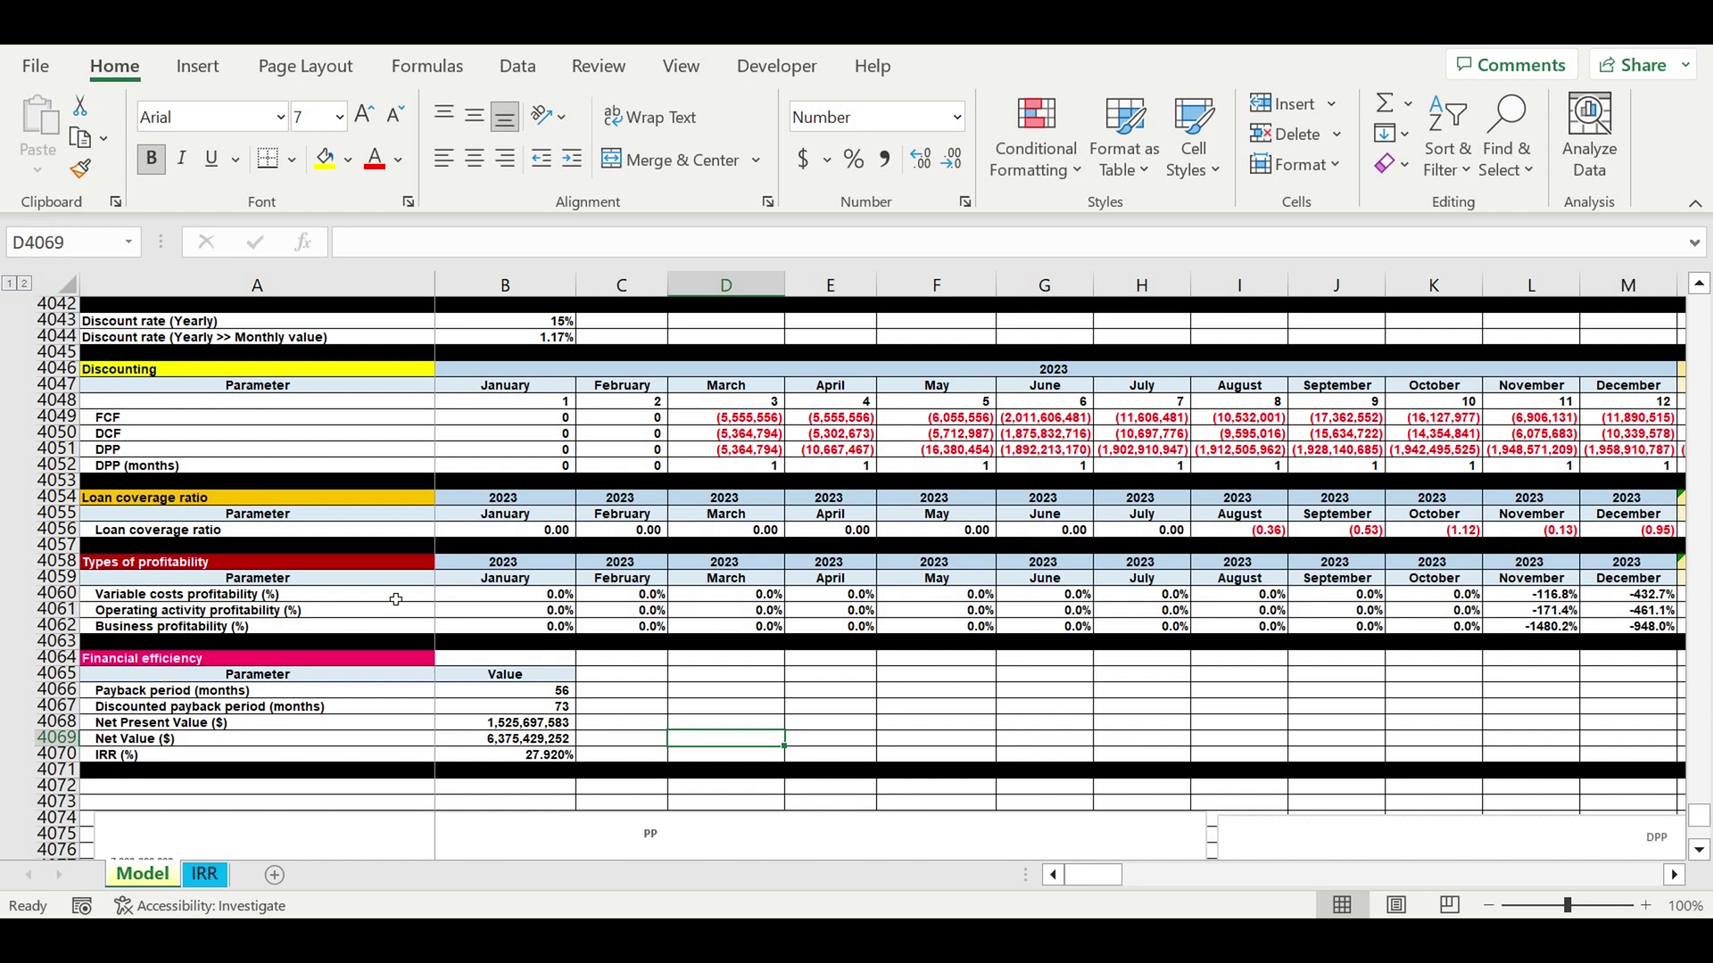
# - Review the payback periods, Net Present Value, Net Value and IRR in the Financial efficiency table
pyautogui.moveTo(420, 691); pyautogui.dragTo(554, 755)
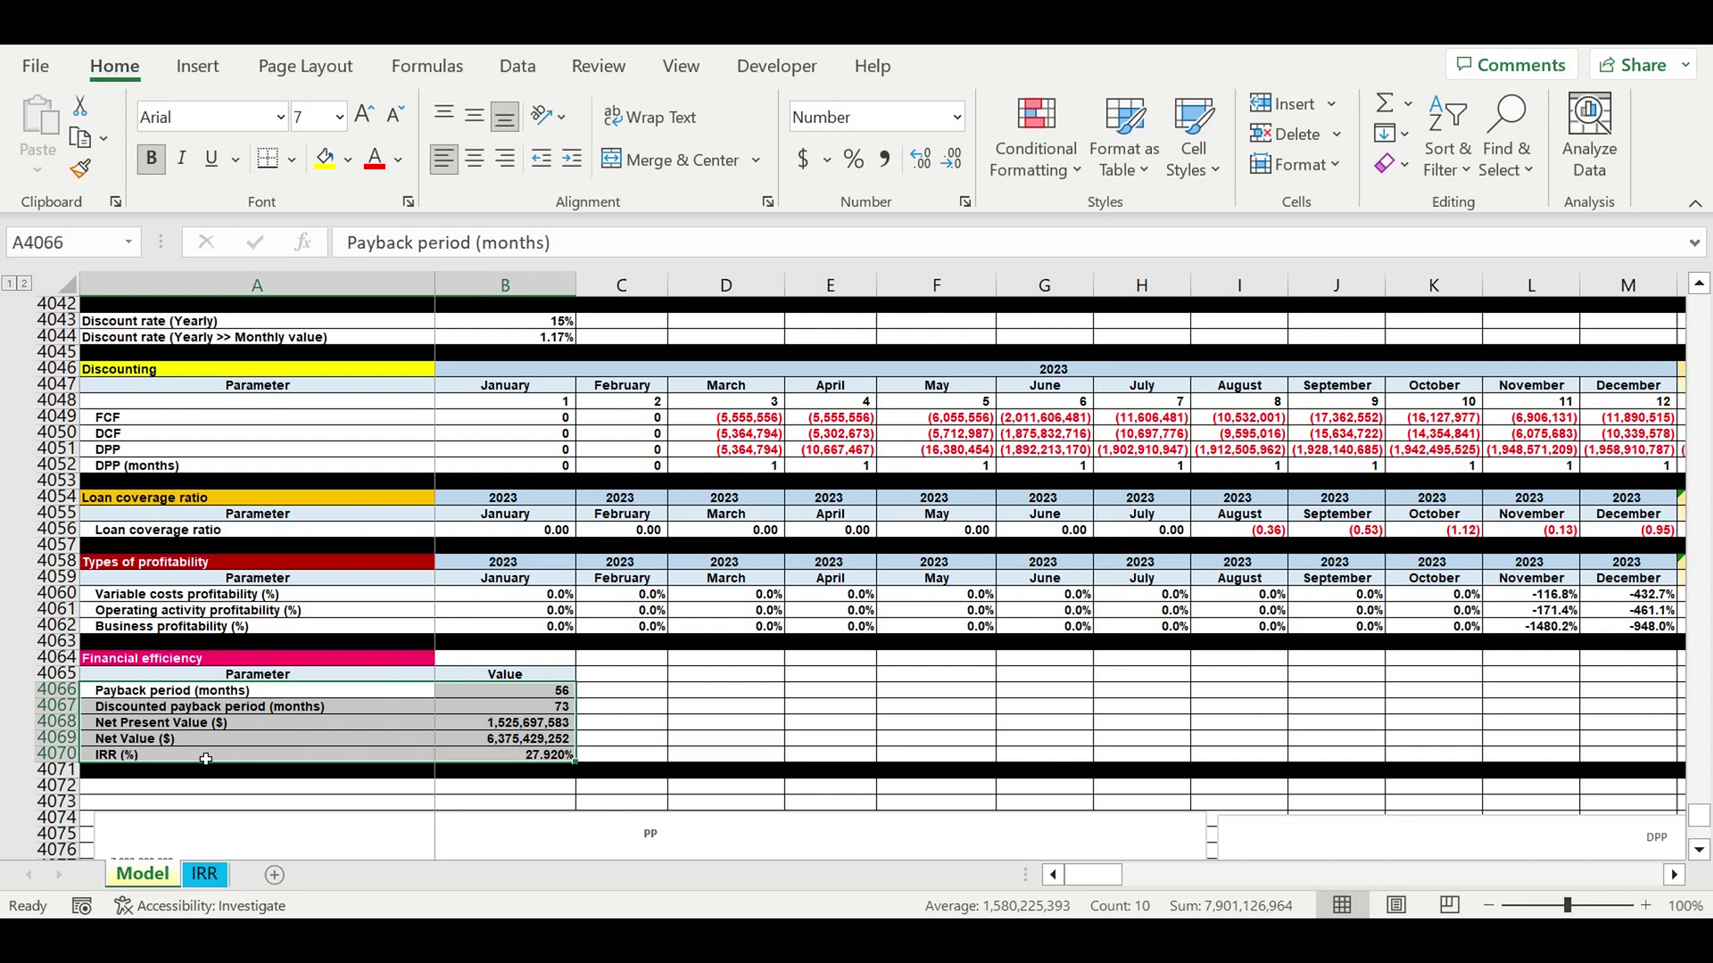
pyautogui.click(169, 759)
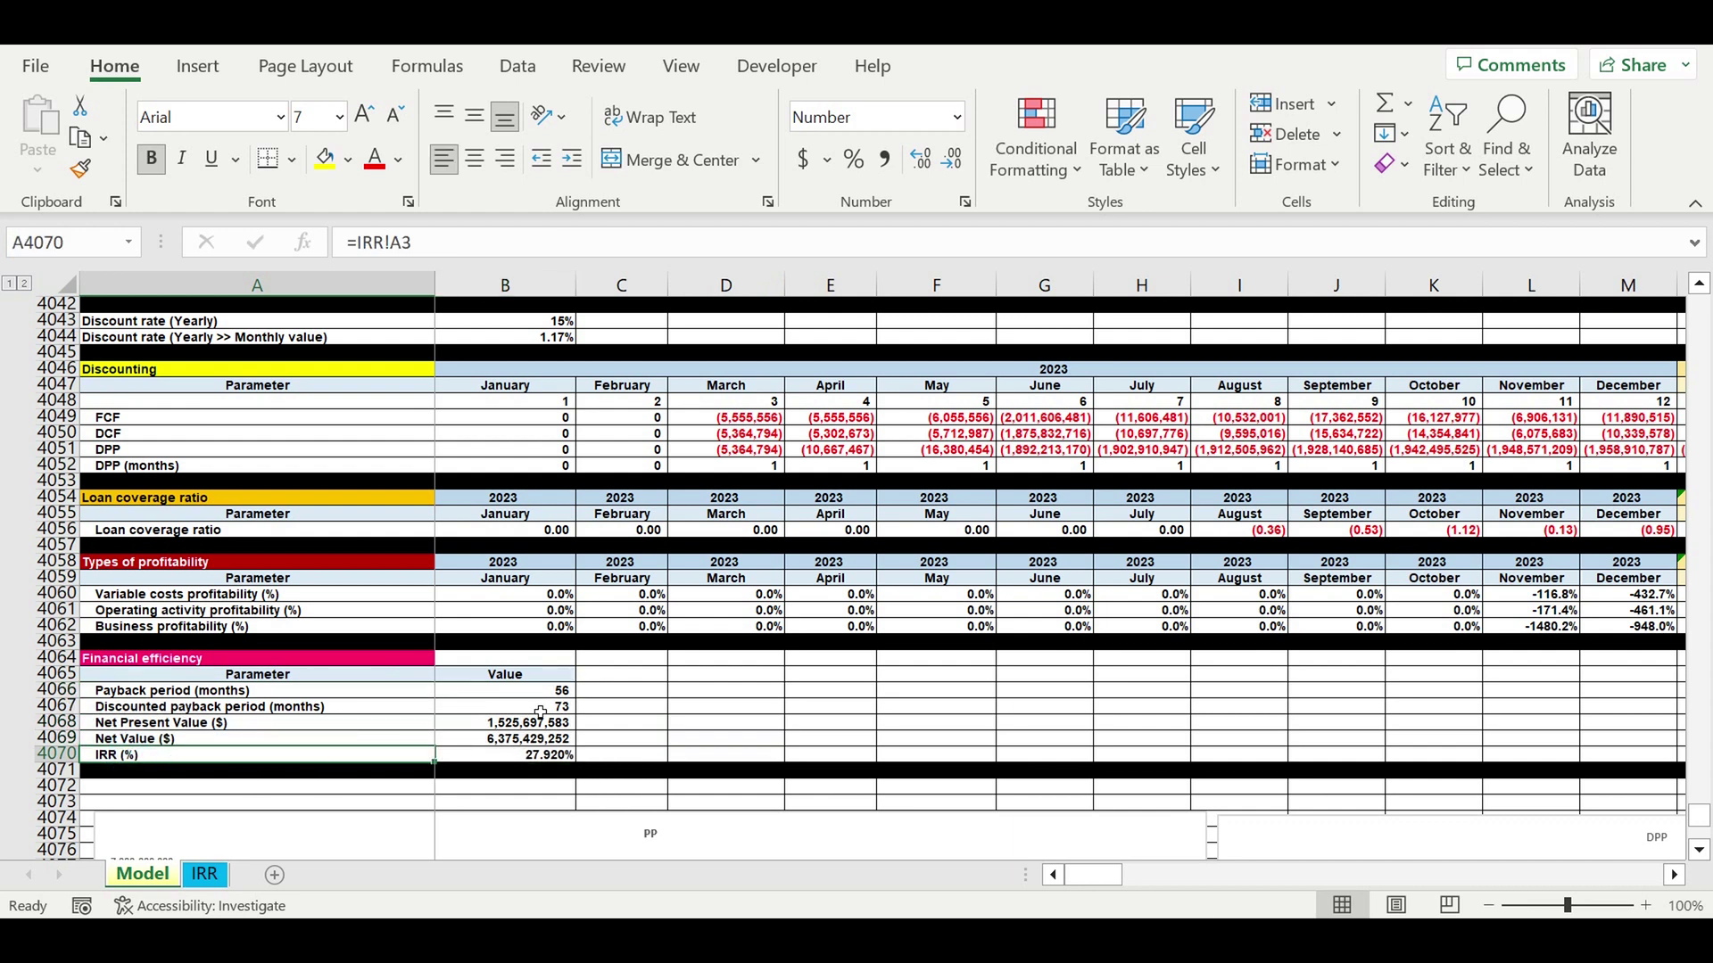
pyautogui.moveTo(556, 693); pyautogui.dragTo(562, 710)
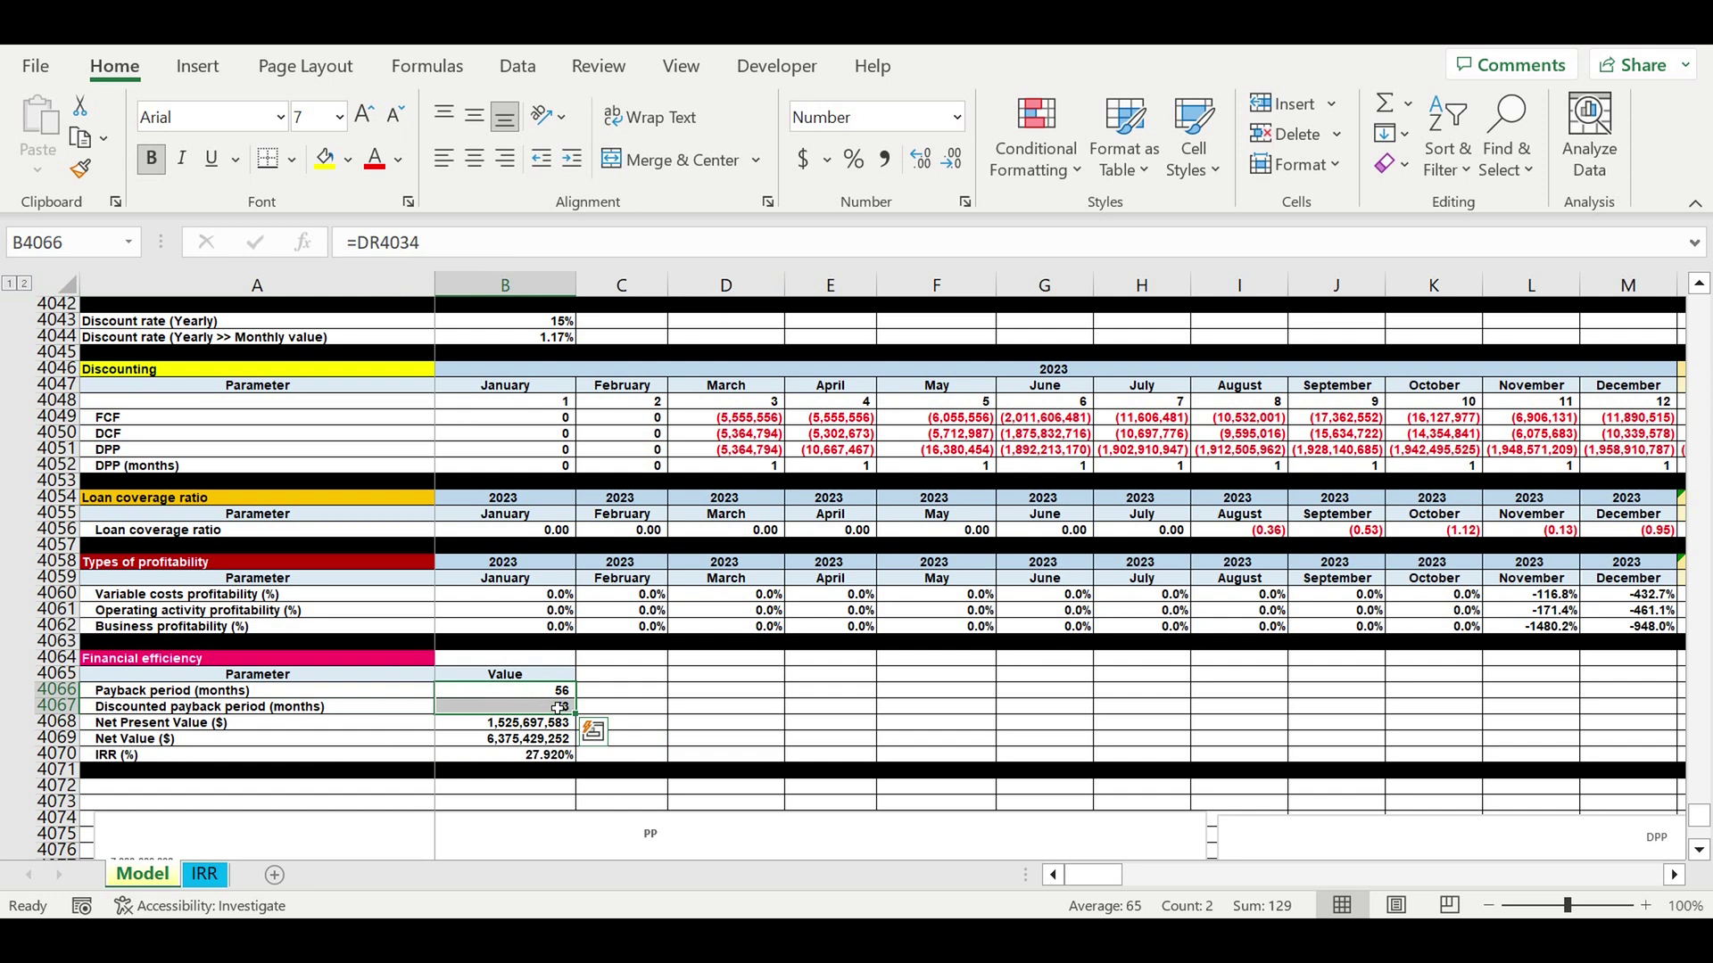
pyautogui.moveTo(508, 724); pyautogui.dragTo(508, 741)
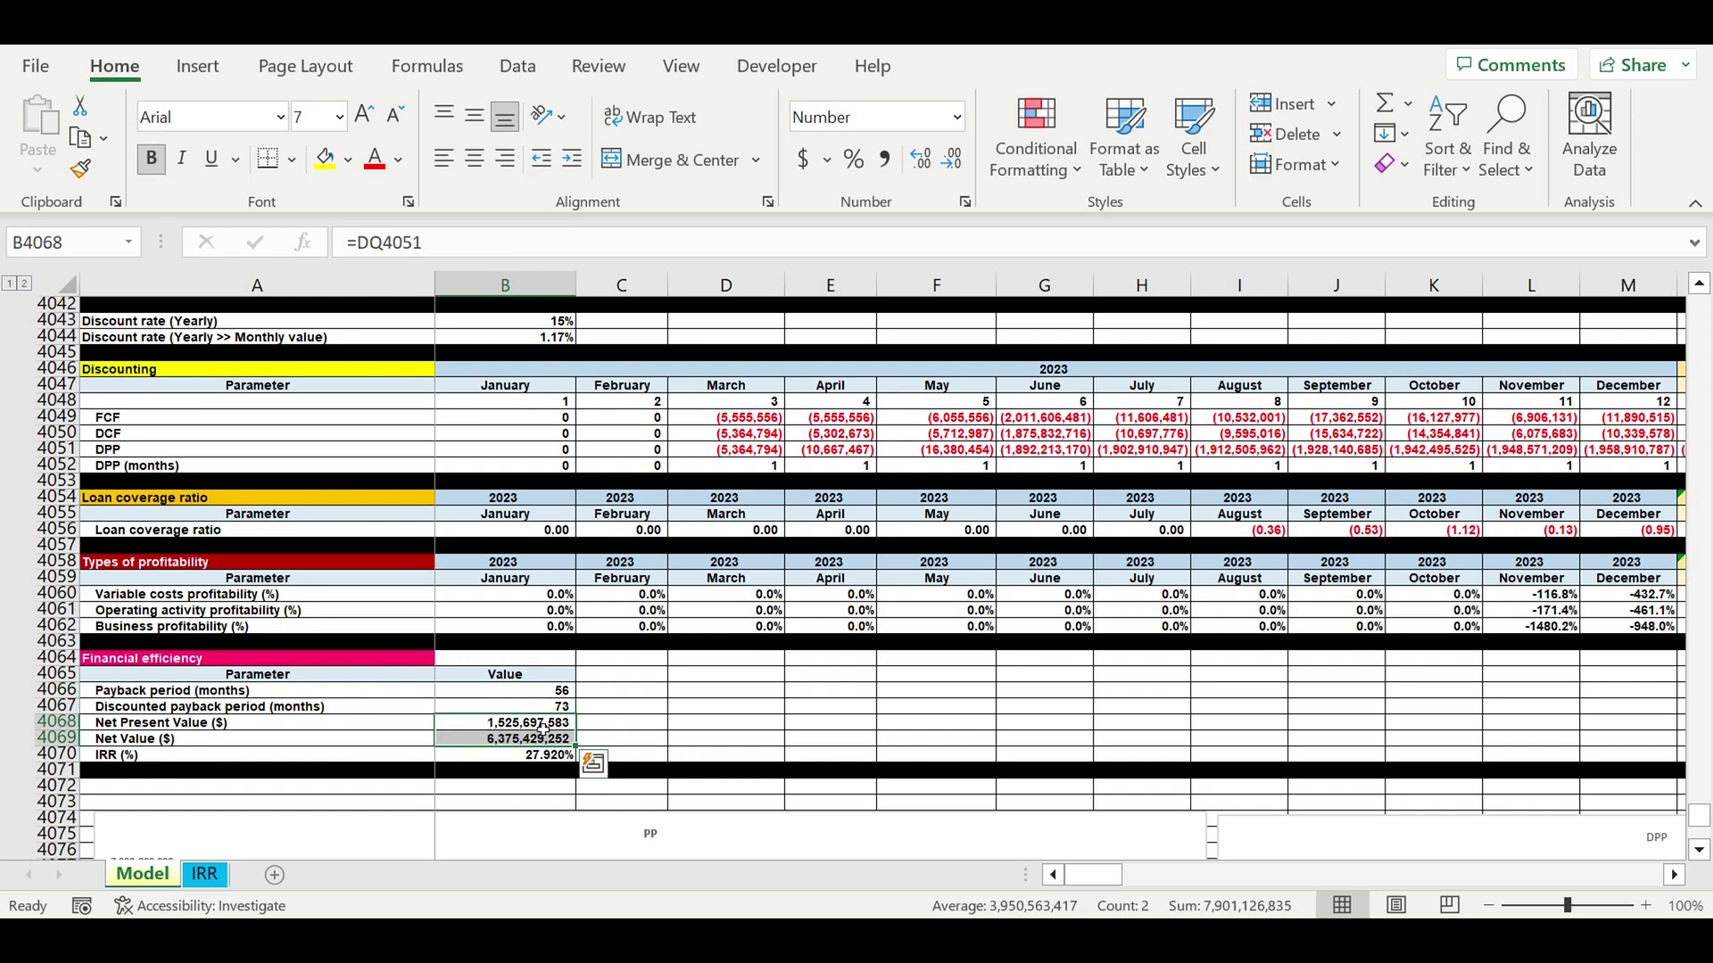
pyautogui.click(618, 725)
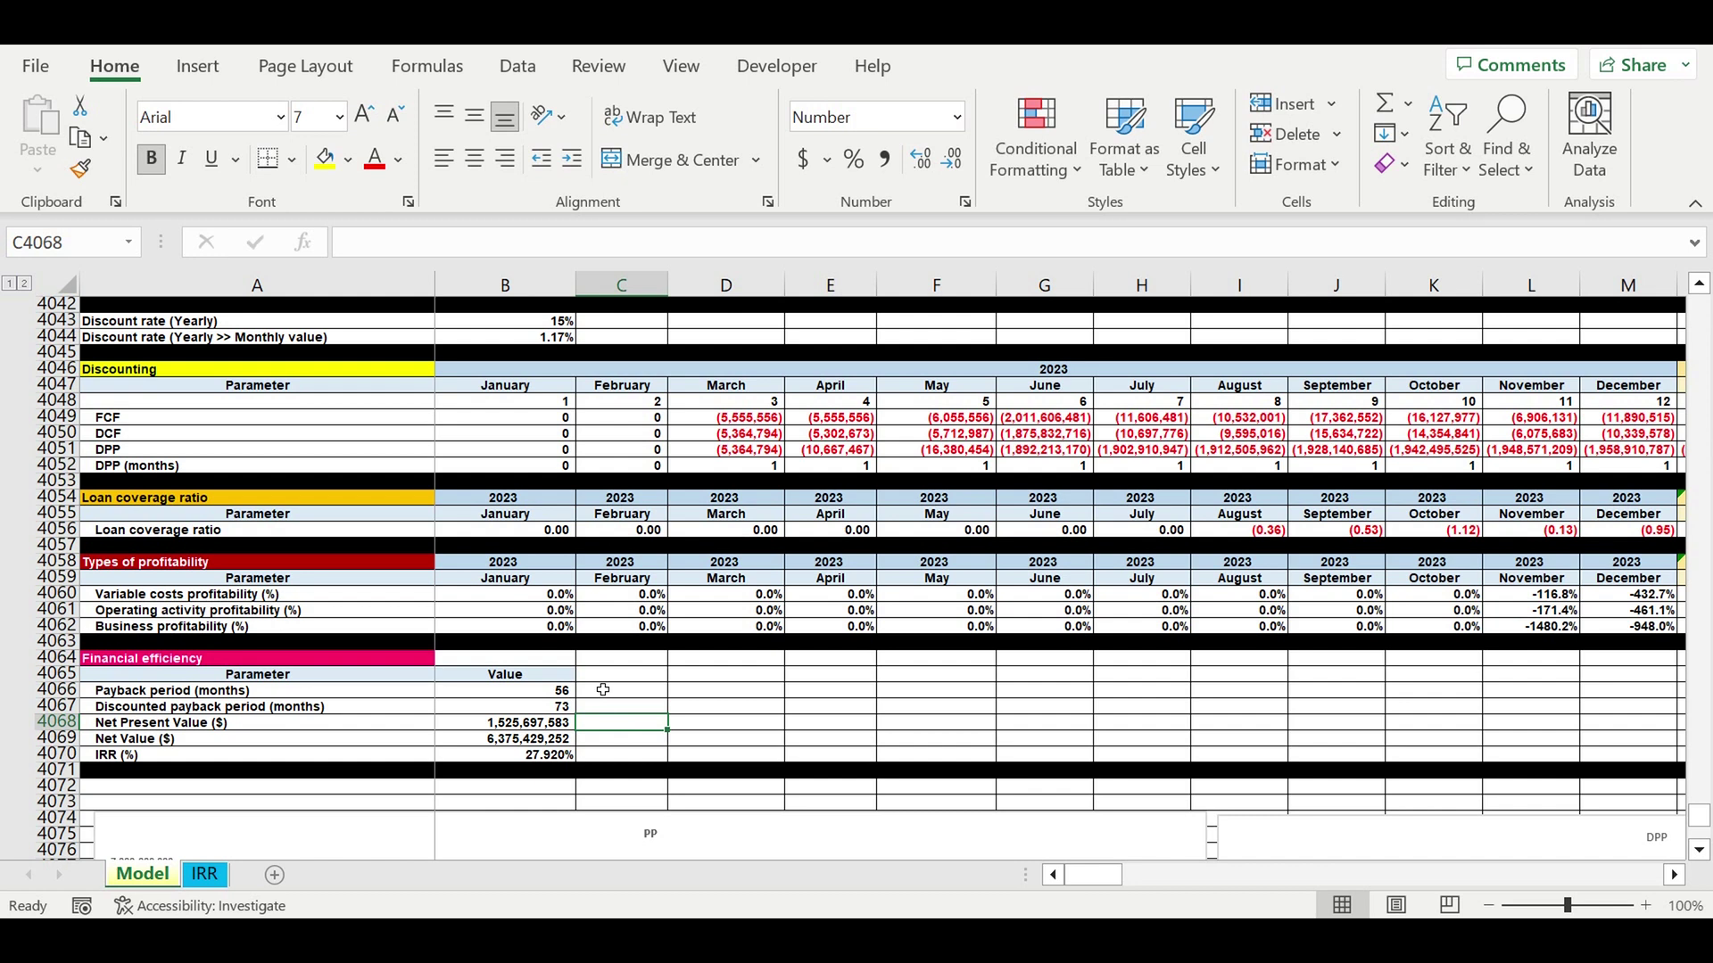
pyautogui.click(602, 694)
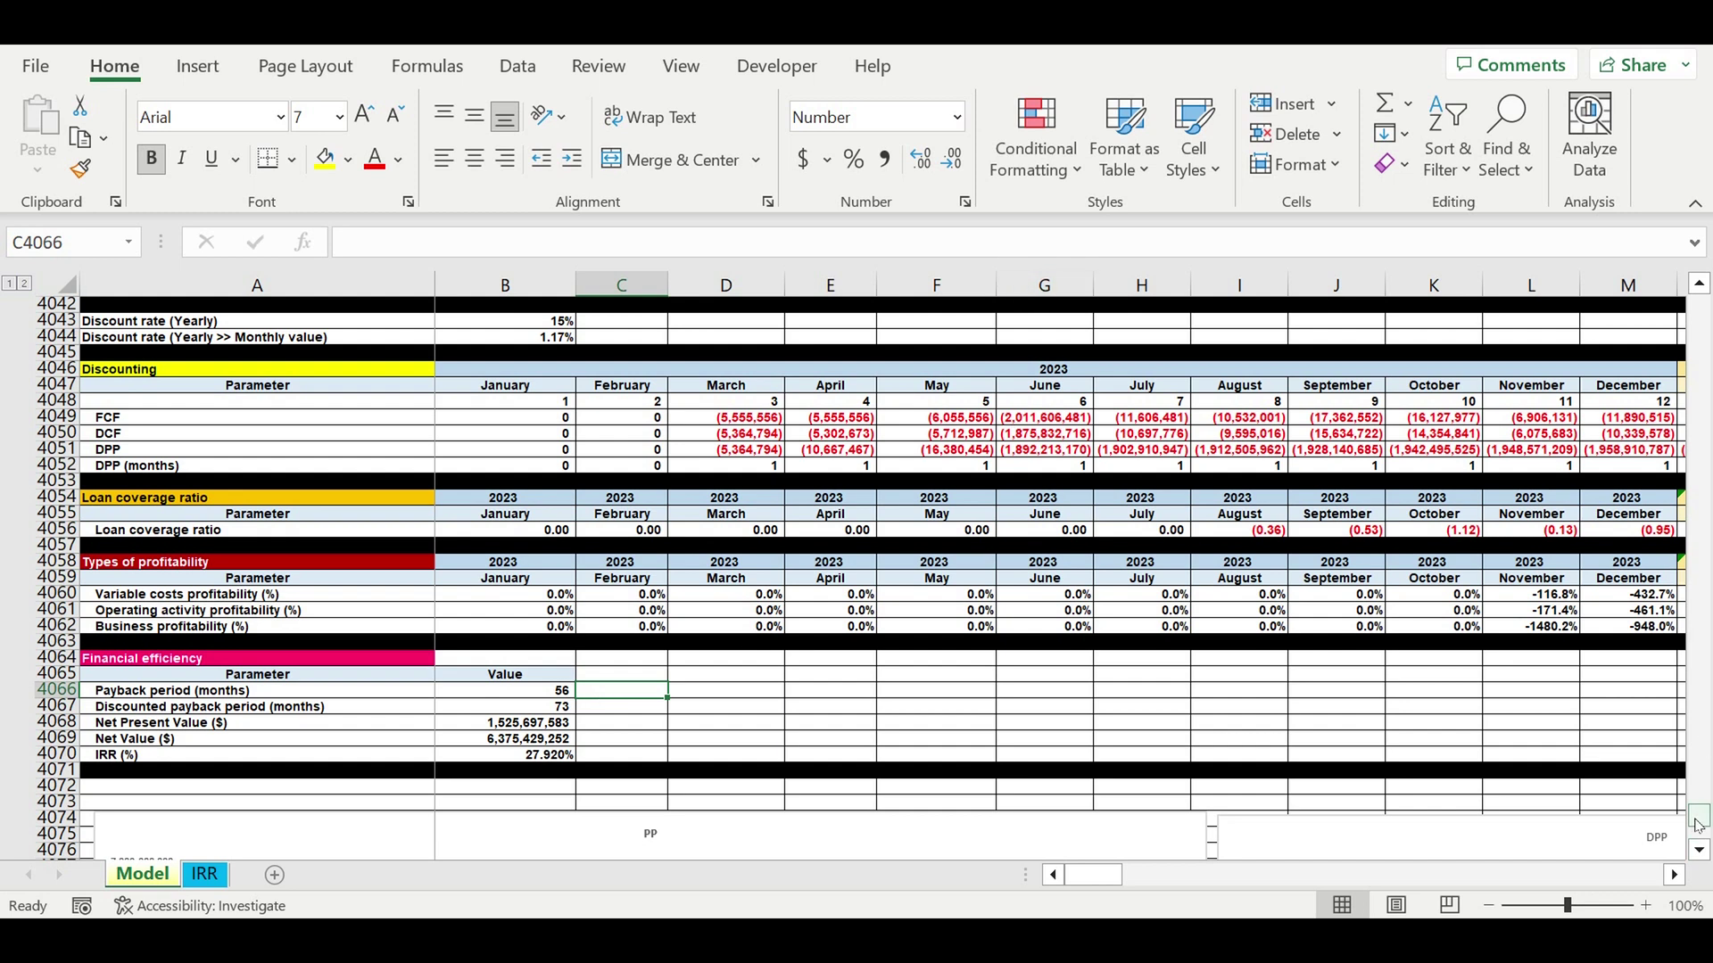
# - Go back to the start of the Model sheet and examine the starting year and the Products input cells
pyautogui.moveTo(1698, 822); pyautogui.dragTo(1698, 308)
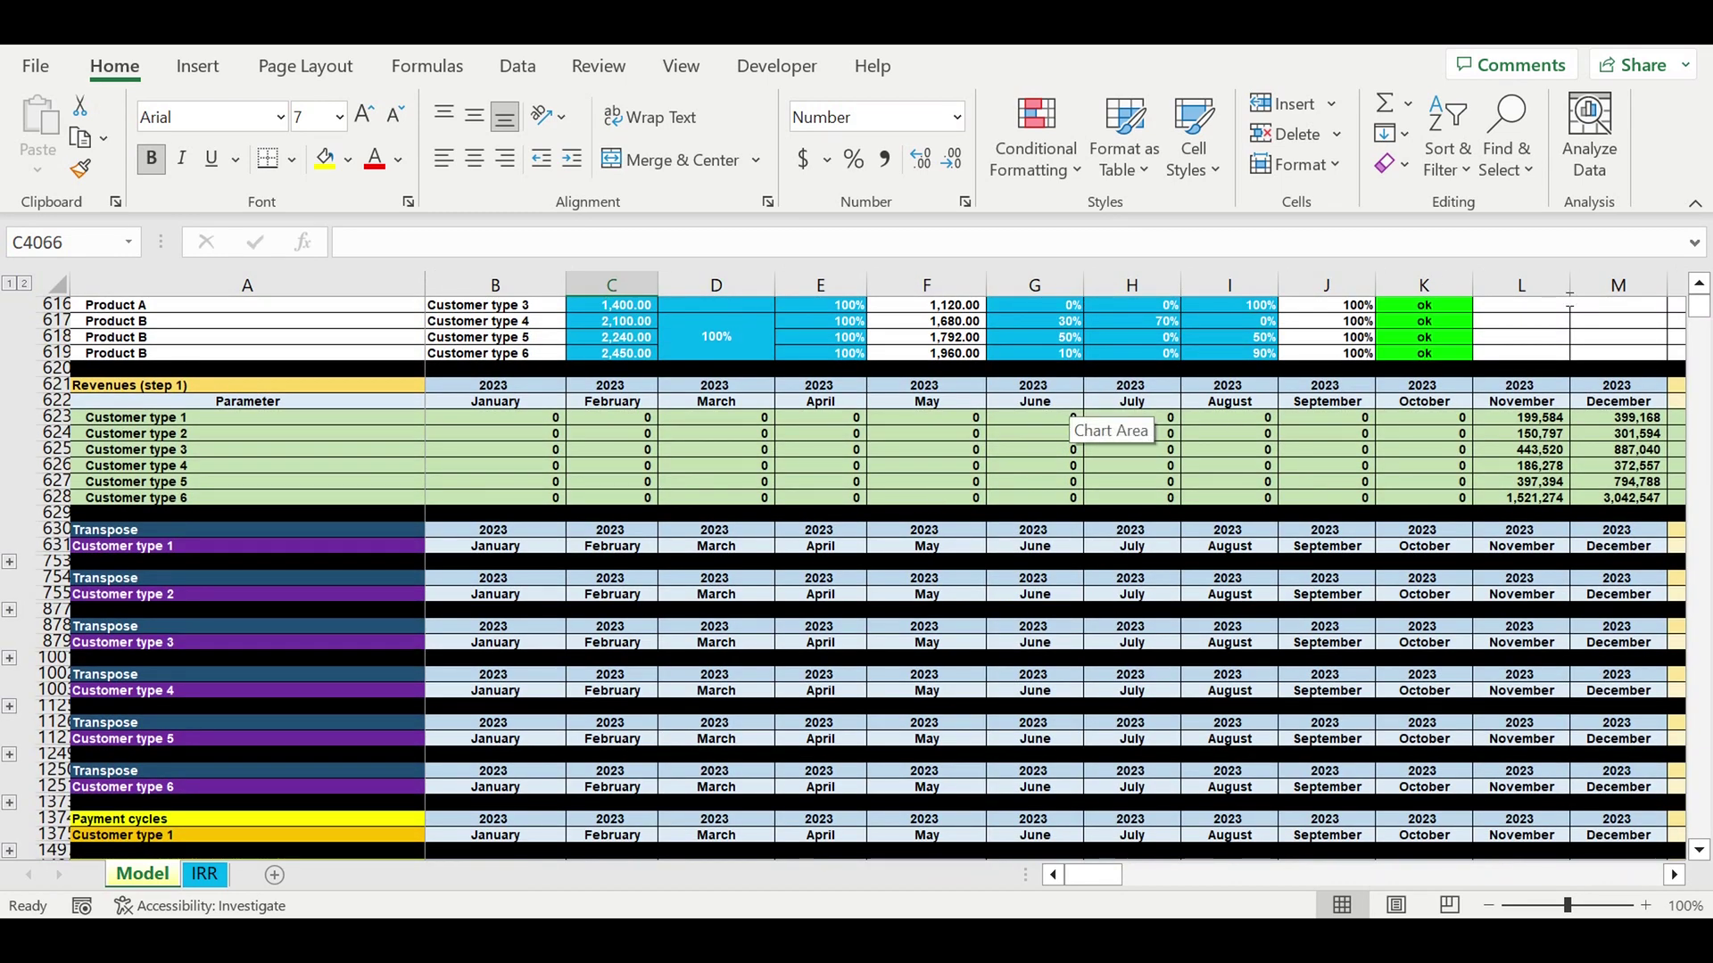
pyautogui.moveTo(1698, 308); pyautogui.dragTo(1697, 300)
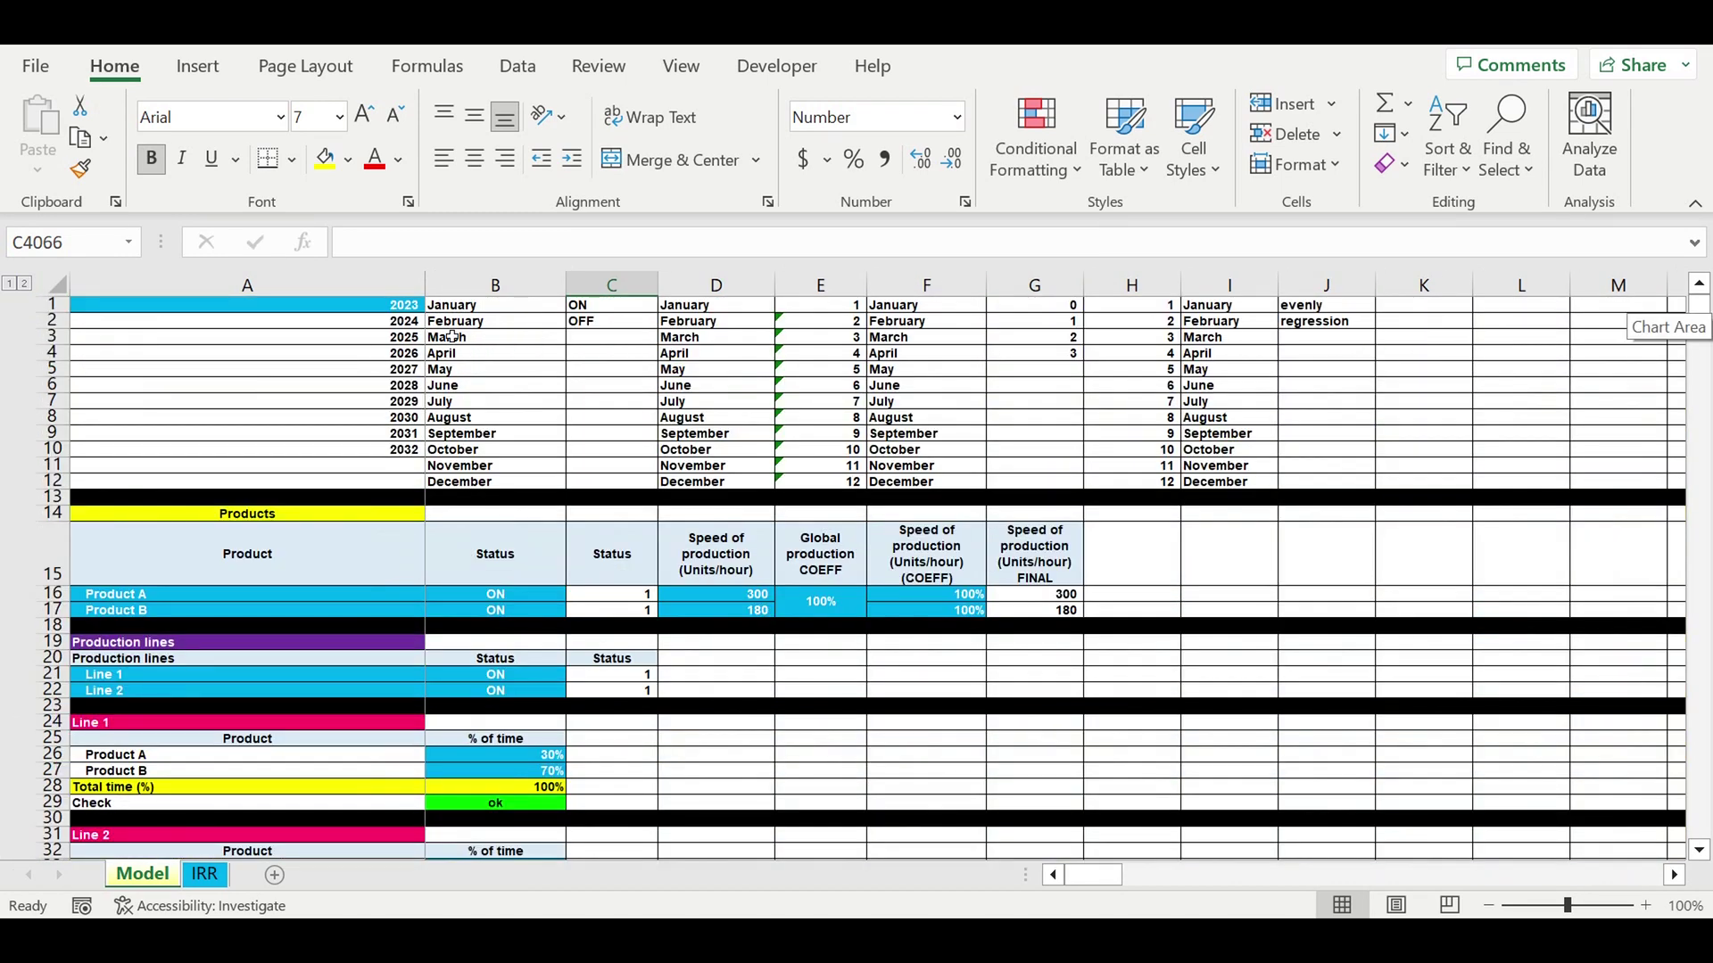
pyautogui.click(395, 307)
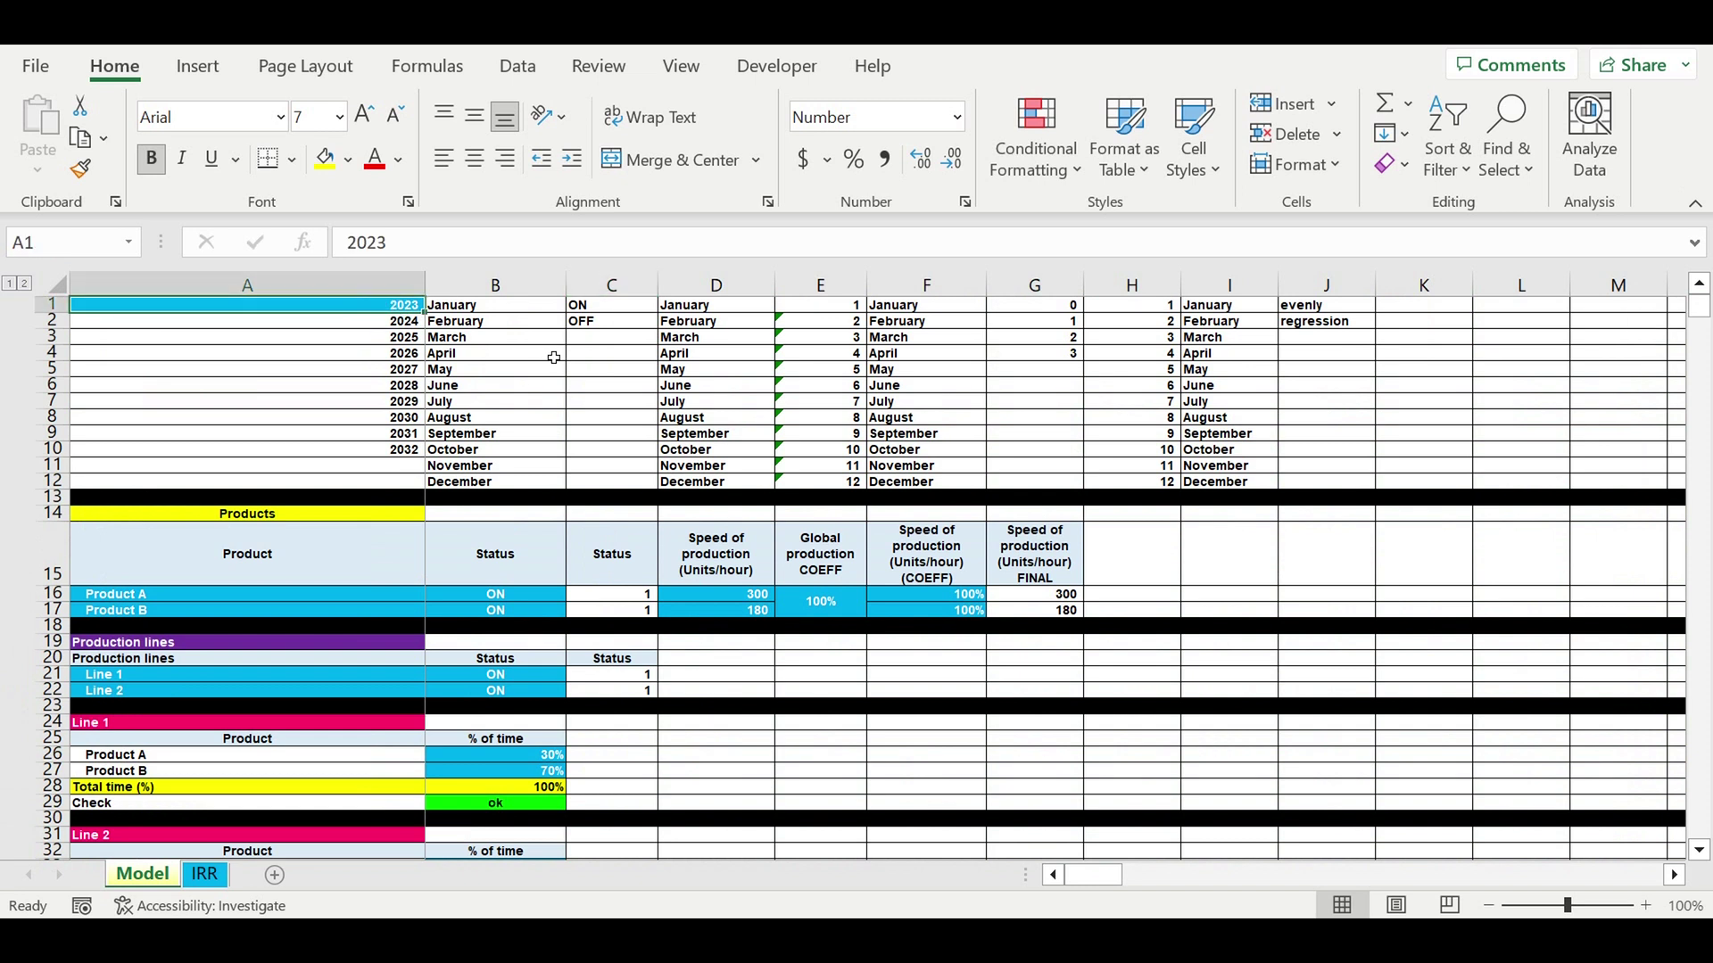
pyautogui.click(319, 305)
pyautogui.moveTo(419, 597); pyautogui.dragTo(499, 612)
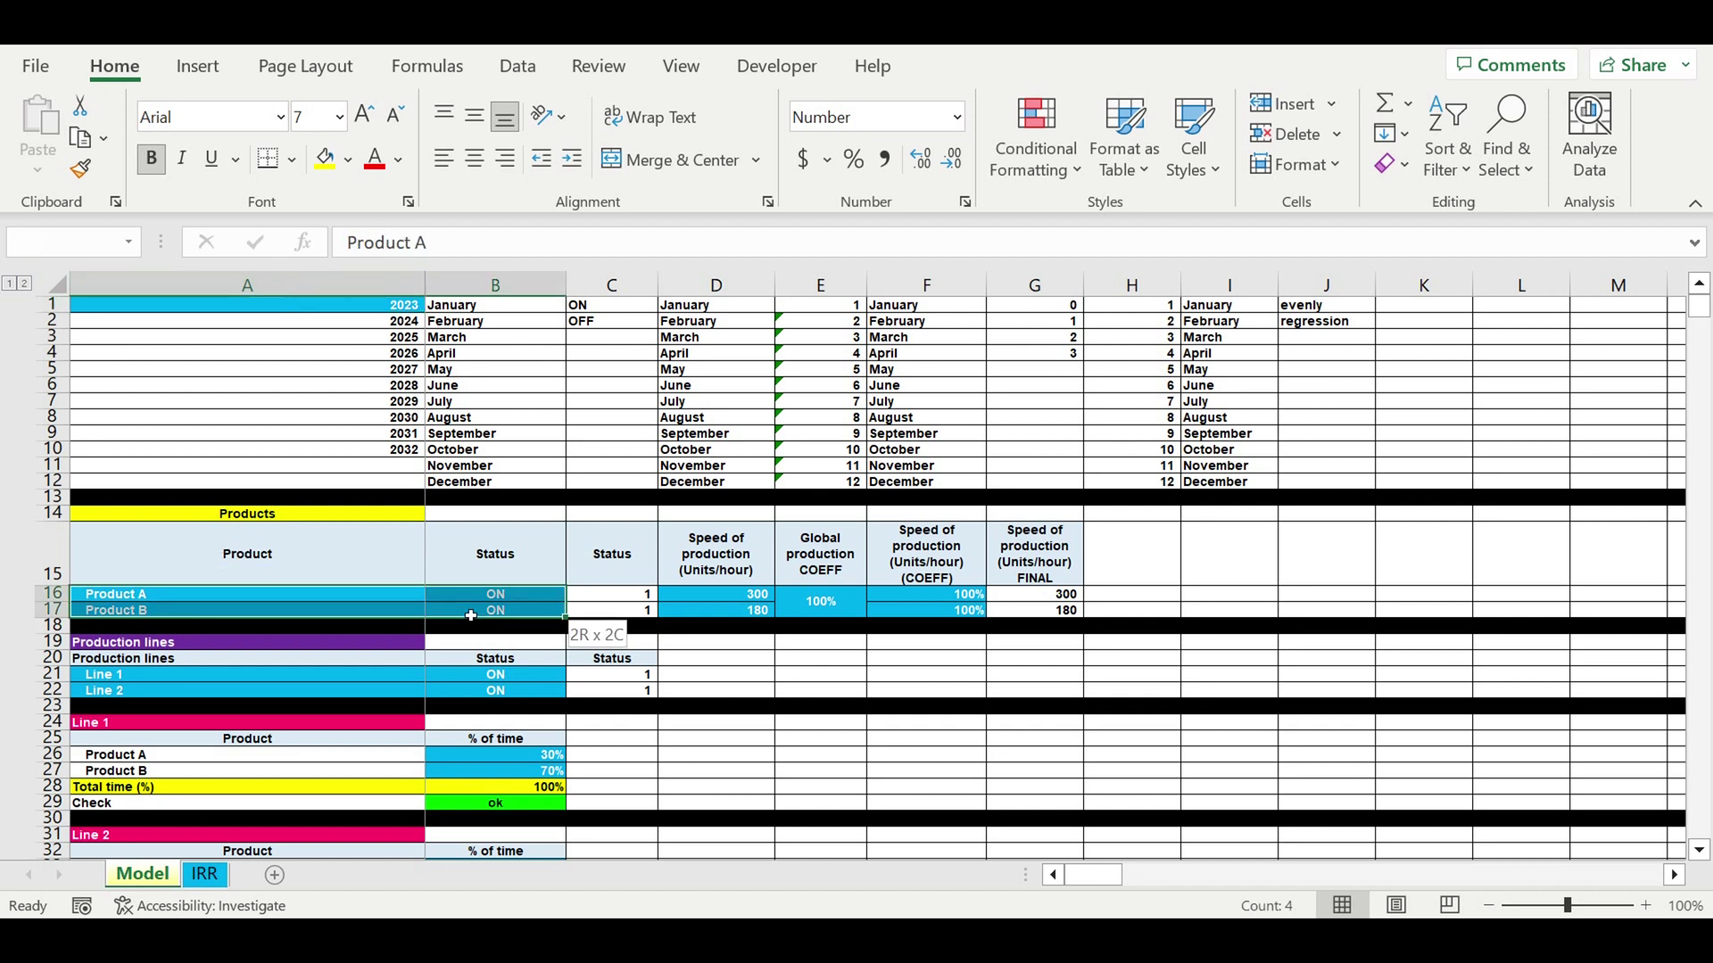
pyautogui.moveTo(758, 595); pyautogui.dragTo(959, 599)
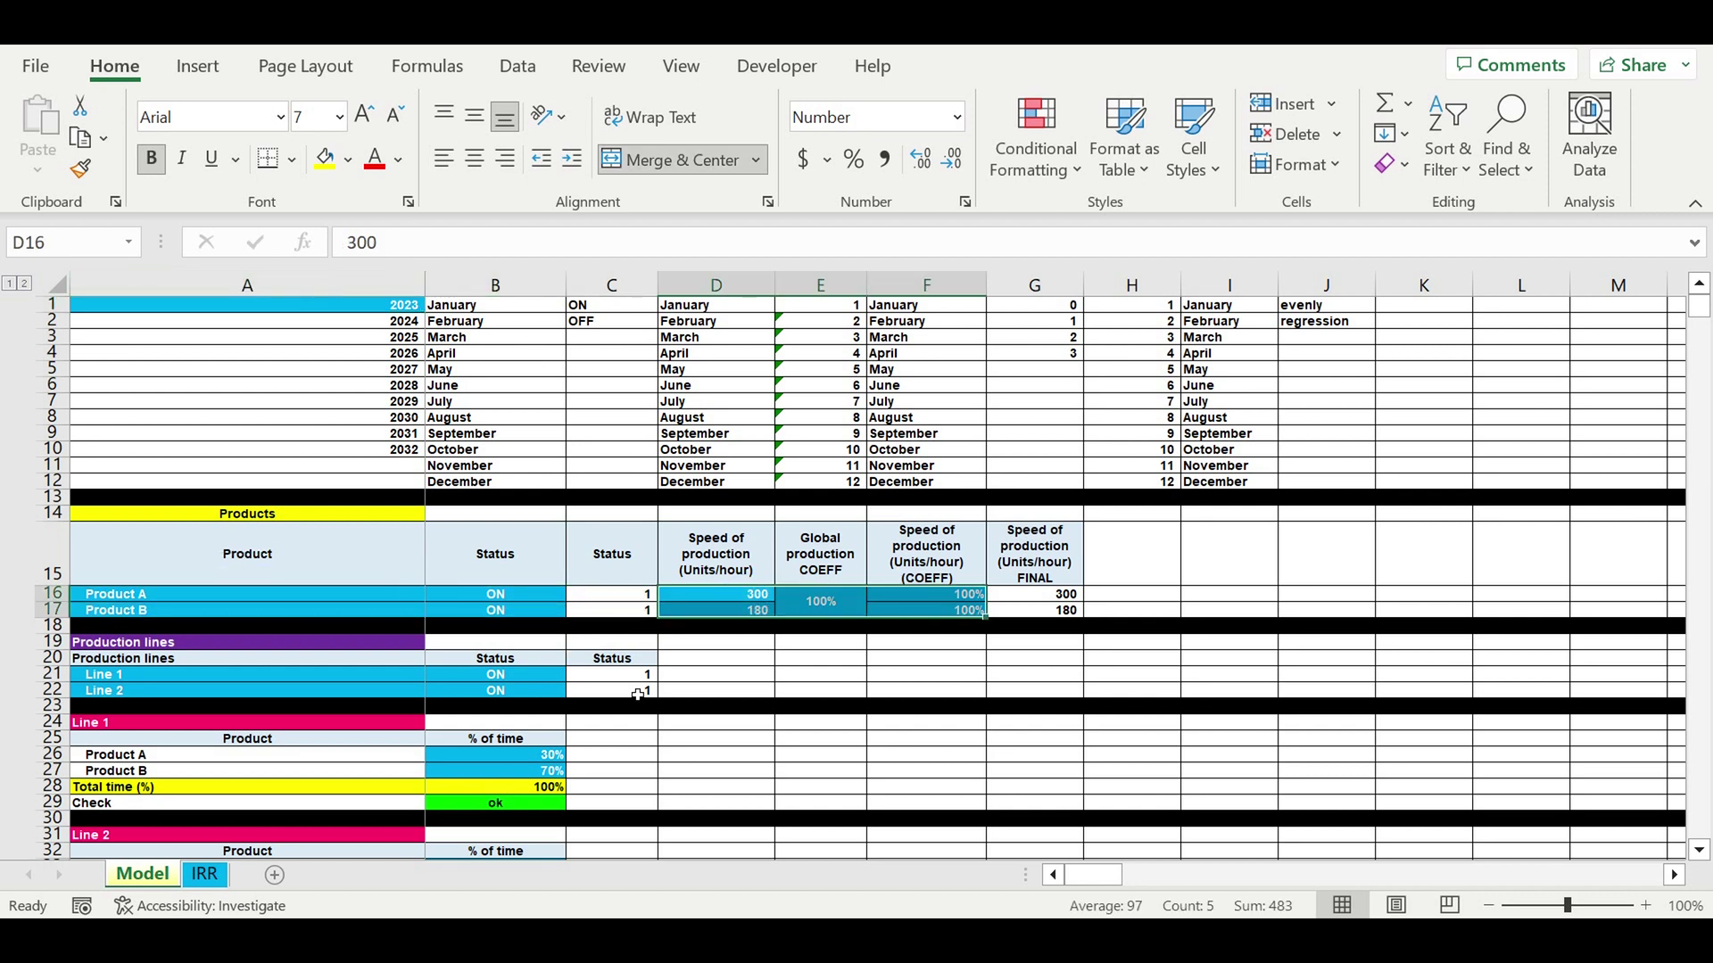
# - Examine the names and statuses of the production lines and of Product A and Product B
pyautogui.moveTo(407, 681); pyautogui.dragTo(495, 691)
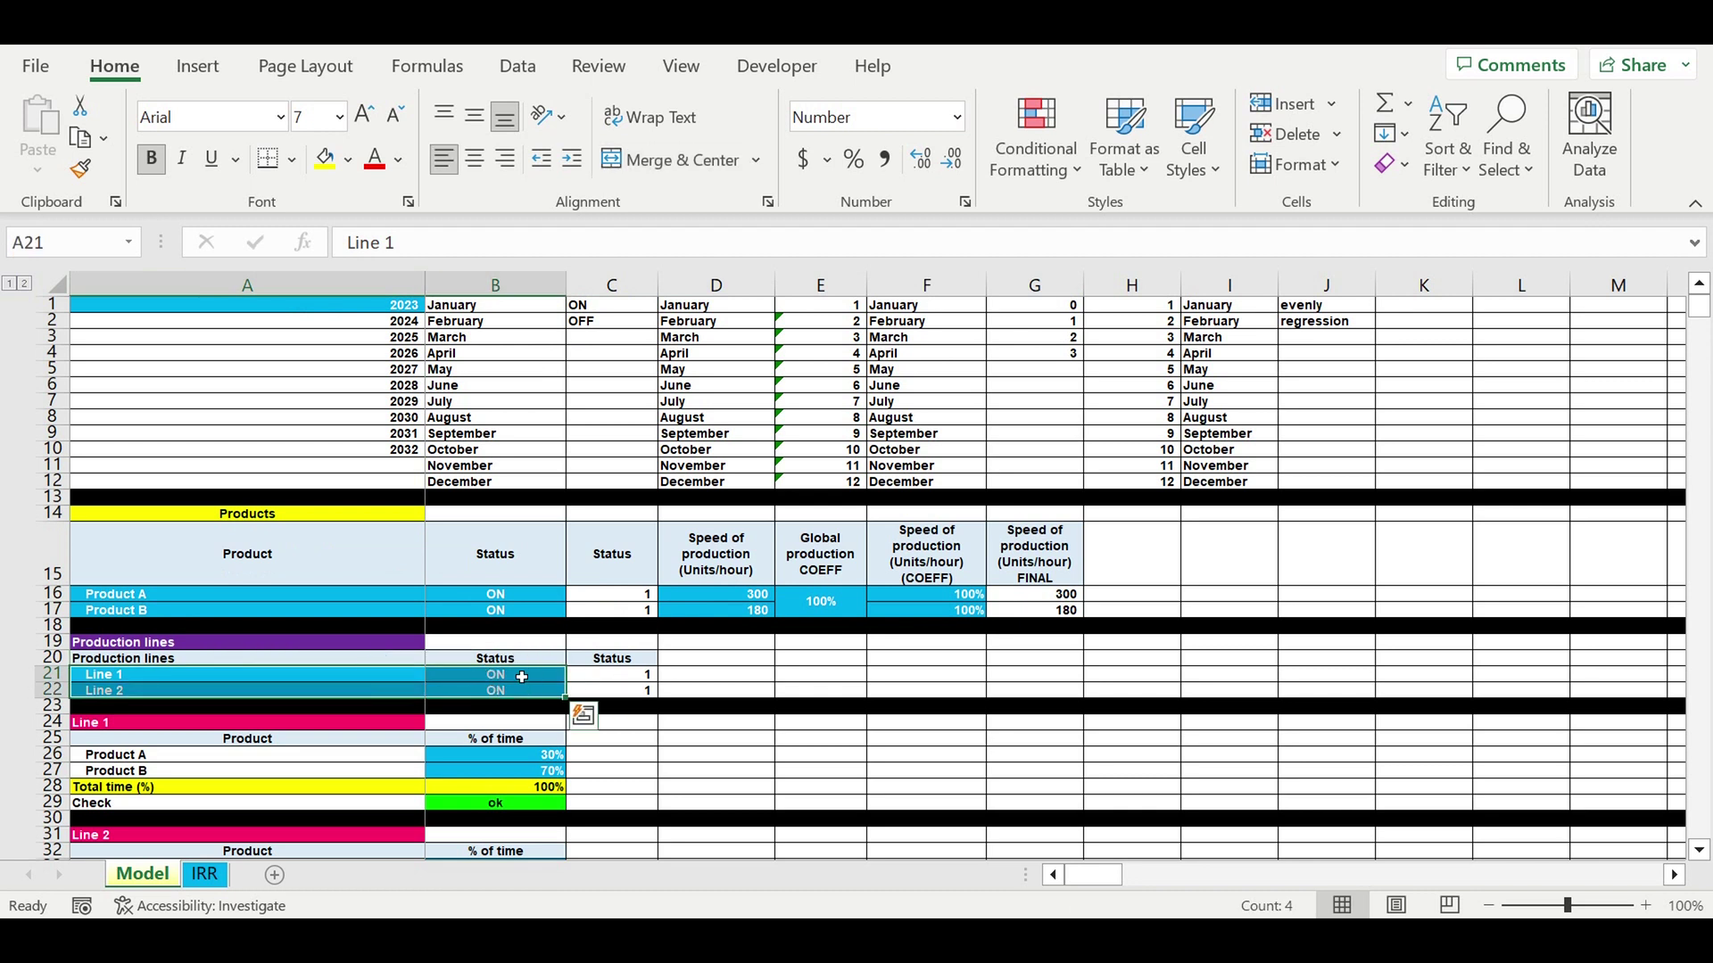
pyautogui.click(519, 679)
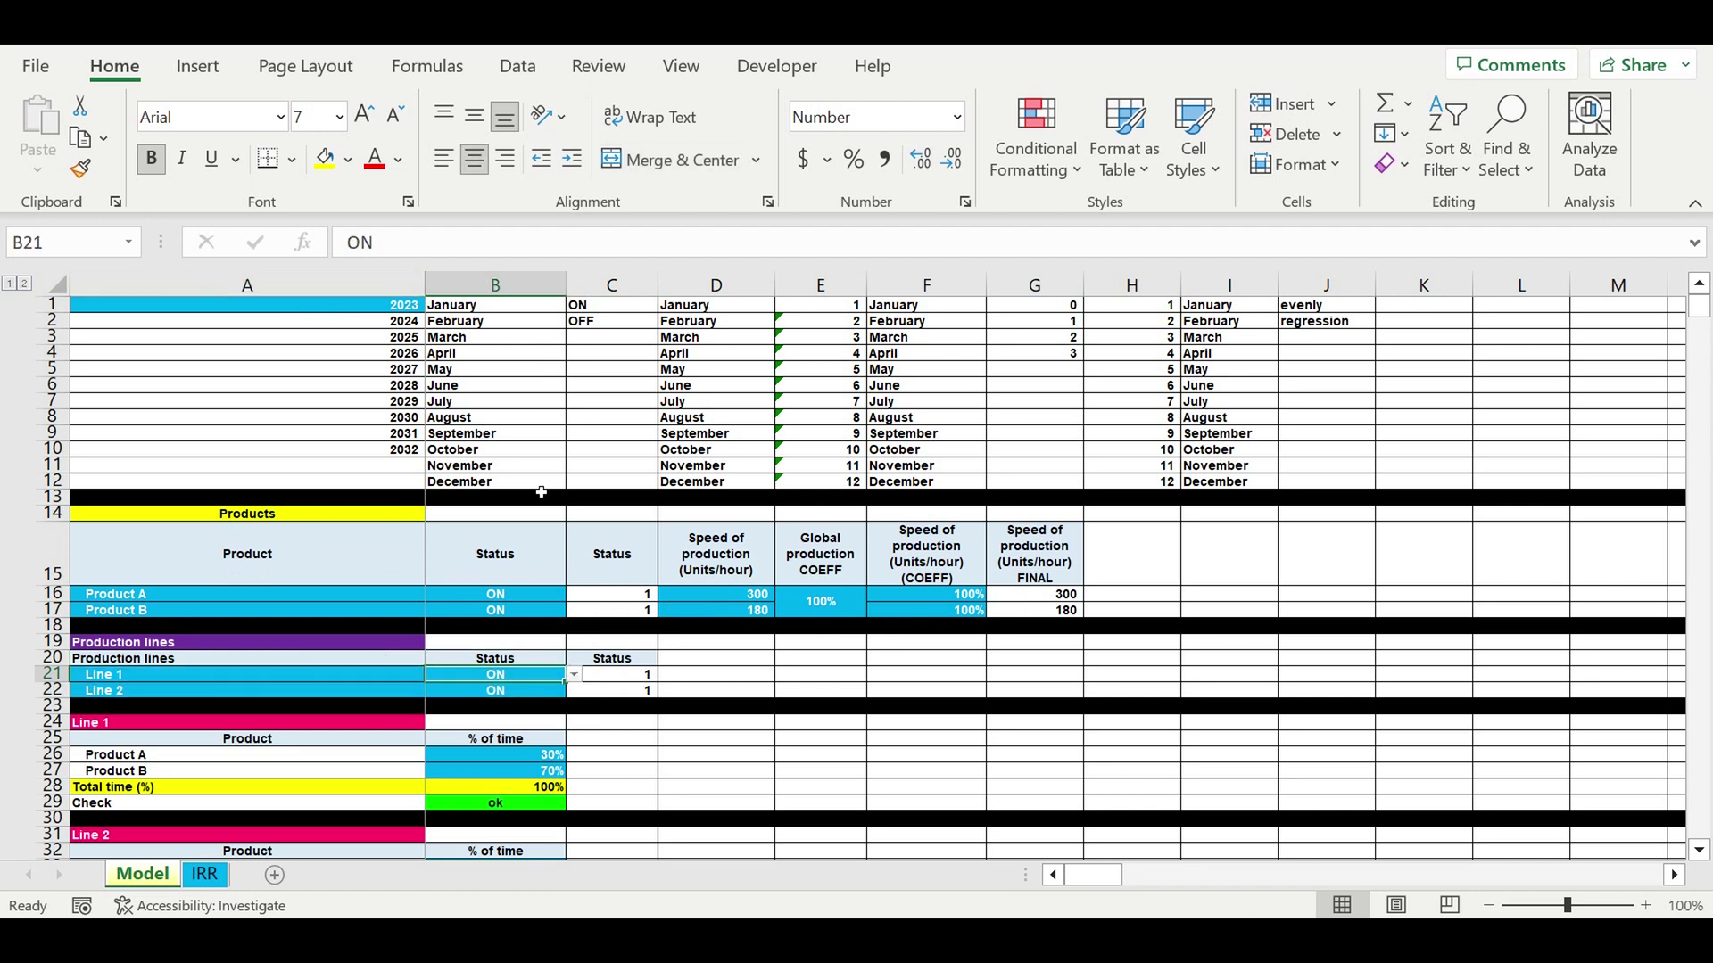
pyautogui.moveTo(230, 599); pyautogui.dragTo(254, 610)
pyautogui.moveTo(497, 601); pyautogui.dragTo(546, 617)
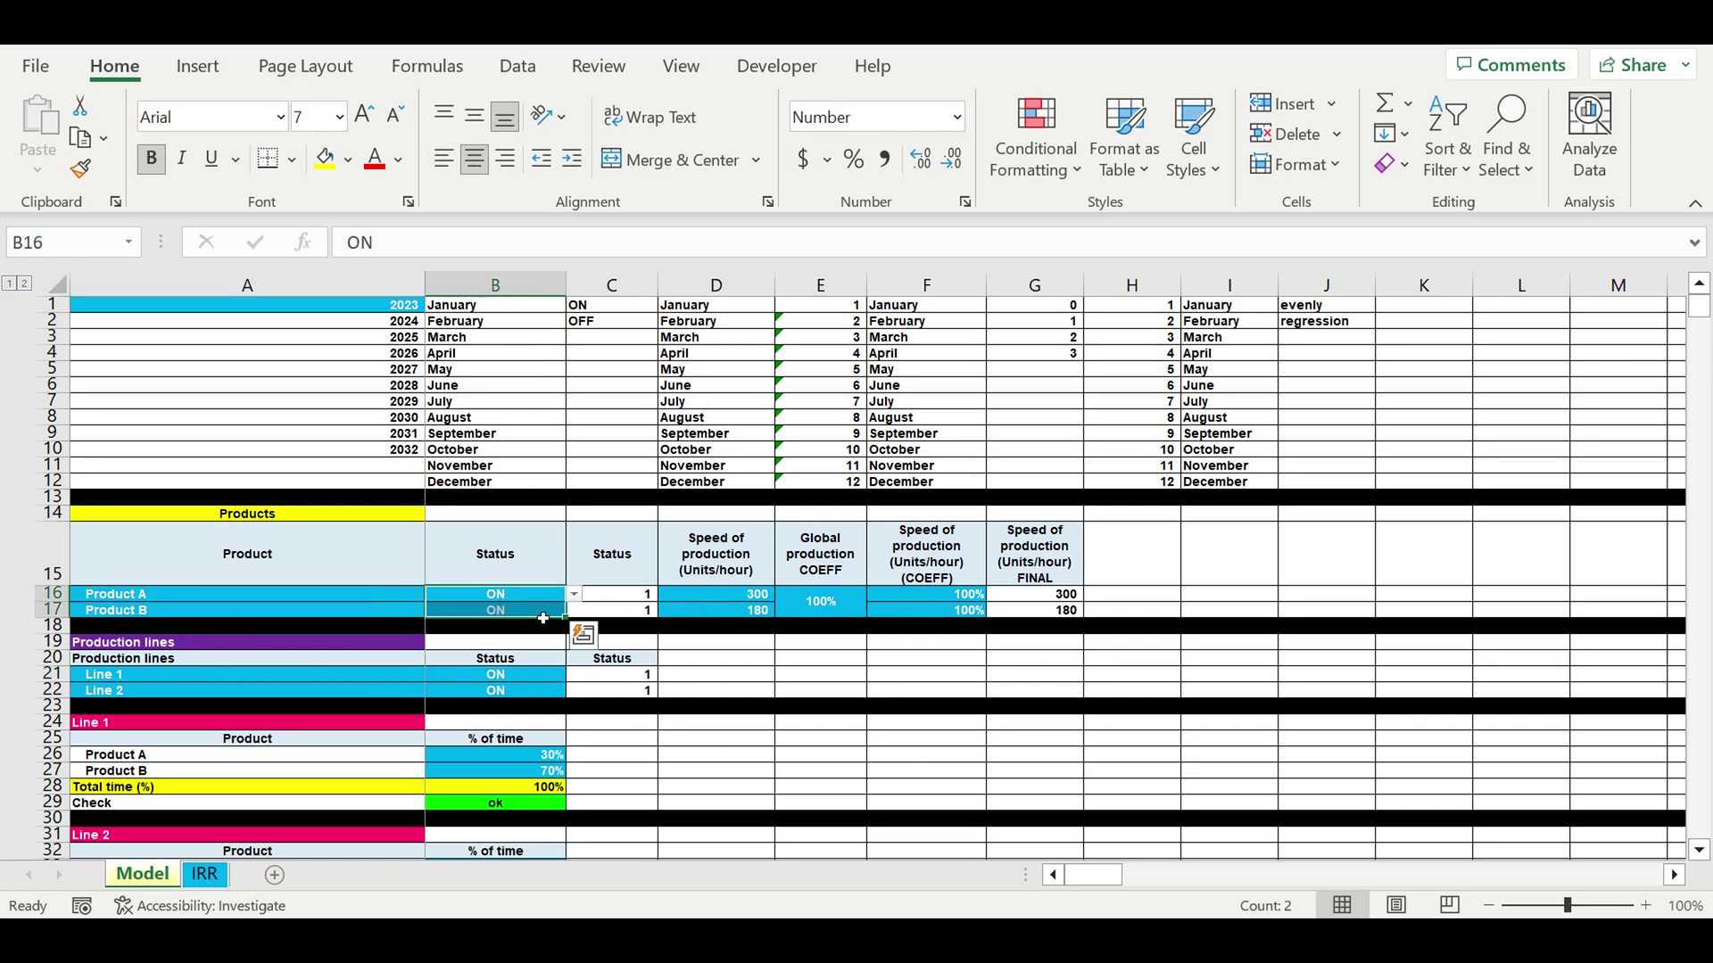
pyautogui.click(390, 599)
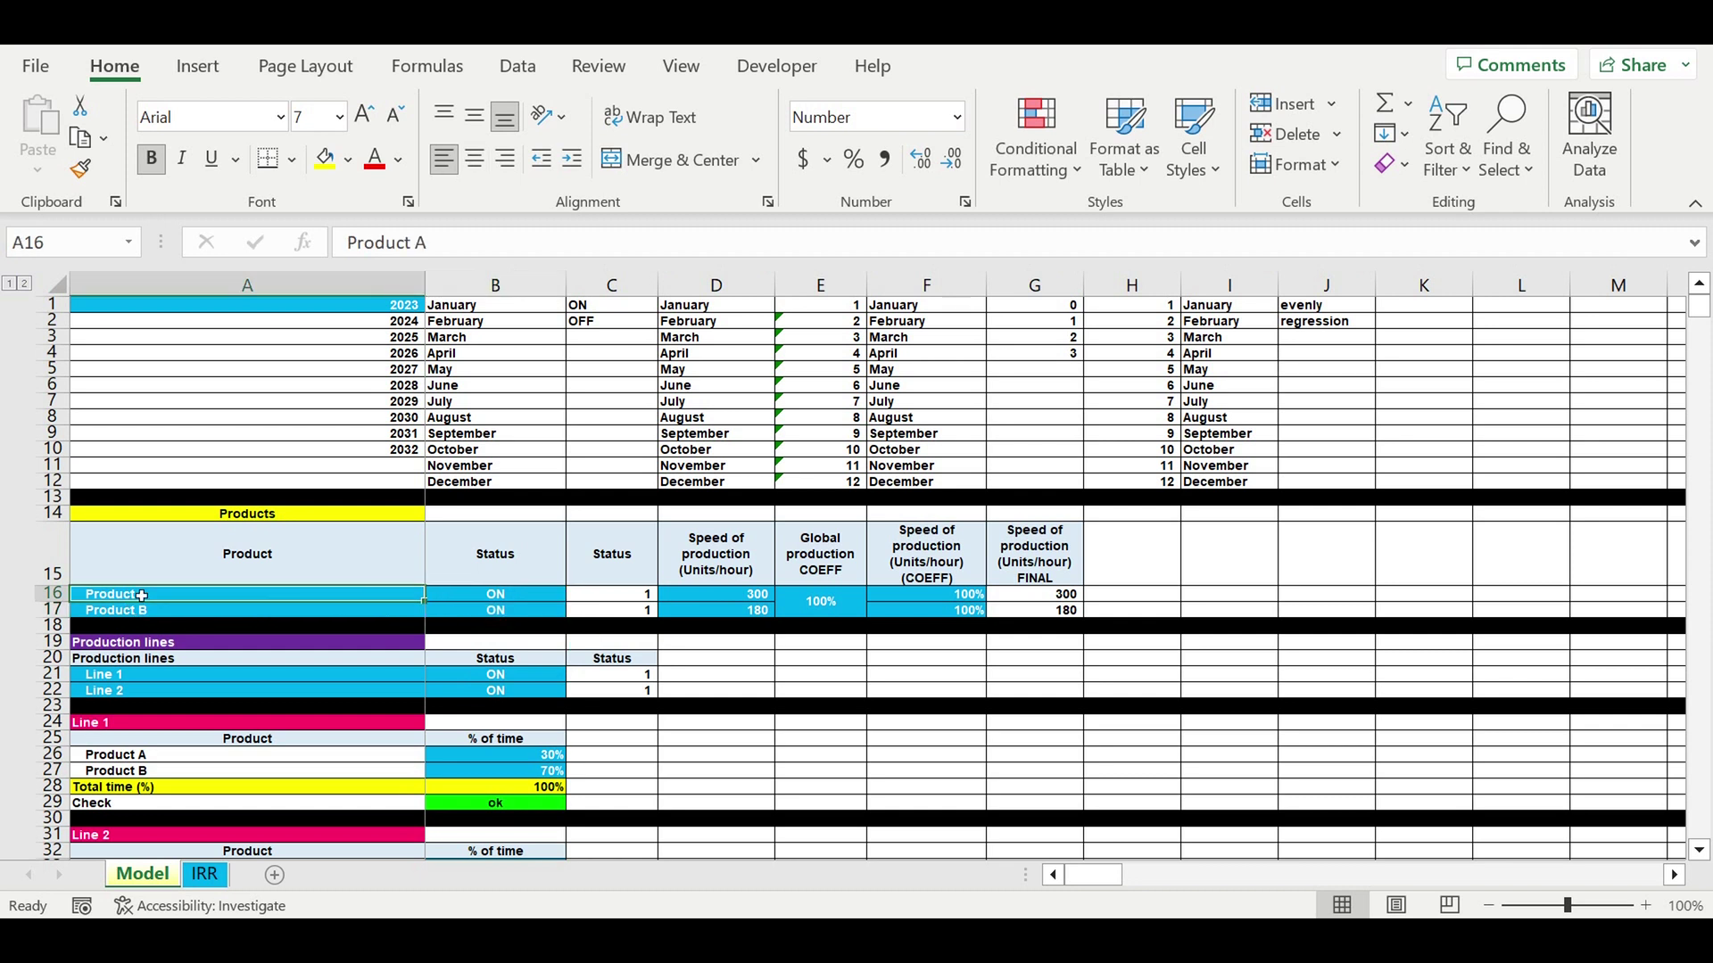
pyautogui.moveTo(140, 600); pyautogui.dragTo(139, 614)
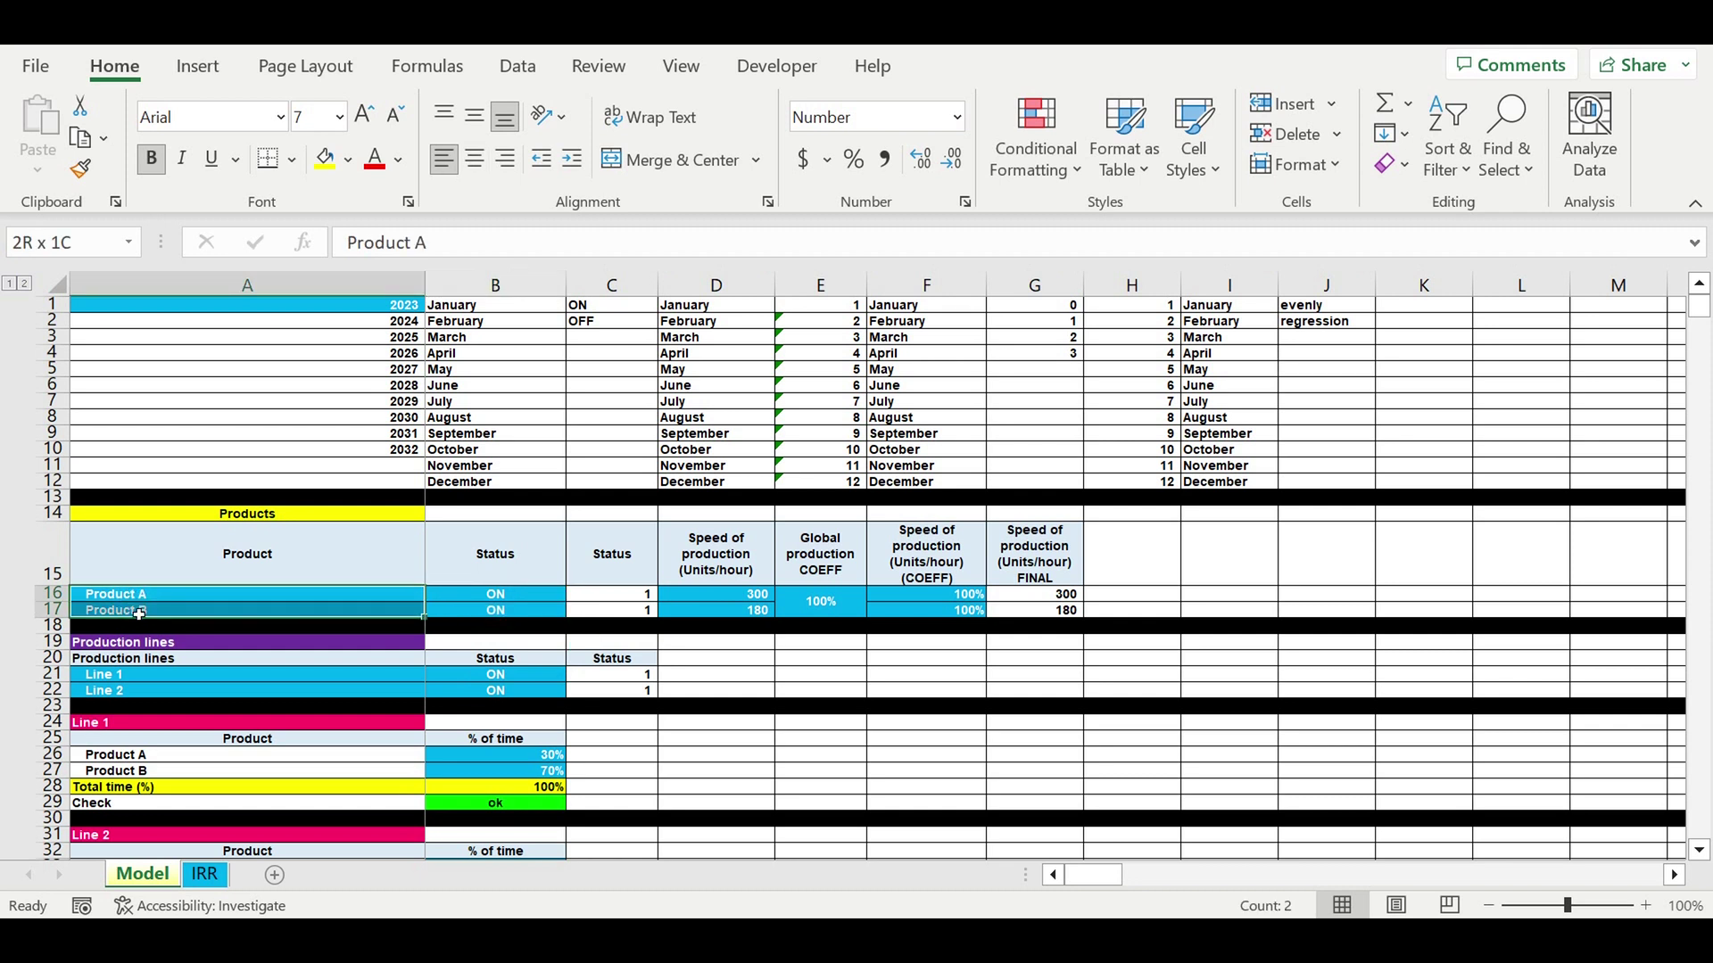
pyautogui.moveTo(520, 603); pyautogui.dragTo(522, 614)
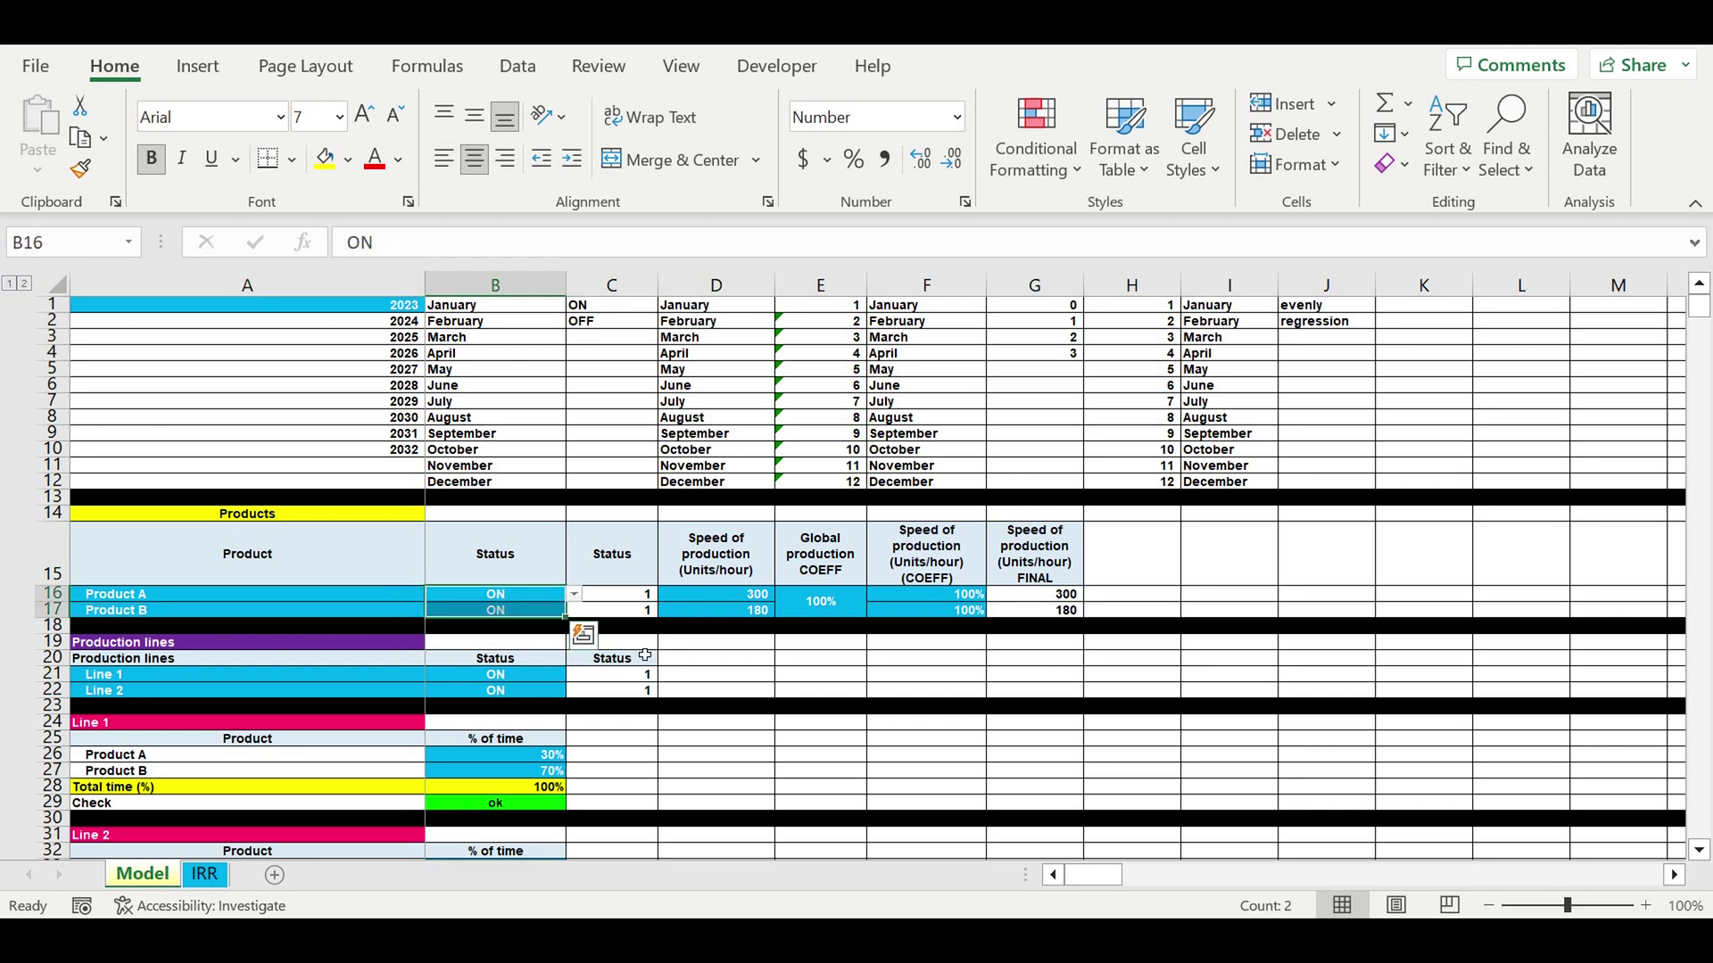
# - Inspect the Line 1 and Line 2 input cells and how each line's time is split between the products
pyautogui.keyDown('ctrl'); pyautogui.click(174, 680); pyautogui.keyUp('ctrl')
pyautogui.moveTo(174, 682); pyautogui.dragTo(544, 689)
pyautogui.scroll(-4, 549, 678)
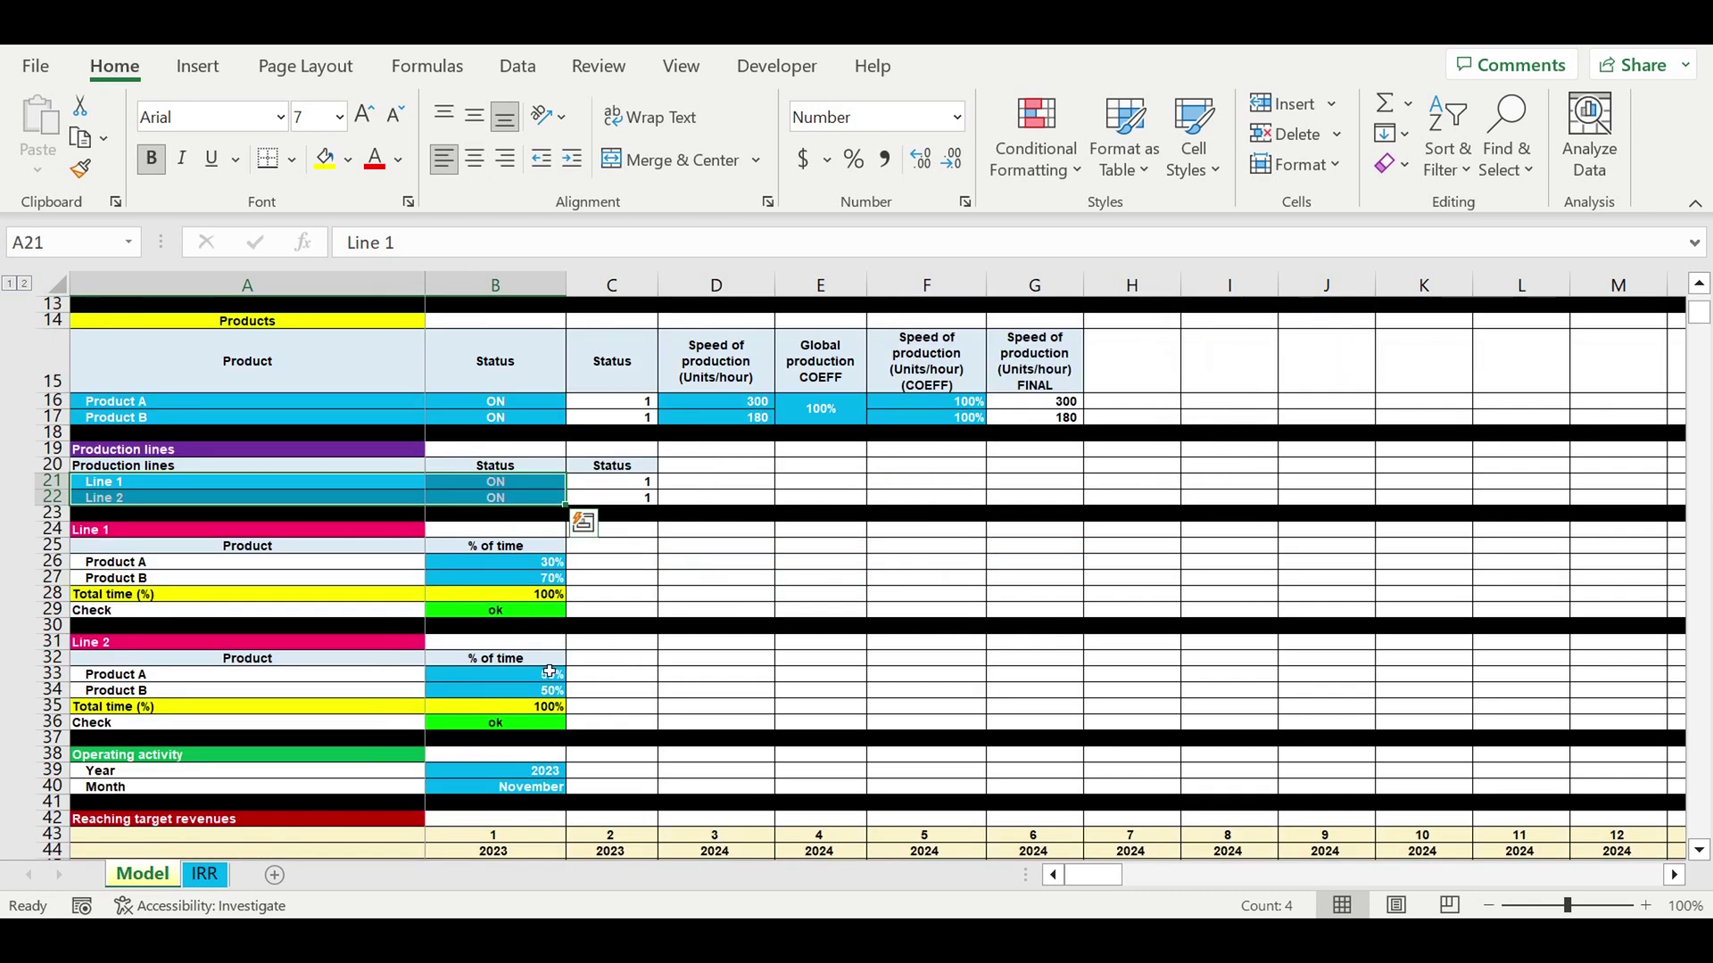
pyautogui.scroll(-1, 548, 678)
pyautogui.click(522, 583)
pyautogui.moveTo(521, 591); pyautogui.dragTo(522, 593)
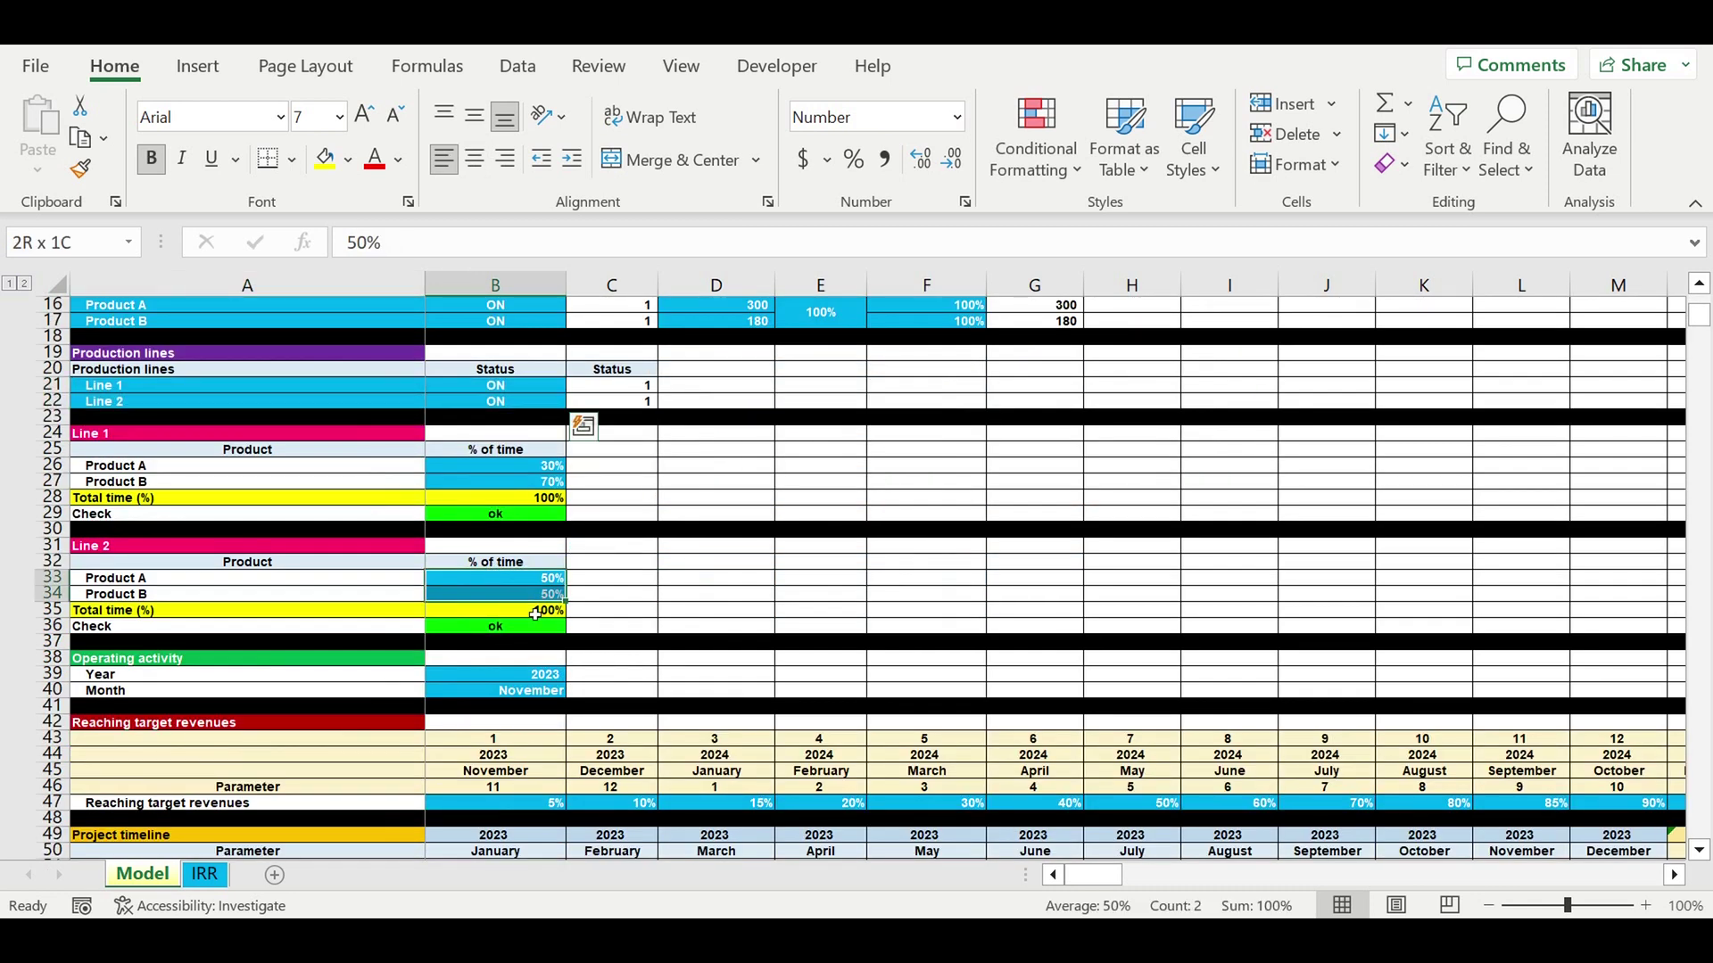
pyautogui.keyDown('ctrl'); pyautogui.click(517, 470); pyautogui.keyUp('ctrl')
pyautogui.moveTo(517, 476); pyautogui.dragTo(519, 483)
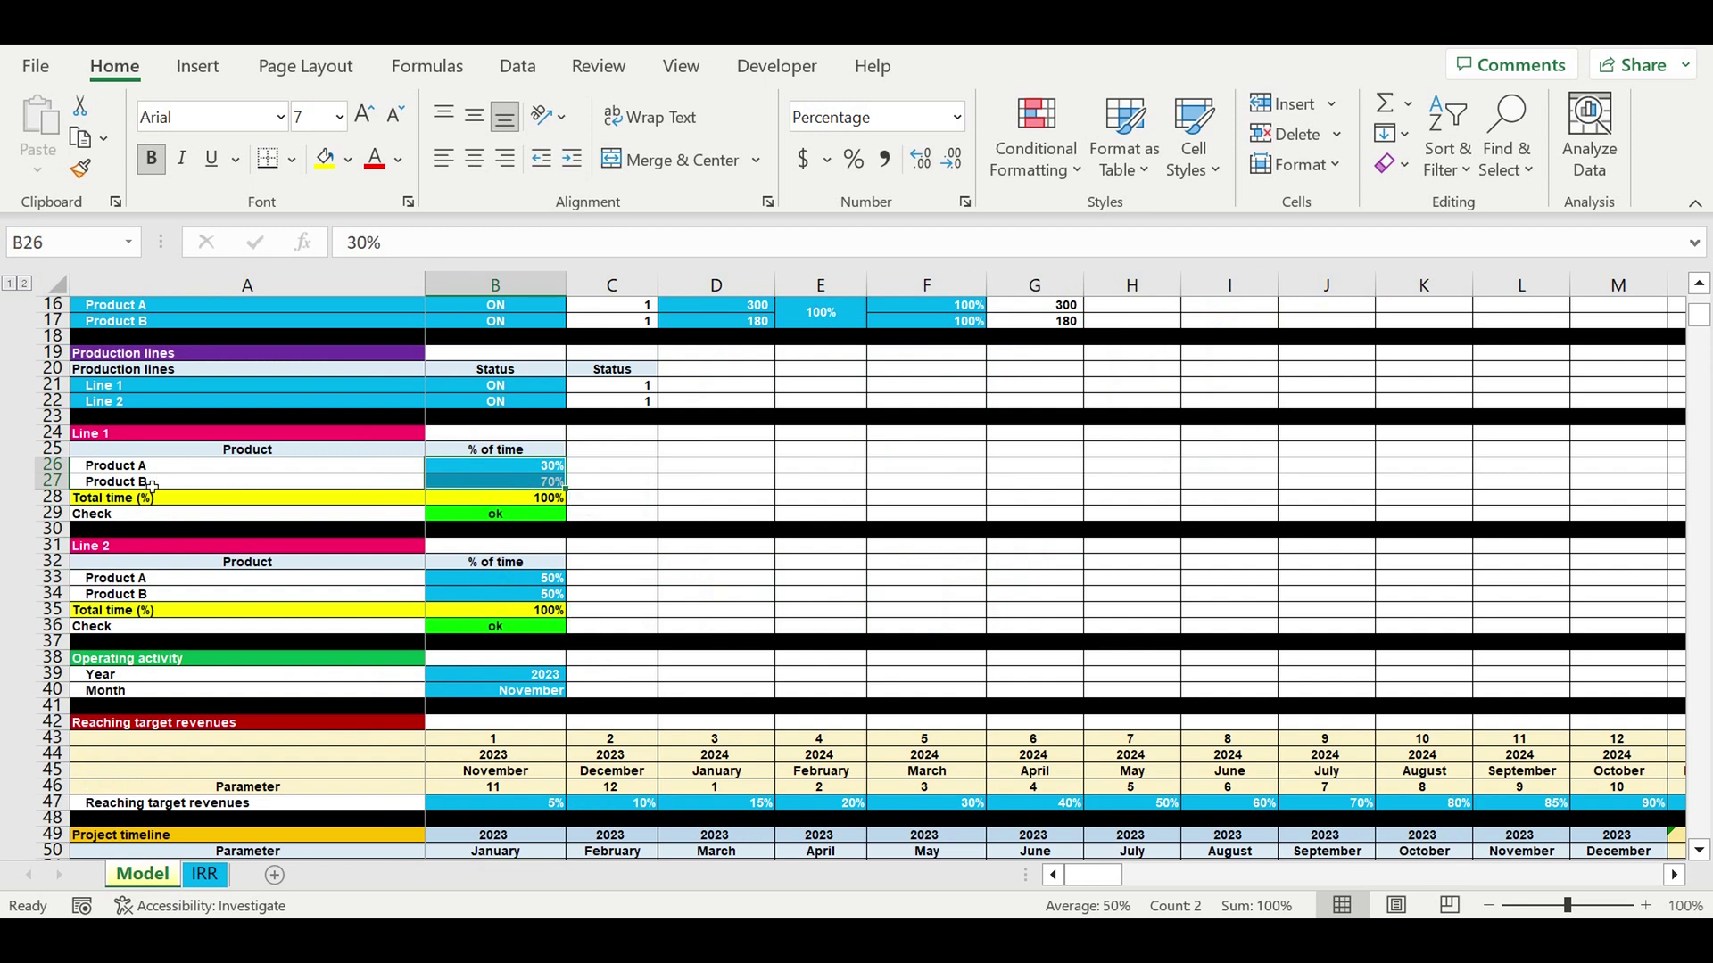
pyautogui.click(130, 437)
pyautogui.click(133, 626)
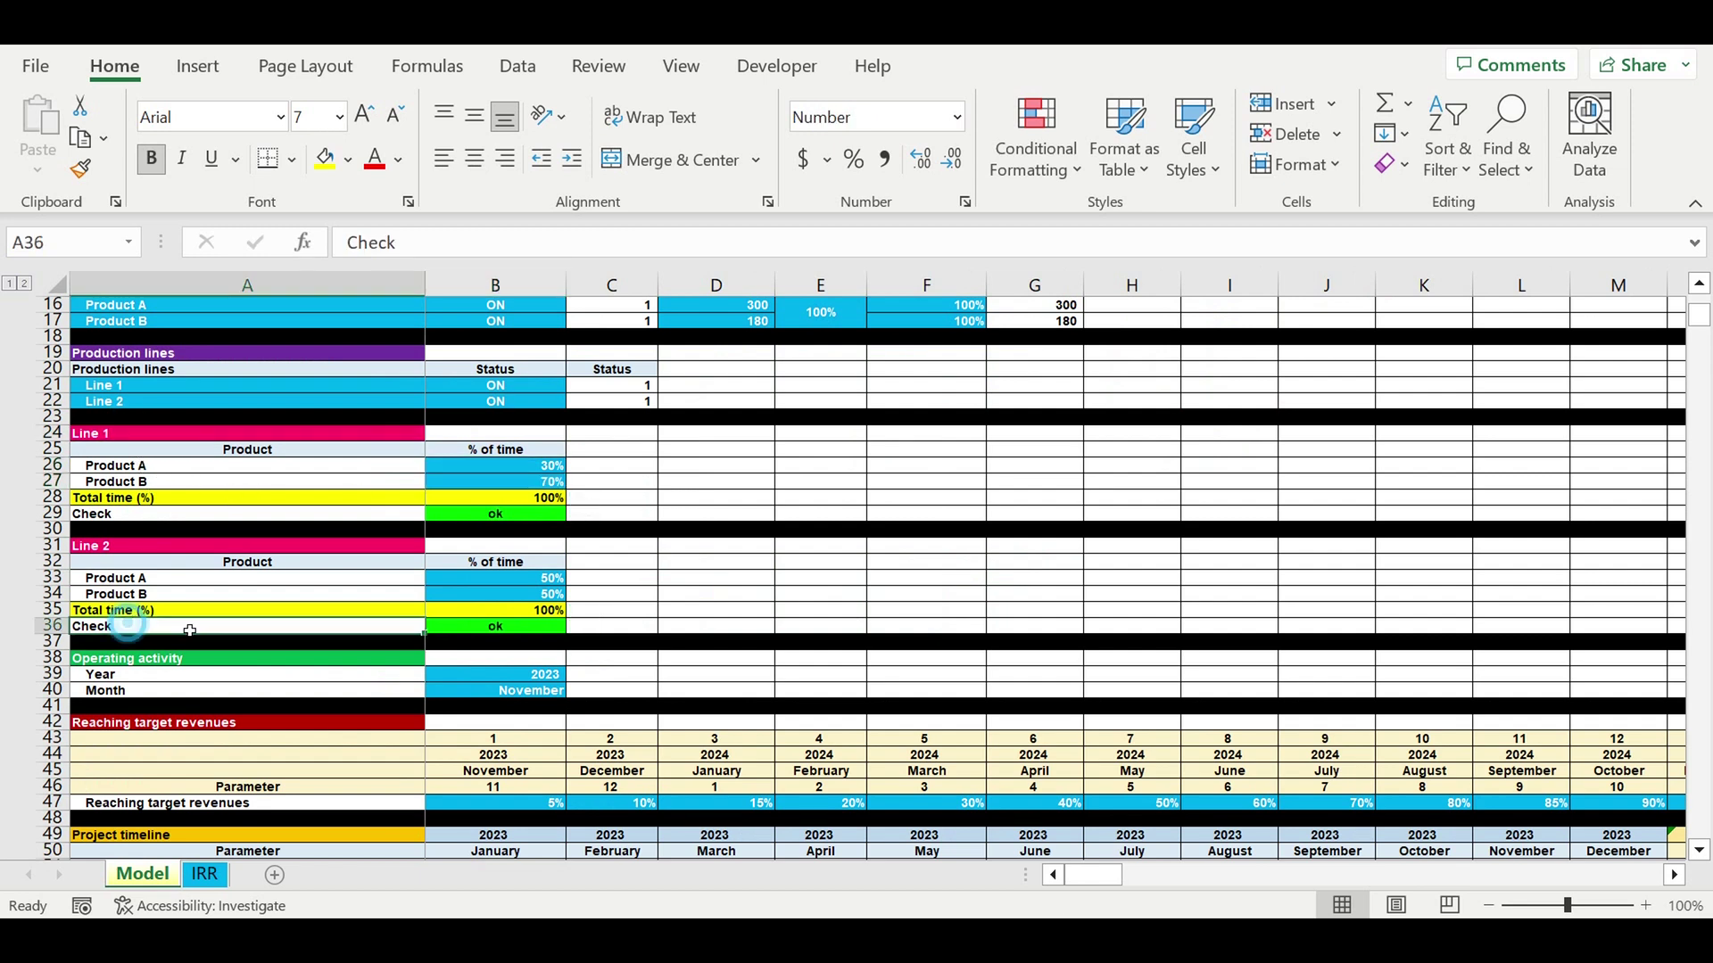
# - Examine the operating activity year and month and the monthly Reaching target revenues percentages that start from them
pyautogui.moveTo(517, 683); pyautogui.dragTo(523, 694)
pyautogui.scroll(-1, 698, 658)
pyautogui.scroll(-2, 699, 657)
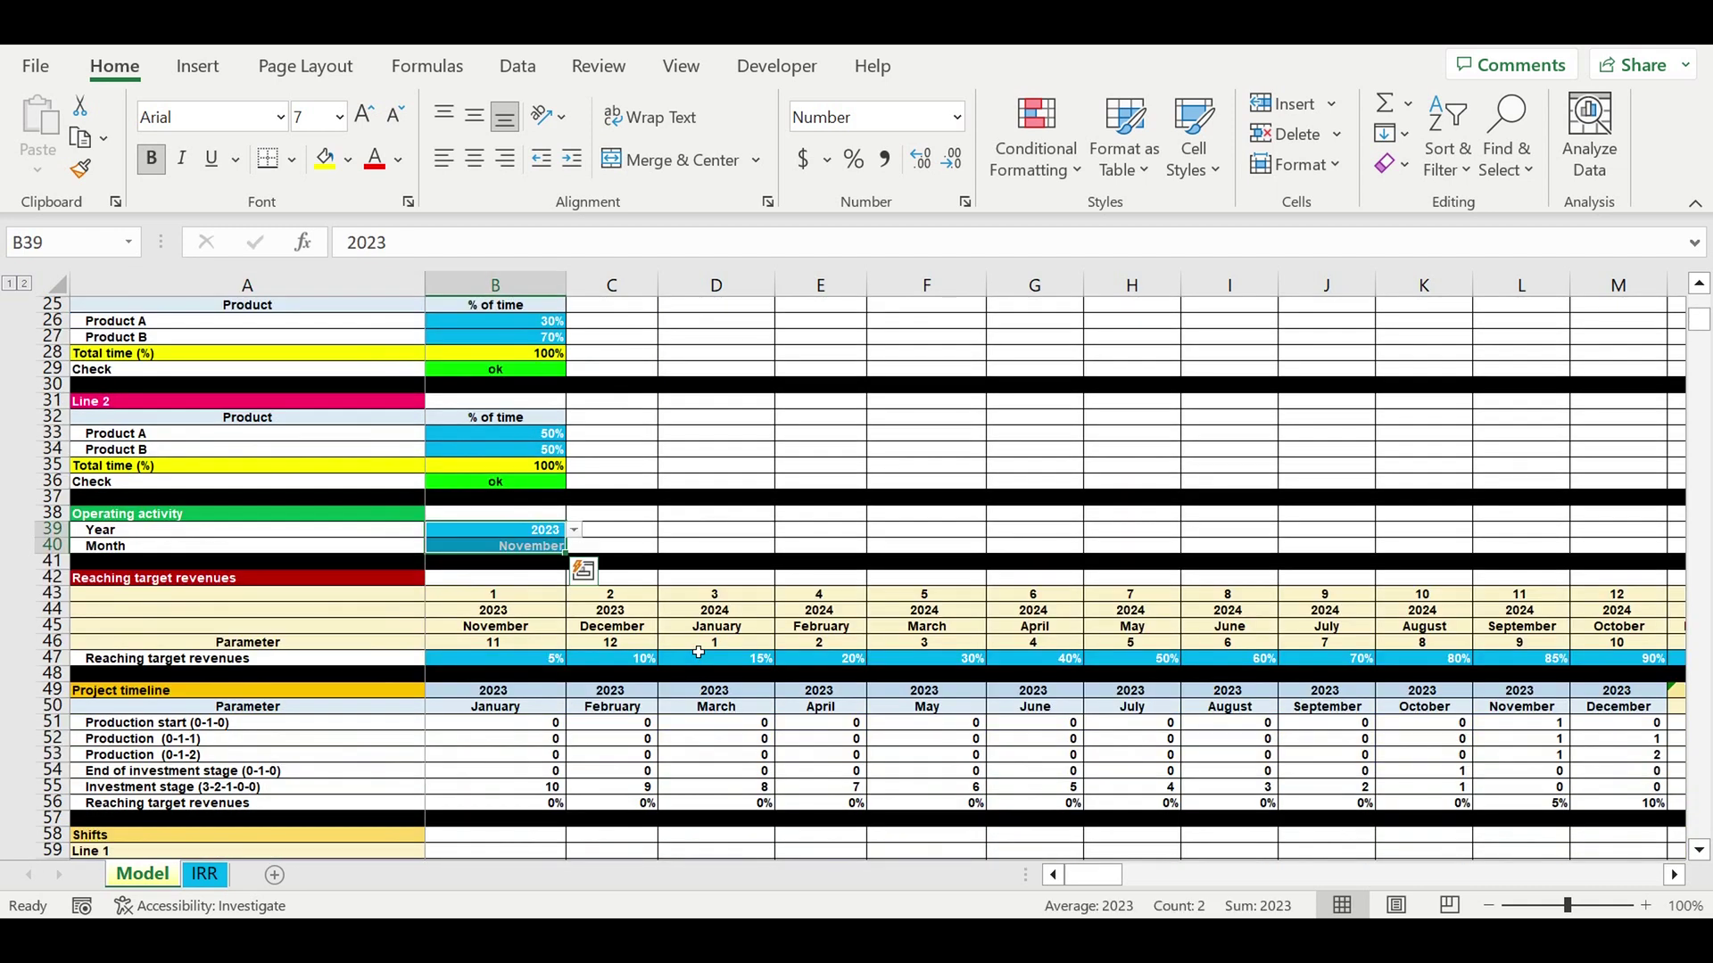
pyautogui.moveTo(518, 666); pyautogui.dragTo(1470, 671)
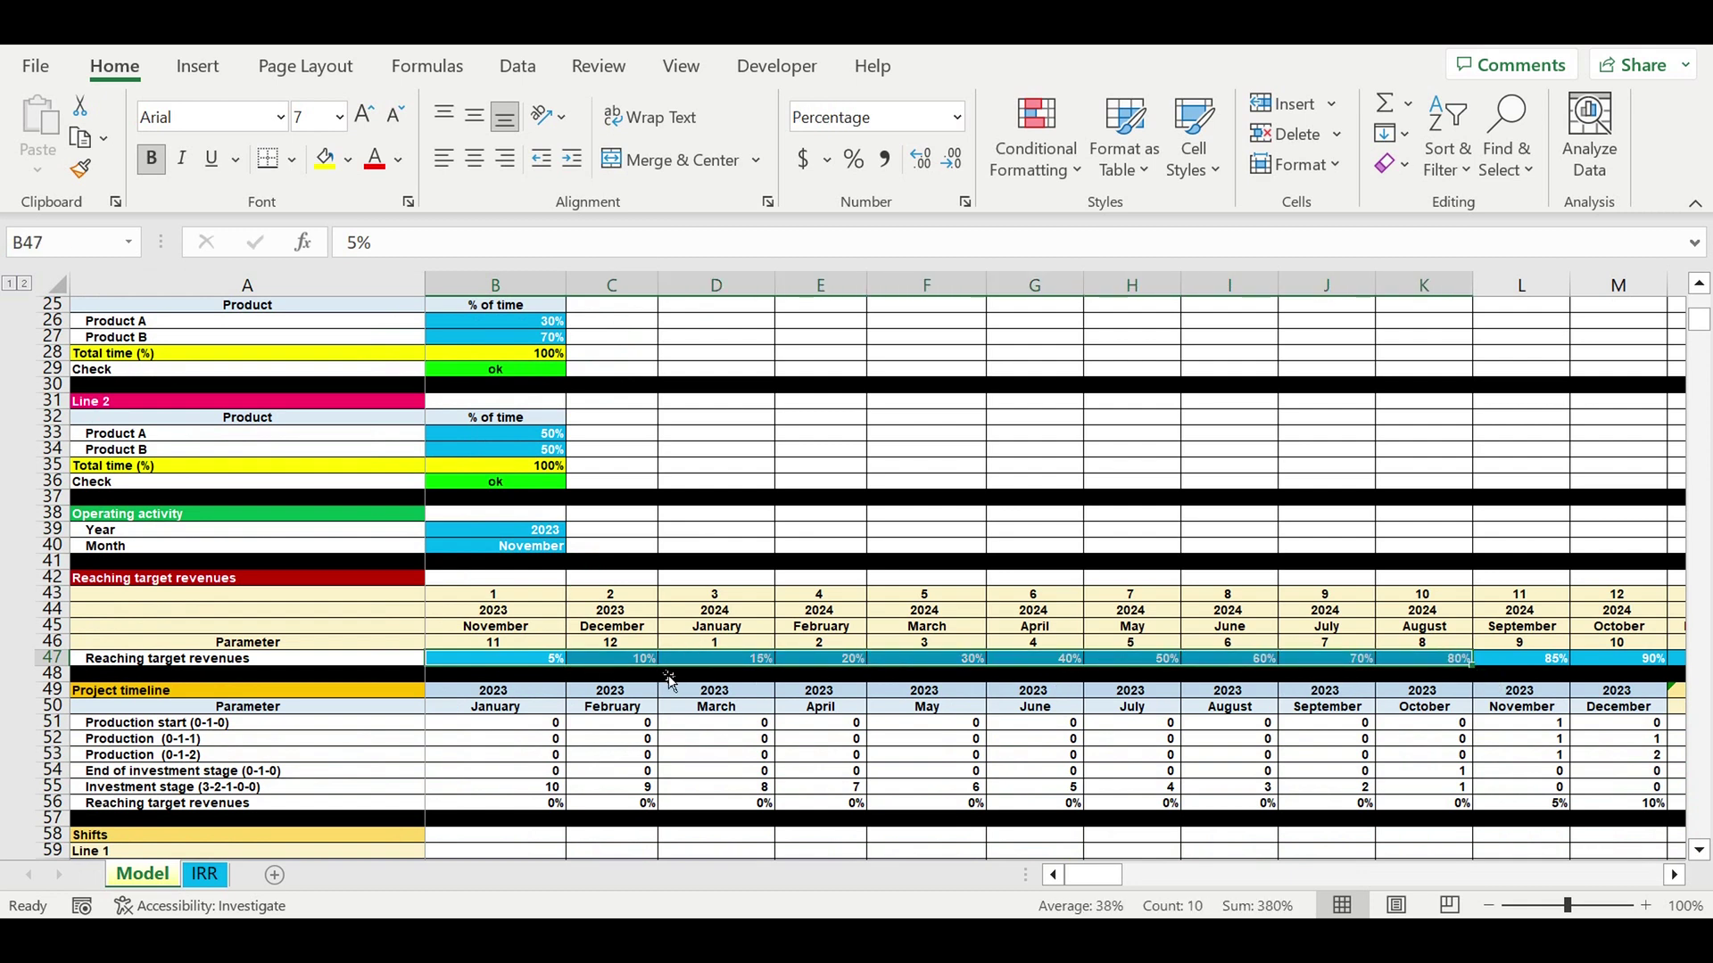
pyautogui.moveTo(530, 536); pyautogui.dragTo(530, 546)
pyautogui.click(465, 613)
pyautogui.moveTo(465, 613); pyautogui.dragTo(473, 627)
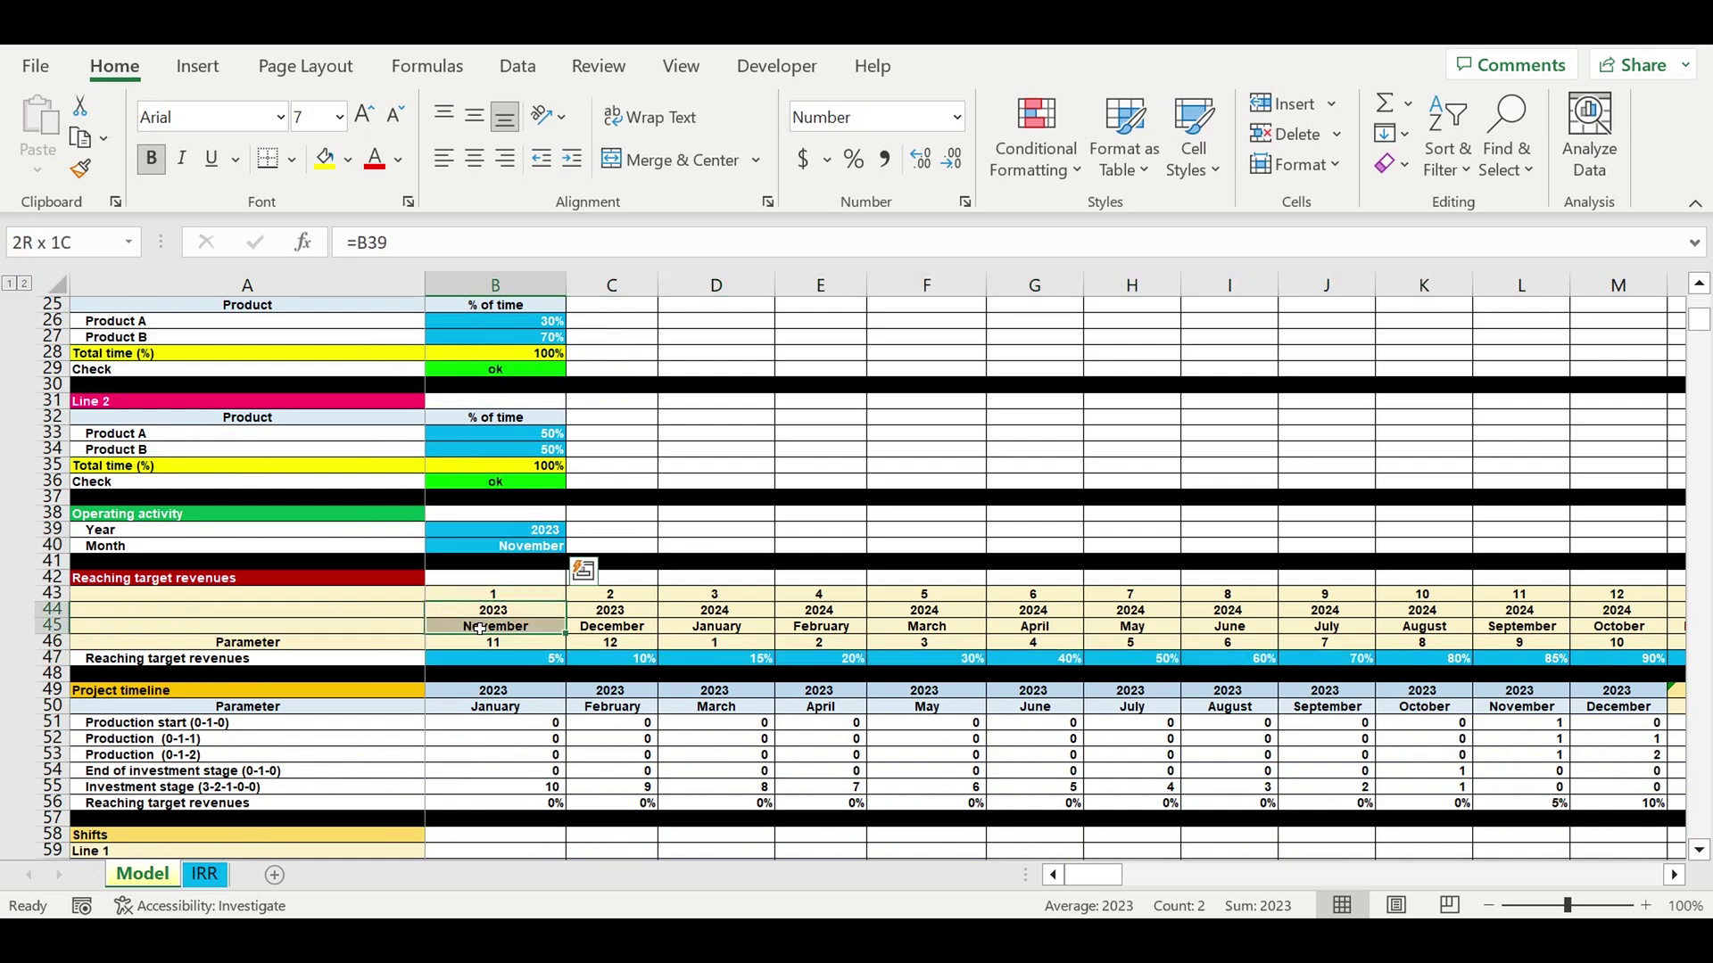
# - Examine the shift statuses for Line 1 and Line 2 in the Shifts section
pyautogui.scroll(-1, 530, 636)
pyautogui.scroll(-11, 529, 636)
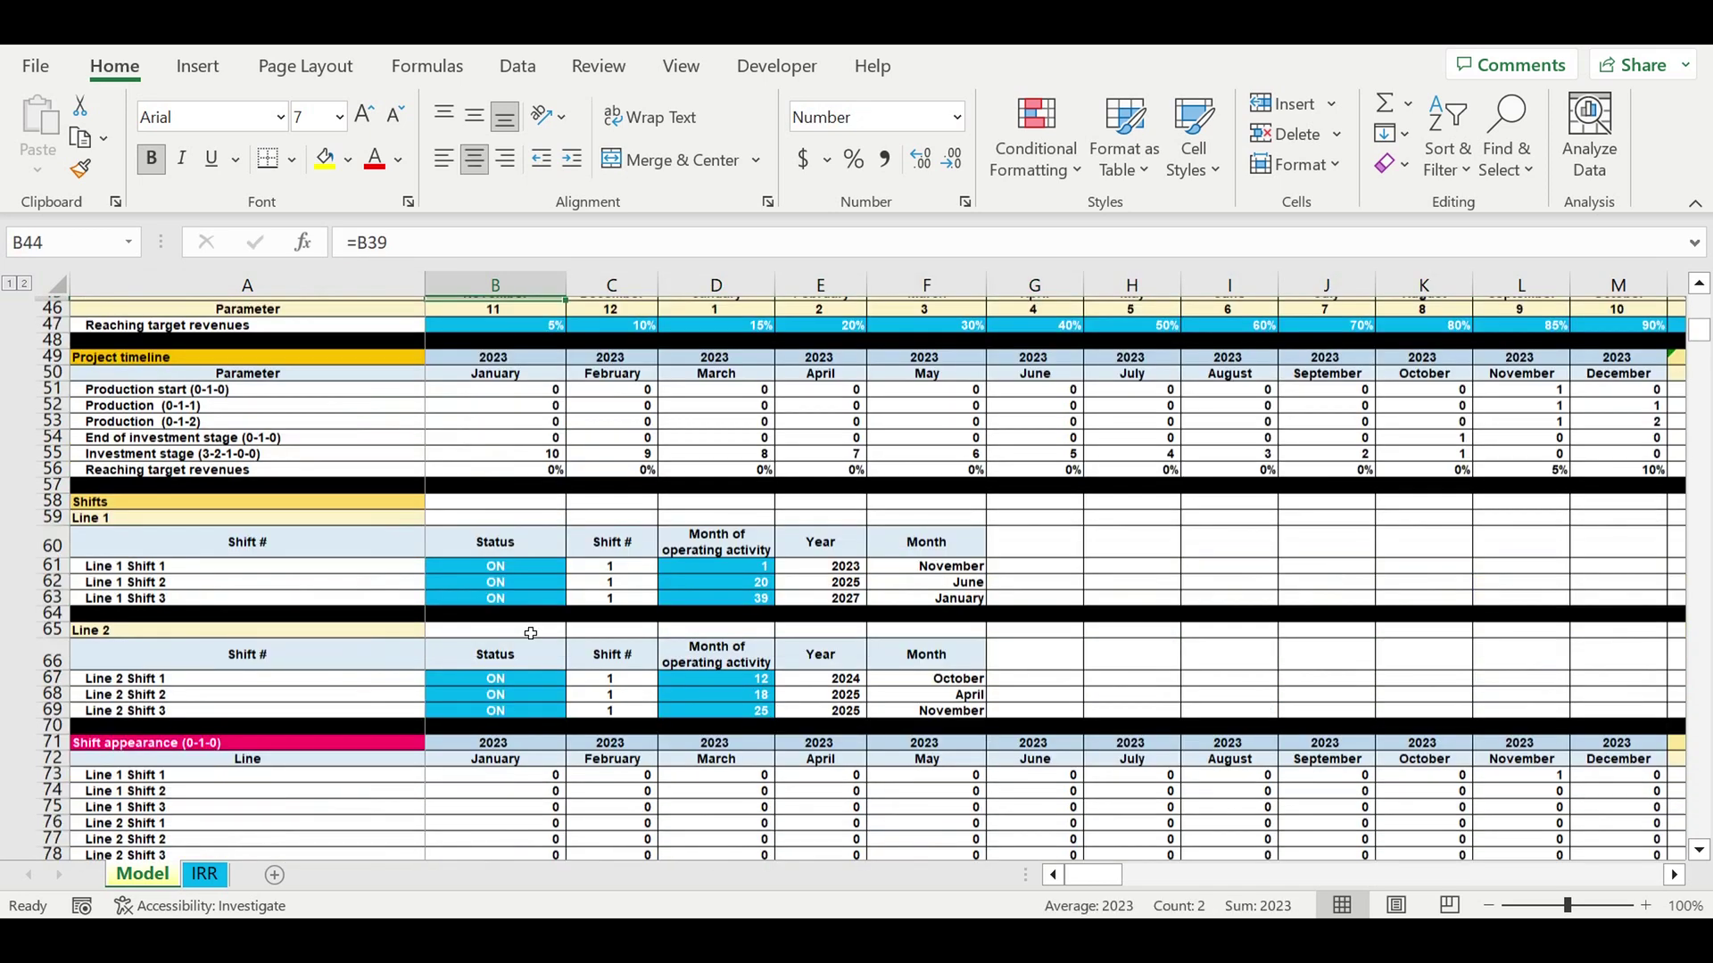
pyautogui.scroll(3, 527, 621)
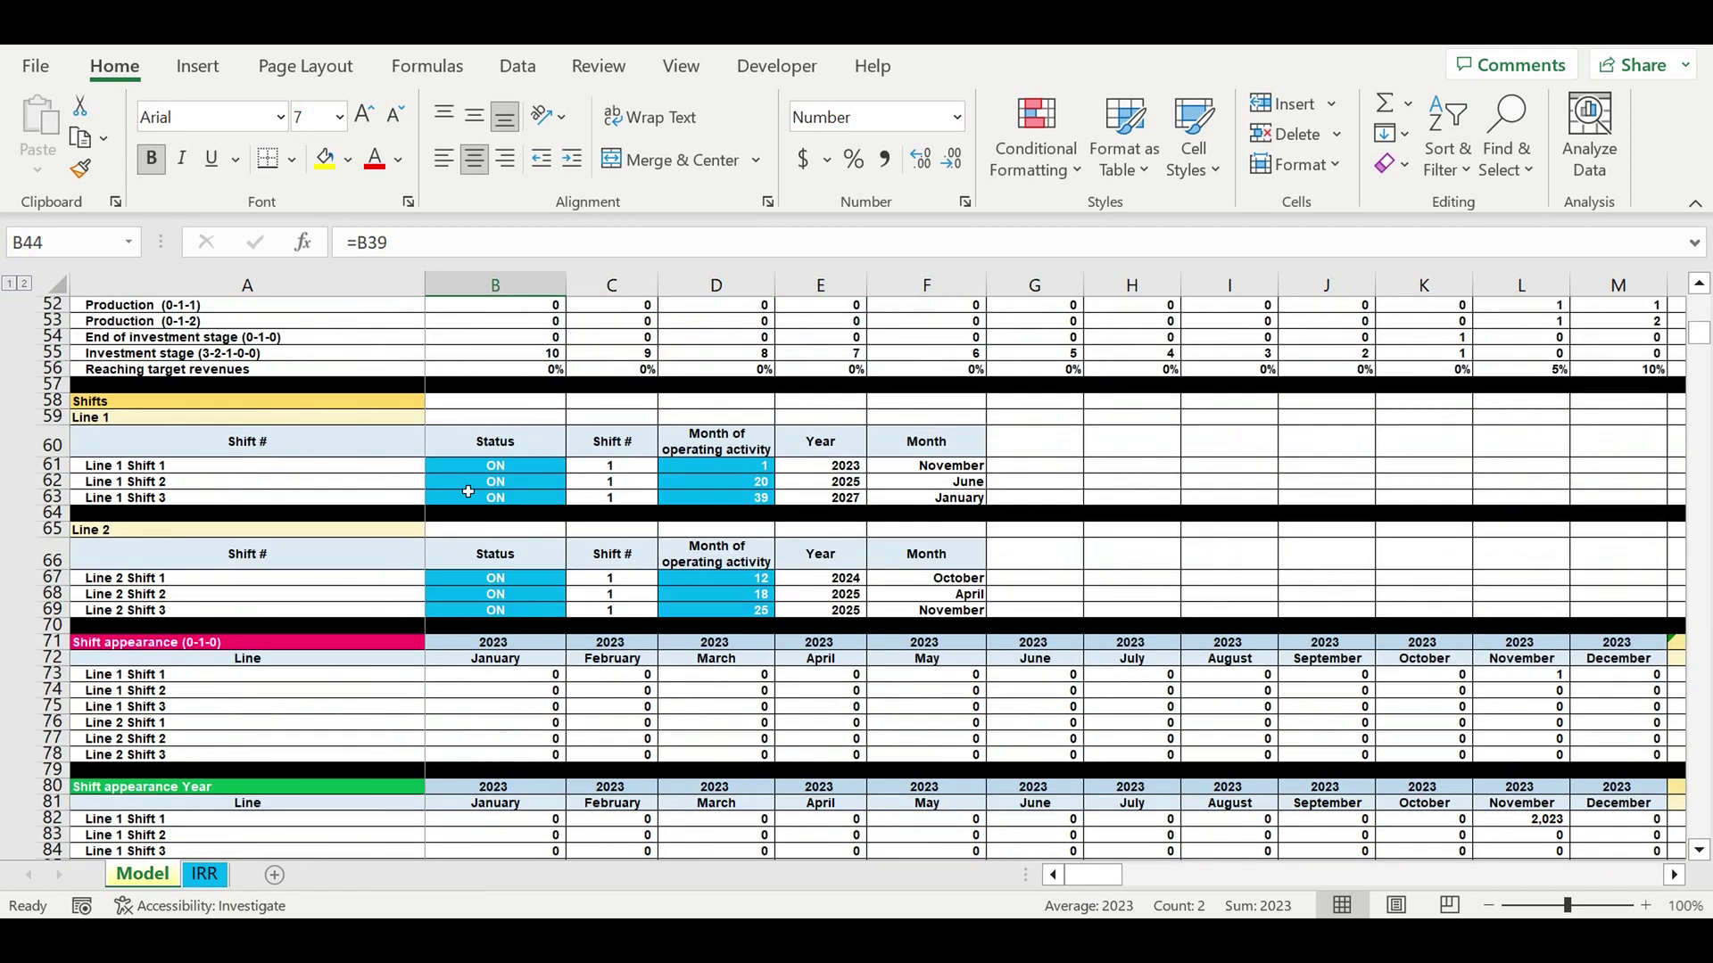
pyautogui.click(495, 465)
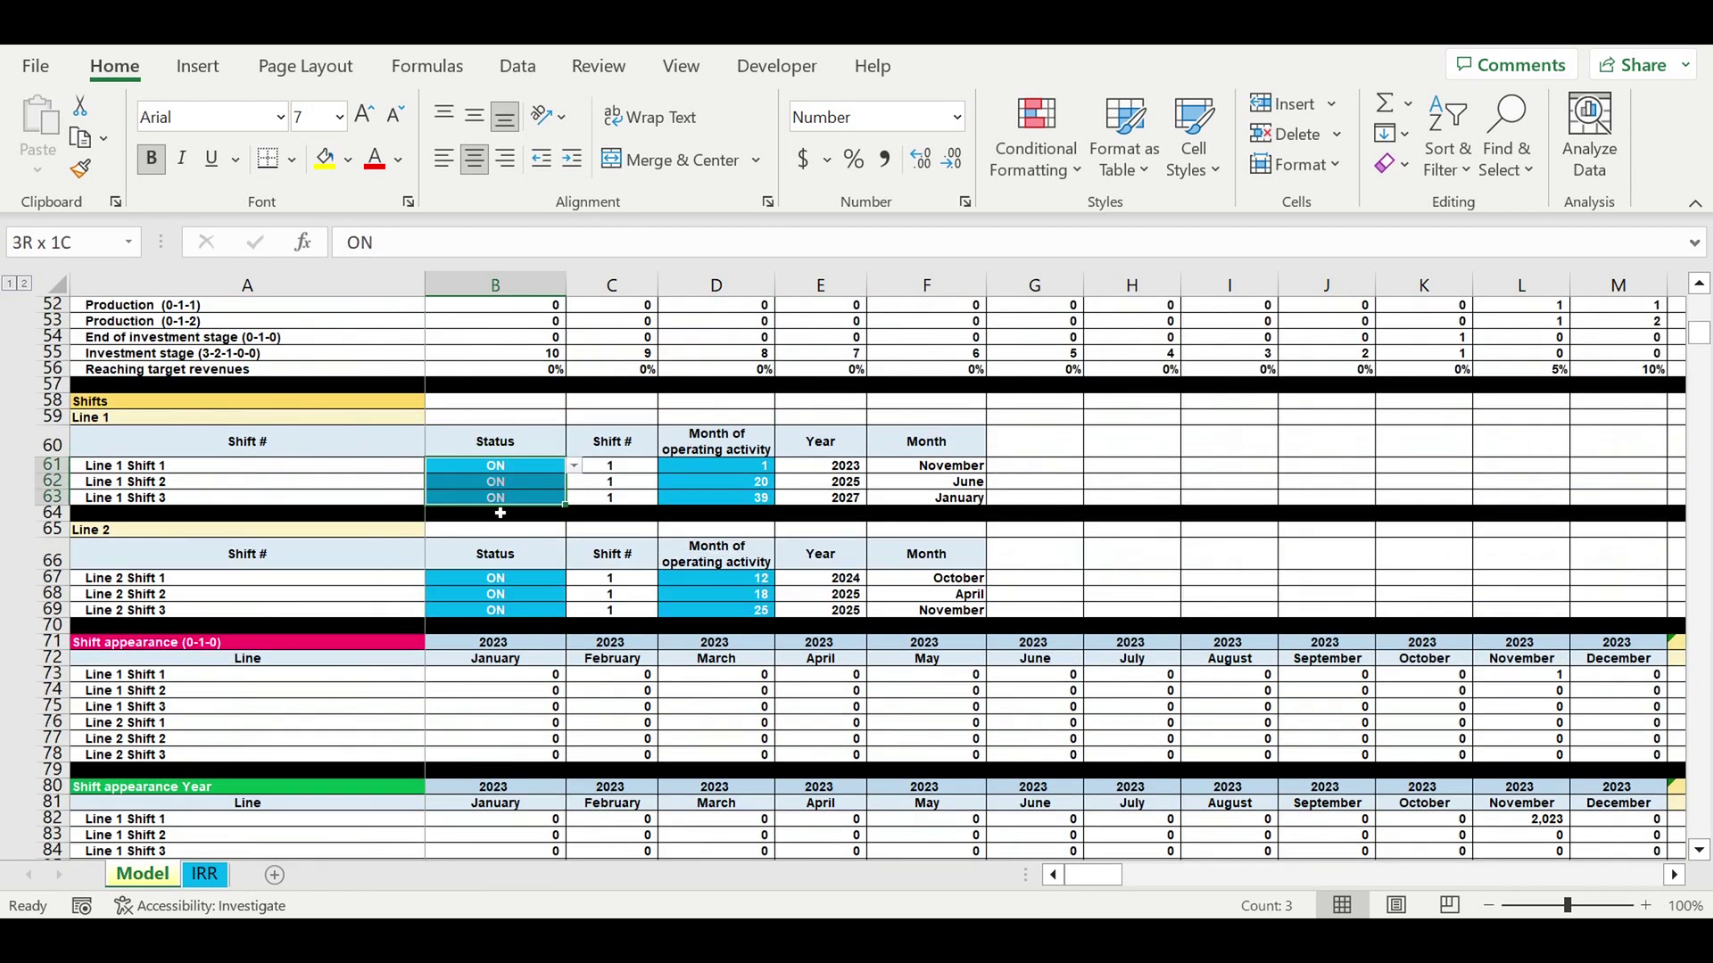
pyautogui.click(111, 417)
pyautogui.click(143, 531)
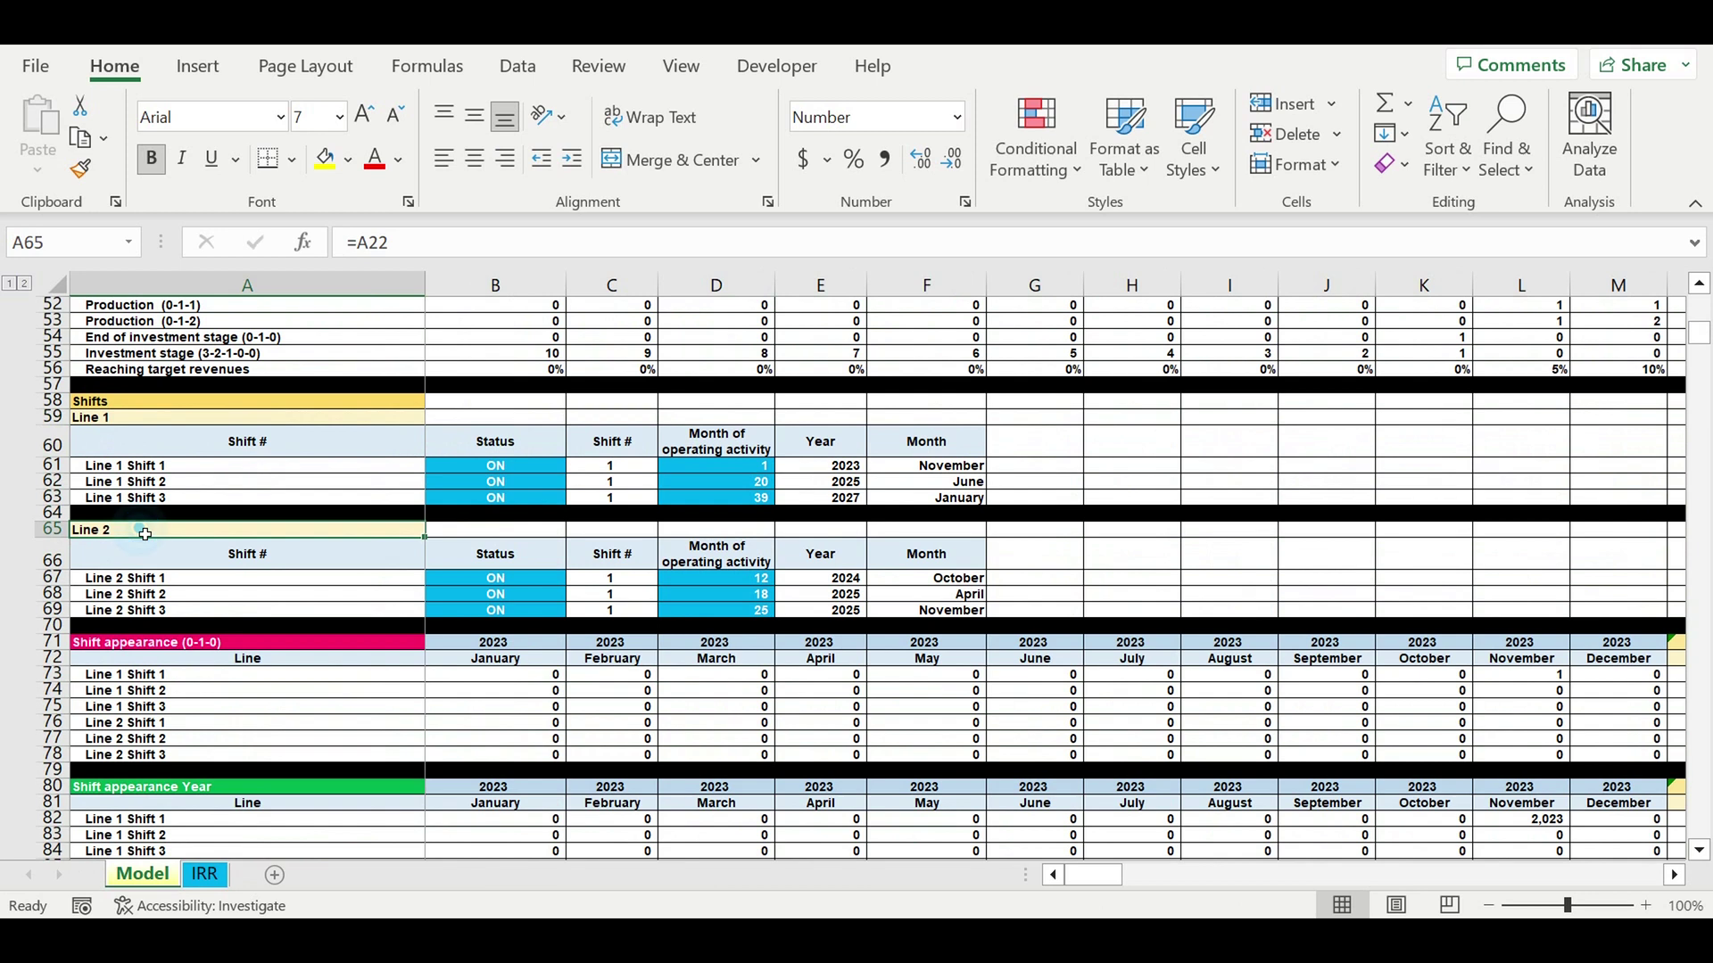
pyautogui.click(525, 599)
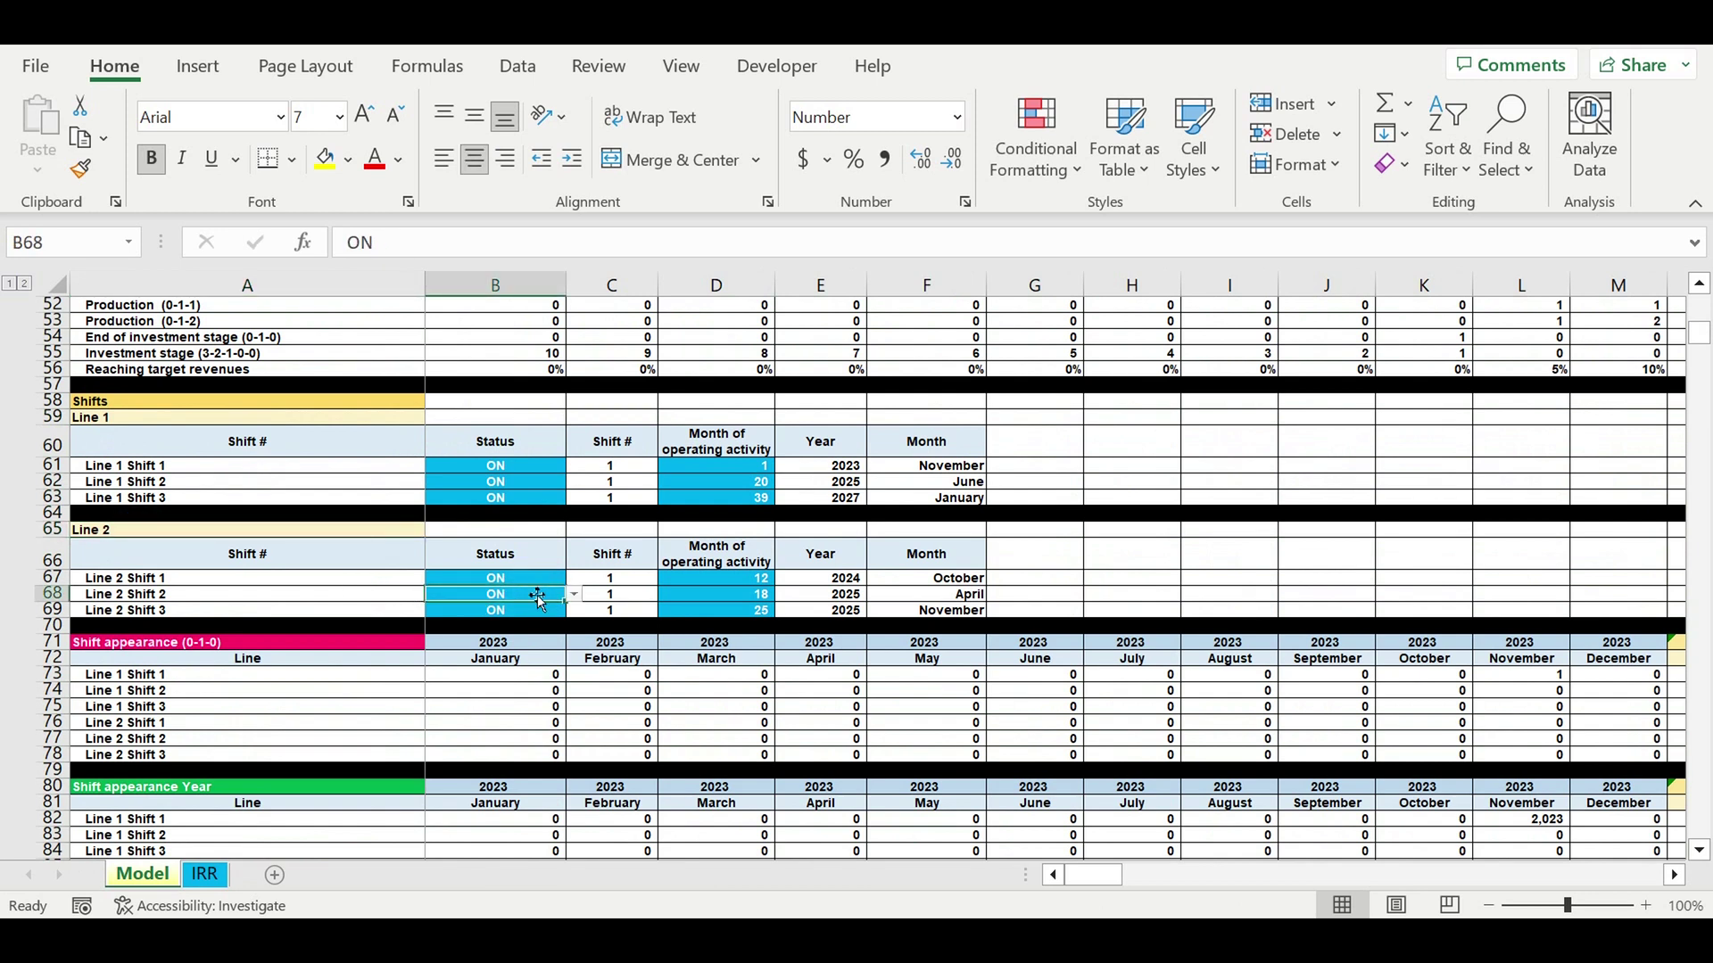
# - Inspect the shift duration and the typical-year workdays per month from January to December
pyautogui.scroll(-2, 600, 615)
pyautogui.scroll(-13, 599, 617)
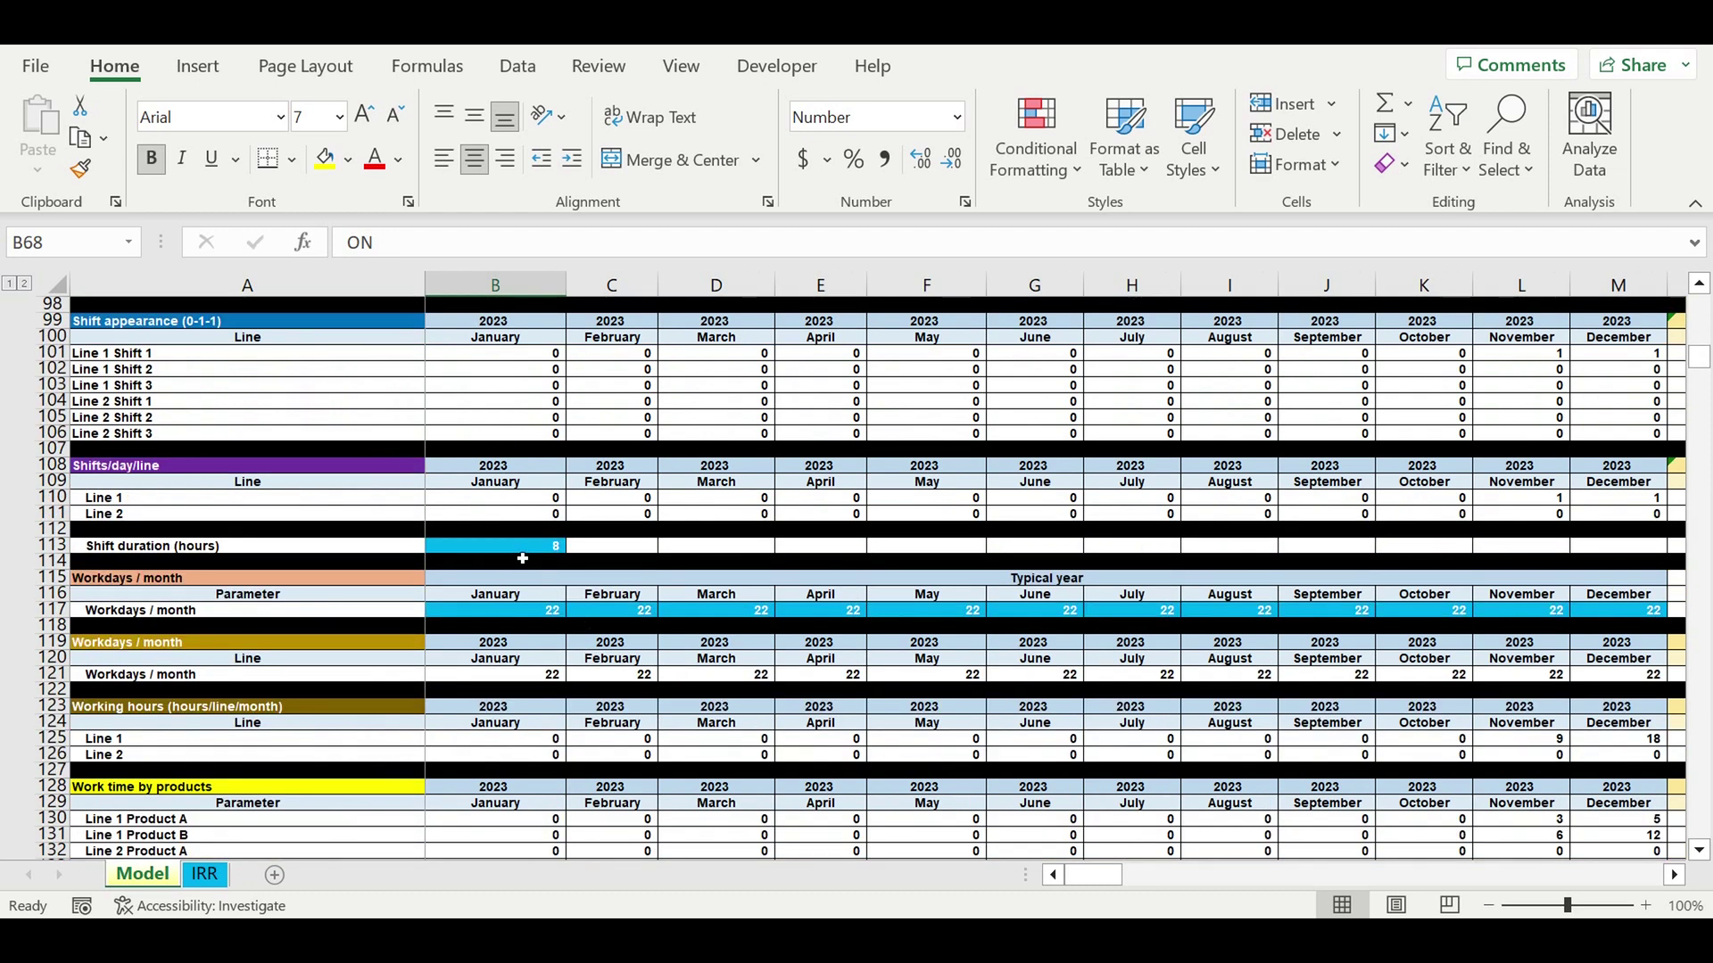
pyautogui.click(516, 553)
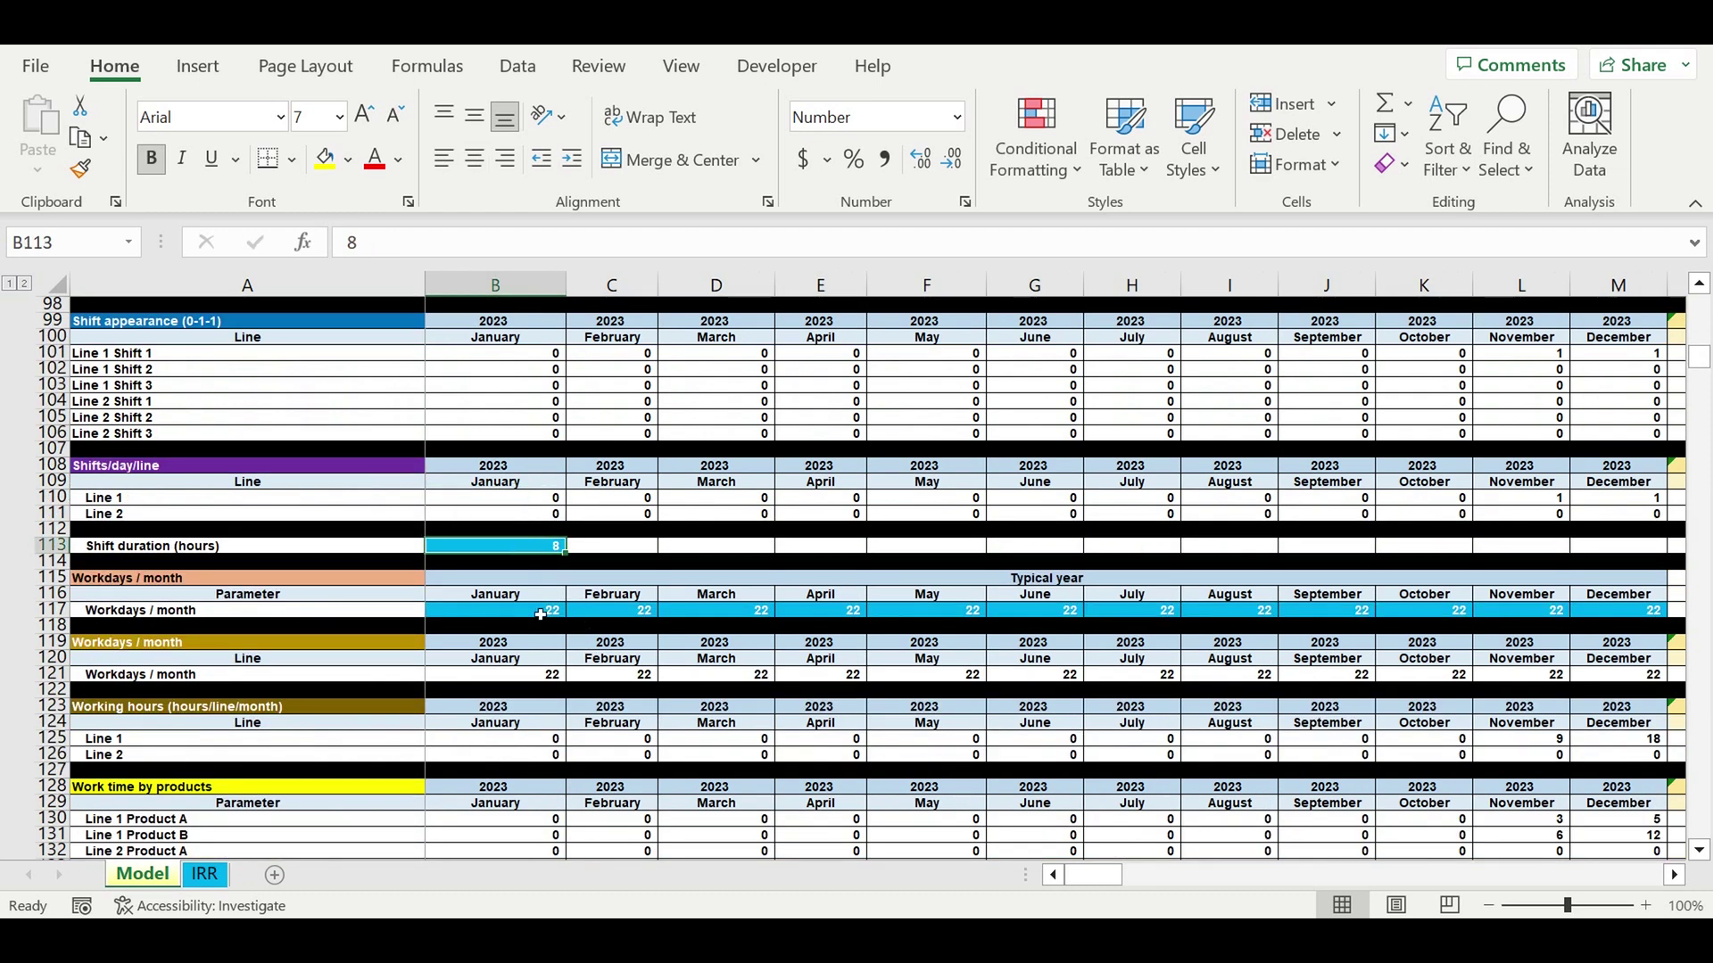
pyautogui.moveTo(540, 615); pyautogui.dragTo(1616, 615)
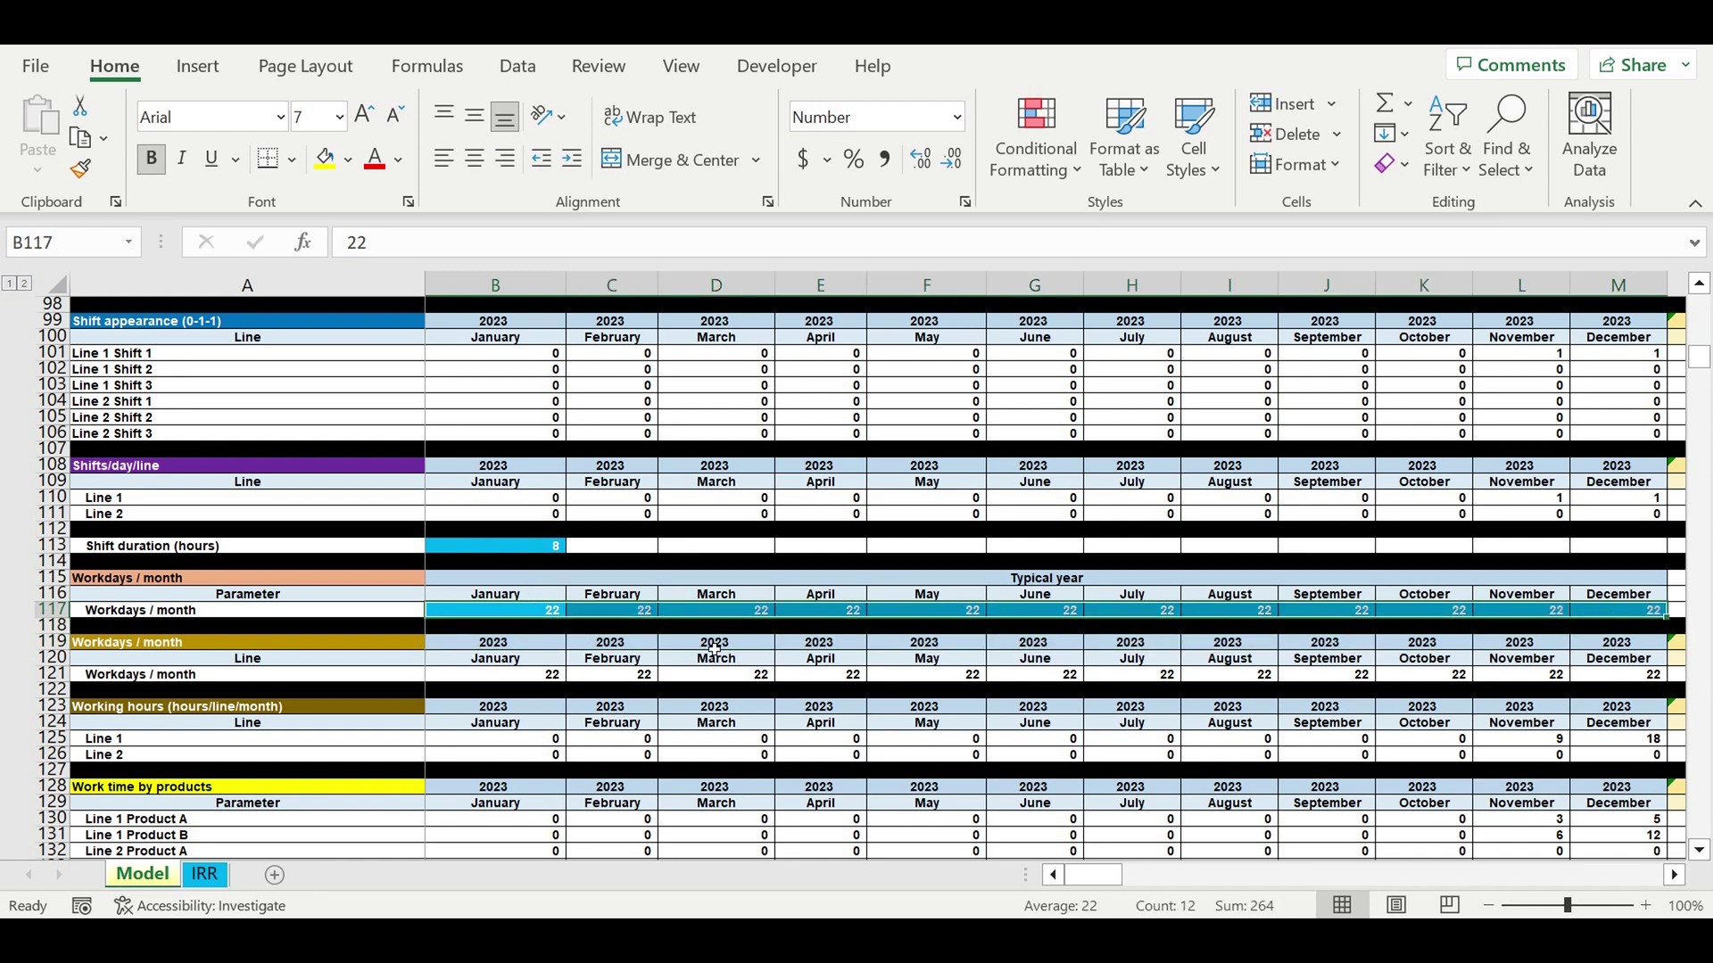
# - Examine the Direct costs library's item names, unit prices, coefficients and purchase displacements
pyautogui.scroll(-2, 730, 662)
pyautogui.scroll(-11, 730, 662)
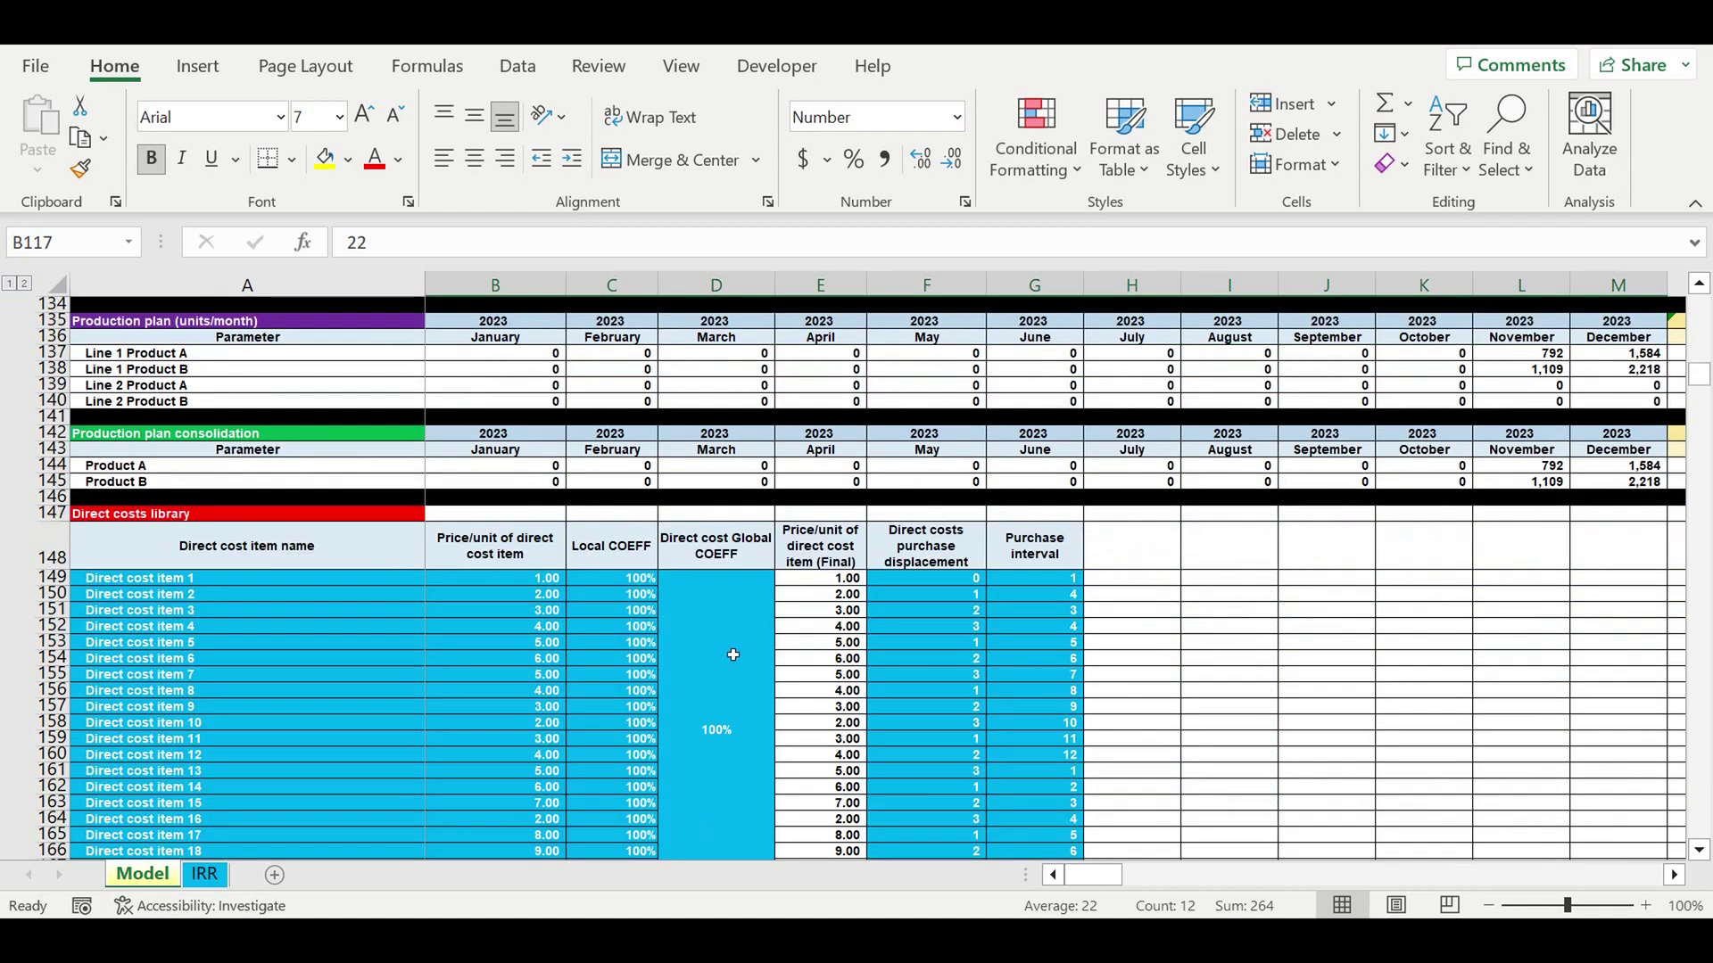
pyautogui.scroll(-3, 730, 660)
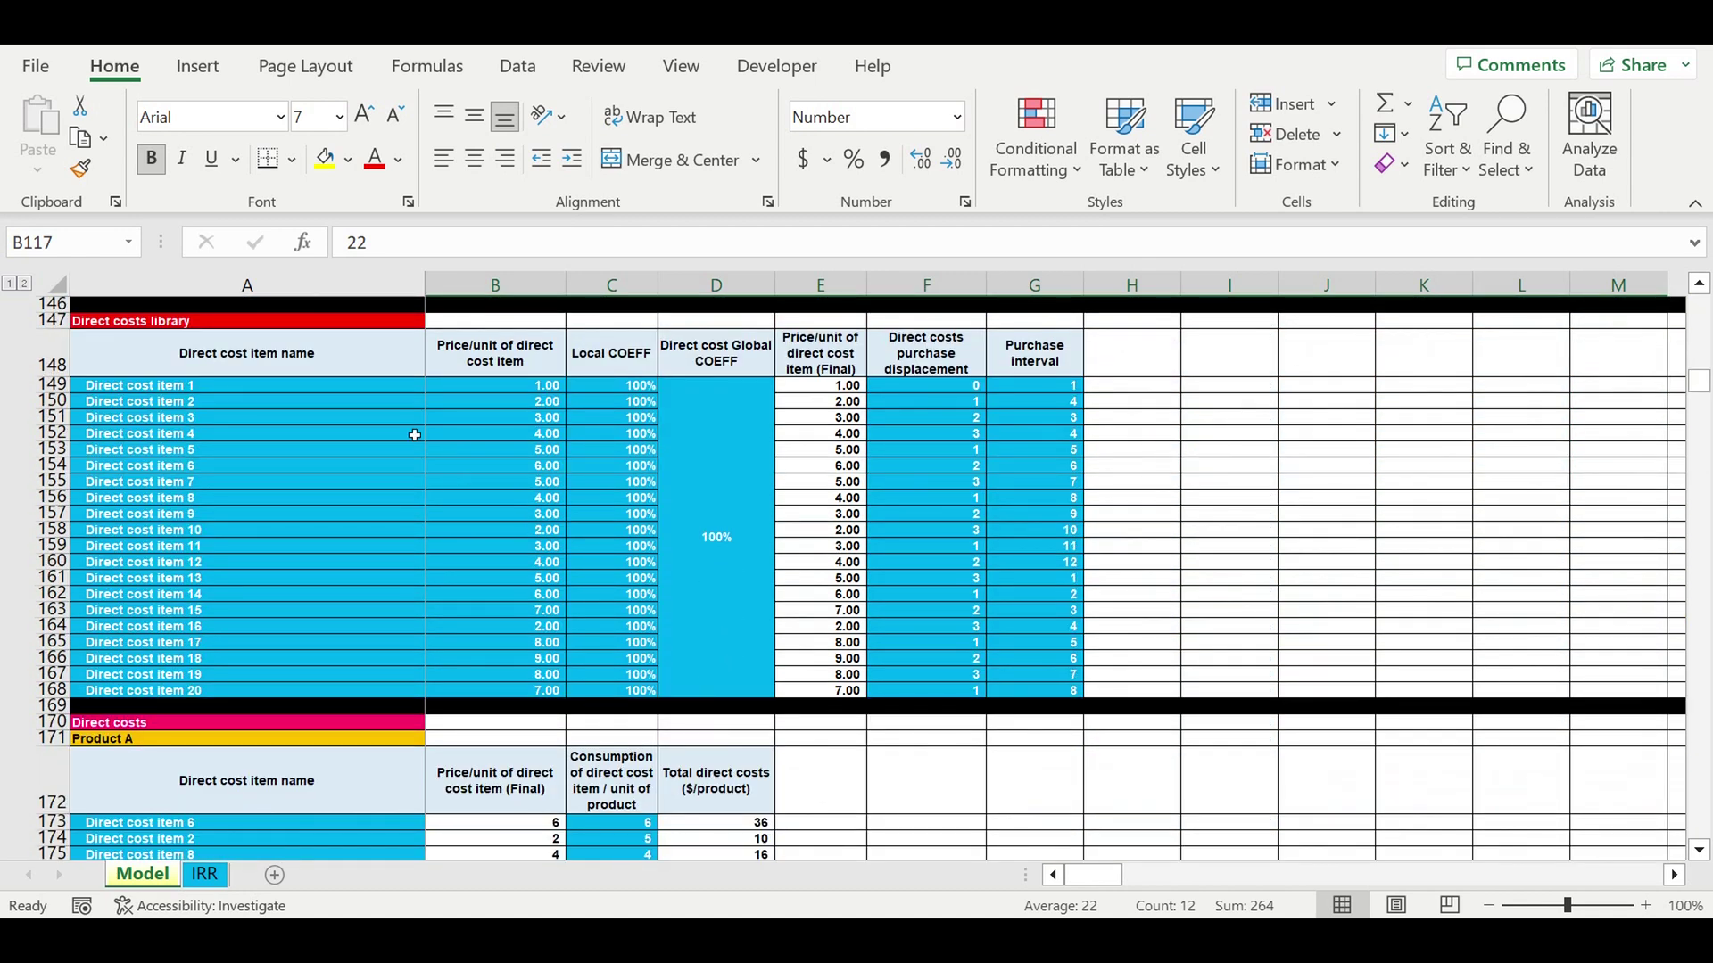
pyautogui.moveTo(162, 385); pyautogui.dragTo(914, 656)
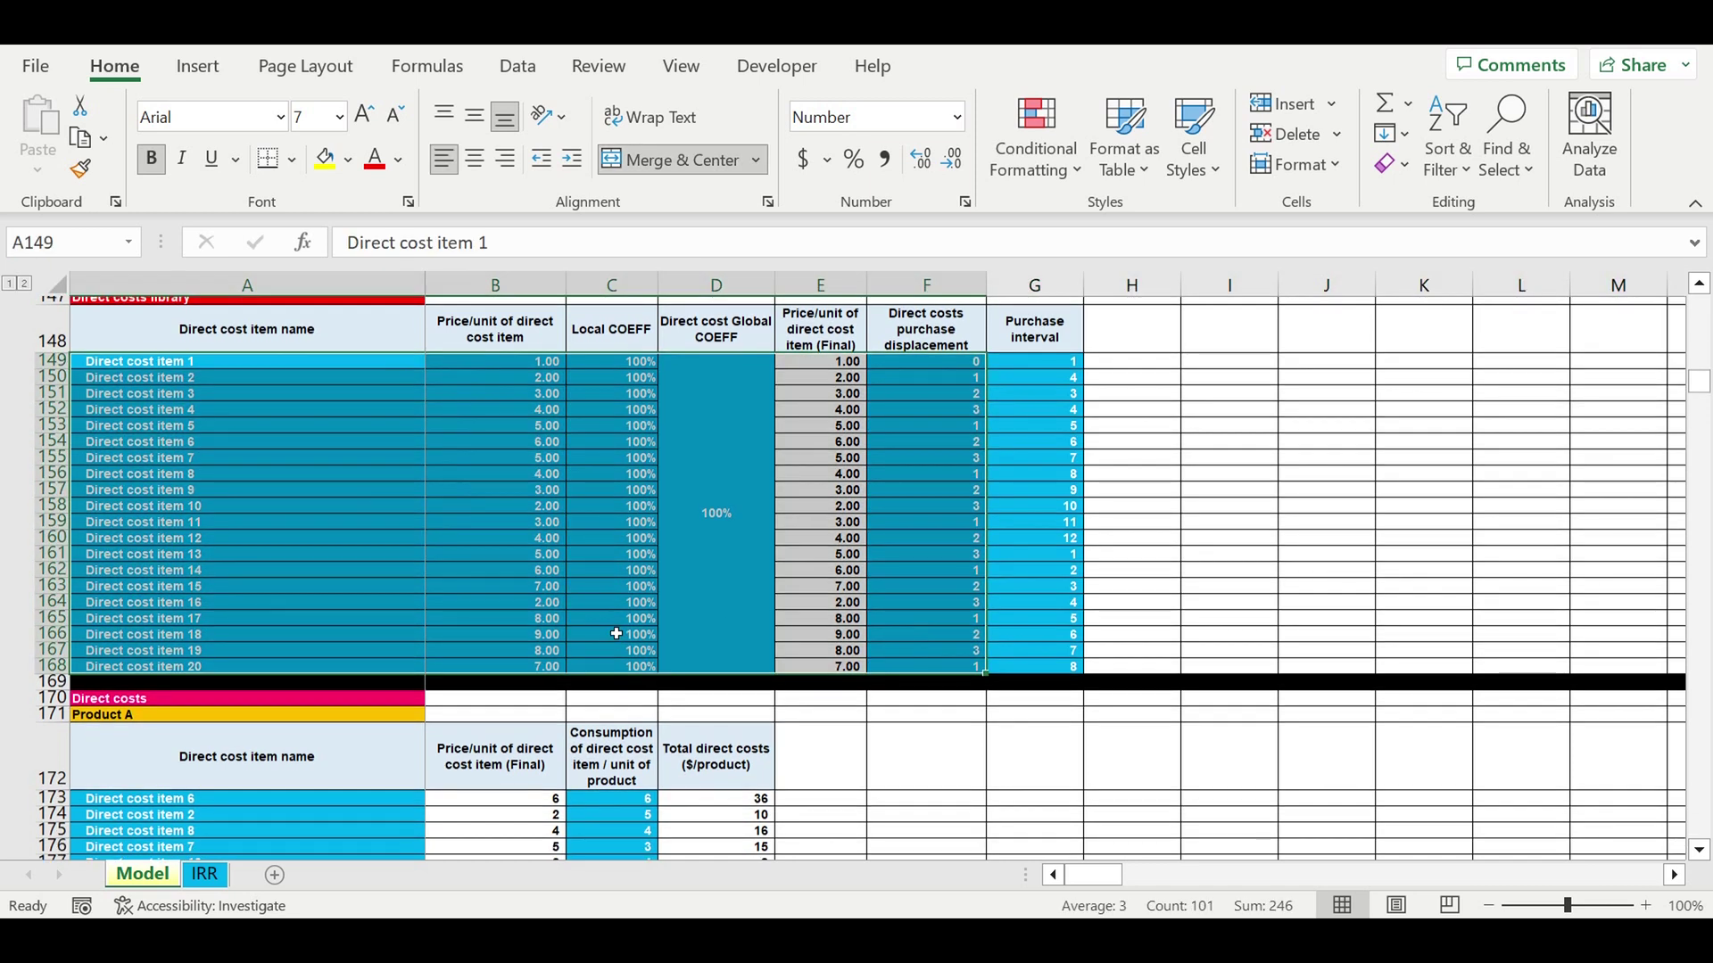
# - Examine the Direct costs tables for Product A and Product B, including cost items and consumption per unit of product
pyautogui.scroll(-8, 362, 586)
pyautogui.moveTo(159, 391); pyautogui.dragTo(157, 629)
pyautogui.click(112, 308)
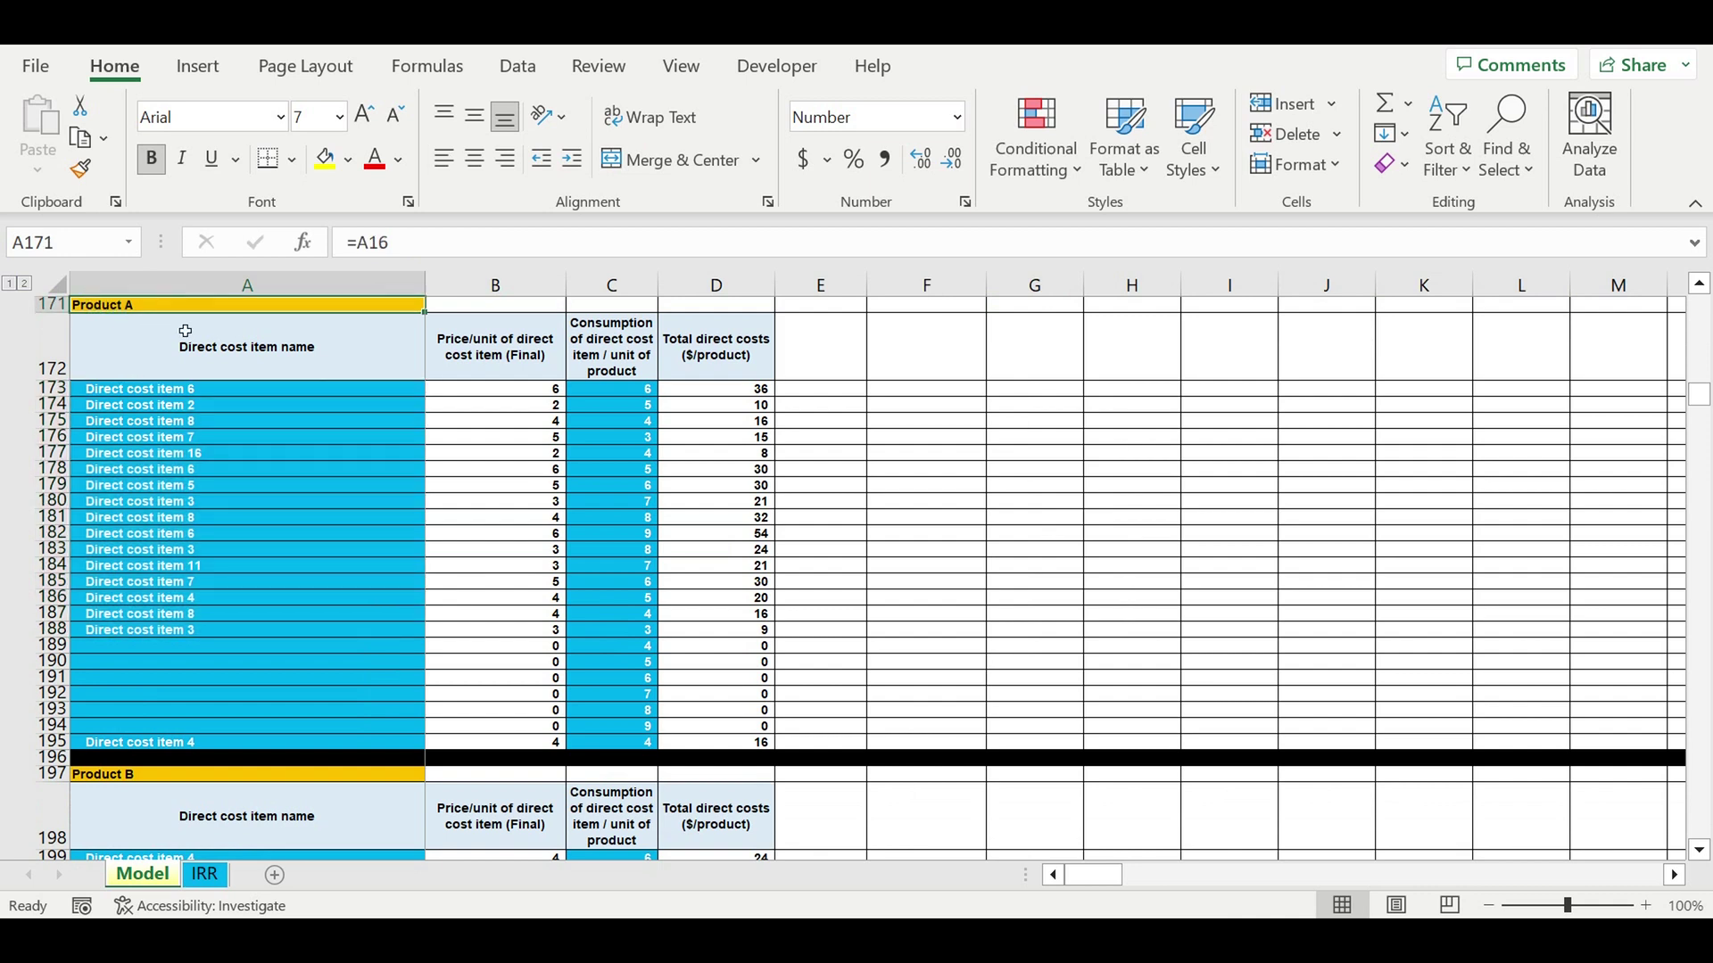
pyautogui.scroll(-3, 306, 596)
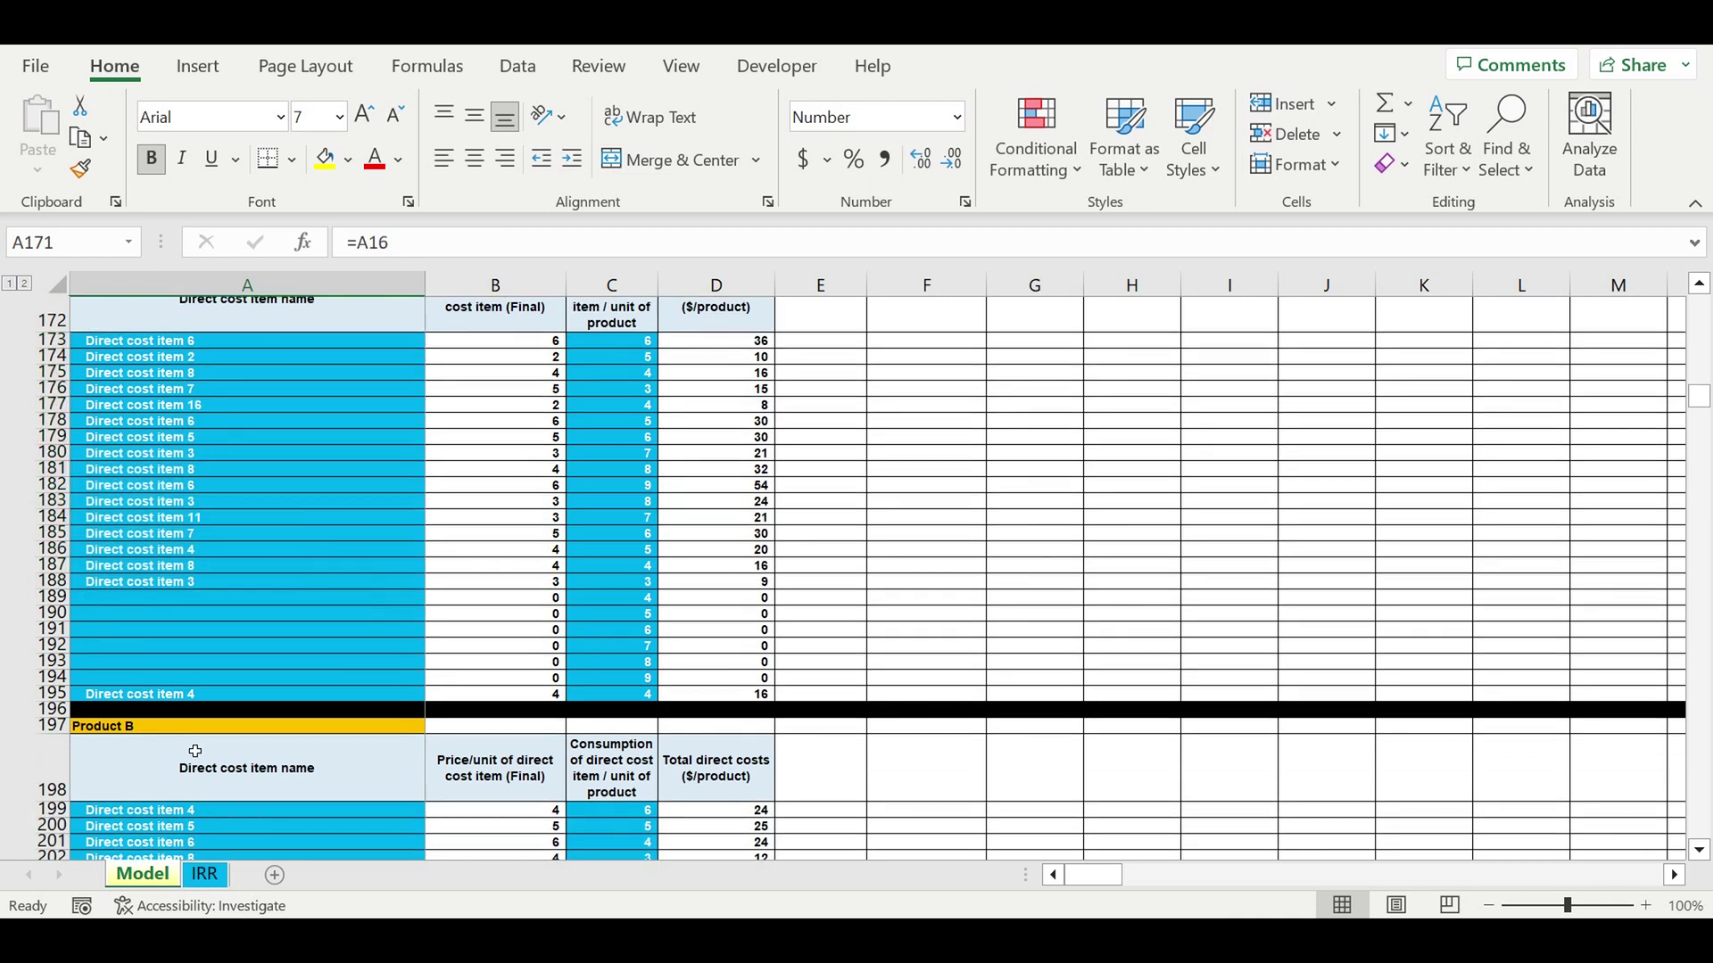
pyautogui.moveTo(142, 588); pyautogui.dragTo(616, 826)
# - Locate the Investment plan section below the raw materials tables and inspect its investment item names
pyautogui.scroll(-4, 589, 751)
pyautogui.scroll(-15, 589, 752)
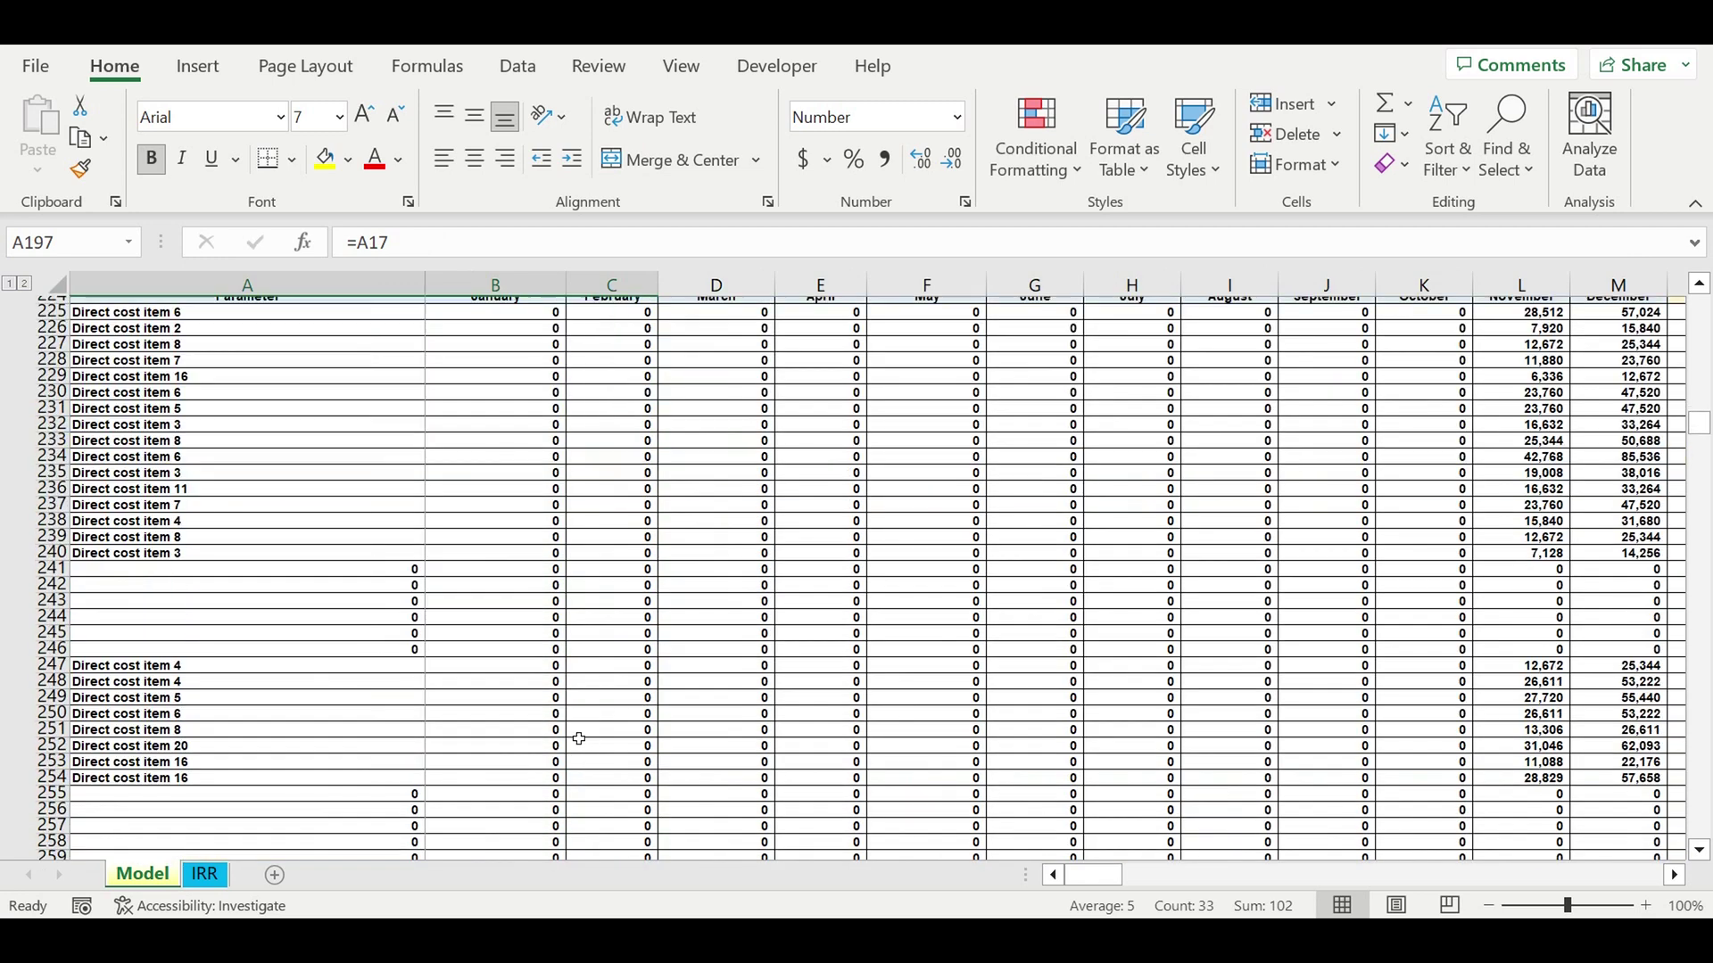
pyautogui.scroll(-20, 562, 746)
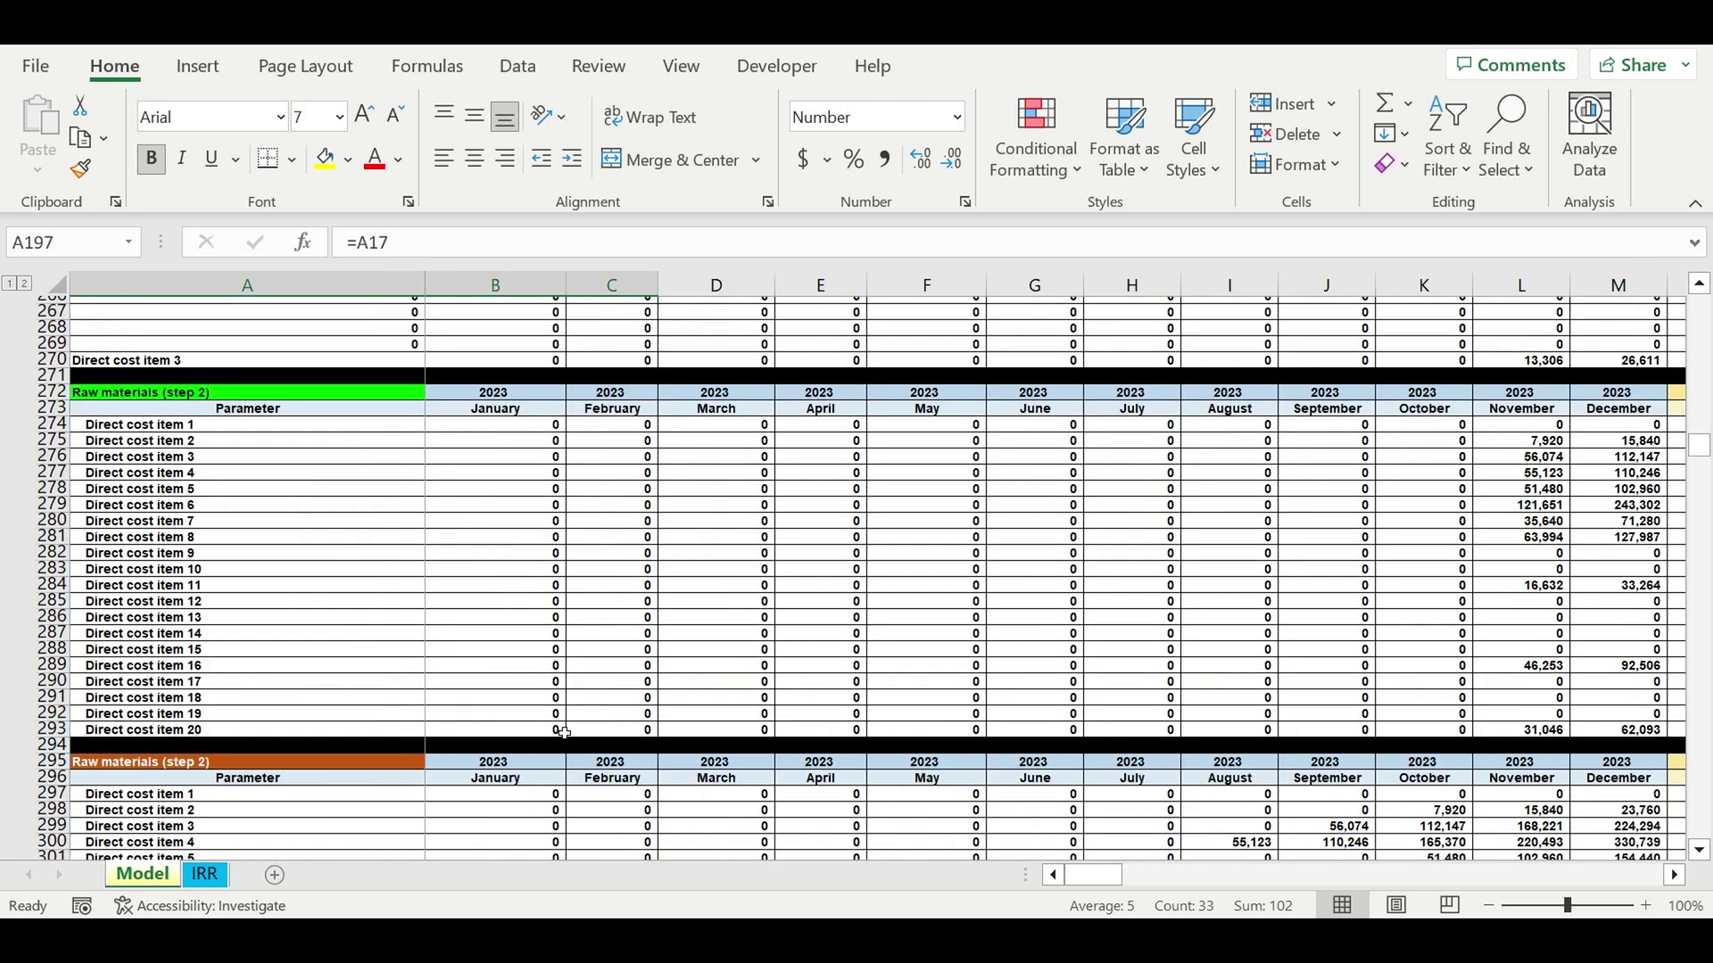
pyautogui.scroll(-15, 559, 736)
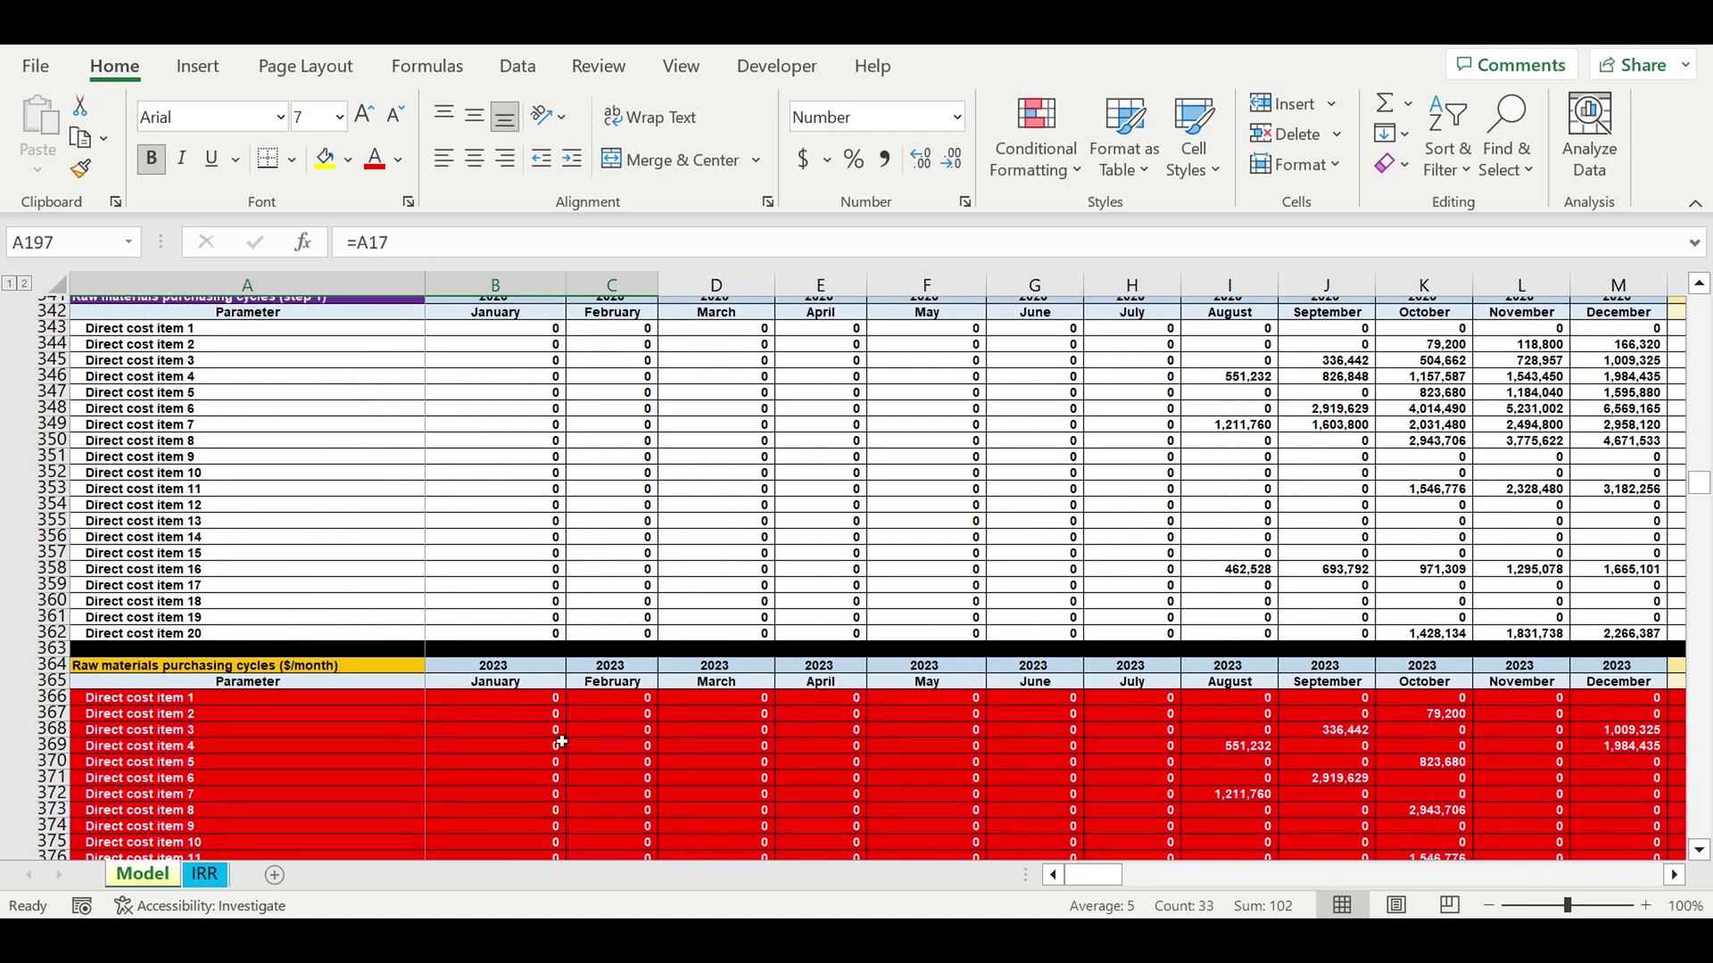
pyautogui.scroll(-3, 560, 733)
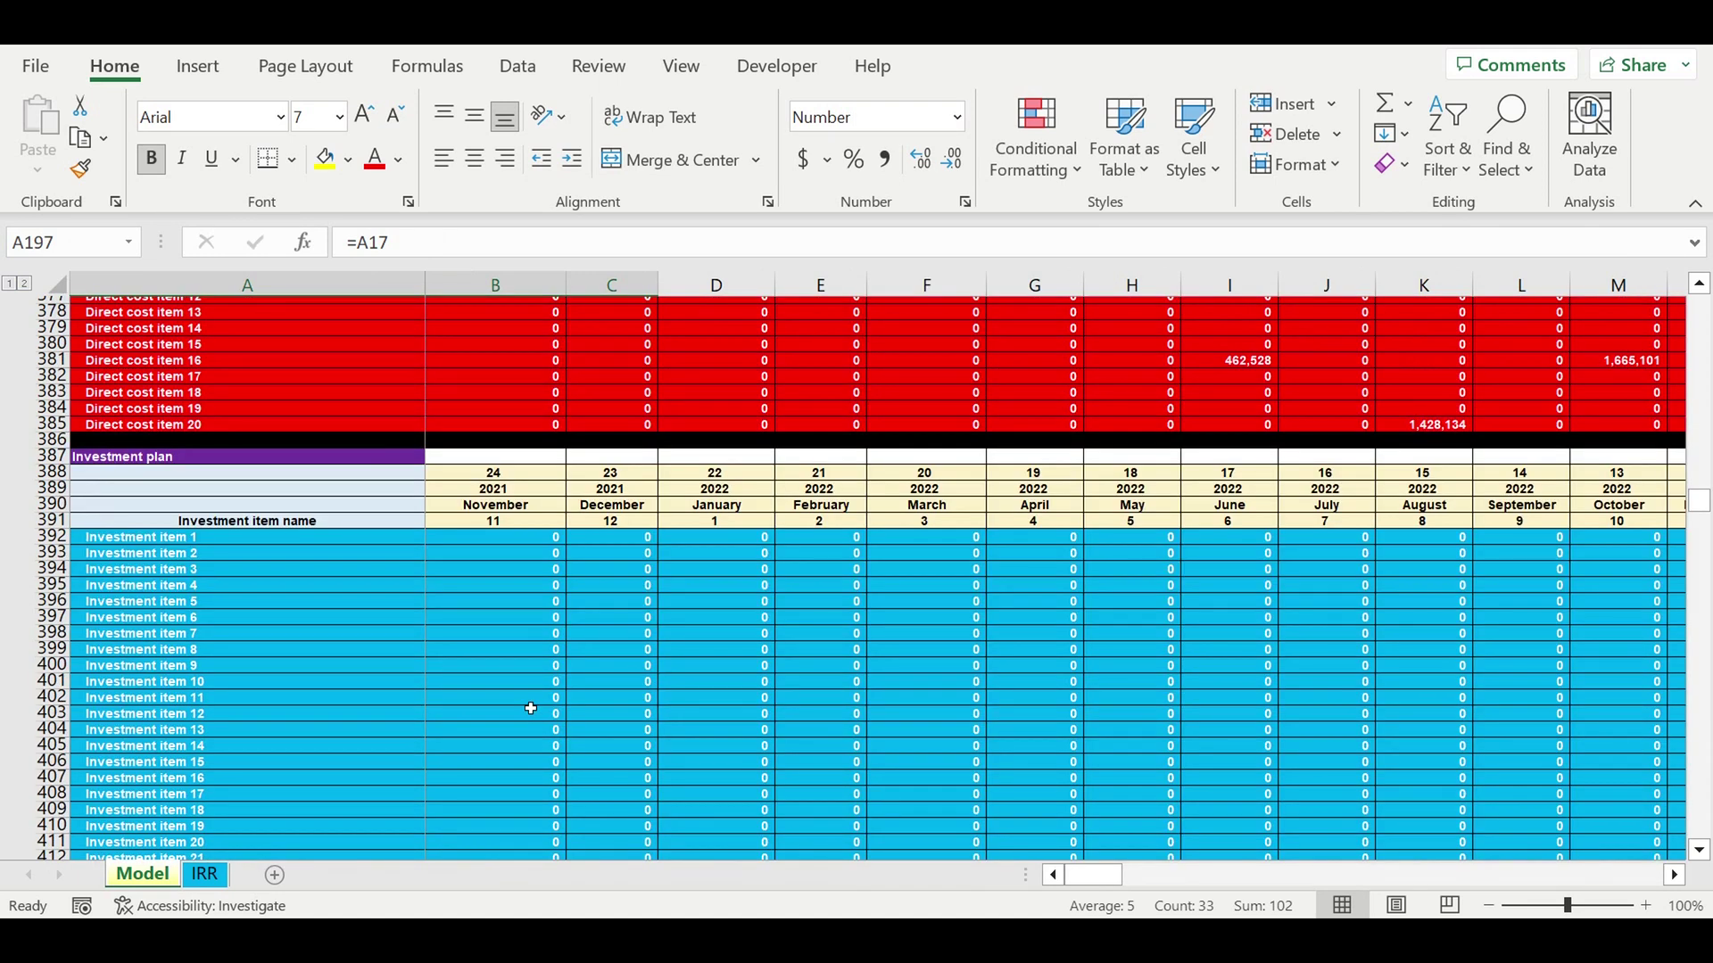
pyautogui.click(150, 457)
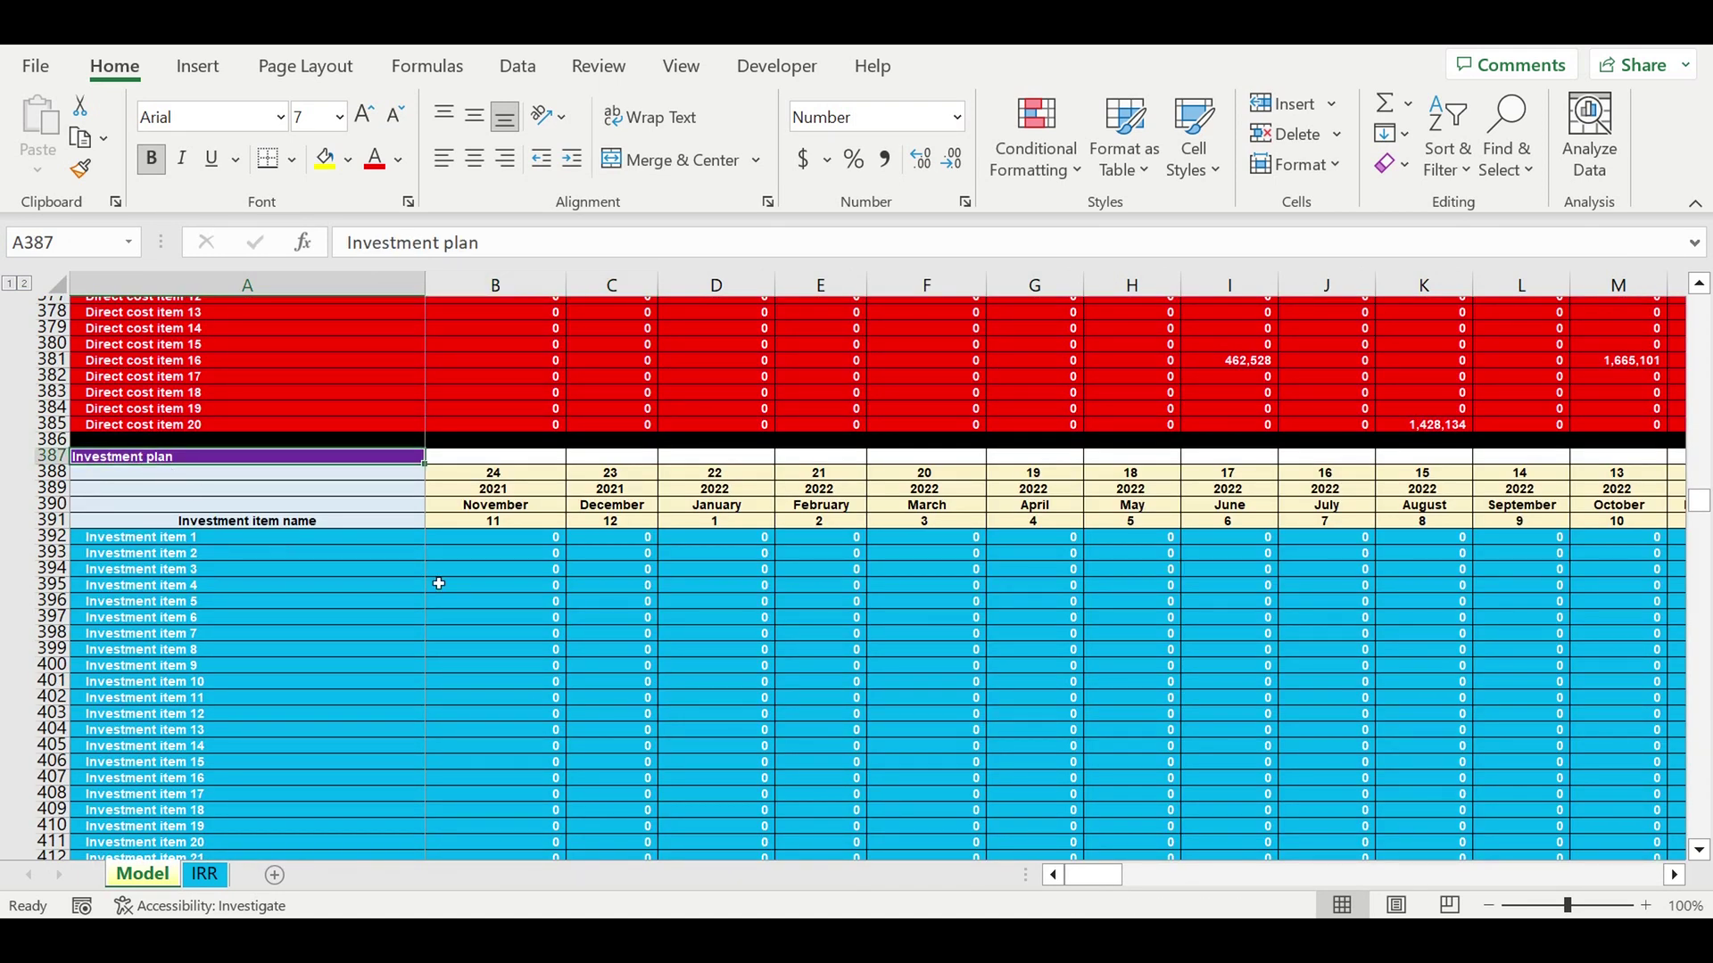
pyautogui.scroll(-3, 439, 584)
pyautogui.moveTo(174, 393); pyautogui.dragTo(255, 760)
# - Review the Investment plan amounts for the months before operations start and the start of operating column
pyautogui.moveTo(1110, 877); pyautogui.dragTo(1182, 880)
pyautogui.moveTo(1022, 480); pyautogui.dragTo(1008, 588)
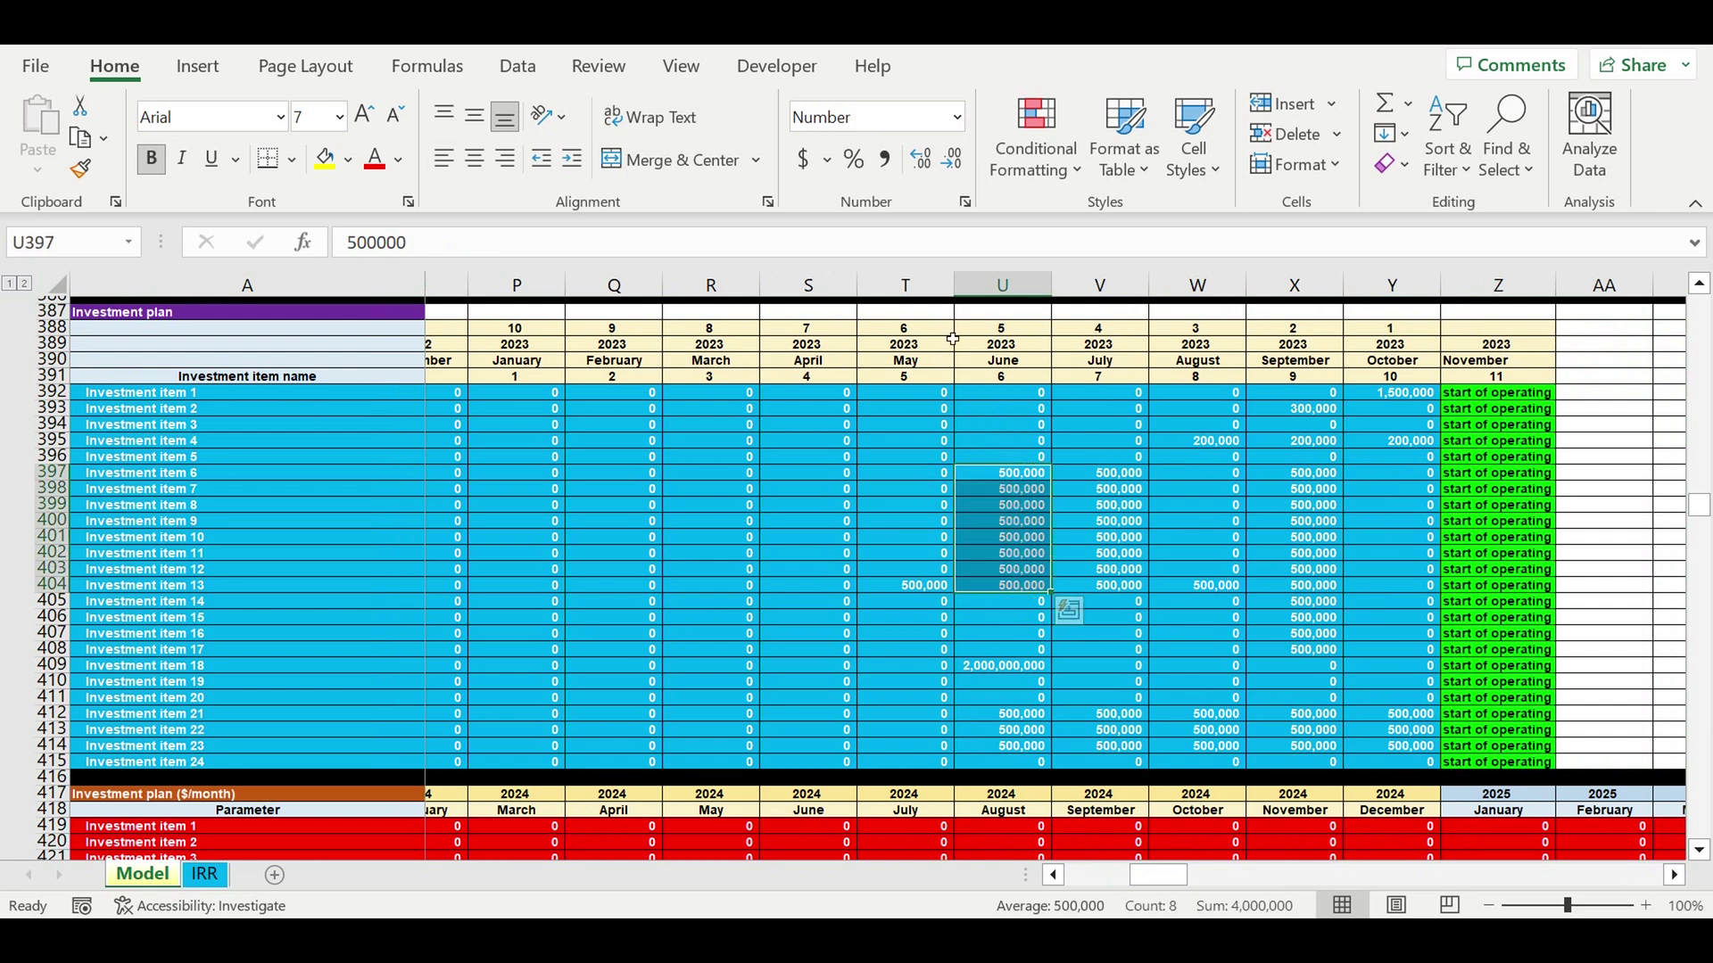
pyautogui.click(922, 341)
pyautogui.moveTo(1040, 351); pyautogui.dragTo(1461, 714)
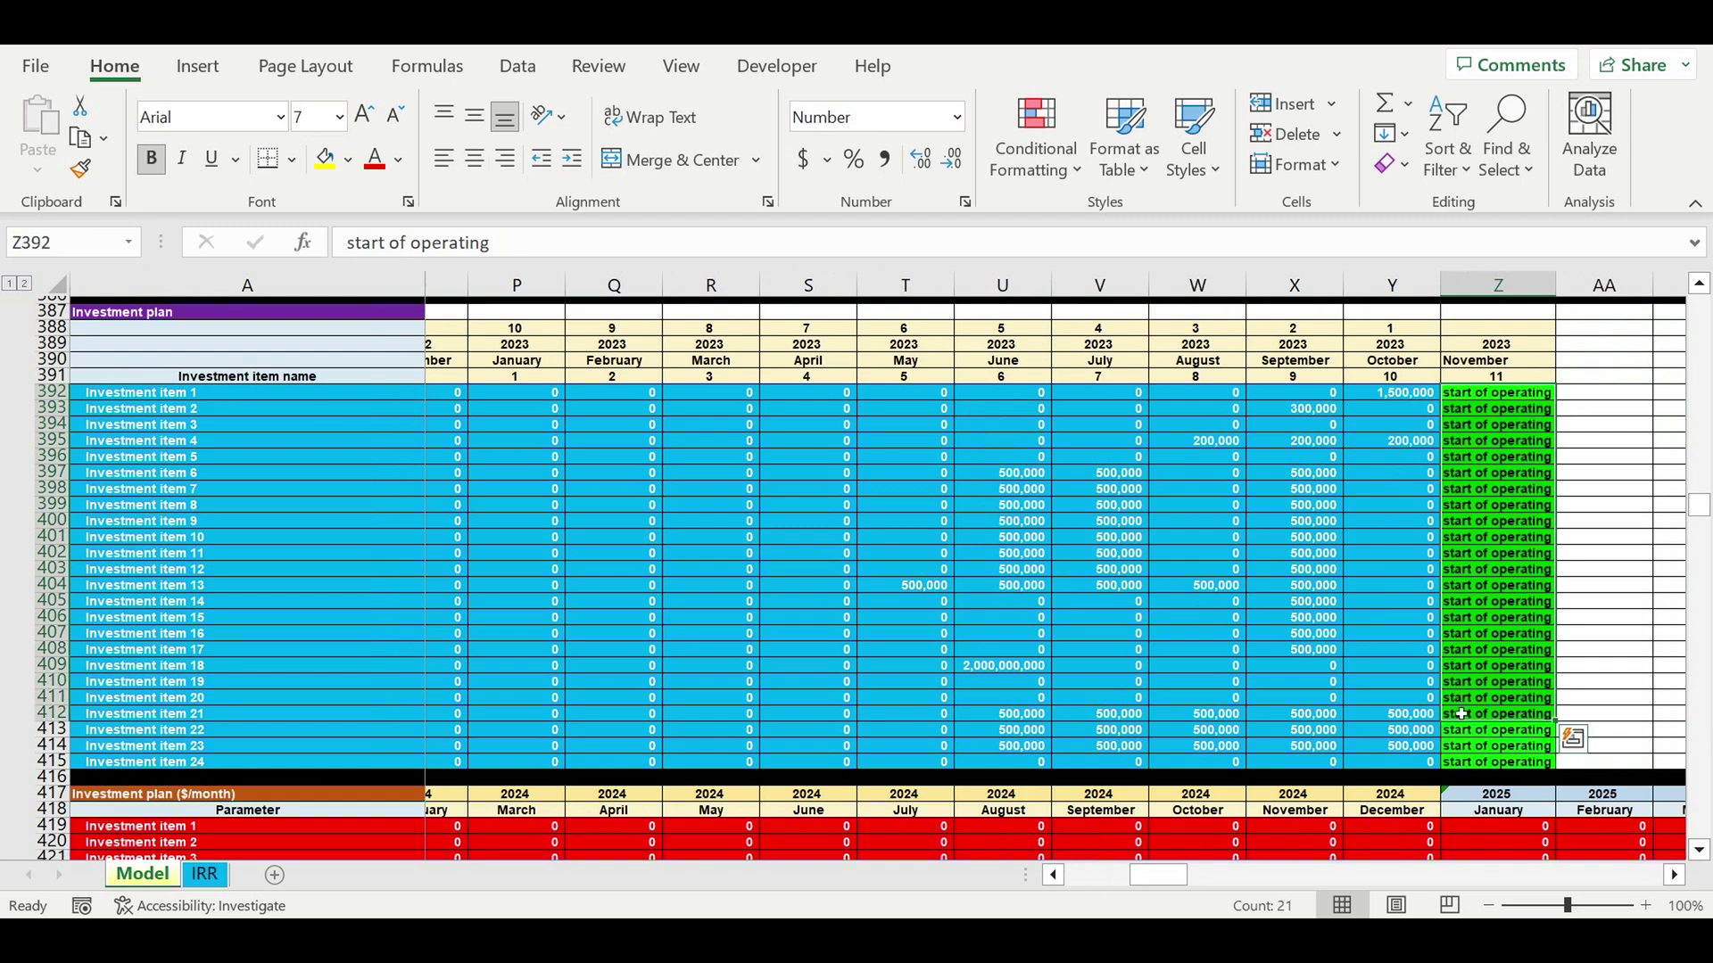
# - Examine the Payroll (Shifts) tables for Line 1 and Line 2, below the monthly investment plan
pyautogui.scroll(-3, 1336, 691)
pyautogui.moveTo(1159, 875); pyautogui.dragTo(905, 753)
pyautogui.scroll(-11, 822, 677)
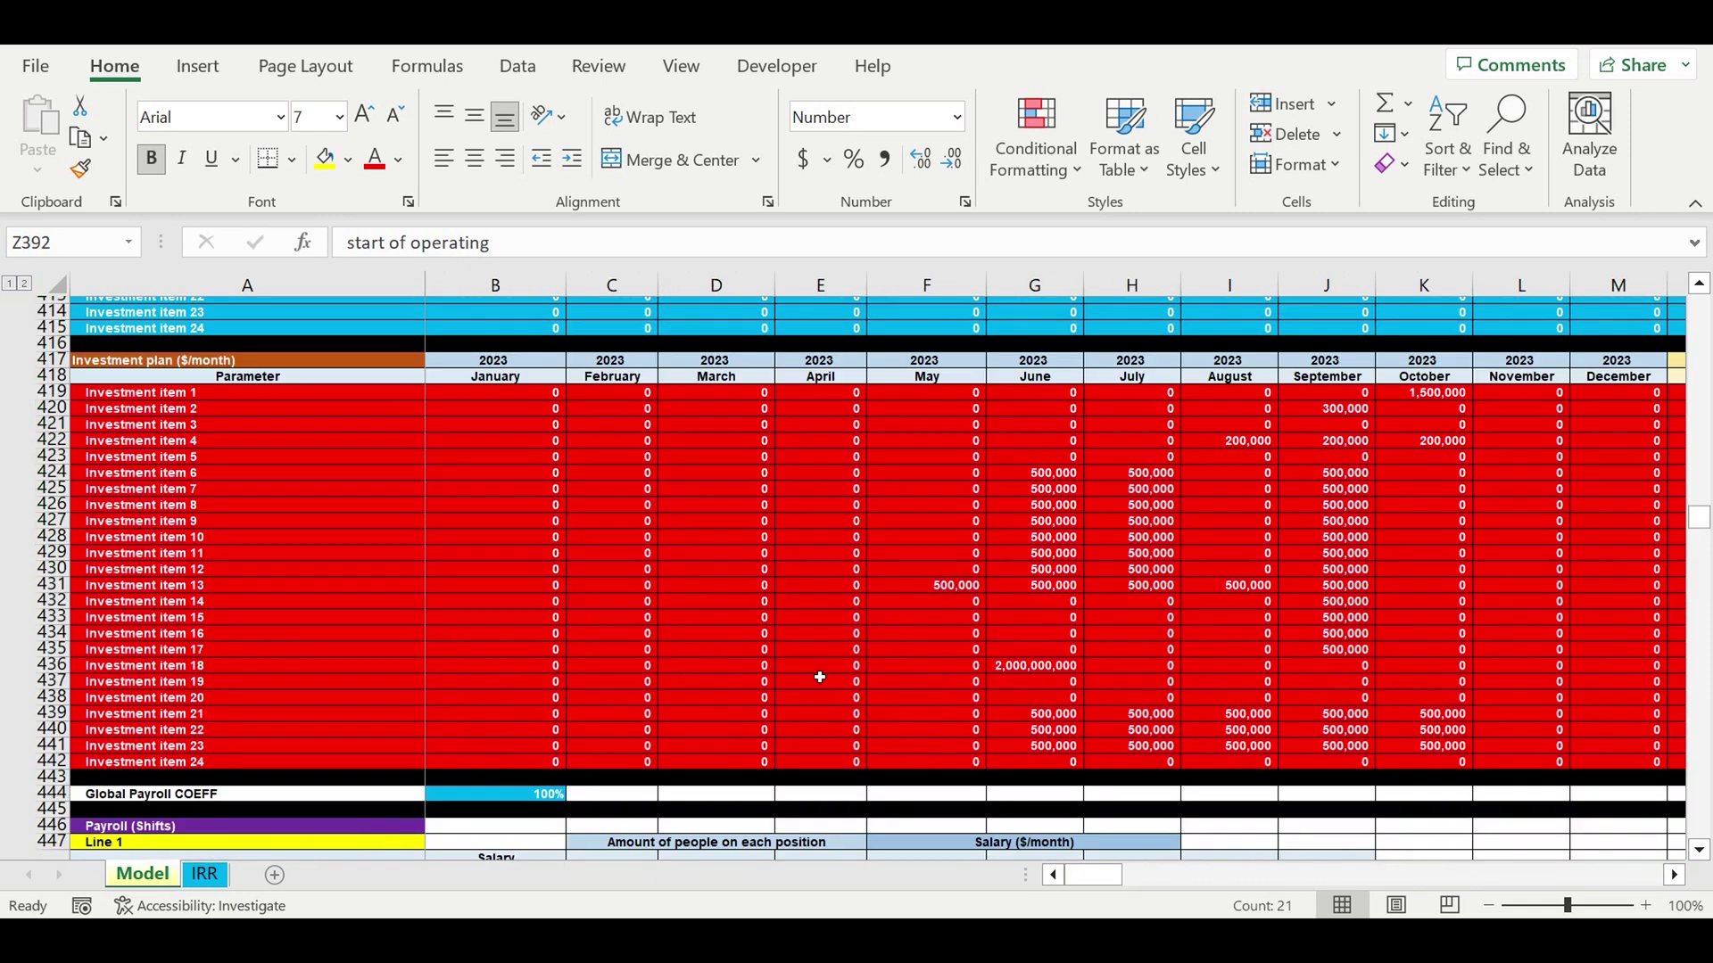
pyautogui.scroll(-6, 822, 677)
pyautogui.scroll(1, 653, 537)
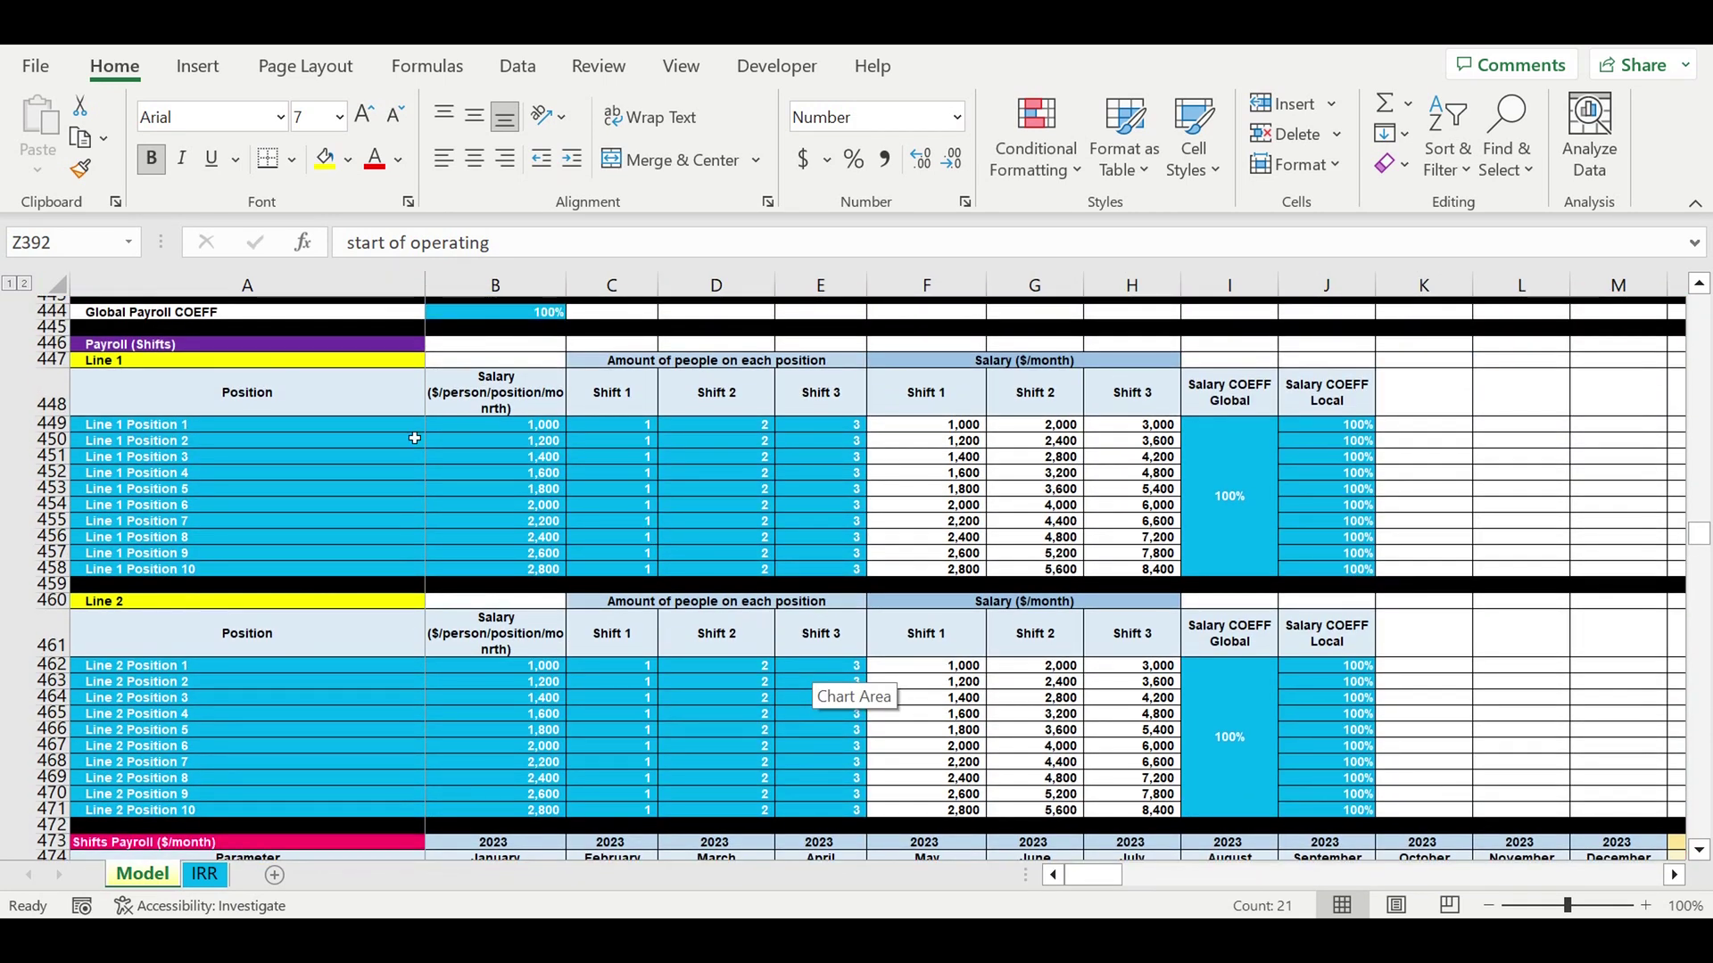
pyautogui.click(187, 347)
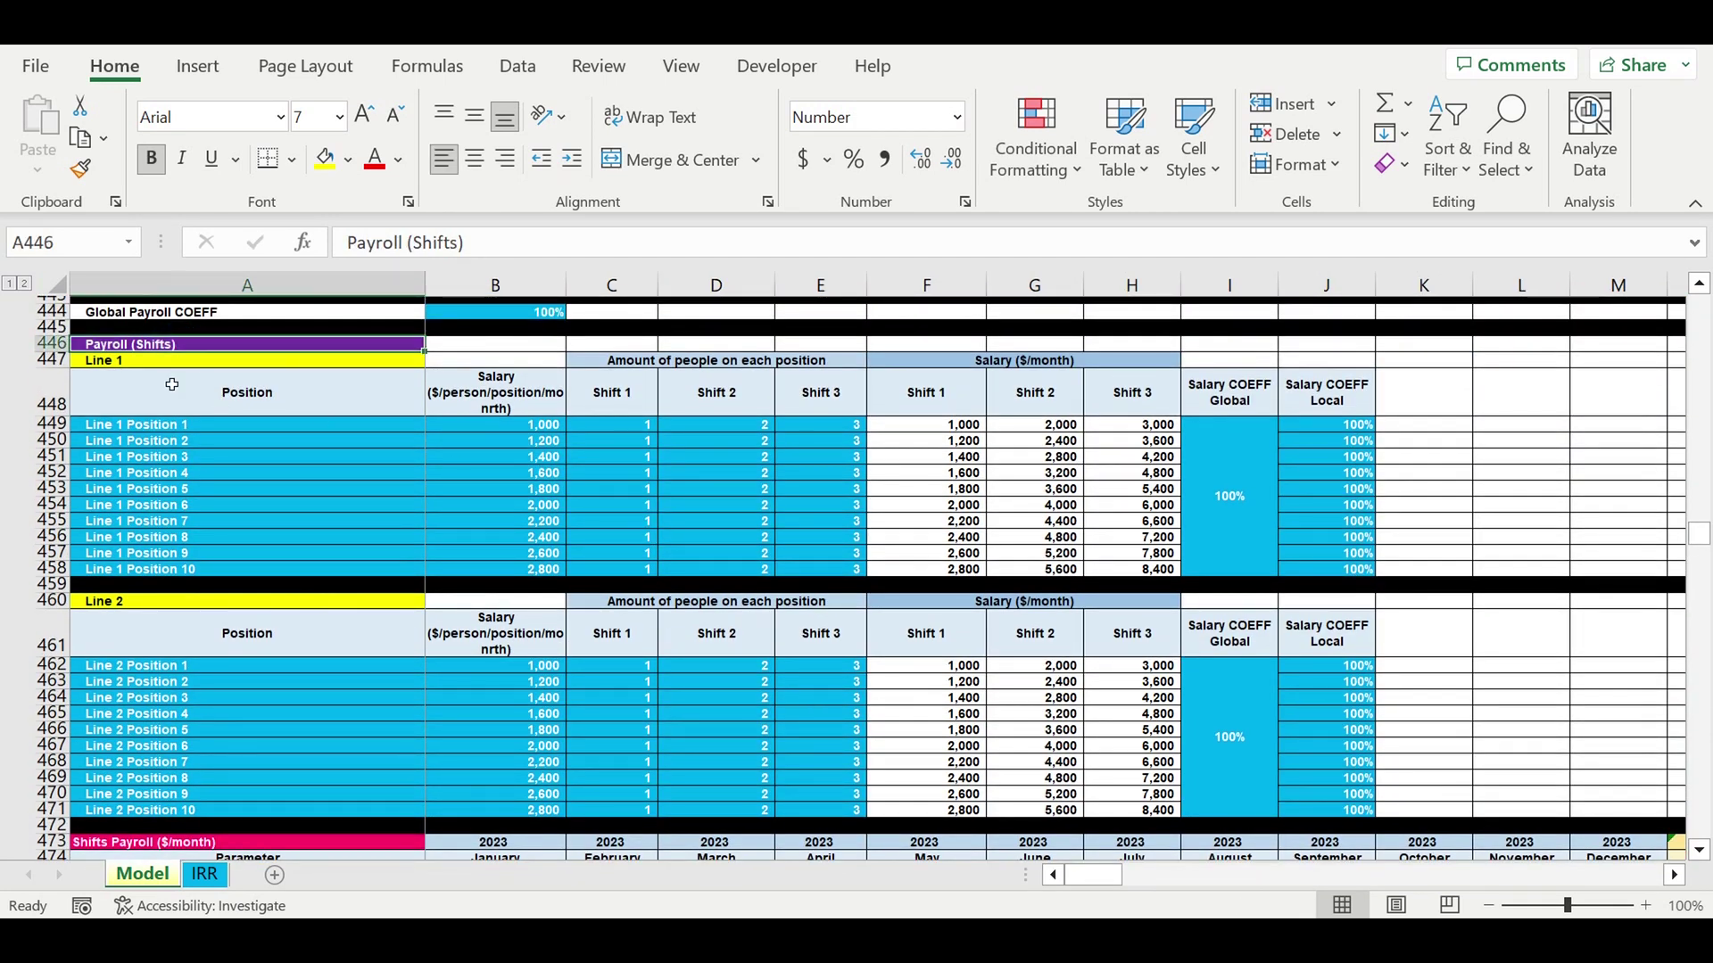
pyautogui.click(119, 361)
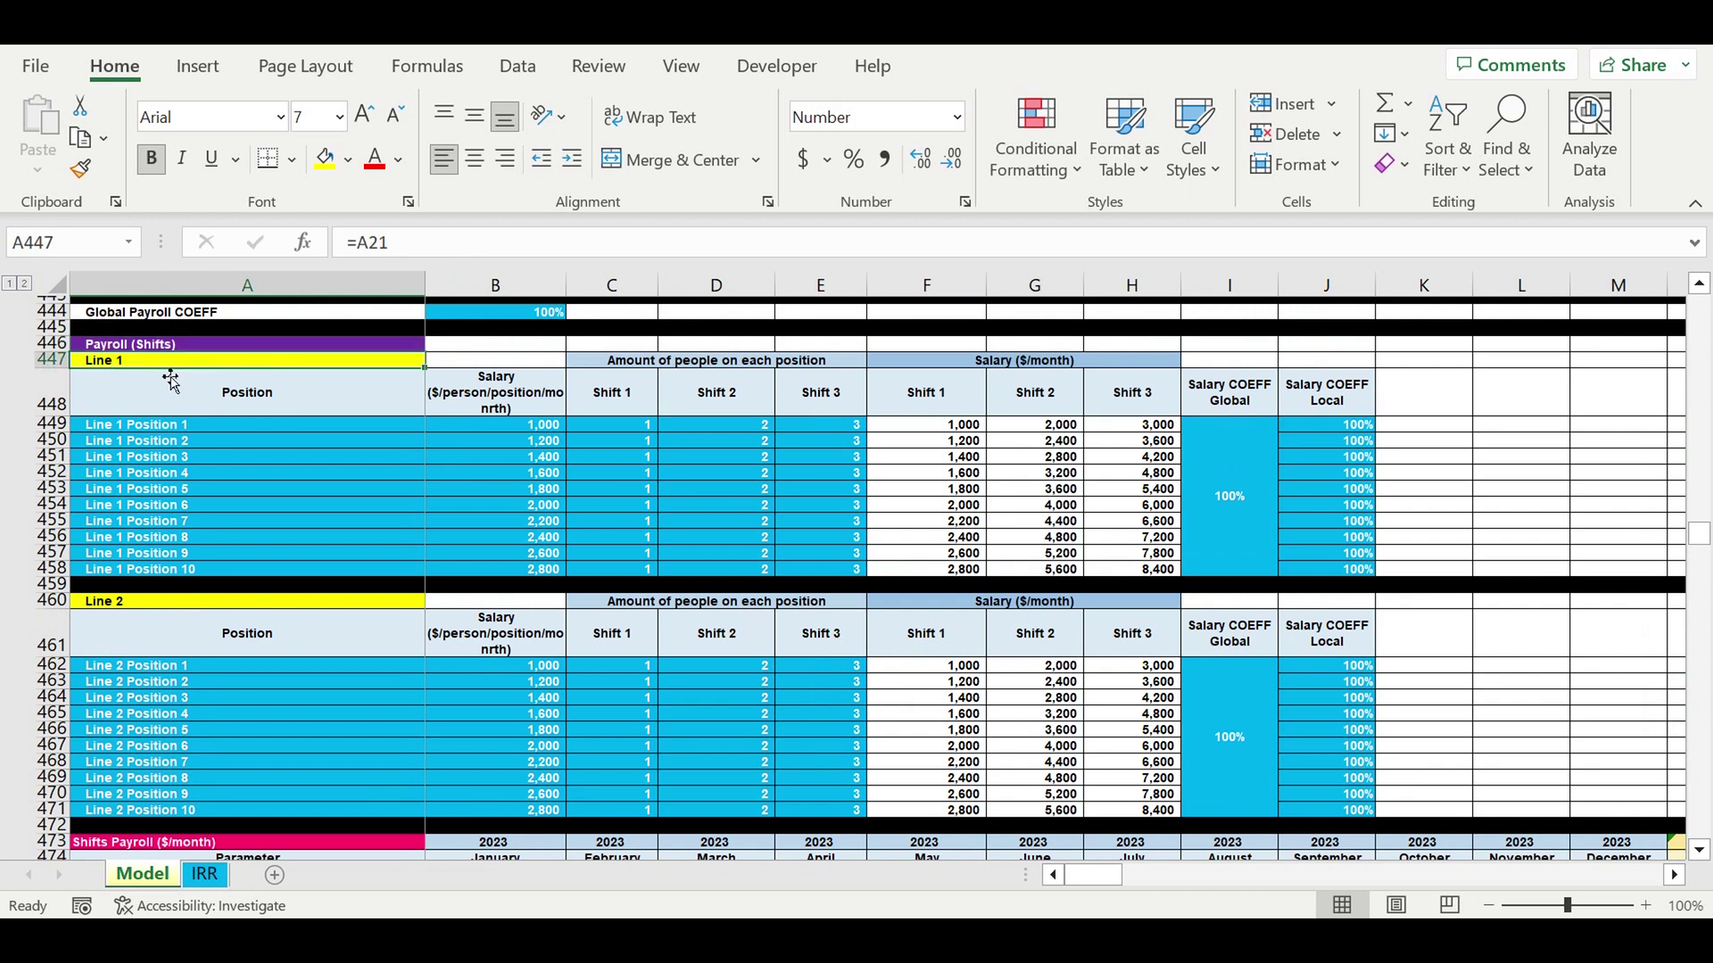
pyautogui.click(144, 610)
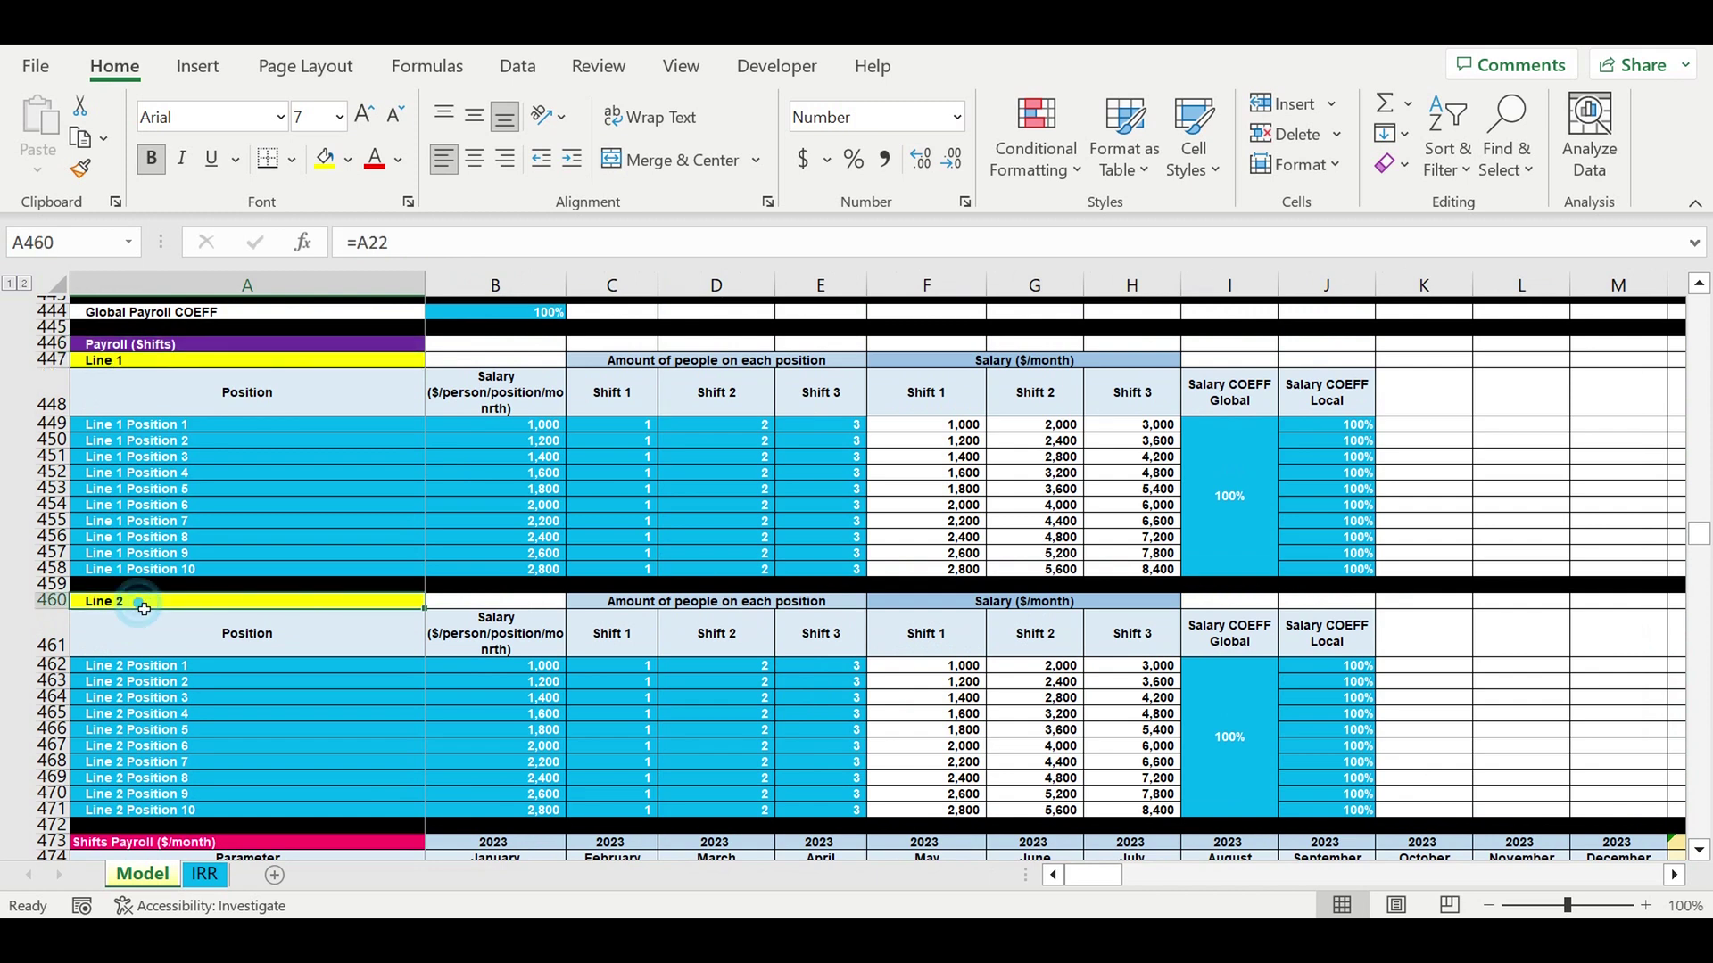
# - Inspect the position names in the Payroll fixed table
pyautogui.scroll(-2, 269, 589)
pyautogui.scroll(-12, 271, 589)
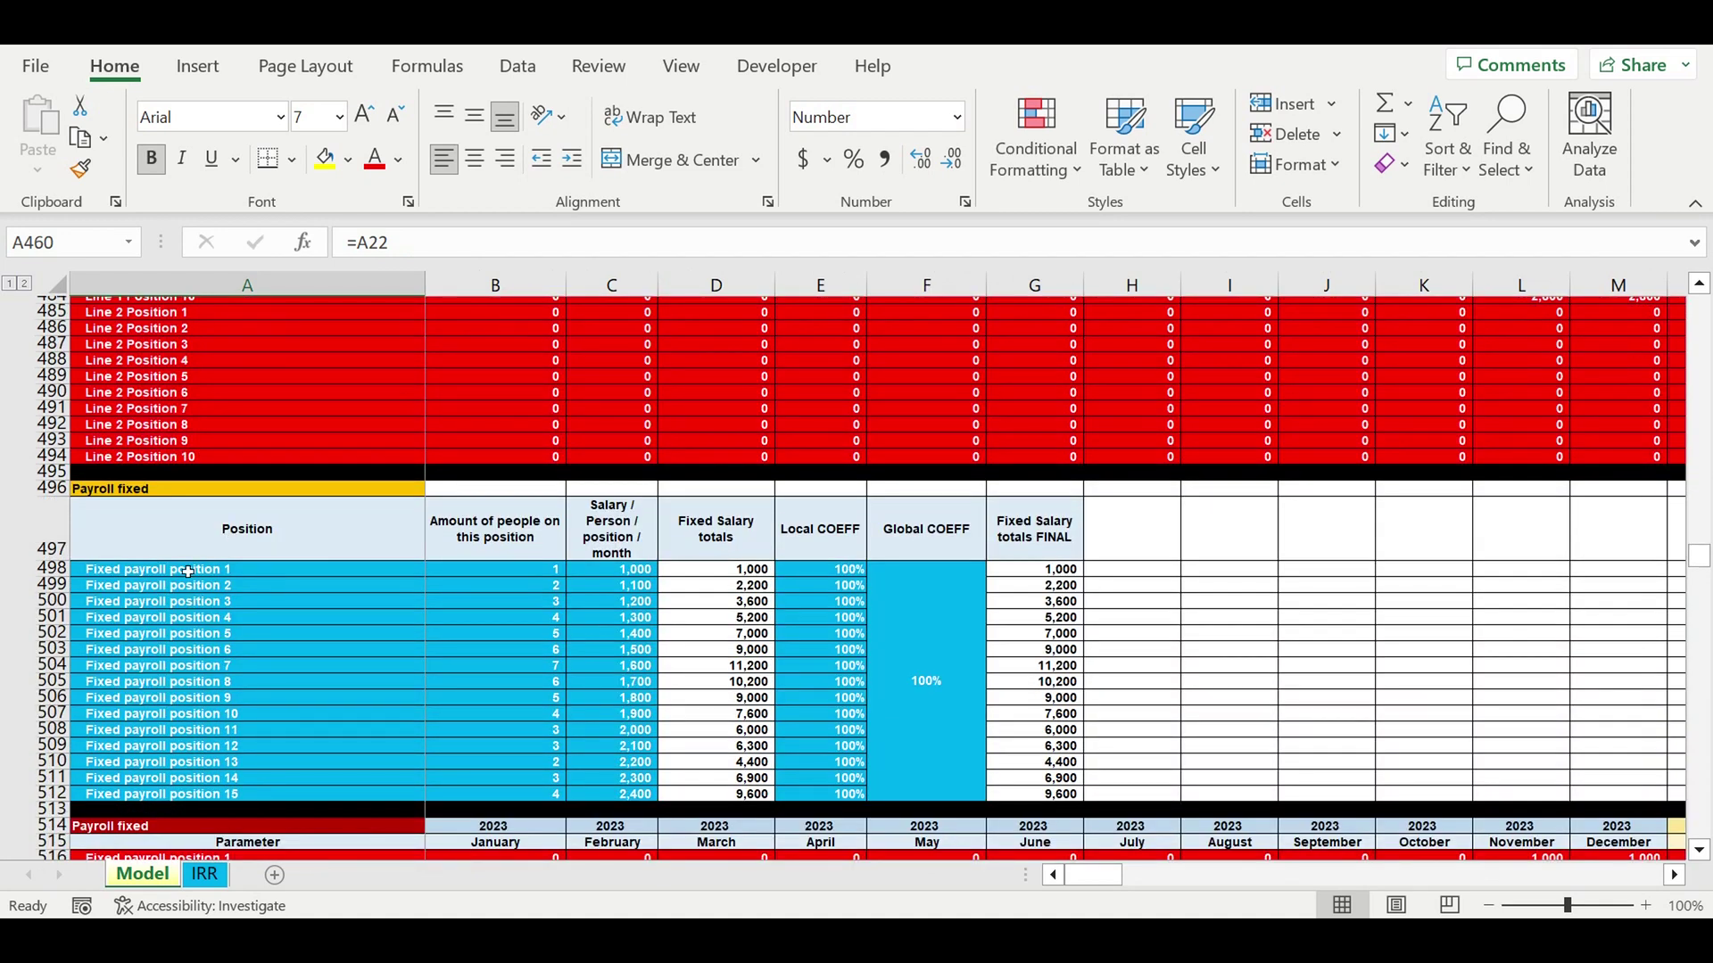
pyautogui.moveTo(160, 574); pyautogui.dragTo(177, 794)
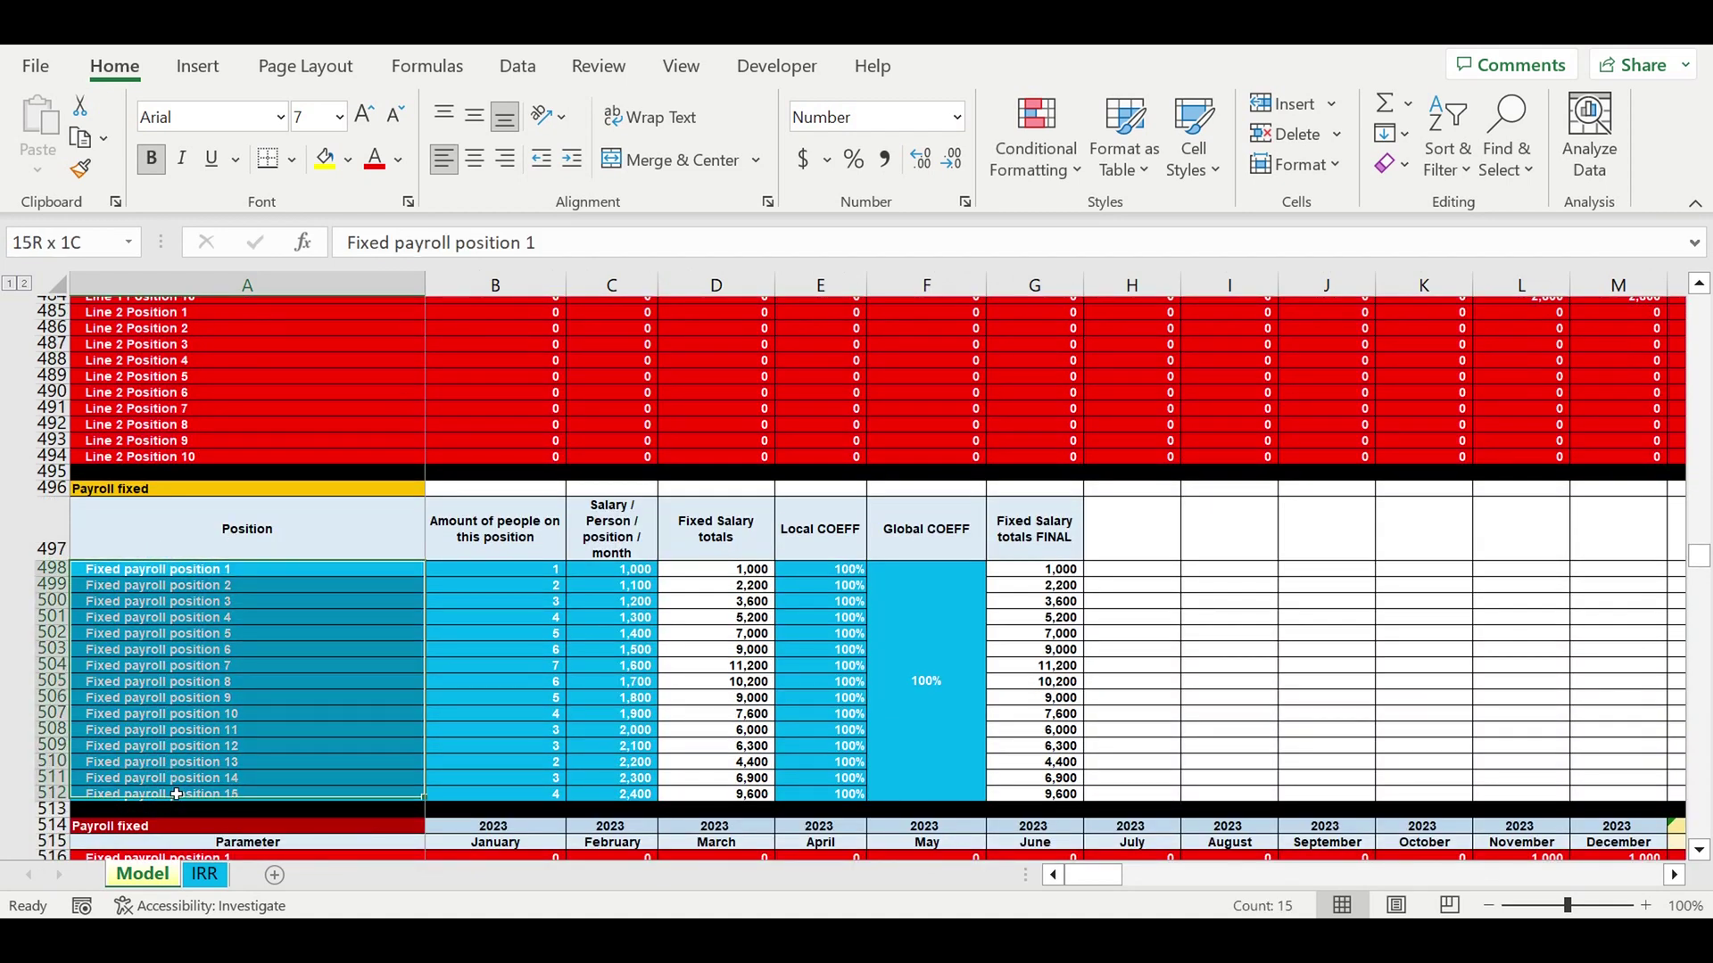
# - Examine the Direct payroll linked to units produced articles for Product A and Product B
pyautogui.scroll(-12, 477, 647)
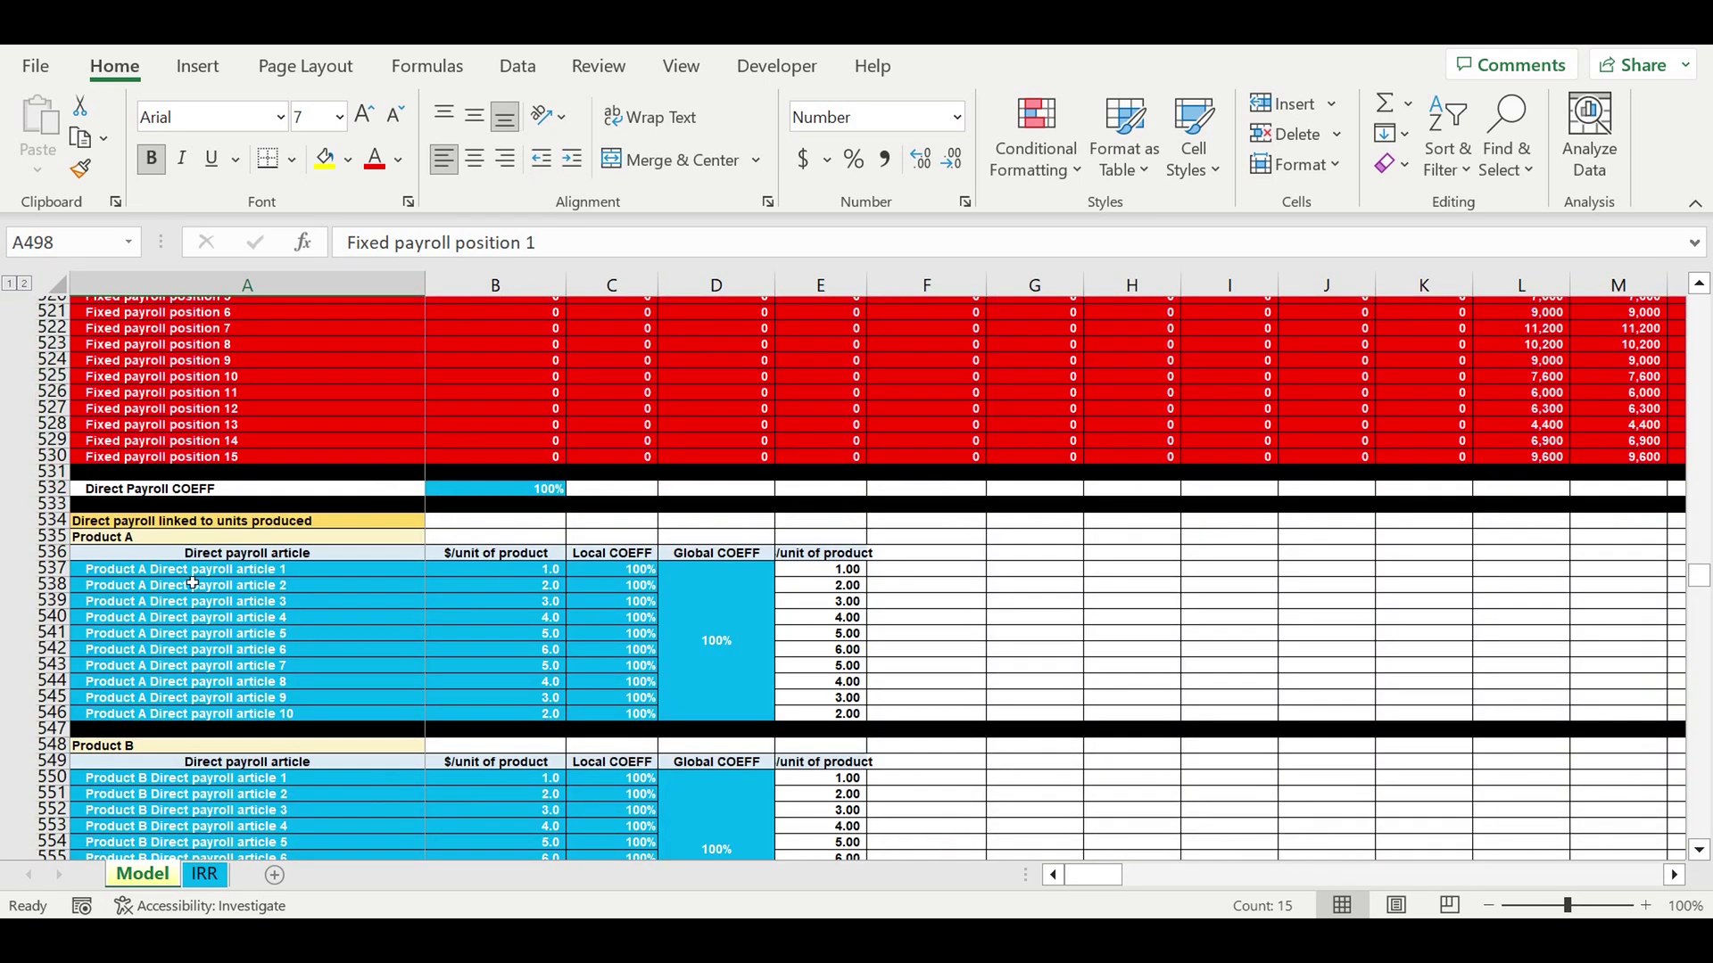
pyautogui.click(189, 575)
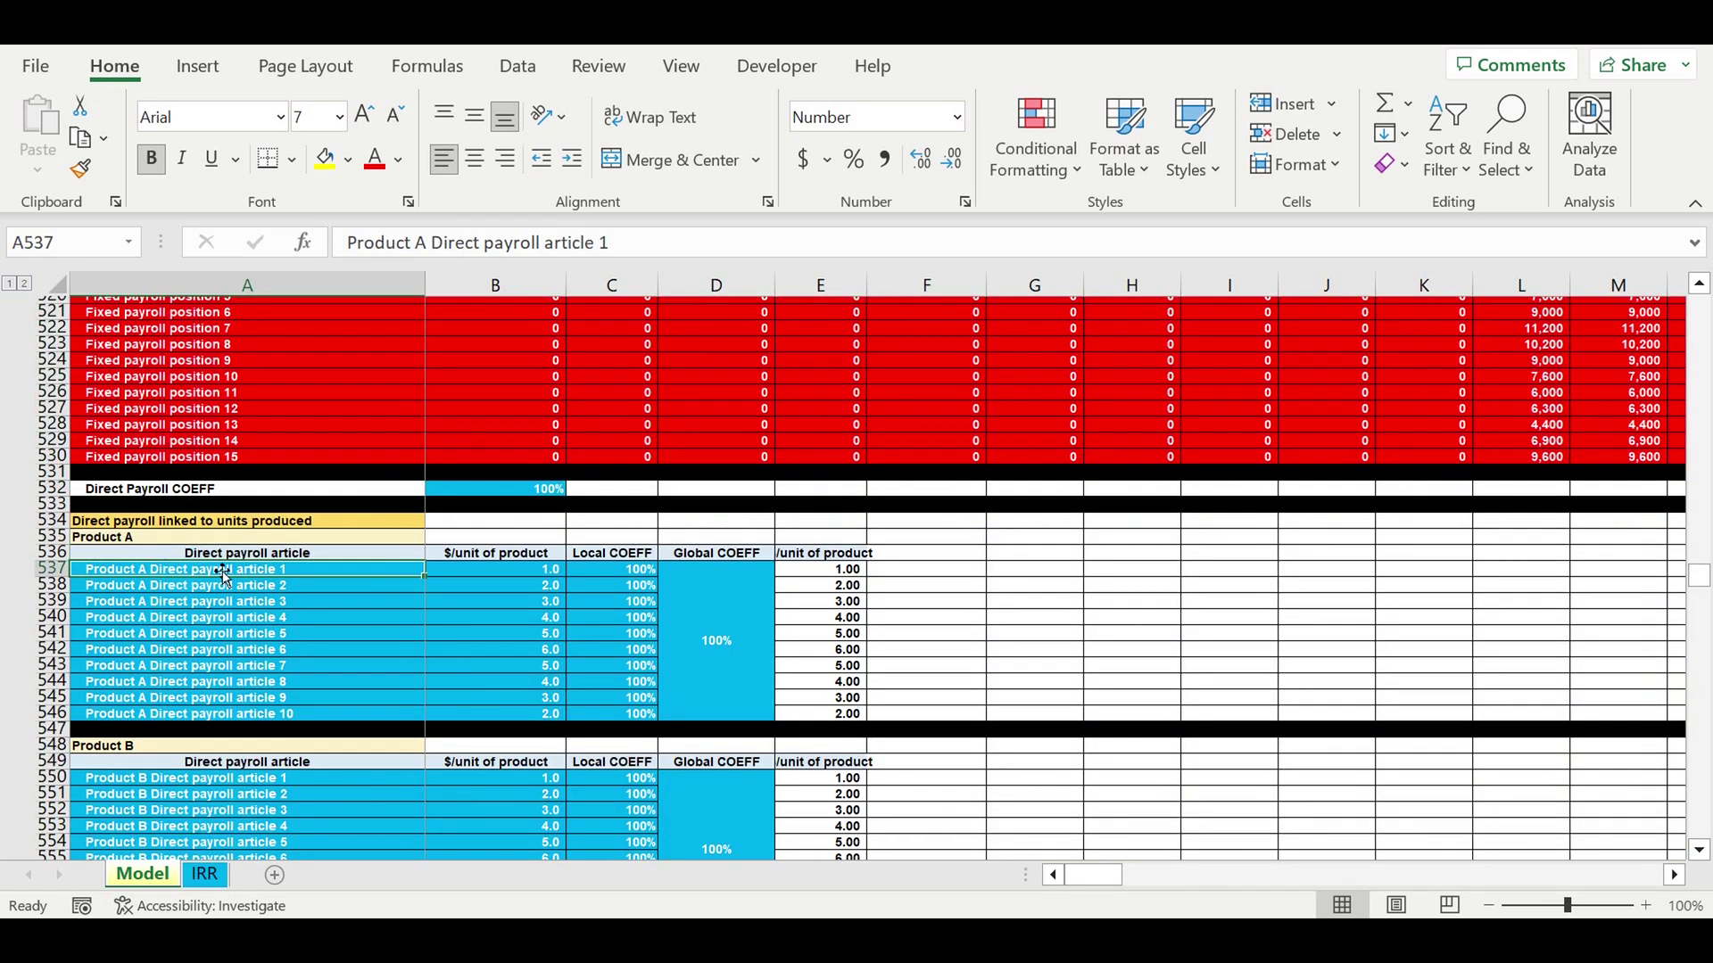
pyautogui.click(261, 524)
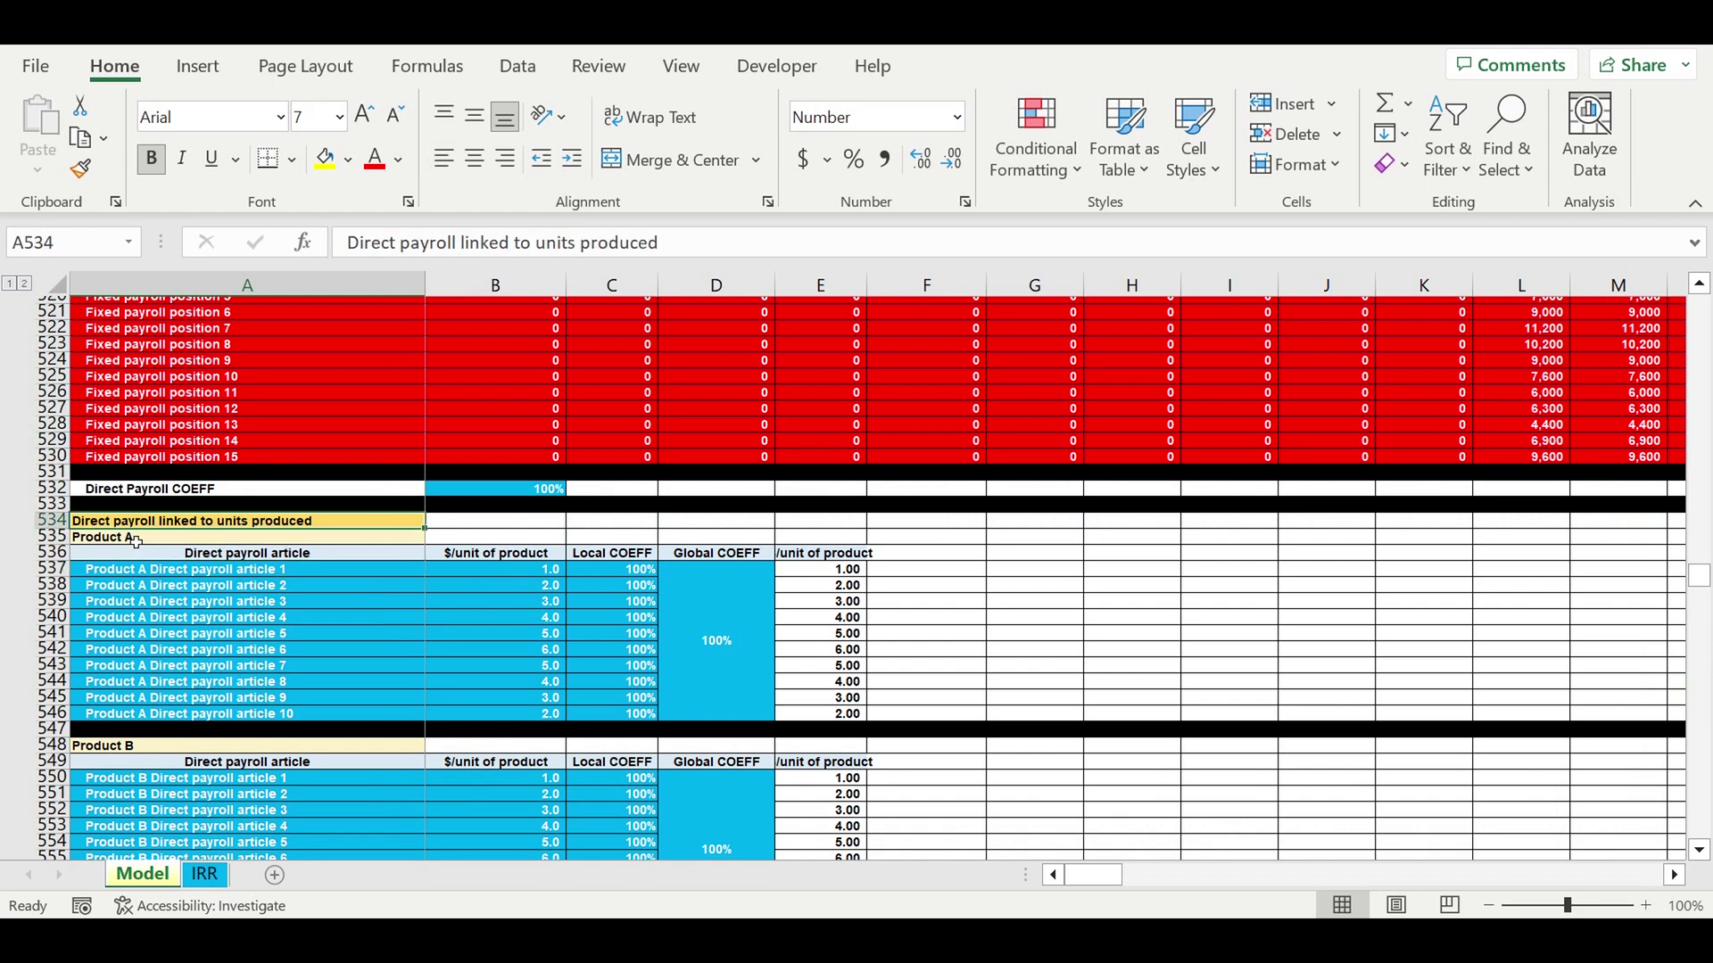
pyautogui.click(129, 537)
pyautogui.click(159, 746)
# - Inspect the customer types listed for Product A and Product B in the Customer types section
pyautogui.scroll(-6, 439, 669)
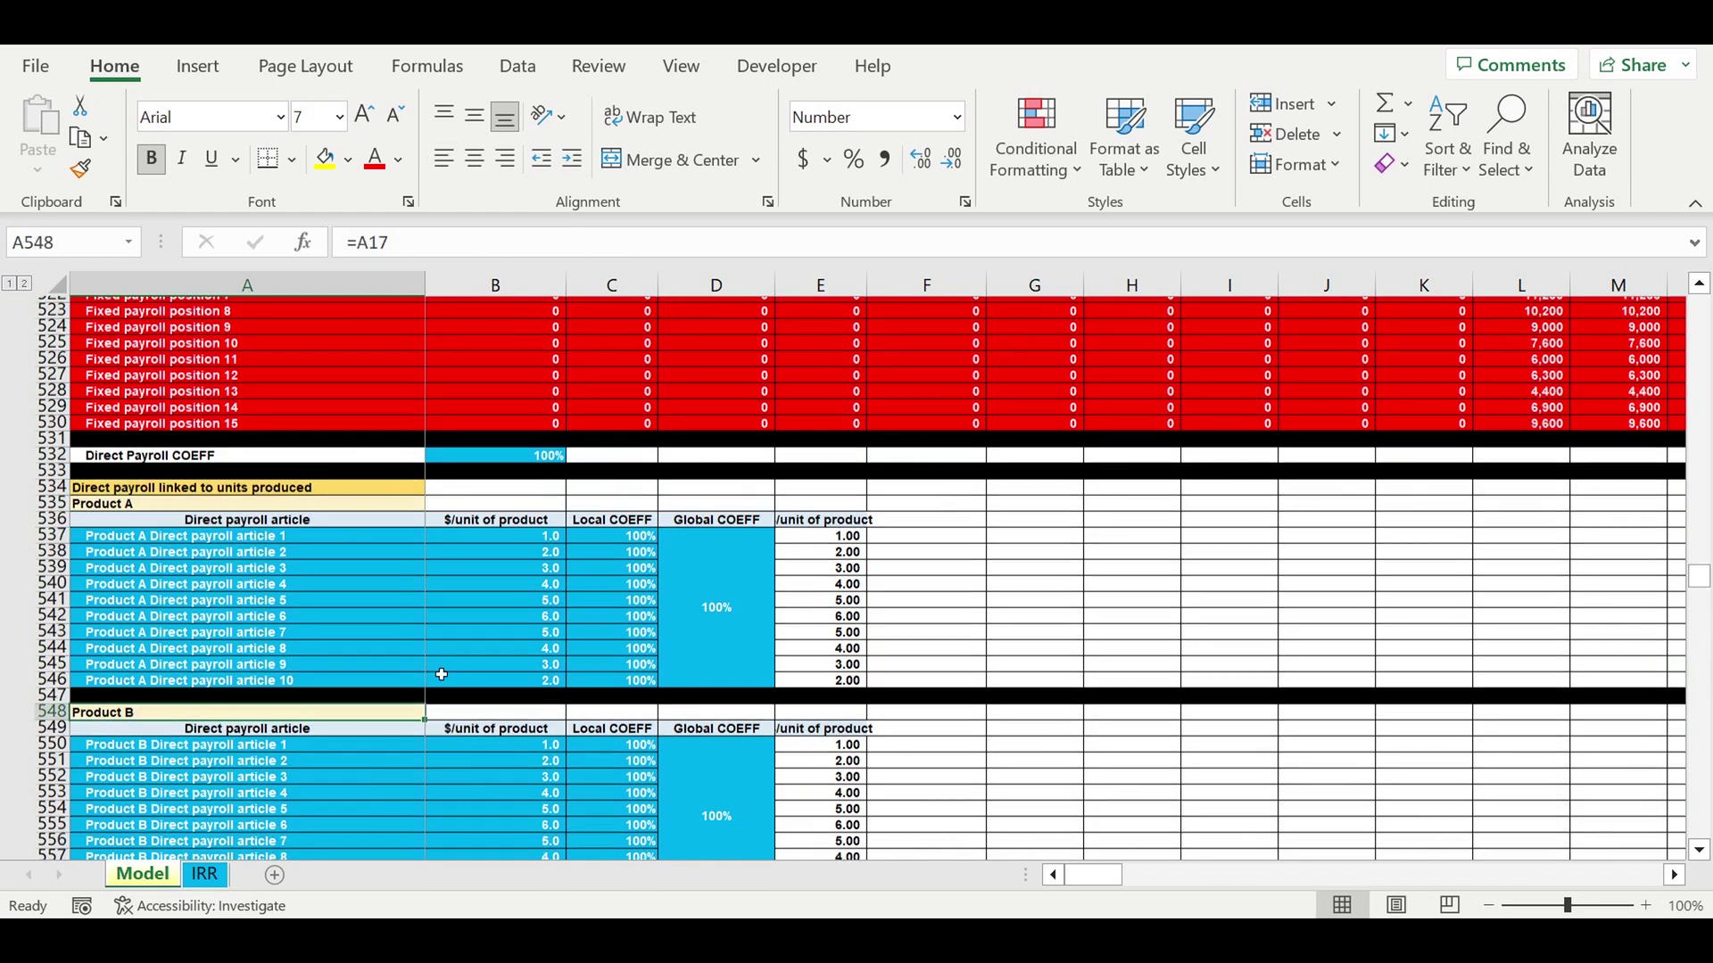
pyautogui.scroll(-12, 444, 645)
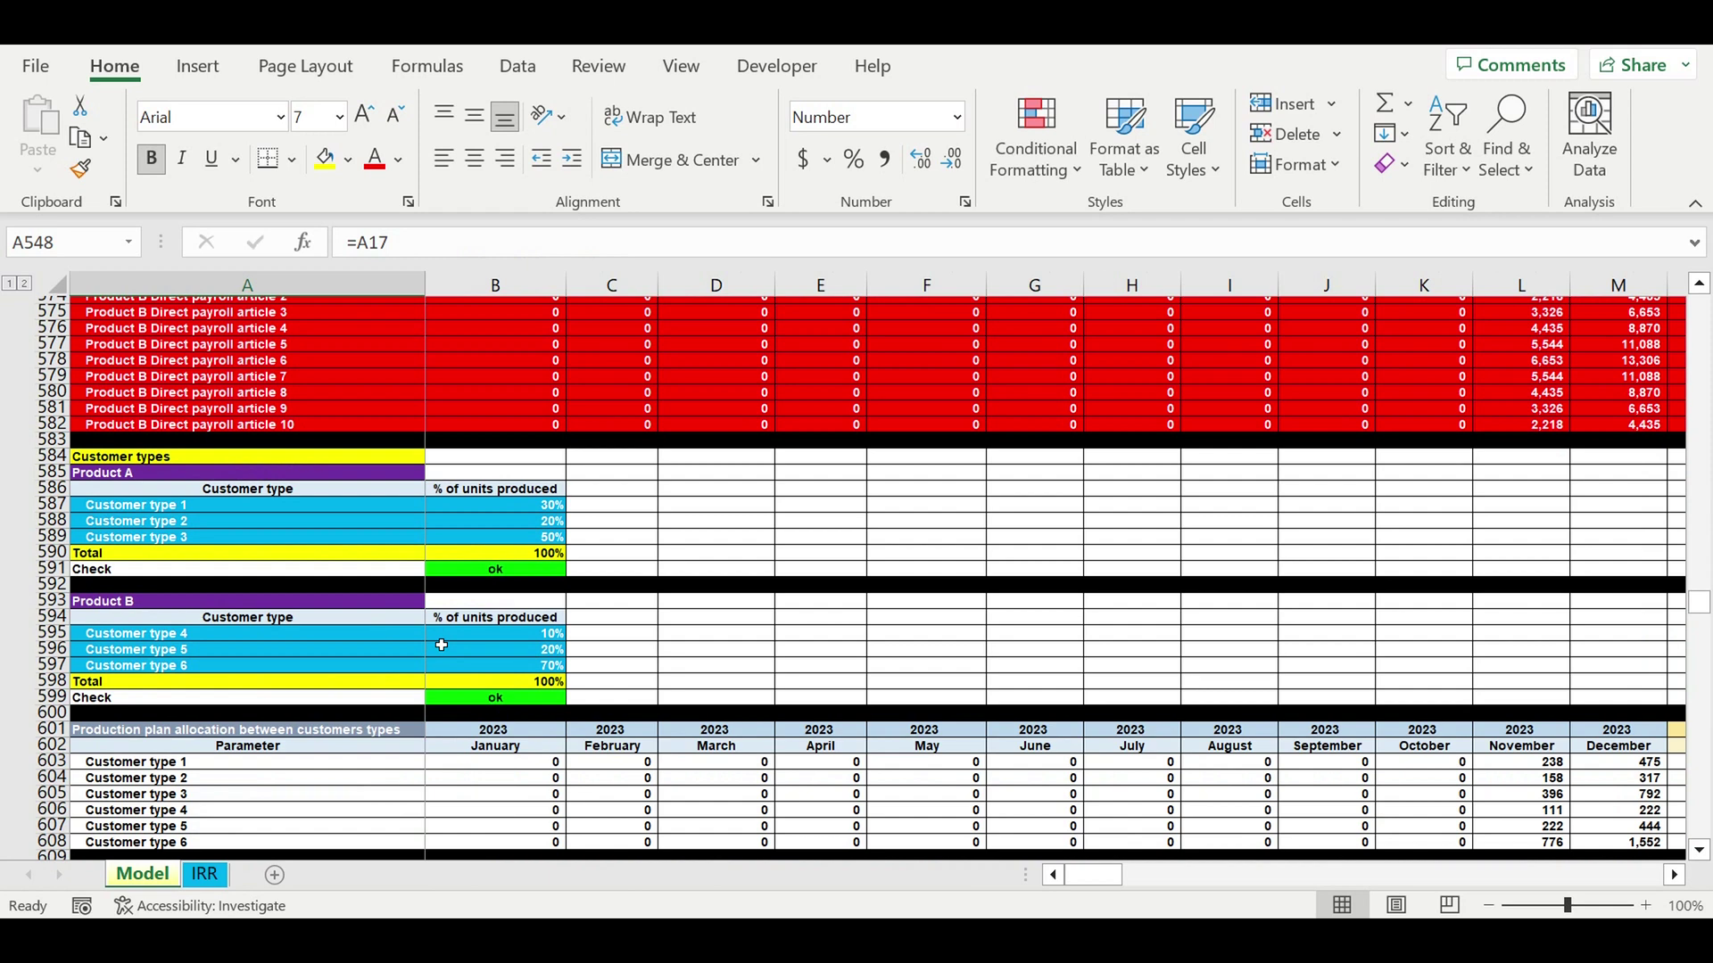
pyautogui.moveTo(172, 507); pyautogui.dragTo(161, 546)
pyautogui.moveTo(166, 635); pyautogui.dragTo(162, 670)
# - Review the Pricing table's unit prices per customer type and the payment interval percentages since purchase
pyautogui.scroll(-10, 365, 653)
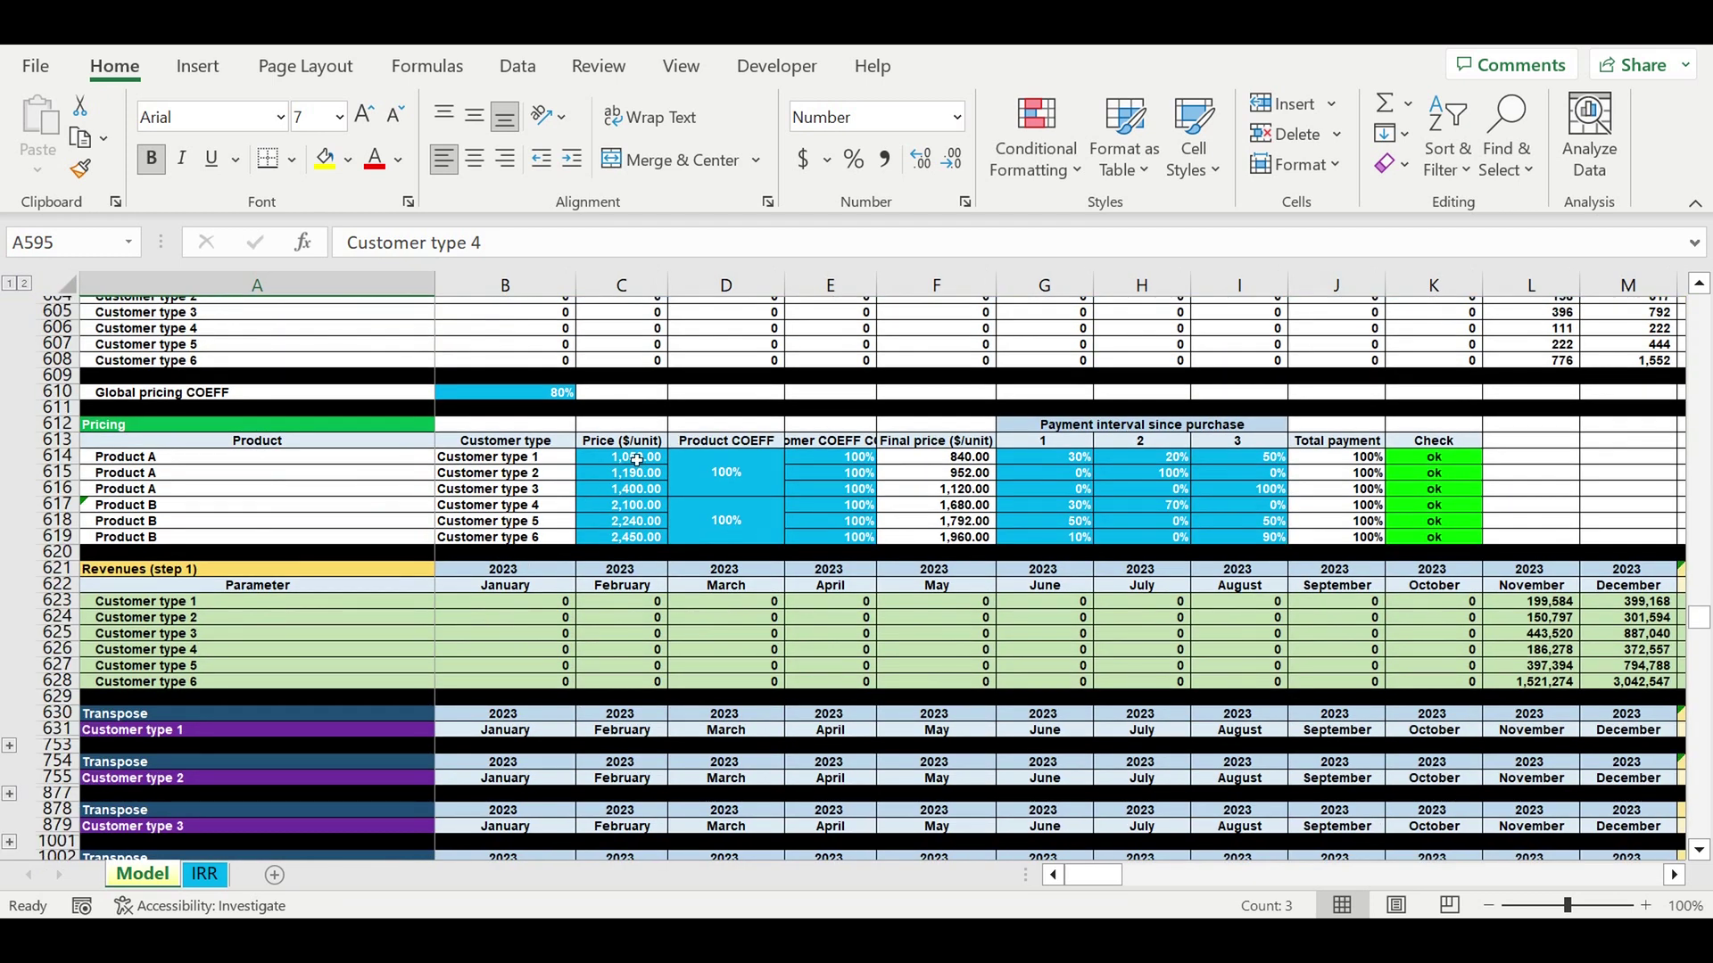
pyautogui.moveTo(652, 460); pyautogui.dragTo(646, 535)
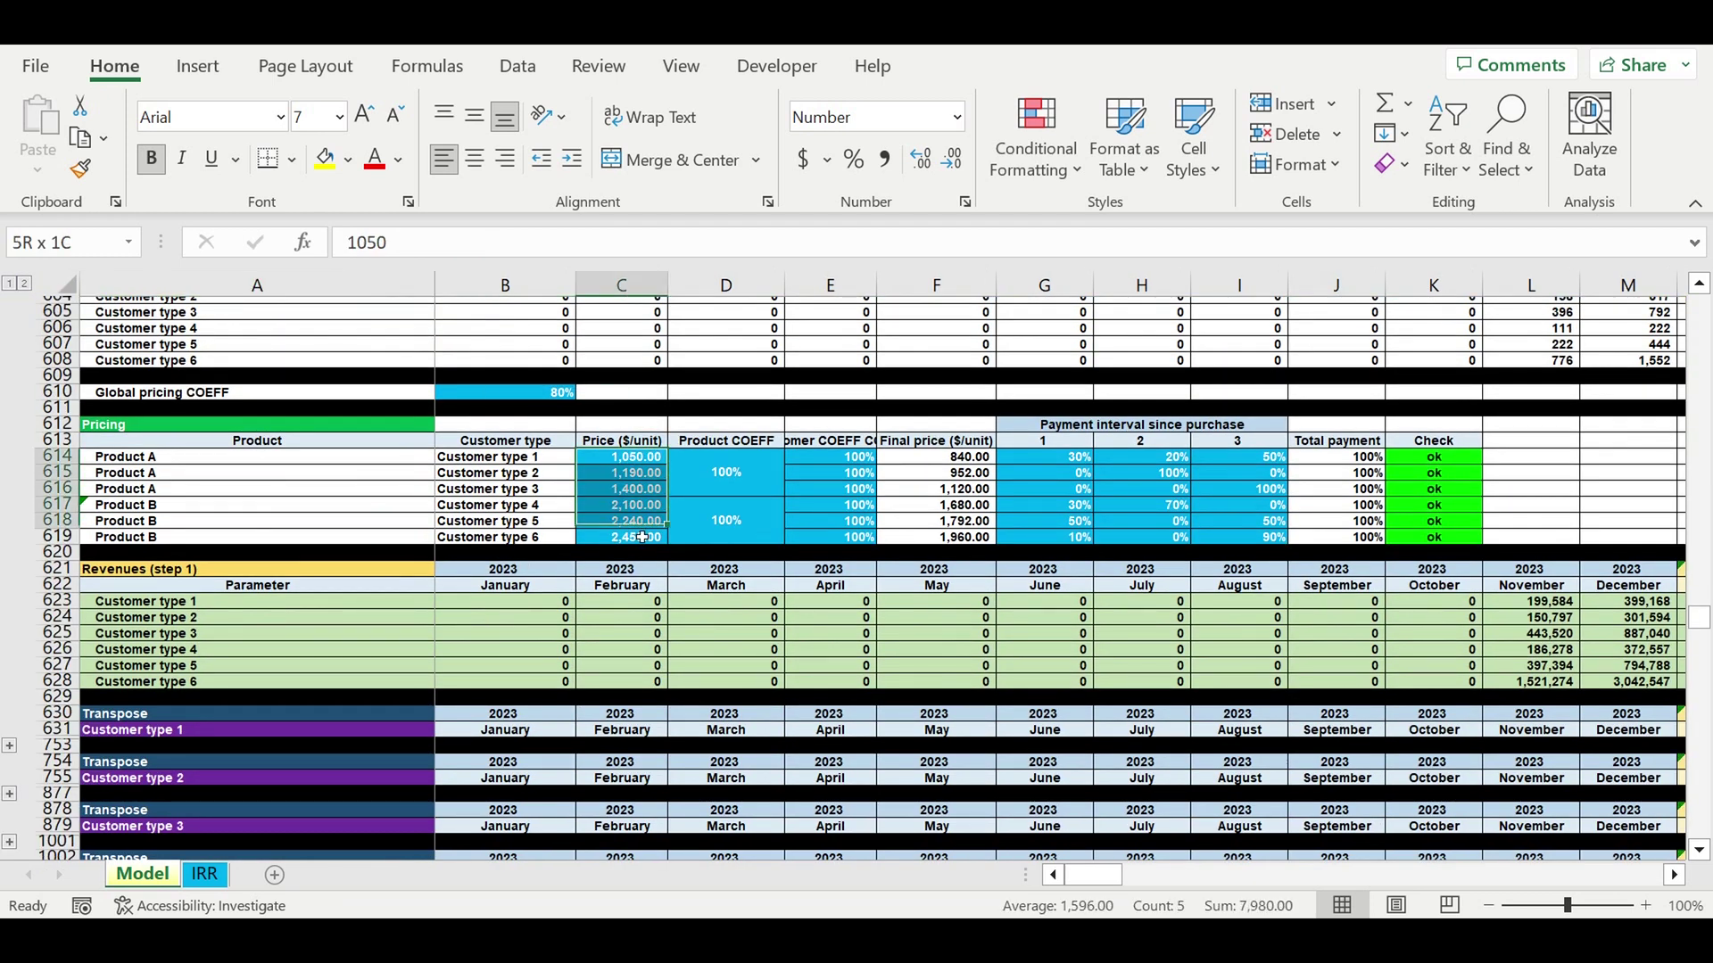
pyautogui.moveTo(1044, 457); pyautogui.dragTo(1218, 521)
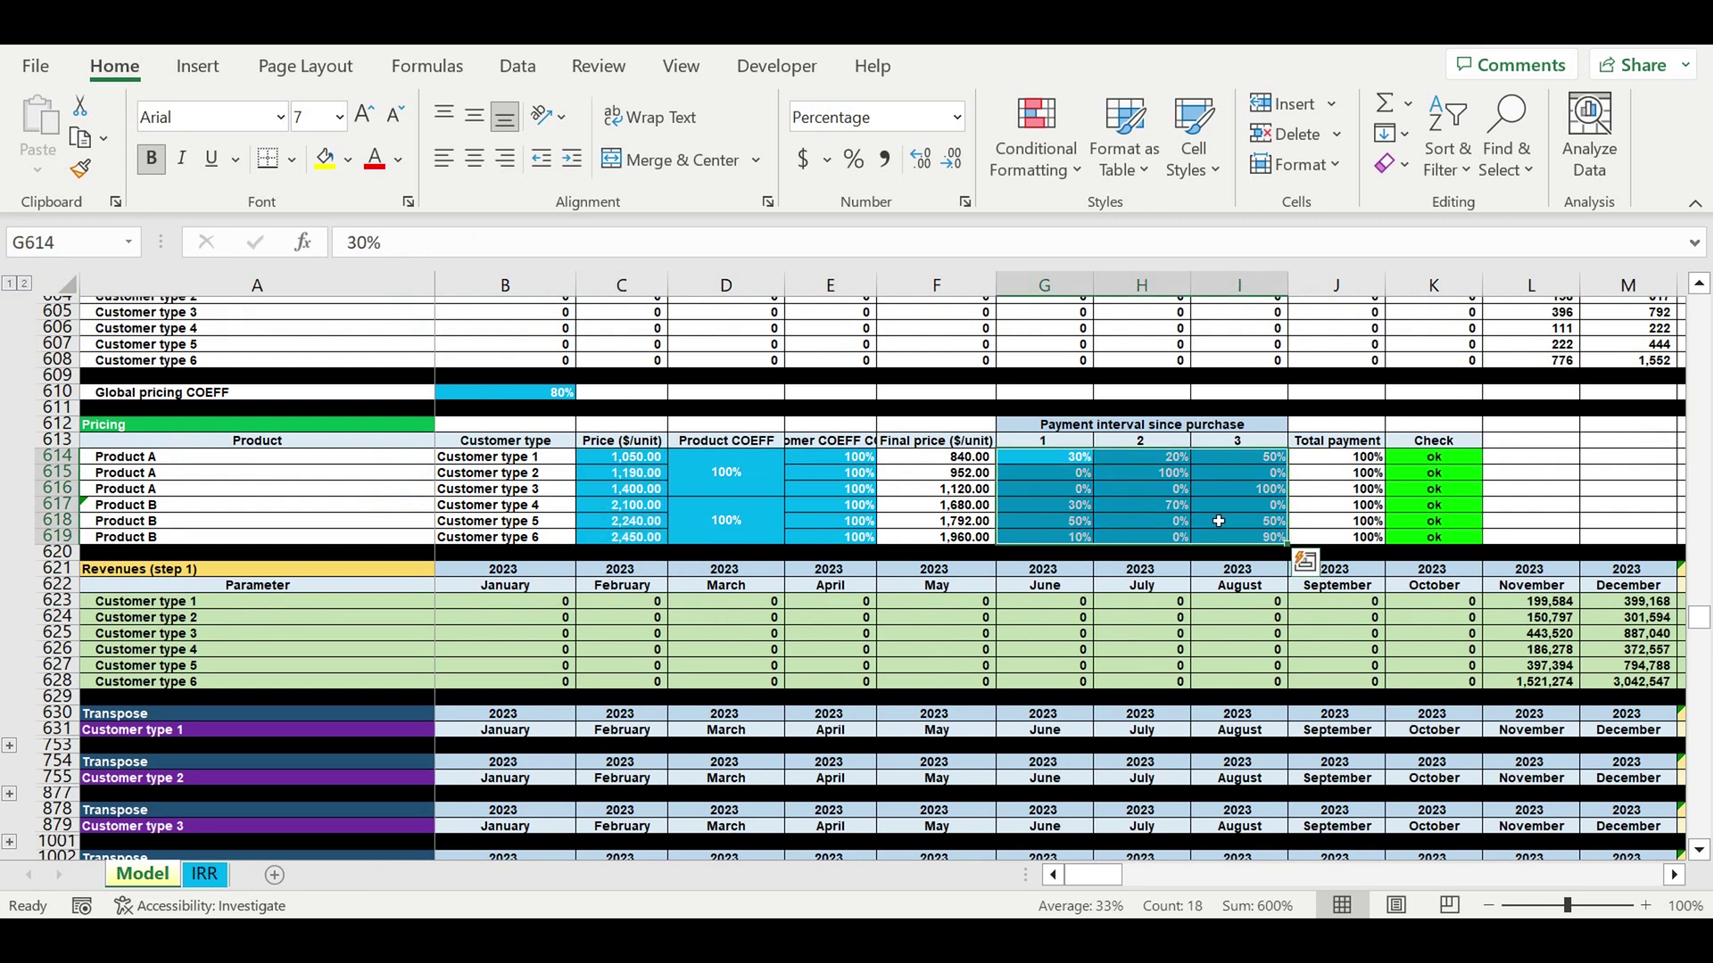
# - Examine the electricity inputs and the Direct expenses linked to raw materials, with their raw materials, consumption and local coefficients
pyautogui.scroll(-20, 1200, 549)
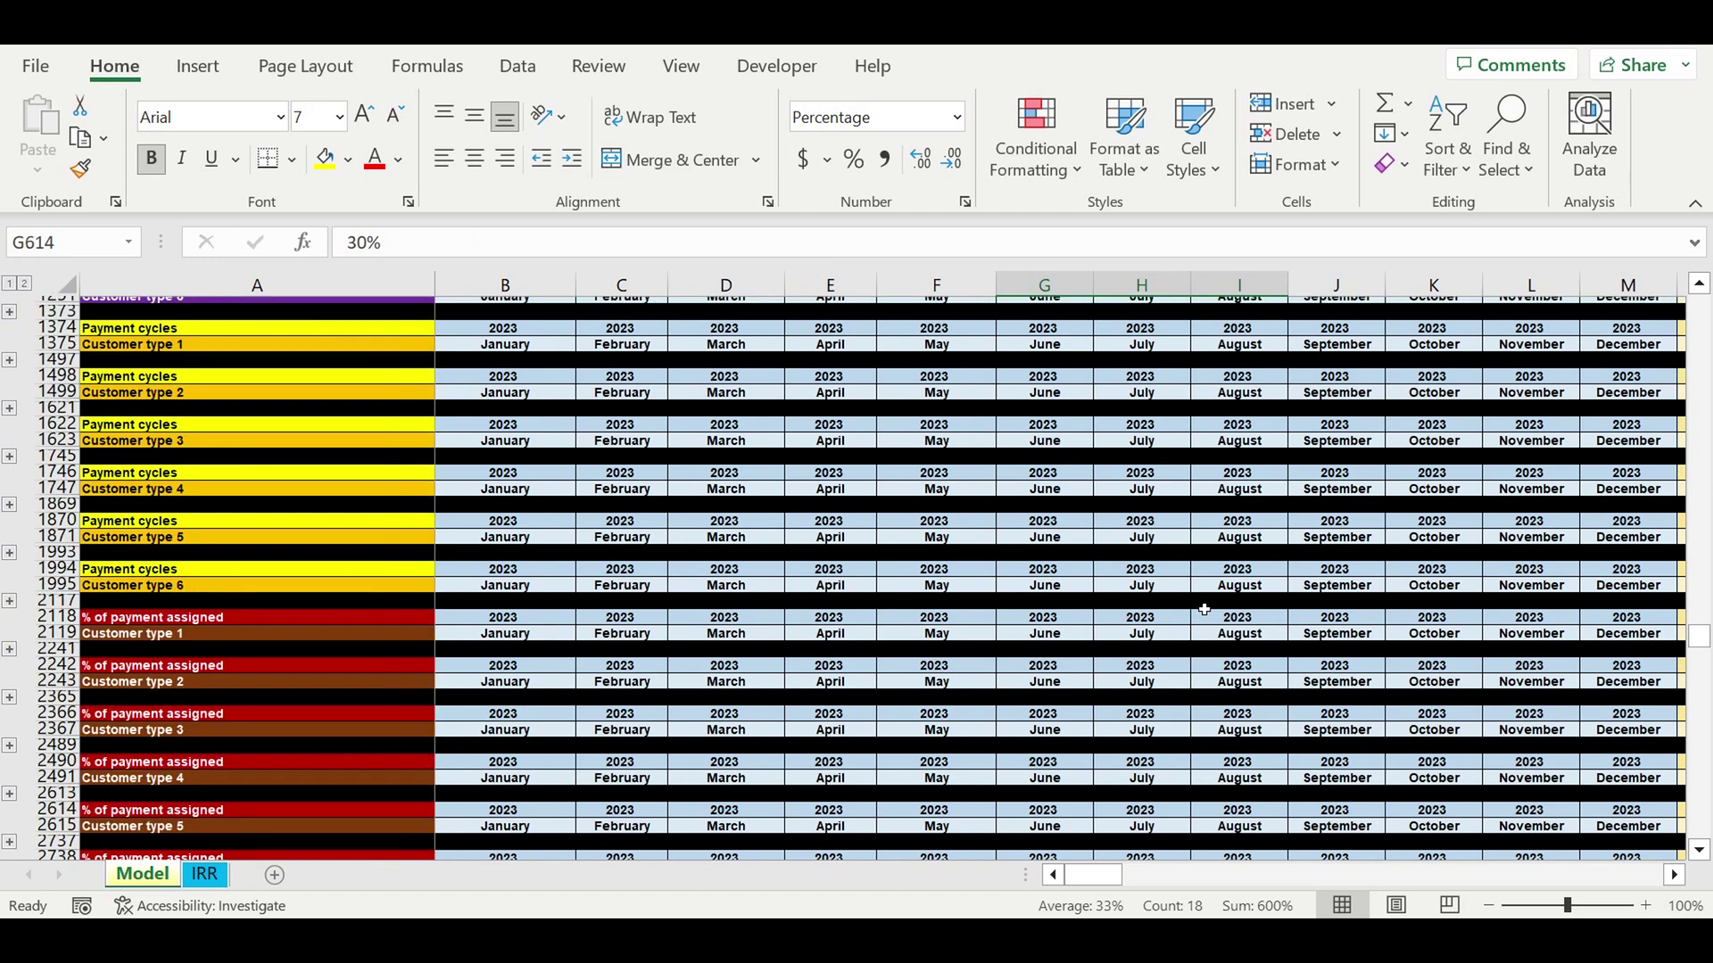
pyautogui.scroll(-4, 1200, 618)
pyautogui.scroll(-9, 705, 524)
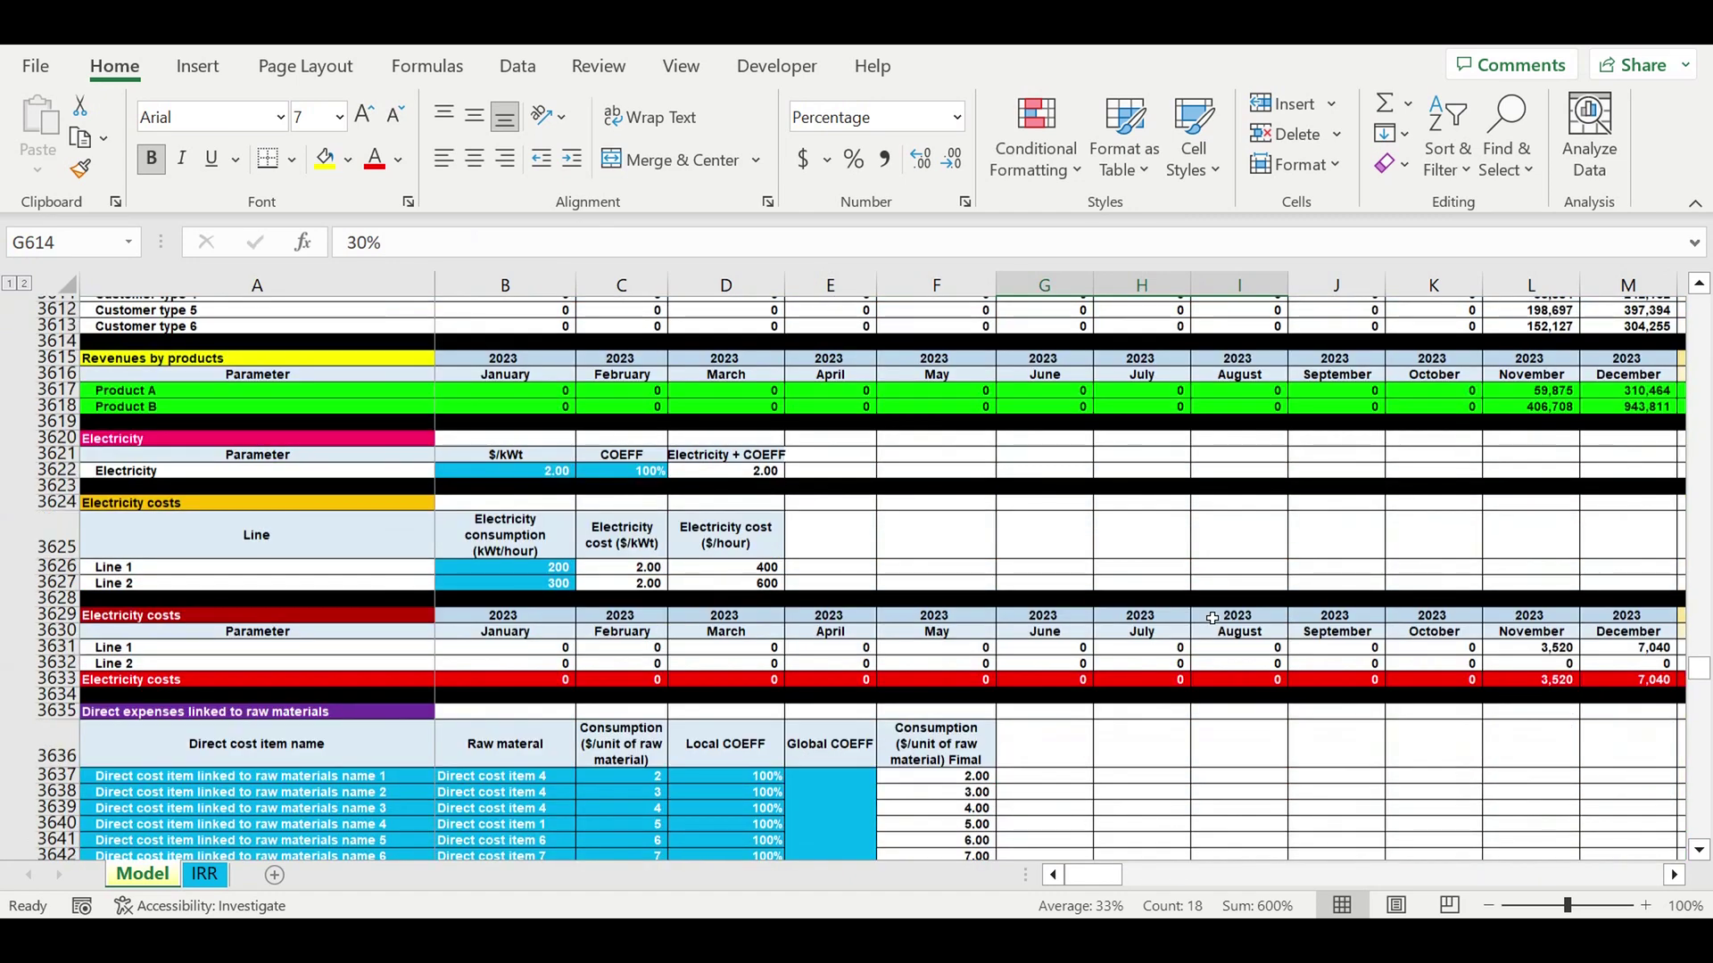
pyautogui.moveTo(533, 440); pyautogui.dragTo(640, 446)
pyautogui.scroll(-4, 683, 463)
pyautogui.moveTo(246, 525); pyautogui.dragTo(771, 768)
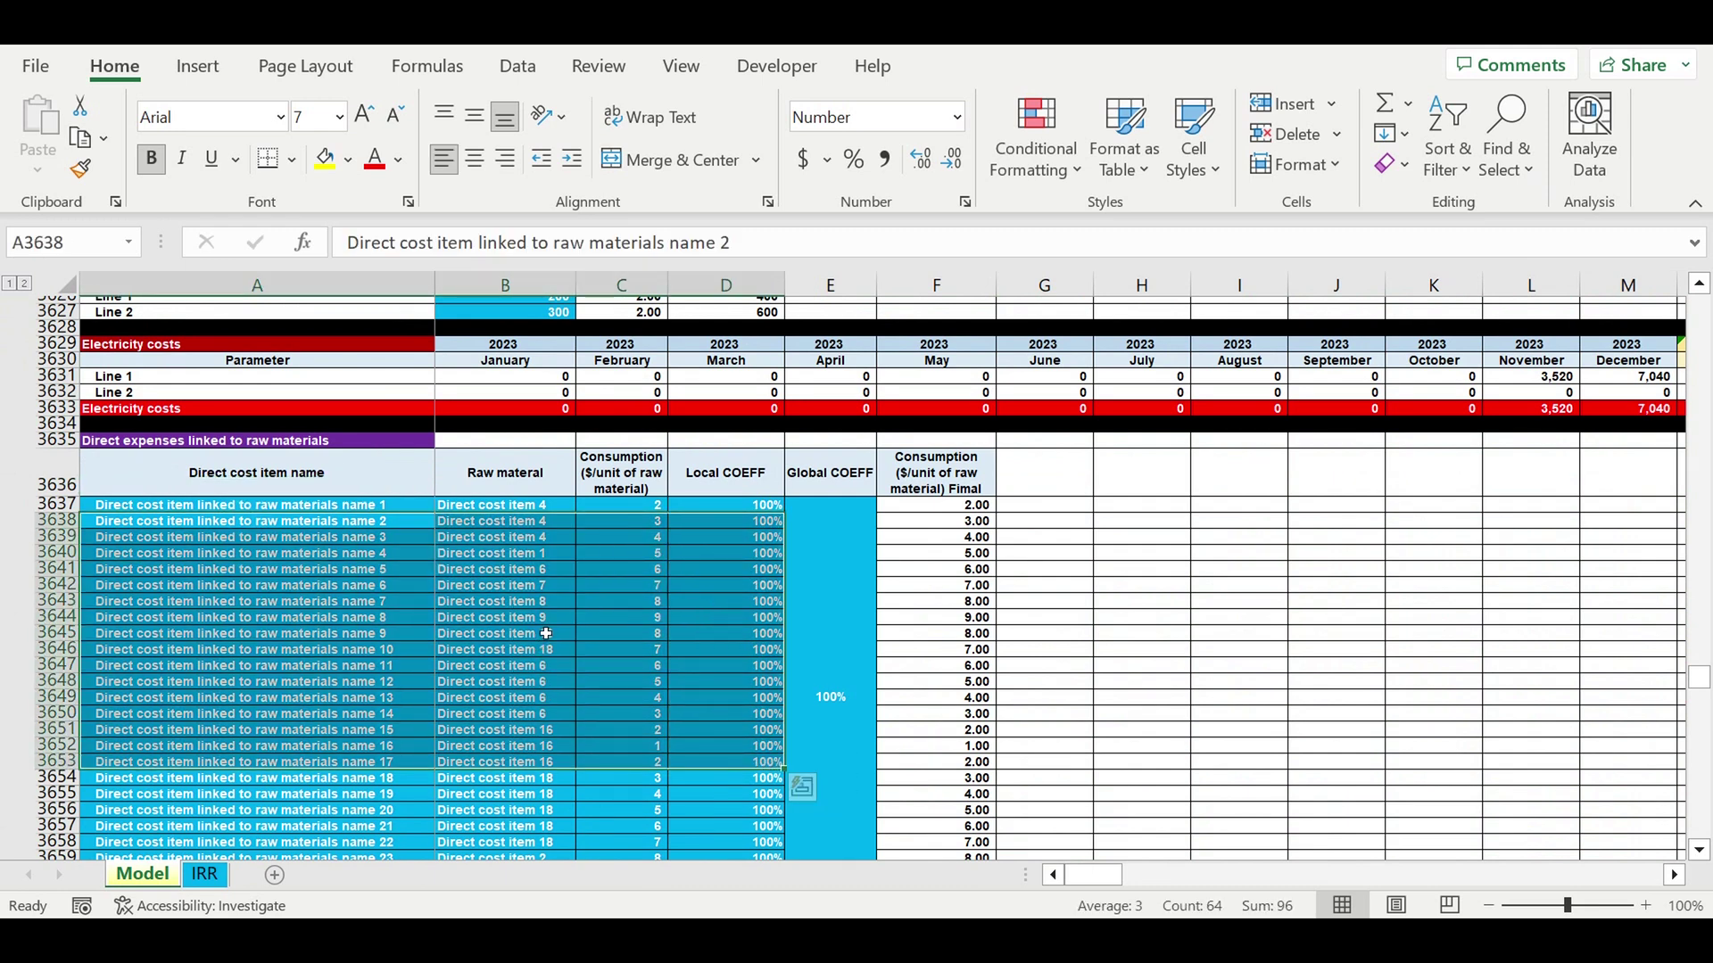
# - Examine the Direct costs linked to amount of shifts for Line 1 and Line 2
pyautogui.scroll(-13, 546, 635)
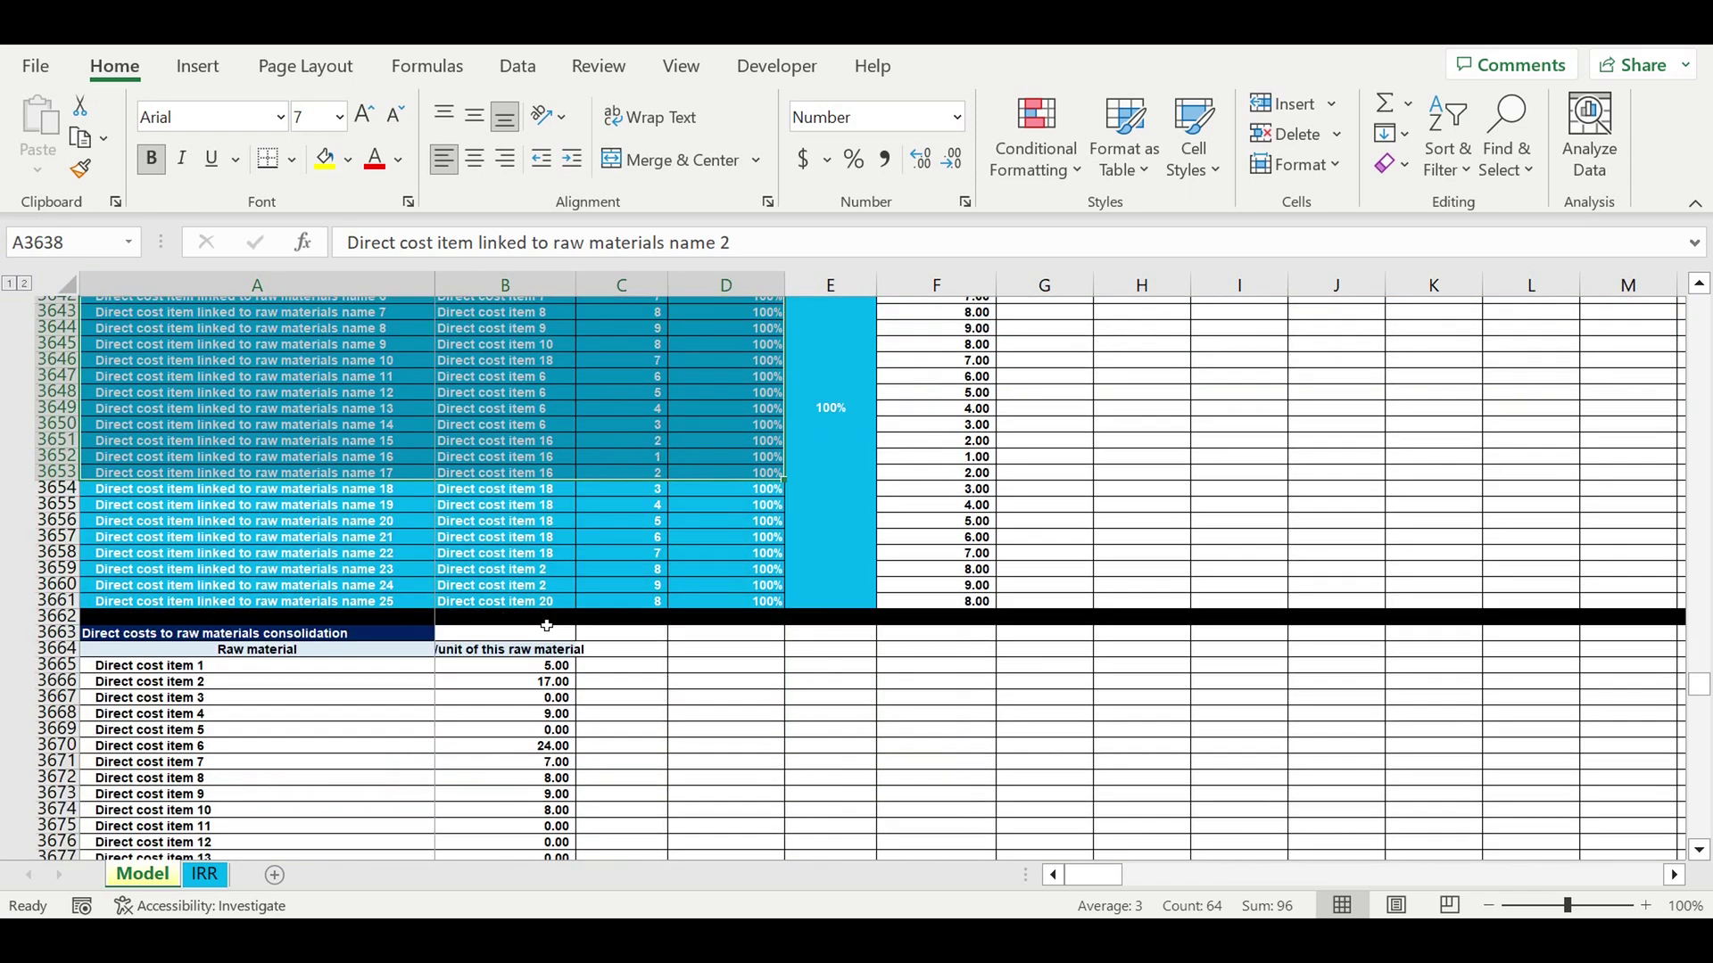
pyautogui.scroll(-12, 549, 629)
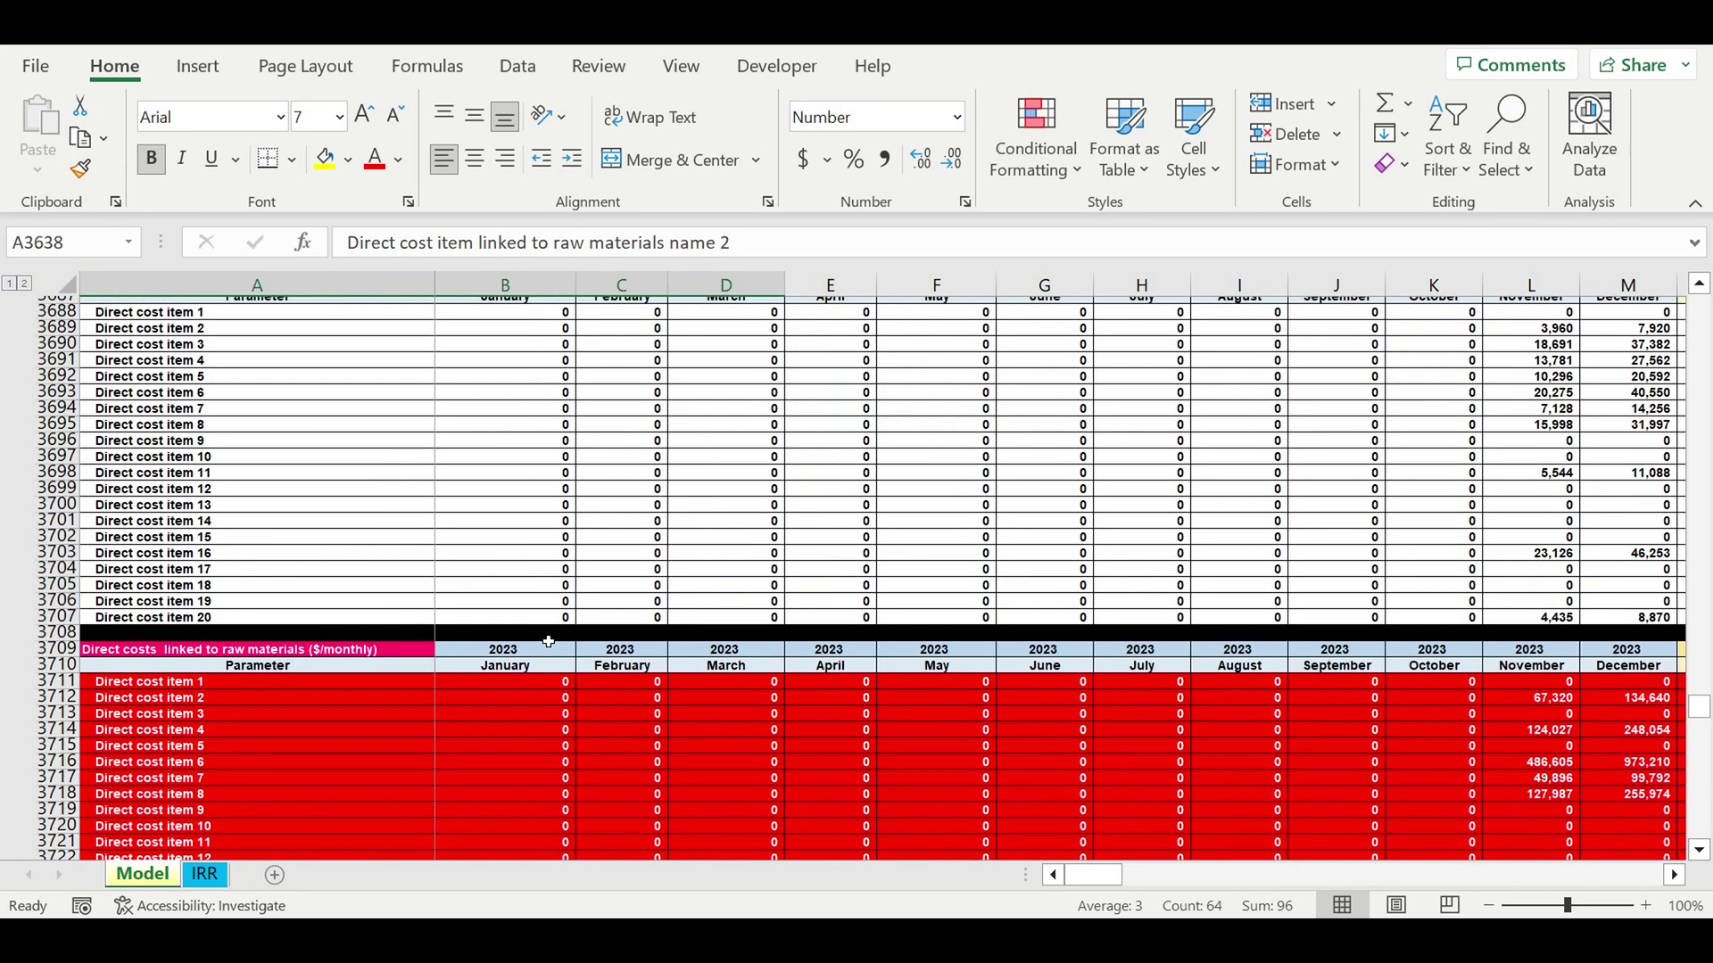
pyautogui.scroll(-10, 551, 639)
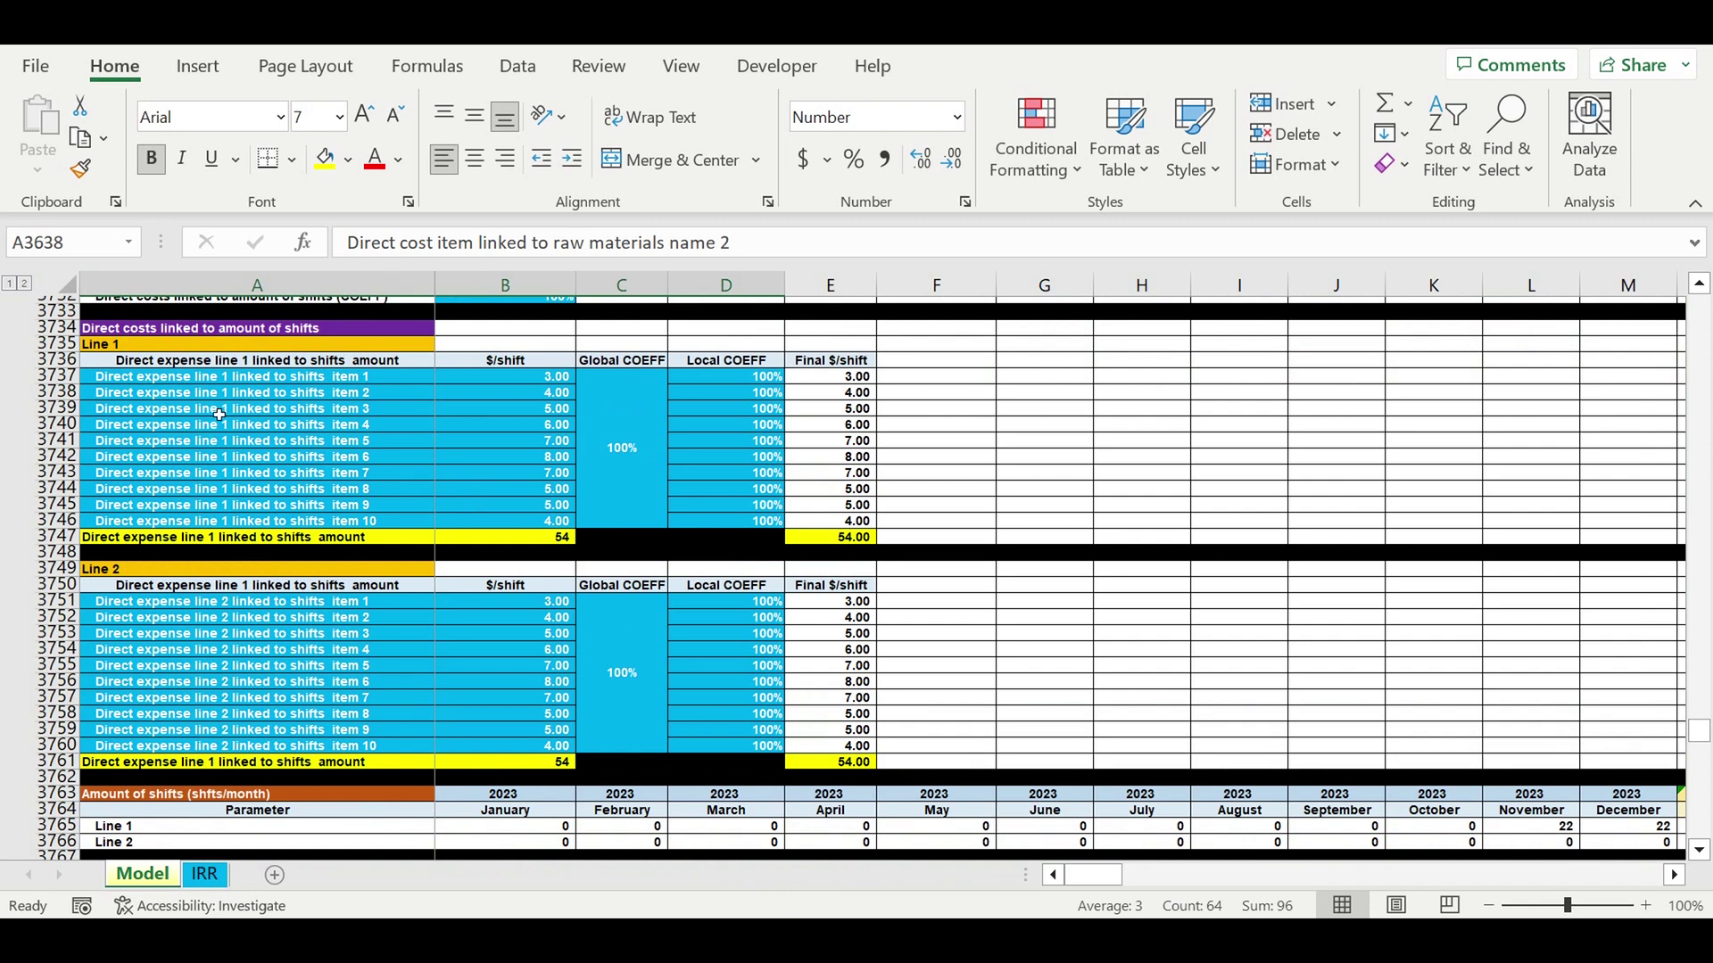
pyautogui.click(141, 346)
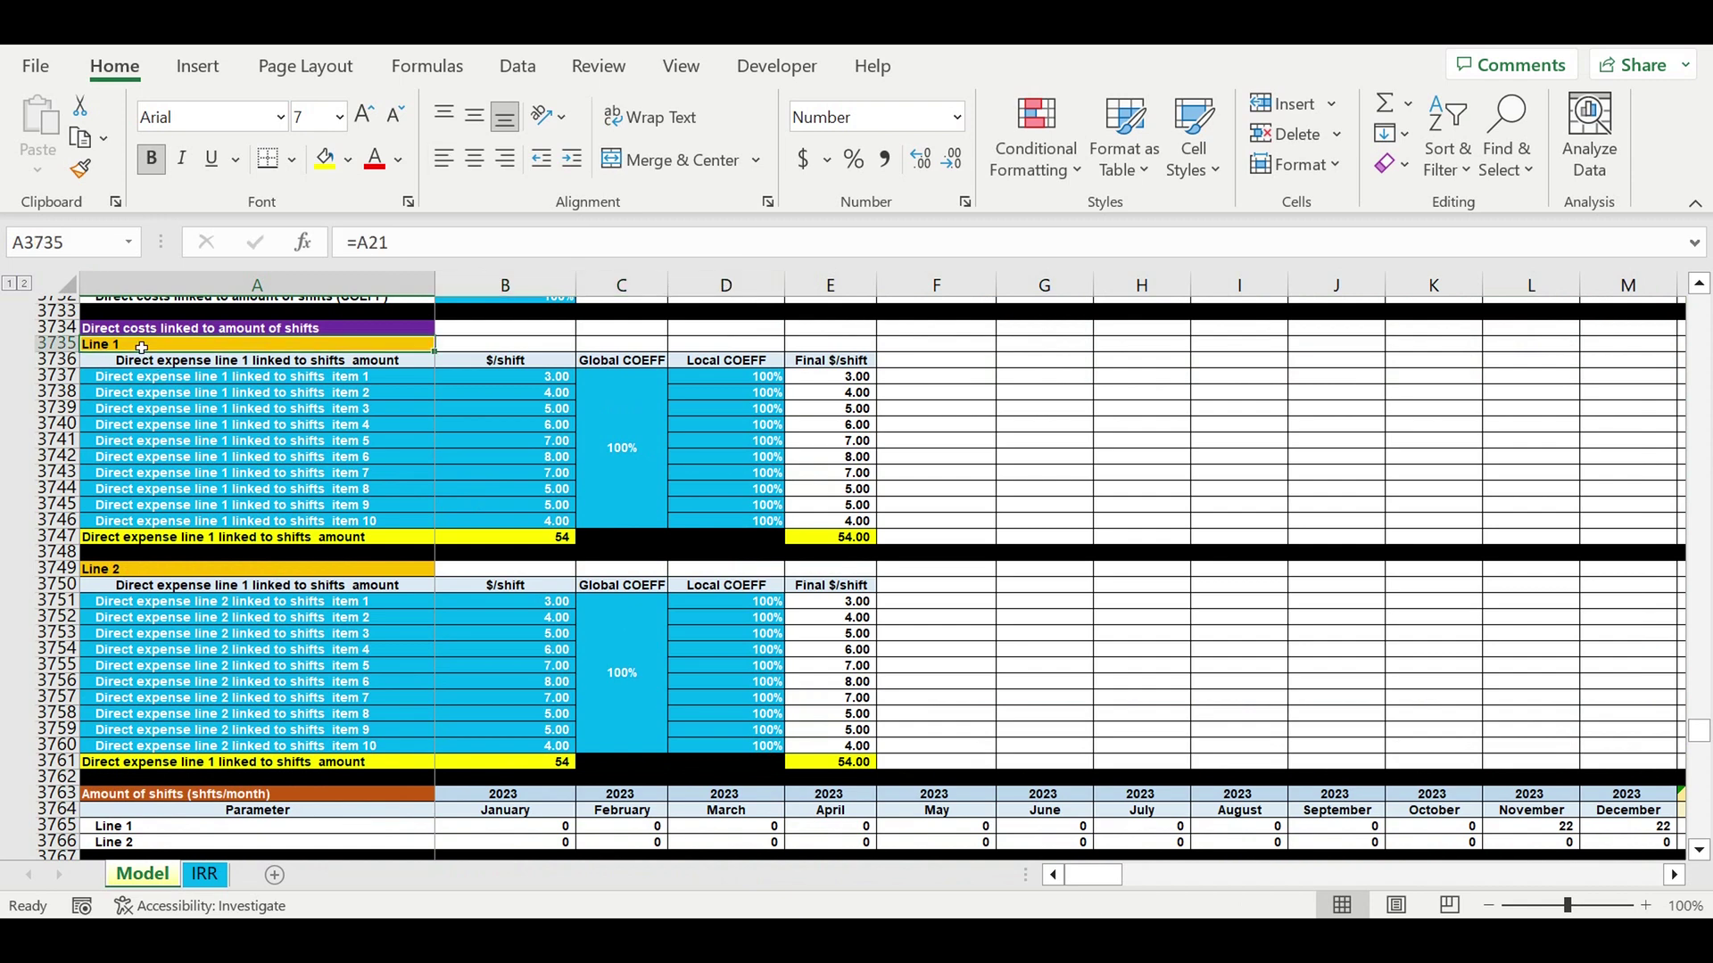
pyautogui.click(158, 573)
# - Inspect the cost of one pallet and the number of products per pallet for Product A and Product B
pyautogui.scroll(-13, 158, 580)
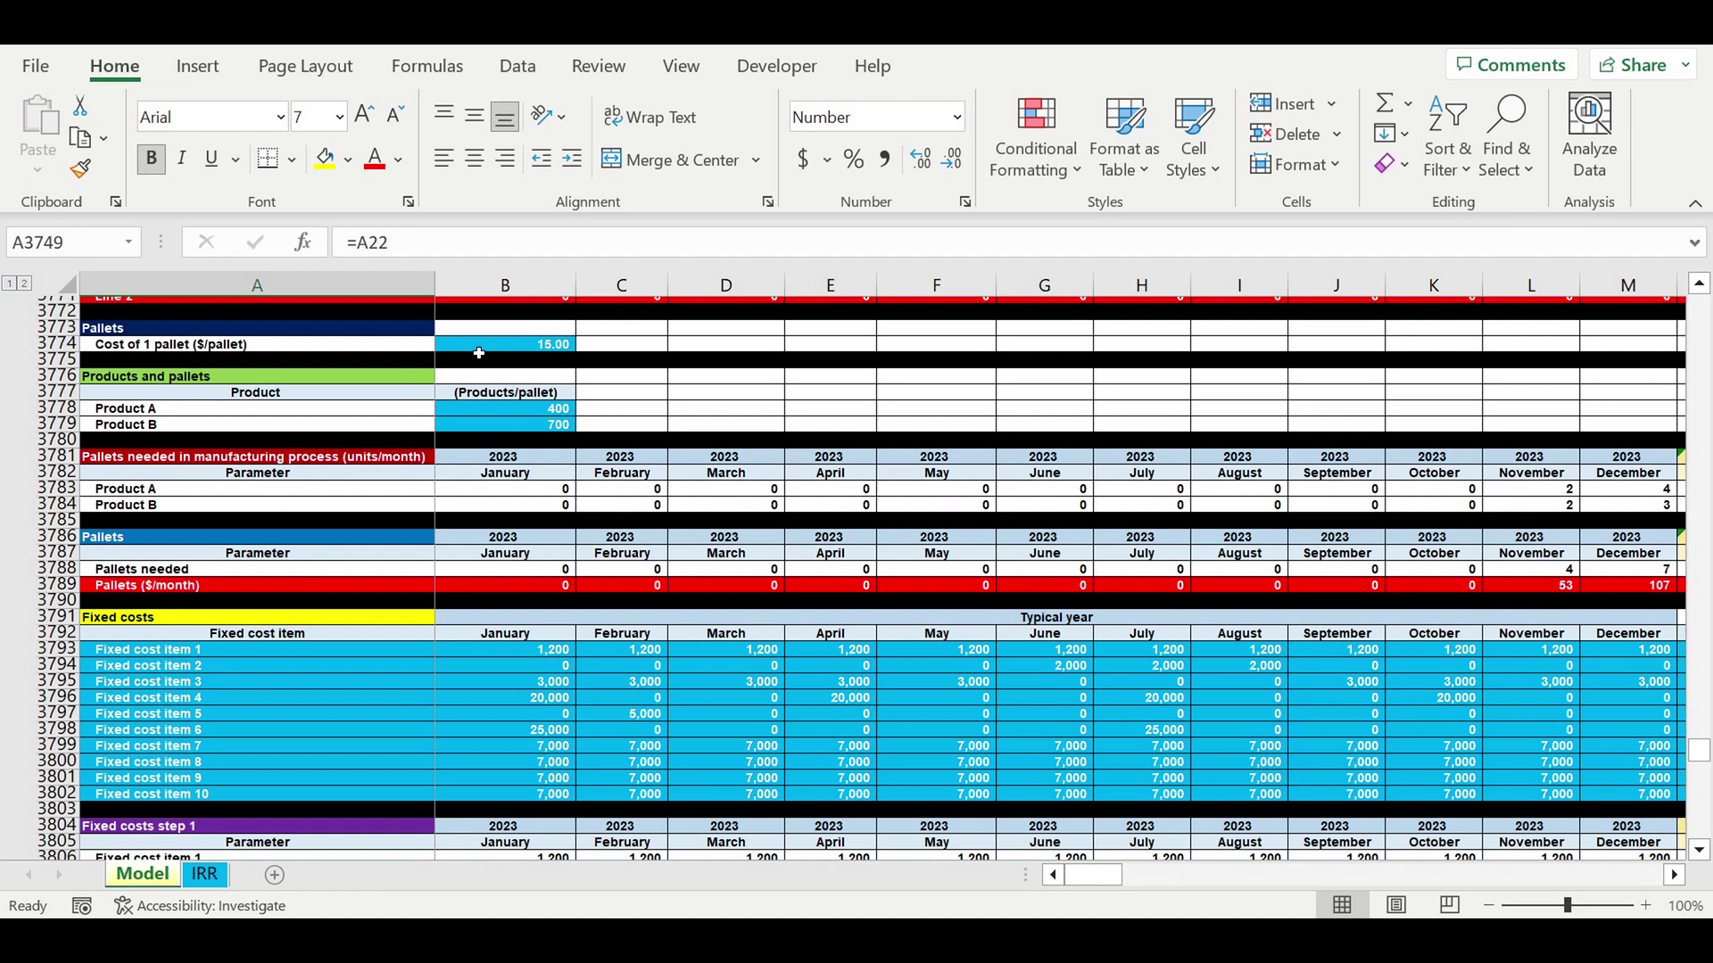
pyautogui.click(480, 349)
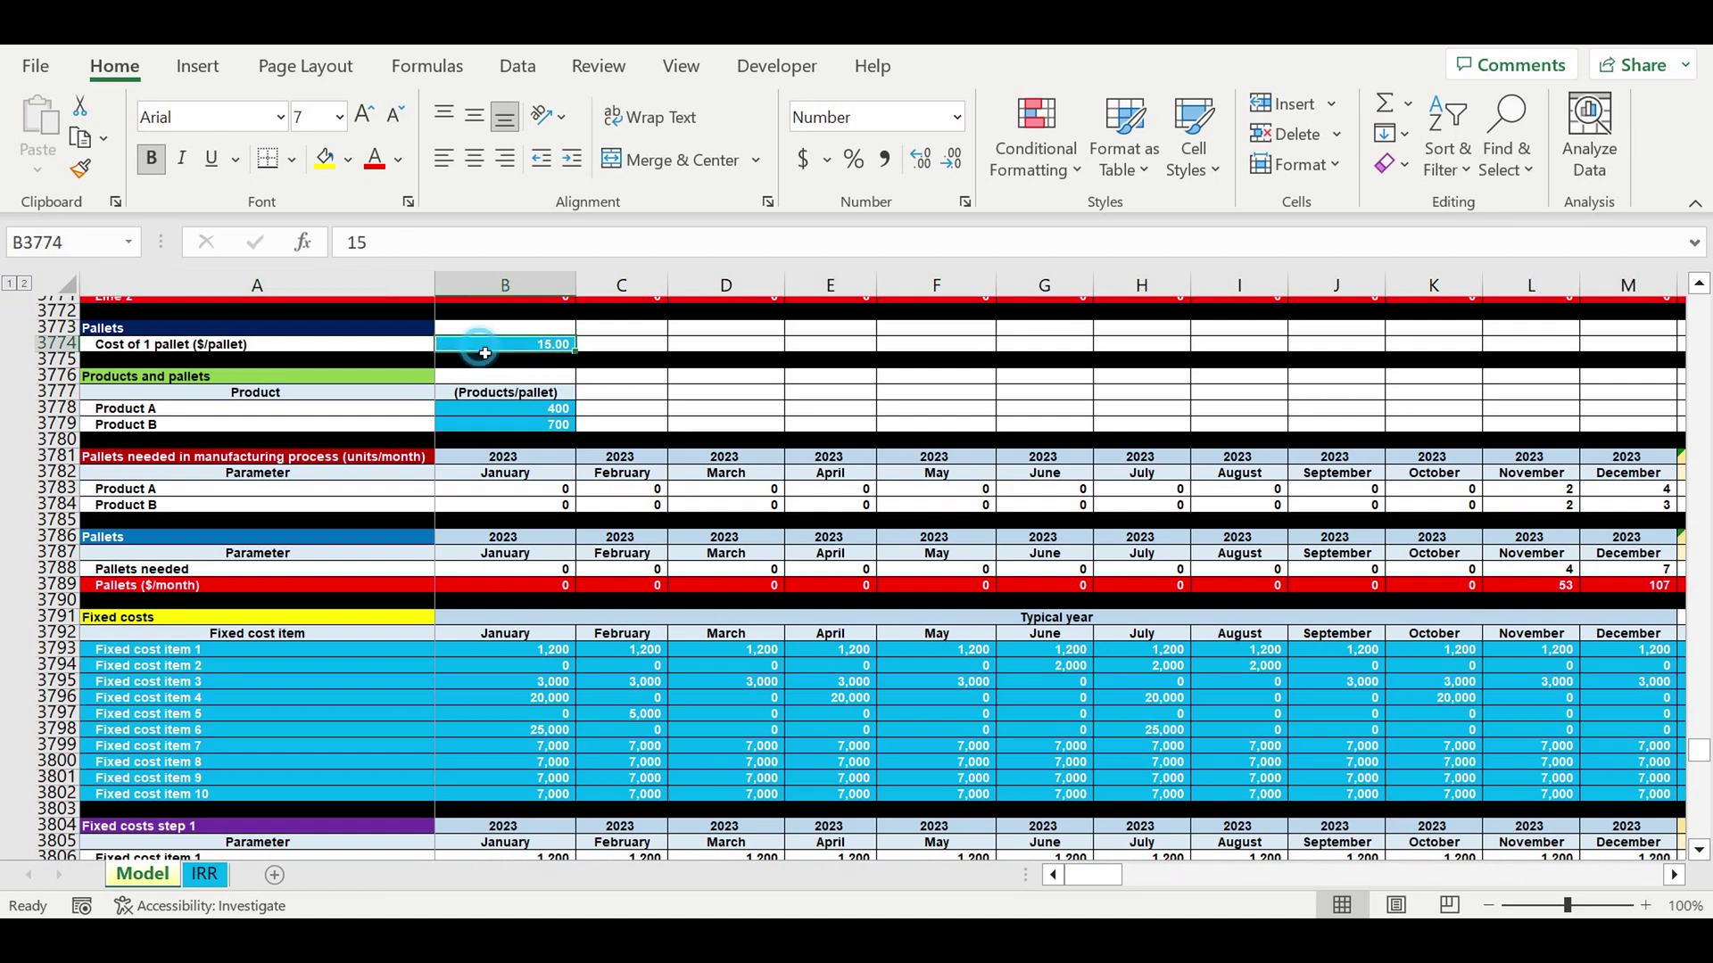
pyautogui.click(385, 350)
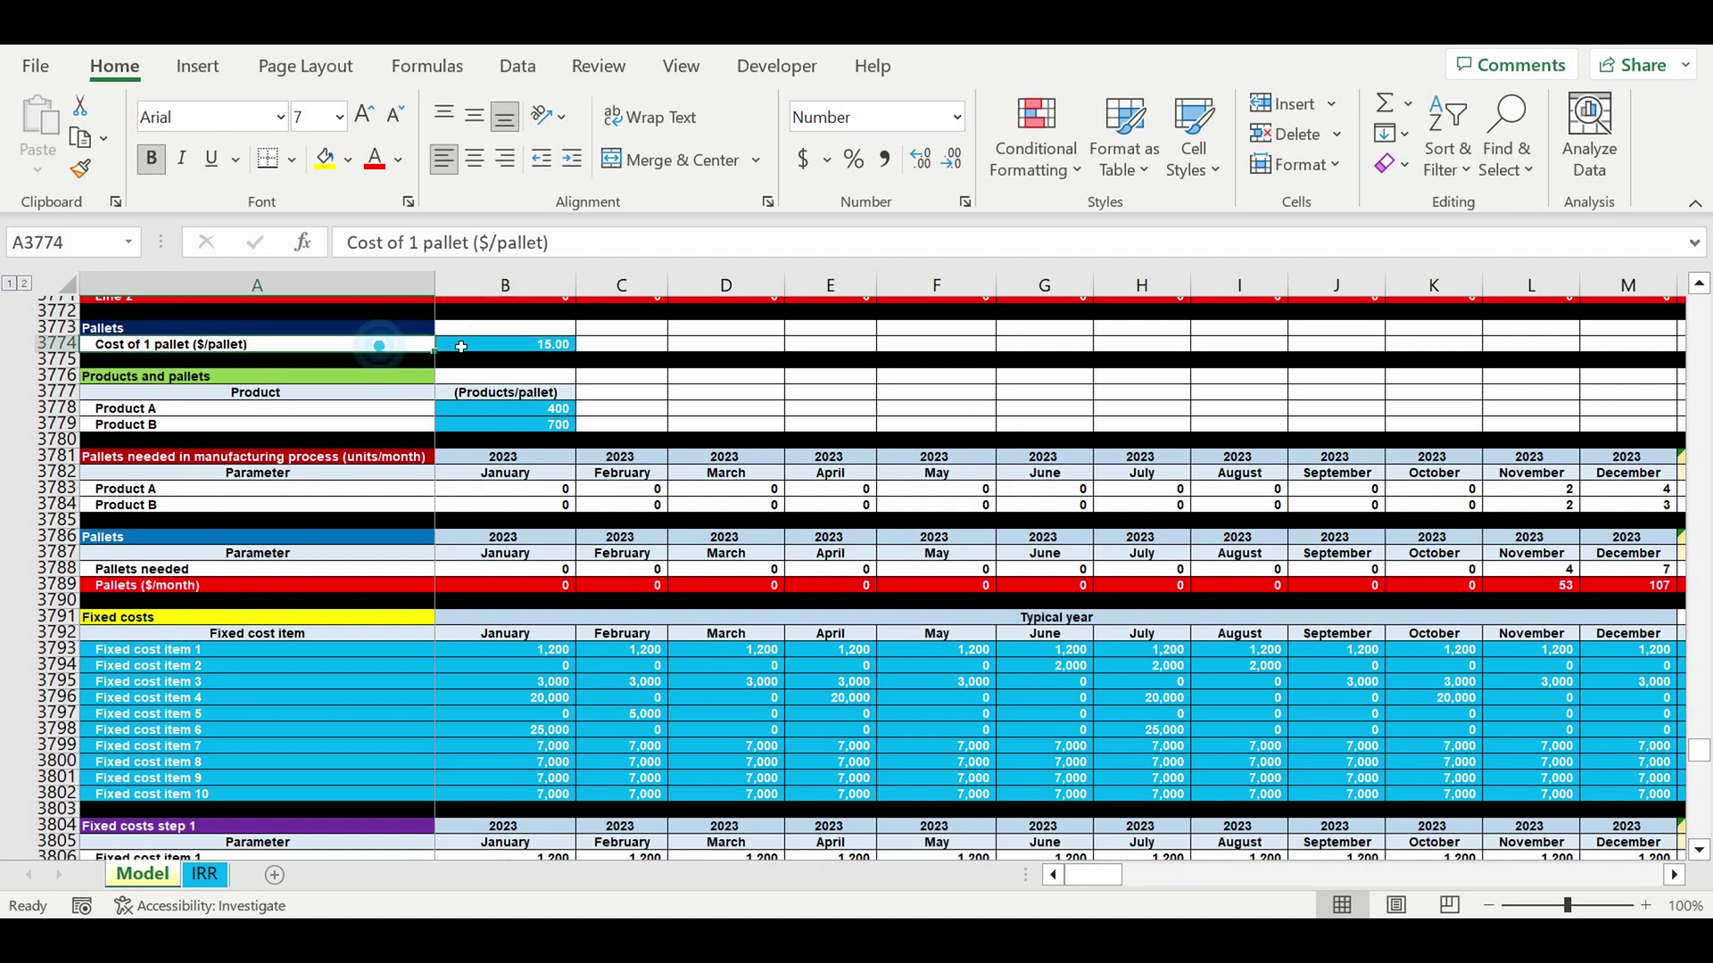
pyautogui.click(515, 348)
pyautogui.moveTo(479, 412); pyautogui.dragTo(383, 425)
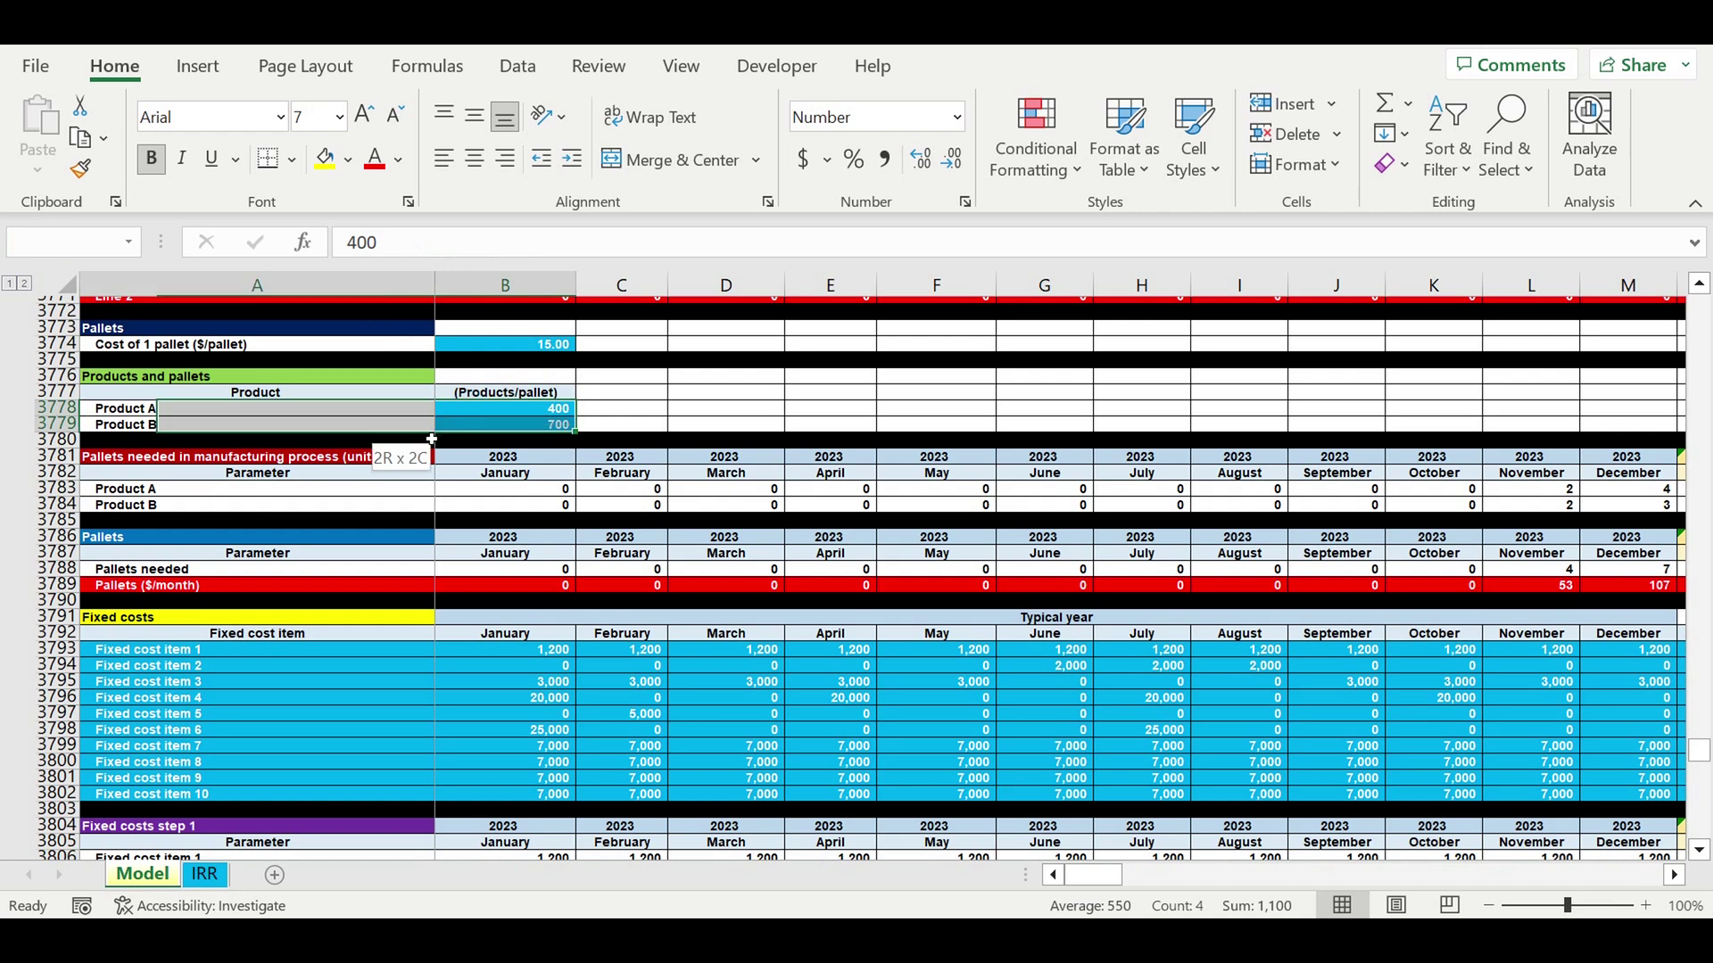
# - Review the typical-year fixed cost inputs for items 1 to 10 and the Loan parameters from loan amount to way of interest payments
pyautogui.scroll(-4, 439, 464)
pyautogui.moveTo(434, 462); pyautogui.dragTo(1069, 601)
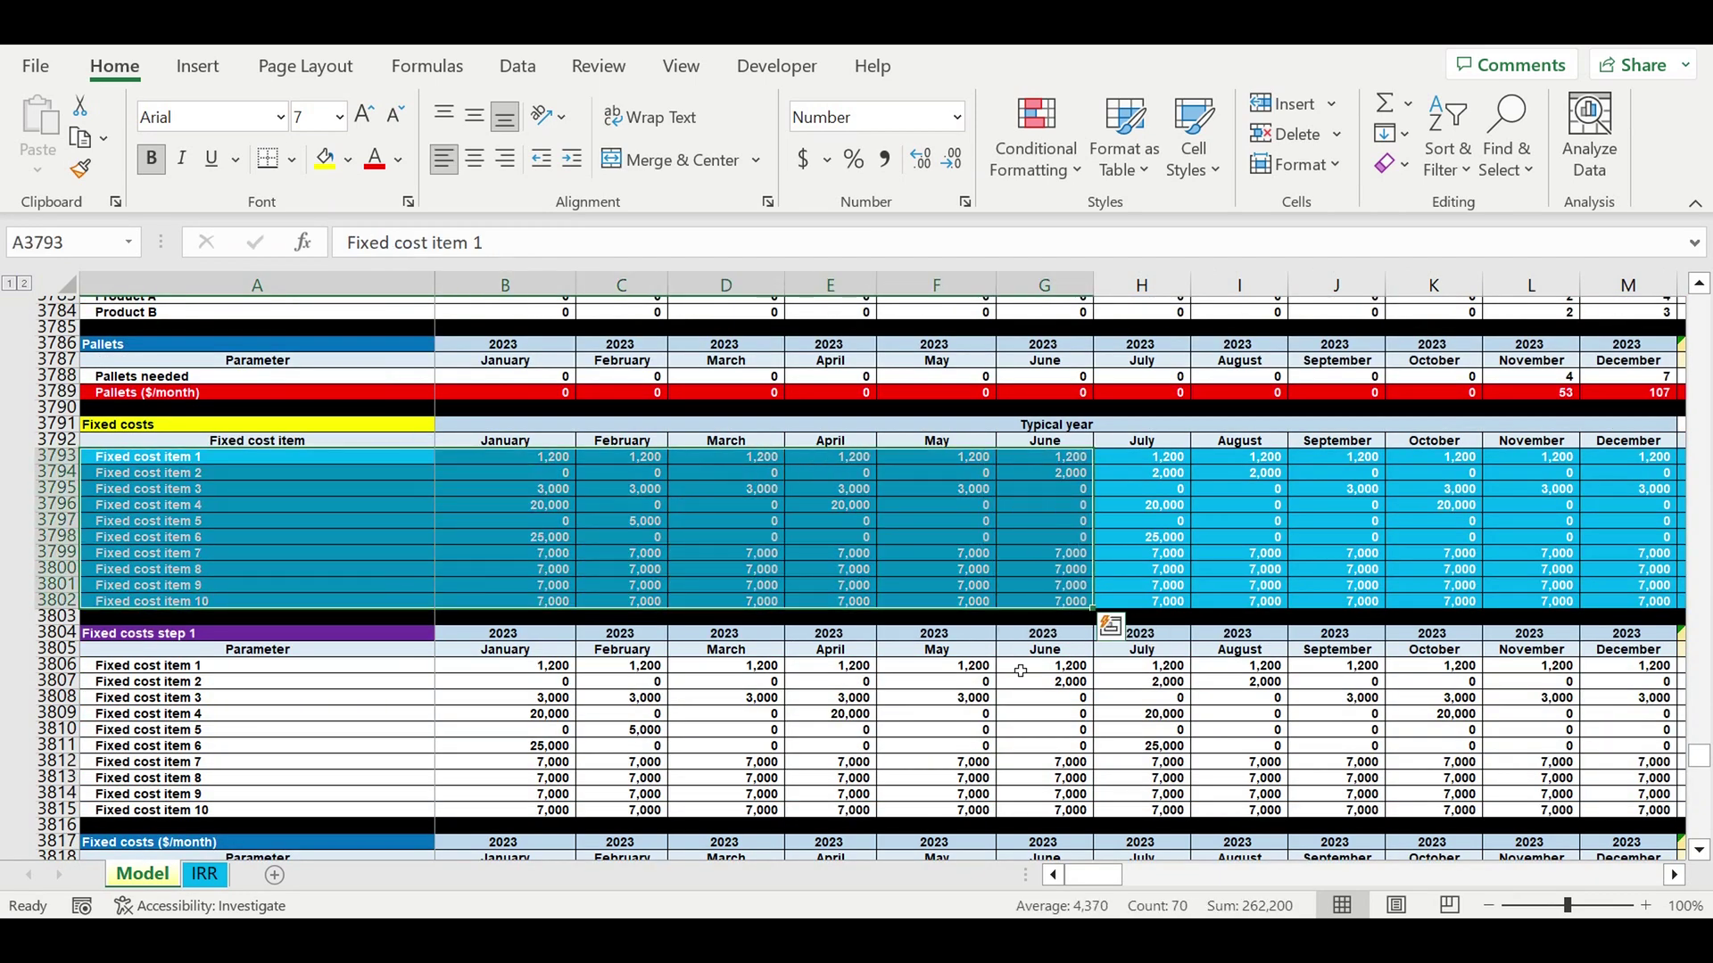
pyautogui.scroll(-12, 1021, 671)
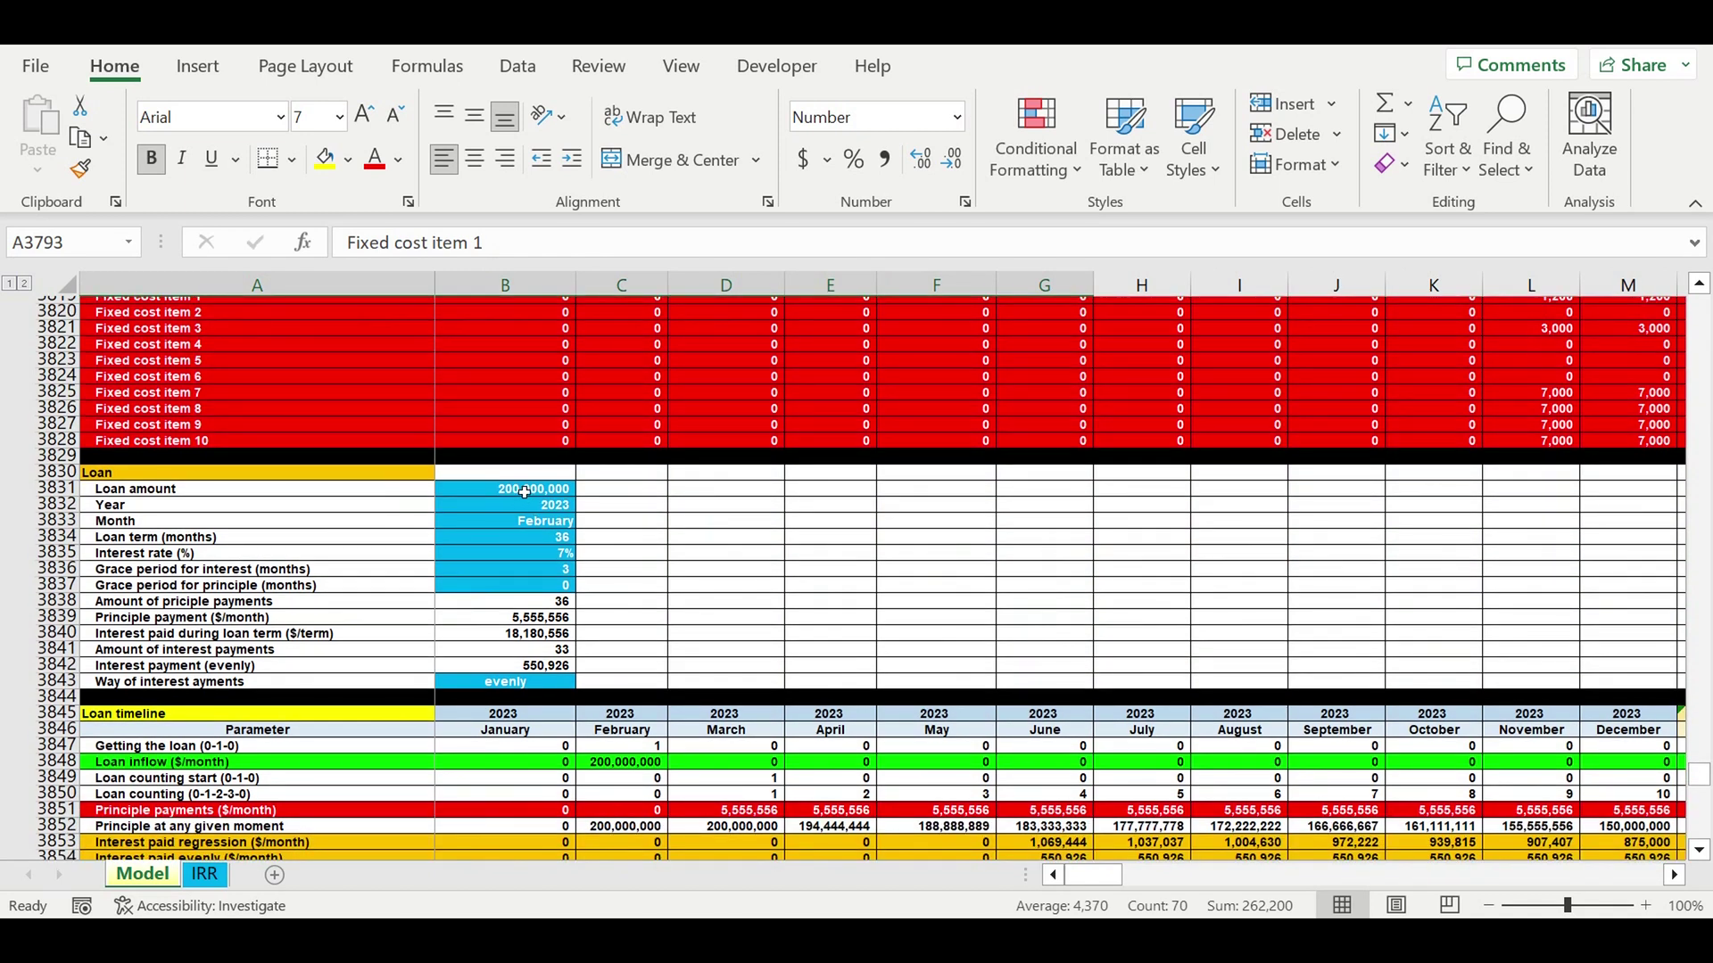
pyautogui.moveTo(525, 492); pyautogui.dragTo(562, 683)
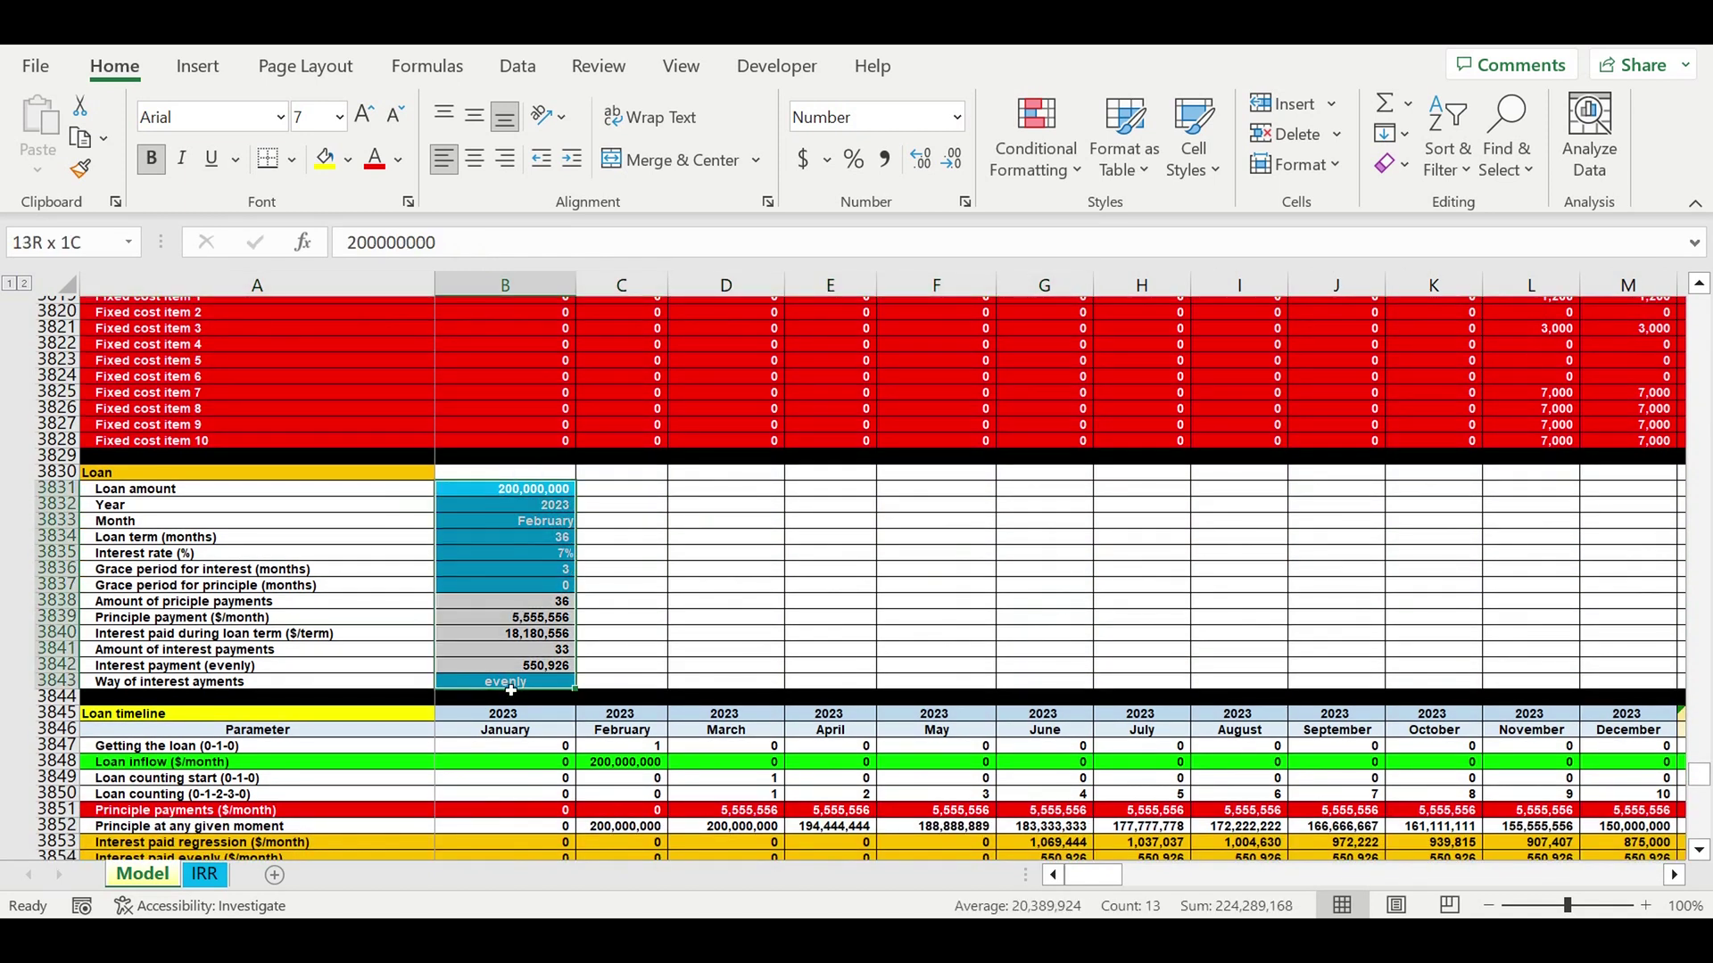
# - Look over the Loan timeline and tax rates, and highlight the rows of the Cash flow statement
pyautogui.scroll(-5, 674, 631)
pyautogui.scroll(-7, 675, 631)
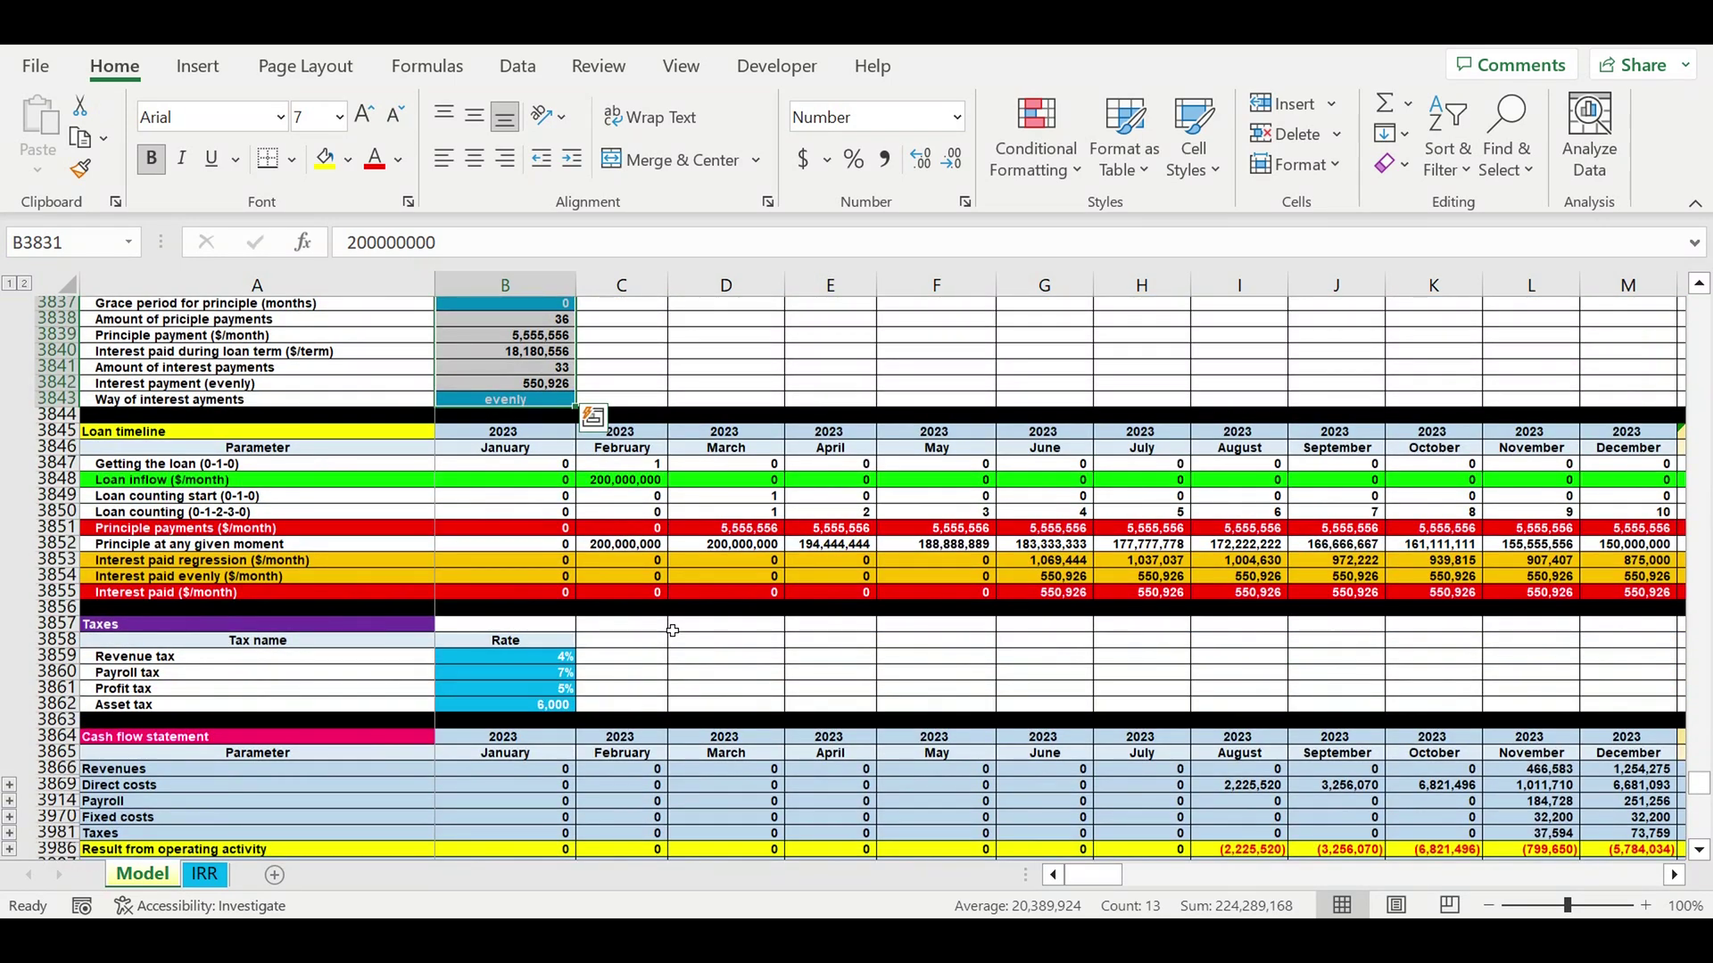
pyautogui.moveTo(67, 446); pyautogui.dragTo(68, 739)
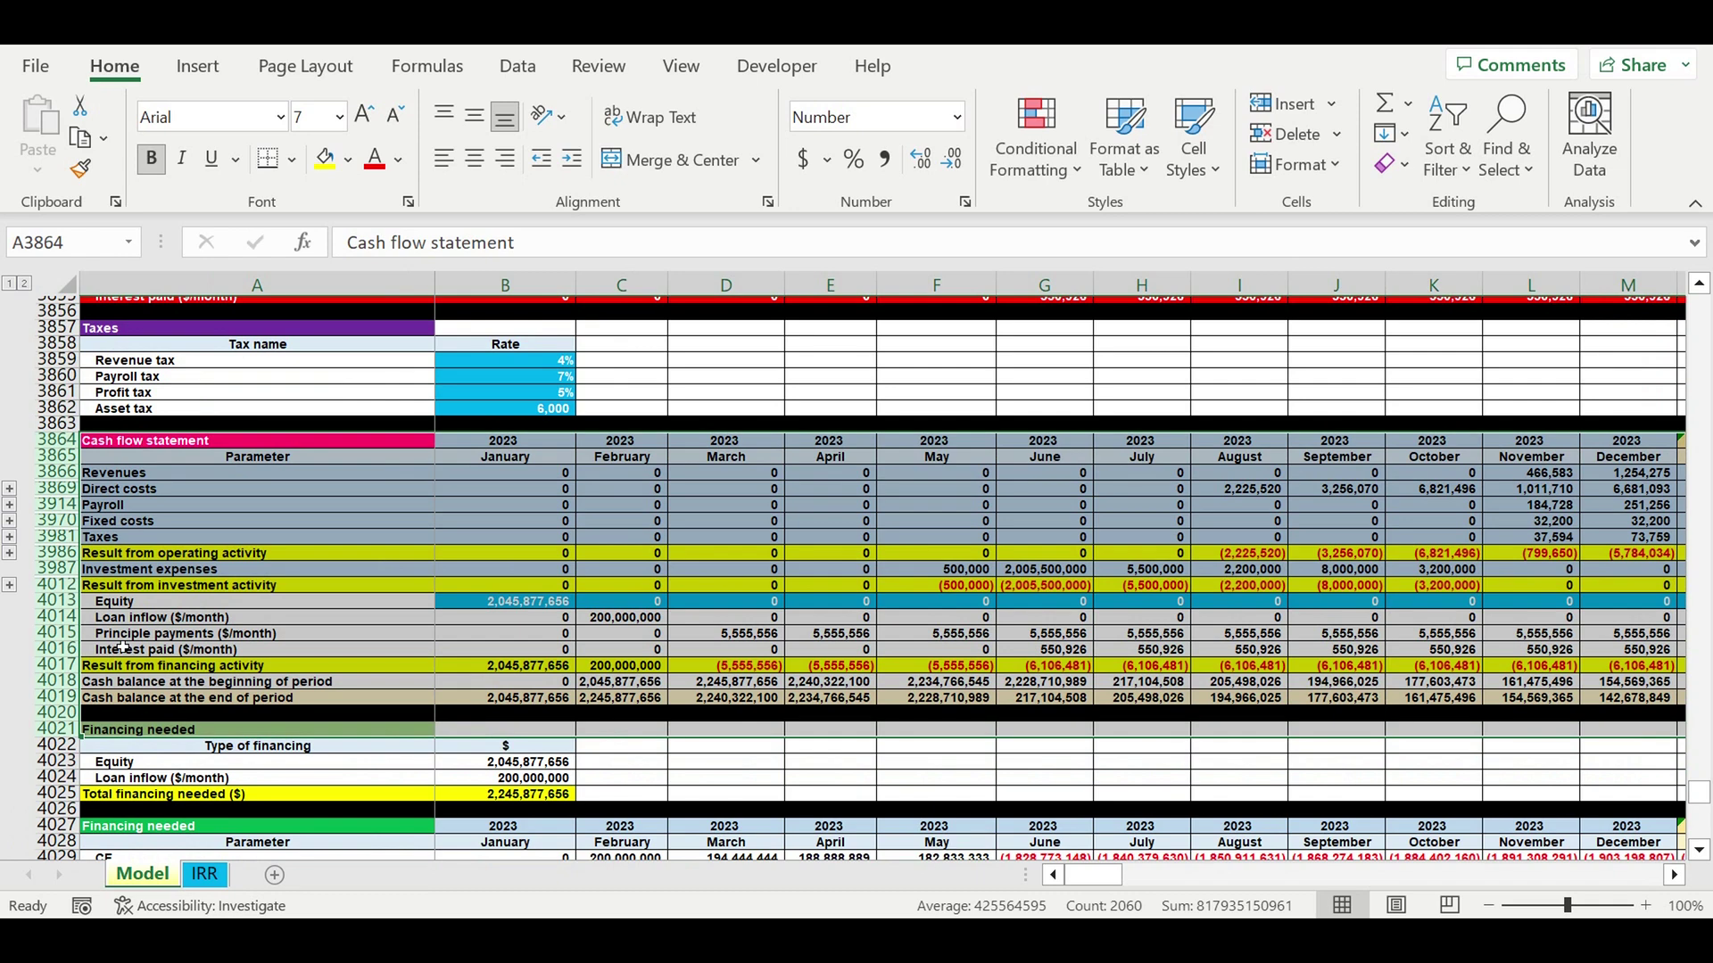
# - Examine the Financing needed table with its equity, loan inflow and total rows, along with the Payback period section
pyautogui.scroll(-5, 108, 655)
pyautogui.scroll(-1, 98, 482)
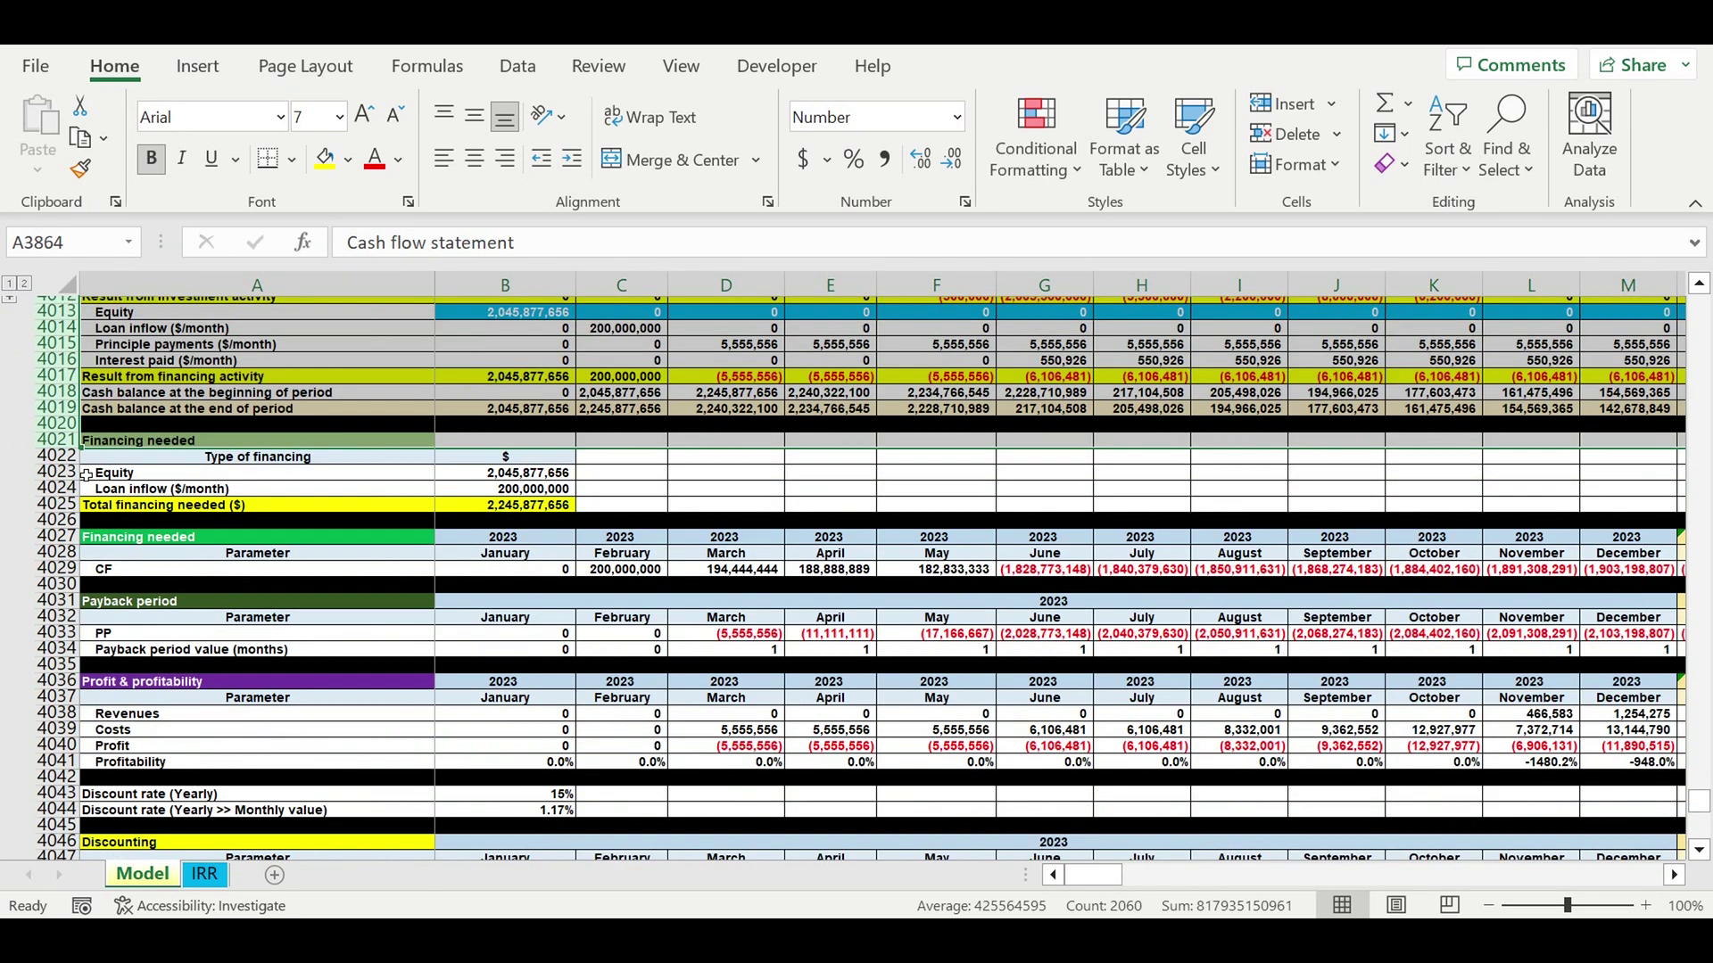
pyautogui.moveTo(67, 443); pyautogui.dragTo(62, 543)
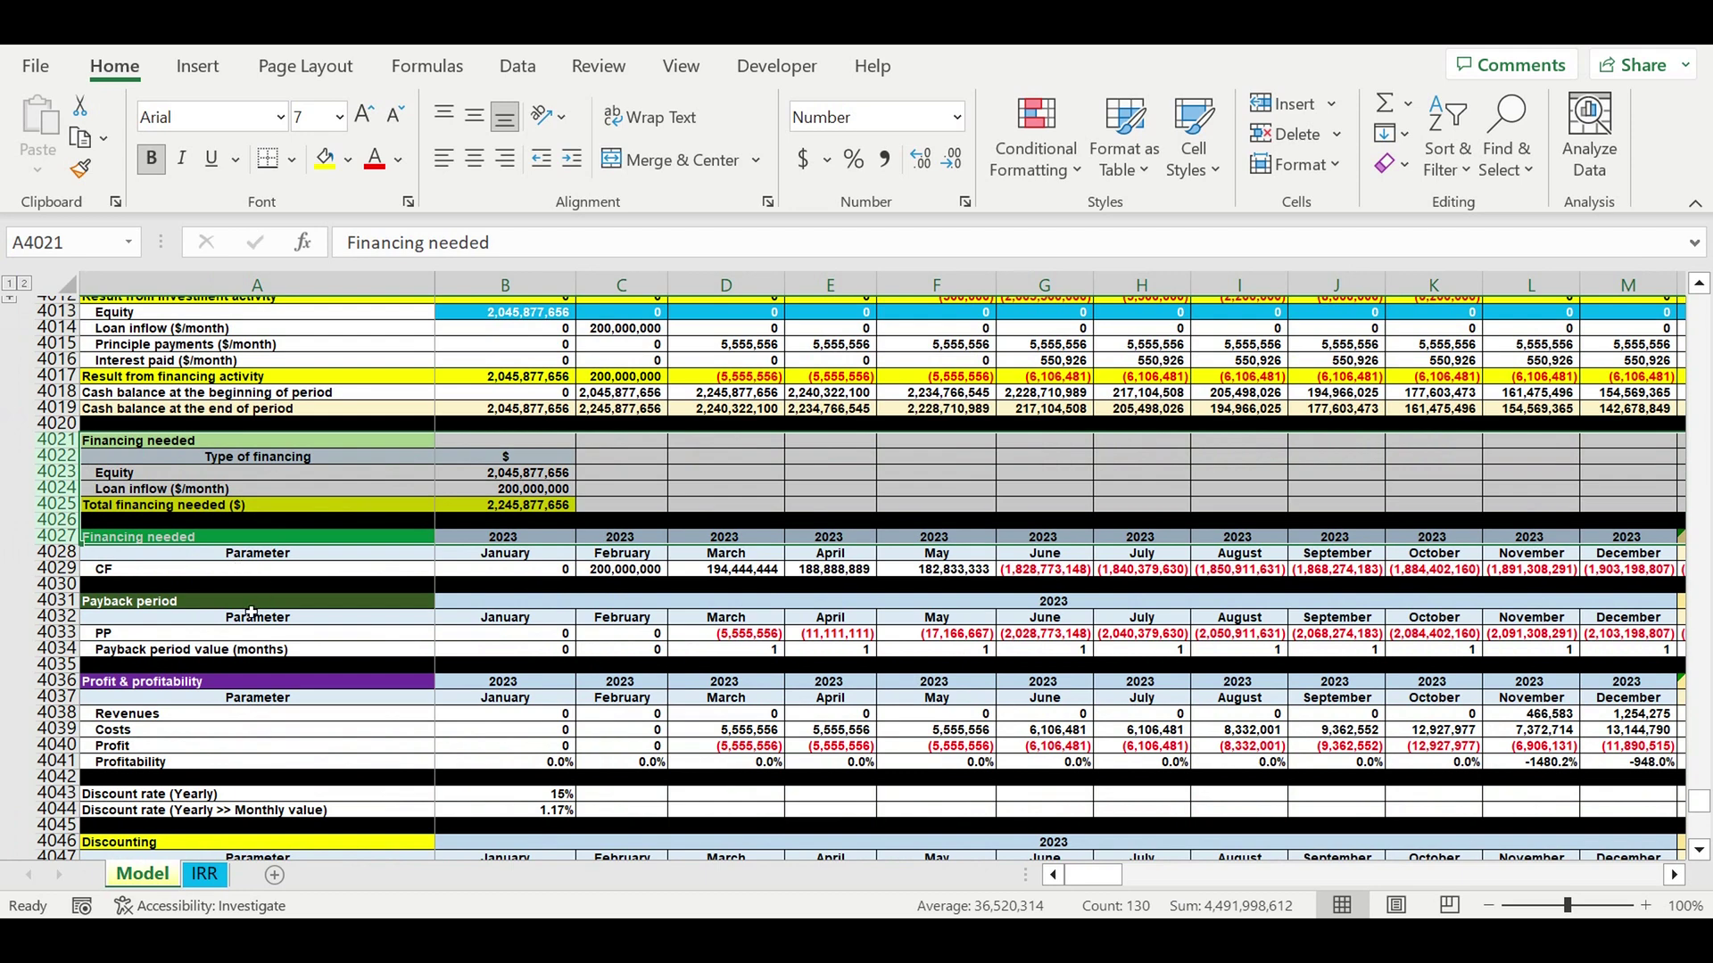
pyautogui.scroll(-3, 250, 612)
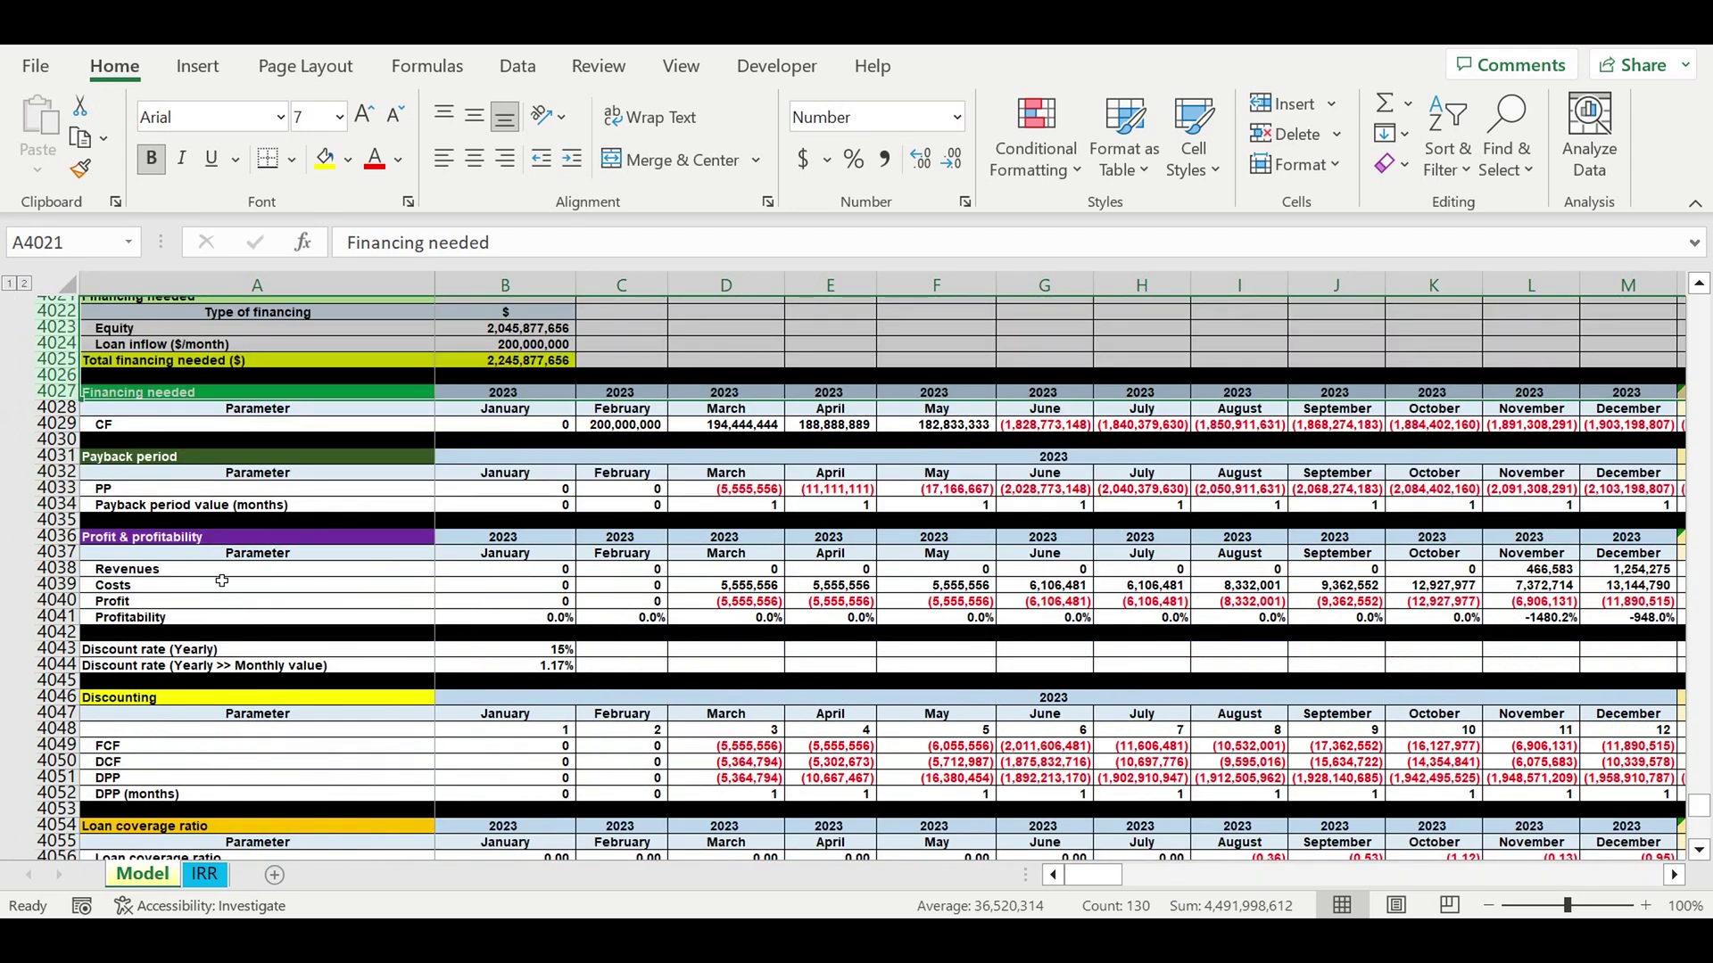
# - Review the Profit & profitability table, the discount rate rows and the Discounting section
pyautogui.click(159, 538)
pyautogui.scroll(-5, 257, 607)
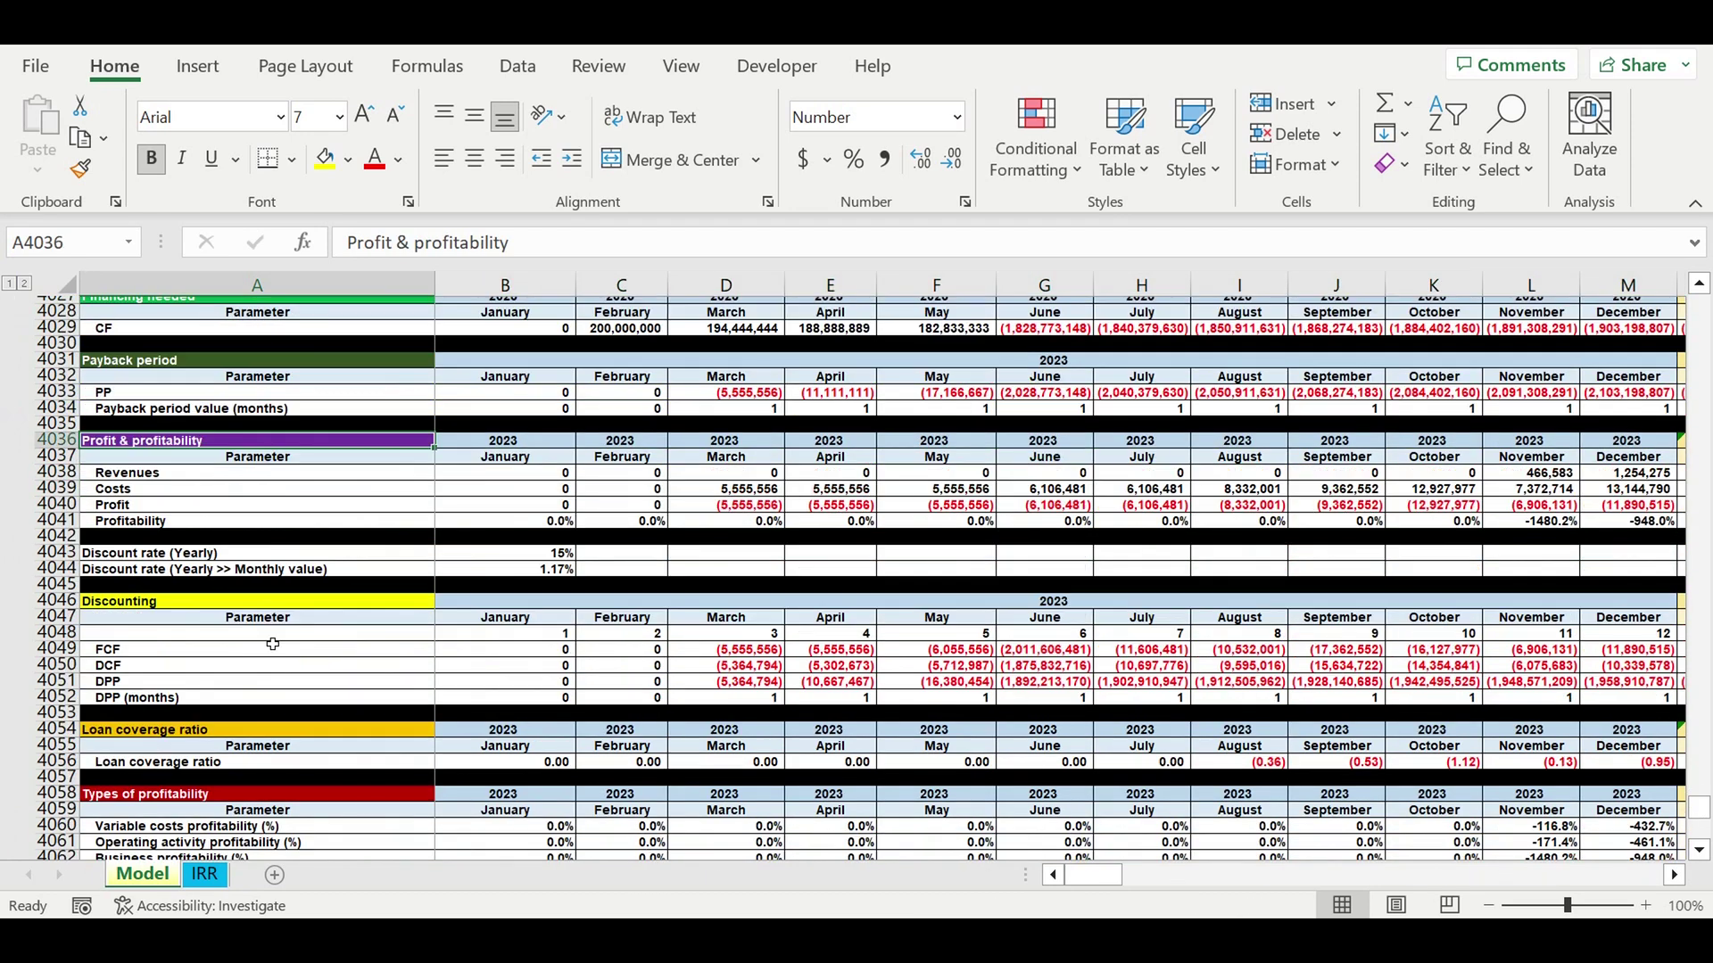
pyautogui.scroll(-3, 239, 530)
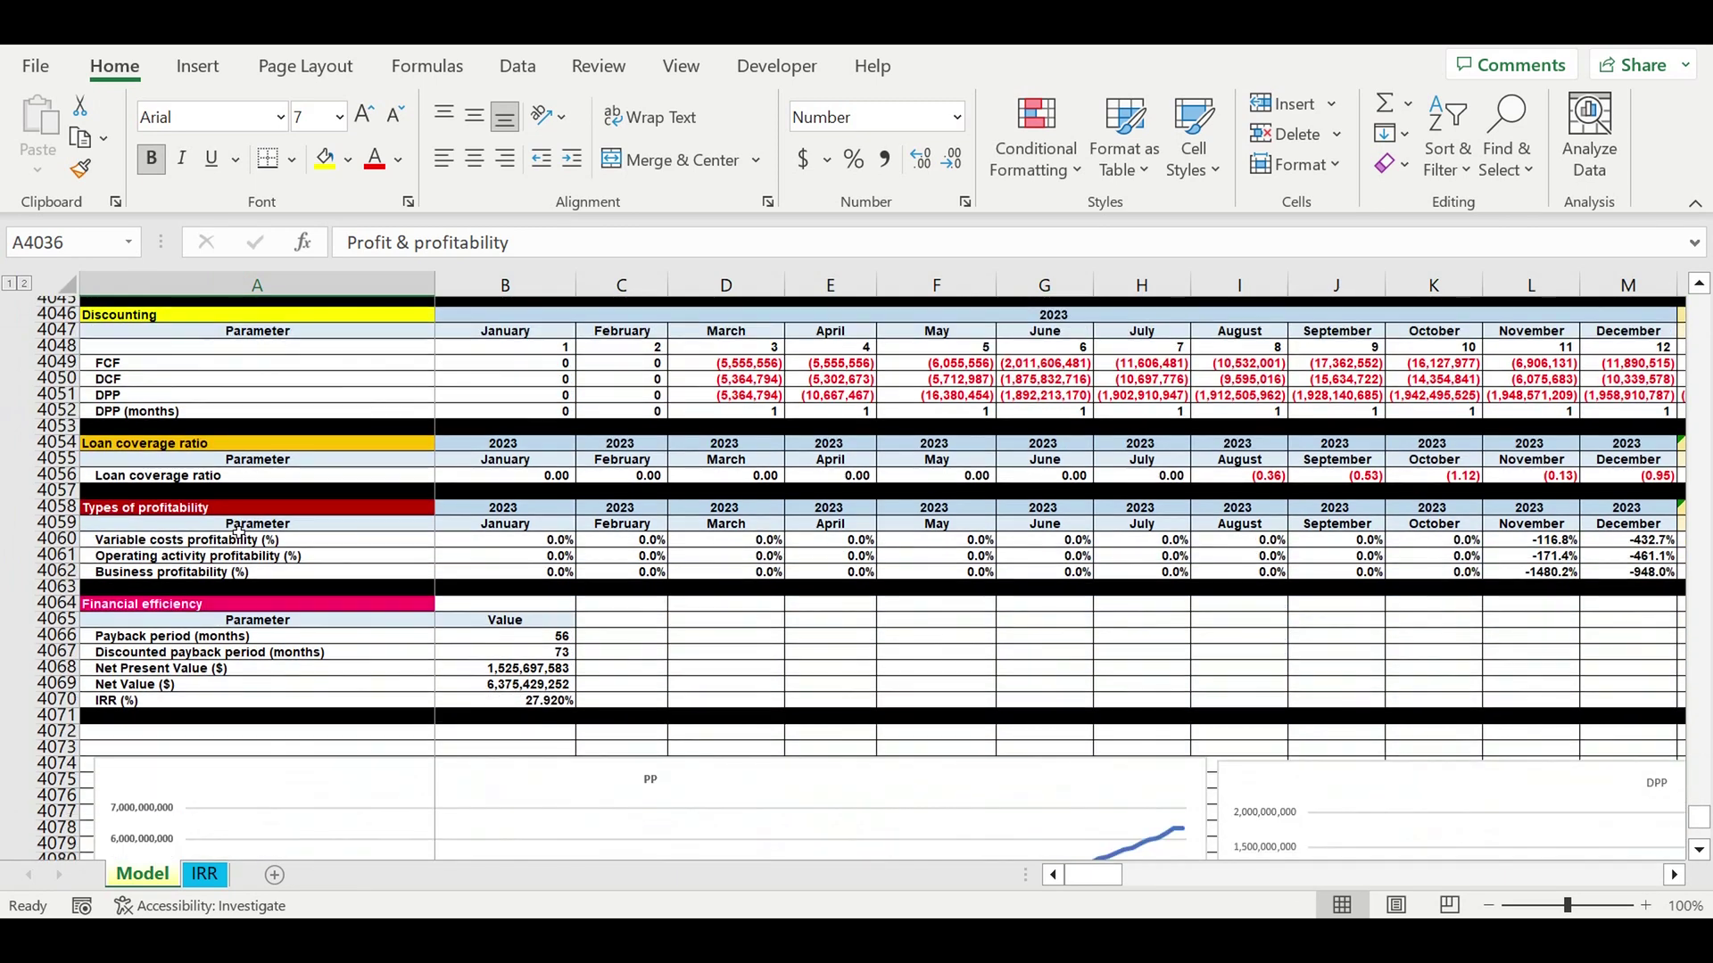
# - Examine the Types of profitability and Loan coverage ratio rows, undoing any accidental change, and view the PP and DPP charts
pyautogui.moveTo(56, 505); pyautogui.dragTo(56, 570)
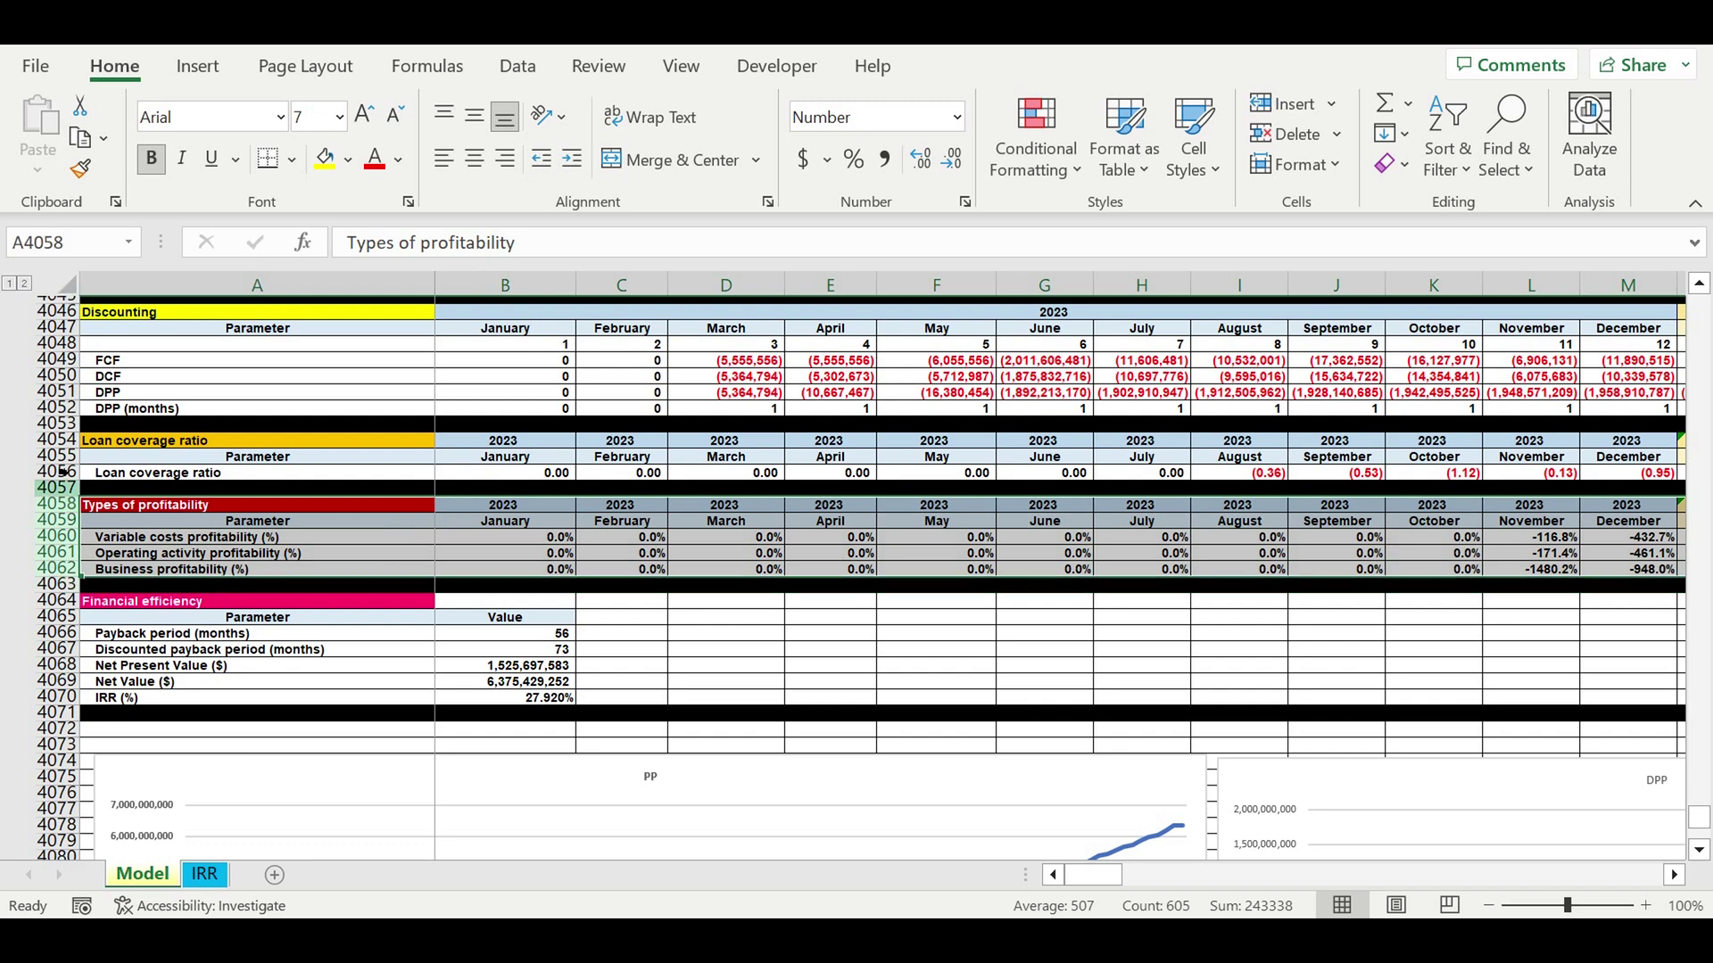
pyautogui.moveTo(71, 432); pyautogui.dragTo(78, 463)
pyautogui.hotkey('ctrl', 'z')
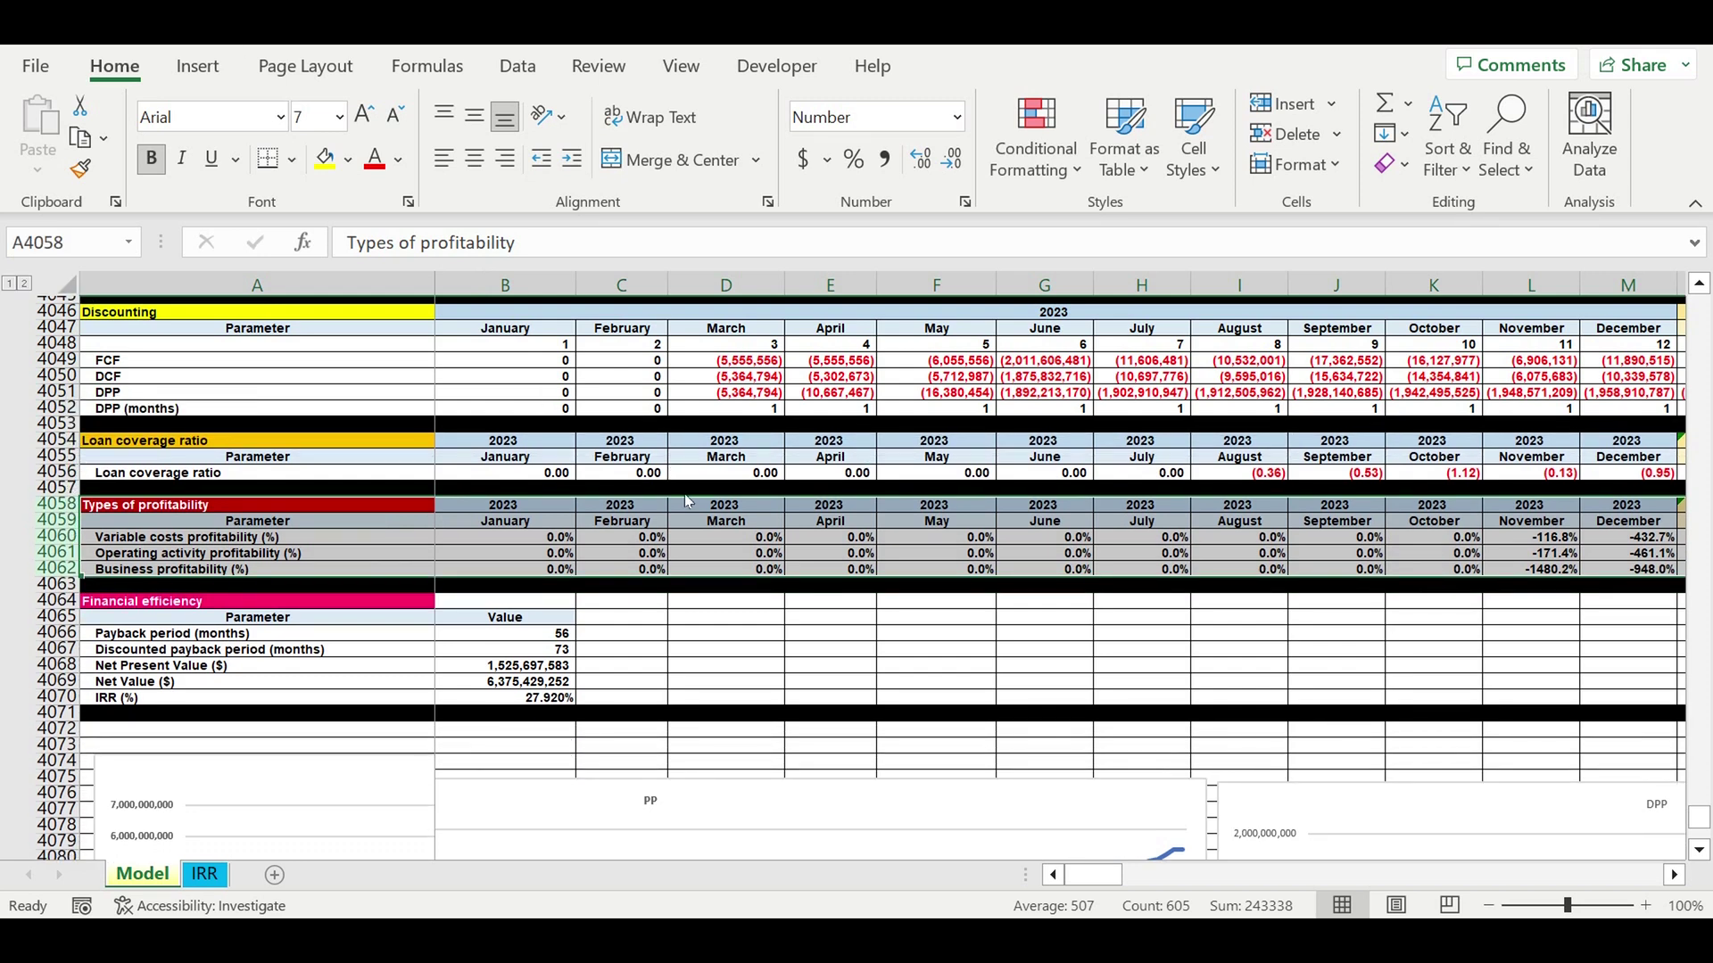
pyautogui.click(696, 513)
pyautogui.scroll(-10, 696, 522)
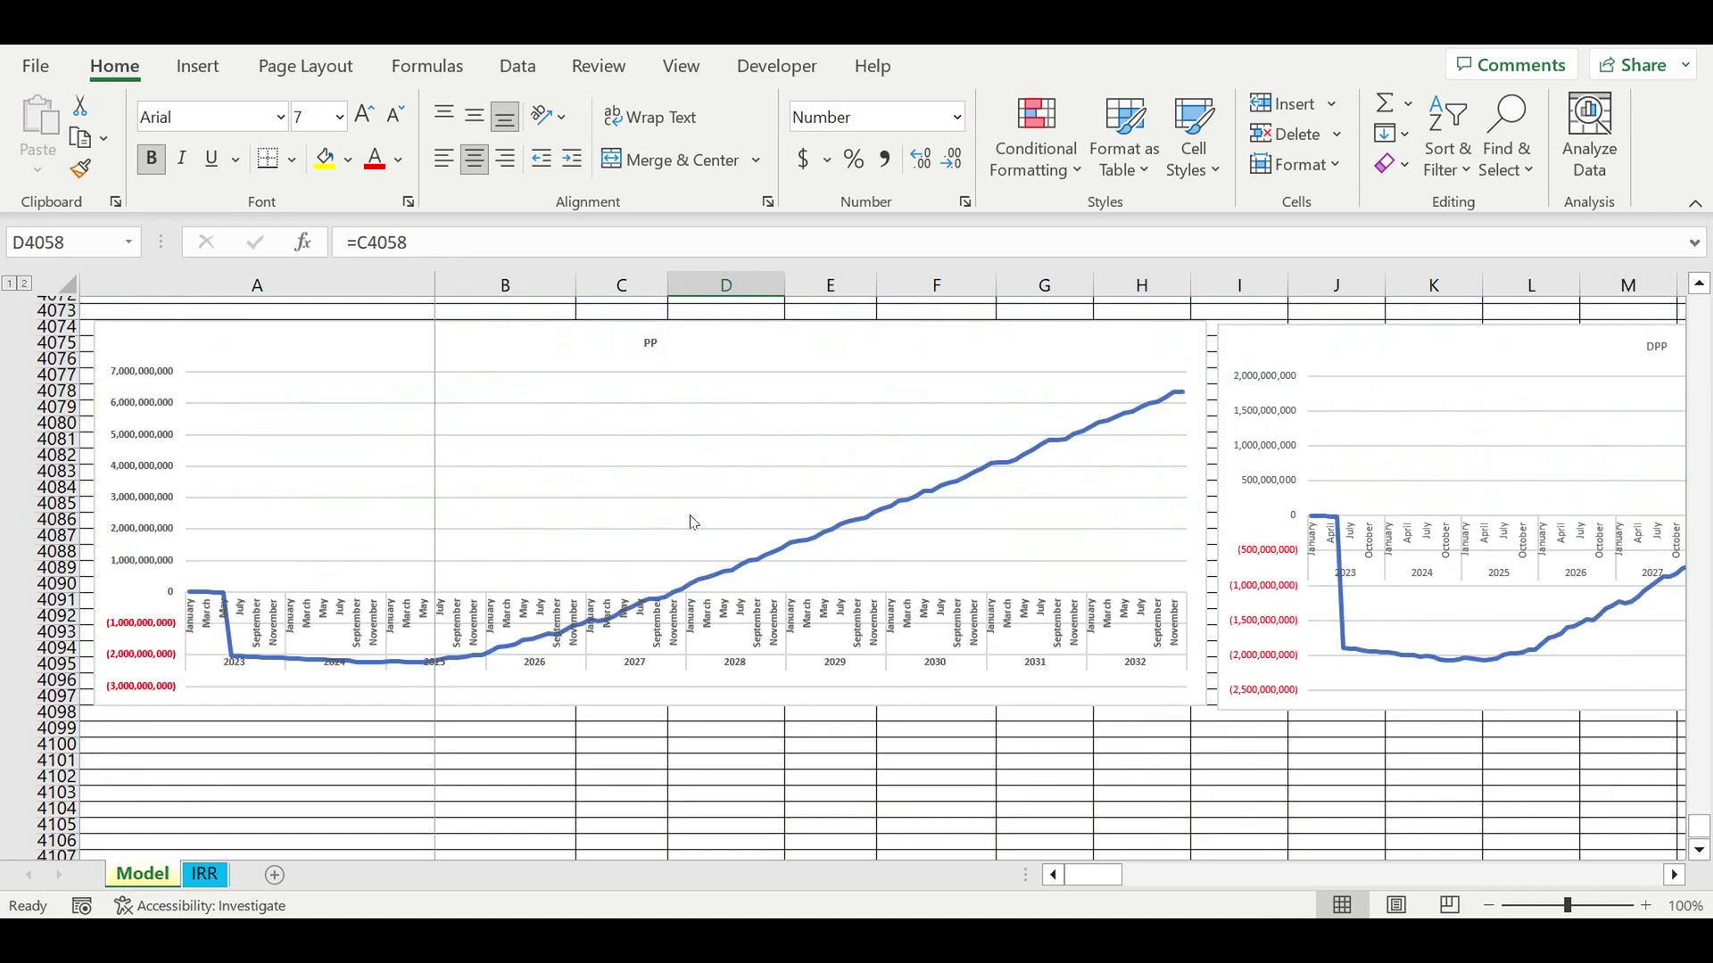
# - Inspect the IRR sheet's discount rate, NPV and IRR calculation in columns A to E
pyautogui.click(205, 874)
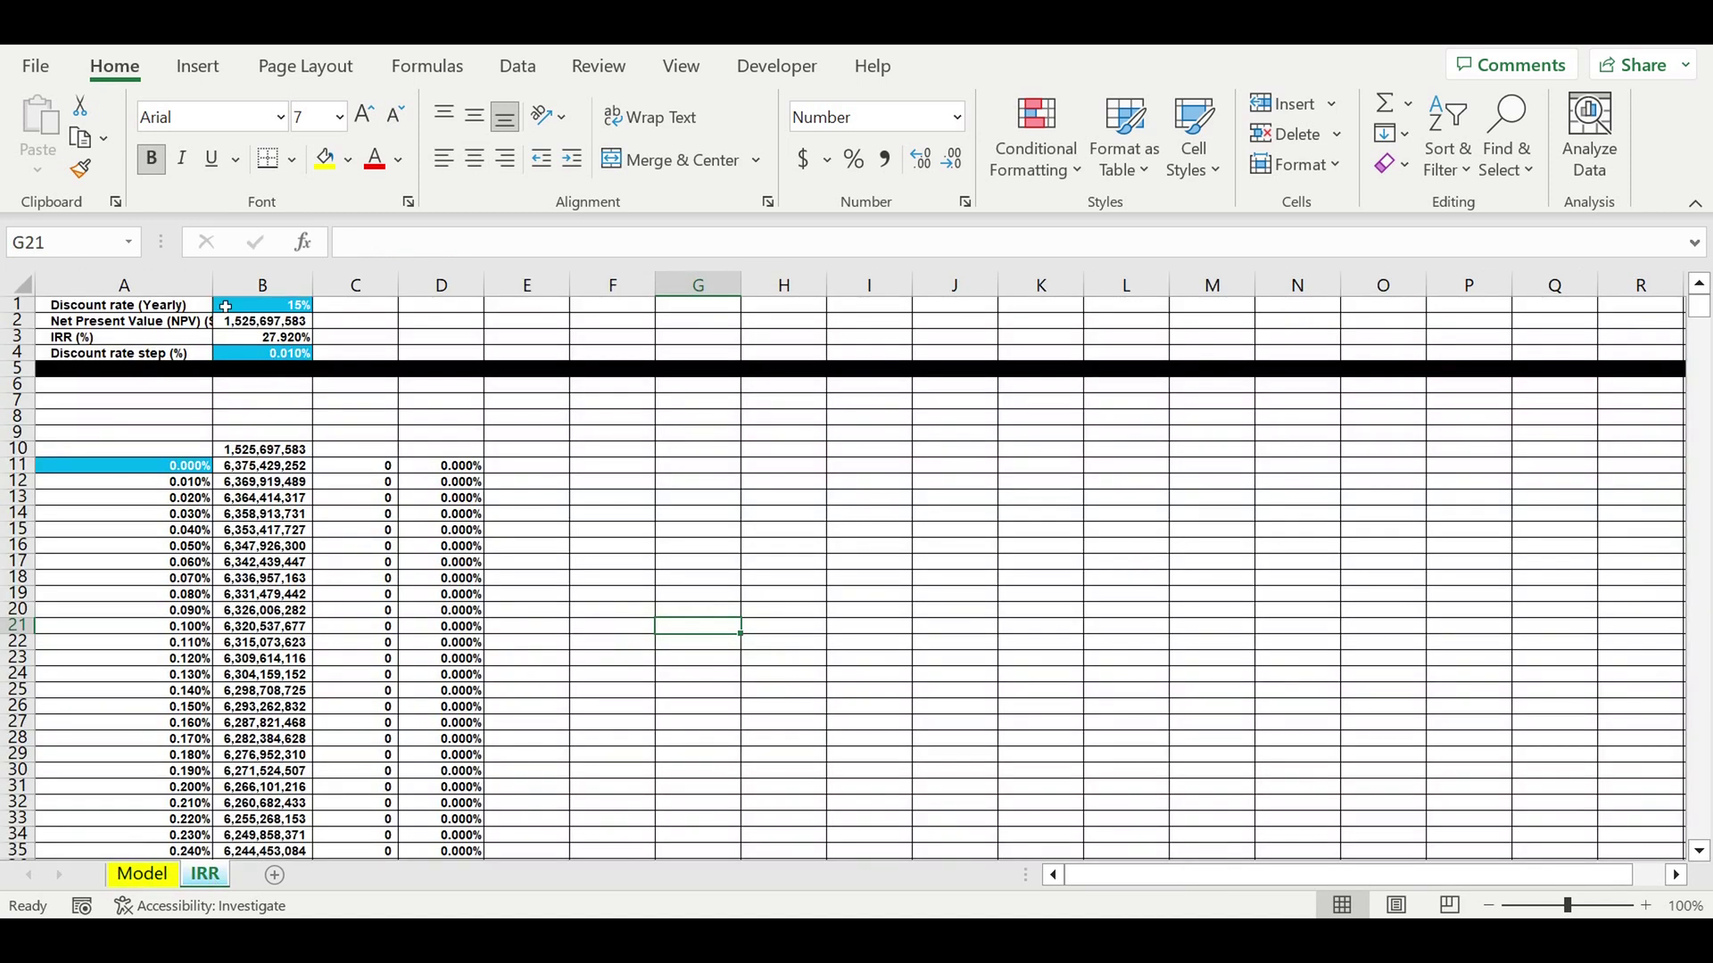
pyautogui.moveTo(125, 284); pyautogui.dragTo(500, 322)
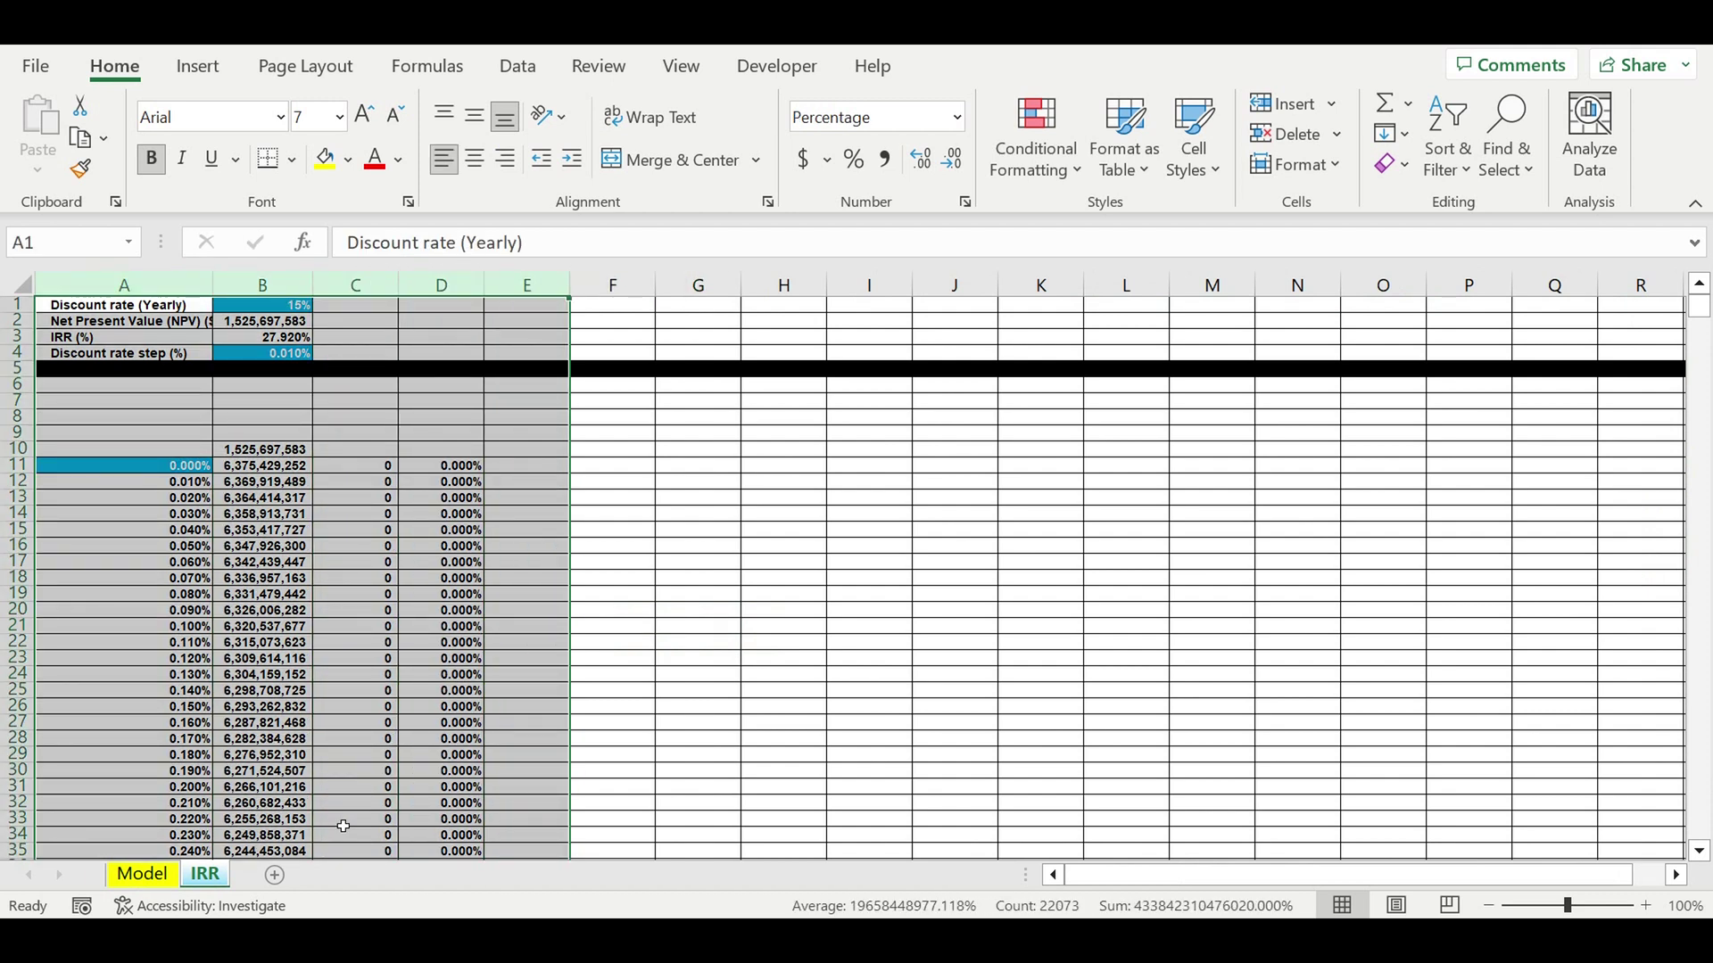
# - Return to the Model sheet, look back through its result tables and inspect the IRR (%) cell under Financial efficiency
pyautogui.click(143, 874)
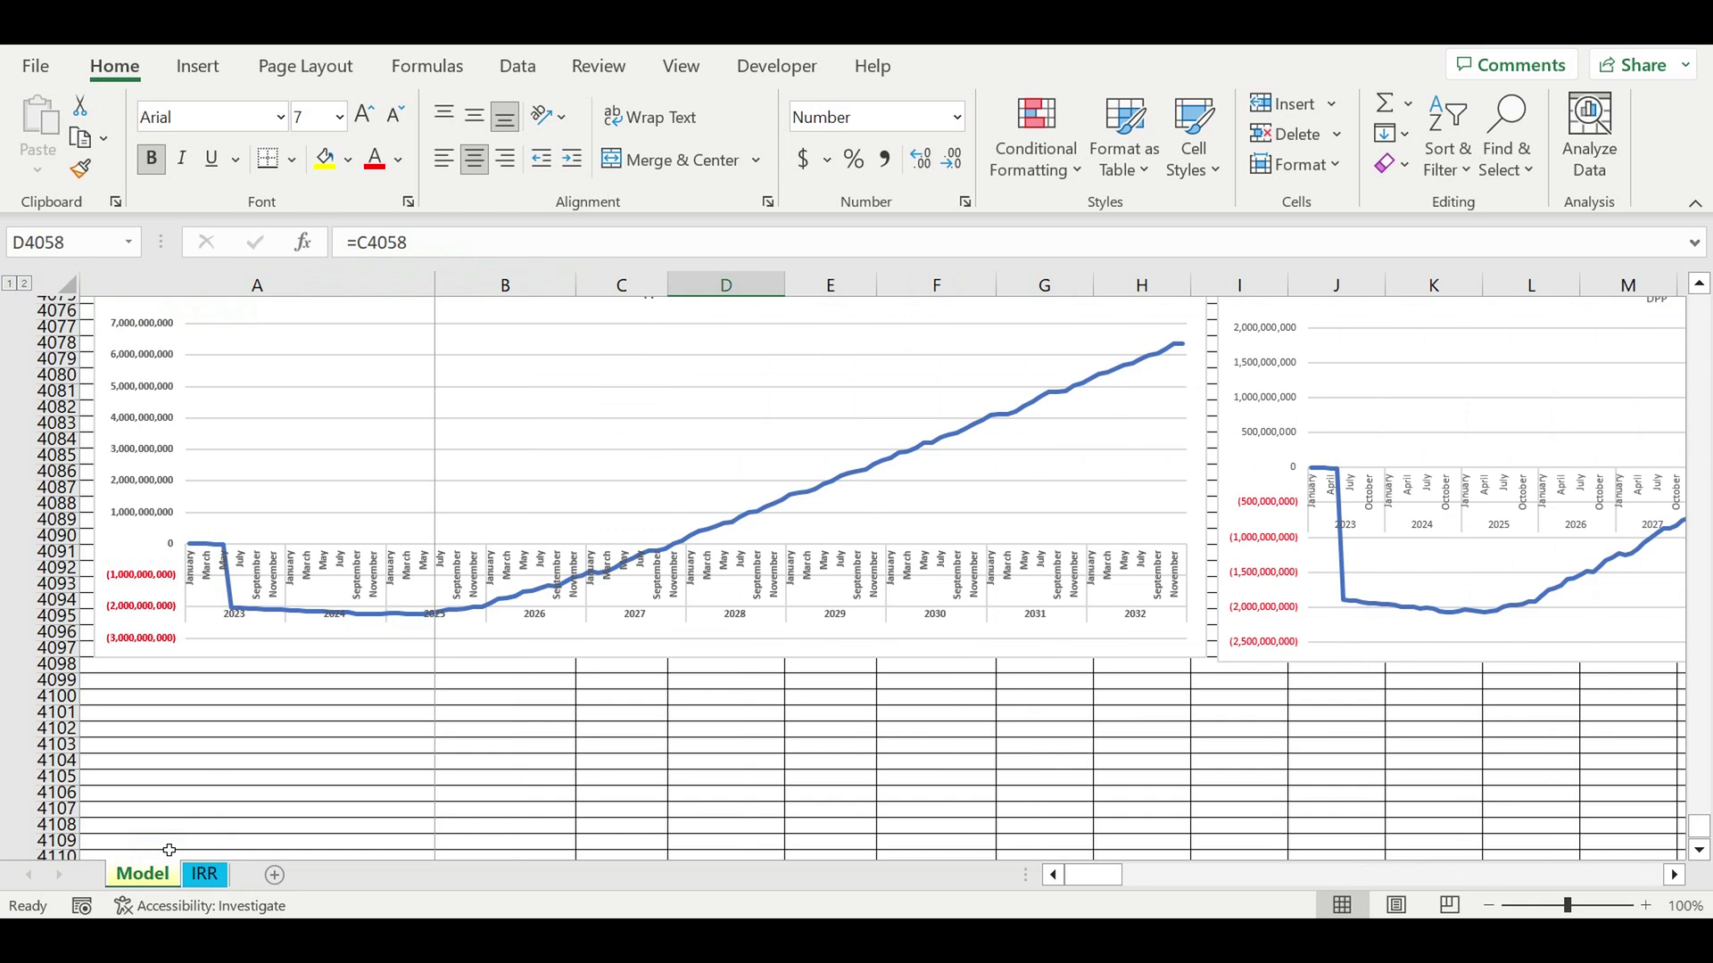
pyautogui.scroll(5, 455, 603)
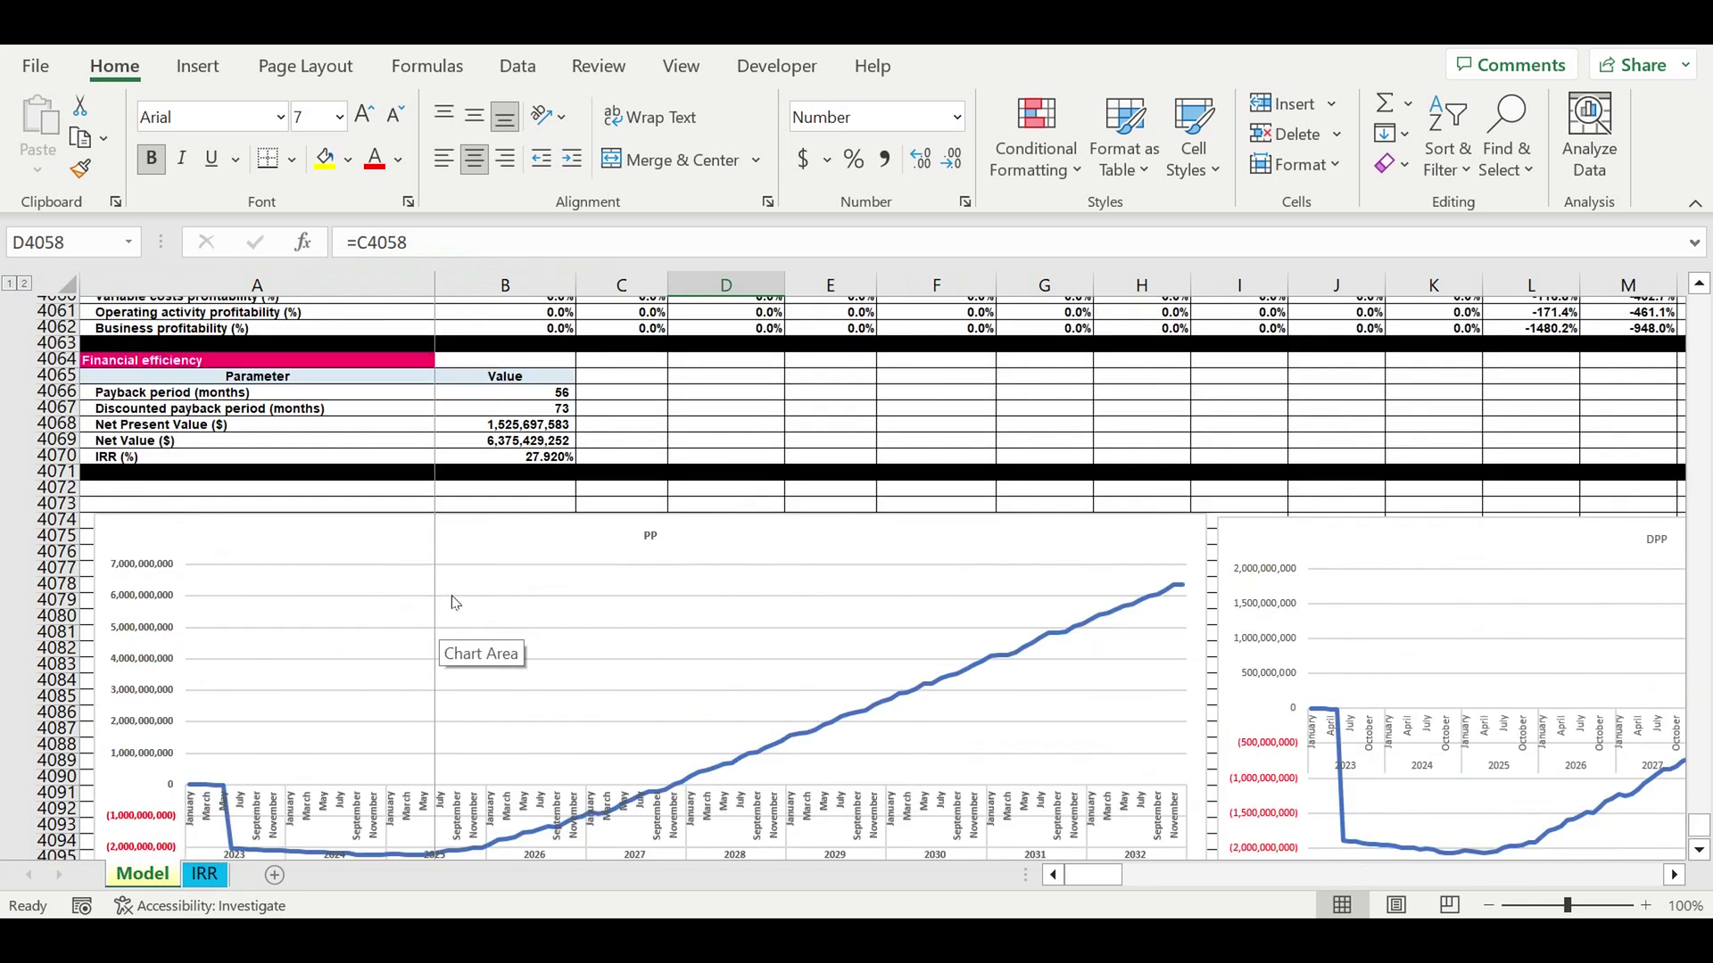
pyautogui.scroll(8, 455, 603)
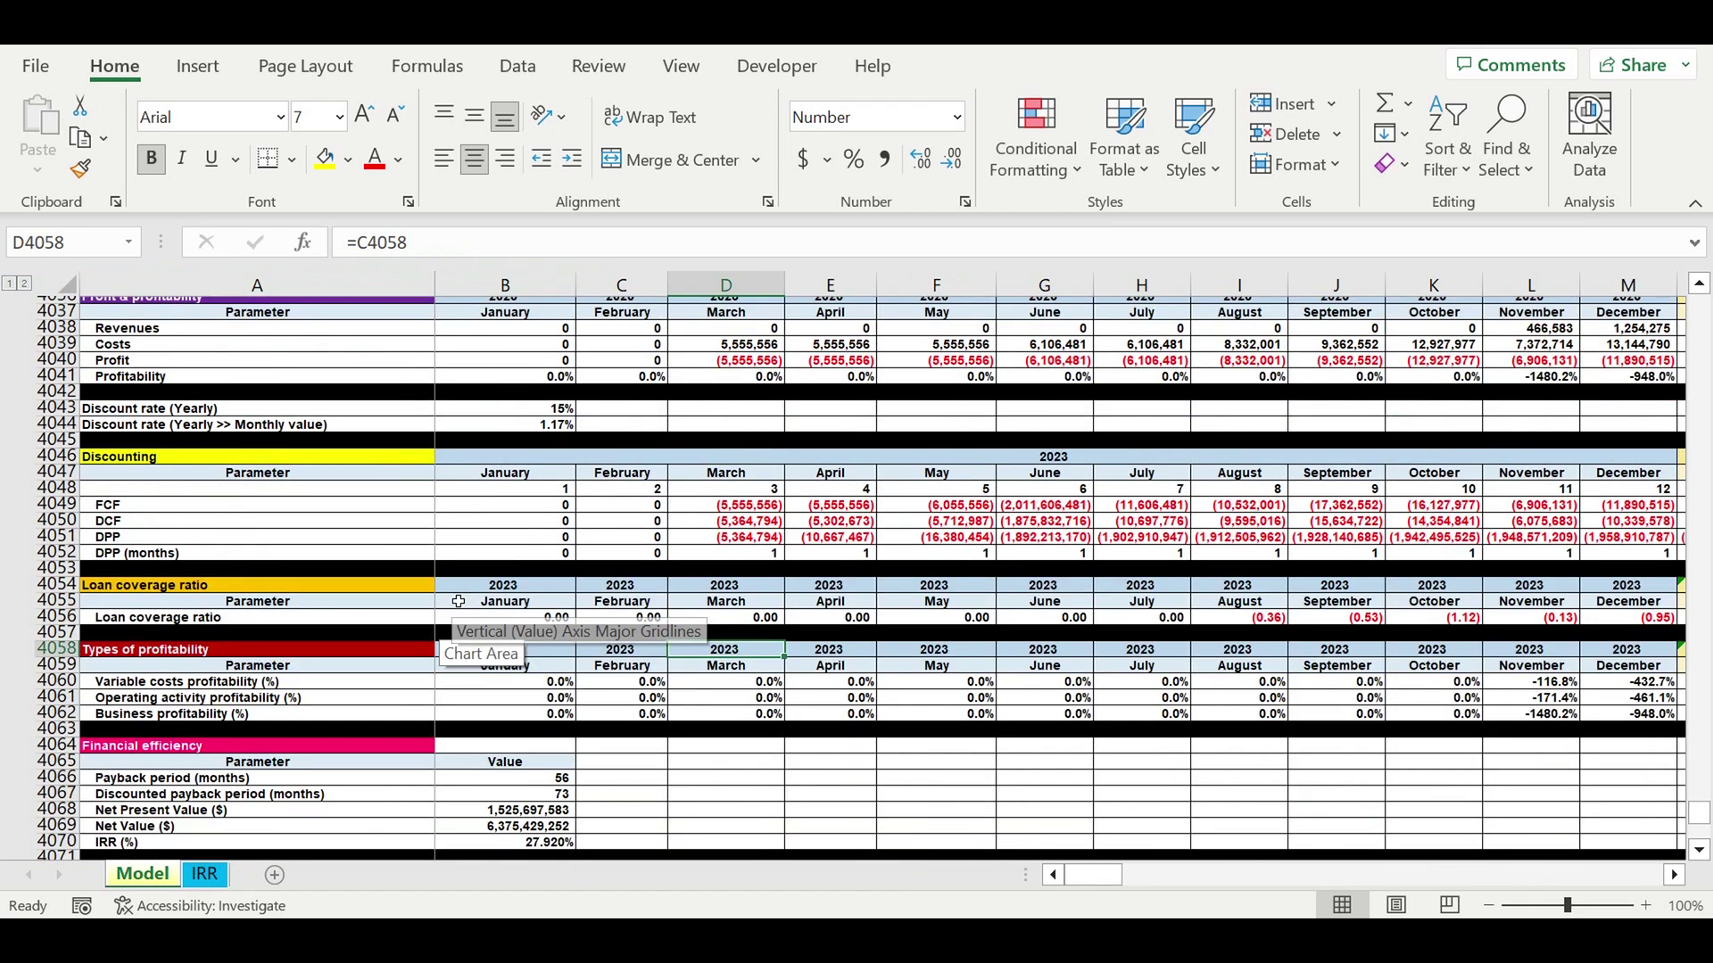
pyautogui.scroll(3, 469, 613)
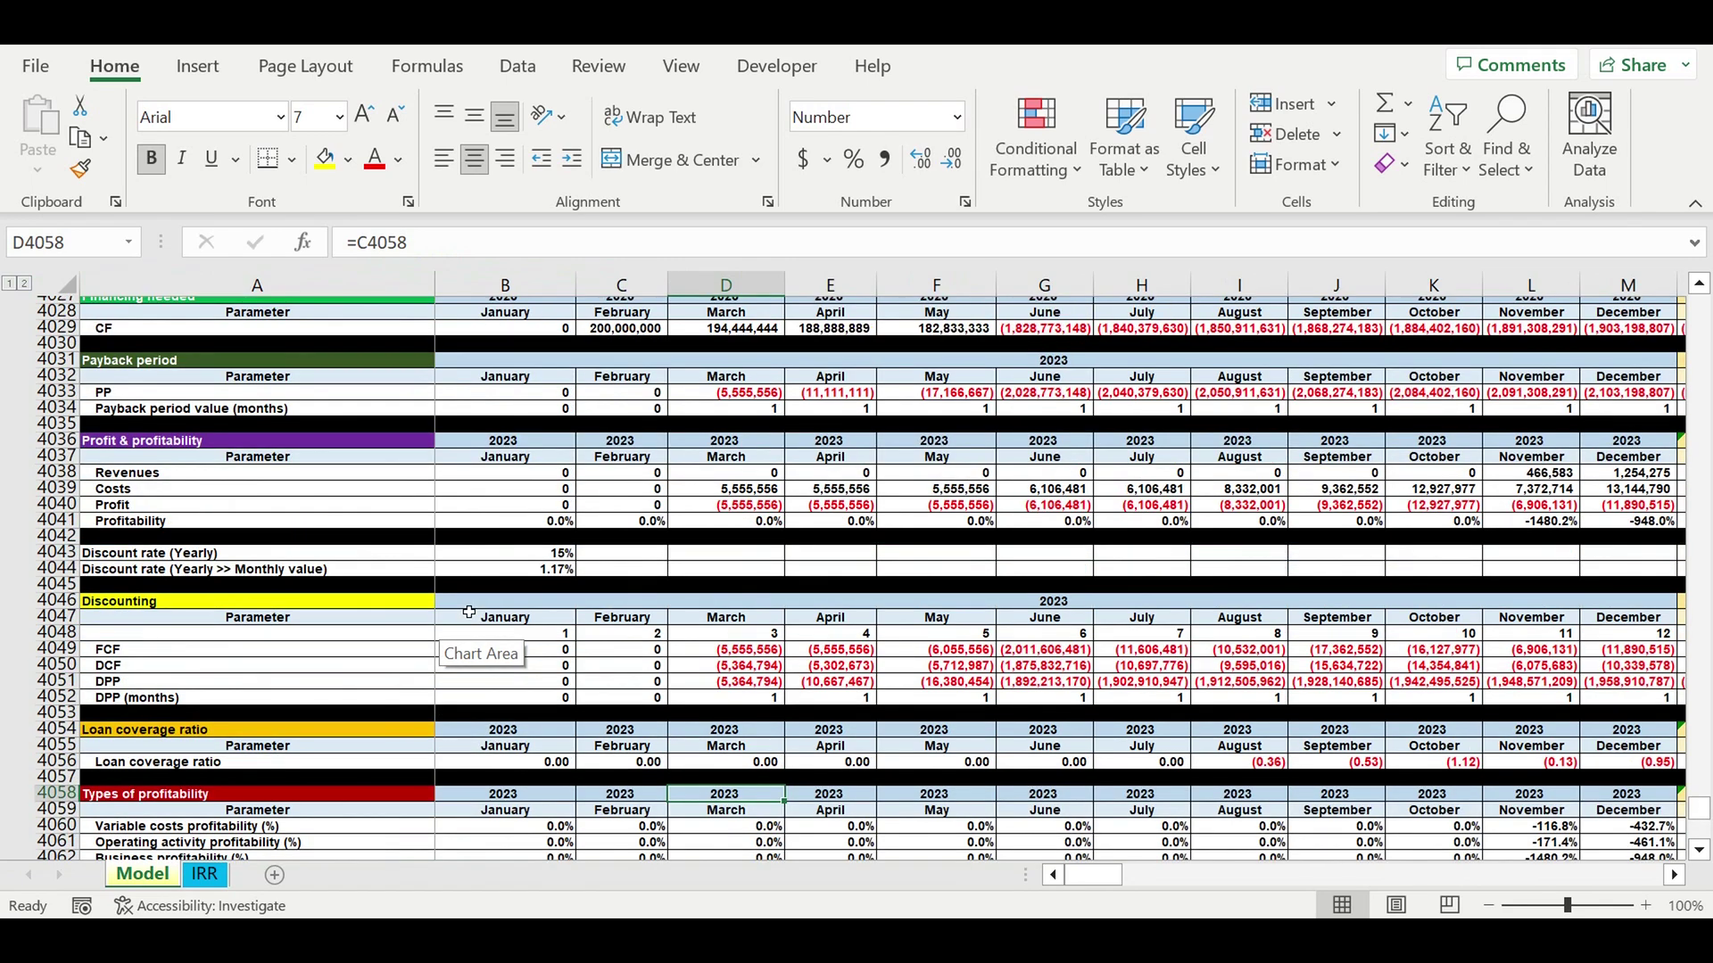
pyautogui.scroll(6, 468, 613)
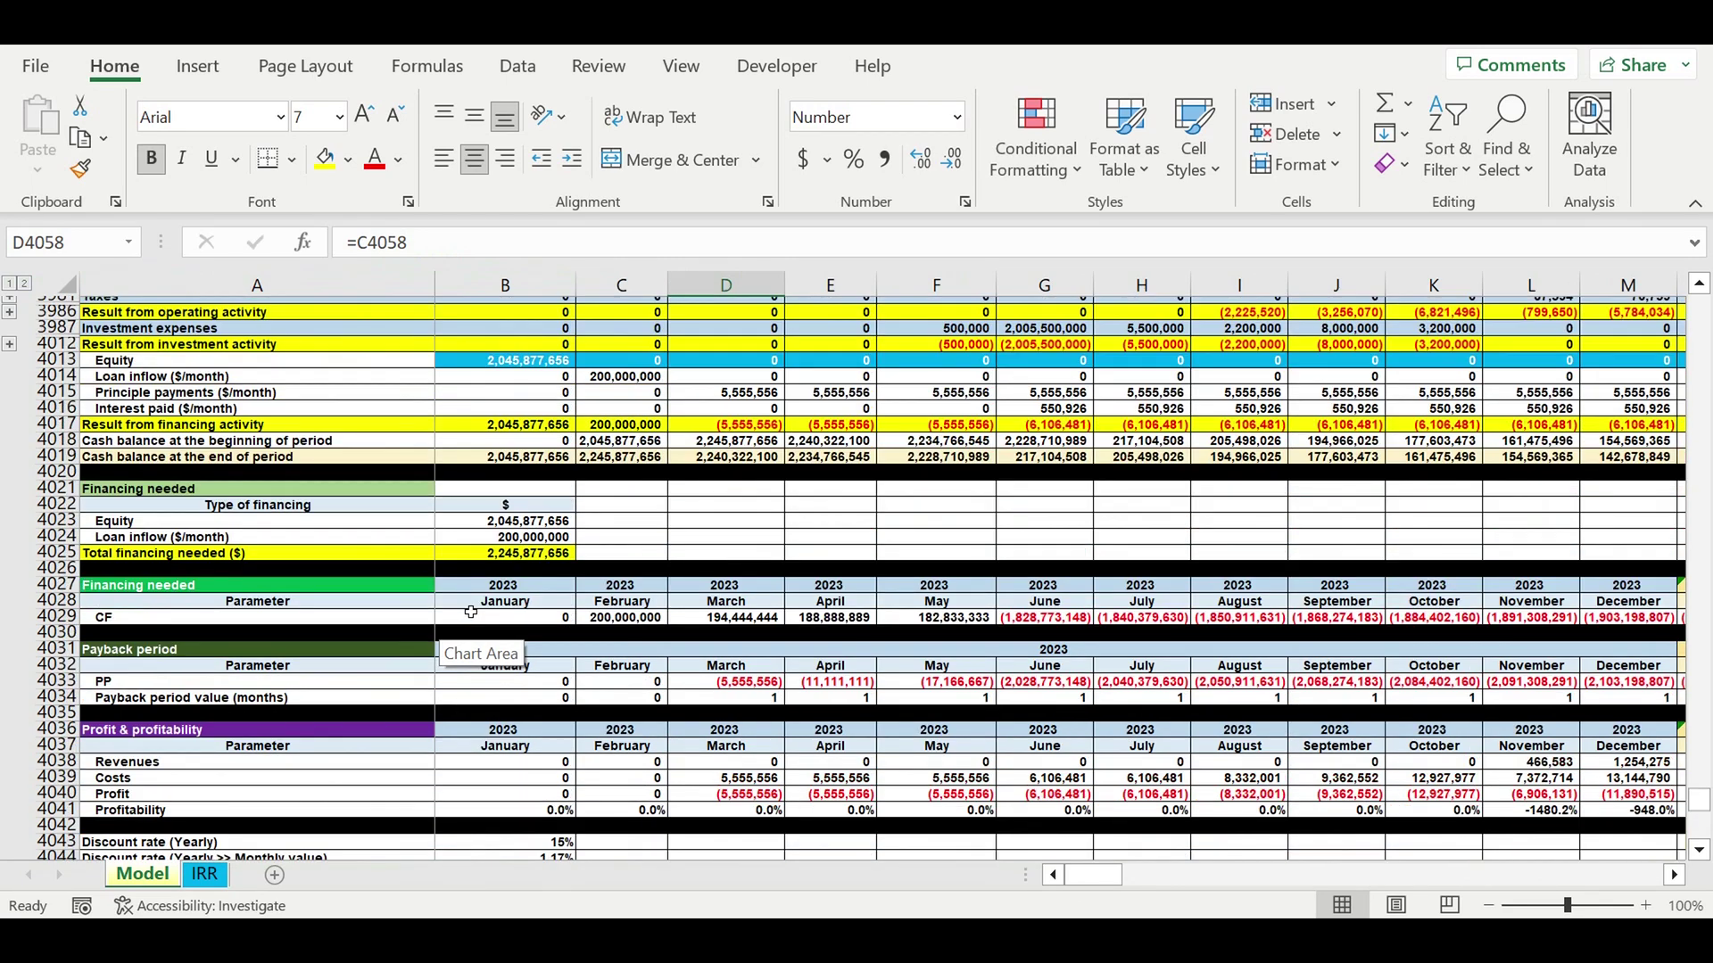
pyautogui.scroll(-16, 471, 613)
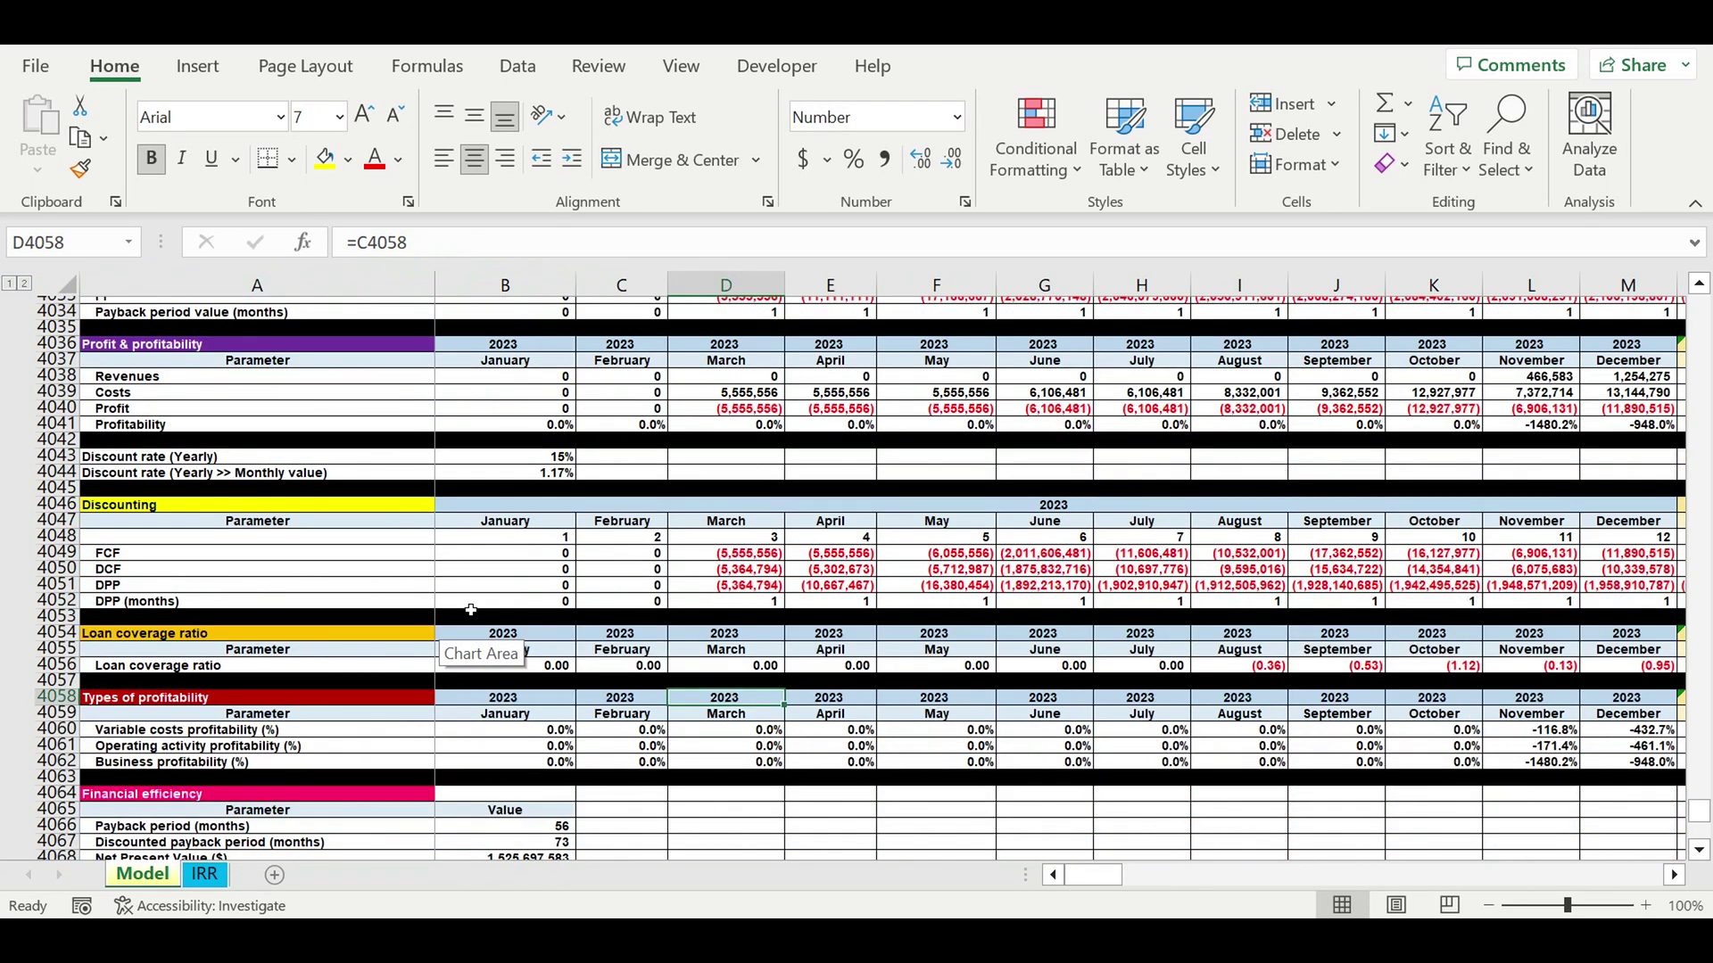
pyautogui.scroll(-4, 471, 610)
pyautogui.click(558, 700)
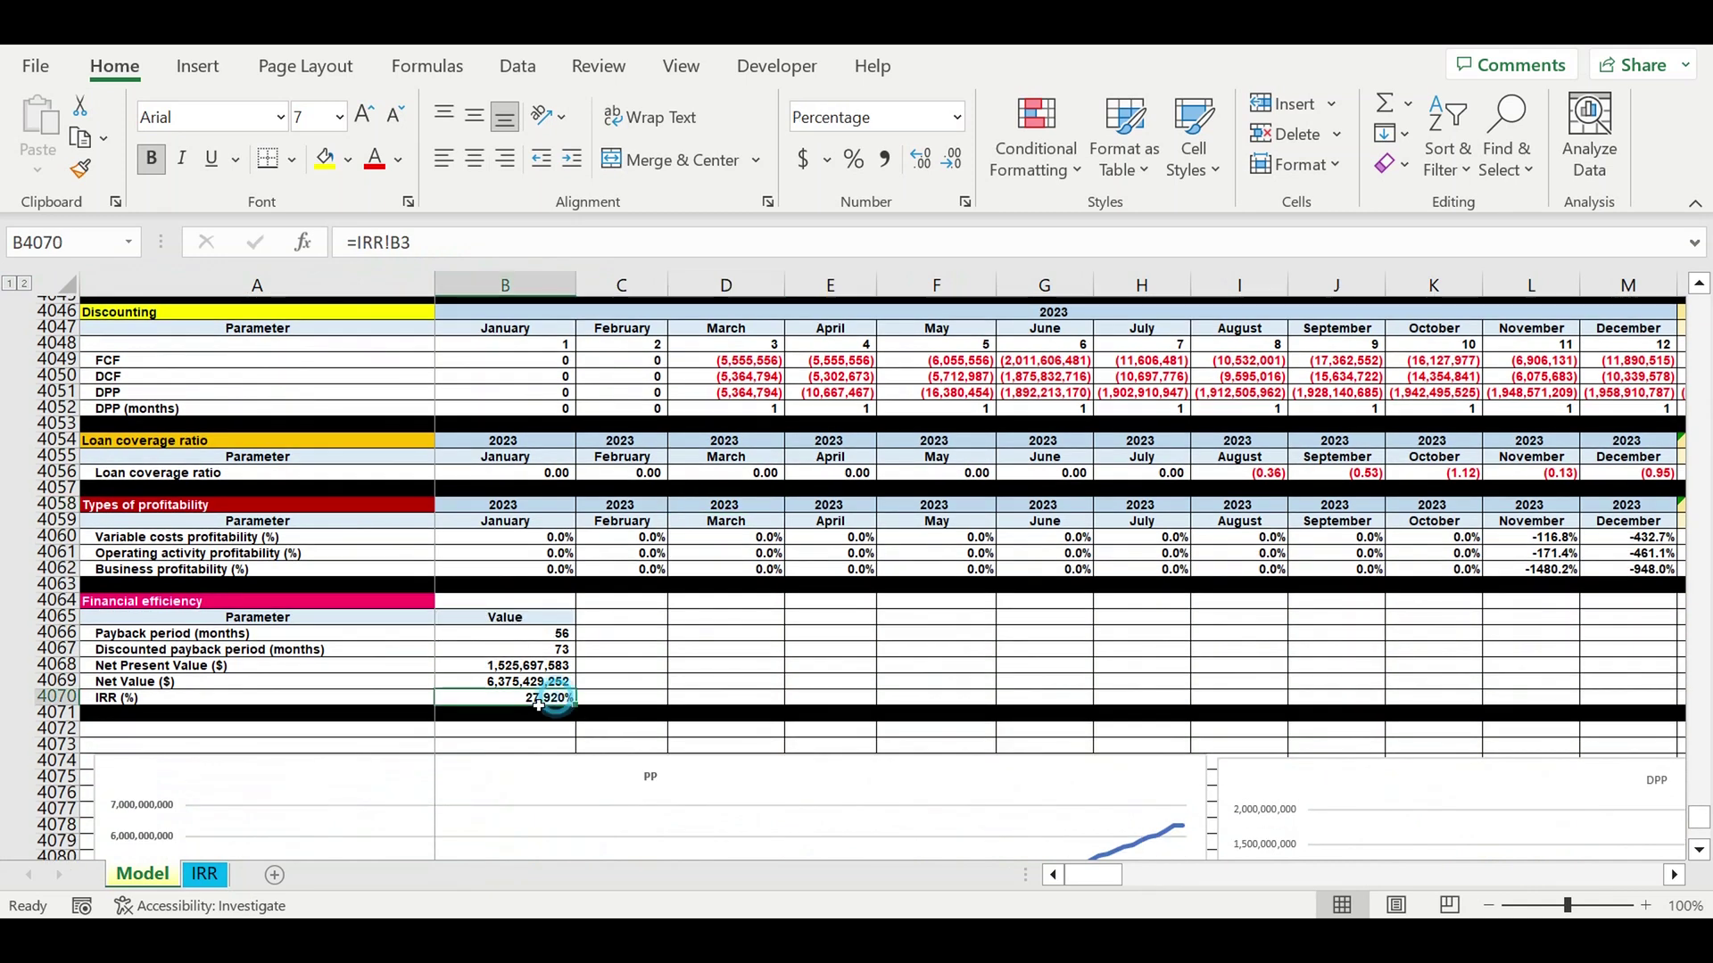
# - Insert a new row below IRR (%) in the Financial efficiency table and label it "Financing needed ($)"
pyautogui.click(71, 714)
pyautogui.rightClick(71, 714)
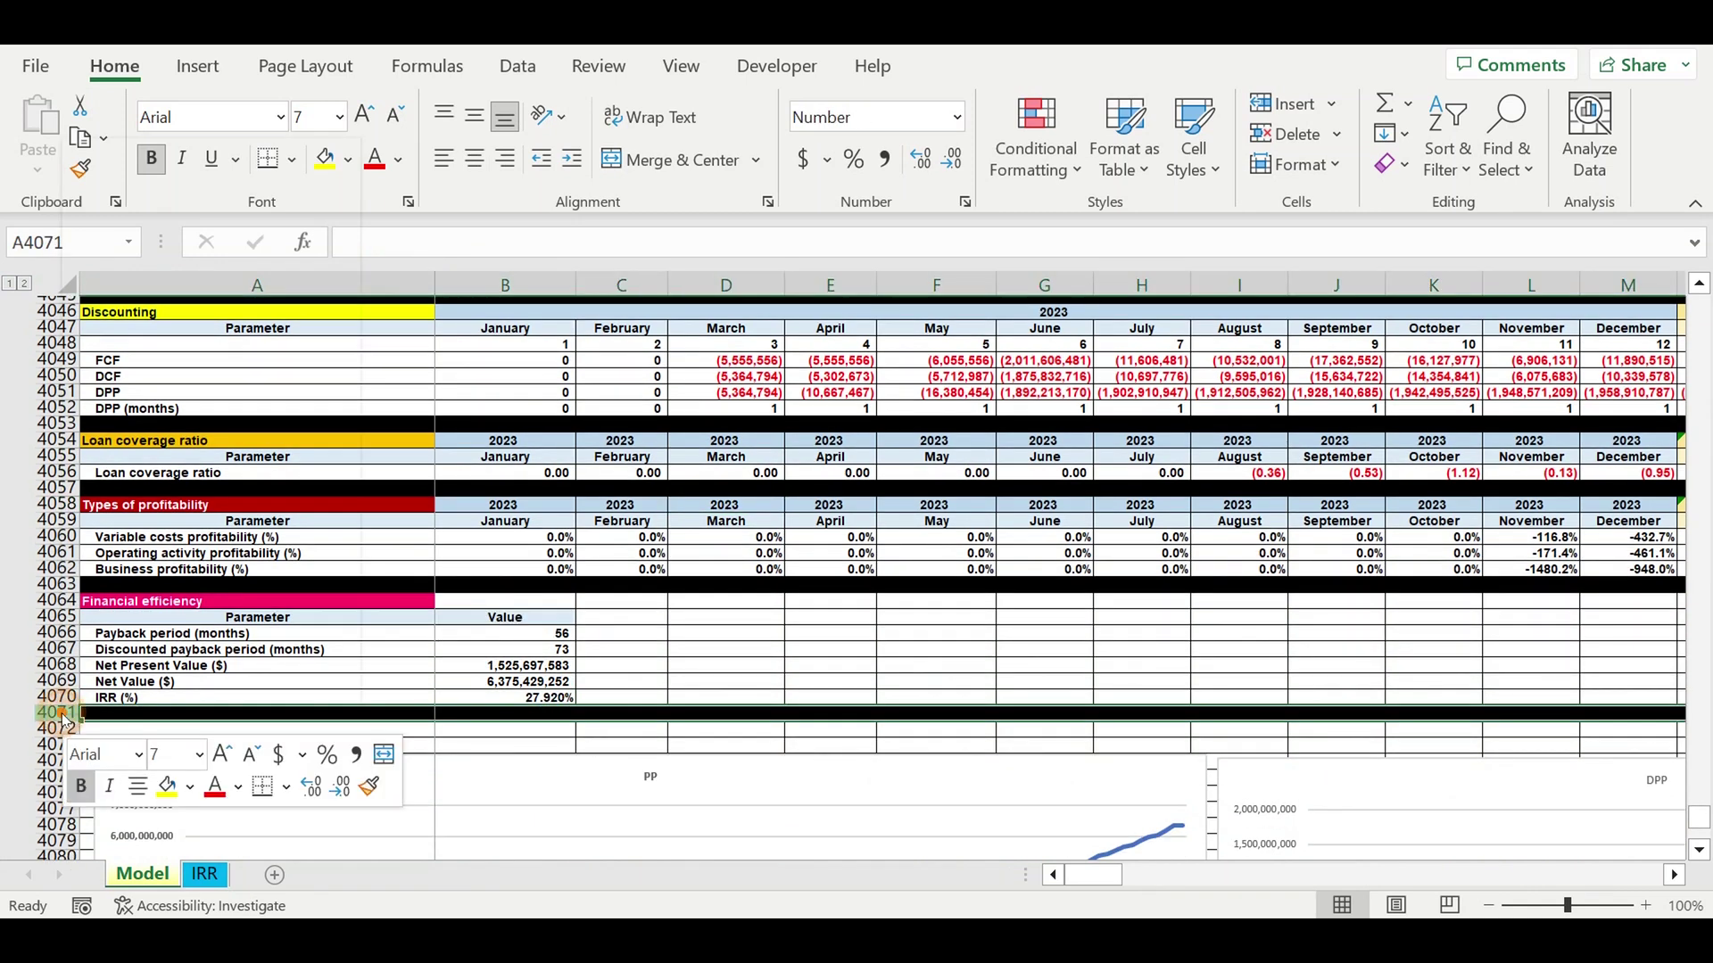
pyautogui.click(134, 413)
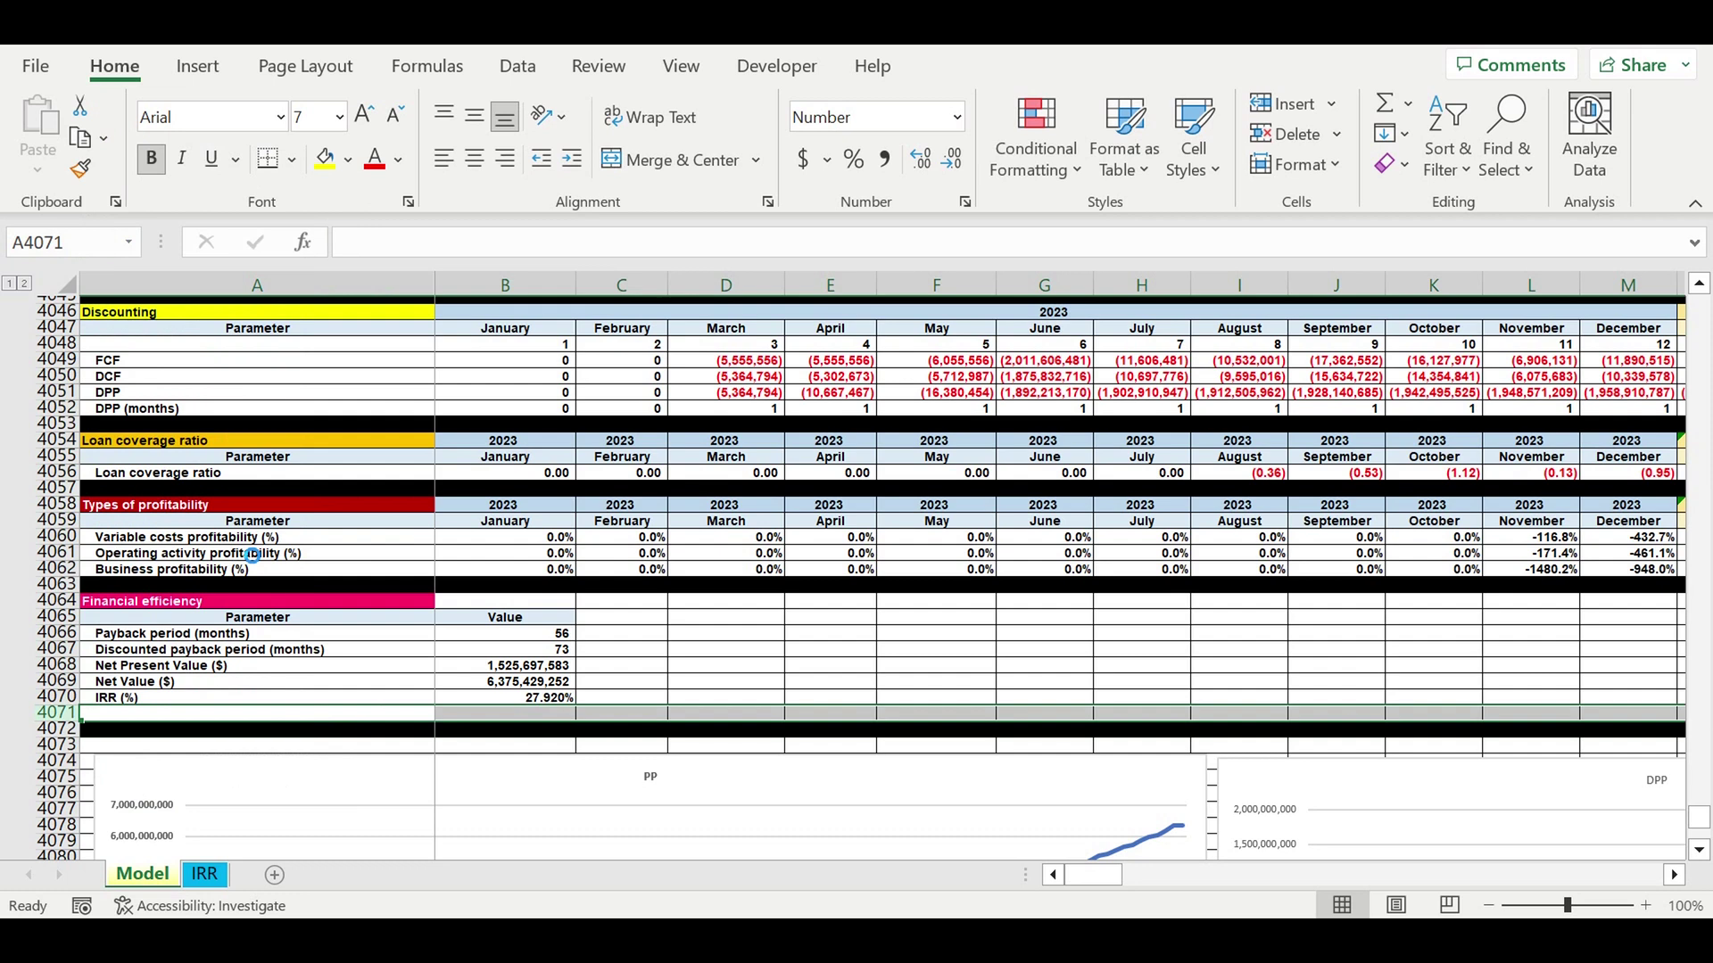
pyautogui.click(114, 717)
pyautogui.write('Fin')
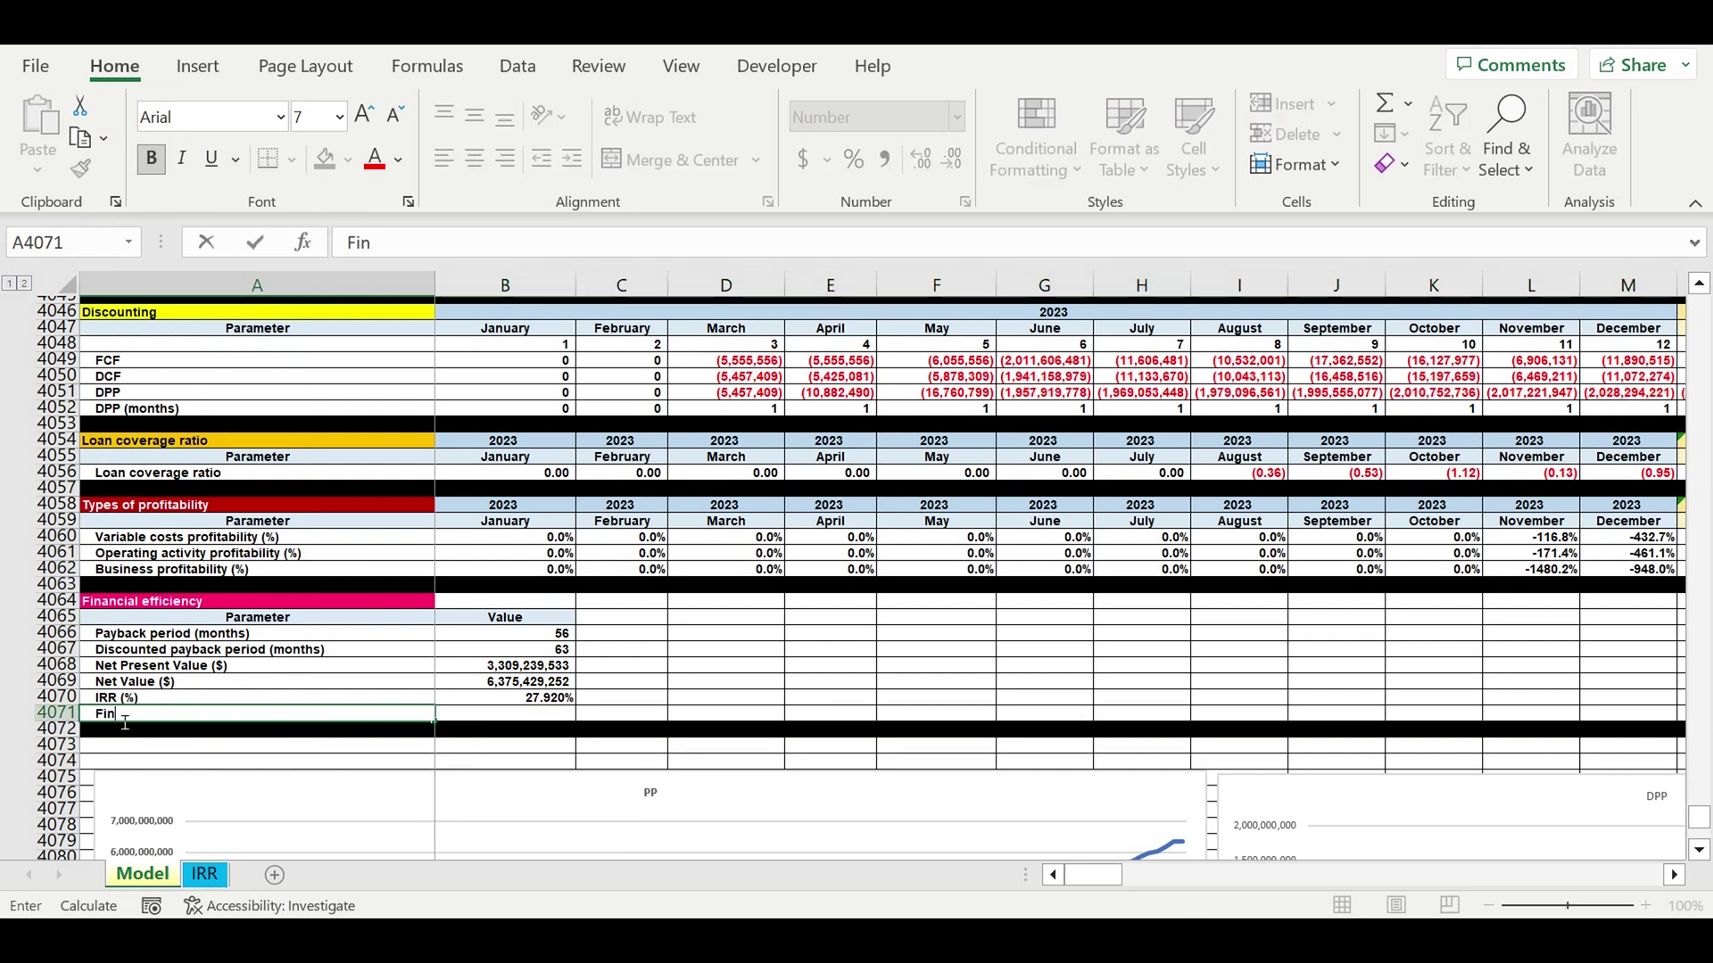
pyautogui.write('ancing needed ($)')
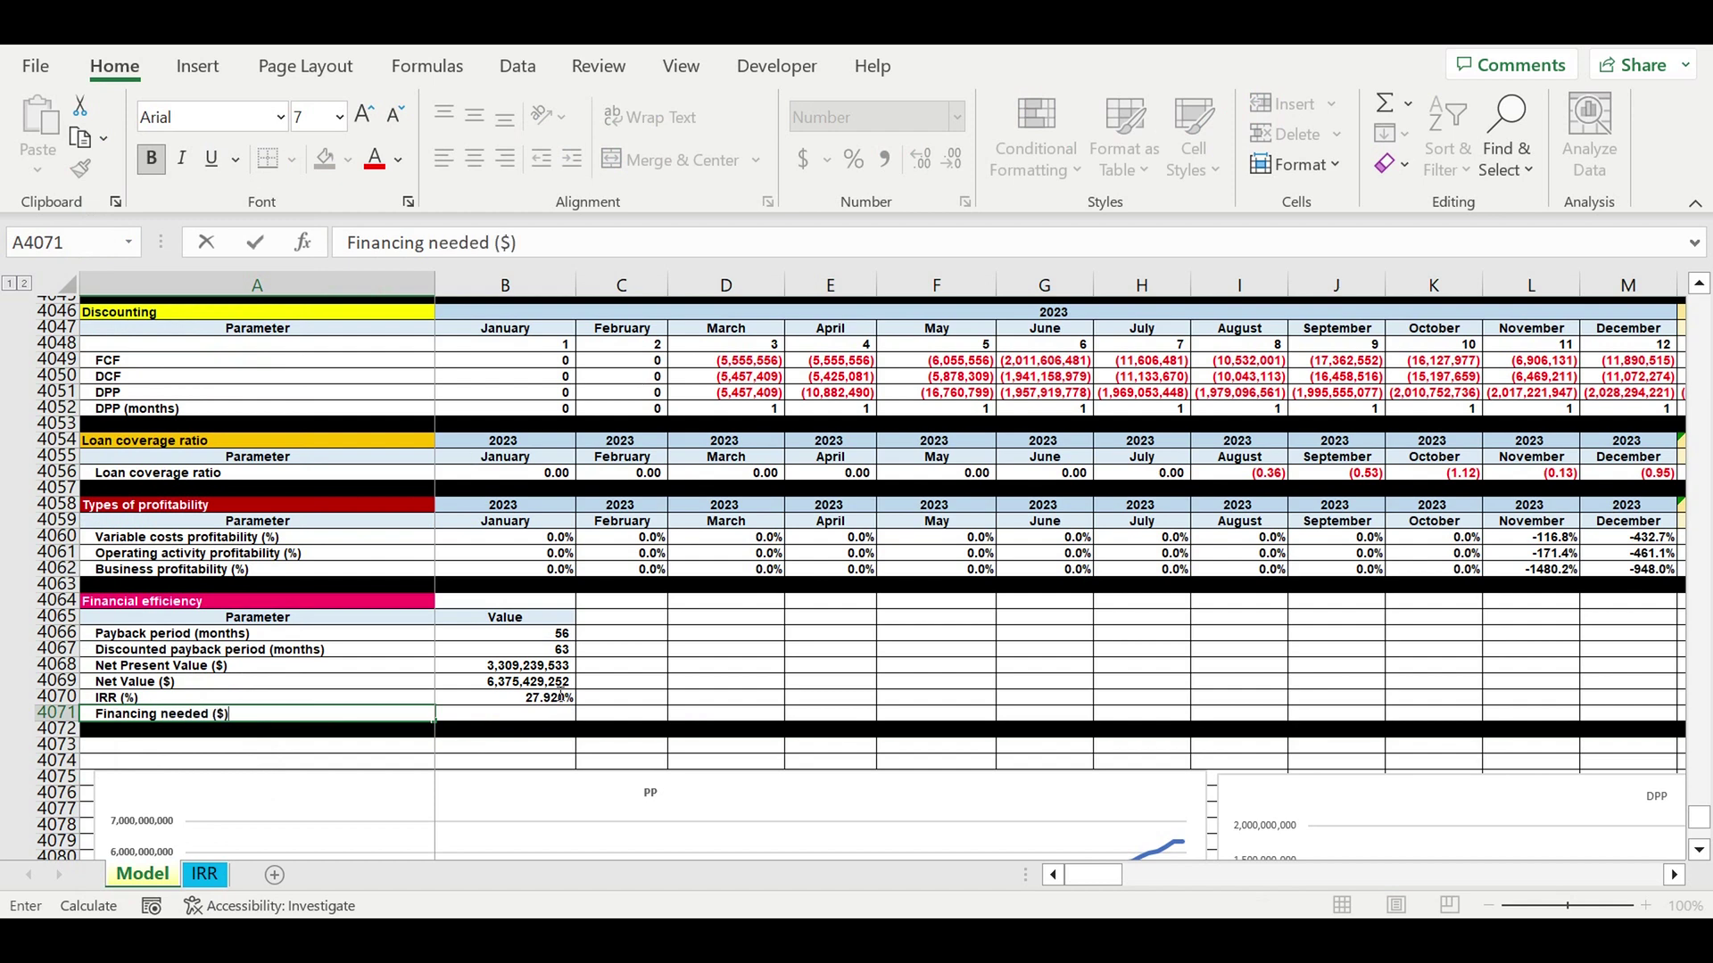
# - Link the Financing needed value in B4071 to the Total financing needed cell with =B4025
pyautogui.click(530, 719)
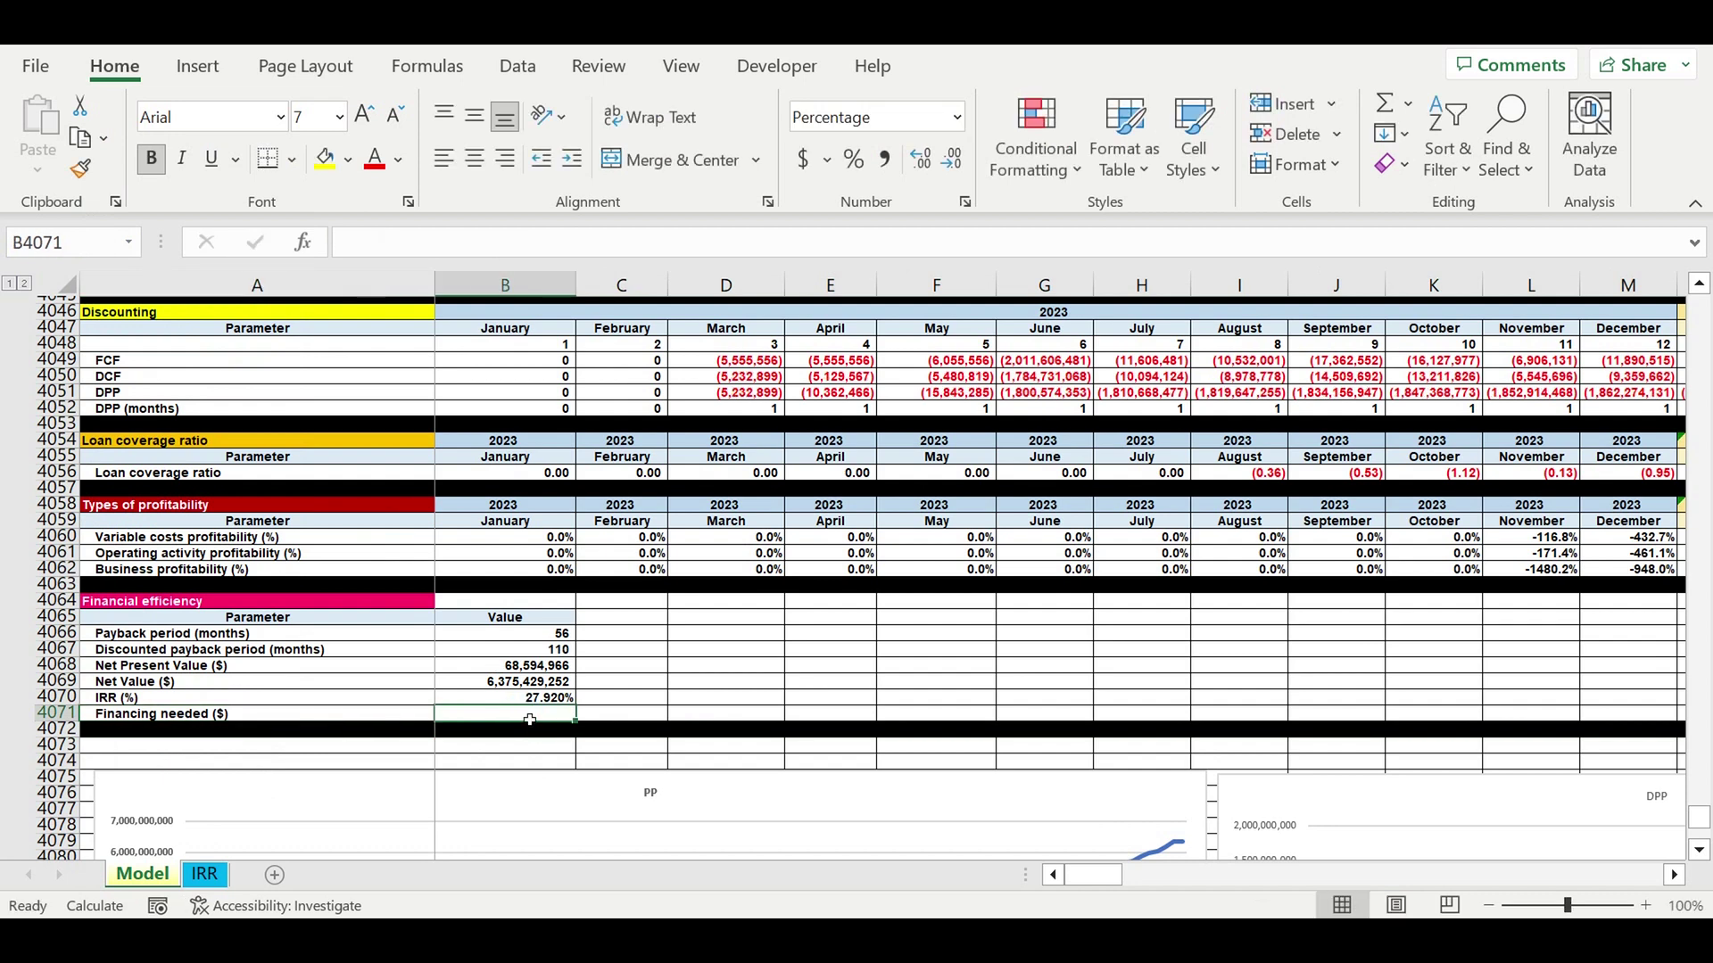
pyautogui.write('=')
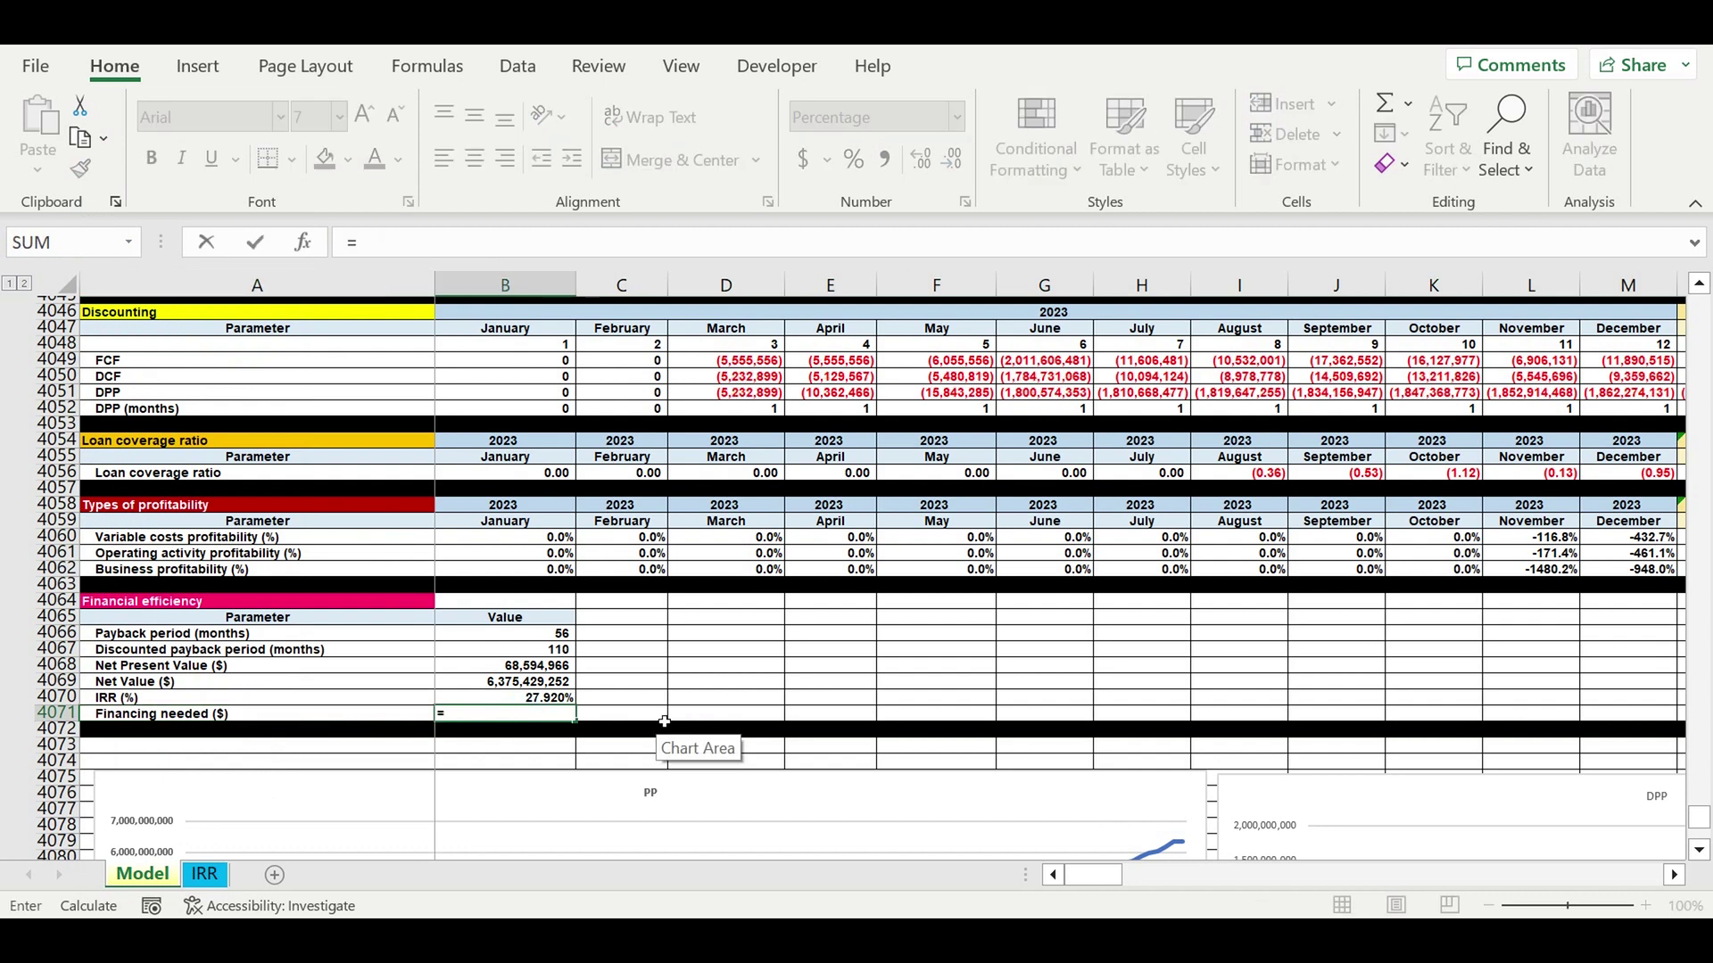
pyautogui.scroll(10, 655, 693)
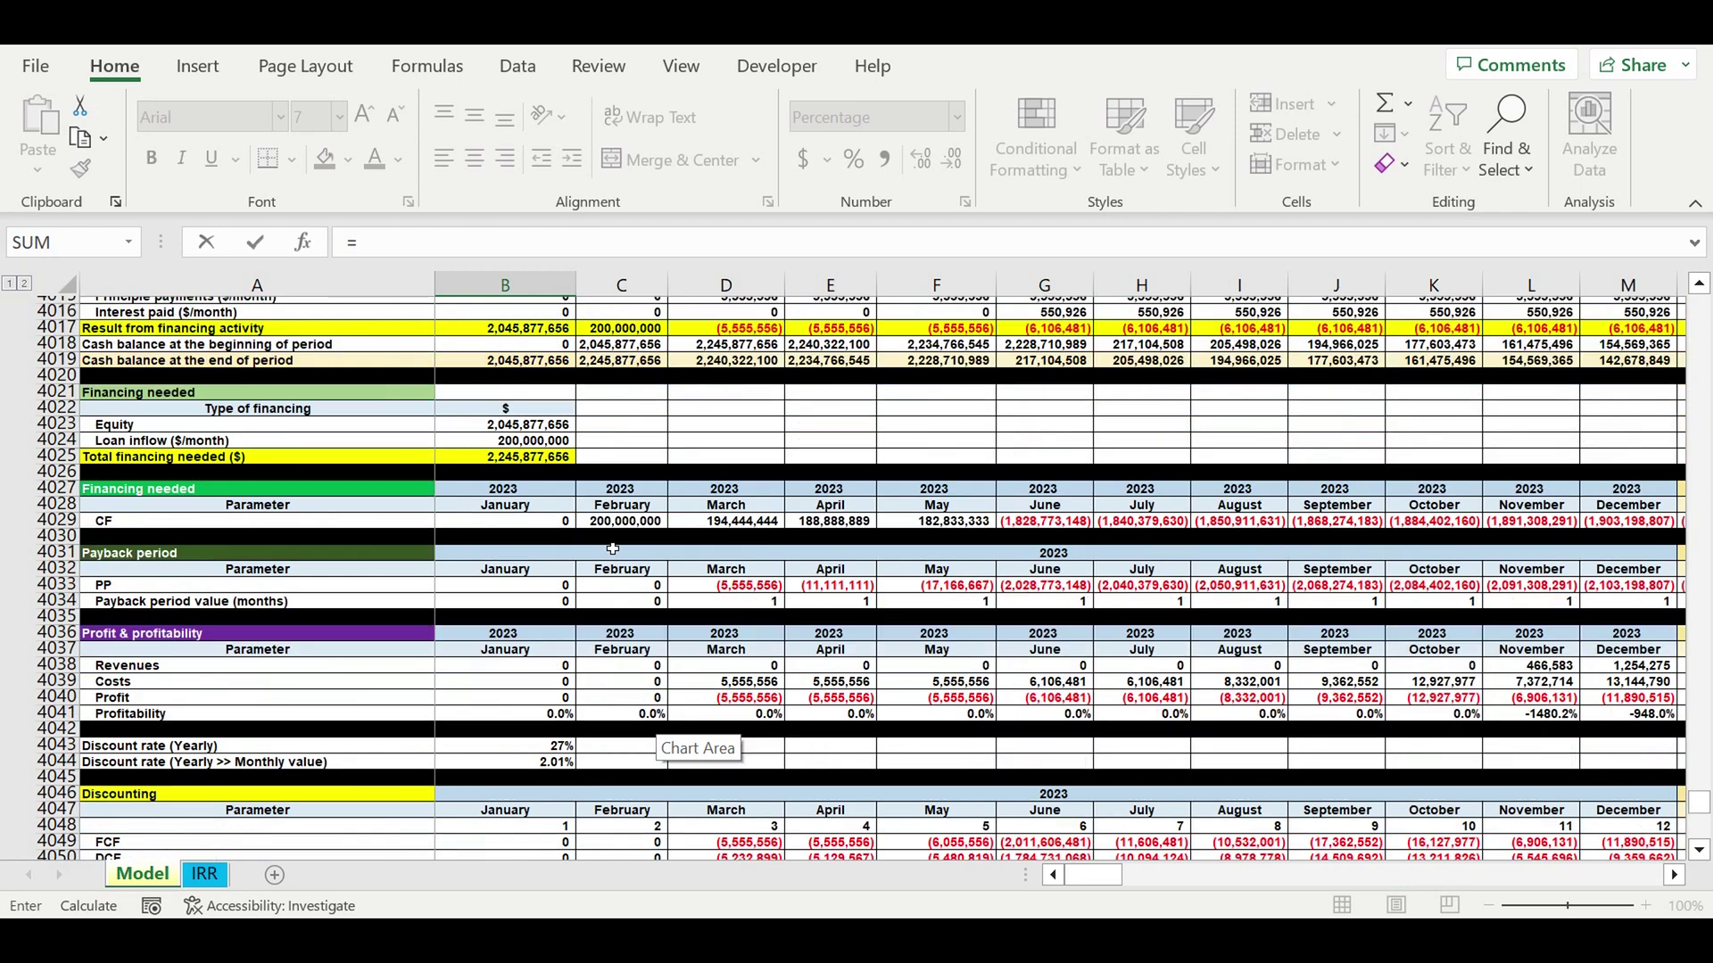
pyautogui.click(480, 459)
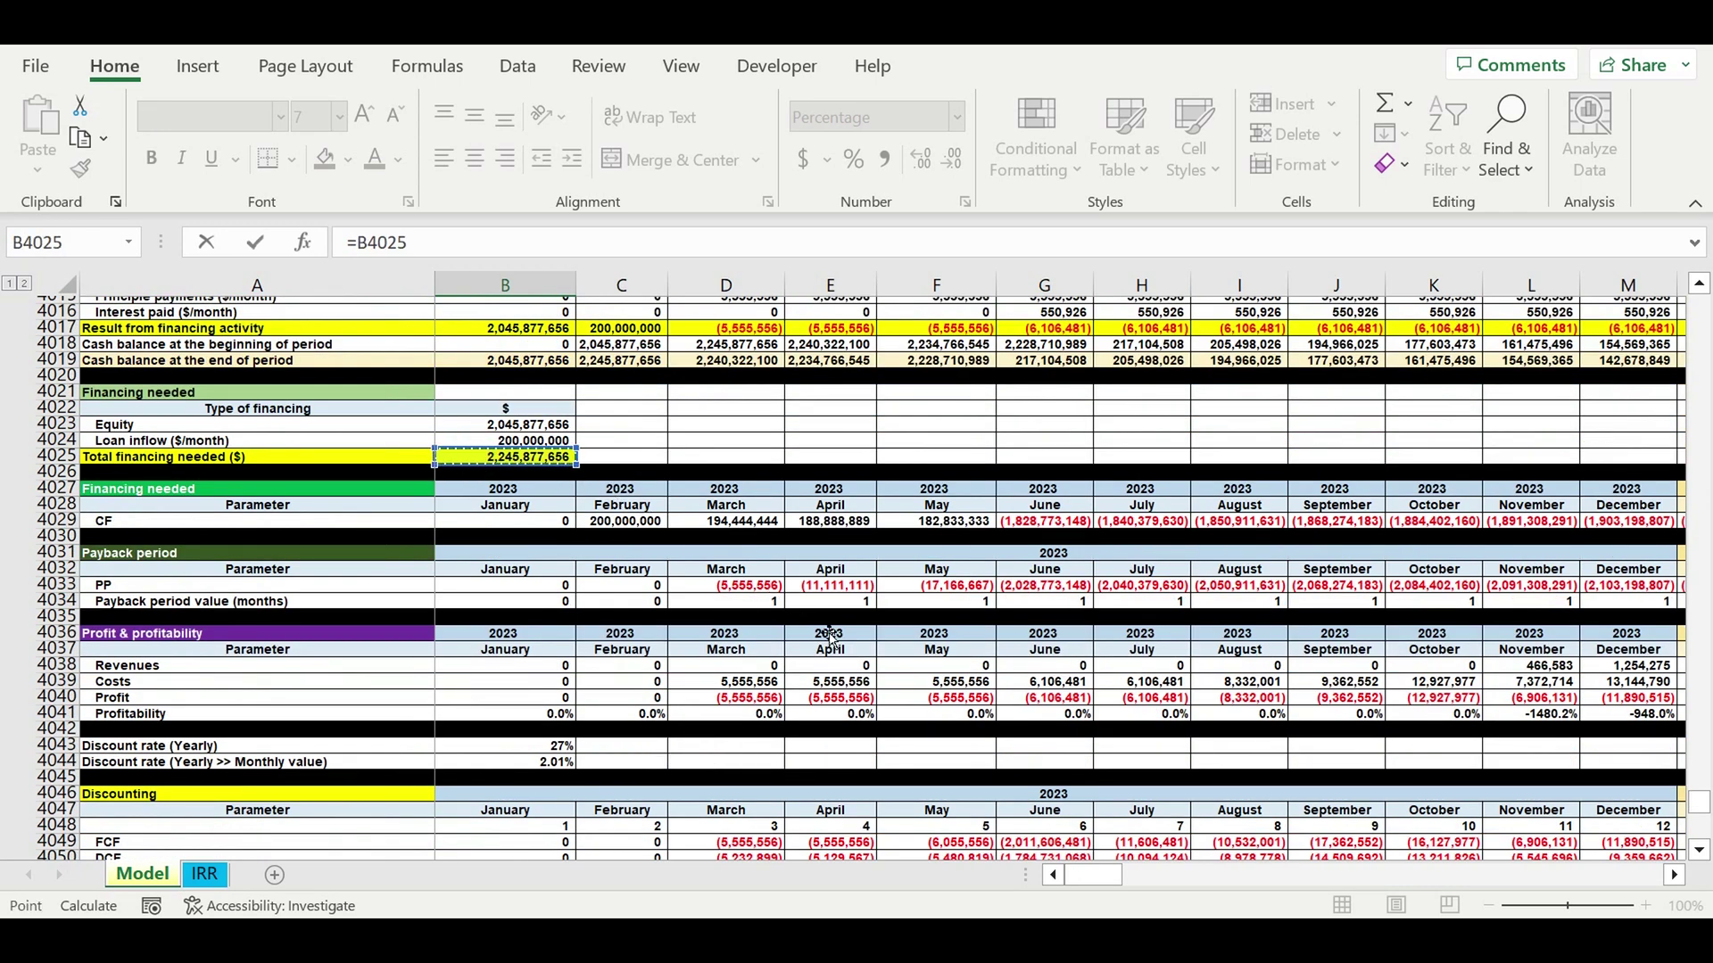
pyautogui.press('Return')
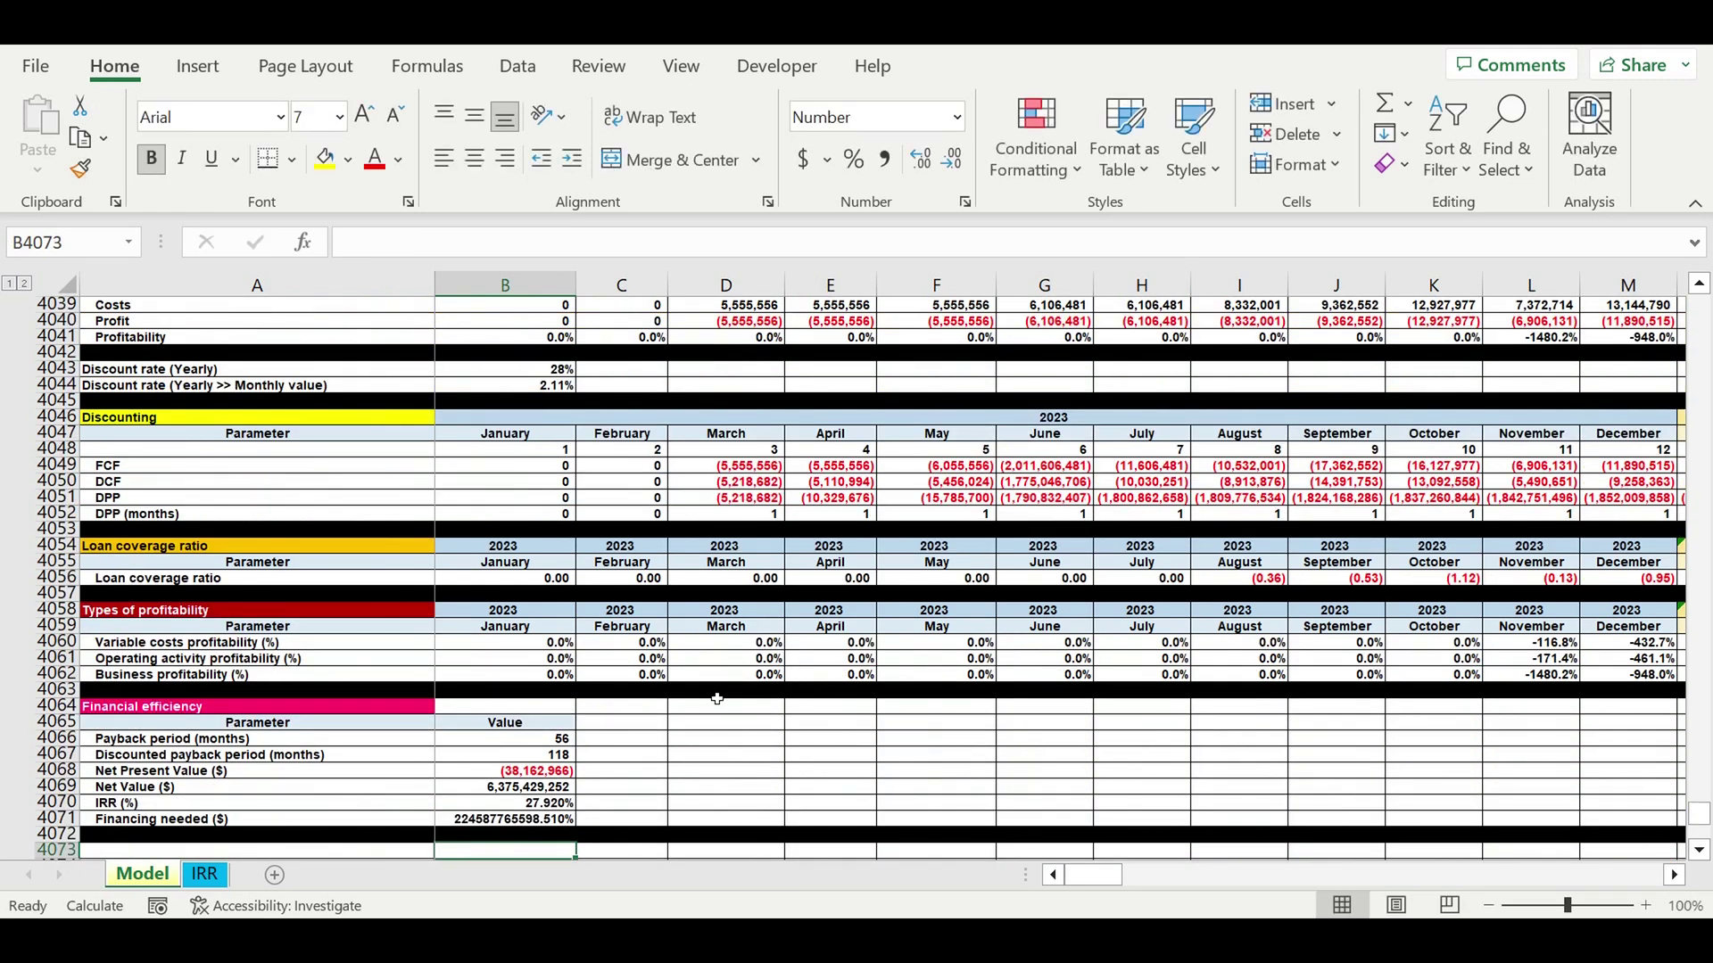
# - Format the Financing needed value in B4071 as Number with 0 decimal places and the 1000 separator
pyautogui.click(522, 818)
pyautogui.rightClick(523, 819)
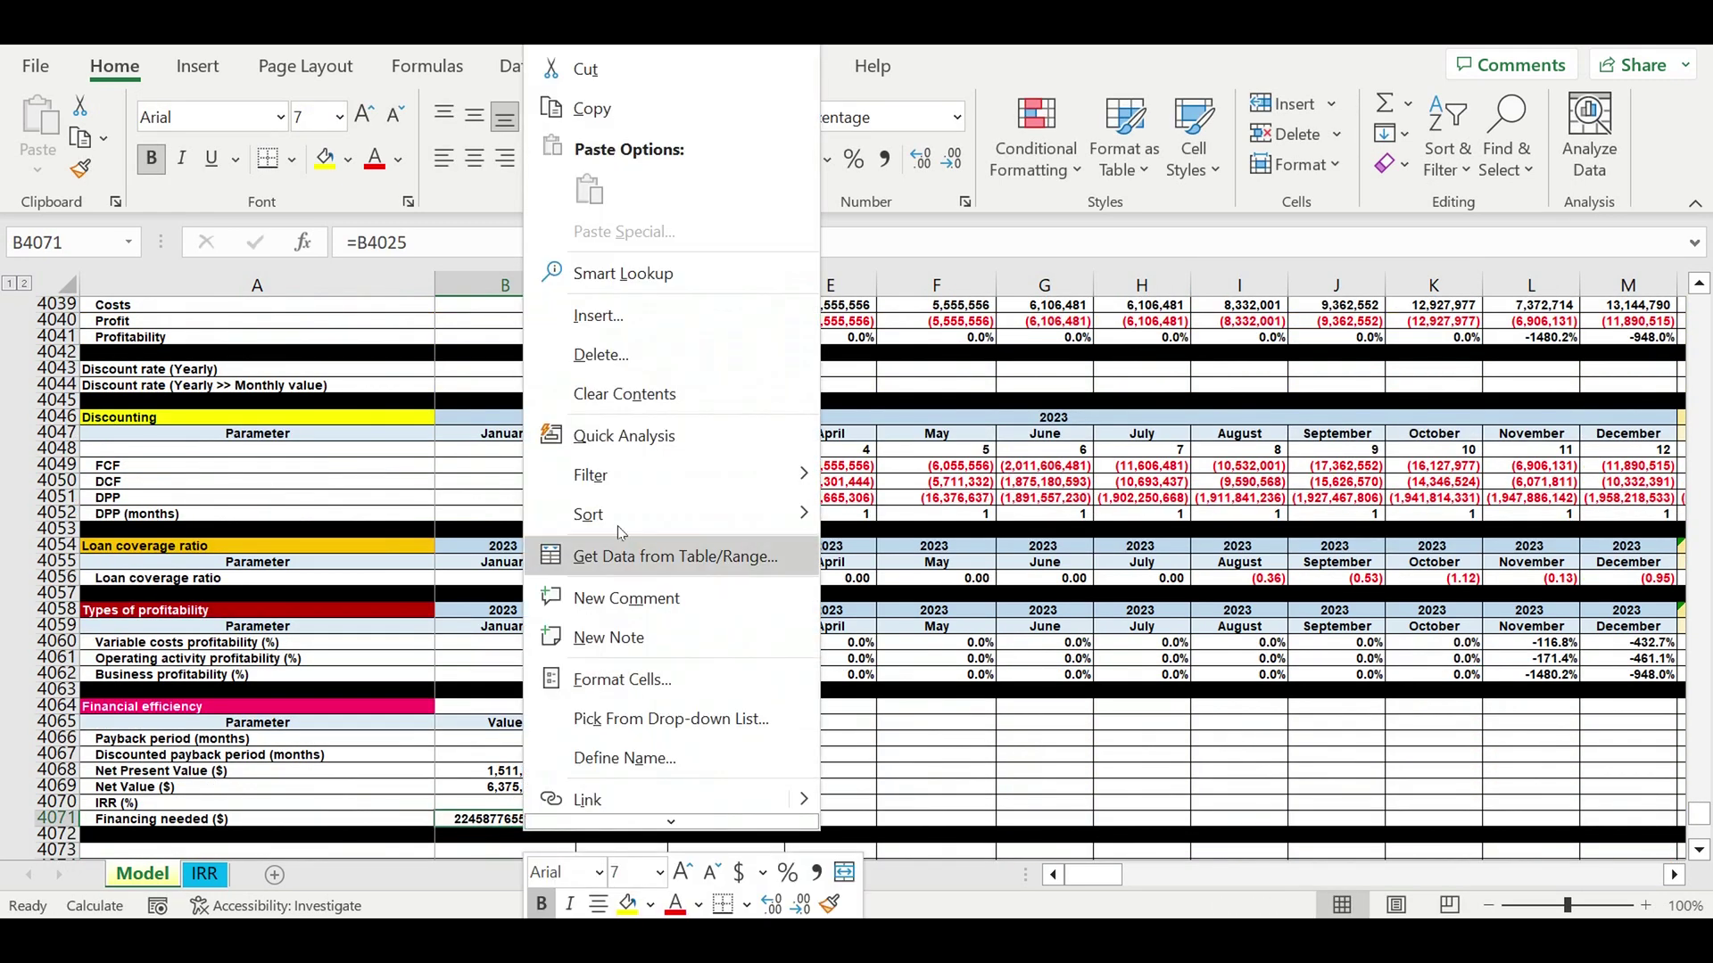
pyautogui.click(637, 676)
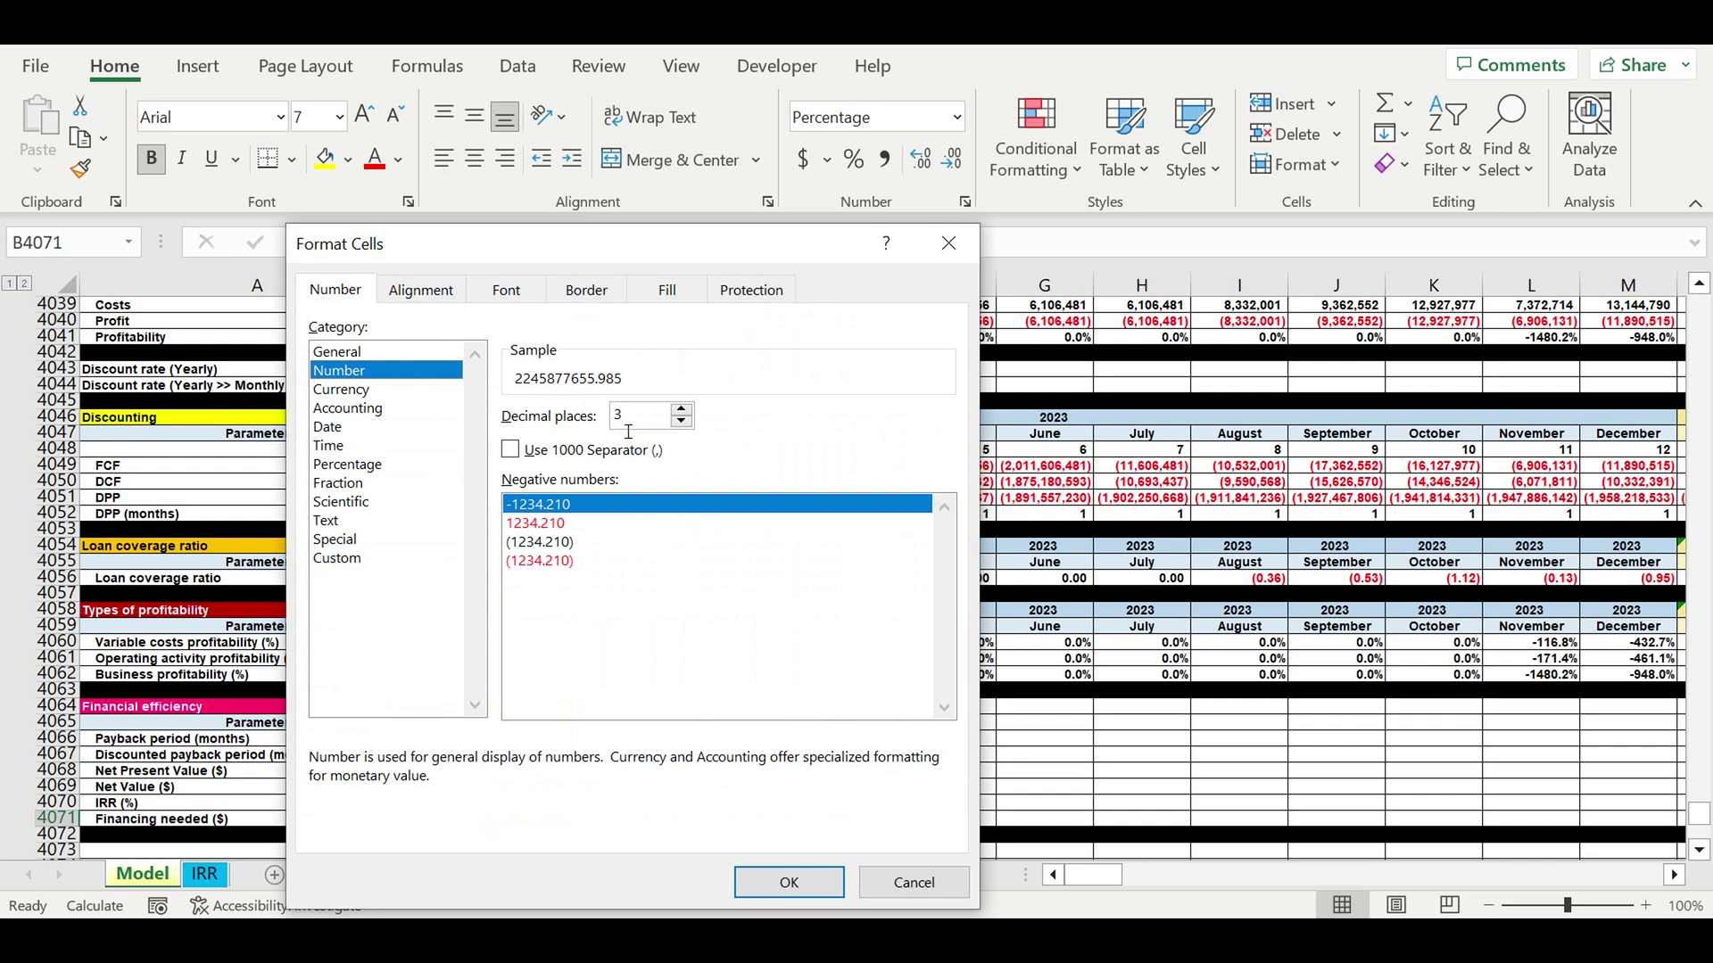
pyautogui.click(682, 420)
pyautogui.click(681, 420)
pyautogui.click(682, 420)
pyautogui.click(510, 449)
pyautogui.click(773, 883)
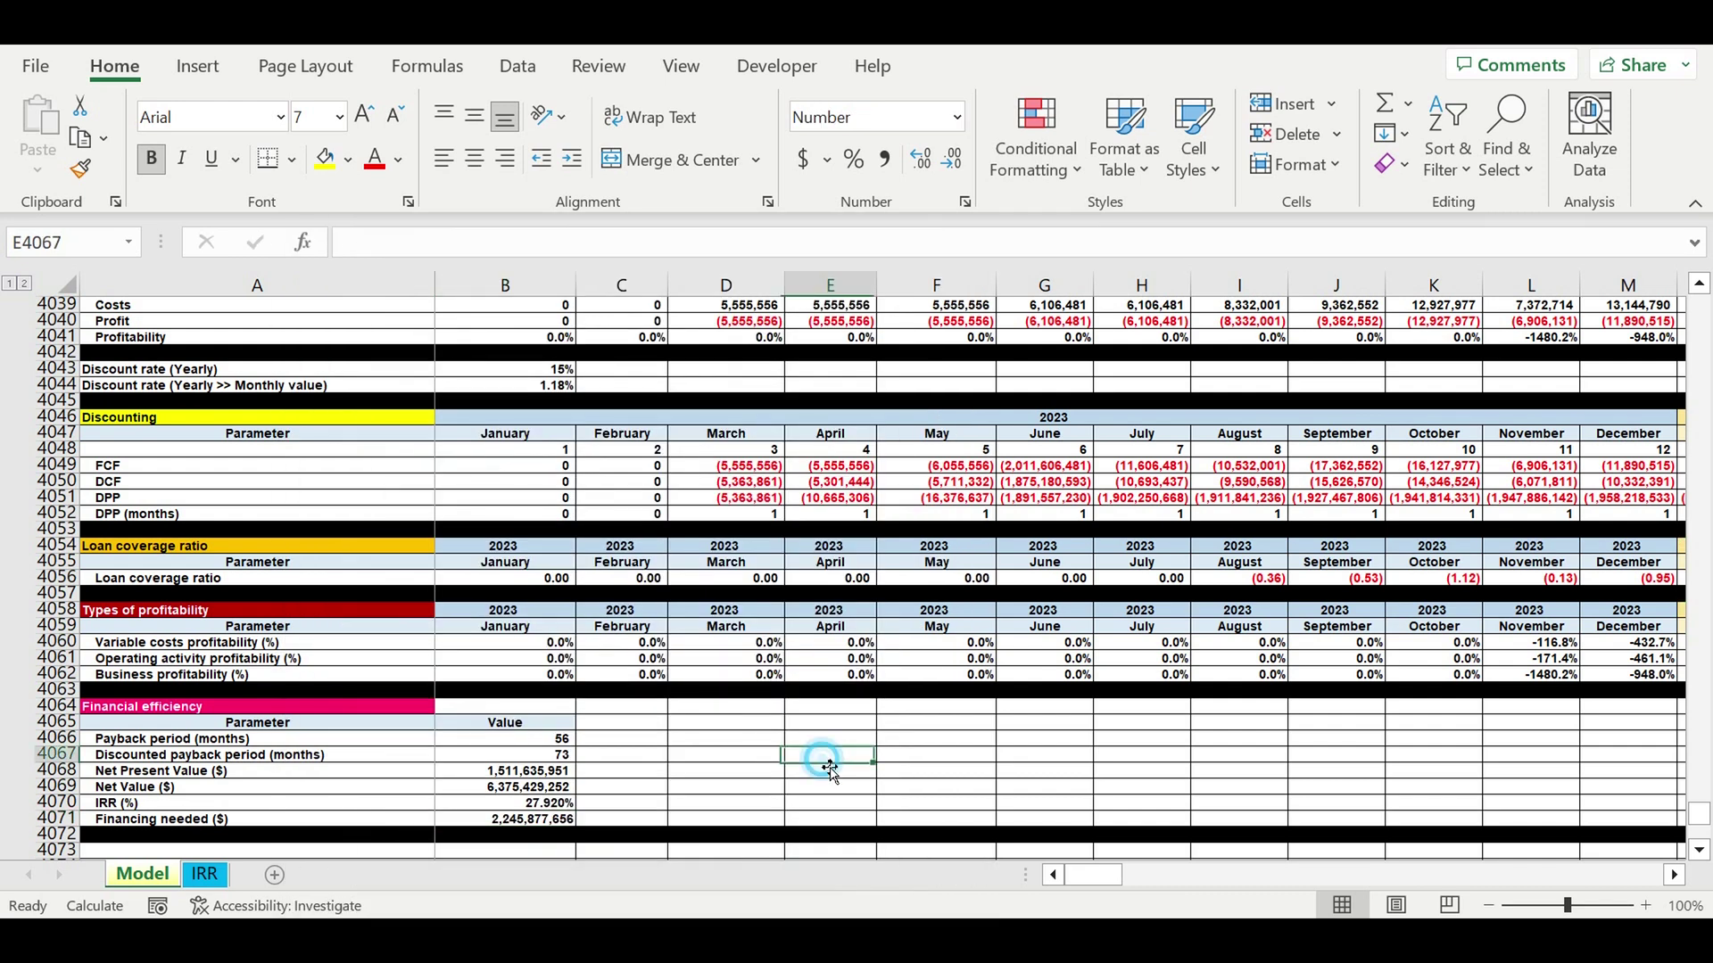
pyautogui.click(739, 738)
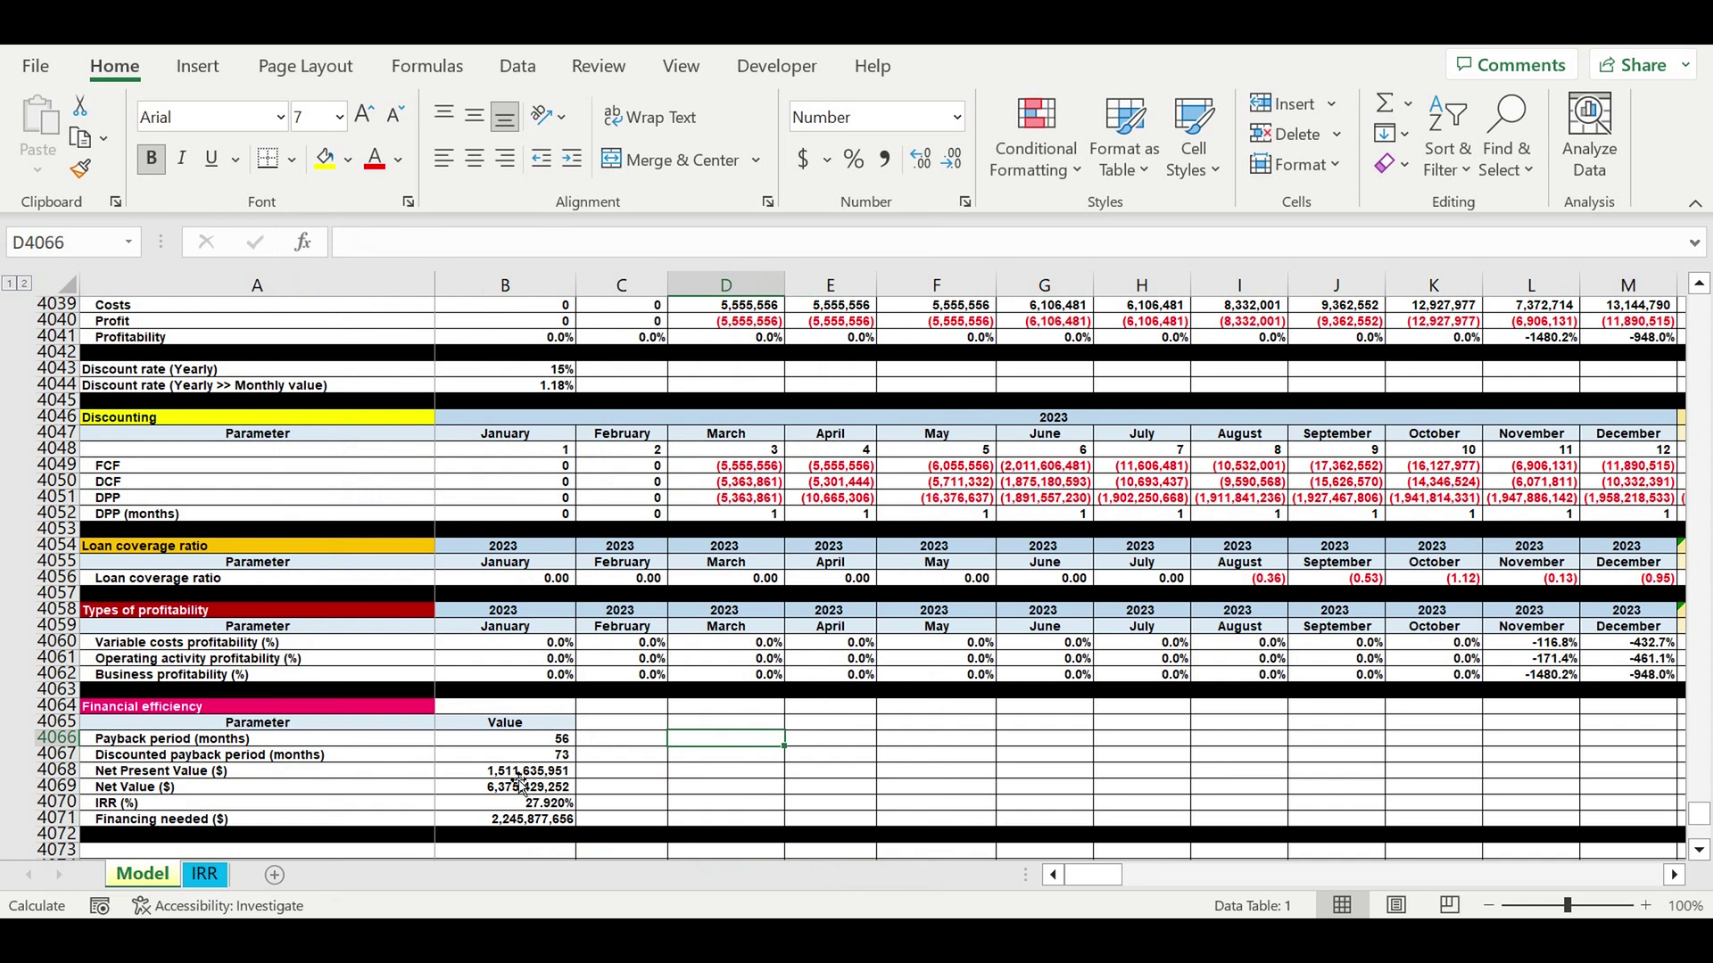
# - Format the Financing needed value in B4071 to show negative numbers in red parentheses, keeping 0 decimals and the 1000 separator
pyautogui.click(612, 804)
pyautogui.click(535, 819)
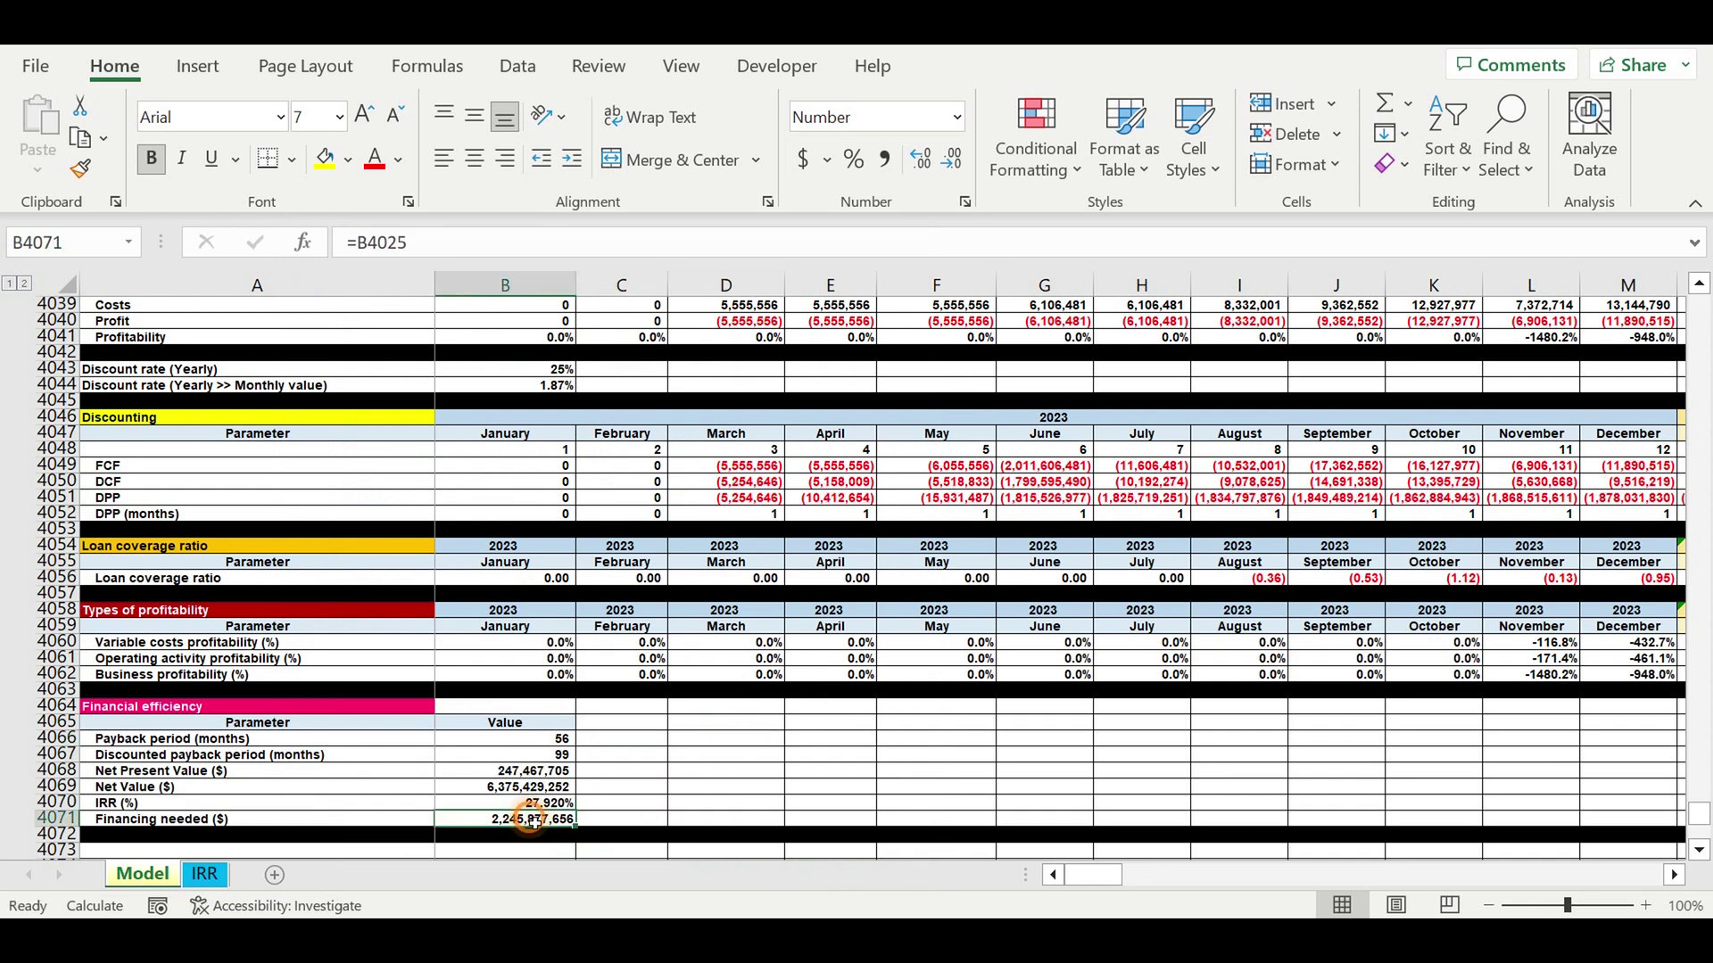
pyautogui.rightClick(535, 819)
pyautogui.click(628, 678)
pyautogui.click(529, 562)
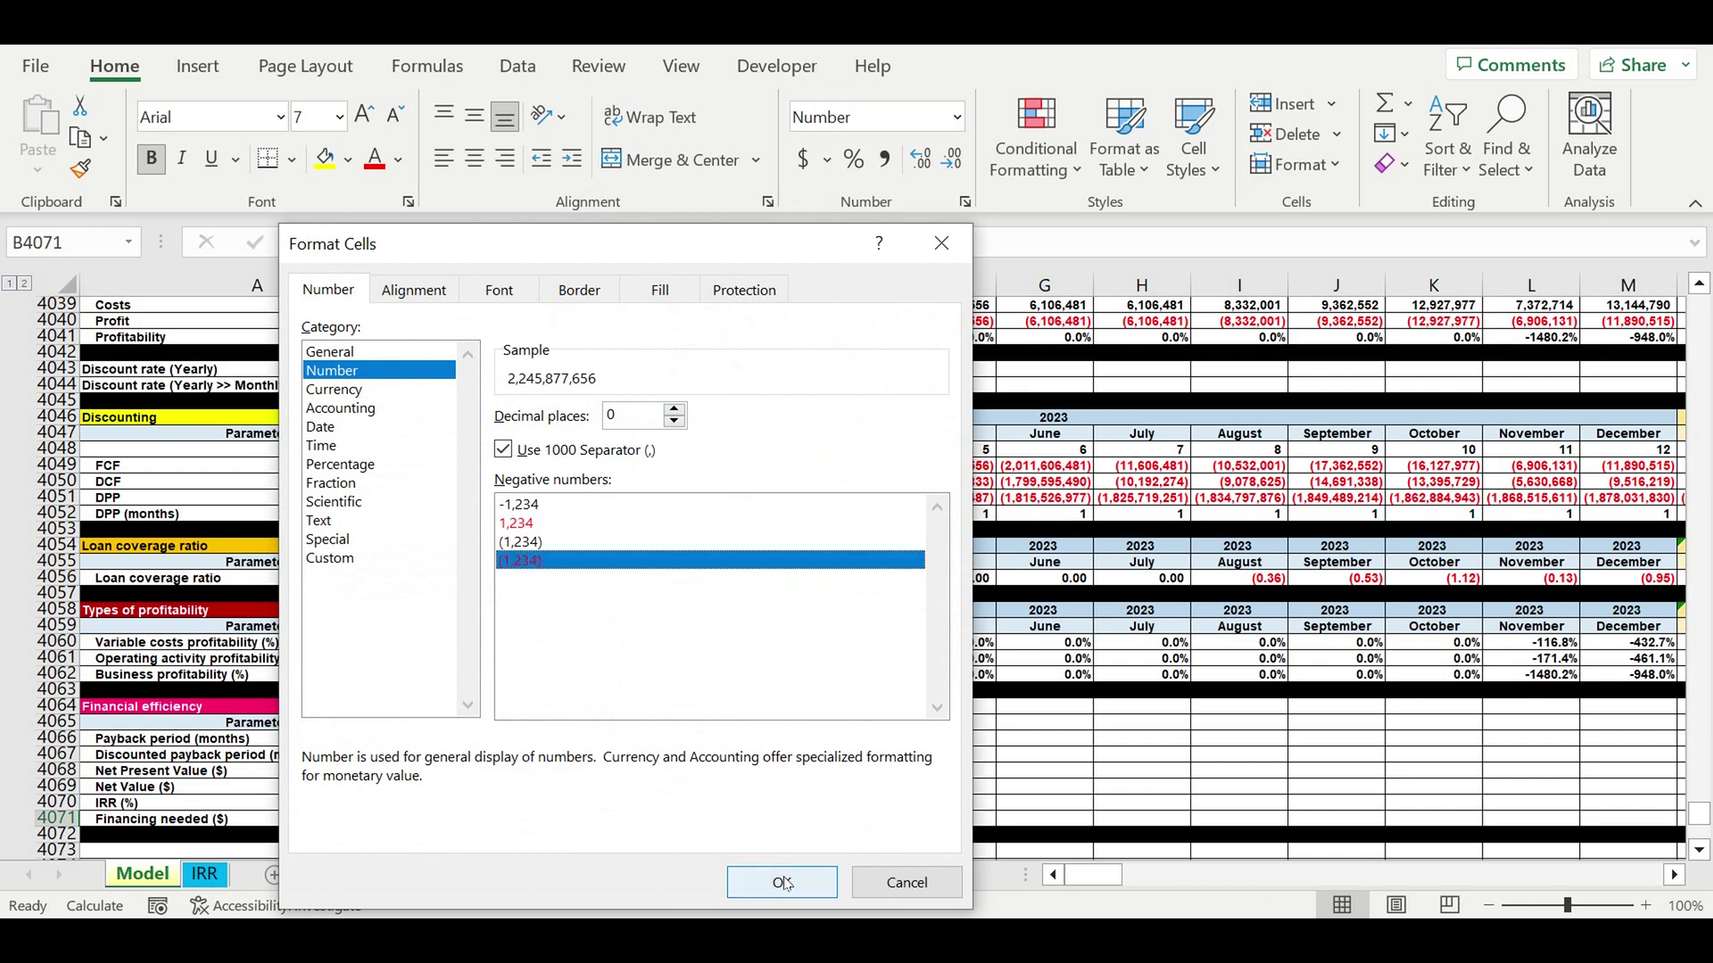
pyautogui.click(781, 883)
pyautogui.click(888, 757)
pyautogui.click(836, 695)
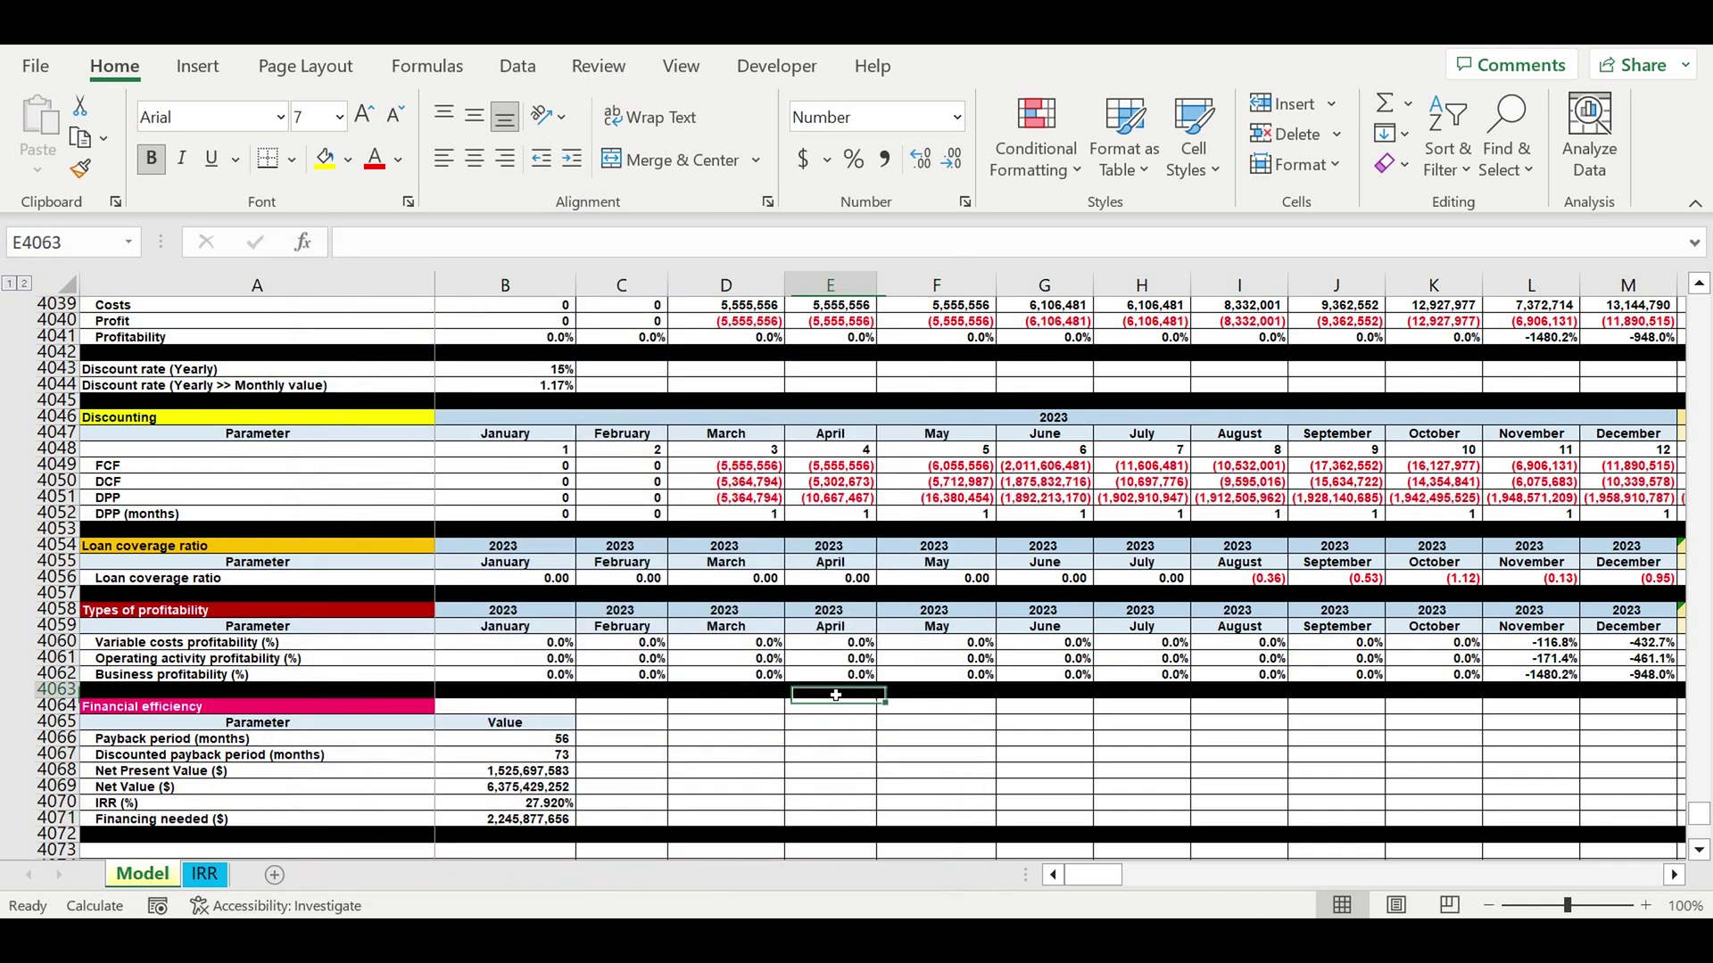
# - Save a copy of "manufacturing busines idea" as an Excel Macro-Enabled Workbook (*.xlsm) in the OneDrive Documents folder
pyautogui.scroll(-2, 839, 615)
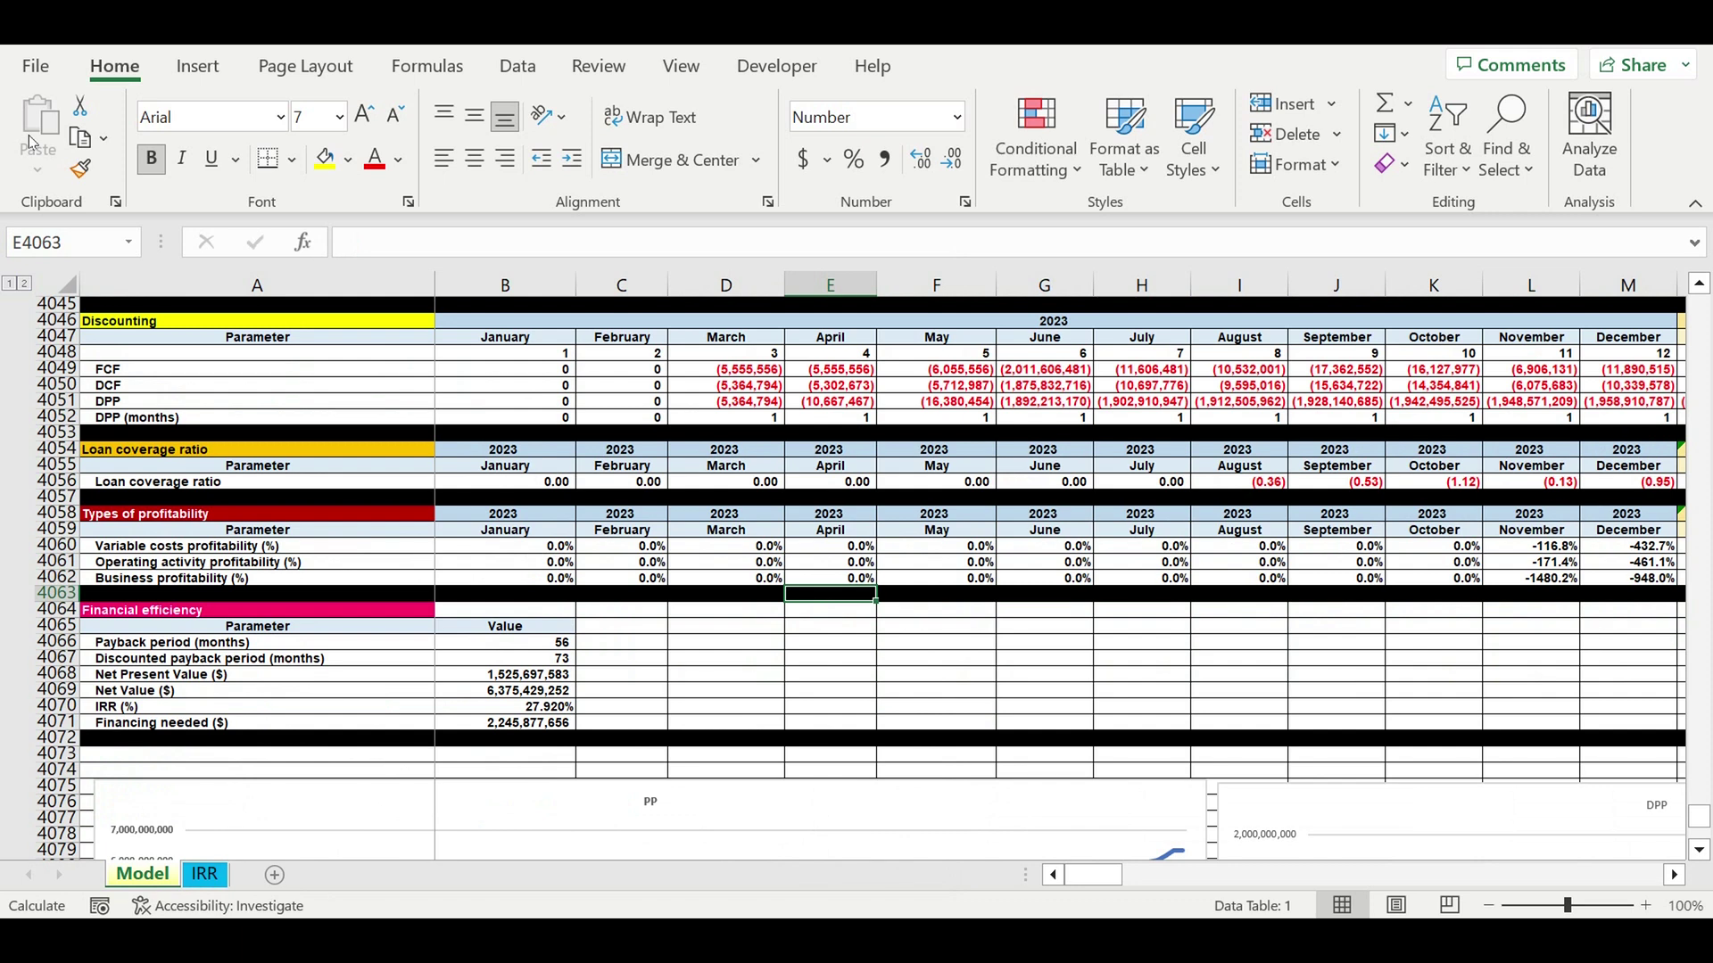
pyautogui.click(36, 66)
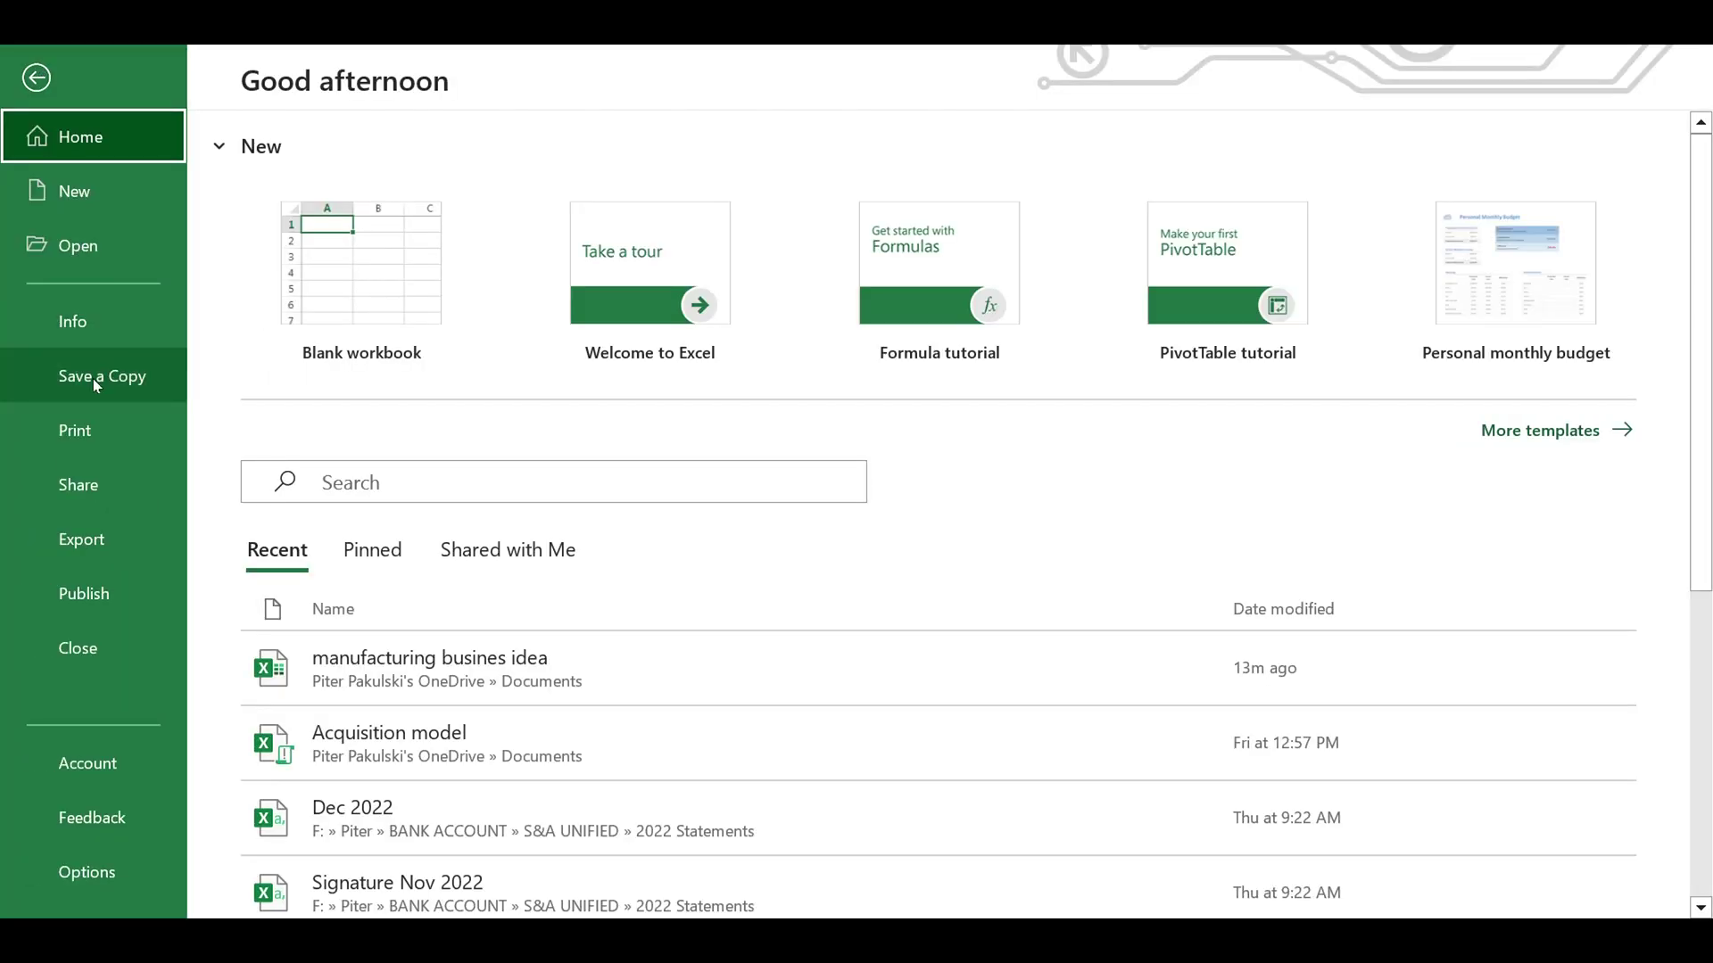
pyautogui.click(96, 381)
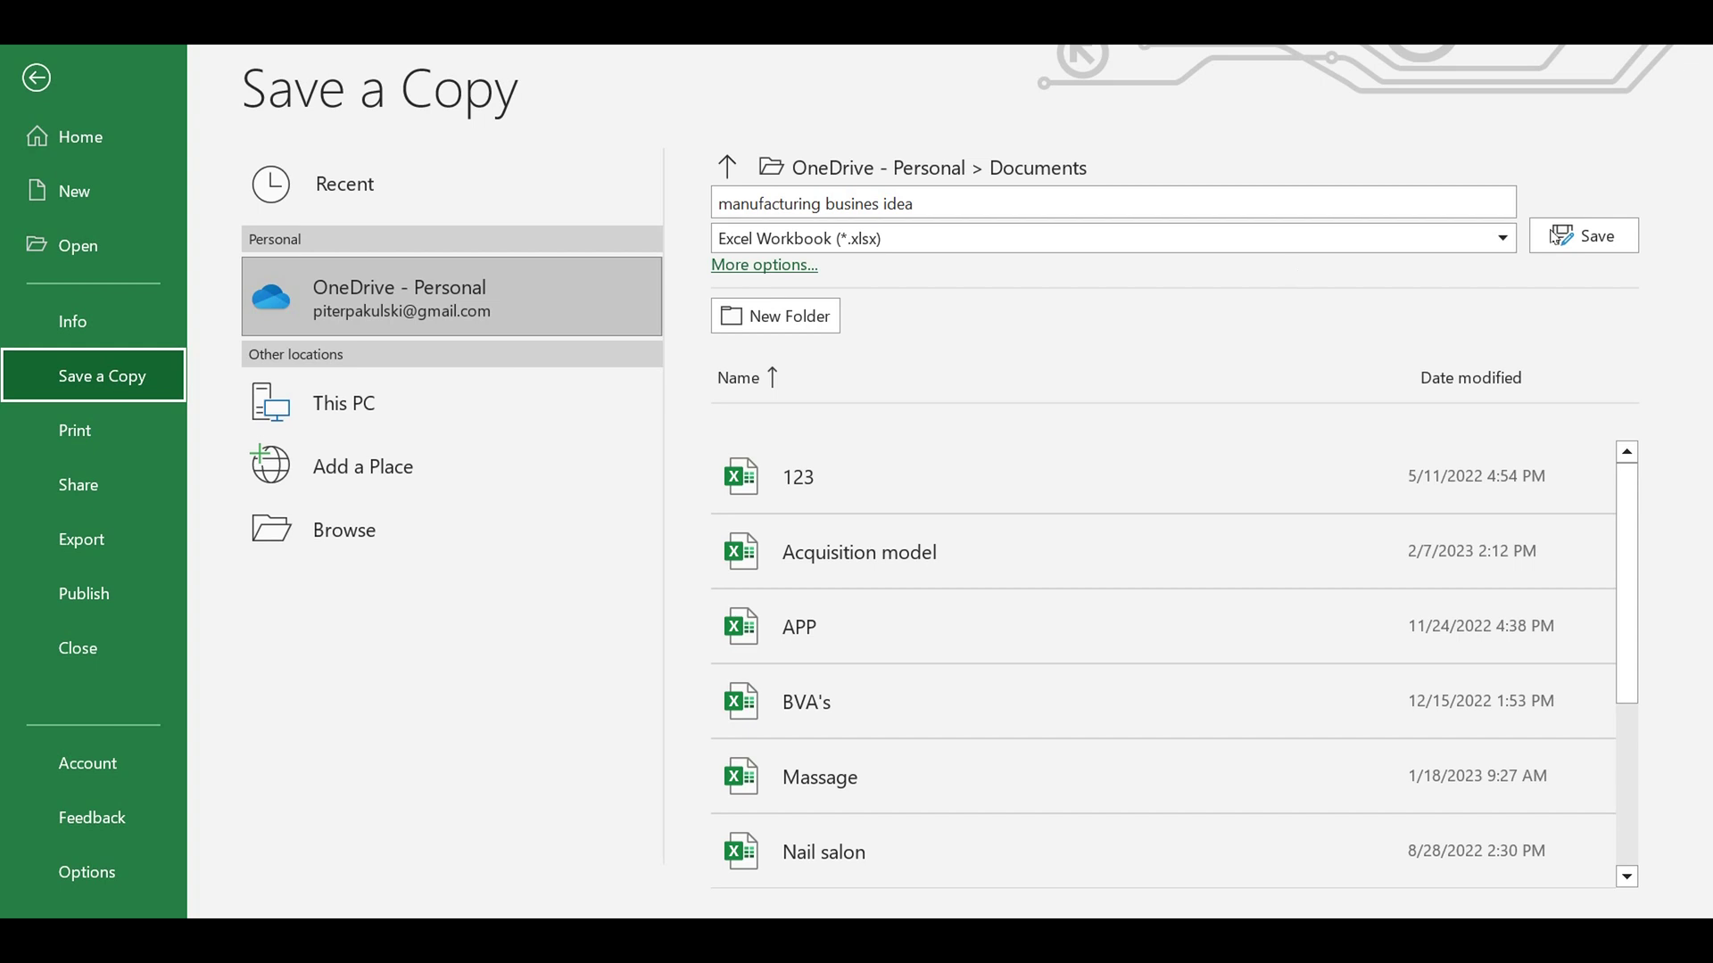
pyautogui.click(1503, 240)
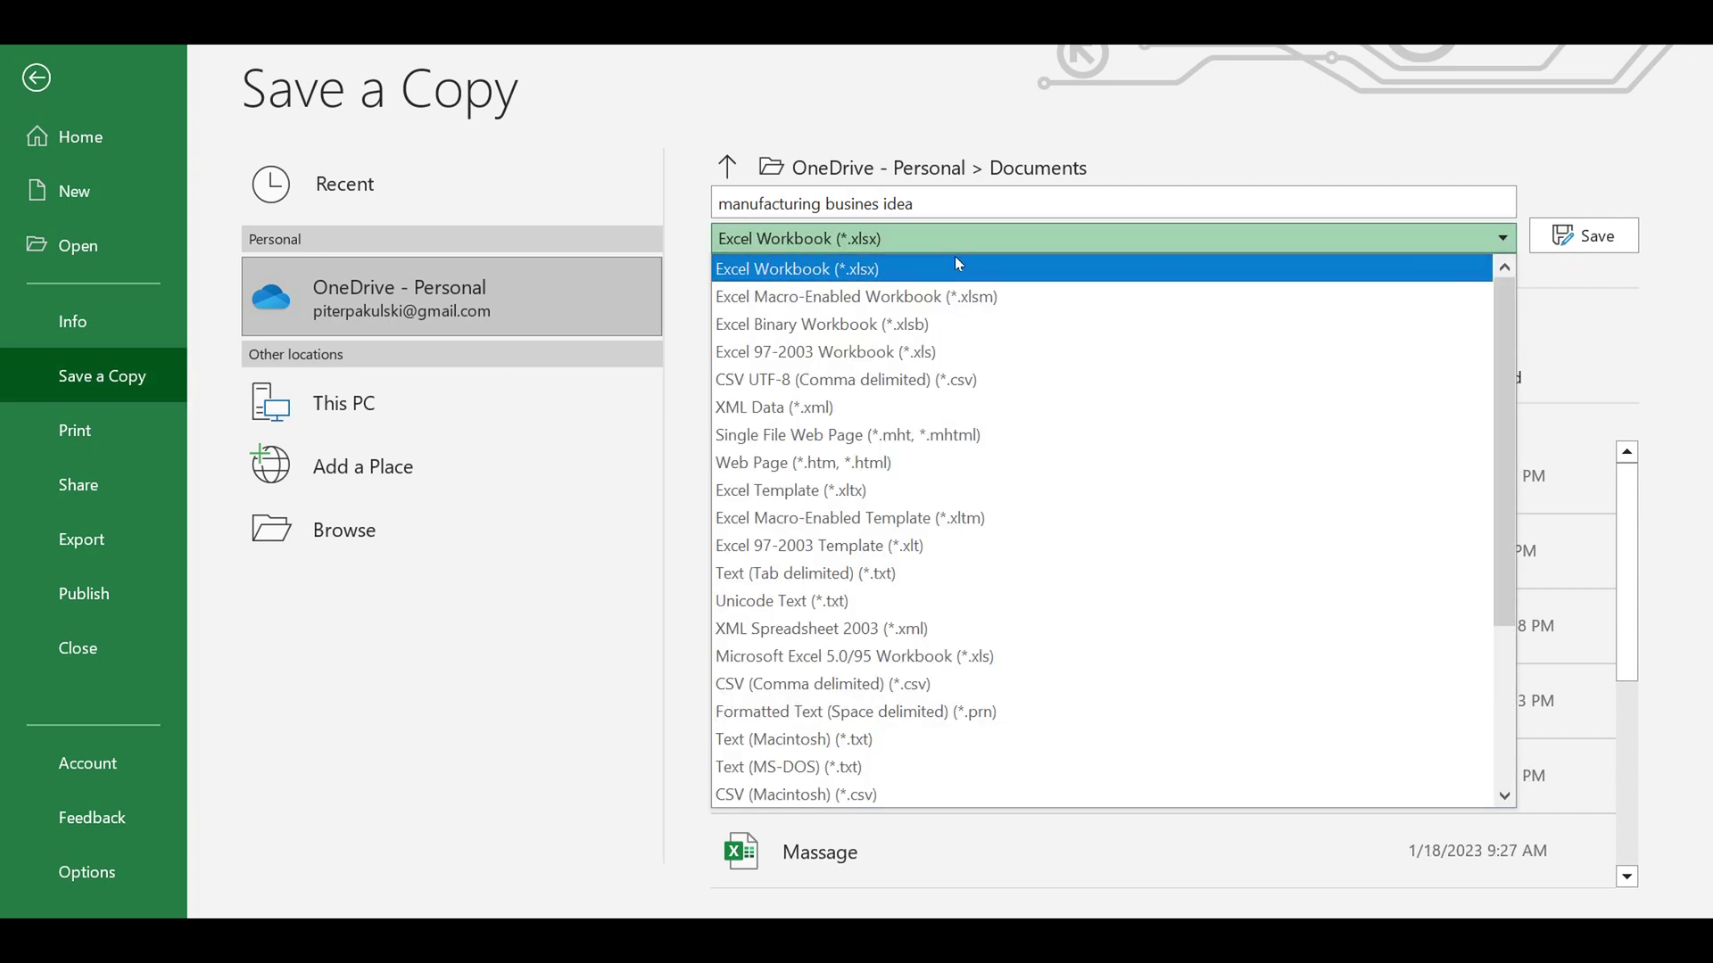
pyautogui.click(772, 301)
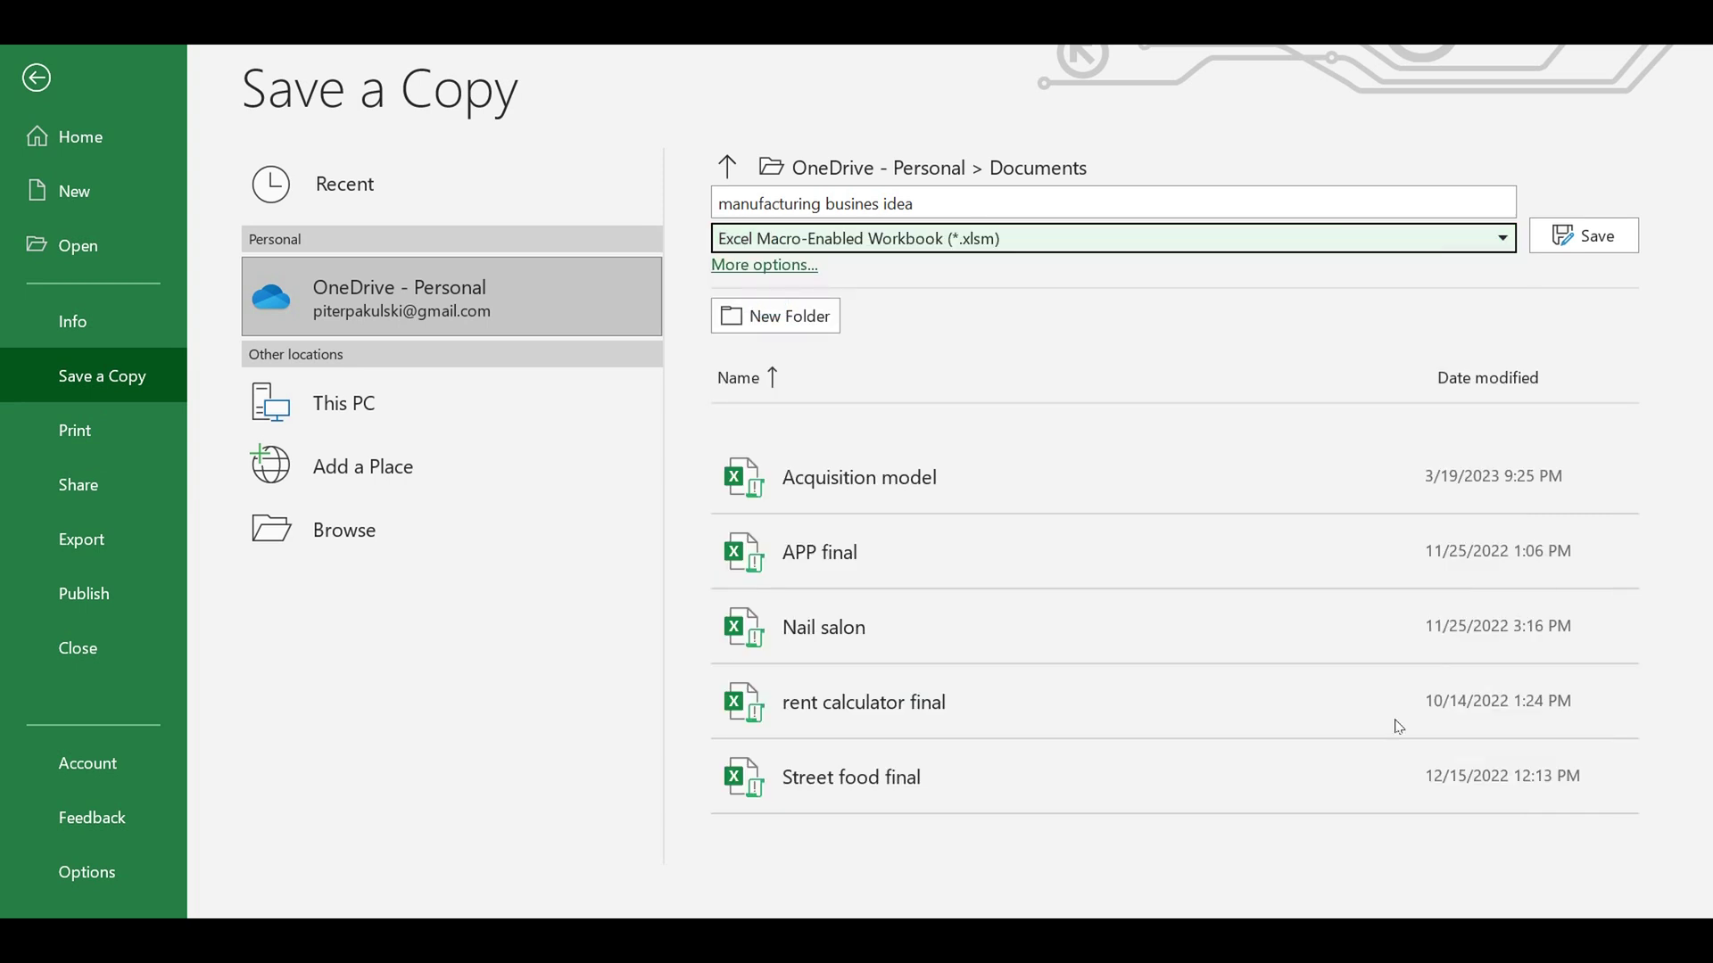
pyautogui.click(1613, 242)
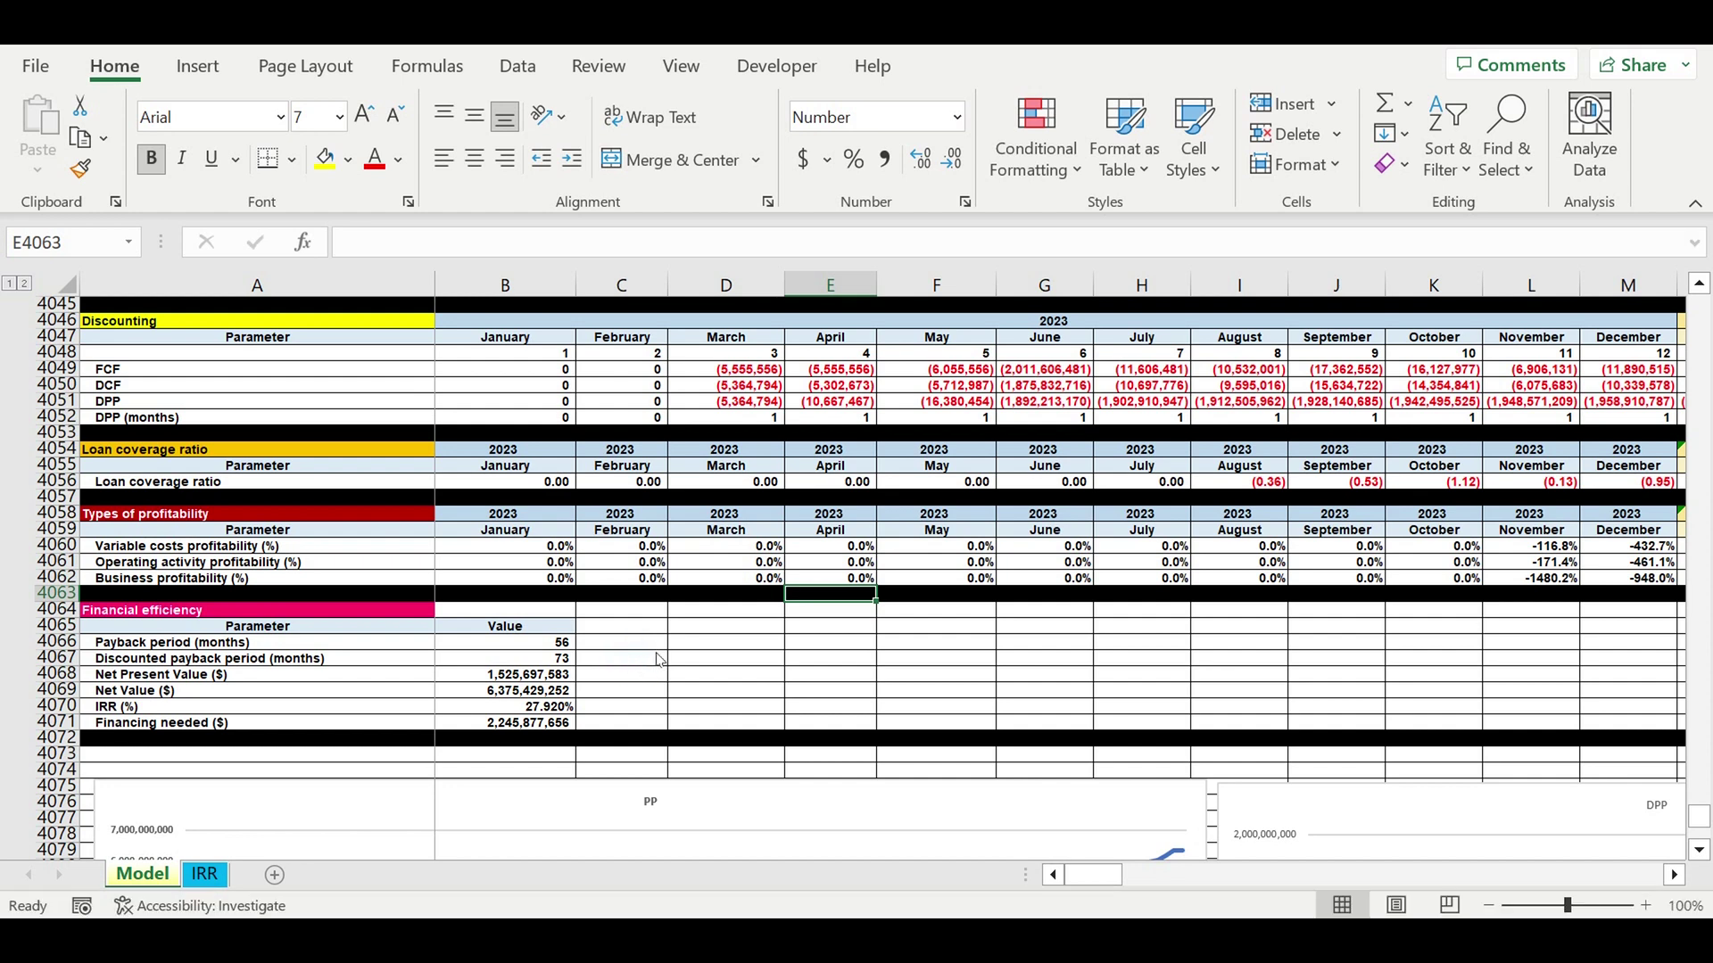
# - Add a new worksheet and place it after the IRR sheet
pyautogui.click(622, 659)
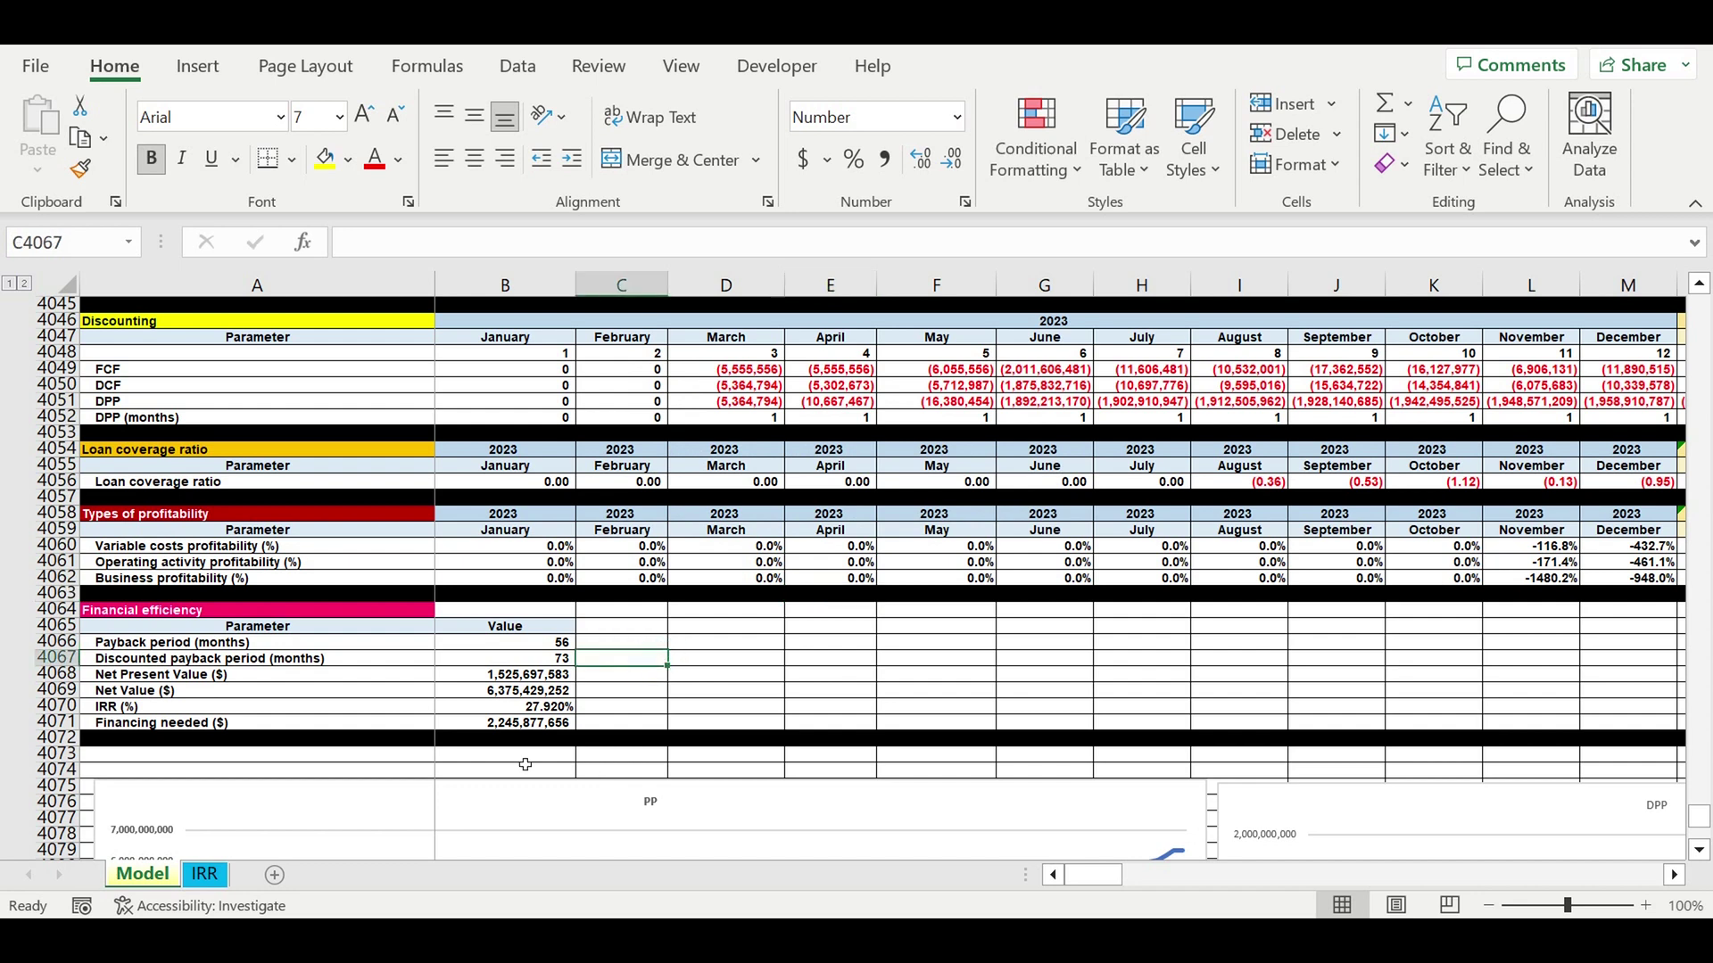
pyautogui.click(354, 876)
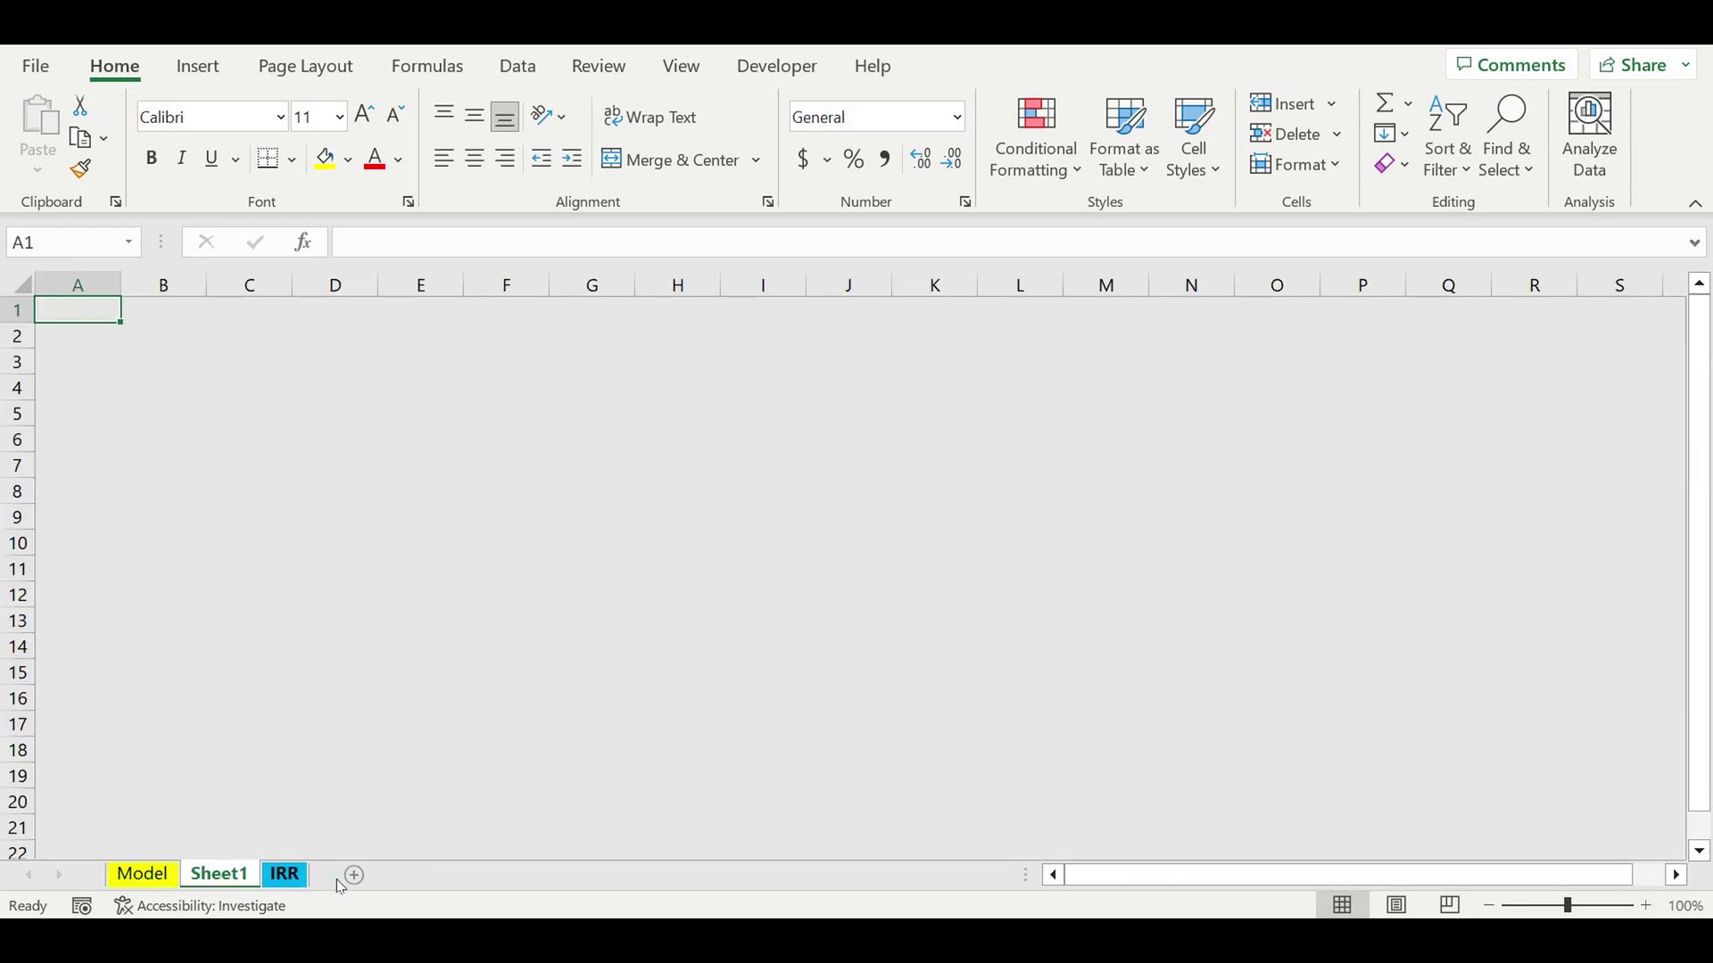
pyautogui.moveTo(238, 886); pyautogui.dragTo(287, 880)
# - Rename the new worksheet to "SENS"
pyautogui.doubleClick(277, 881)
pyautogui.press('Home')
pyautogui.write('seN')
pyautogui.press('BackSpace')
pyautogui.press('BackSpace')
pyautogui.press('BackSpace')
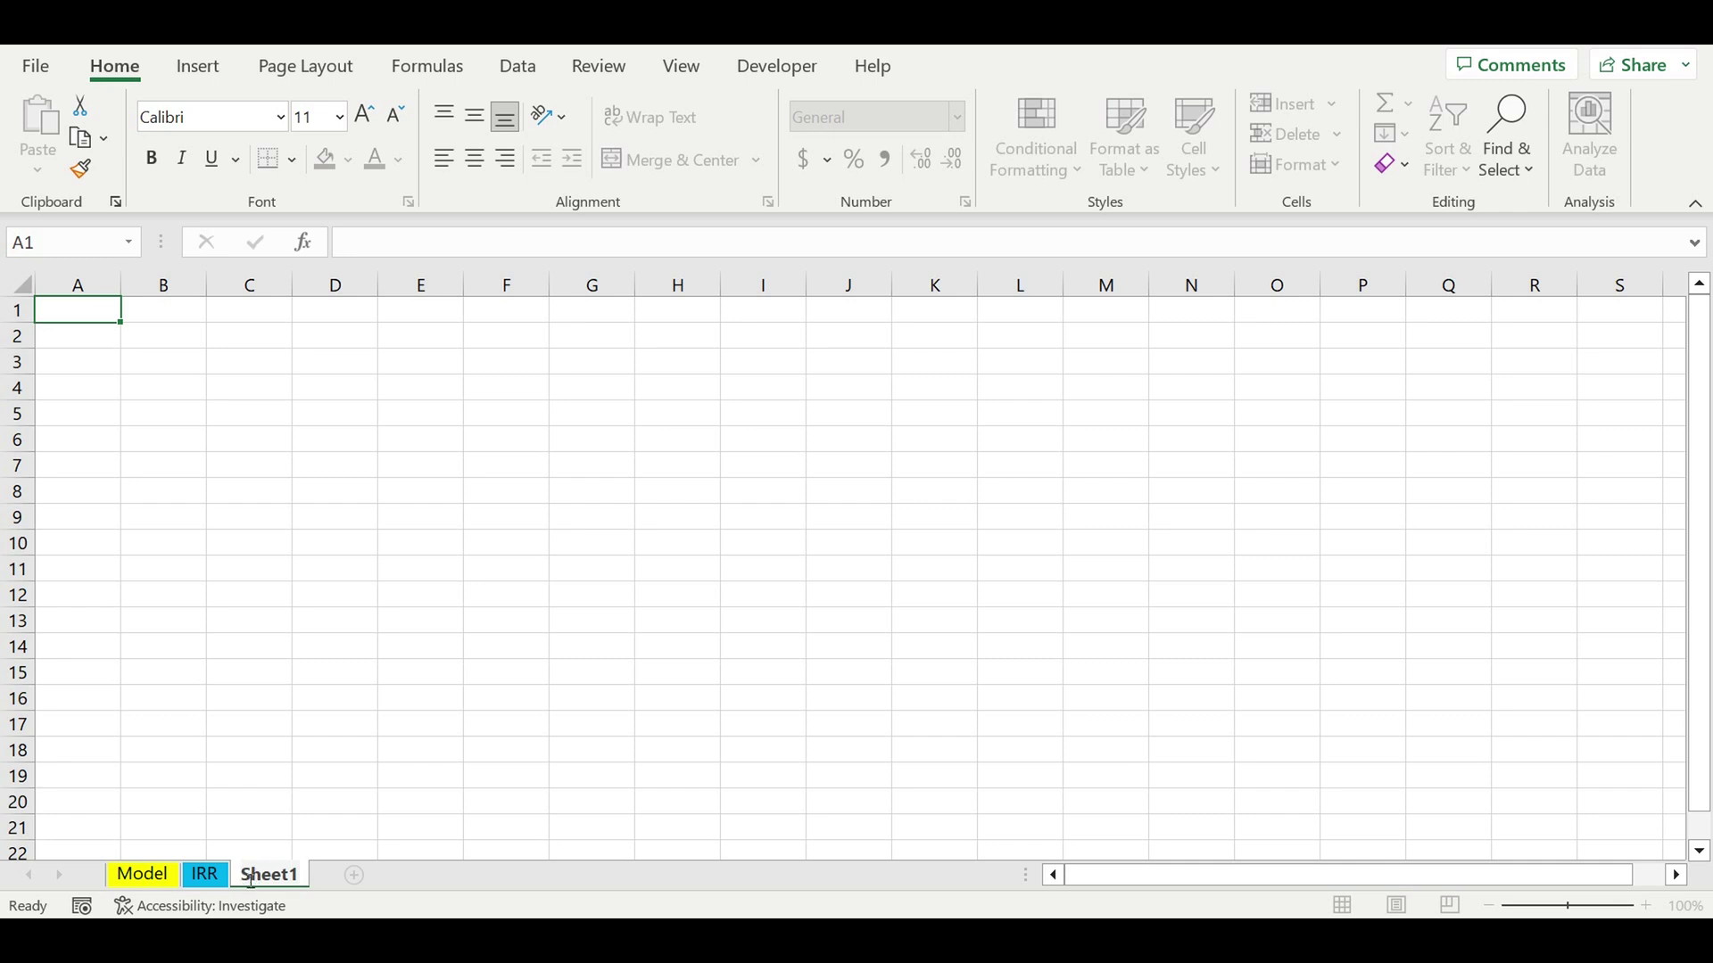
pyautogui.press('Delete')
pyautogui.press('Delete')
pyautogui.press('Delete')
pyautogui.press('Delete')
pyautogui.press('Delete')
pyautogui.press('Delete')
pyautogui.write('SENS')
pyautogui.click(505, 646)
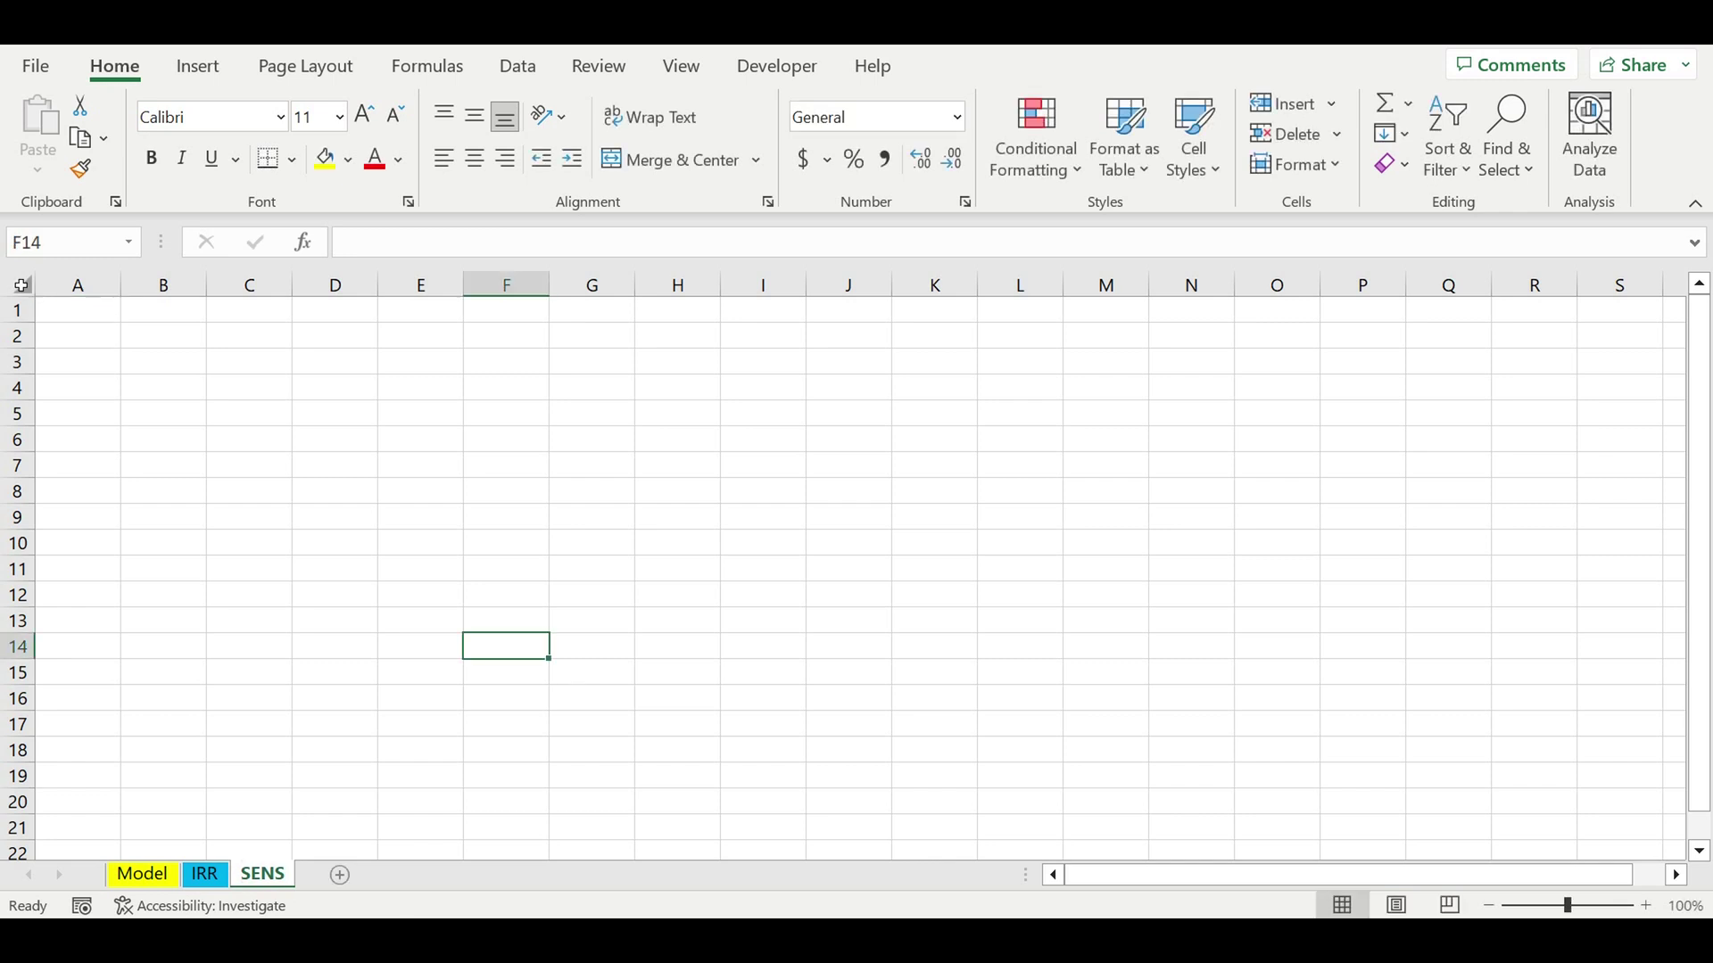
# - Format every cell of the SENS sheet with font size 7, all borders and bold text
pyautogui.click(21, 284)
pyautogui.click(322, 117)
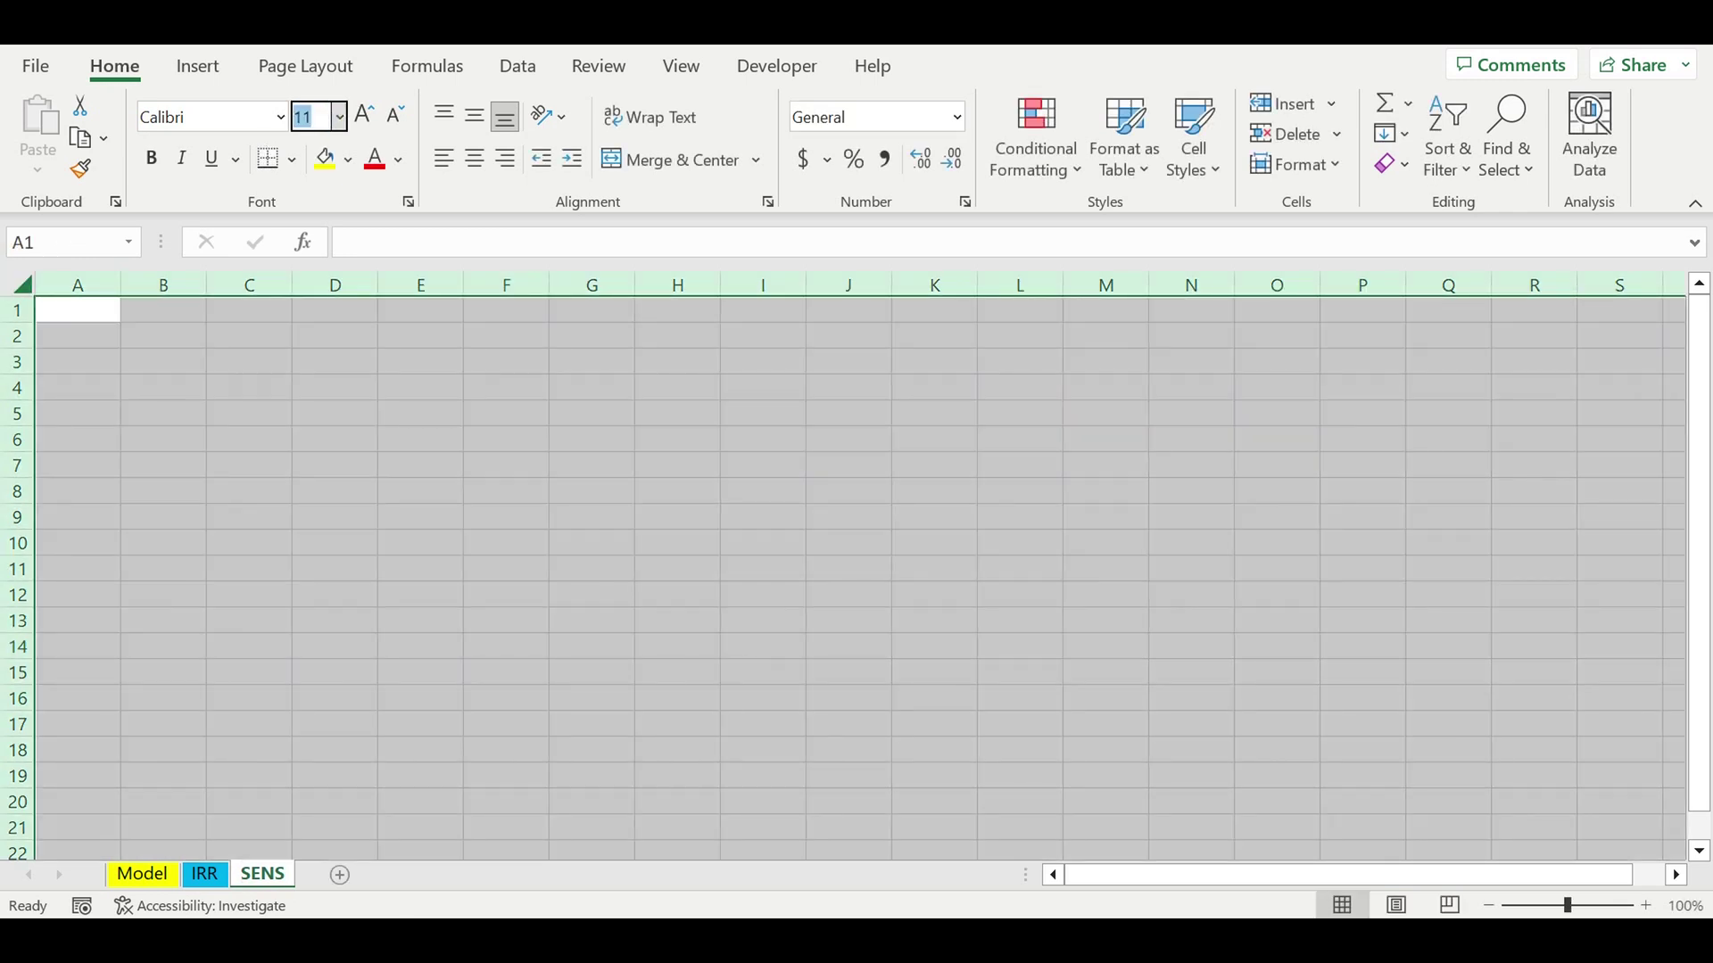
pyautogui.write('7')
pyautogui.press('Return')
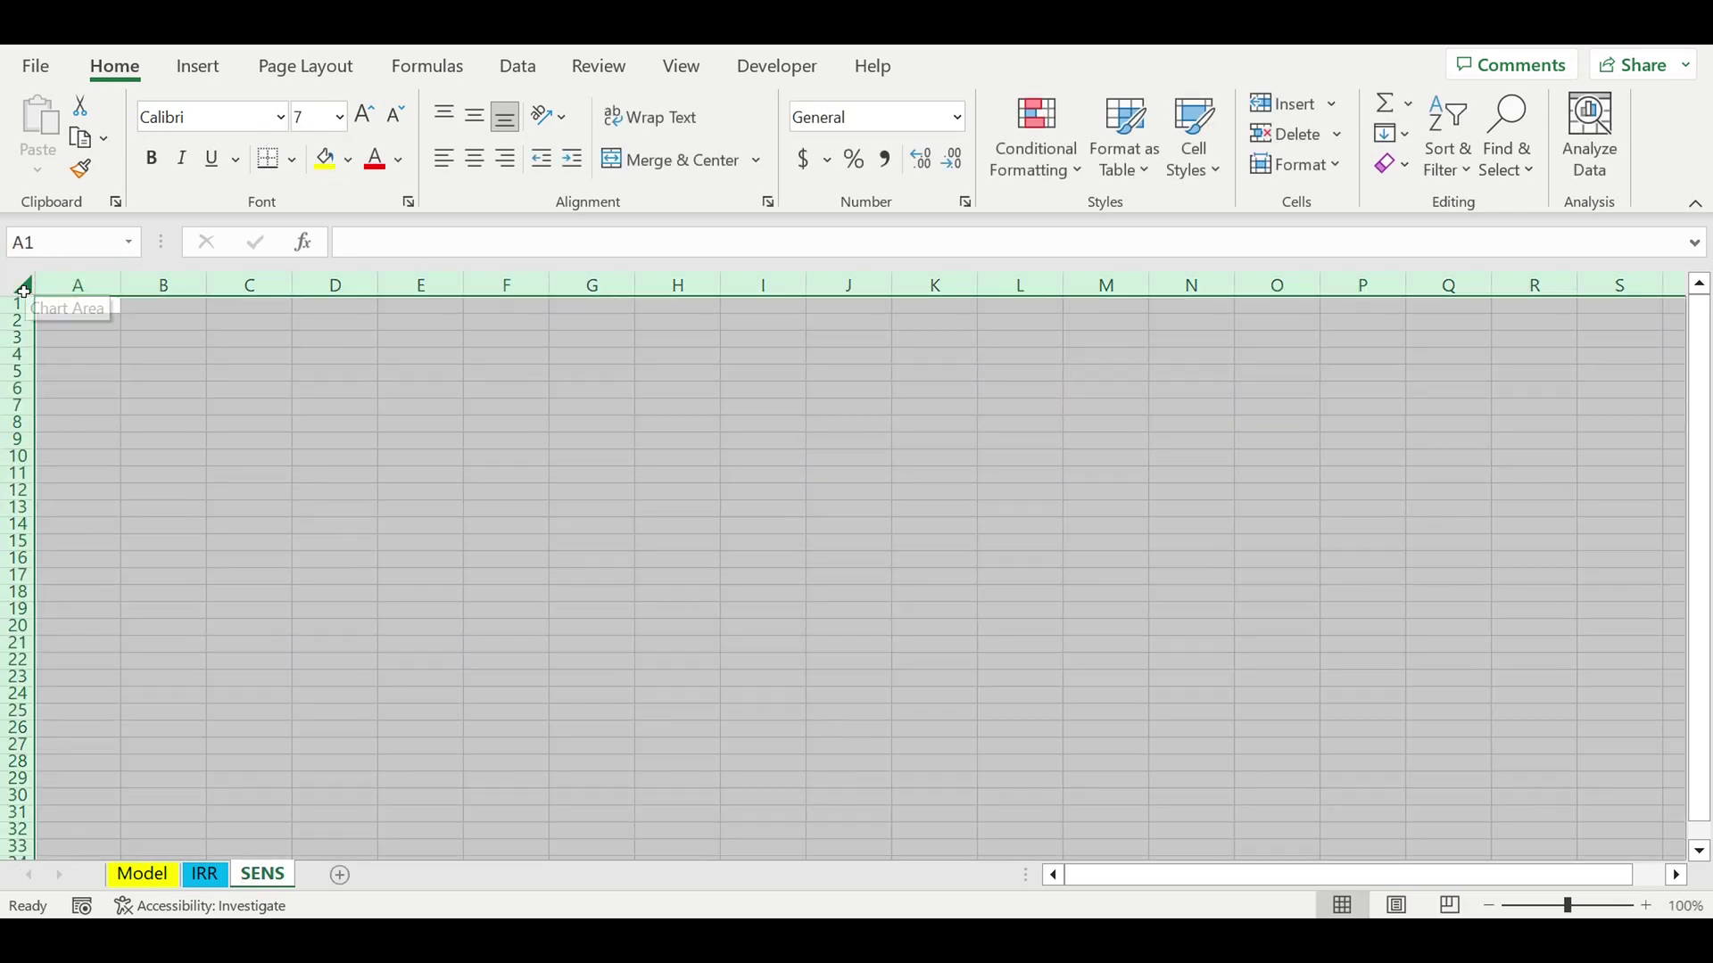
pyautogui.click(292, 159)
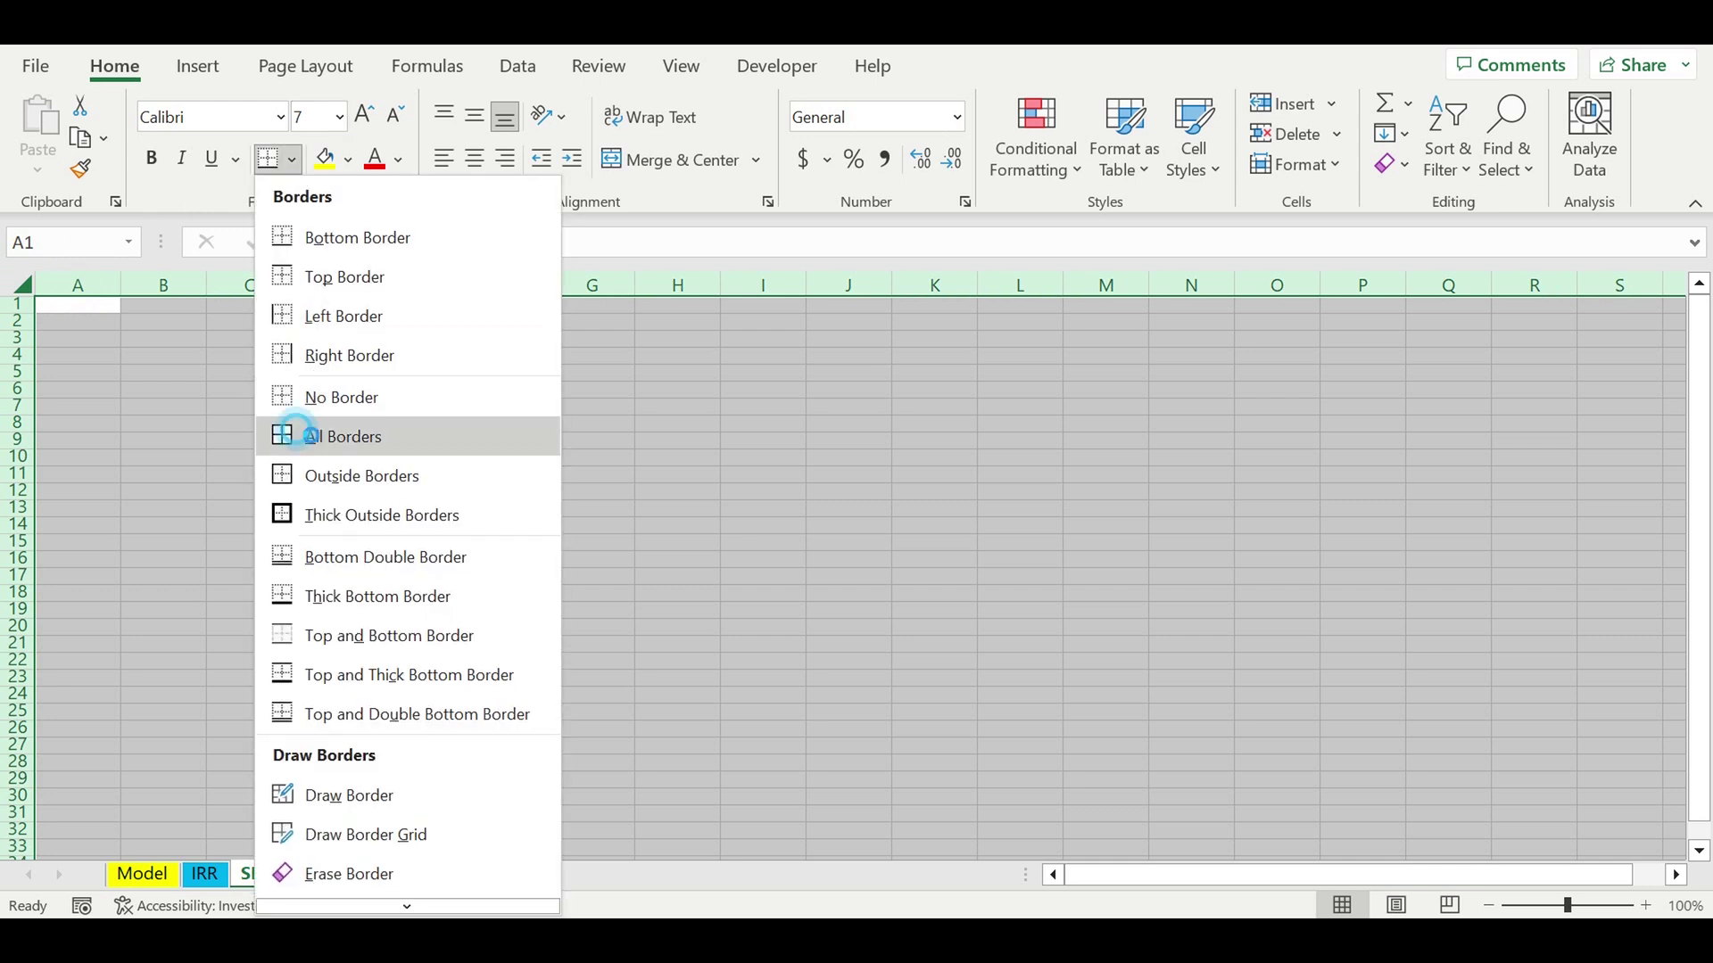
pyautogui.click(330, 436)
pyautogui.click(150, 159)
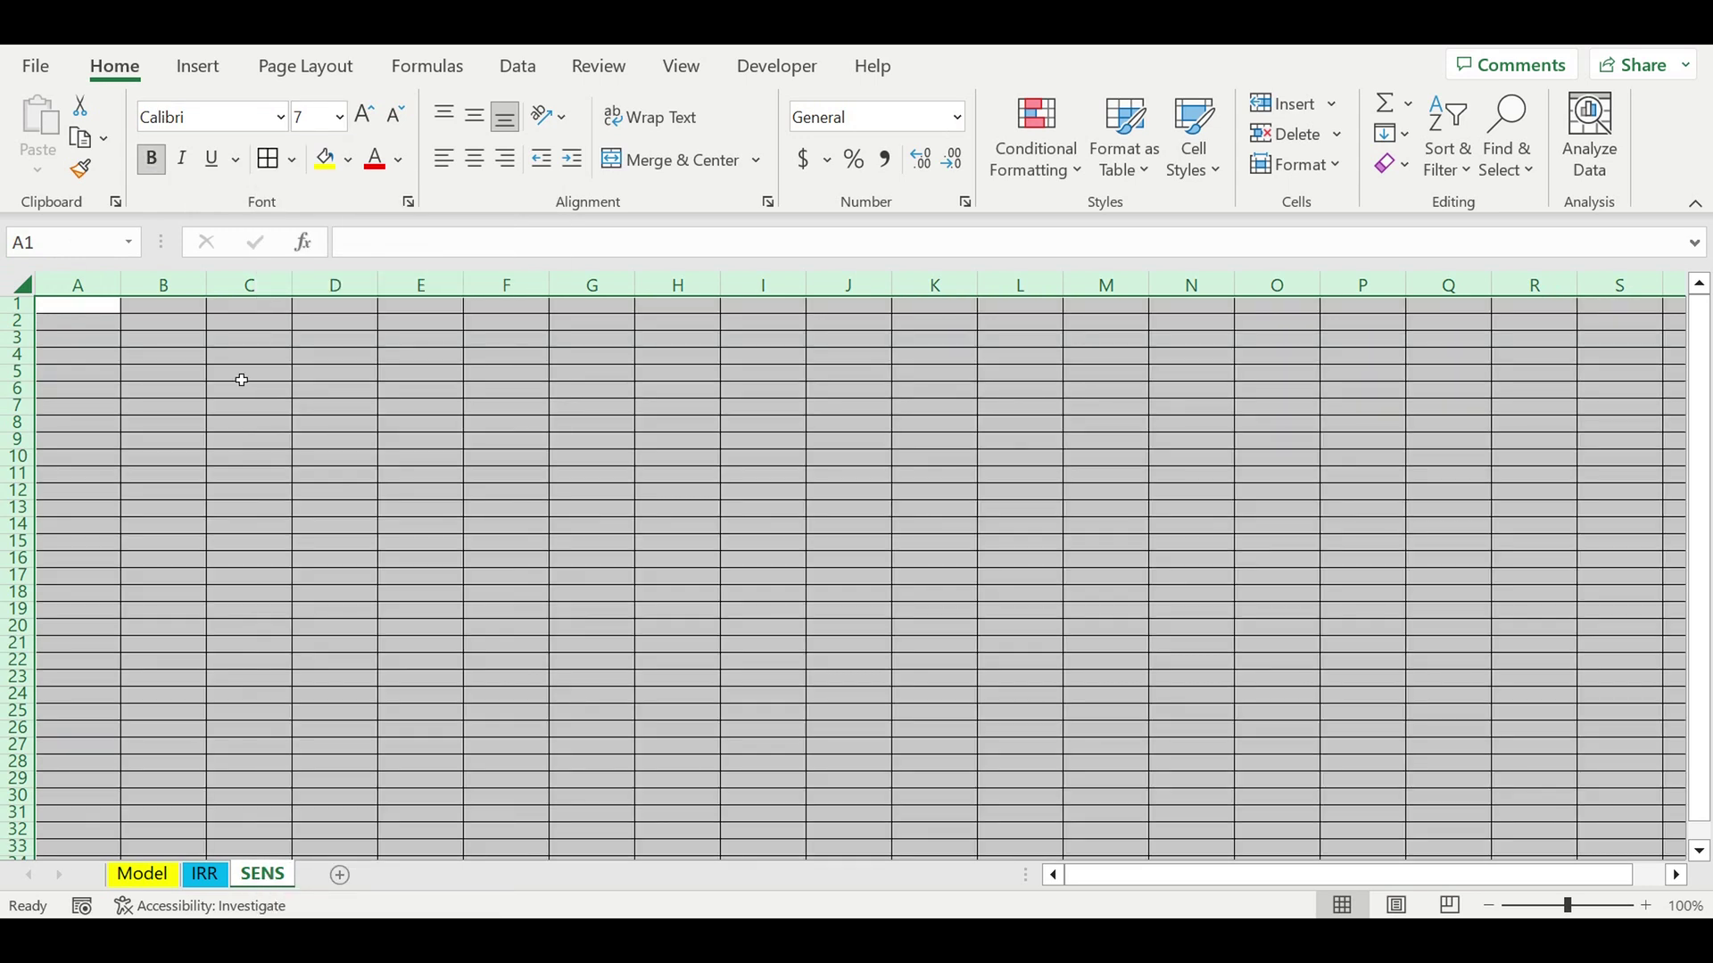
# - Apply the Number format to the whole SENS sheet with 0 decimal places, the 1000 separator and red parenthesised negatives
pyautogui.rightClick(241, 380)
pyautogui.click(335, 748)
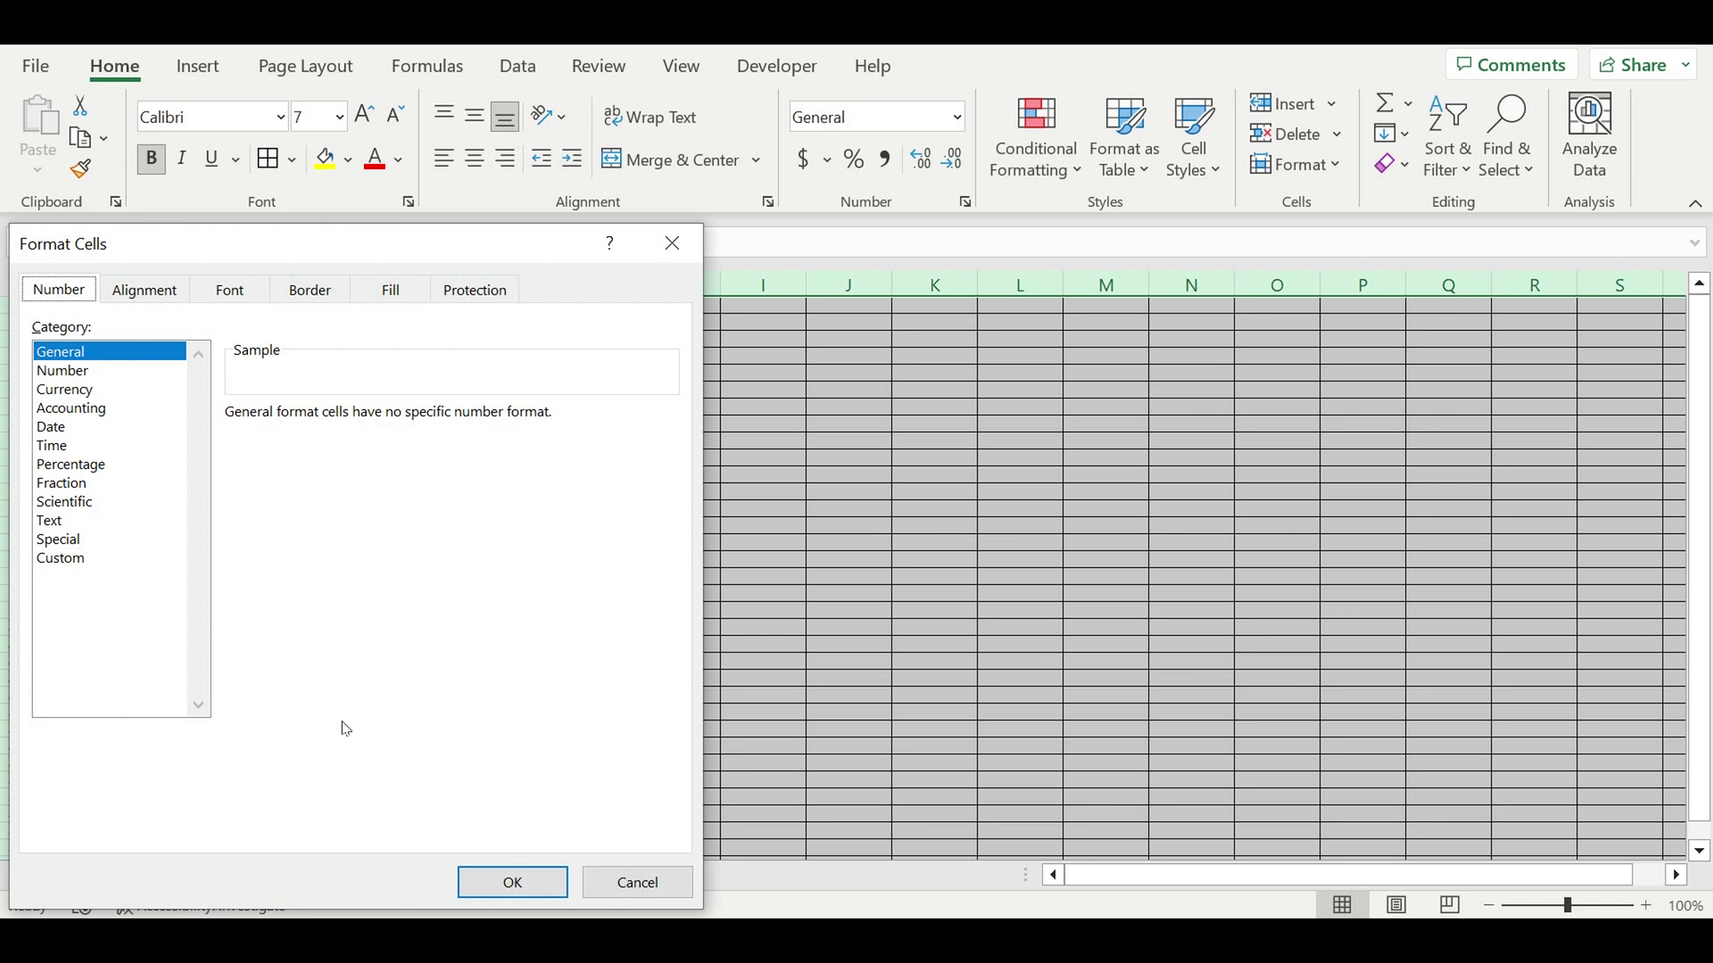
pyautogui.click(72, 371)
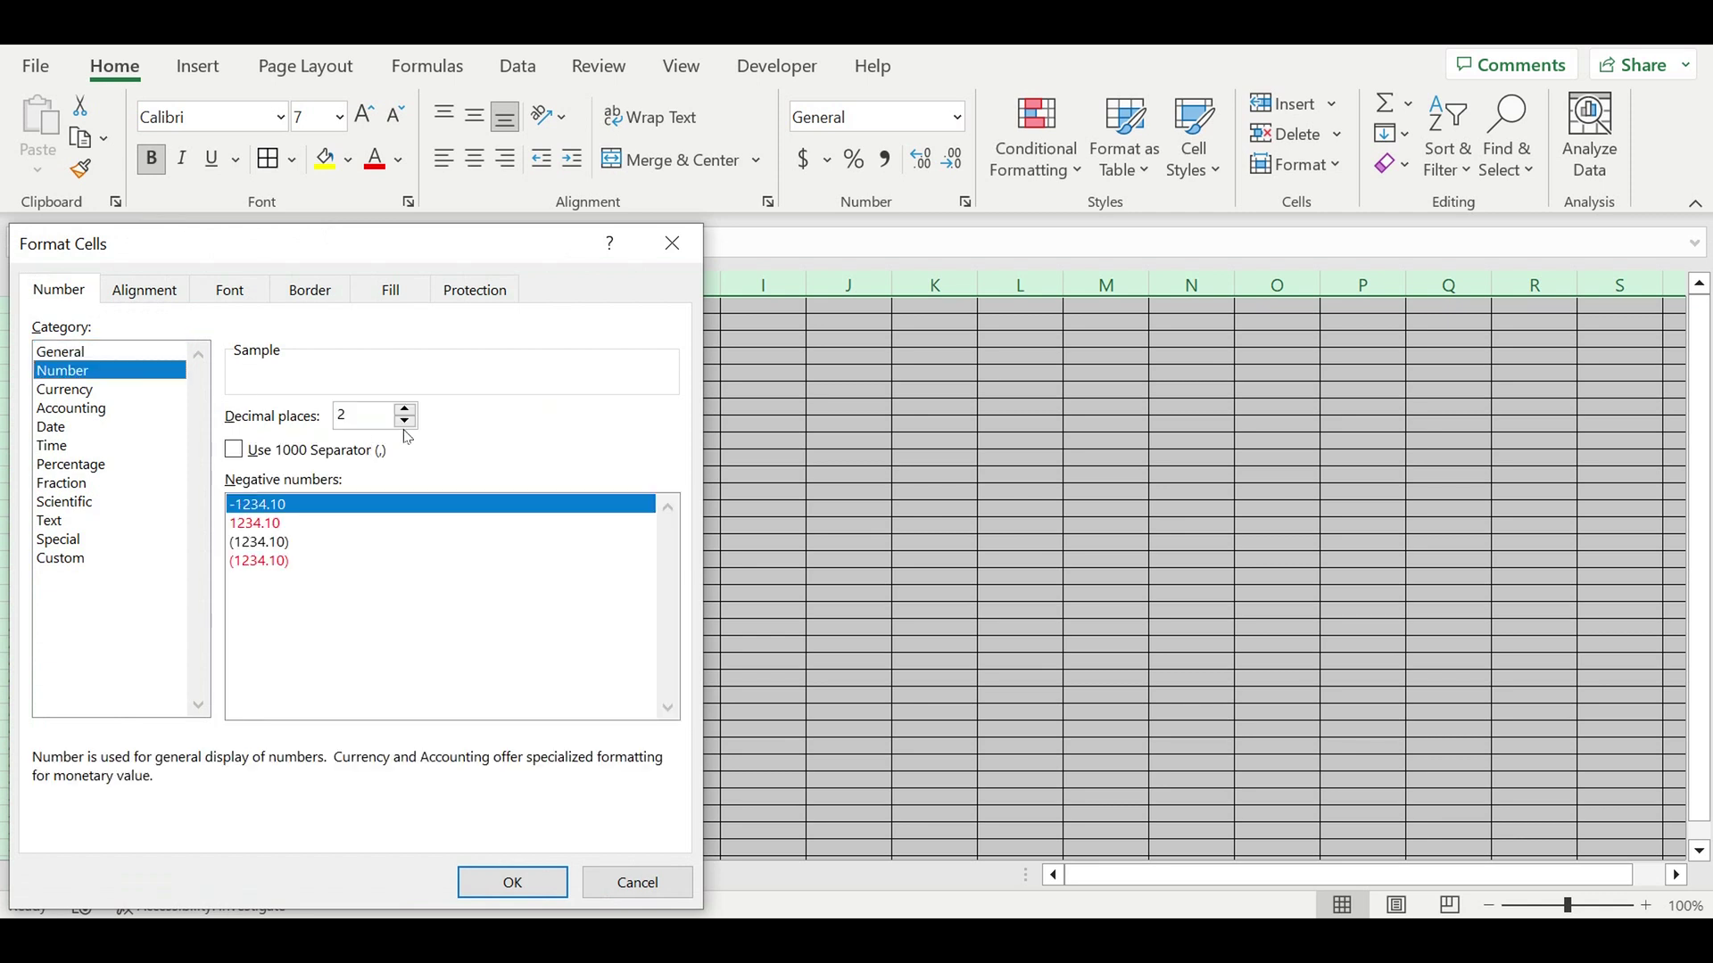
pyautogui.click(407, 423)
pyautogui.click(407, 423)
pyautogui.click(233, 450)
pyautogui.click(258, 561)
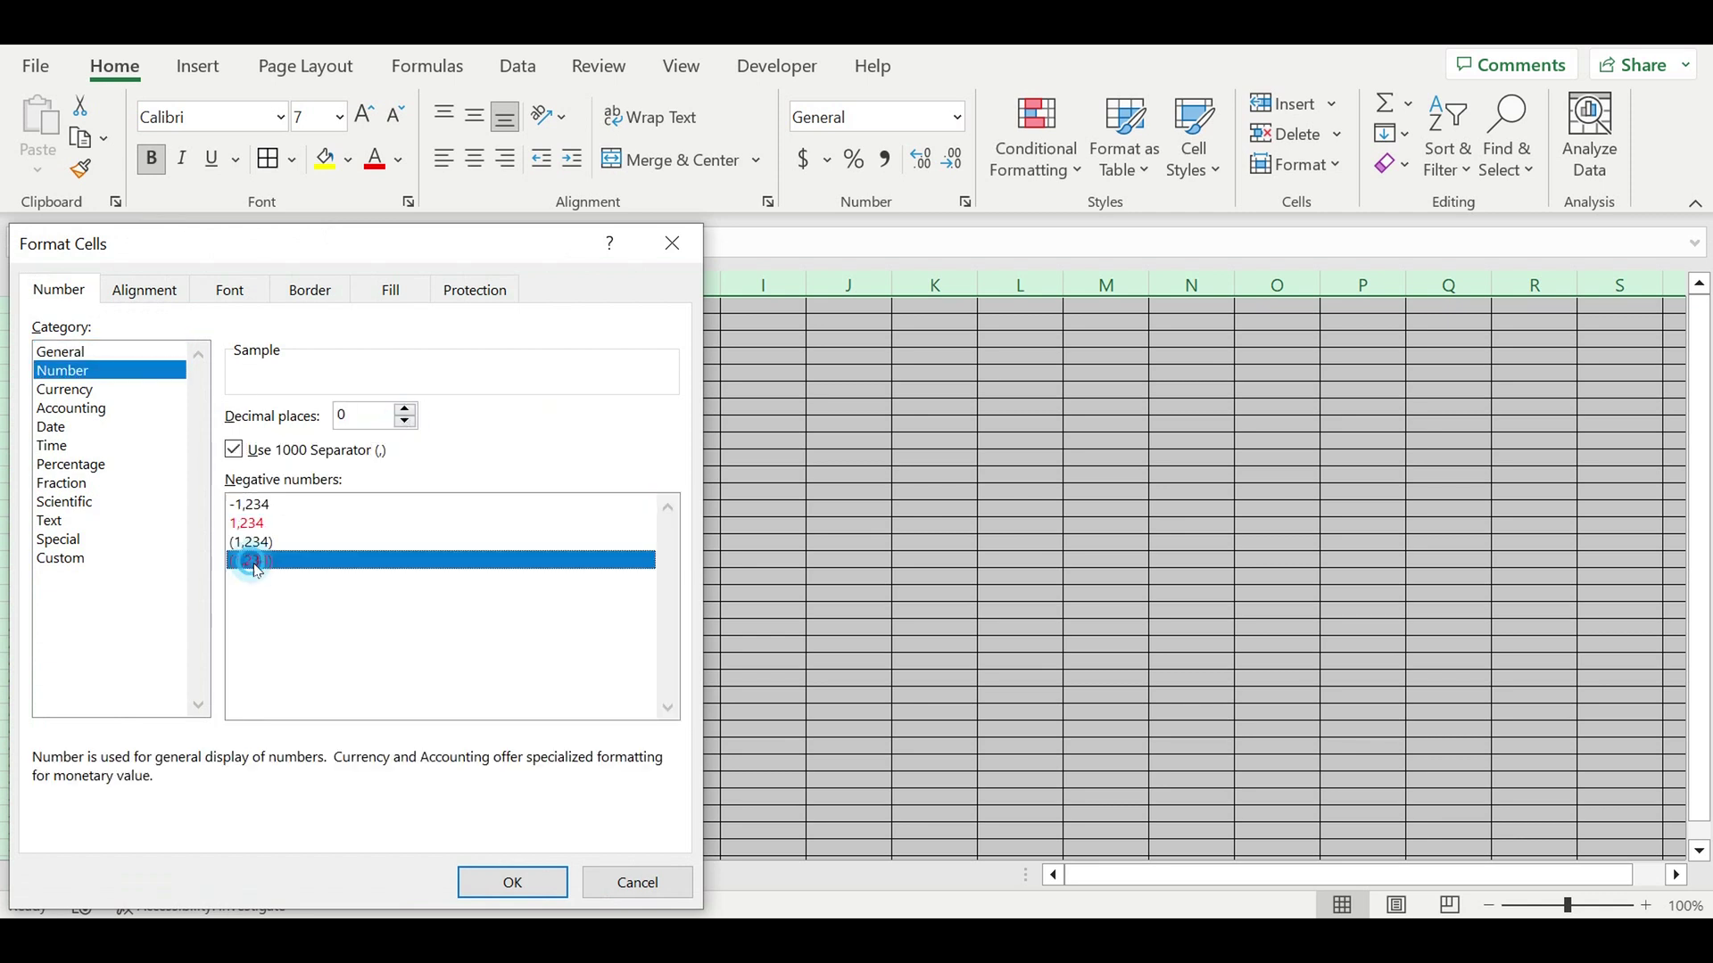
pyautogui.click(514, 883)
# - Freeze the first column of the SENS sheet
pyautogui.click(79, 285)
pyautogui.click(685, 71)
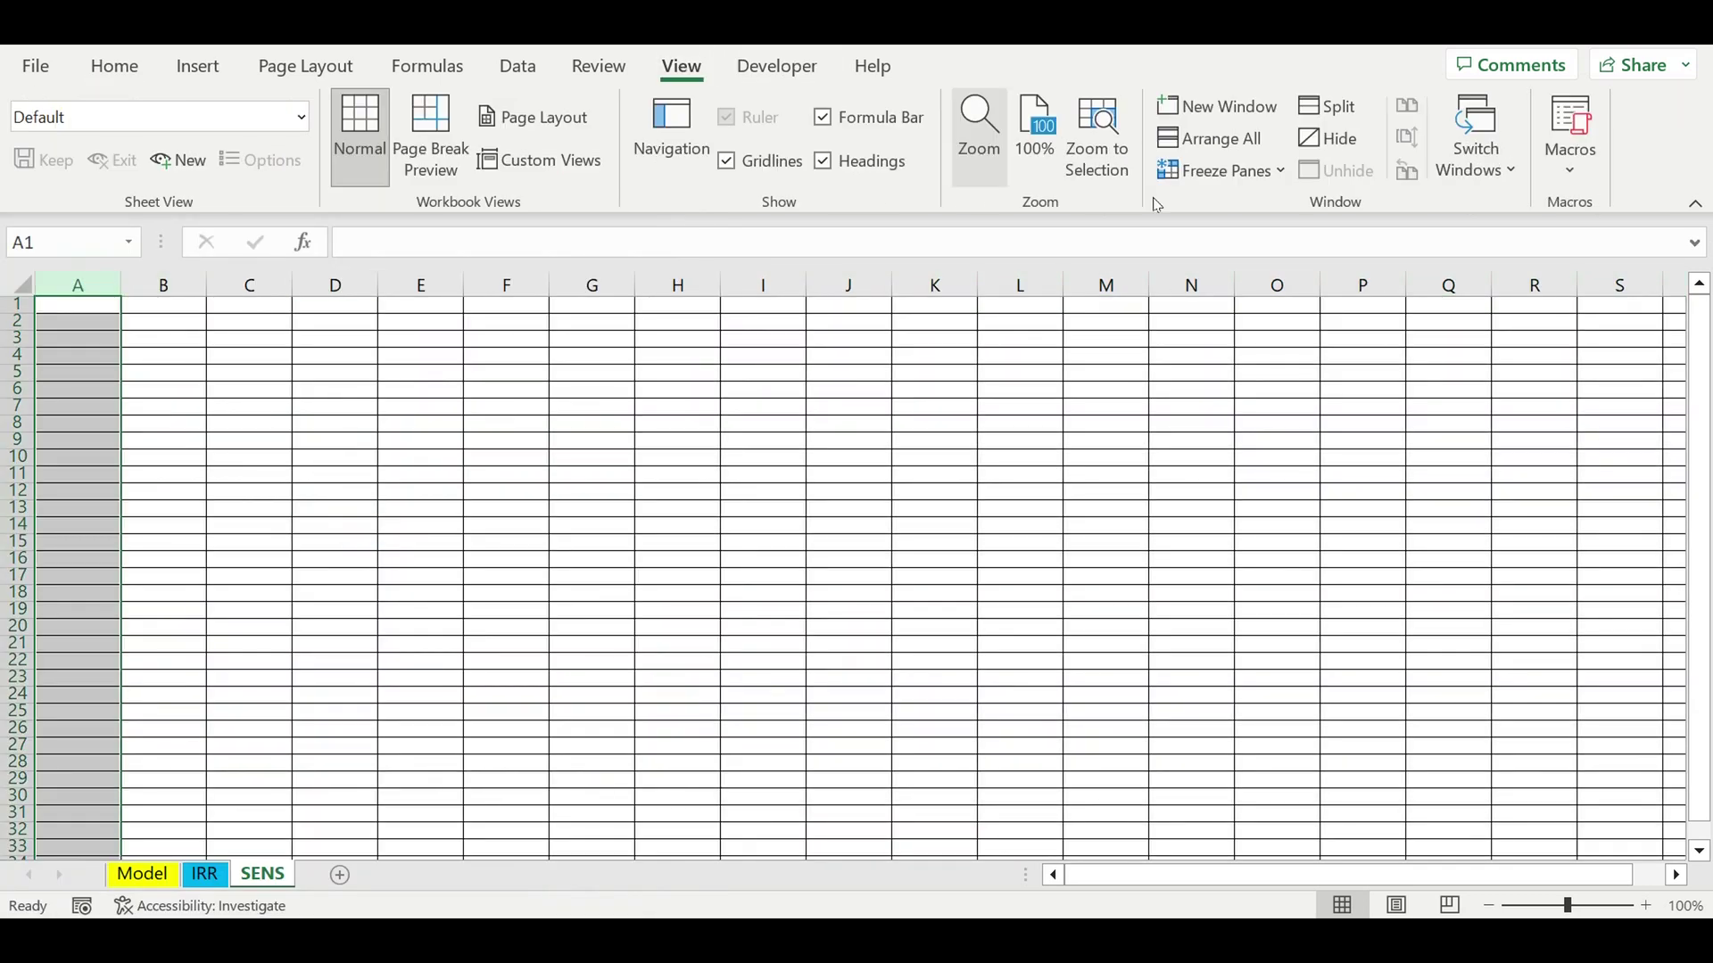
pyautogui.click(1182, 171)
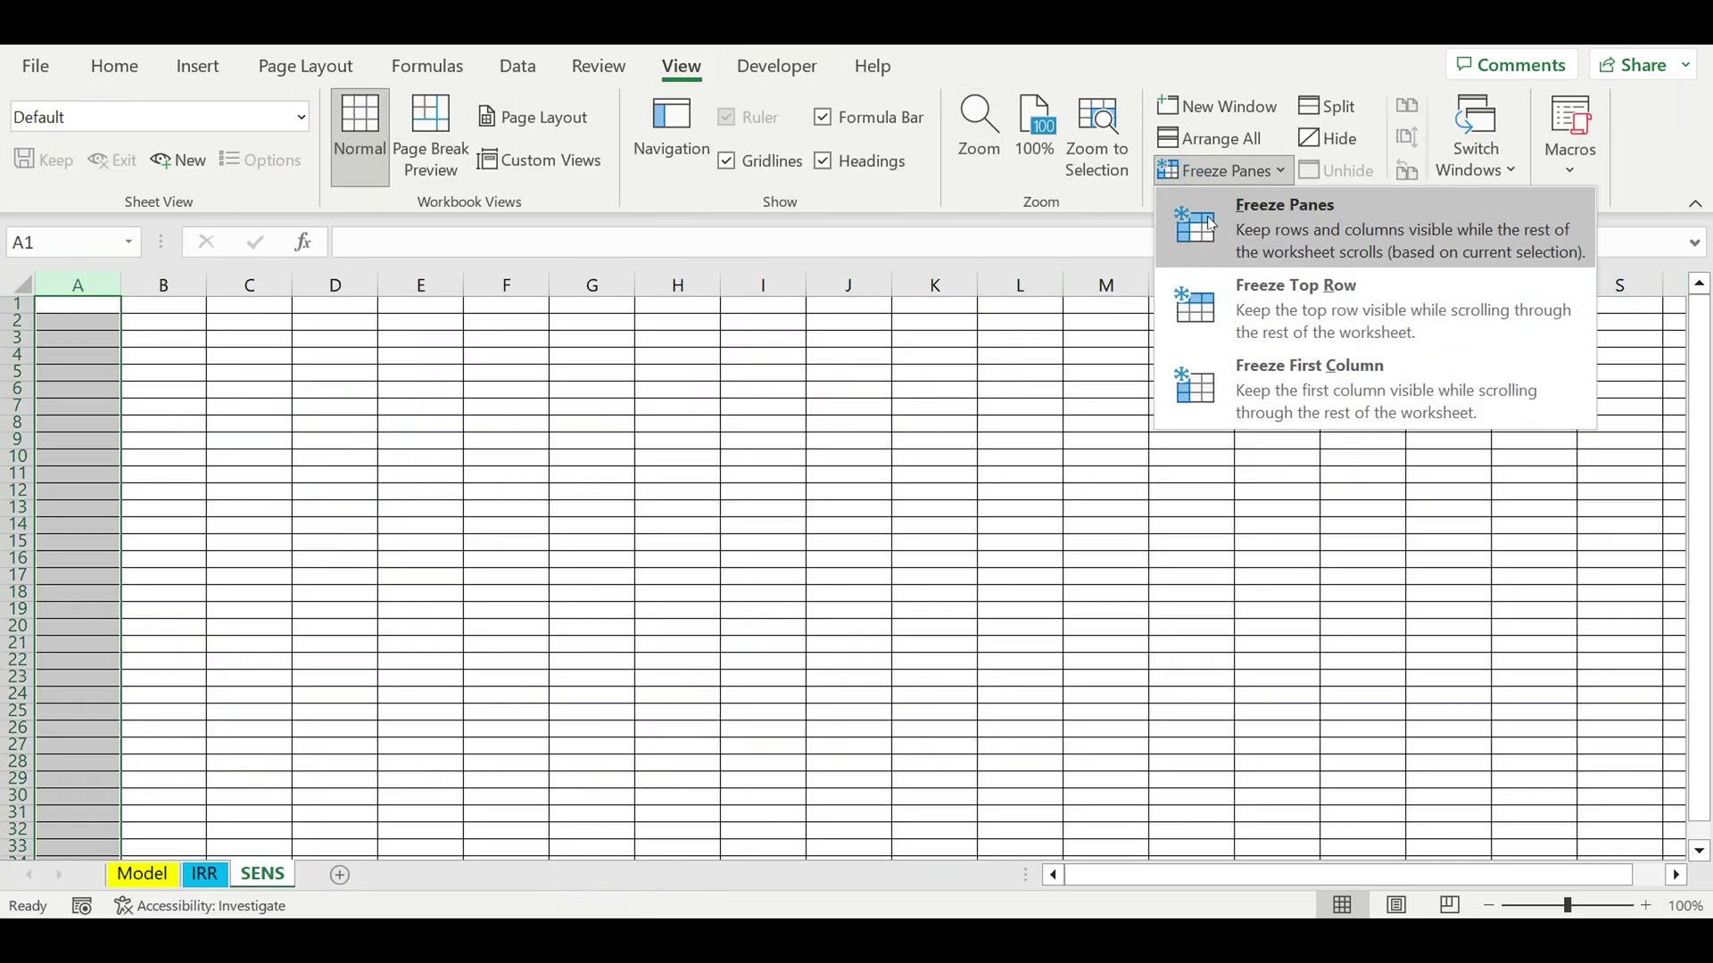
pyautogui.click(1199, 392)
pyautogui.click(482, 440)
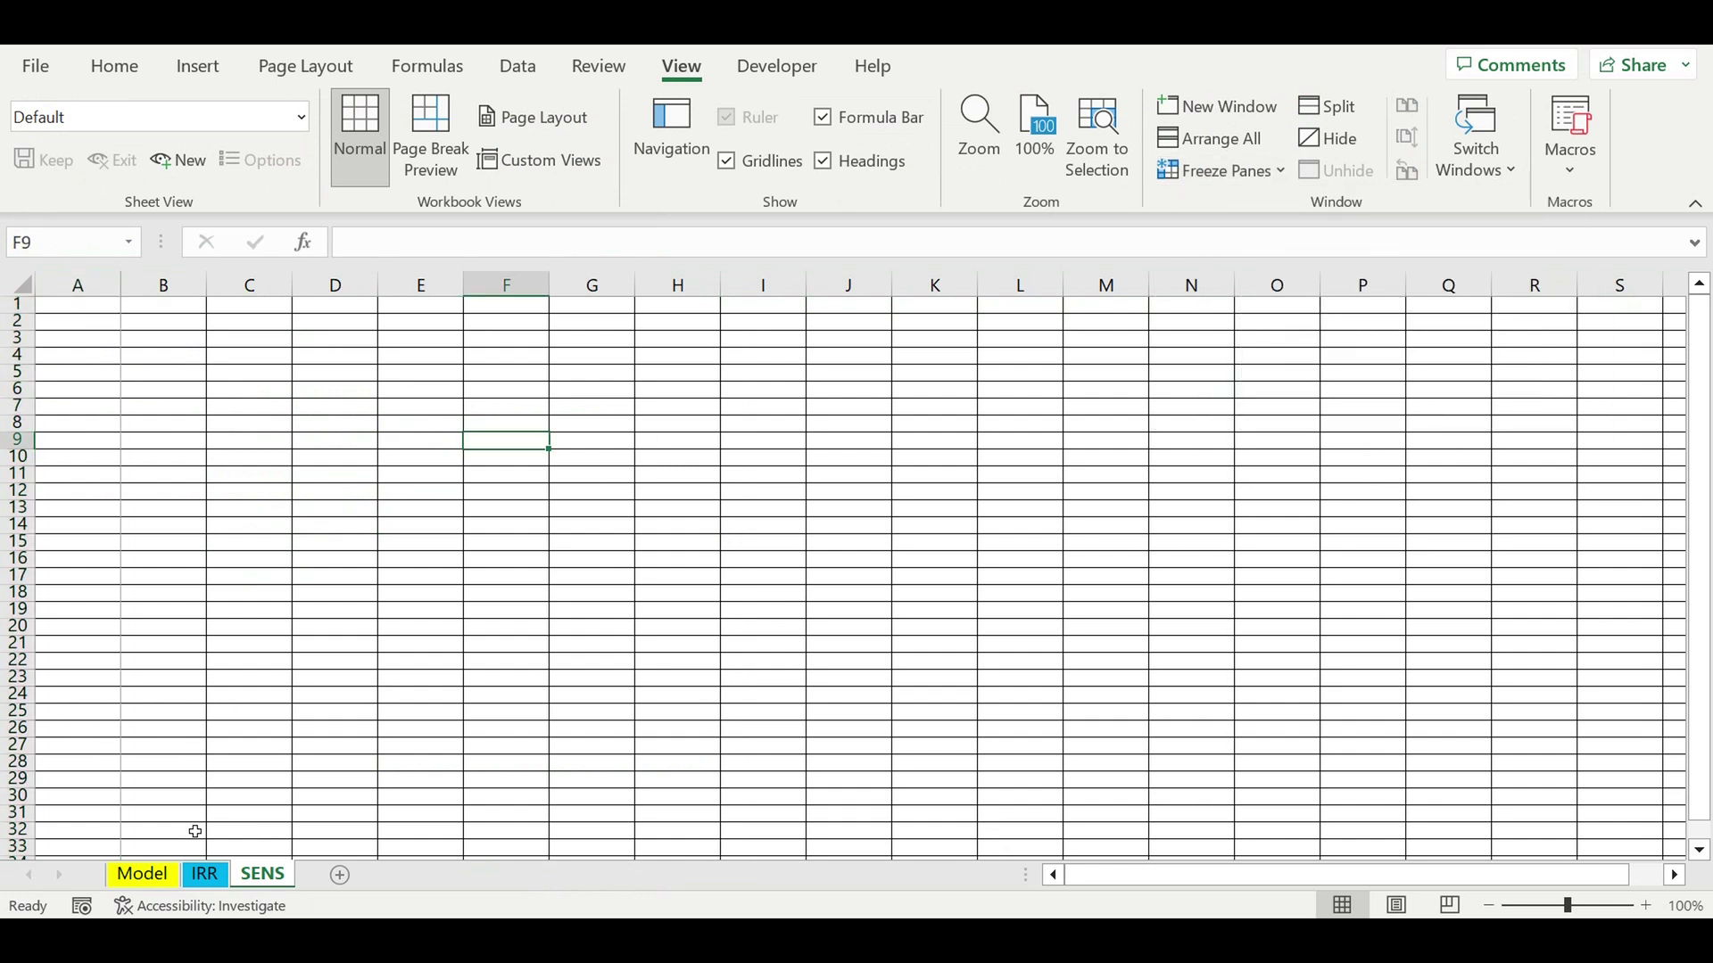
# - Copy the Financial efficiency table A4064:B4071 from the Model sheet to A1 of SENS and fit columns A and B to their contents
pyautogui.click(138, 878)
pyautogui.click(700, 658)
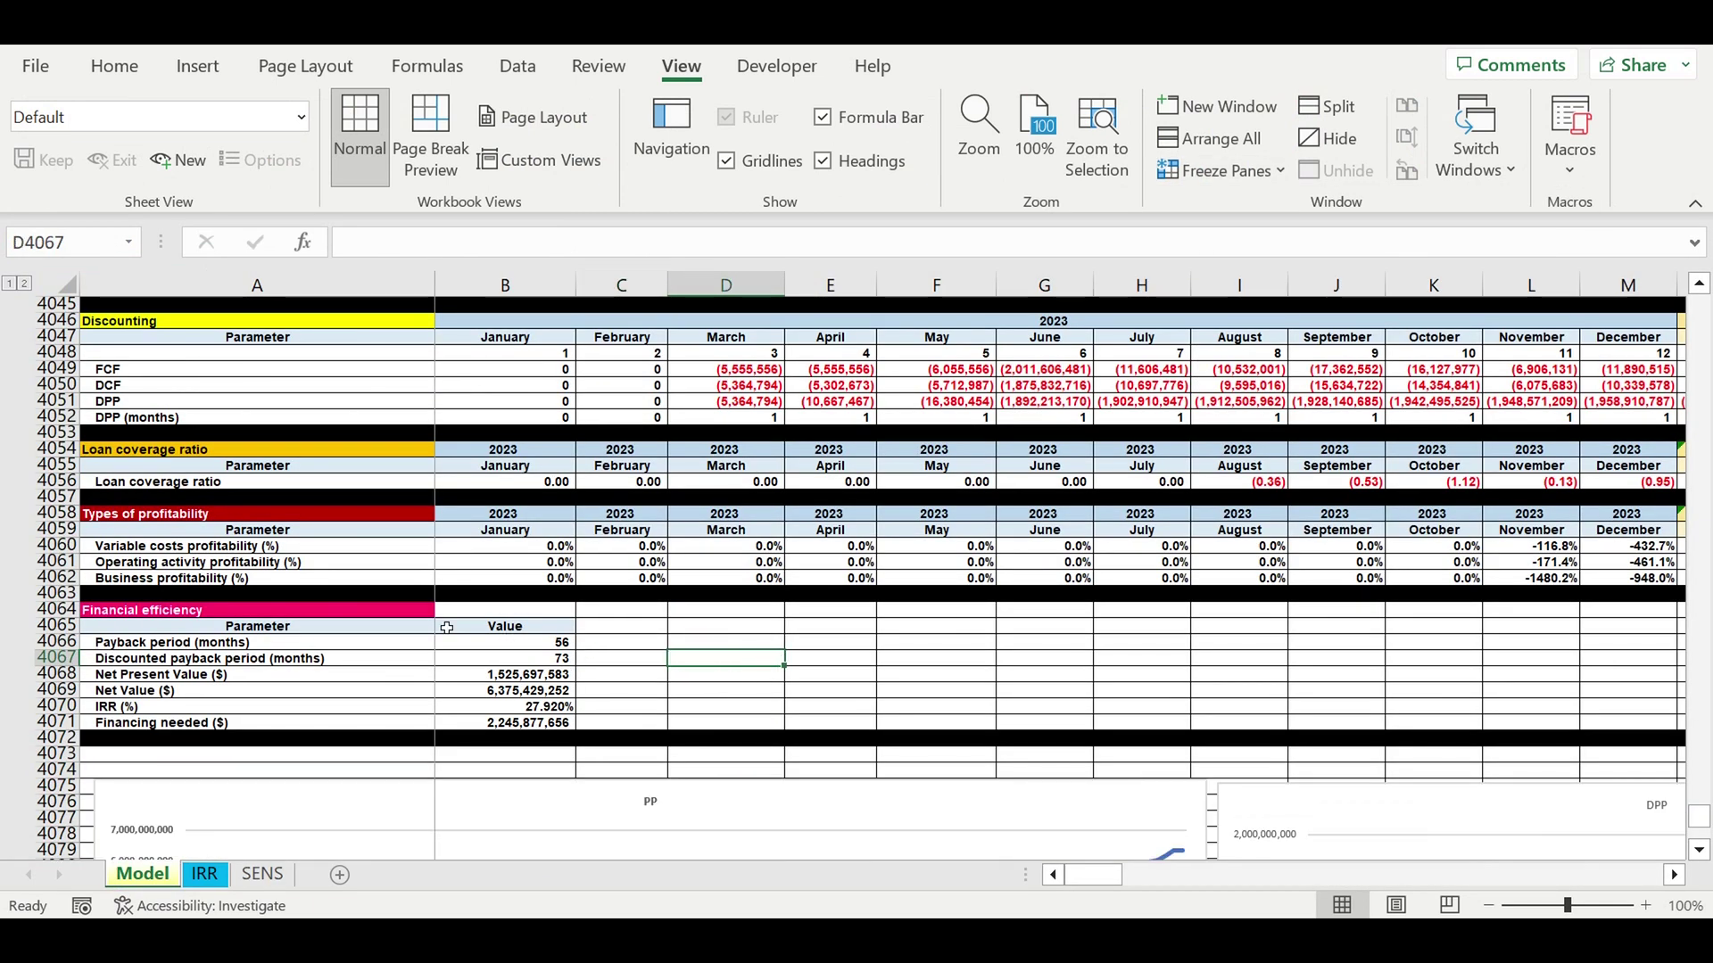
pyautogui.moveTo(401, 612); pyautogui.dragTo(538, 711)
pyautogui.hotkey('ctrl', 'c')
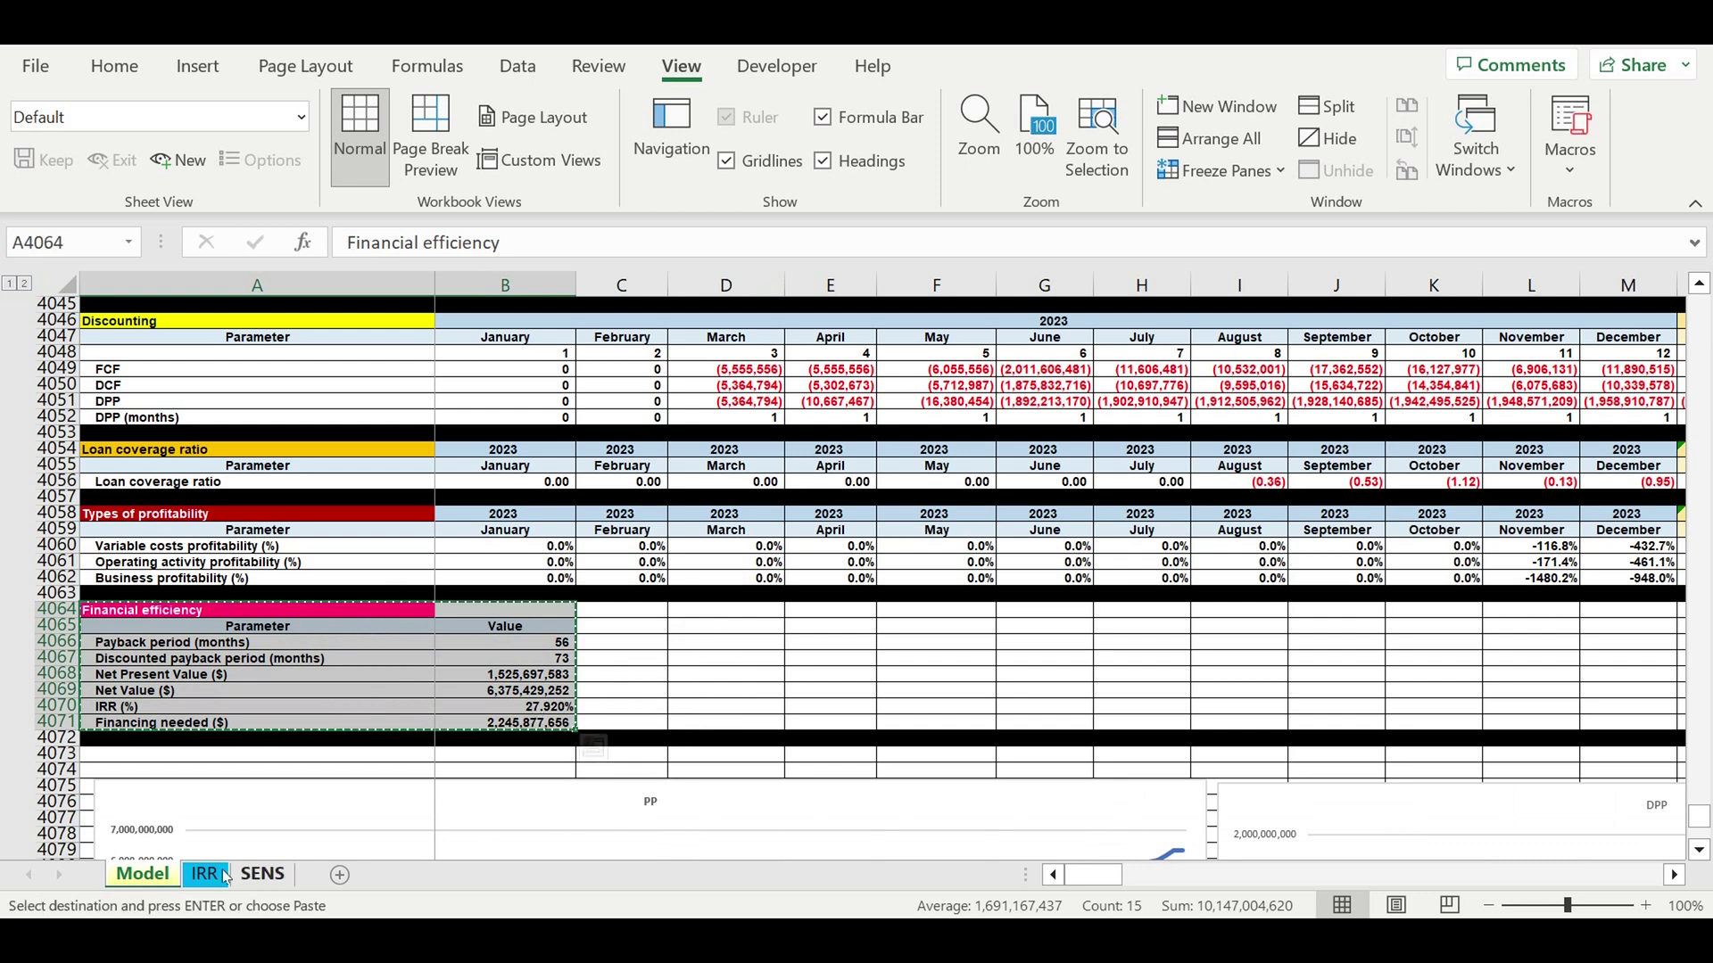
pyautogui.click(262, 874)
pyautogui.click(67, 313)
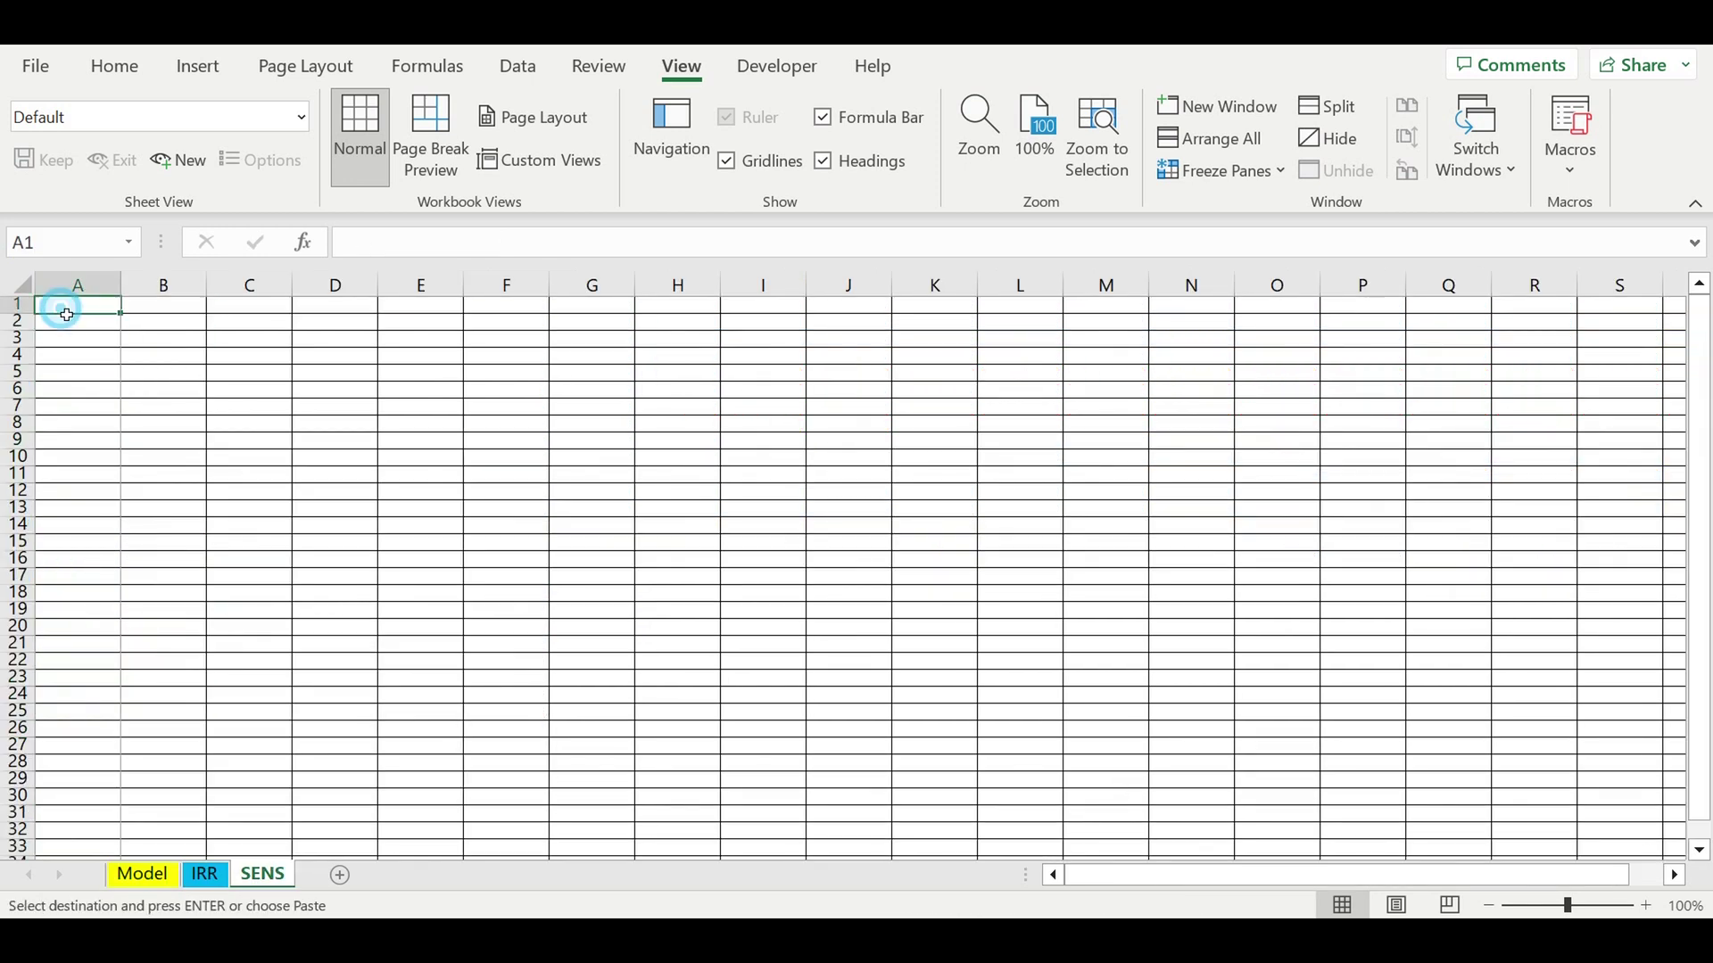
pyautogui.hotkey('ctrl', 'v')
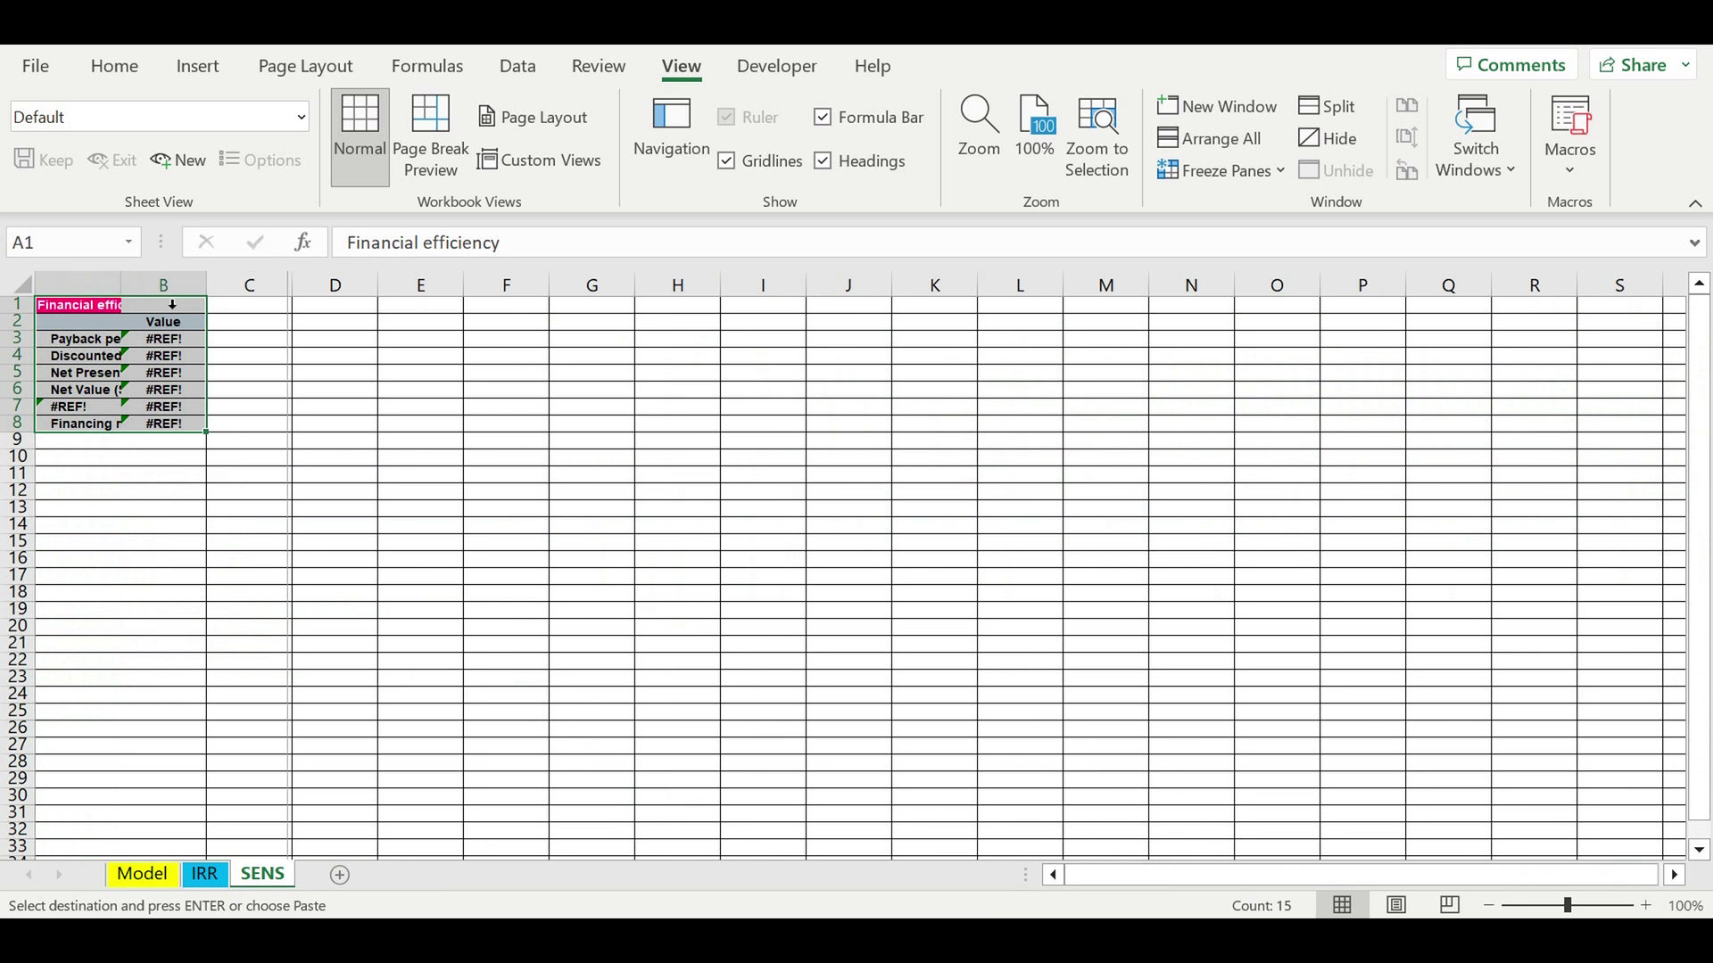
pyautogui.doubleClick(120, 286)
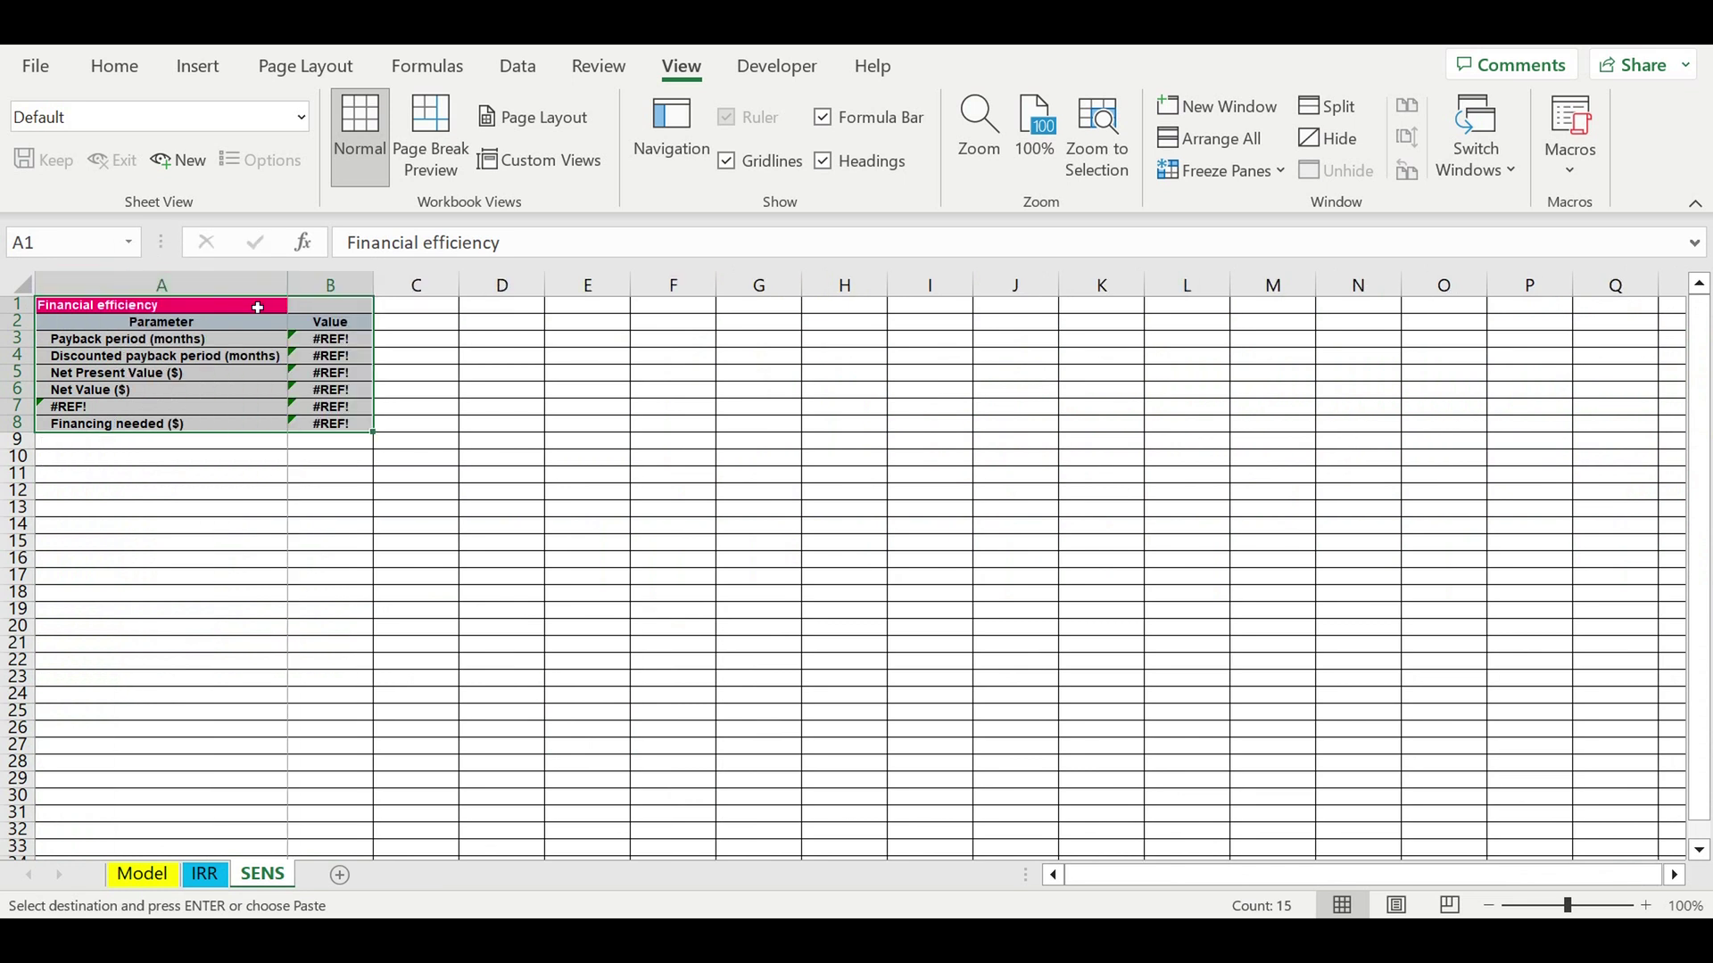
pyautogui.doubleClick(373, 285)
# - Fill row 9 below the pasted Financial efficiency table with black as a separator
pyautogui.click(20, 441)
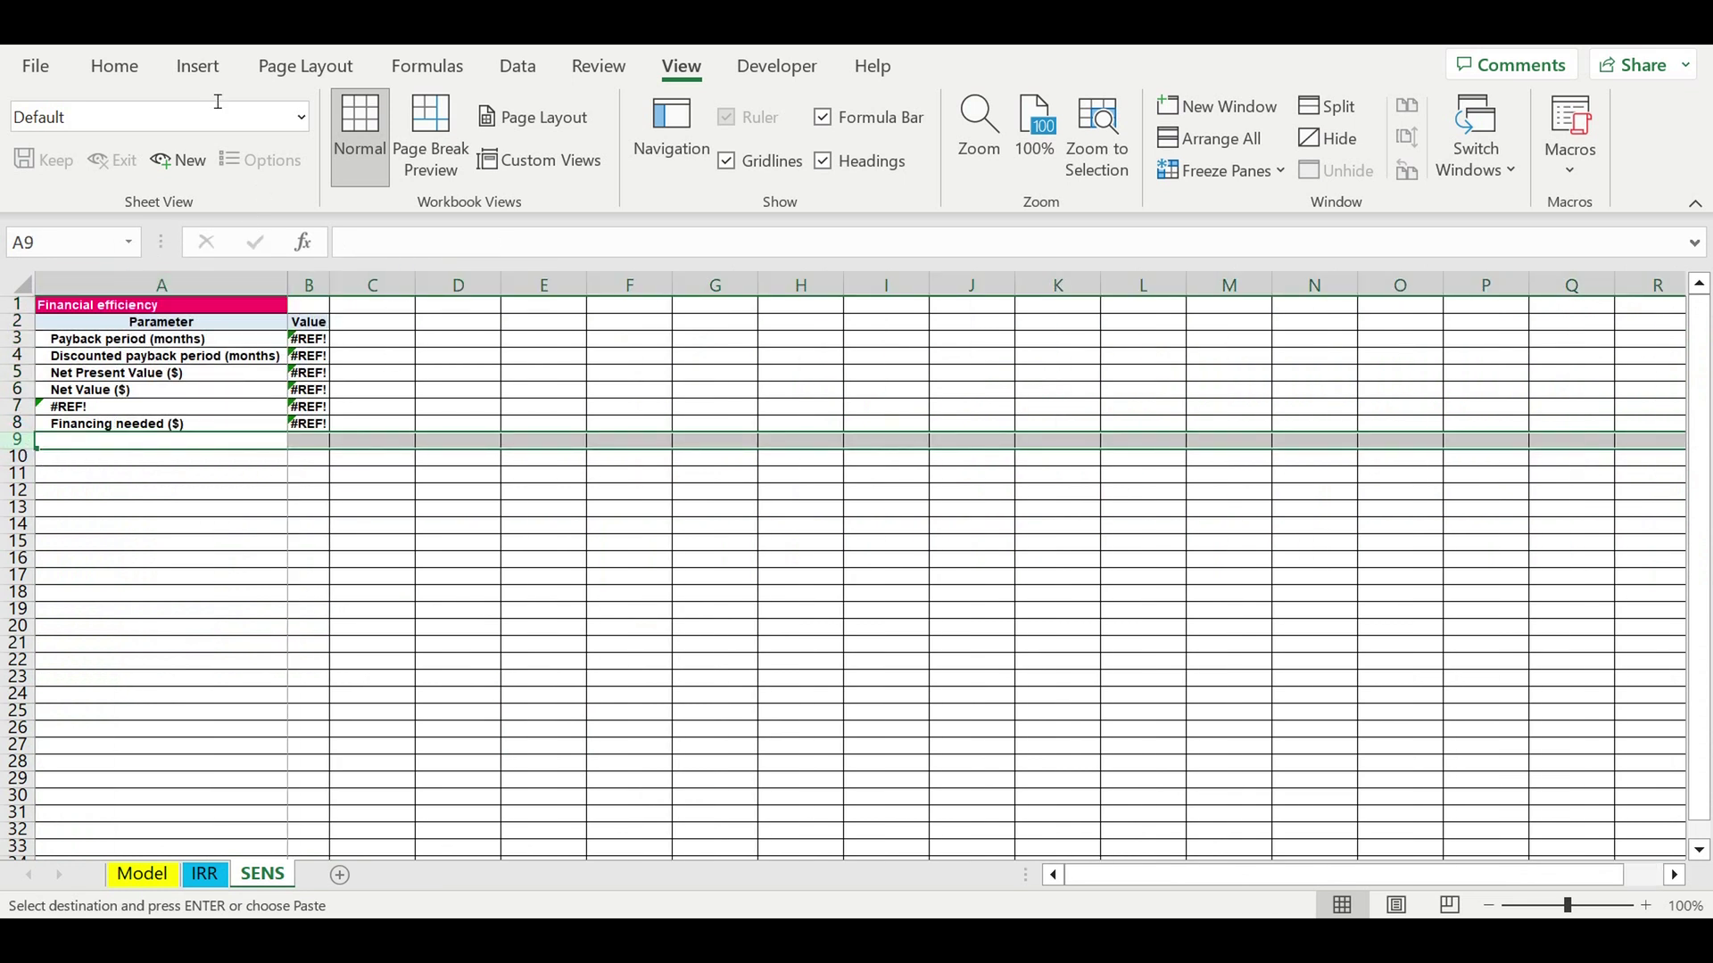
pyautogui.click(113, 60)
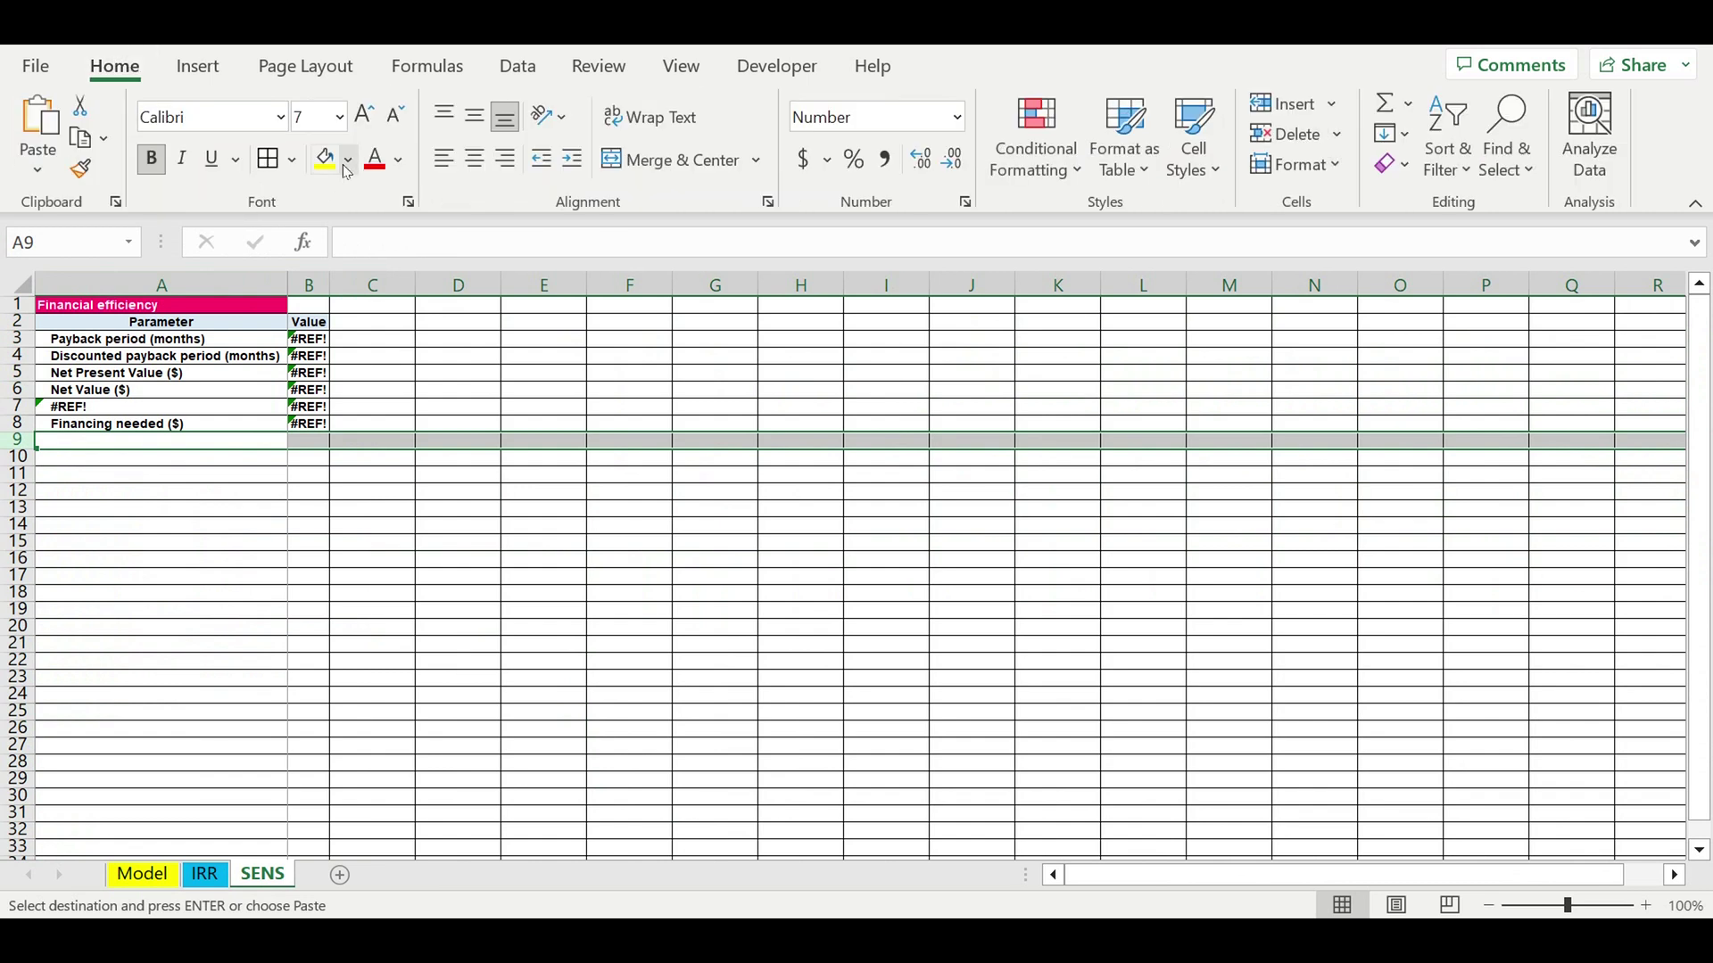
pyautogui.click(347, 163)
pyautogui.click(347, 227)
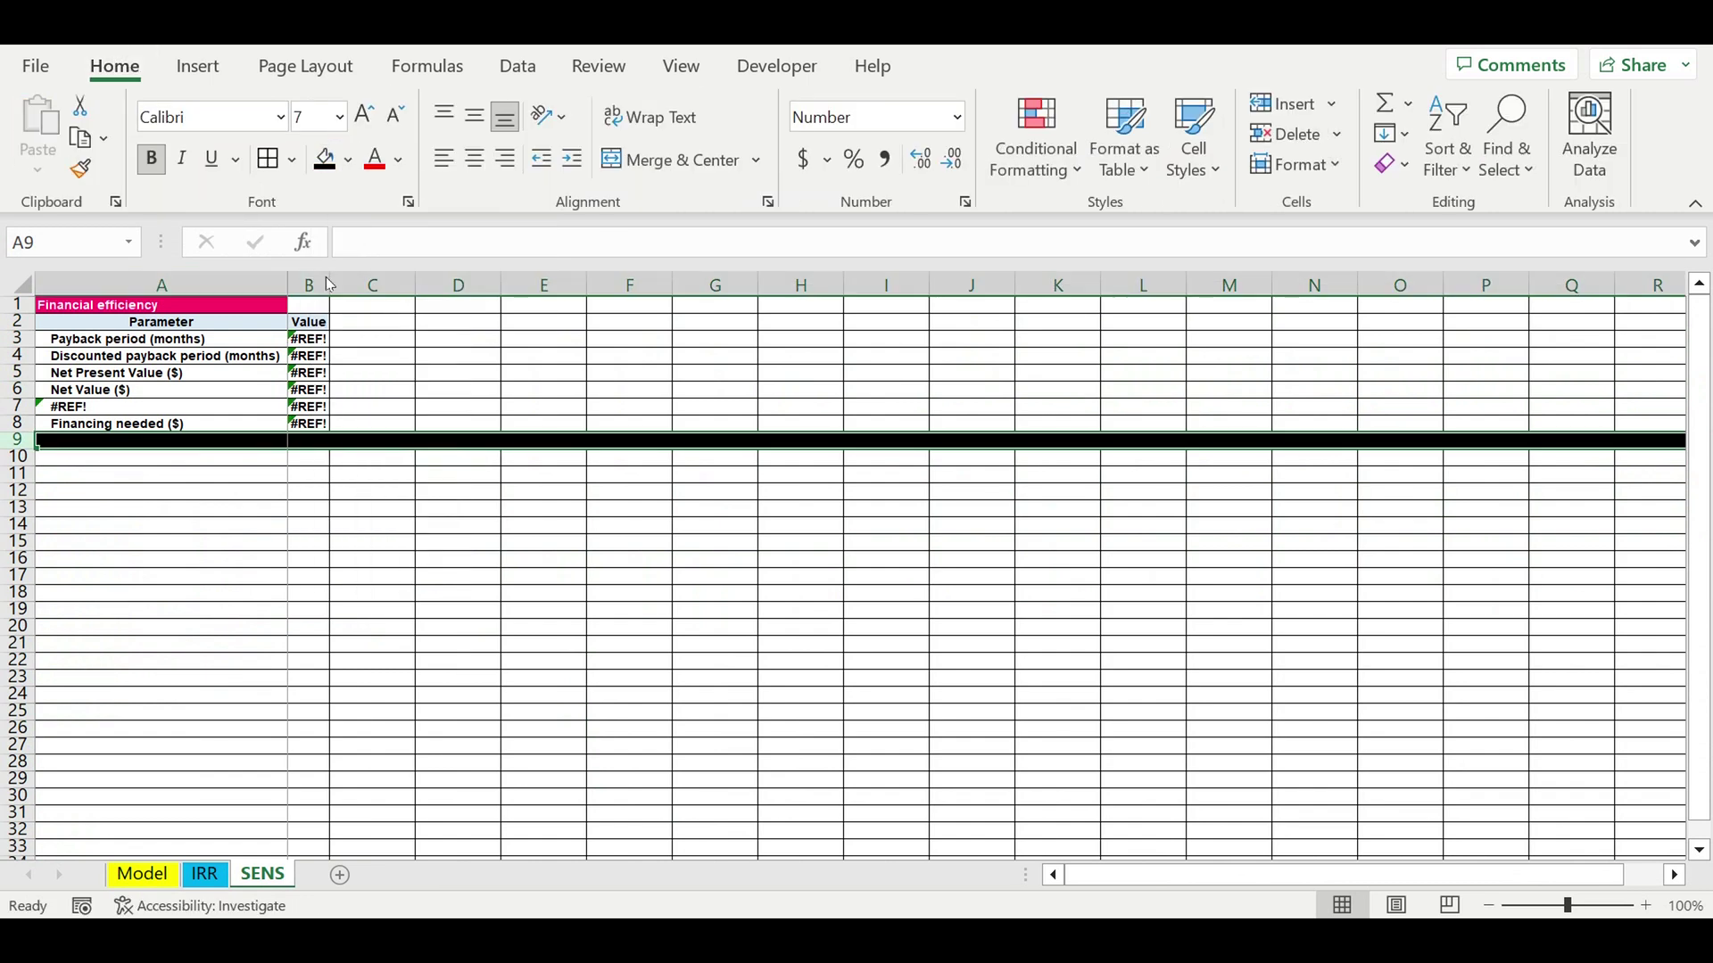
# - Link cell A3 of the SENS sheet to the Payback period label in A4066 of the Model sheet
pyautogui.click(183, 341)
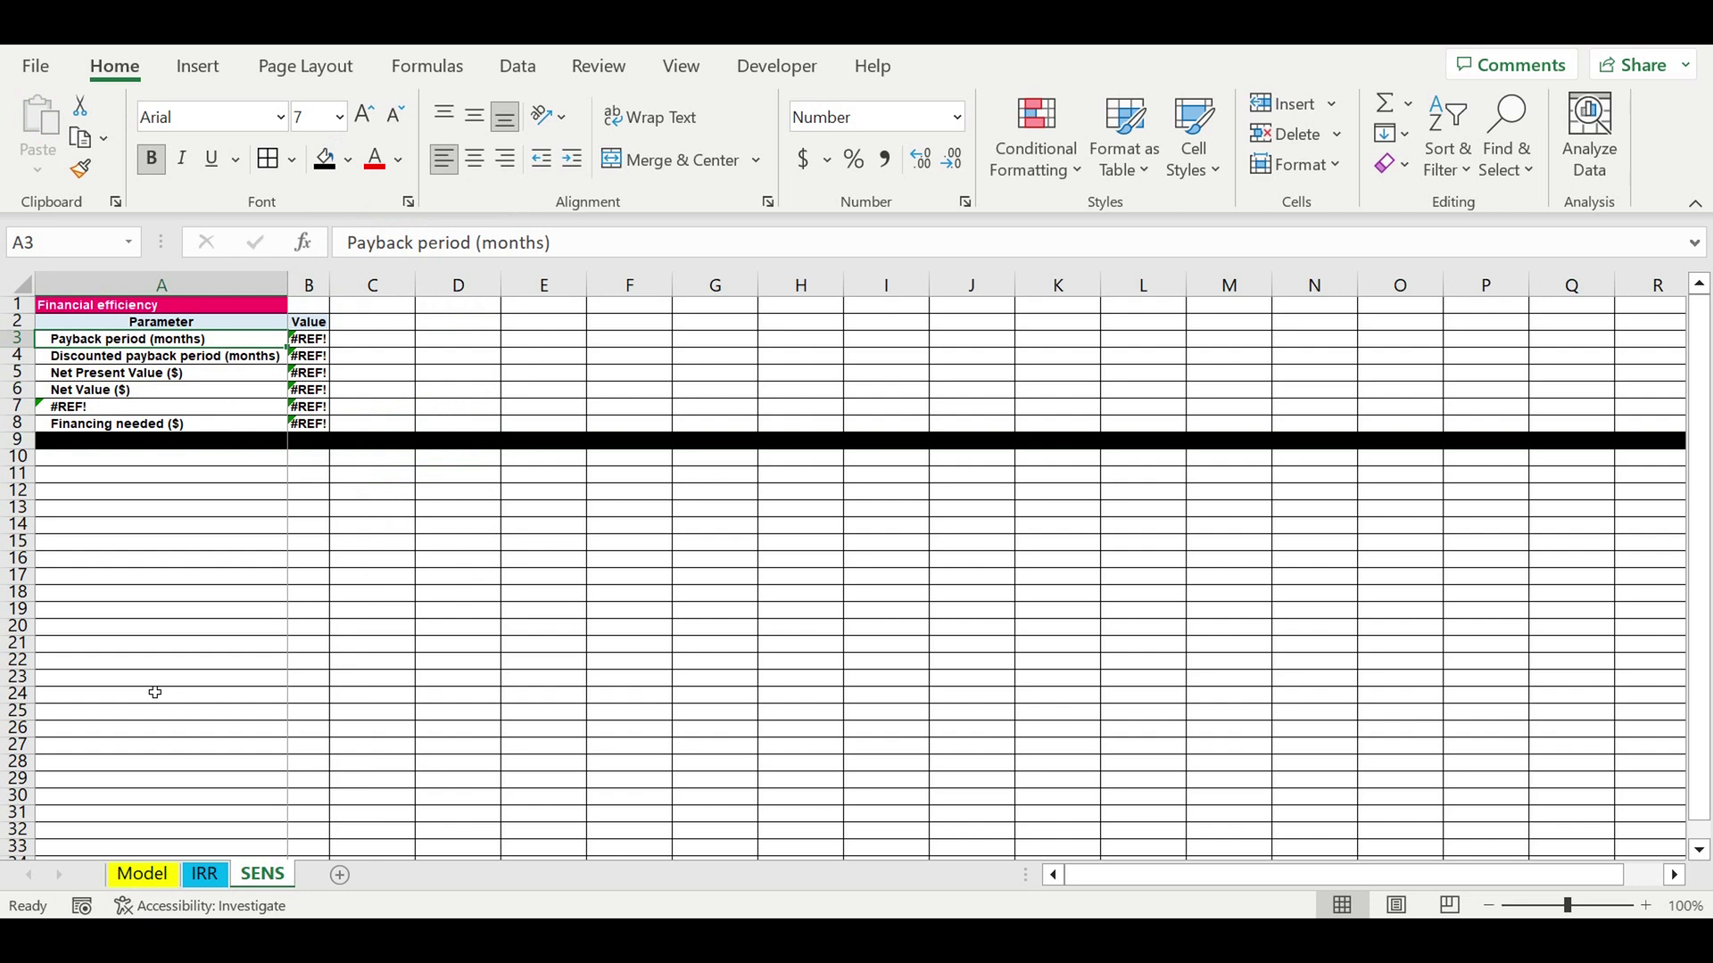
pyautogui.write('=')
pyautogui.click(142, 874)
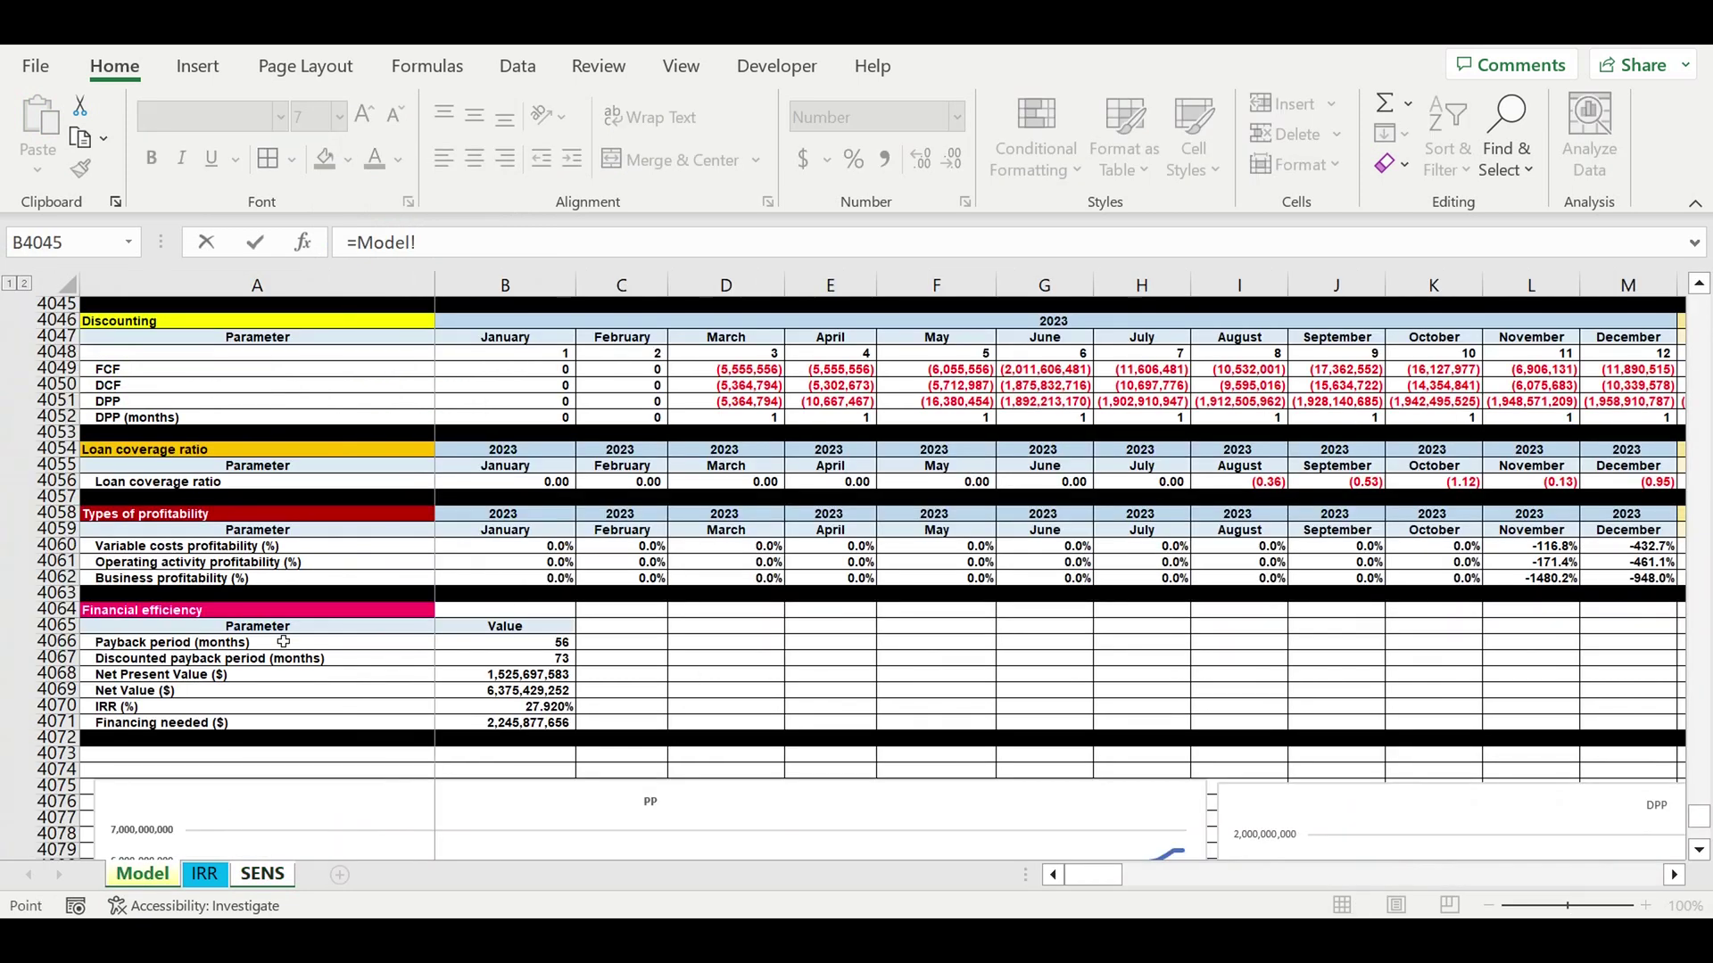
pyautogui.click(239, 644)
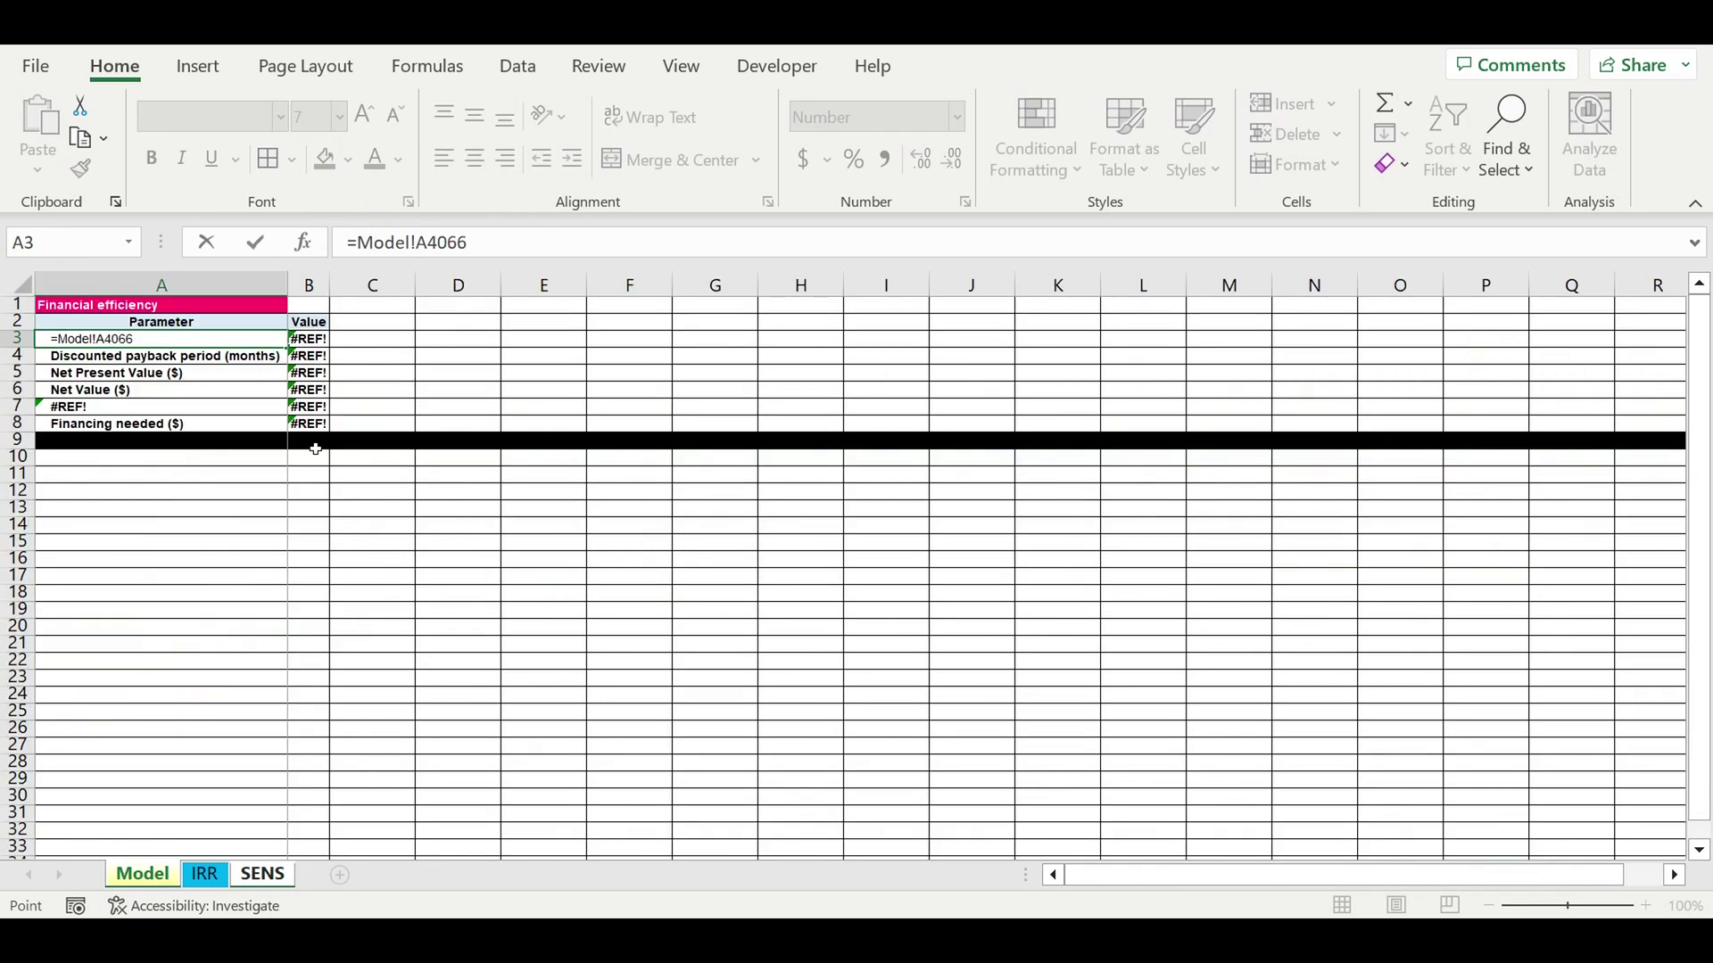
pyautogui.press('Return')
# - Link B3 to B4066 of the Model sheet and fill the A3:B3 formulas down through row 8
pyautogui.click(312, 343)
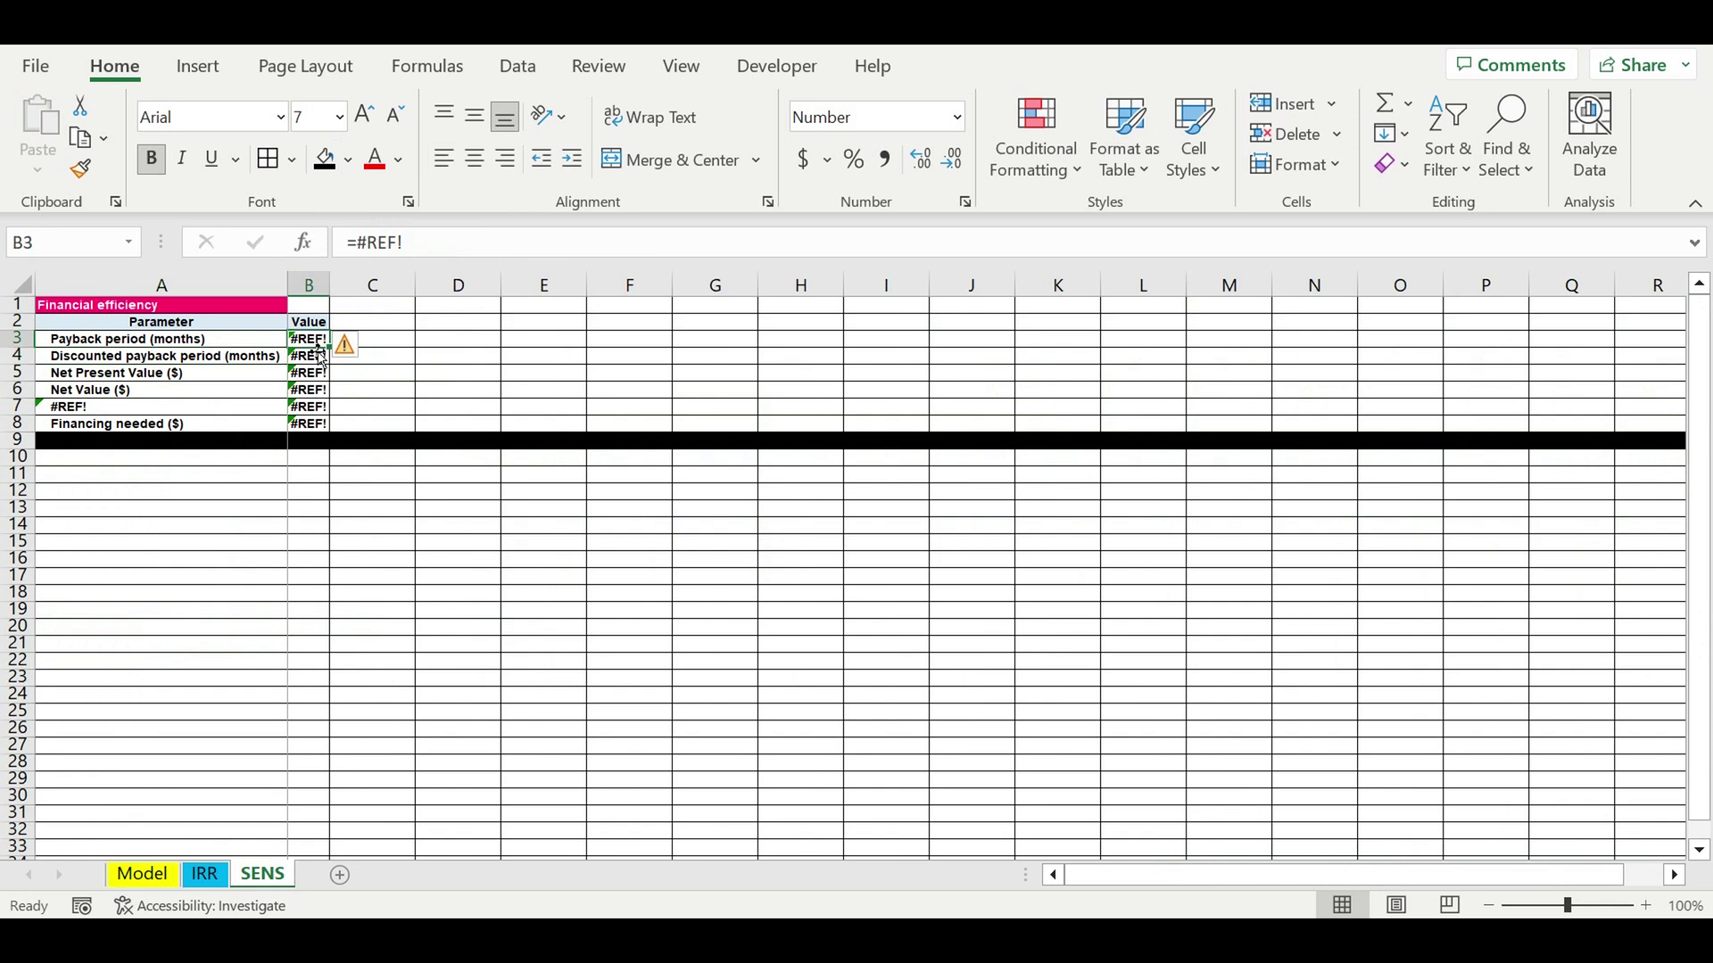
pyautogui.write('=')
pyautogui.click(142, 874)
pyautogui.click(527, 649)
pyautogui.press('Return')
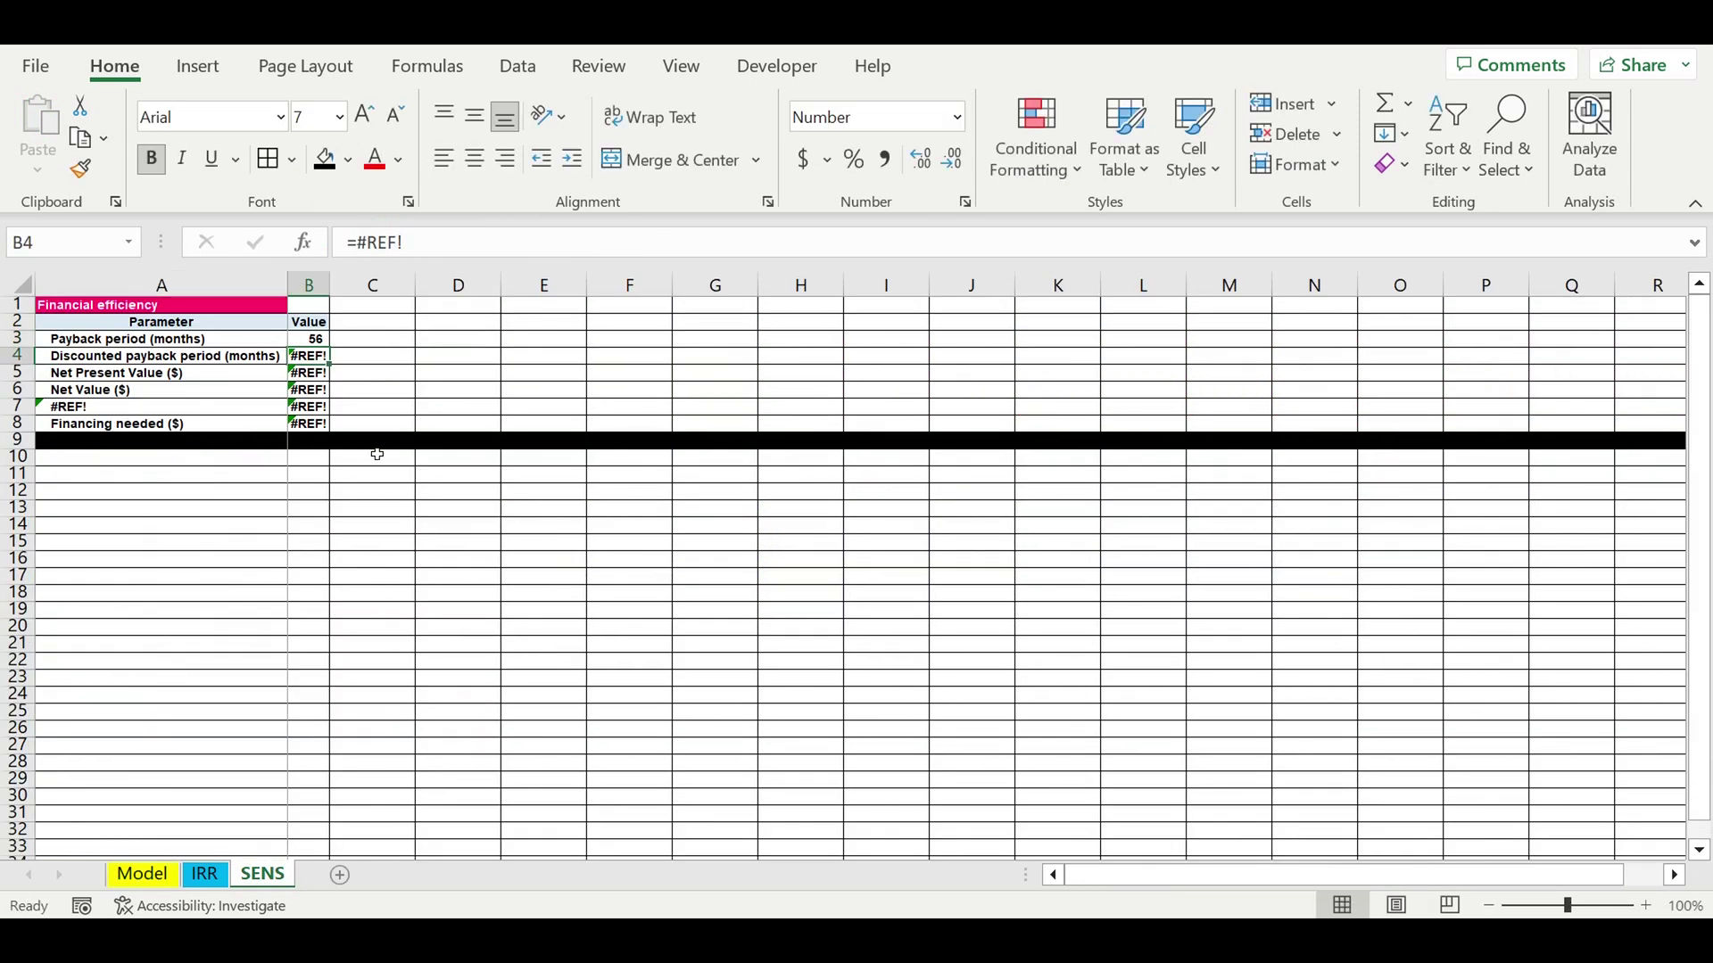
pyautogui.moveTo(284, 339); pyautogui.dragTo(329, 430)
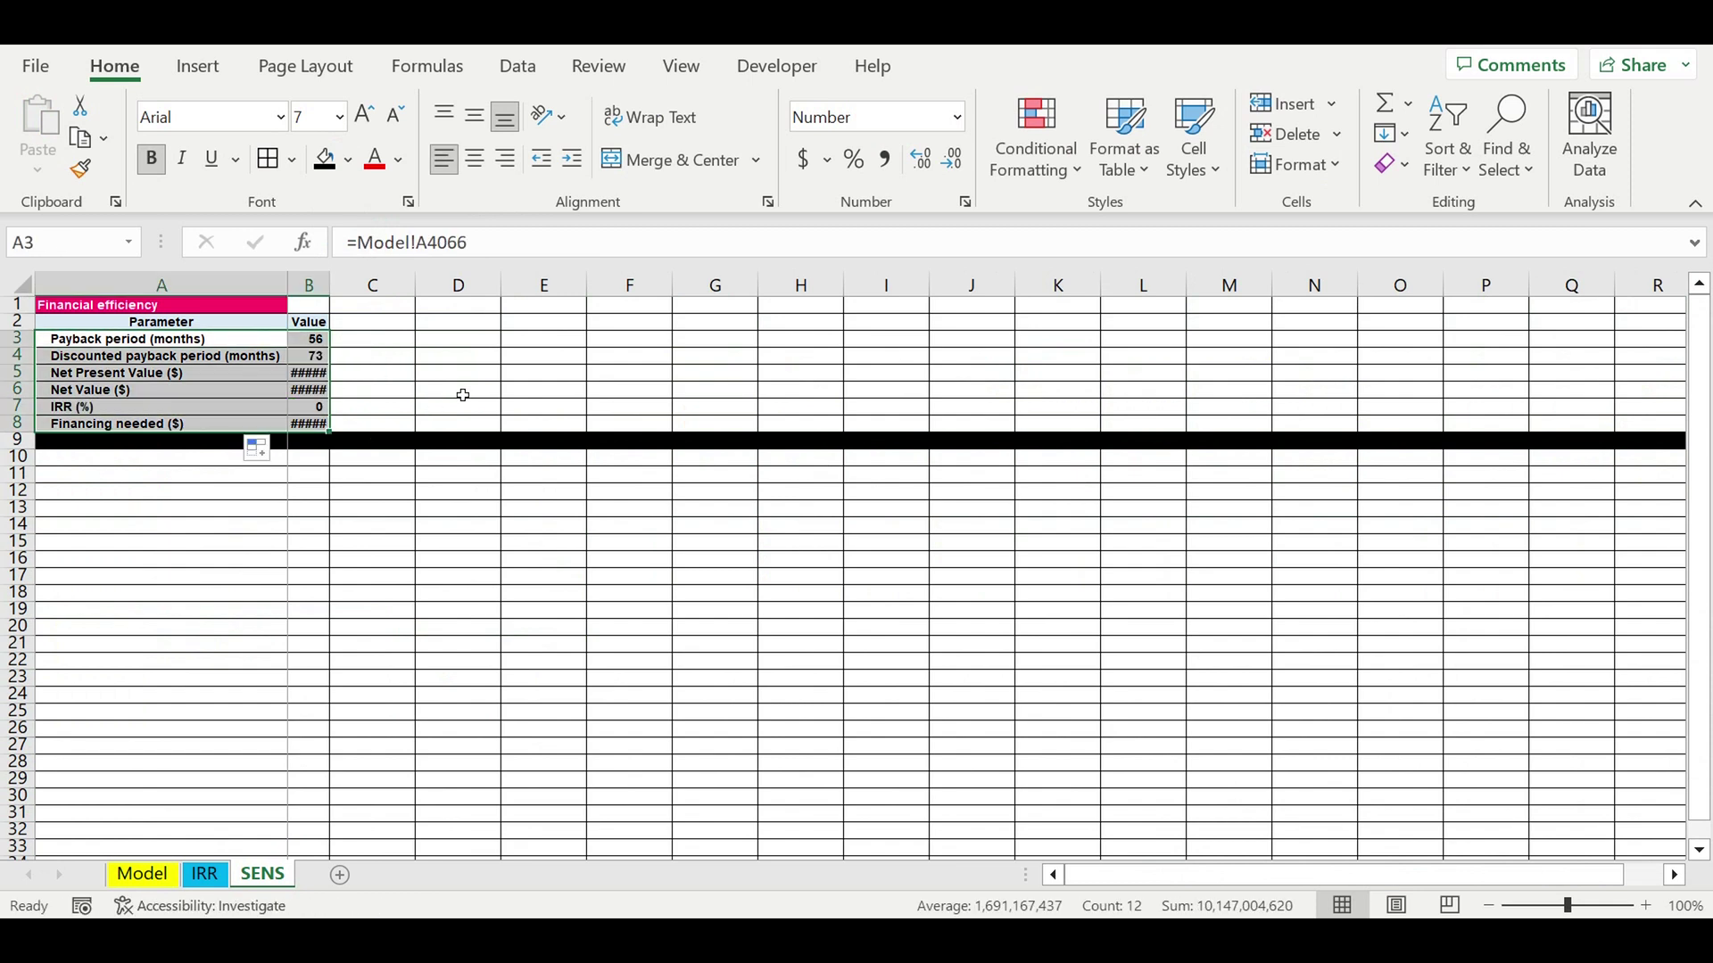
# - Copy B4066:B4071 from the Model sheet and paste only its formatting onto B3:B8 of SENS
pyautogui.click(153, 878)
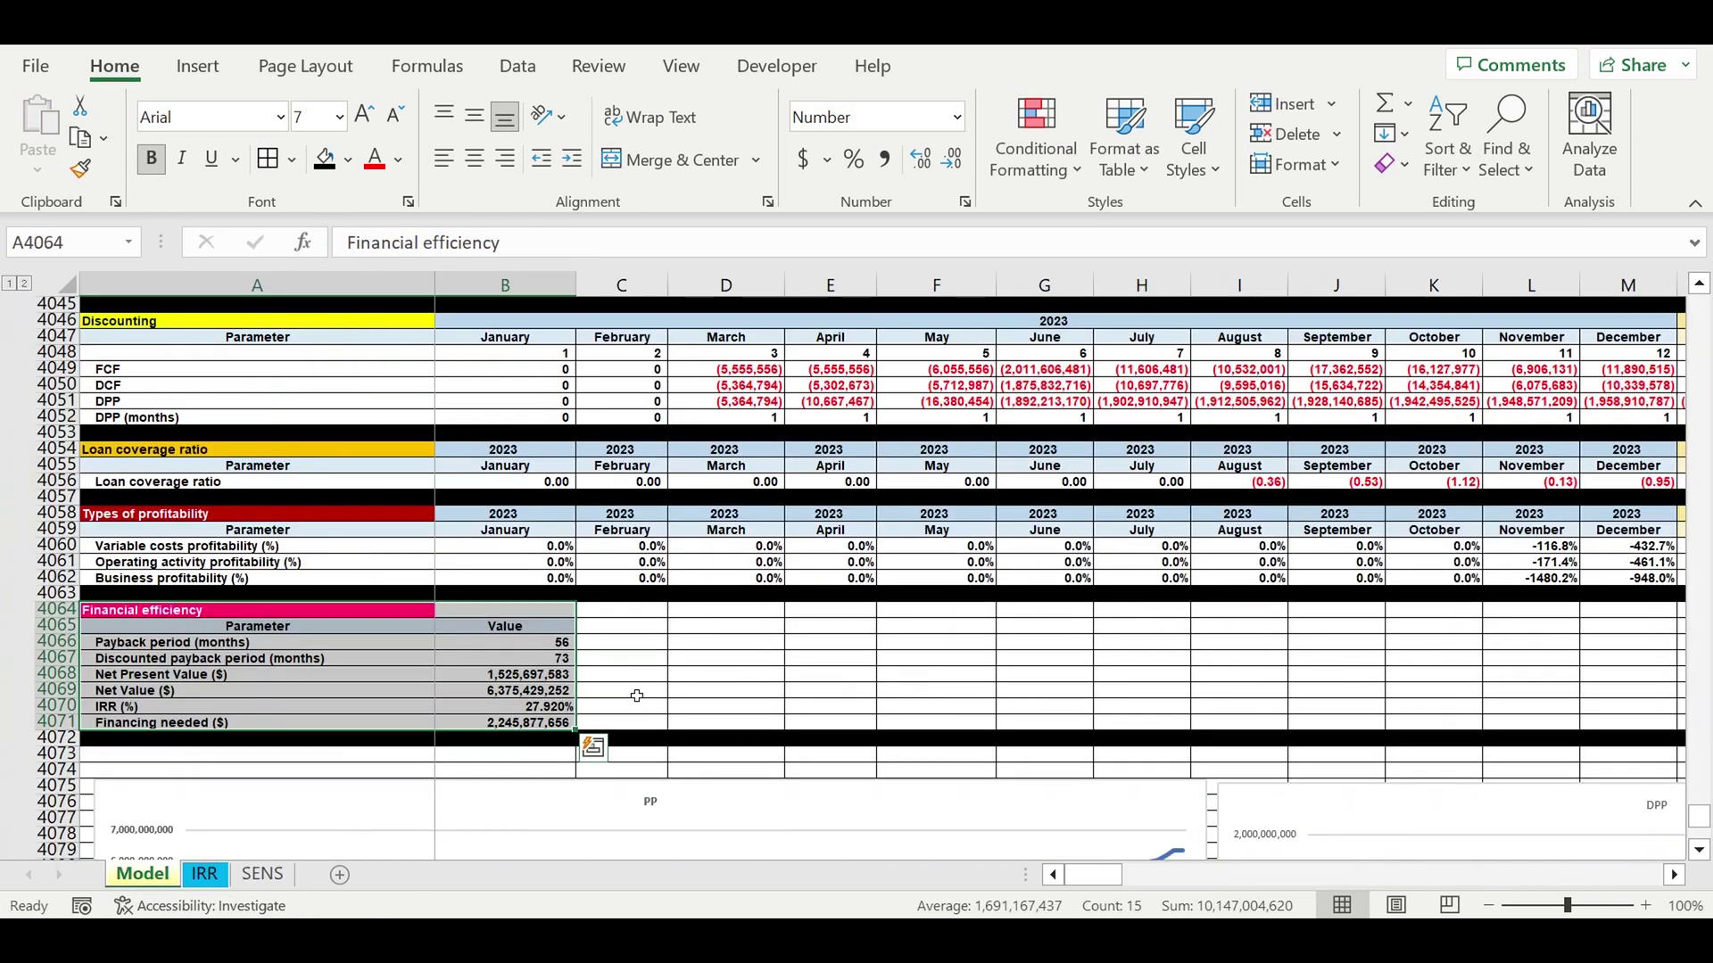
pyautogui.moveTo(513, 644); pyautogui.dragTo(510, 724)
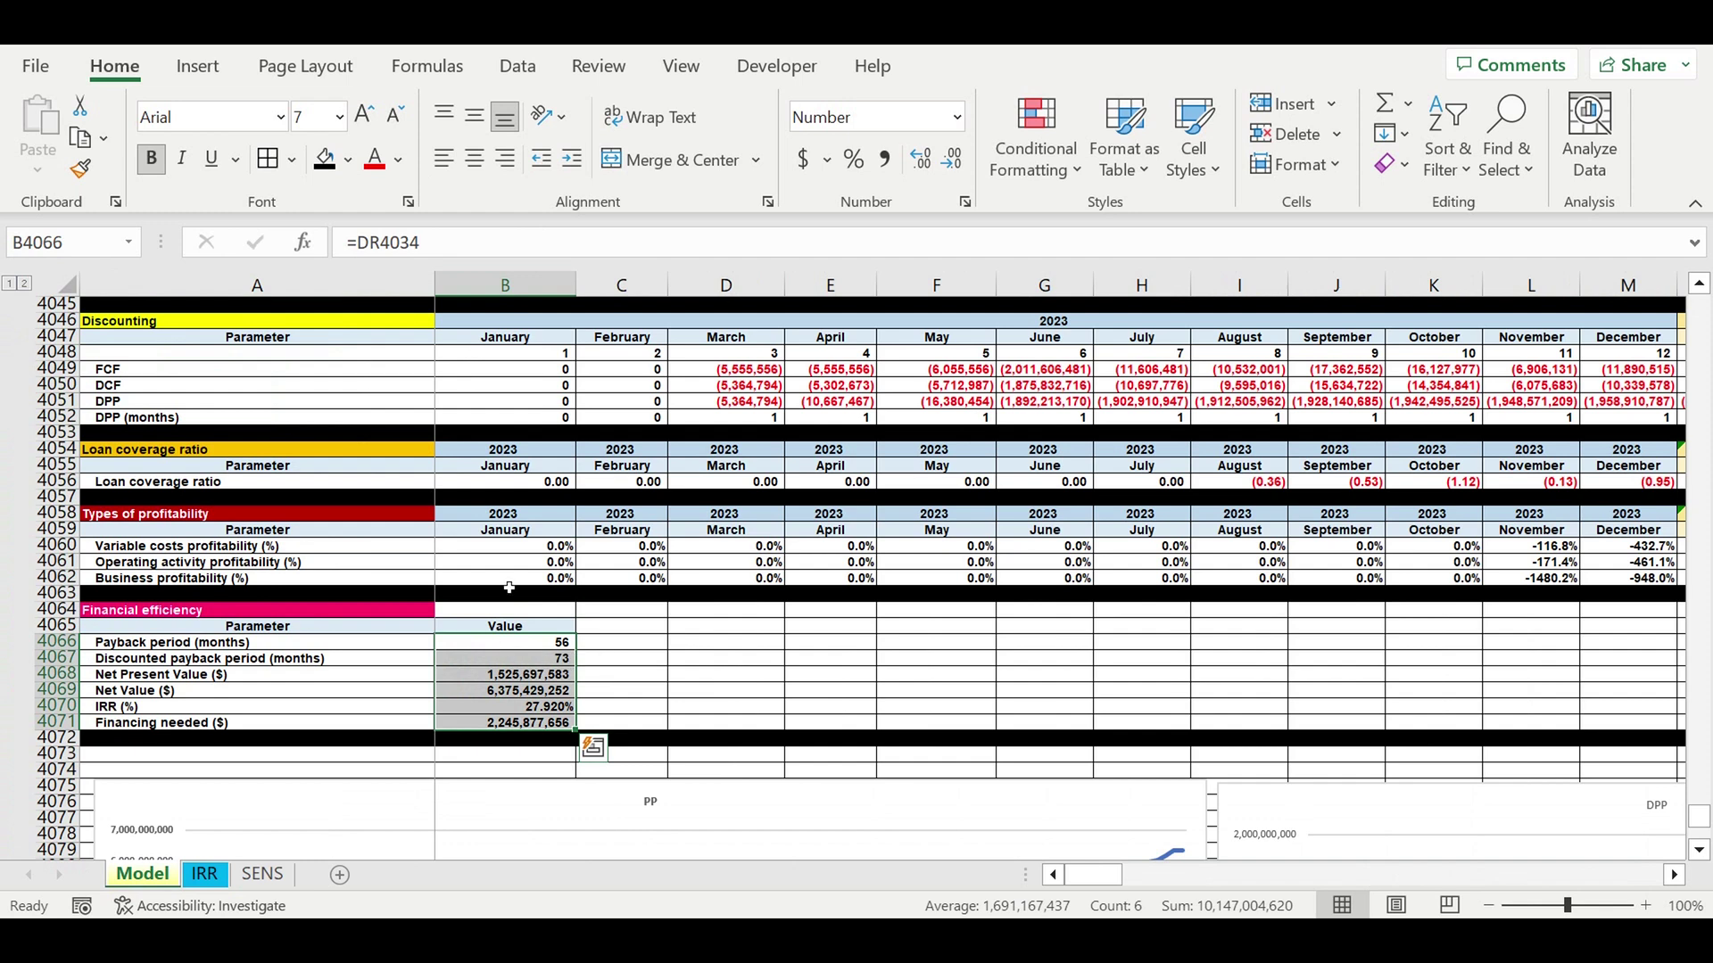
pyautogui.rightClick(497, 665)
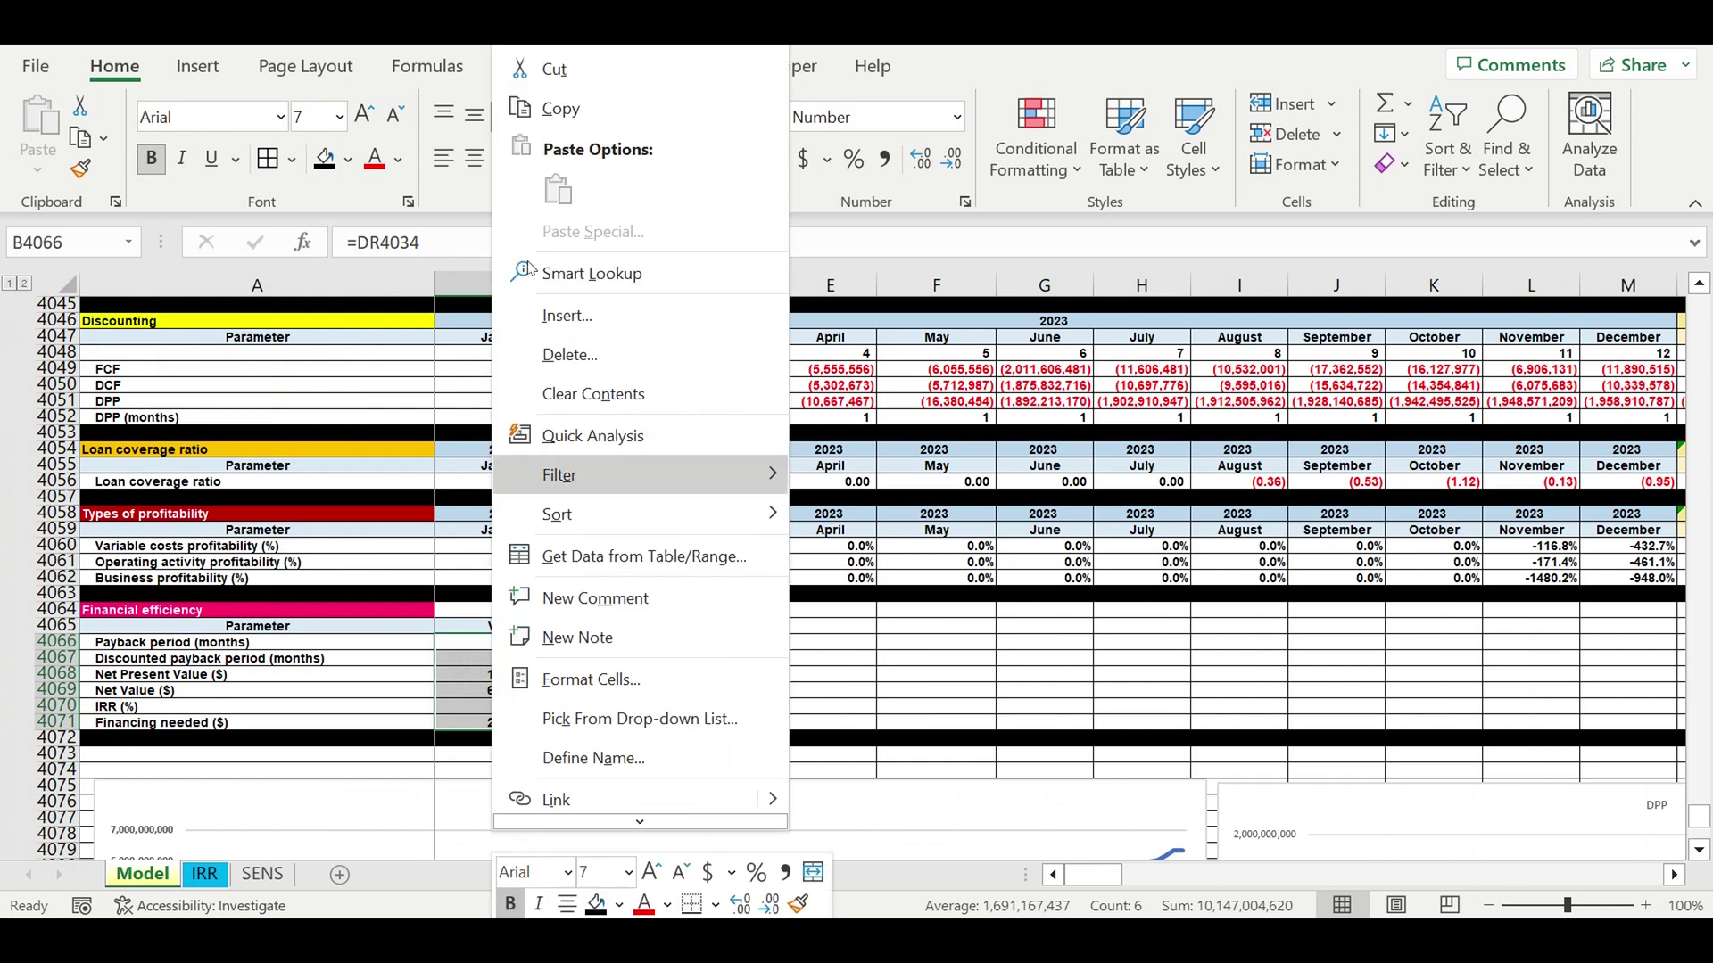
pyautogui.click(558, 107)
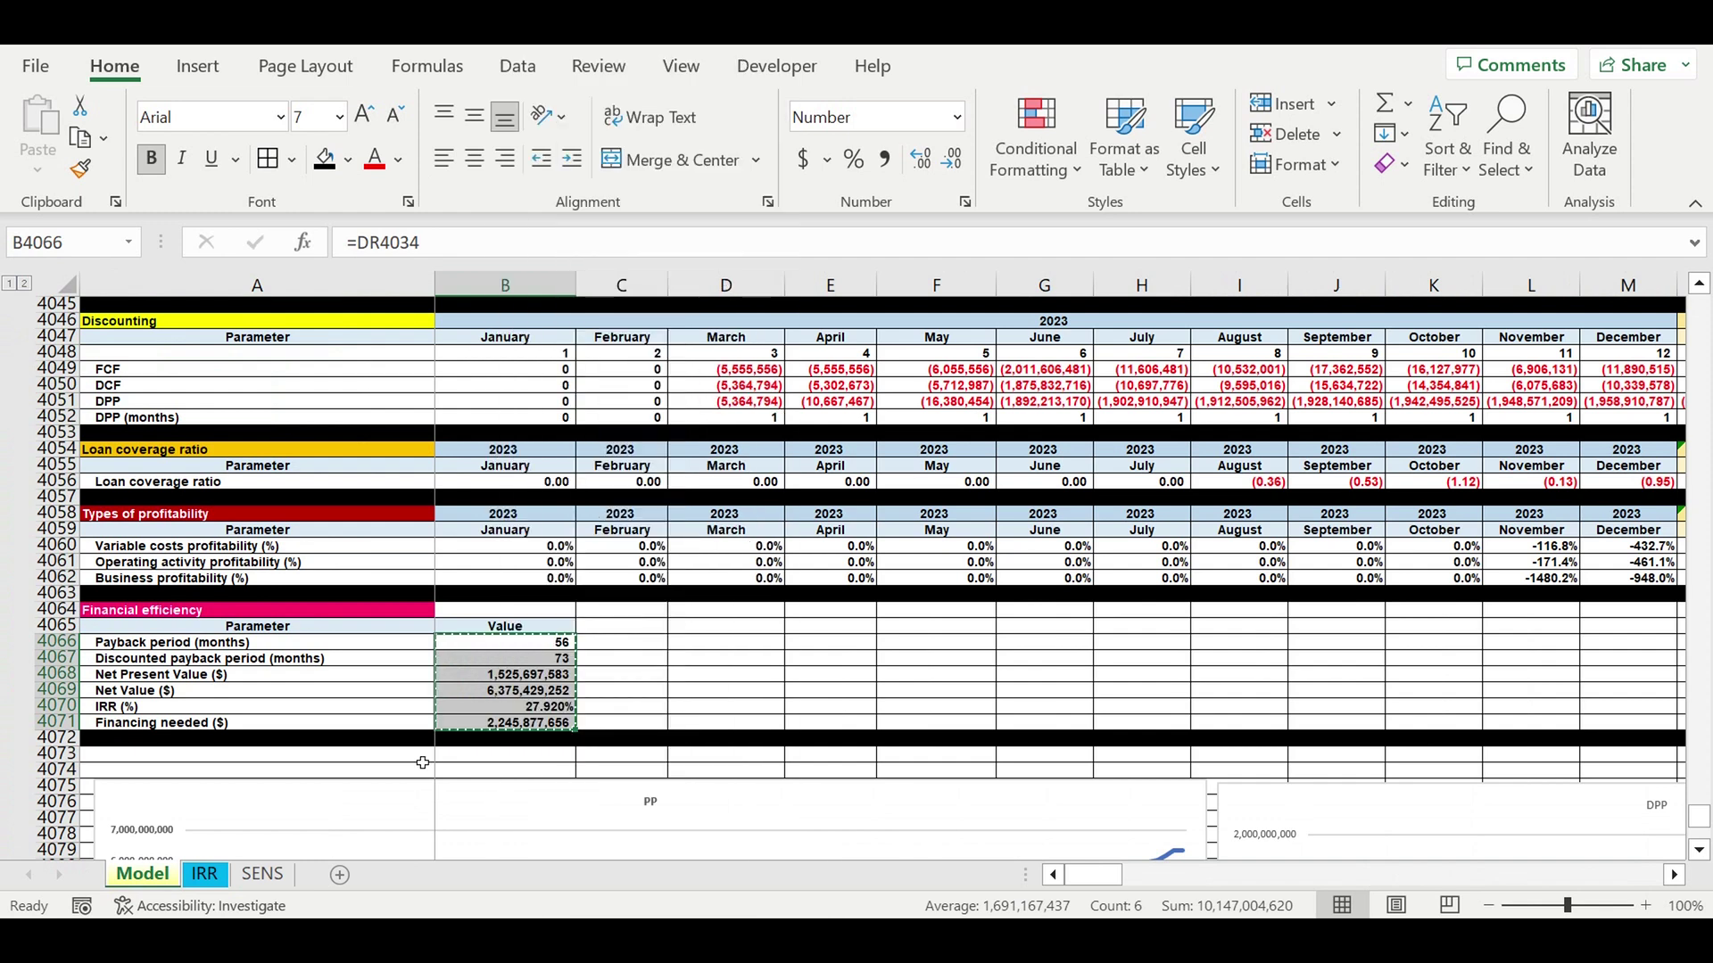
pyautogui.click(263, 875)
pyautogui.click(318, 342)
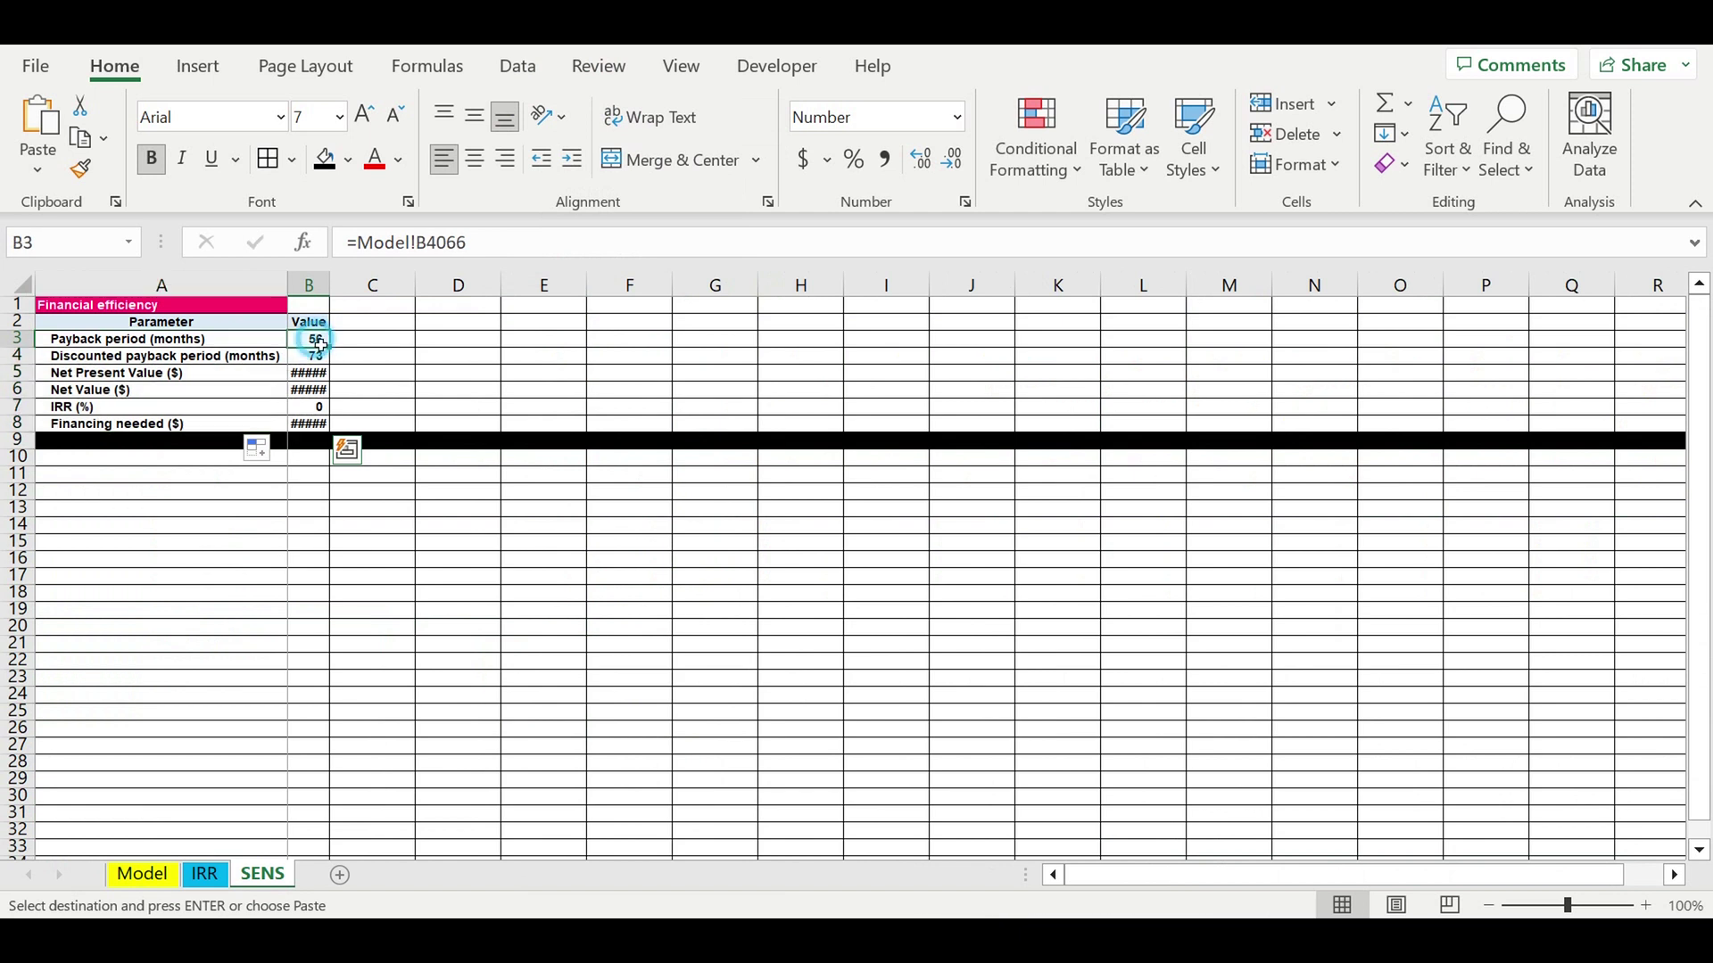
pyautogui.rightClick(318, 343)
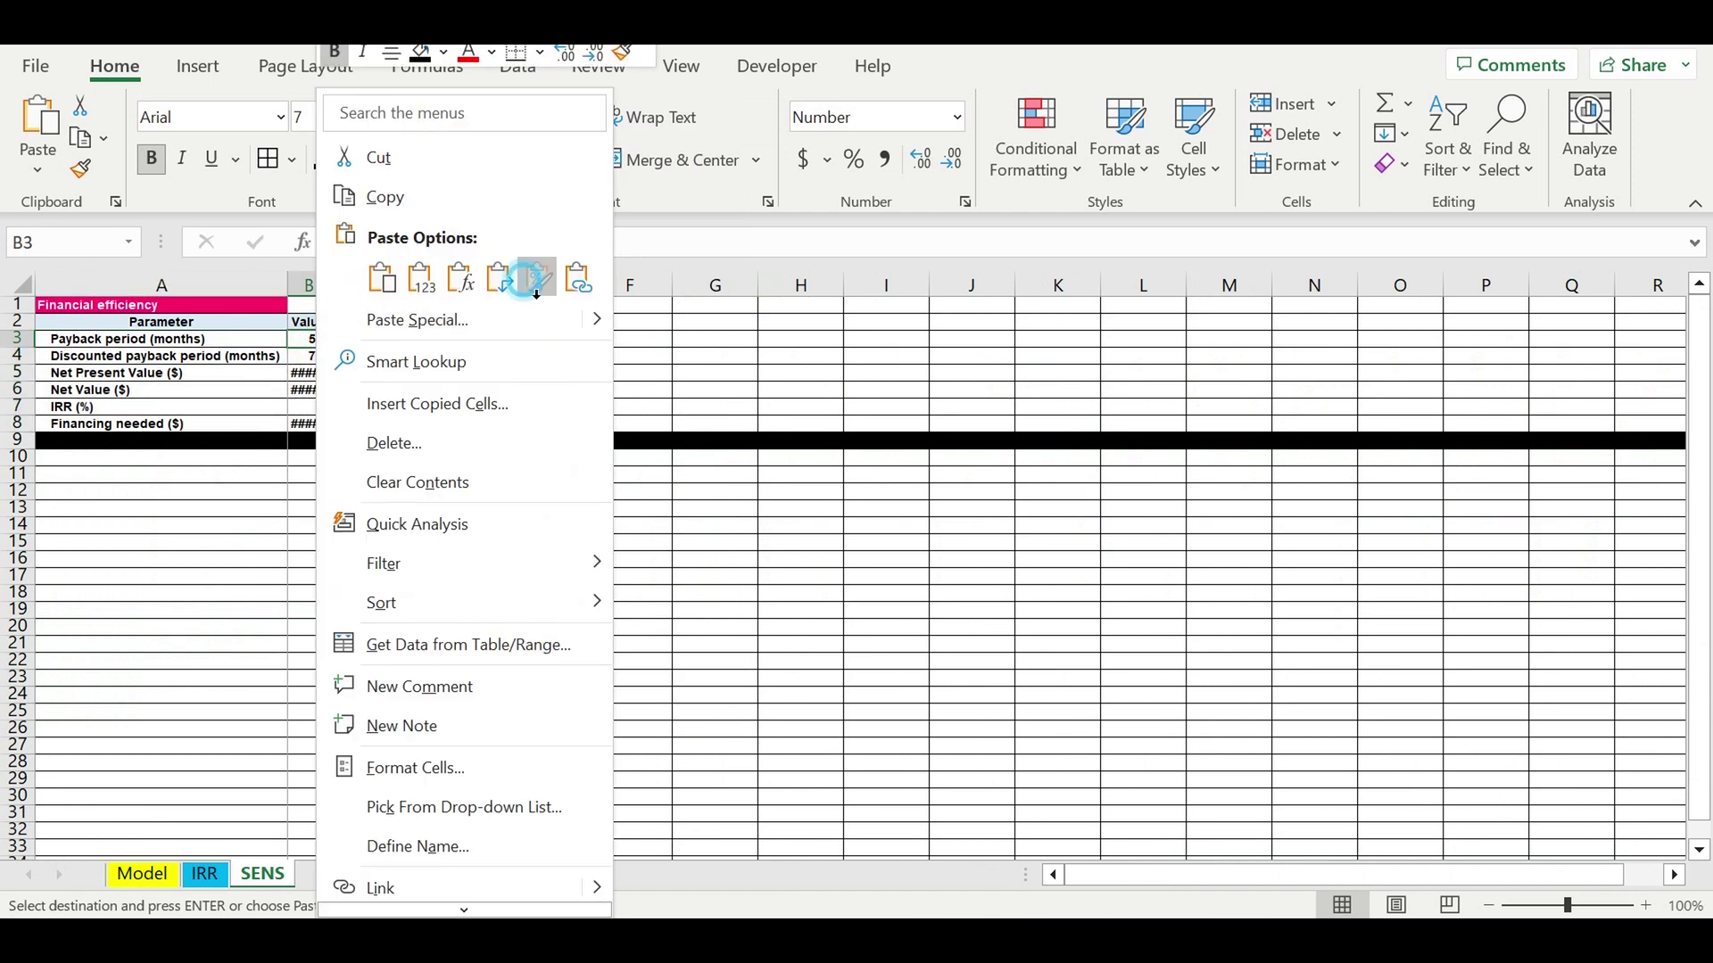
pyautogui.click(578, 278)
# - Widen column B of the SENS sheet so the large Net Present Value and Net Value figures fit
pyautogui.click(332, 287)
pyautogui.moveTo(332, 287); pyautogui.dragTo(380, 286)
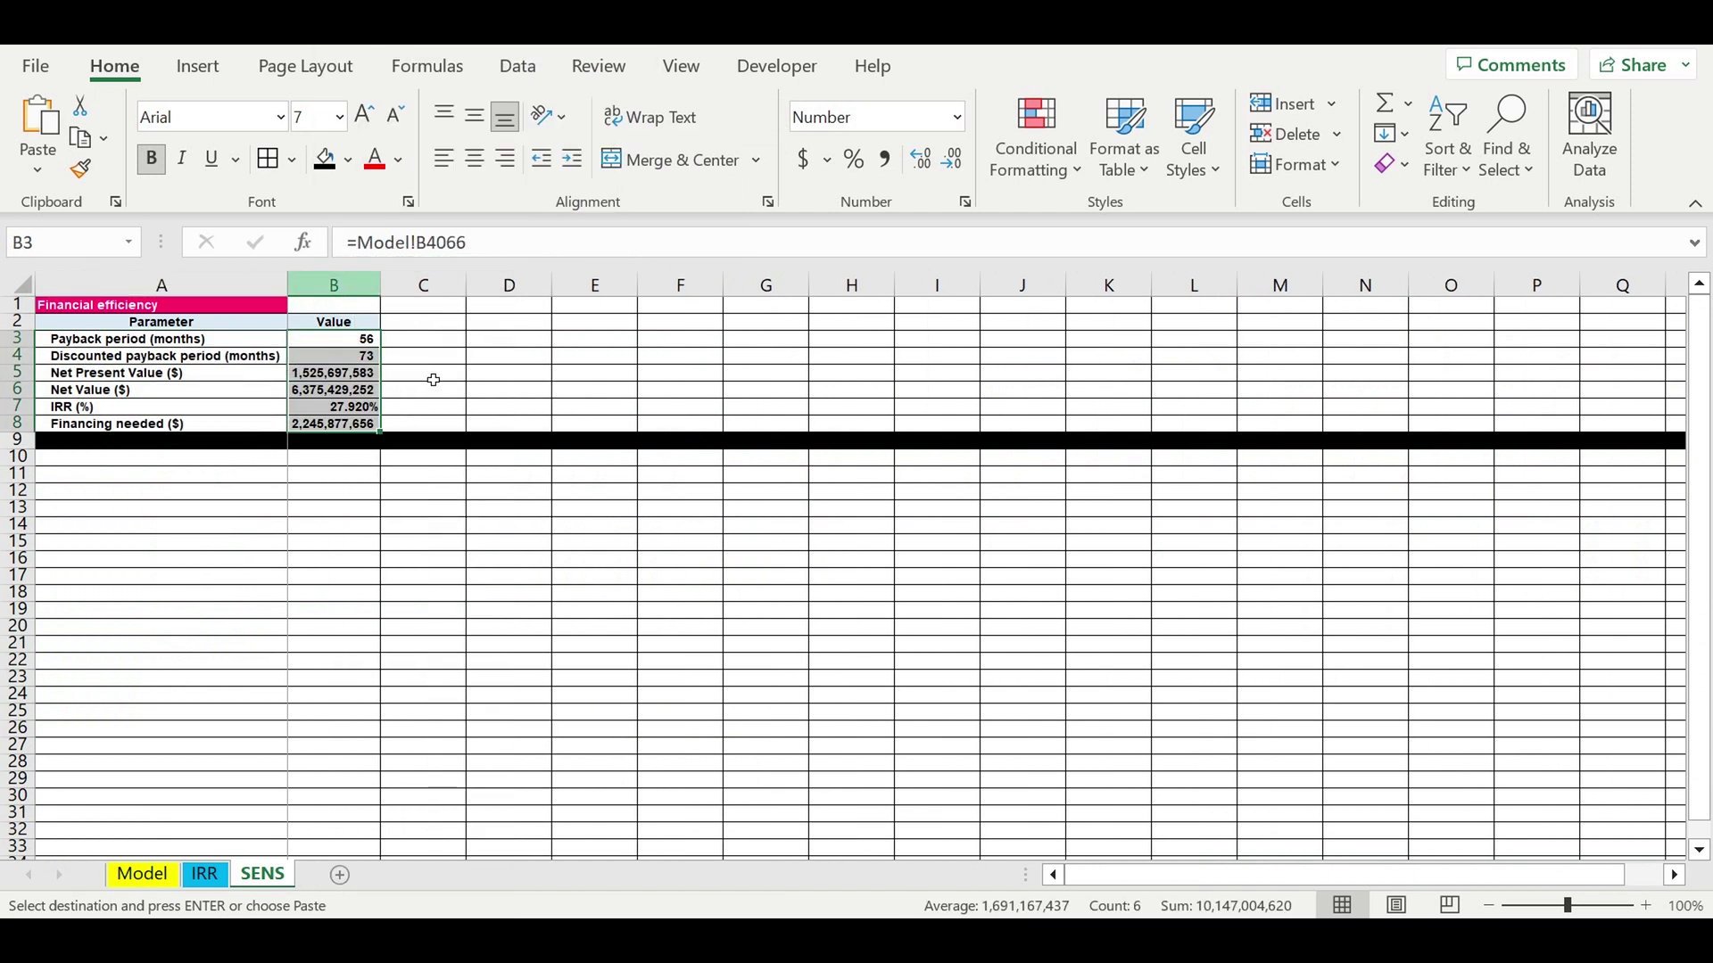
pyautogui.click(460, 545)
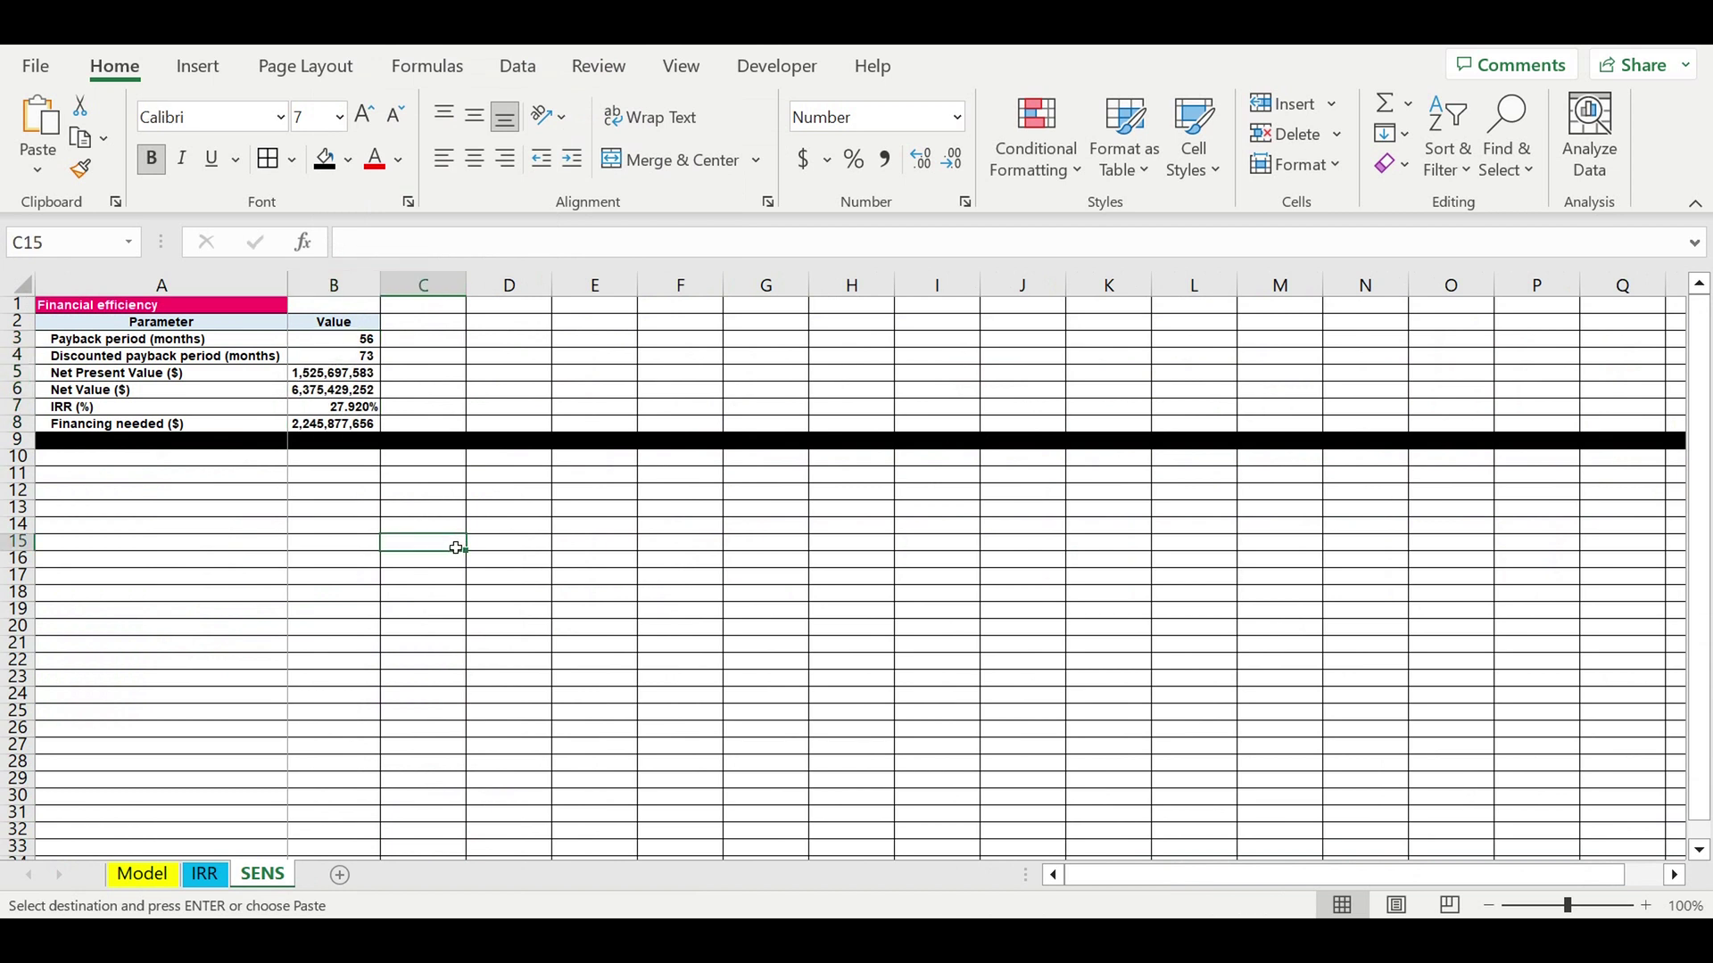
pyautogui.click(562, 512)
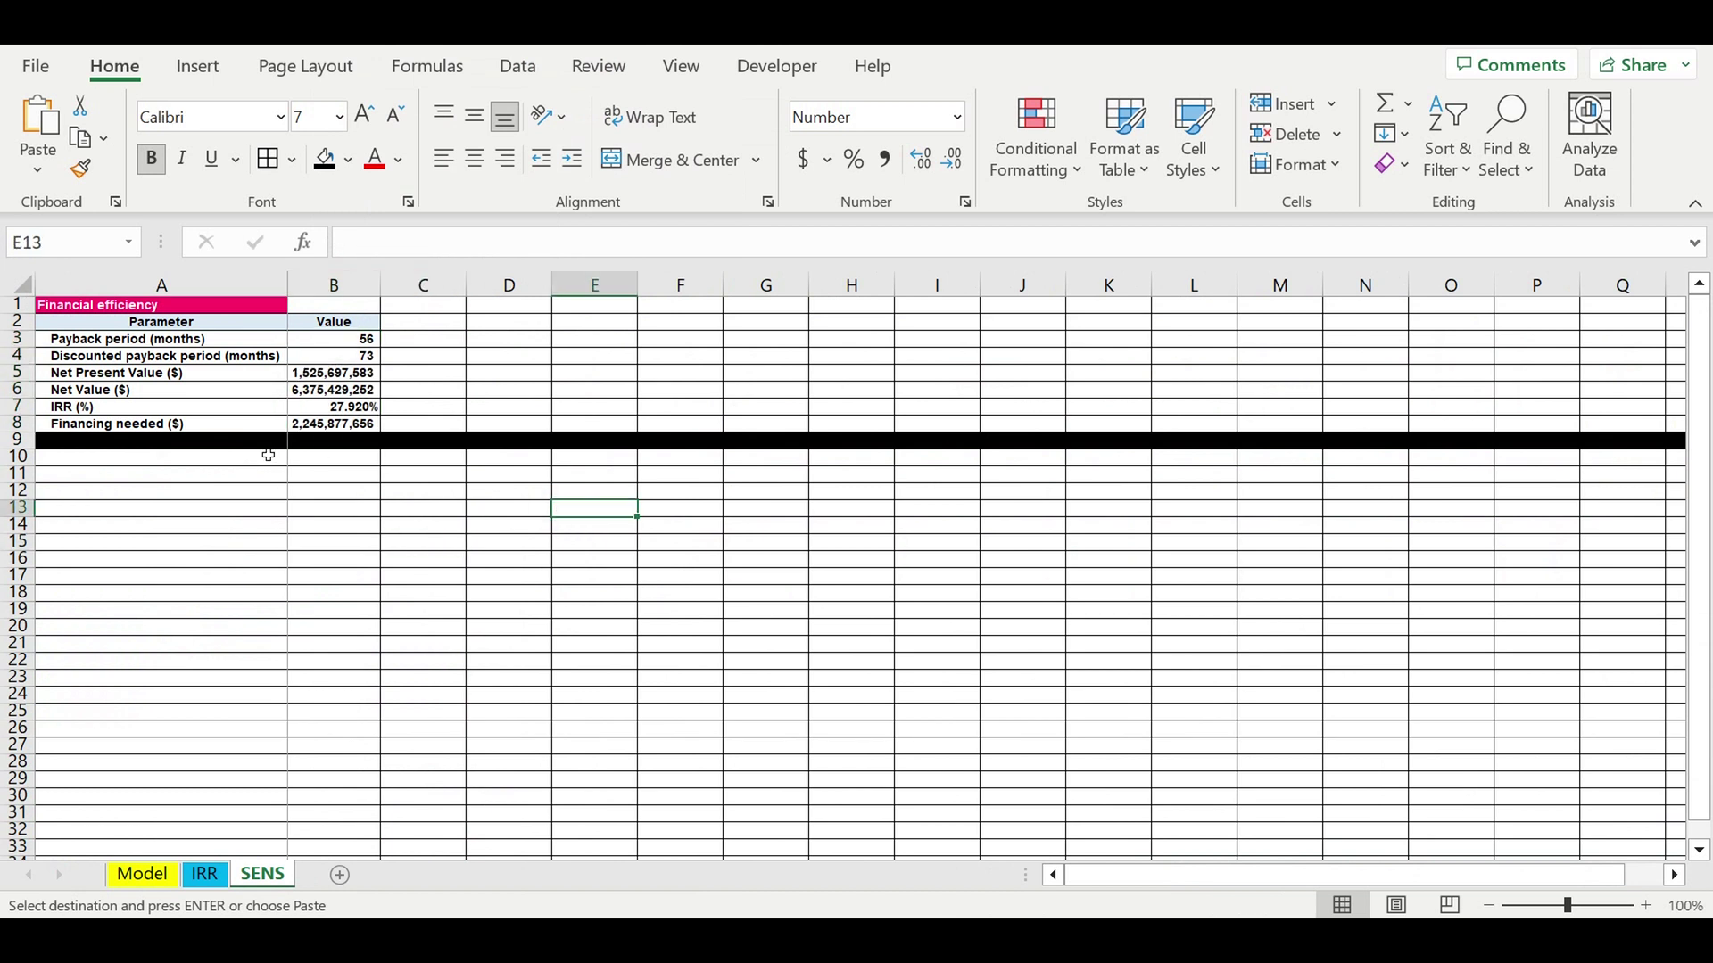
# - Enter "Para" as the start of the label in cell A10 below the black separator
pyautogui.click(270, 458)
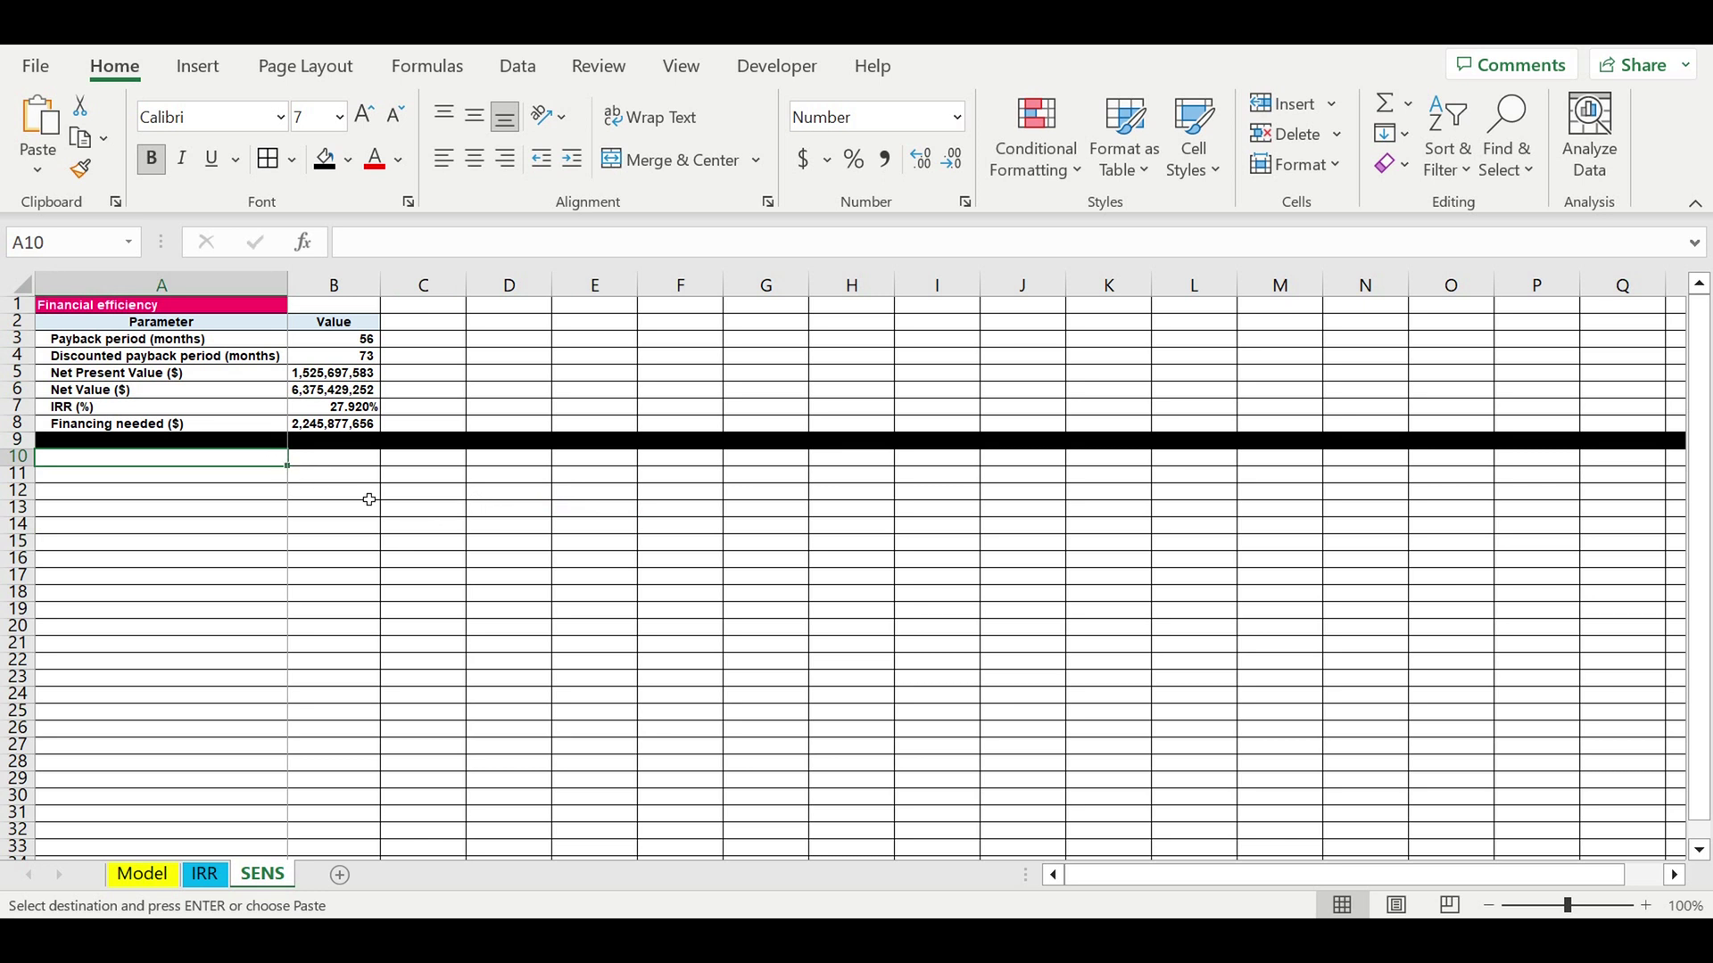
pyautogui.write('Para')
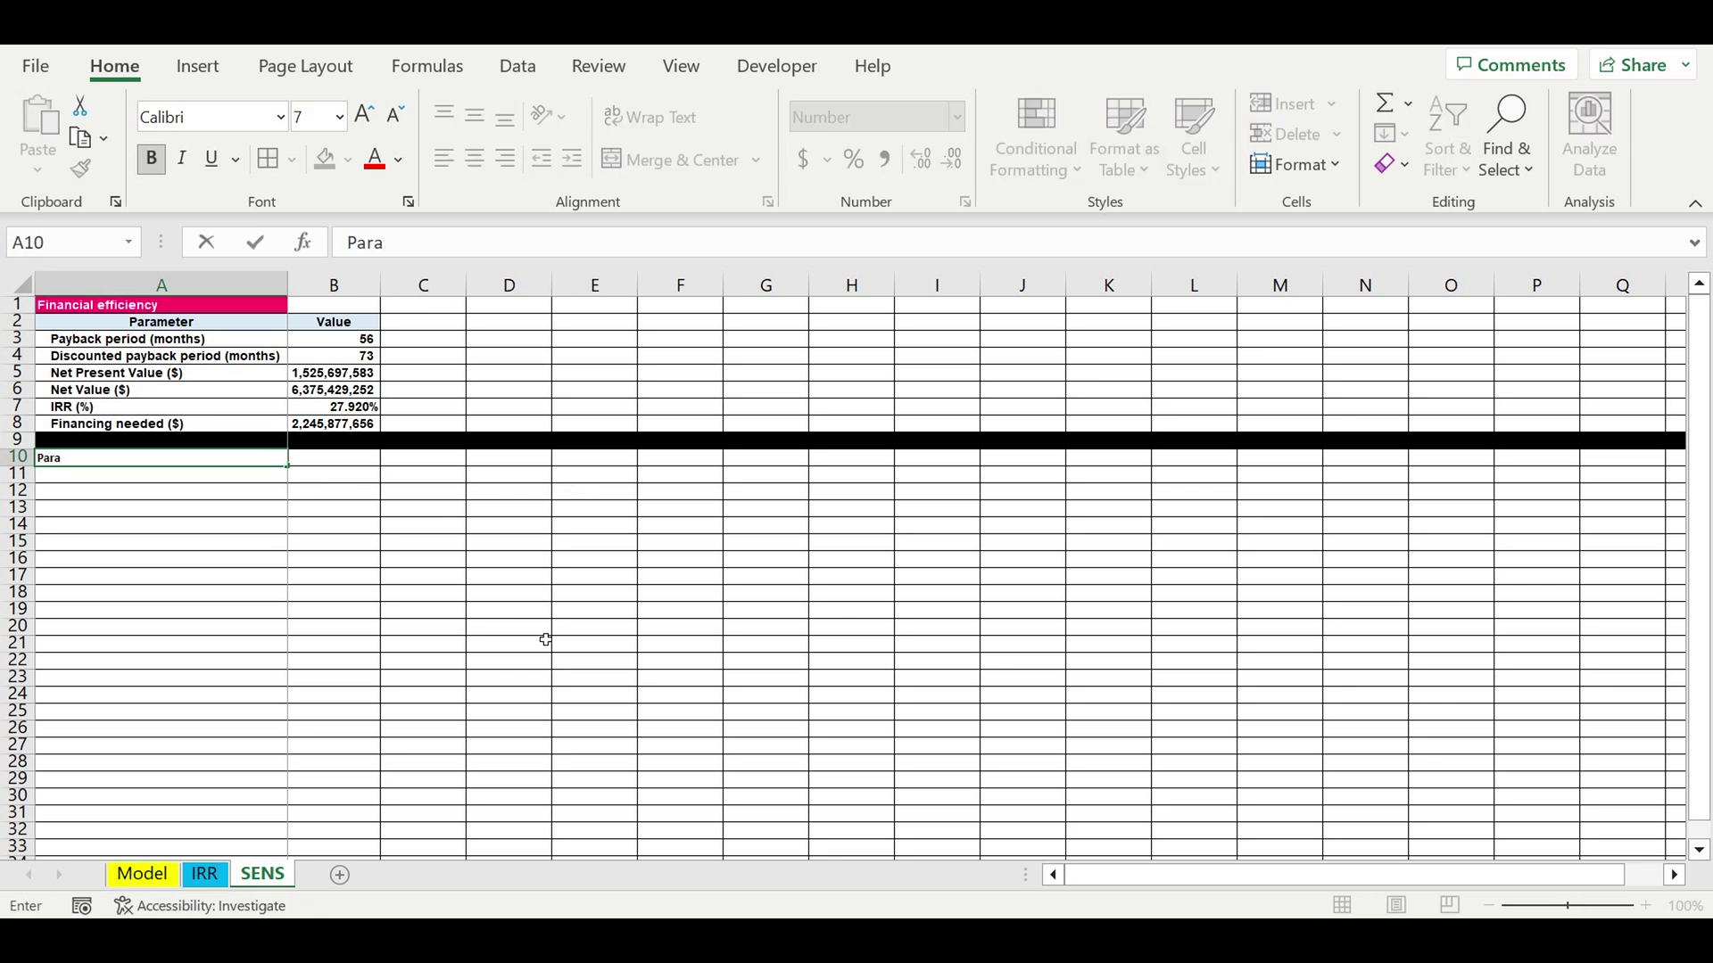
pyautogui.click(546, 640)
# - Set the font of the whole SENS sheet to Arial
pyautogui.click(94, 465)
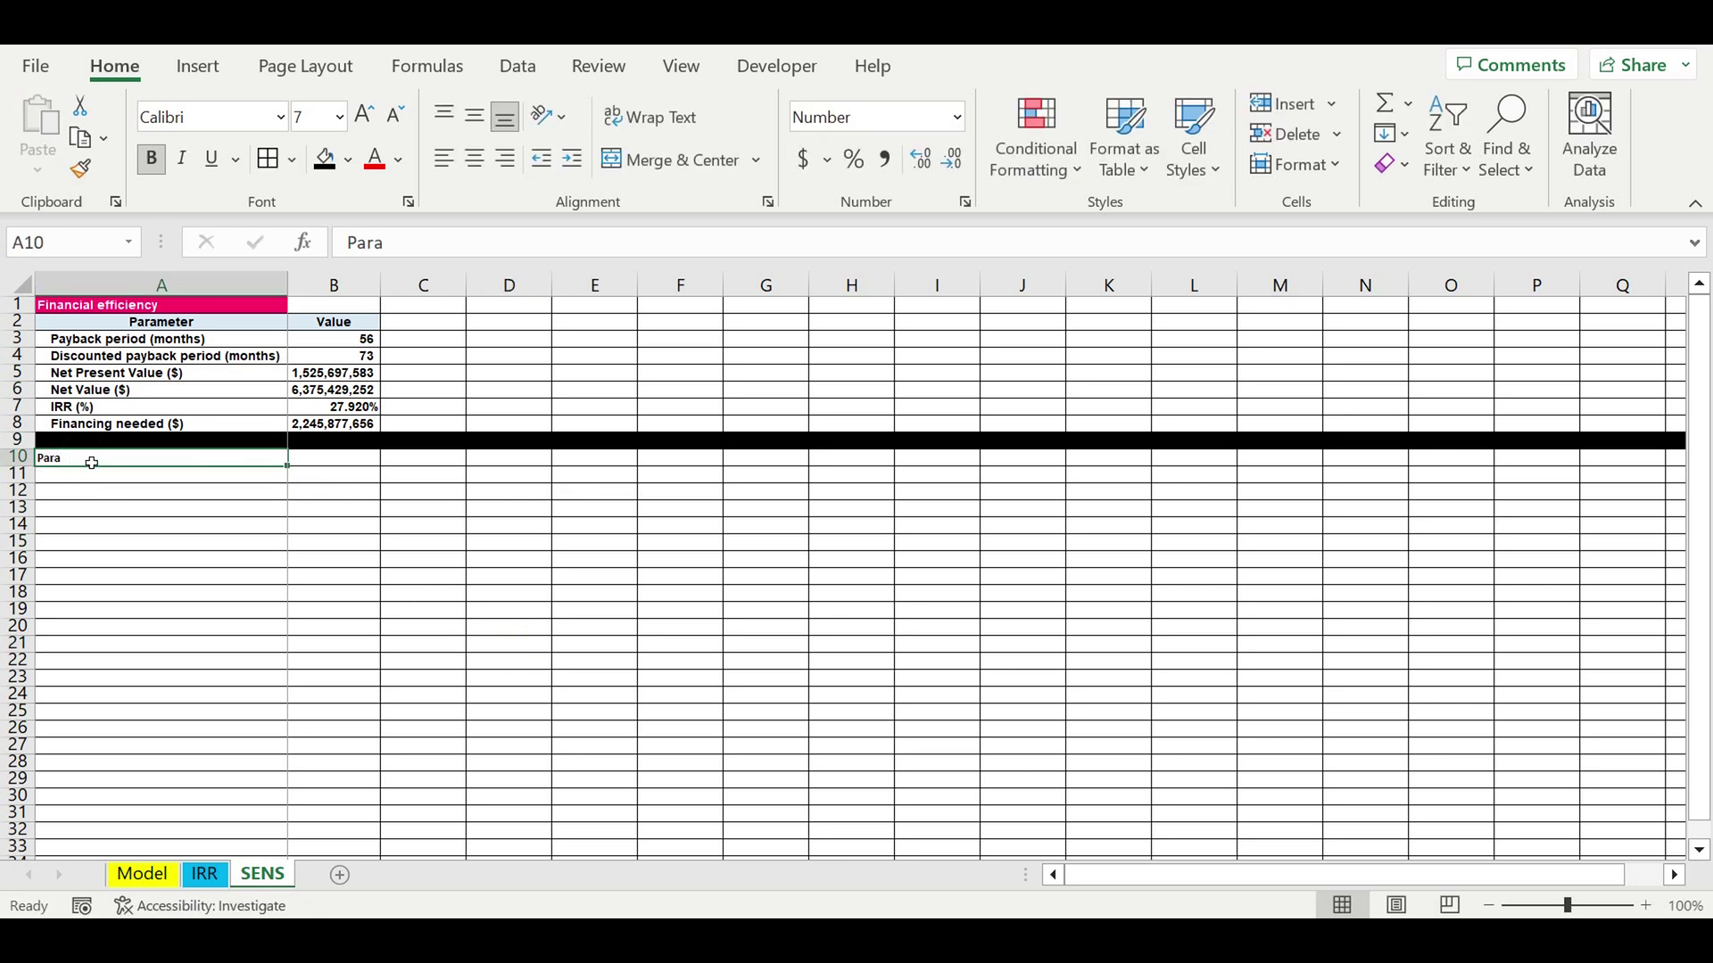
pyautogui.click(16, 287)
pyautogui.click(210, 119)
pyautogui.press('Return')
pyautogui.click(241, 516)
# - Complete the label in A10 so that it reads "Parameter COEFF"
pyautogui.click(105, 451)
pyautogui.click(432, 251)
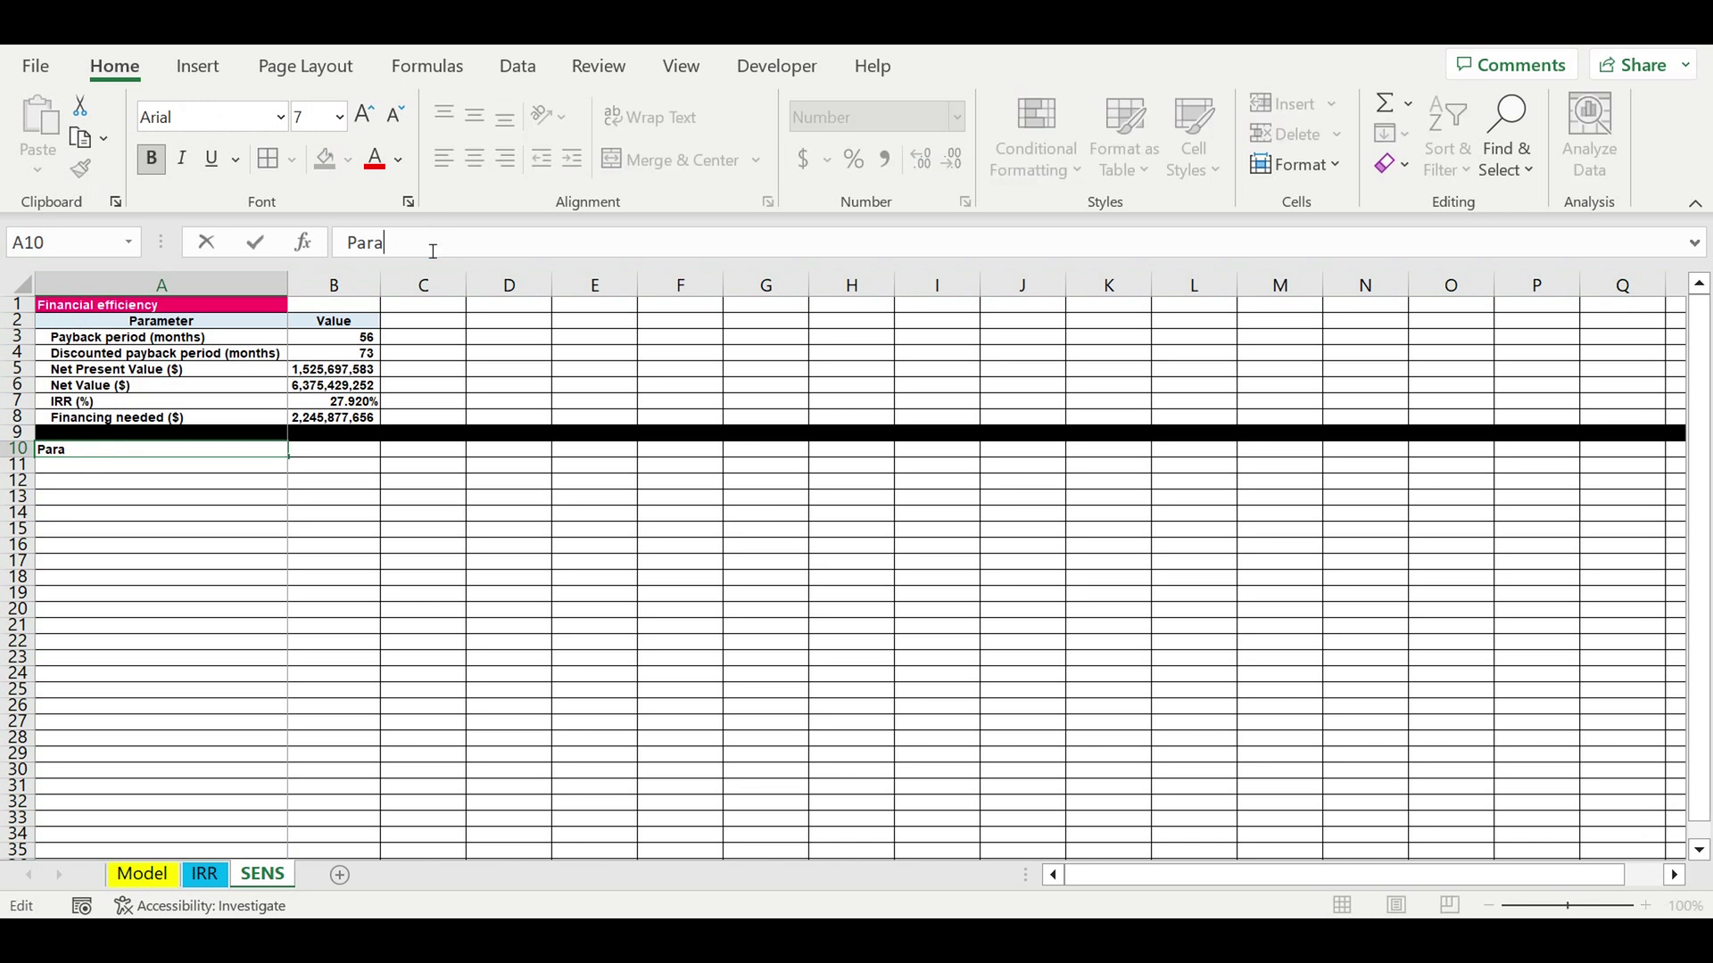
pyautogui.write('meter COEFF')
pyautogui.press('Return')
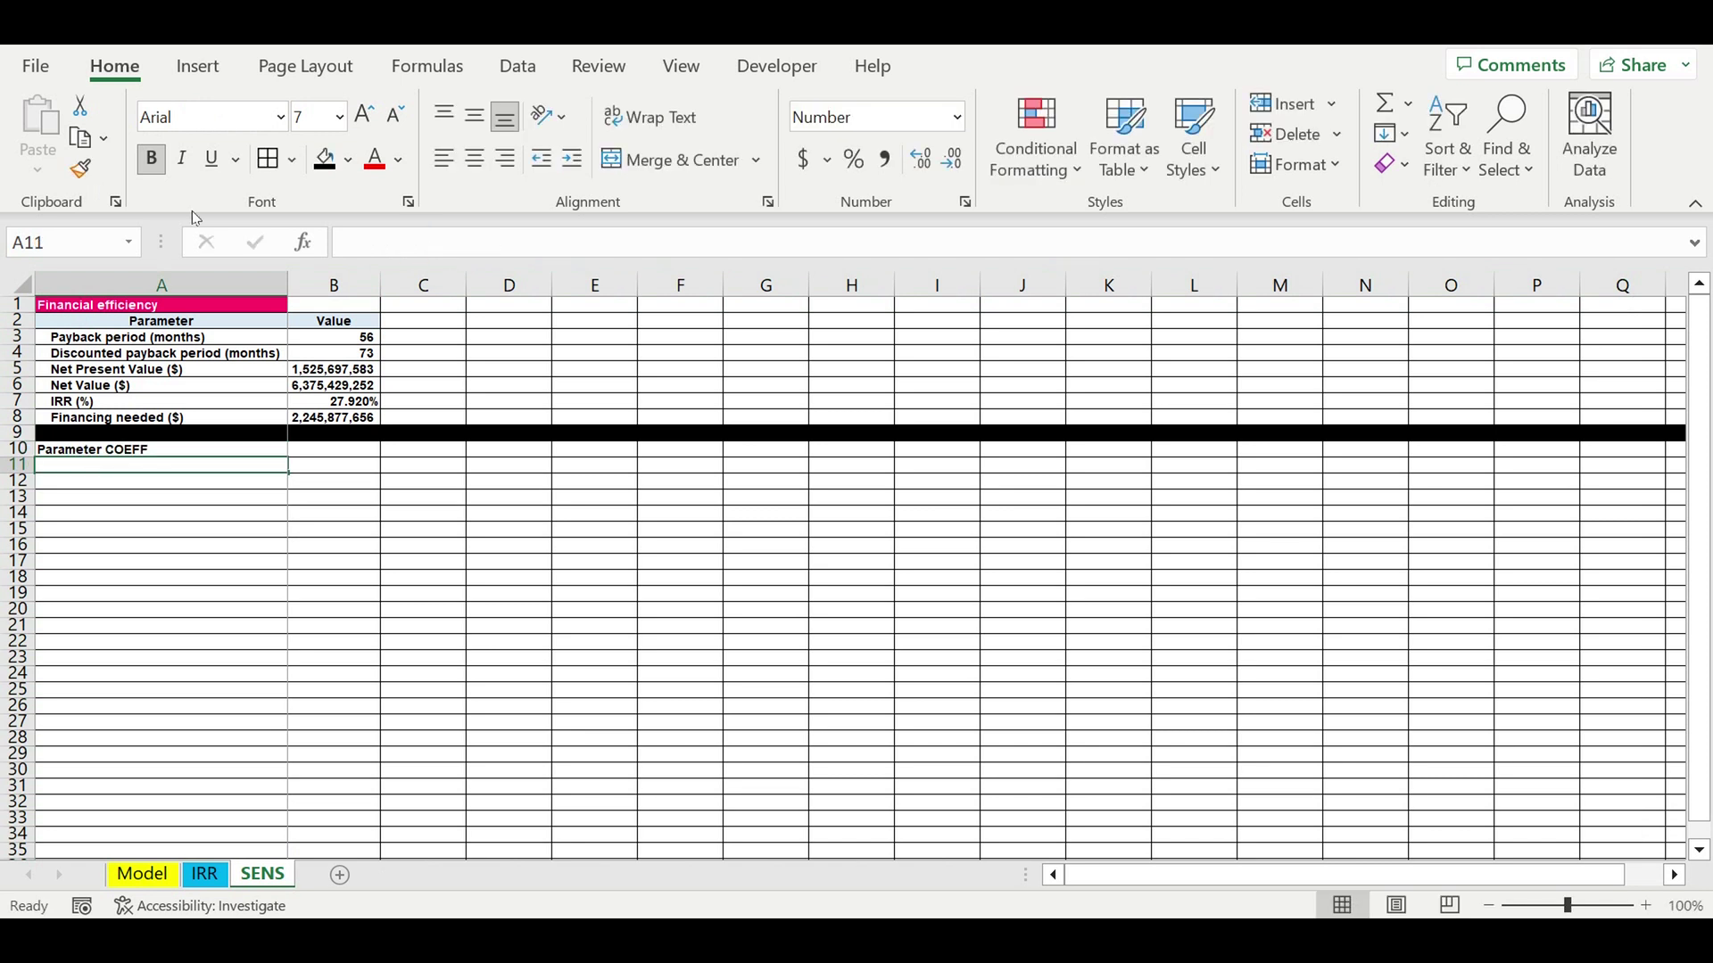
# - Format cell B10 as a percentage and enter 100% as the Parameter COEFF value
pyautogui.click(333, 449)
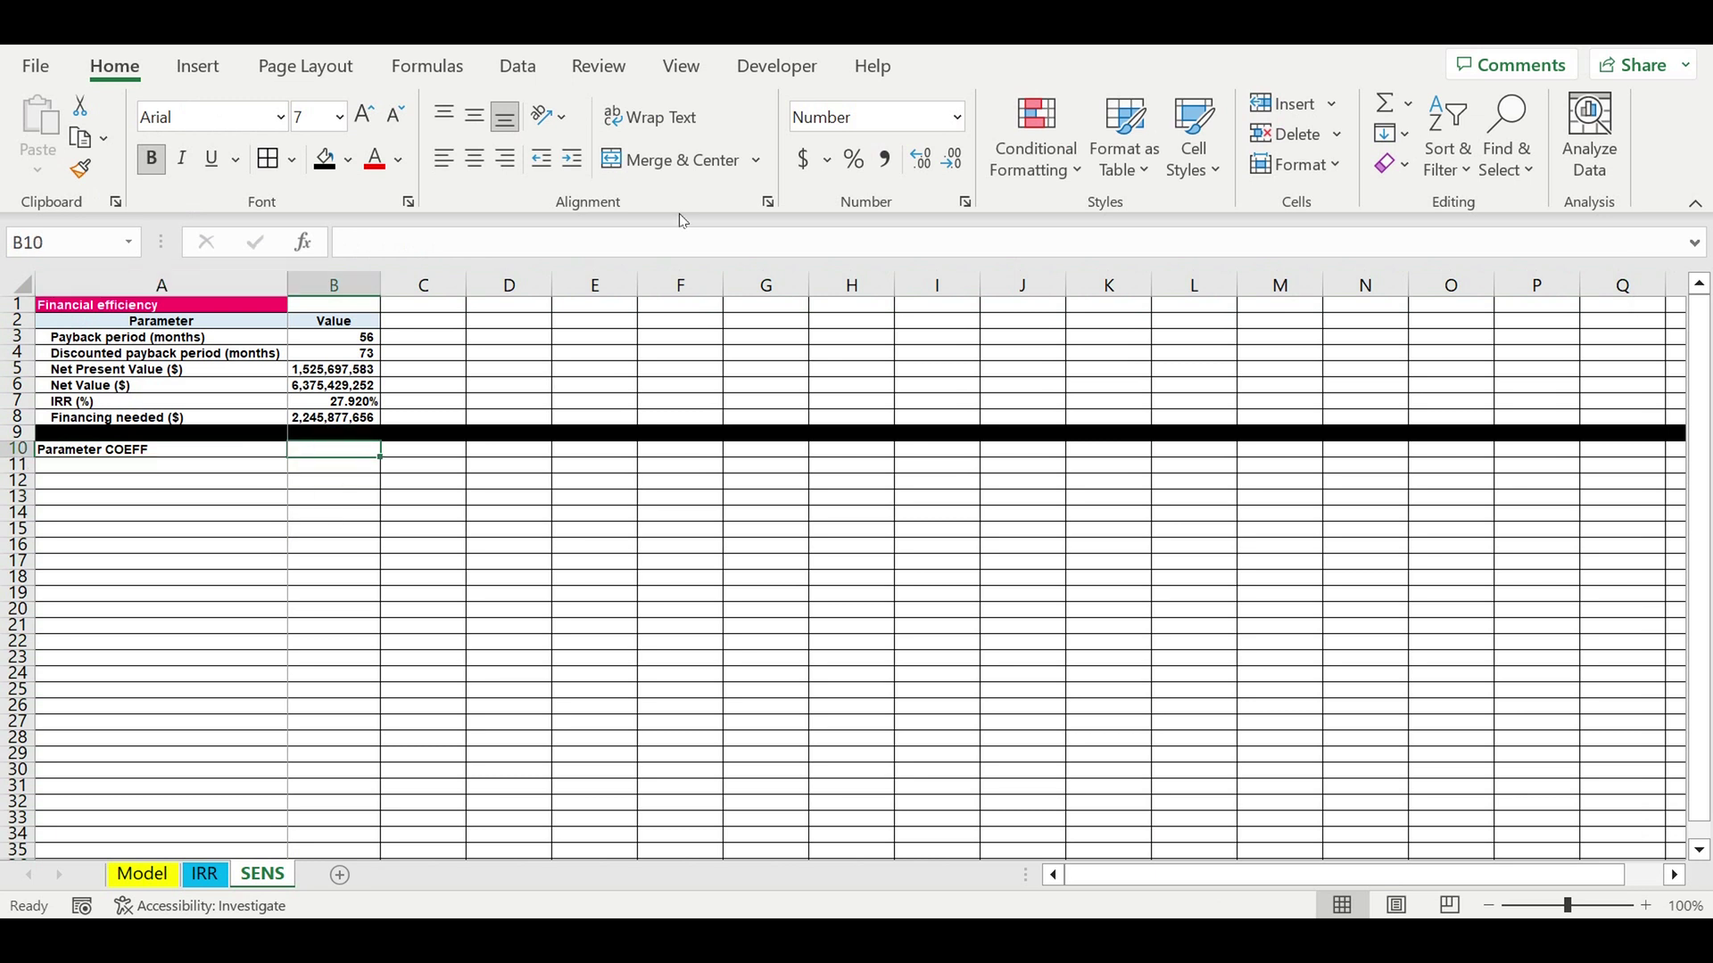
pyautogui.click(853, 161)
pyautogui.write('100')
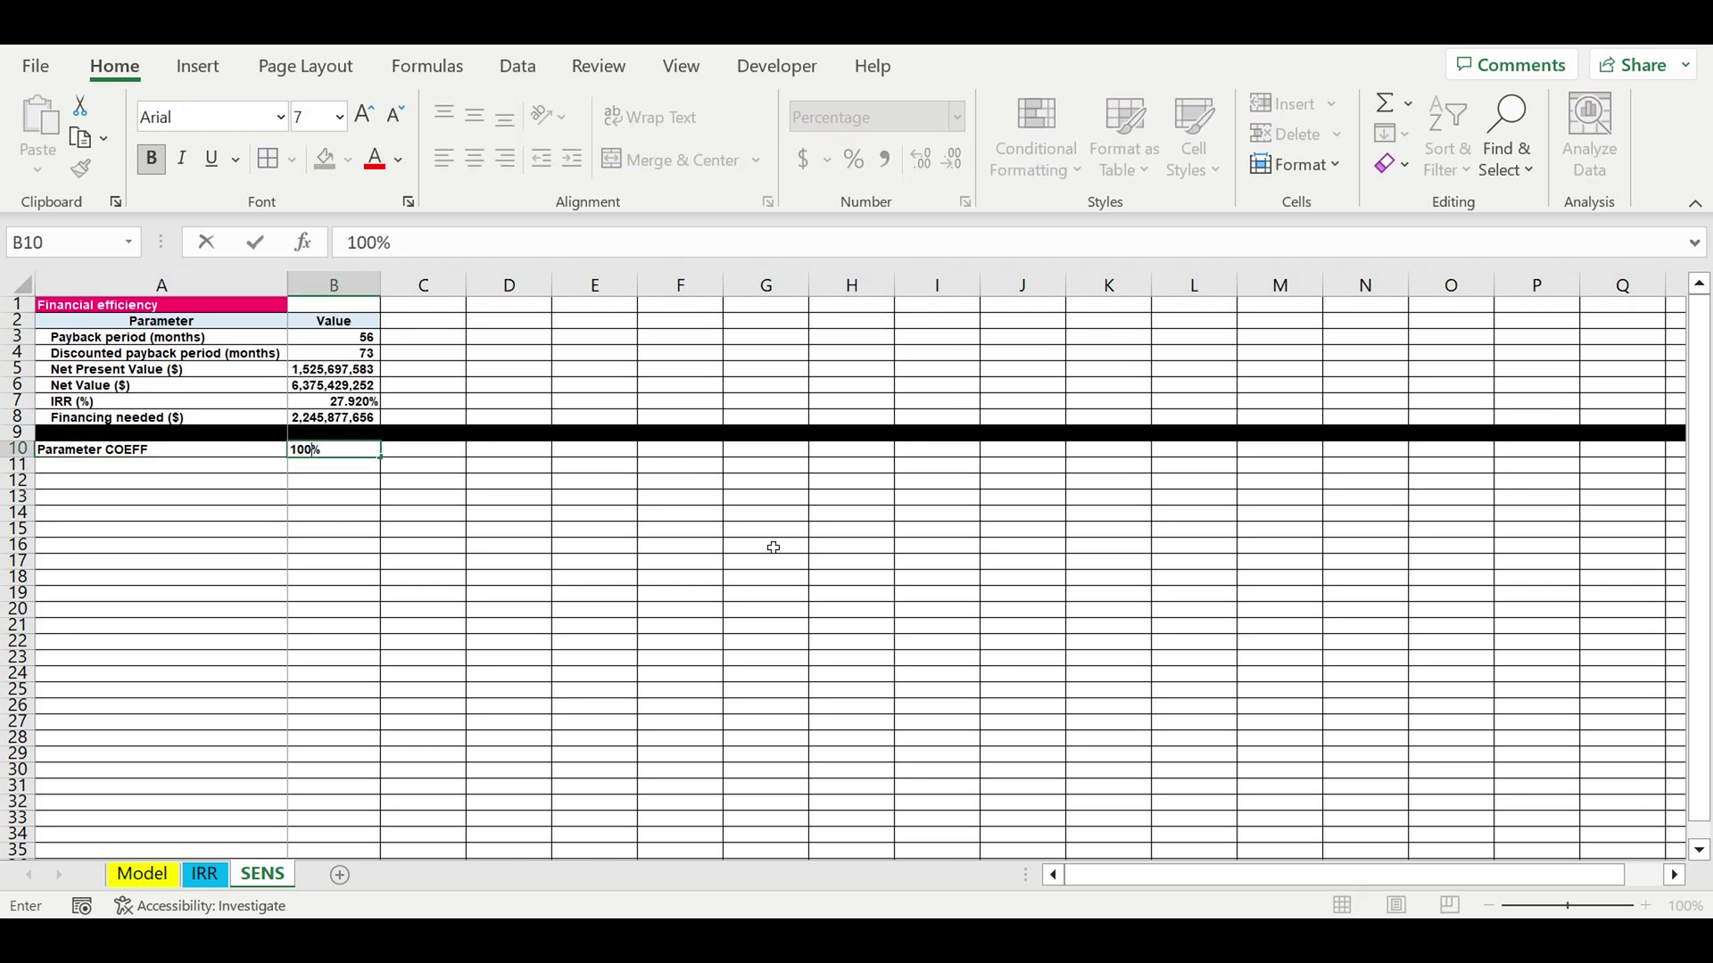
pyautogui.click(594, 545)
# - Fill the Parameter COEFF value cell B10 with standard red and make its font white
pyautogui.click(353, 450)
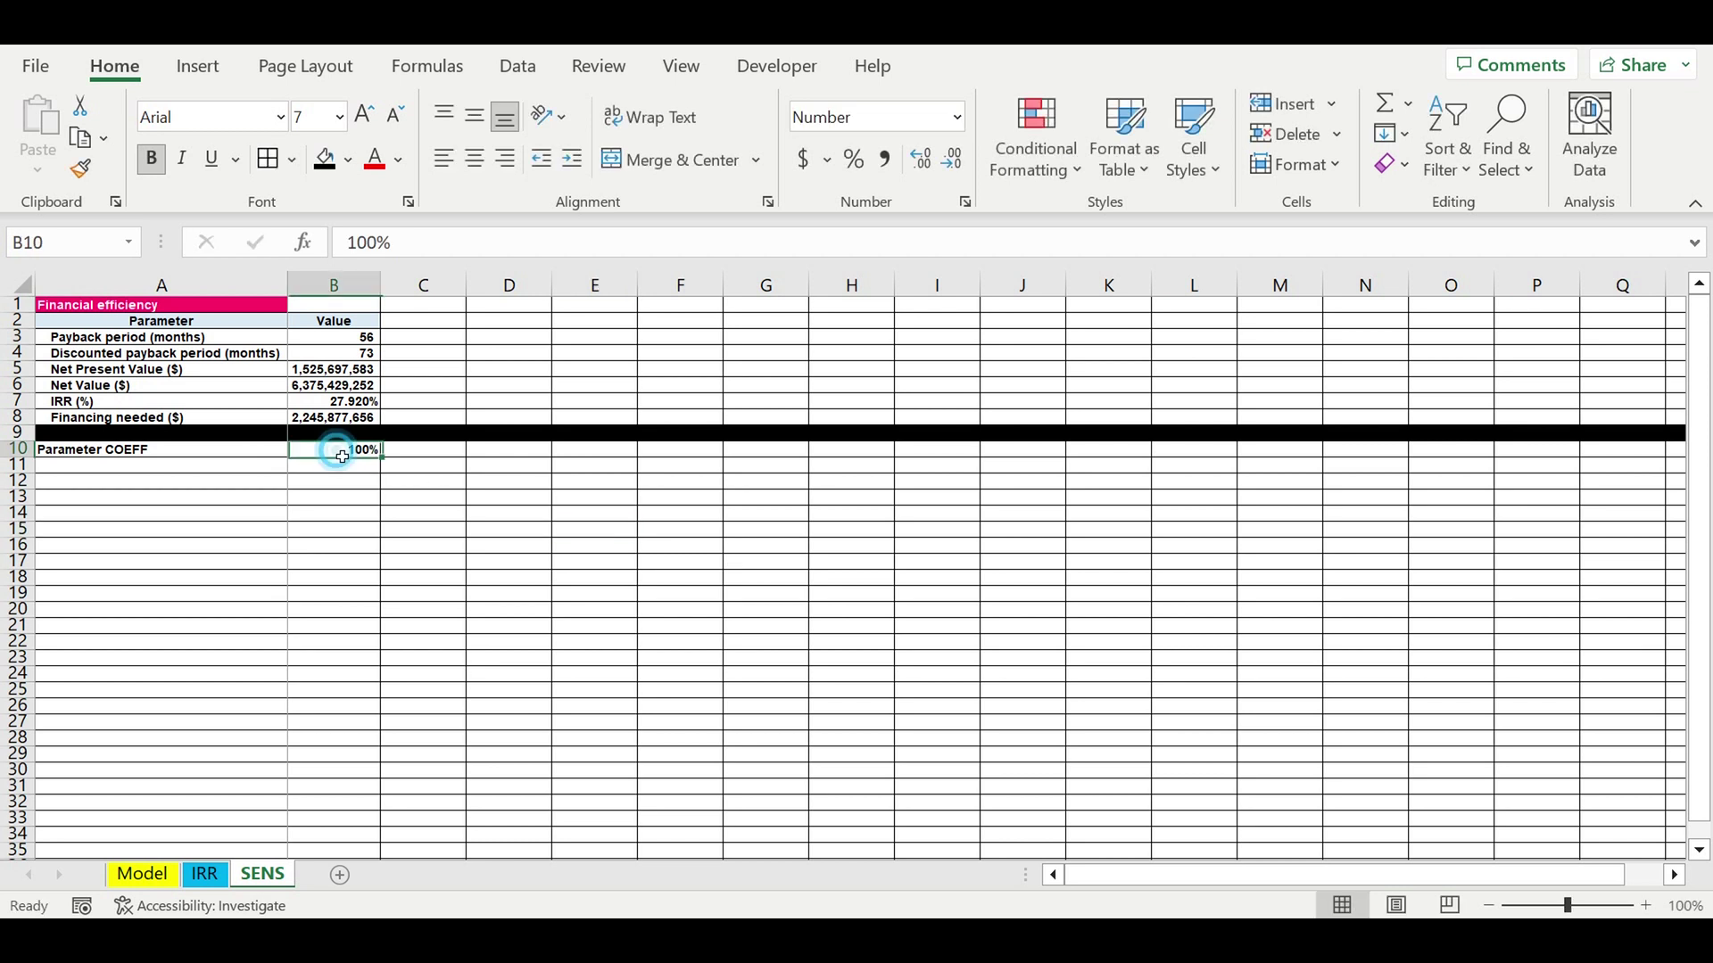
pyautogui.click(351, 161)
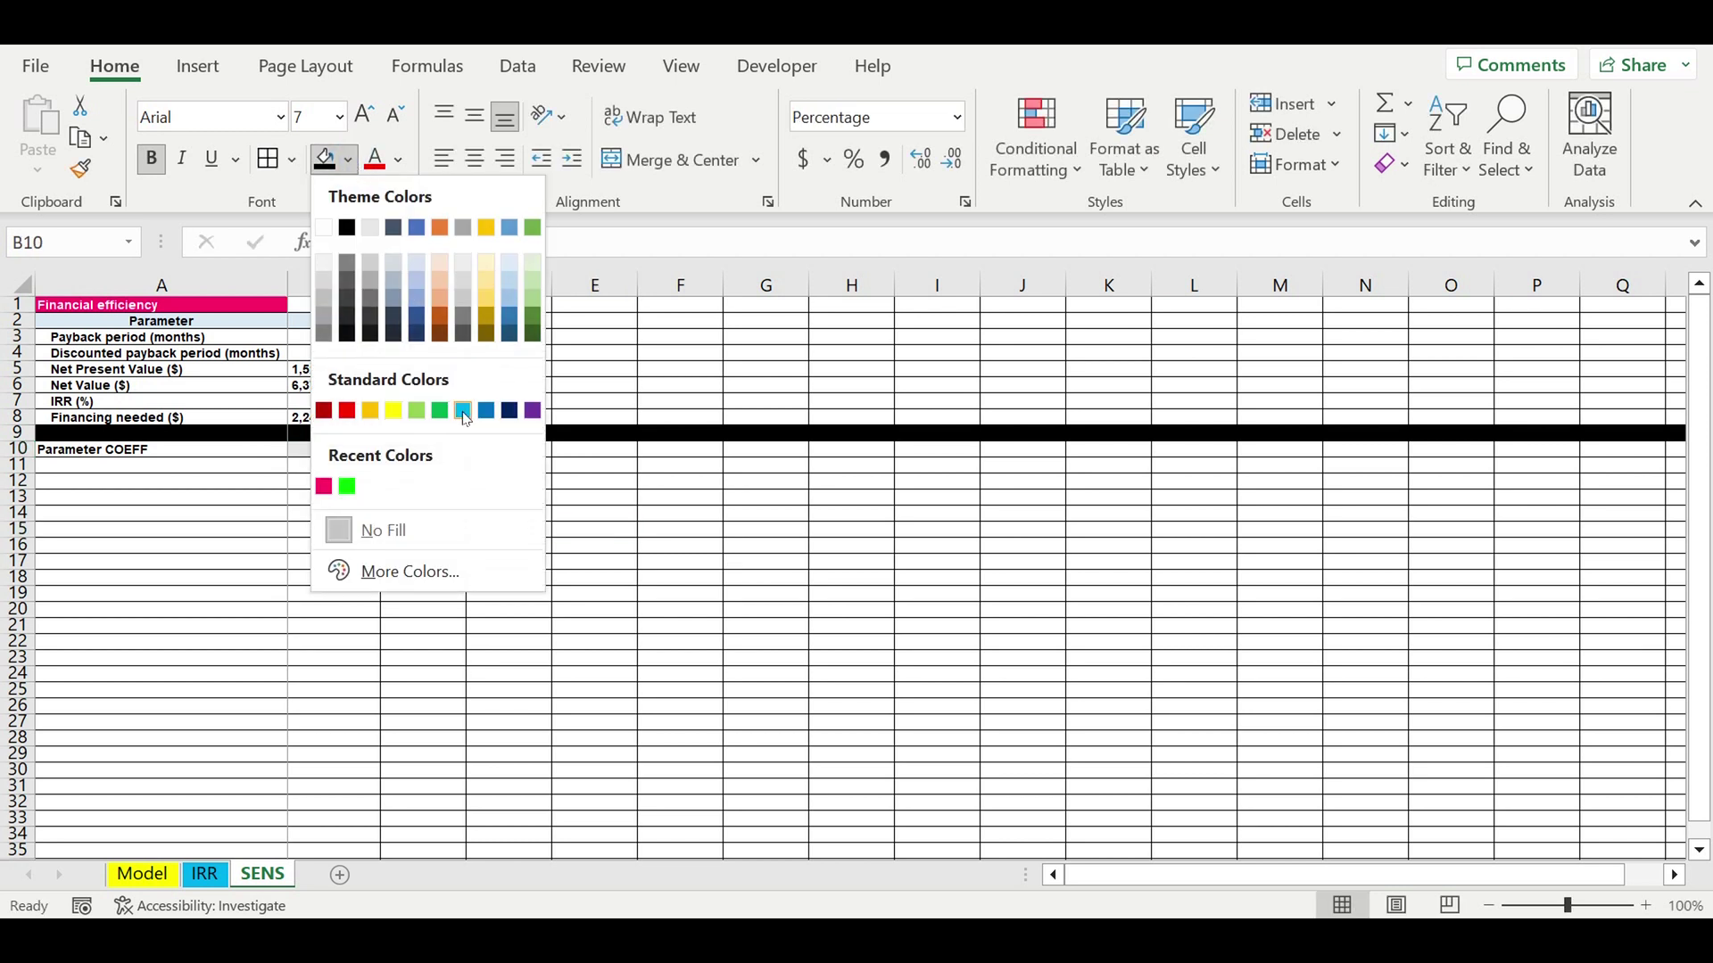
pyautogui.click(347, 410)
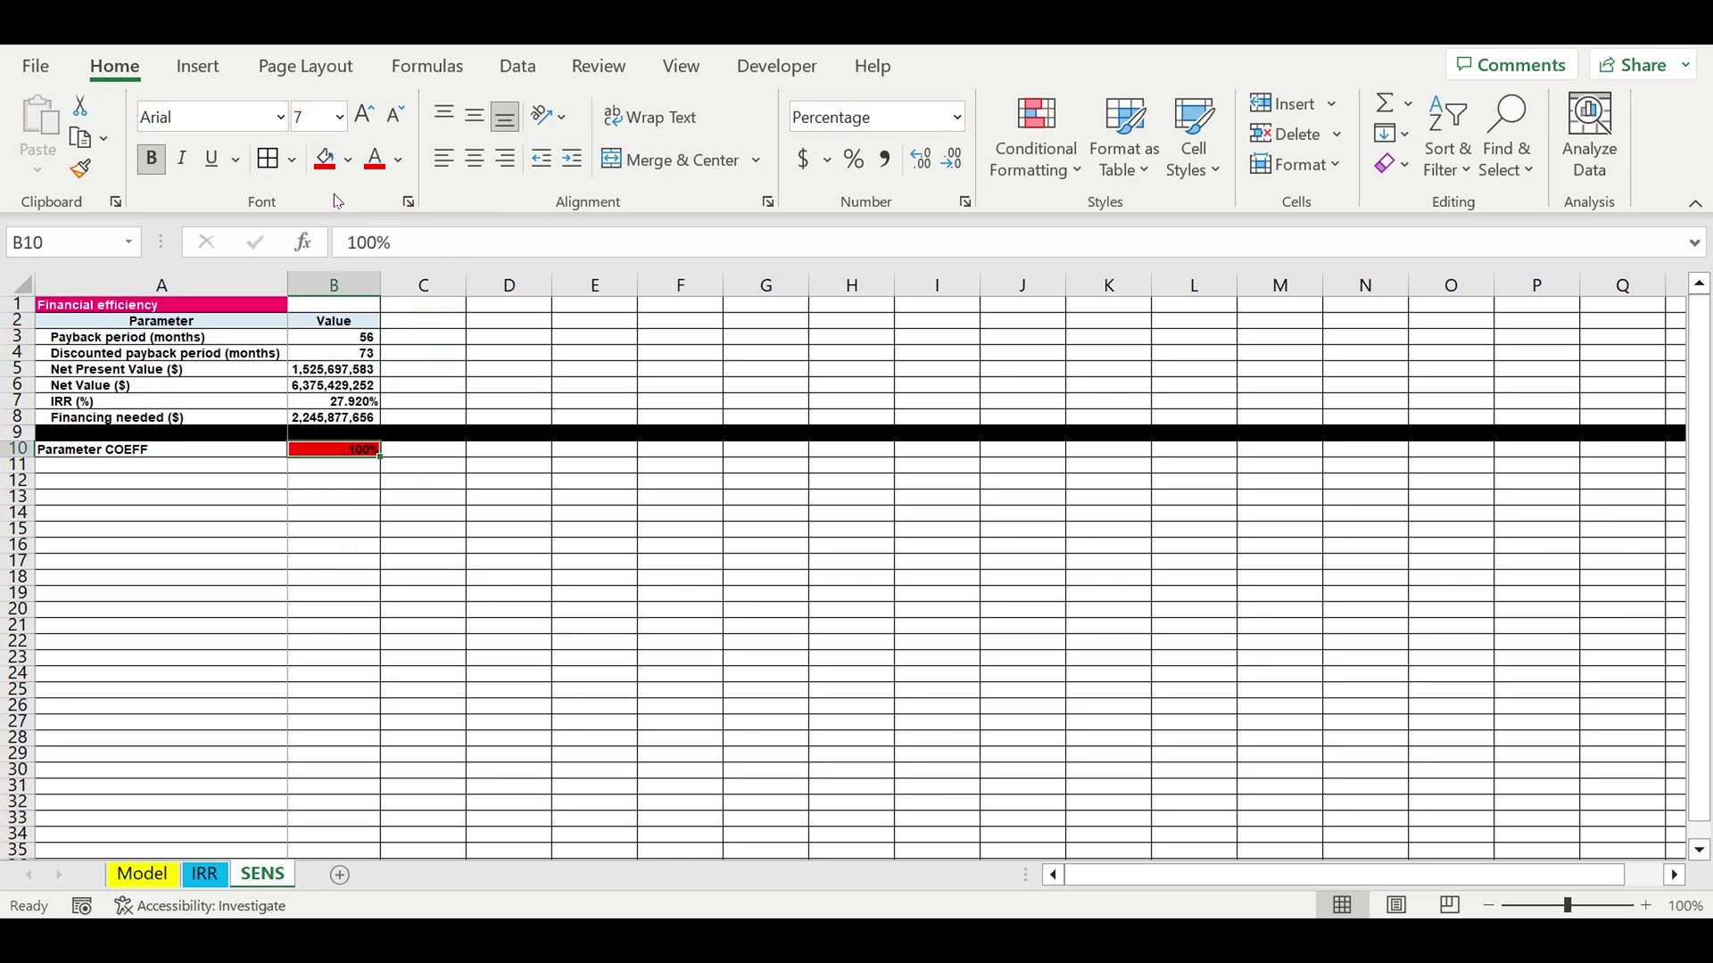
pyautogui.click(398, 159)
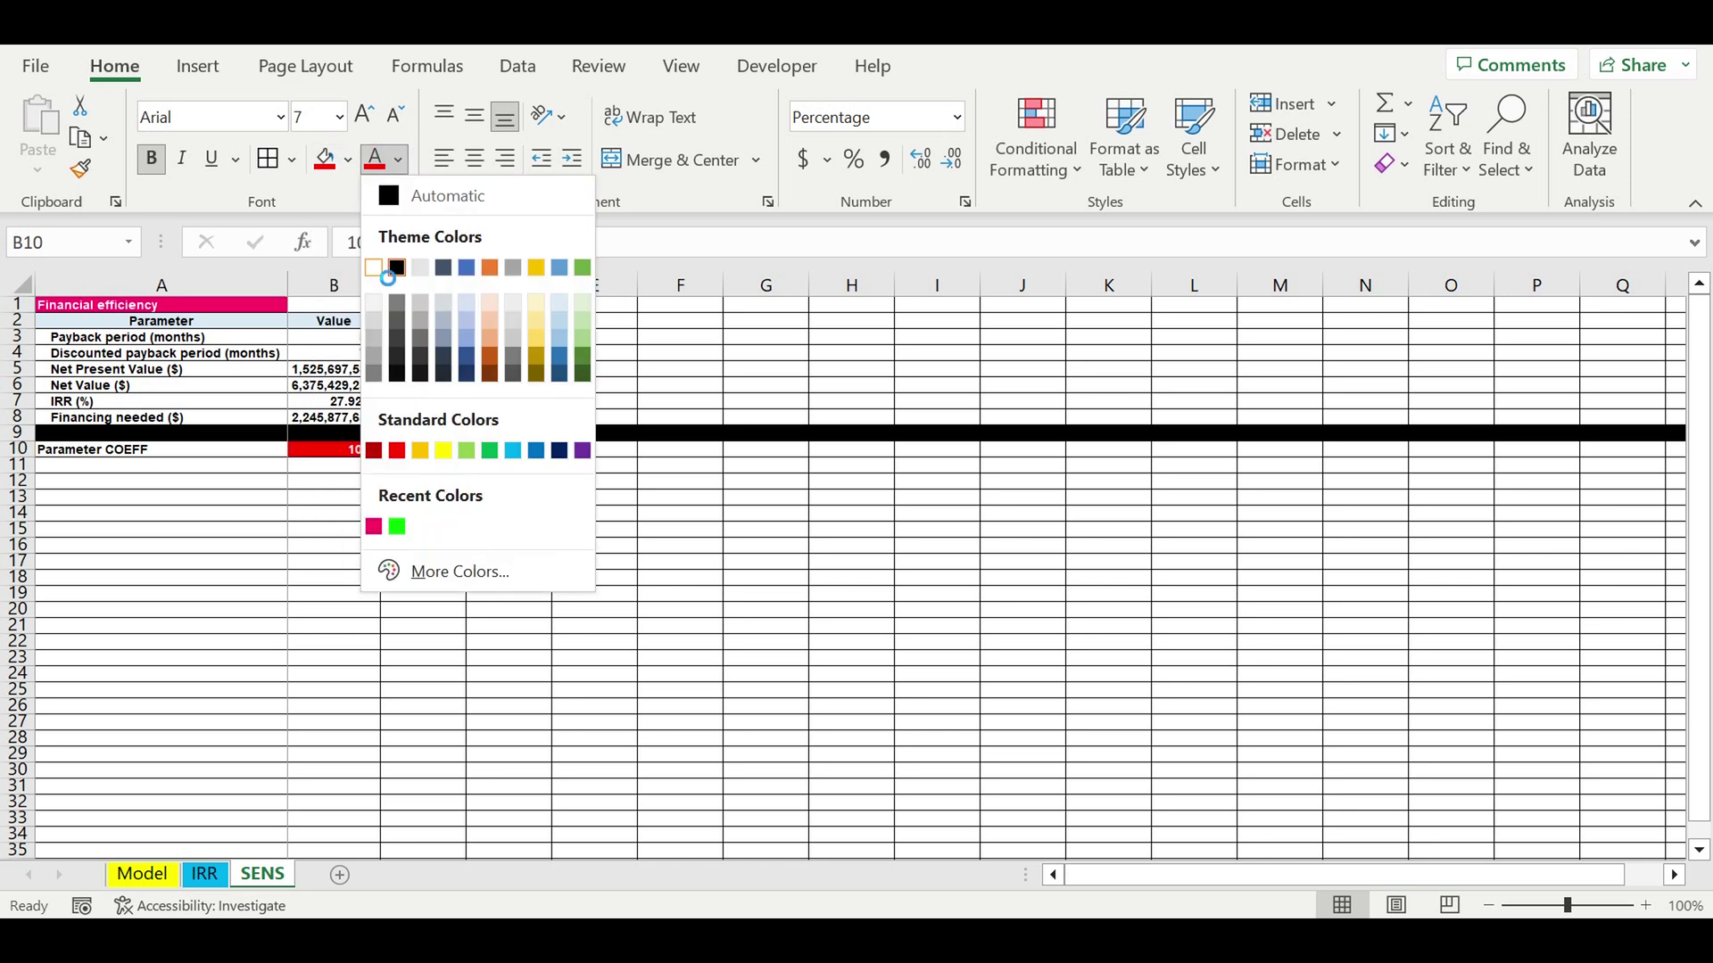
pyautogui.click(376, 267)
pyautogui.click(546, 531)
pyautogui.click(437, 543)
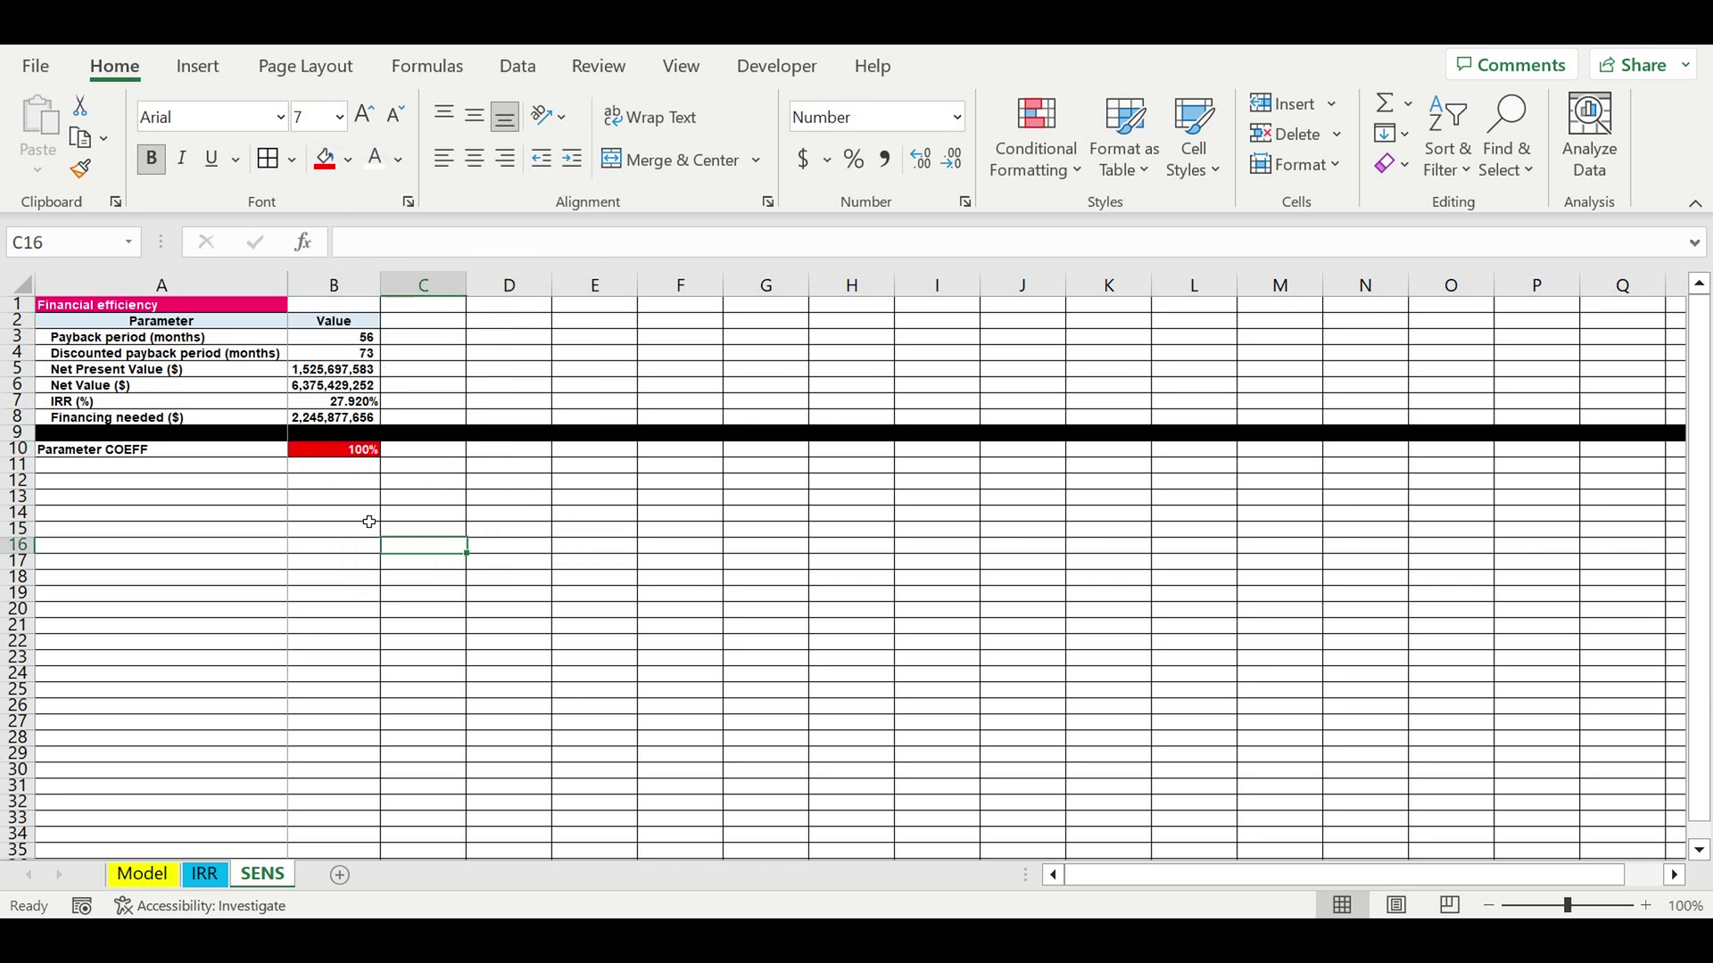
pyautogui.click(107, 434)
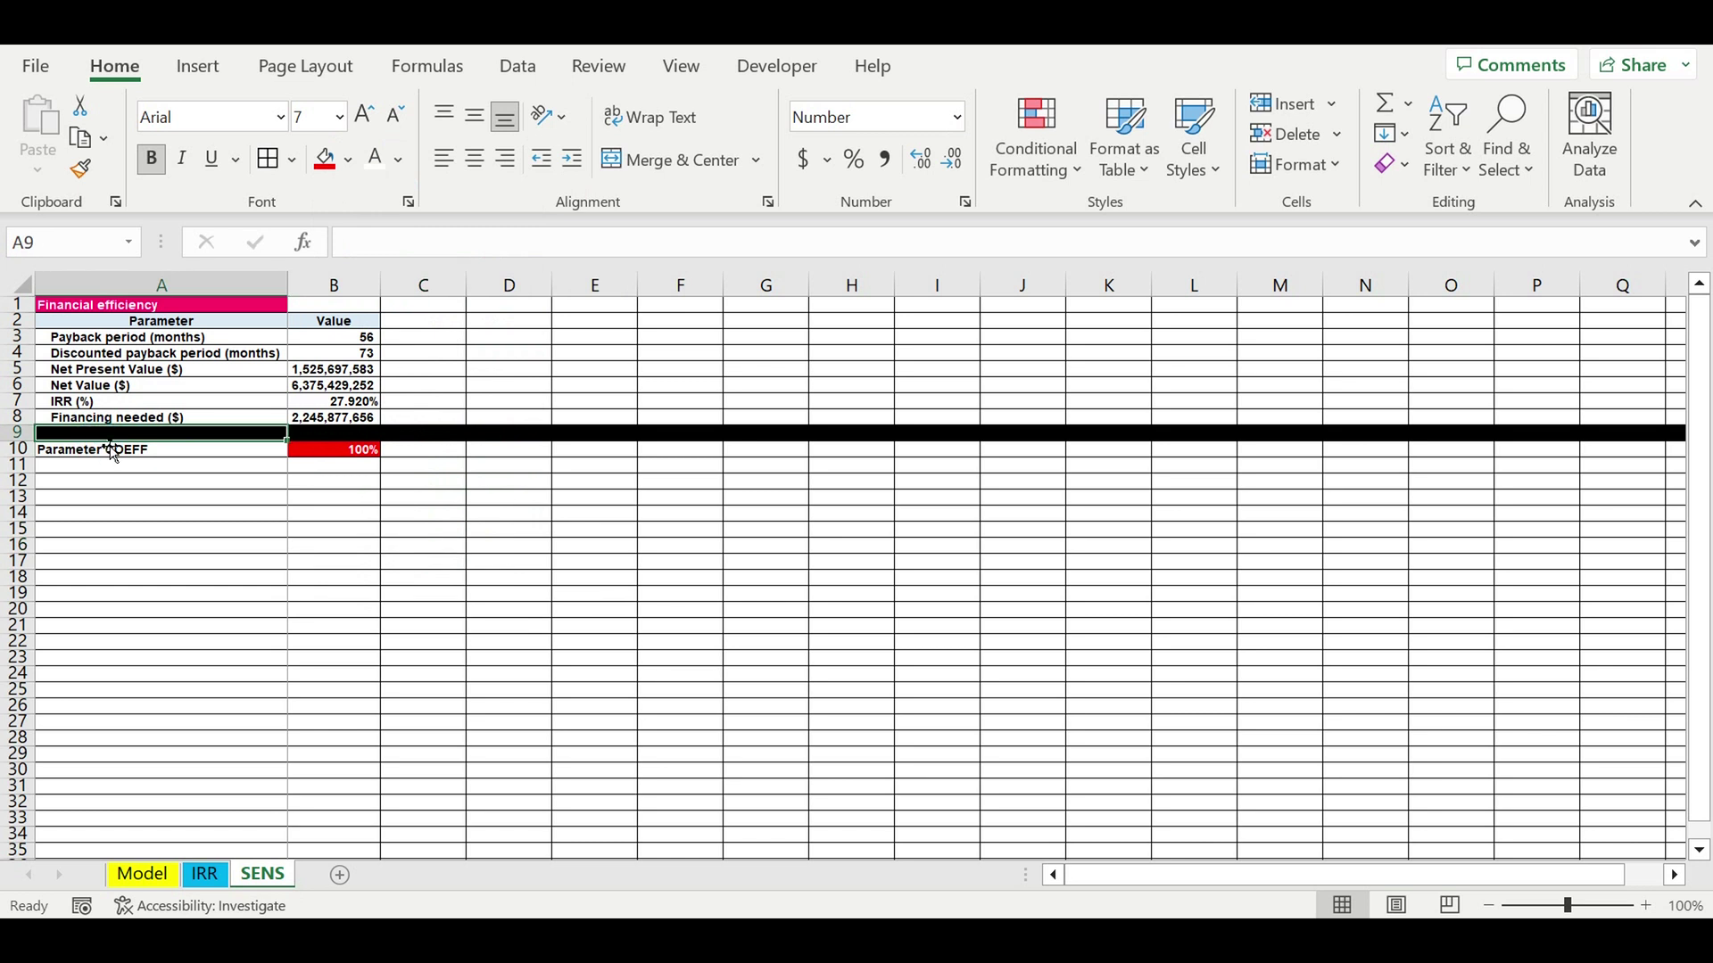
pyautogui.rightClick(259, 875)
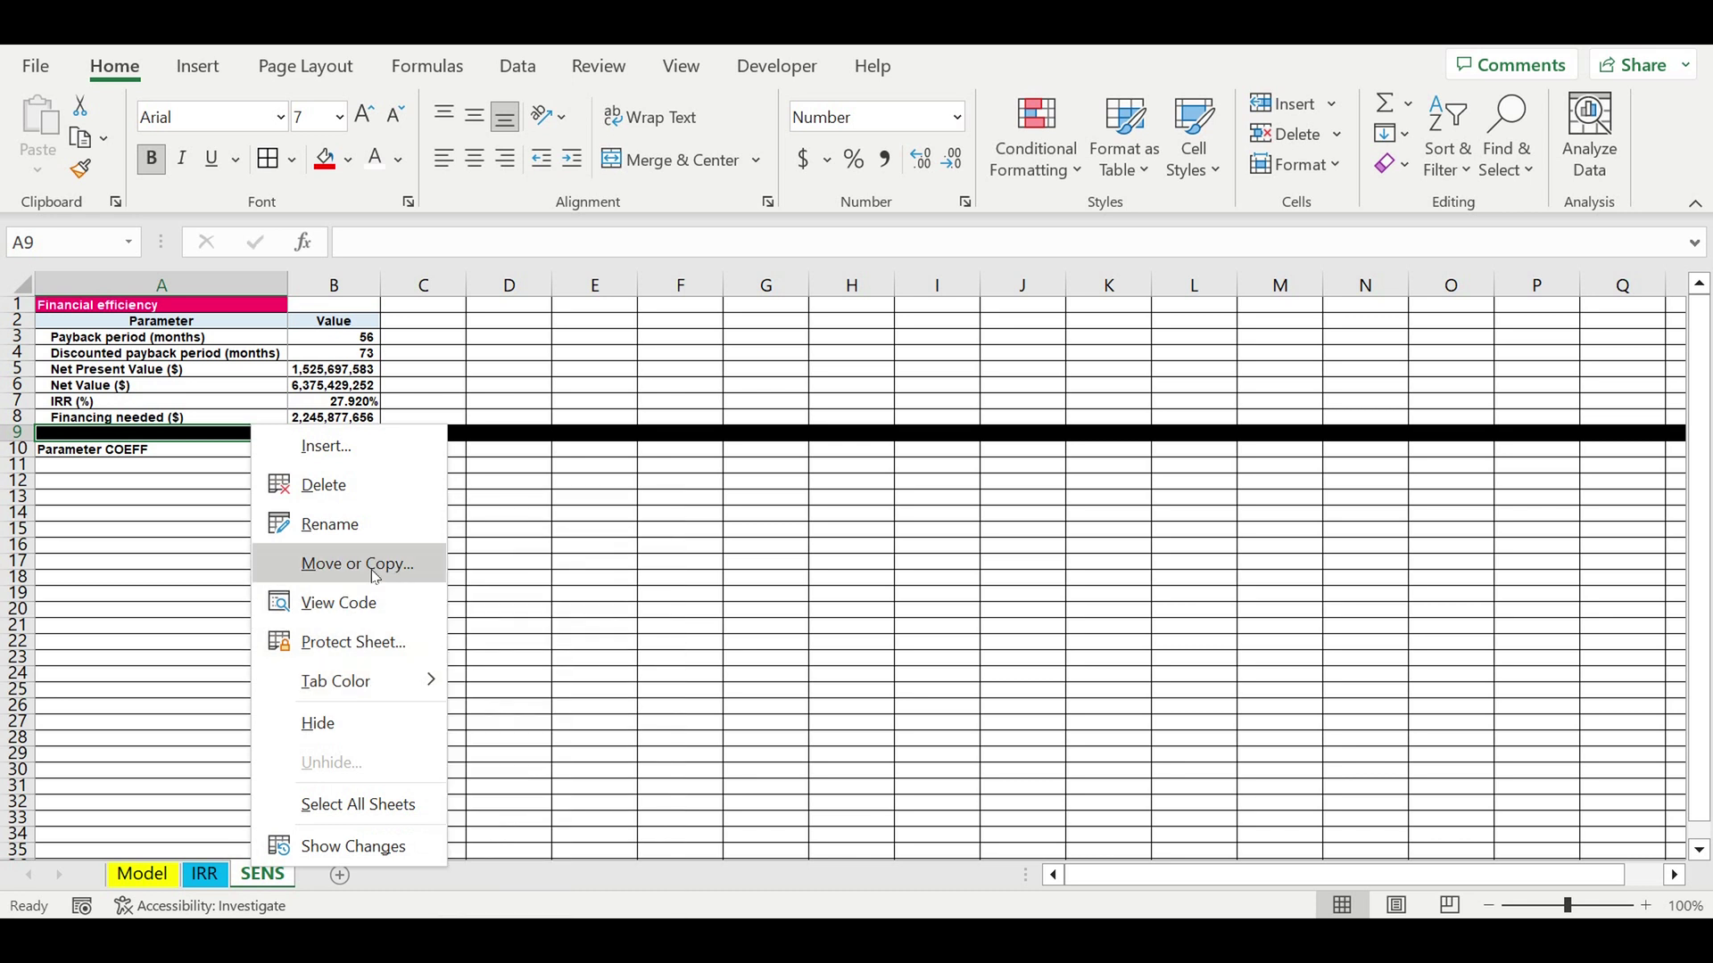
pyautogui.moveTo(349, 337); pyautogui.dragTo(355, 418)
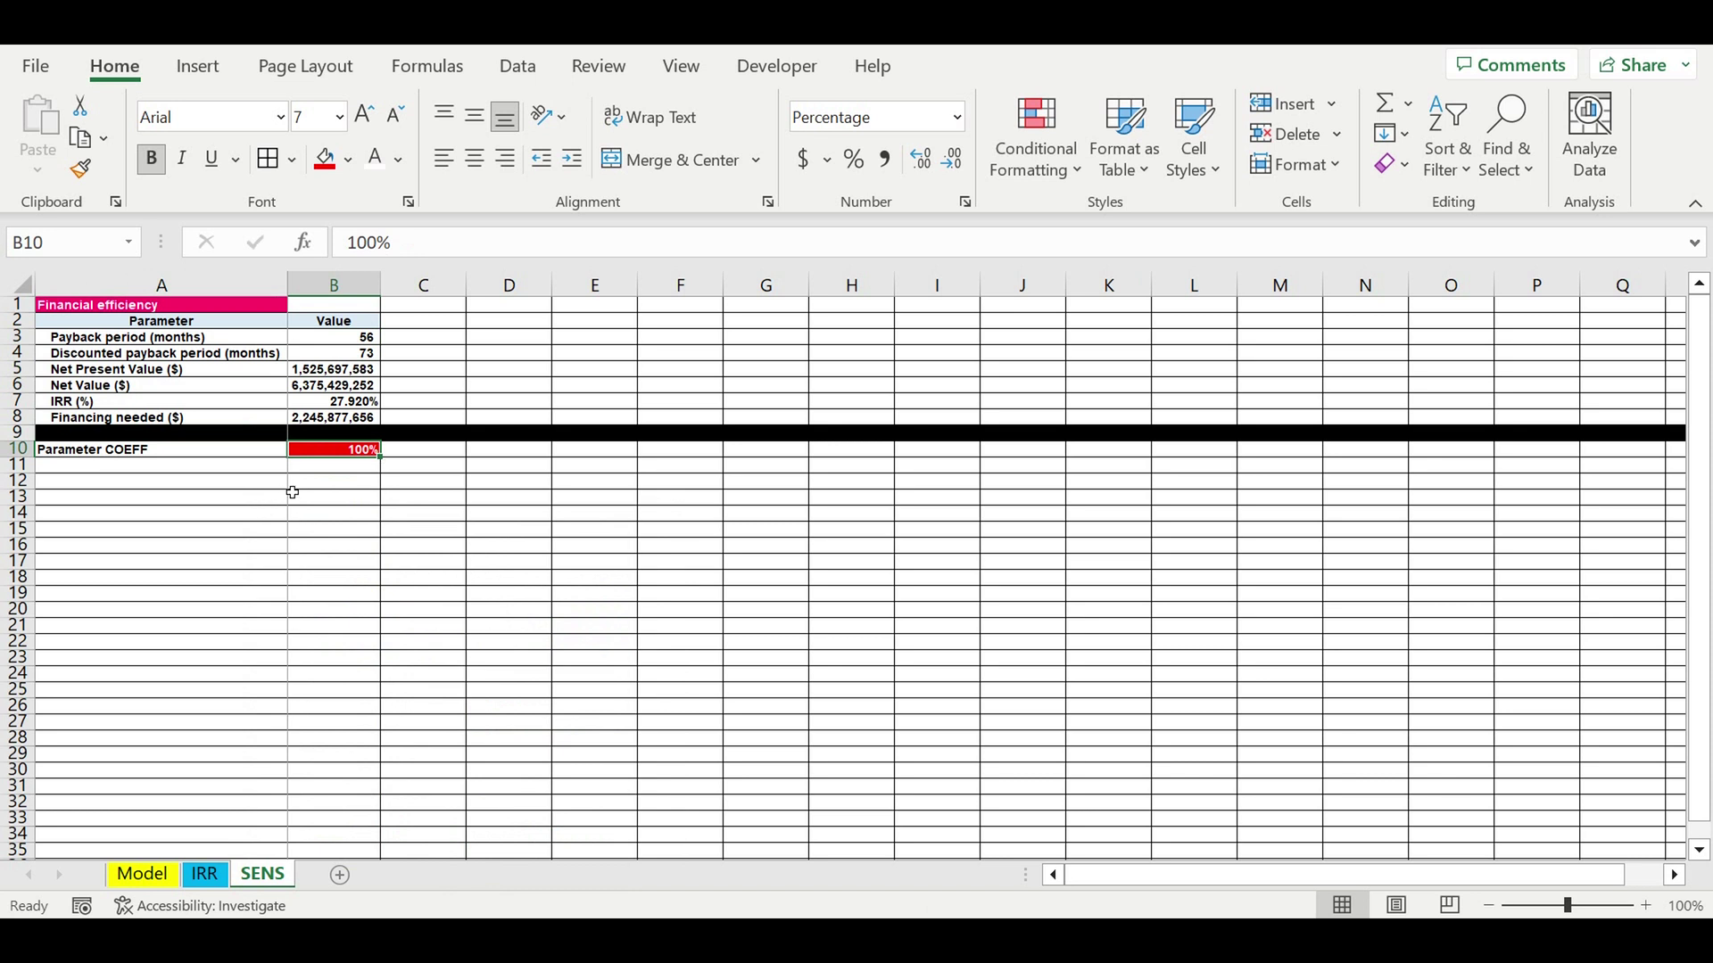
pyautogui.click(104, 450)
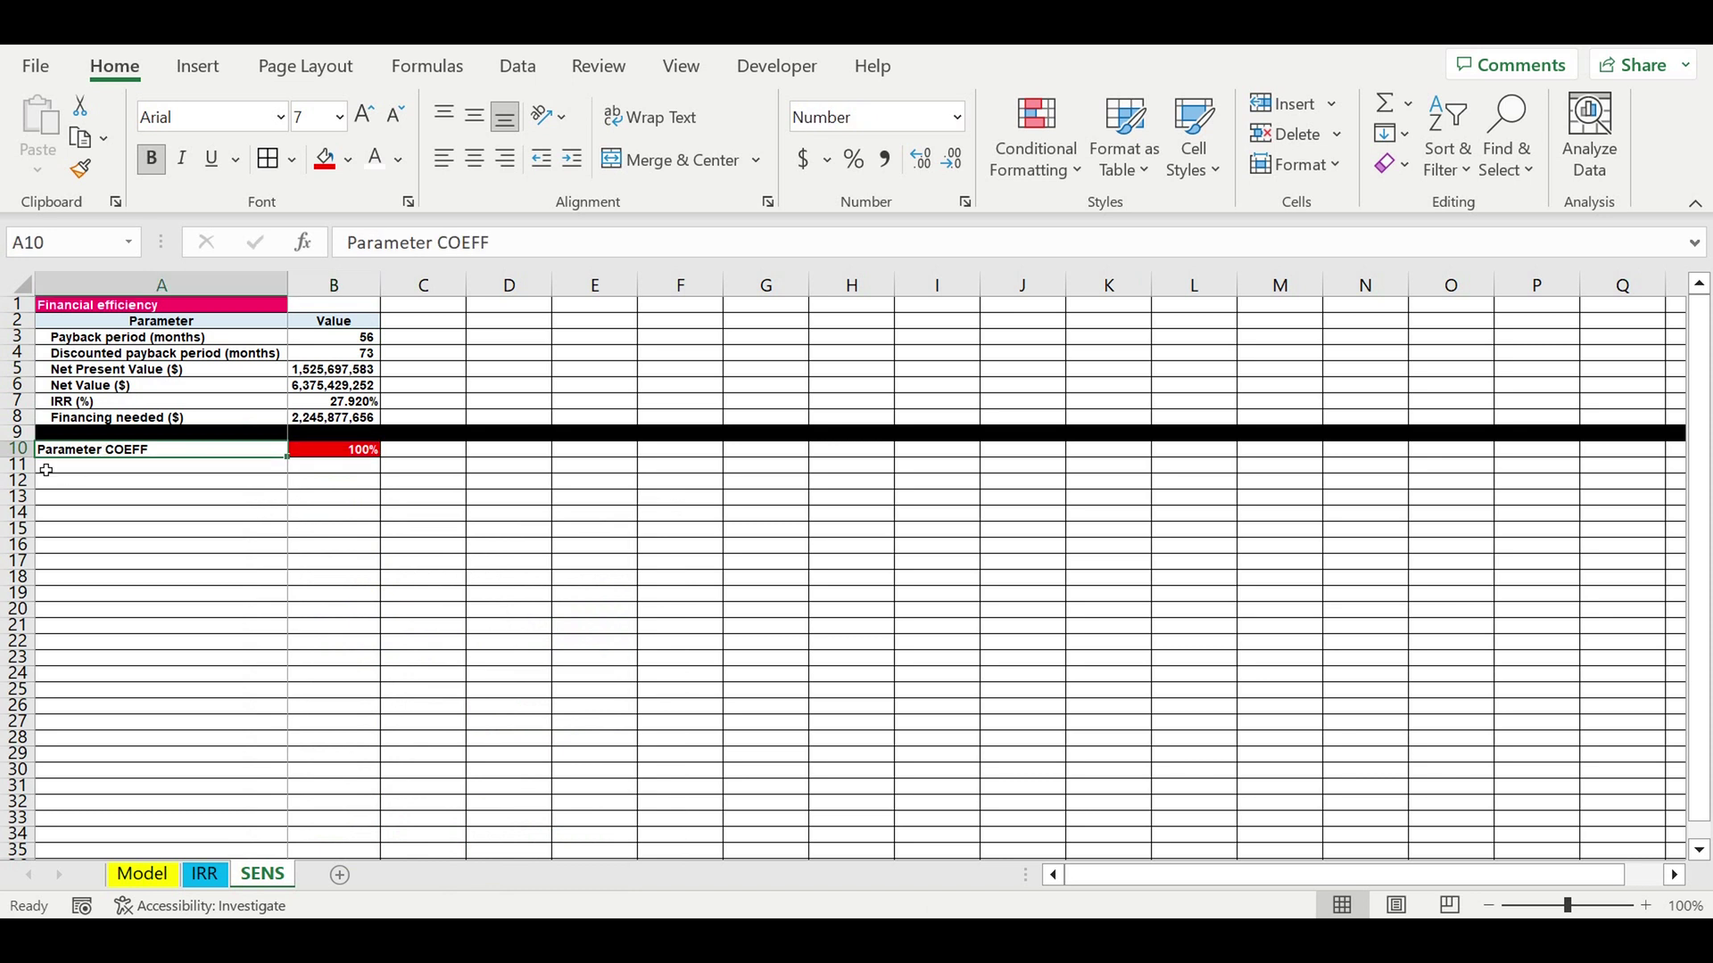
# - Fill row 11 below the Parameter COEFF row with black as a separator
pyautogui.click(17, 464)
pyautogui.click(348, 158)
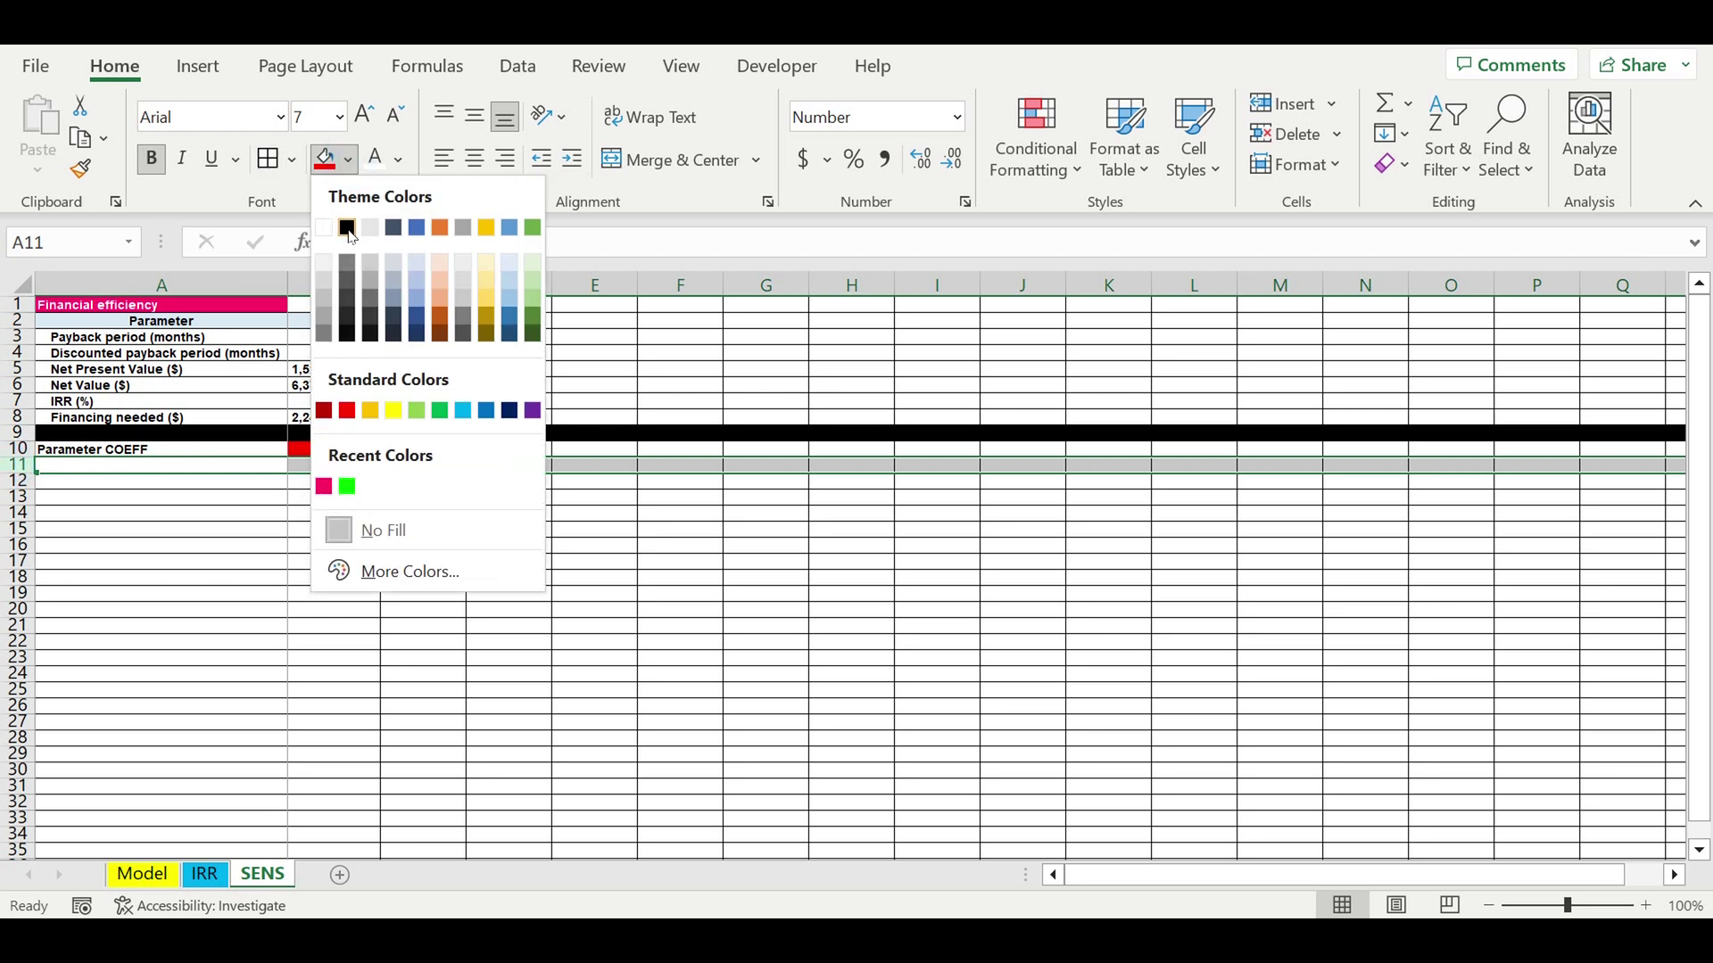
pyautogui.click(348, 228)
# - Indent the Parameter COEFF label in A10 by one level
pyautogui.click(125, 450)
pyautogui.click(572, 161)
pyautogui.click(385, 577)
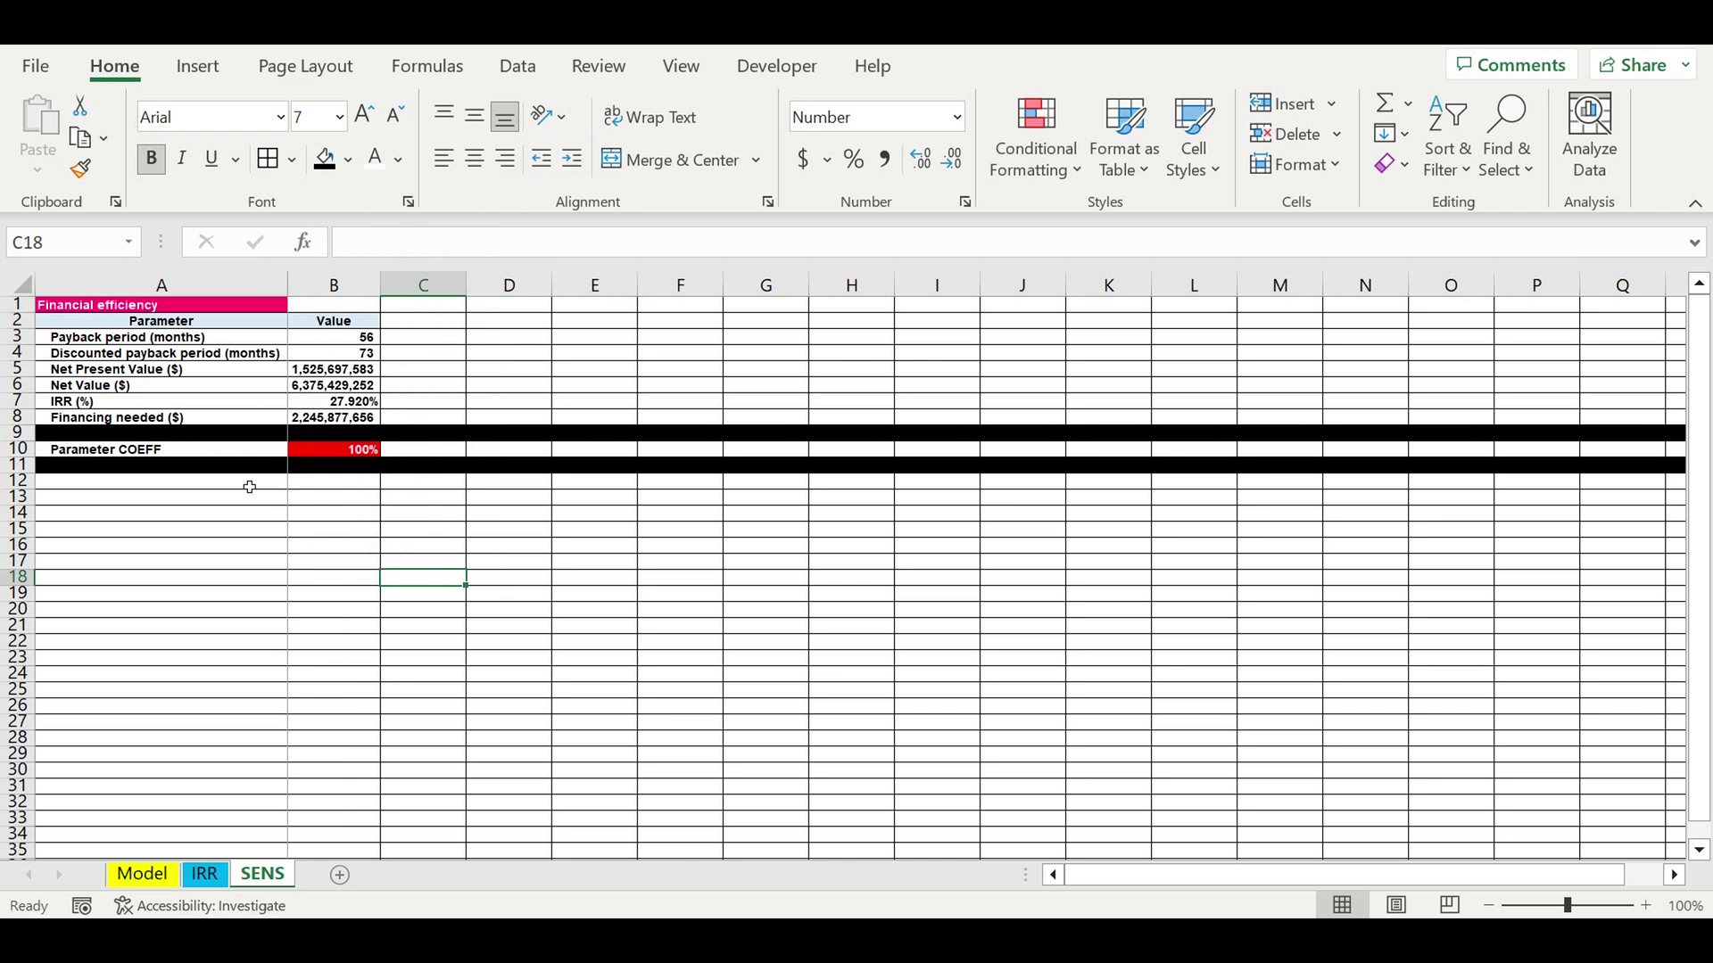
# - Enter the label "Step of adjustment (%)" in cell A12 of the SENS sheet
pyautogui.click(250, 487)
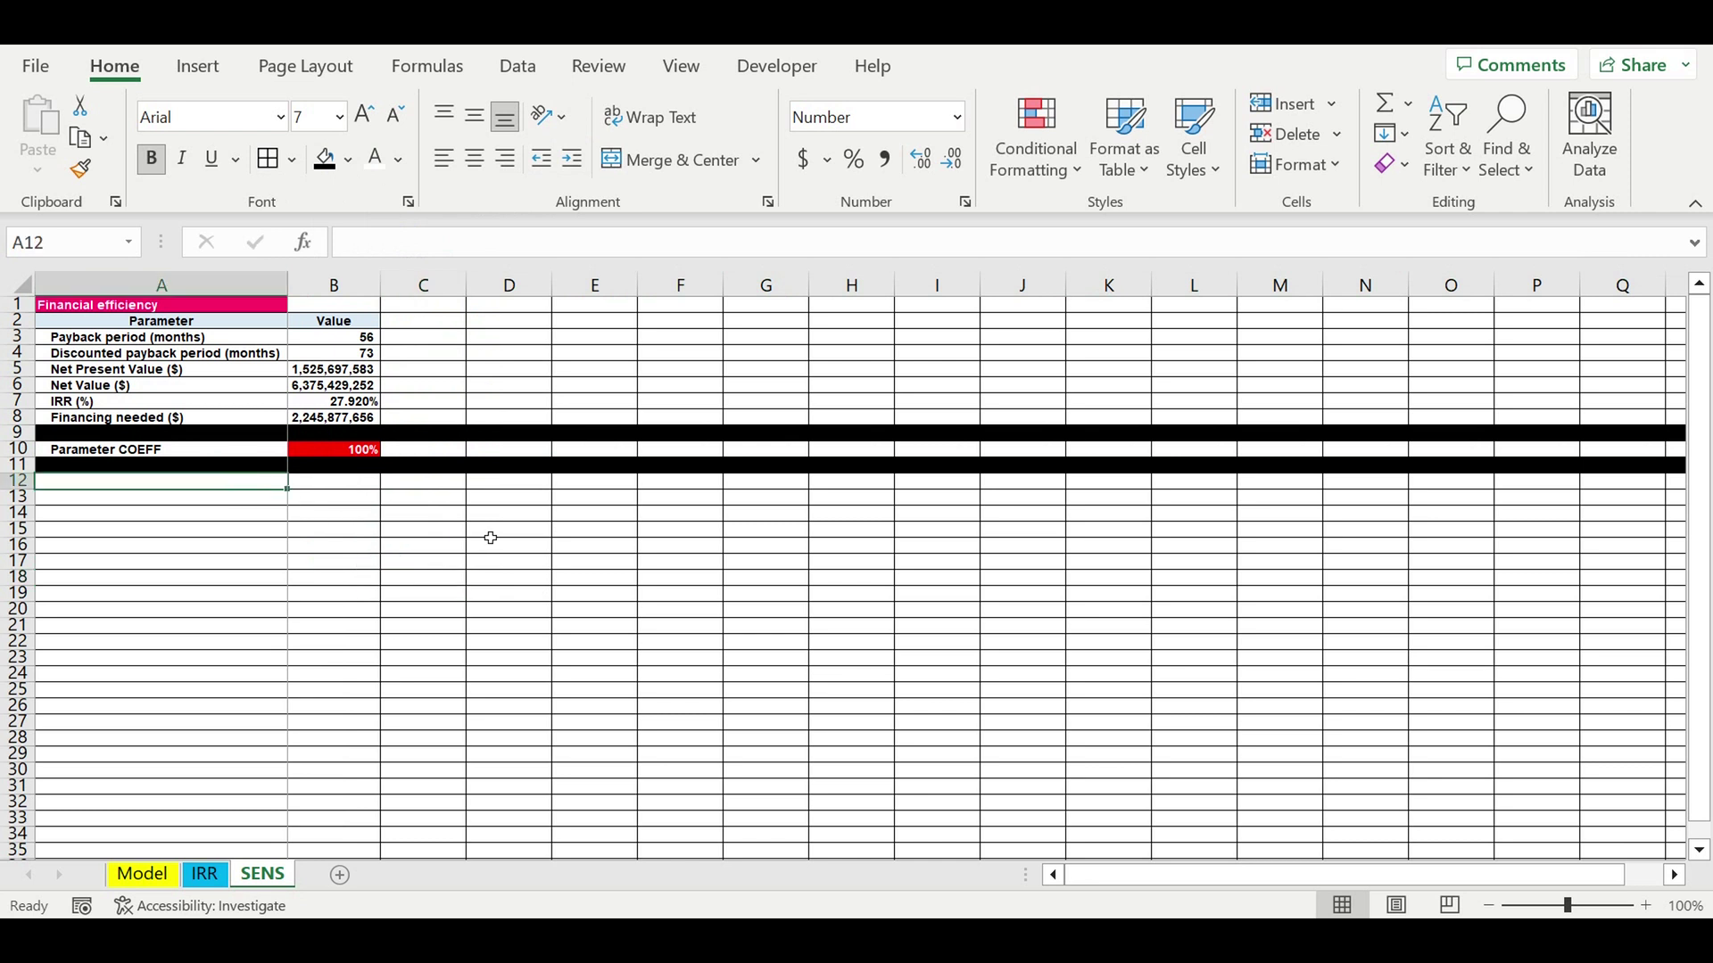
pyautogui.write('Step')
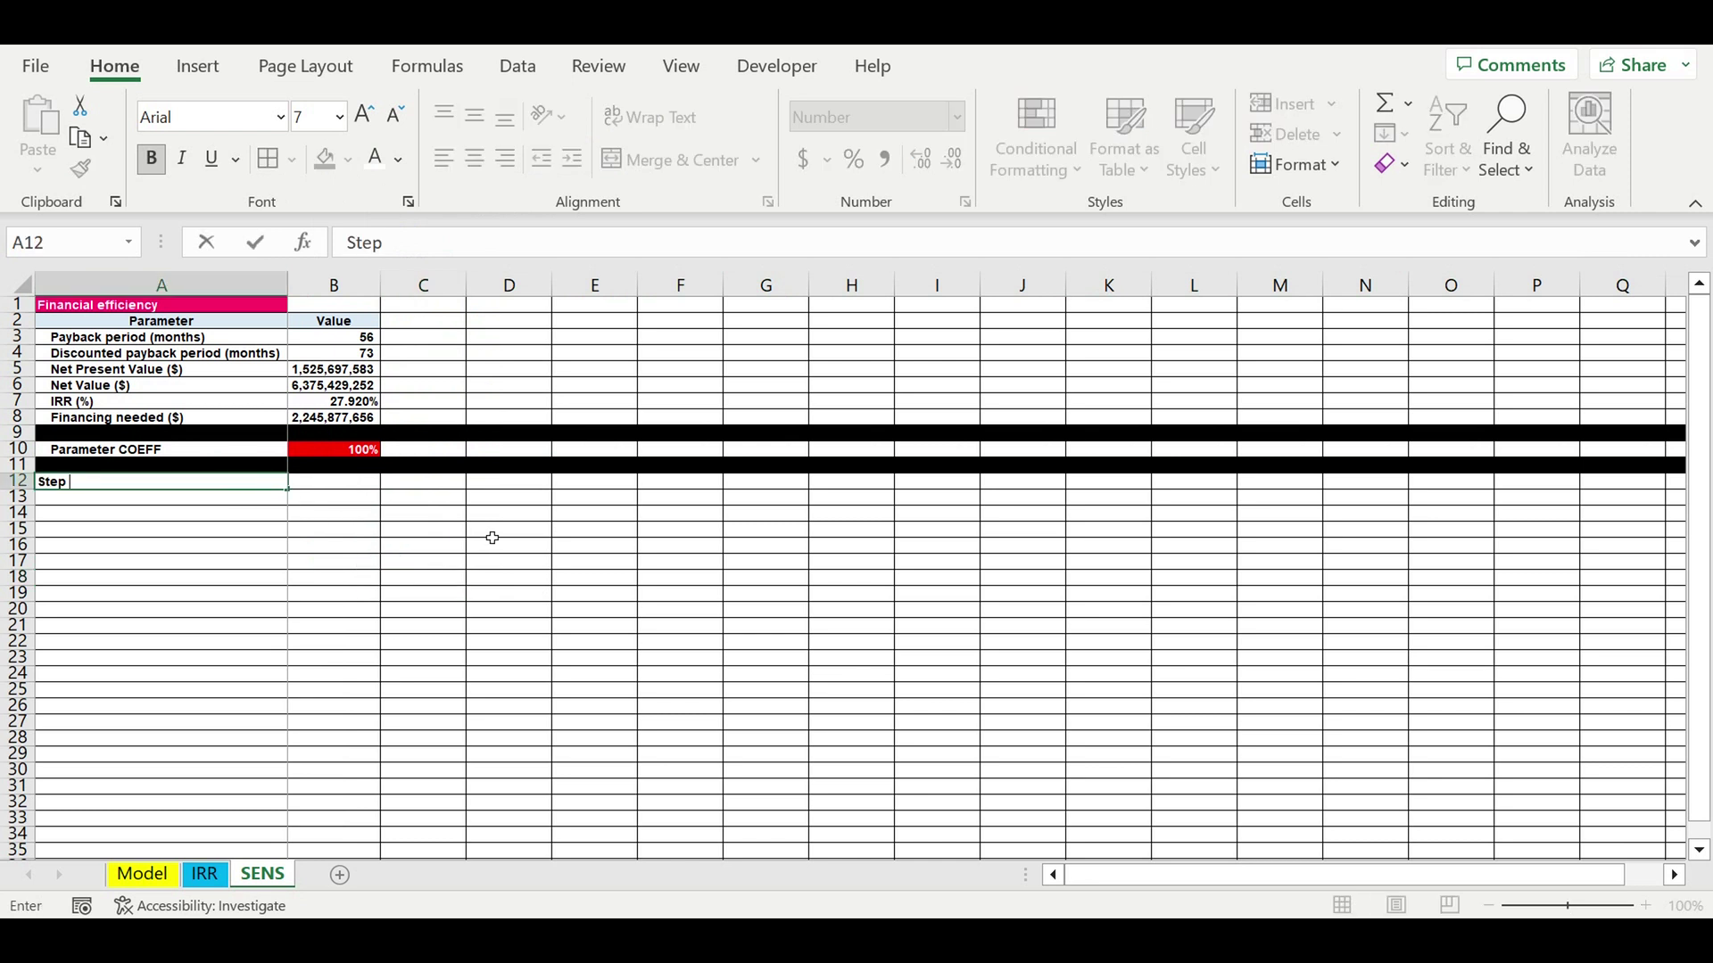
pyautogui.write(' of adjustment')
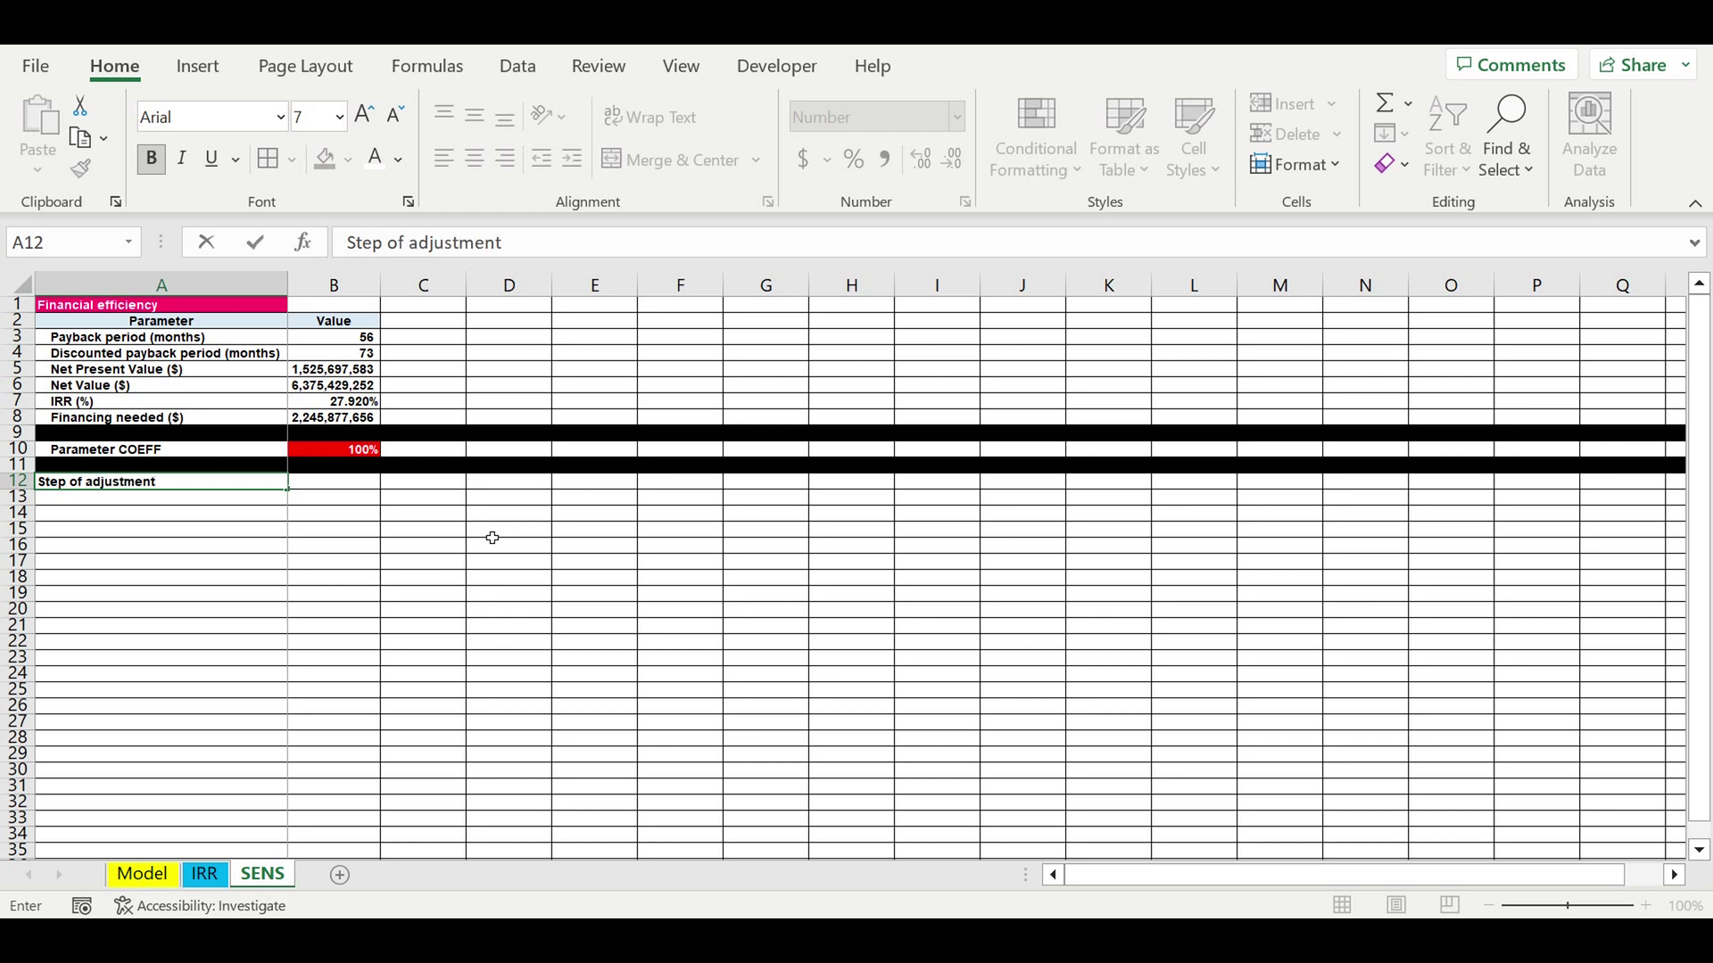
pyautogui.write(' (%)')
pyautogui.press('Return')
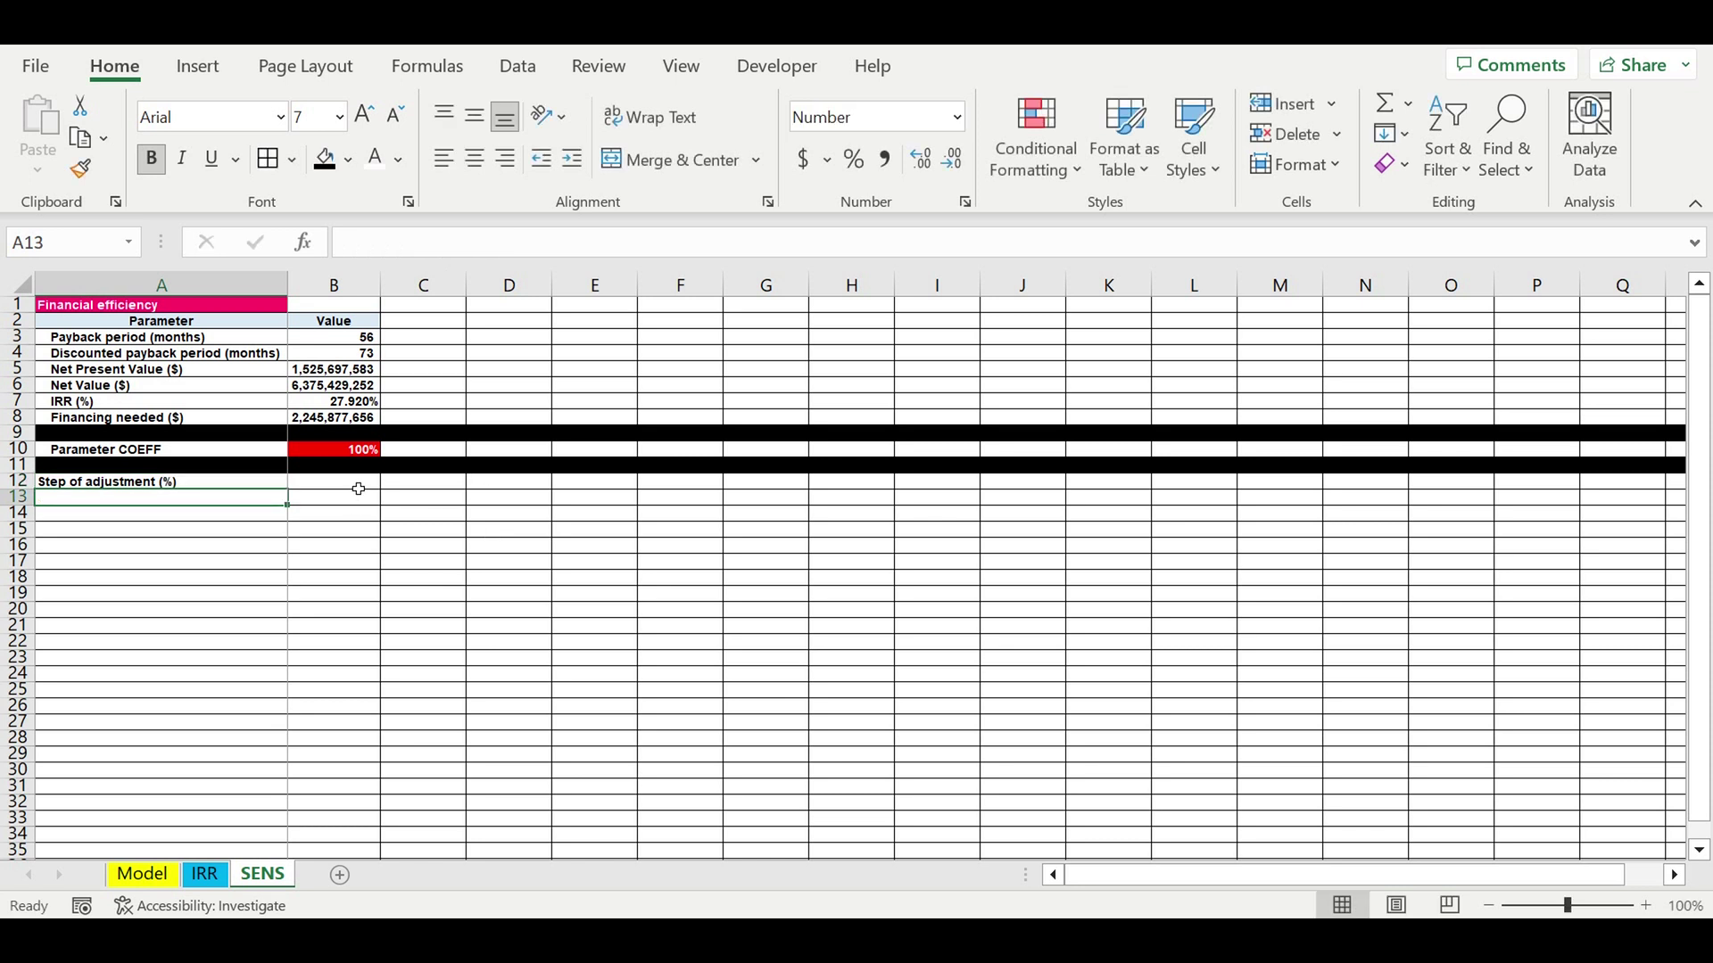
# - Format cell B12 as a percentage and enter 10% as the step of adjustment
pyautogui.click(358, 488)
pyautogui.click(854, 159)
pyautogui.click(487, 551)
pyautogui.click(356, 482)
pyautogui.write('10')
pyautogui.click(459, 550)
pyautogui.click(356, 470)
# - Fill the step value cell B12 with standard light blue and make its font white
pyautogui.click(357, 485)
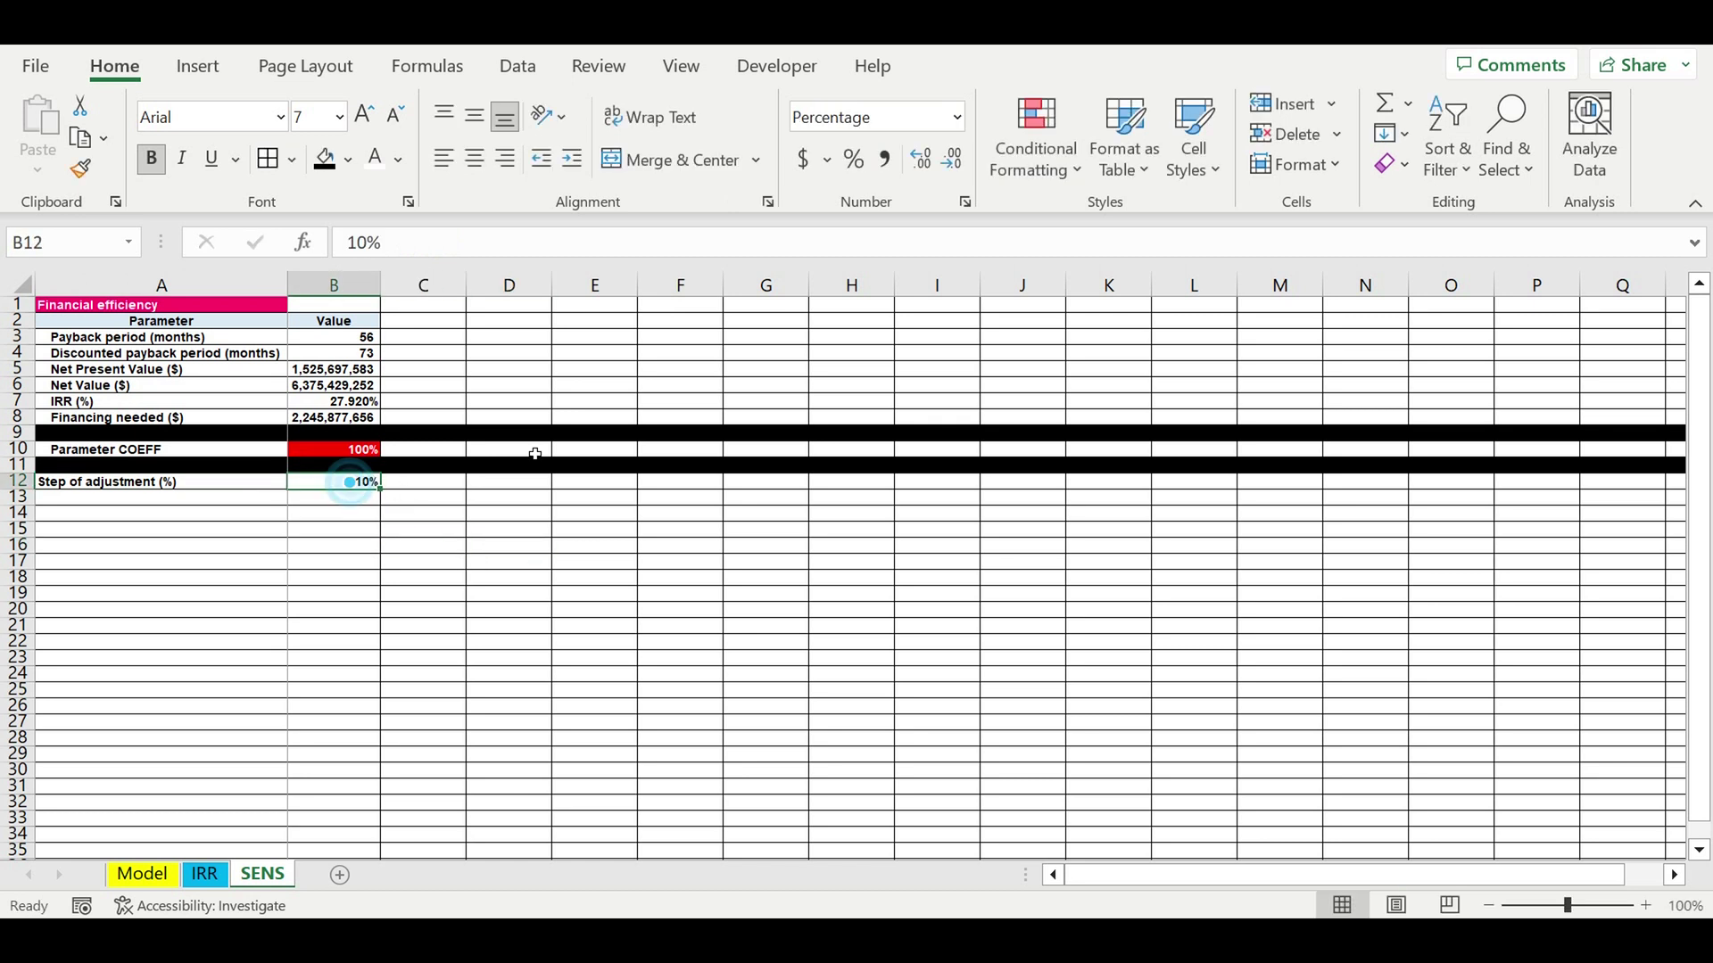
pyautogui.click(348, 160)
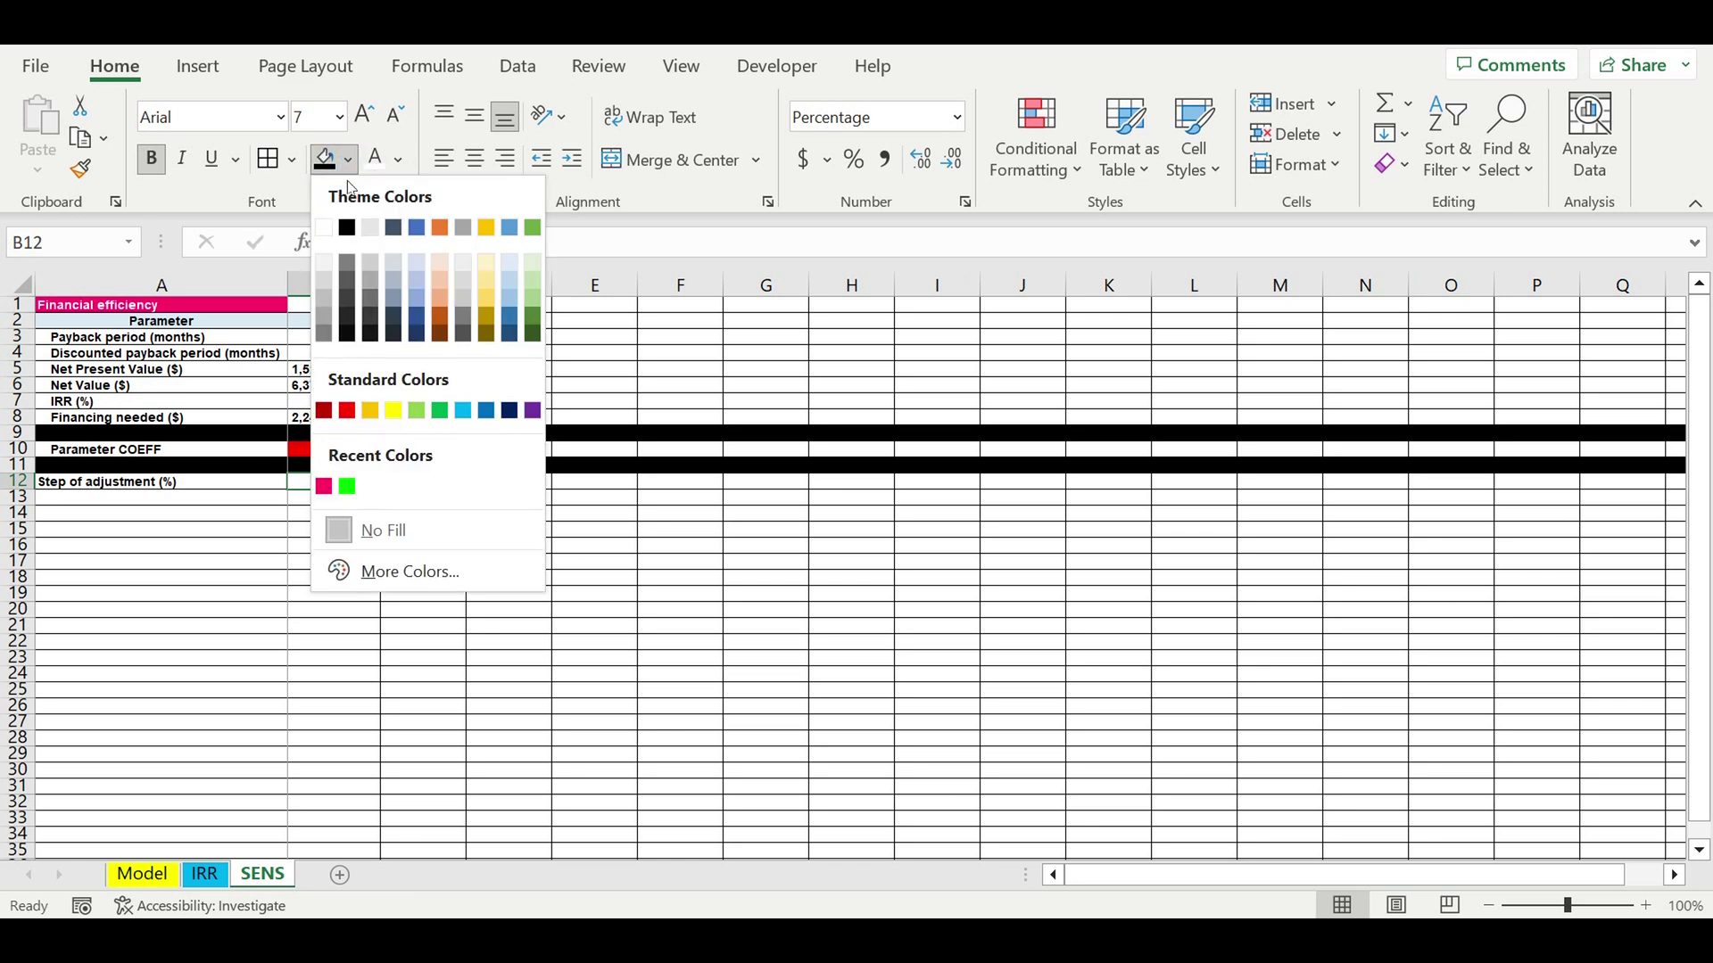
pyautogui.click(463, 410)
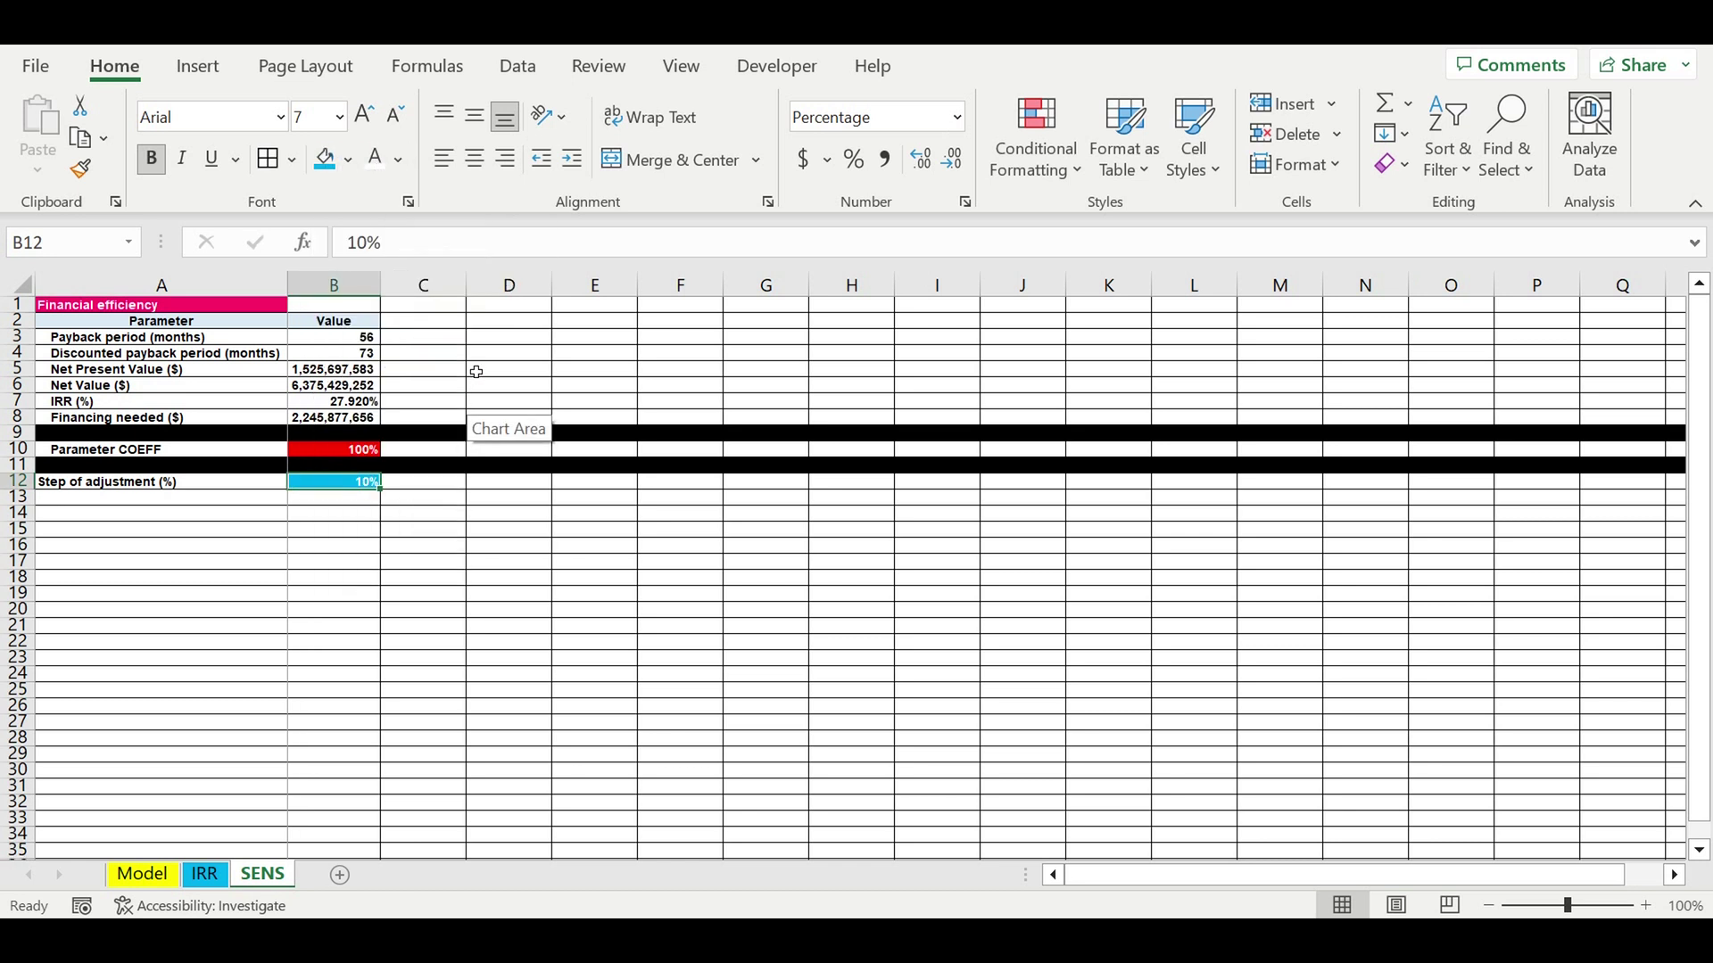
pyautogui.click(184, 535)
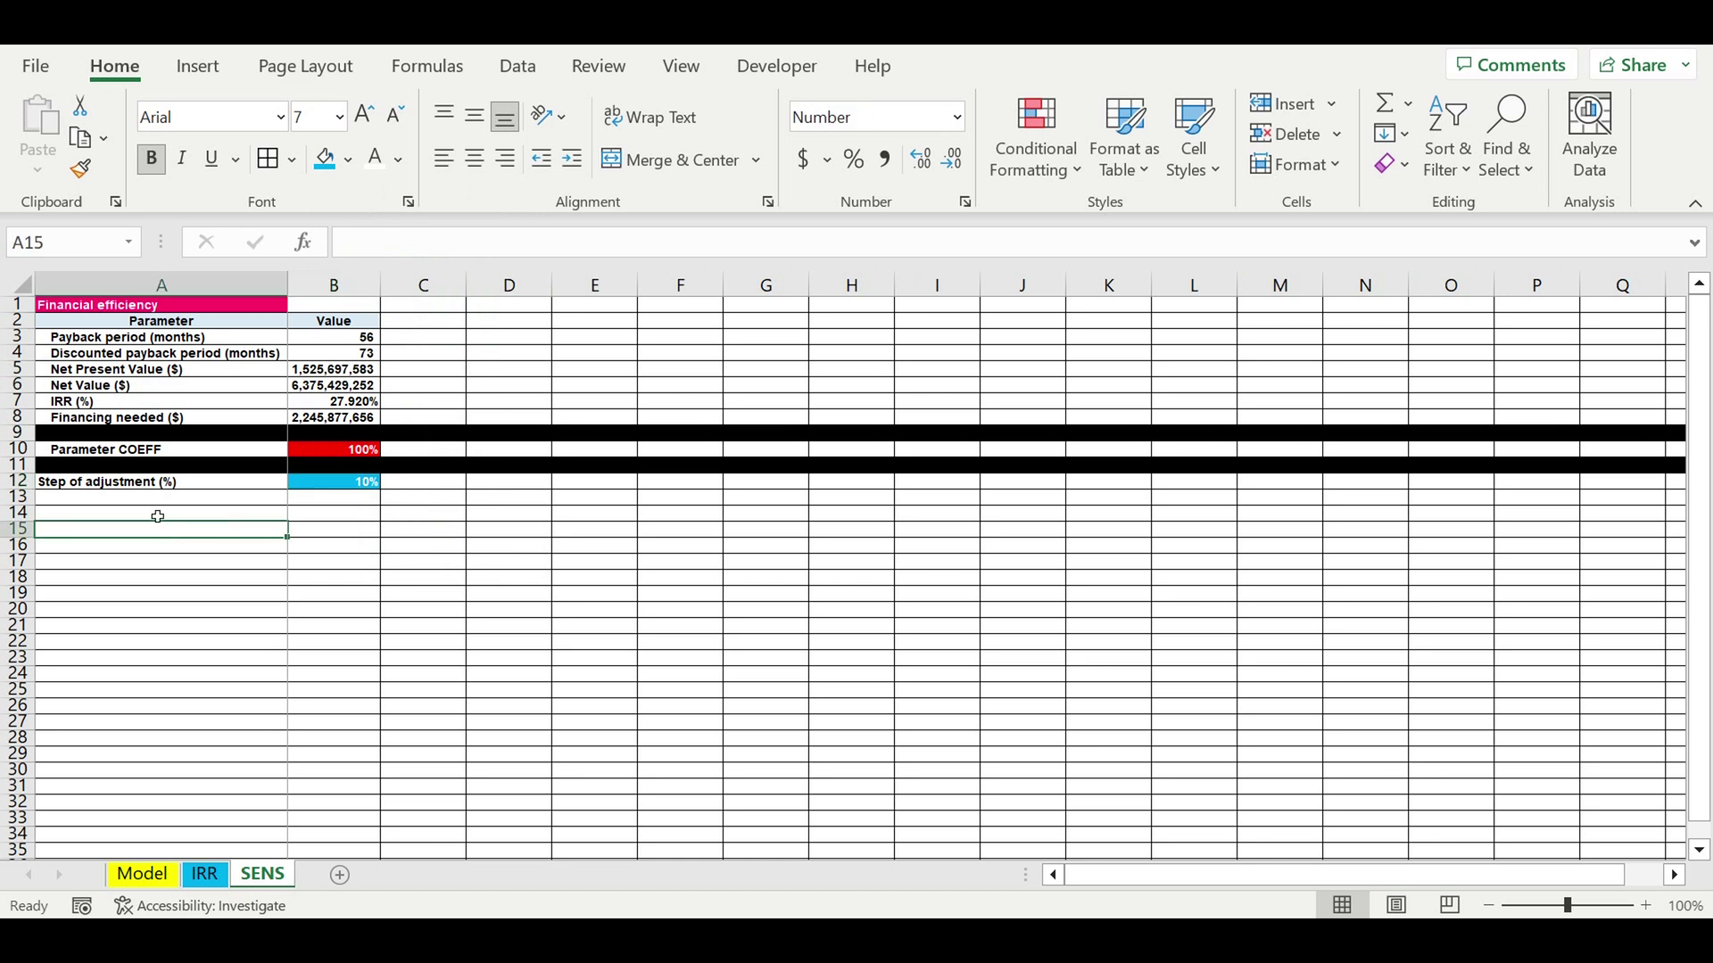
# - Change the label in A12 to "Step of parameter adjustment (%)"
pyautogui.click(110, 488)
pyautogui.click(422, 247)
pyautogui.write('parameter')
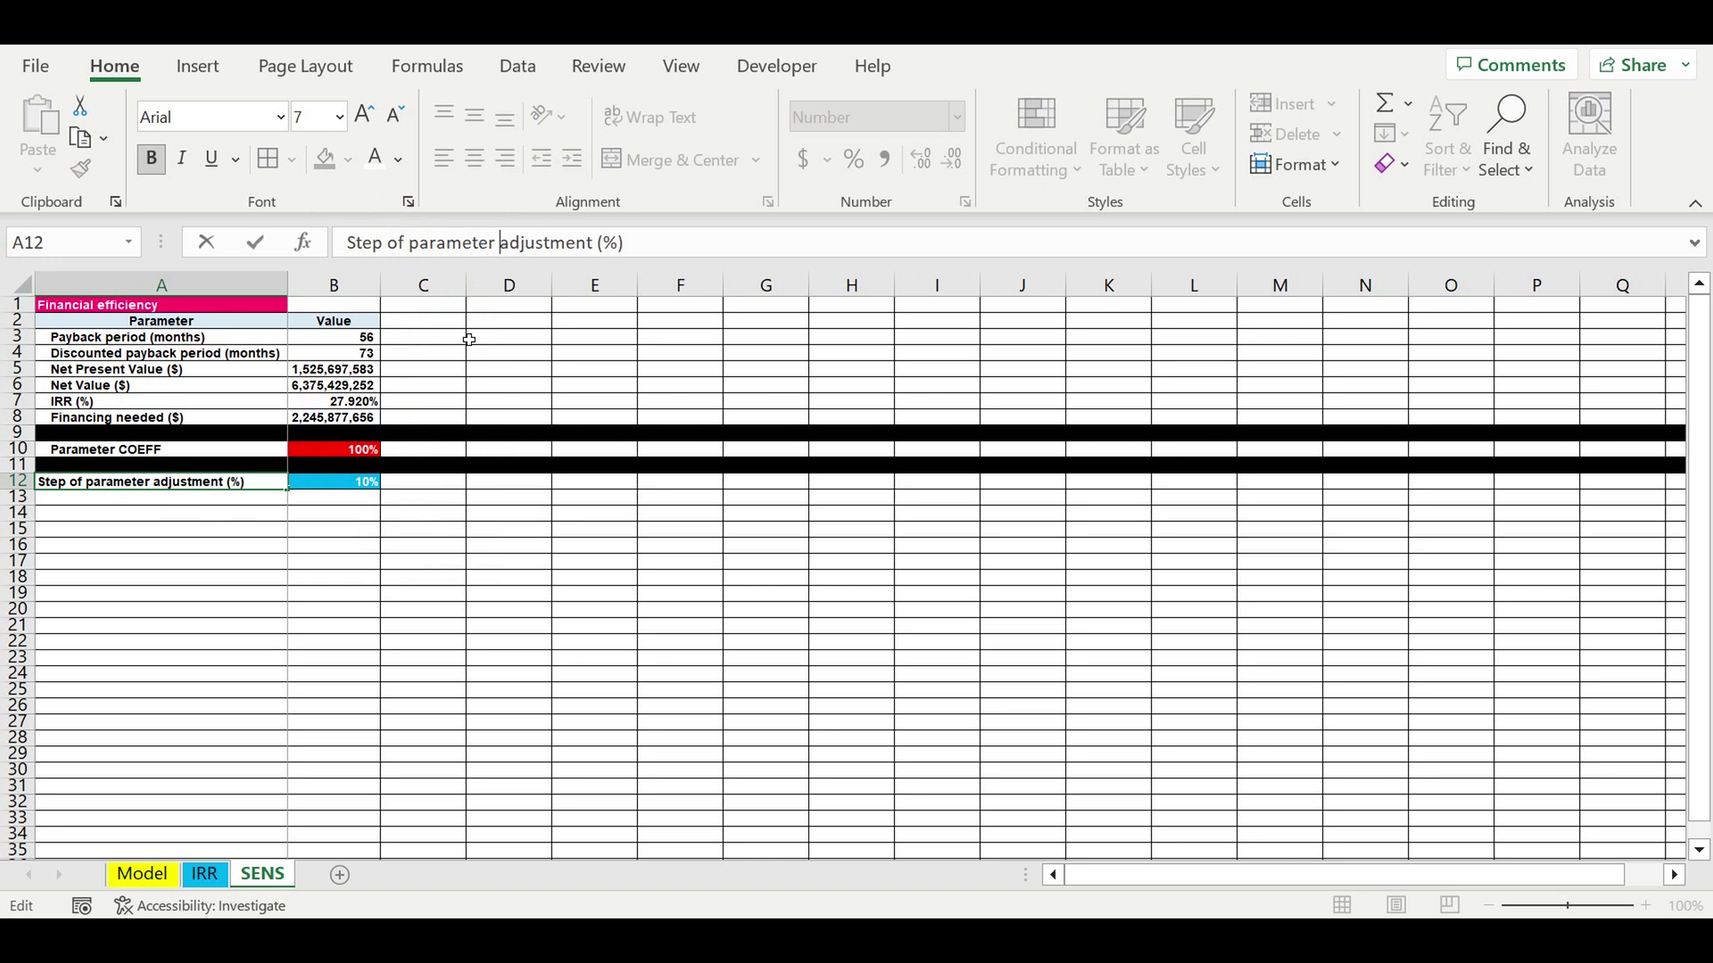
pyautogui.press('Return')
# - Fill row 13 below the step of parameter adjustment with black as a separator
pyautogui.click(18, 499)
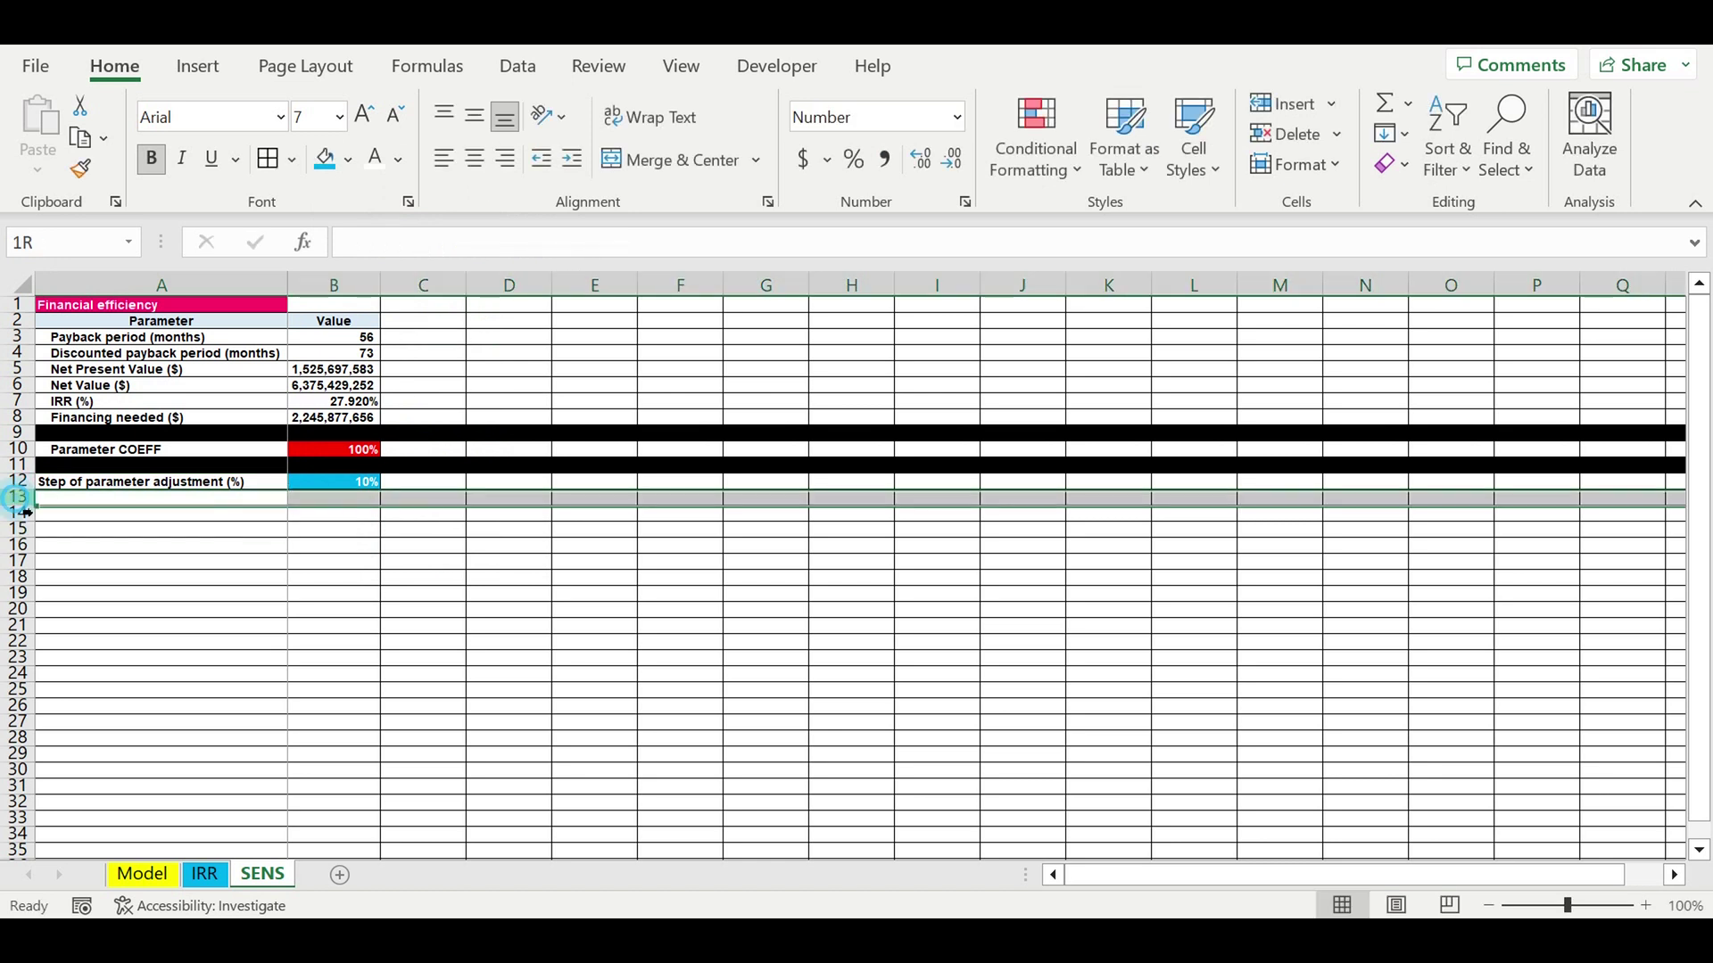
pyautogui.click(348, 159)
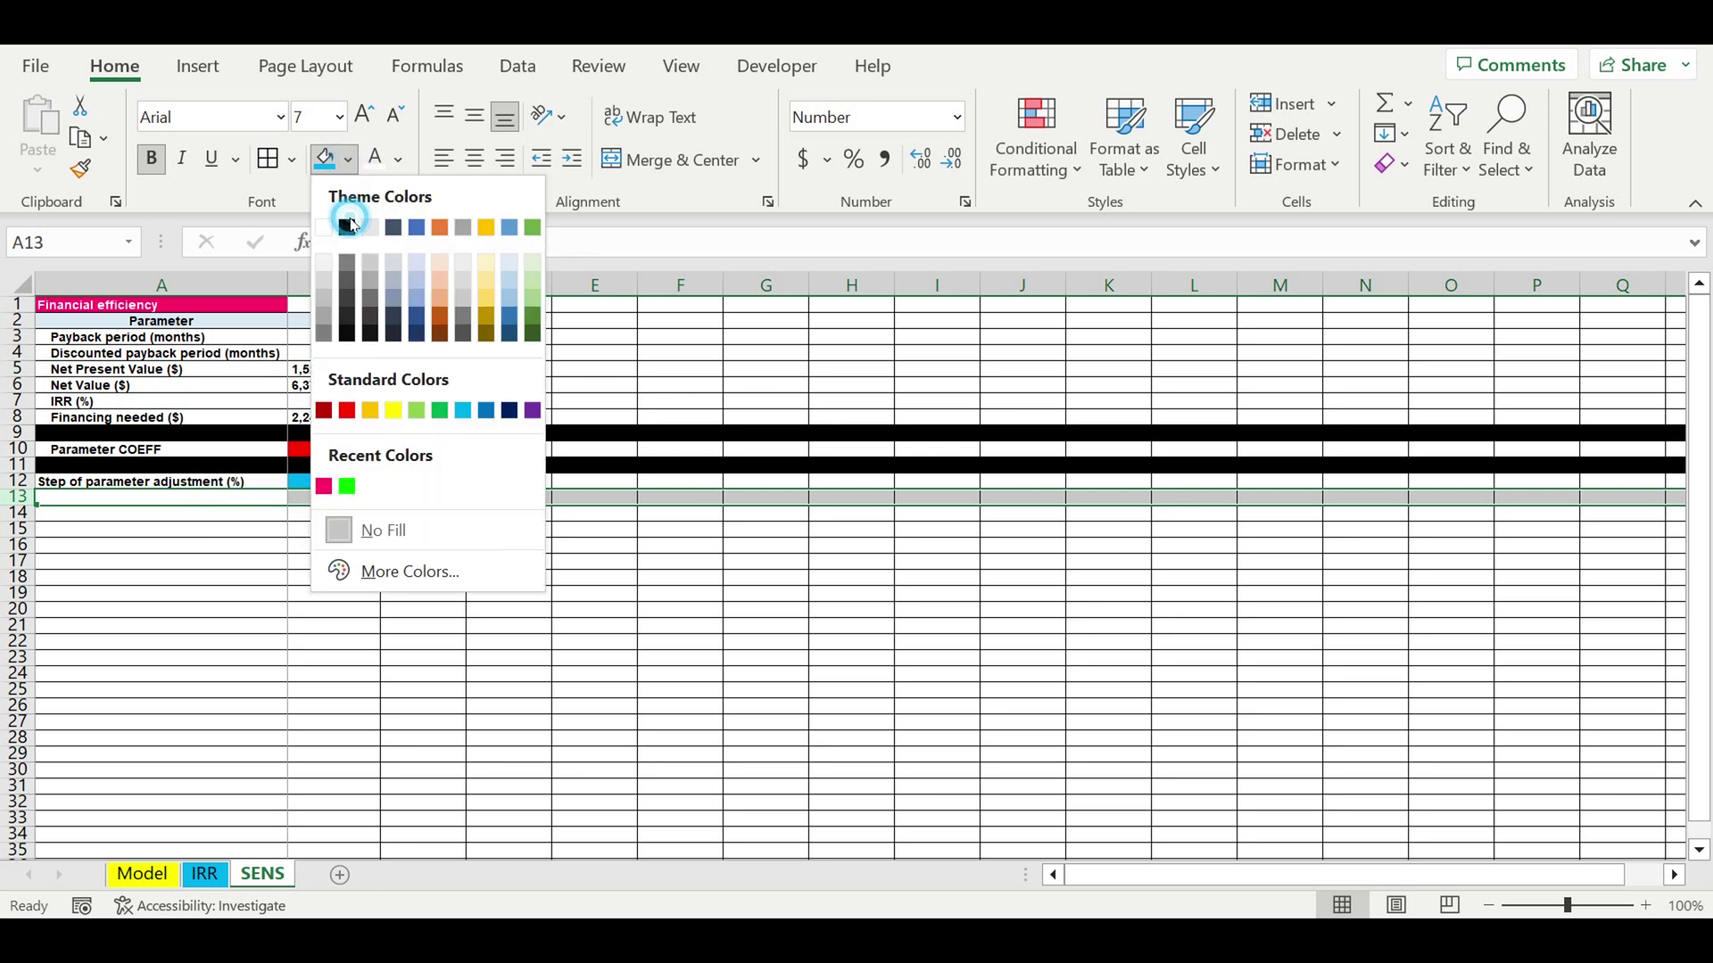
pyautogui.click(348, 225)
pyautogui.click(531, 591)
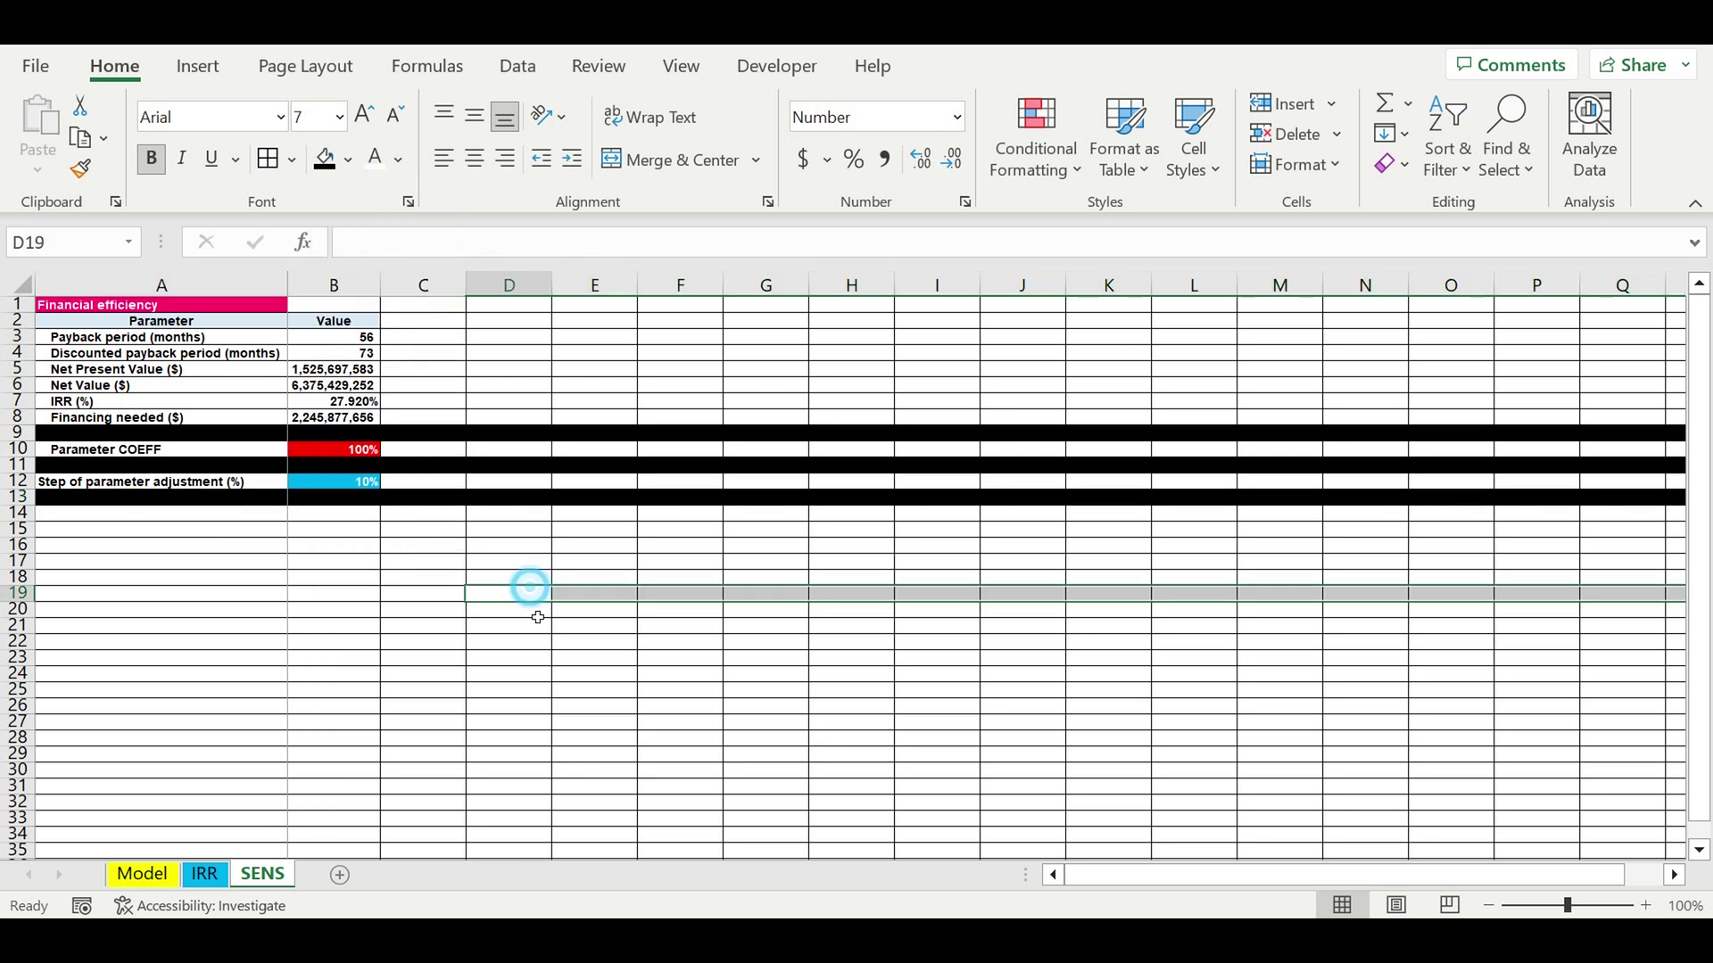
pyautogui.click(428, 671)
# - Enter 1 in cell E15 as the base coefficient of the sensitivity scale
pyautogui.click(229, 510)
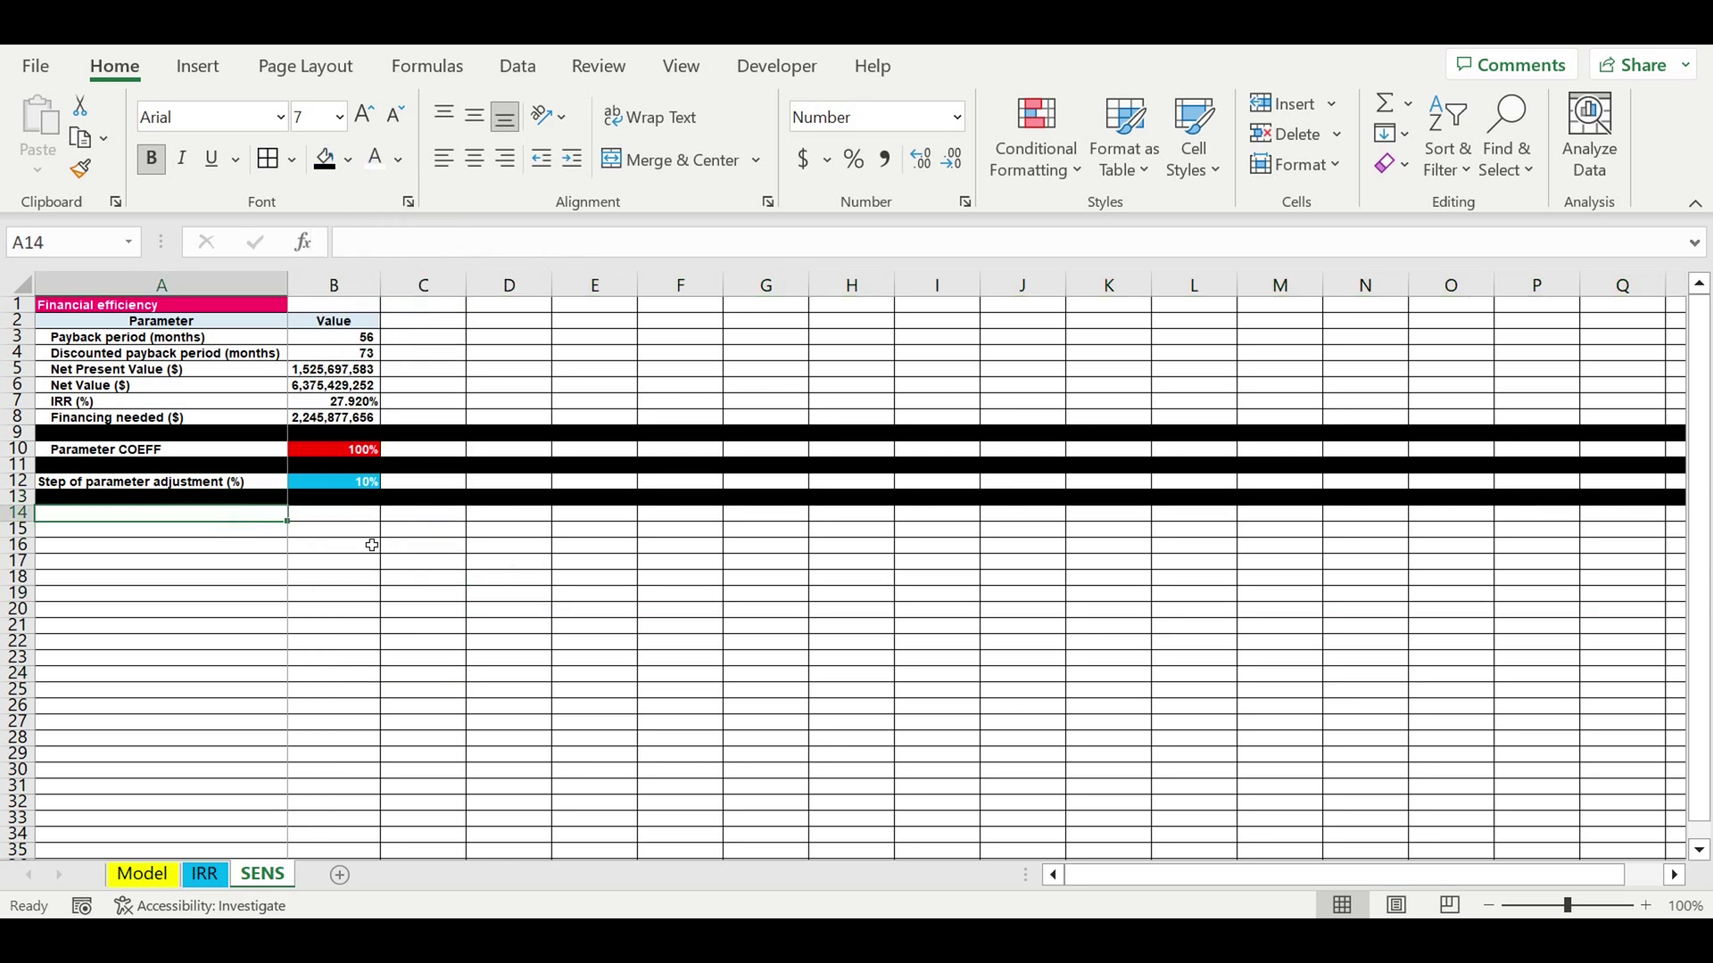
pyautogui.moveTo(357, 535); pyautogui.dragTo(527, 543)
pyautogui.click(605, 537)
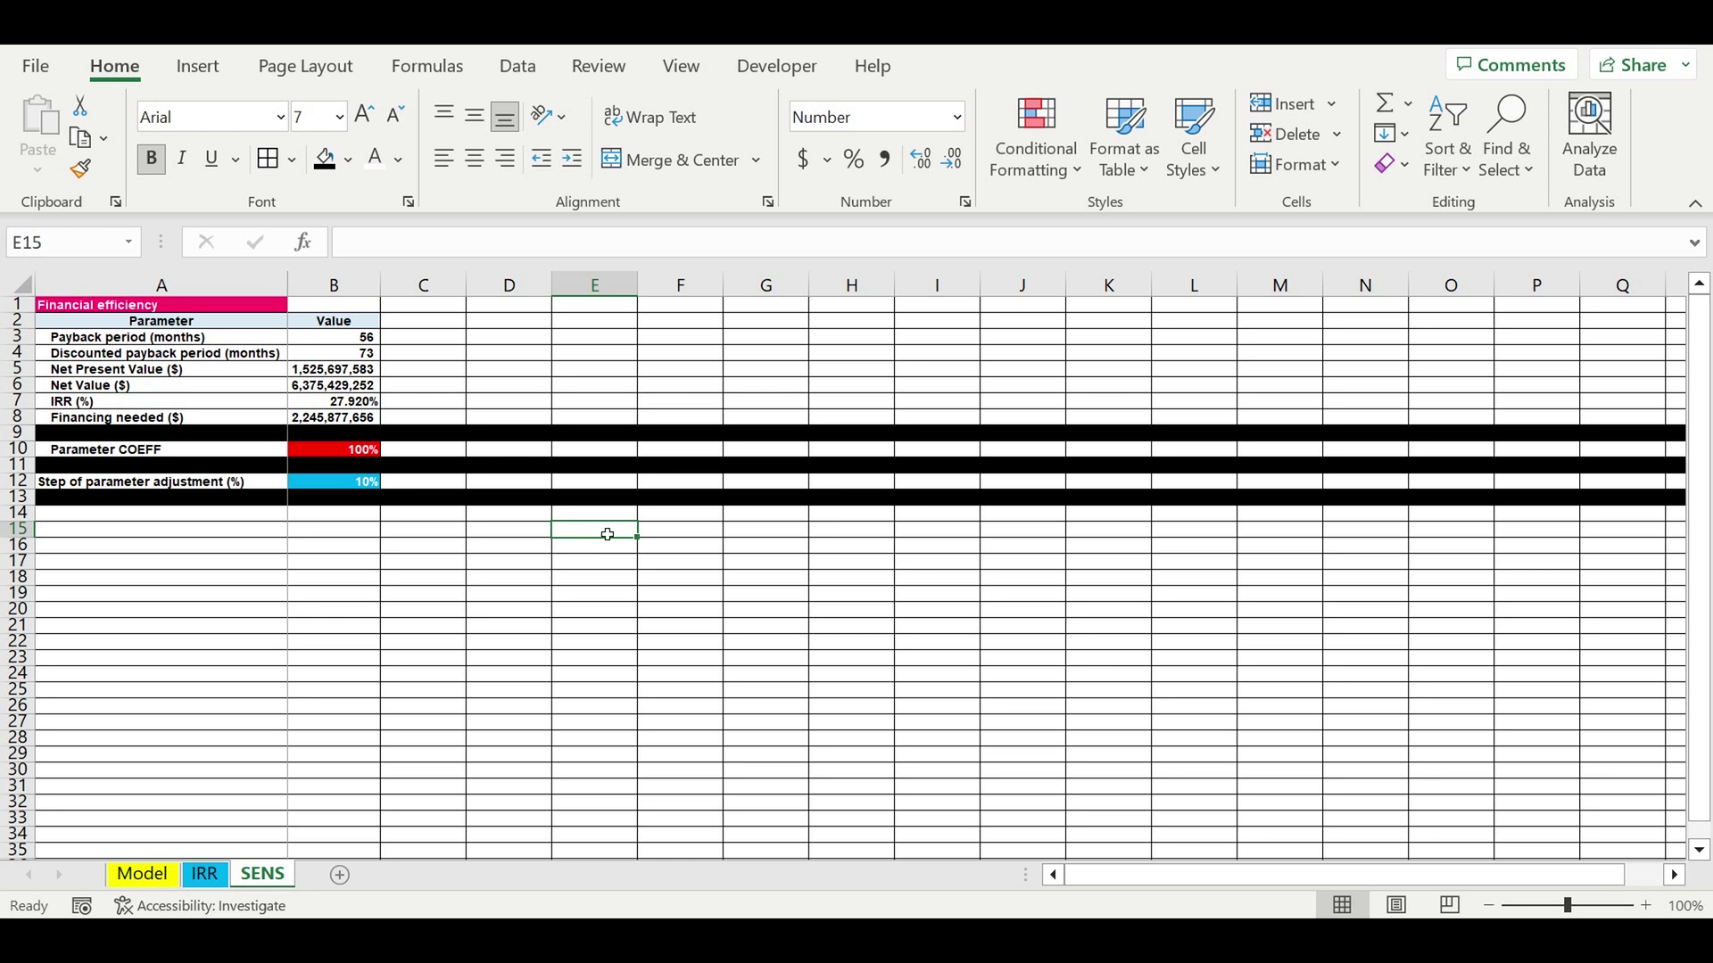
pyautogui.write('1')
pyautogui.press('Return')
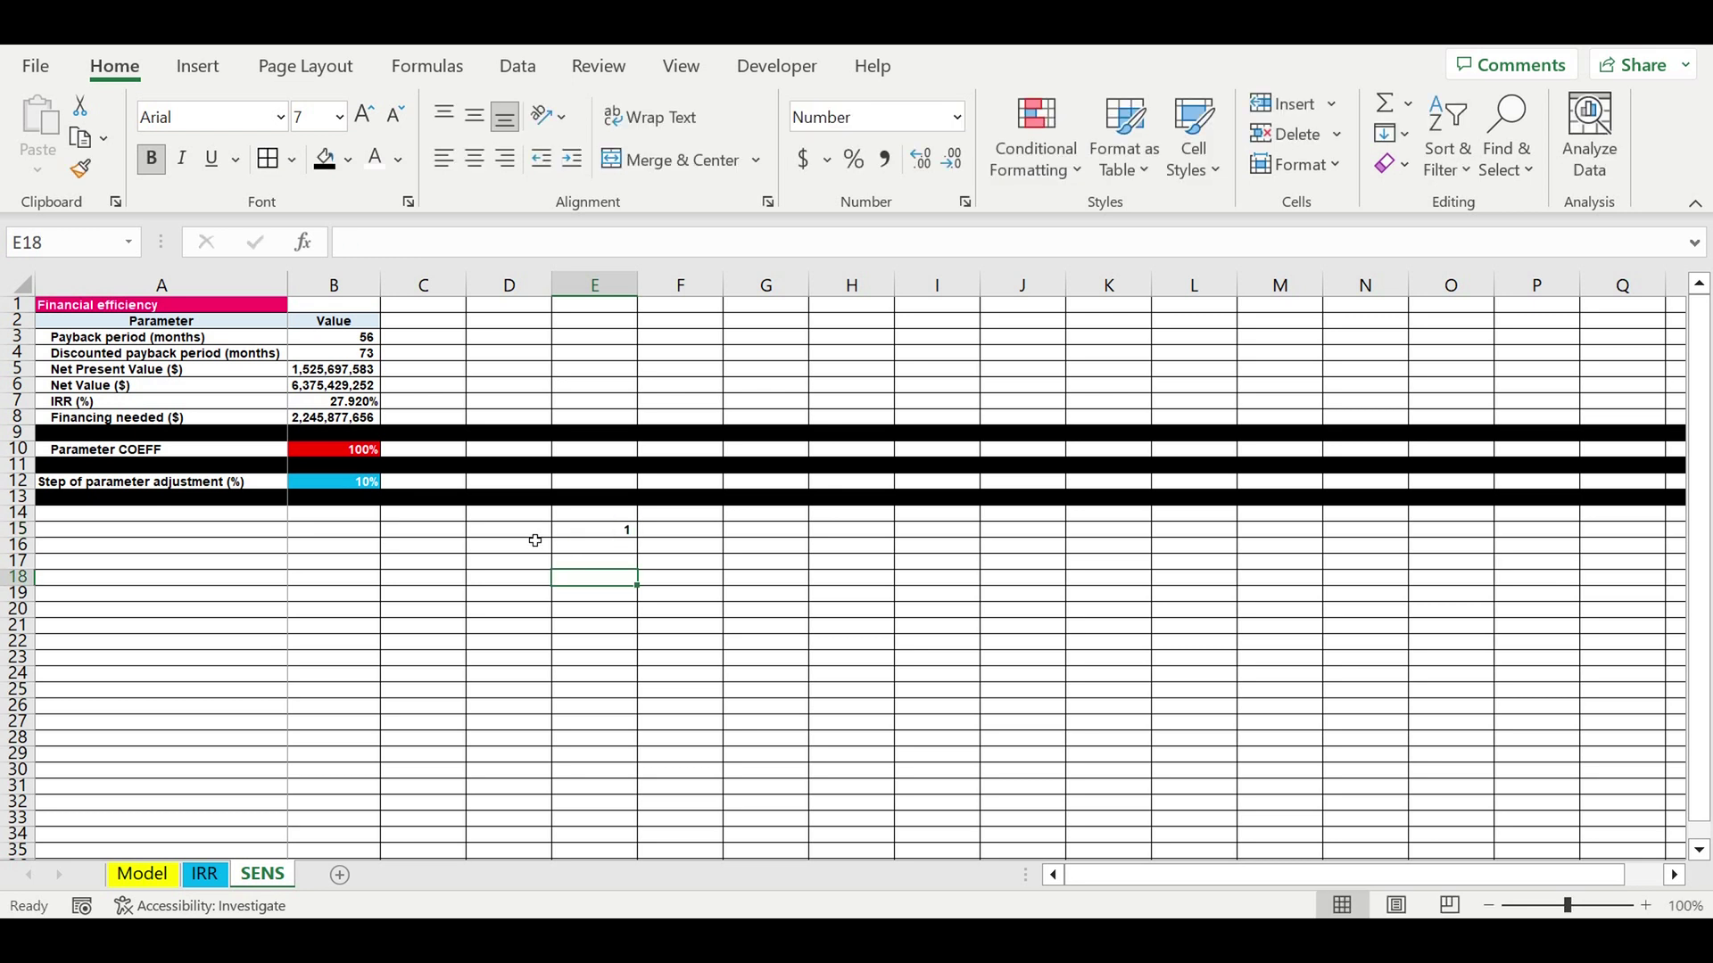
# - Start an IF formula in D15 whose logical test subtracts the step in B12 from E15
pyautogui.click(527, 535)
pyautogui.write('=')
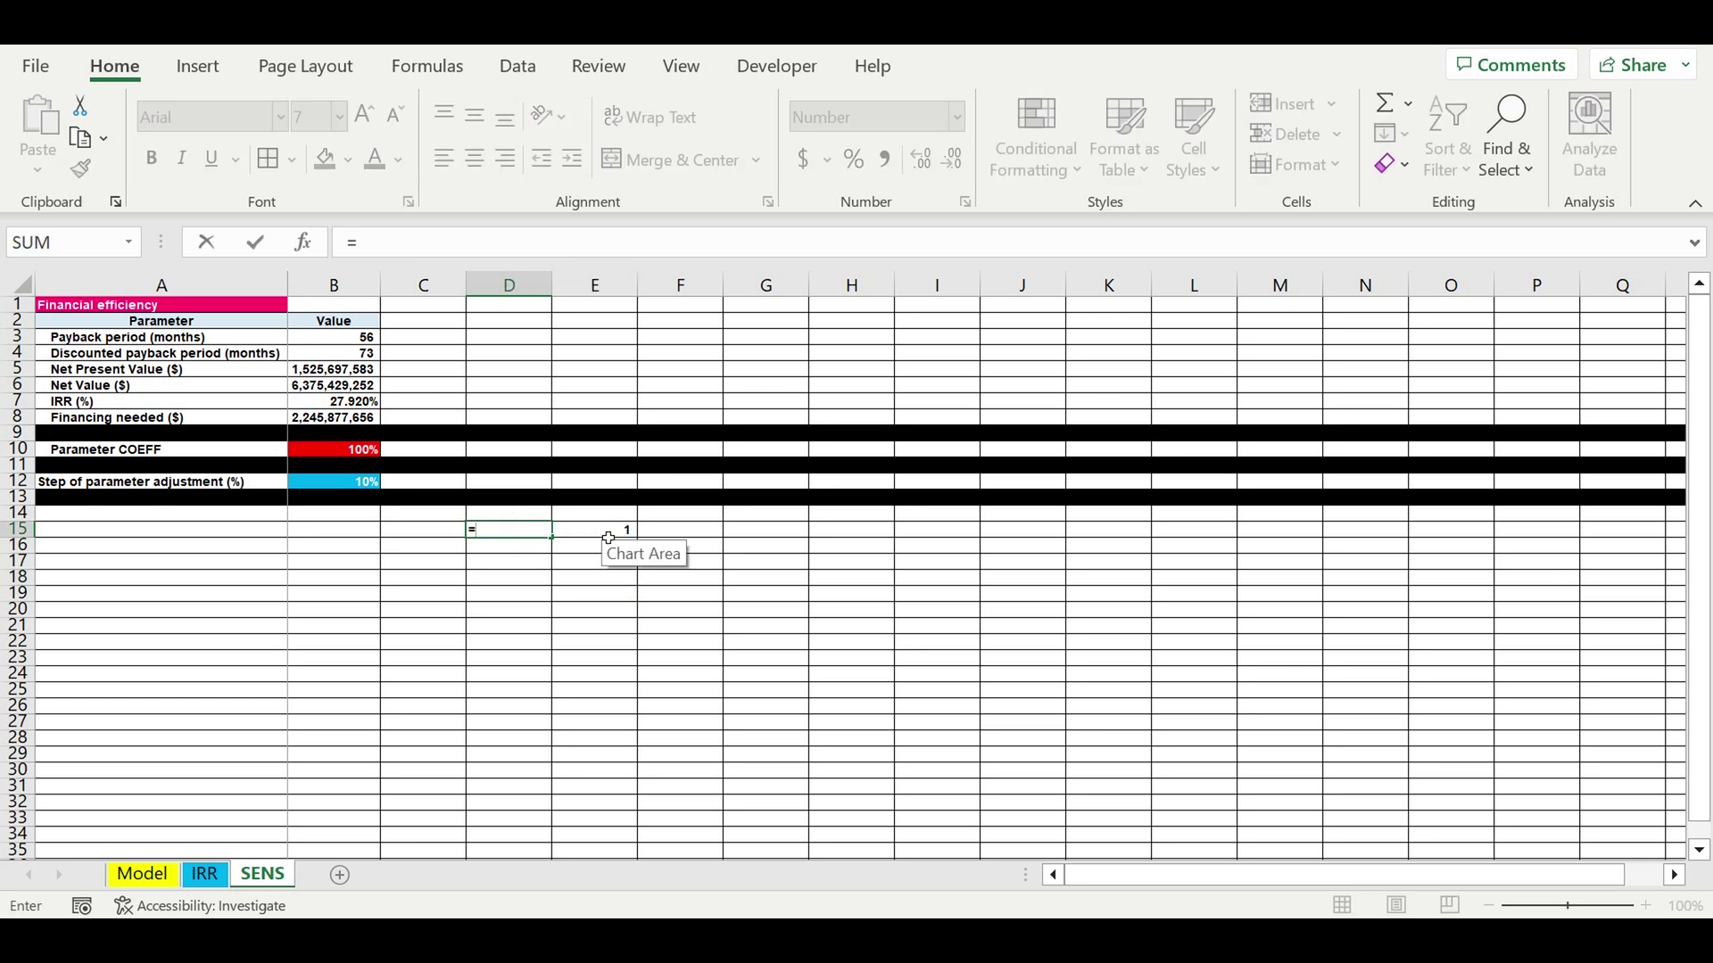
pyautogui.write('if(')
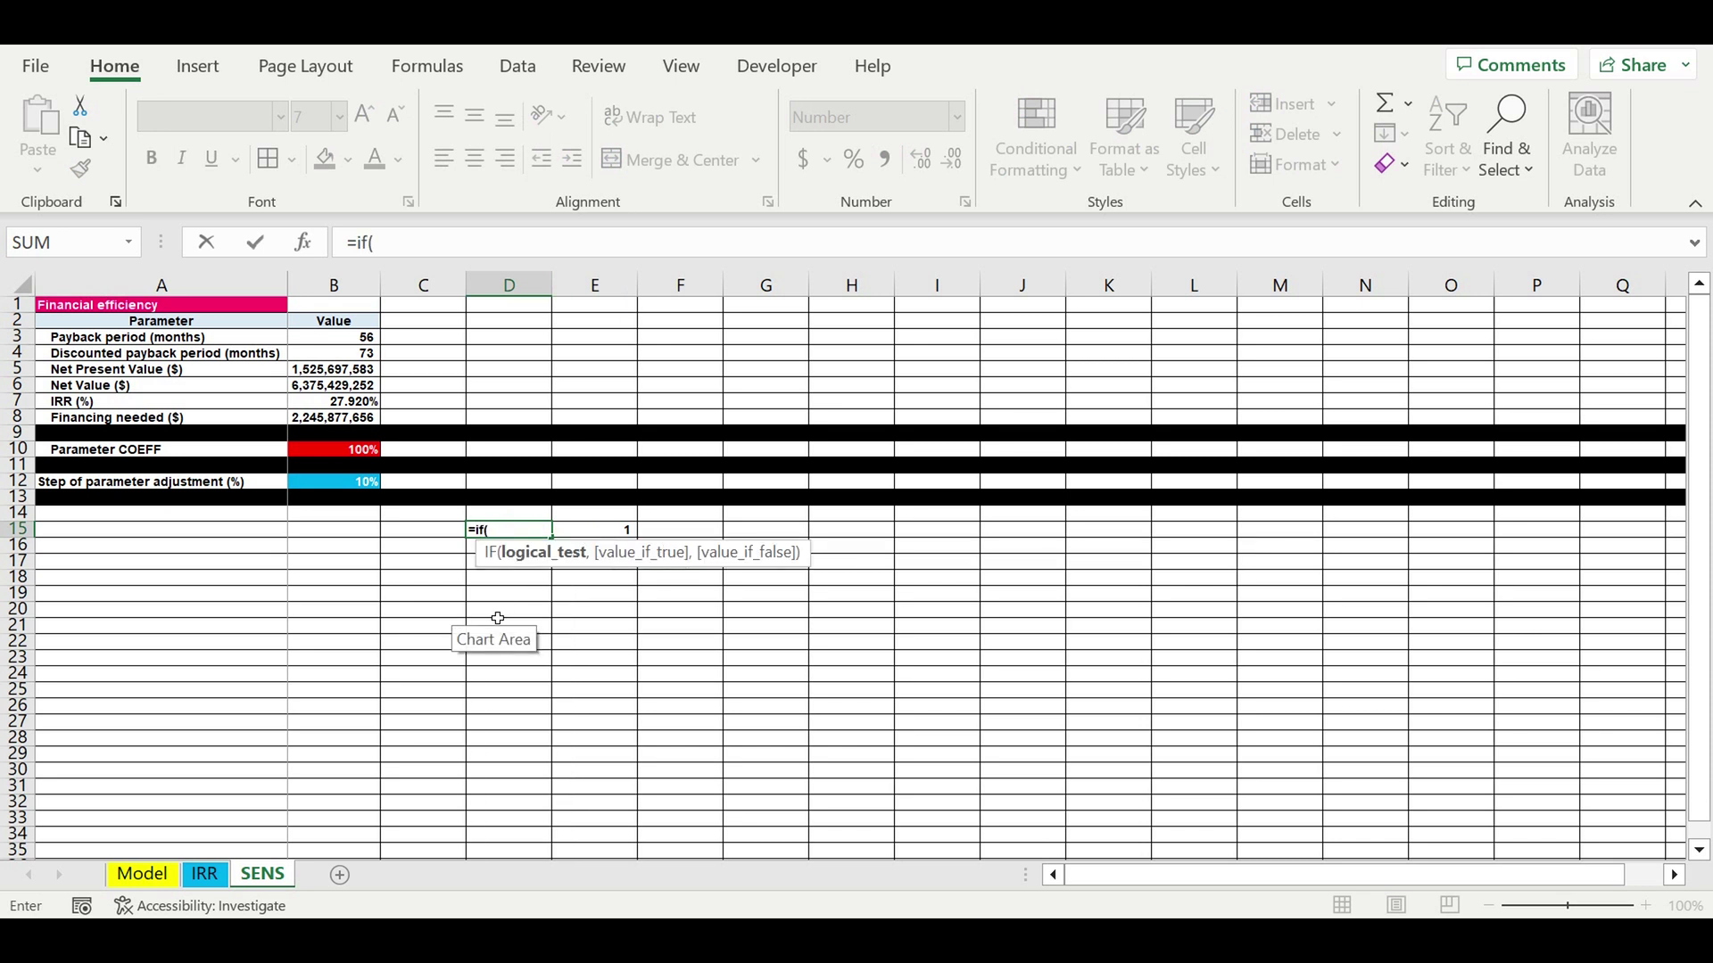
pyautogui.click(592, 533)
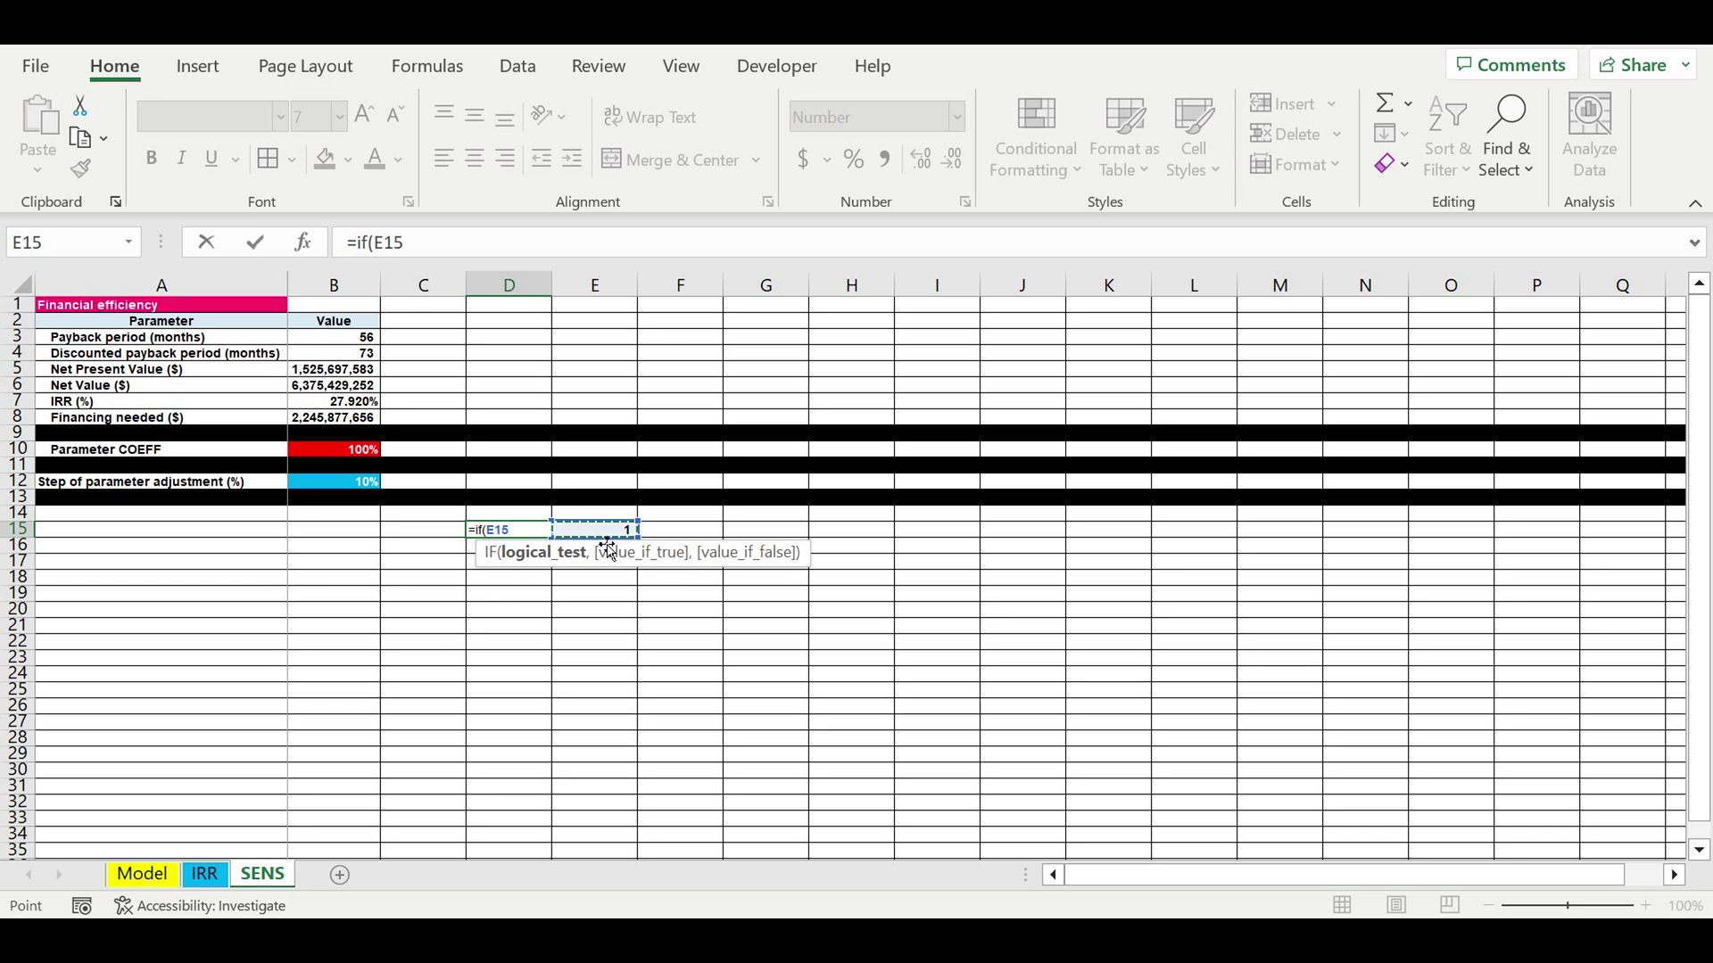
pyautogui.write('-')
pyautogui.click(342, 484)
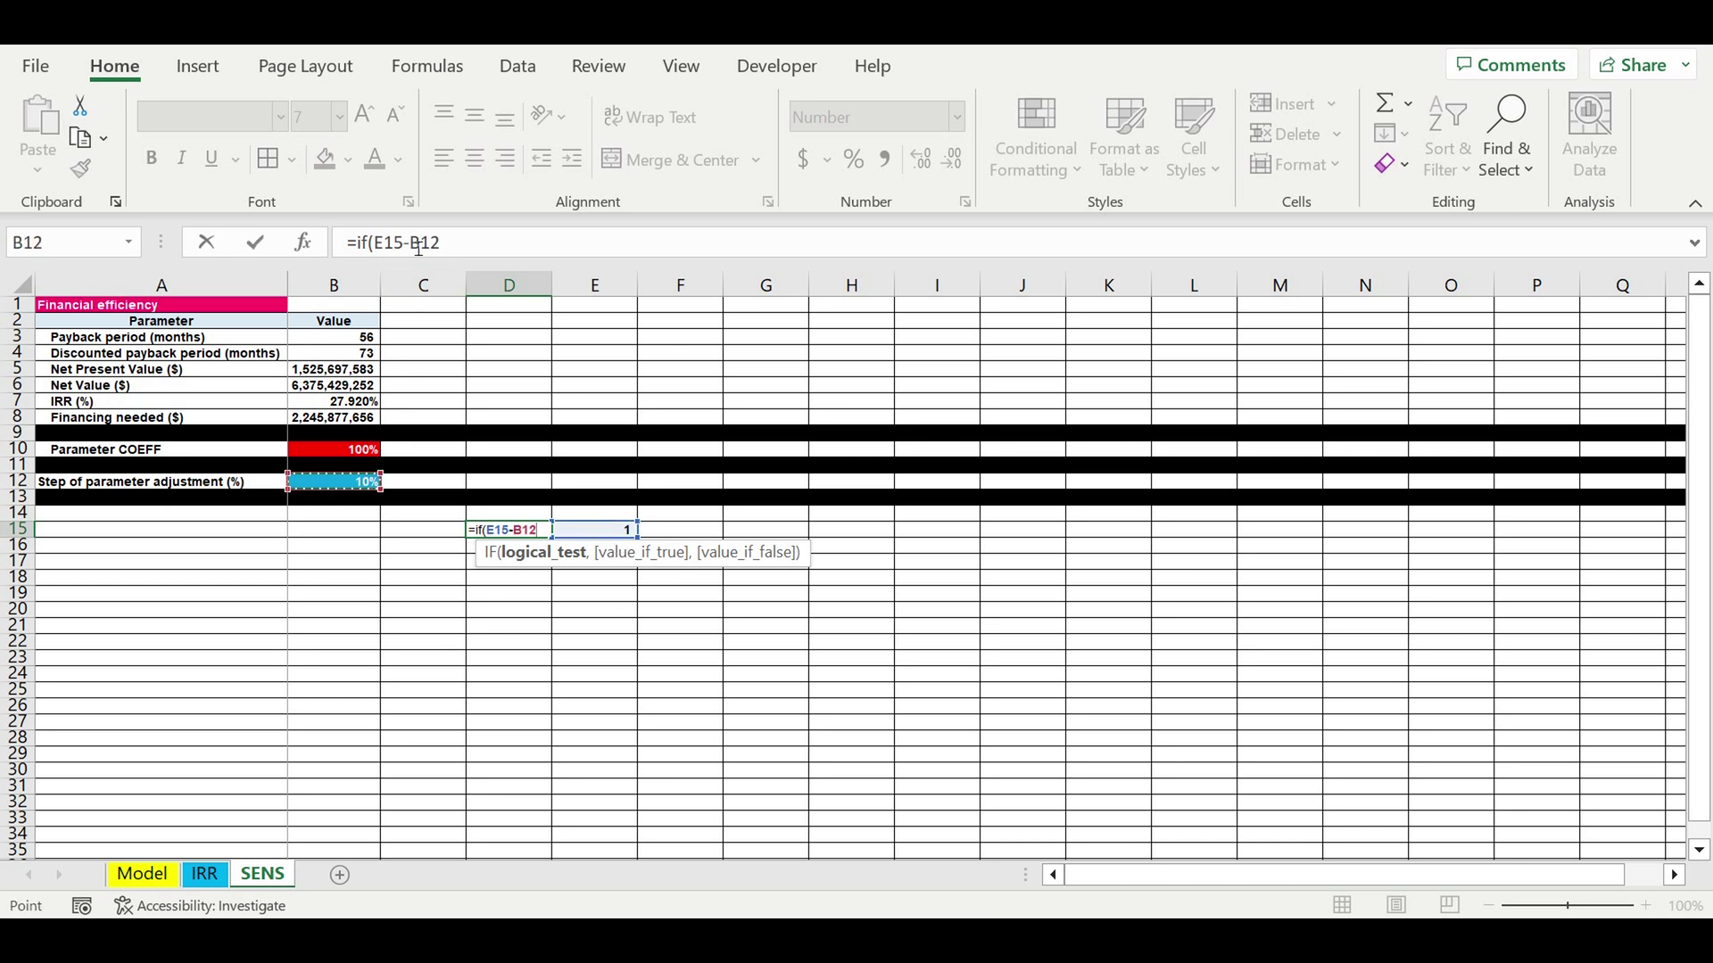
# - Make the step reference absolute as $B$12 and have the IF return 0 when the difference is below 0
pyautogui.click(410, 243)
pyautogui.write('%')
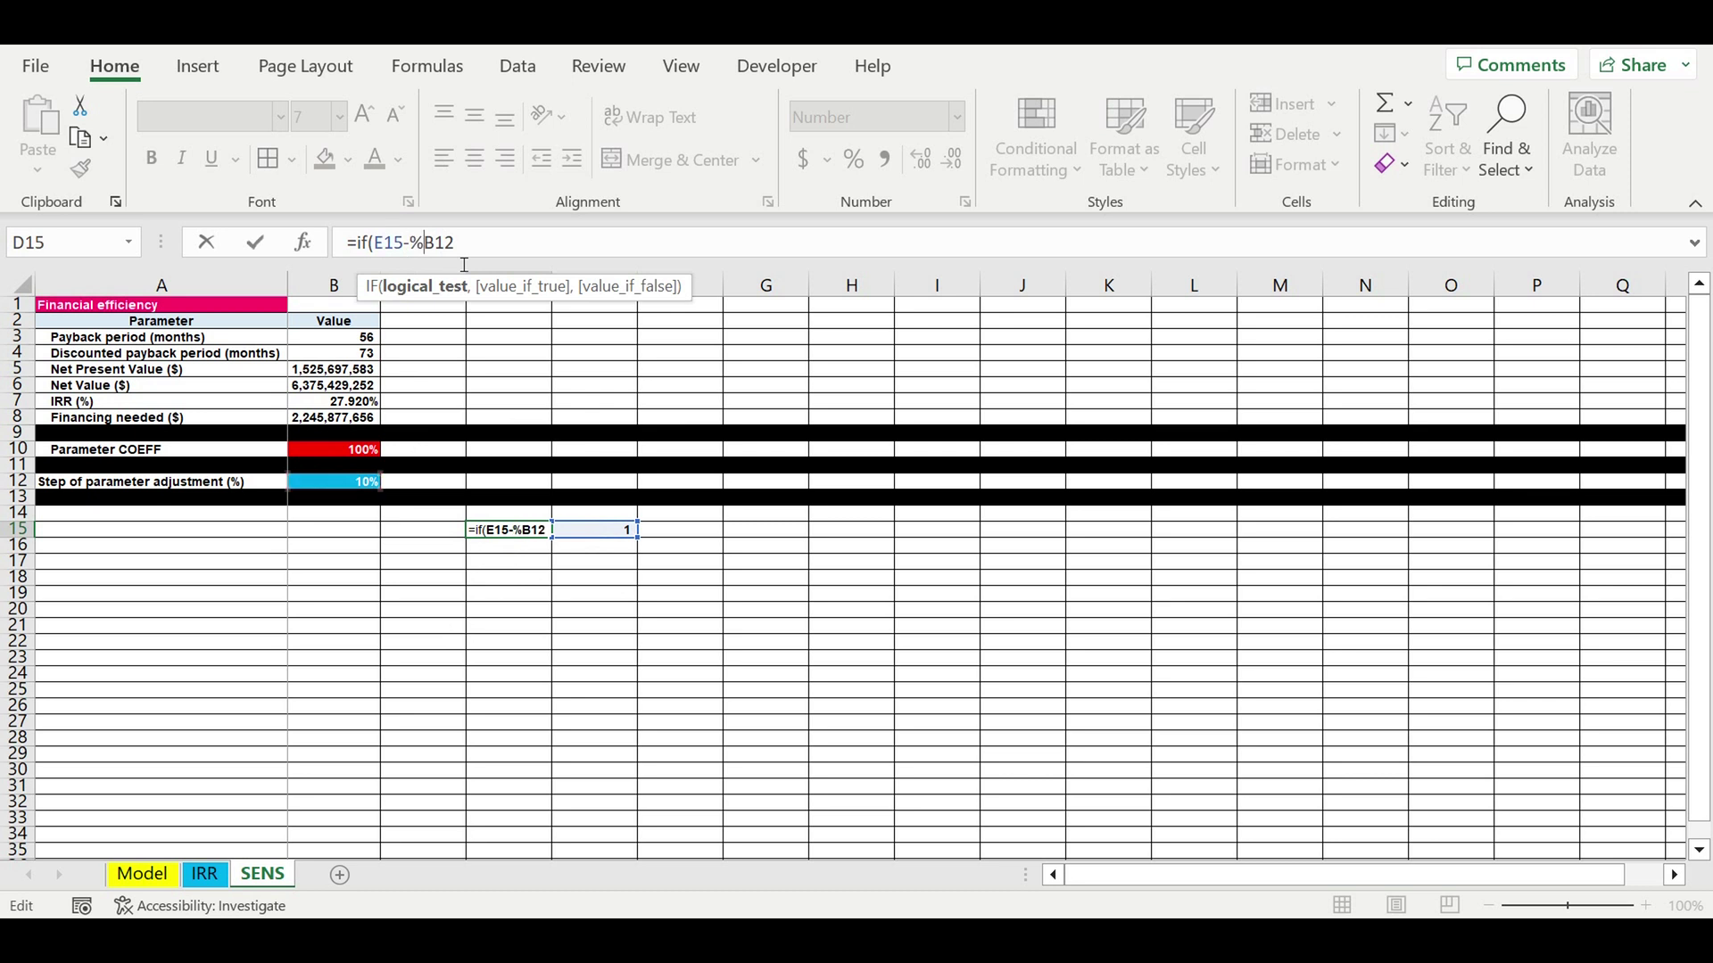
pyautogui.press('BackSpace')
pyautogui.write('$')
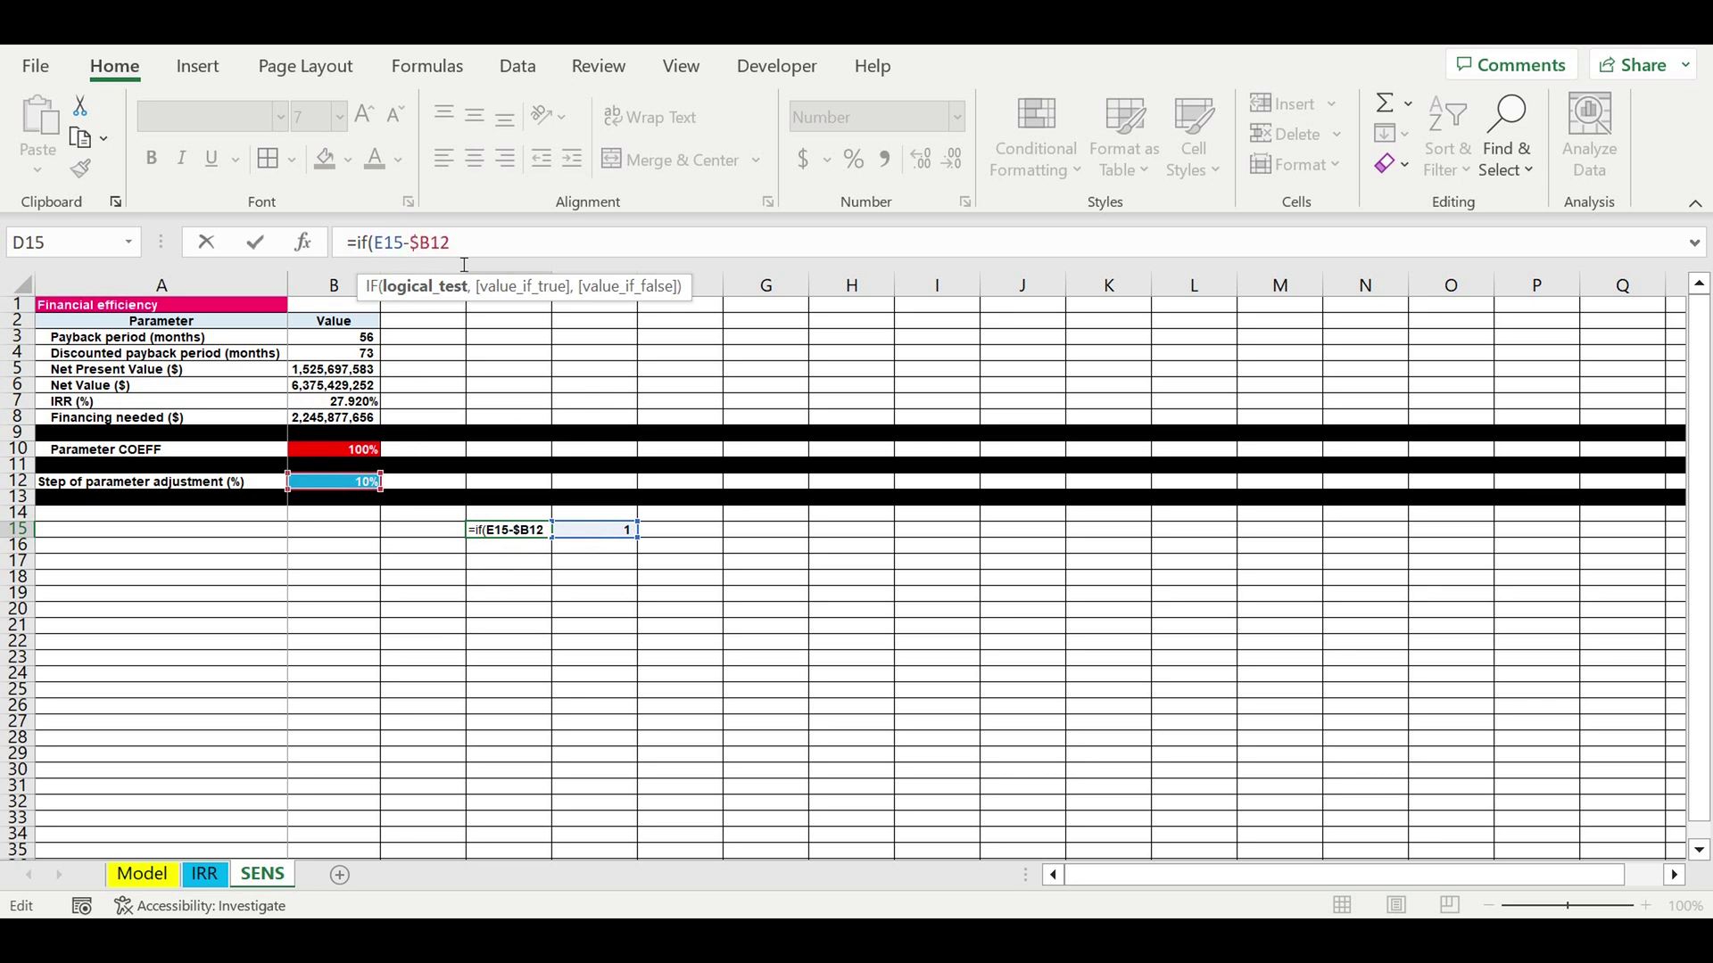
pyautogui.click(431, 243)
pyautogui.write('$12<0,')
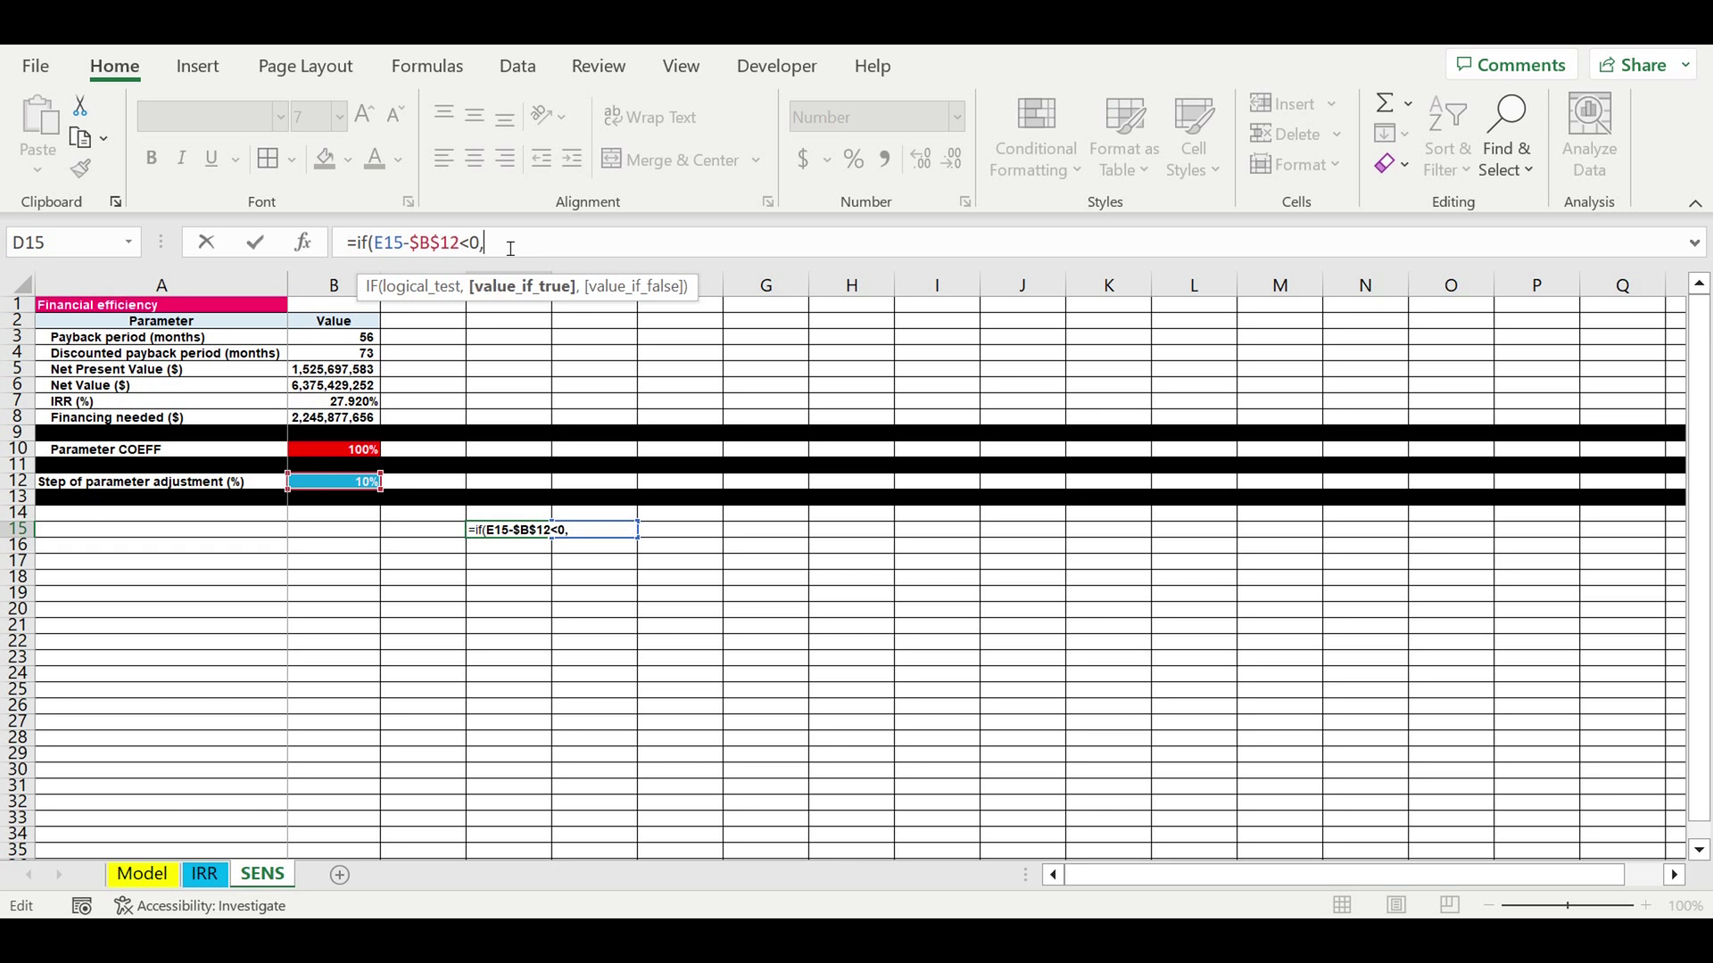
pyautogui.write('0,')
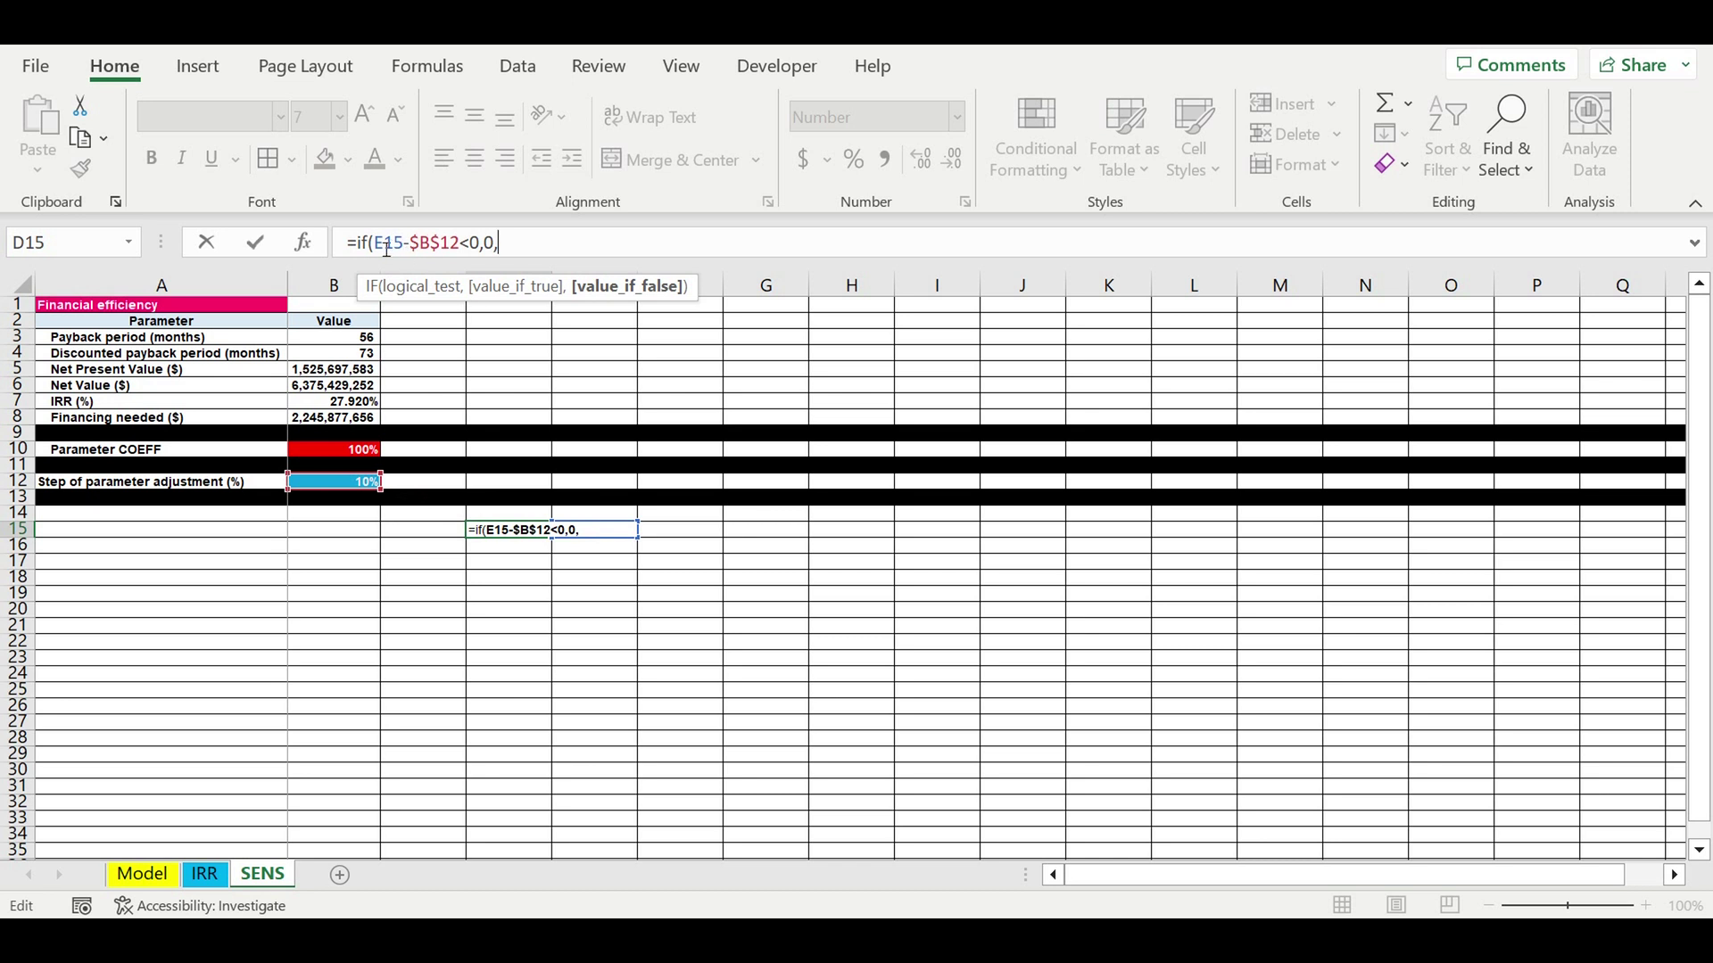
# - Complete the D15 formula with E15-$B$12 as the value if false
pyautogui.moveTo(374, 243); pyautogui.dragTo(463, 246)
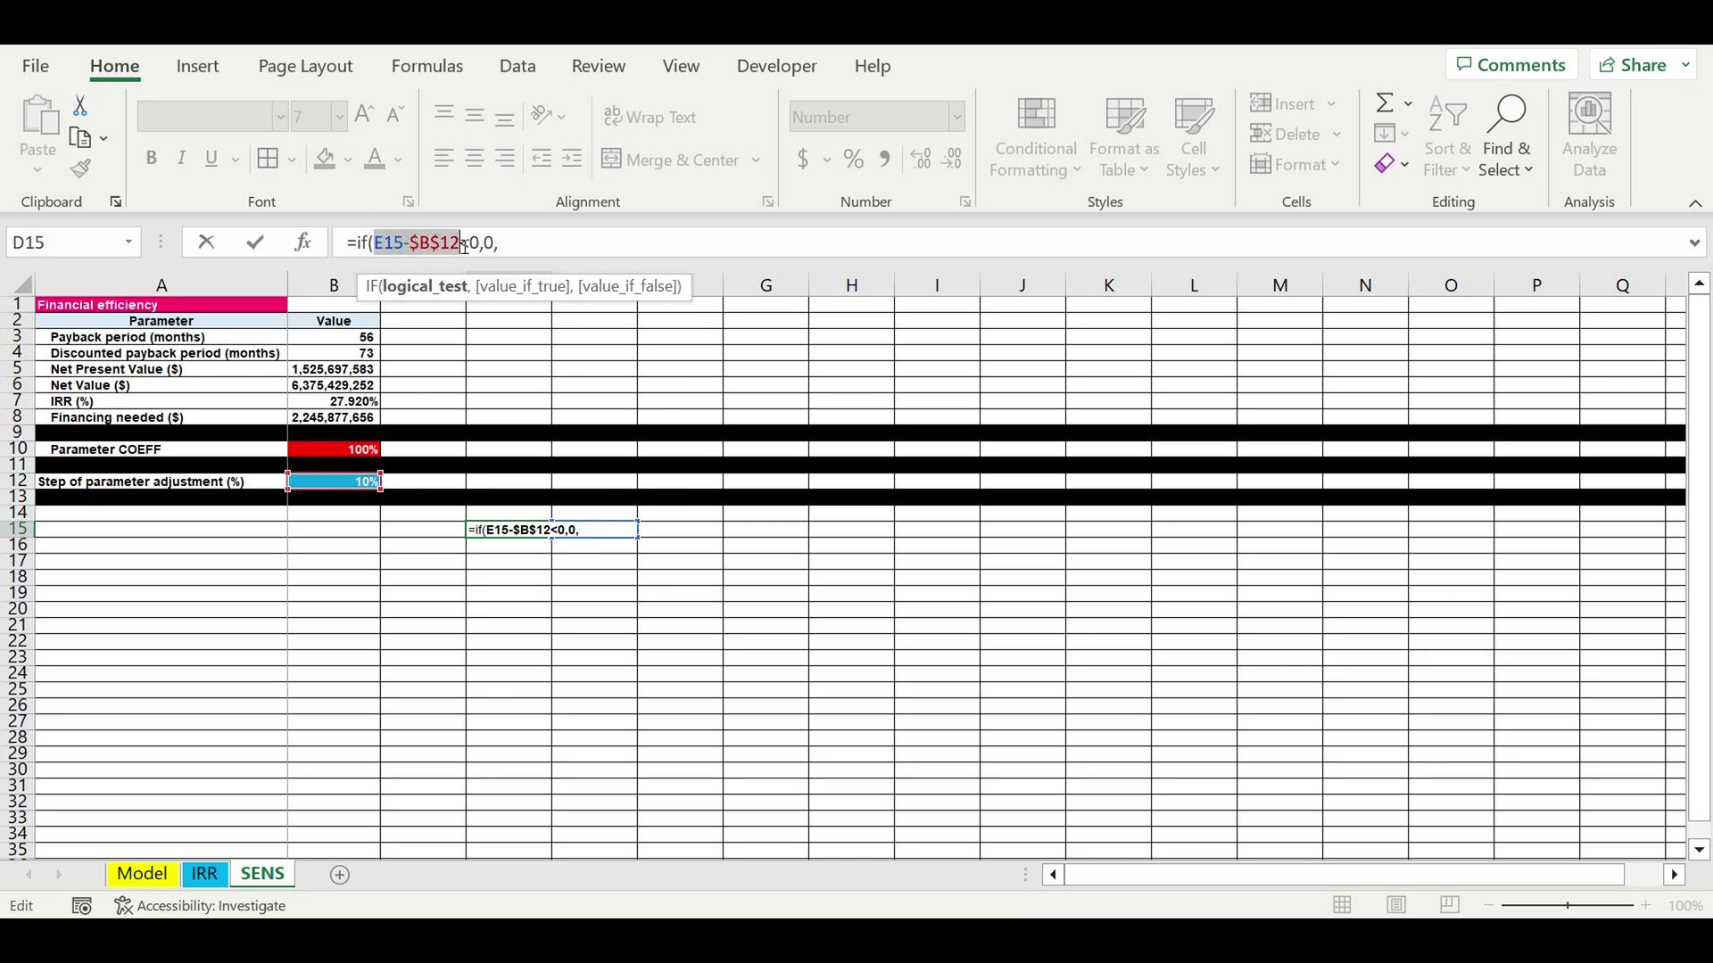
pyautogui.hotkey('ctrl', 'c')
pyautogui.click(535, 241)
pyautogui.hotkey('ctrl', 'v')
pyautogui.click(594, 242)
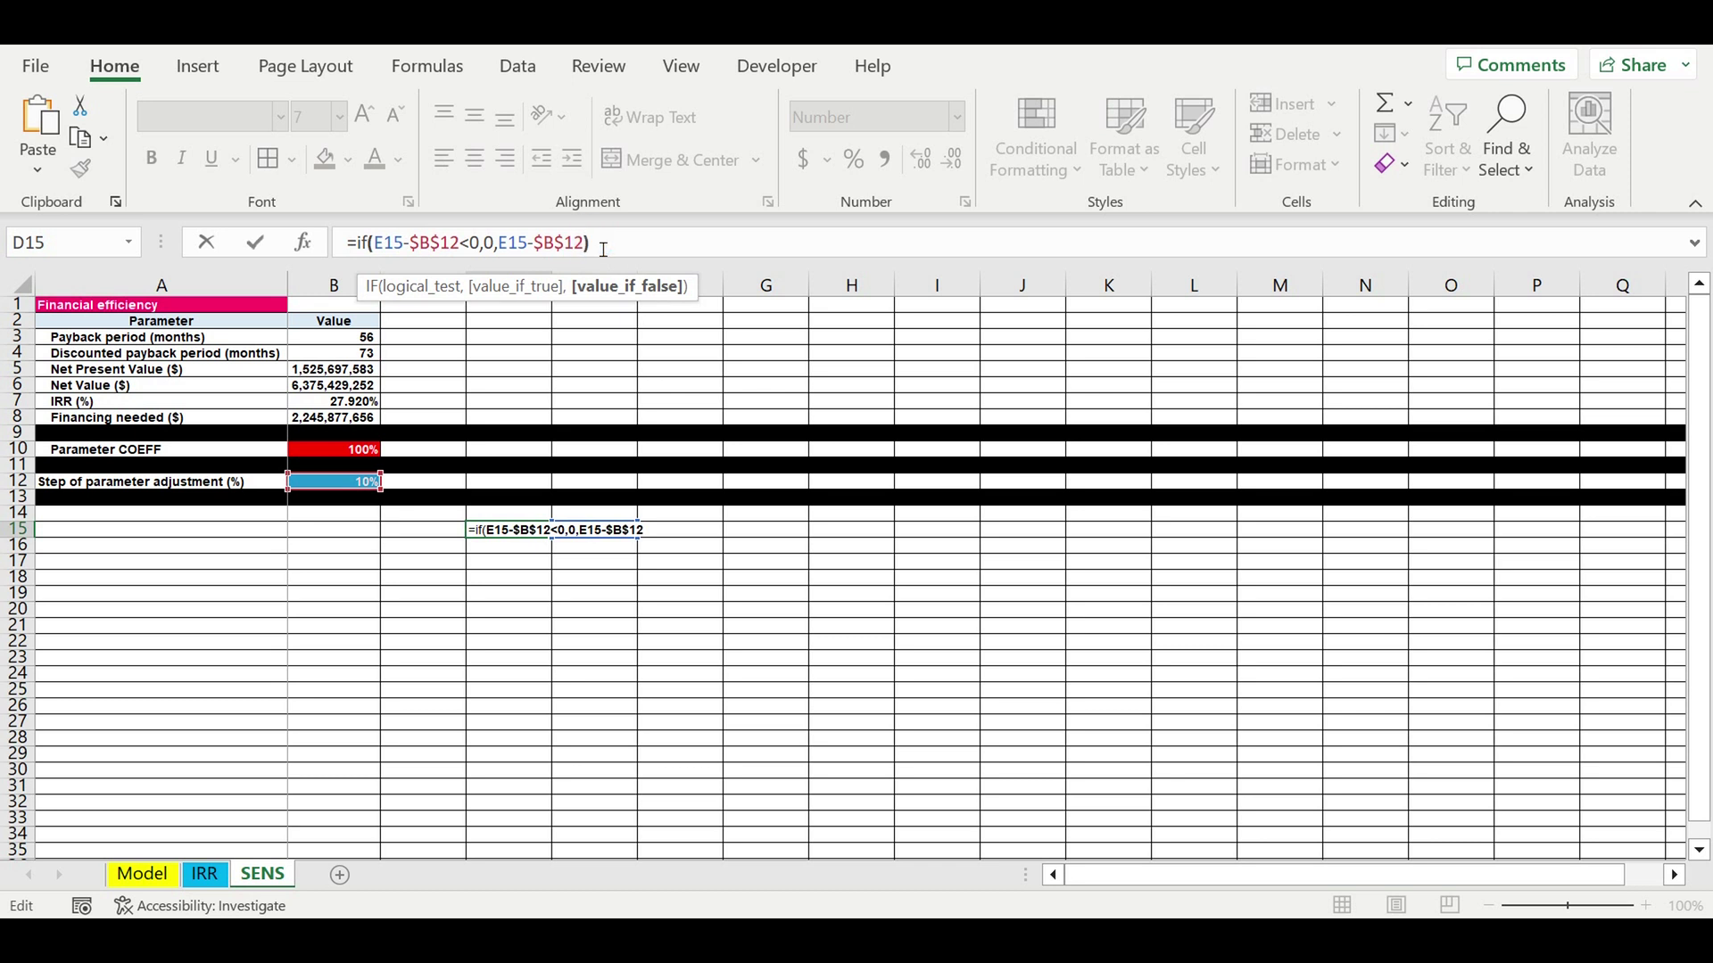
pyautogui.press('Return')
# - Format cells D15:E15 as percentages and centre their contents horizontally
pyautogui.moveTo(600, 532); pyautogui.dragTo(554, 529)
pyautogui.click(854, 159)
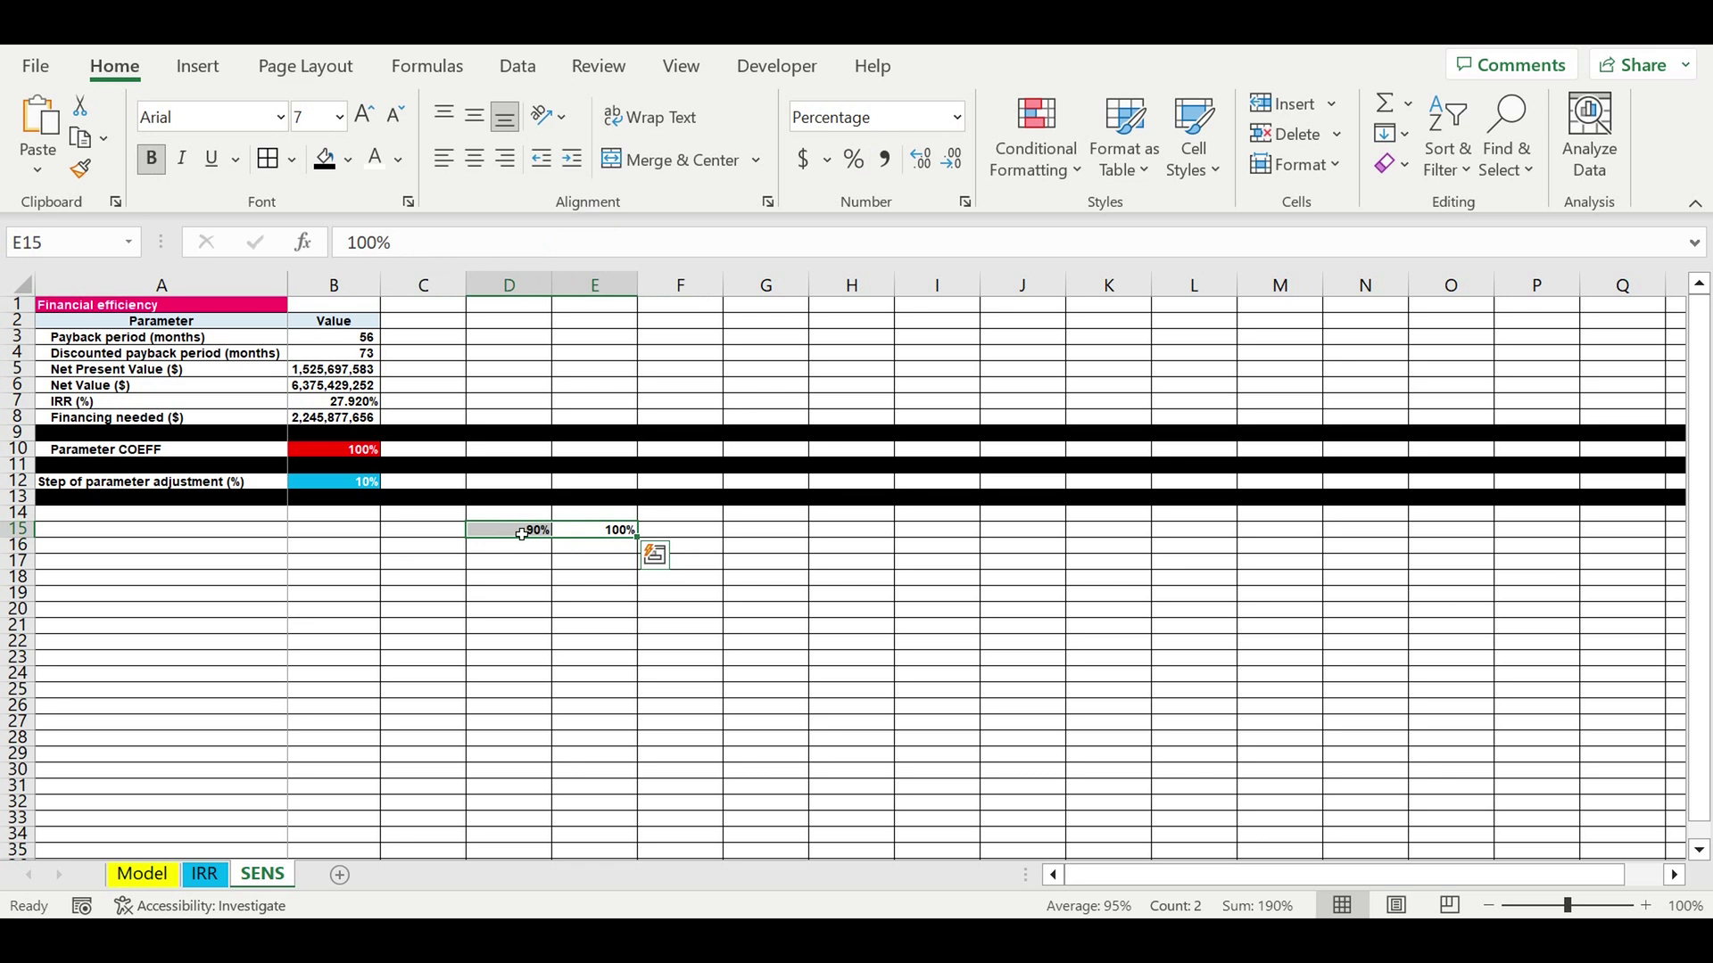
pyautogui.click(475, 159)
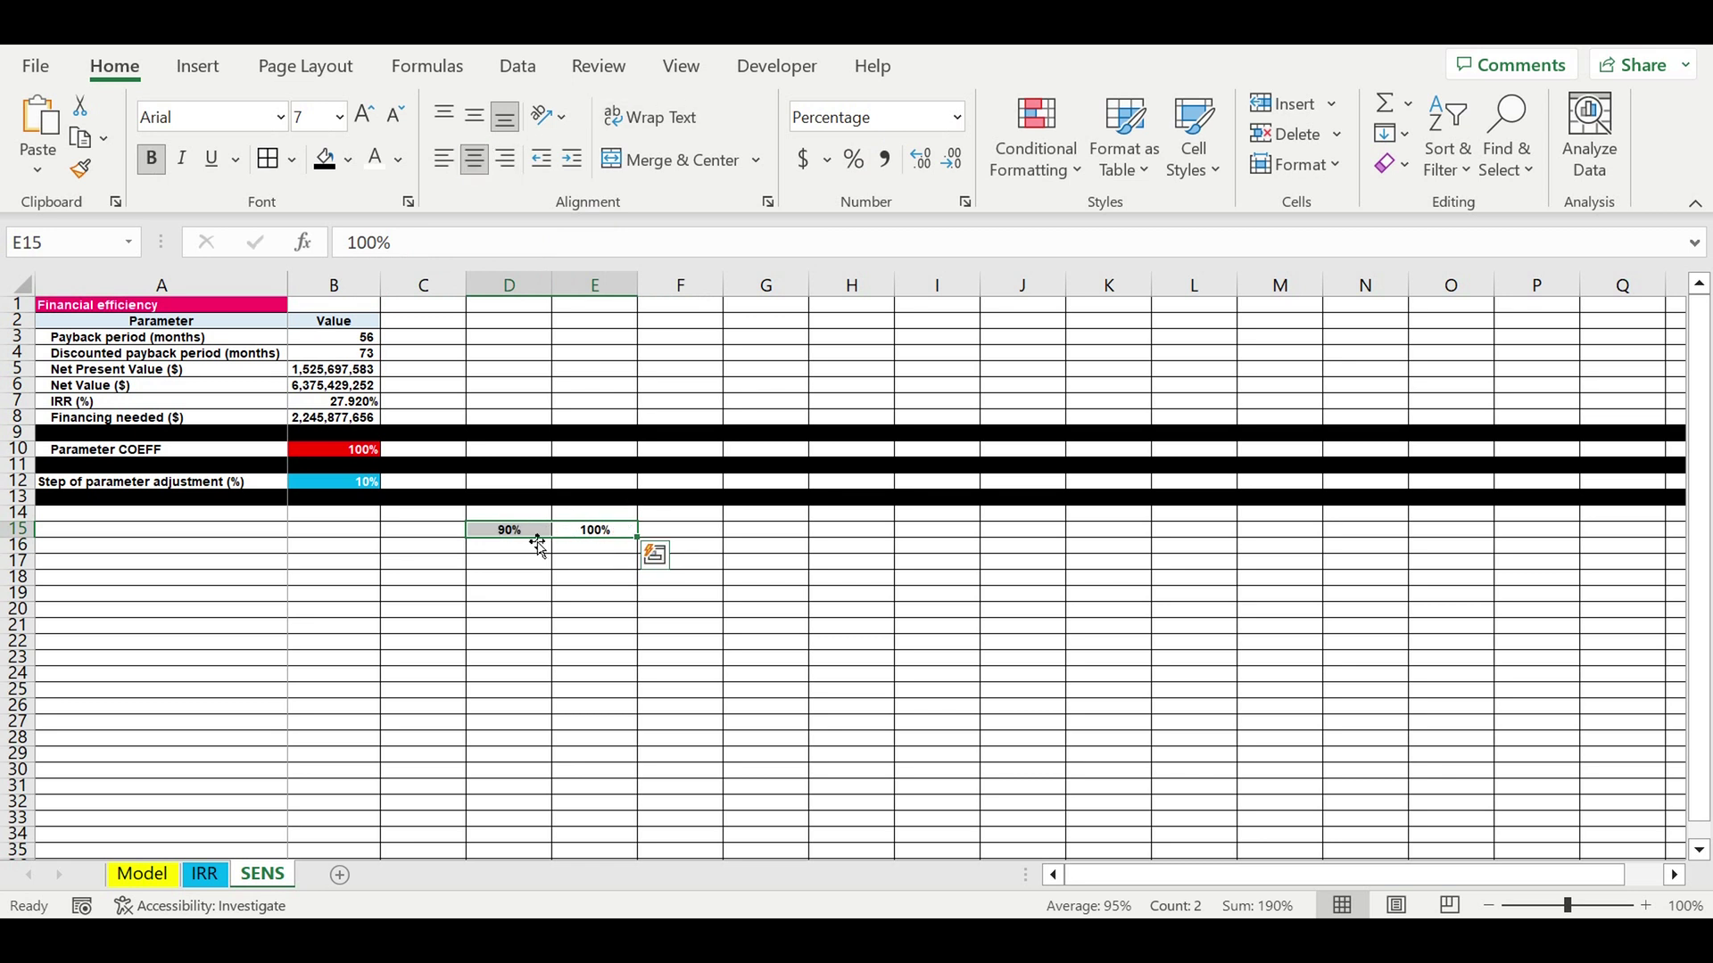
# - Copy the D15 formula across C15 and B15 to extend the decreasing coefficient scale
pyautogui.click(508, 532)
pyautogui.moveTo(554, 541); pyautogui.dragTo(356, 606)
pyautogui.click(354, 631)
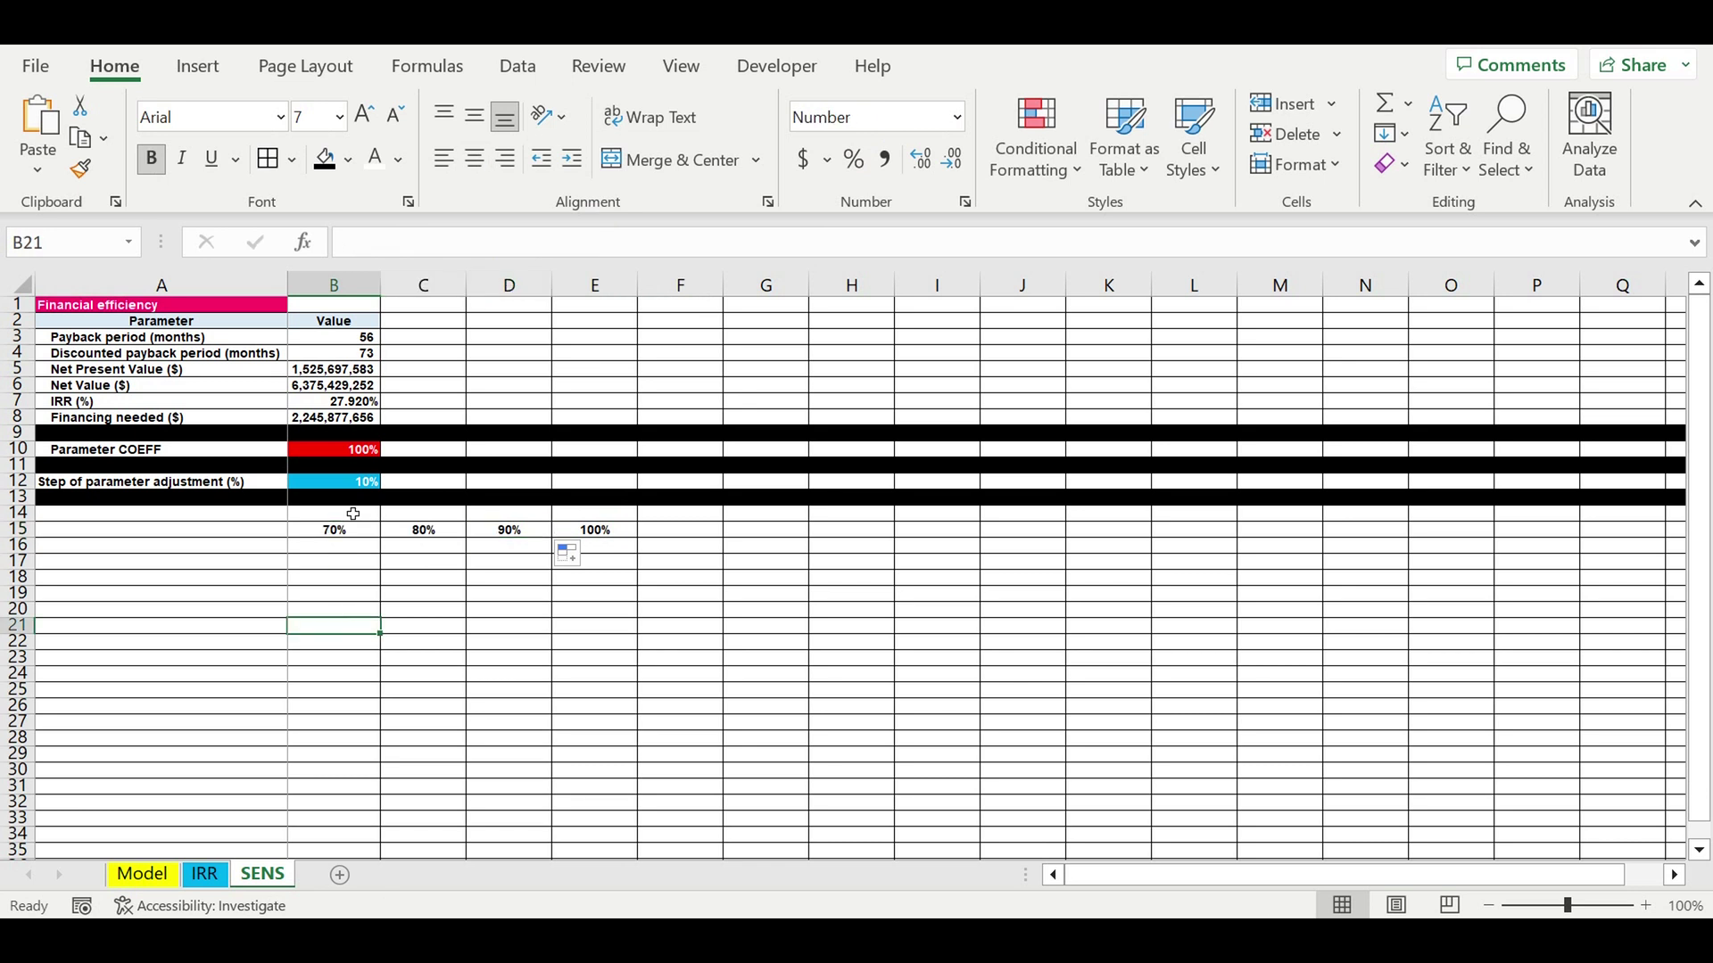
# - Test the coefficient scale by setting the step in B12 to 50%, and restore it to 10%
pyautogui.click(342, 490)
pyautogui.write('50')
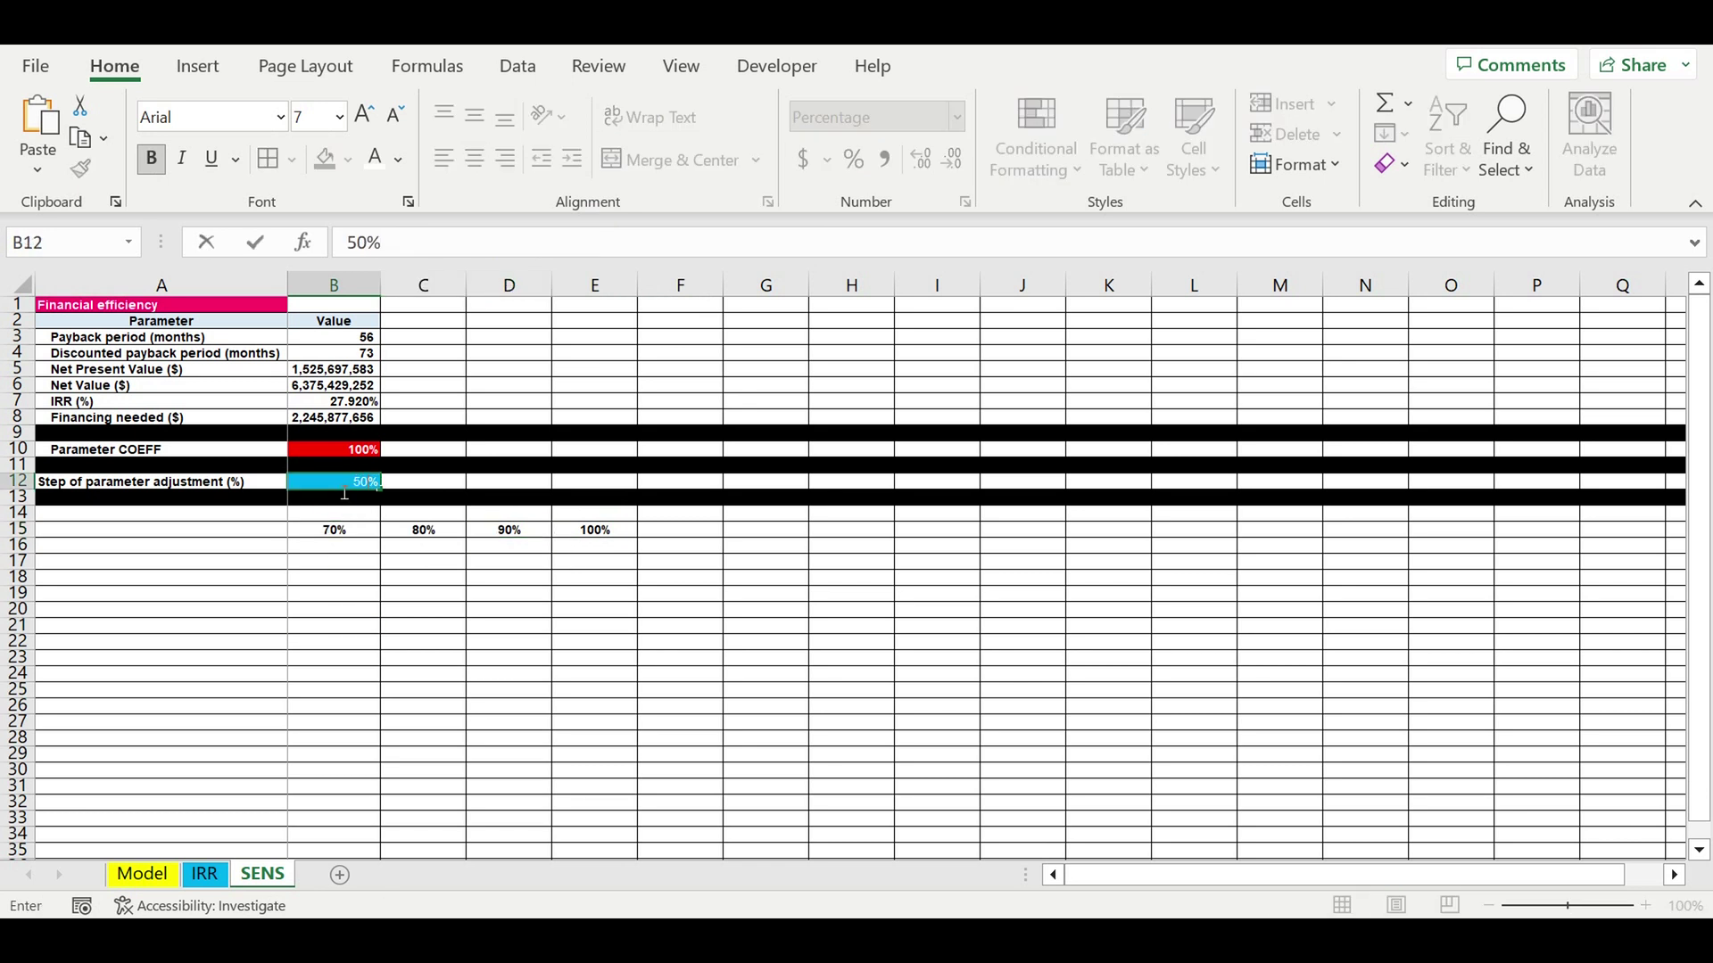
pyautogui.press('Return')
pyautogui.click(342, 488)
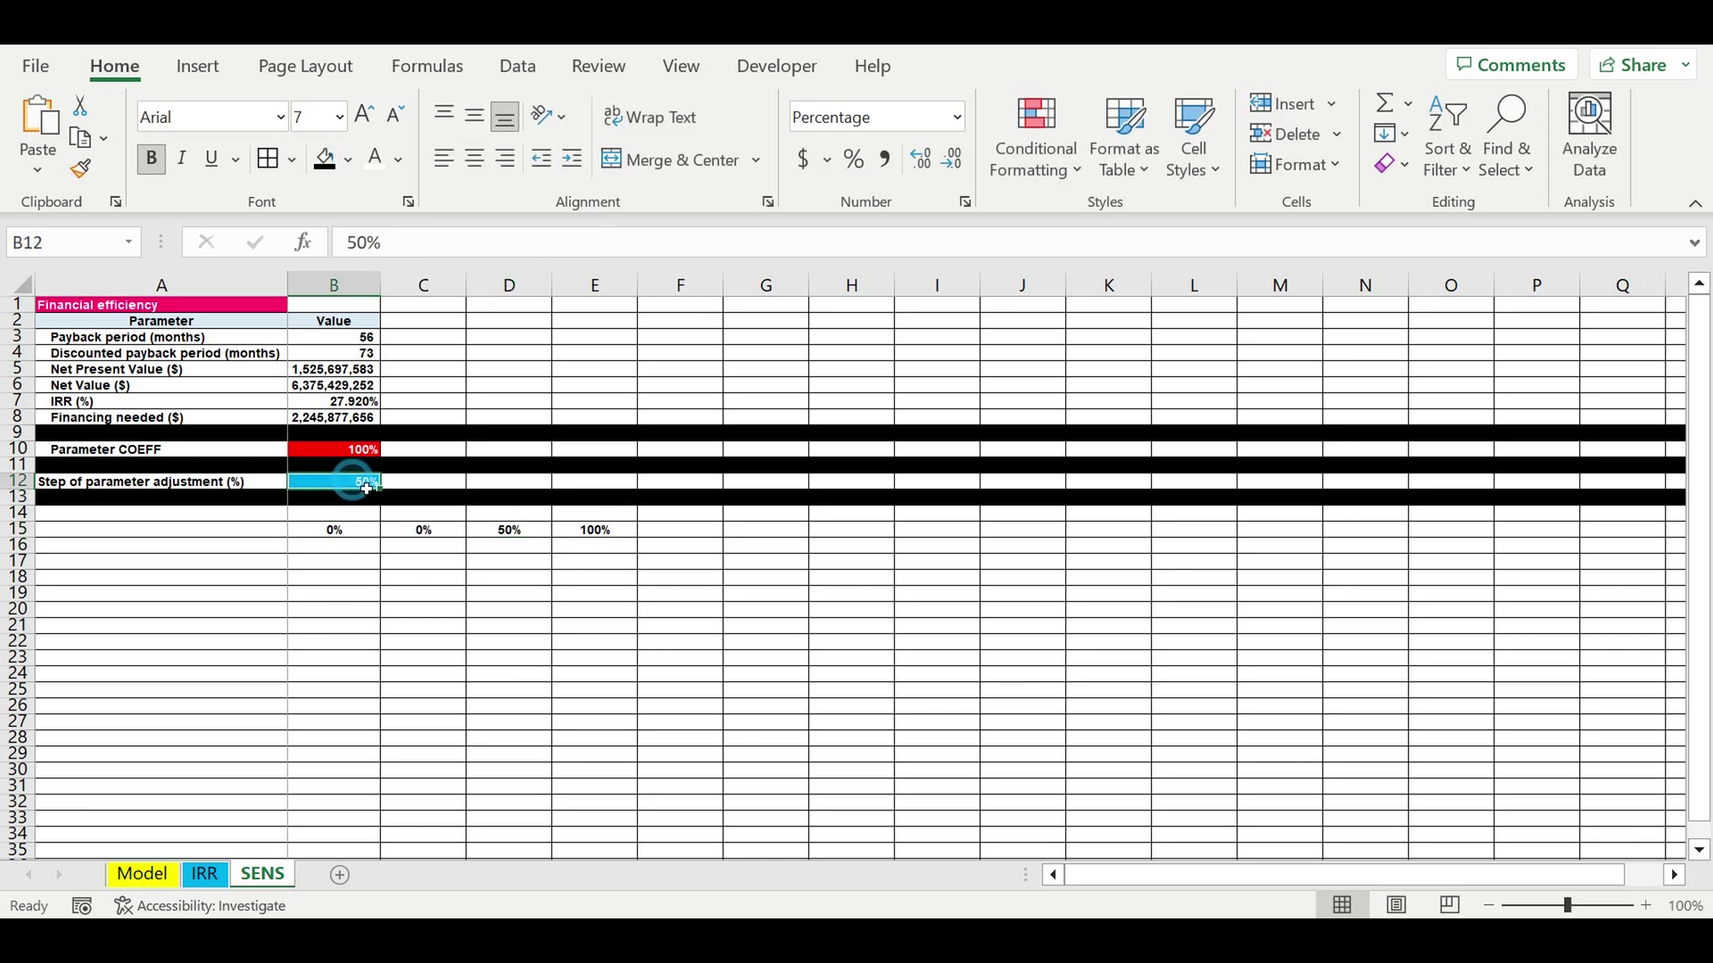
pyautogui.write('10')
pyautogui.press('Return')
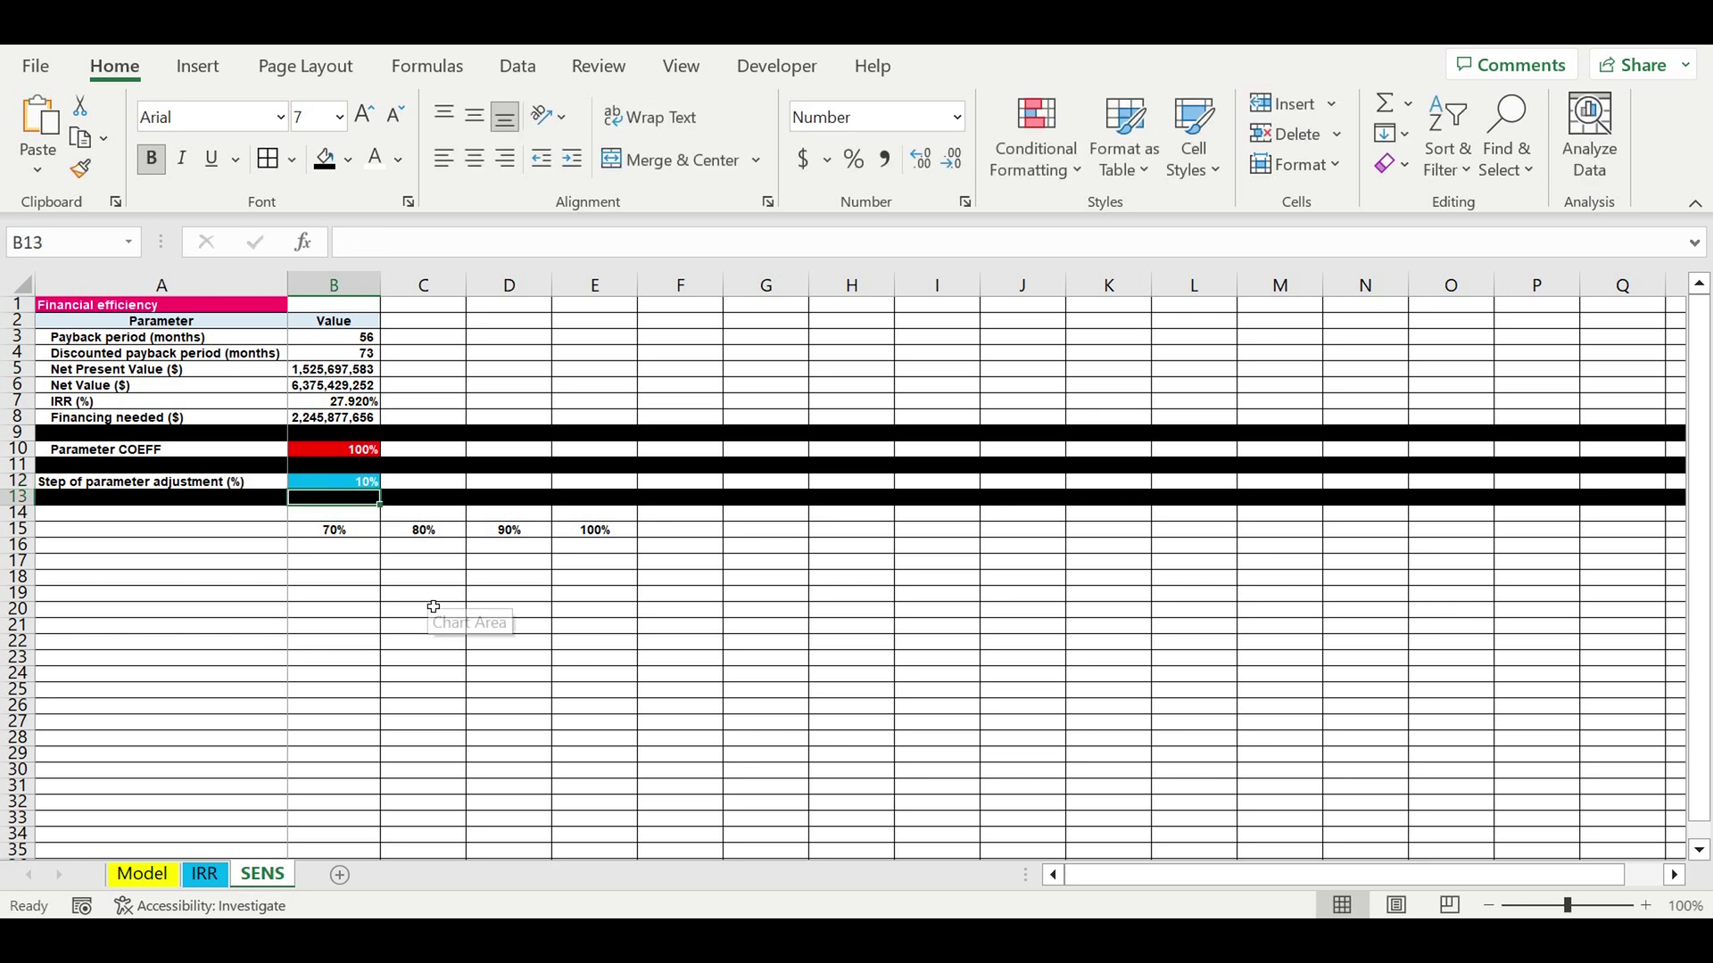
pyautogui.click(427, 596)
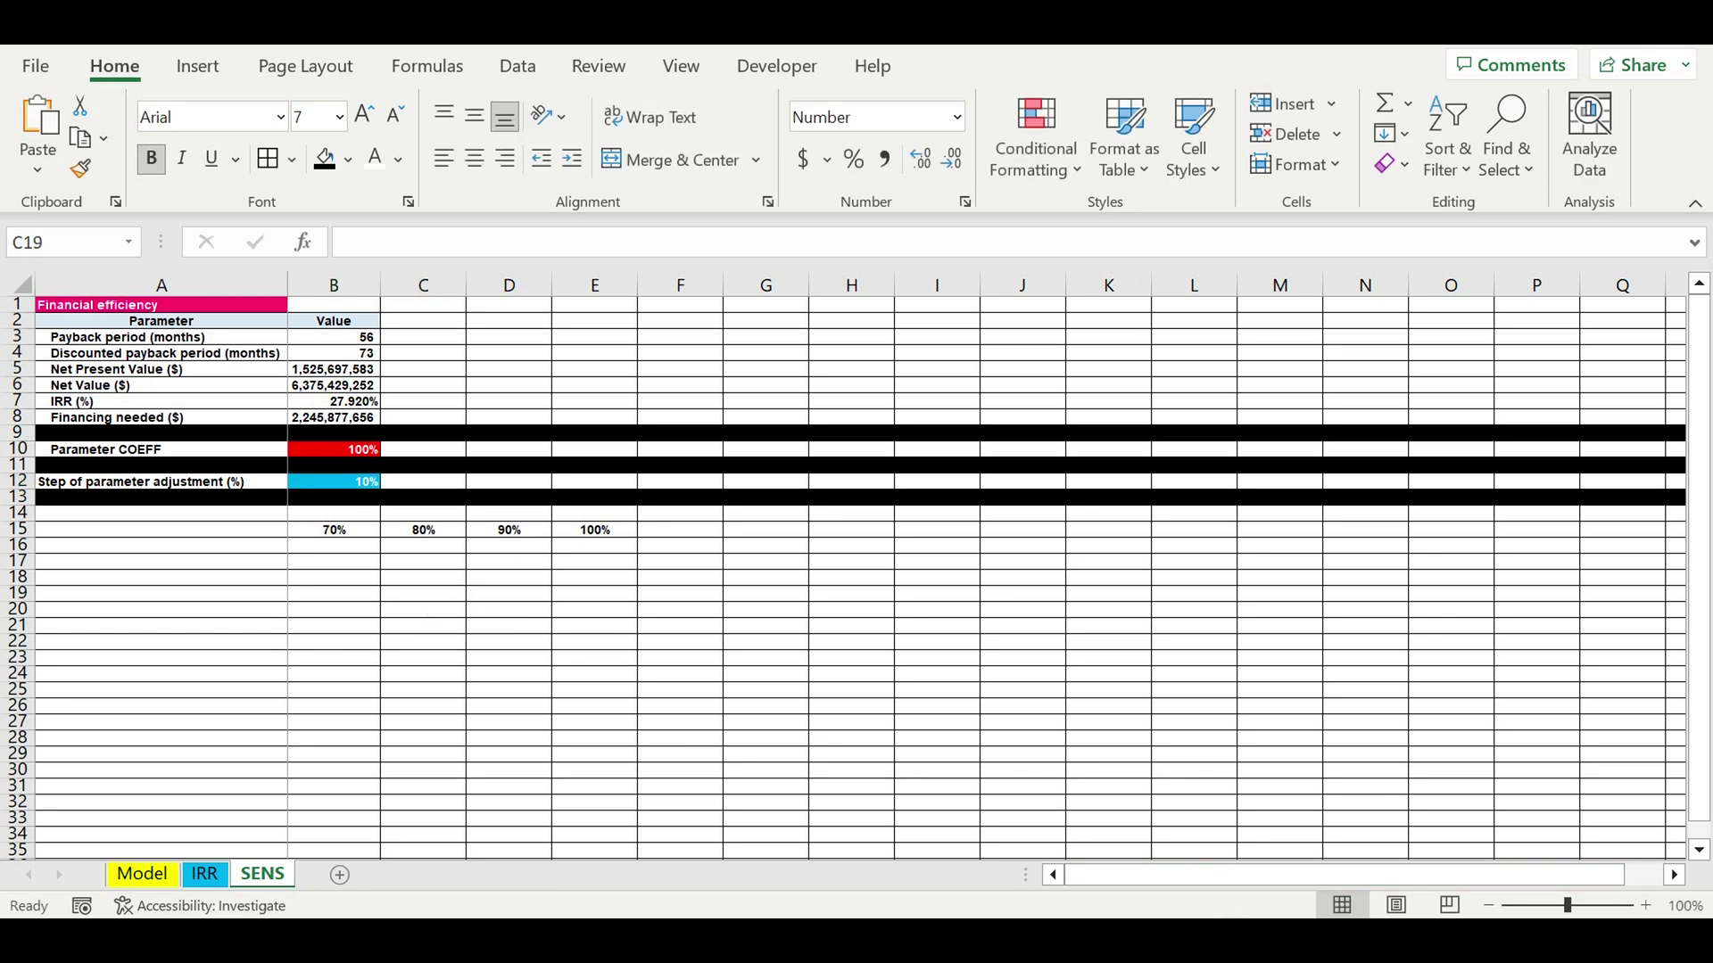
# - Enter the formula =E15+$B$12 in cell F15 to start the increasing side of the coefficient scale
pyautogui.click(693, 531)
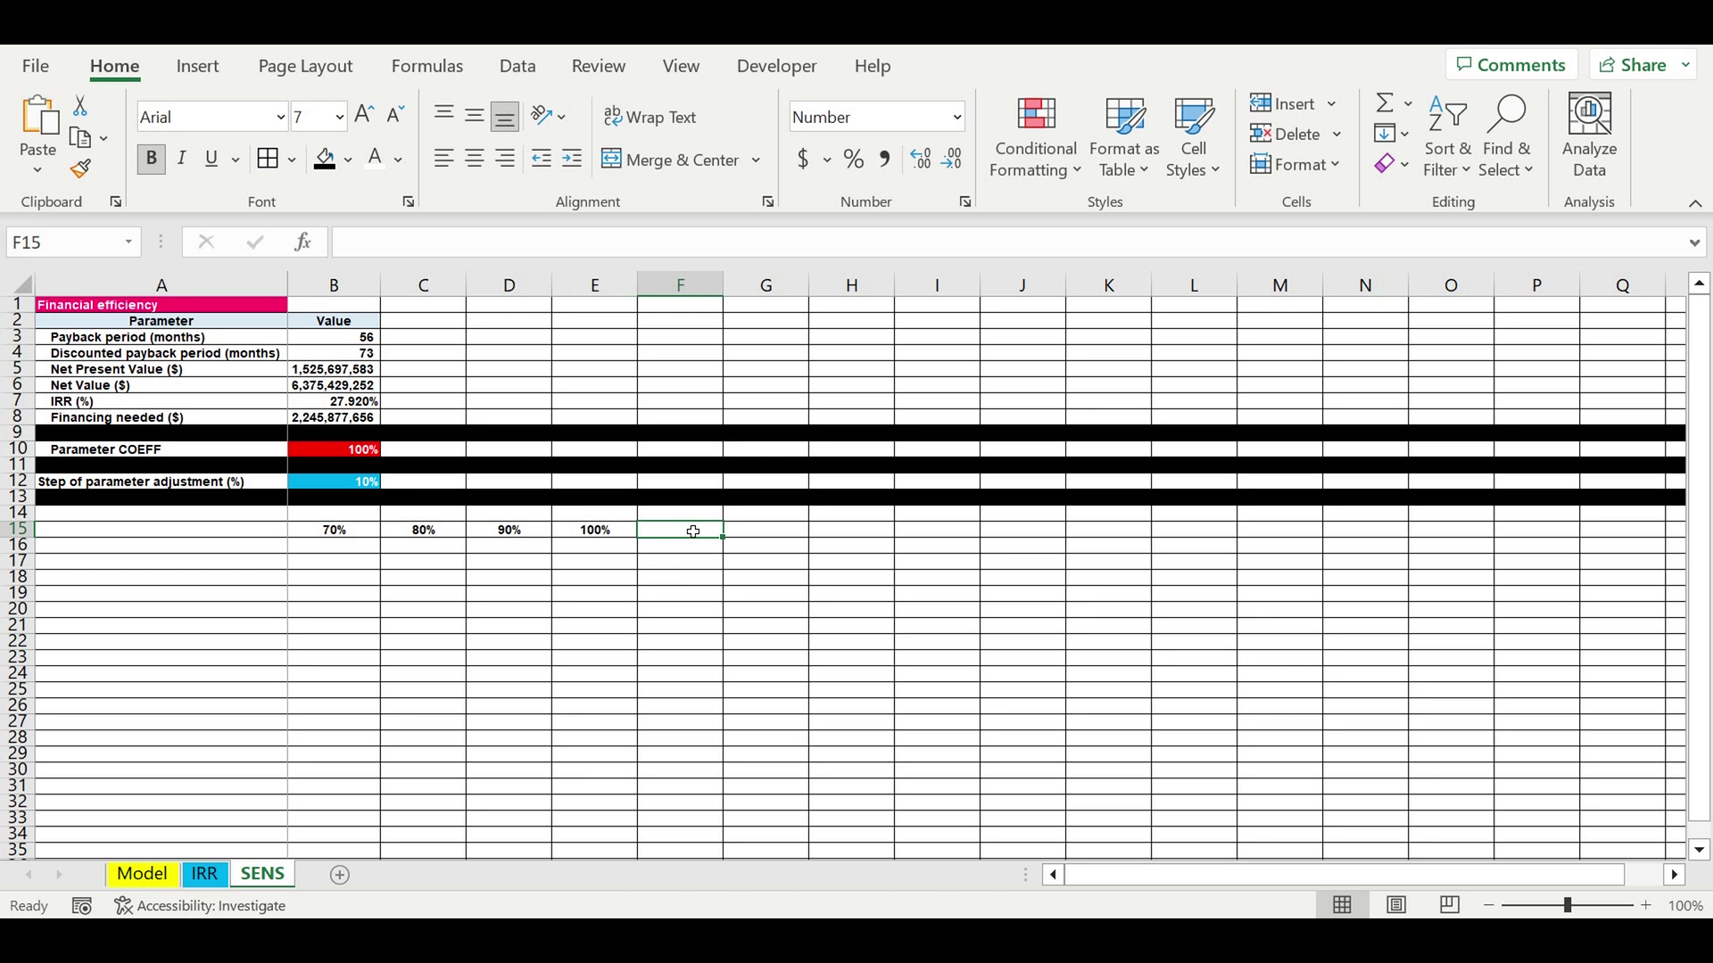
pyautogui.write('=')
pyautogui.click(590, 538)
pyautogui.write('+')
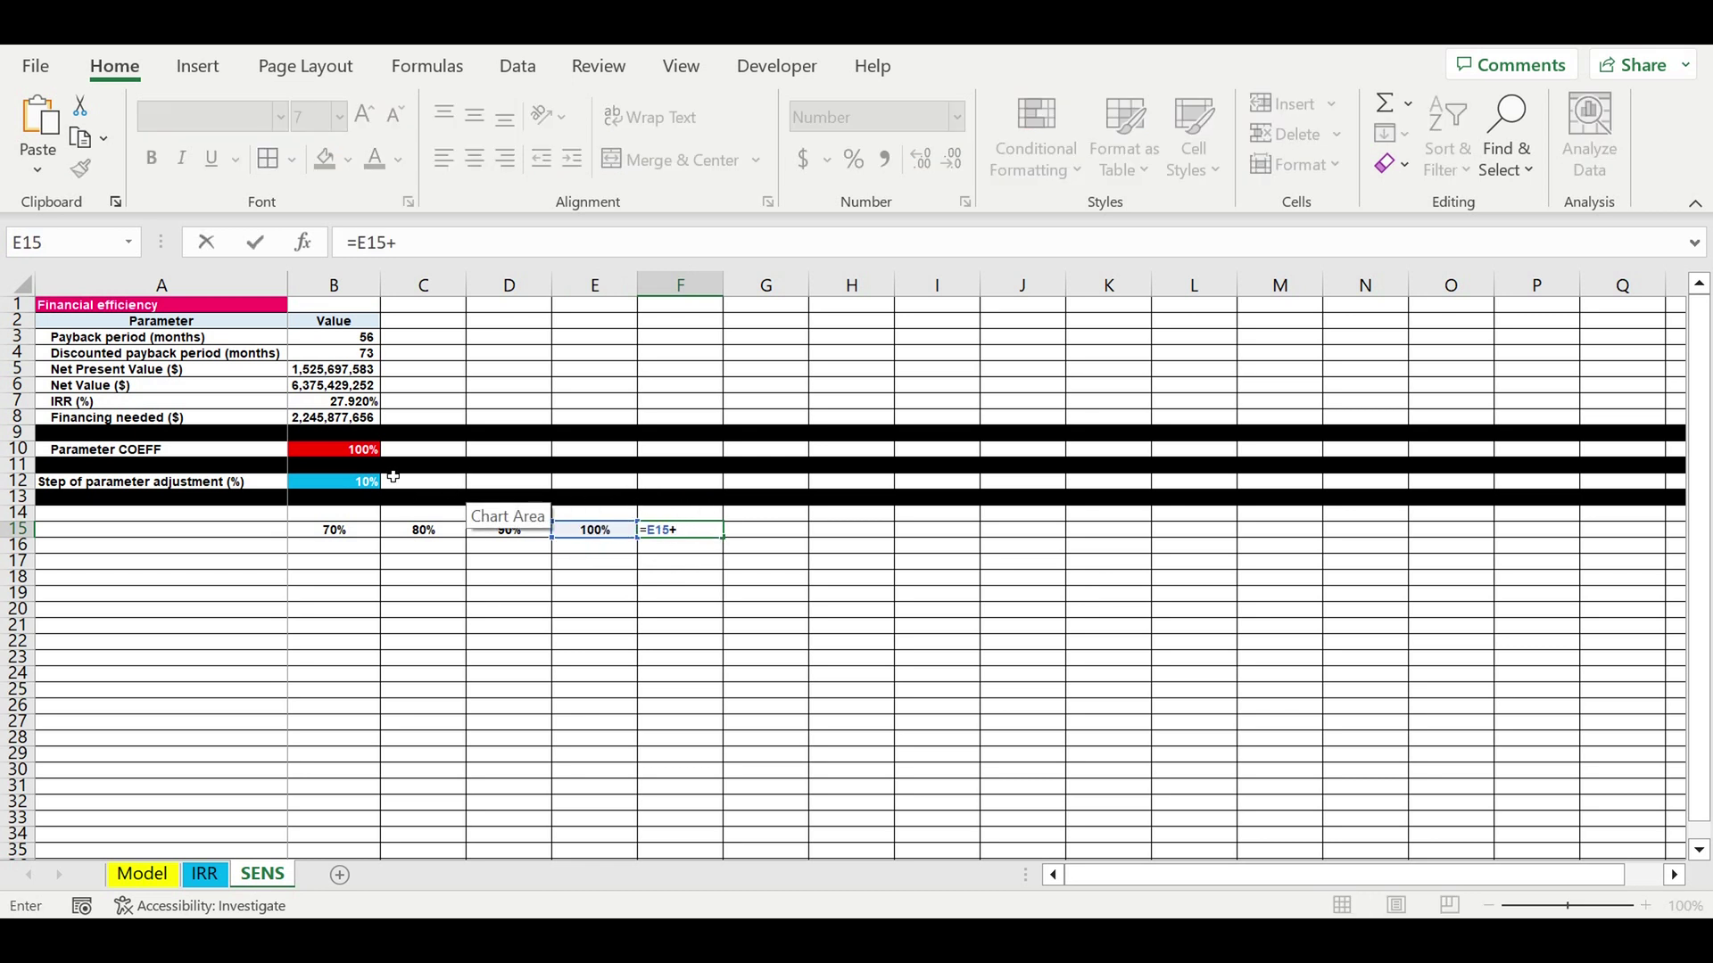
pyautogui.click(348, 487)
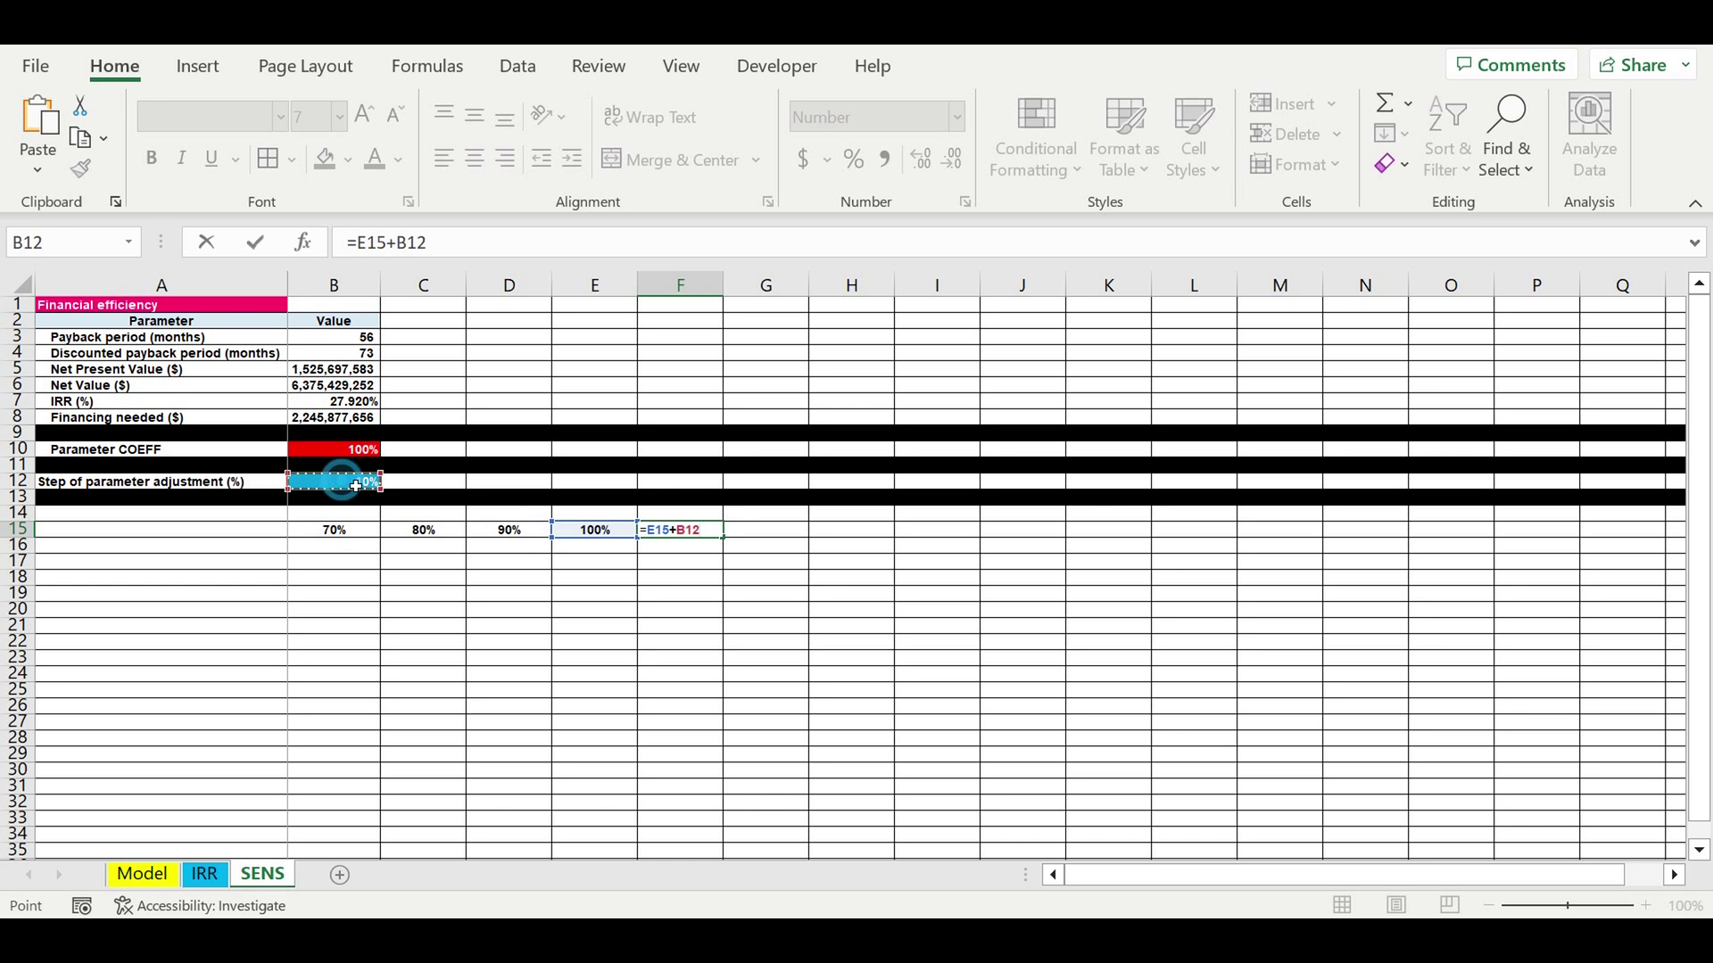
pyautogui.click(399, 246)
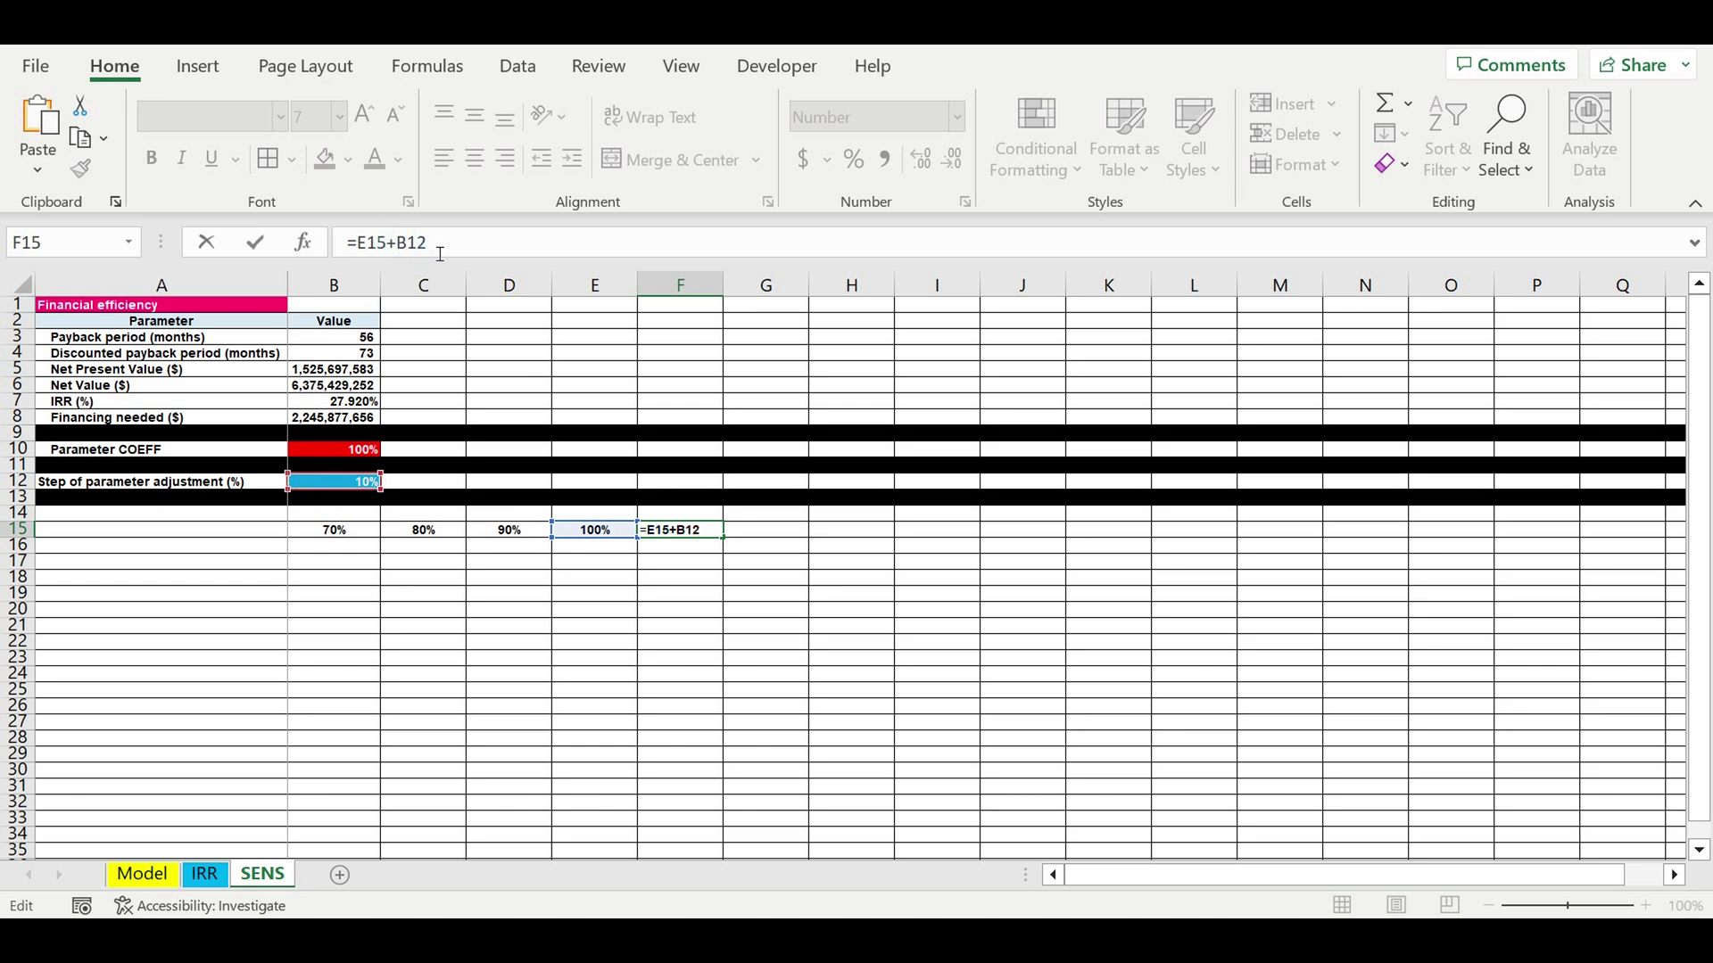
pyautogui.write('$')
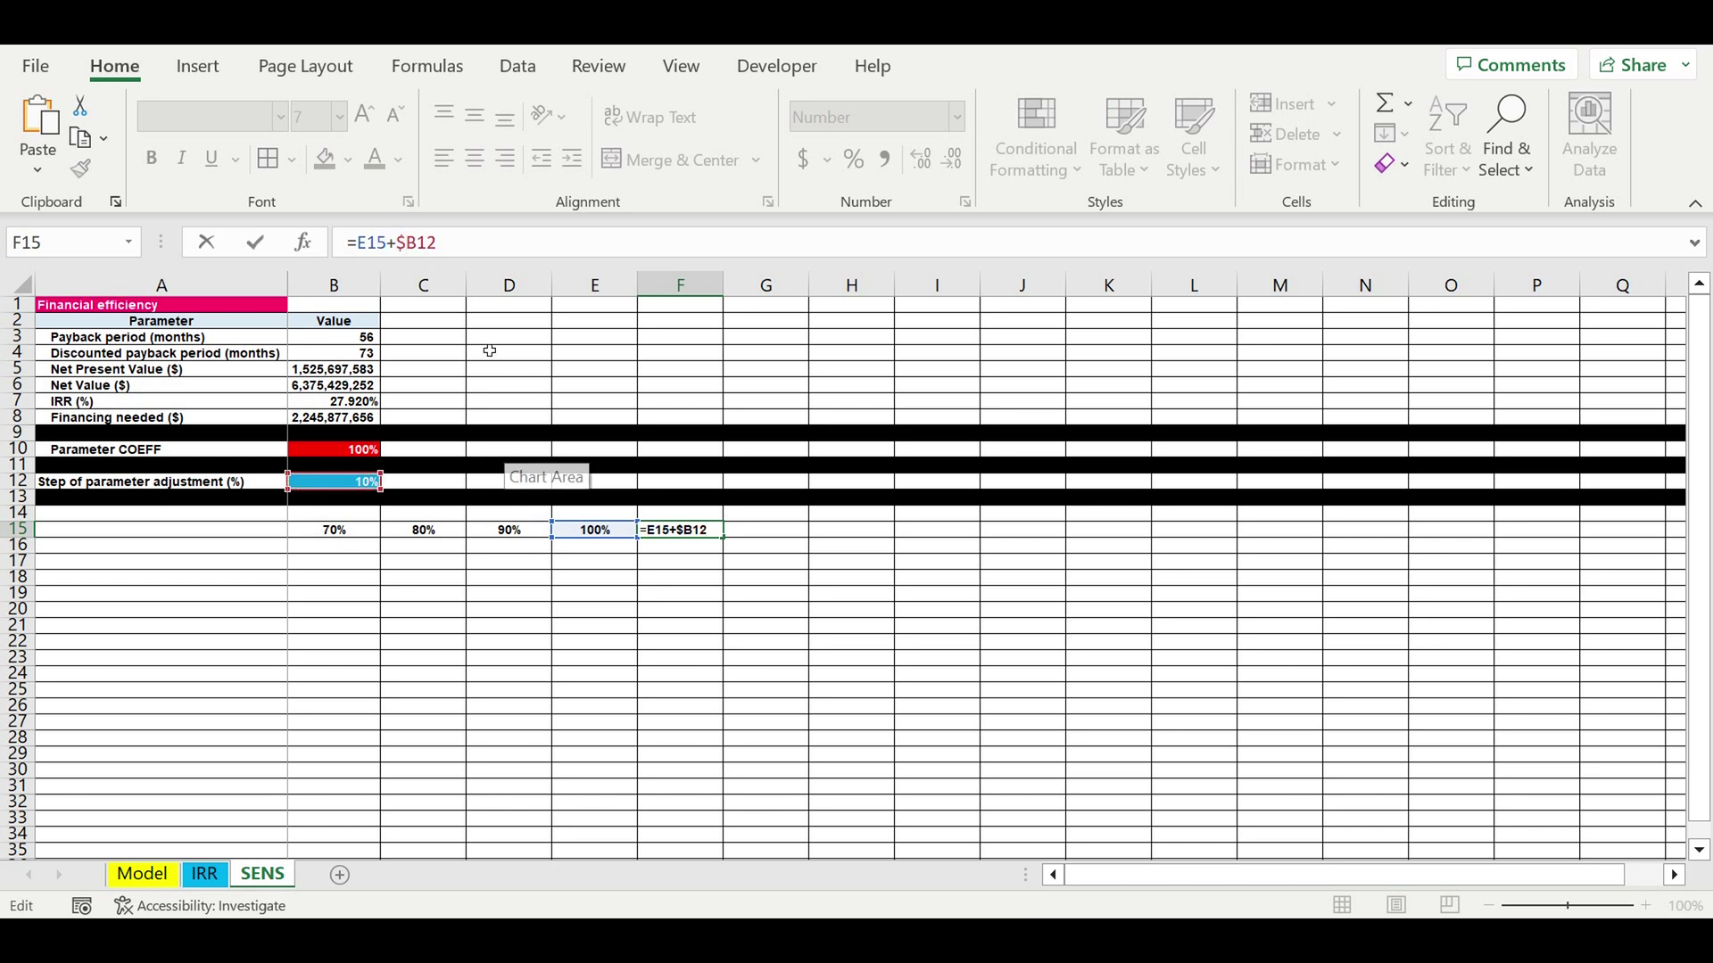
pyautogui.click(416, 242)
pyautogui.write('$')
pyautogui.press('Return')
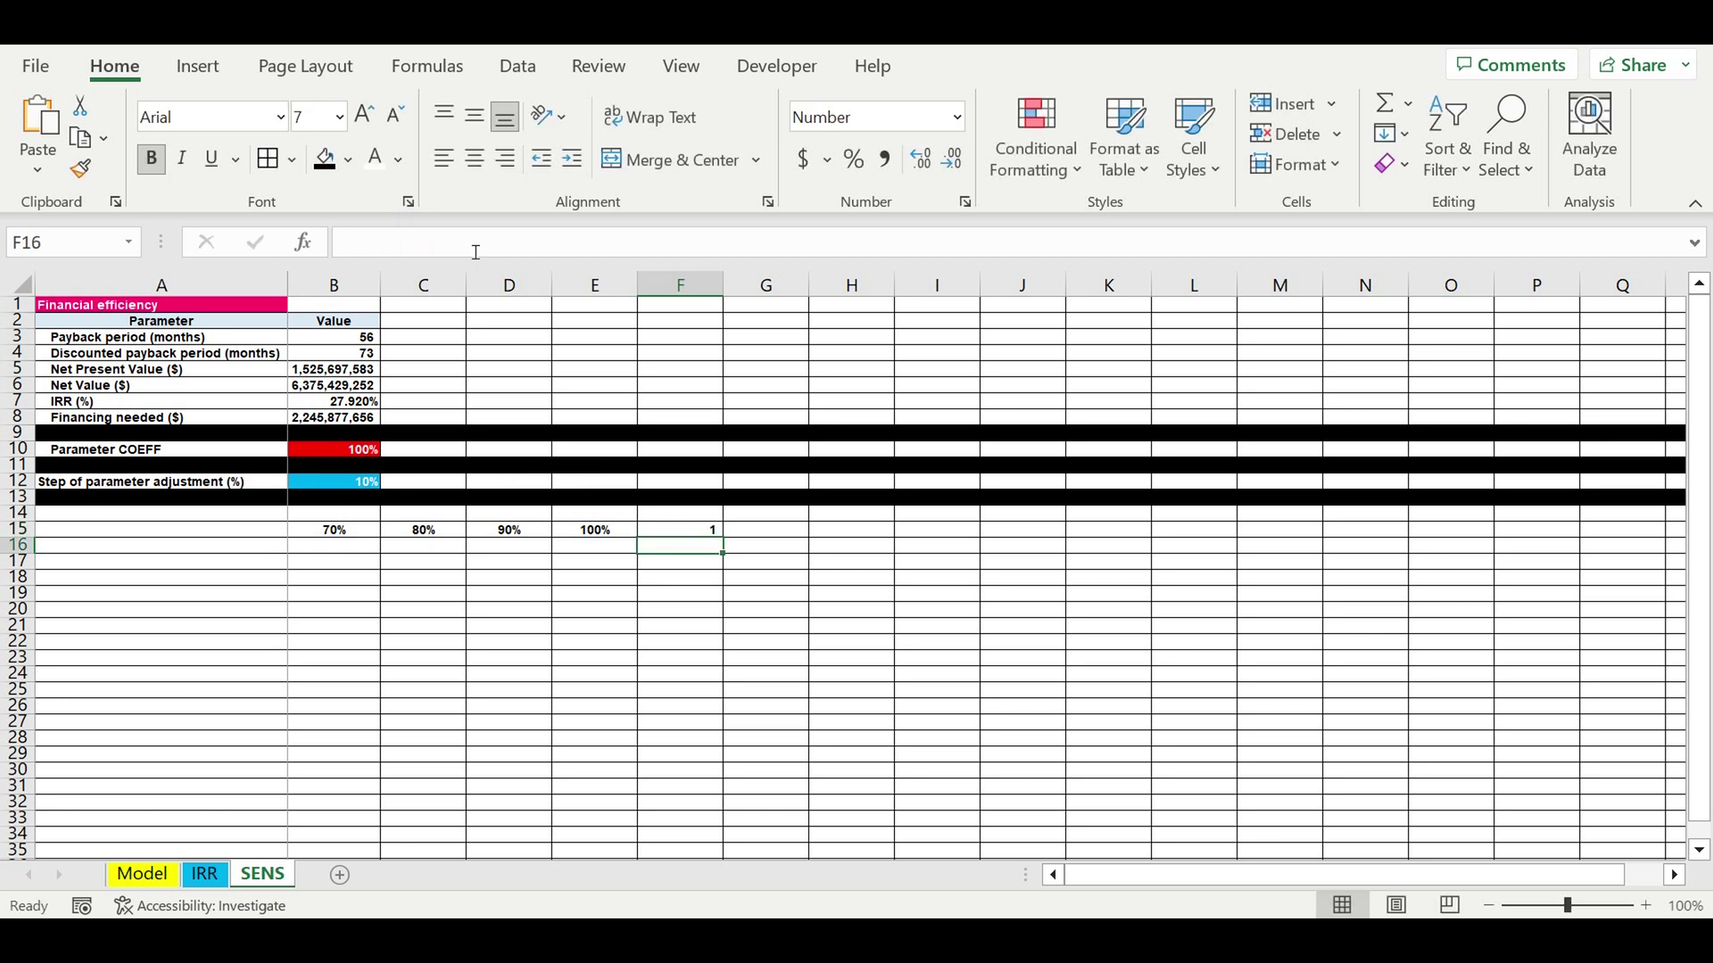
# - Format F15 as a centred percentage and copy its formula across G15:H15
pyautogui.click(701, 531)
pyautogui.click(854, 159)
pyautogui.click(483, 165)
pyautogui.moveTo(723, 536); pyautogui.dragTo(888, 547)
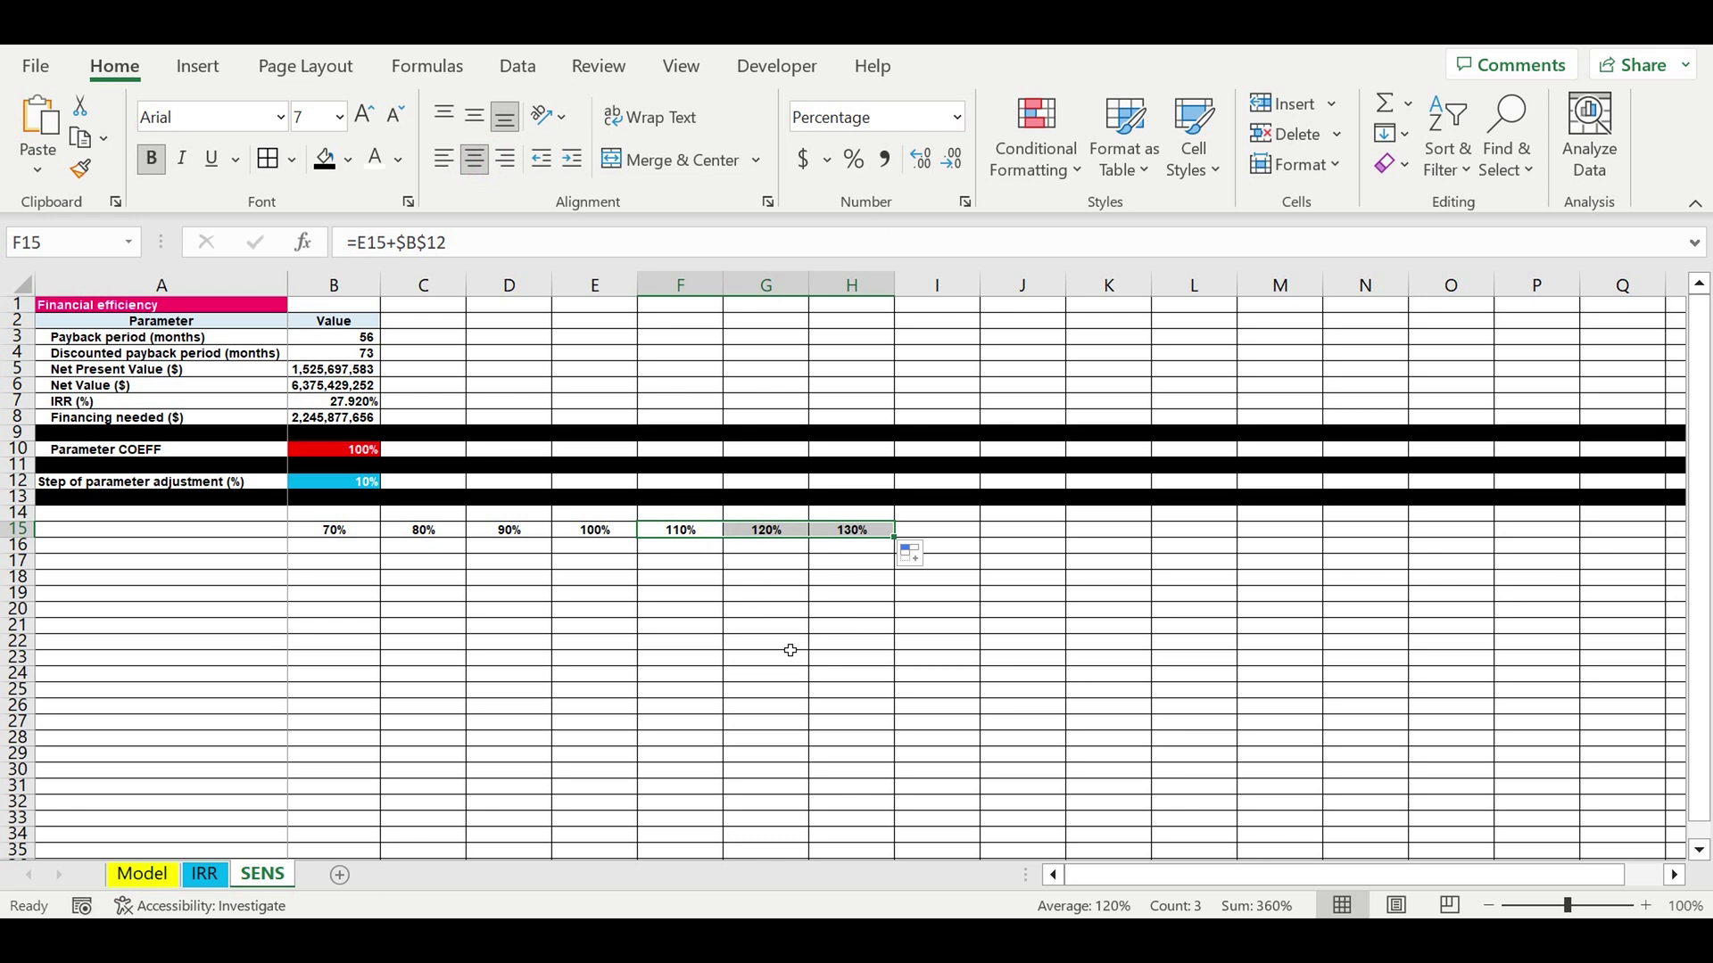
pyautogui.click(707, 627)
# - Enter the heading Parameter in cell A15
pyautogui.click(223, 531)
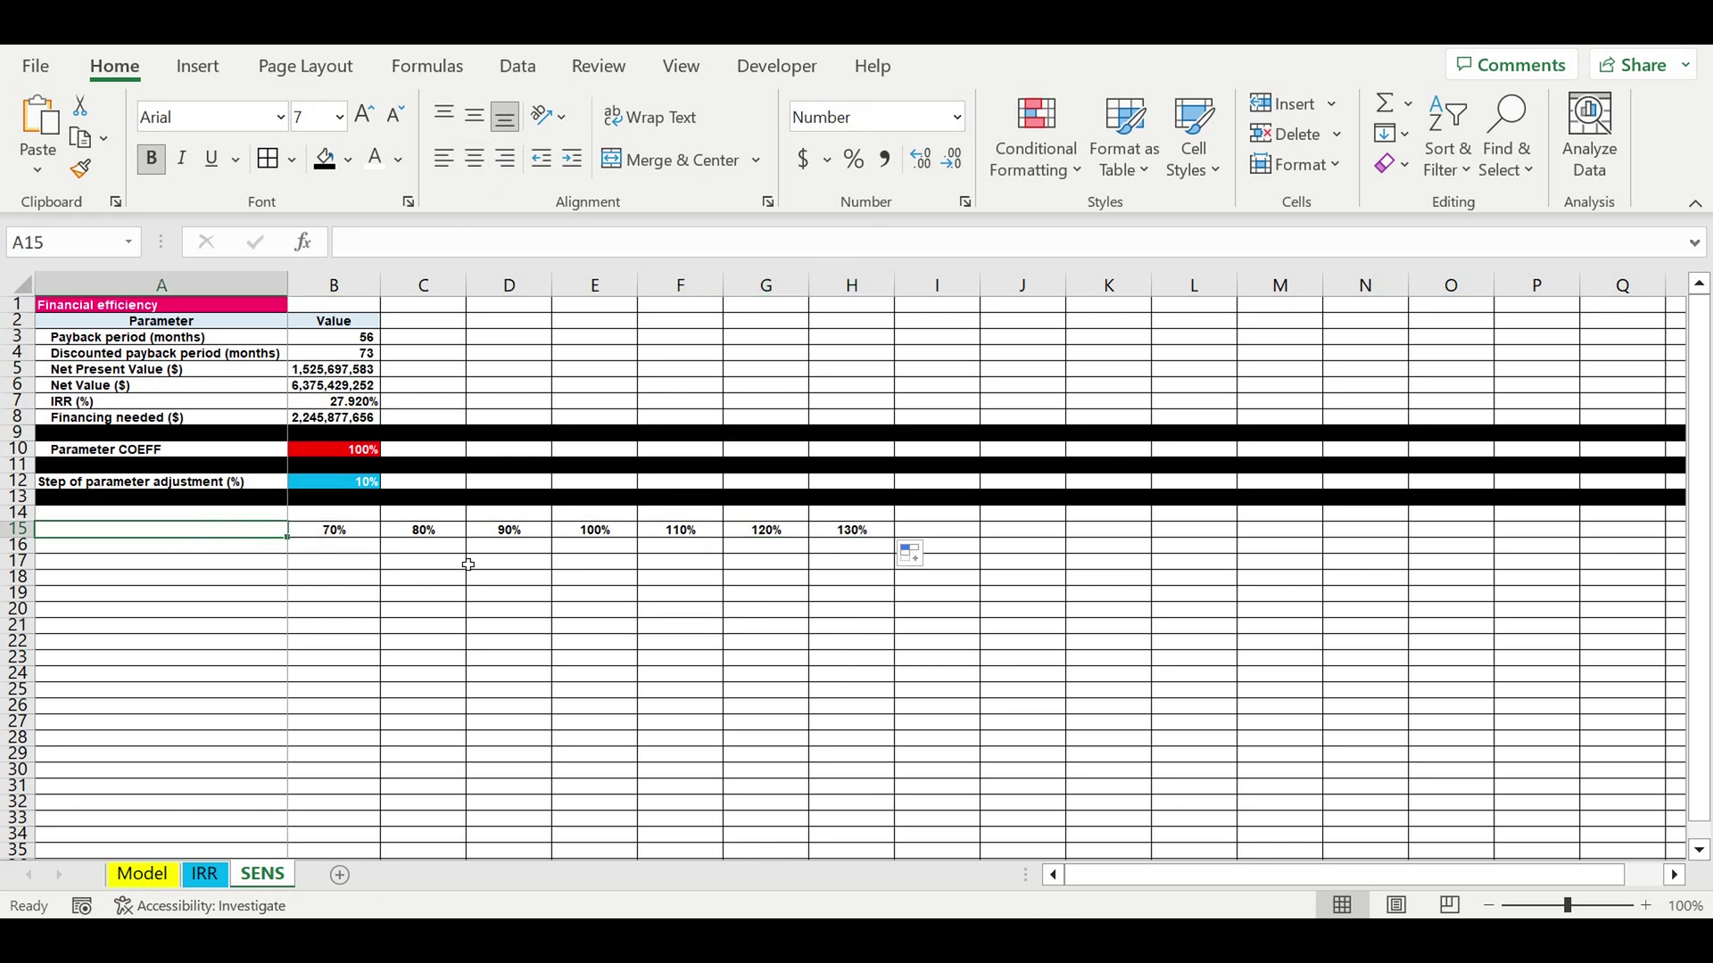
pyautogui.write('P')
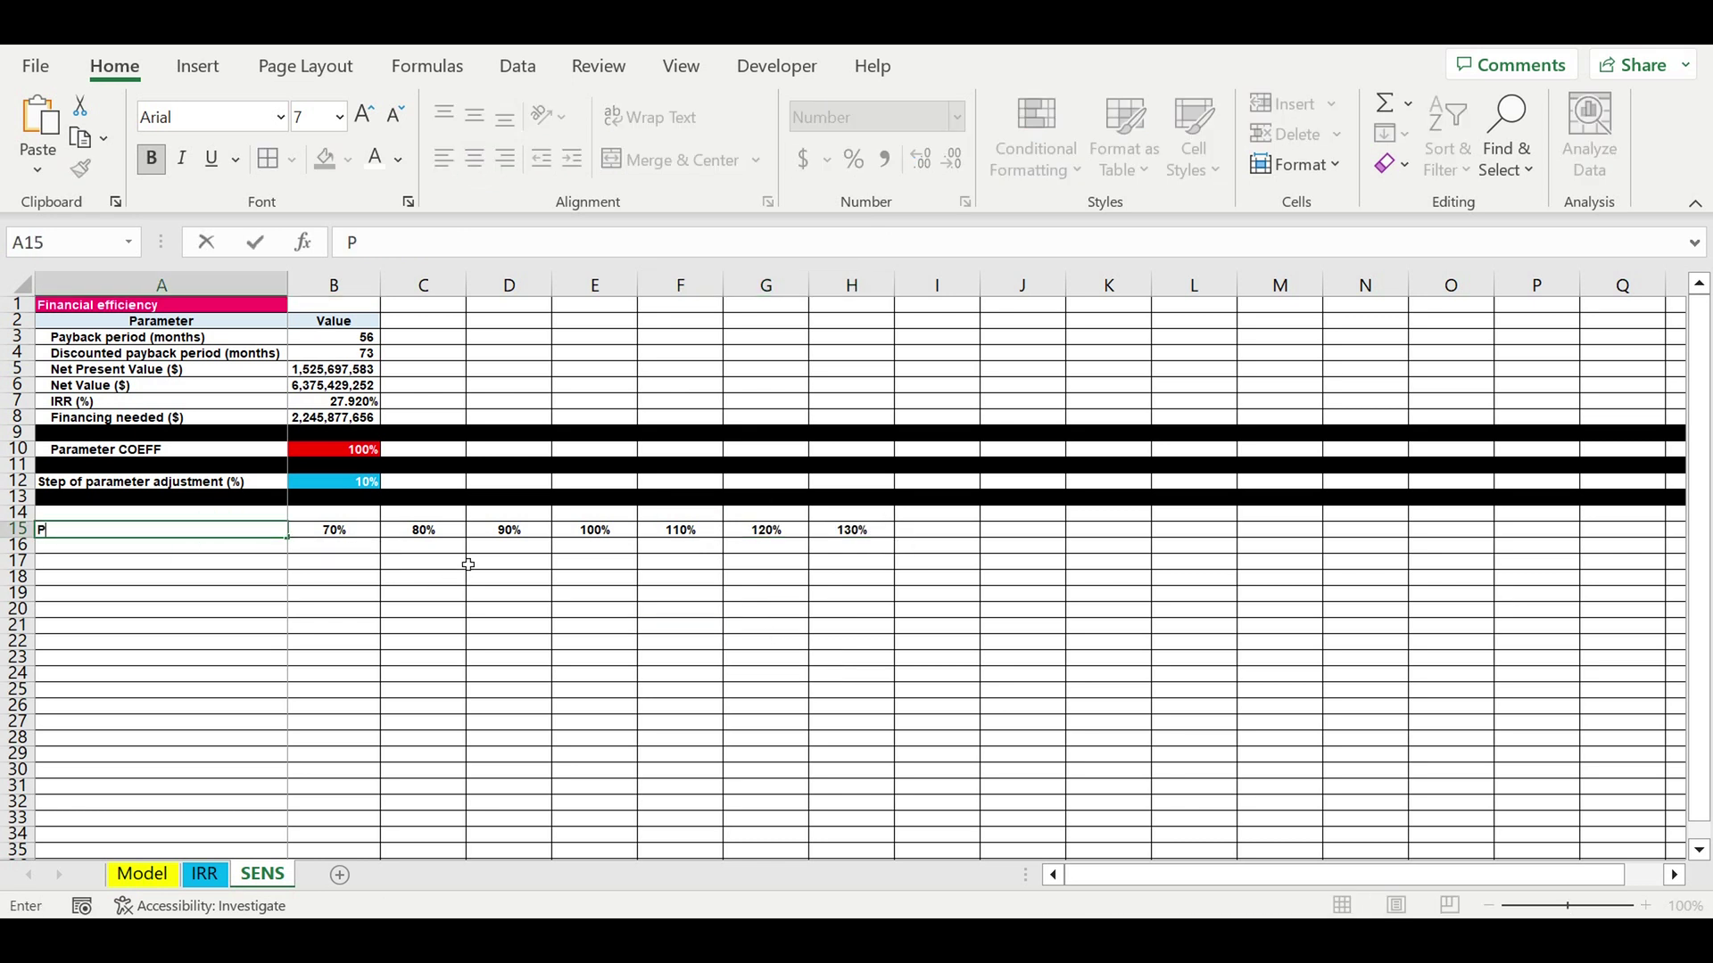
pyautogui.write('arameter')
pyautogui.press('Return')
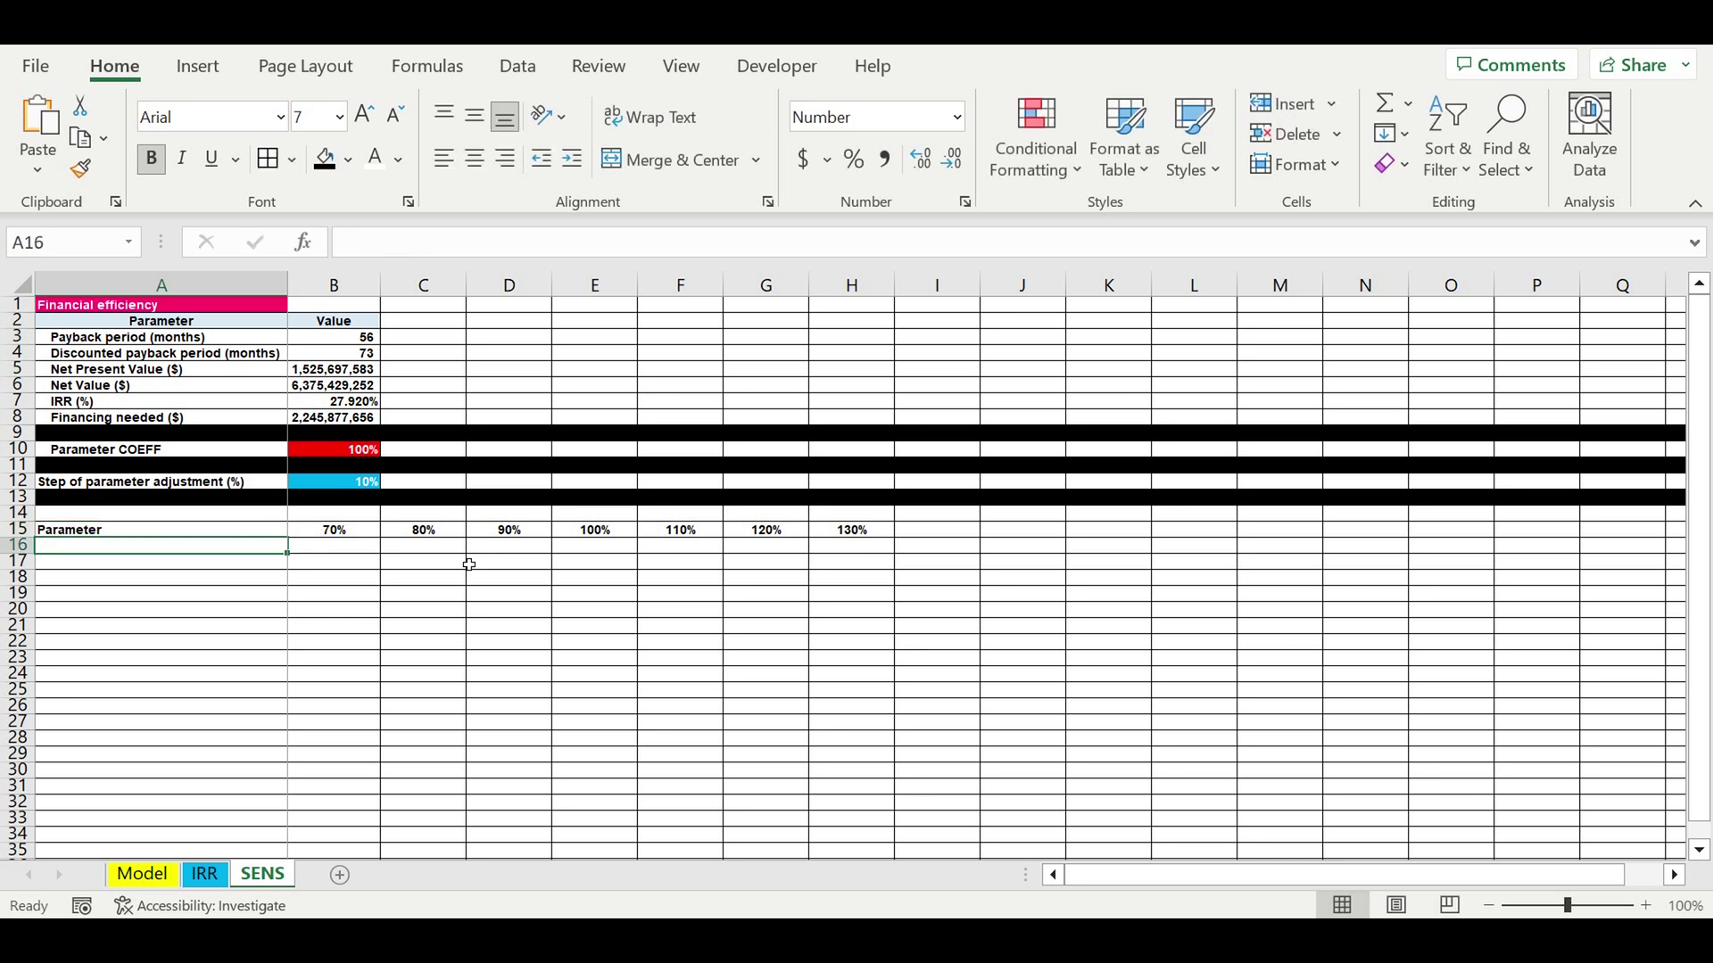
pyautogui.write('-')
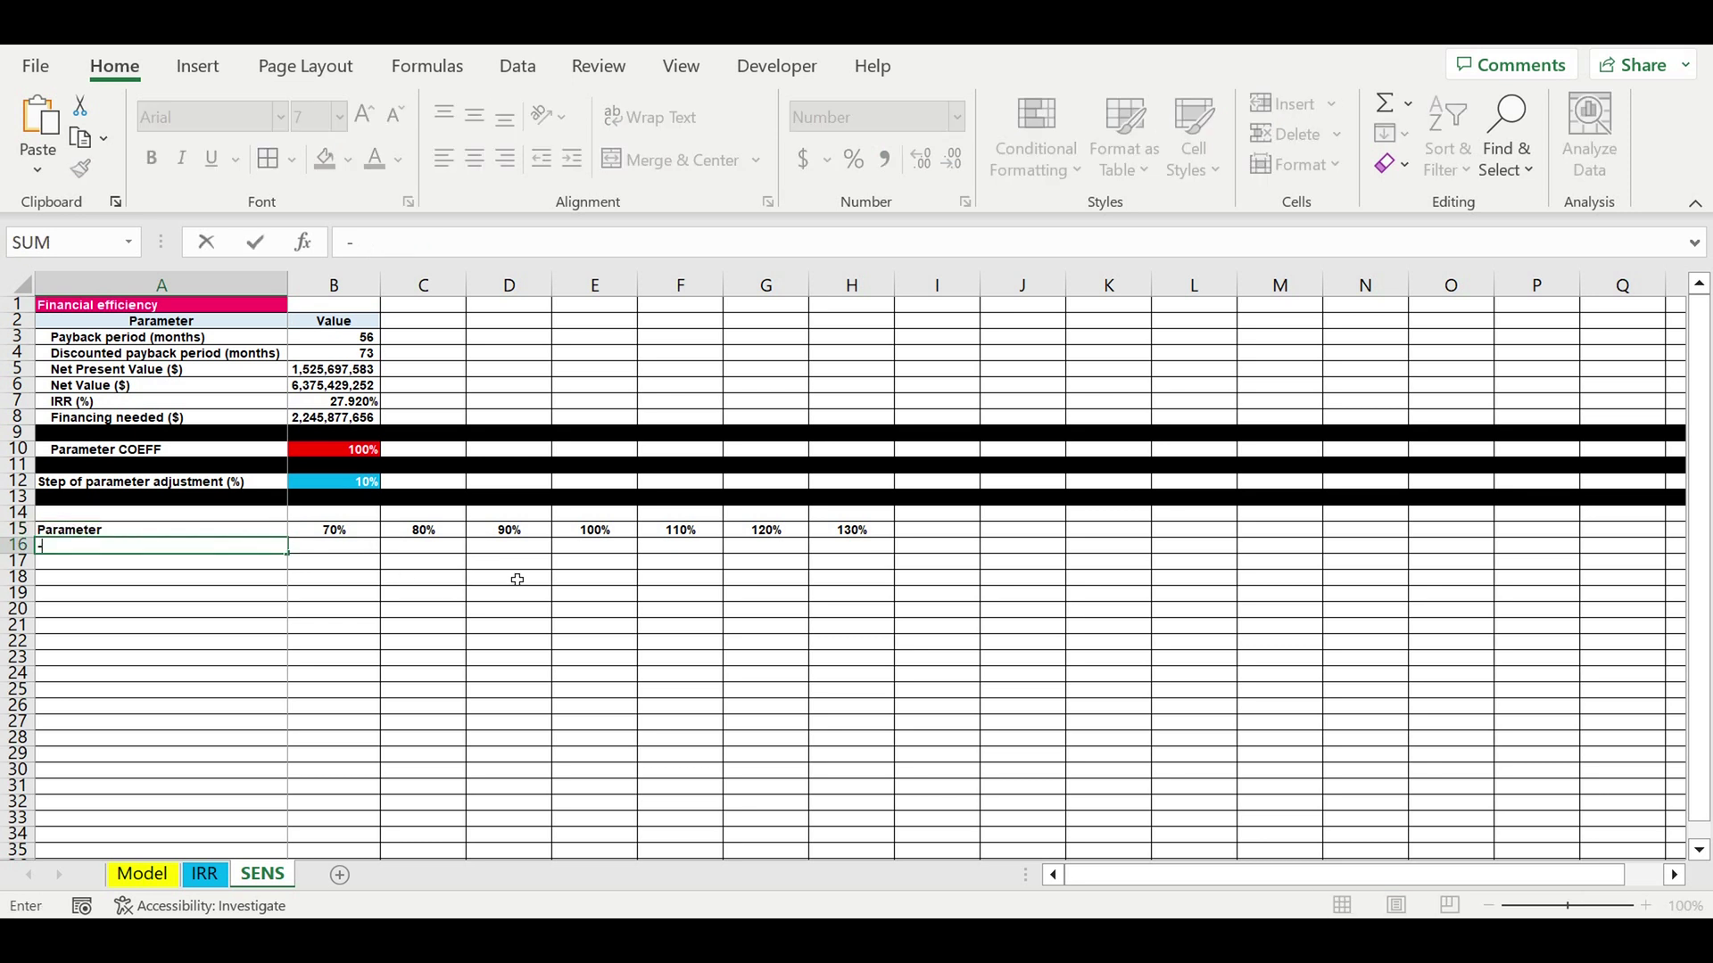
pyautogui.click(145, 342)
pyautogui.press('Return')
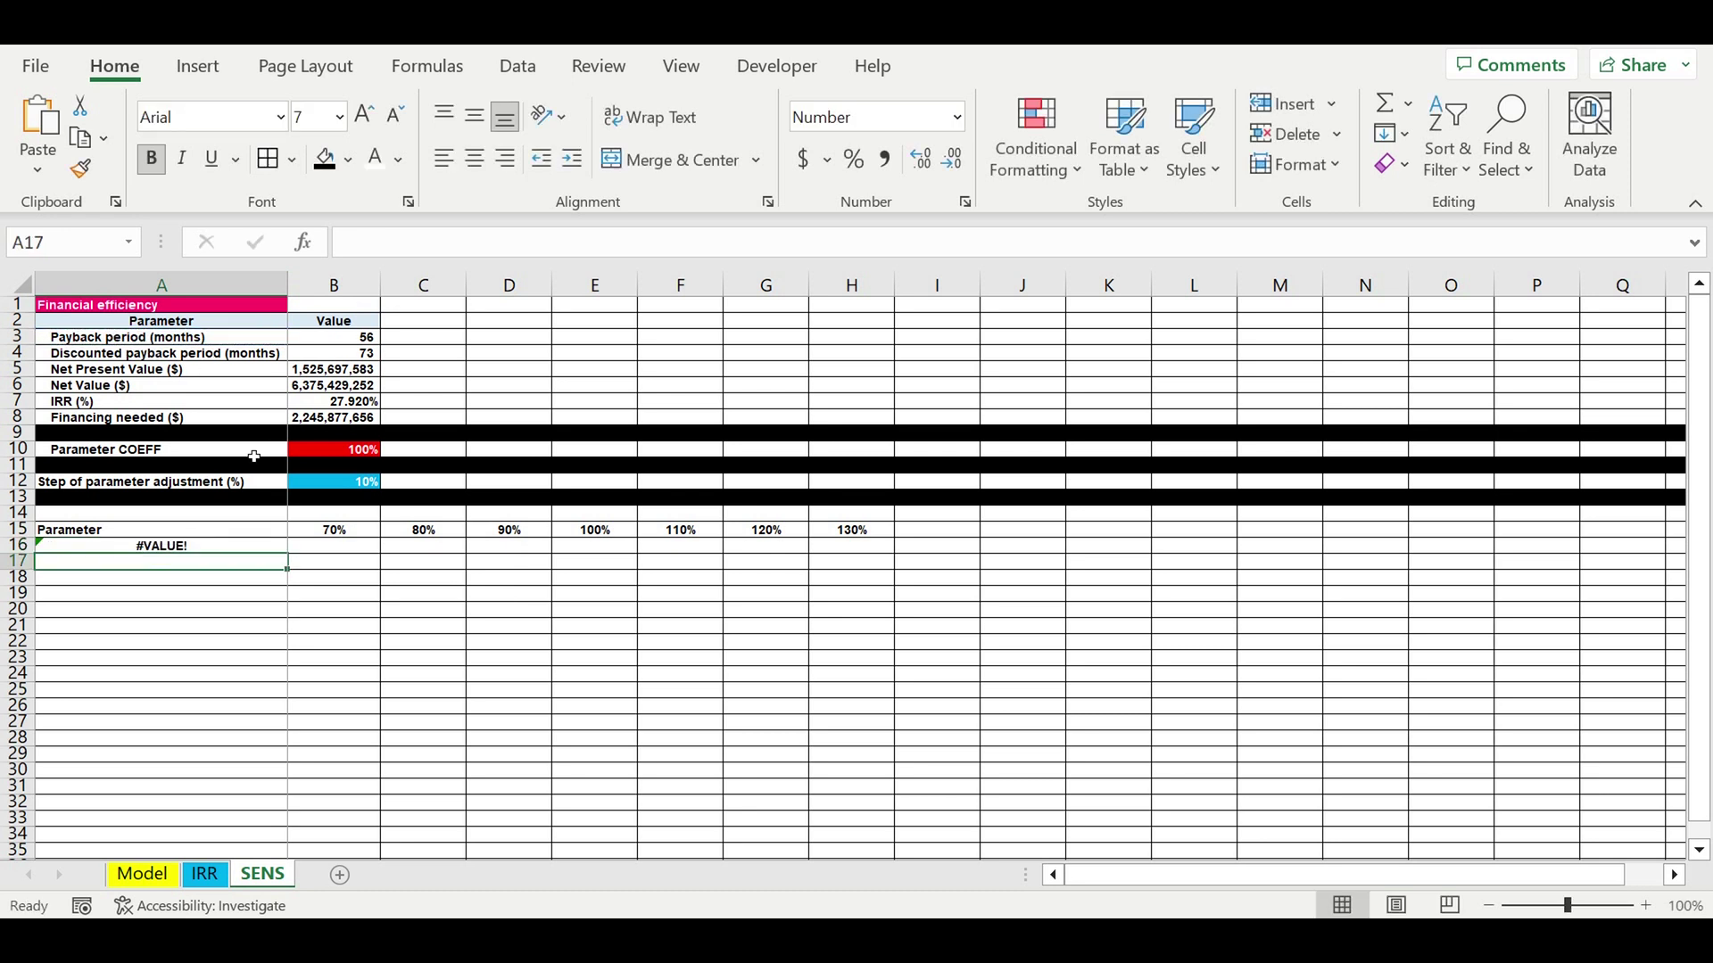
pyautogui.click(198, 544)
pyautogui.click(218, 579)
# - Link A16 to the label in A3 and copy the formula down through A21 to list all six indicators
pyautogui.click(204, 548)
pyautogui.write('=')
pyautogui.click(116, 339)
pyautogui.press('Return')
pyautogui.click(218, 546)
pyautogui.moveTo(285, 551); pyautogui.dragTo(278, 612)
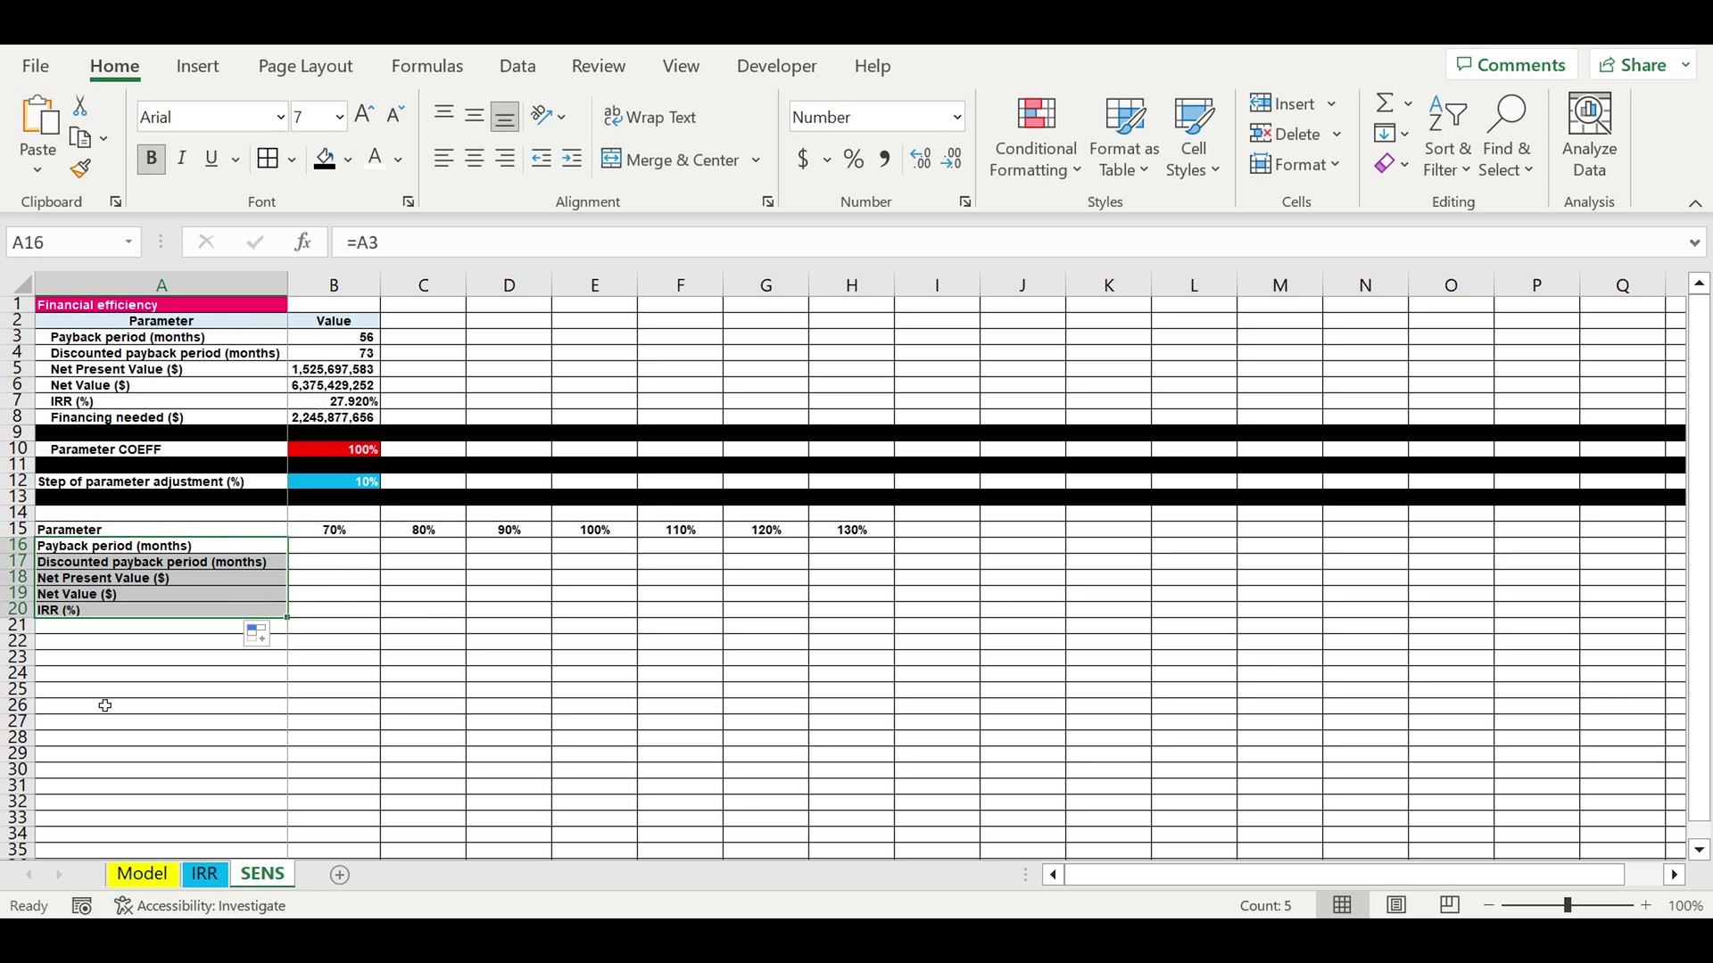
pyautogui.click(230, 608)
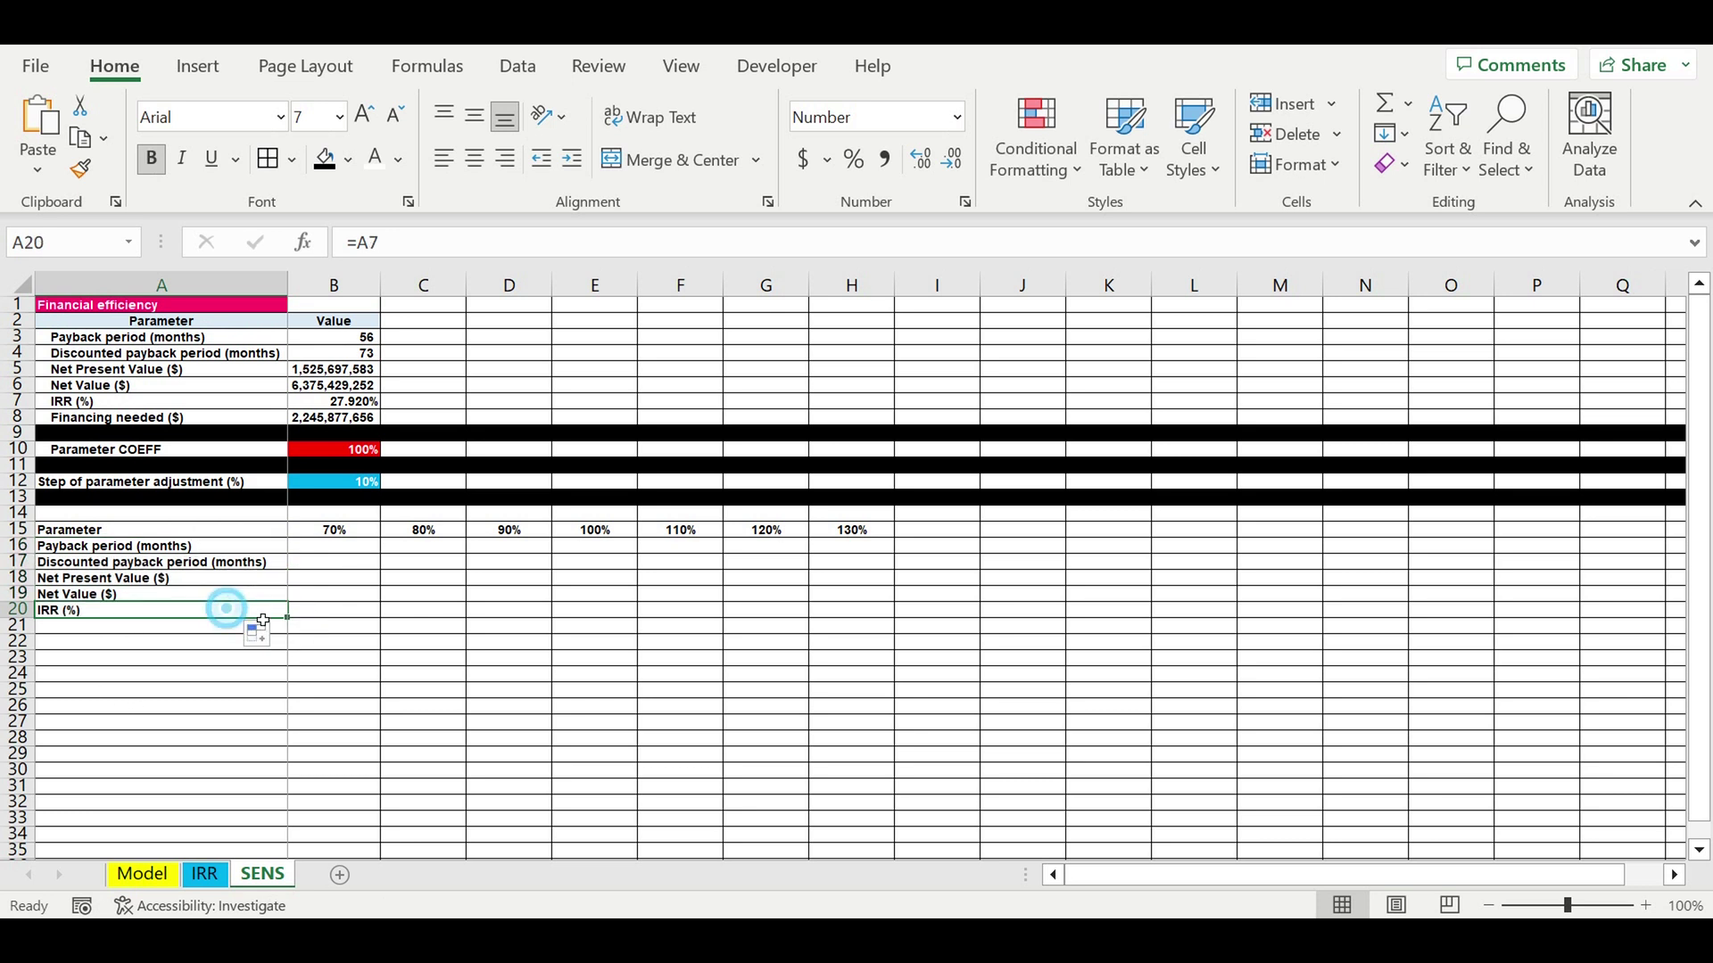
pyautogui.moveTo(287, 617); pyautogui.dragTo(290, 631)
pyautogui.click(169, 656)
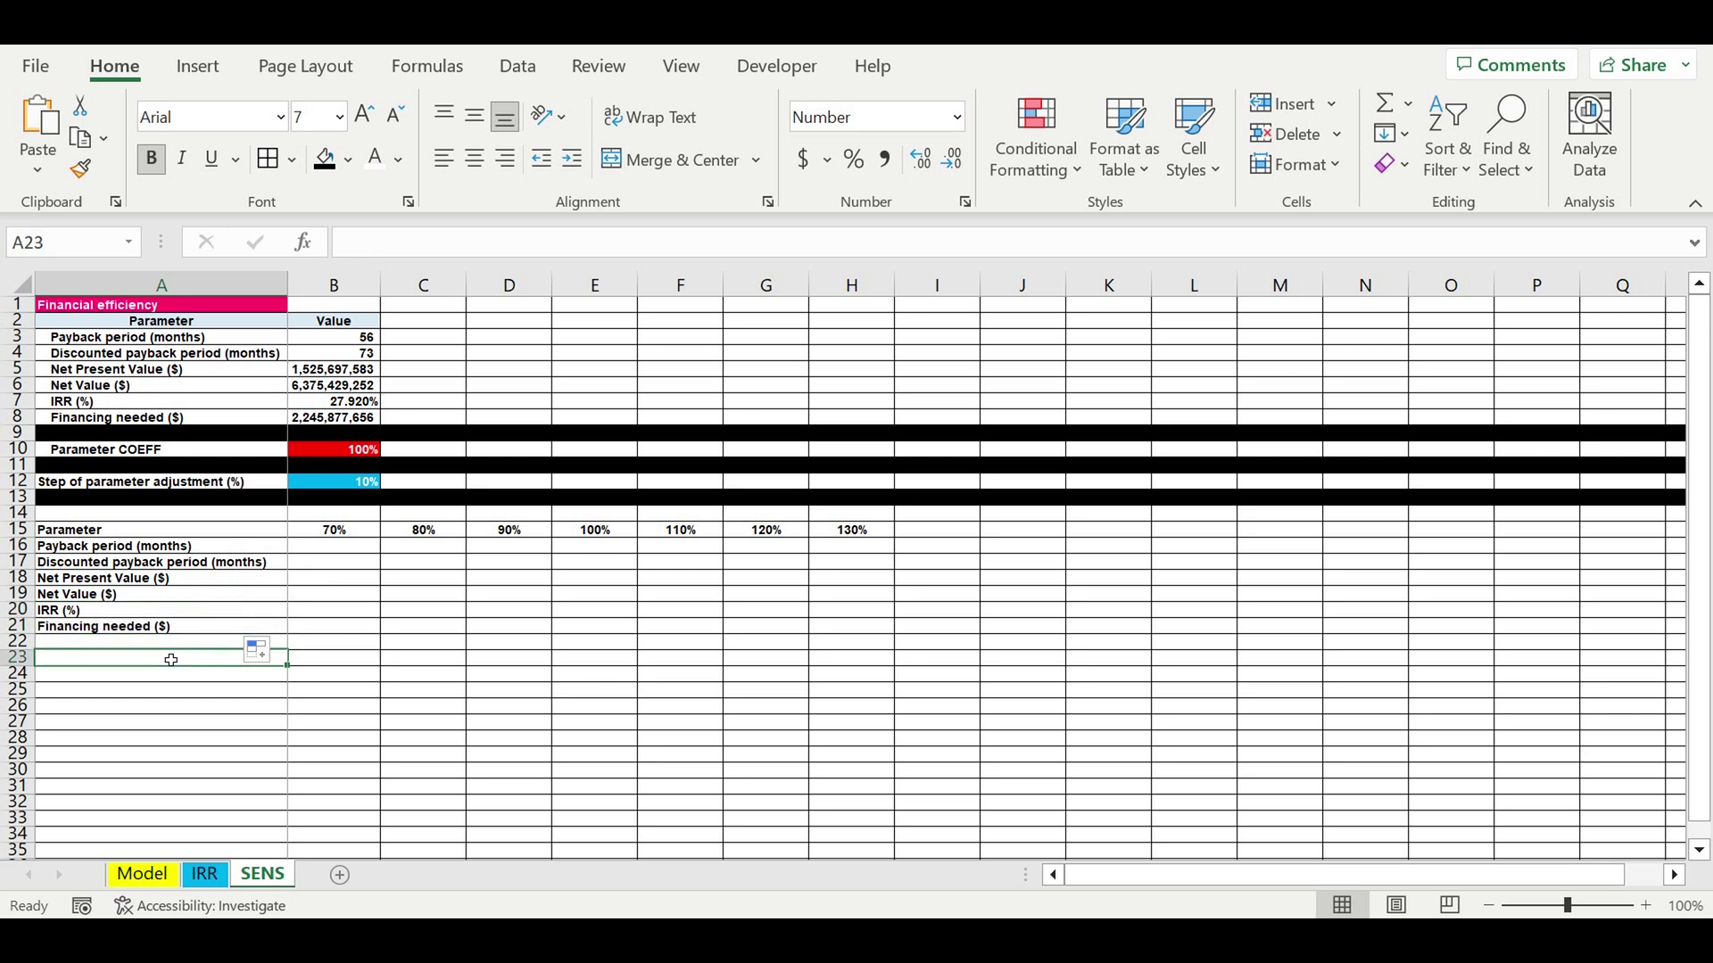
# - Indent the indicator labels in A16:A21 by one level
pyautogui.moveTo(246, 546); pyautogui.dragTo(236, 625)
pyautogui.click(572, 159)
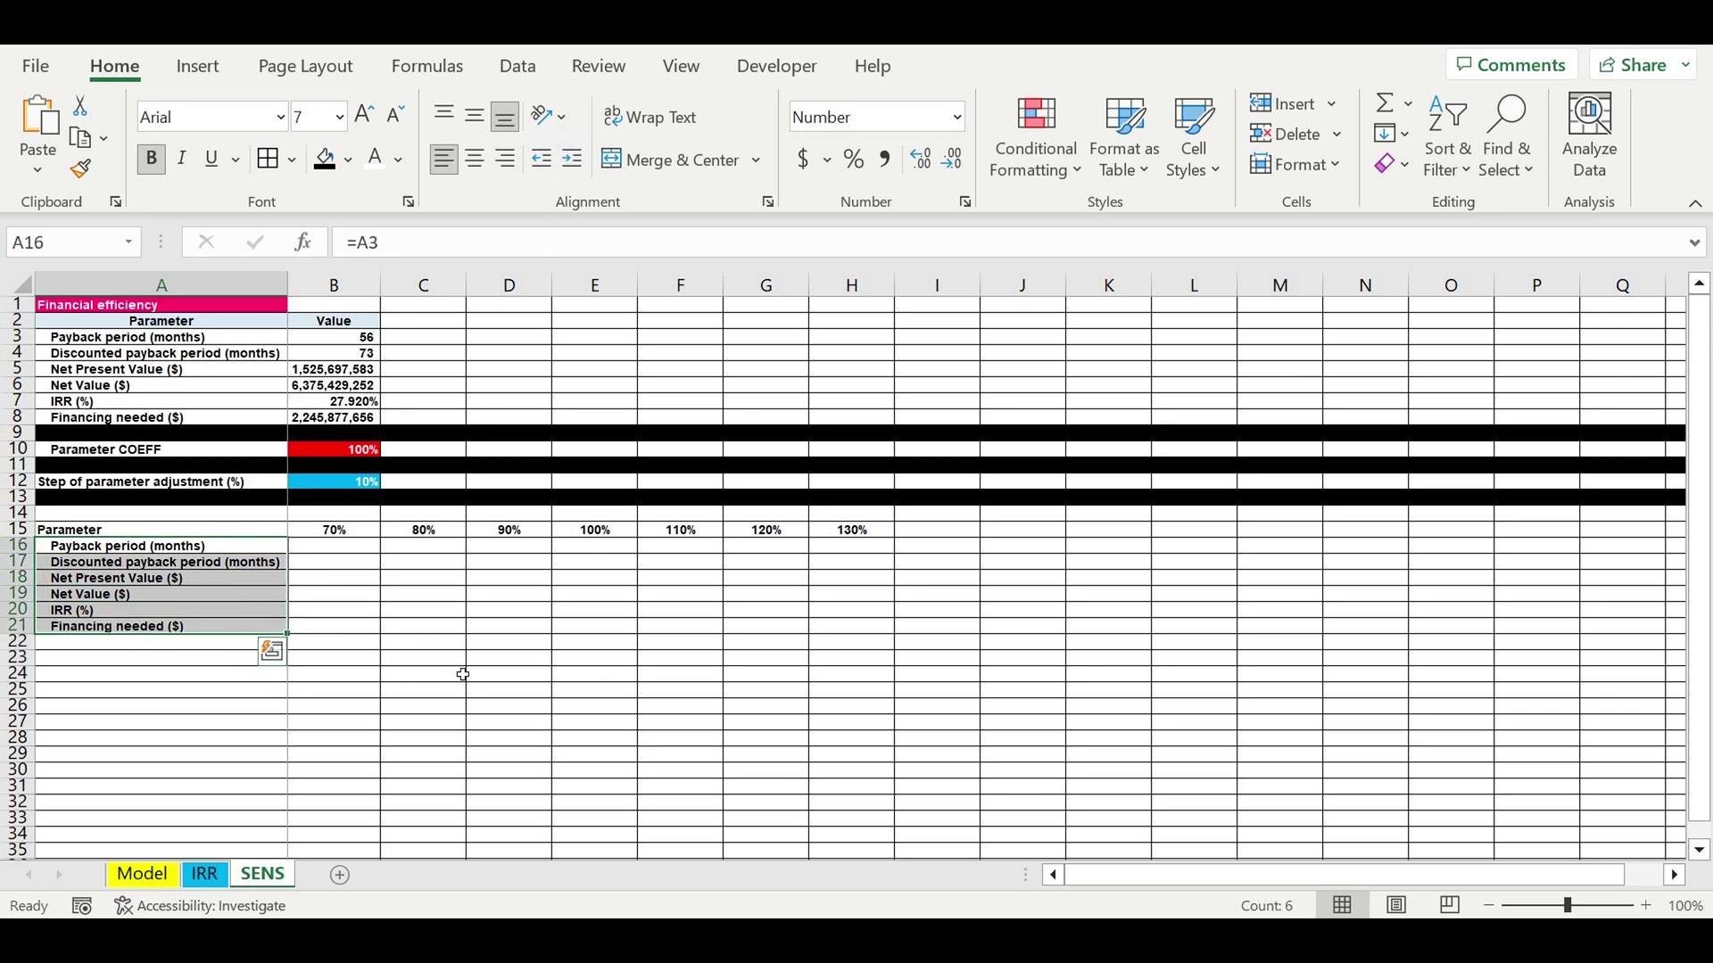
pyautogui.click(421, 591)
# - Centre the Parameter heading in A15 and fill the cell with the lightest blue theme shade
pyautogui.click(214, 527)
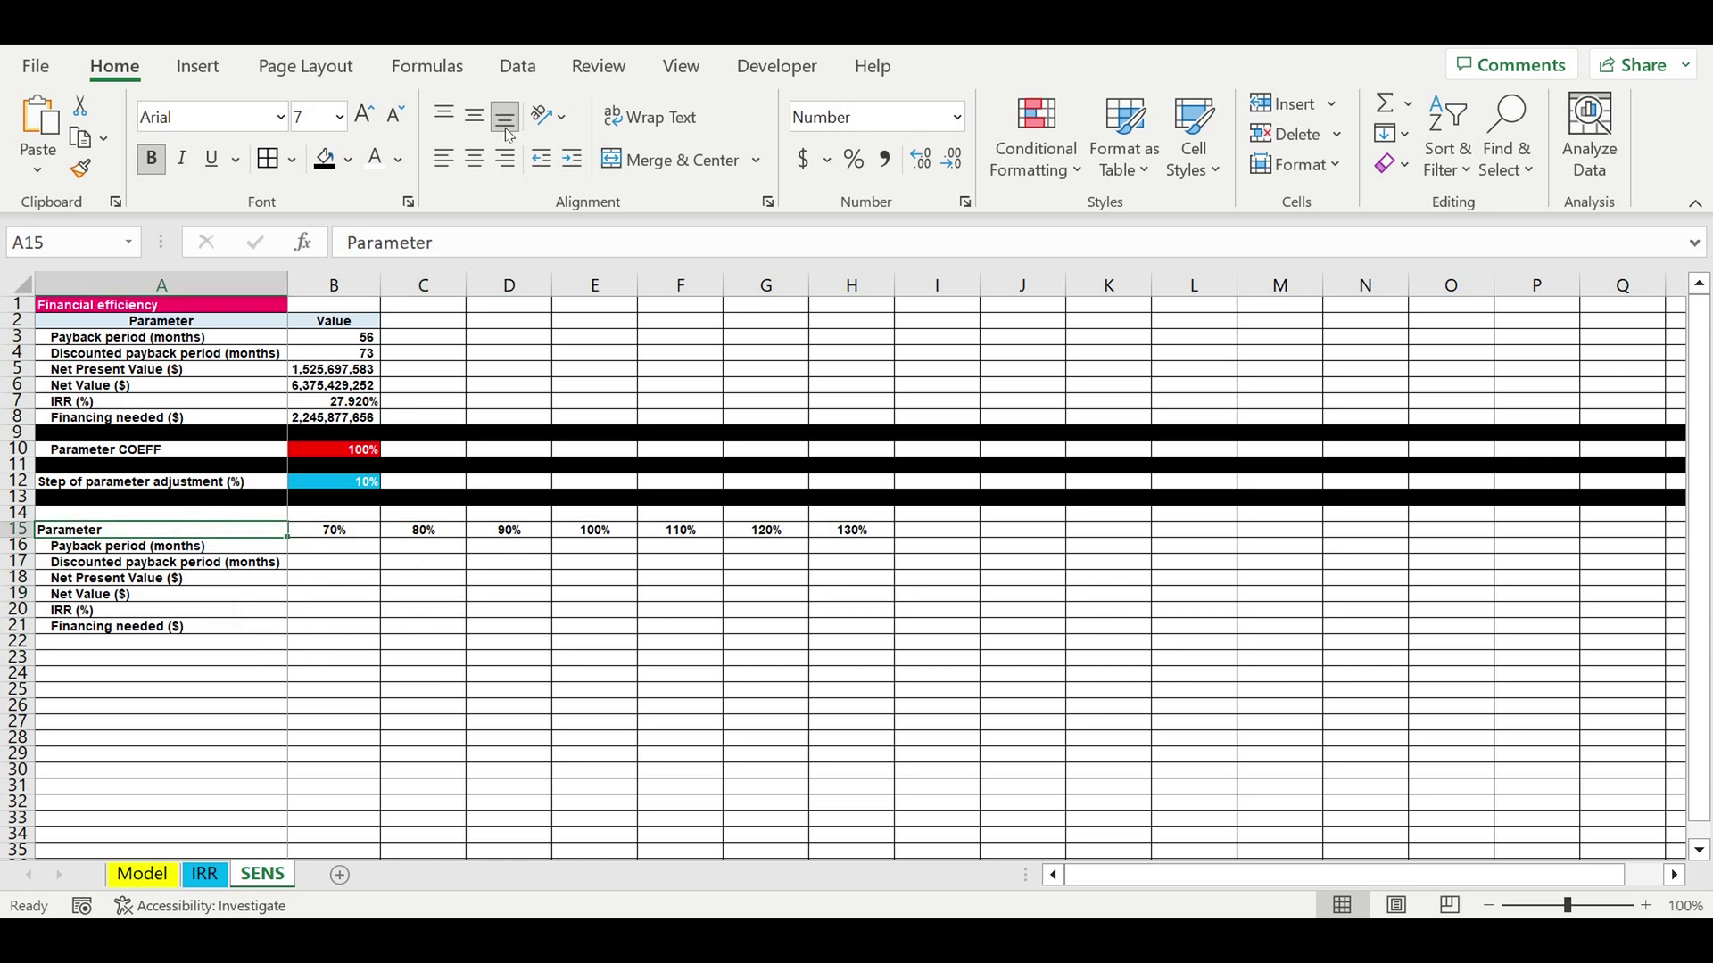
pyautogui.click(472, 161)
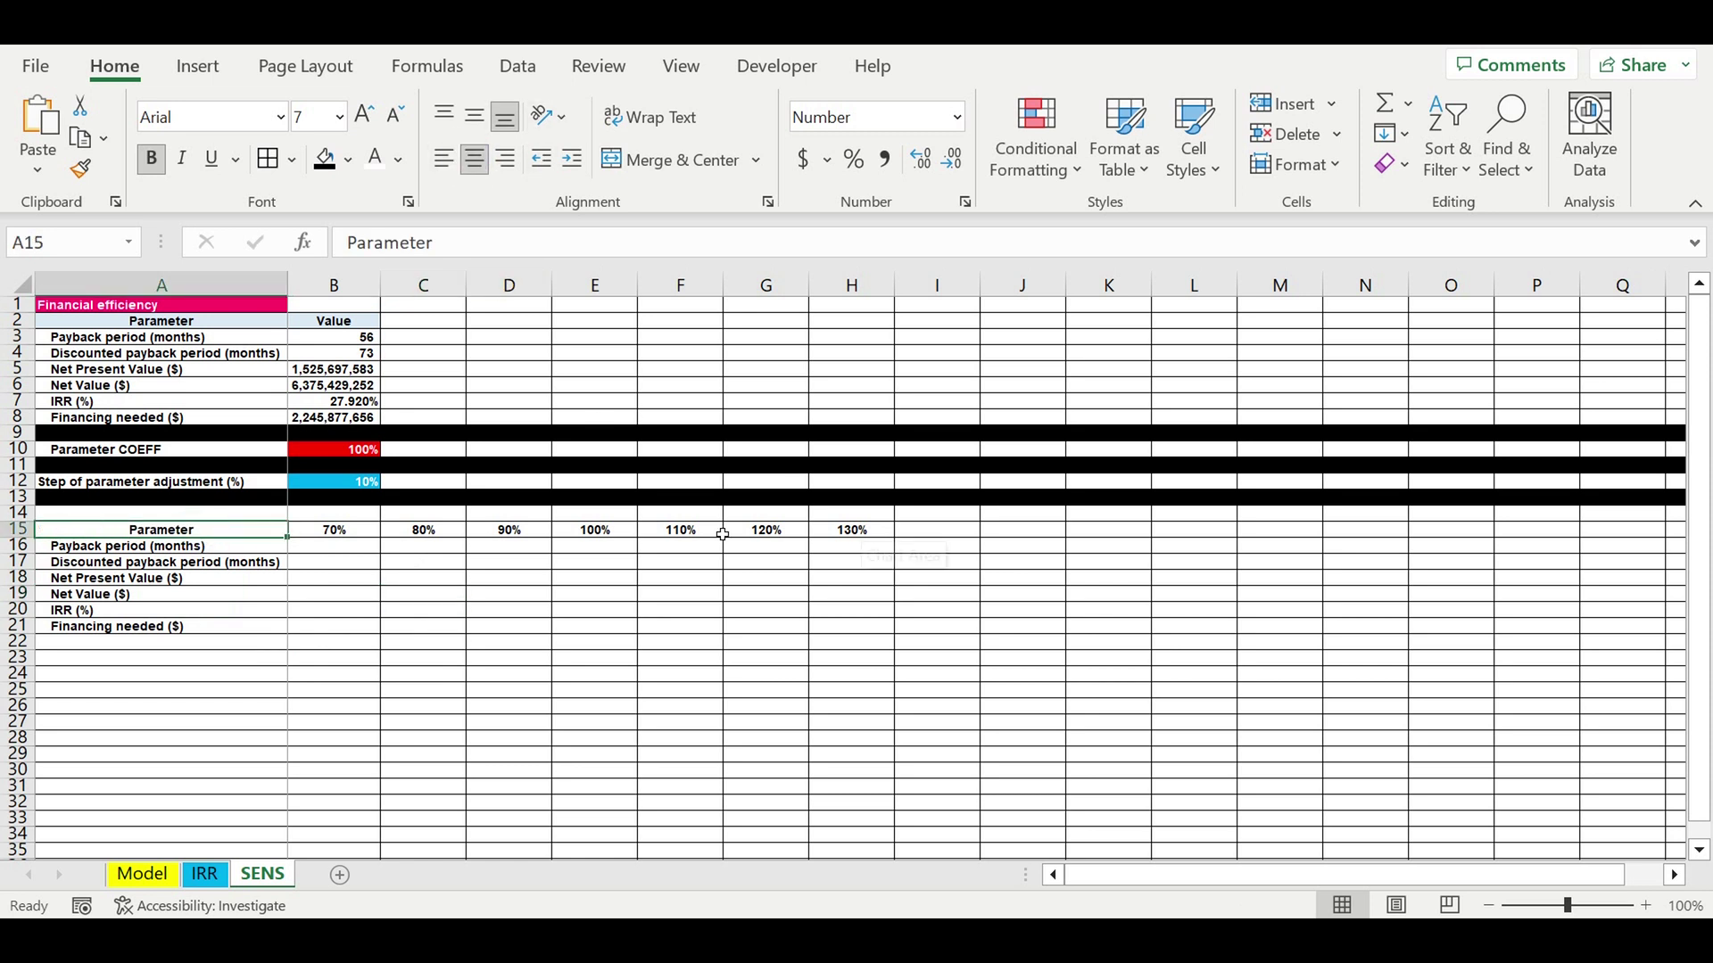
pyautogui.click(348, 159)
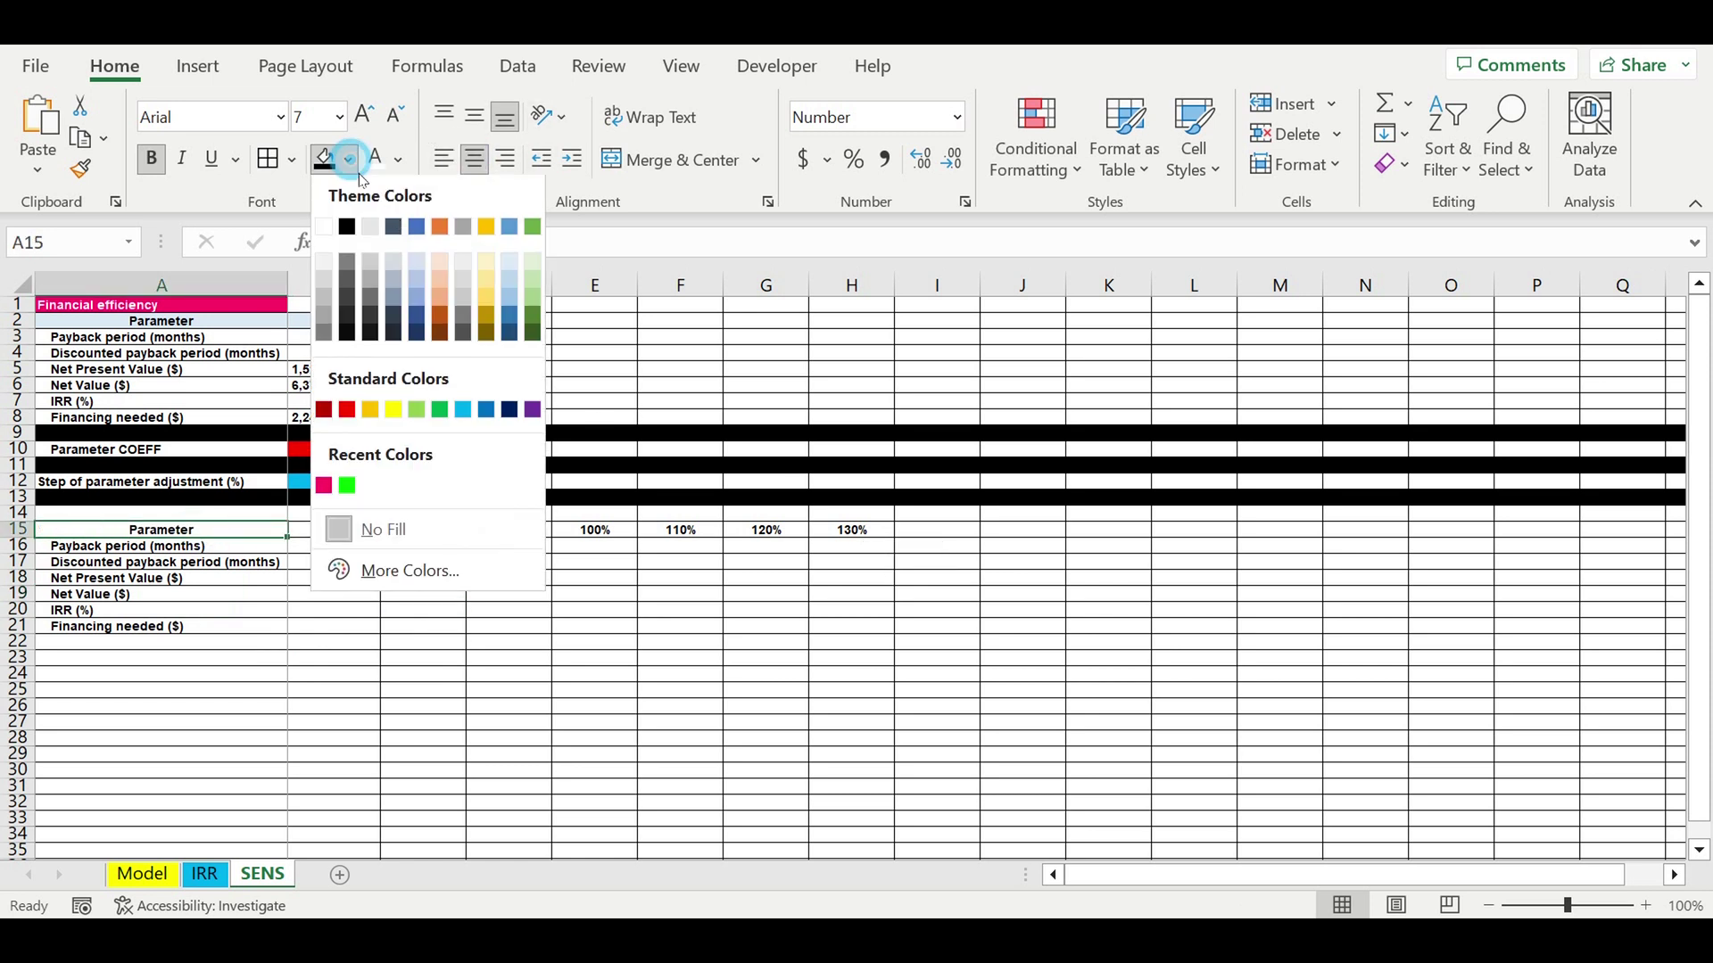
pyautogui.click(508, 262)
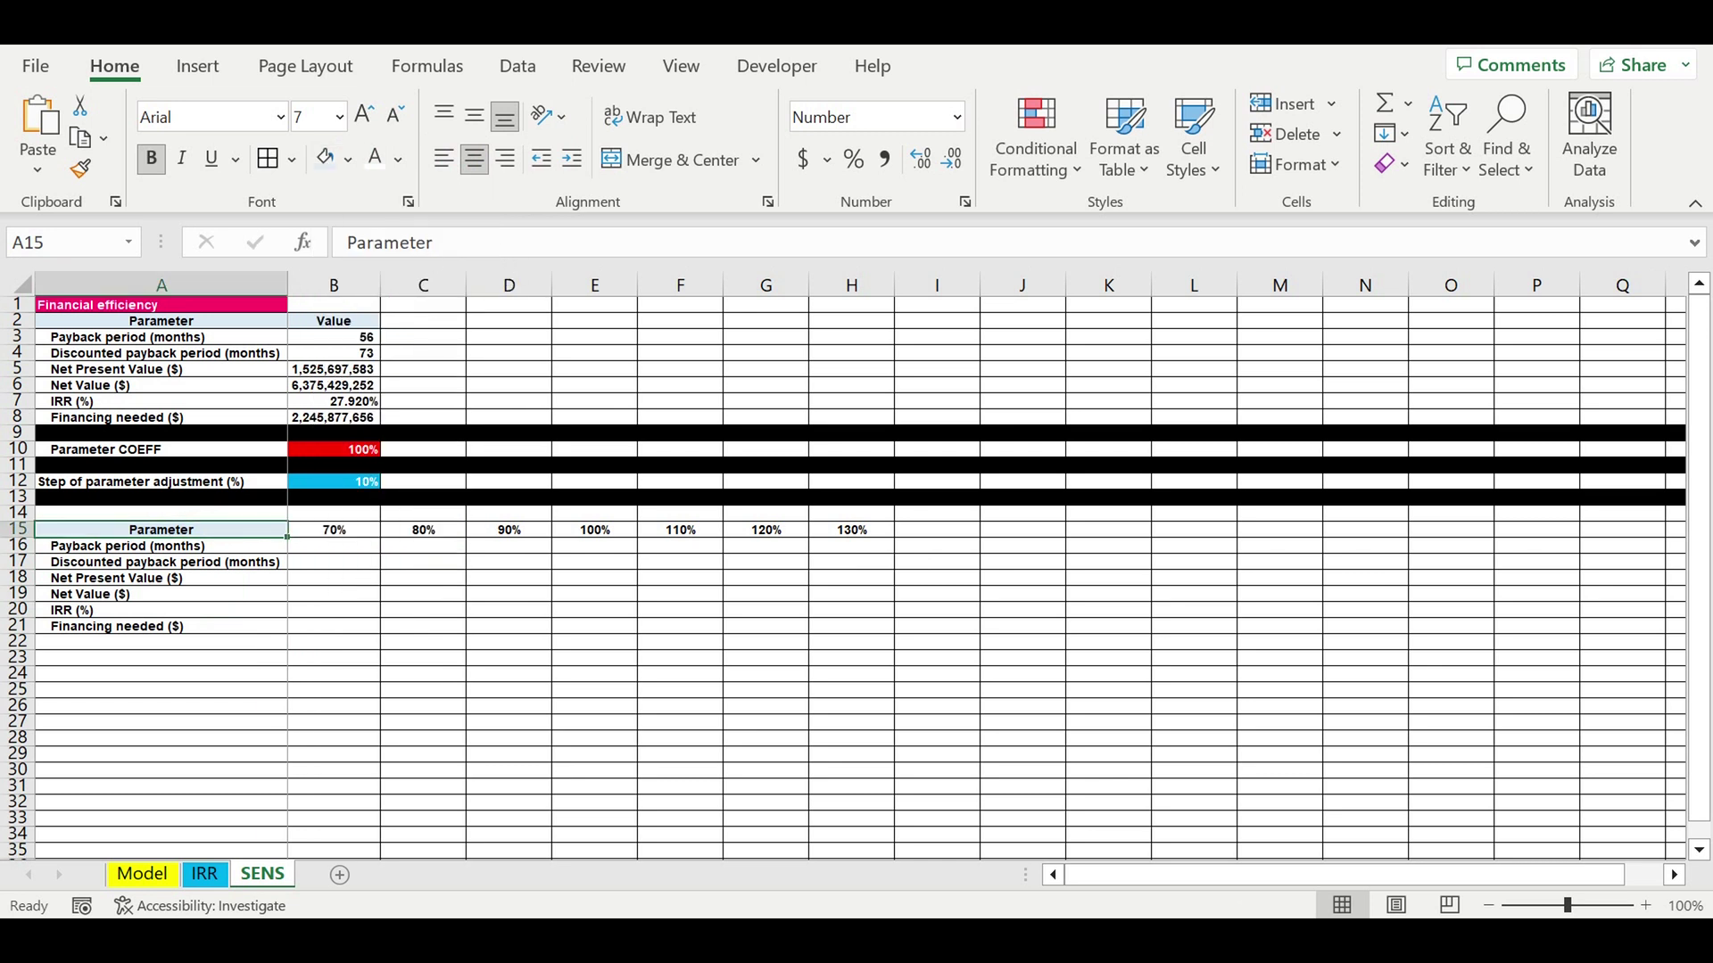
# - Copy the efficiency values in B3:B8 and paste only their formatting into B16:B21
pyautogui.click(339, 530)
pyautogui.moveTo(323, 338); pyautogui.dragTo(337, 416)
pyautogui.rightClick(339, 416)
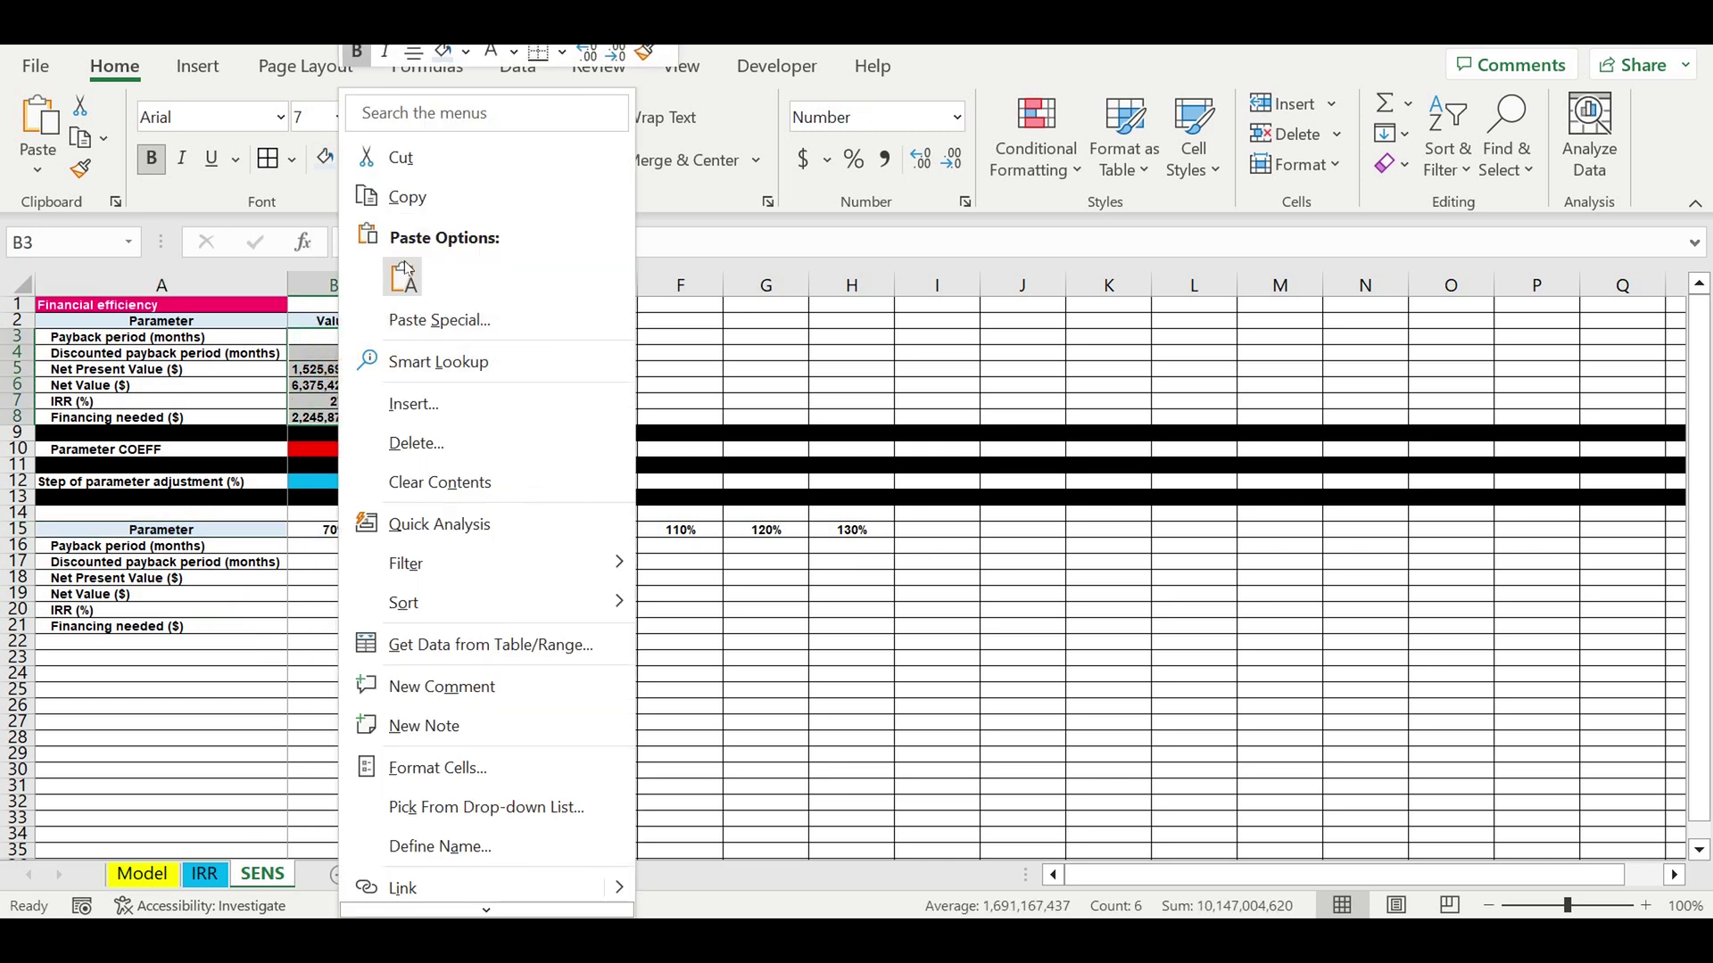
pyautogui.click(432, 217)
pyautogui.click(356, 547)
pyautogui.rightClick(359, 551)
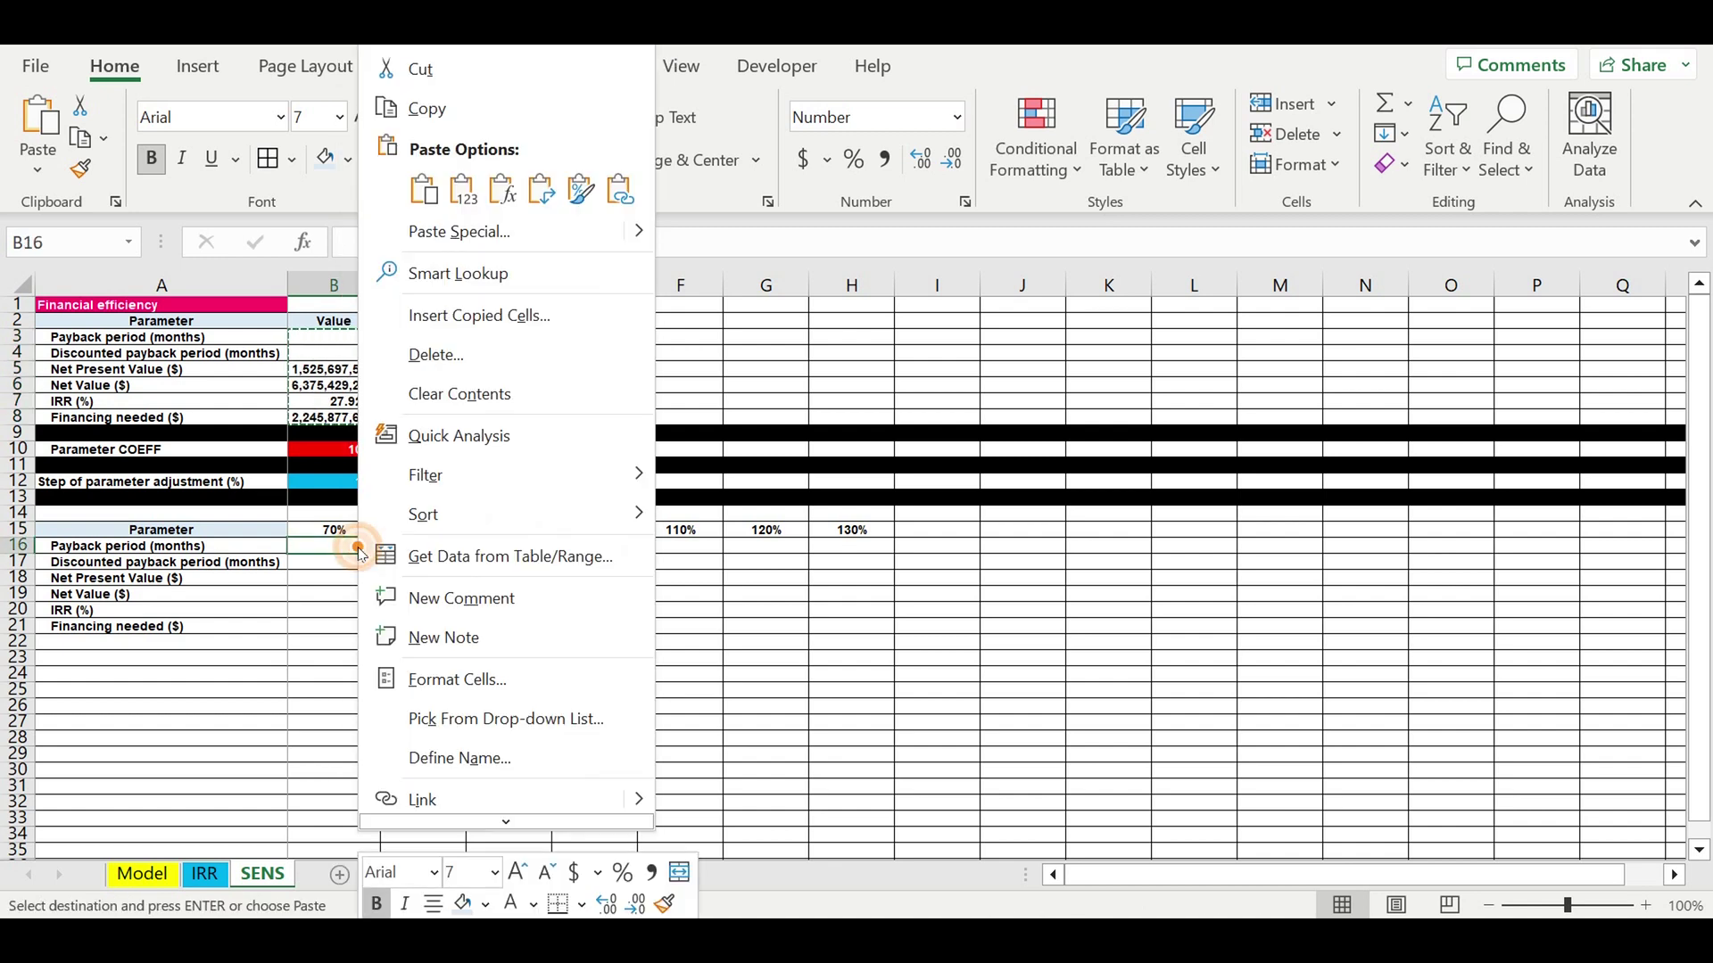
pyautogui.click(581, 189)
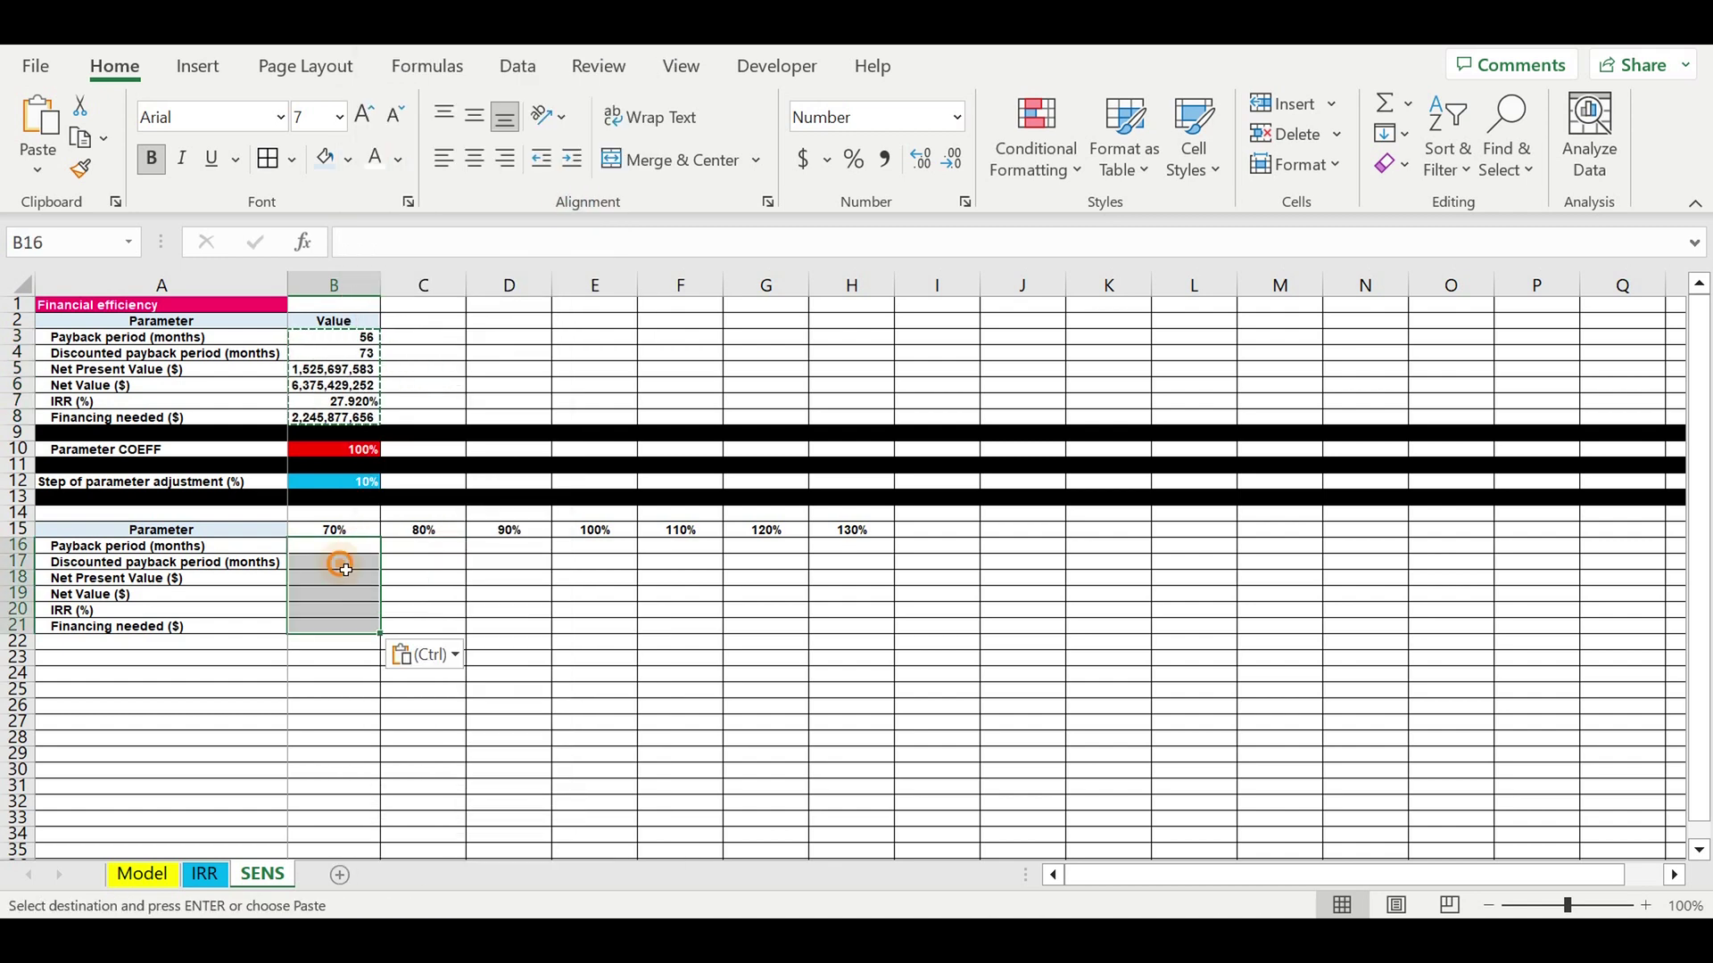
# - Paste the copied figures as values into B16:B21 and extend them across to column H
pyautogui.rightClick(346, 569)
pyautogui.click(444, 185)
pyautogui.moveTo(391, 631); pyautogui.dragTo(919, 624)
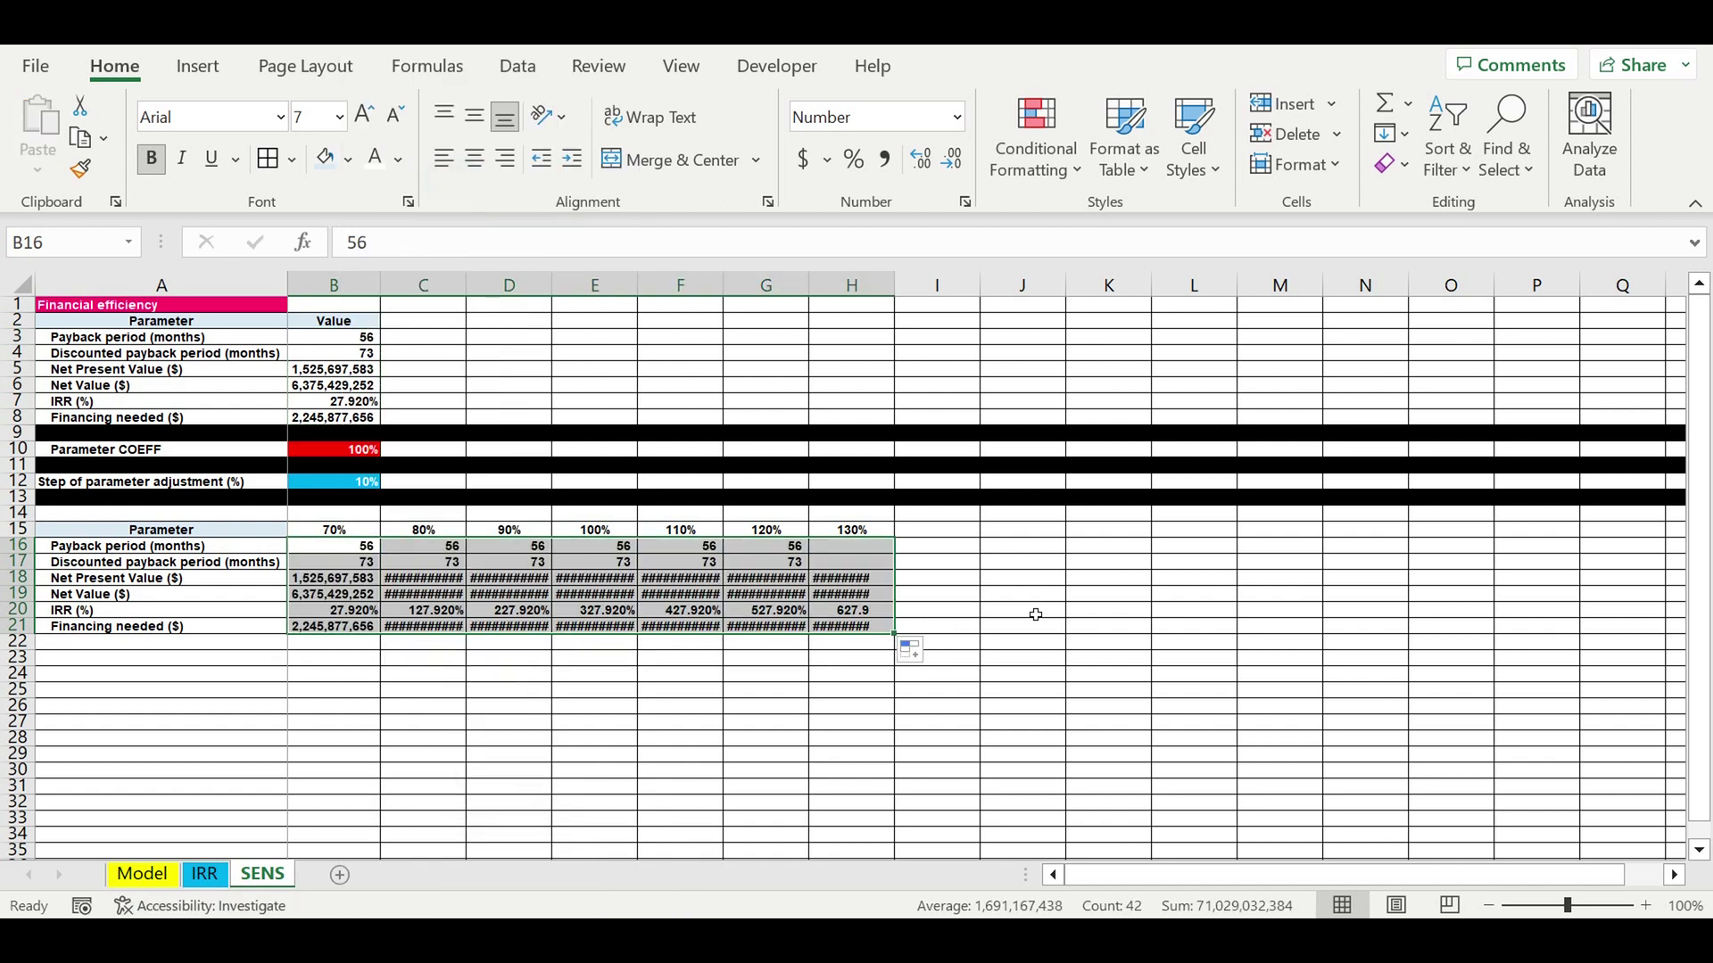
# - Autofit the widths of columns B through H to their contents
pyautogui.moveTo(553, 290); pyautogui.dragTo(847, 290)
pyautogui.doubleClick(722, 283)
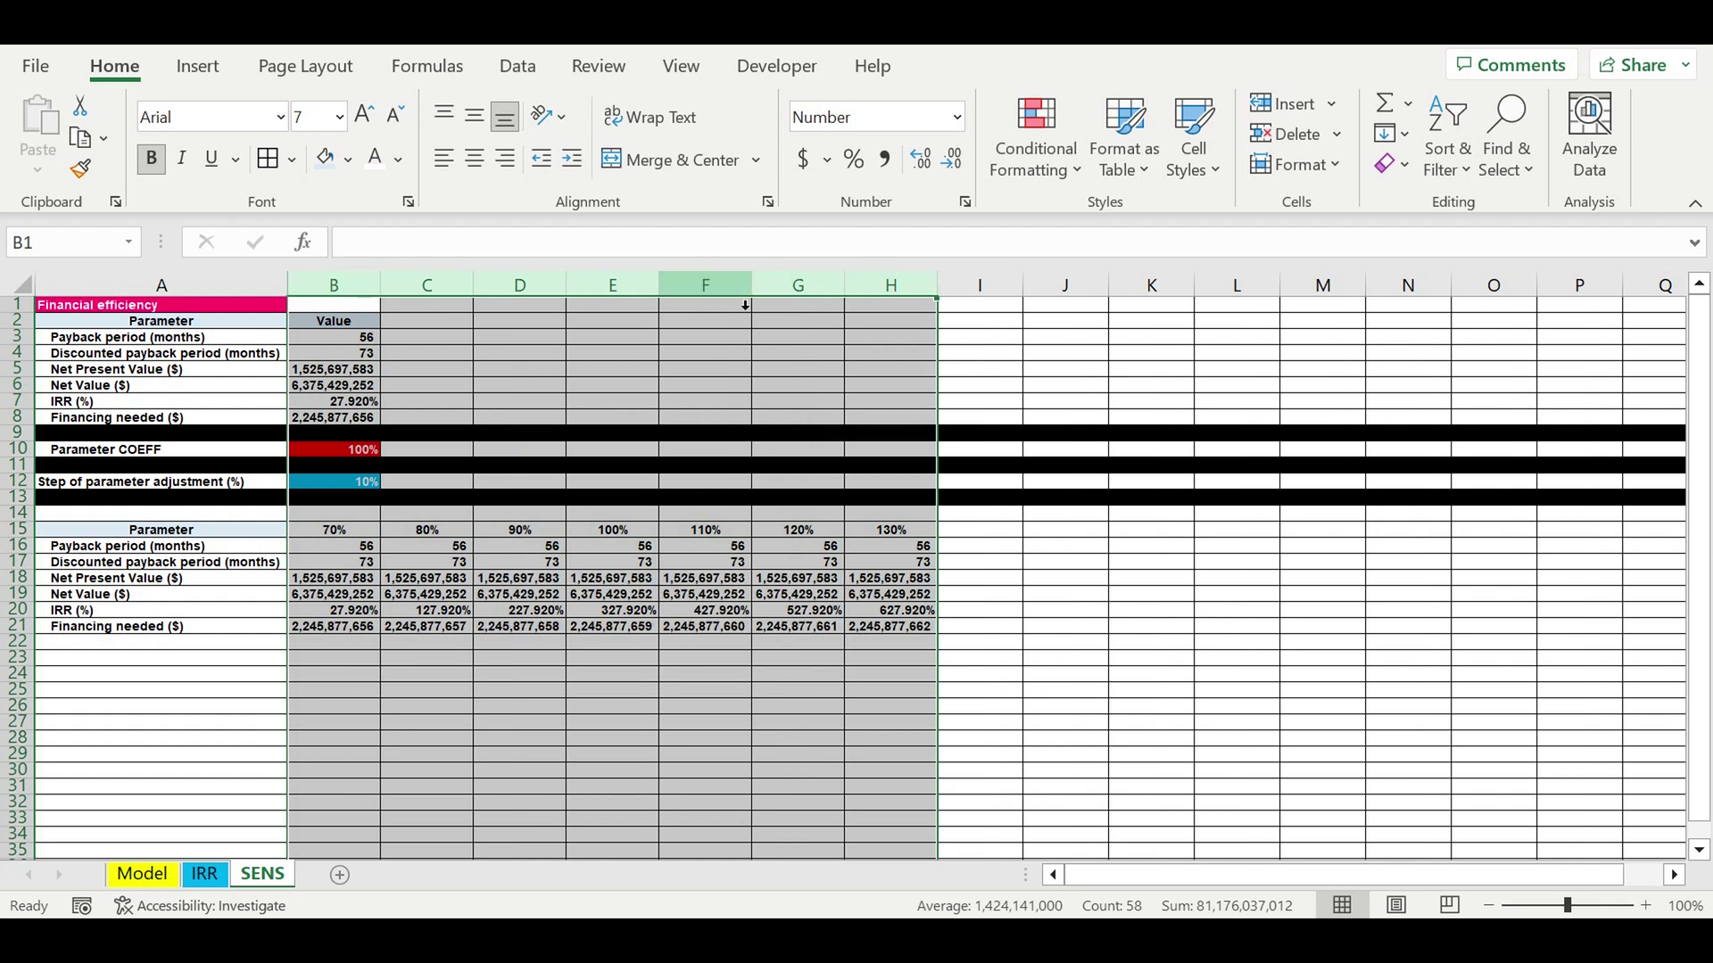
pyautogui.click(659, 661)
# - Merge and centre B14:H14 and enter the heading SENS
pyautogui.moveTo(332, 513); pyautogui.dragTo(888, 519)
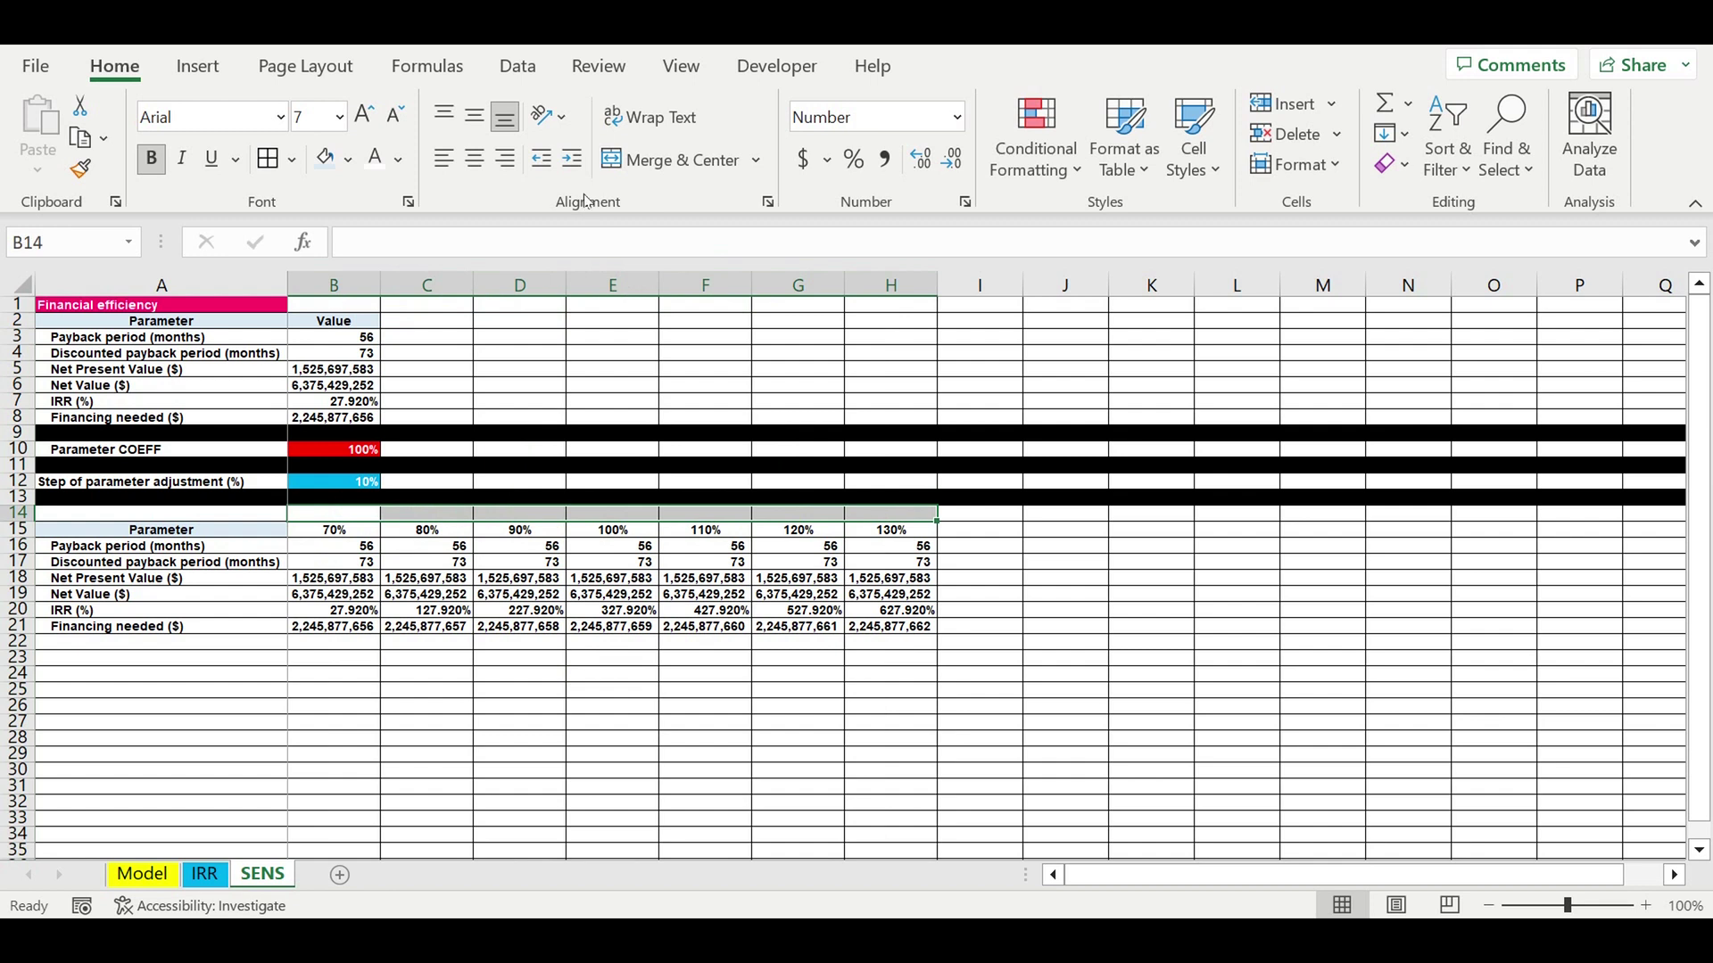
pyautogui.click(675, 160)
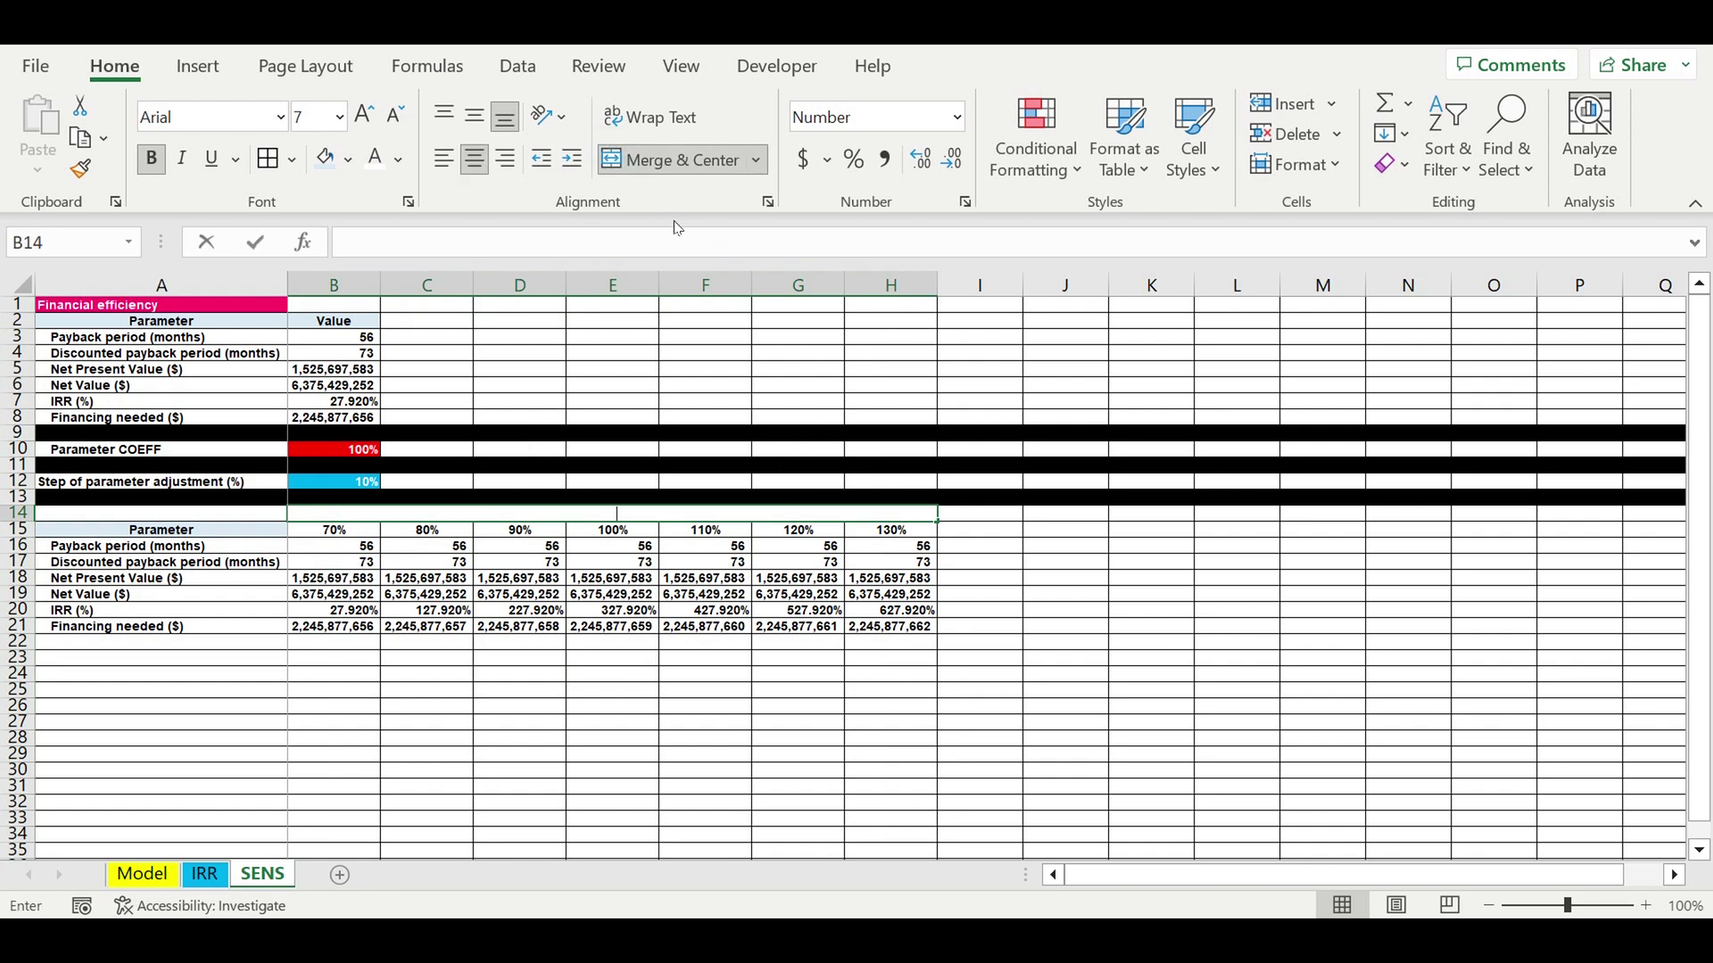
pyautogui.write('SENS')
pyautogui.press('Return')
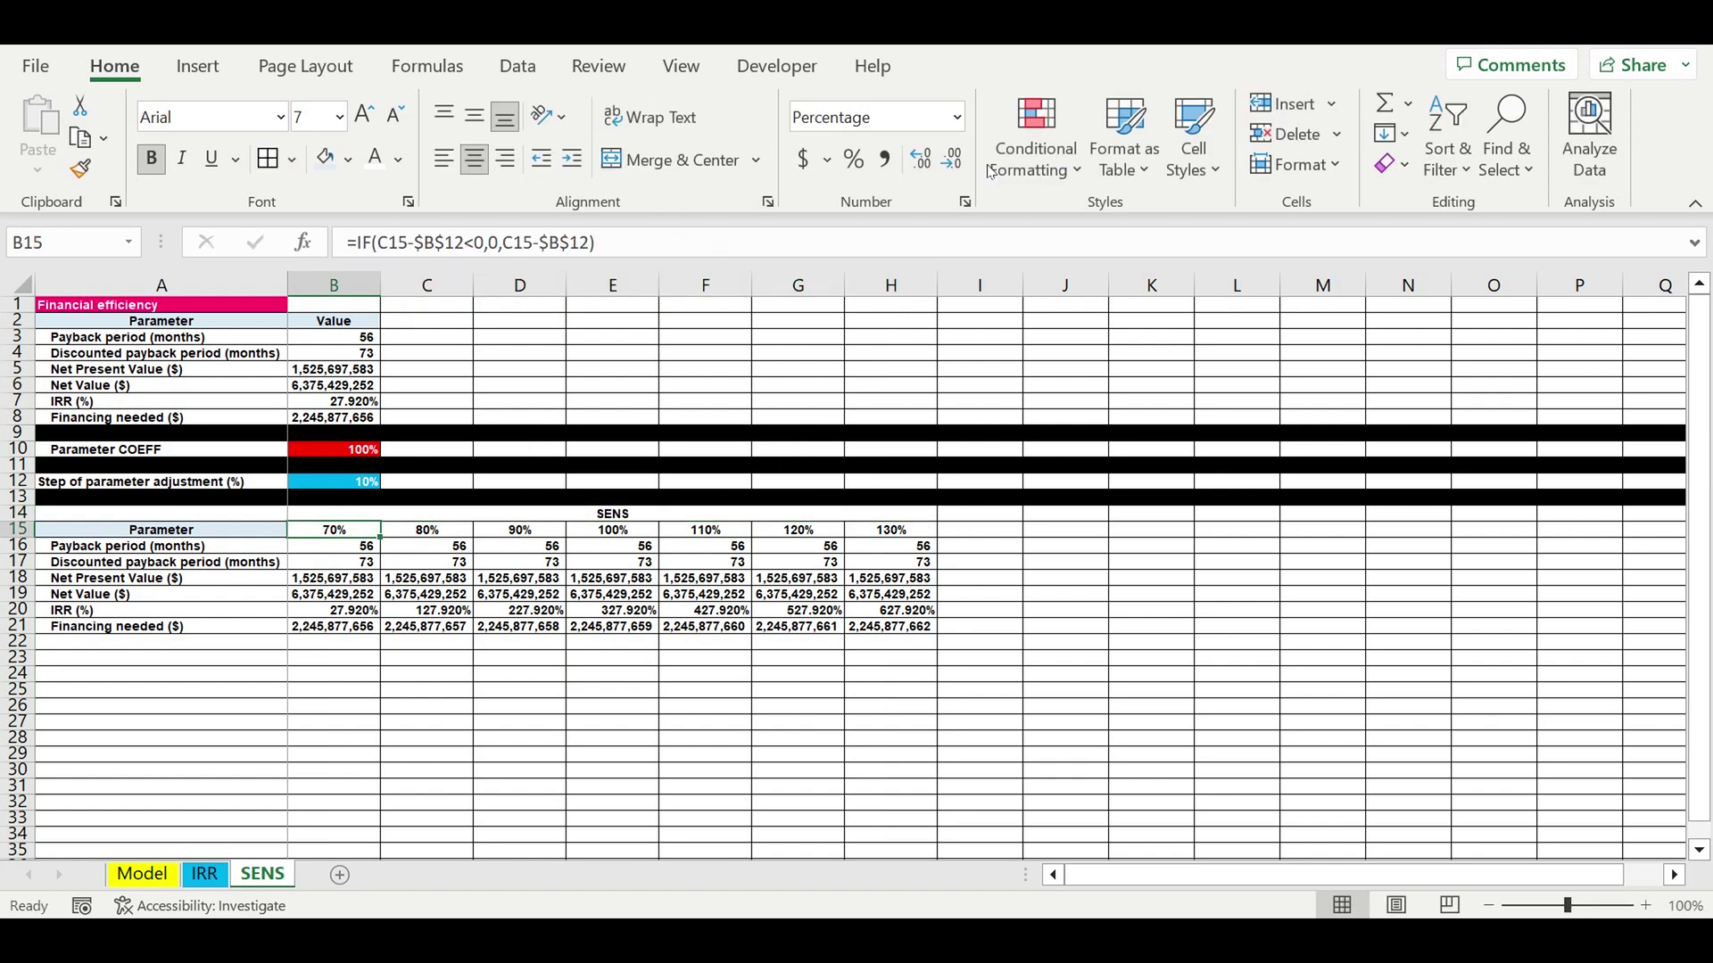
# - Fill the merged SENS heading and the coefficient cells B15:H15 with light blue shades
pyautogui.click(640, 513)
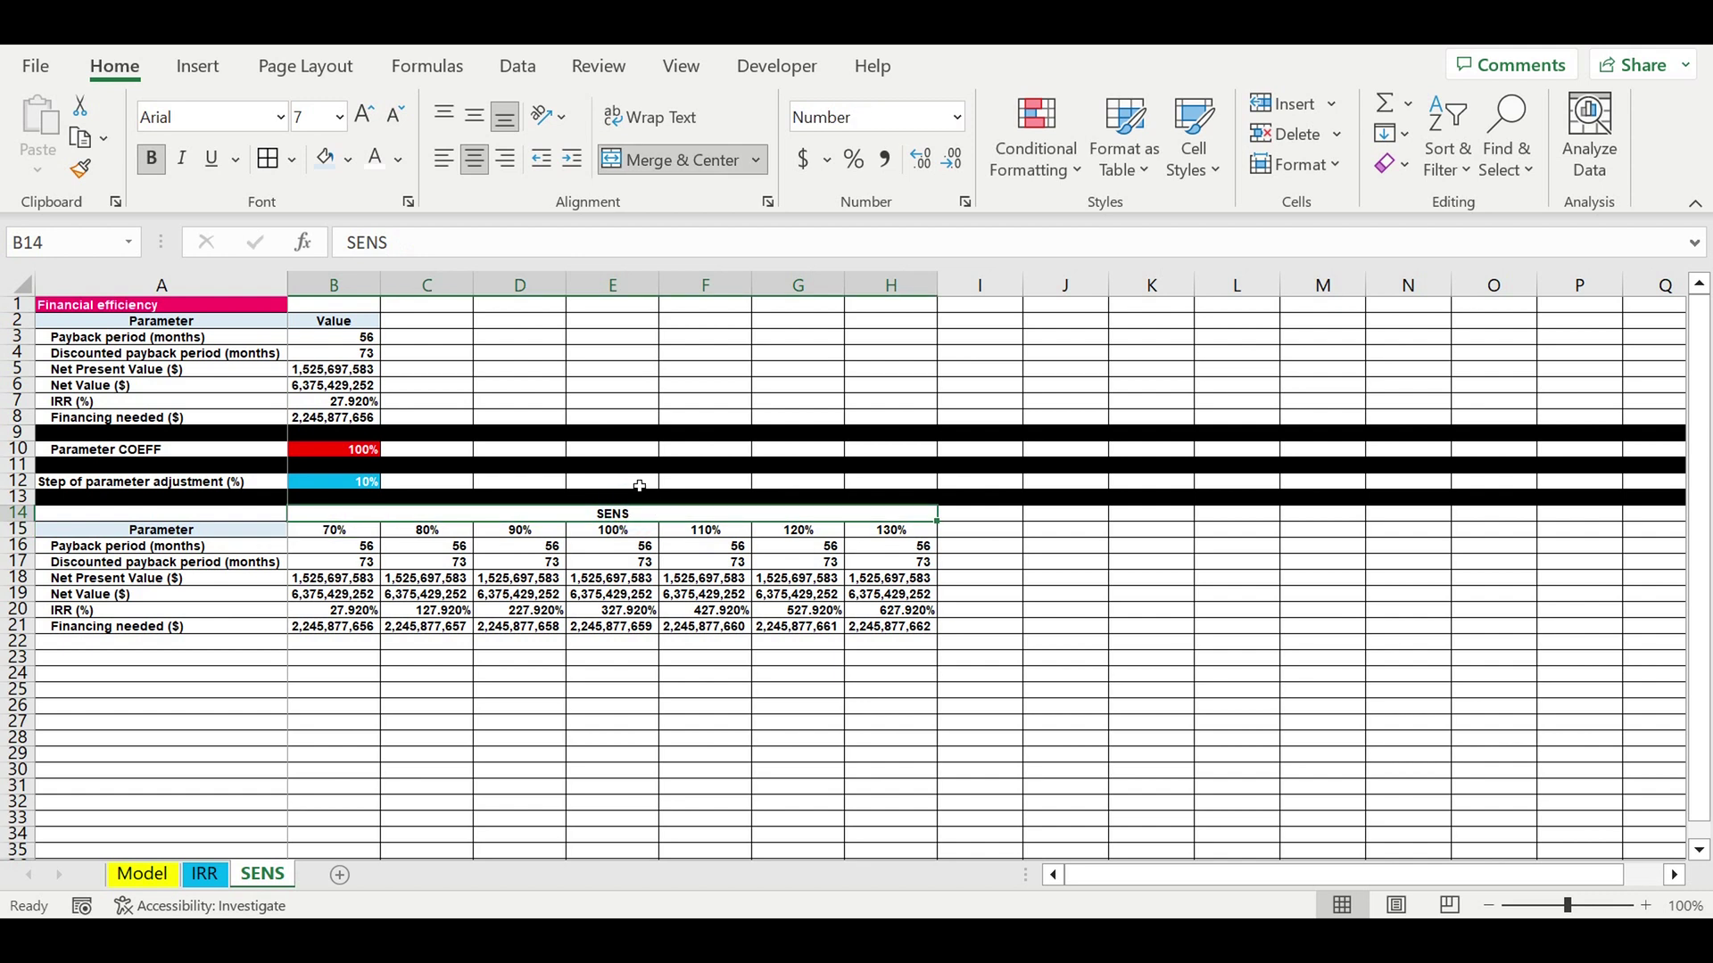
pyautogui.click(348, 160)
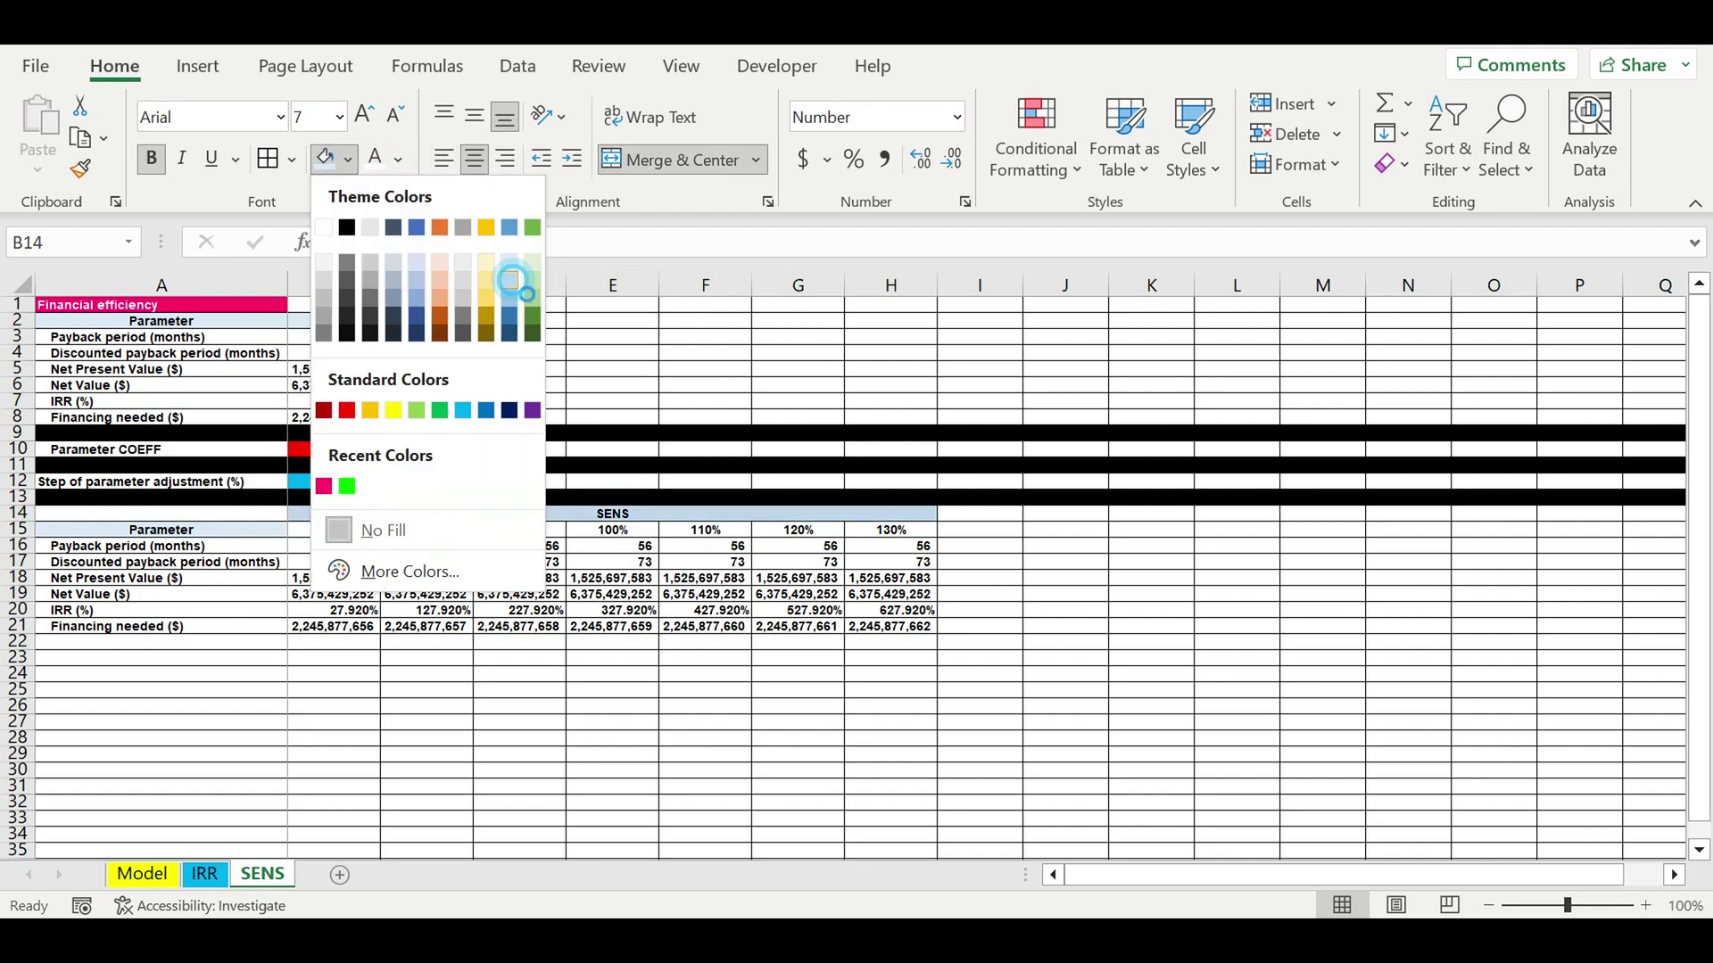
pyautogui.click(512, 282)
pyautogui.moveTo(337, 538); pyautogui.dragTo(892, 535)
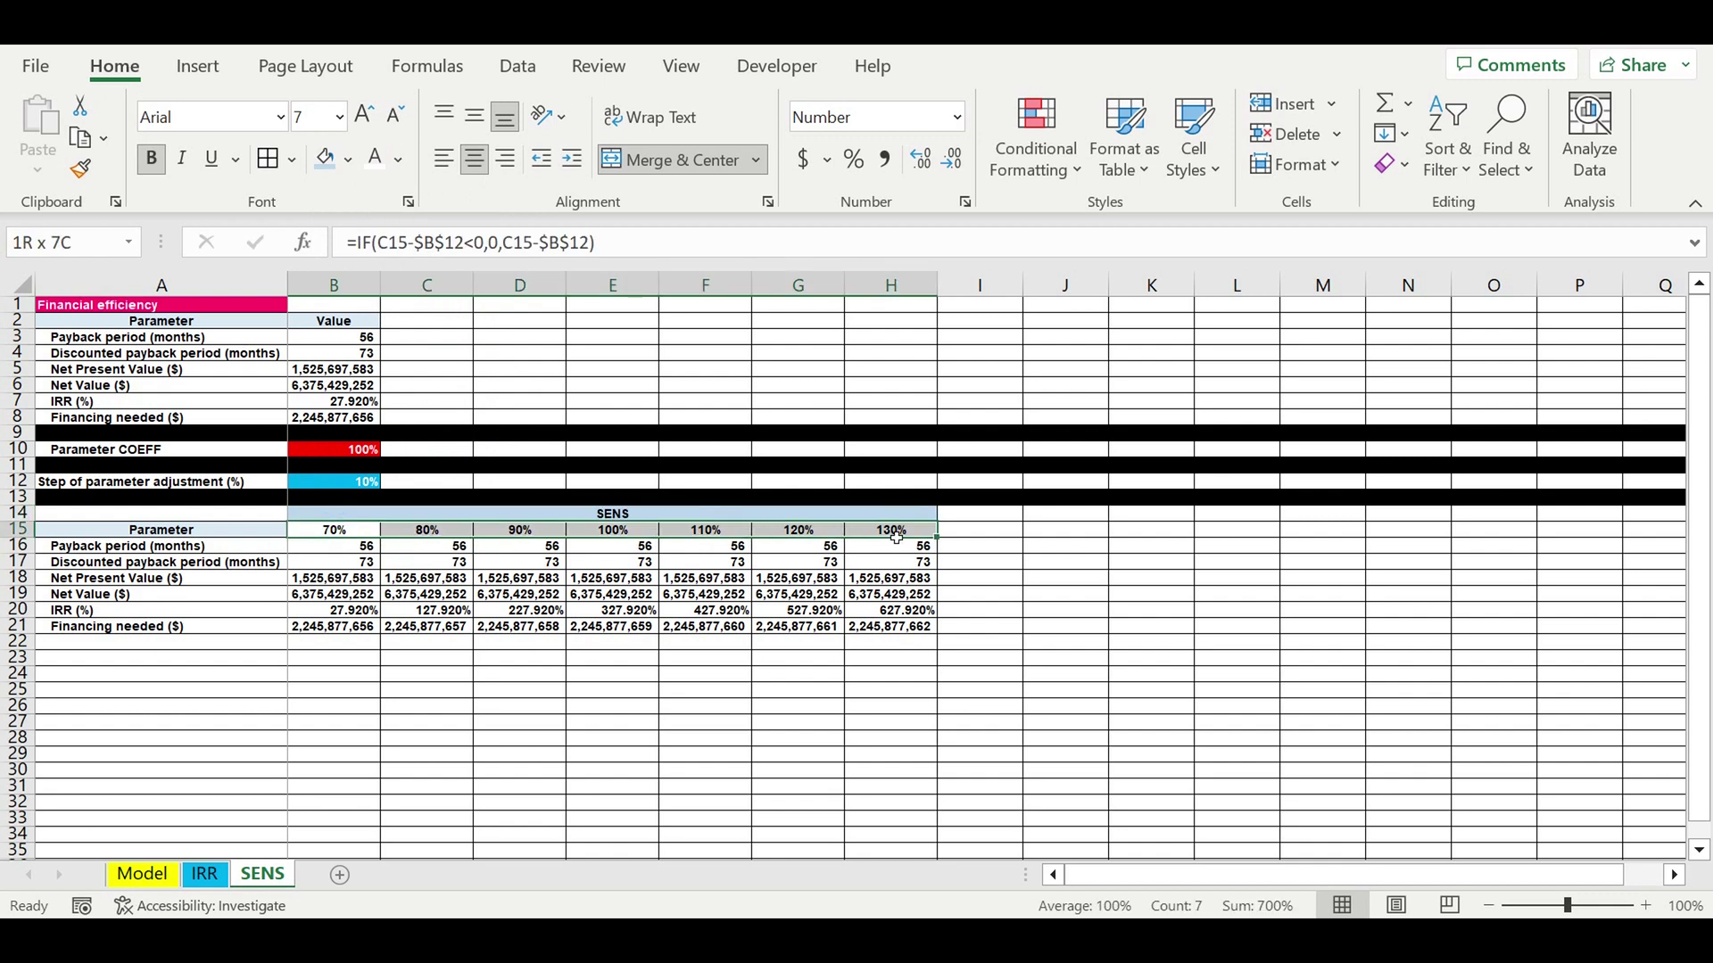
pyautogui.click(347, 160)
pyautogui.click(508, 267)
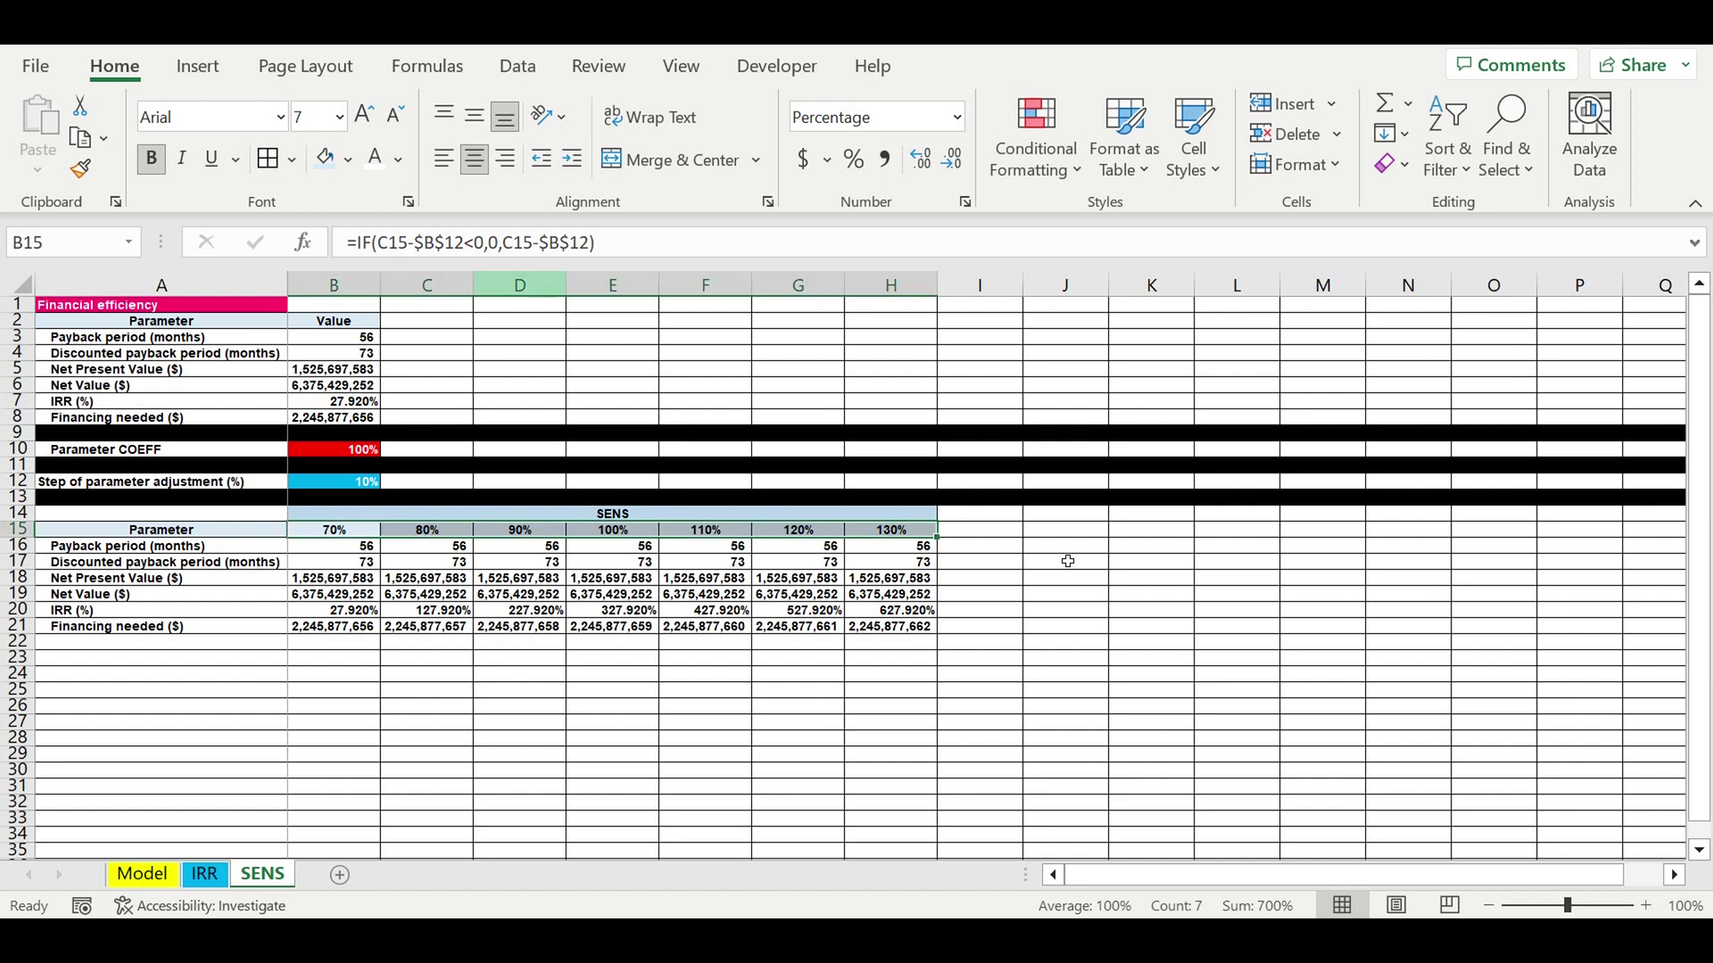
pyautogui.click(1204, 641)
pyautogui.click(821, 715)
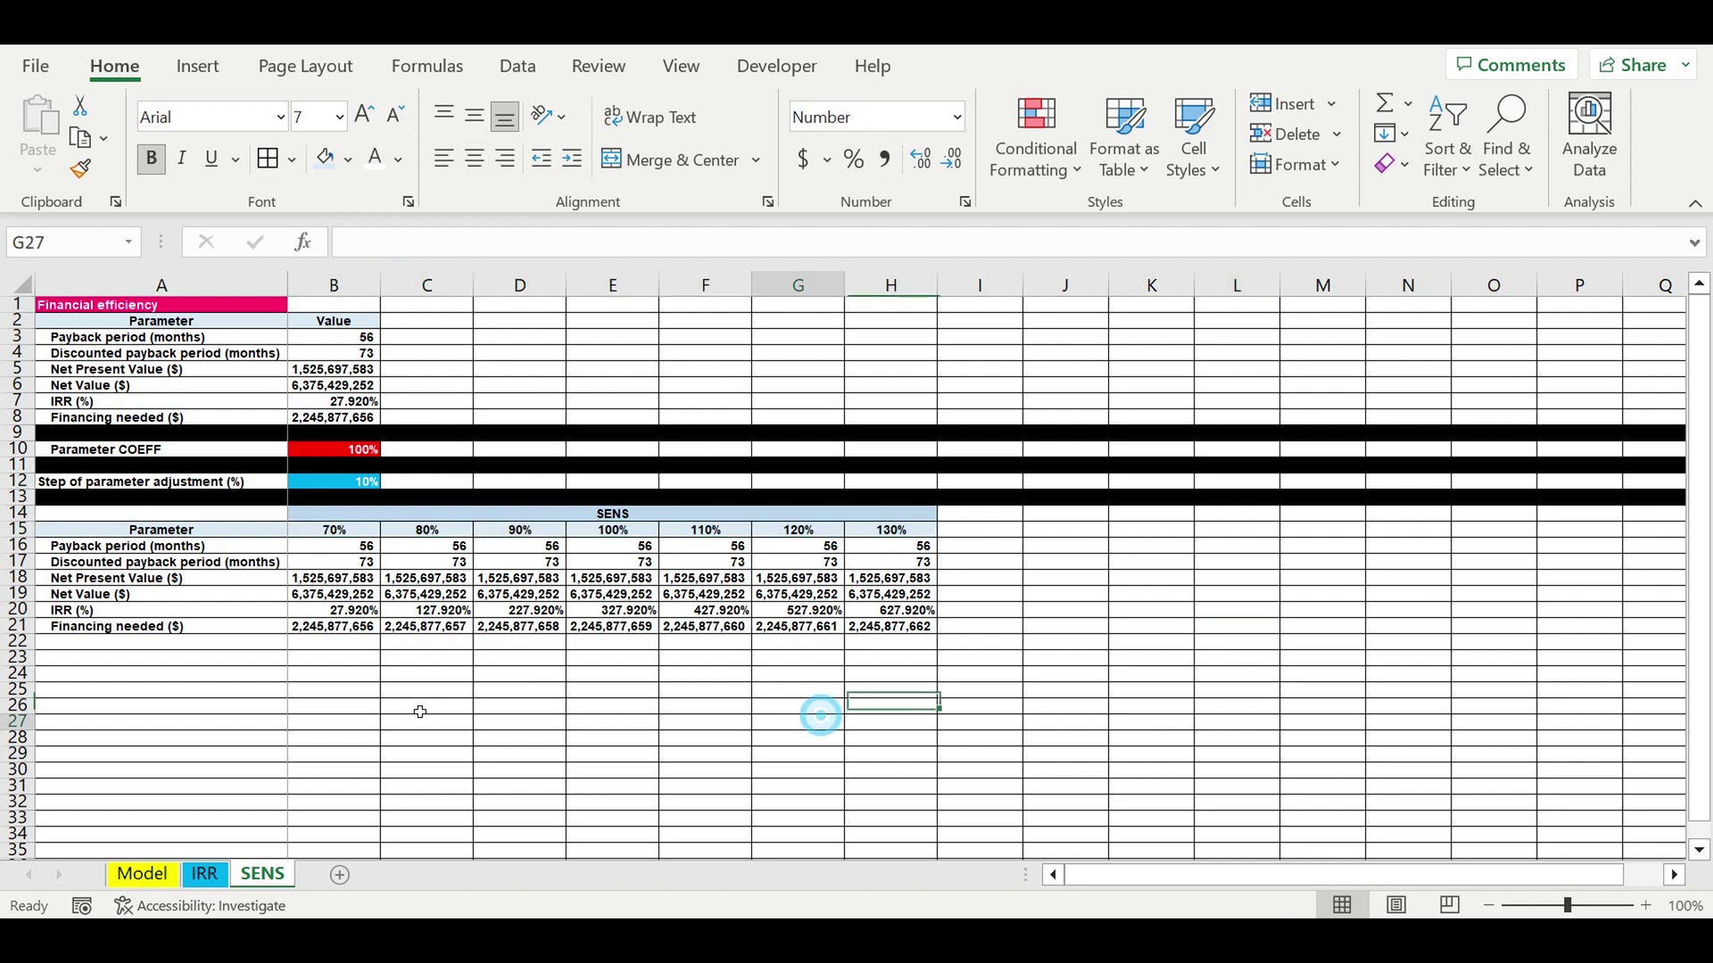
# - Fill the whole of row 22 with black as a separator below the table
pyautogui.click(17, 642)
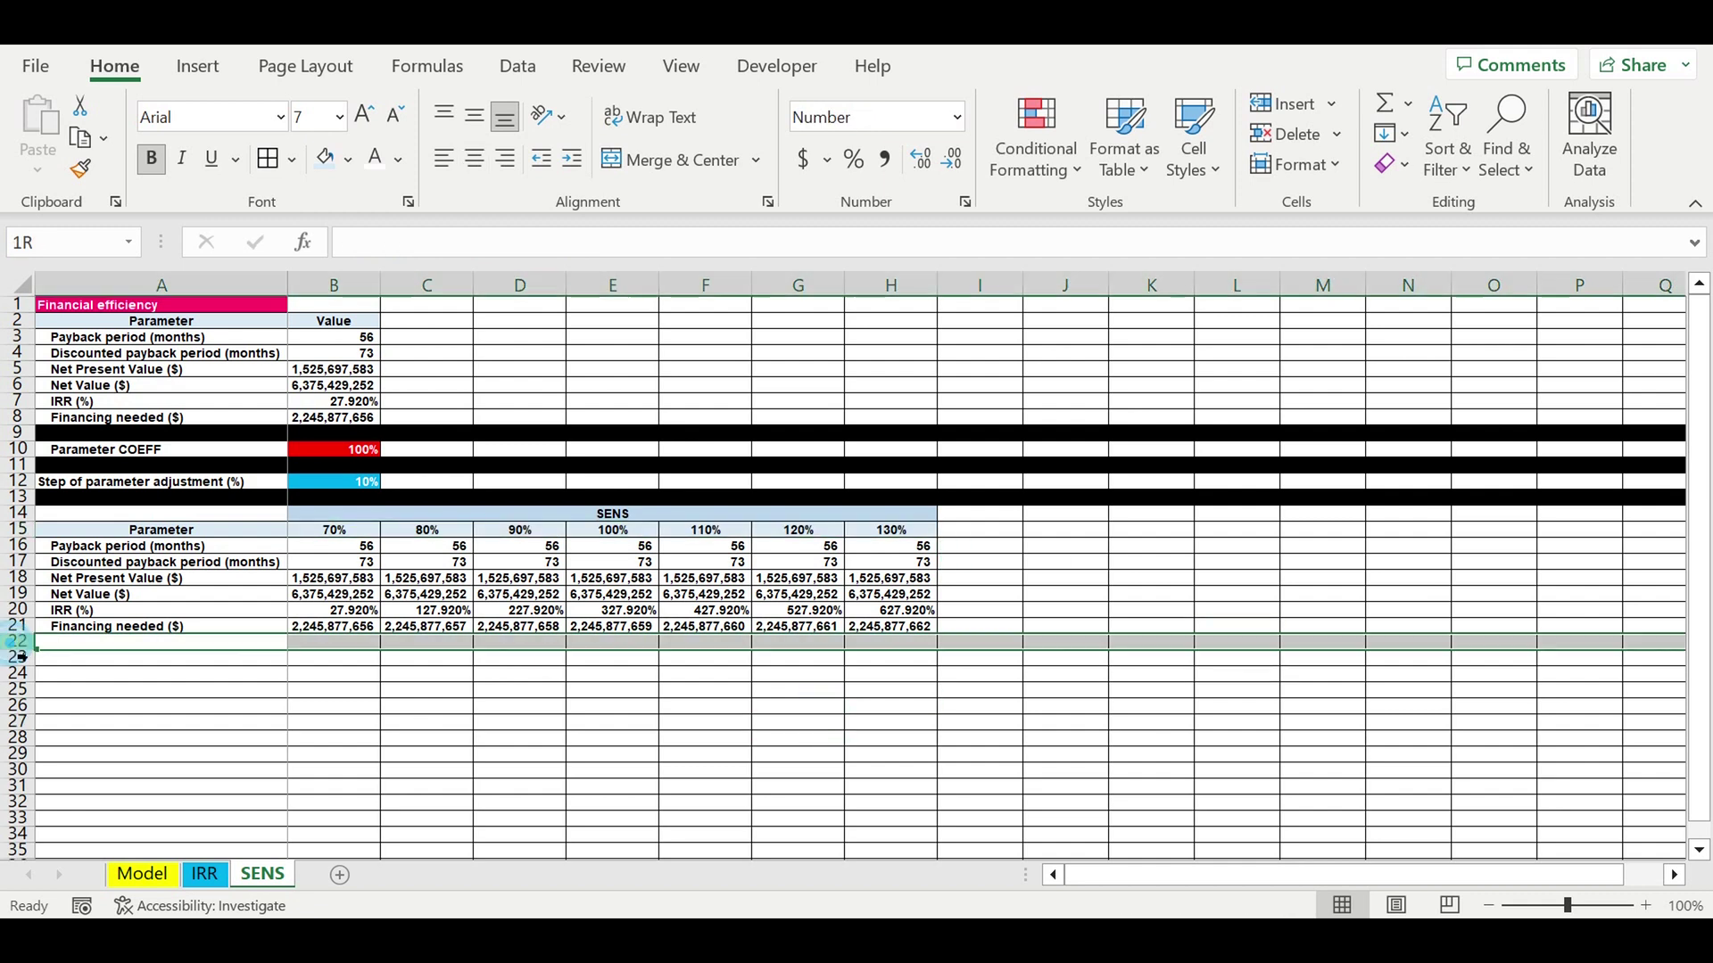
pyautogui.click(348, 160)
pyautogui.click(351, 231)
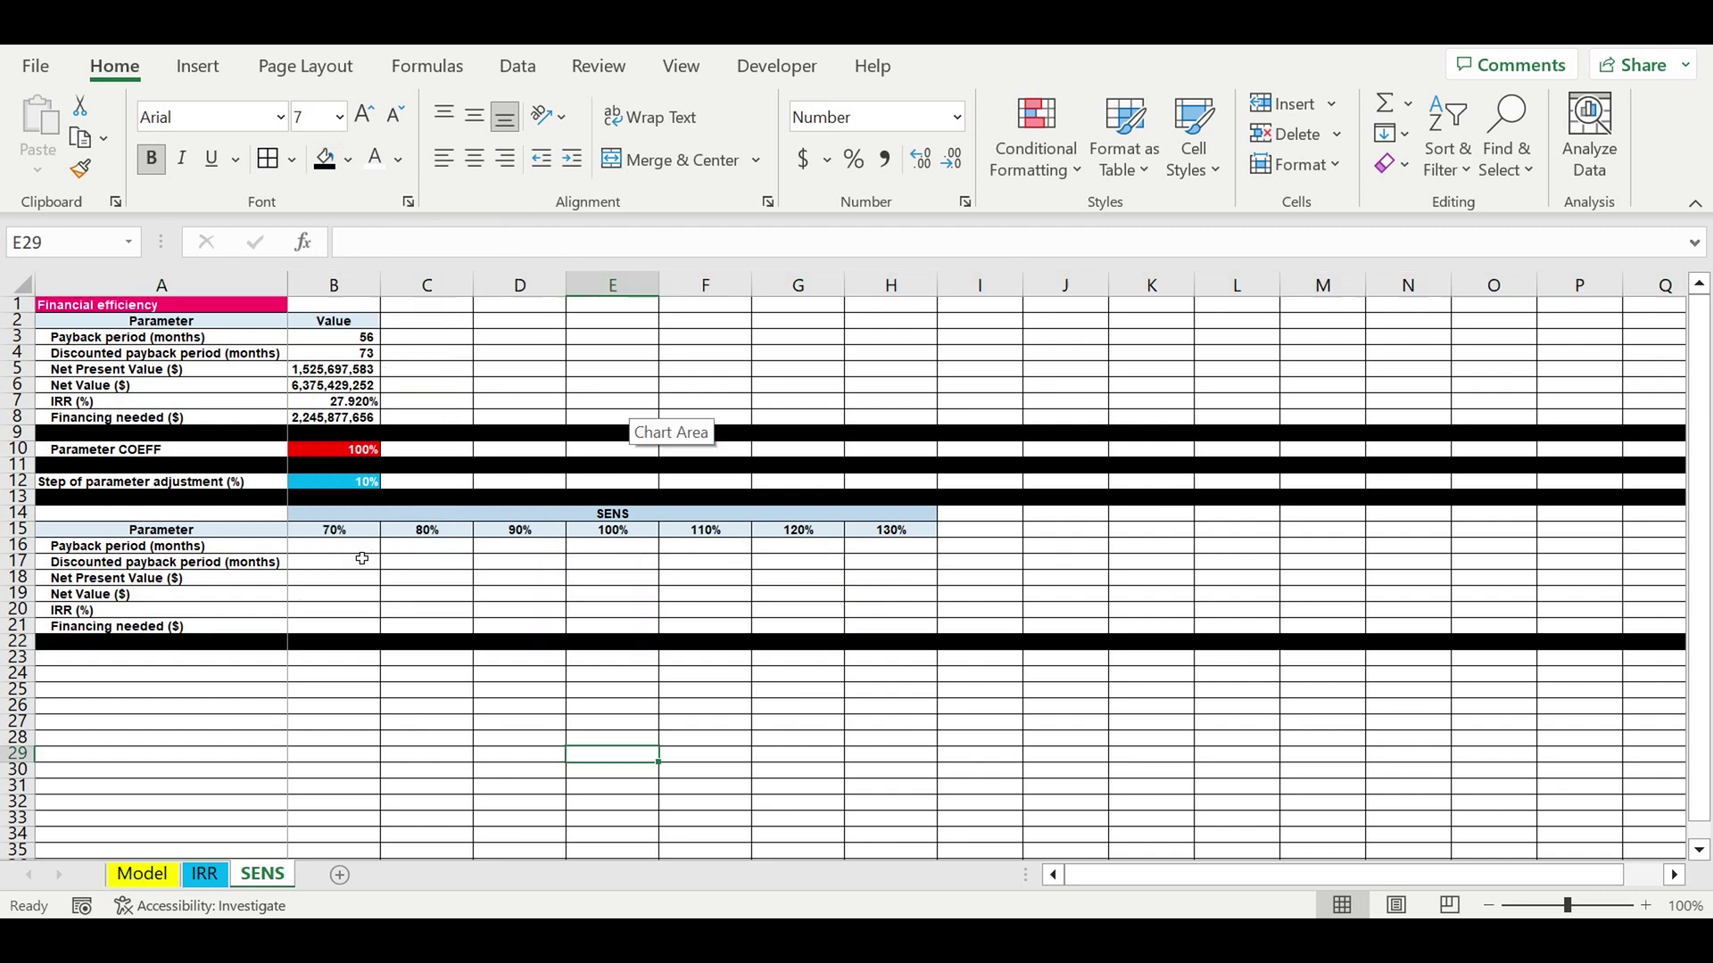
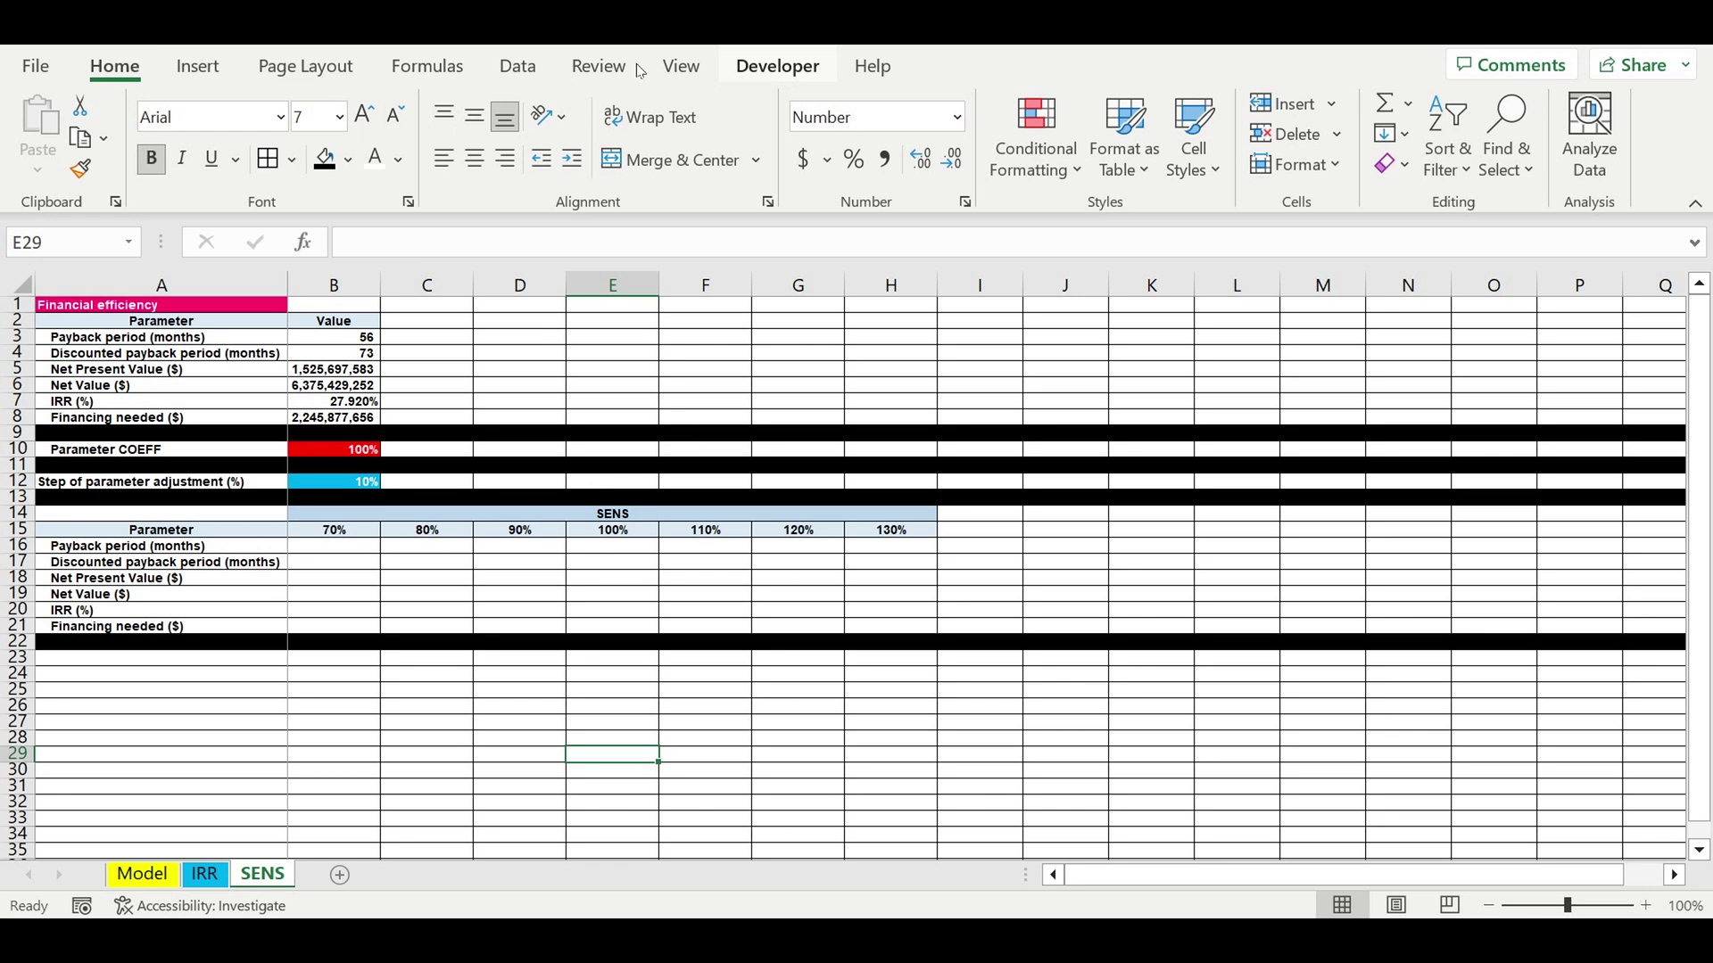
# - Start recording a macro named SENS in this workbook with shortcut letter q and the description SENS
pyautogui.click(519, 67)
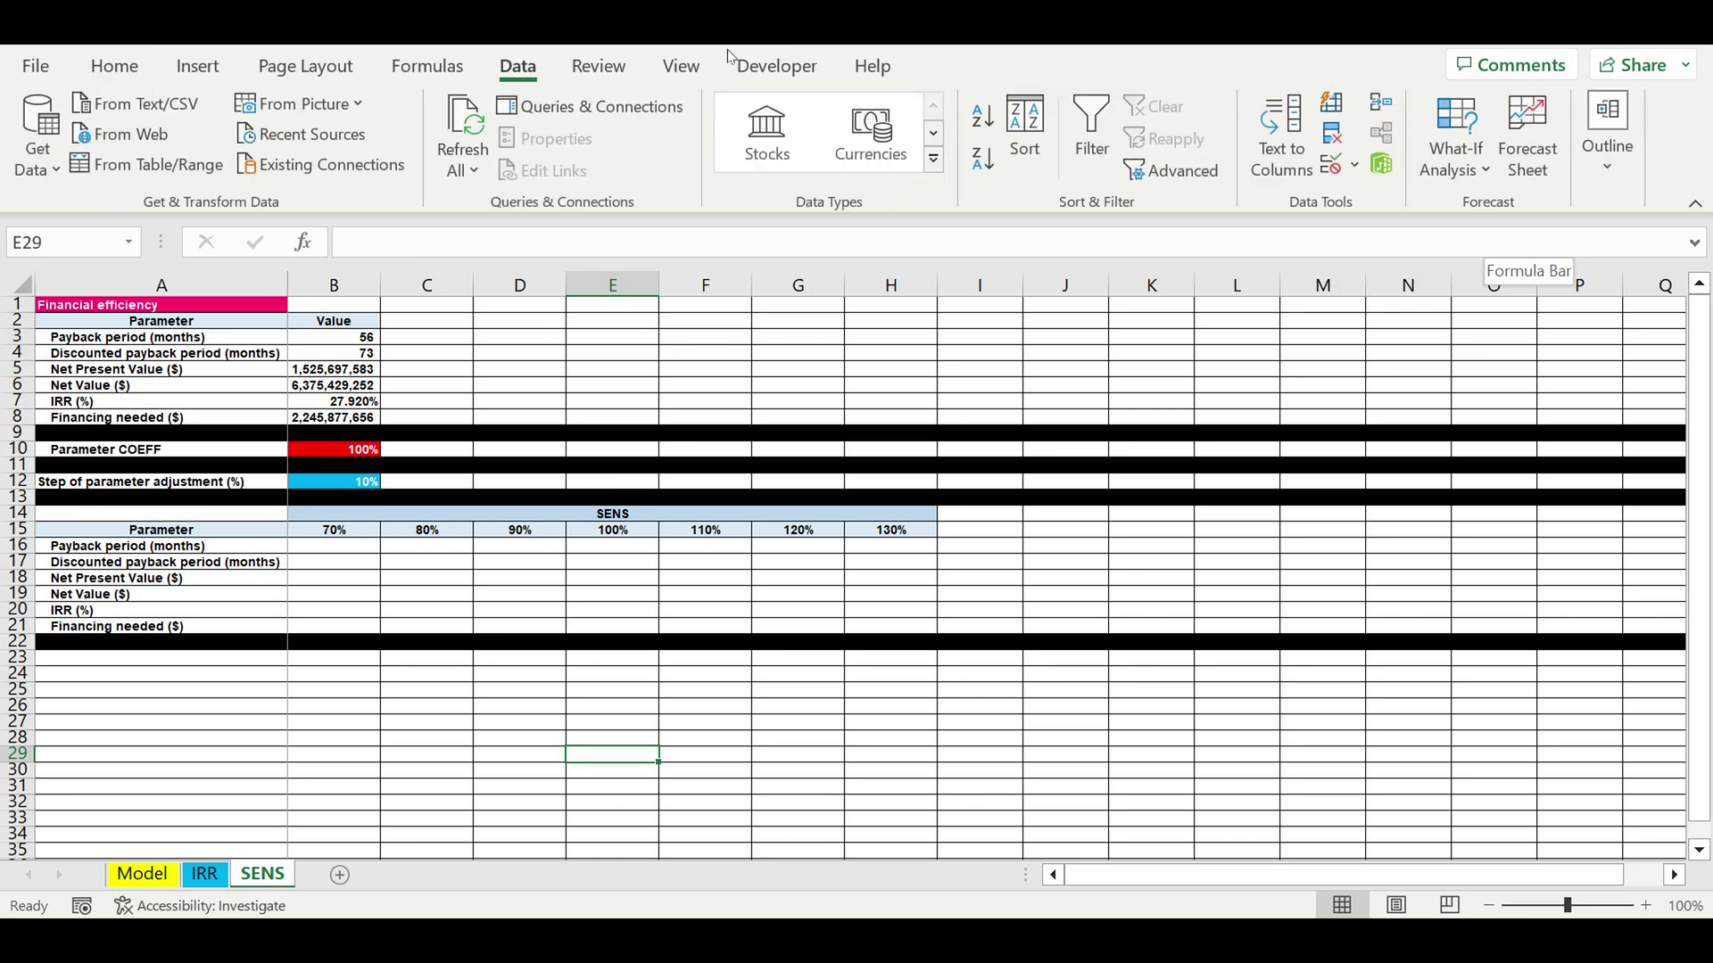
pyautogui.click(688, 71)
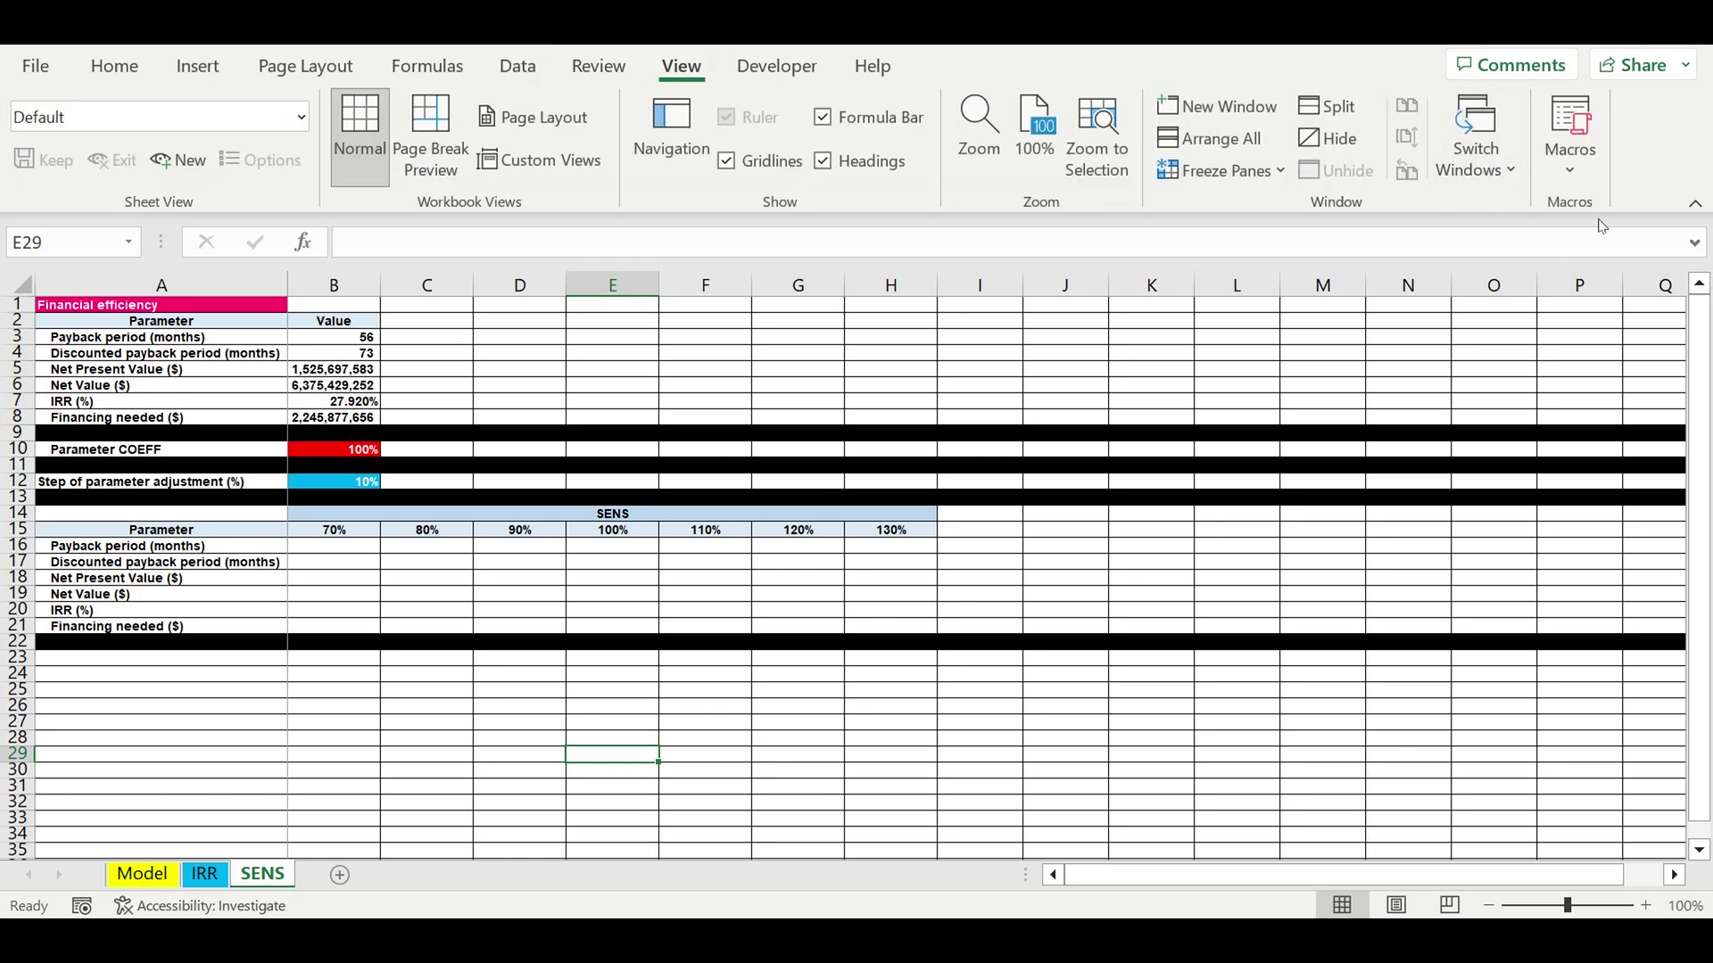
pyautogui.click(1572, 178)
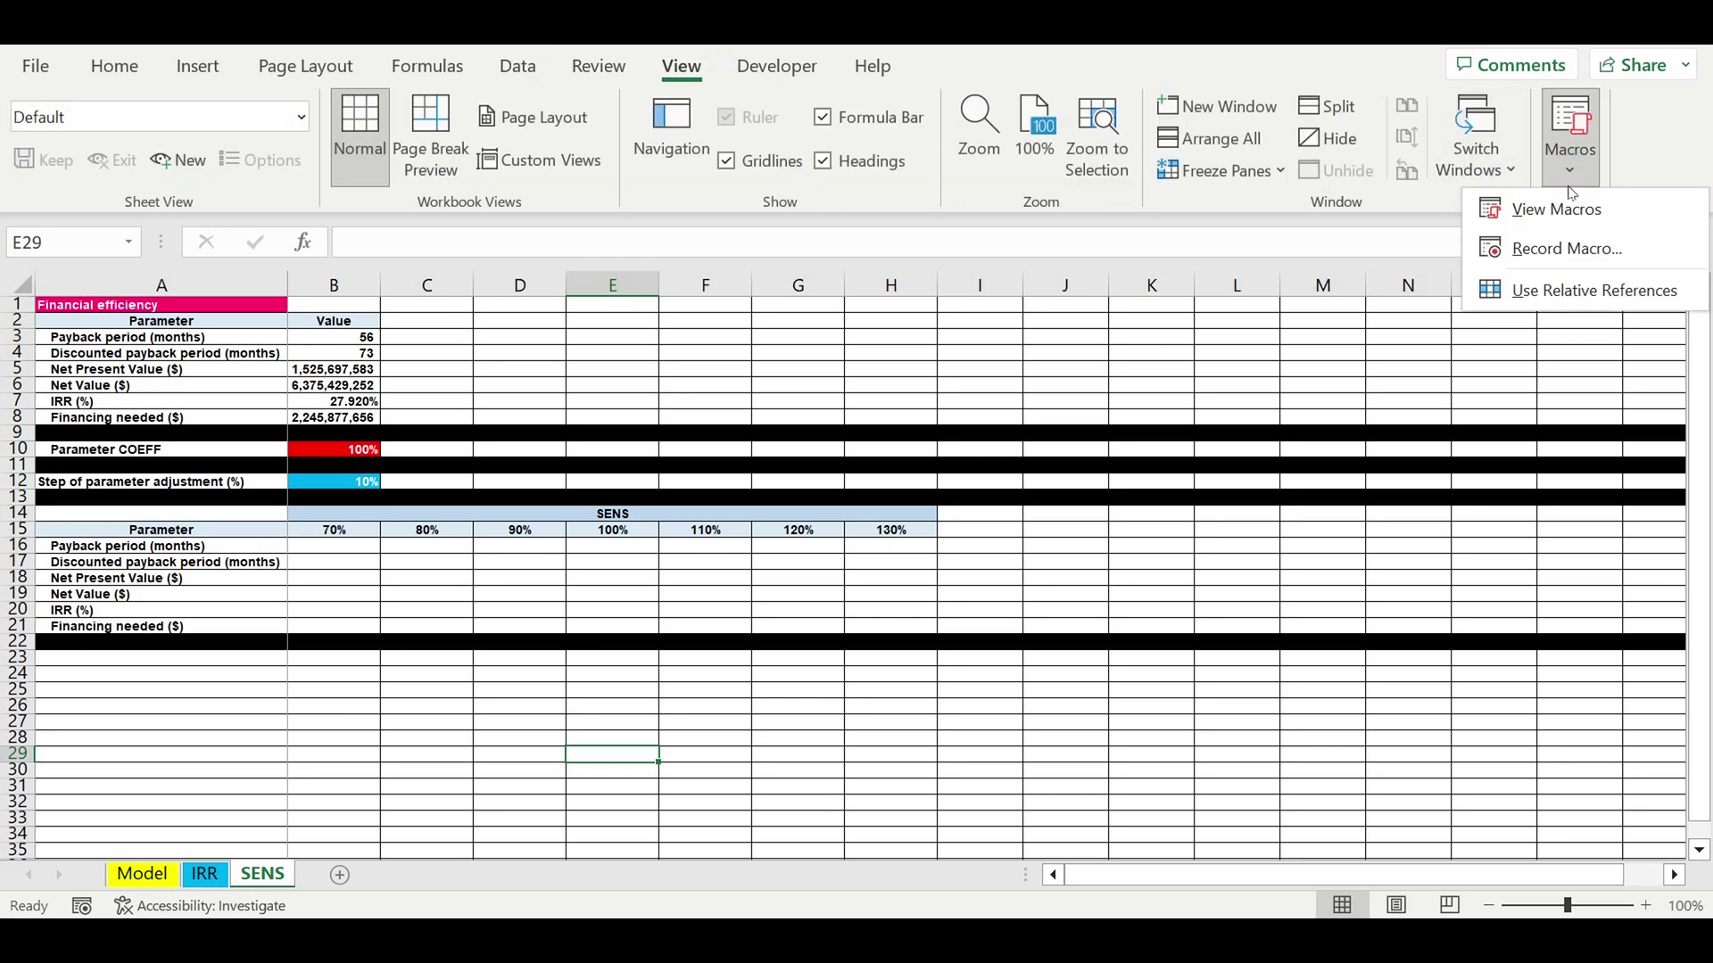
pyautogui.click(1554, 249)
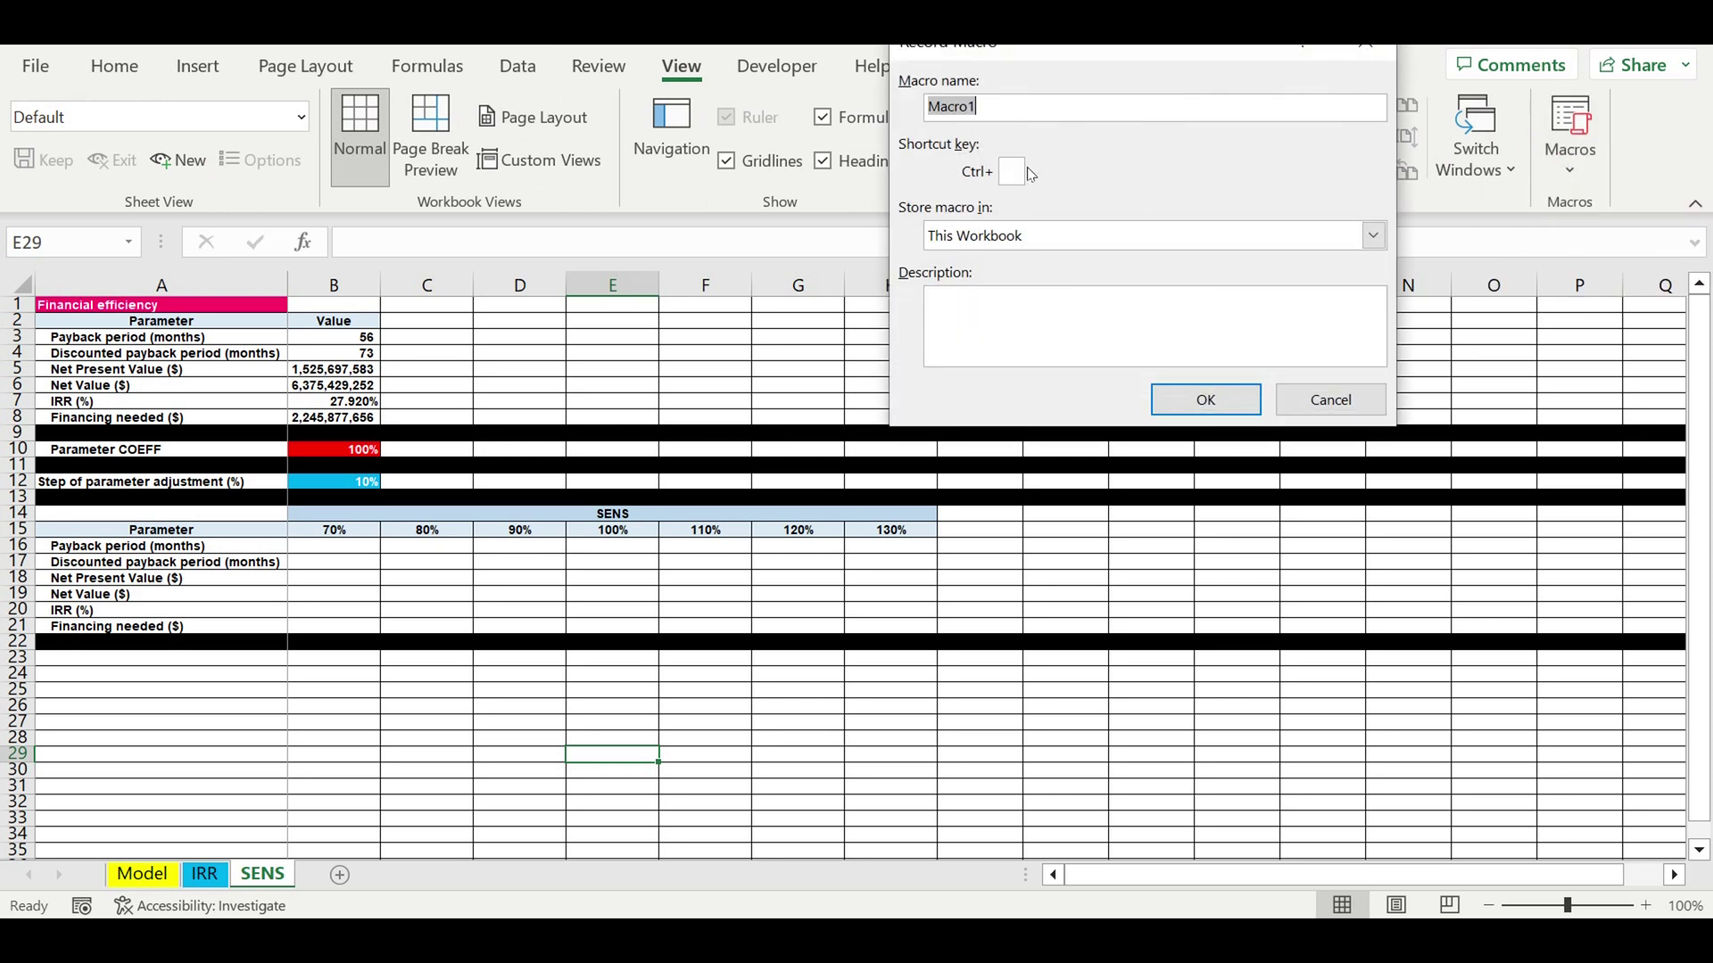
pyautogui.write('SENS')
pyautogui.click(1015, 179)
pyautogui.click(968, 303)
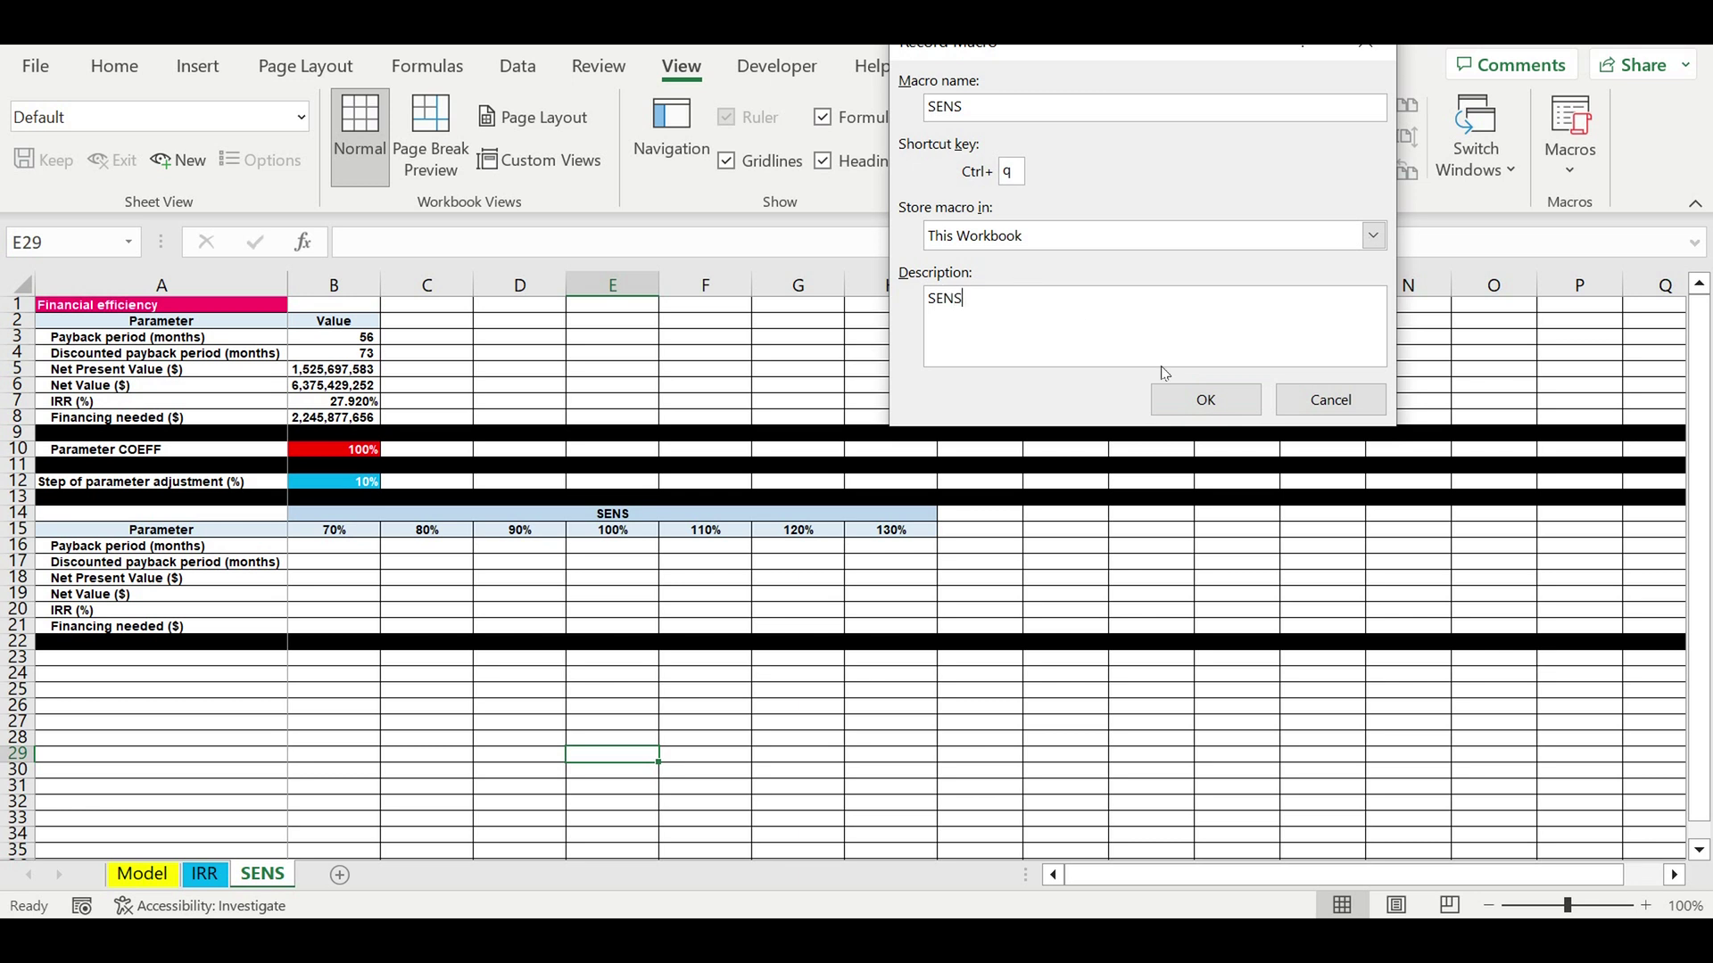
pyautogui.click(1206, 401)
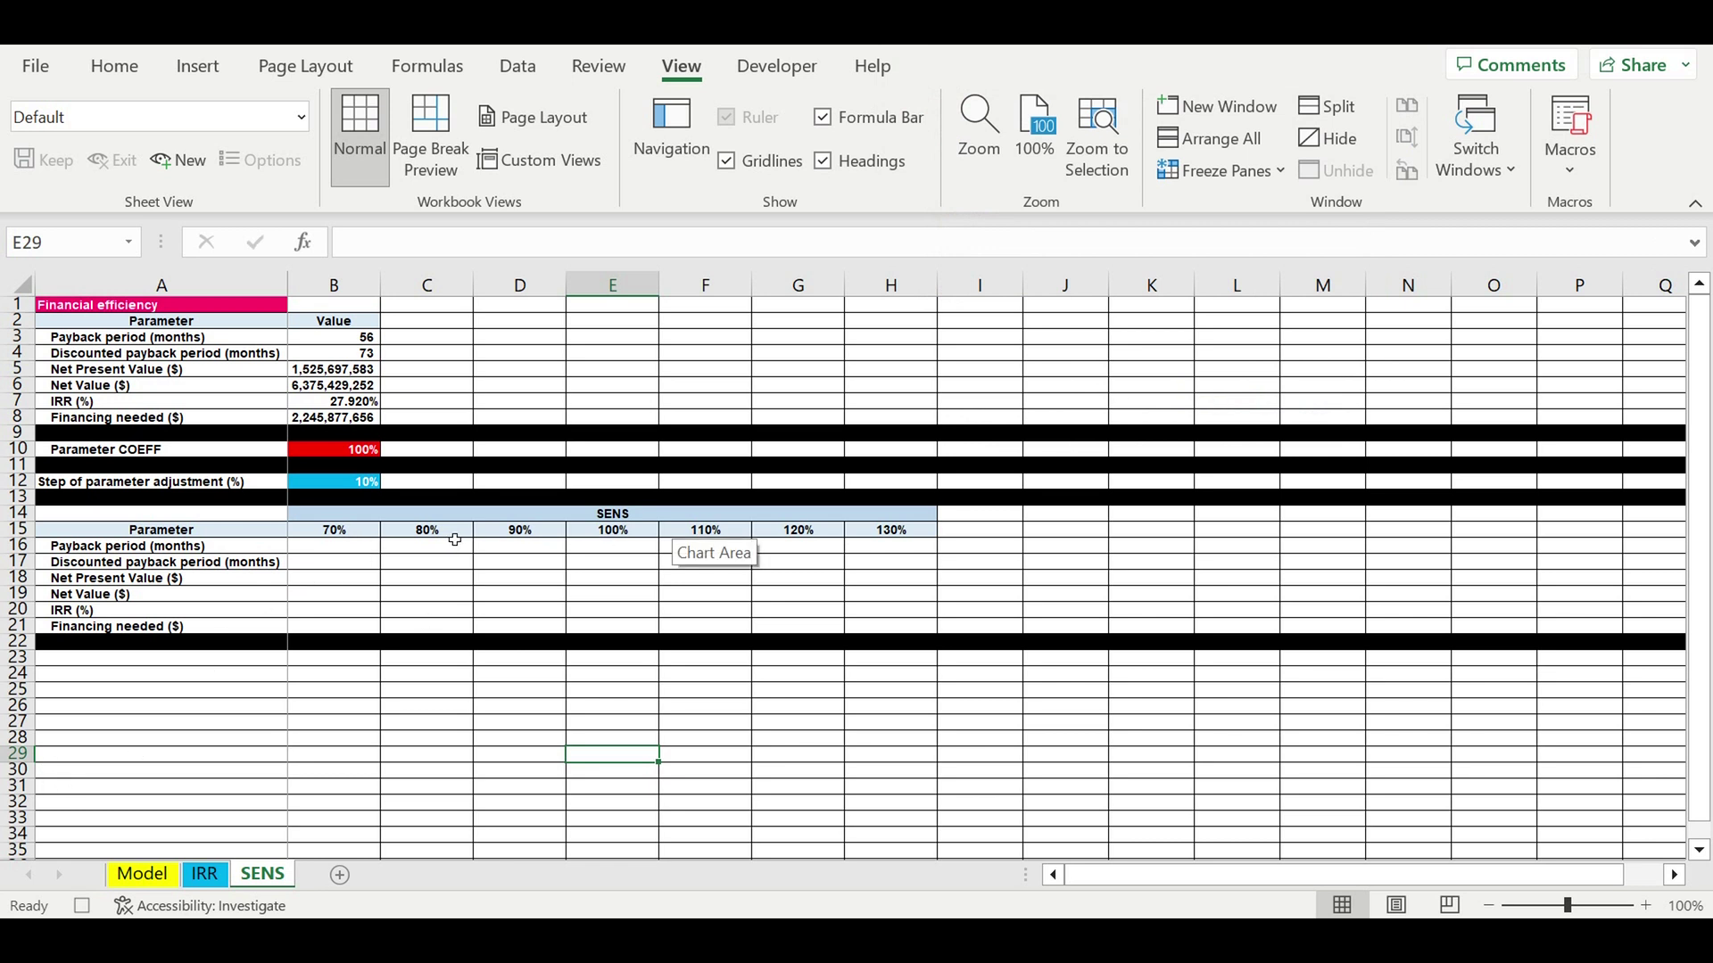
# - Link the Parameter COEFF cell B10 to the 70% coefficient with =B15
pyautogui.click(327, 457)
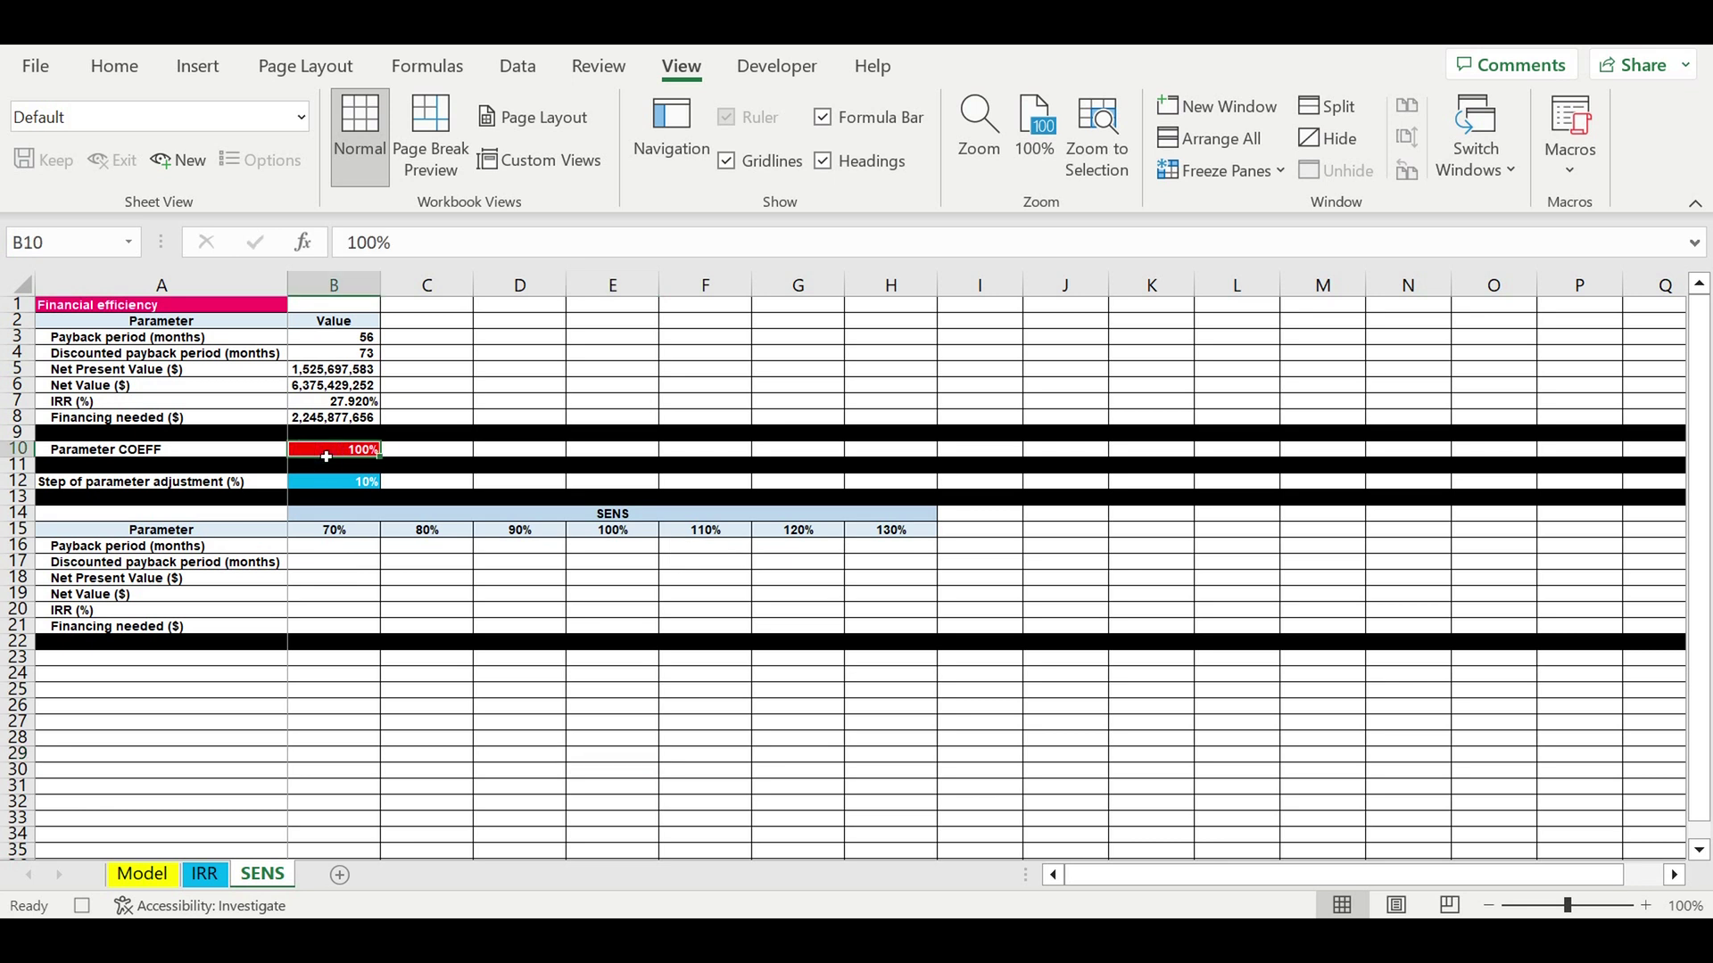
pyautogui.write('=')
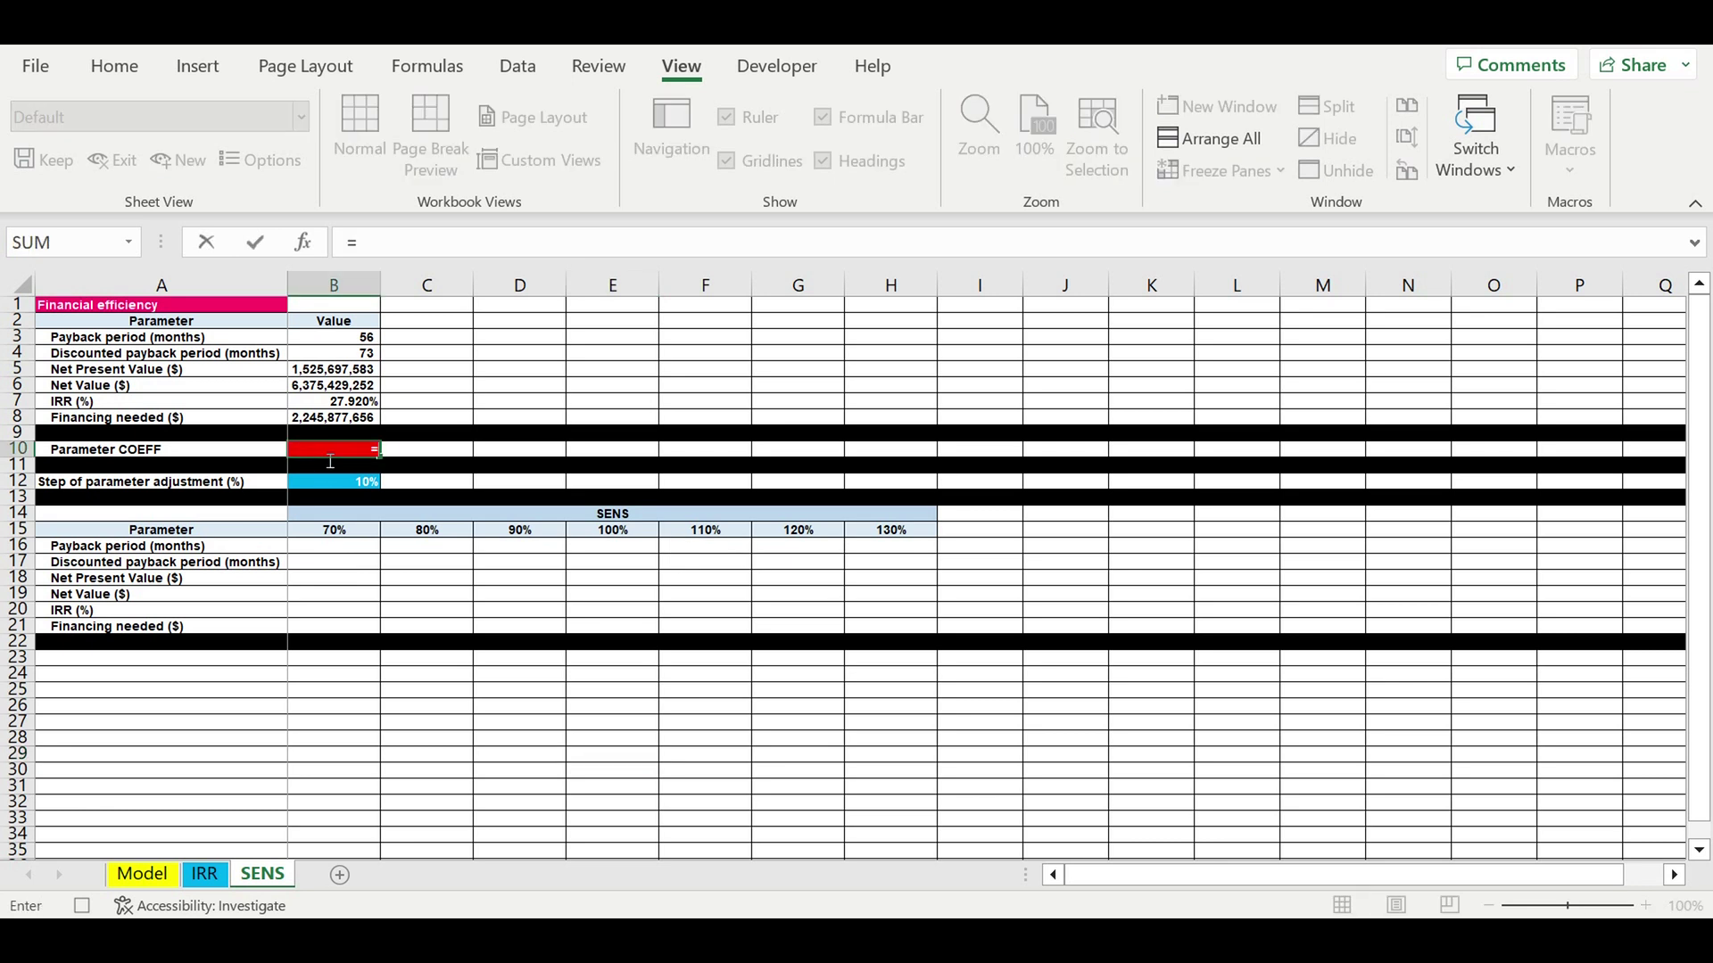
pyautogui.click(319, 535)
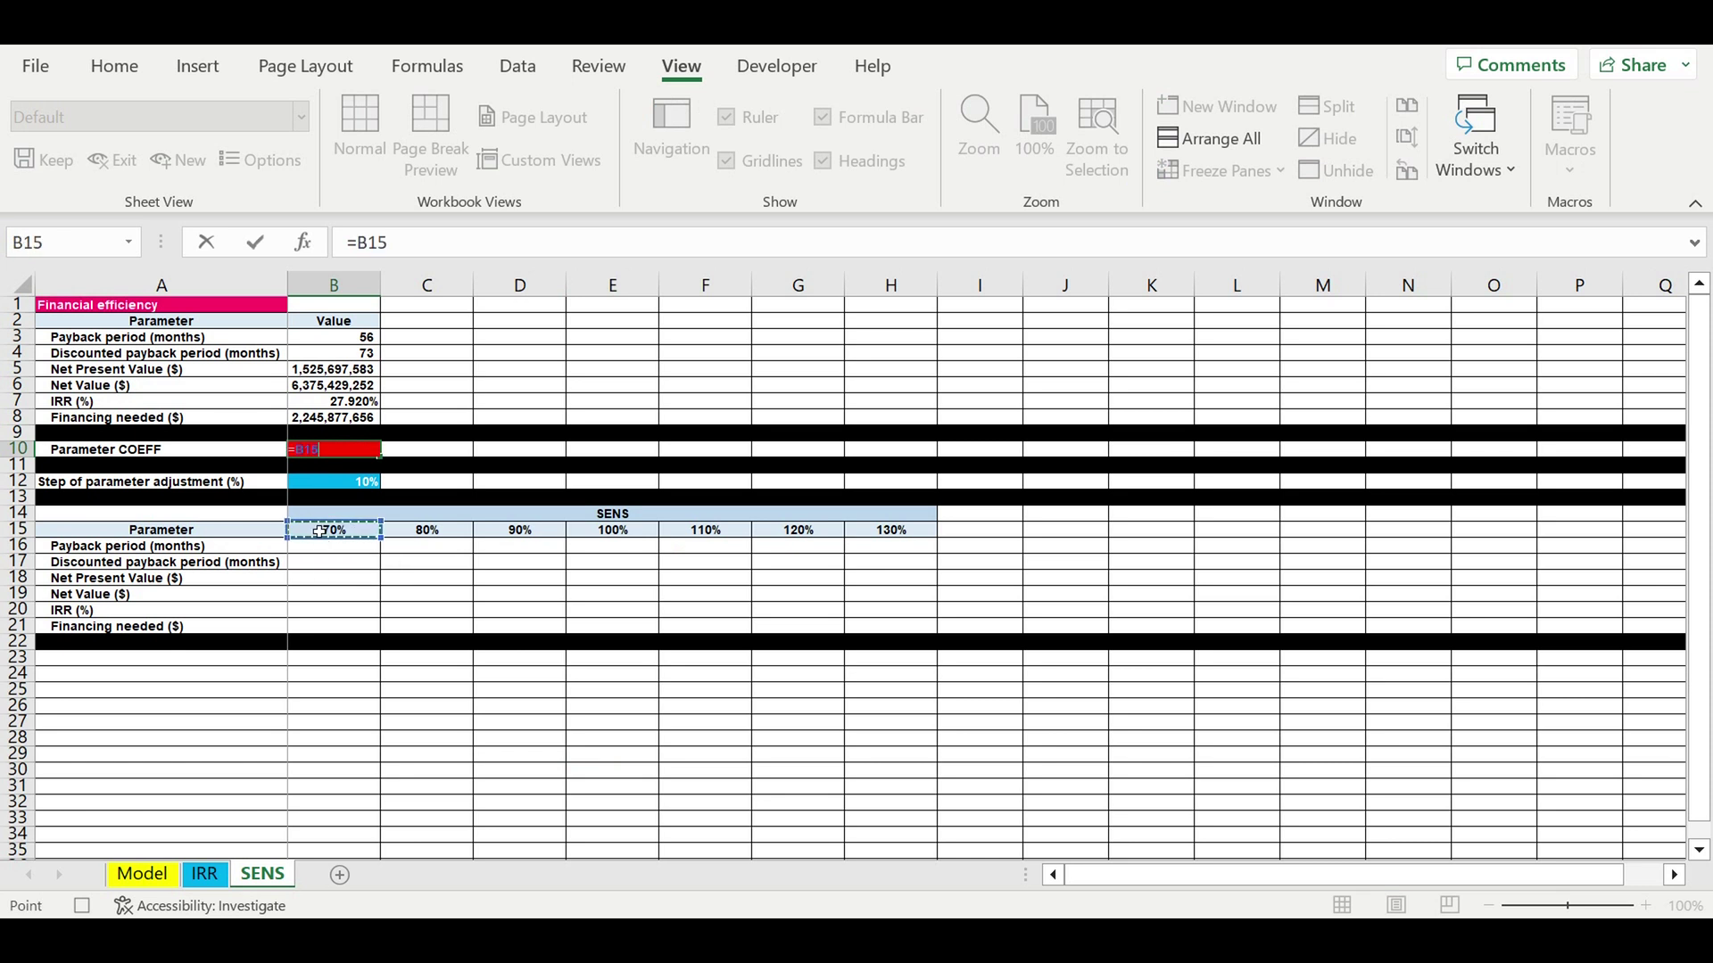
pyautogui.press('Return')
# - Copy the indicator results B3:B8 and paste them as values under the 70% coefficient, starting in B16
pyautogui.moveTo(331, 344); pyautogui.dragTo(342, 421)
pyautogui.rightClick(332, 376)
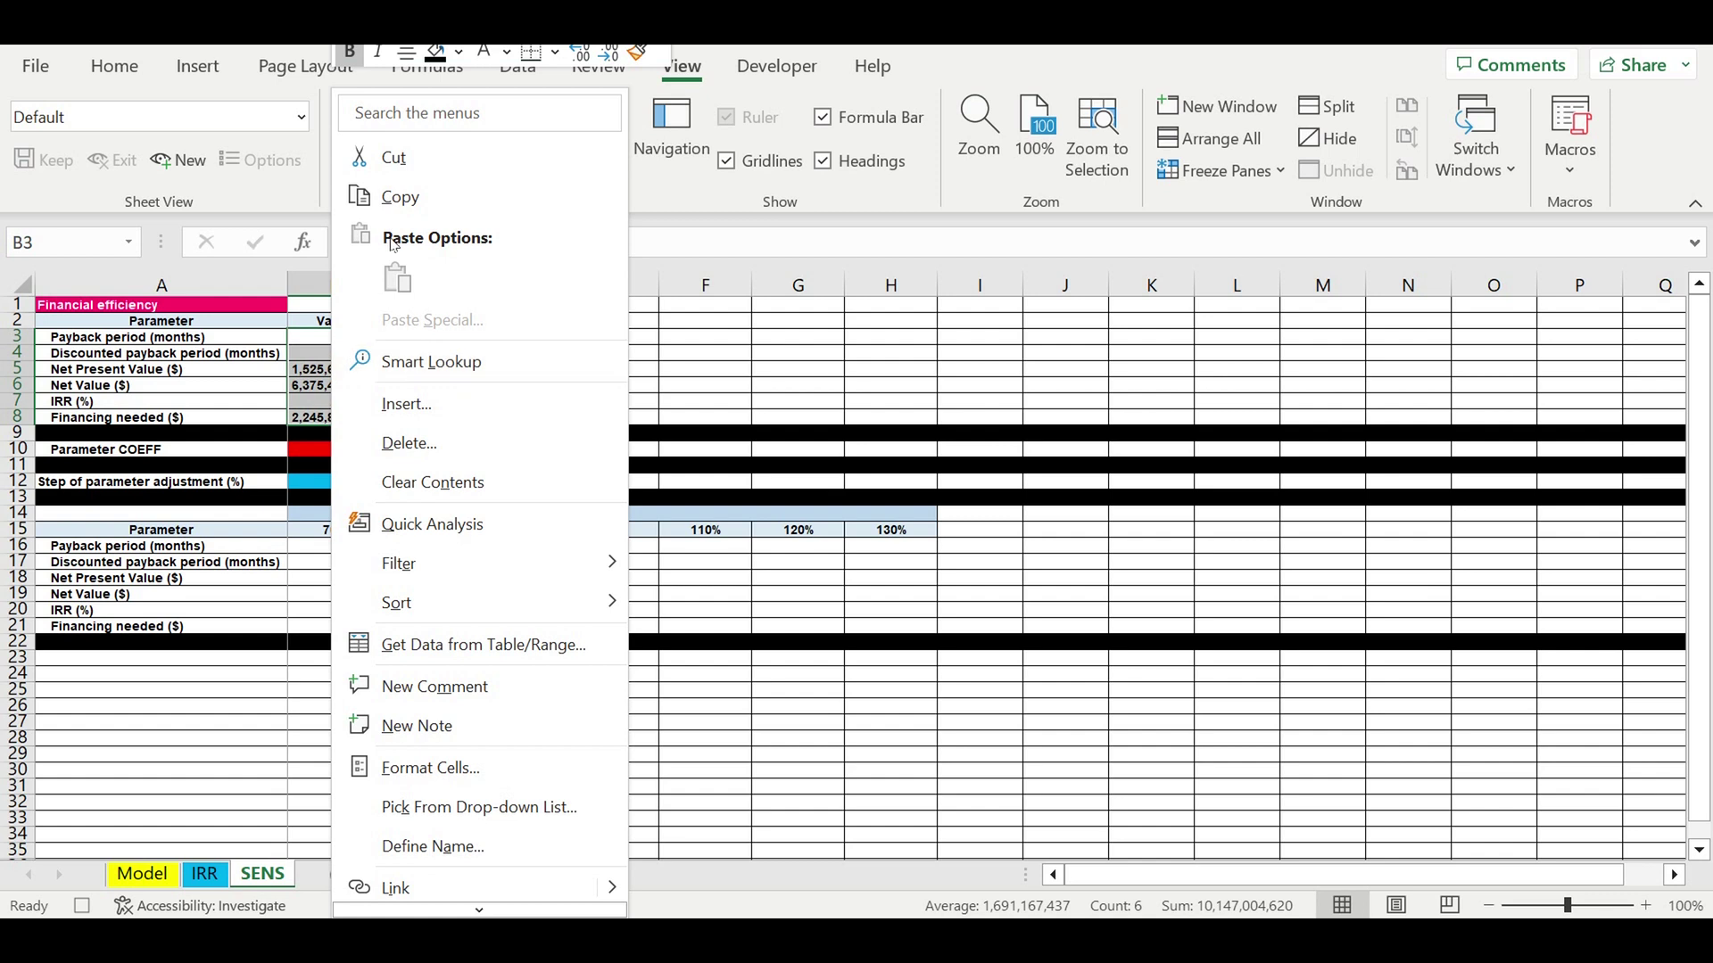
pyautogui.click(401, 198)
pyautogui.click(350, 549)
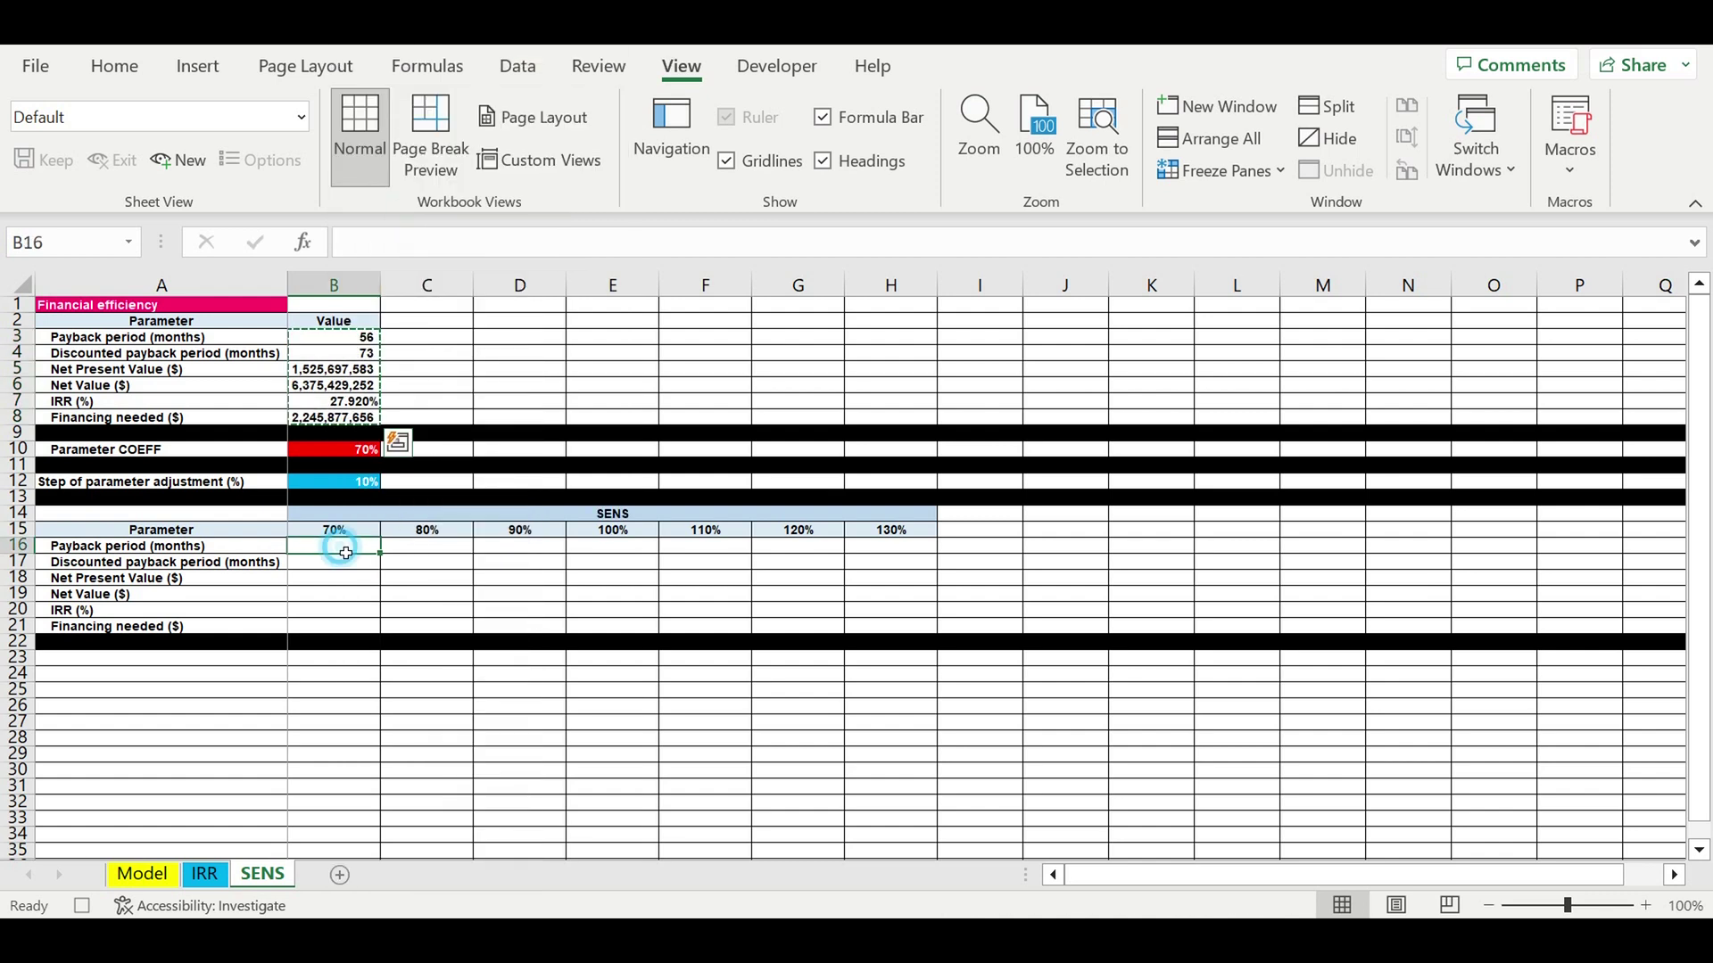
pyautogui.rightClick(350, 548)
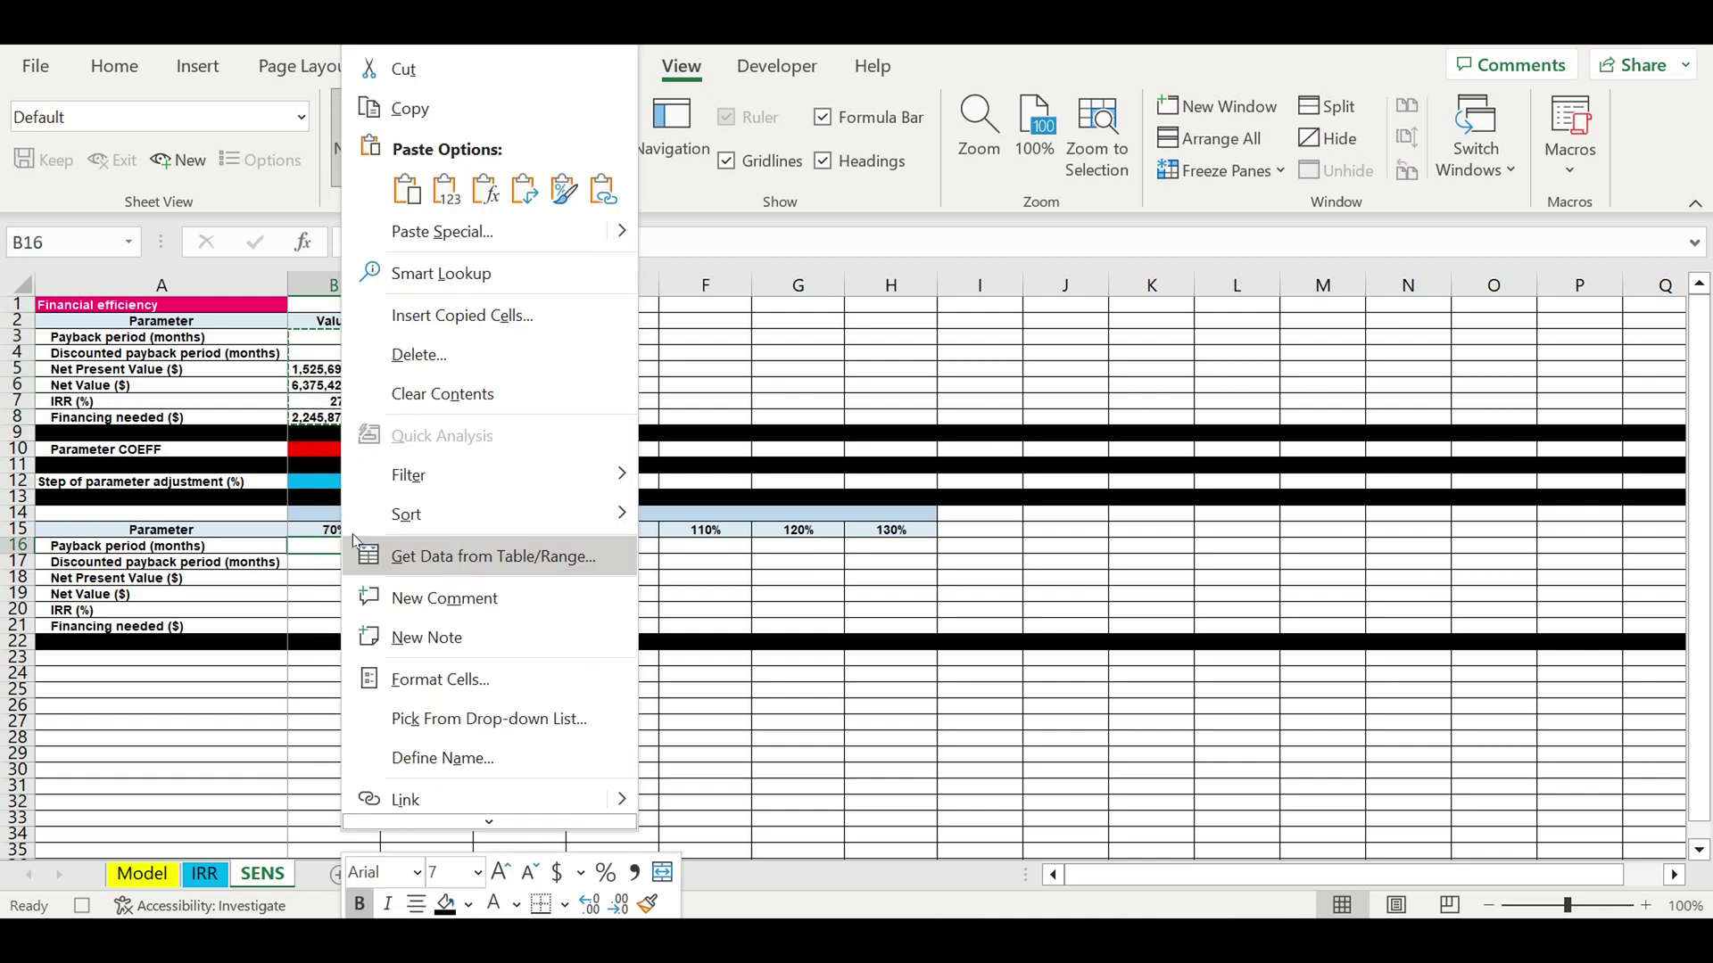
pyautogui.click(446, 189)
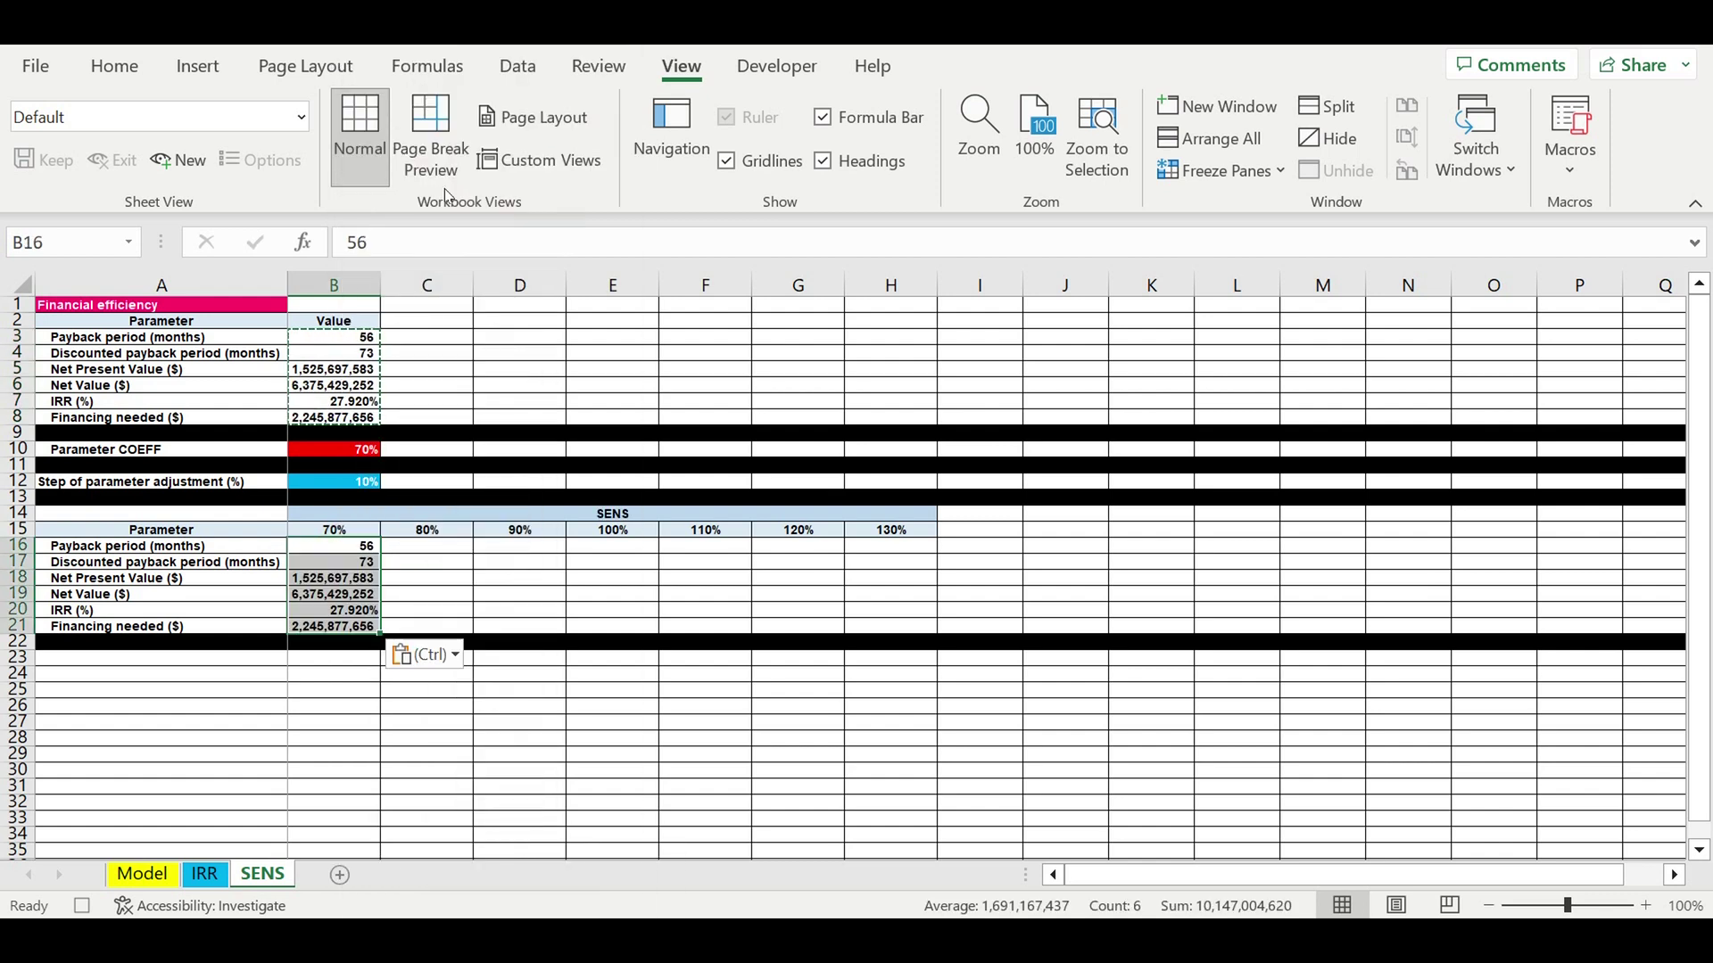
# - Relink the Parameter COEFF cell B10 to the 80% coefficient with =C15
pyautogui.click(350, 452)
pyautogui.write('=')
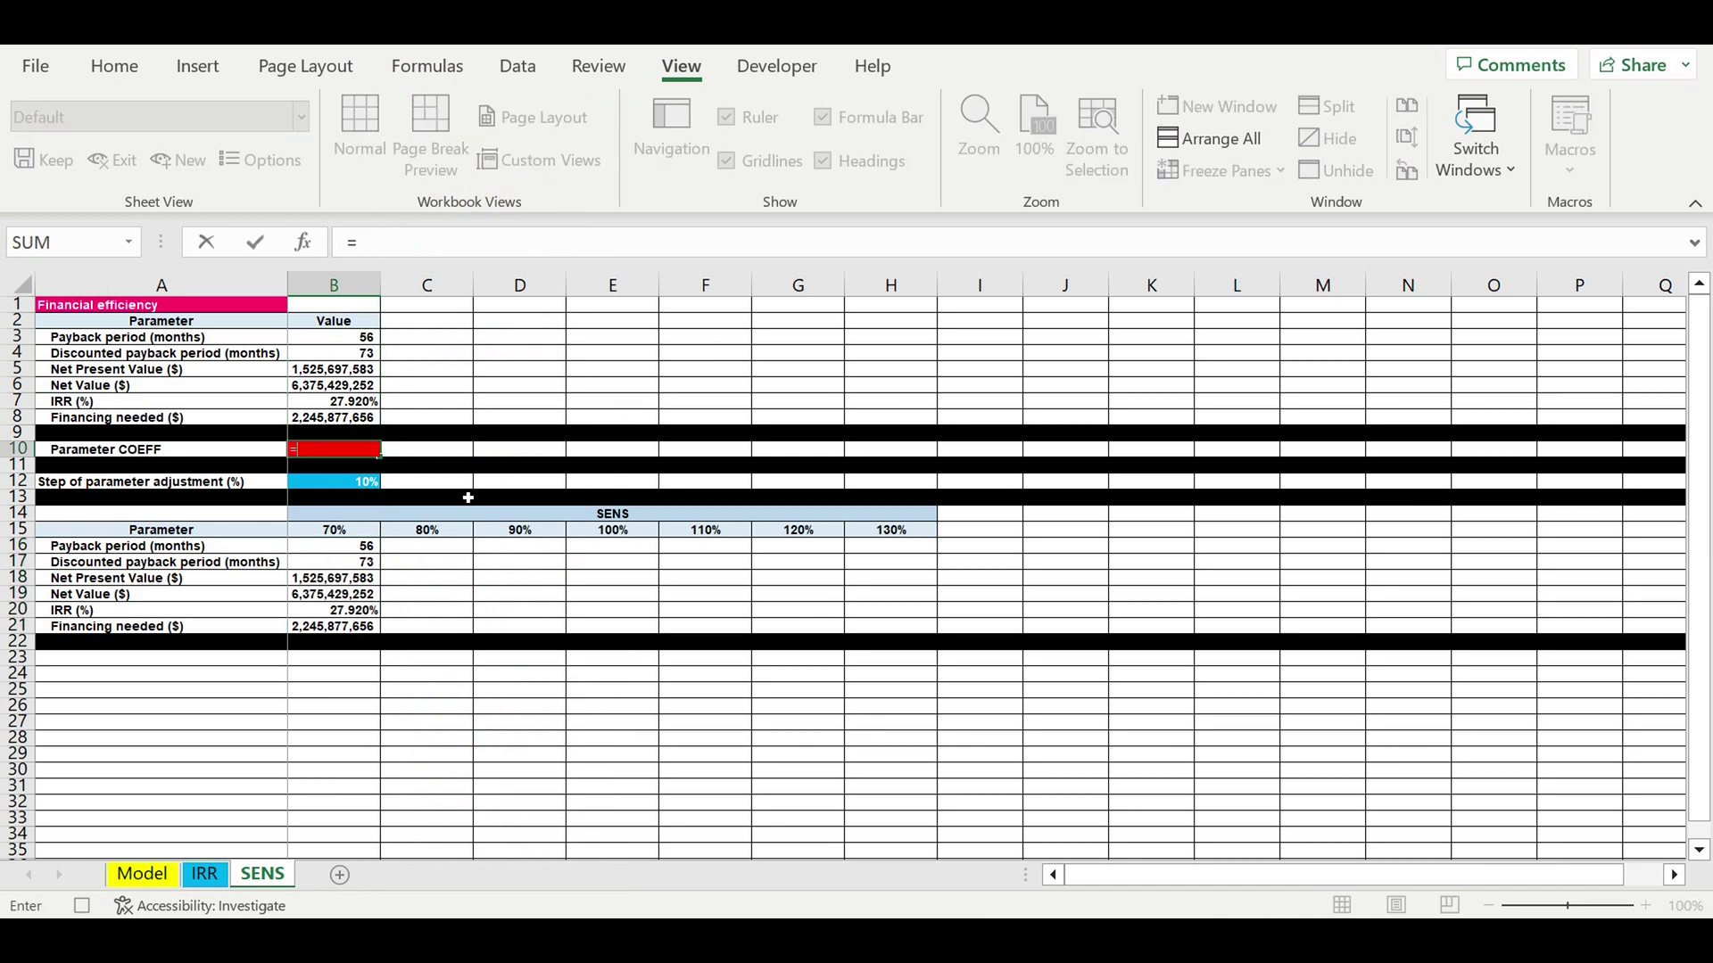
pyautogui.click(432, 533)
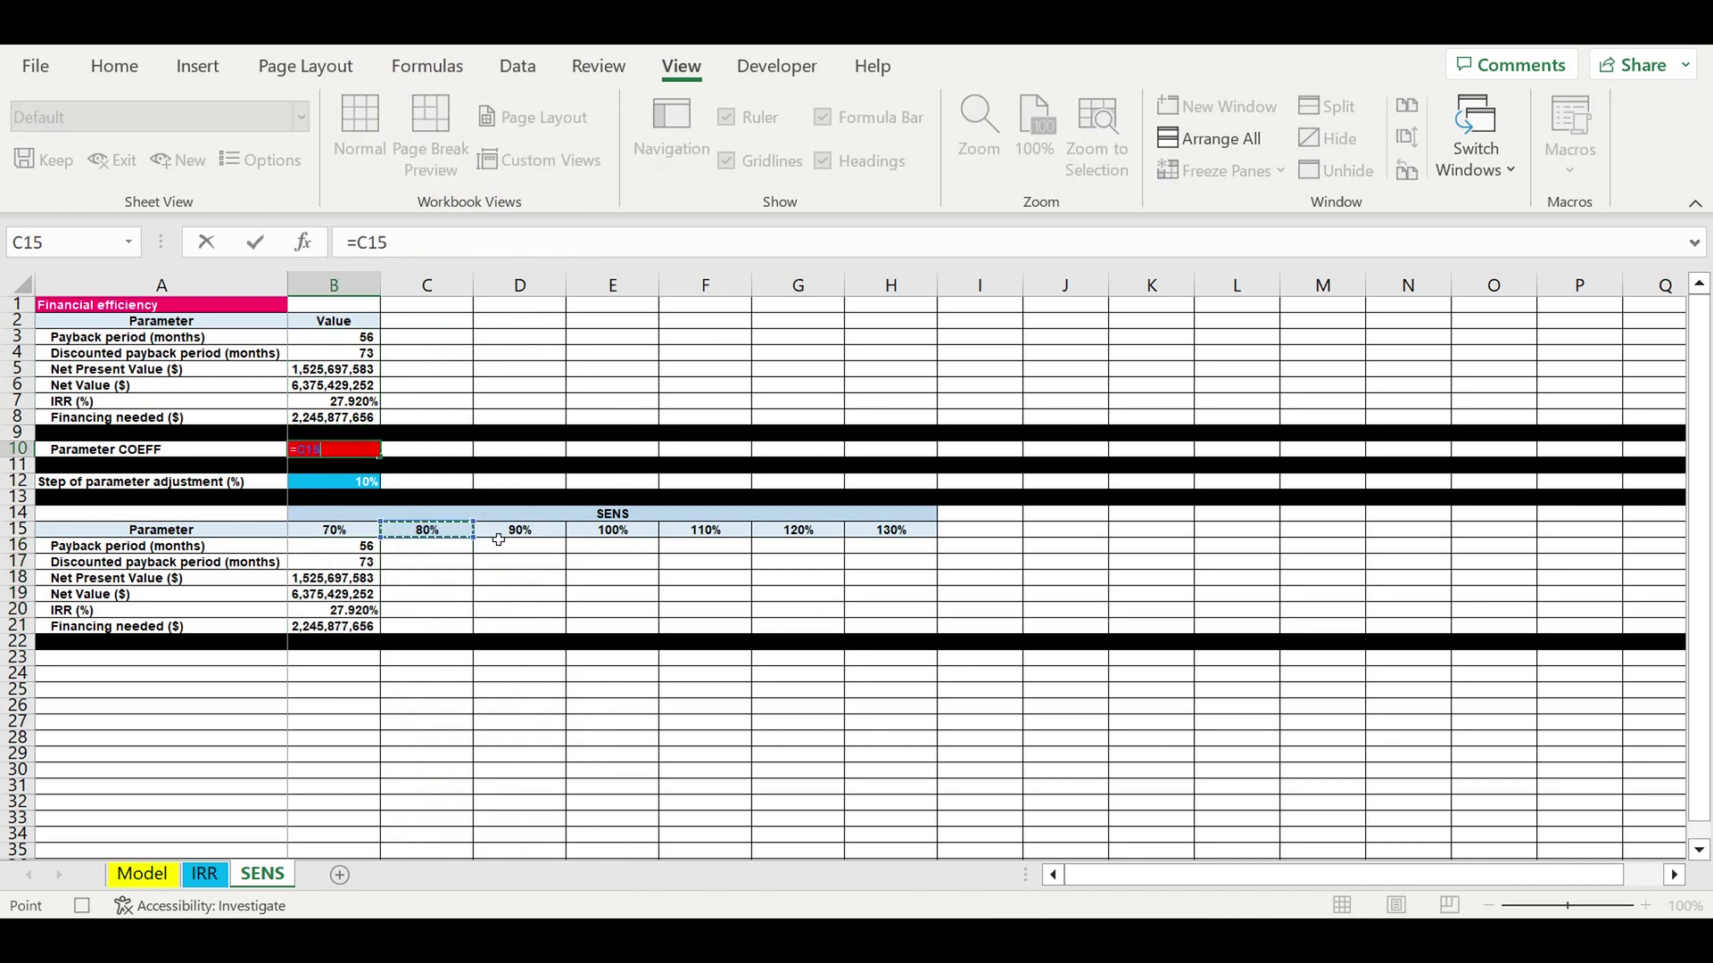
pyautogui.press('Return')
# - Copy the results B3:B8 and paste them as values into the 80% column, starting in C16
pyautogui.moveTo(346, 337); pyautogui.dragTo(339, 420)
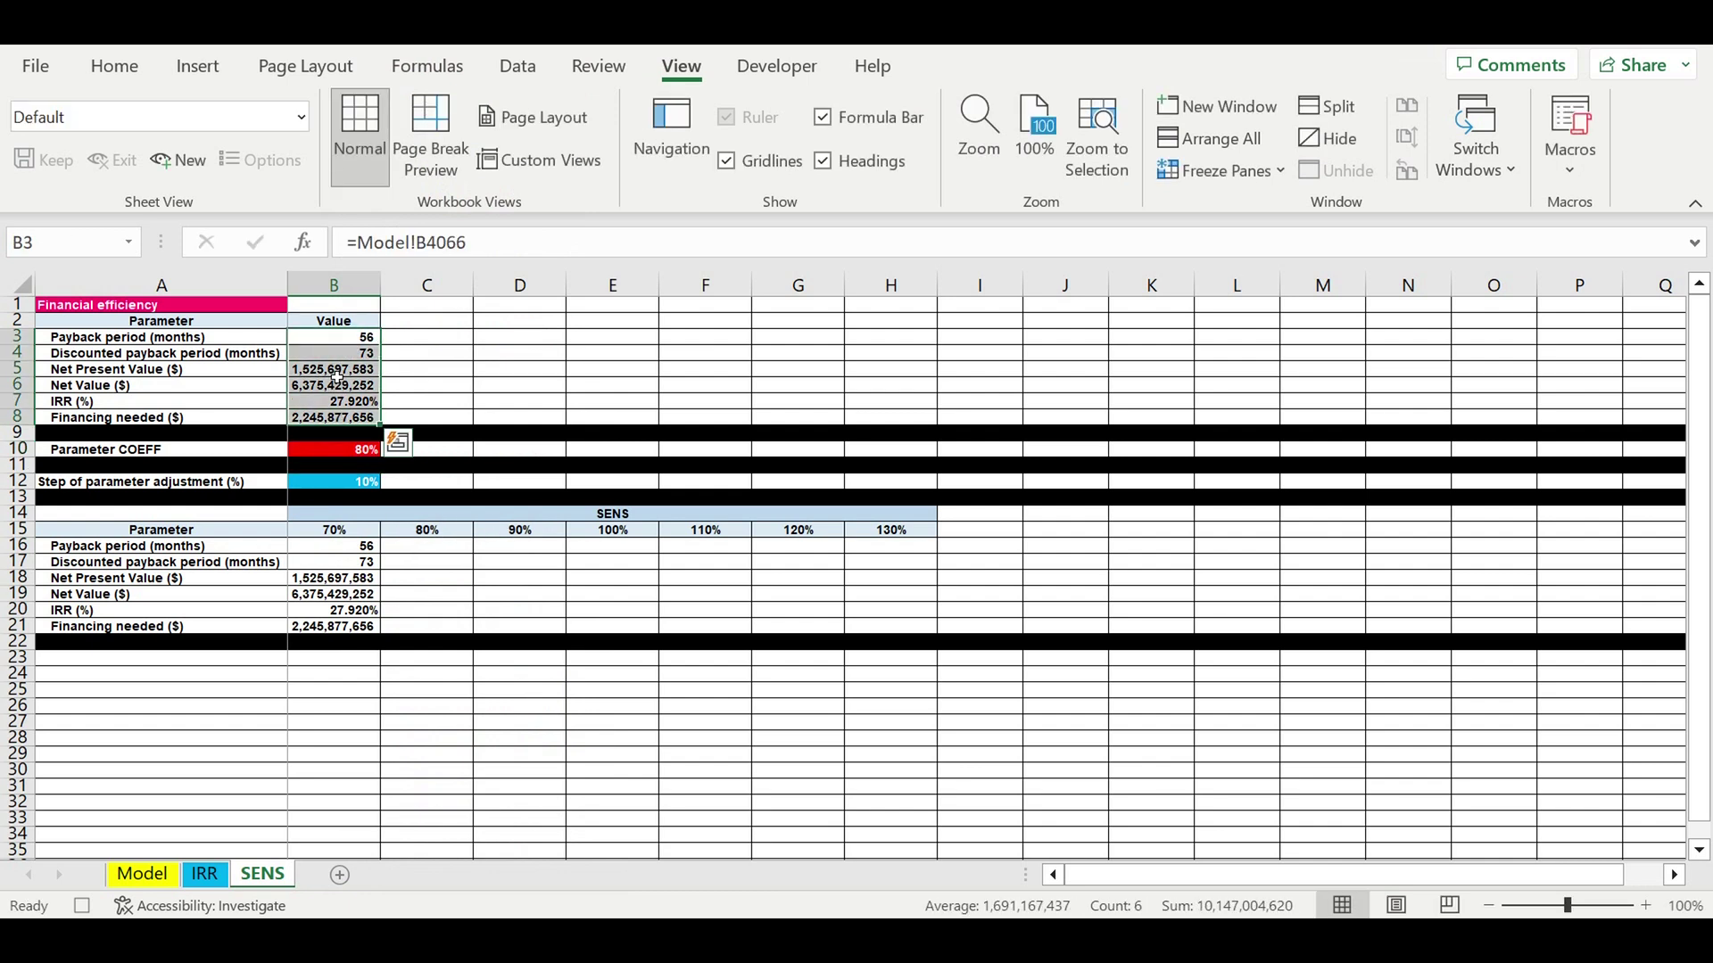
pyautogui.rightClick(339, 421)
pyautogui.click(384, 191)
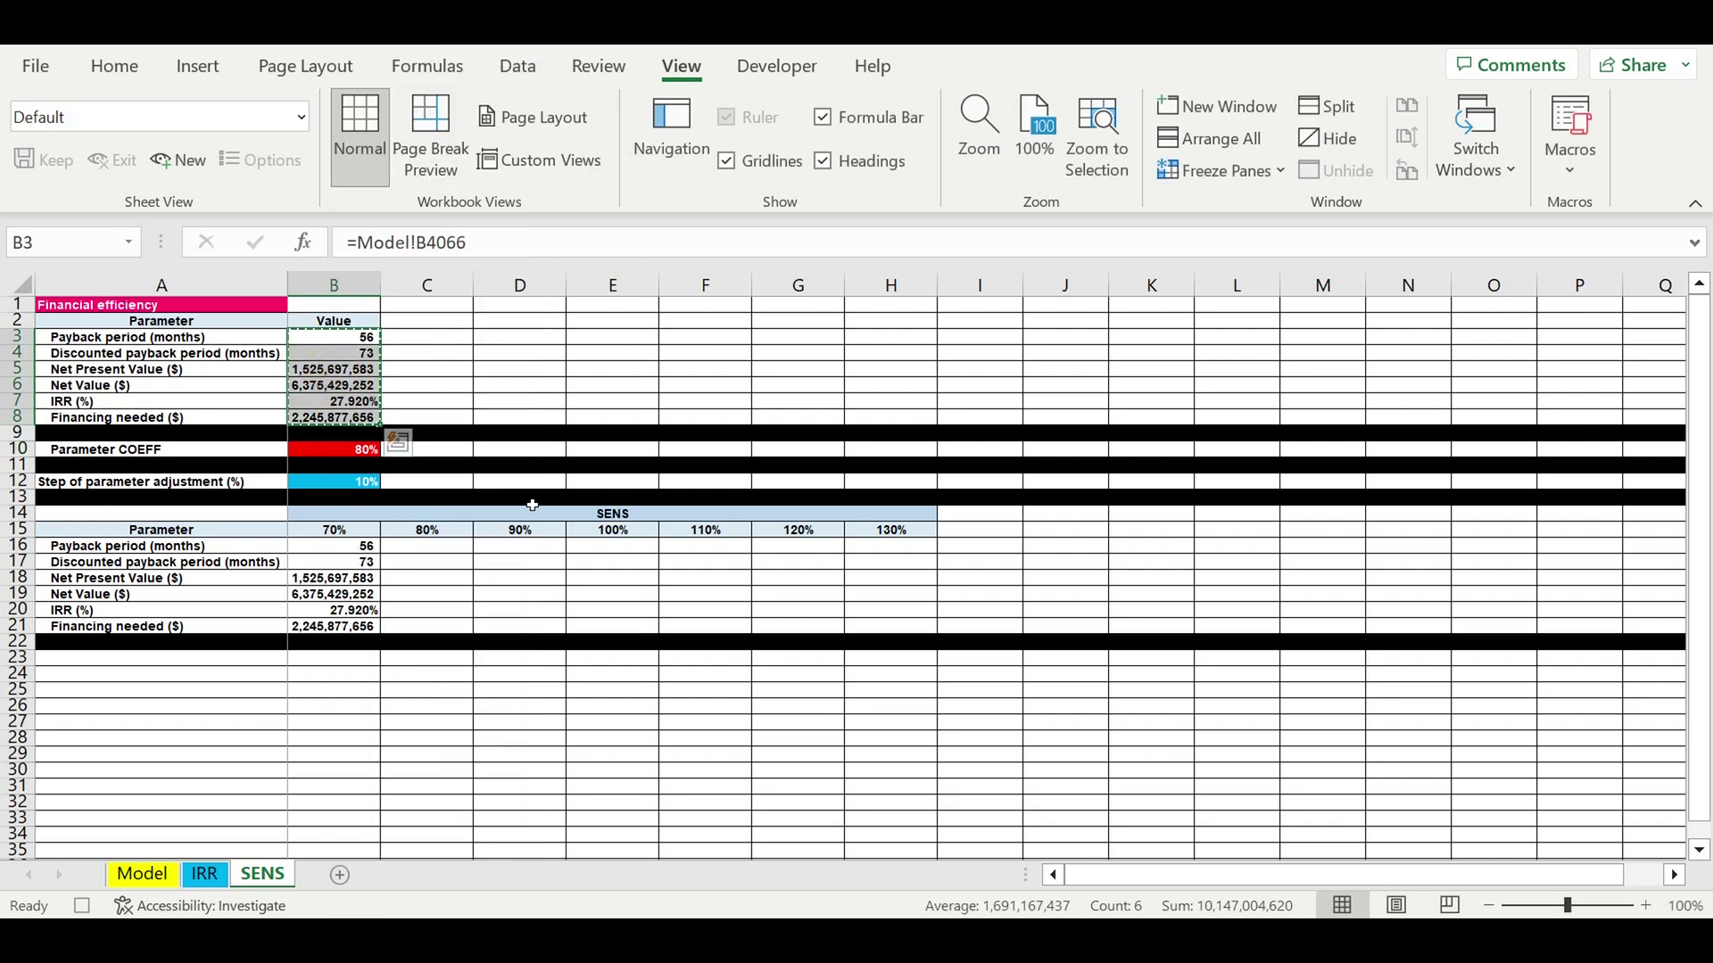
pyautogui.click(427, 546)
pyautogui.rightClick(427, 546)
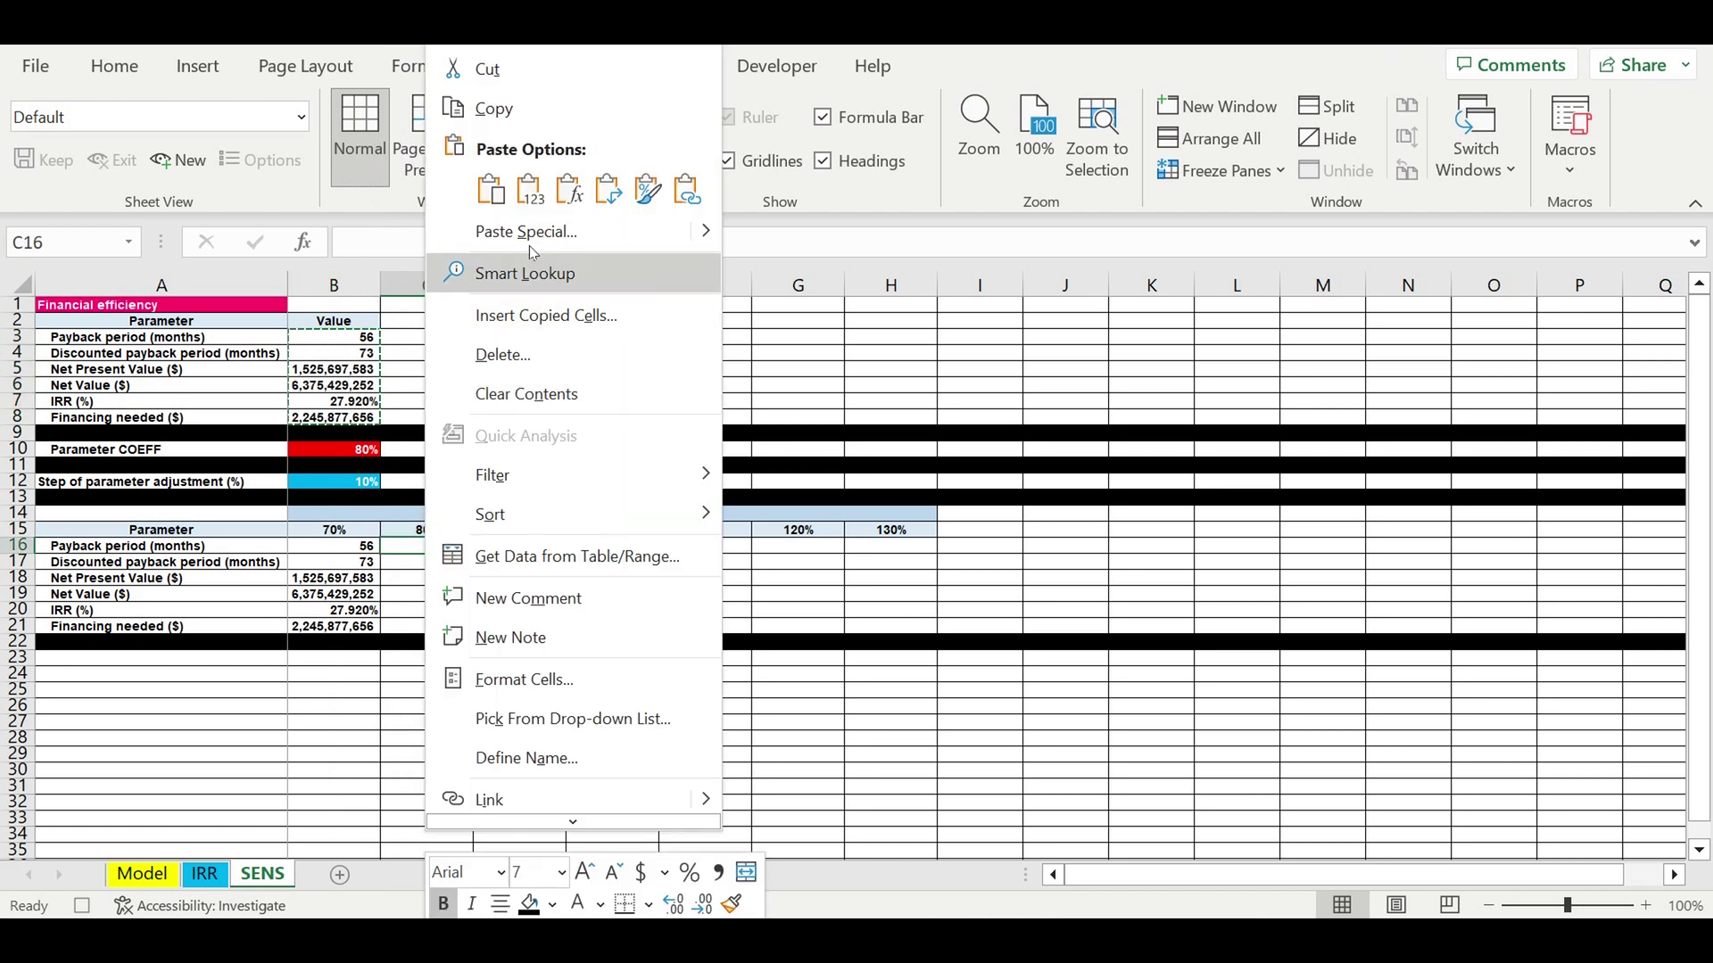
pyautogui.click(527, 185)
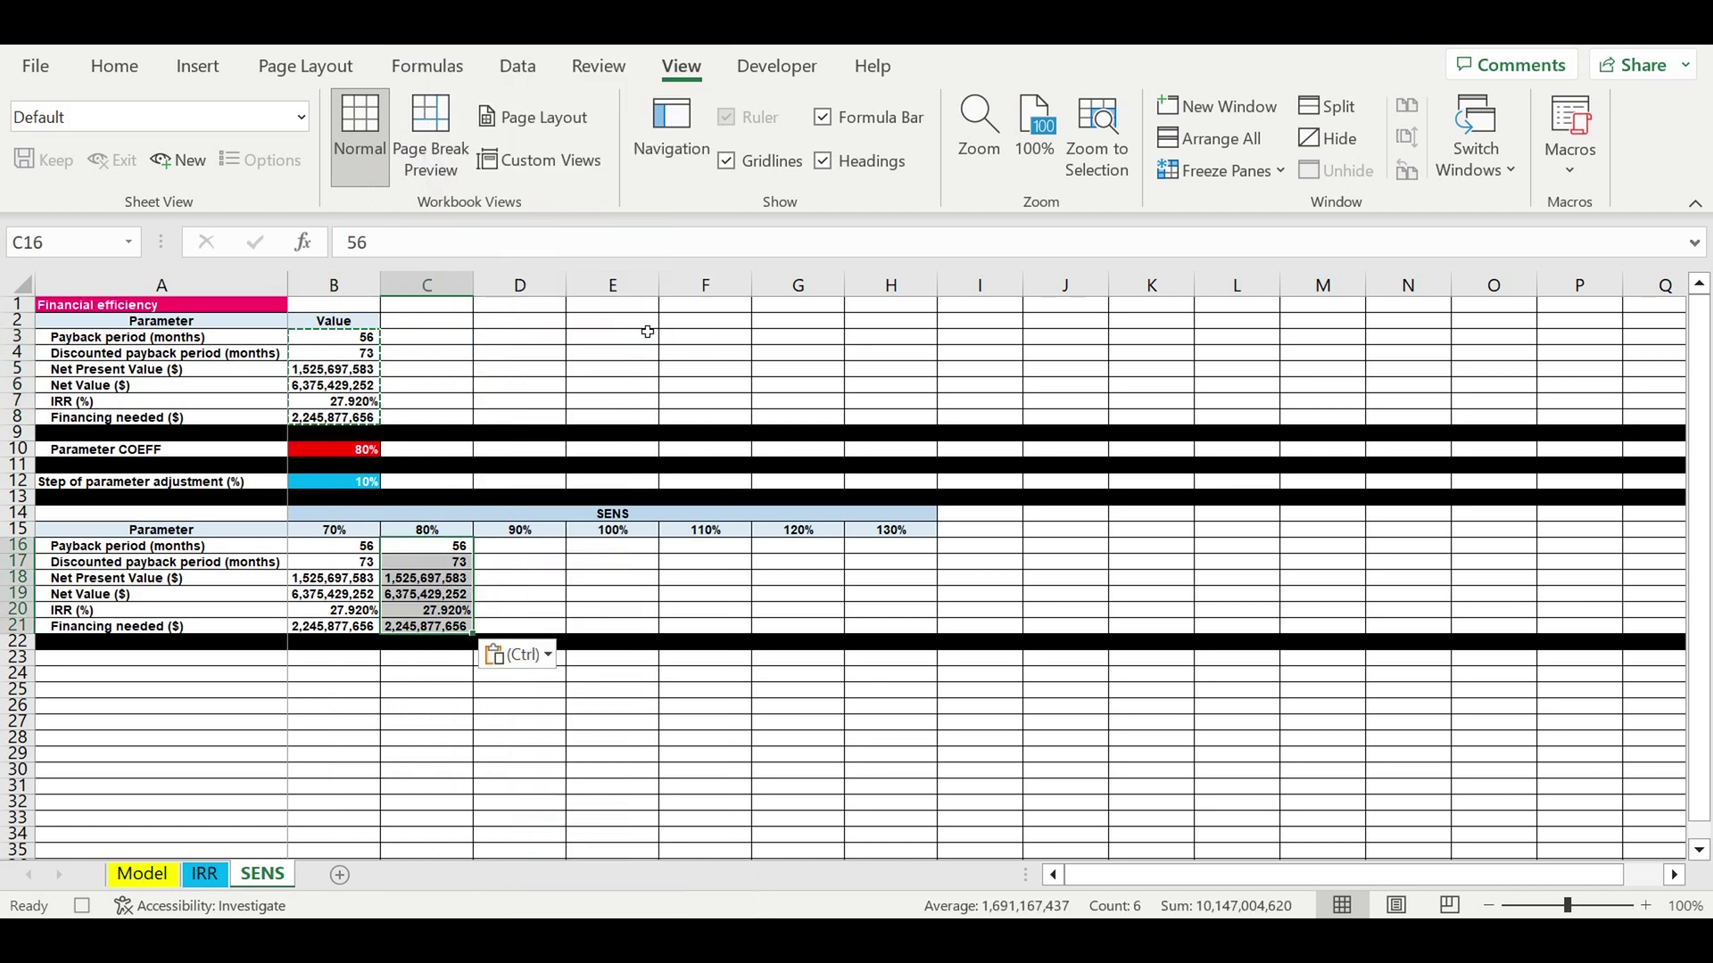
# - Relink the Parameter COEFF cell B10 to the 90% coefficient with =D15
pyautogui.click(335, 449)
pyautogui.write('=')
pyautogui.click(549, 535)
pyautogui.press('Return')
# - Copy the results B3:B8 and paste them as values into the 90% column, starting in D16
pyautogui.moveTo(361, 344); pyautogui.dragTo(355, 416)
pyautogui.rightClick(332, 370)
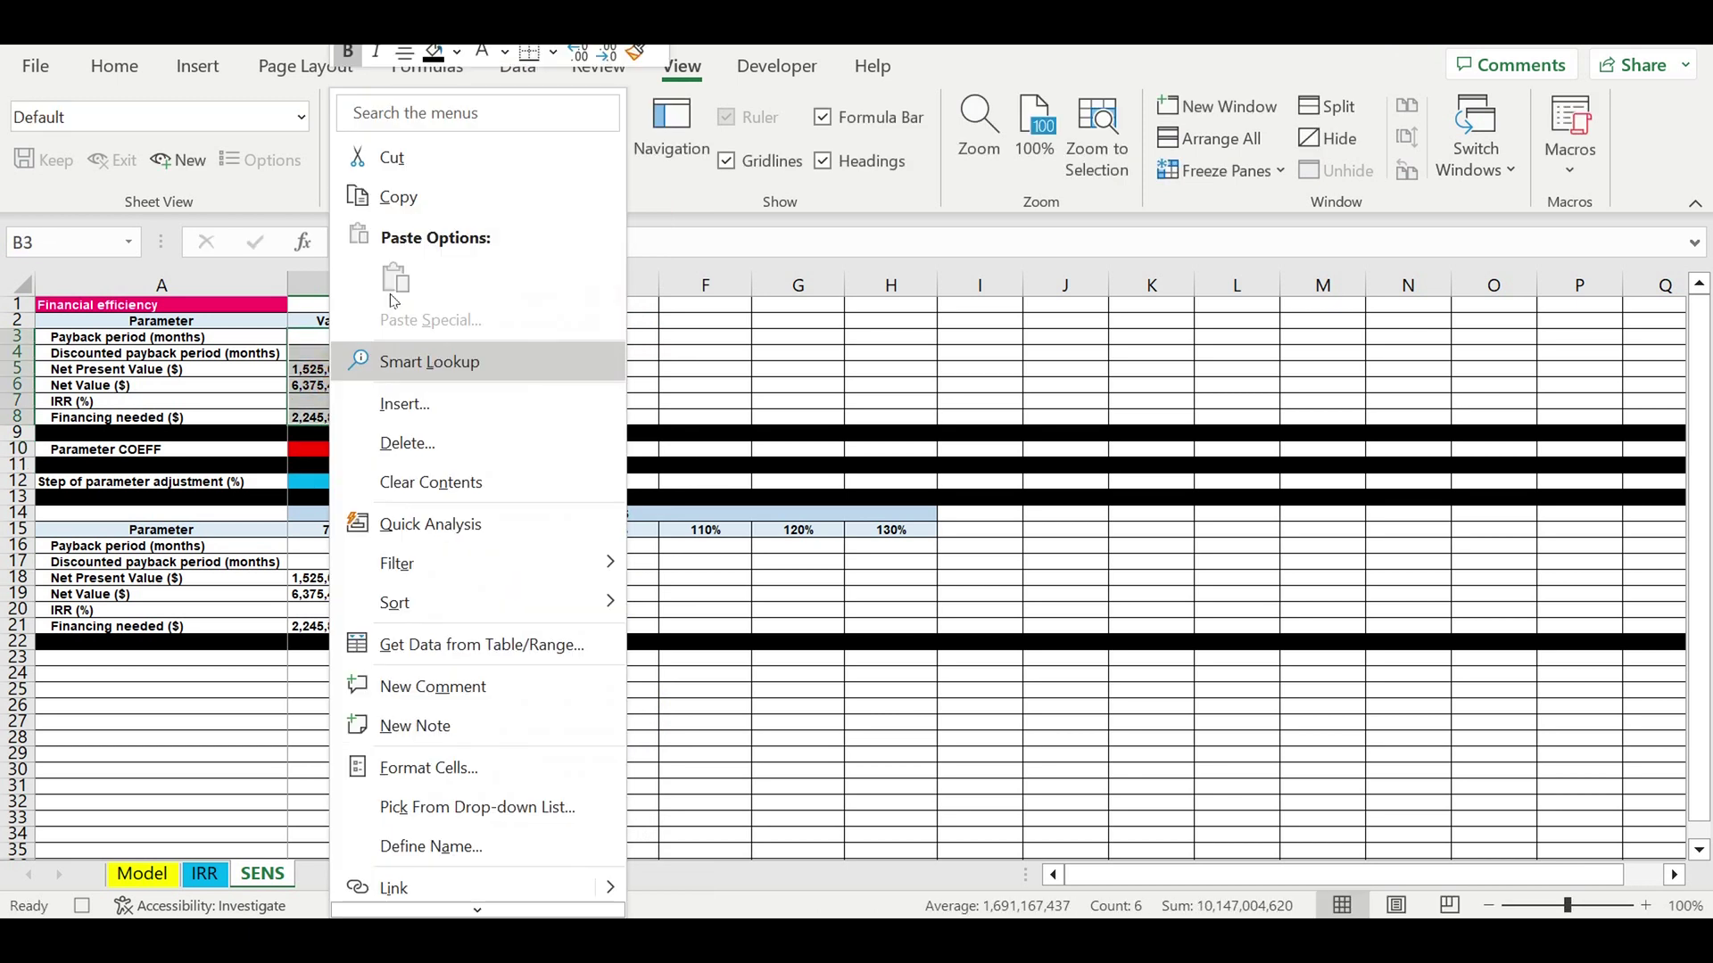
pyautogui.click(398, 196)
pyautogui.click(511, 551)
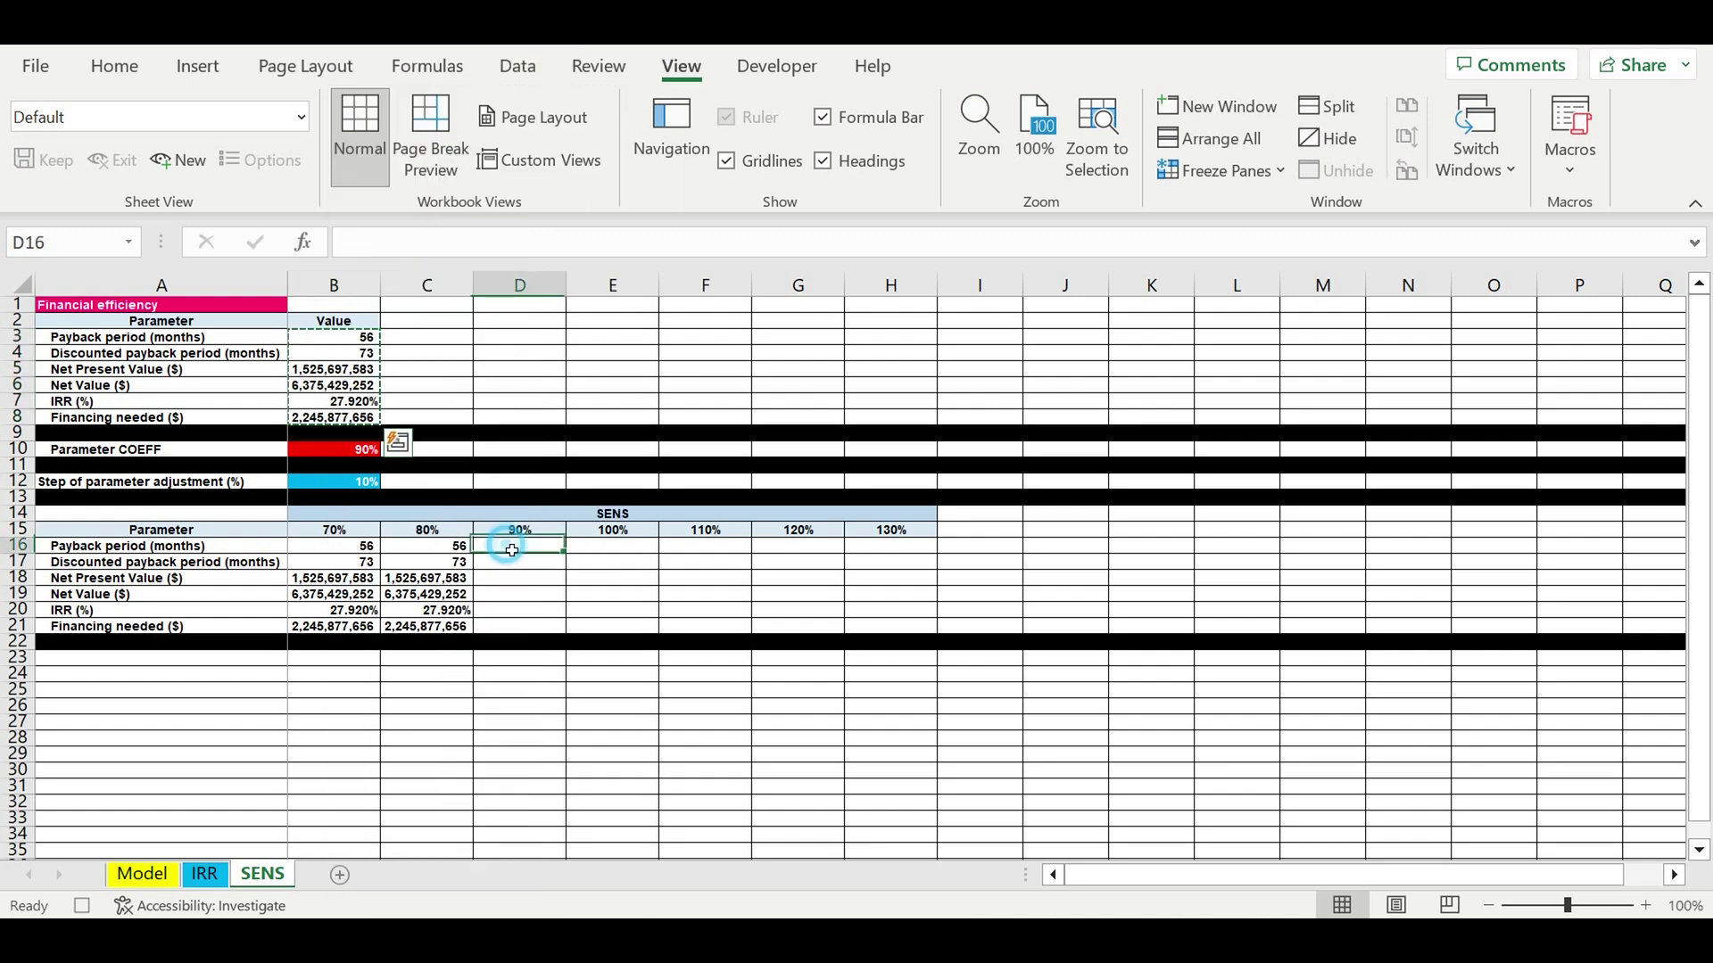
pyautogui.rightClick(509, 549)
pyautogui.click(608, 187)
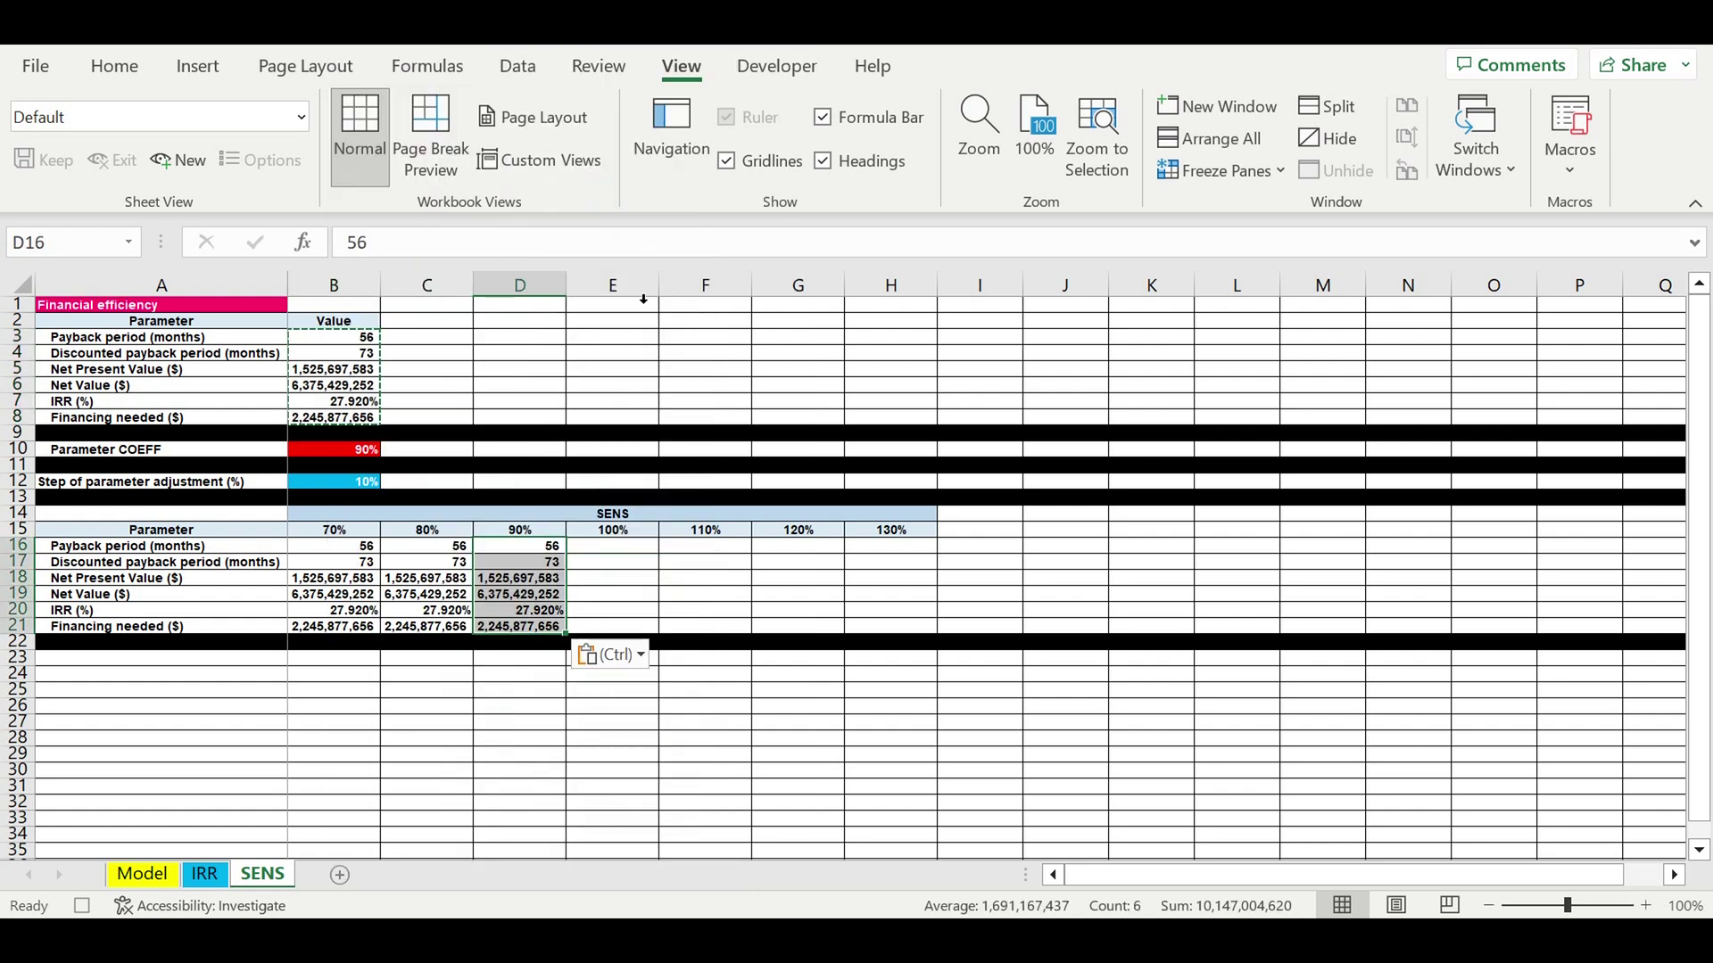
# - Relink the Parameter COEFF cell B10 to the 100% coefficient with =E15
pyautogui.click(347, 455)
pyautogui.write('=')
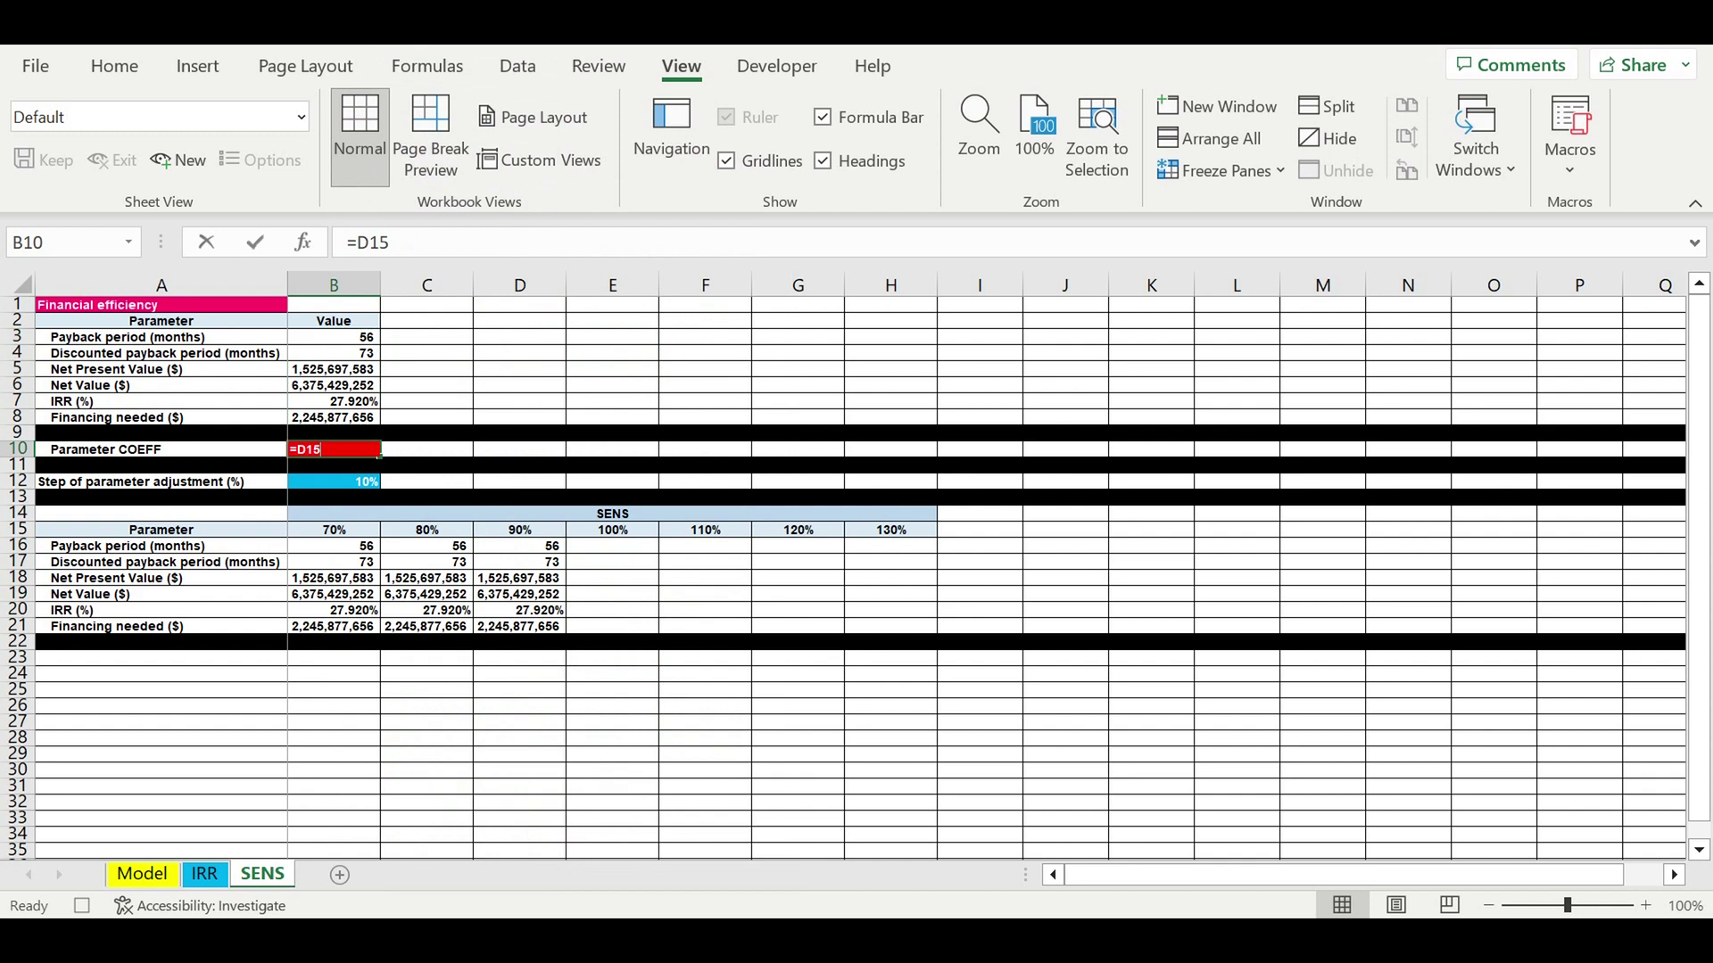
pyautogui.click(609, 532)
pyautogui.press('Return')
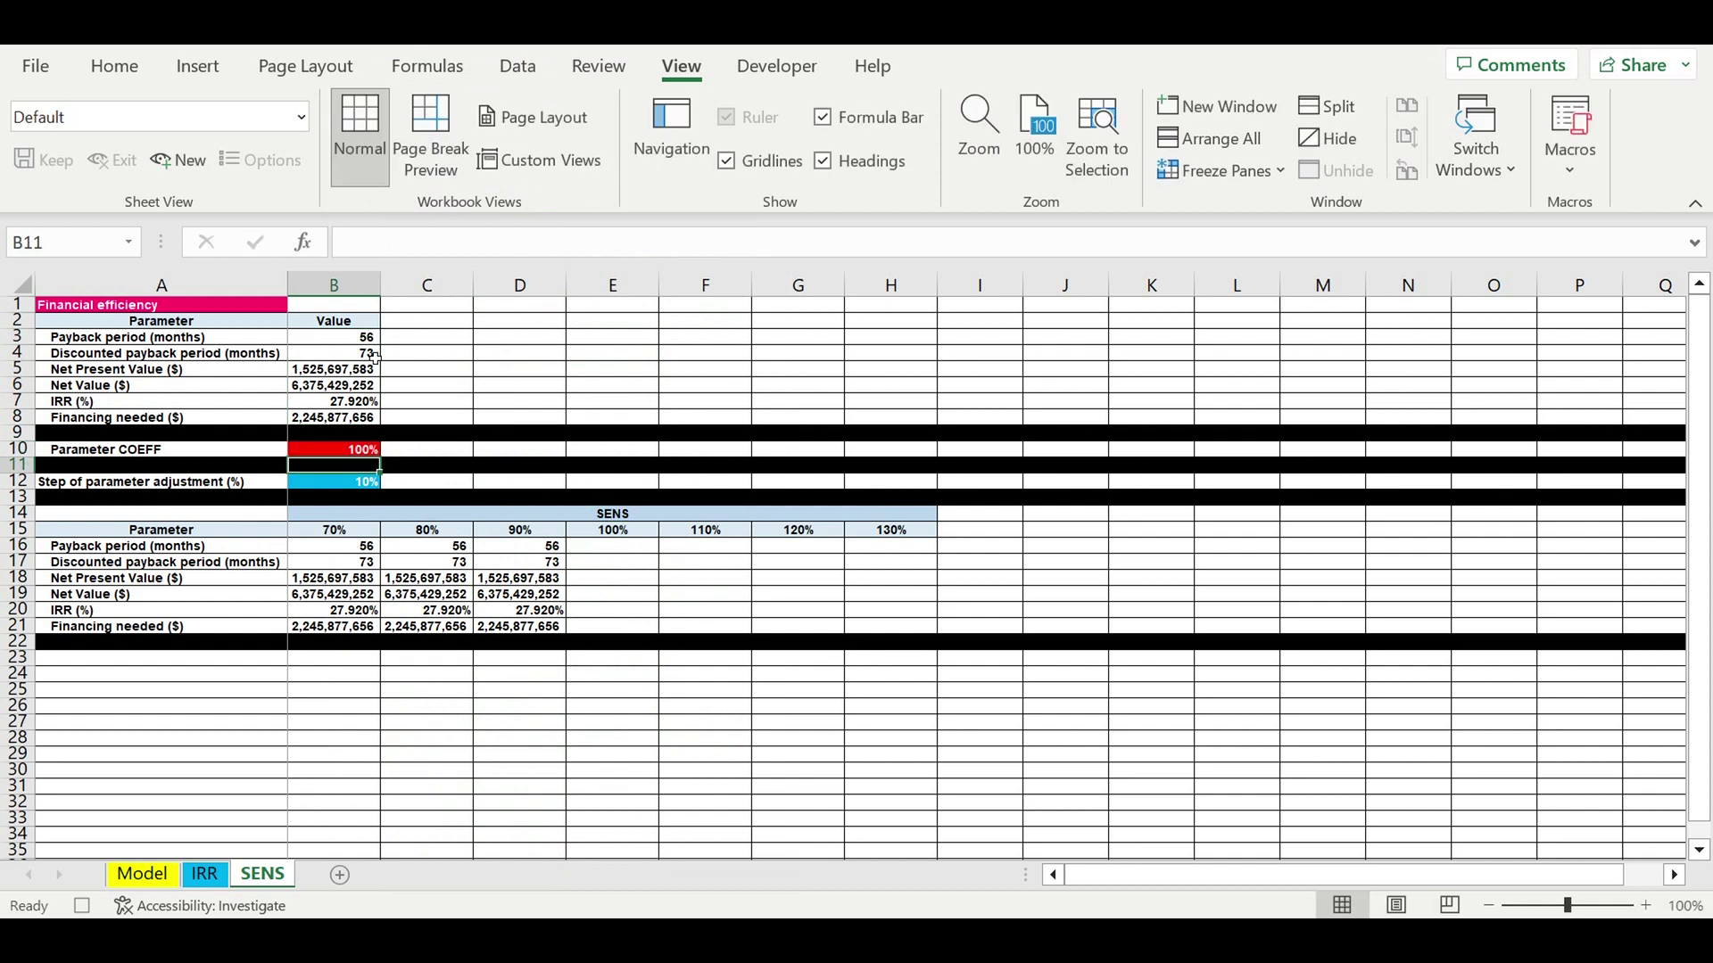
# - Copy the results B3:B8 and paste them as values into the 100% column, starting in E16
pyautogui.moveTo(354, 344); pyautogui.dragTo(353, 418)
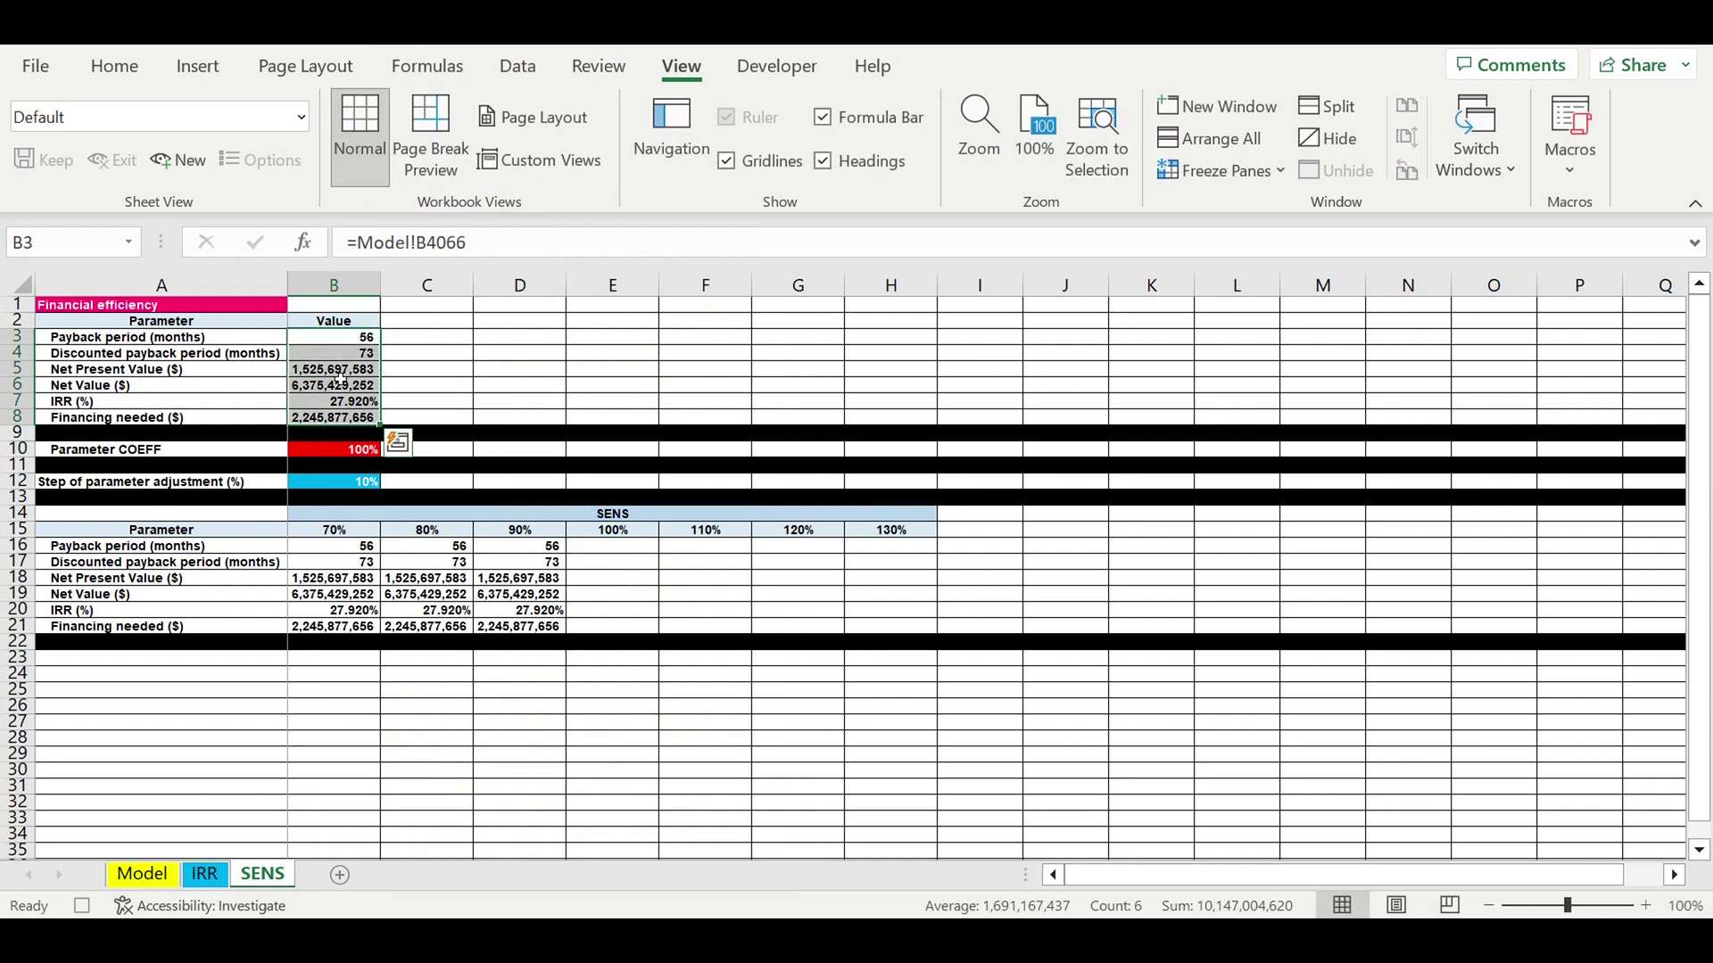
pyautogui.rightClick(350, 375)
pyautogui.click(398, 195)
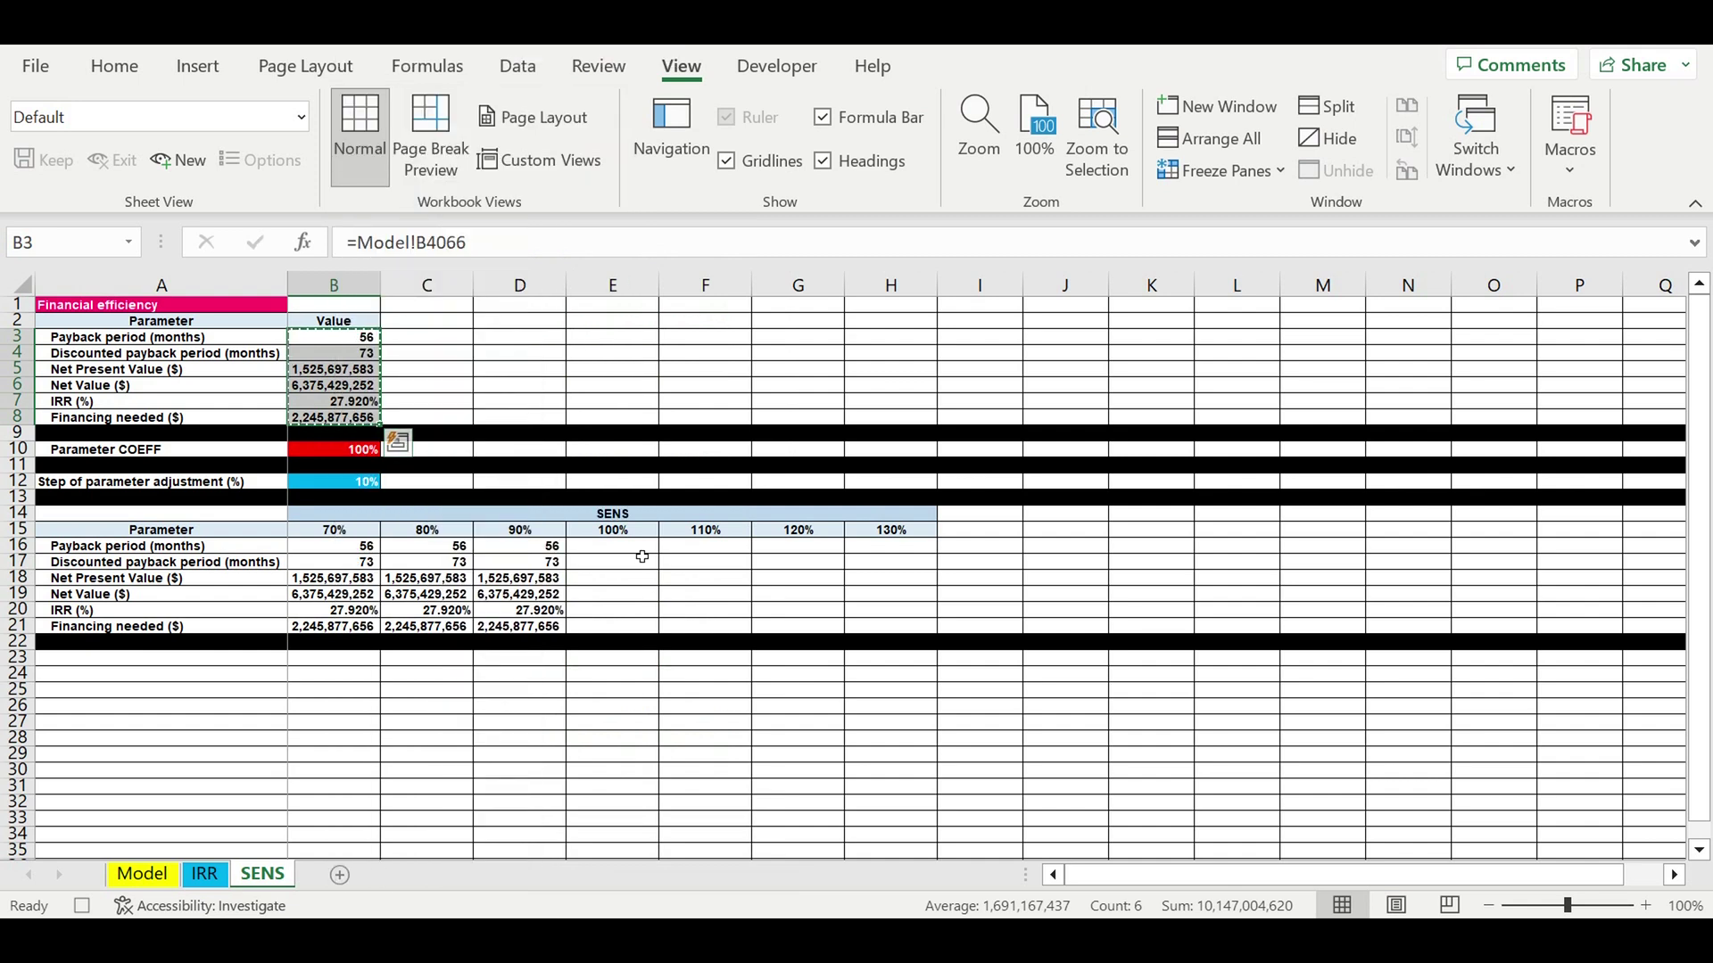
pyautogui.click(607, 554)
pyautogui.rightClick(606, 555)
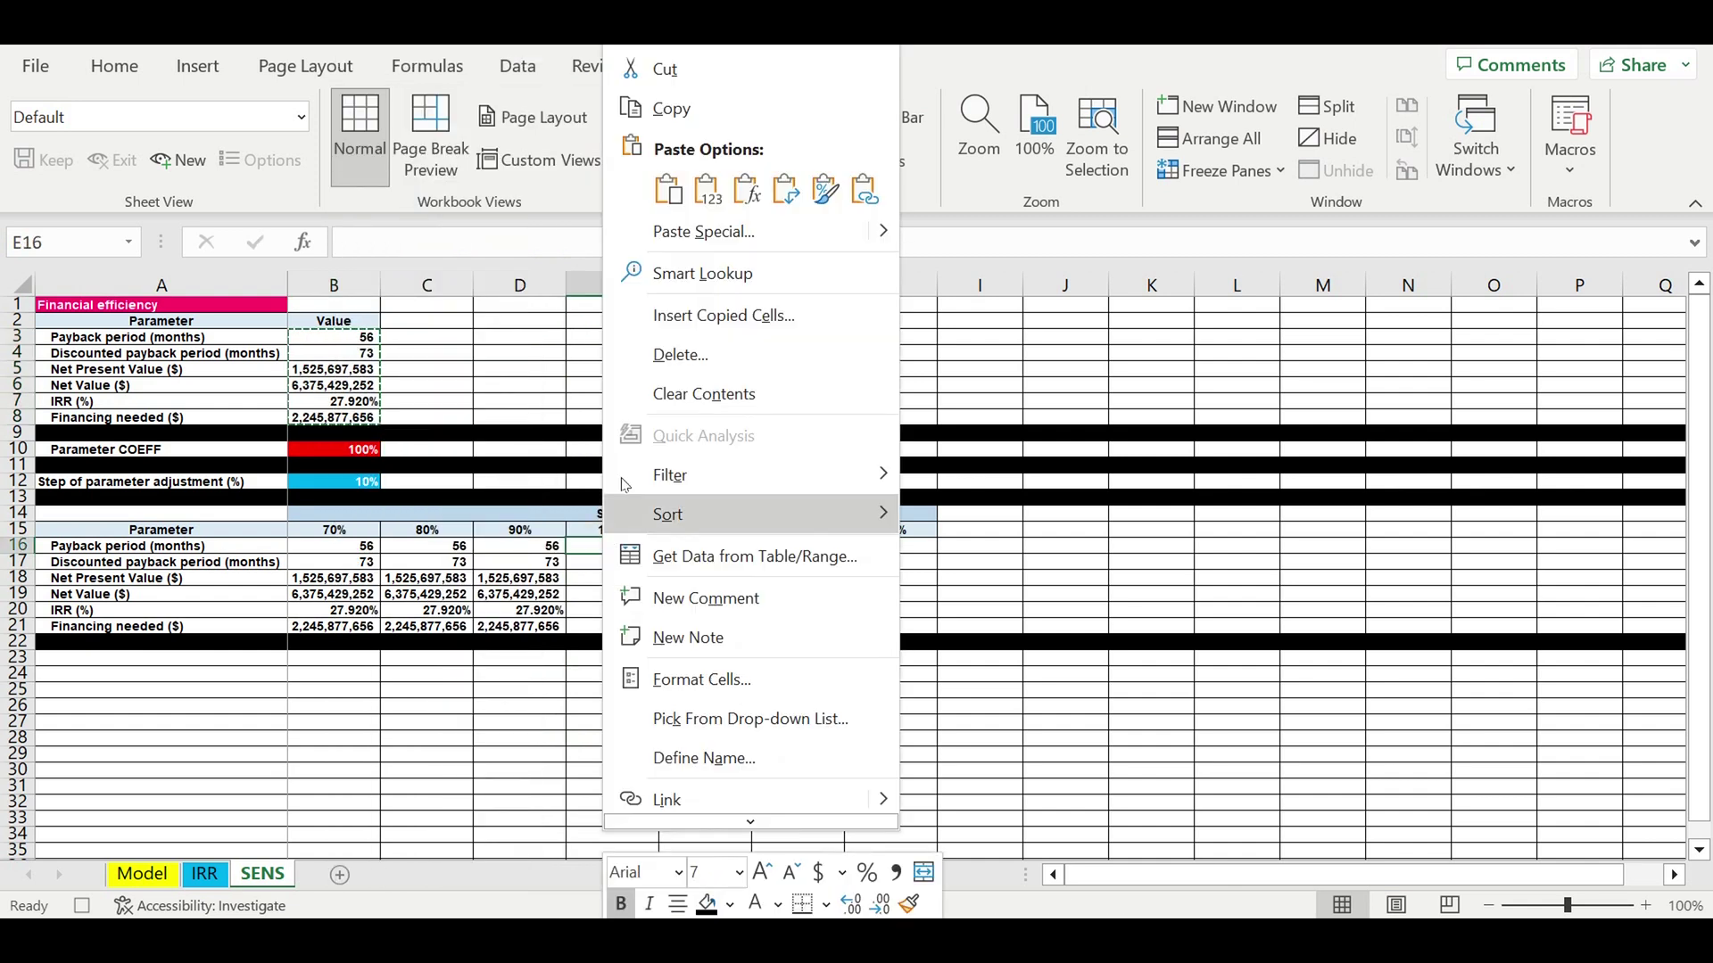
pyautogui.click(707, 189)
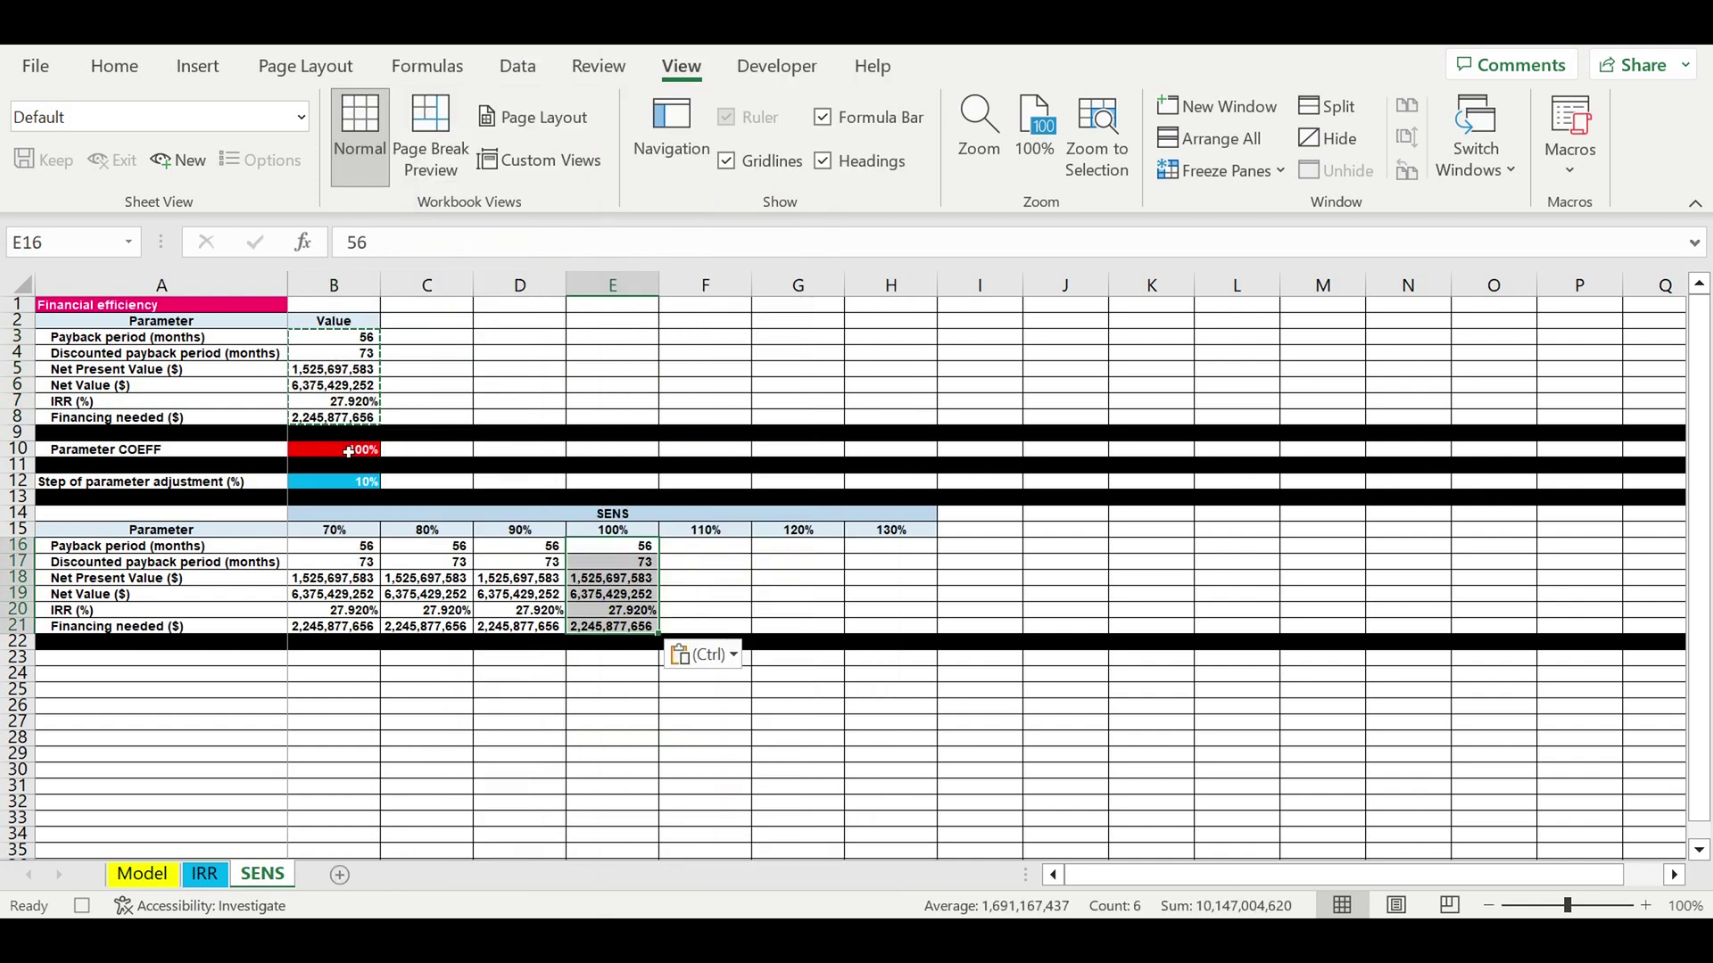
# - Relink the Parameter COEFF cell B10 to the 110% coefficient with =F15
pyautogui.click(348, 451)
pyautogui.write('=')
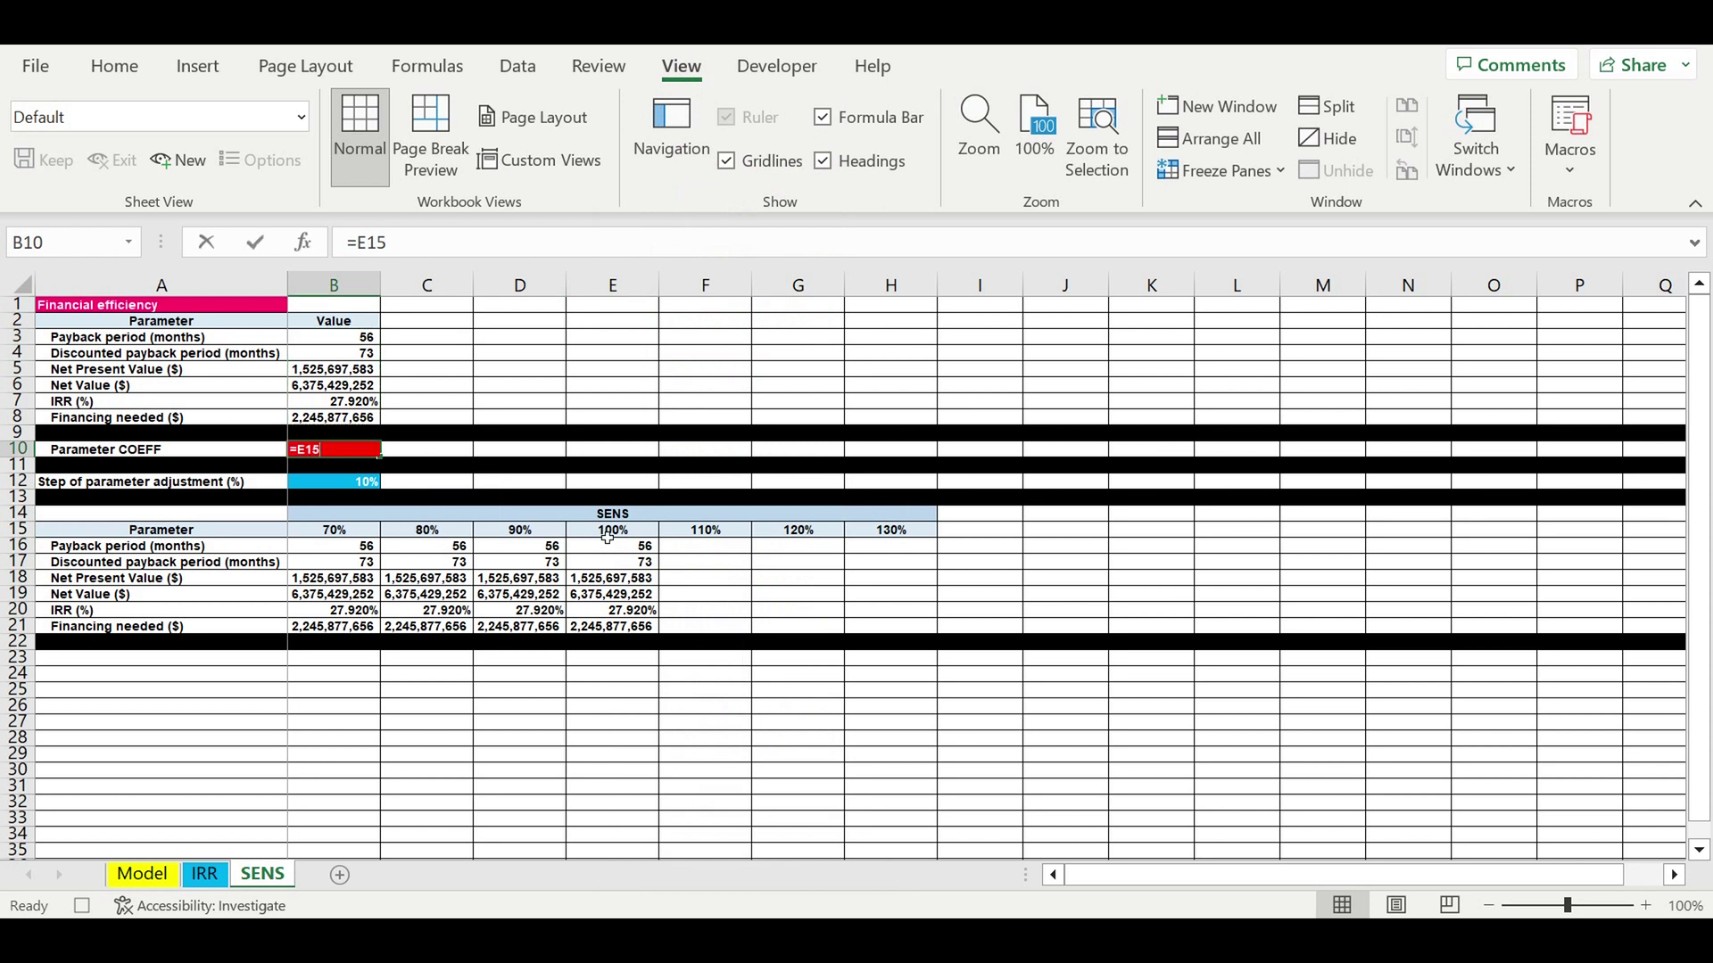
pyautogui.click(711, 533)
pyautogui.press('Return')
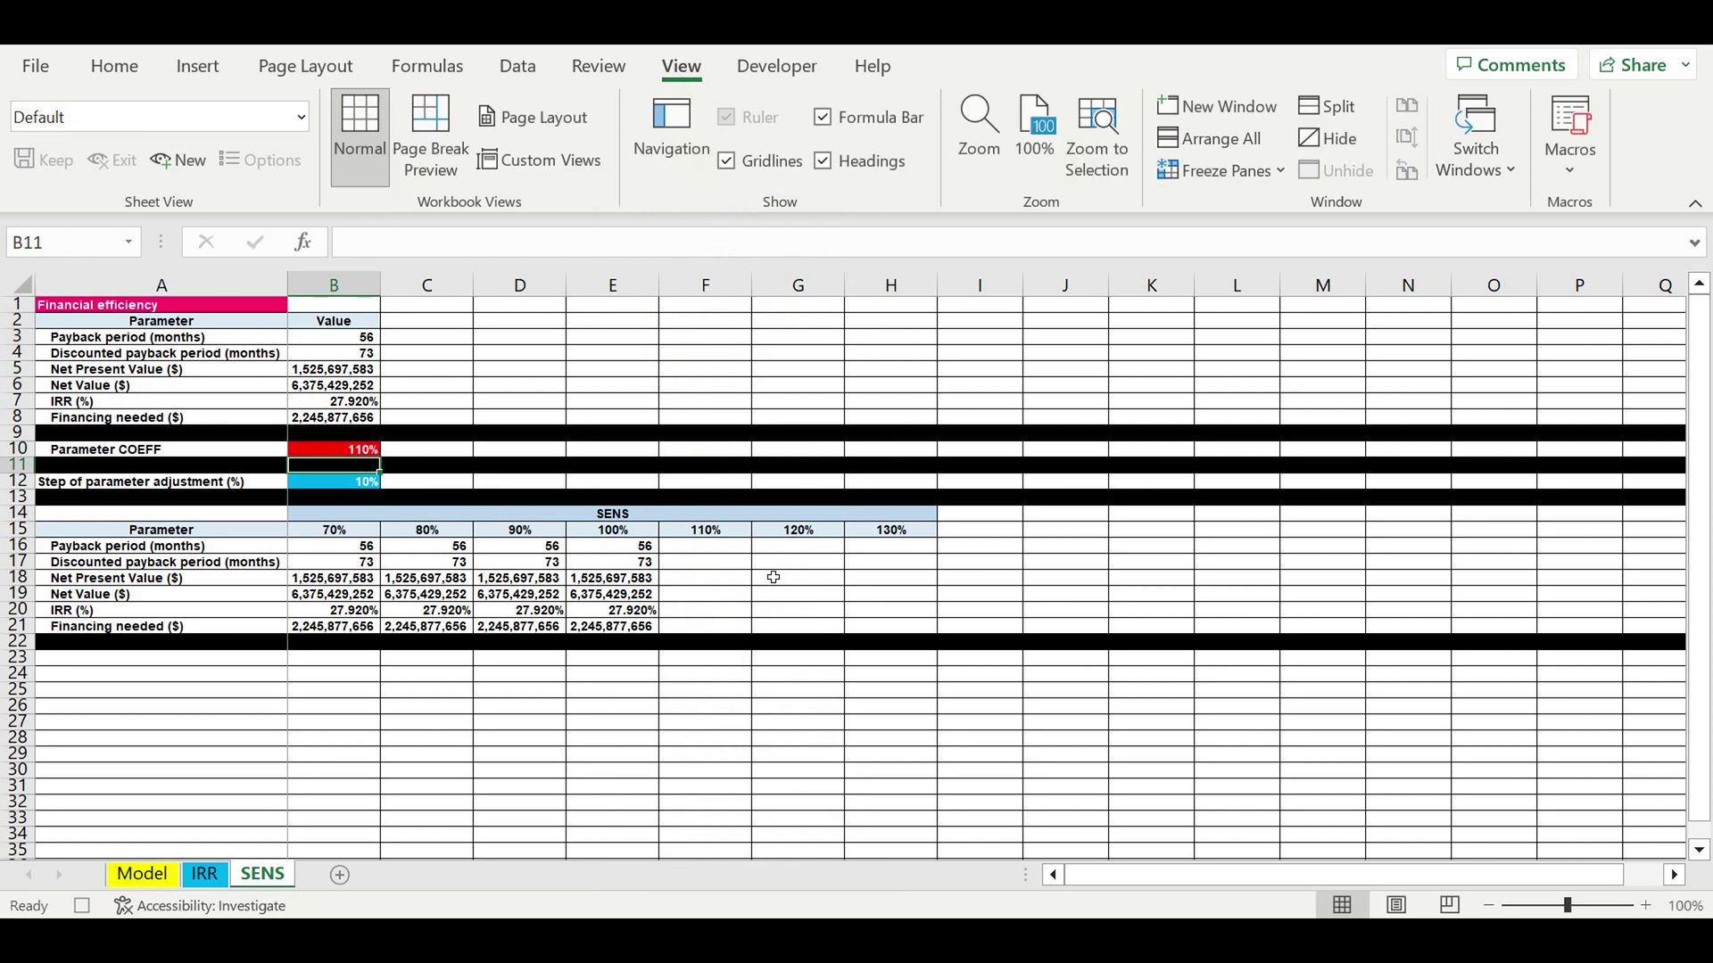
# - Copy the results B3:B8 and paste them as values into the 110% column, starting in F16
pyautogui.moveTo(348, 342); pyautogui.dragTo(335, 415)
pyautogui.rightClick(333, 368)
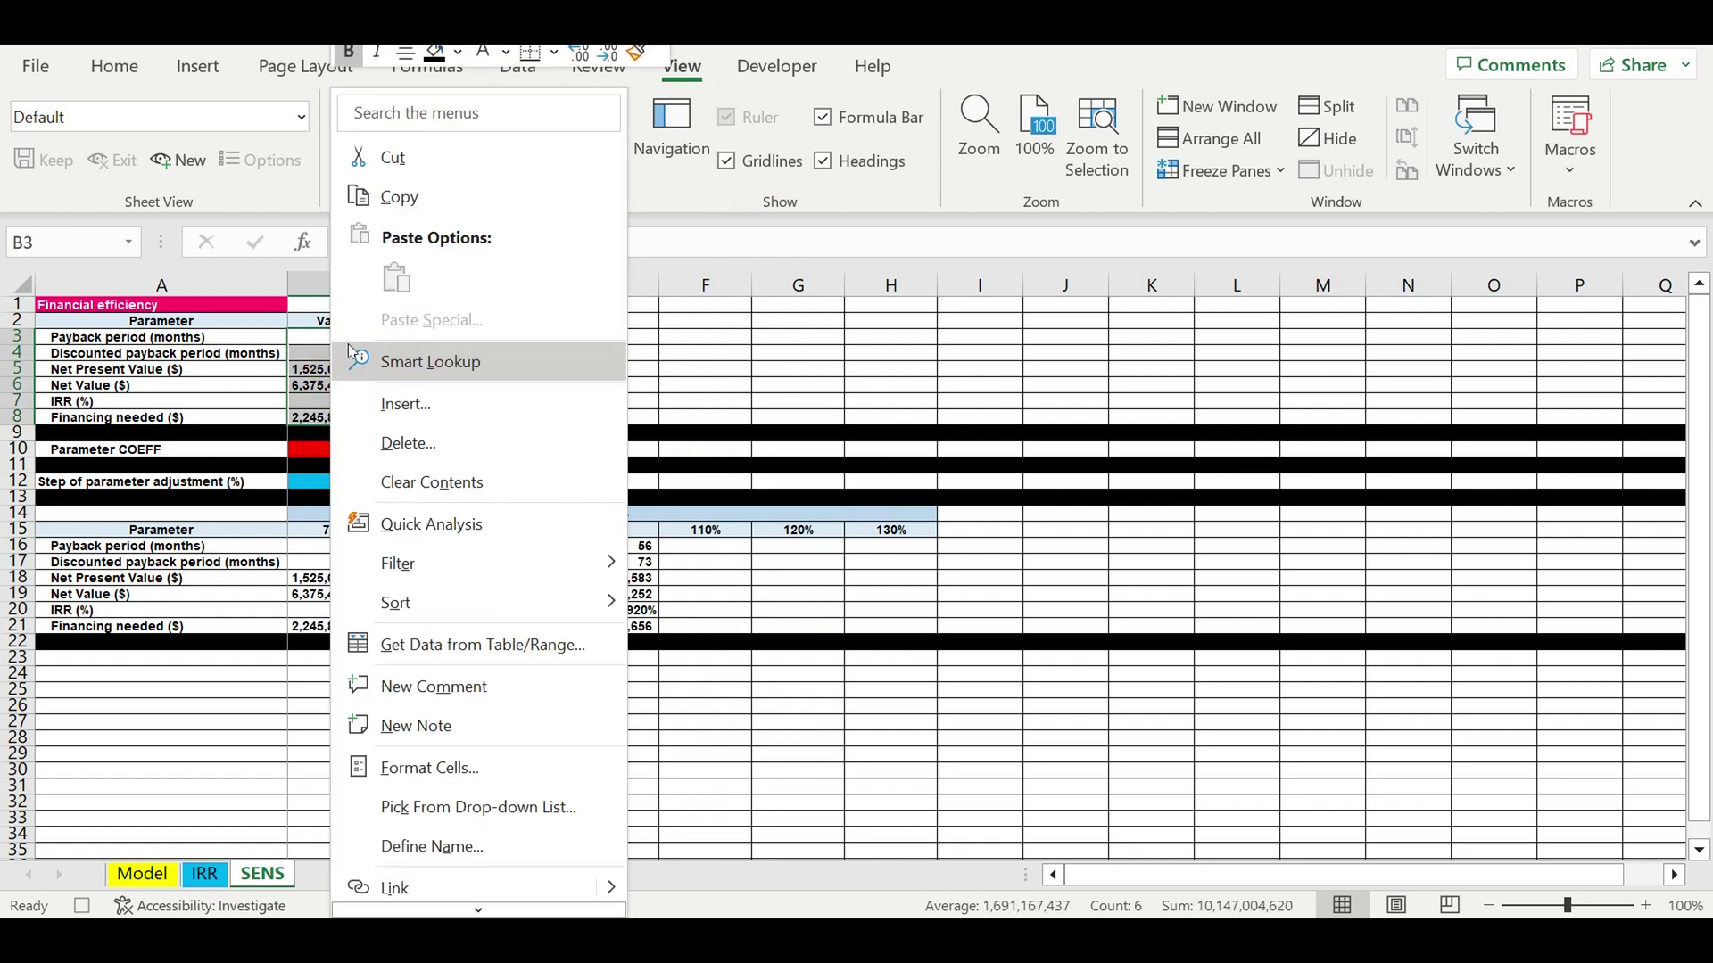
pyautogui.click(397, 195)
pyautogui.click(697, 553)
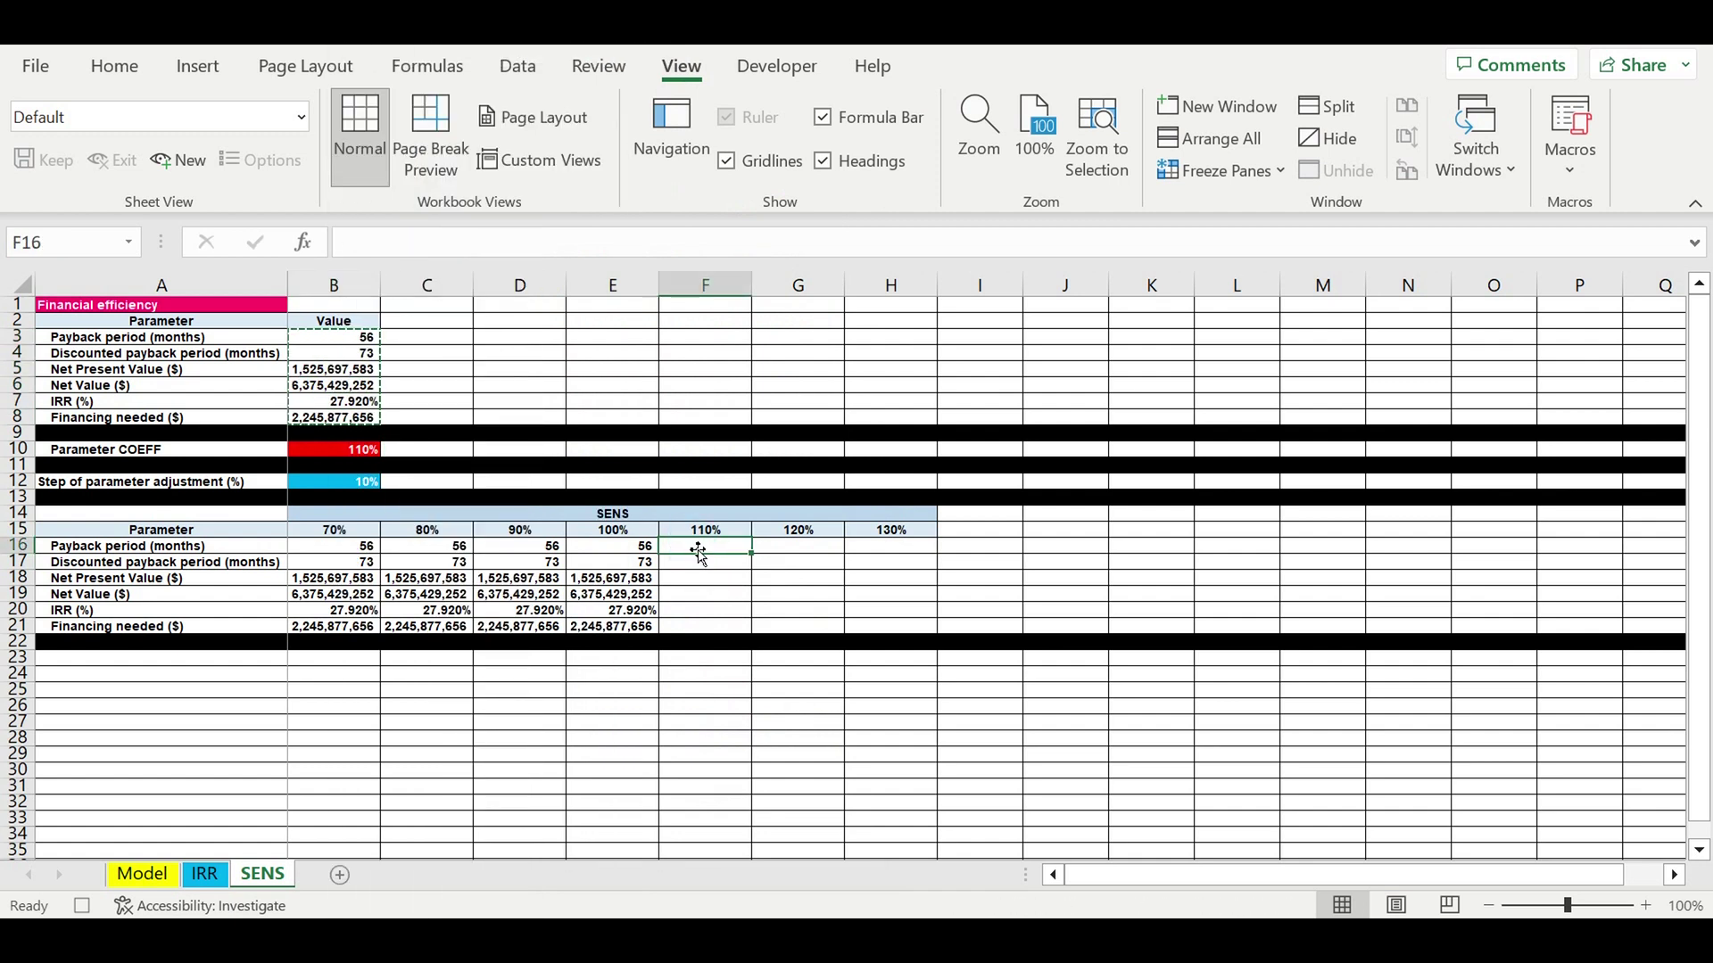
pyautogui.rightClick(698, 550)
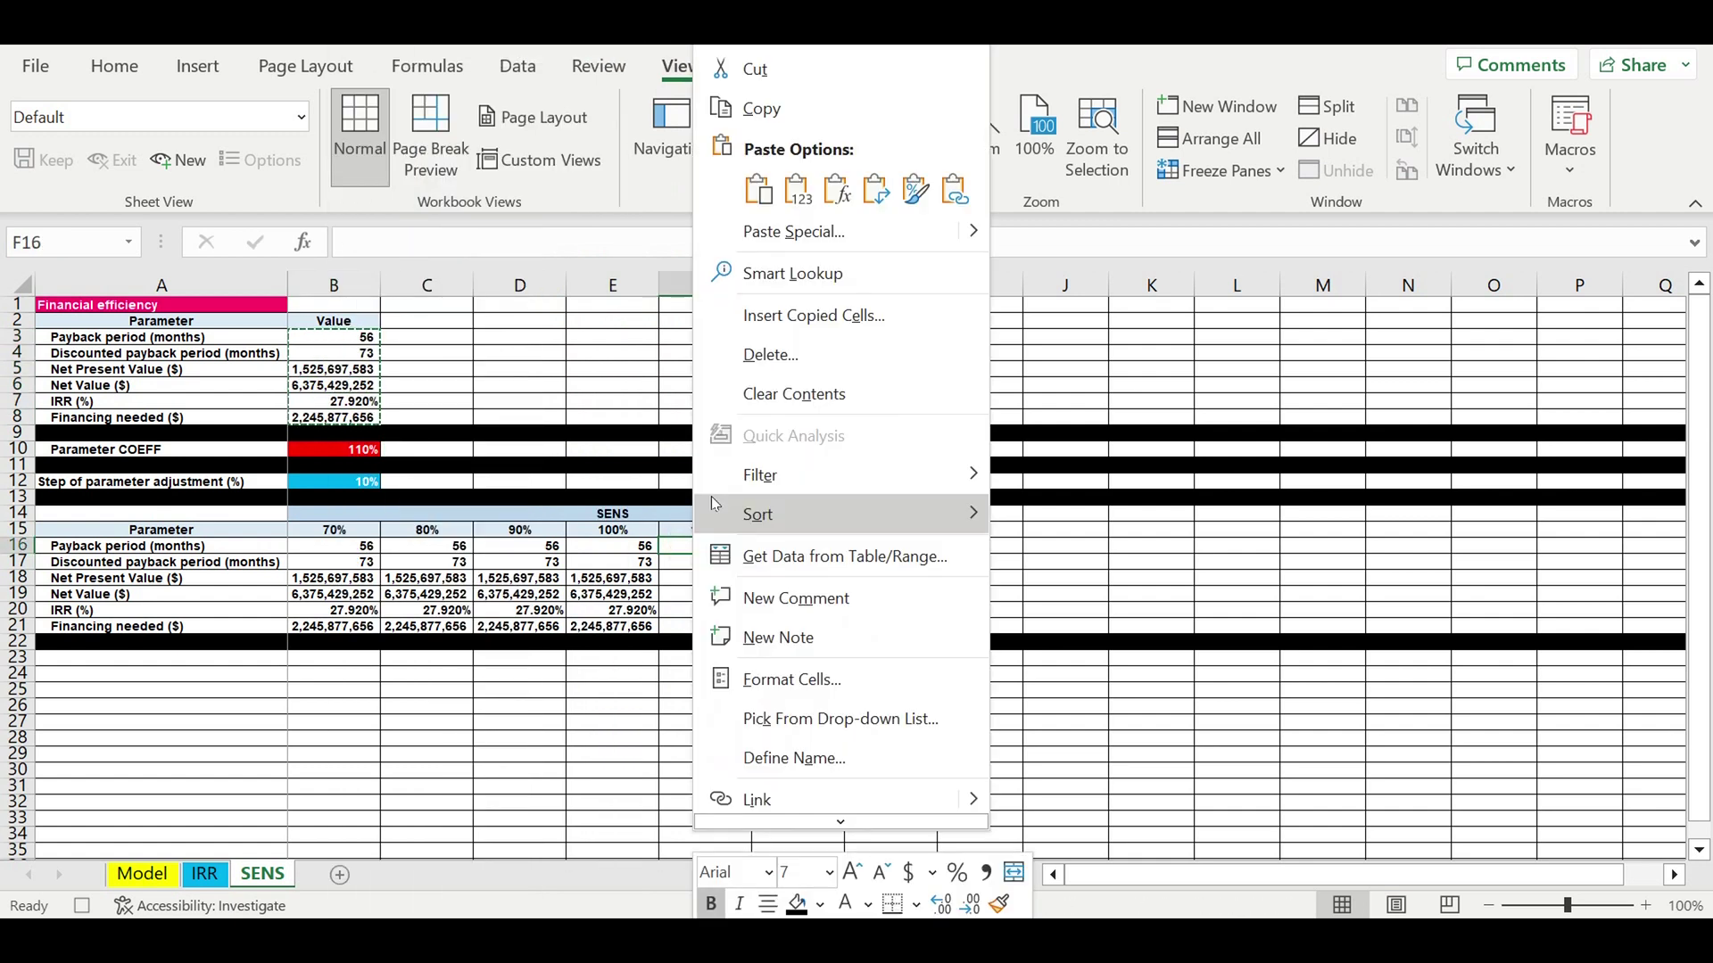
pyautogui.click(802, 184)
# - Select the Parameter COEFF cell B10 for relinking to another coefficient
pyautogui.click(332, 456)
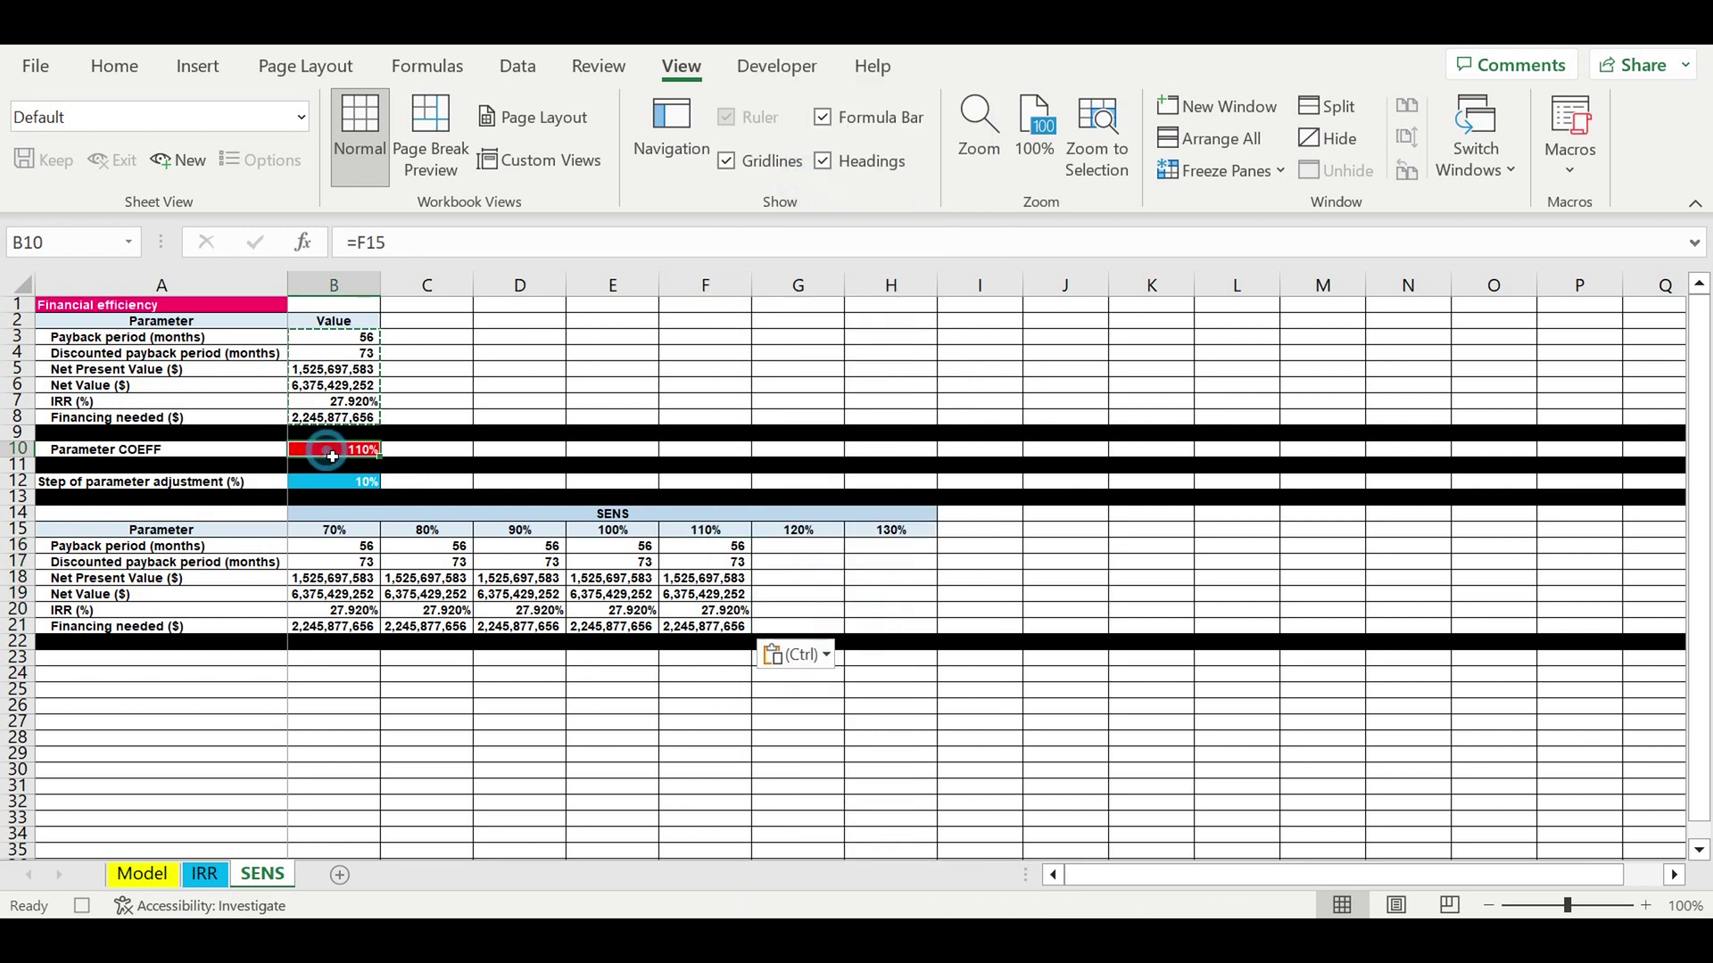
# - Link the parameter coefficient in B10 to the 120% heading with the formula =G15
pyautogui.write('=')
pyautogui.click(797, 532)
pyautogui.press('Return')
# - Copy the financial efficiency values in B3:B8 and paste them as values into the 120% column starting at G16
pyautogui.moveTo(359, 340); pyautogui.dragTo(339, 417)
pyautogui.rightClick(345, 370)
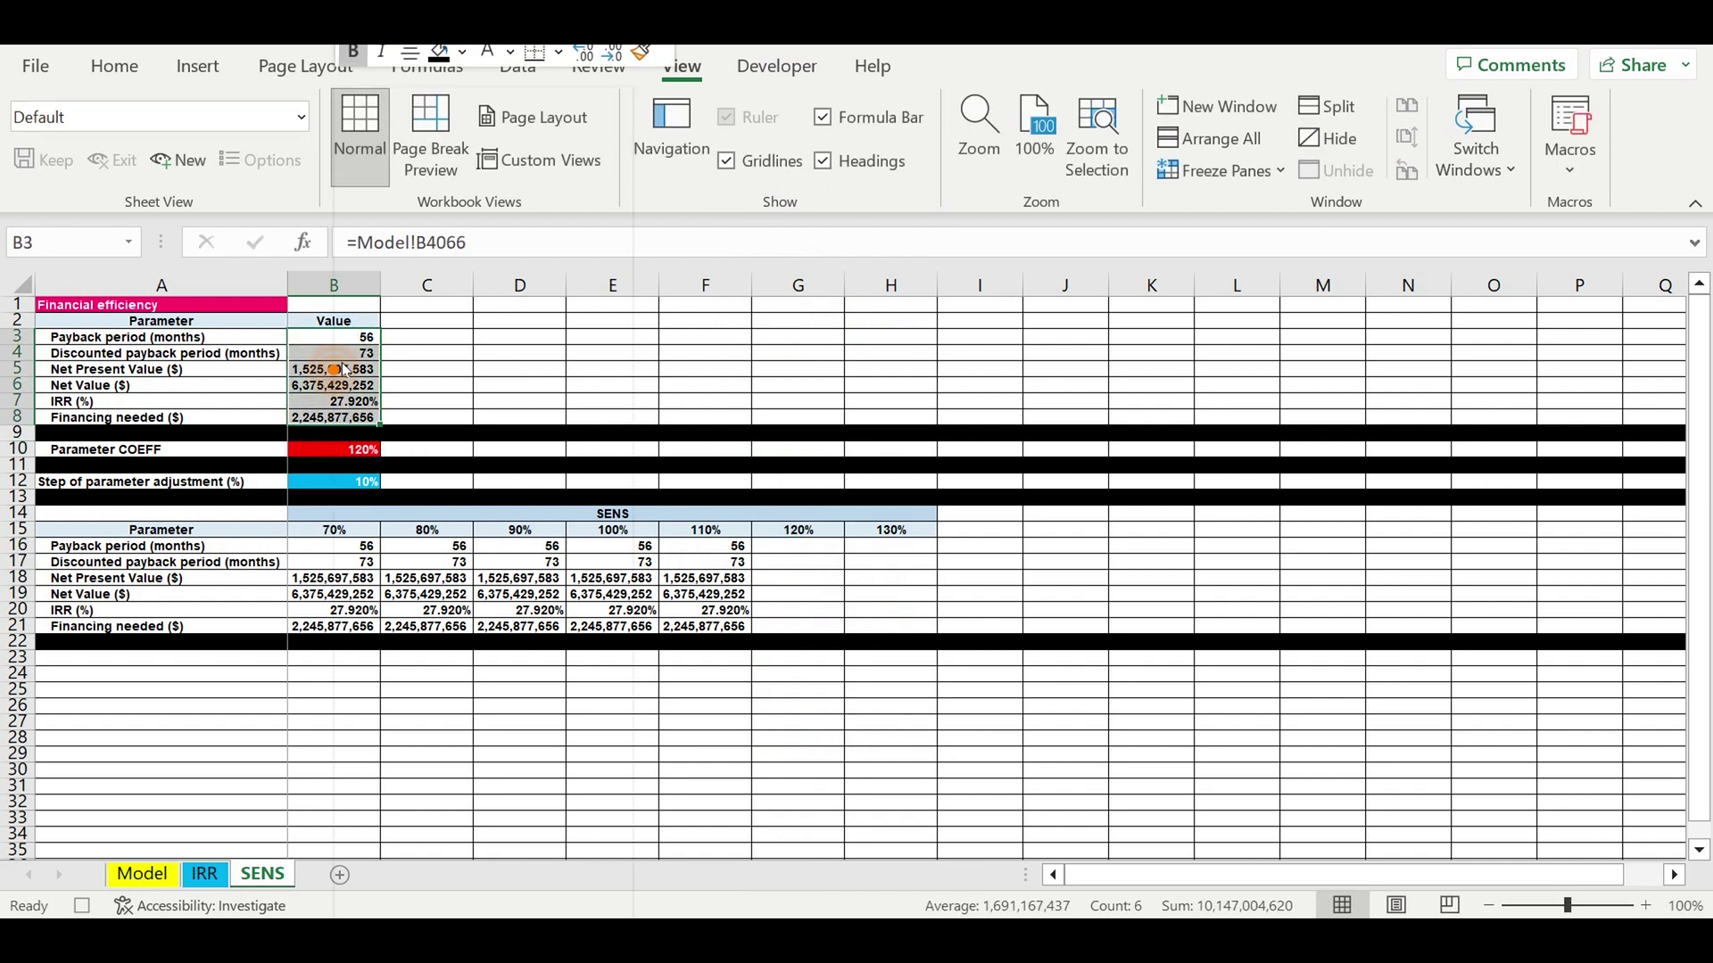
pyautogui.click(409, 193)
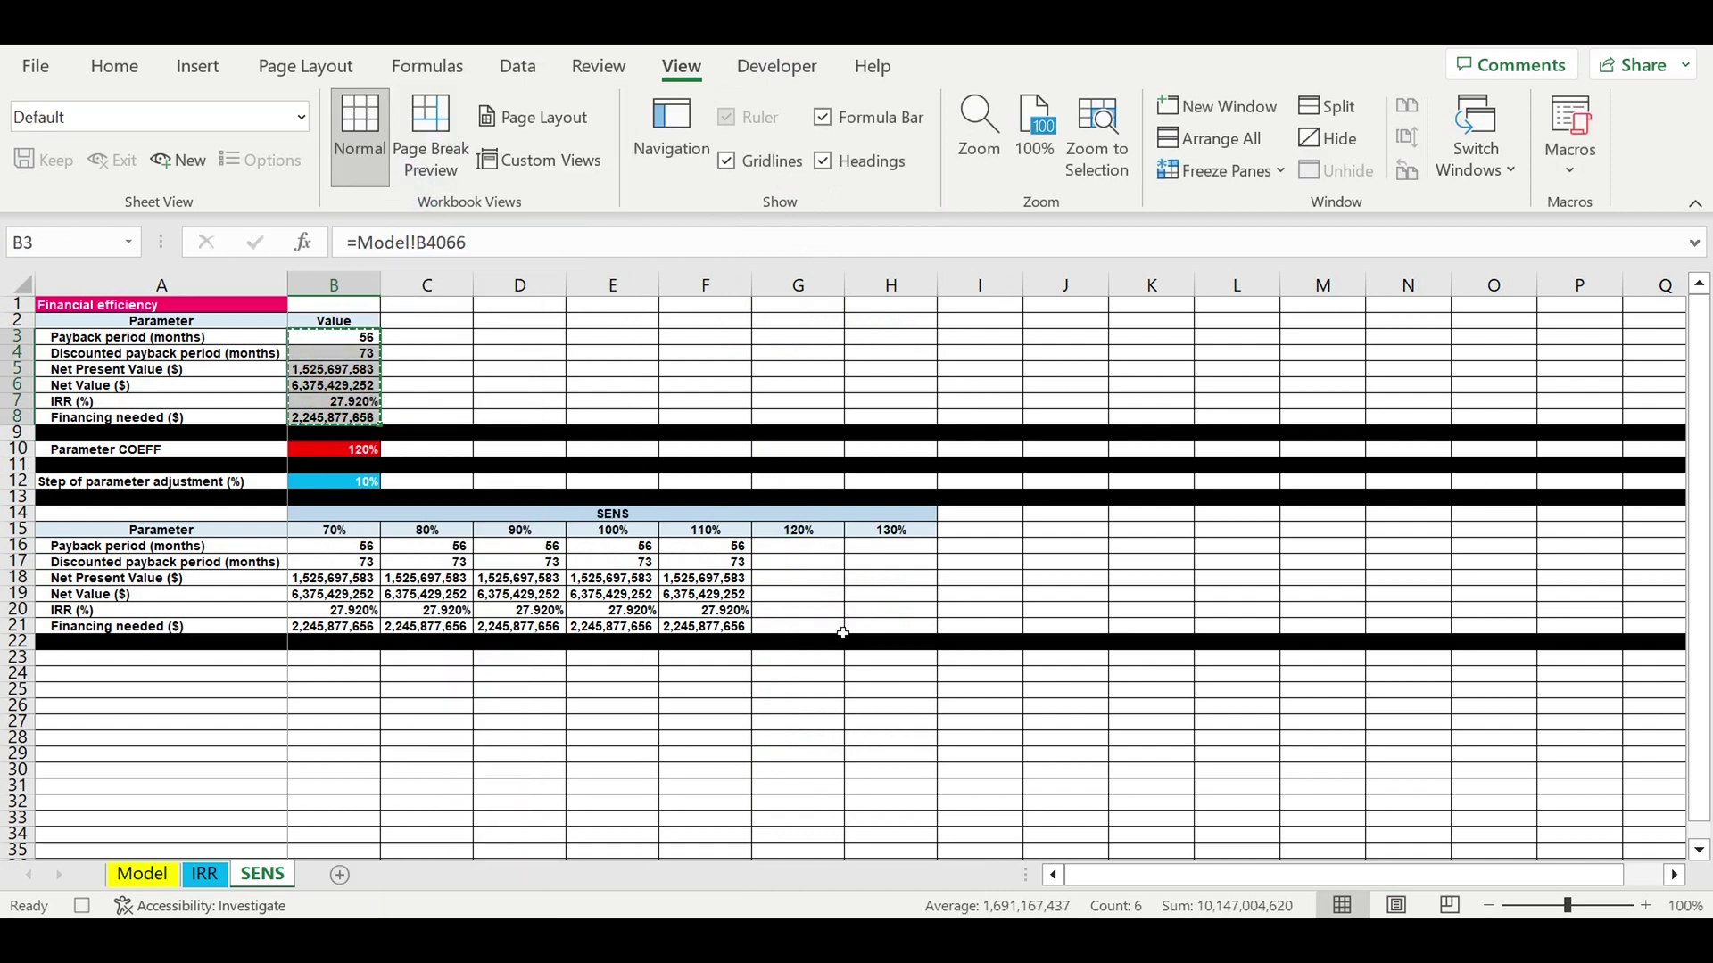
pyautogui.click(797, 546)
pyautogui.rightClick(797, 546)
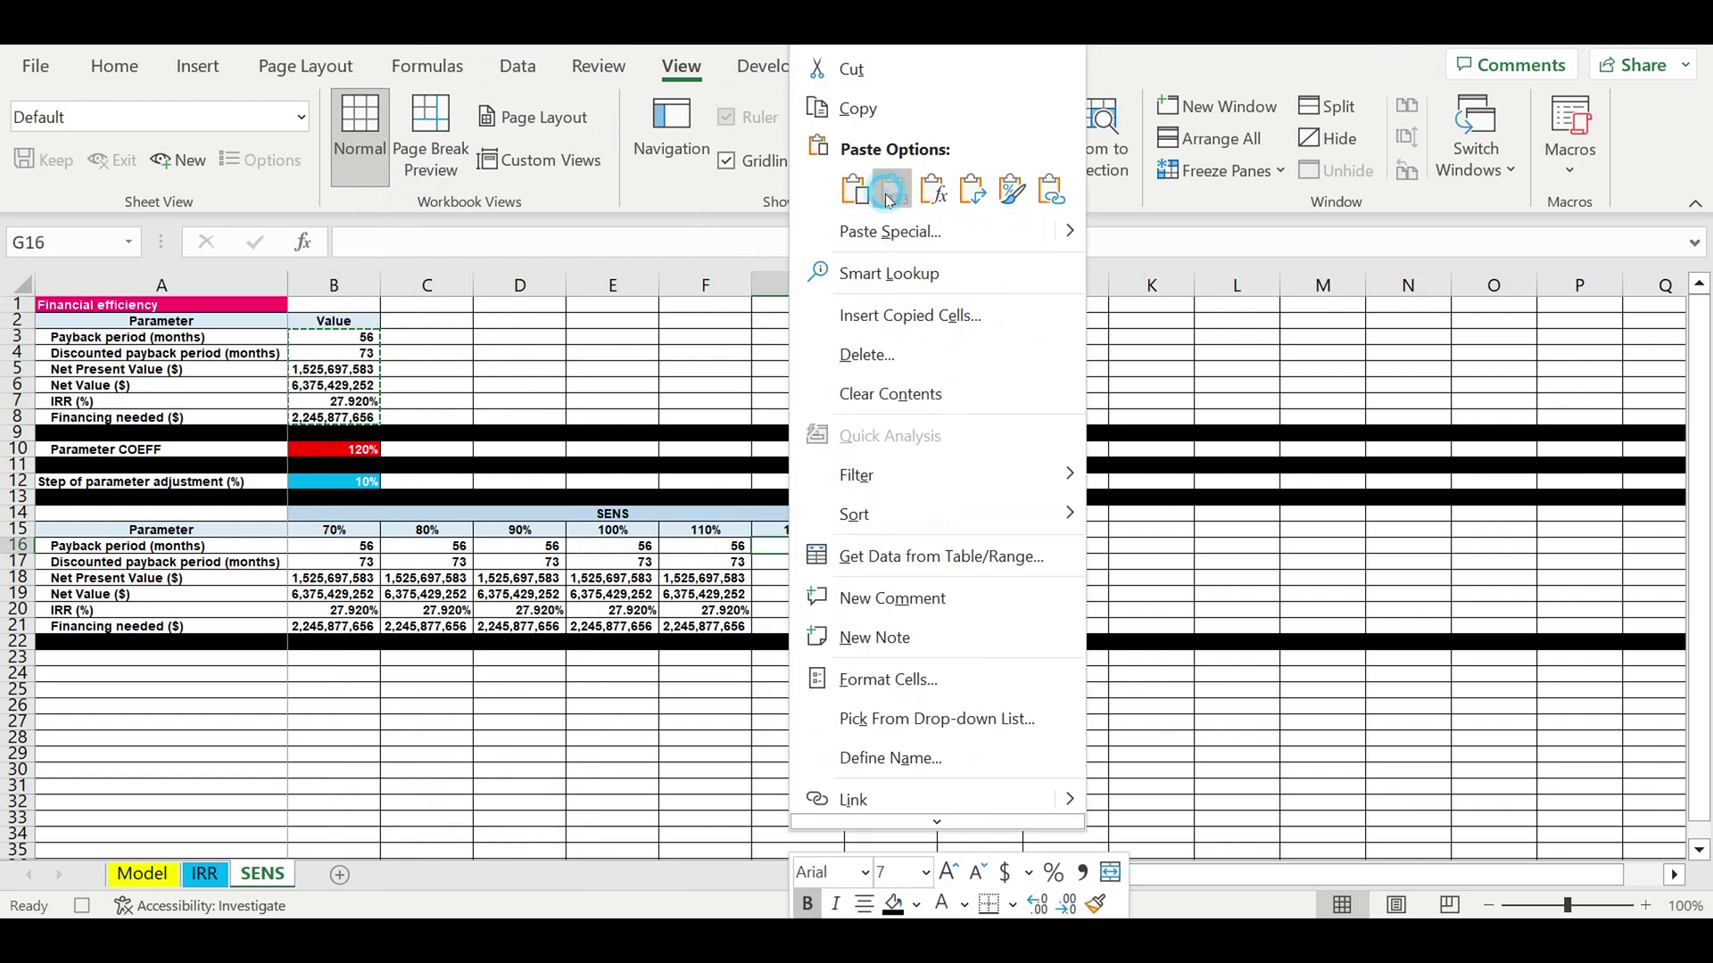
pyautogui.click(888, 198)
# - Link the parameter coefficient in B10 to the 130% heading with the formula =H15
pyautogui.click(324, 459)
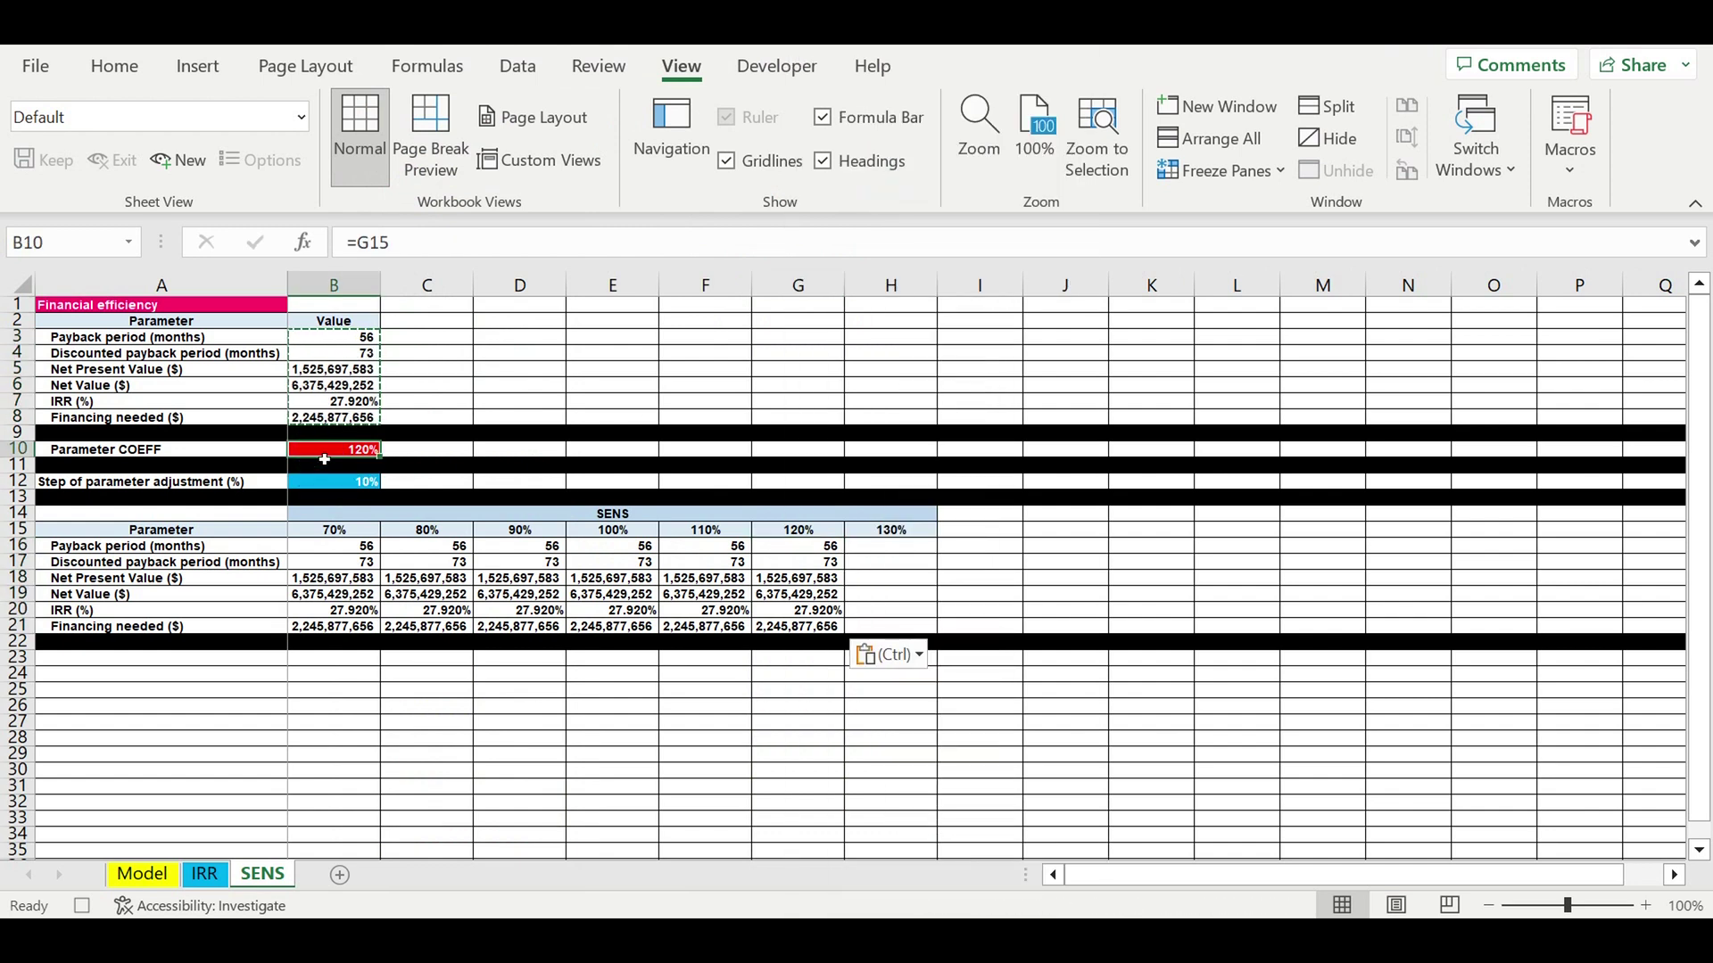
pyautogui.write('=')
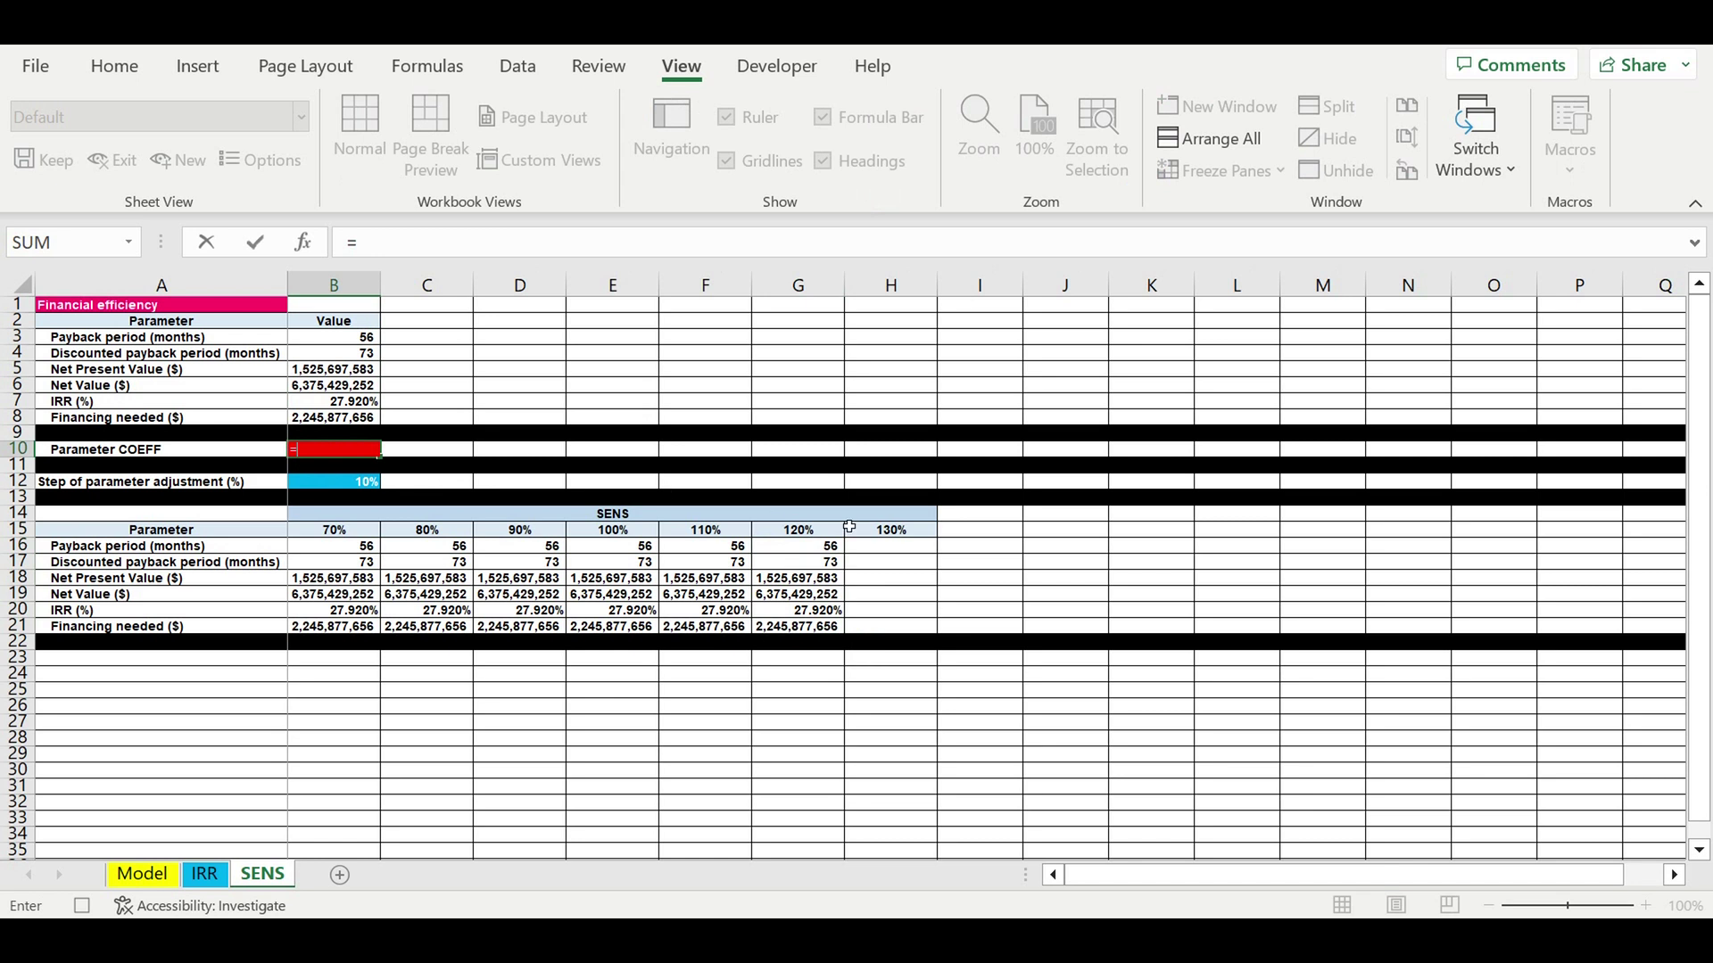
pyautogui.click(892, 532)
pyautogui.press('Return')
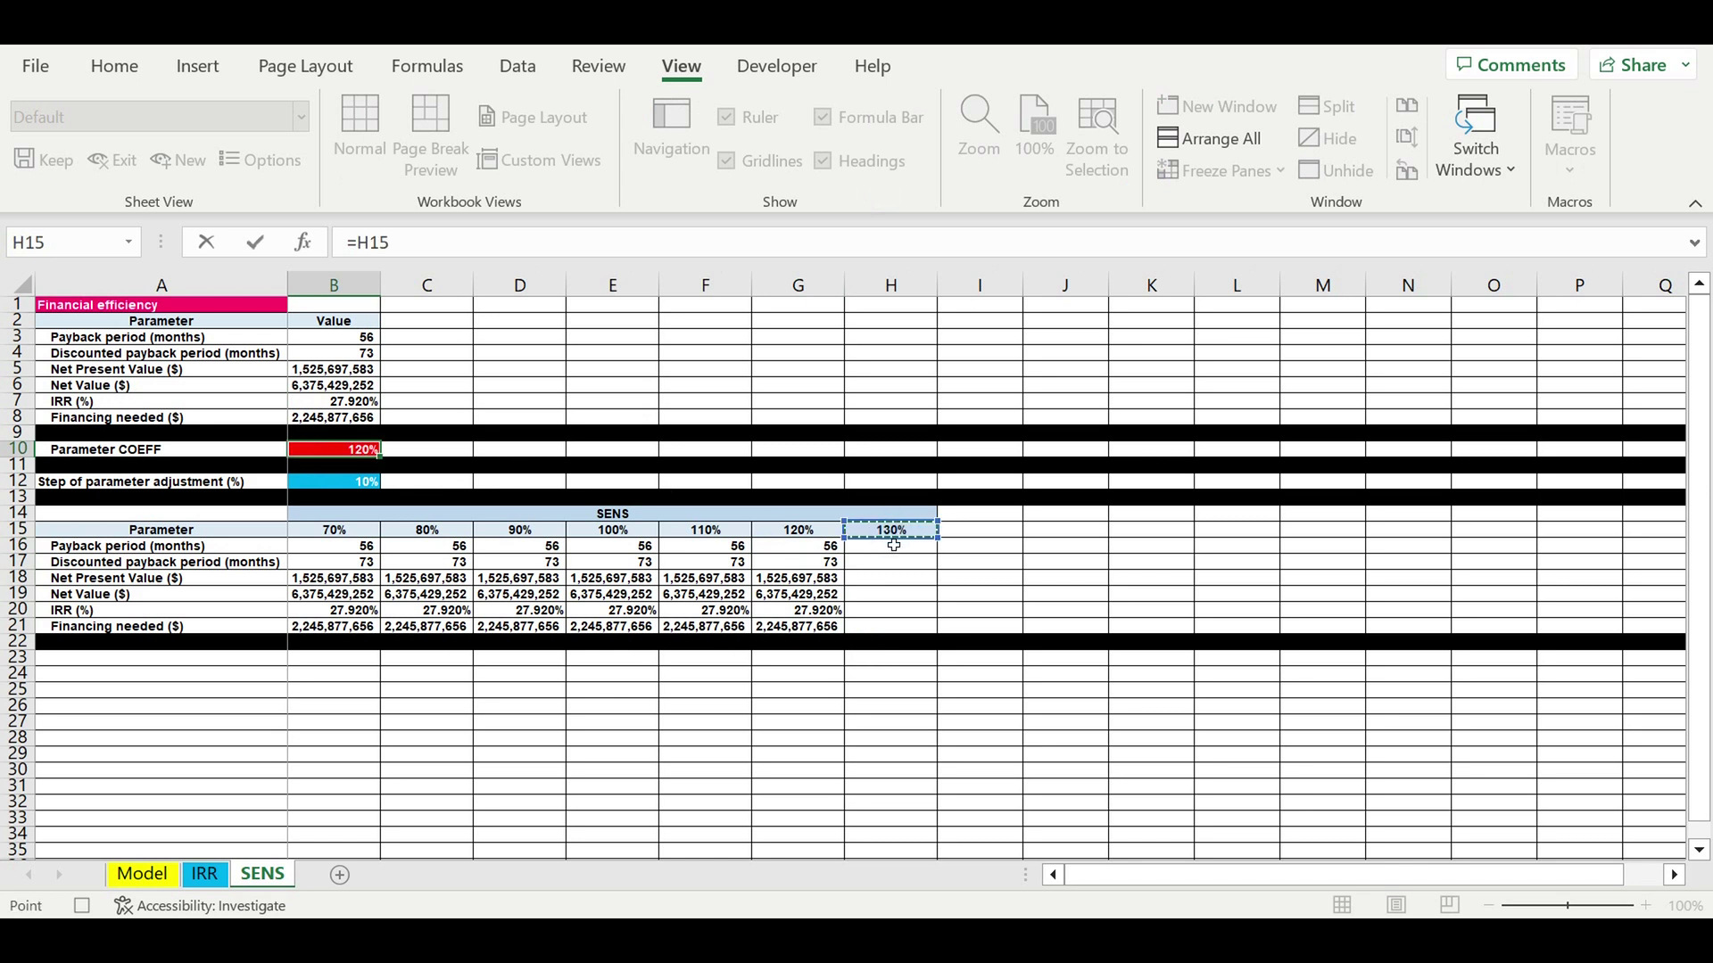
# - Copy the financial efficiency values in B3:B8 and paste them as values into the 130% column starting at H16
pyautogui.moveTo(350, 338); pyautogui.dragTo(348, 399)
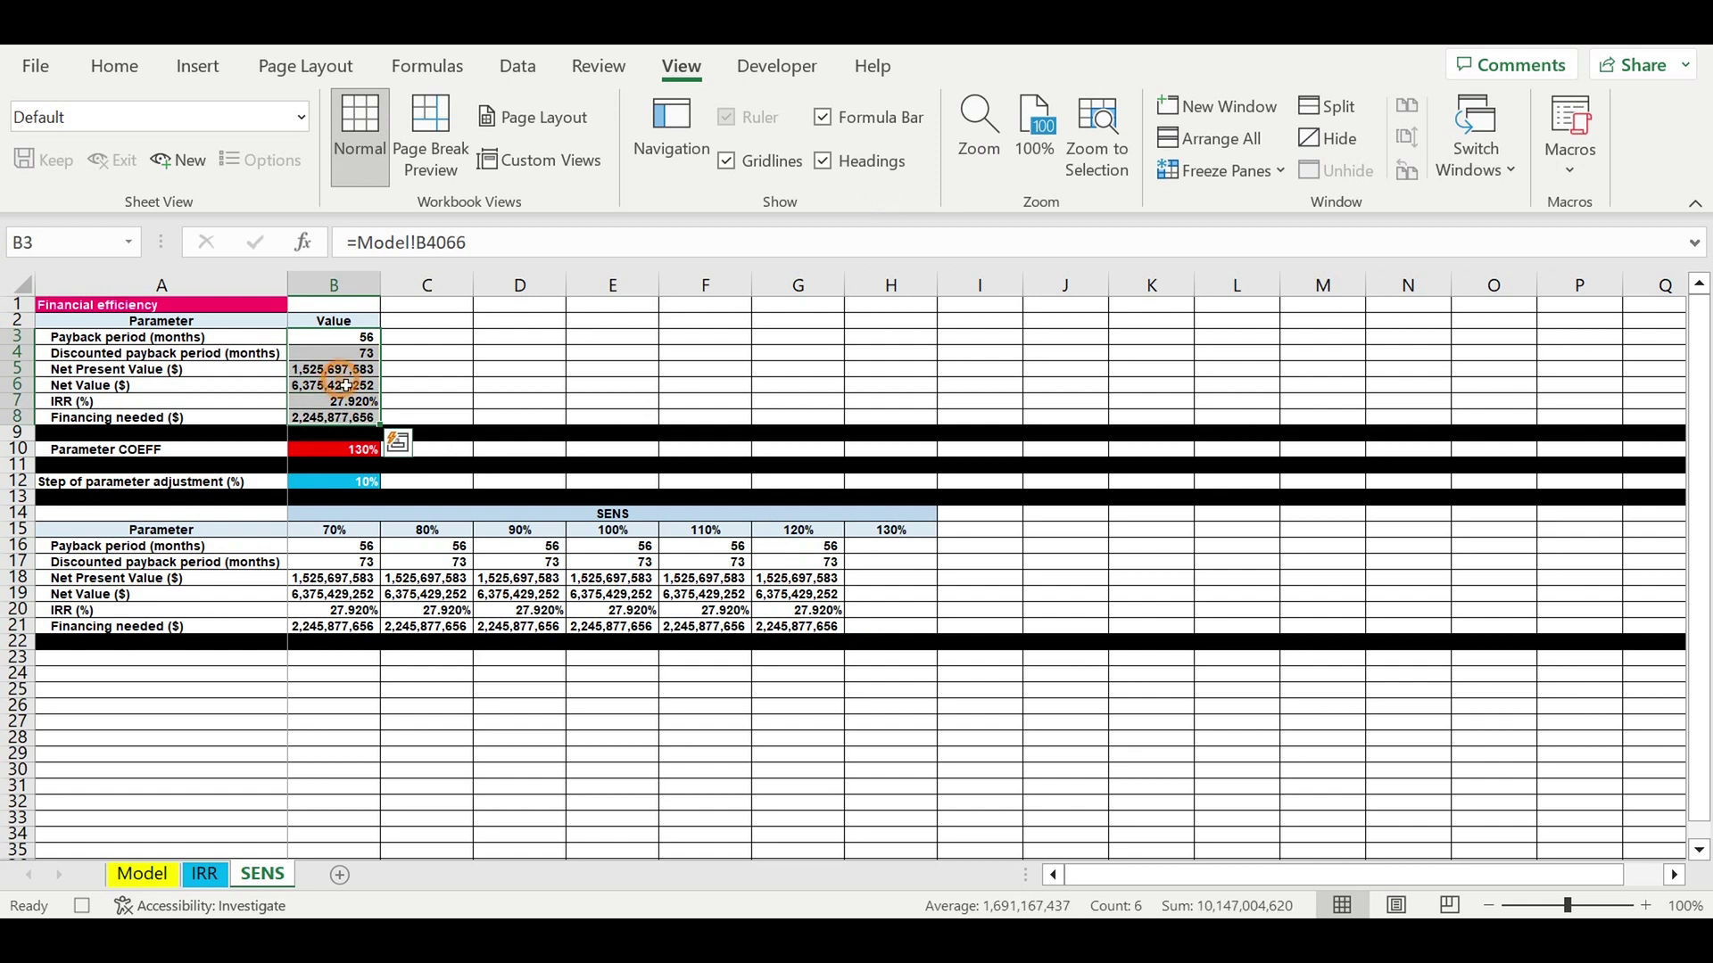
pyautogui.rightClick(341, 366)
pyautogui.click(430, 198)
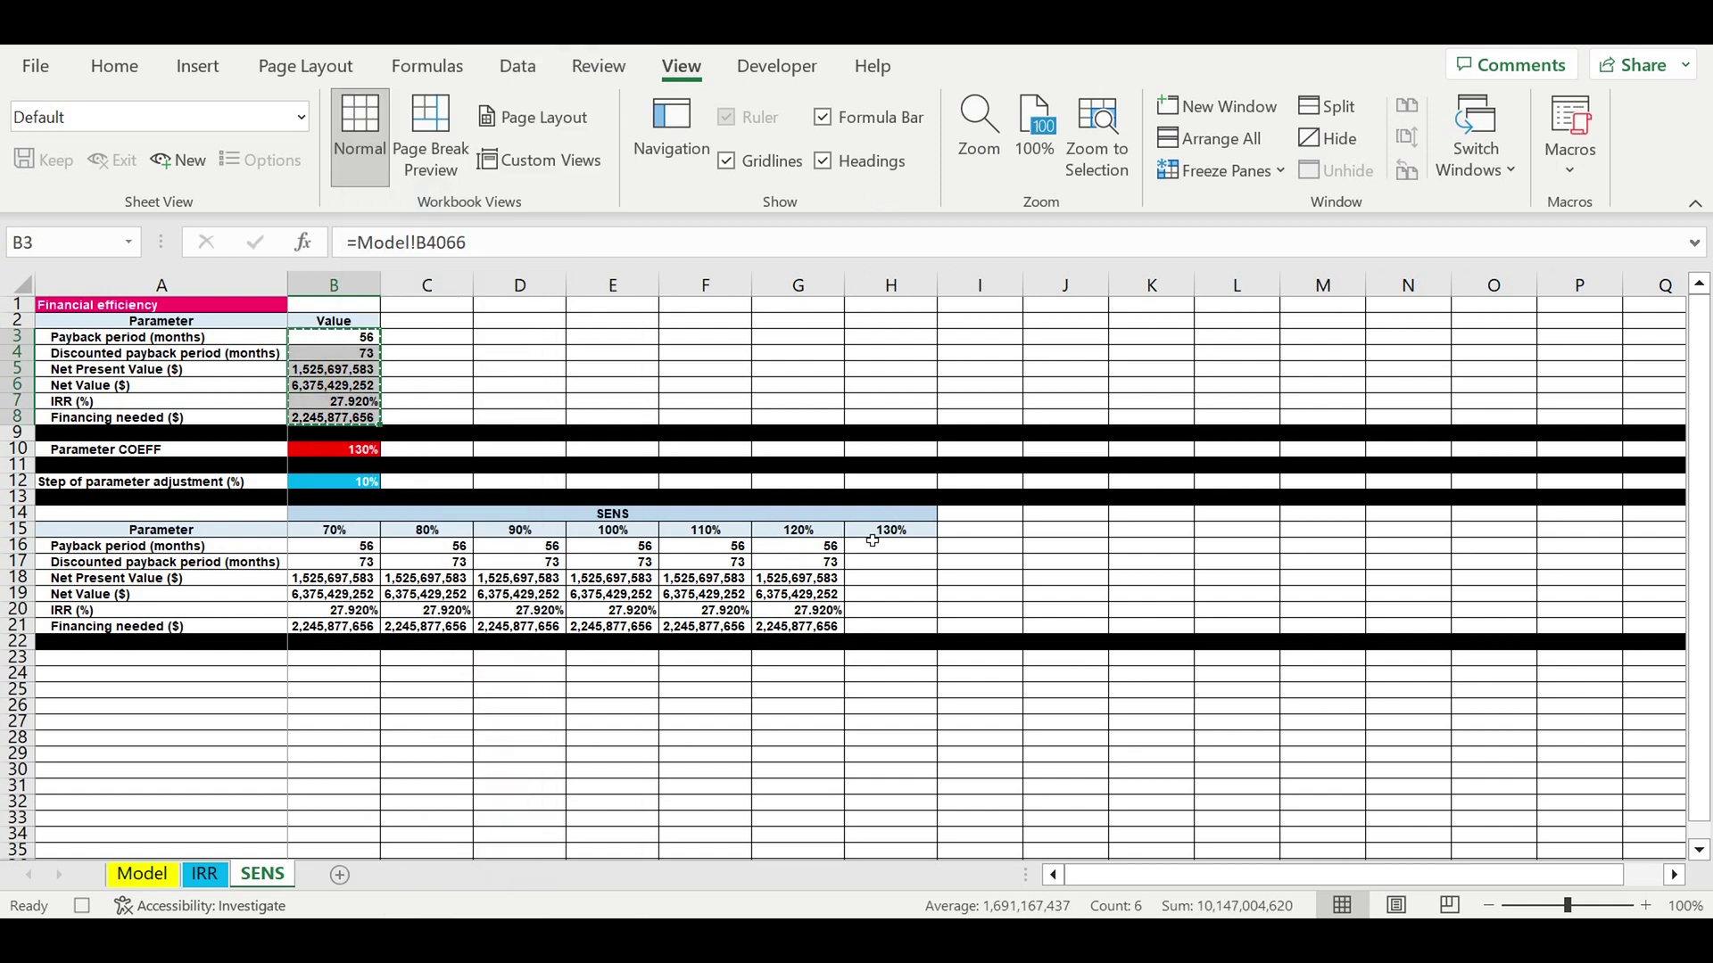
pyautogui.click(875, 550)
pyautogui.rightClick(874, 551)
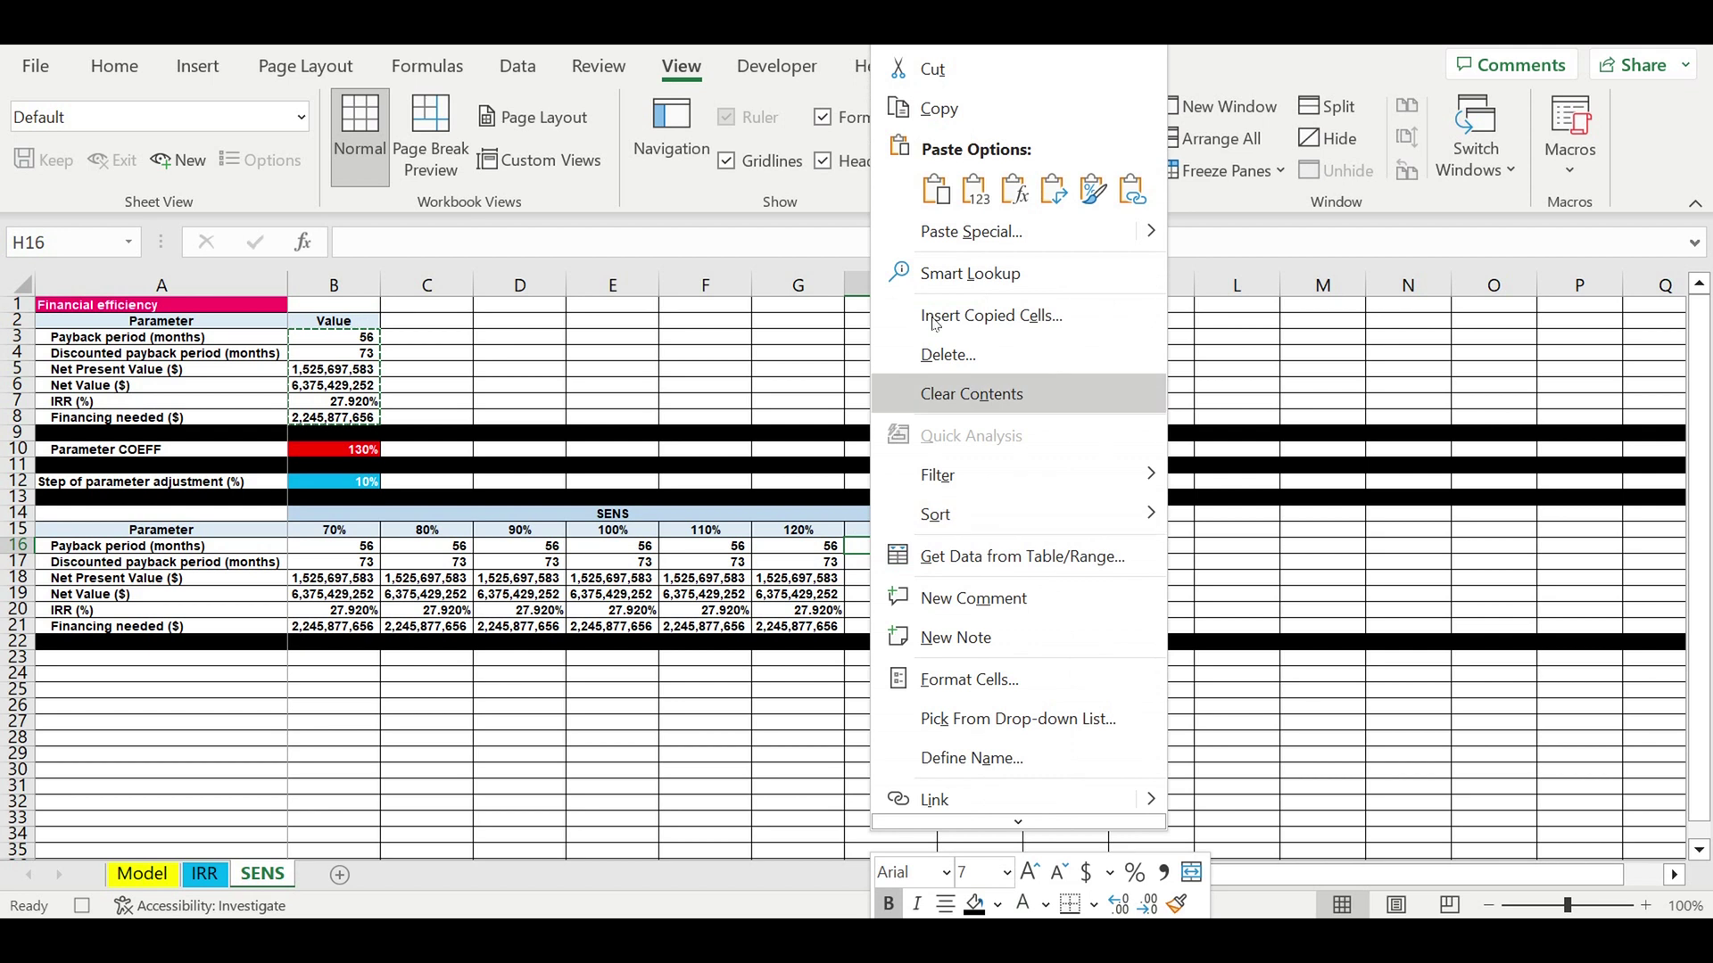
pyautogui.click(975, 191)
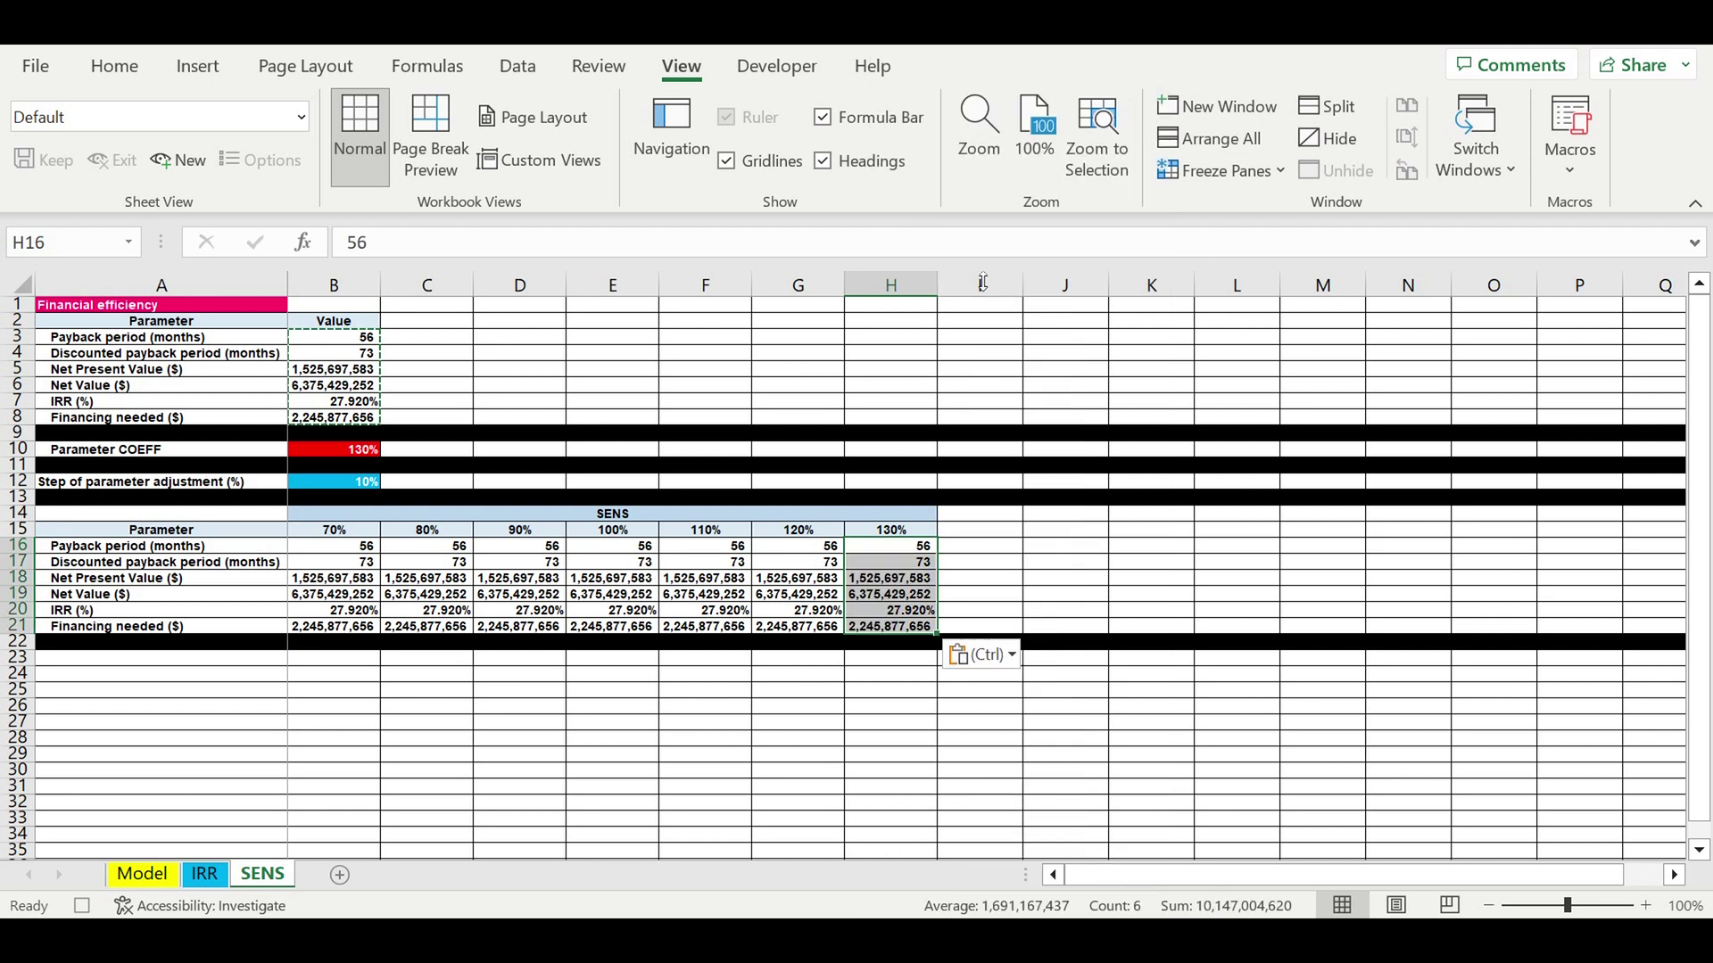
# - Set the parameter coefficient in B10 to 100% and stop recording the macro
pyautogui.click(349, 450)
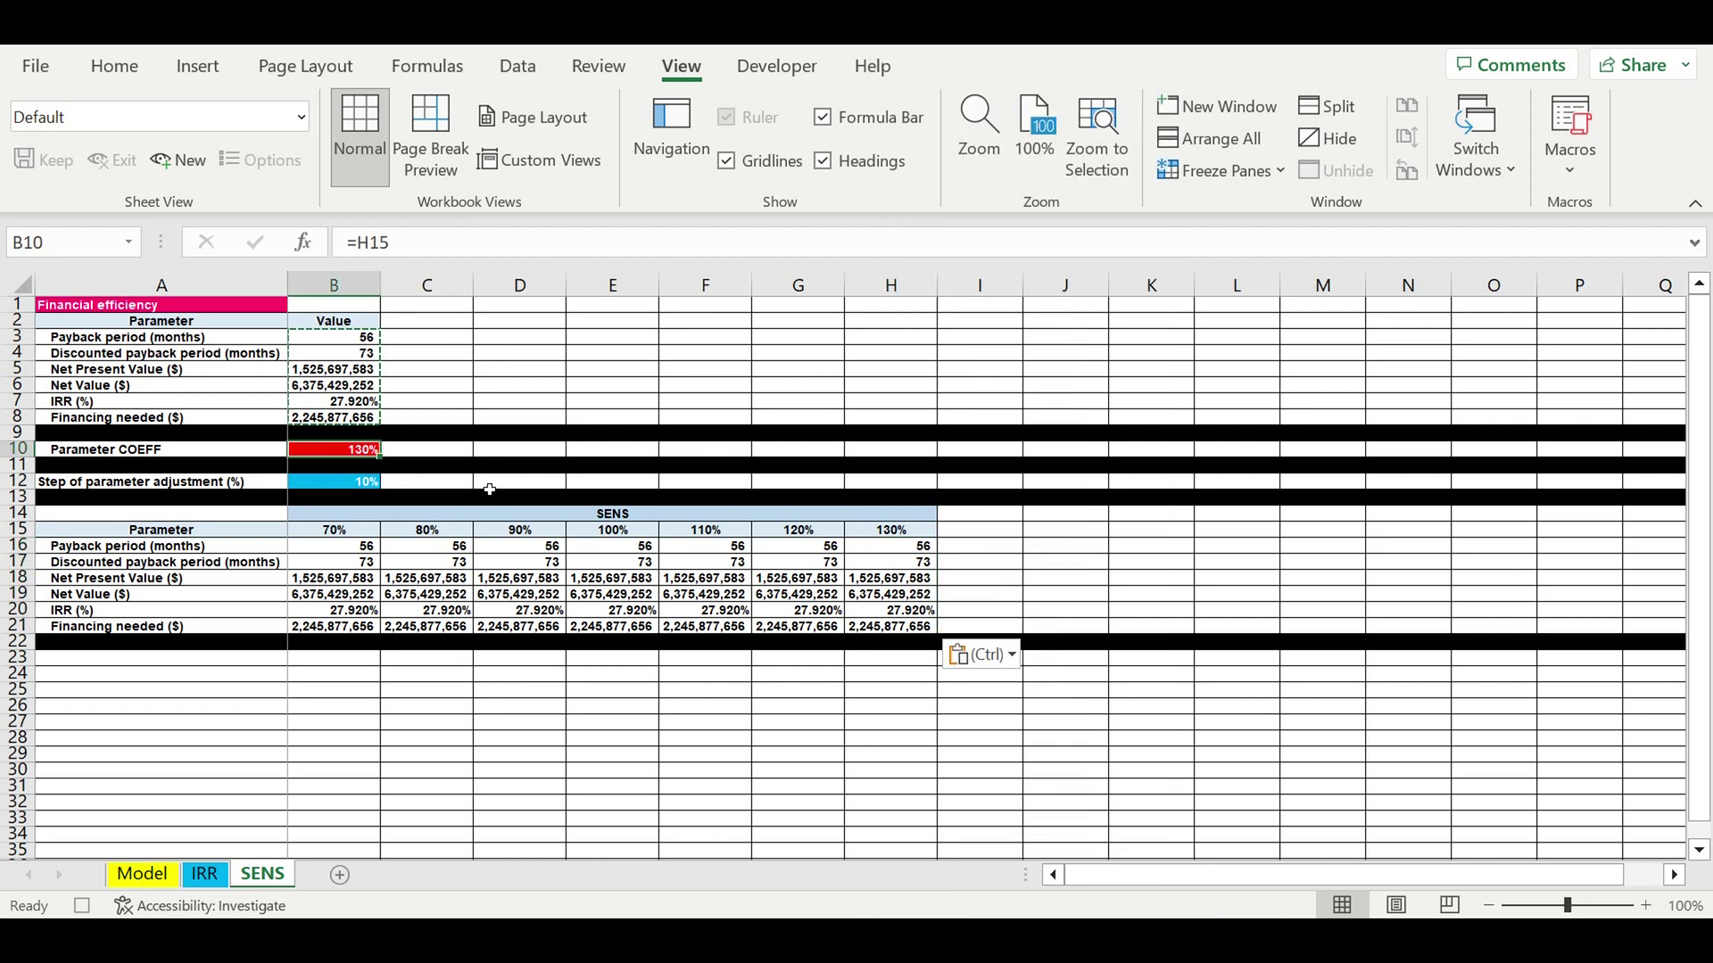
pyautogui.write('100')
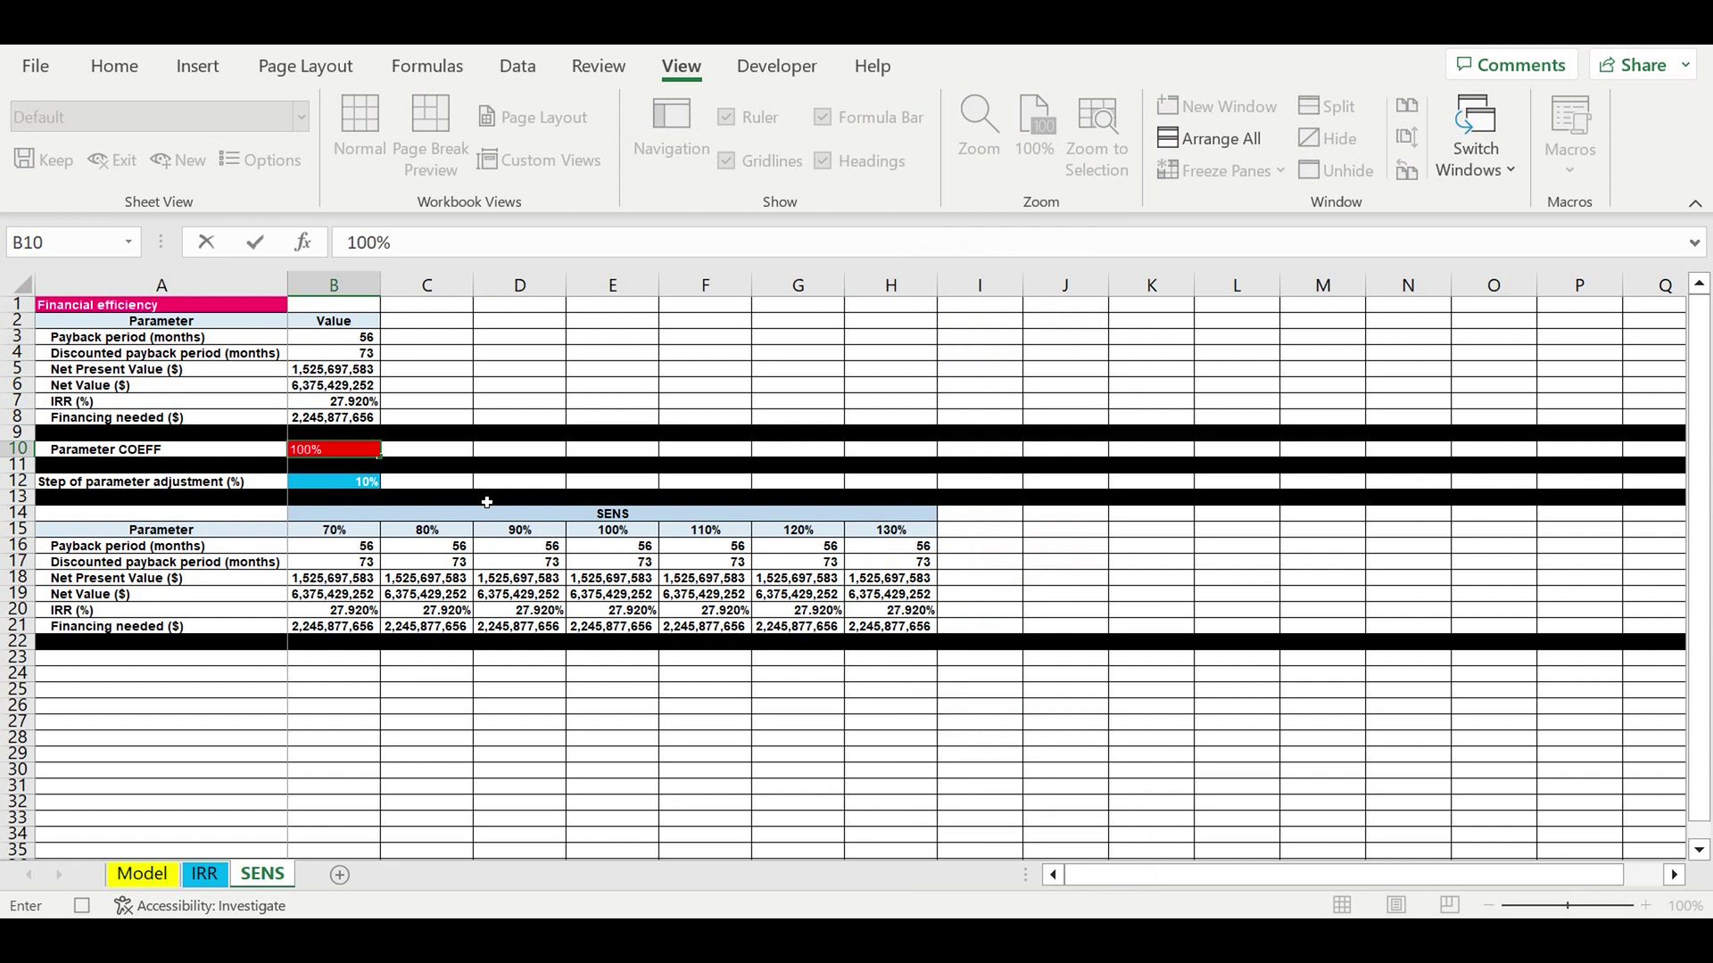
pyautogui.press('Return')
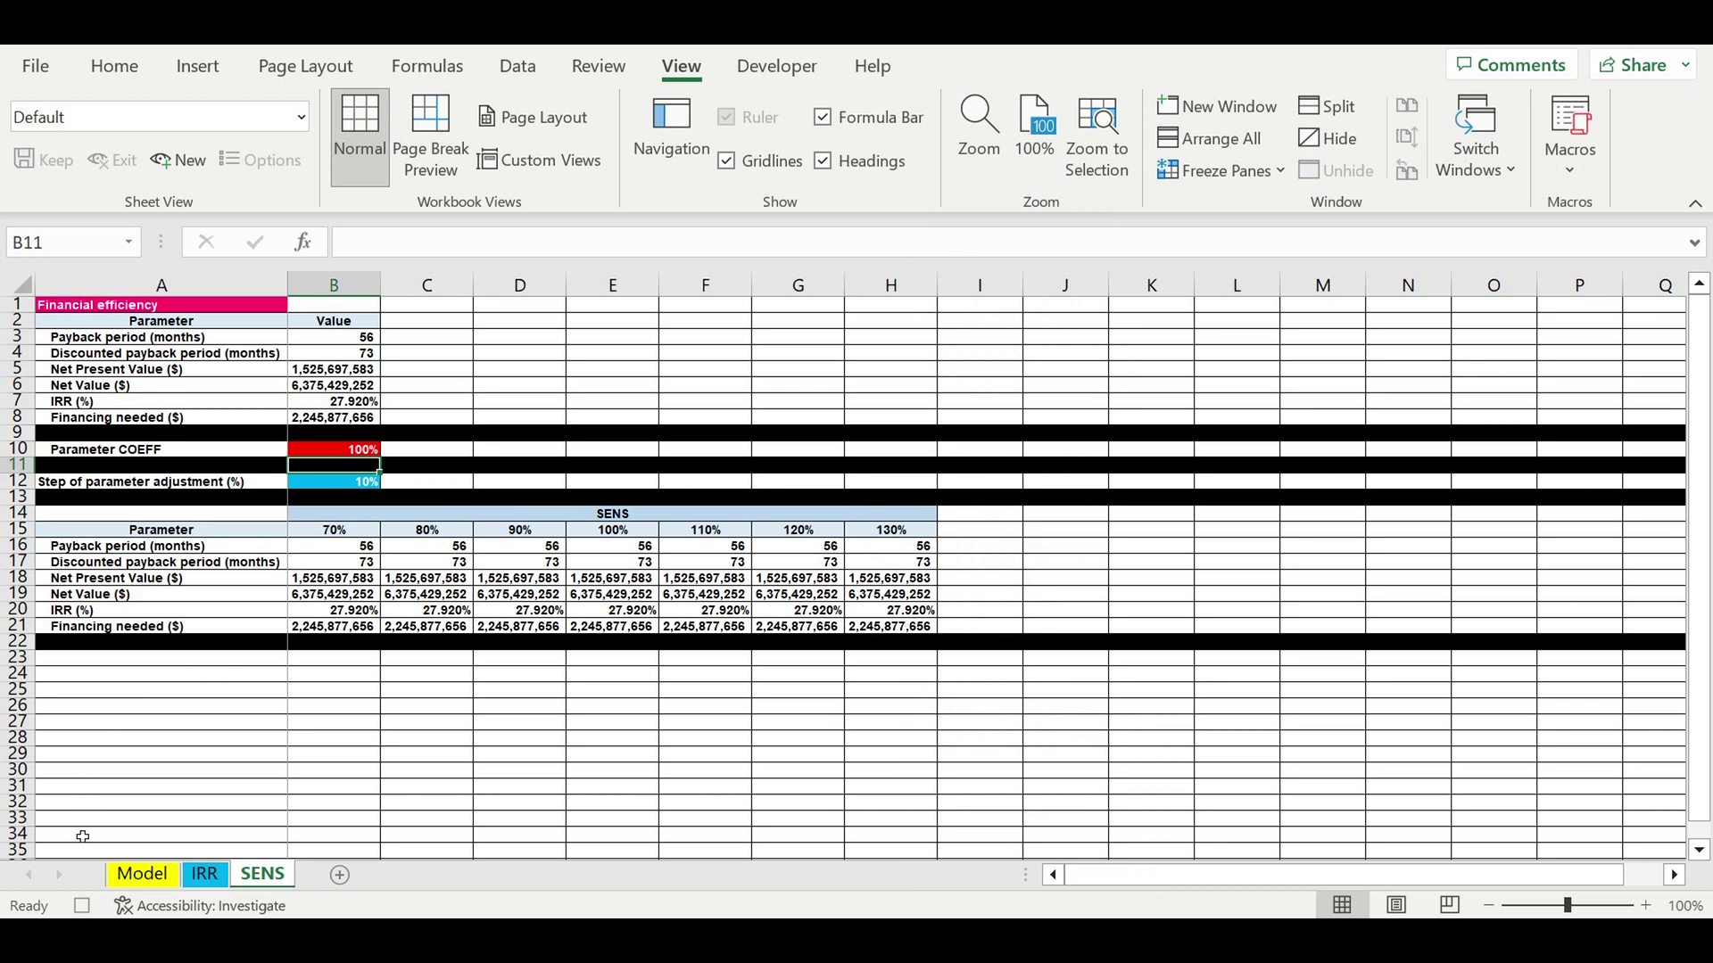
pyautogui.click(86, 909)
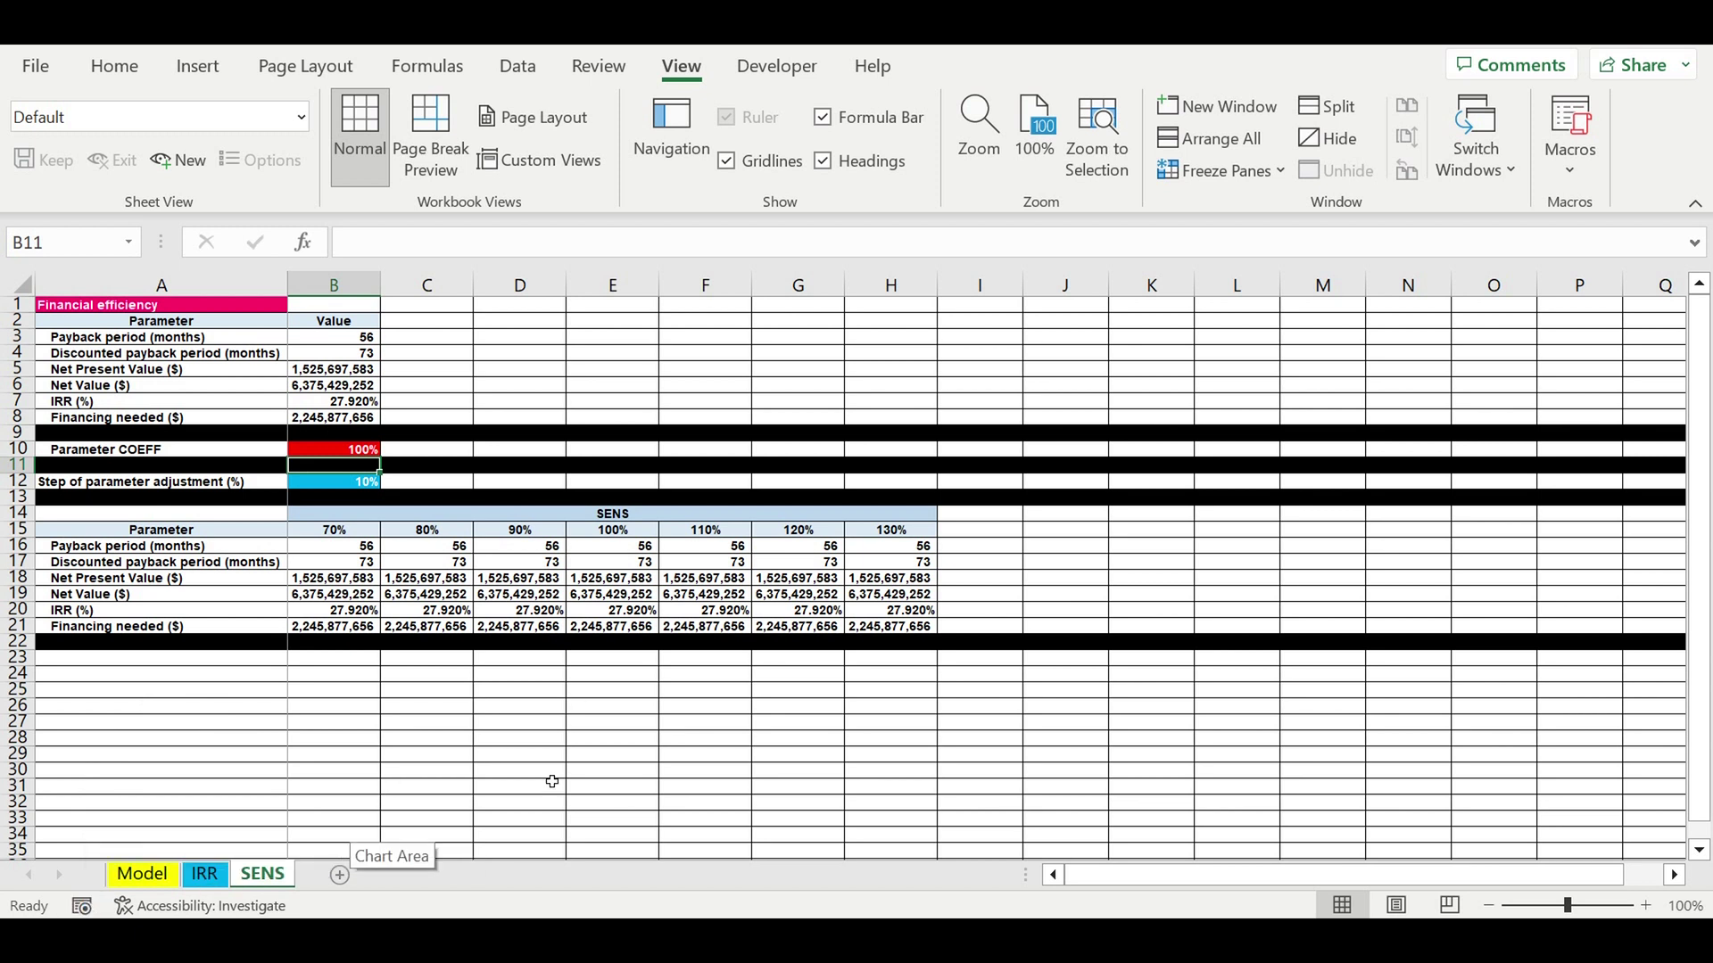
# - Clear the sensitivity results in B16:H21 and run the recorded macro to refill them as a test
pyautogui.click(464, 595)
pyautogui.moveTo(339, 546); pyautogui.dragTo(916, 626)
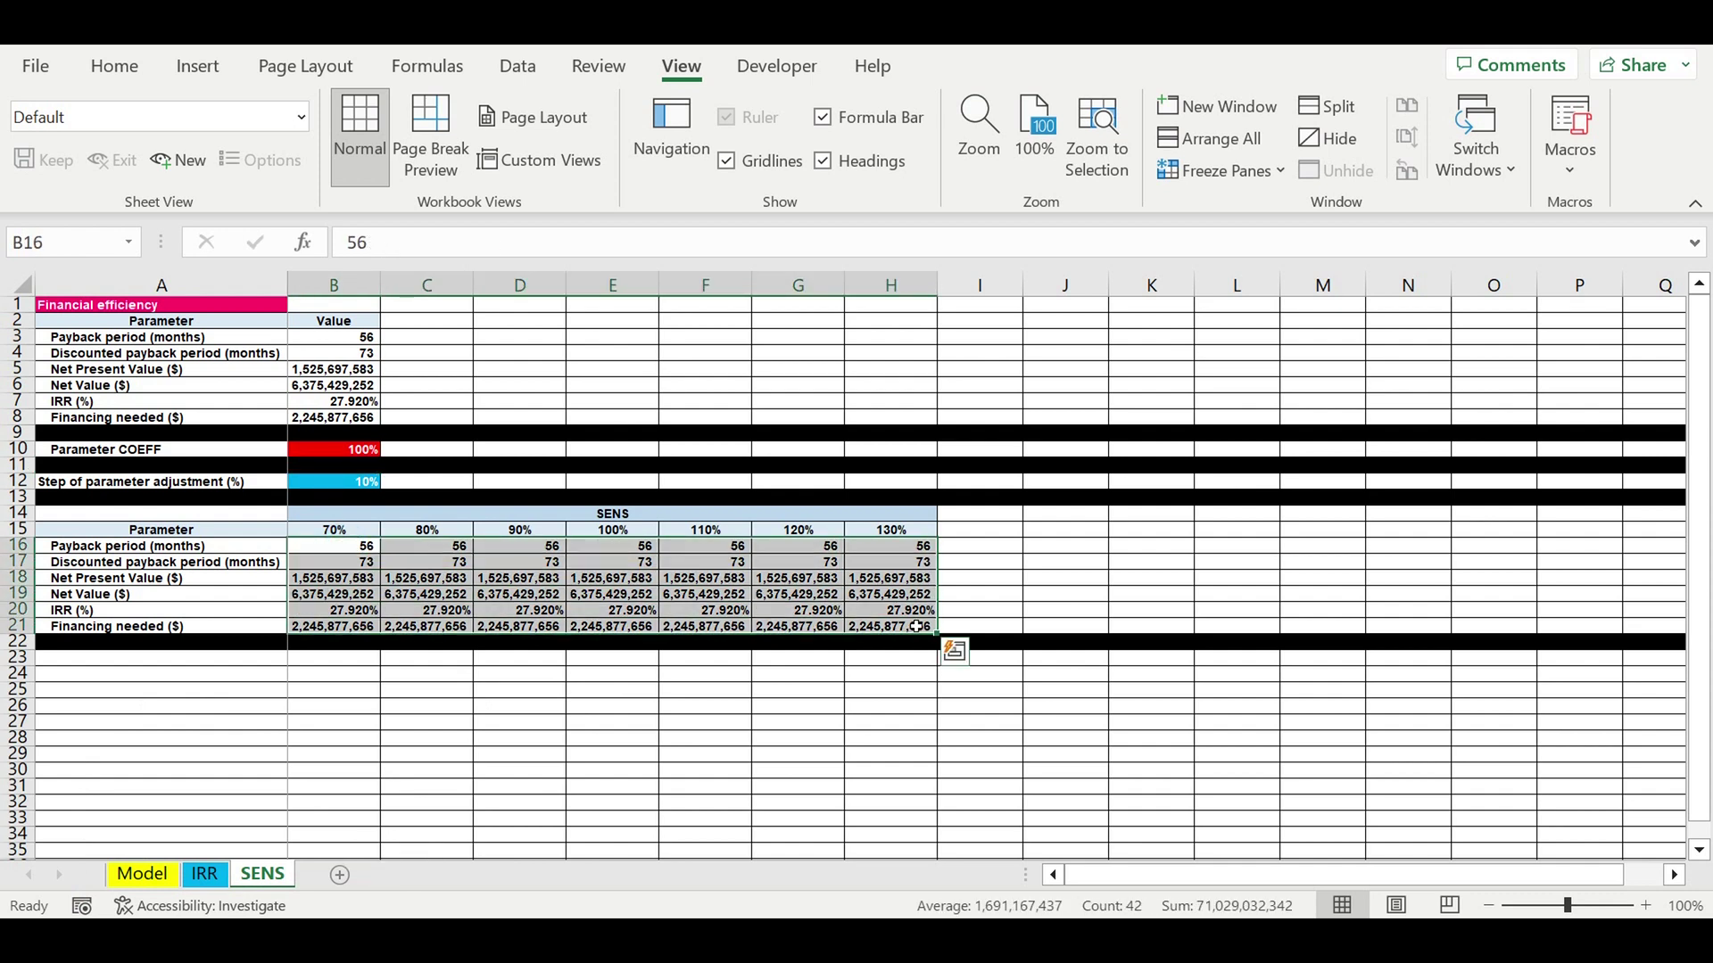
pyautogui.press('Delete')
pyautogui.click(715, 683)
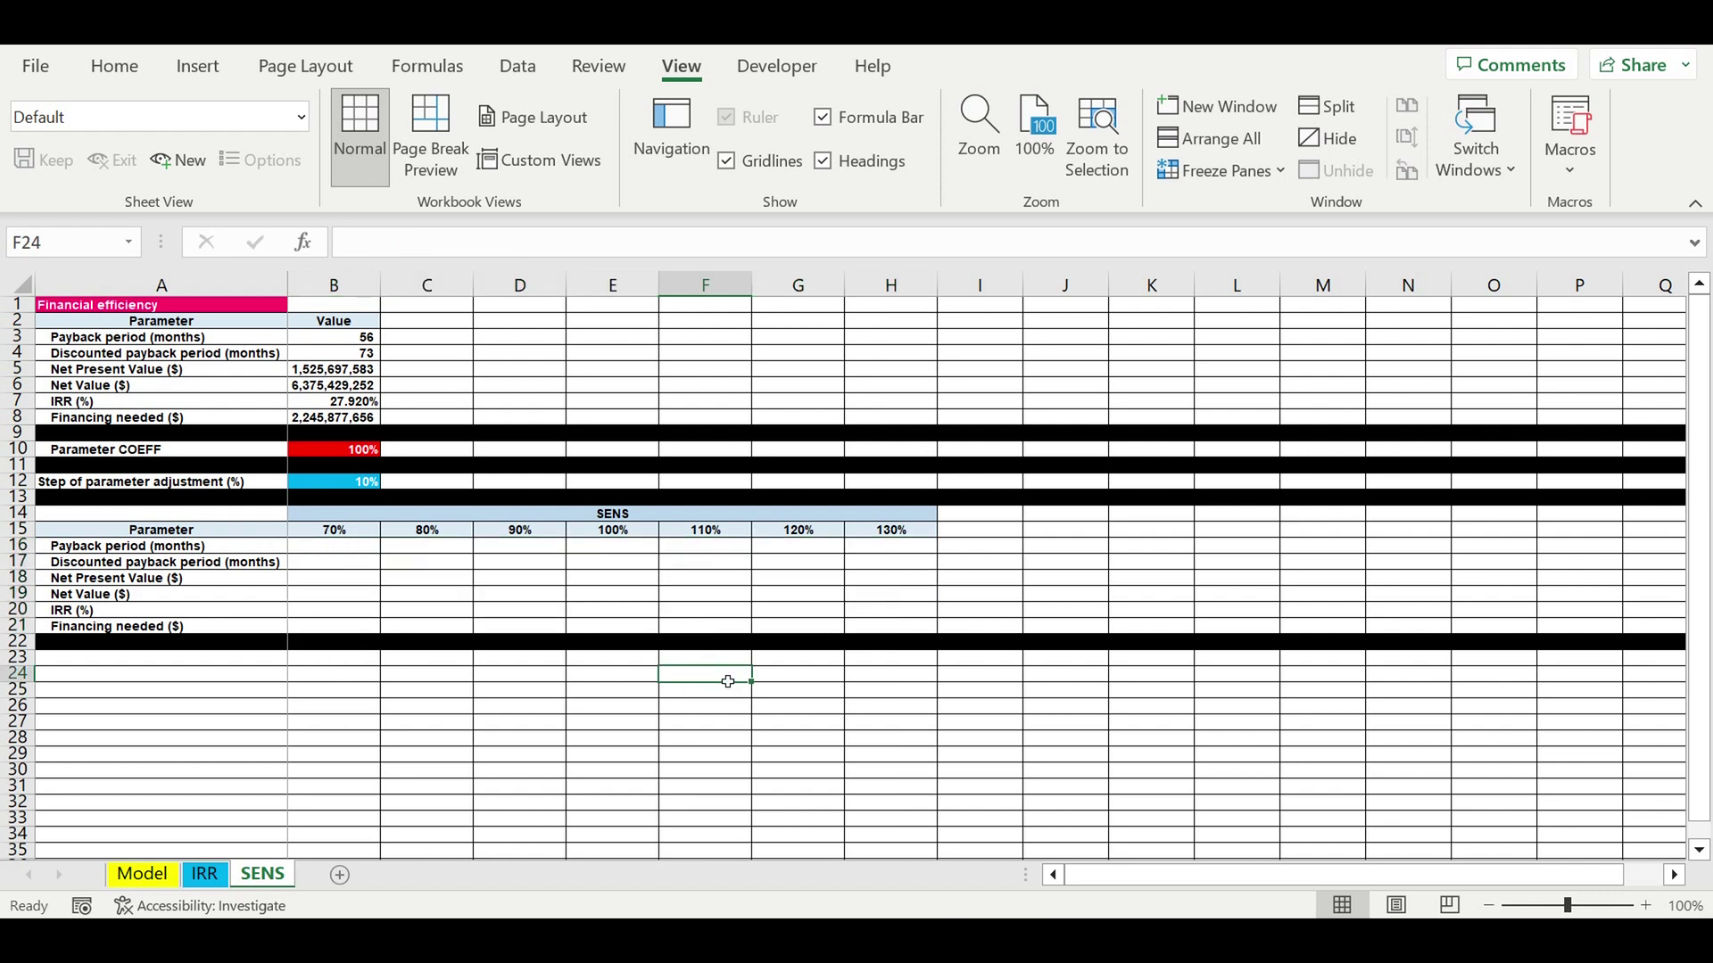
pyautogui.hotkey('ctrl', 'q')
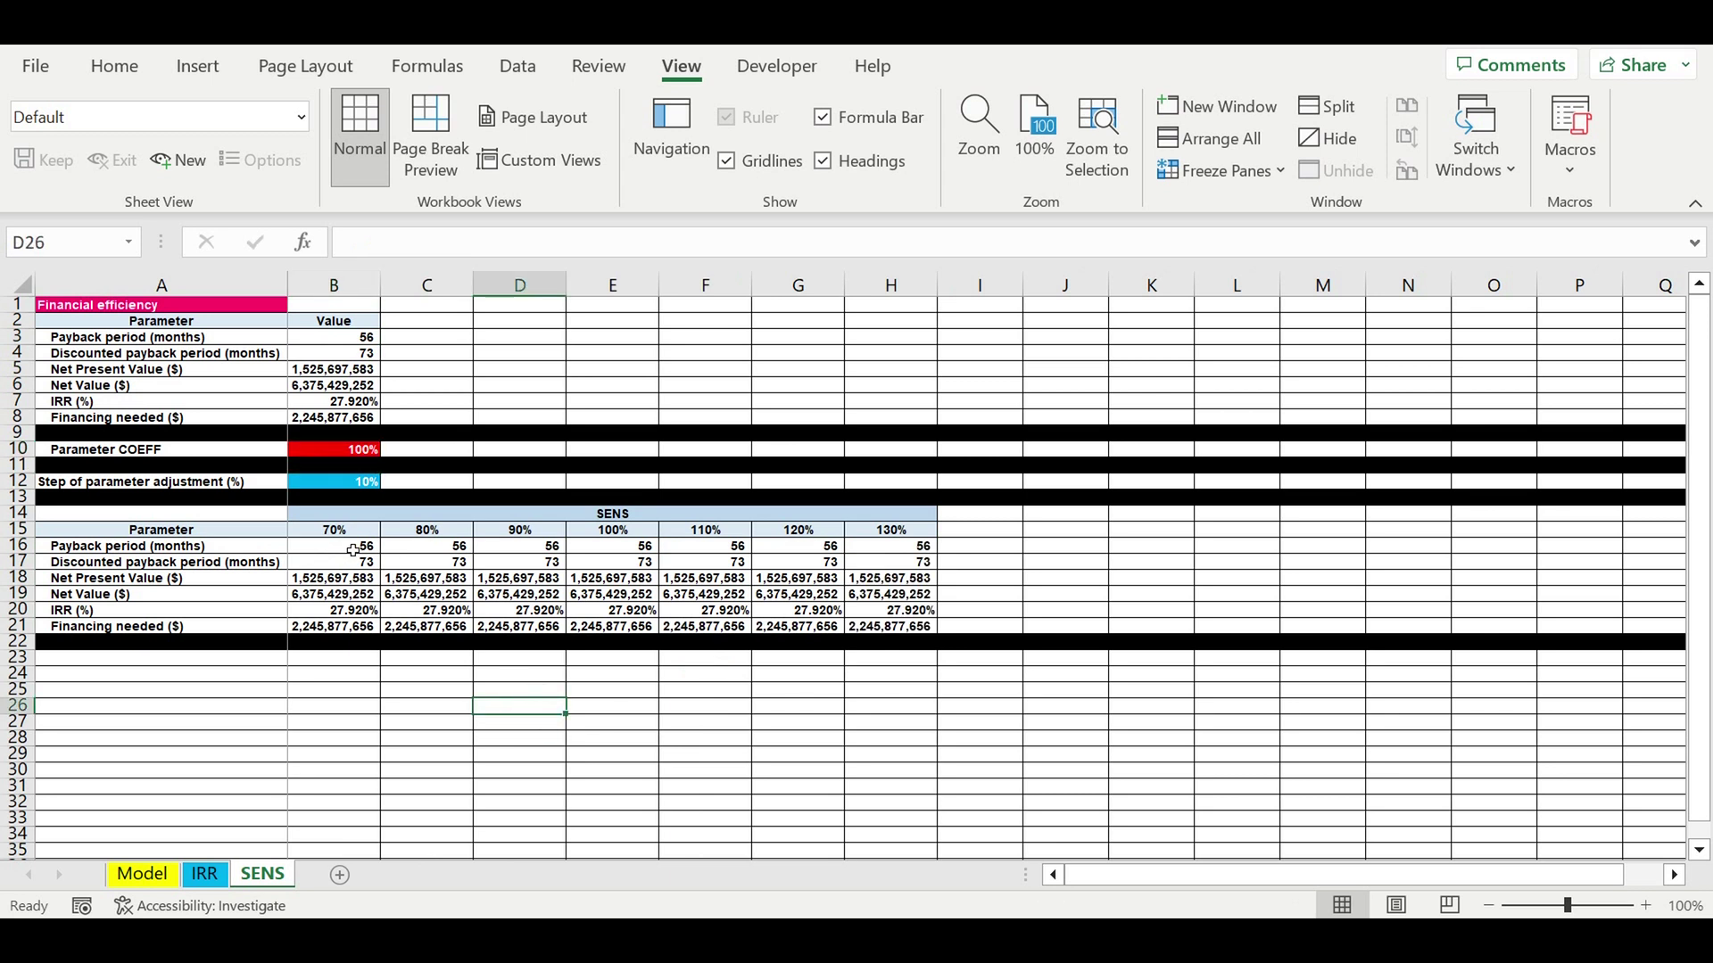
# - Delete the macro-filled sensitivity results in B16:H21
pyautogui.moveTo(355, 551); pyautogui.dragTo(882, 627)
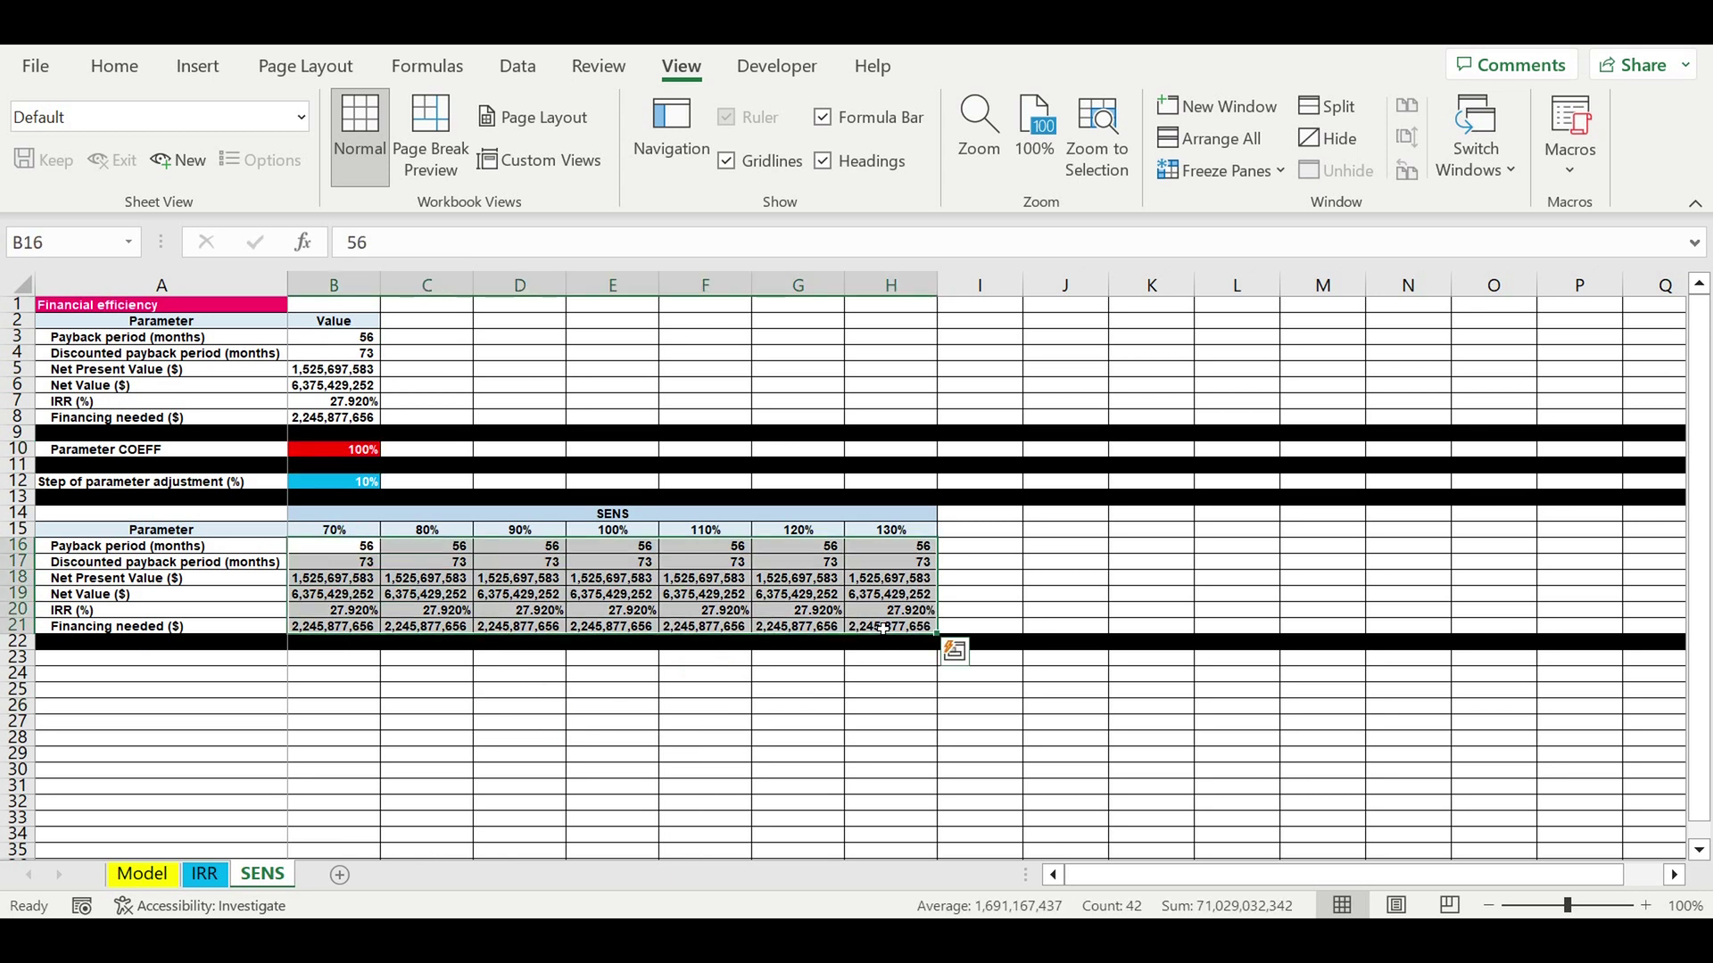
pyautogui.press('Delete')
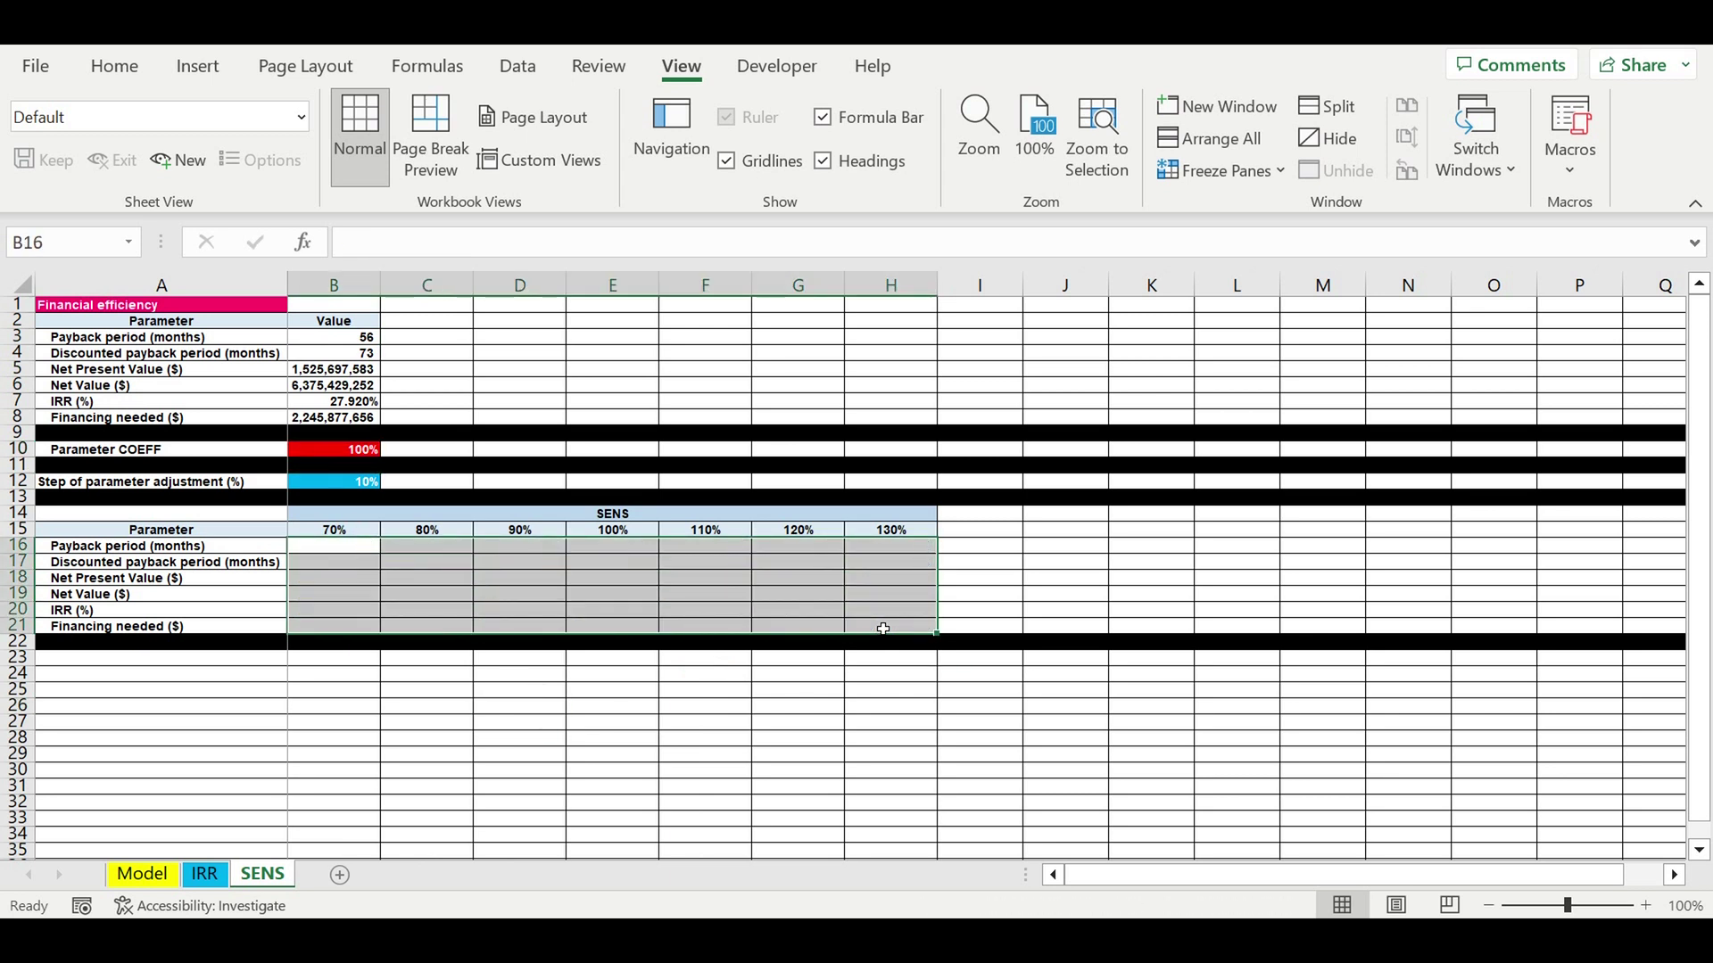
pyautogui.click(842, 678)
# - On the Model sheet, set the Global production COEFF in E16 to the formula =100%*SENS!B10
pyautogui.click(341, 452)
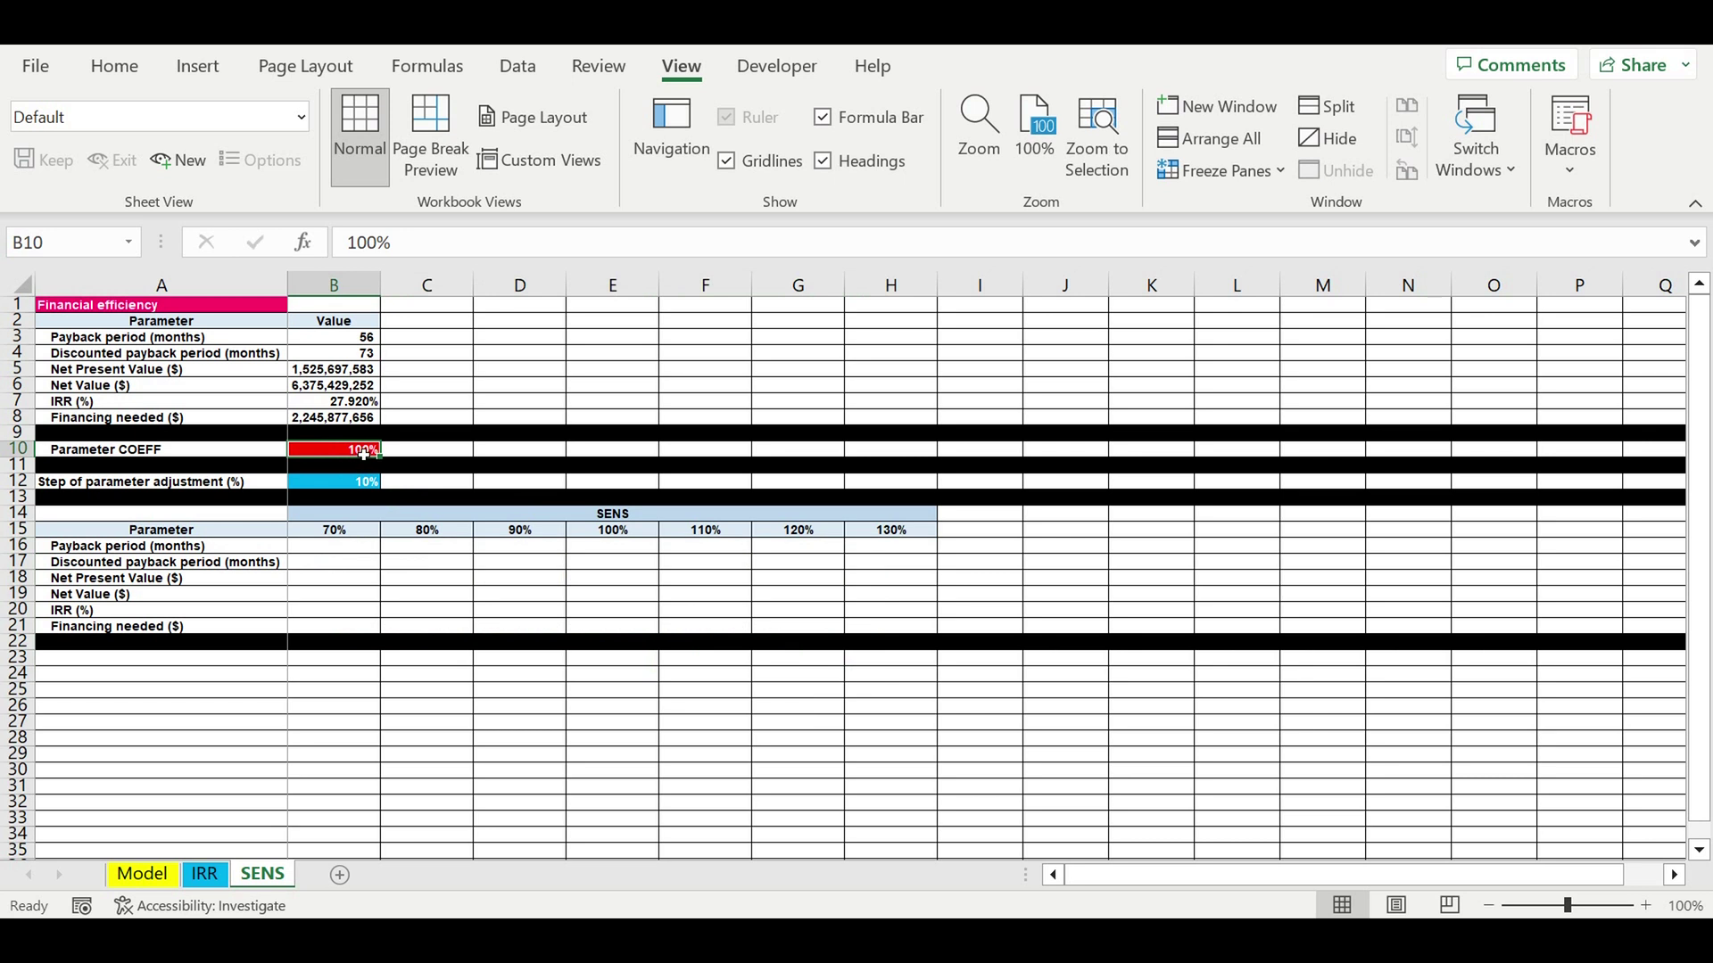
pyautogui.click(153, 879)
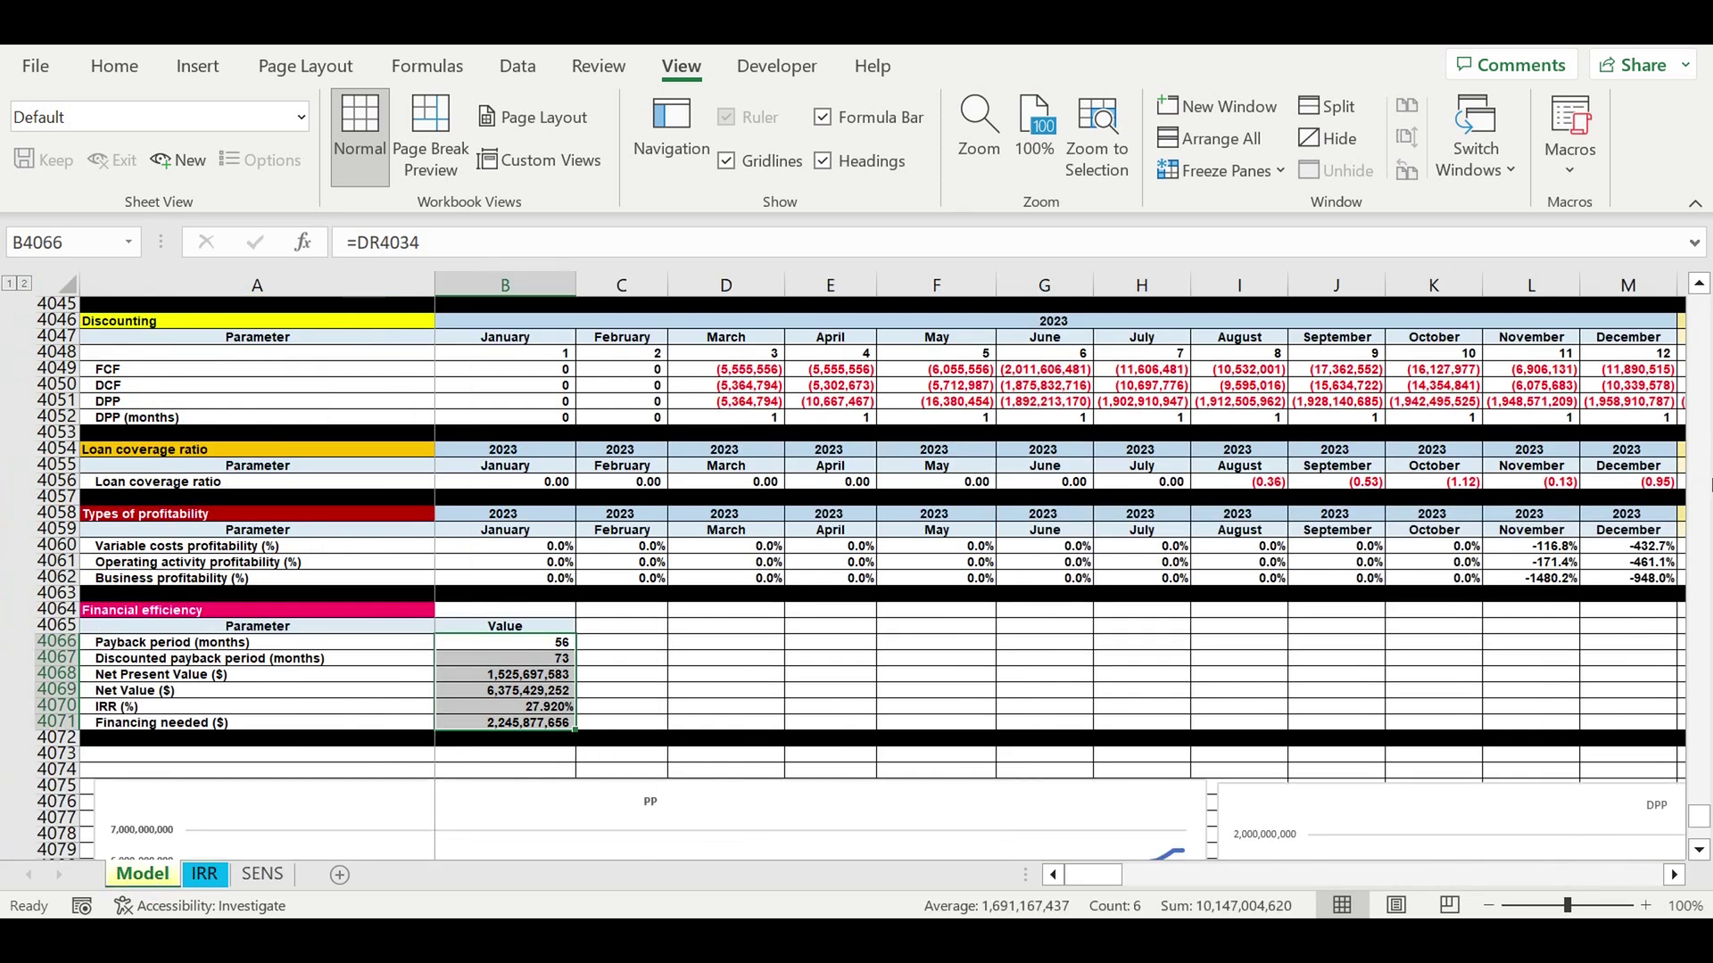
pyautogui.click(1529, 675)
pyautogui.moveTo(1699, 816); pyautogui.dragTo(1700, 306)
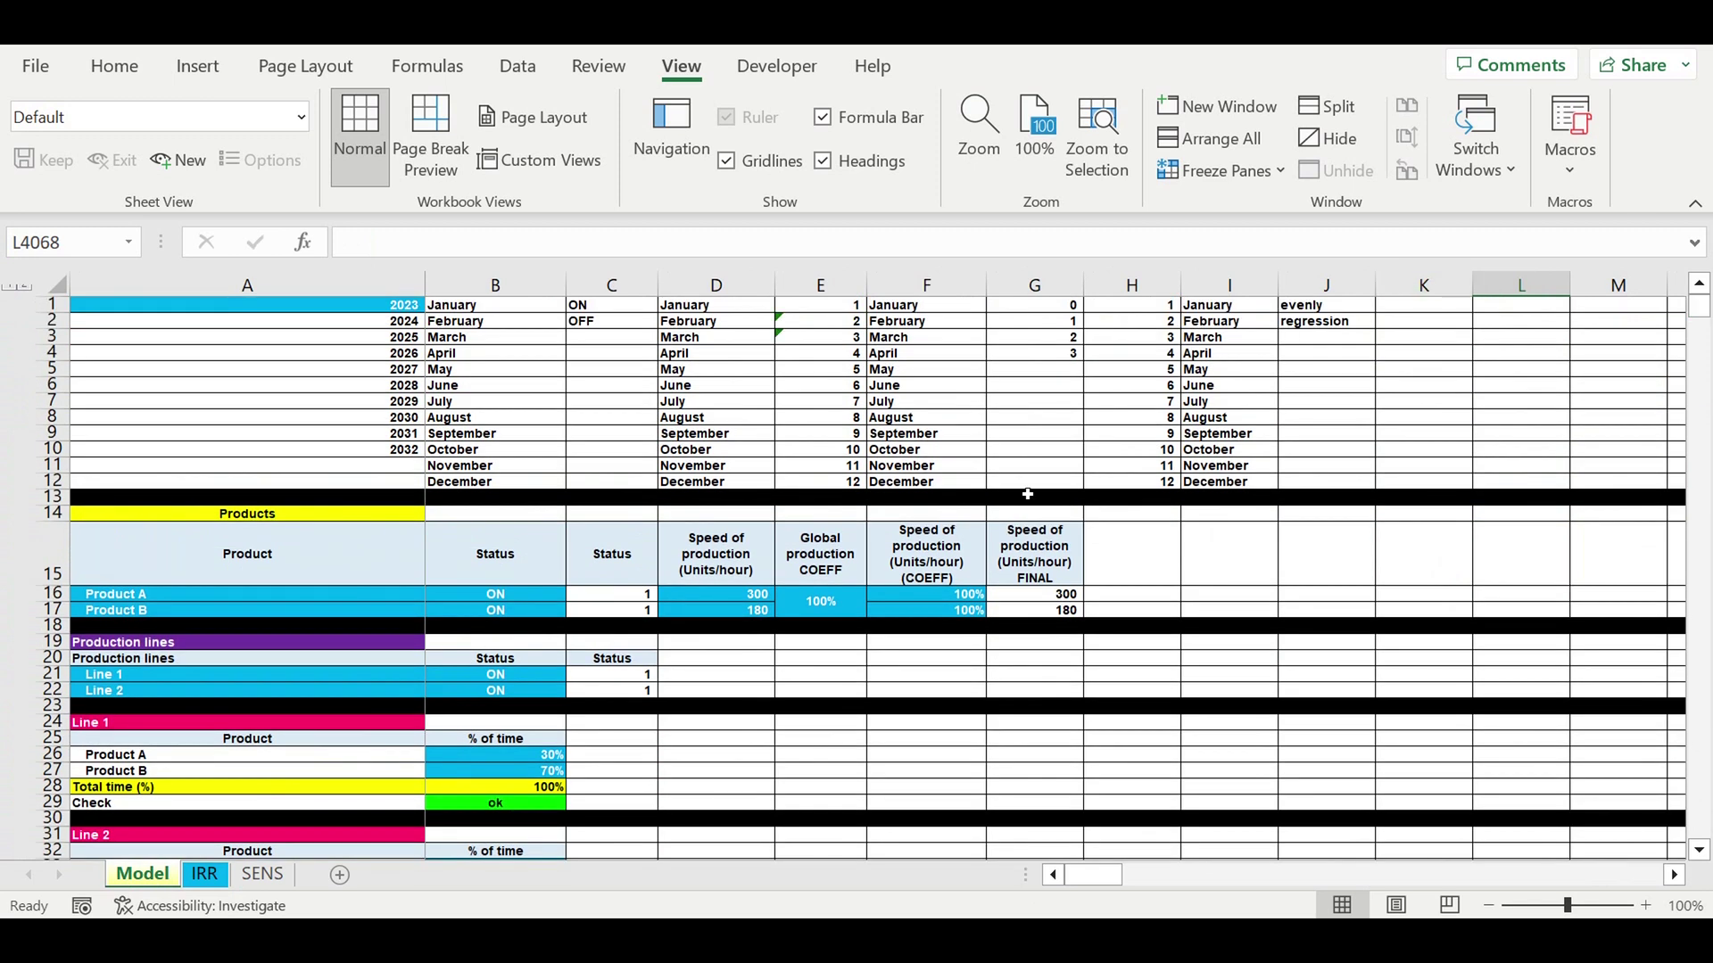
pyautogui.click(829, 689)
pyautogui.click(846, 608)
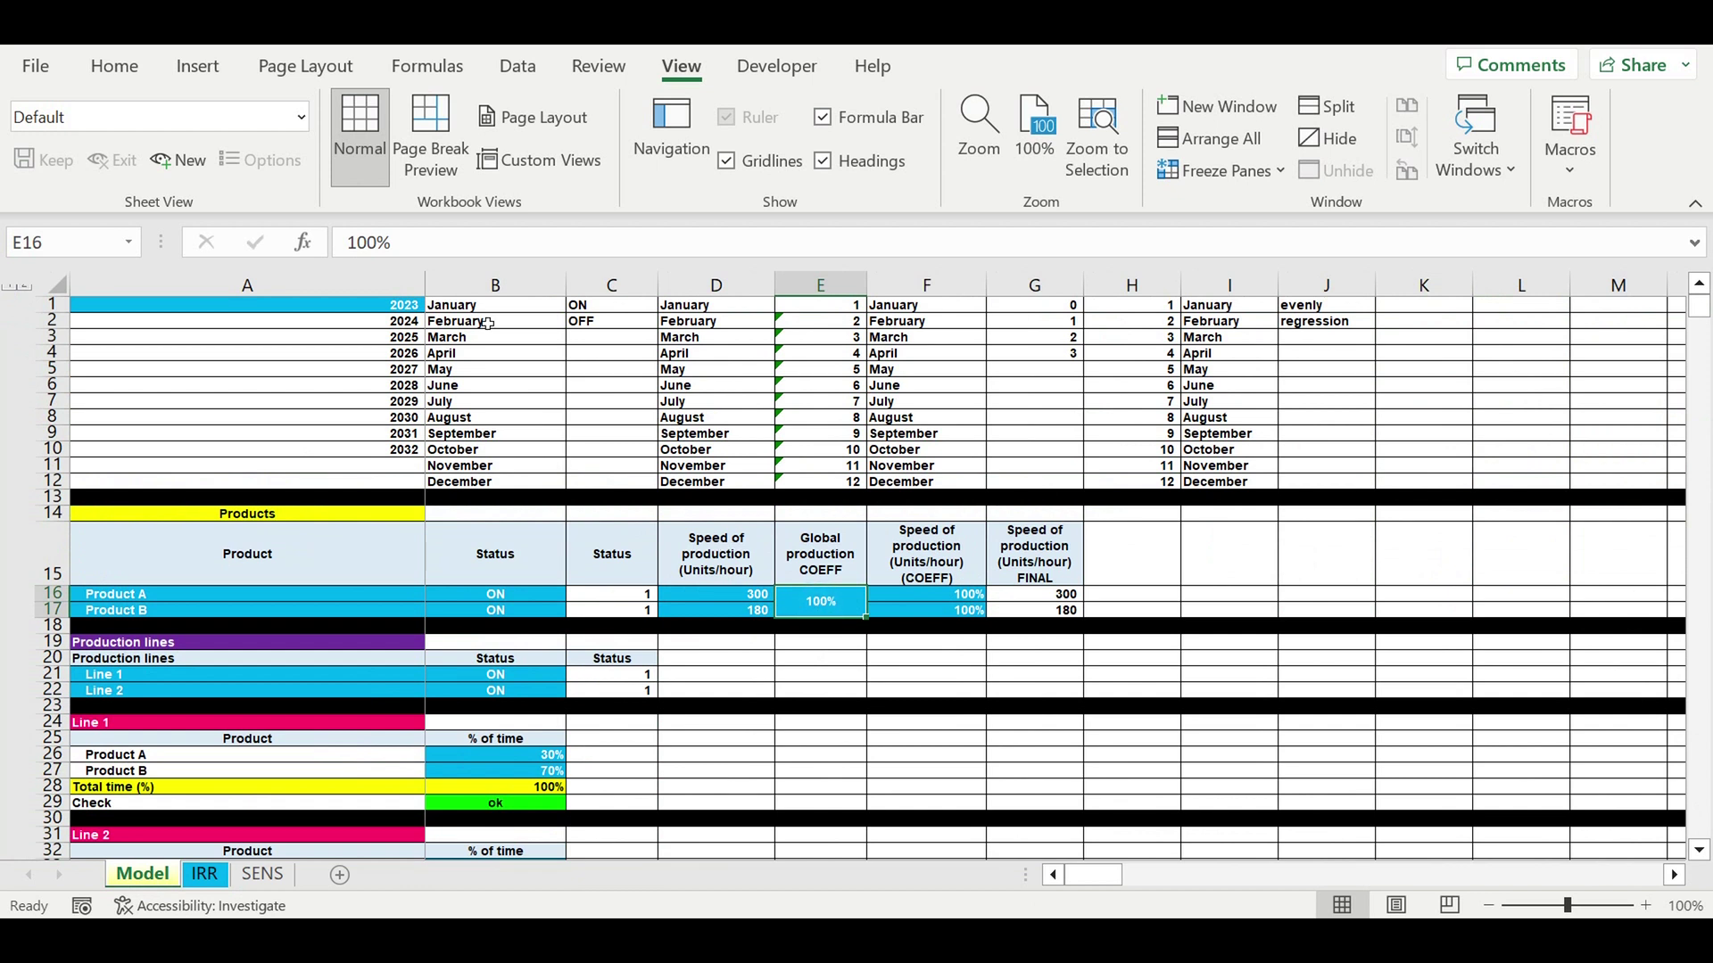
pyautogui.click(352, 250)
pyautogui.write('=')
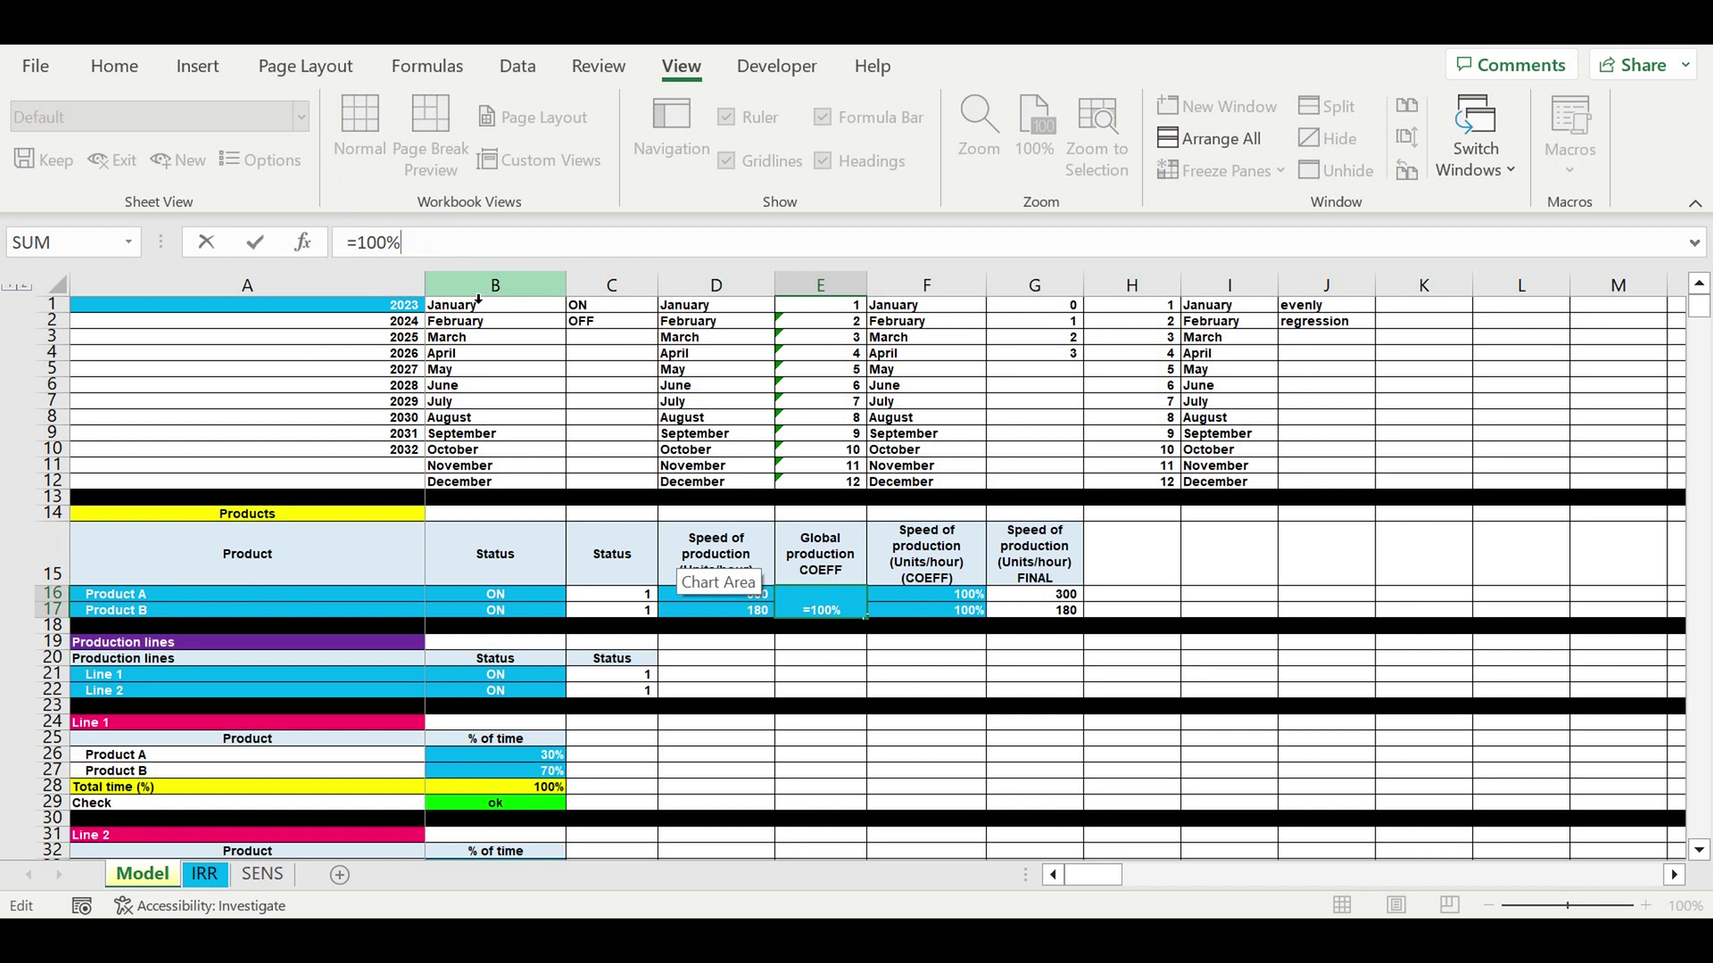
pyautogui.write('*')
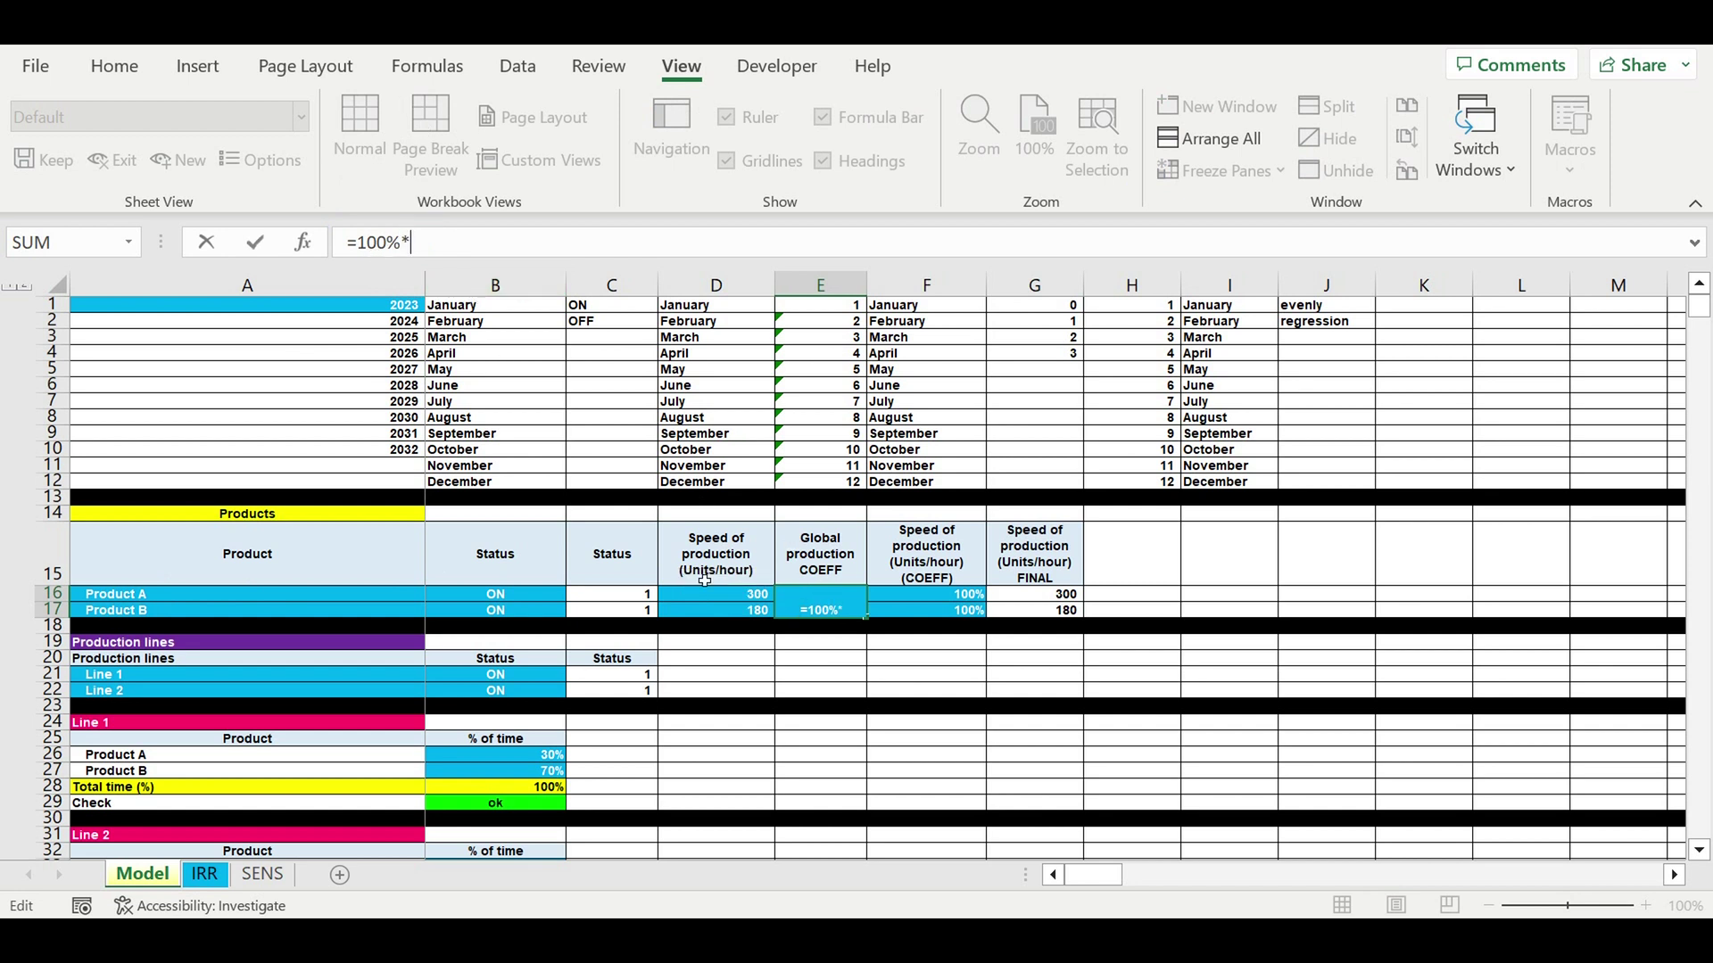
pyautogui.click(263, 874)
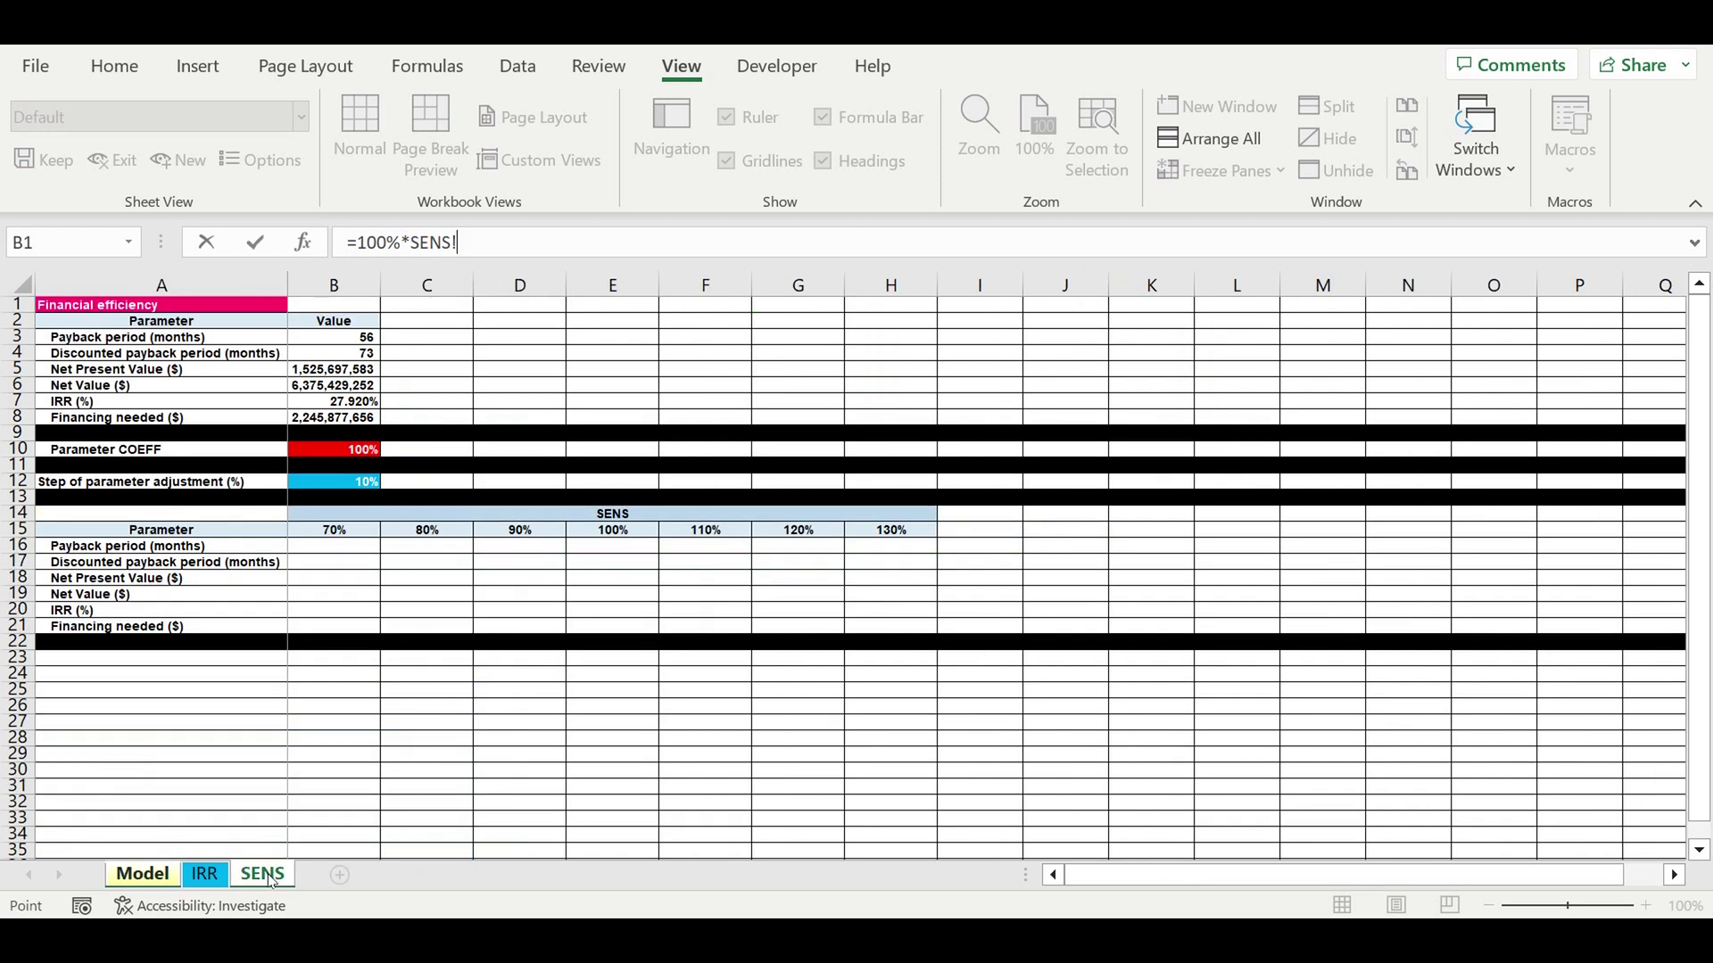
pyautogui.click(342, 457)
pyautogui.press('Return')
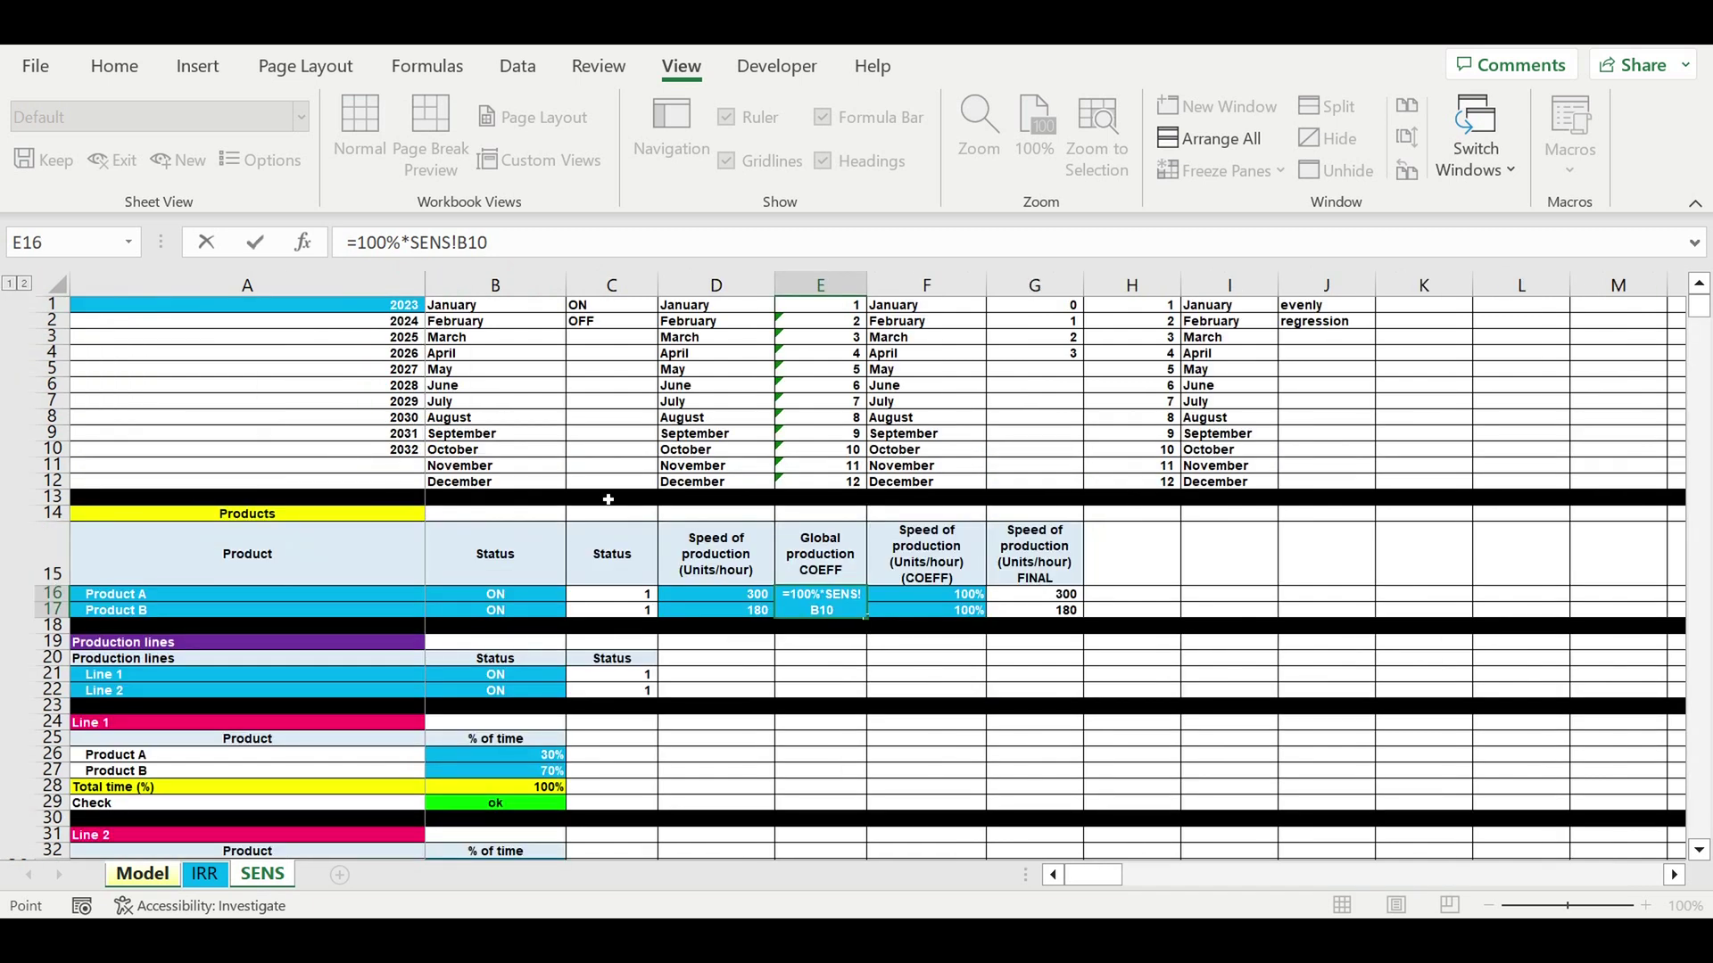
pyautogui.press('Return')
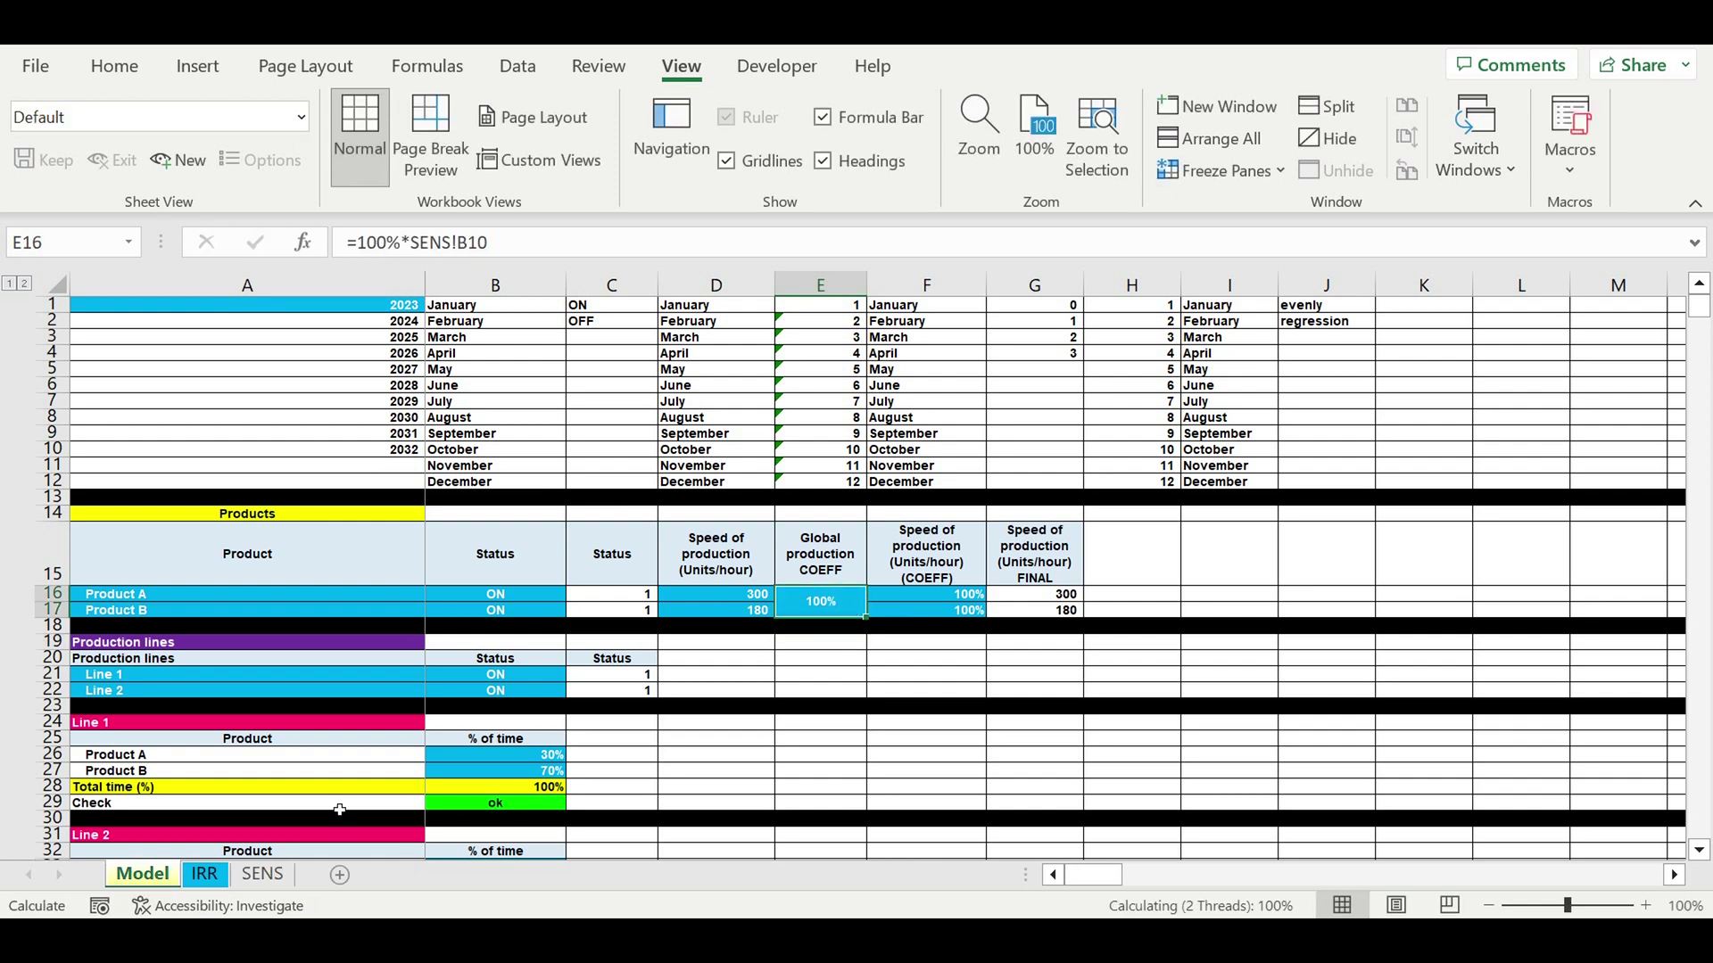
# - Colour the SENS sheet tab with the recently used pink
pyautogui.click(268, 876)
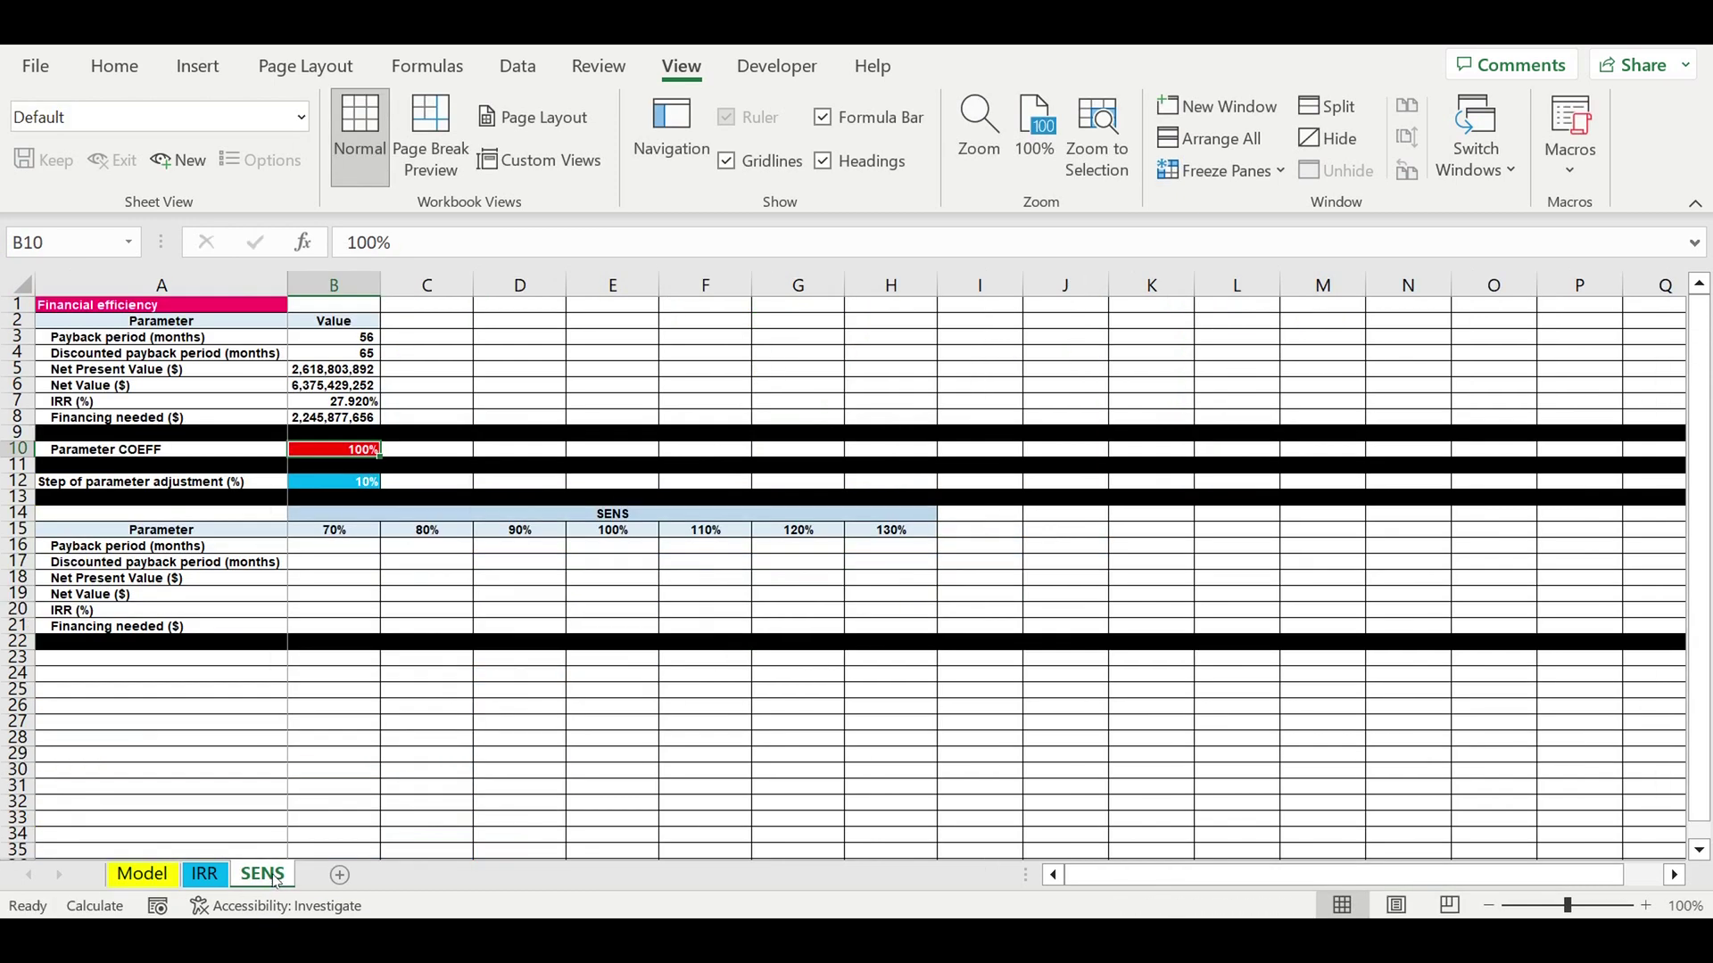
pyautogui.rightClick(273, 881)
pyautogui.moveTo(434, 696)
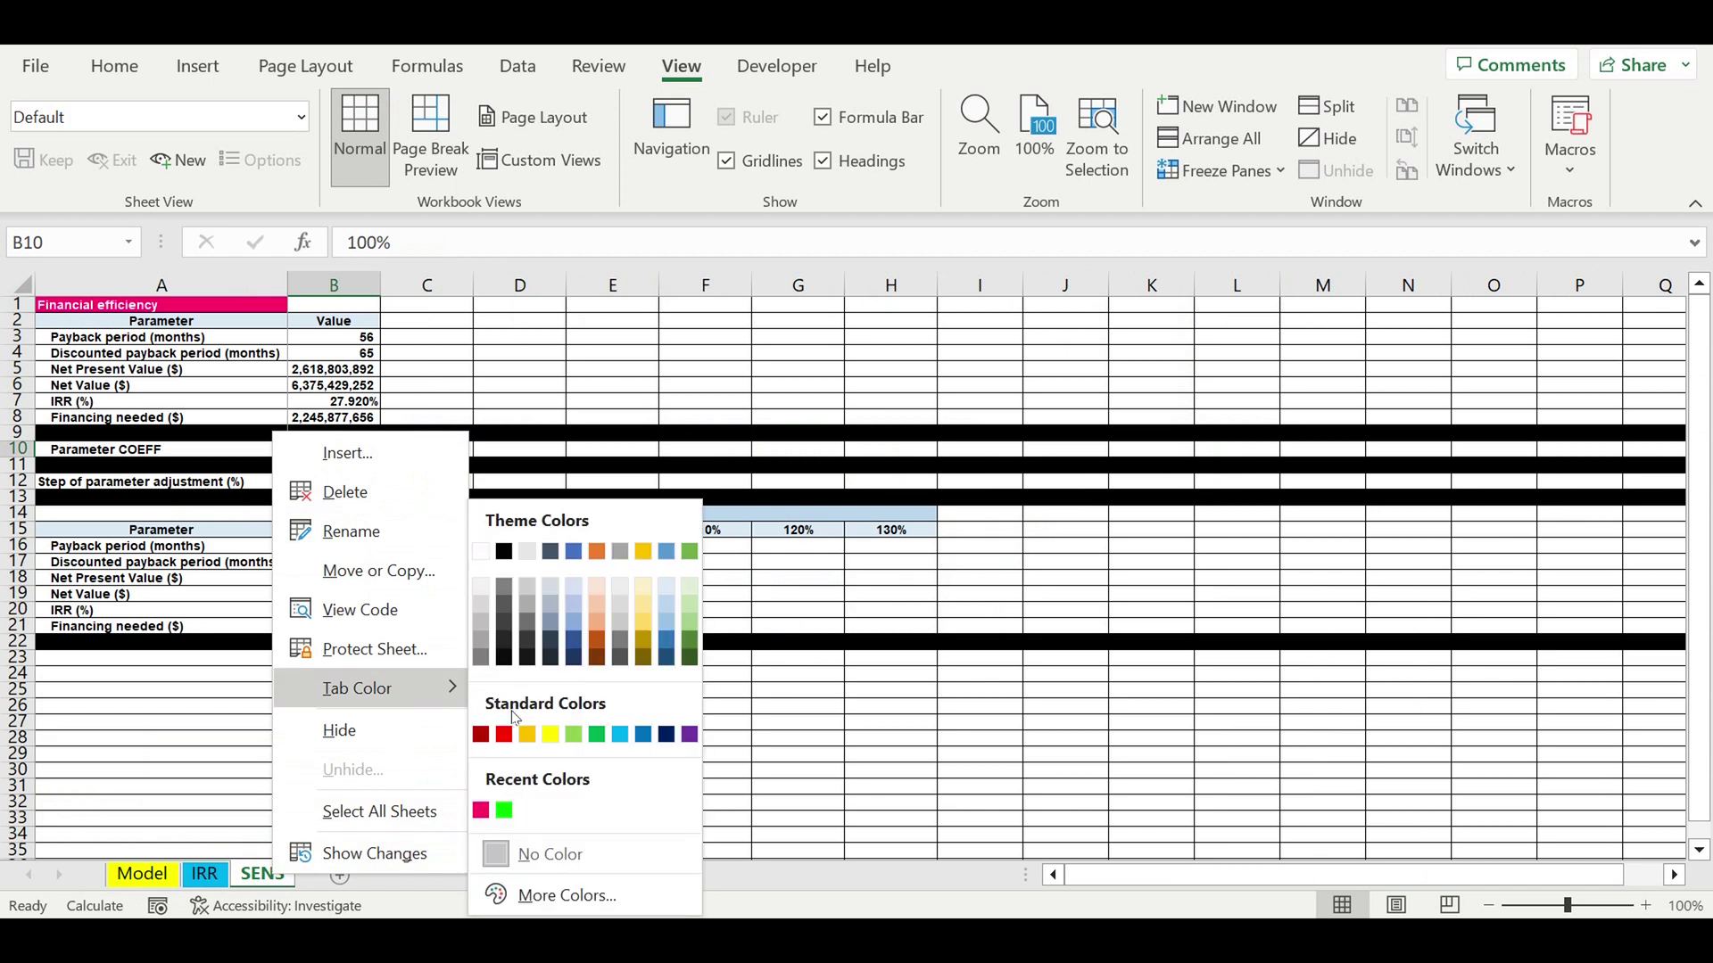
pyautogui.click(482, 812)
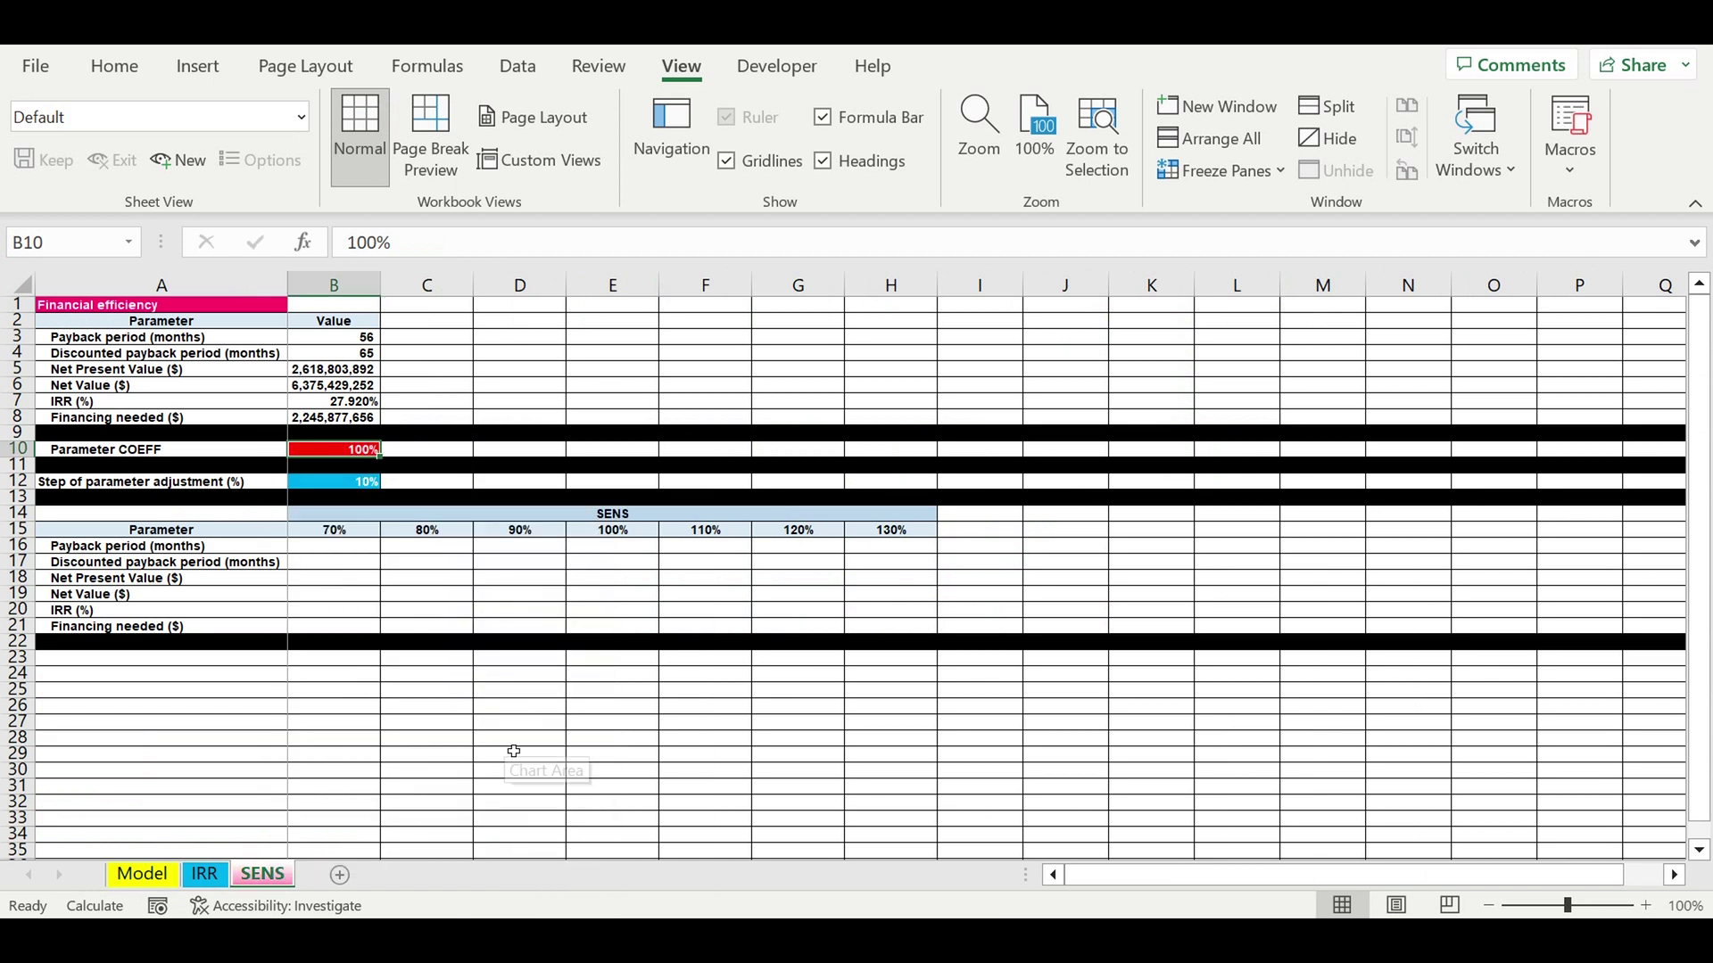
pyautogui.click(515, 740)
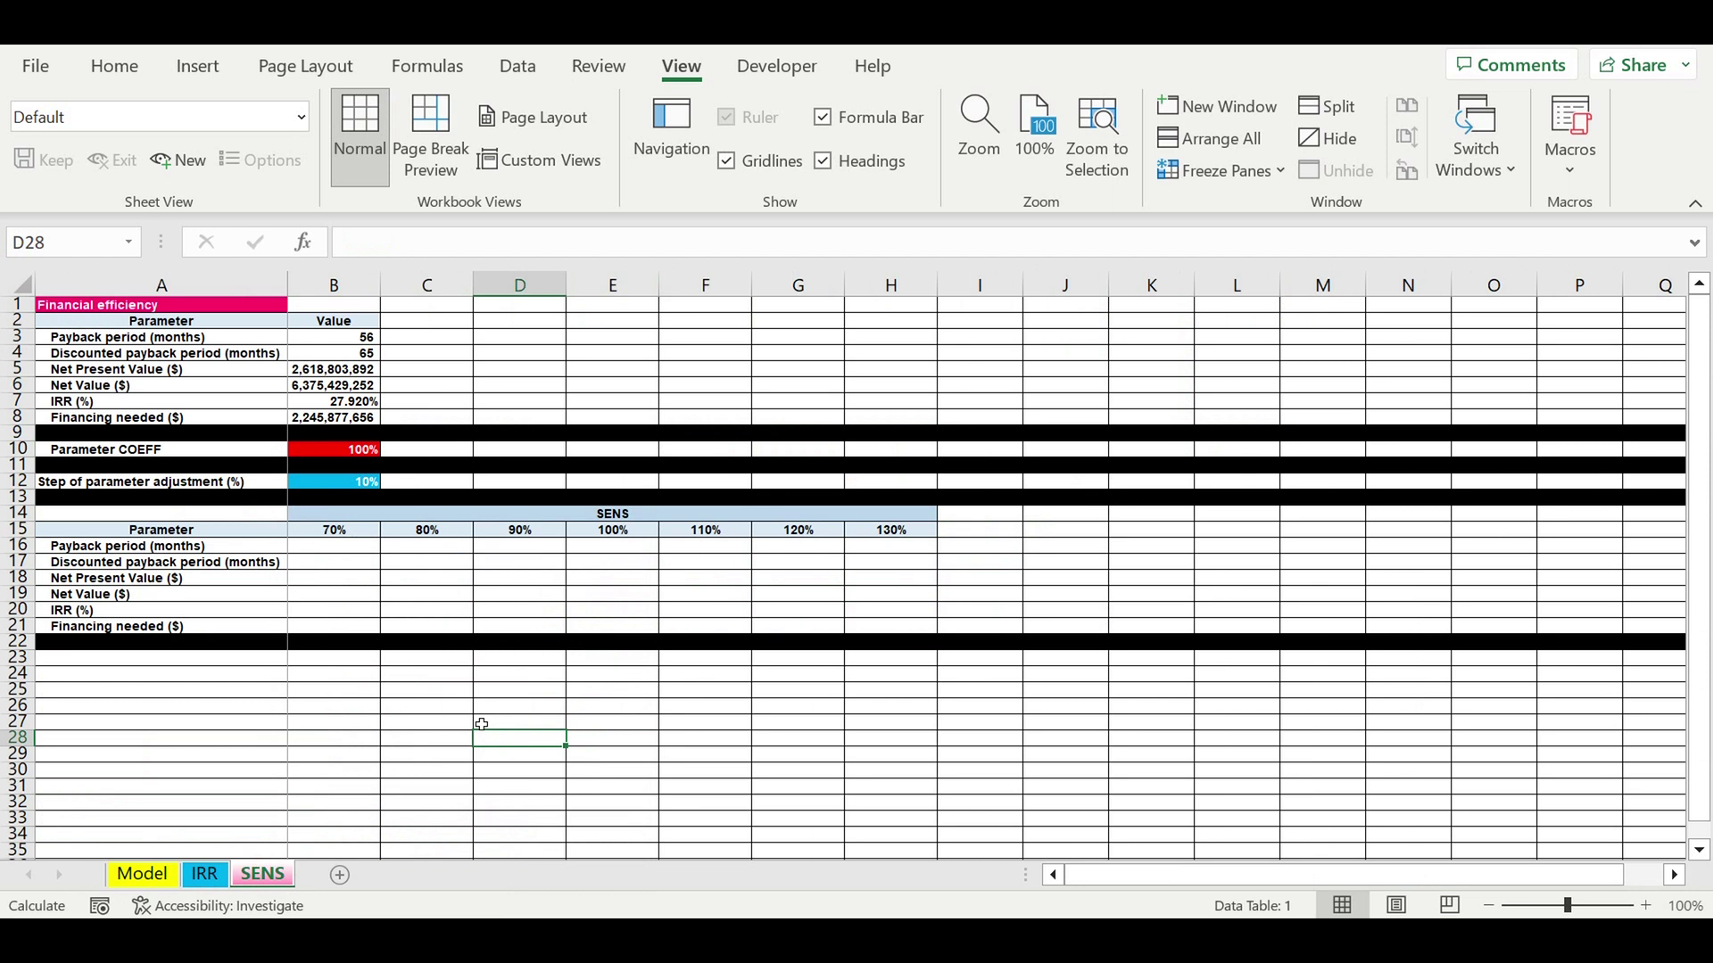
pyautogui.moveTo(132, 564); pyautogui.dragTo(115, 615)
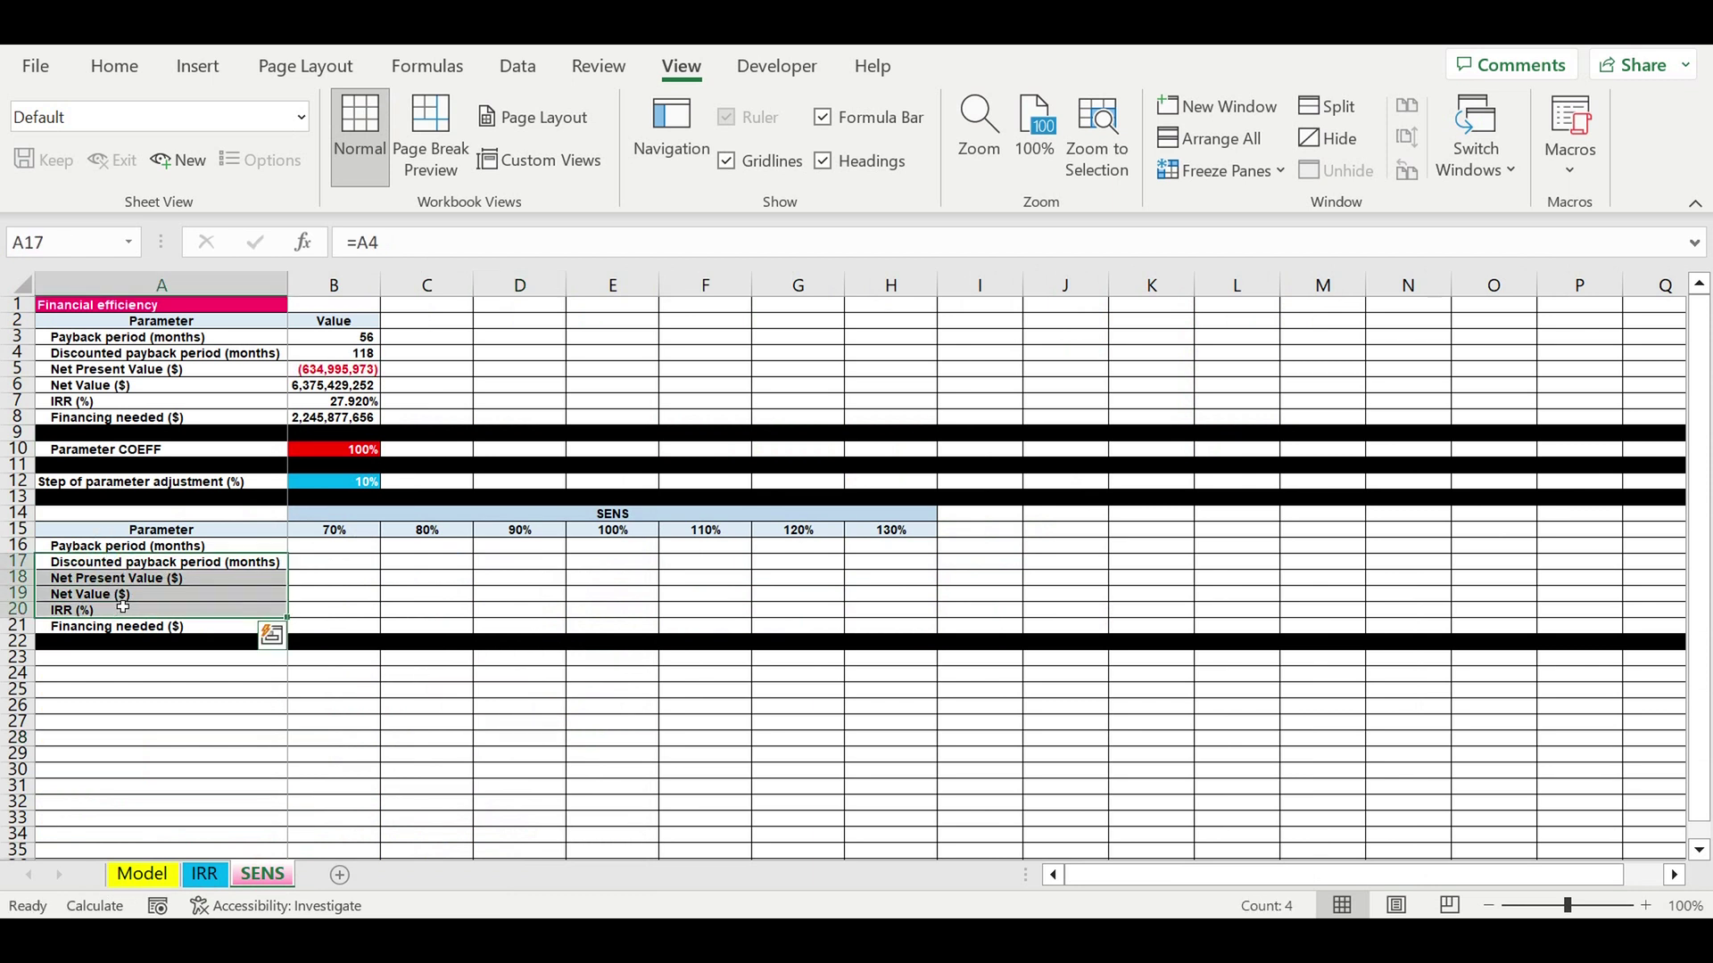
pyautogui.click(130, 630)
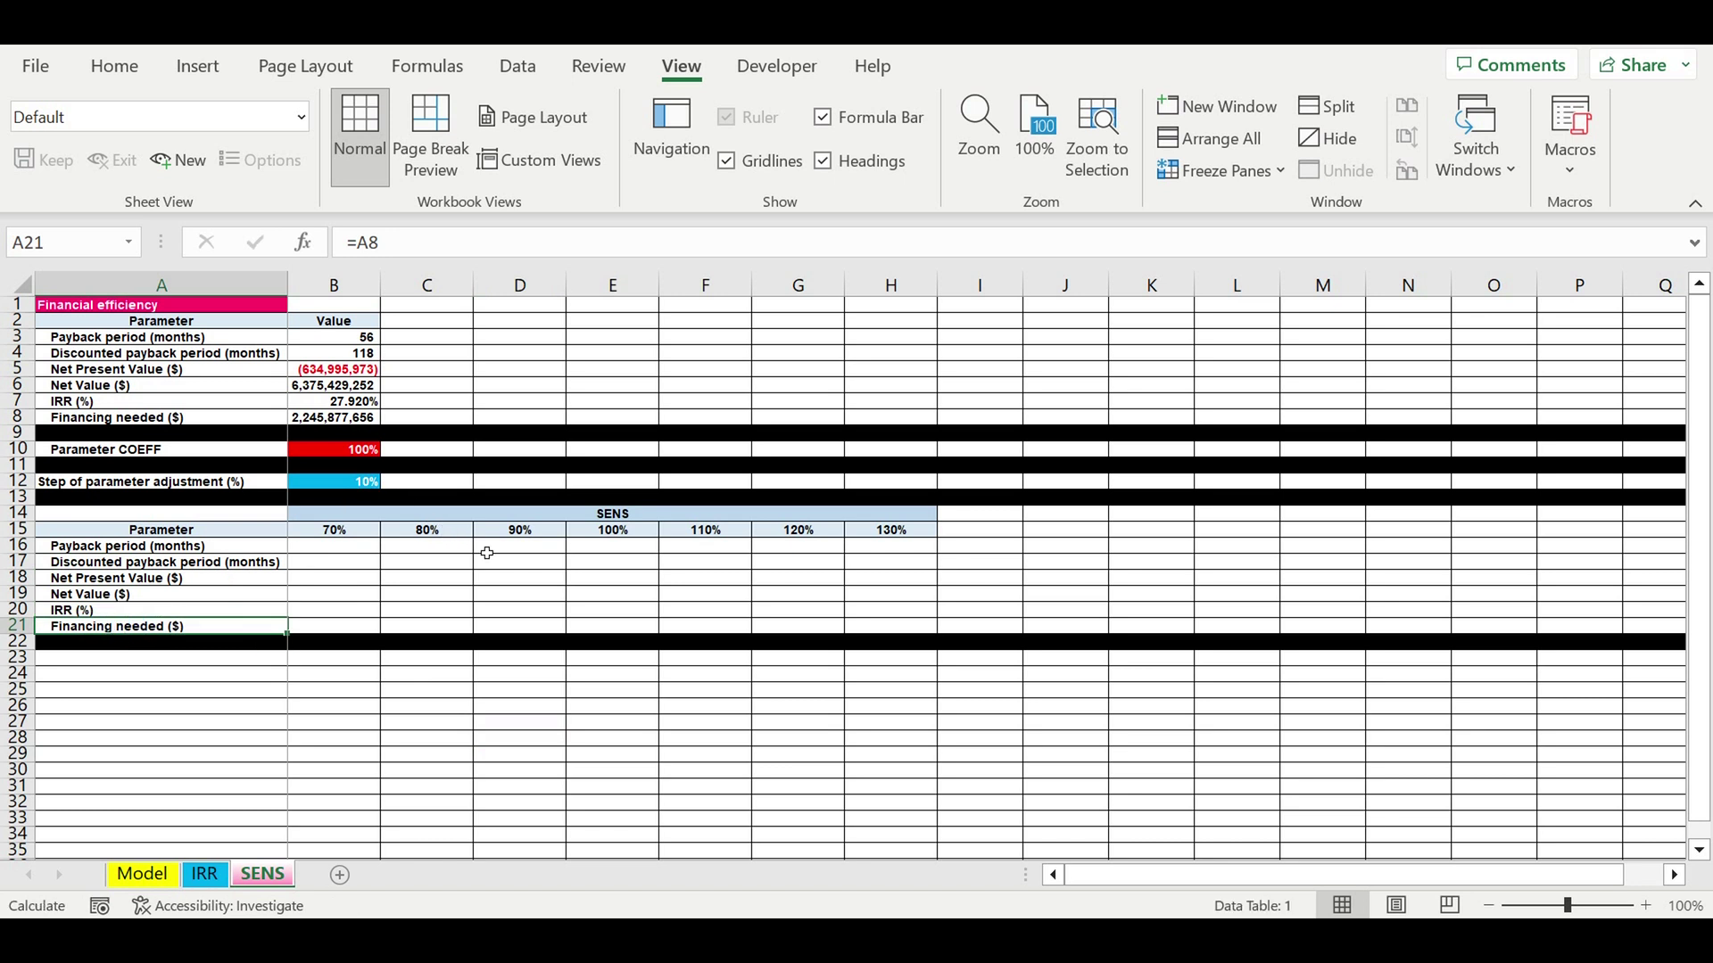
pyautogui.click(622, 554)
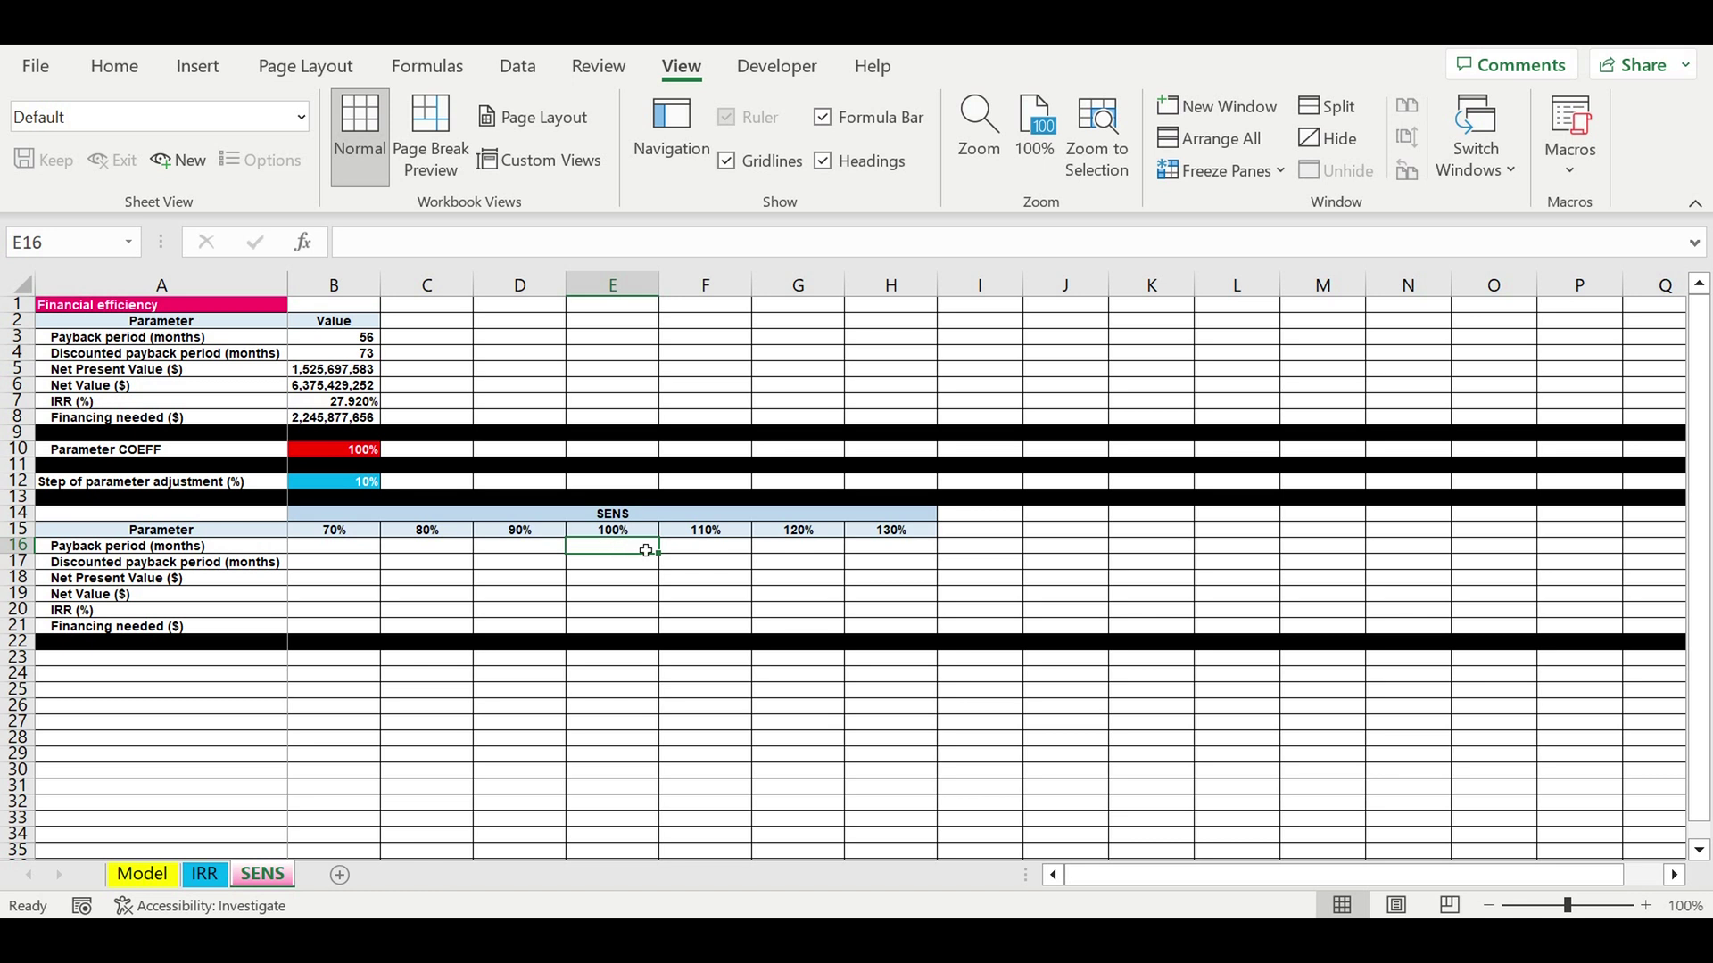
# - Run the recorded macro to fill the sensitivity results in B16:H21, and review the figures for the different coefficients
pyautogui.click(369, 601)
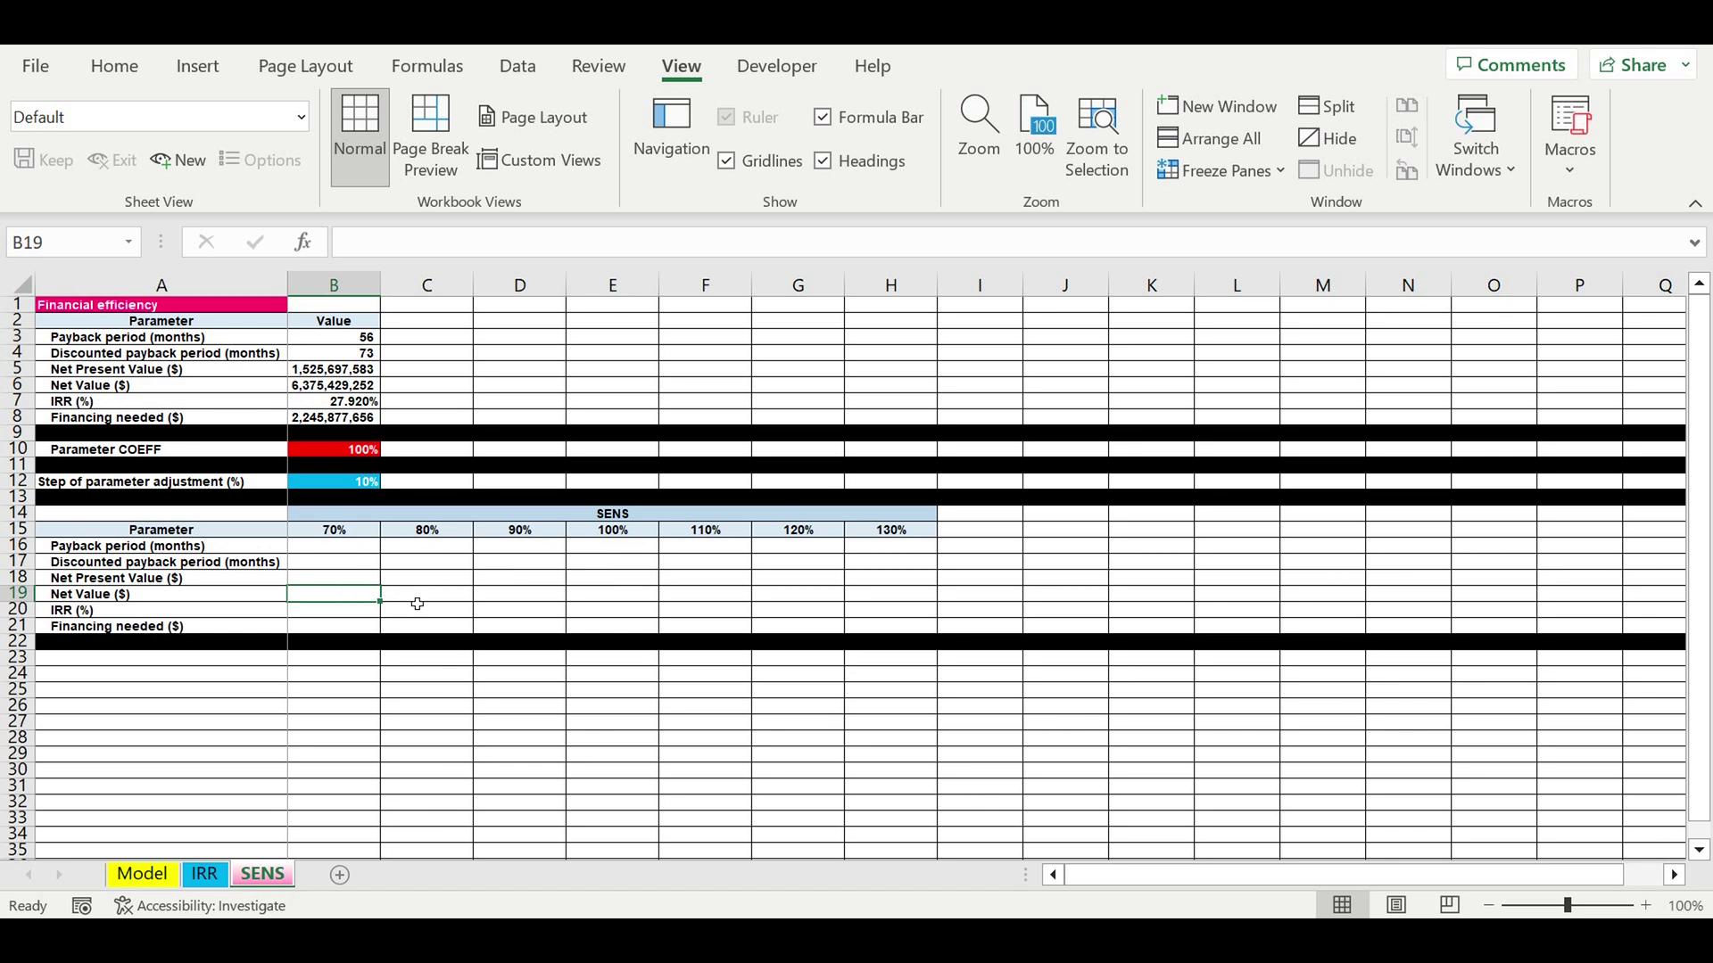
pyautogui.hotkey('ctrl', 'q')
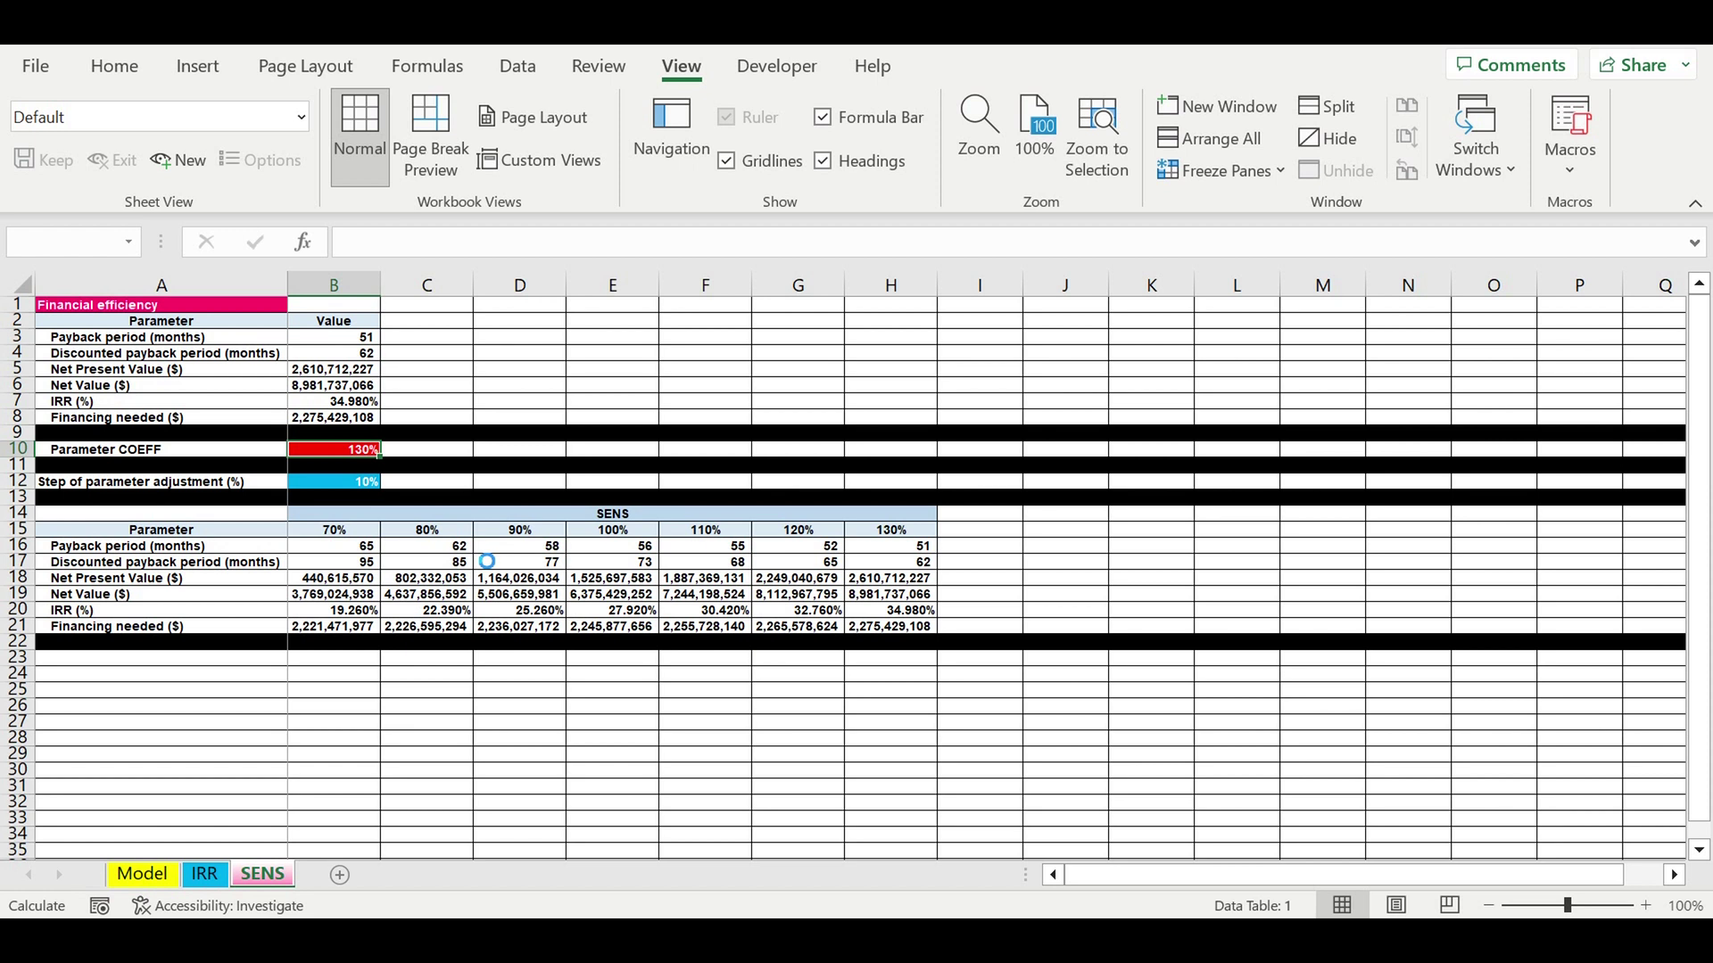
pyautogui.click(425, 578)
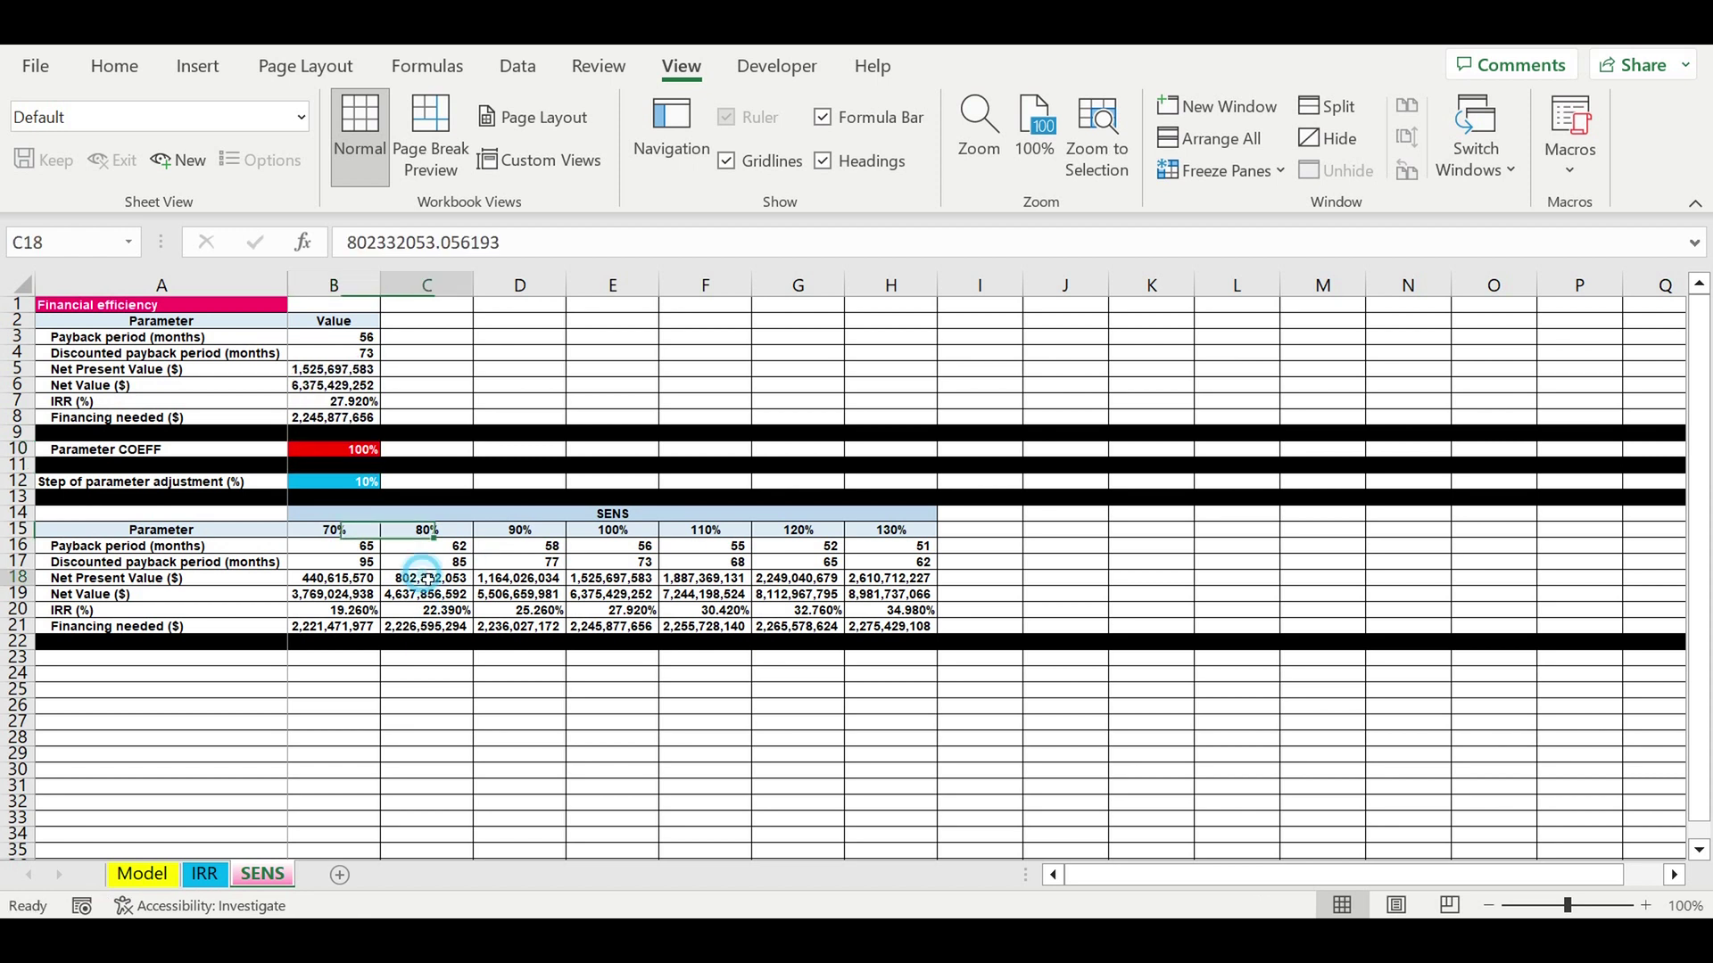
pyautogui.click(777, 594)
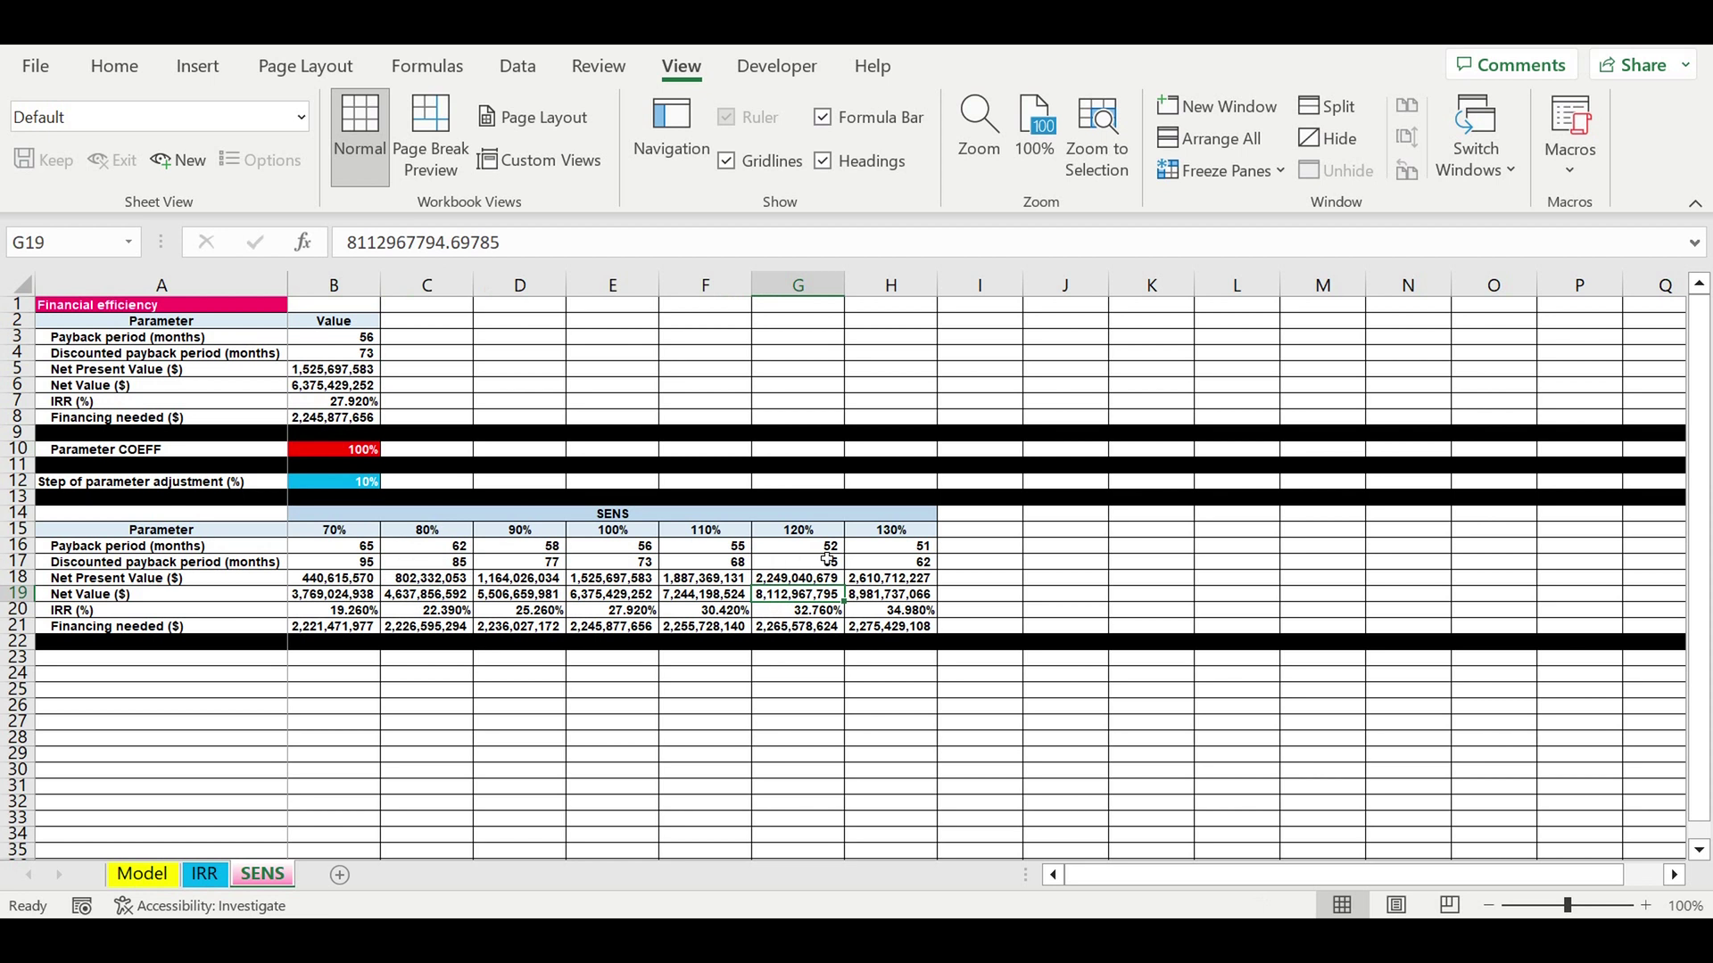
pyautogui.click(696, 546)
pyautogui.moveTo(721, 550); pyautogui.dragTo(910, 580)
pyautogui.click(872, 625)
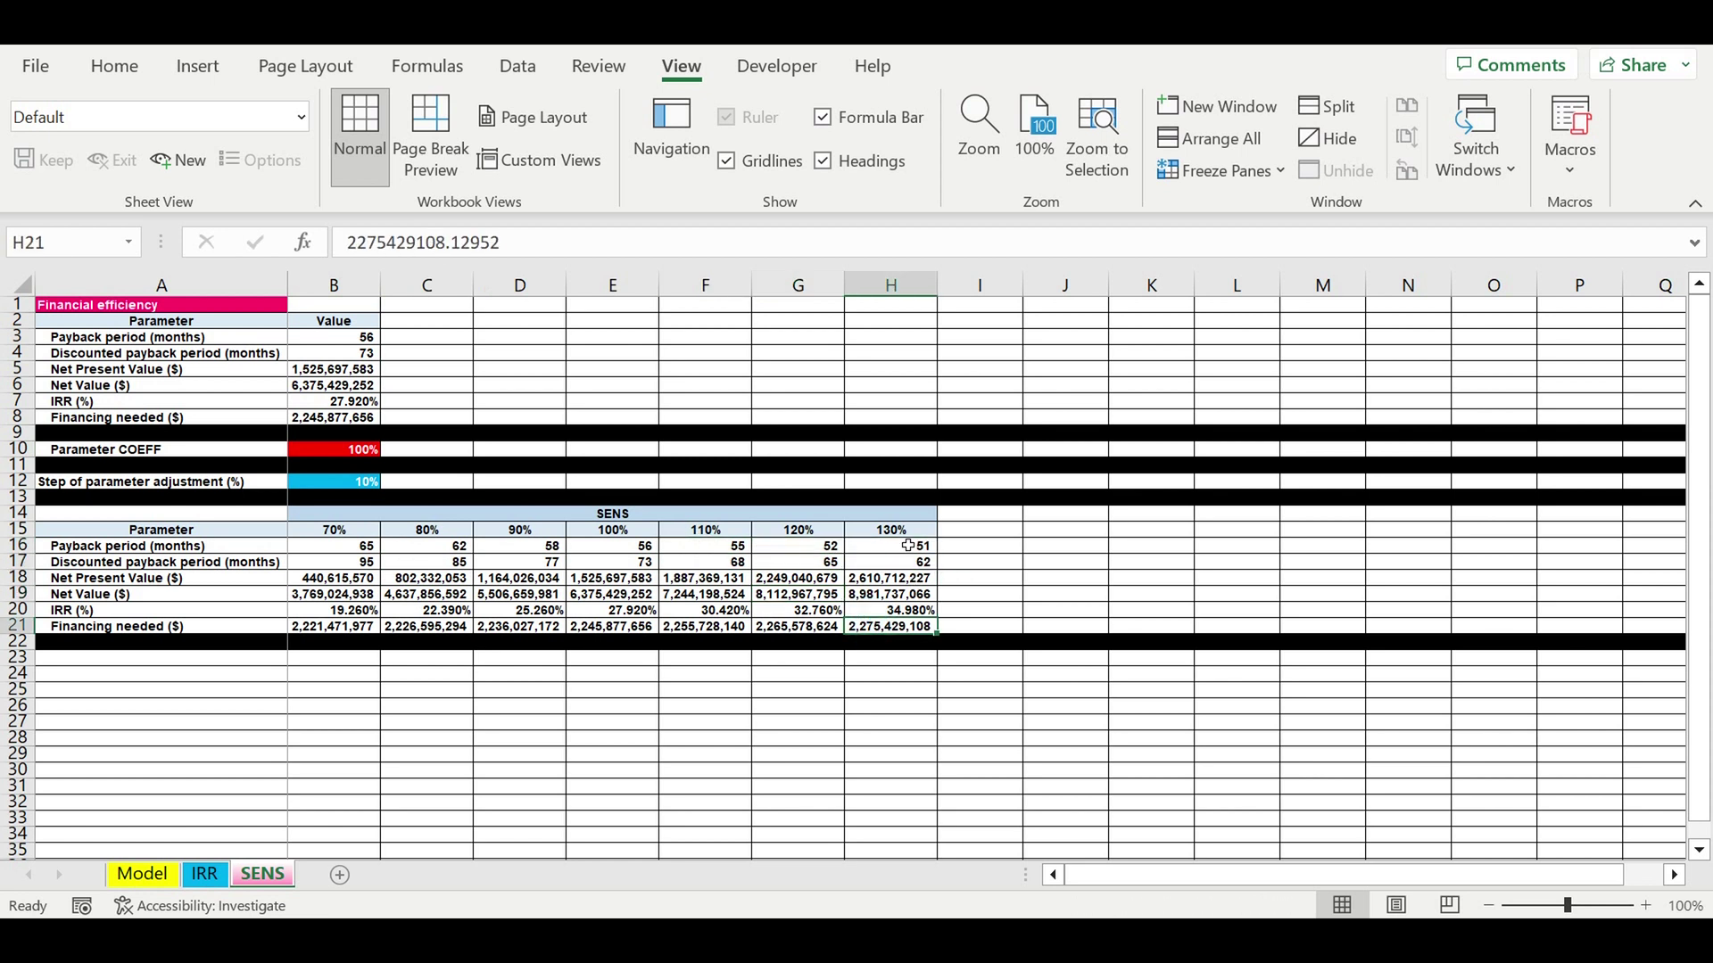
pyautogui.click(901, 547)
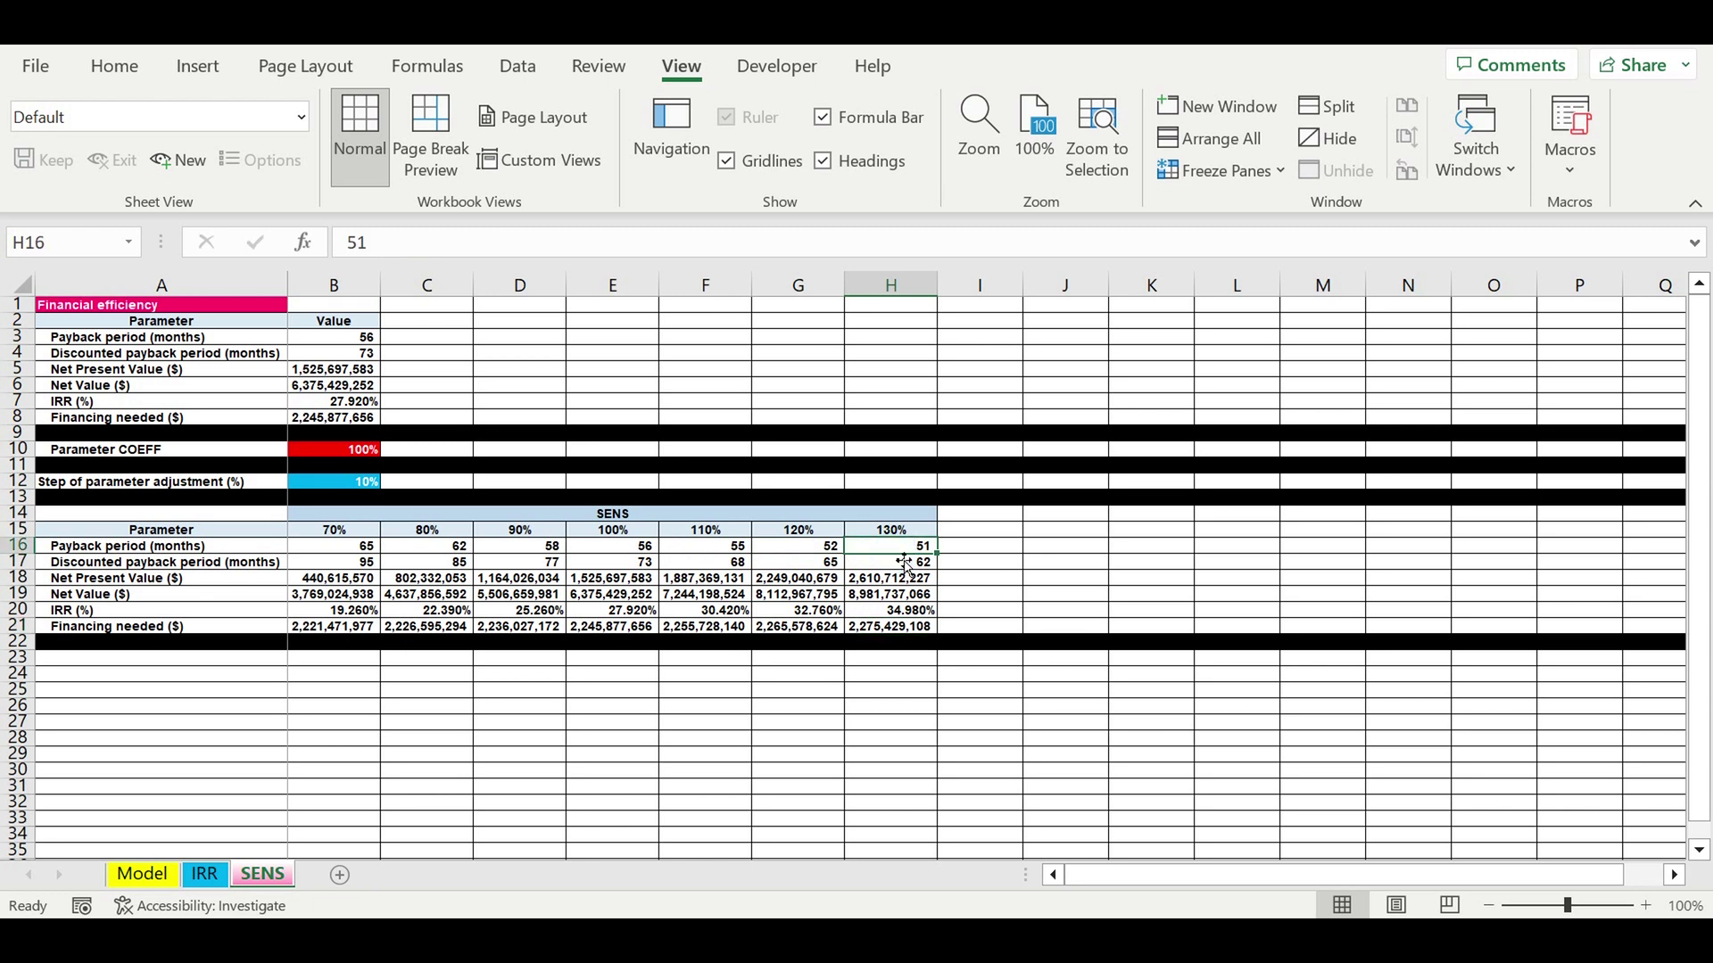
pyautogui.click(893, 565)
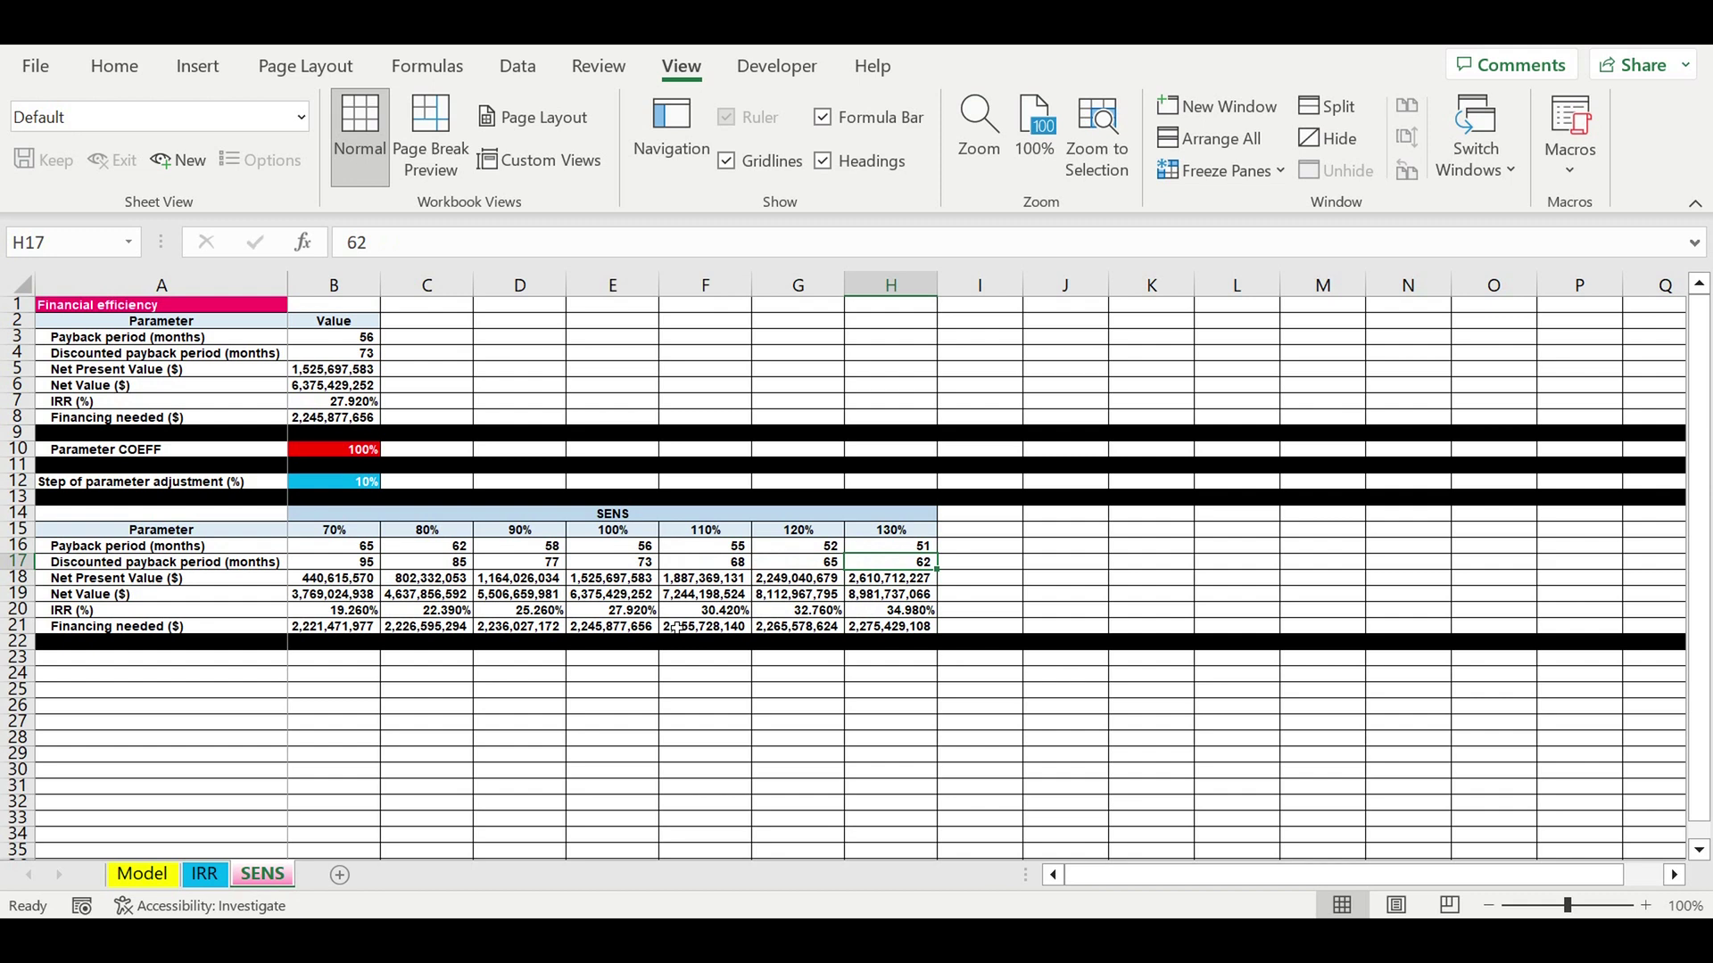
# - On the Model sheet, remove the SENS!B10 link from the Global production COEFF in E16, leaving =100%
pyautogui.click(141, 880)
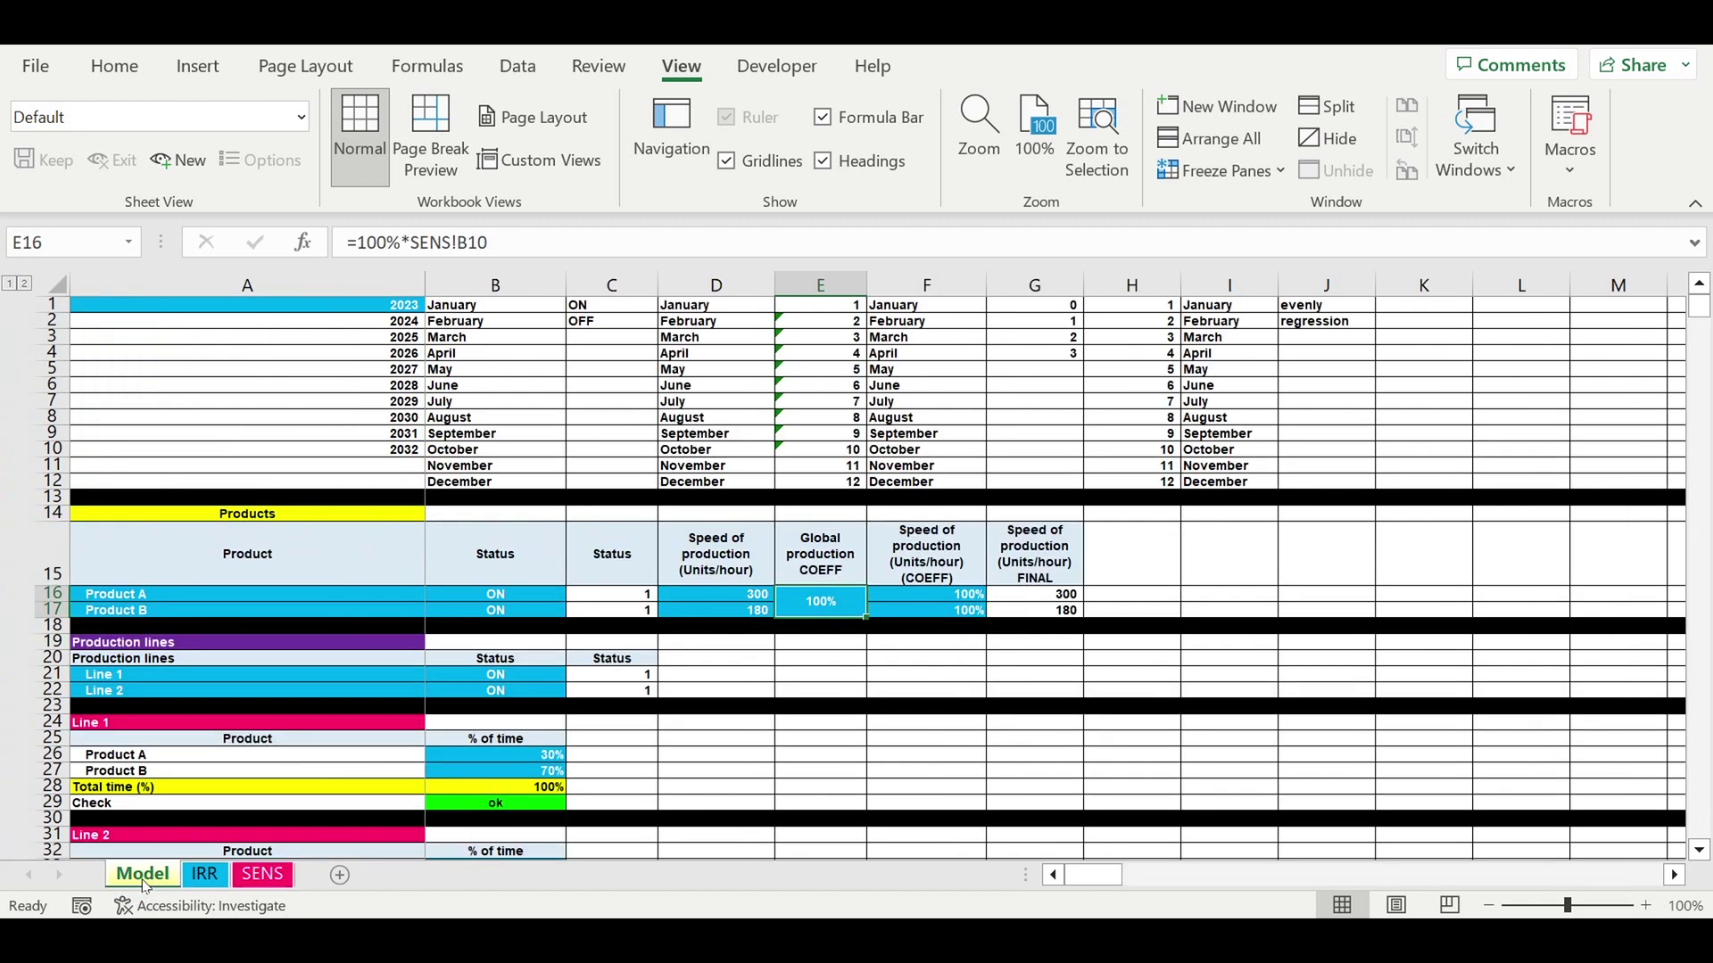
pyautogui.click(906, 707)
pyautogui.click(851, 606)
pyautogui.moveTo(413, 250); pyautogui.dragTo(610, 246)
pyautogui.press('Delete')
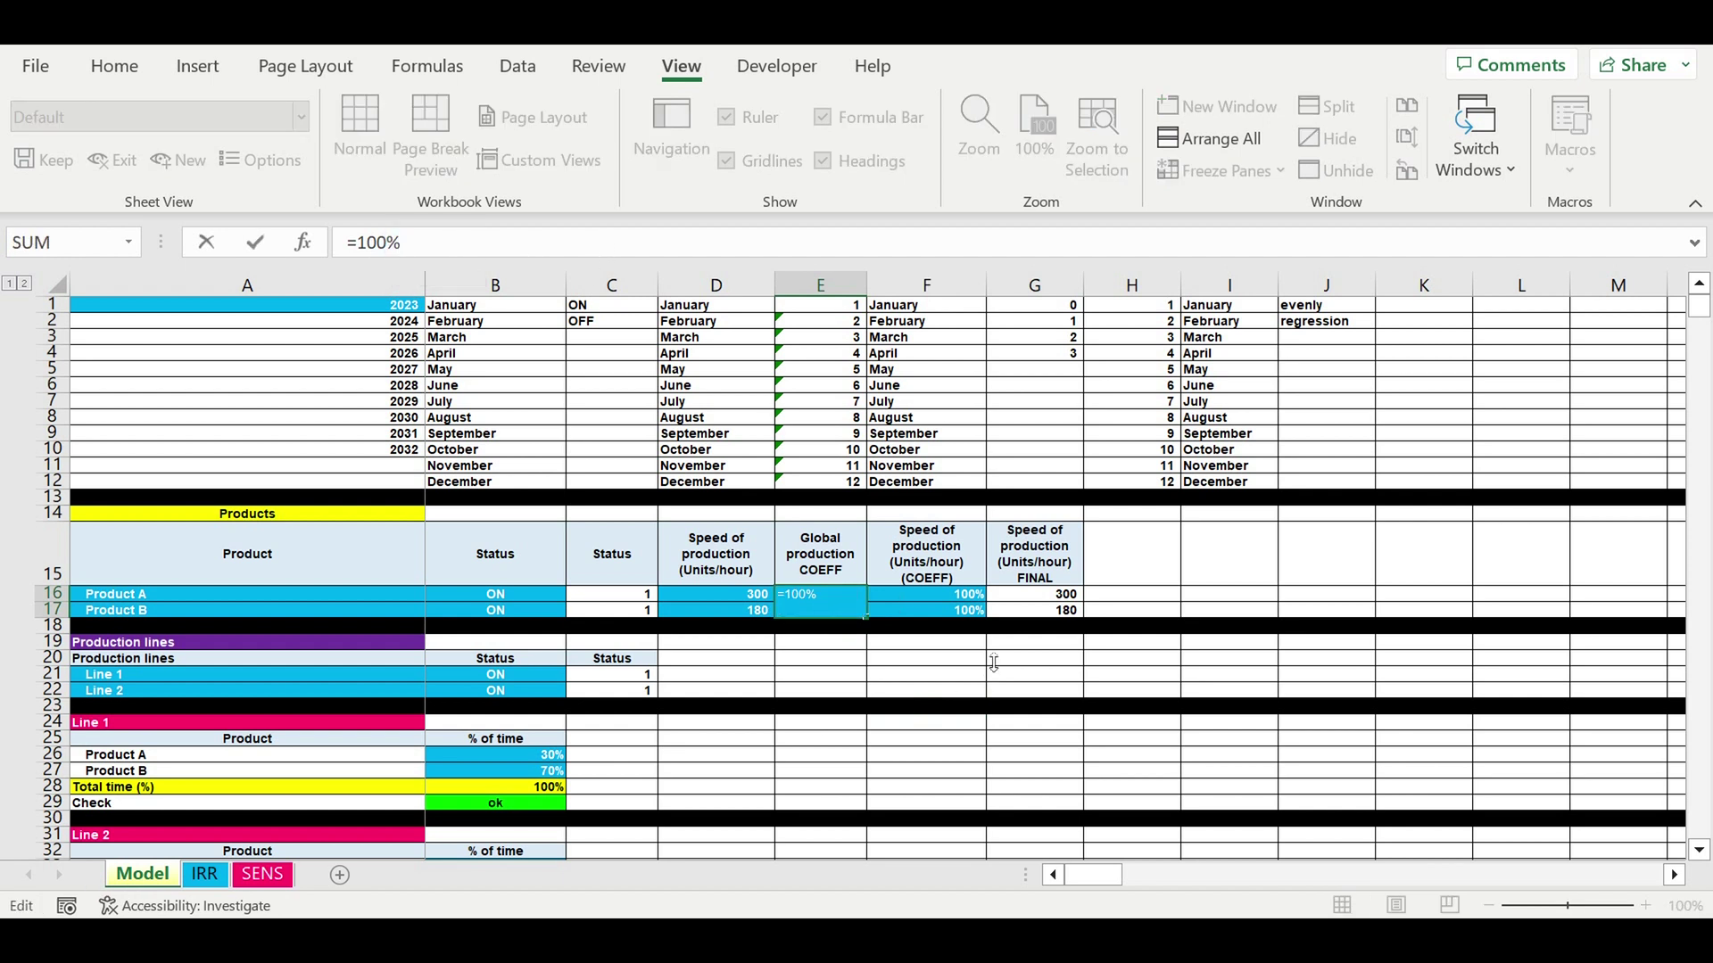
pyautogui.press('Return')
pyautogui.press('Return')
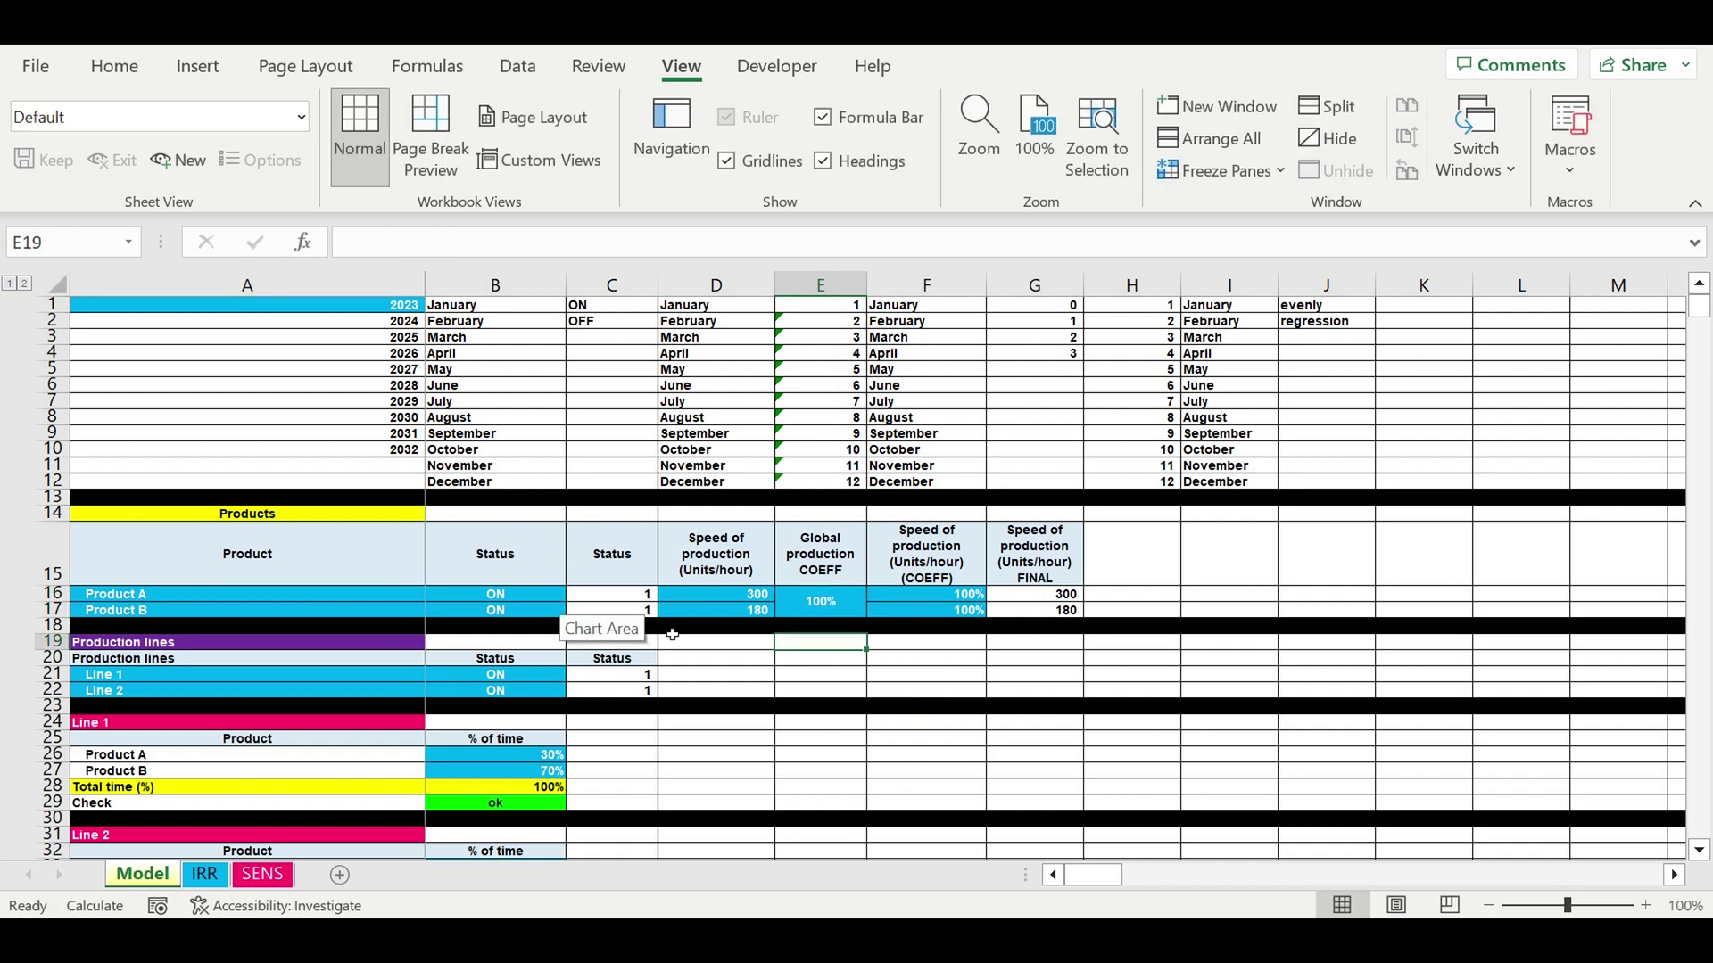
# - Look through the Model sheet's sections for other global coefficients, from direct costs through payroll to customer types
pyautogui.click(845, 560)
pyautogui.scroll(-3, 875, 654)
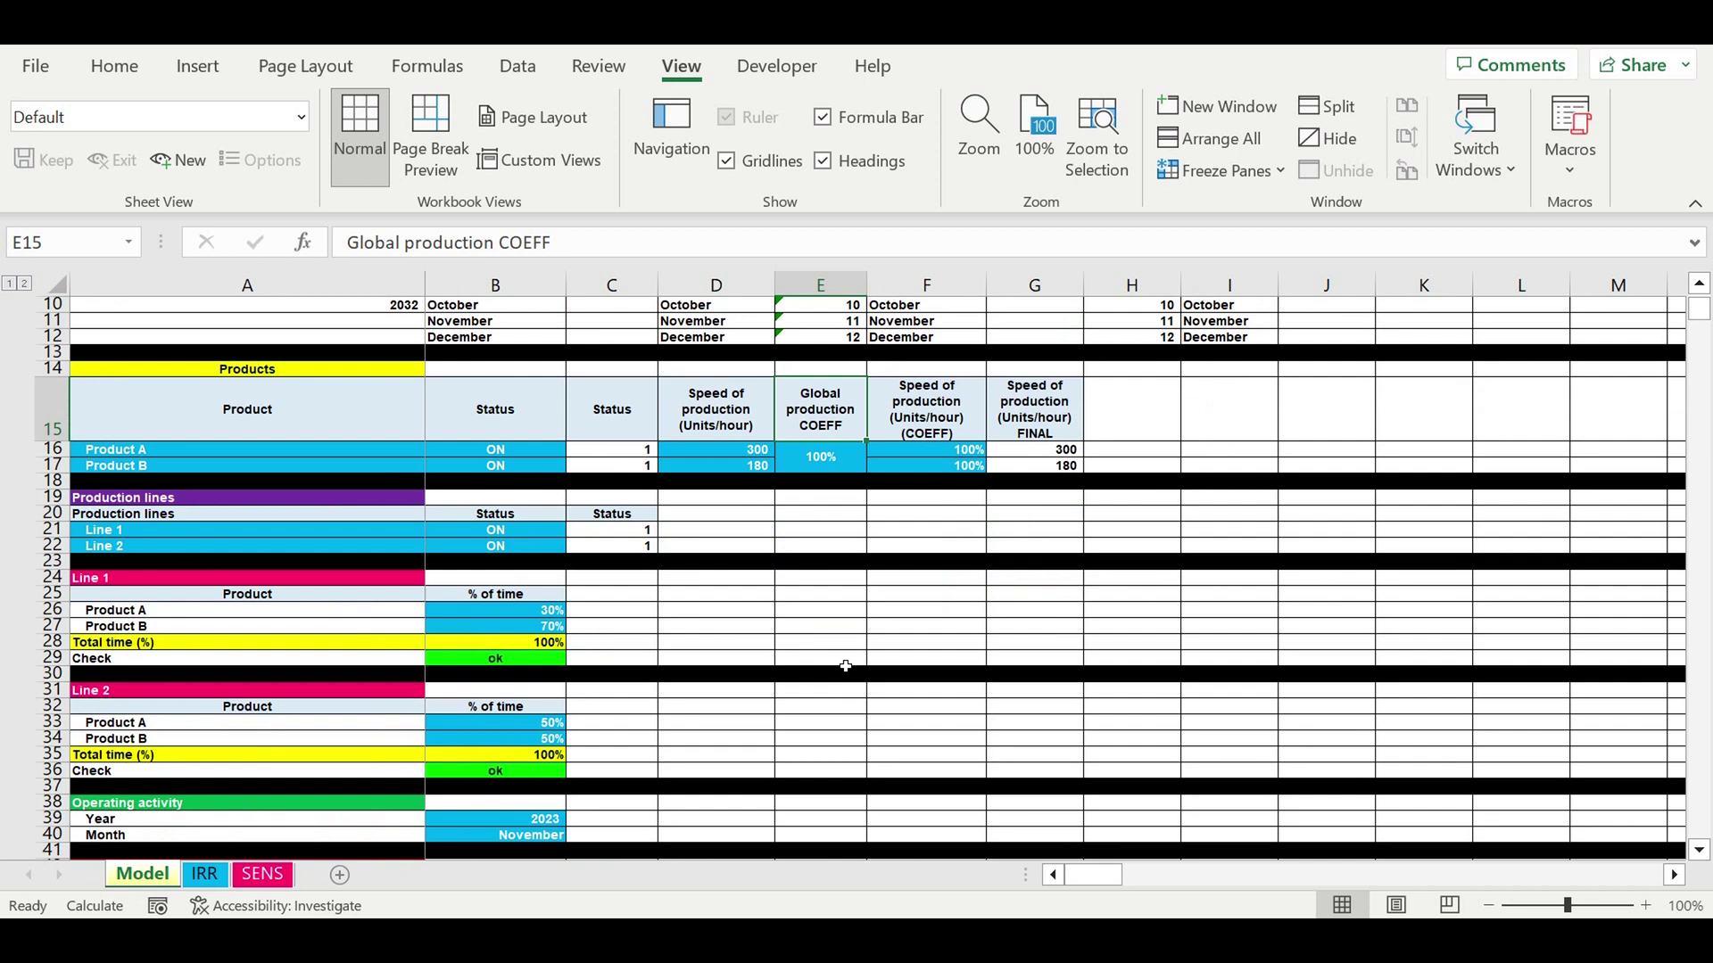
pyautogui.scroll(-2, 839, 662)
pyautogui.scroll(-4, 839, 665)
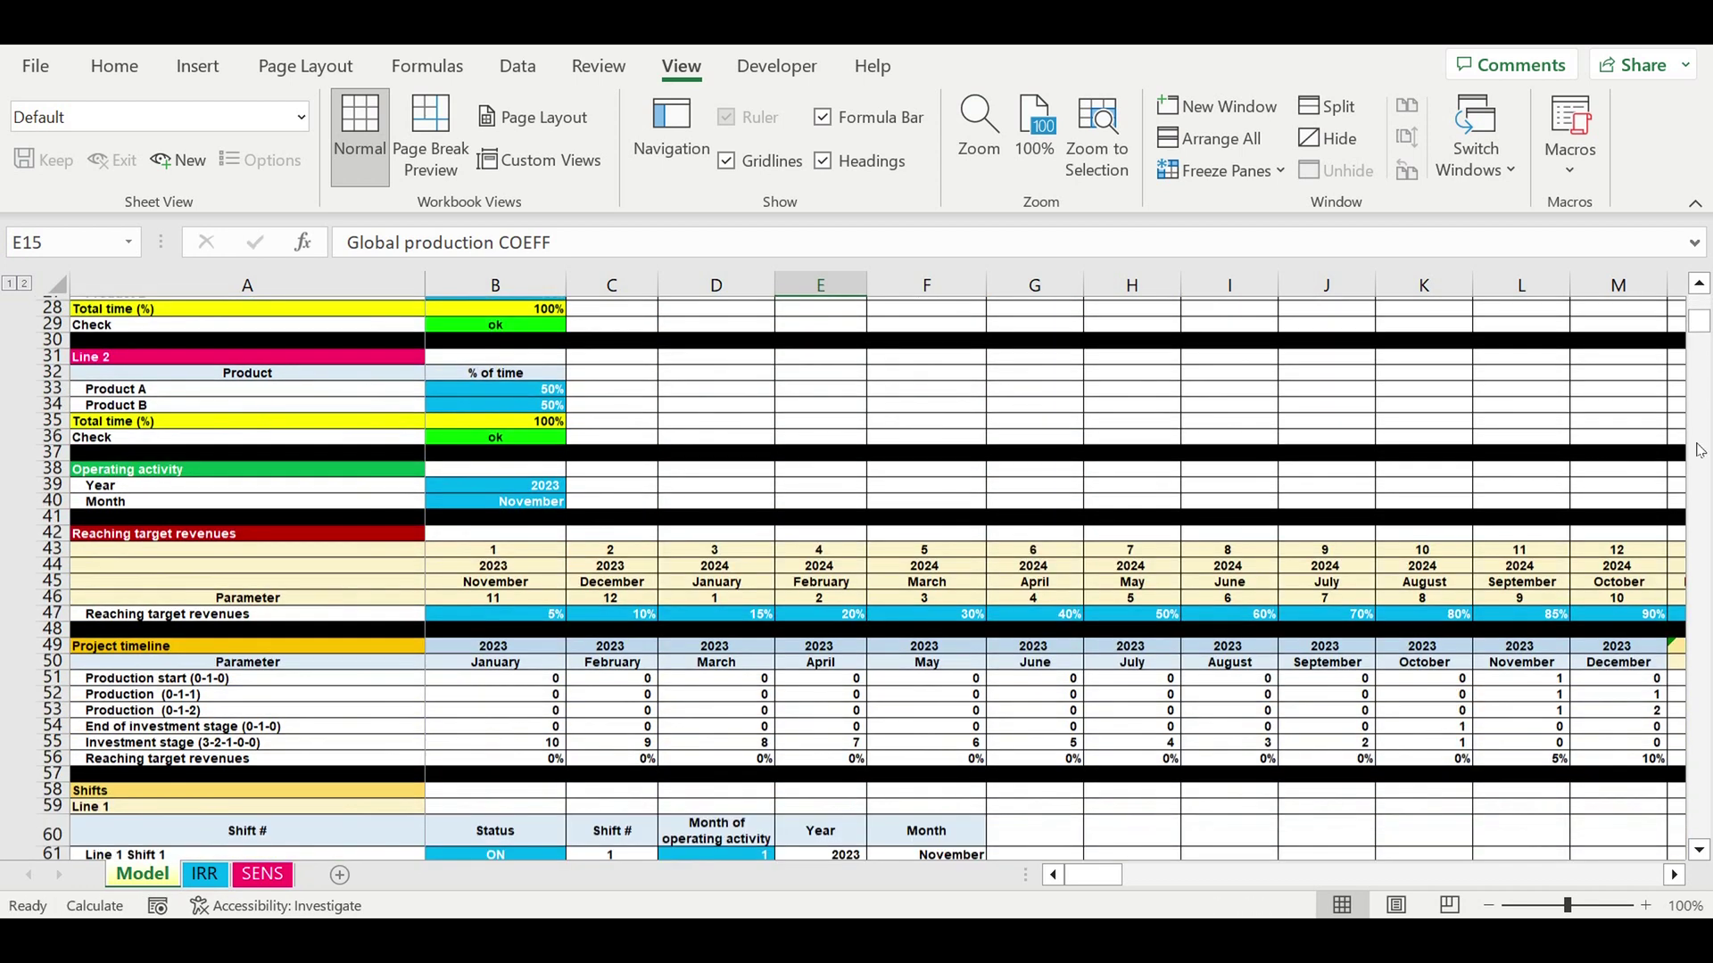
pyautogui.scroll(-13, 1159, 580)
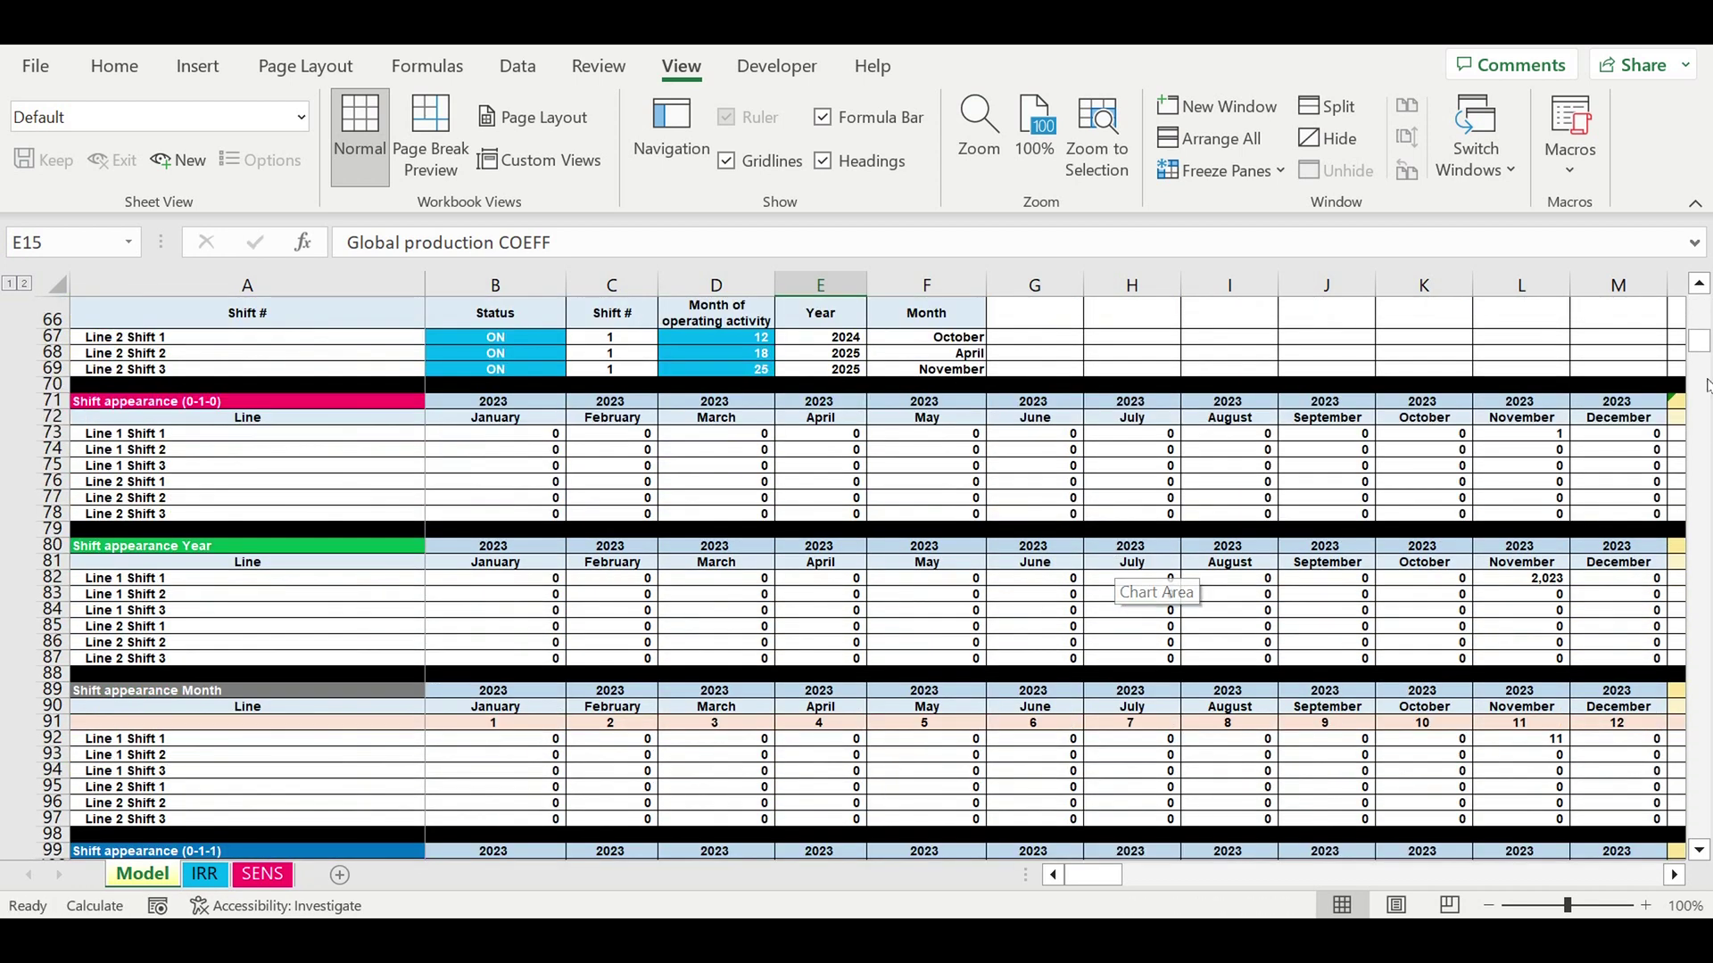
pyautogui.moveTo(1705, 357)
pyautogui.mouseDown()
pyautogui.moveTo(1700, 406)
pyautogui.moveTo(1699, 383)
pyautogui.mouseUp()
pyautogui.scroll(-17, 752, 626)
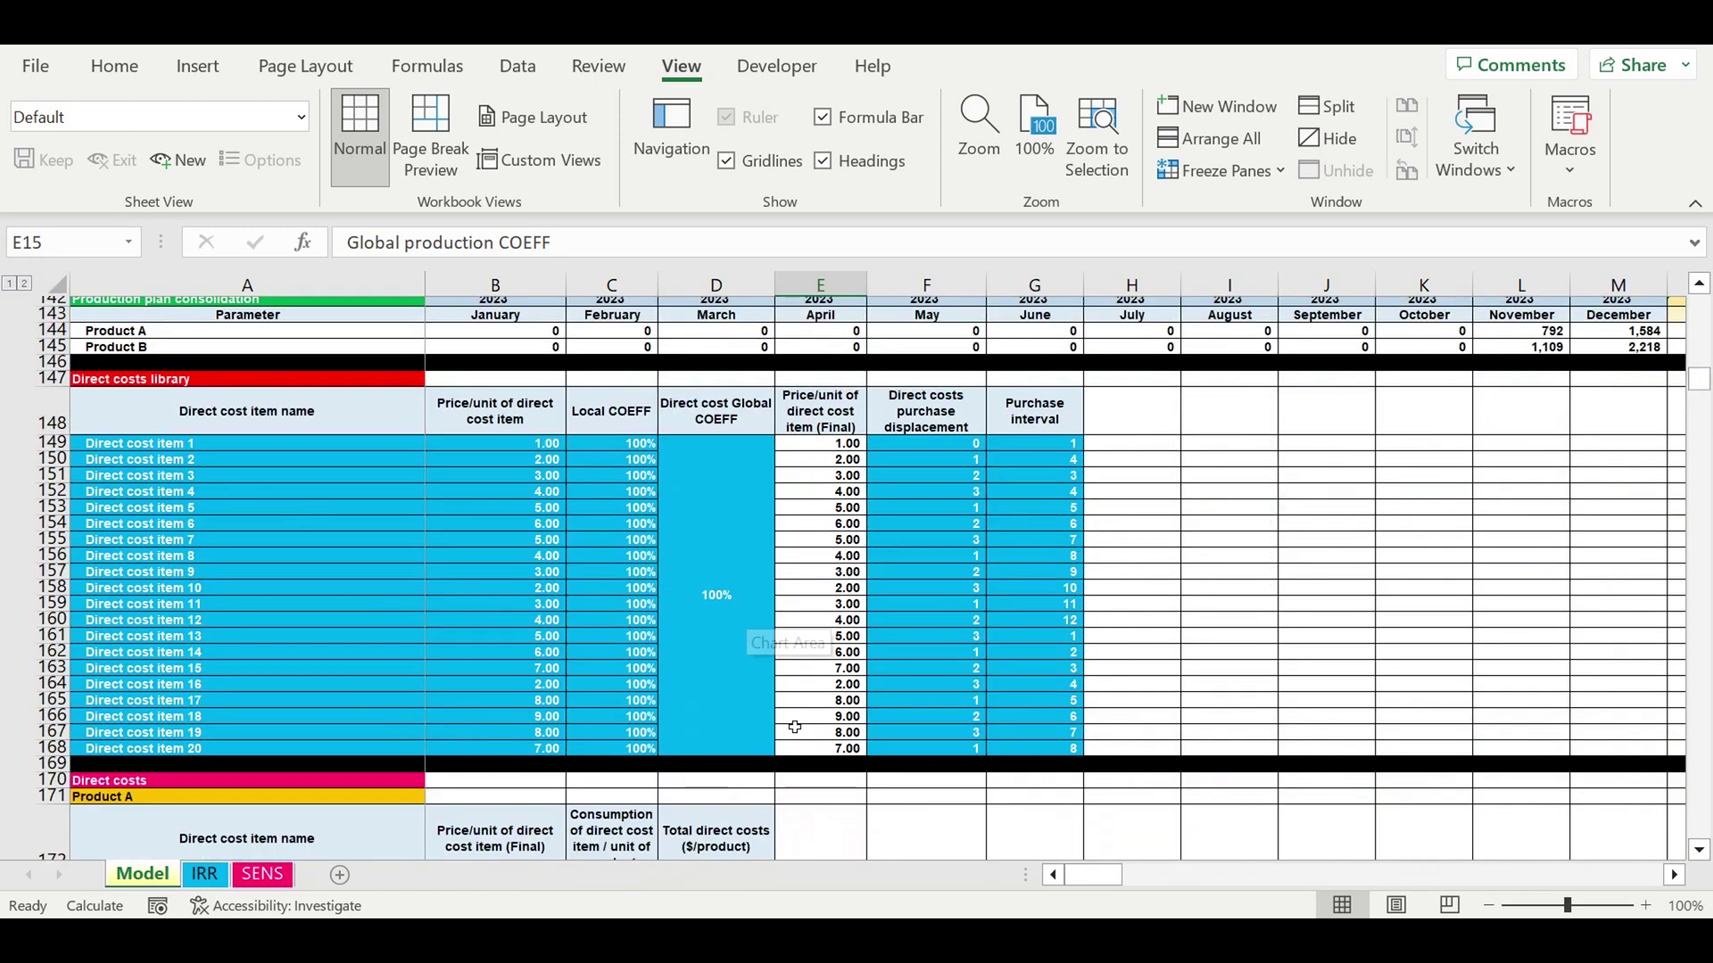
pyautogui.scroll(-13, 749, 727)
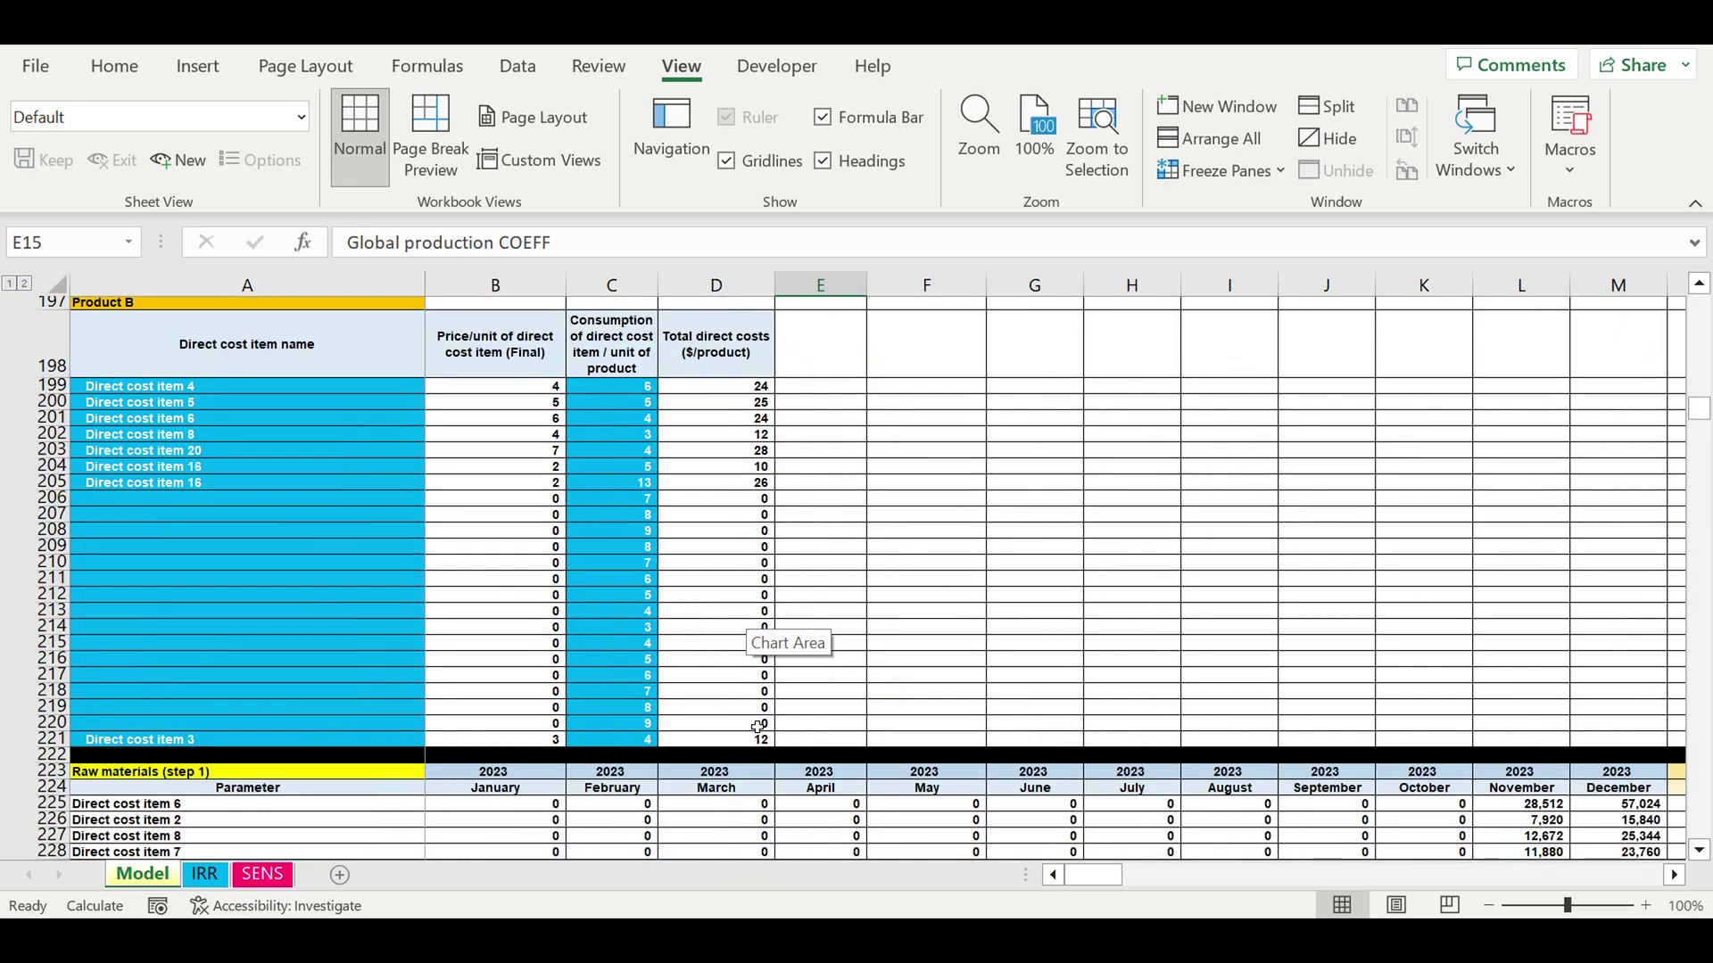
pyautogui.scroll(-20, 746, 731)
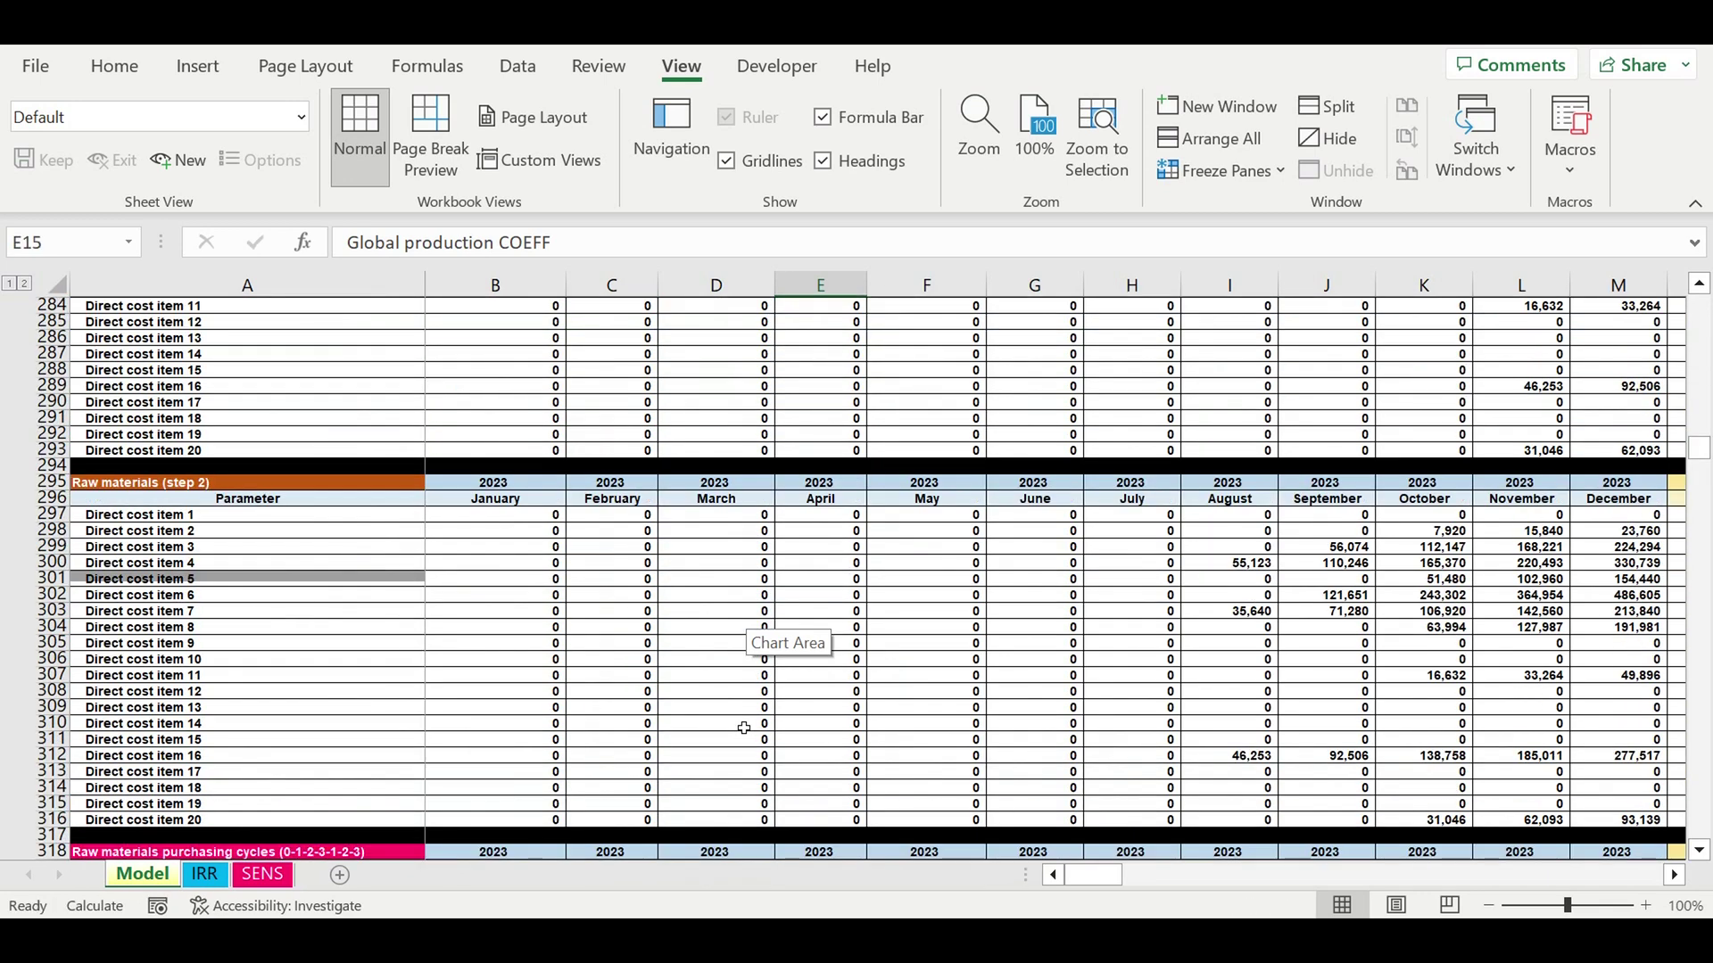
pyautogui.scroll(-20, 744, 730)
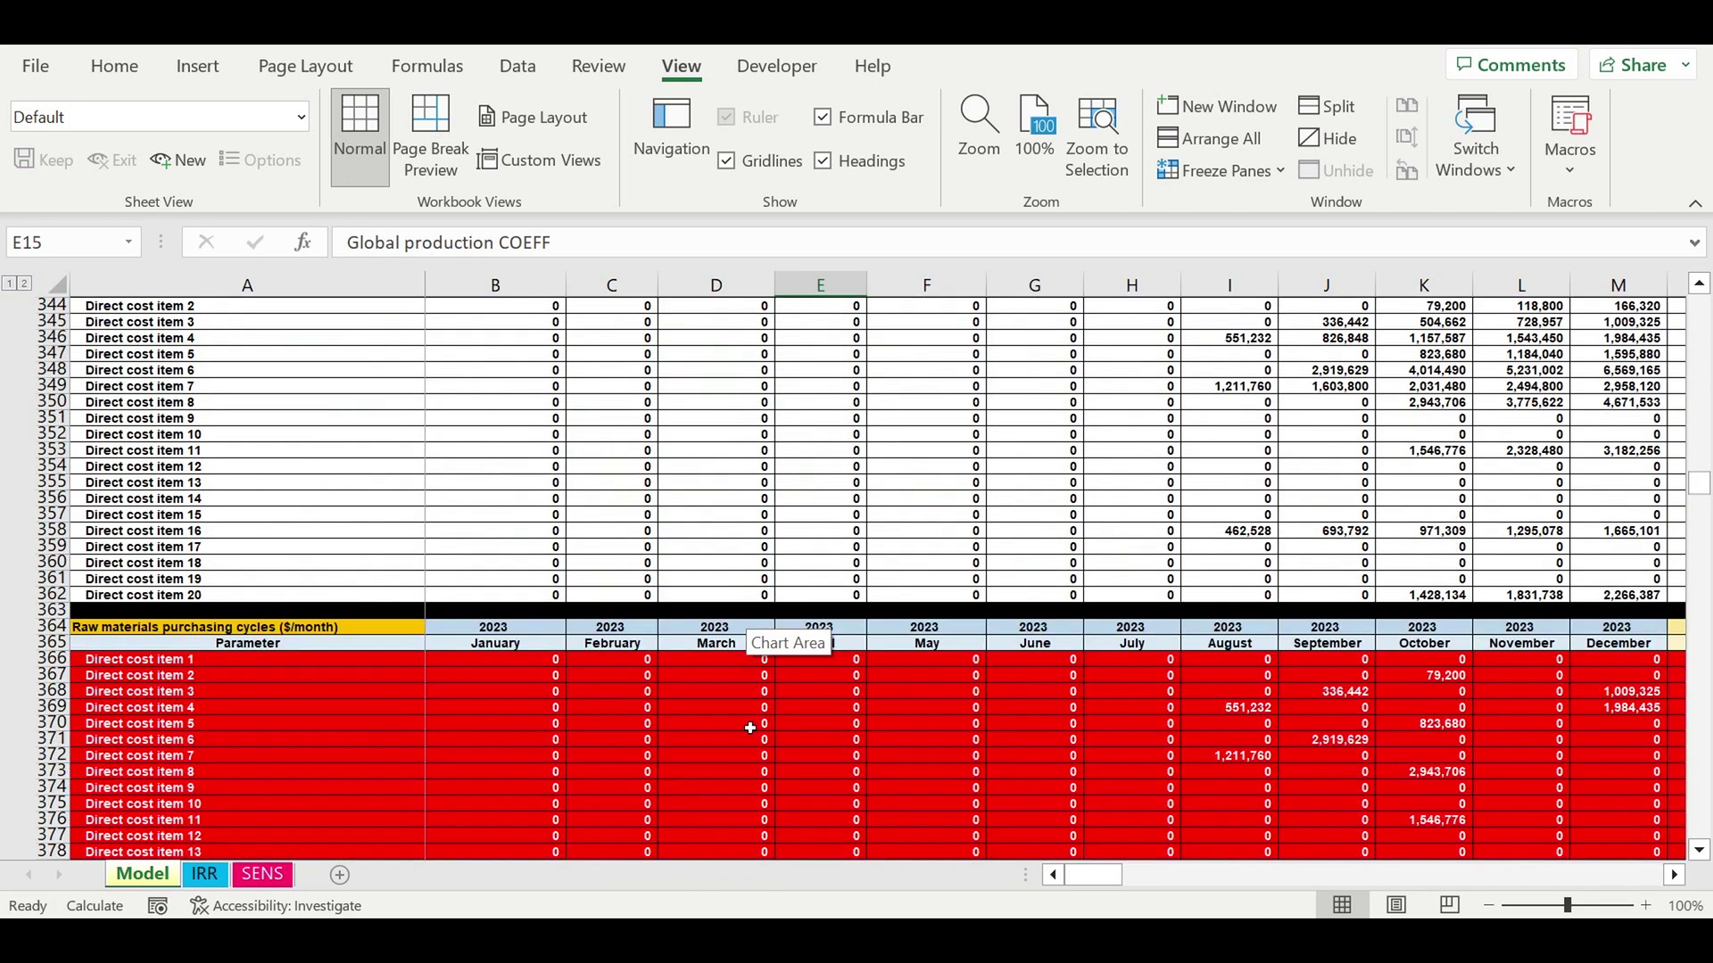
pyautogui.scroll(-16, 745, 736)
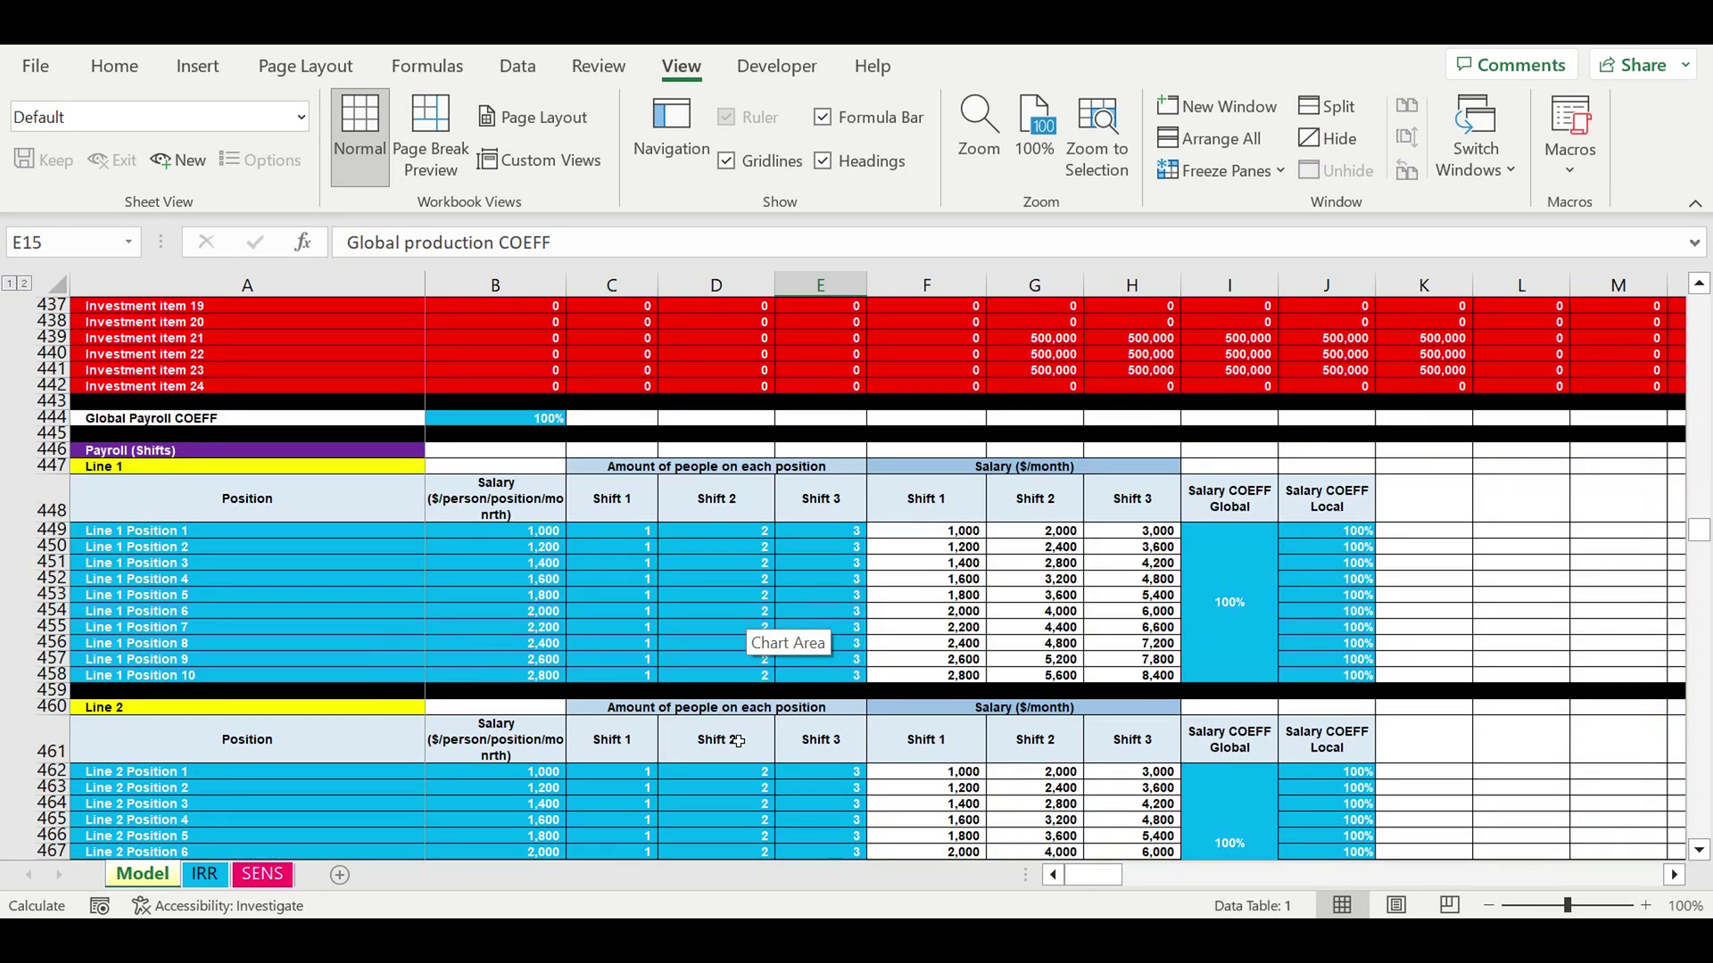
pyautogui.scroll(-4, 732, 743)
pyautogui.scroll(-16, 732, 740)
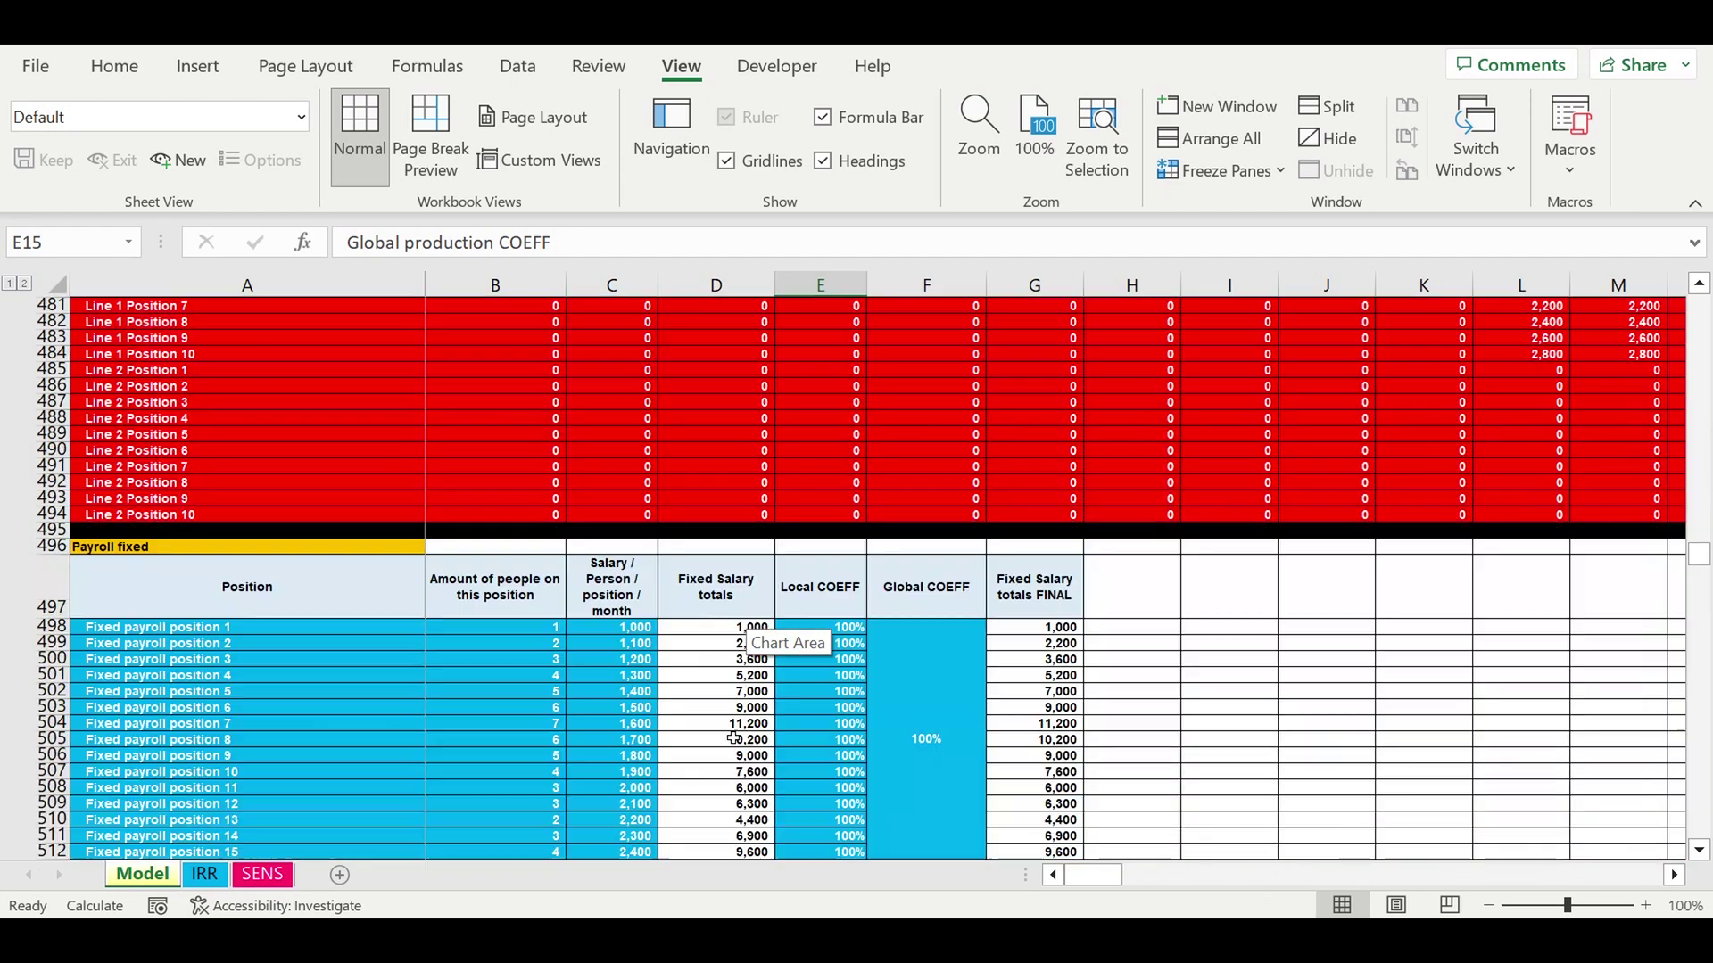
pyautogui.scroll(-13, 728, 739)
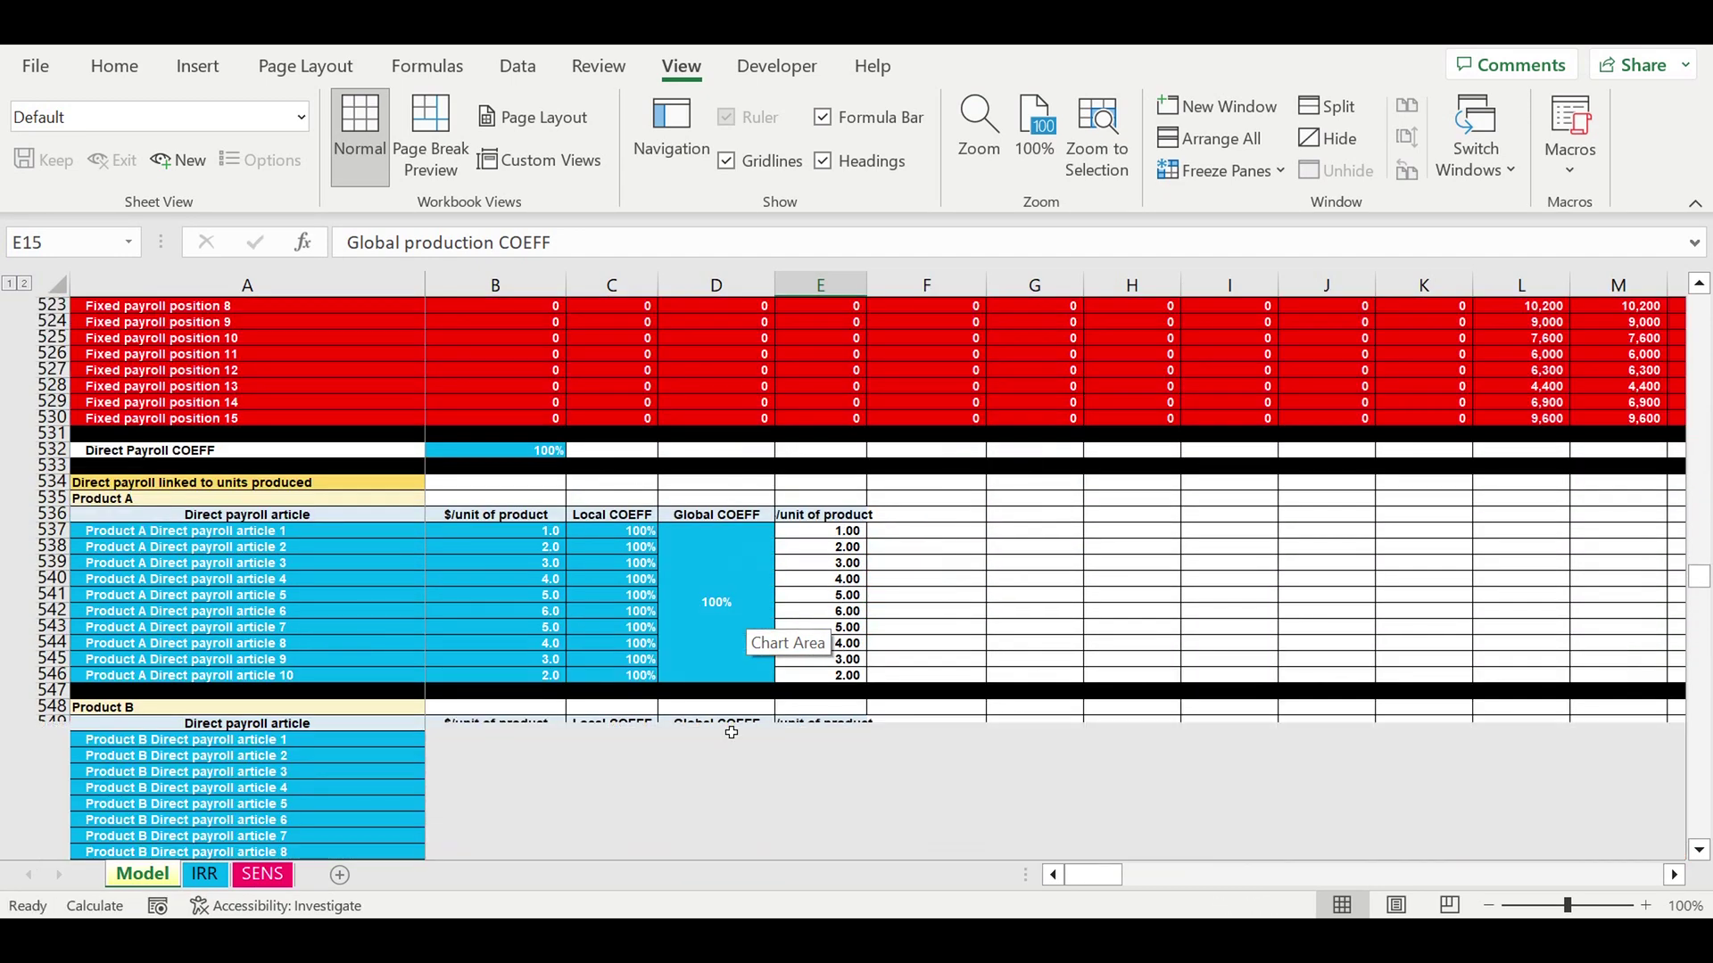
pyautogui.scroll(2, 729, 736)
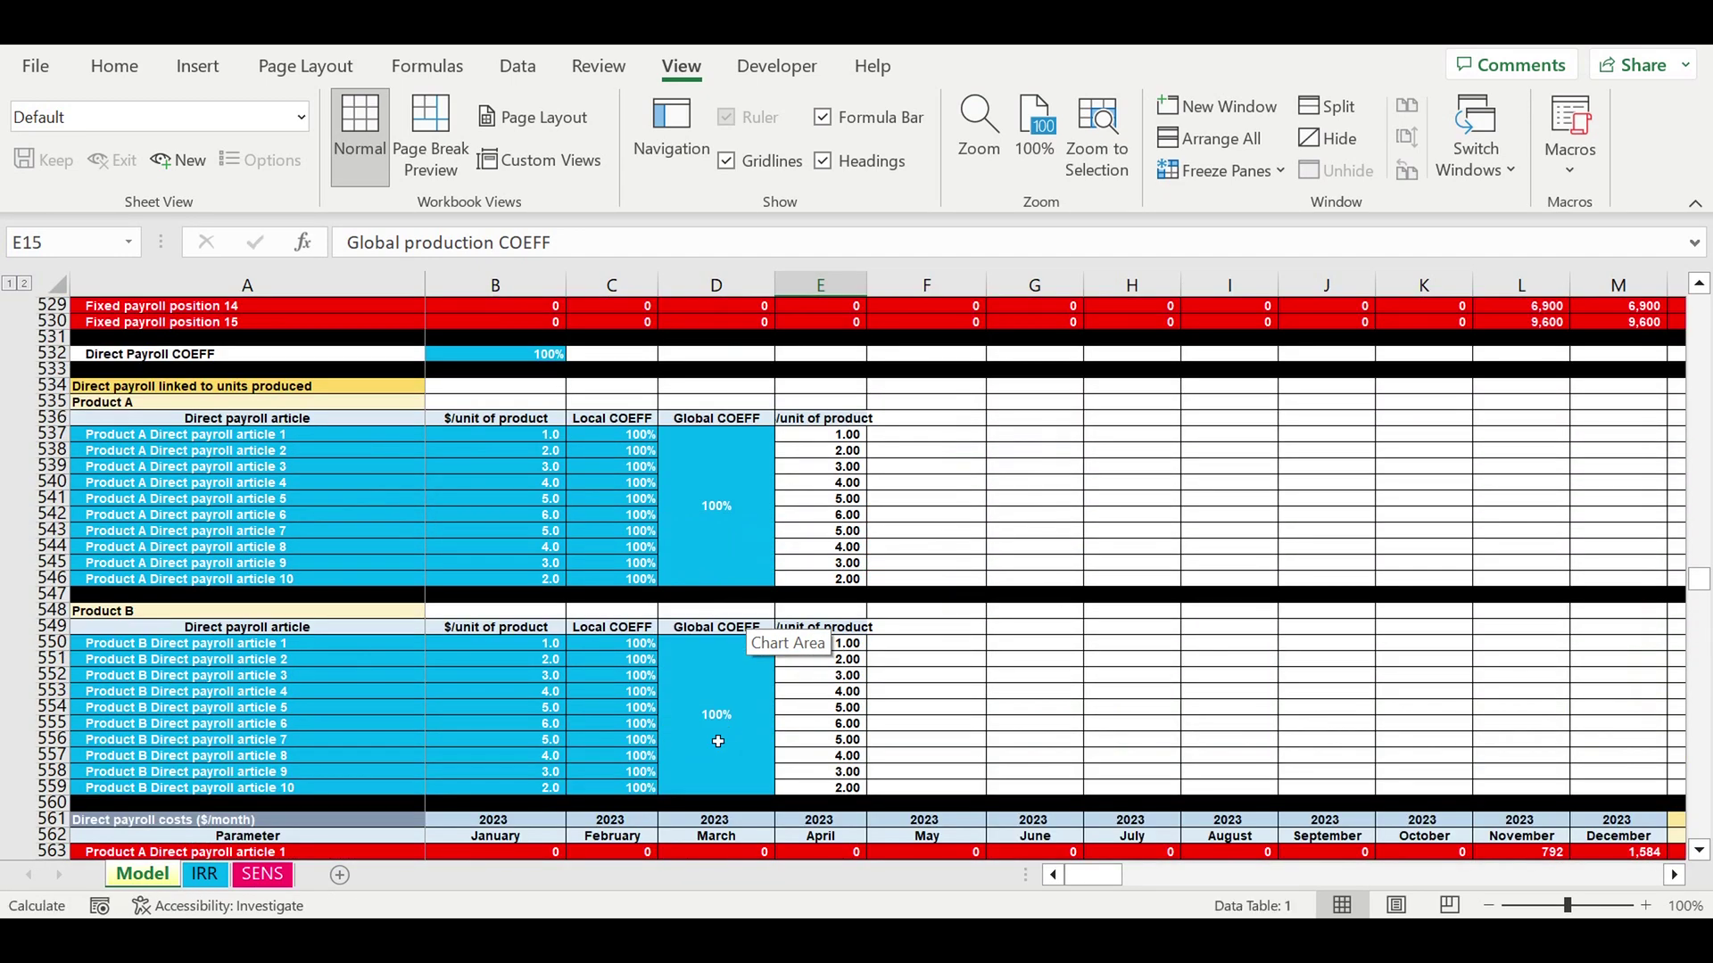
pyautogui.scroll(-15, 729, 736)
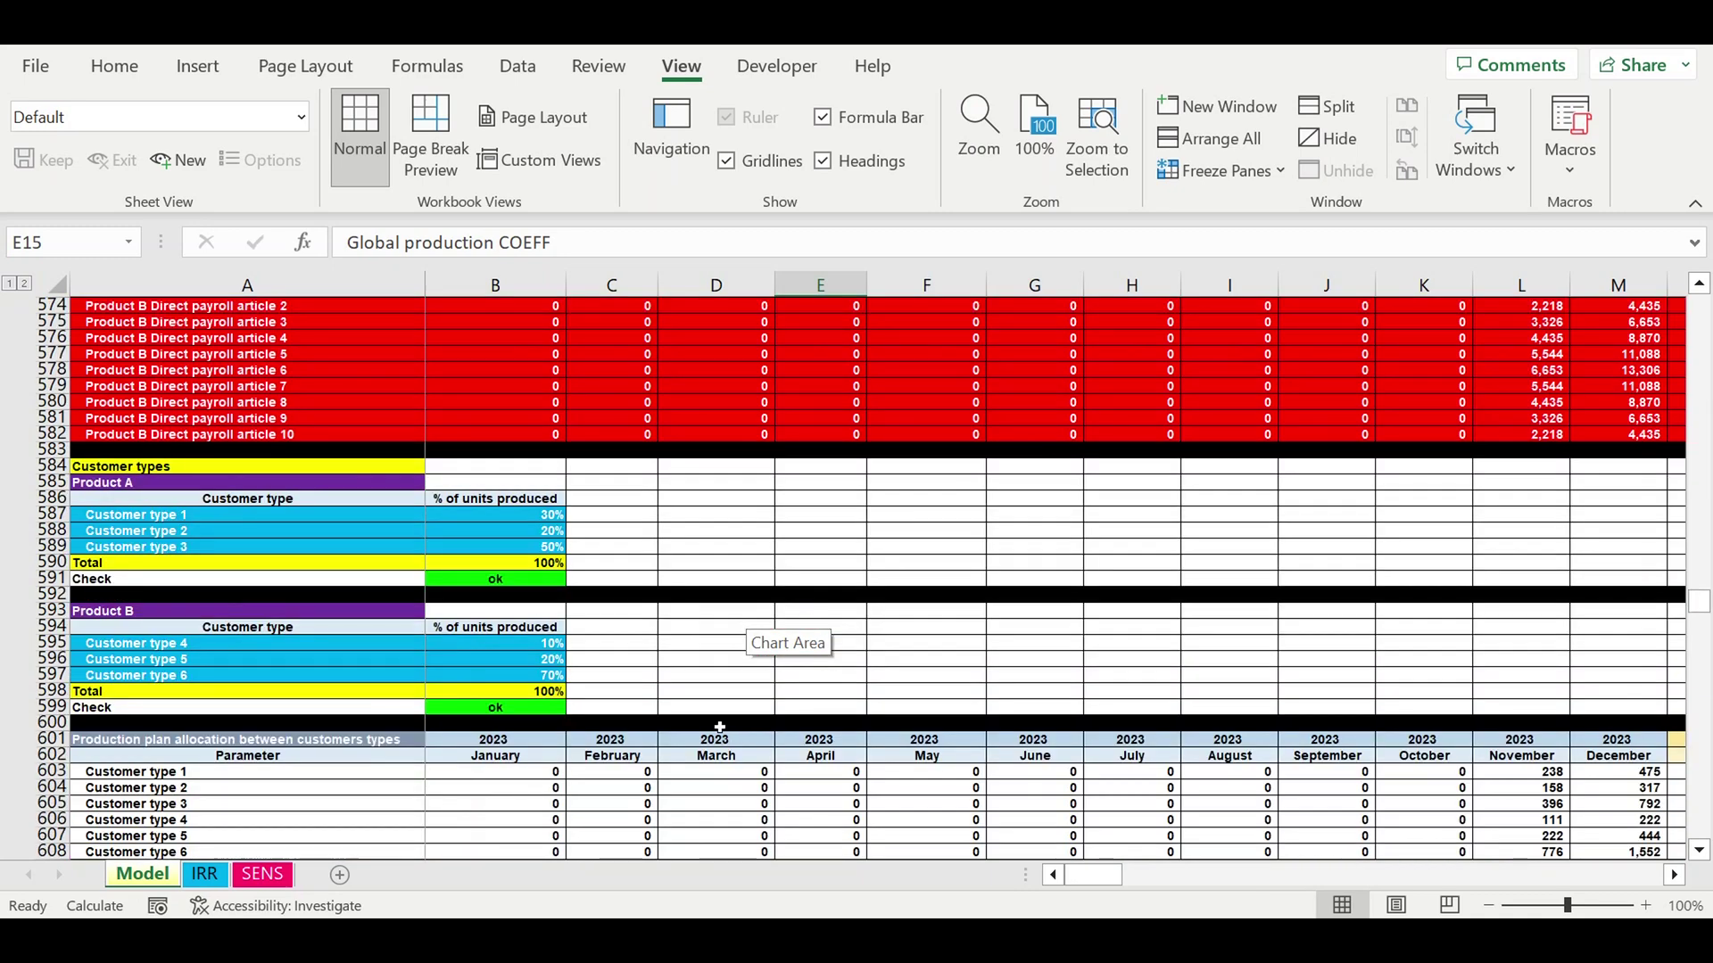
# - Set the Direct cost Global COEFF in D149 of the Direct costs library to the formula =100%*SENS!B10
pyautogui.scroll(17, 718, 705)
pyautogui.scroll(20, 710, 652)
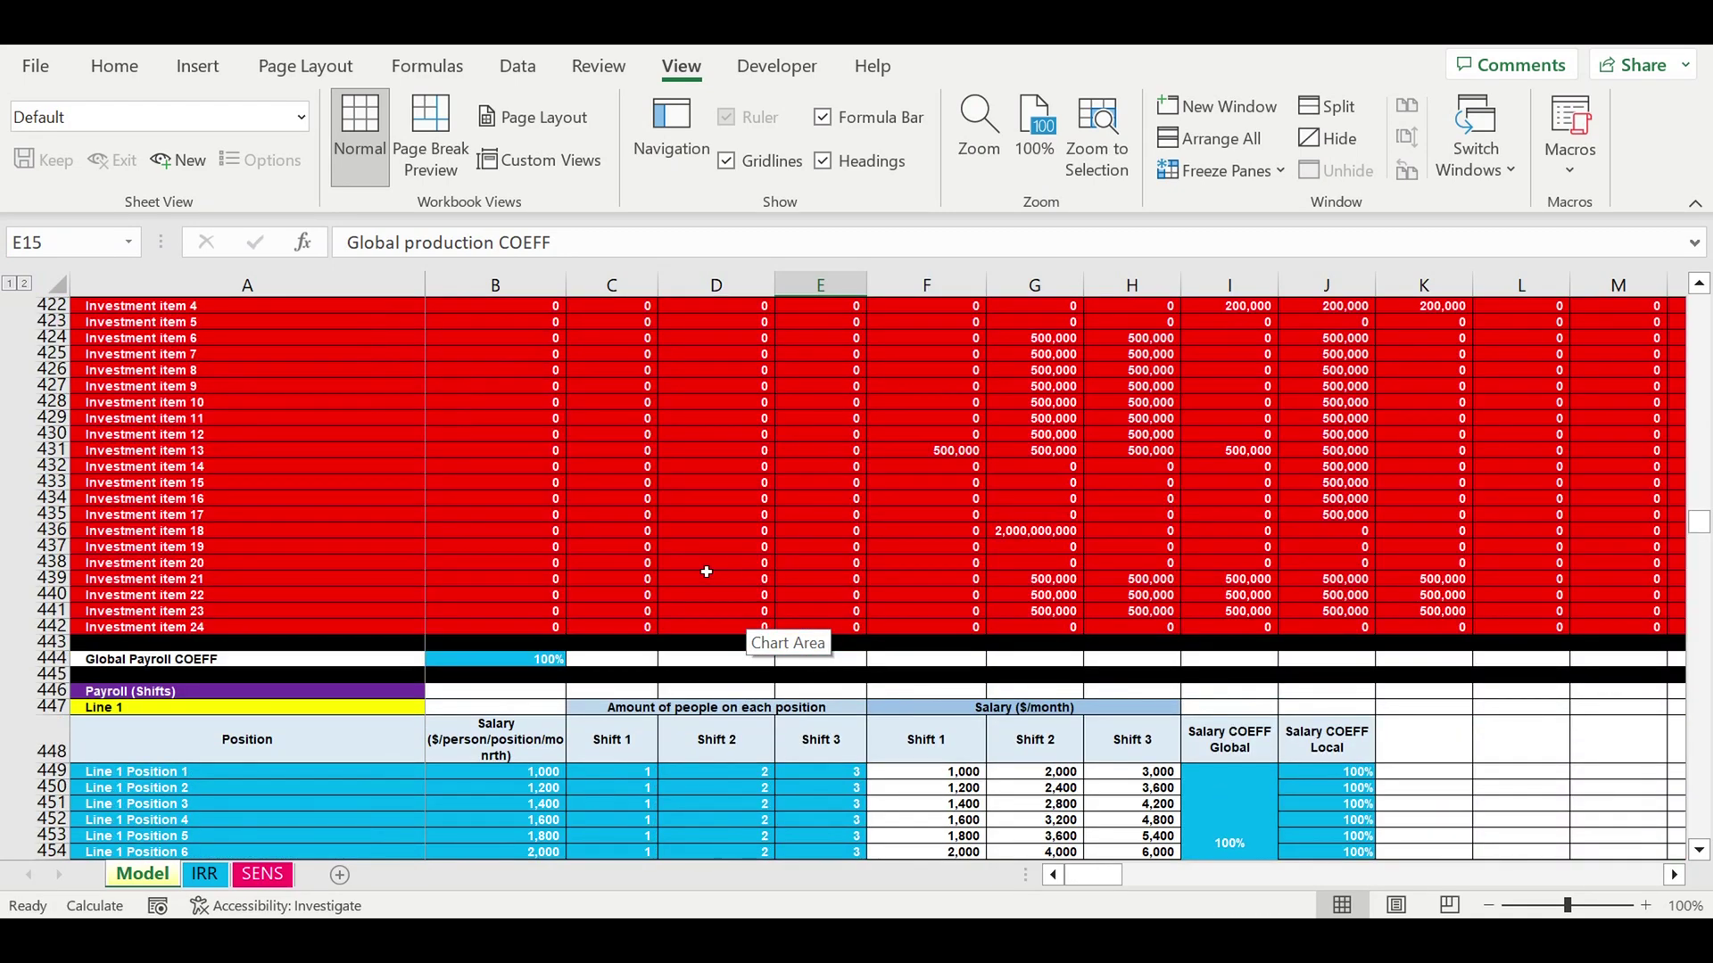
pyautogui.scroll(20, 706, 572)
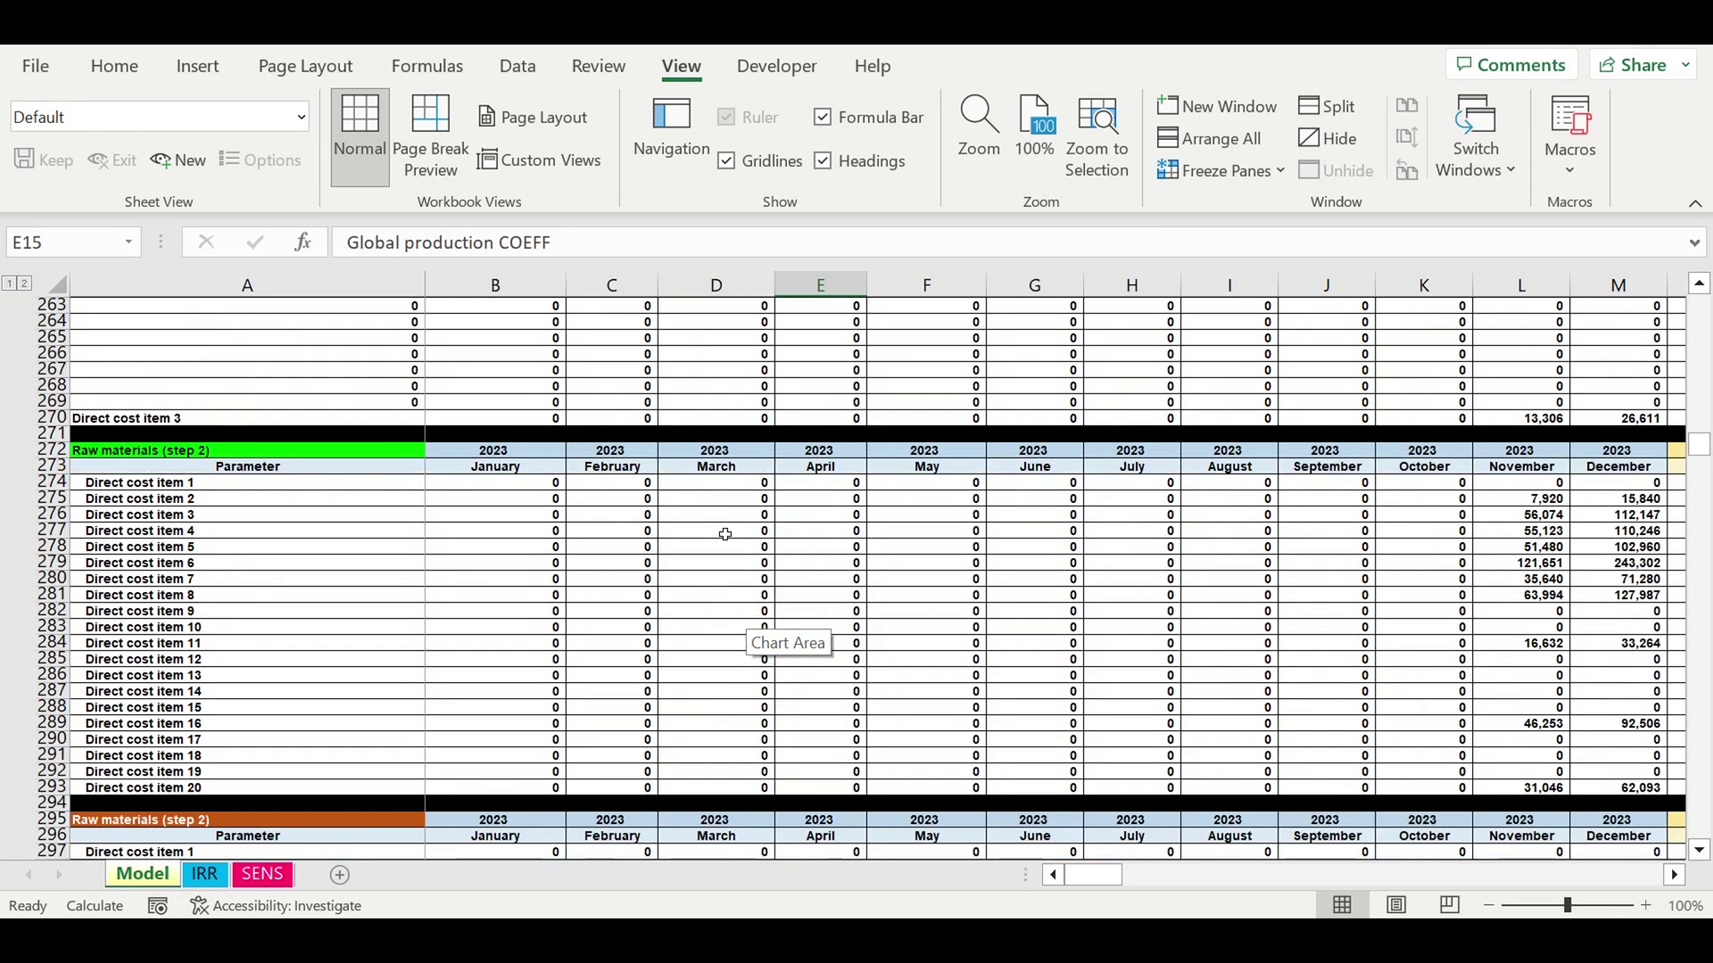
pyautogui.scroll(6, 725, 531)
pyautogui.scroll(20, 726, 526)
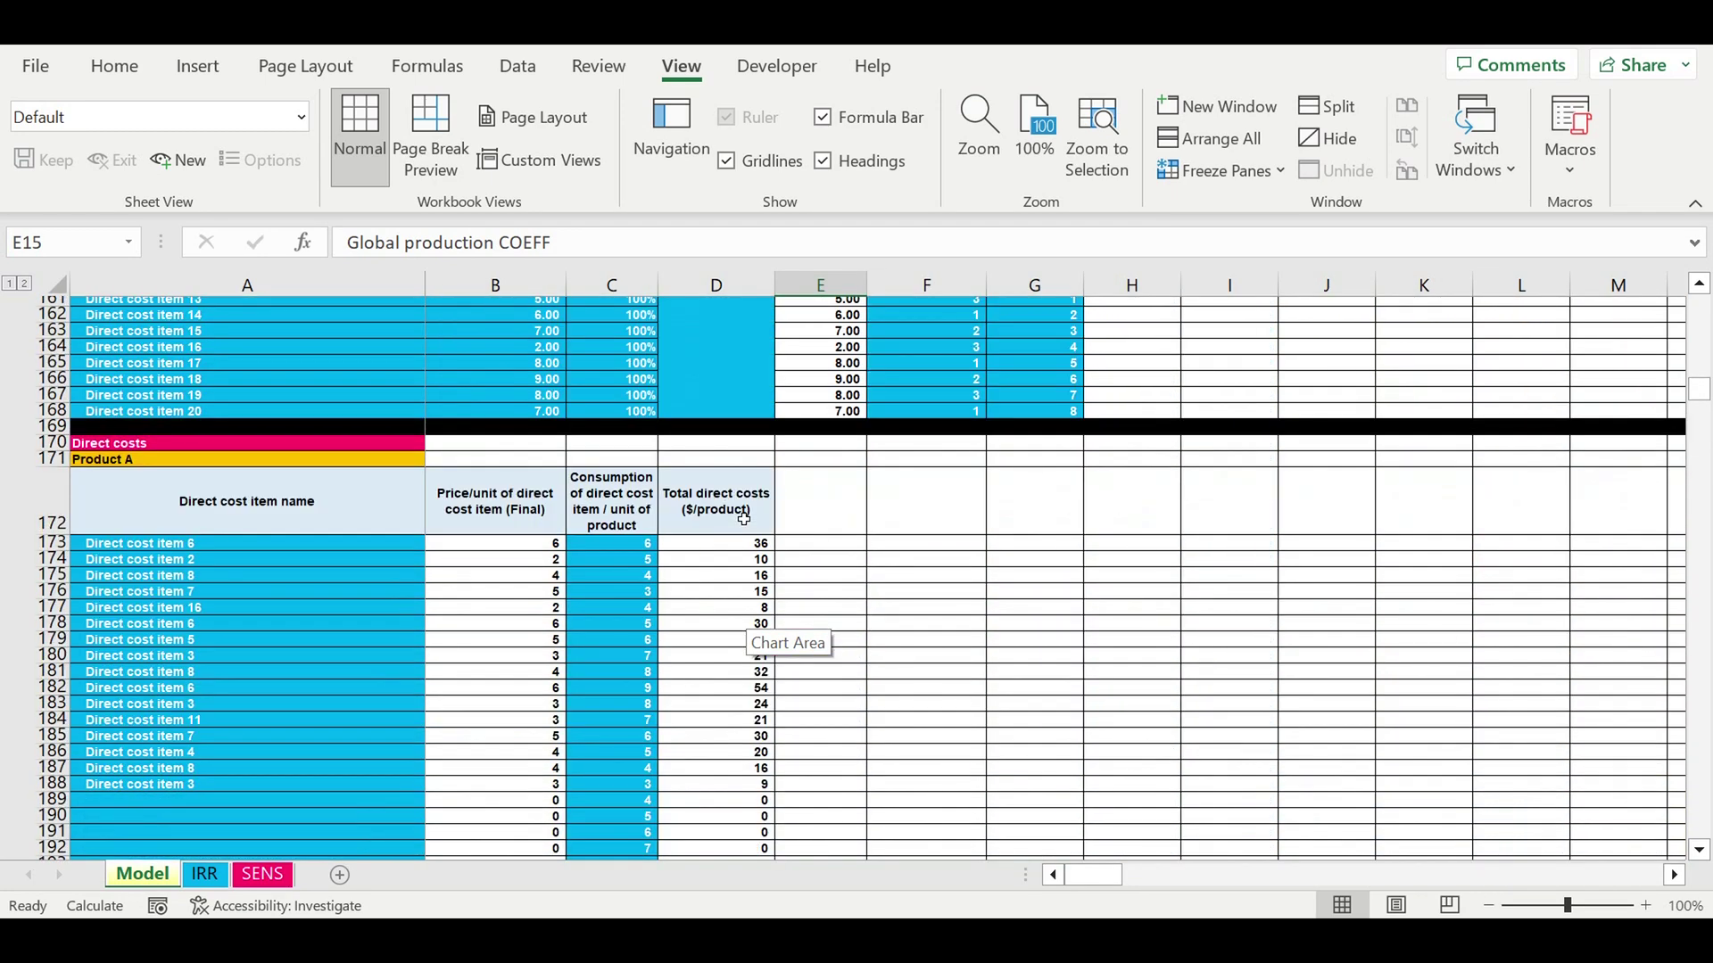
pyautogui.scroll(4, 742, 518)
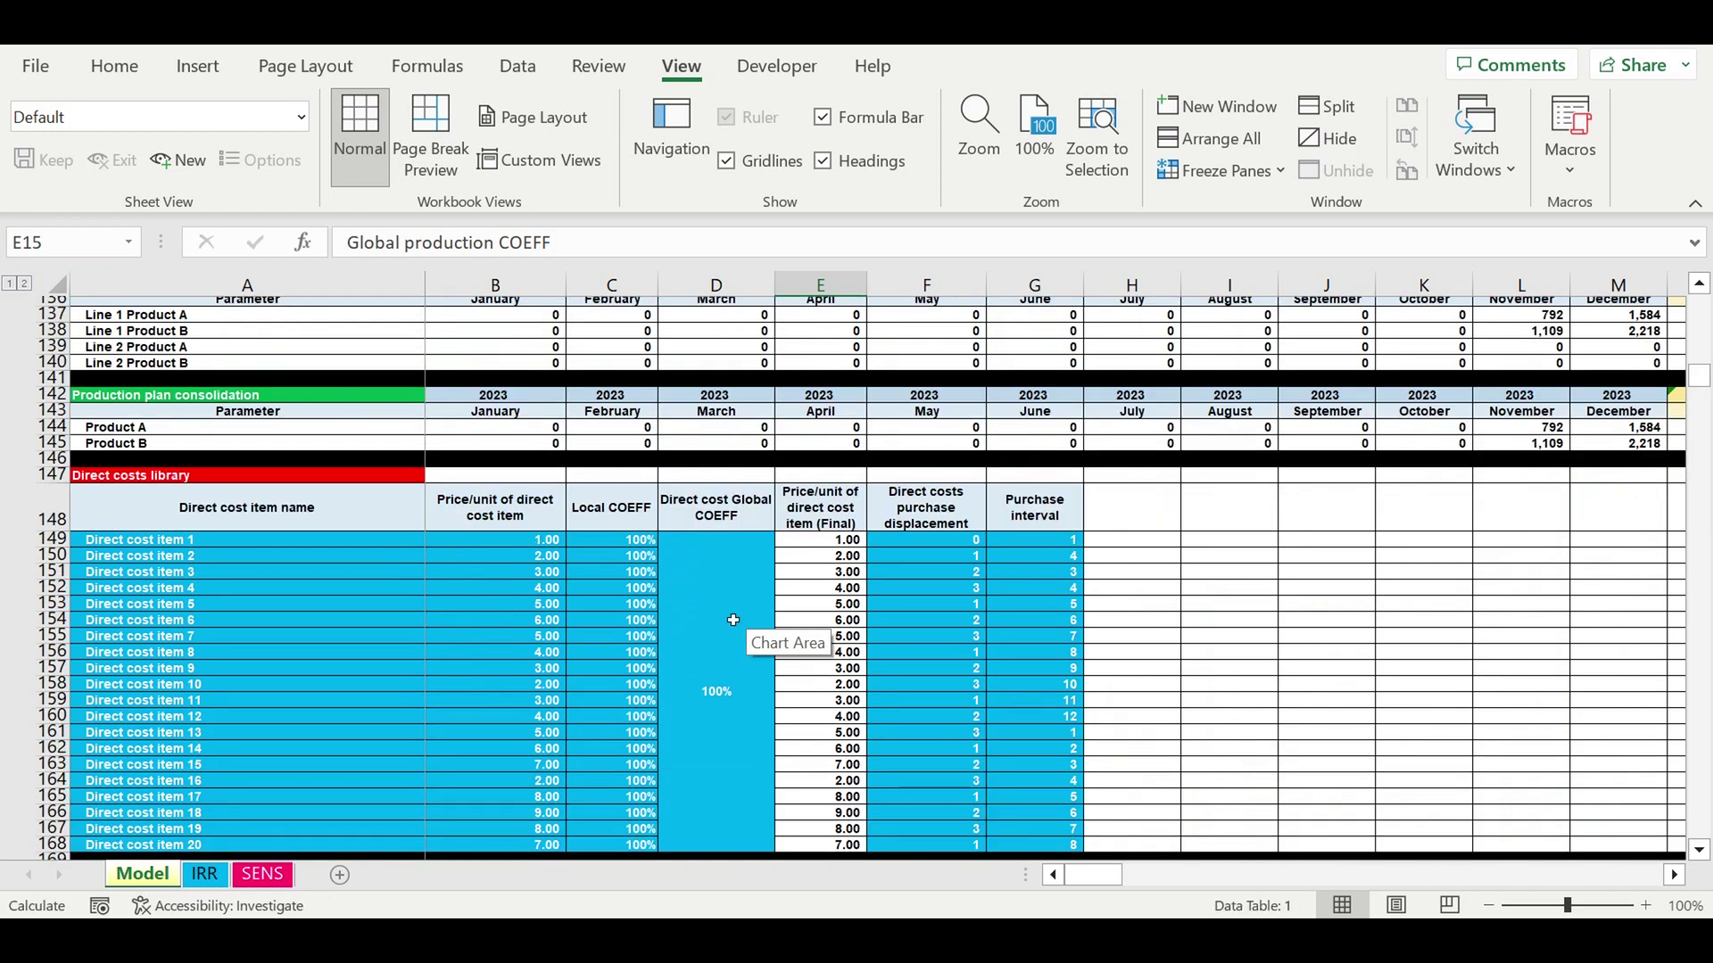
pyautogui.click(771, 592)
pyautogui.click(354, 244)
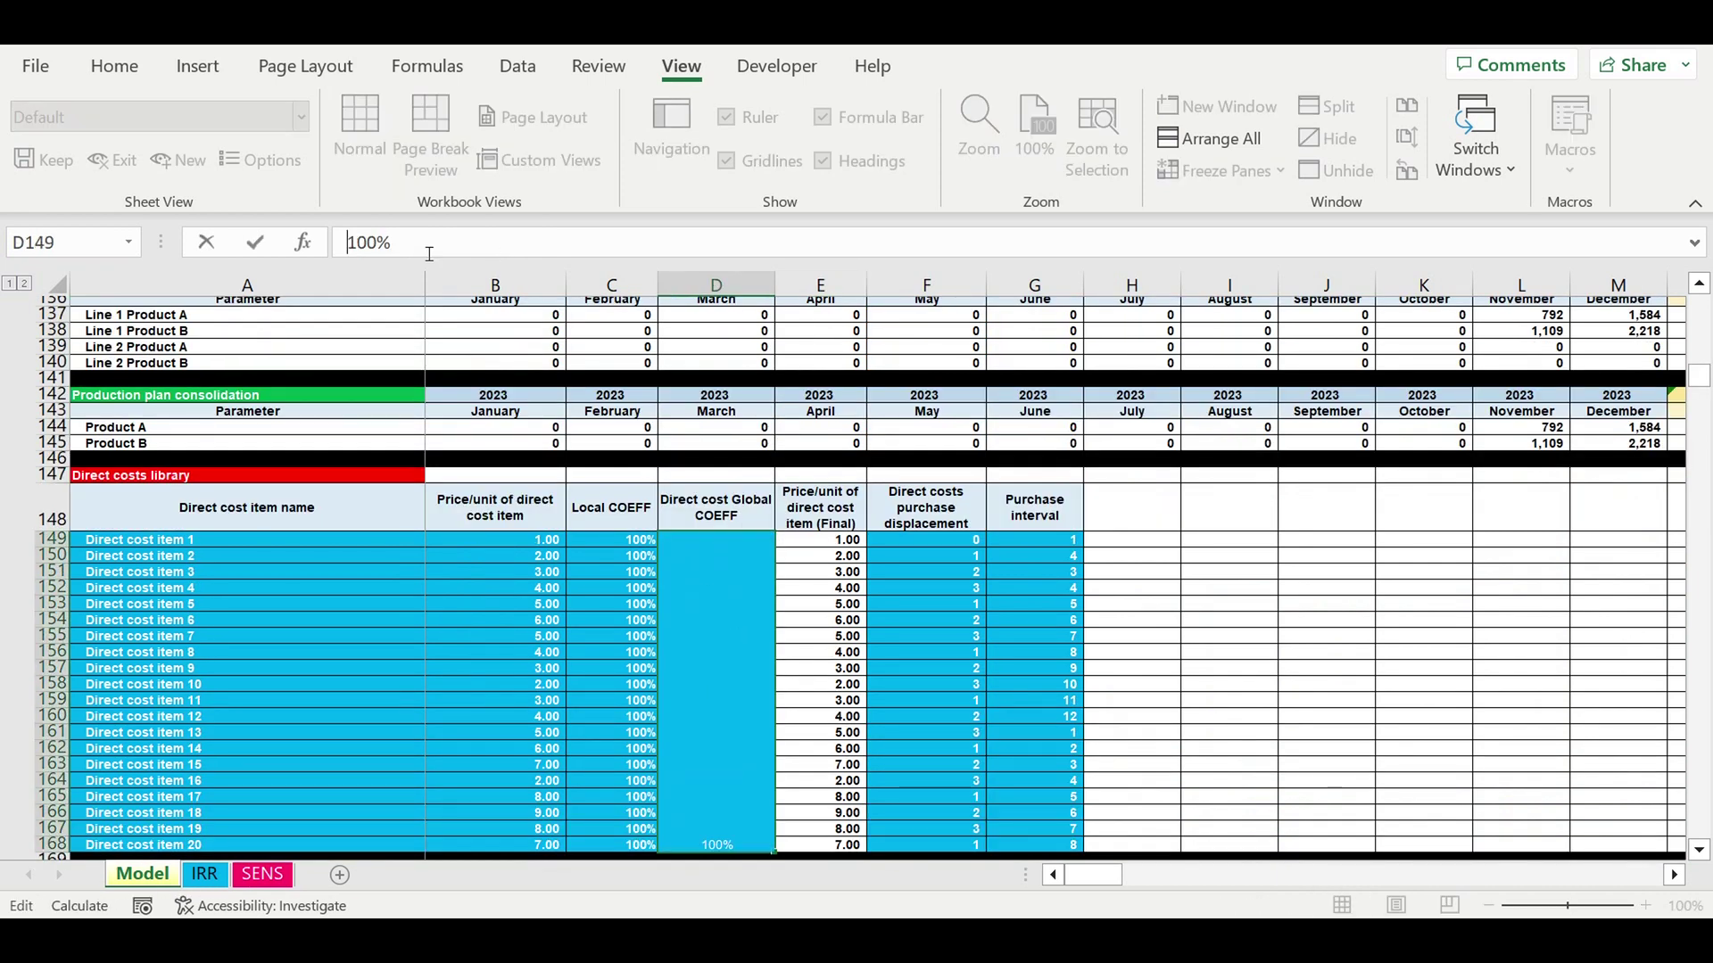
pyautogui.write('=100%*')
pyautogui.click(263, 875)
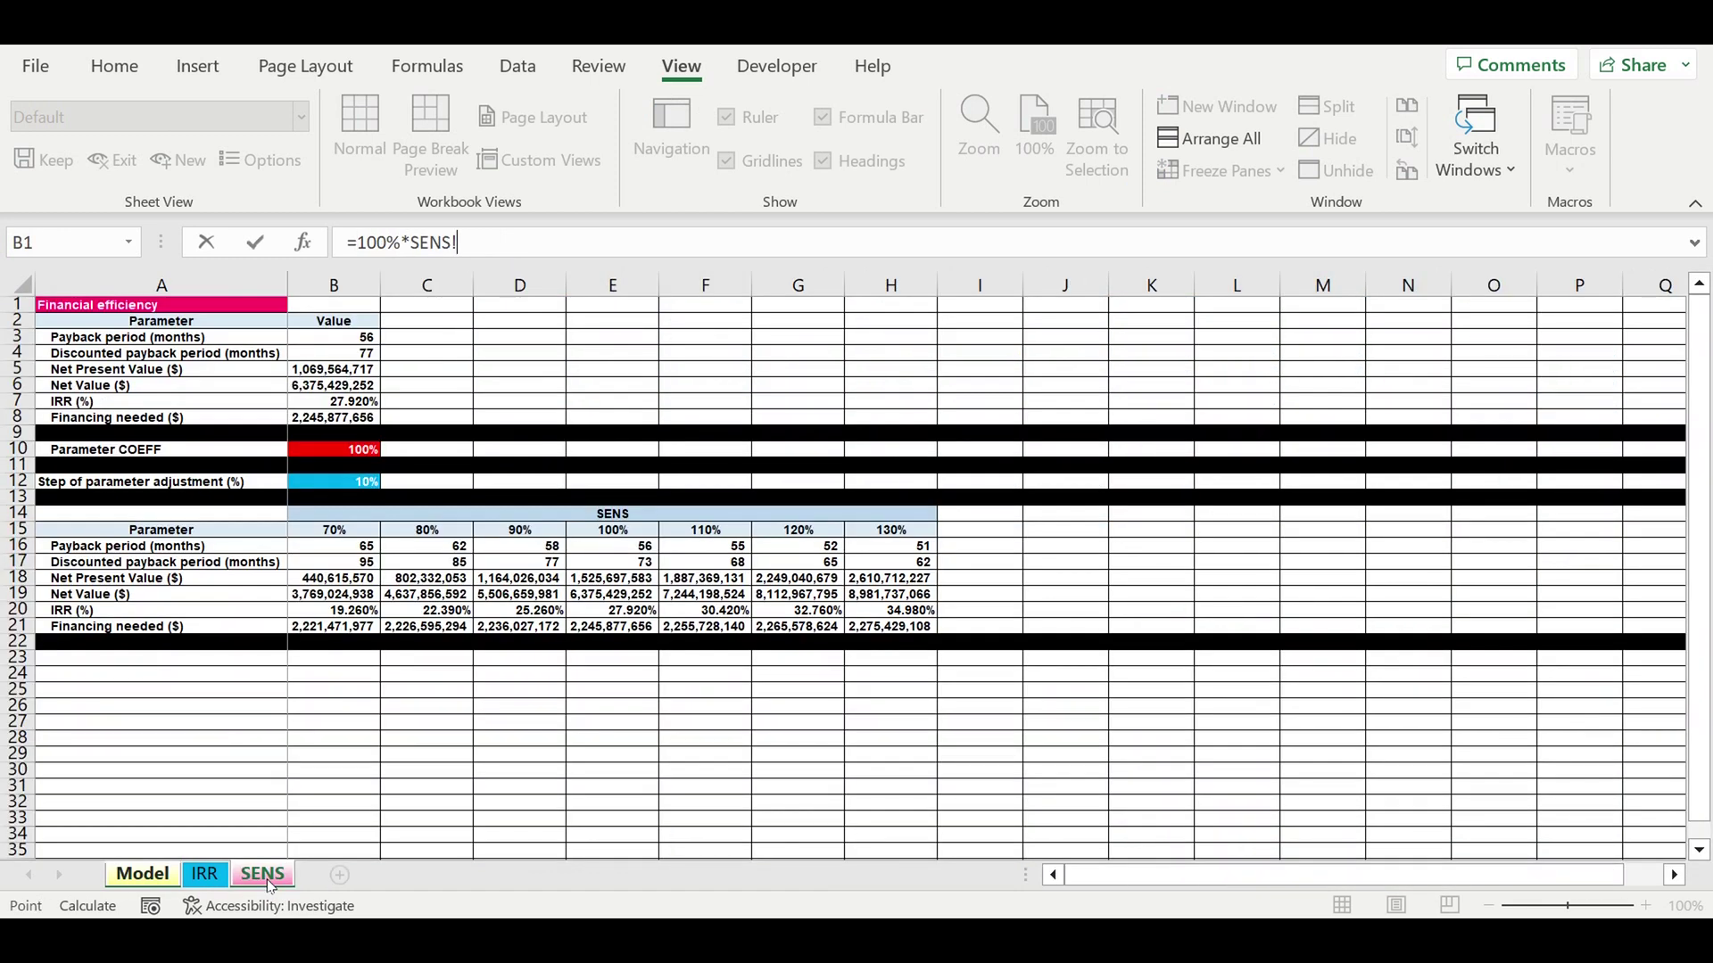
pyautogui.click(342, 453)
pyautogui.press('Return')
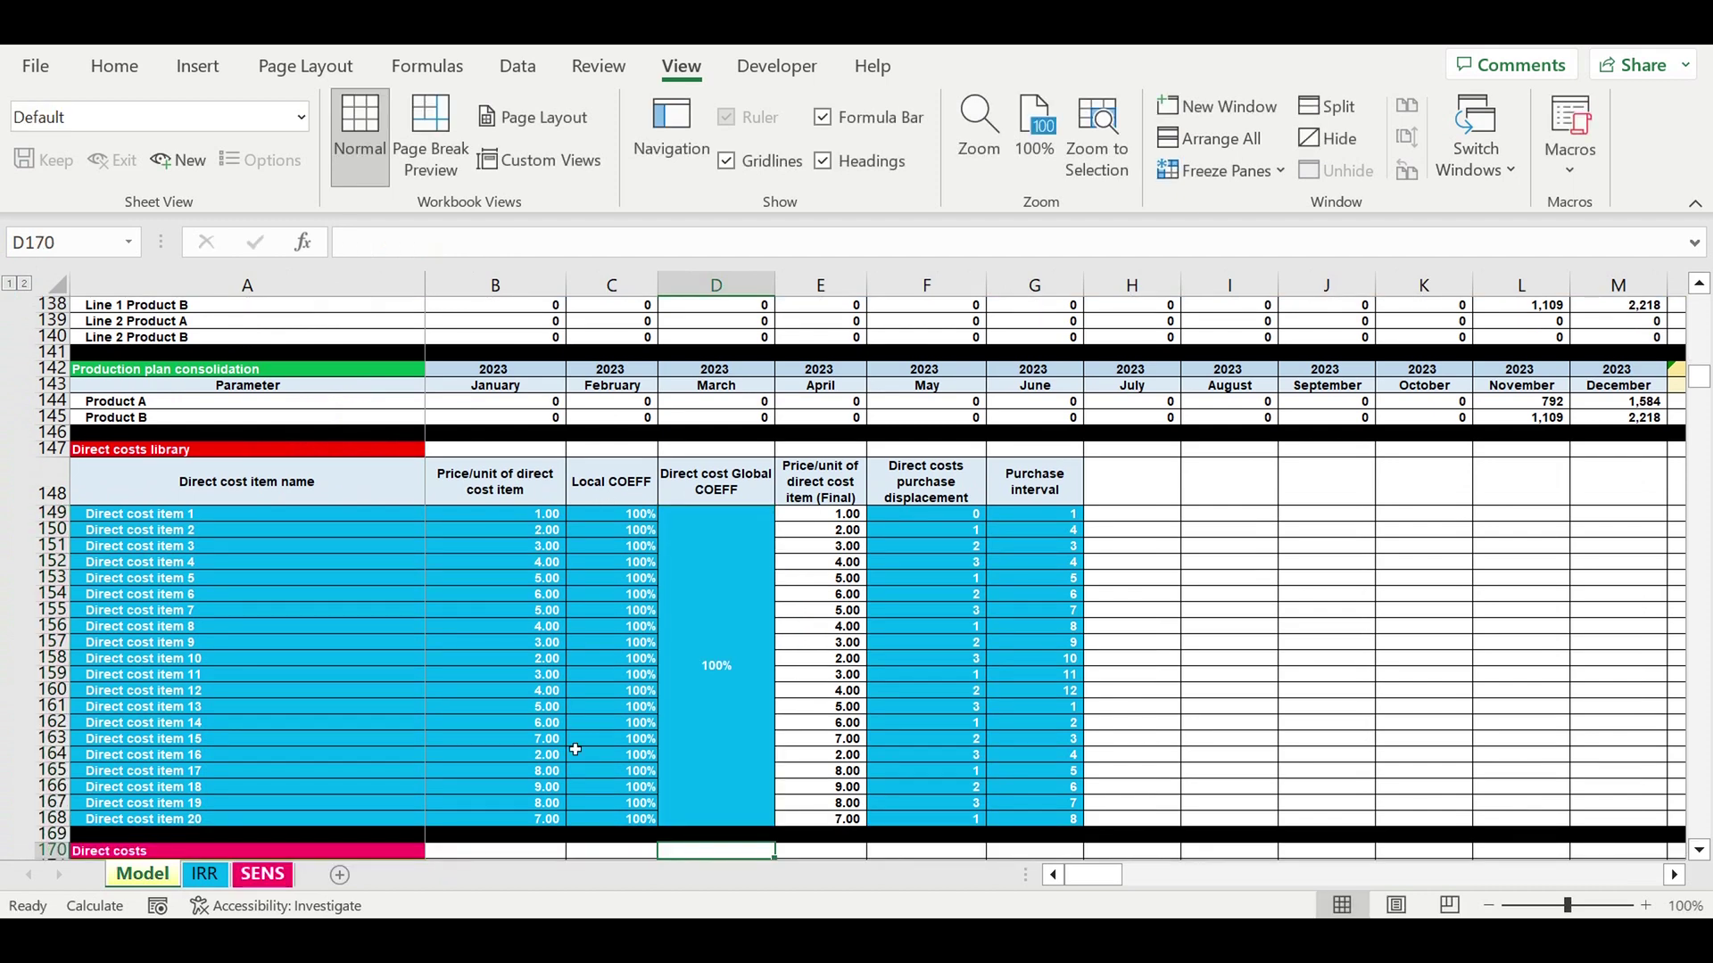
pyautogui.click(706, 674)
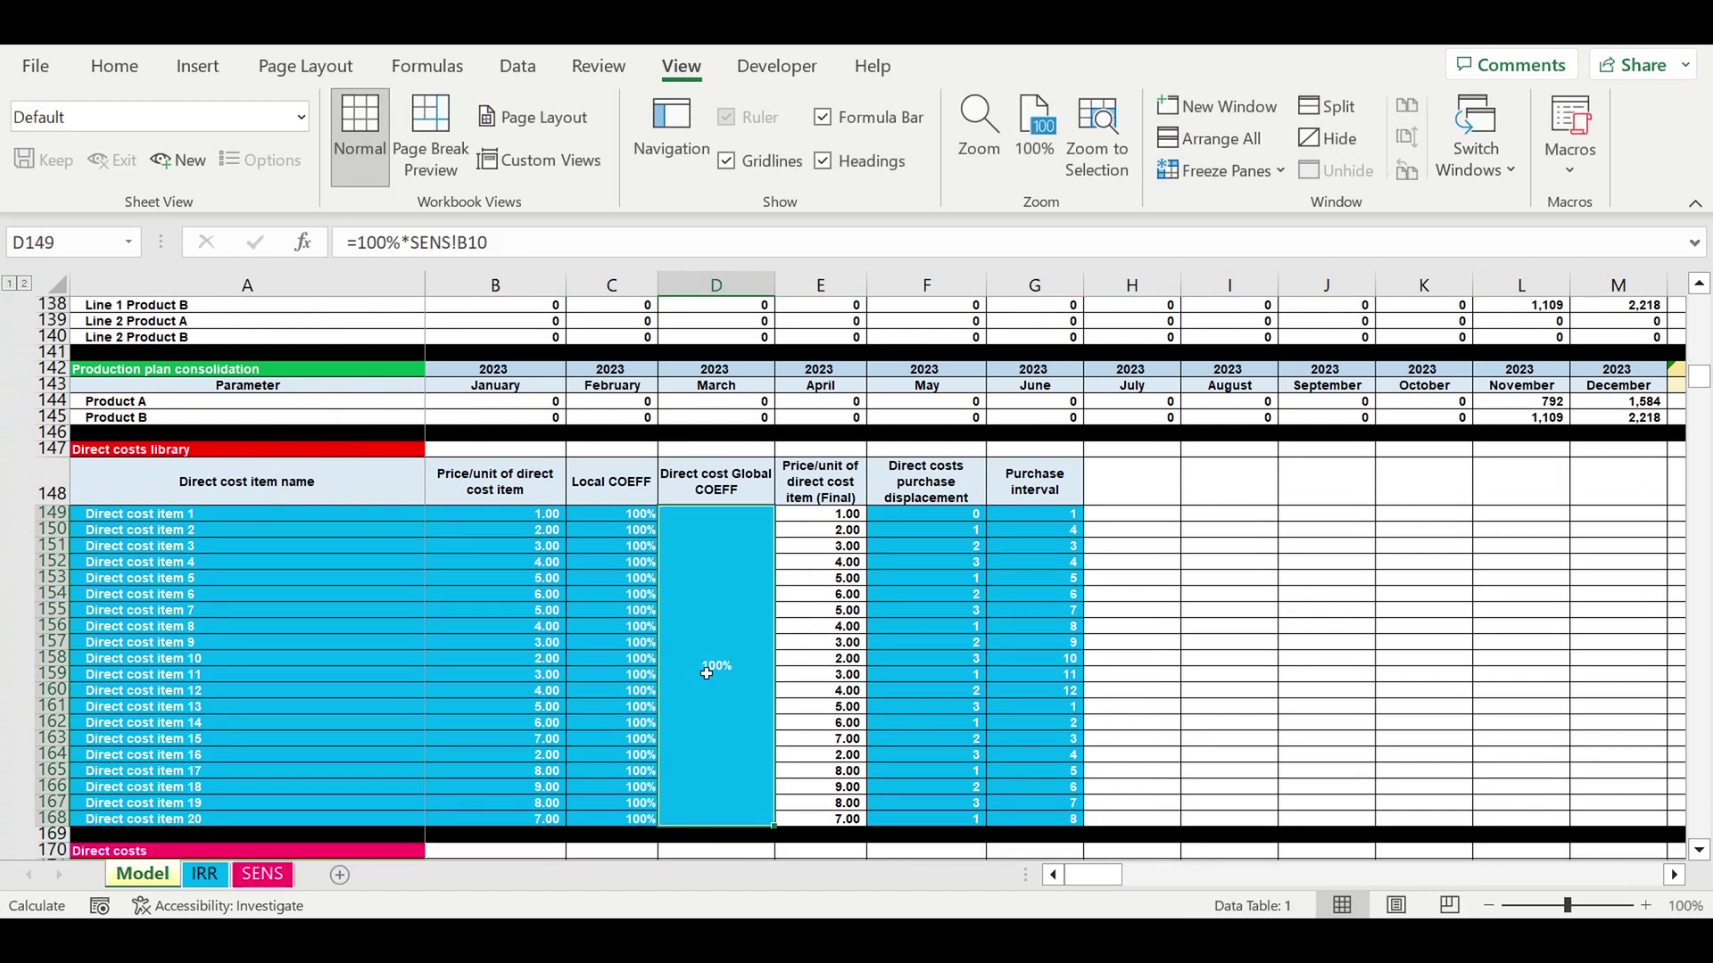
# - On the SENS sheet, draw a form-control button over about D3:F6 and assign the SENS macro to it
pyautogui.click(262, 874)
pyautogui.click(437, 755)
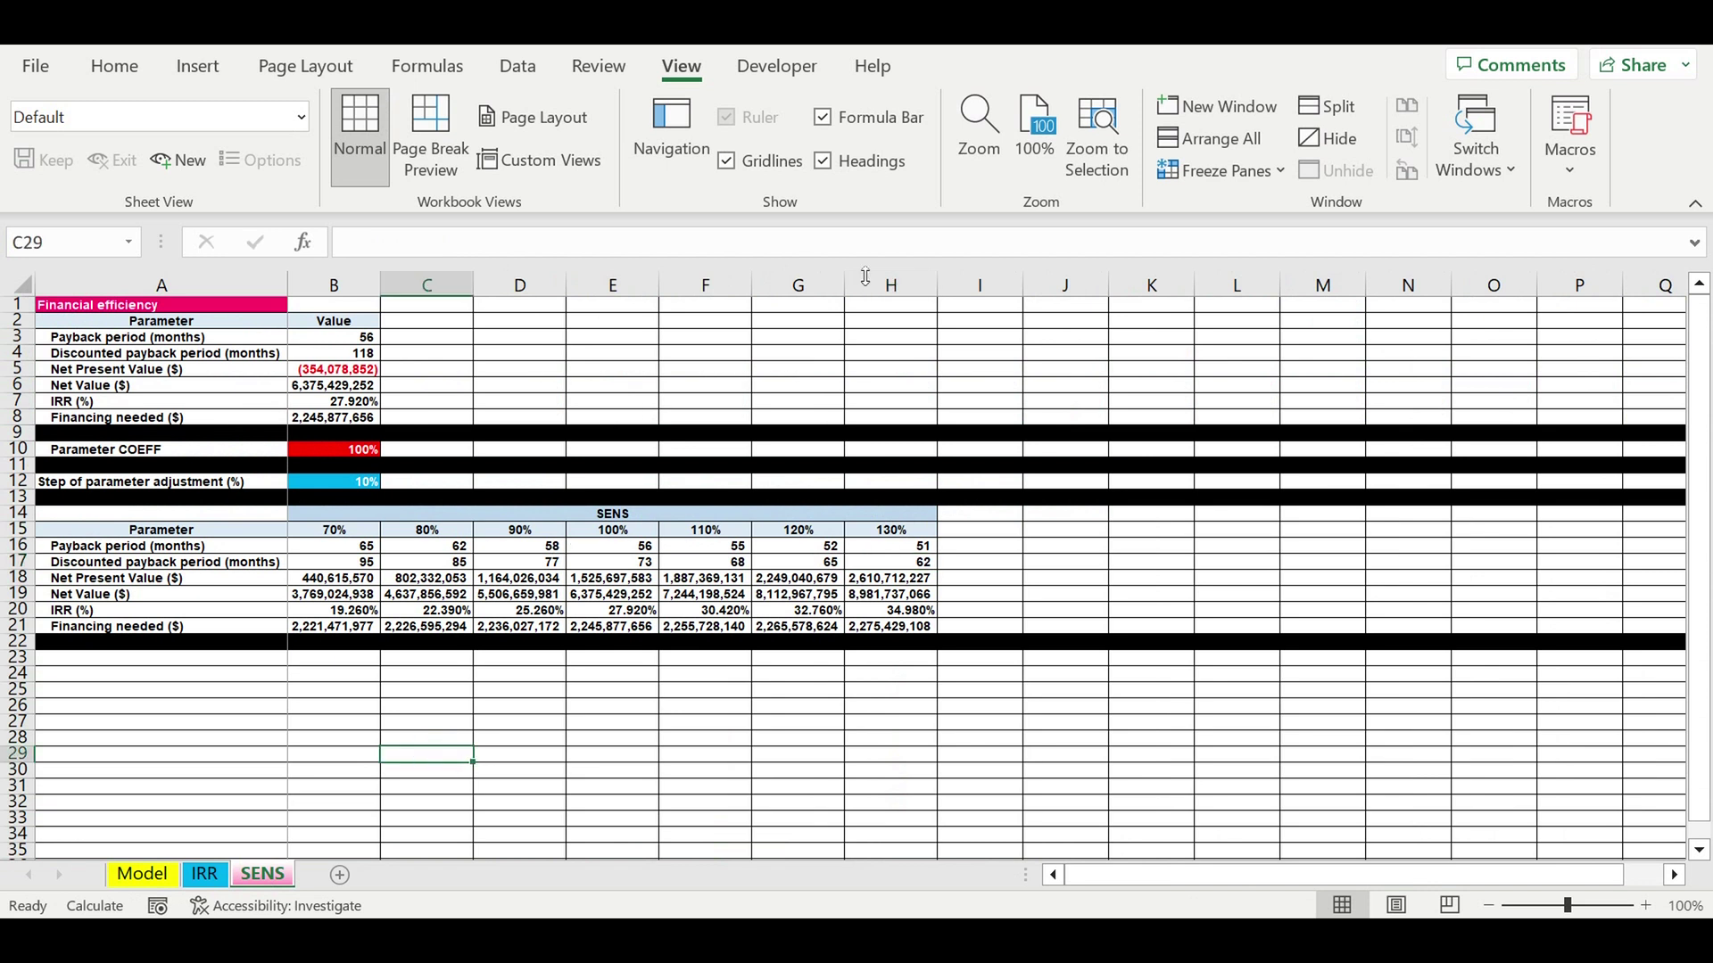
pyautogui.click(778, 66)
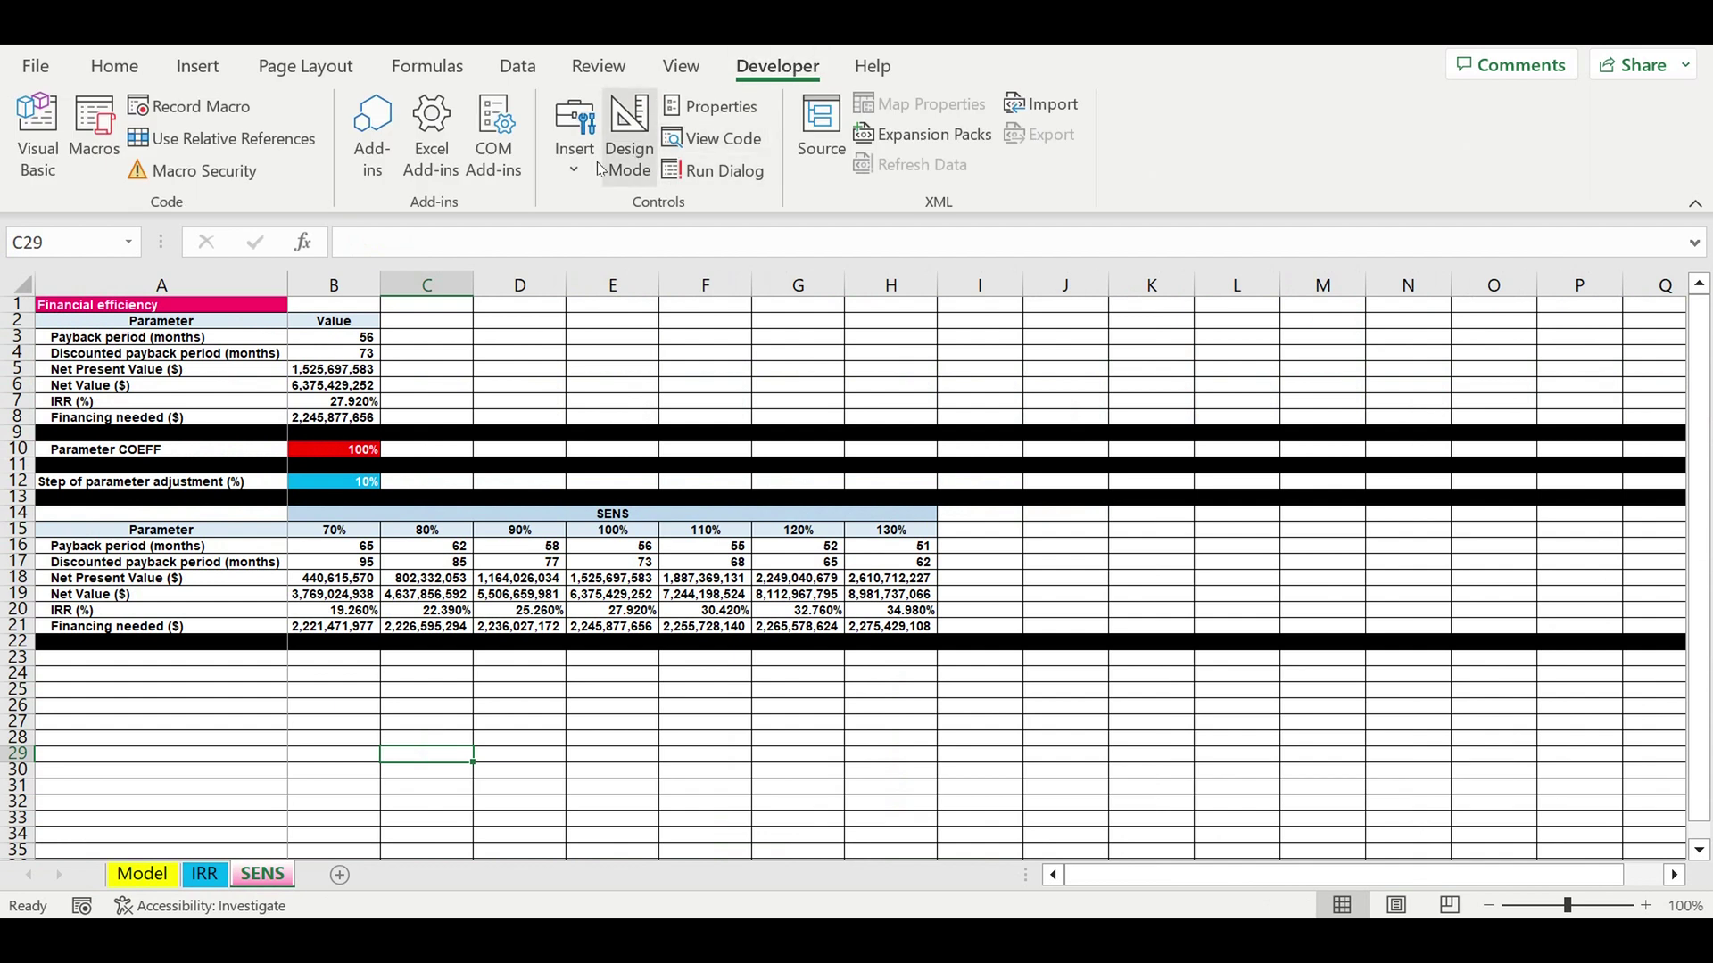
pyautogui.click(575, 148)
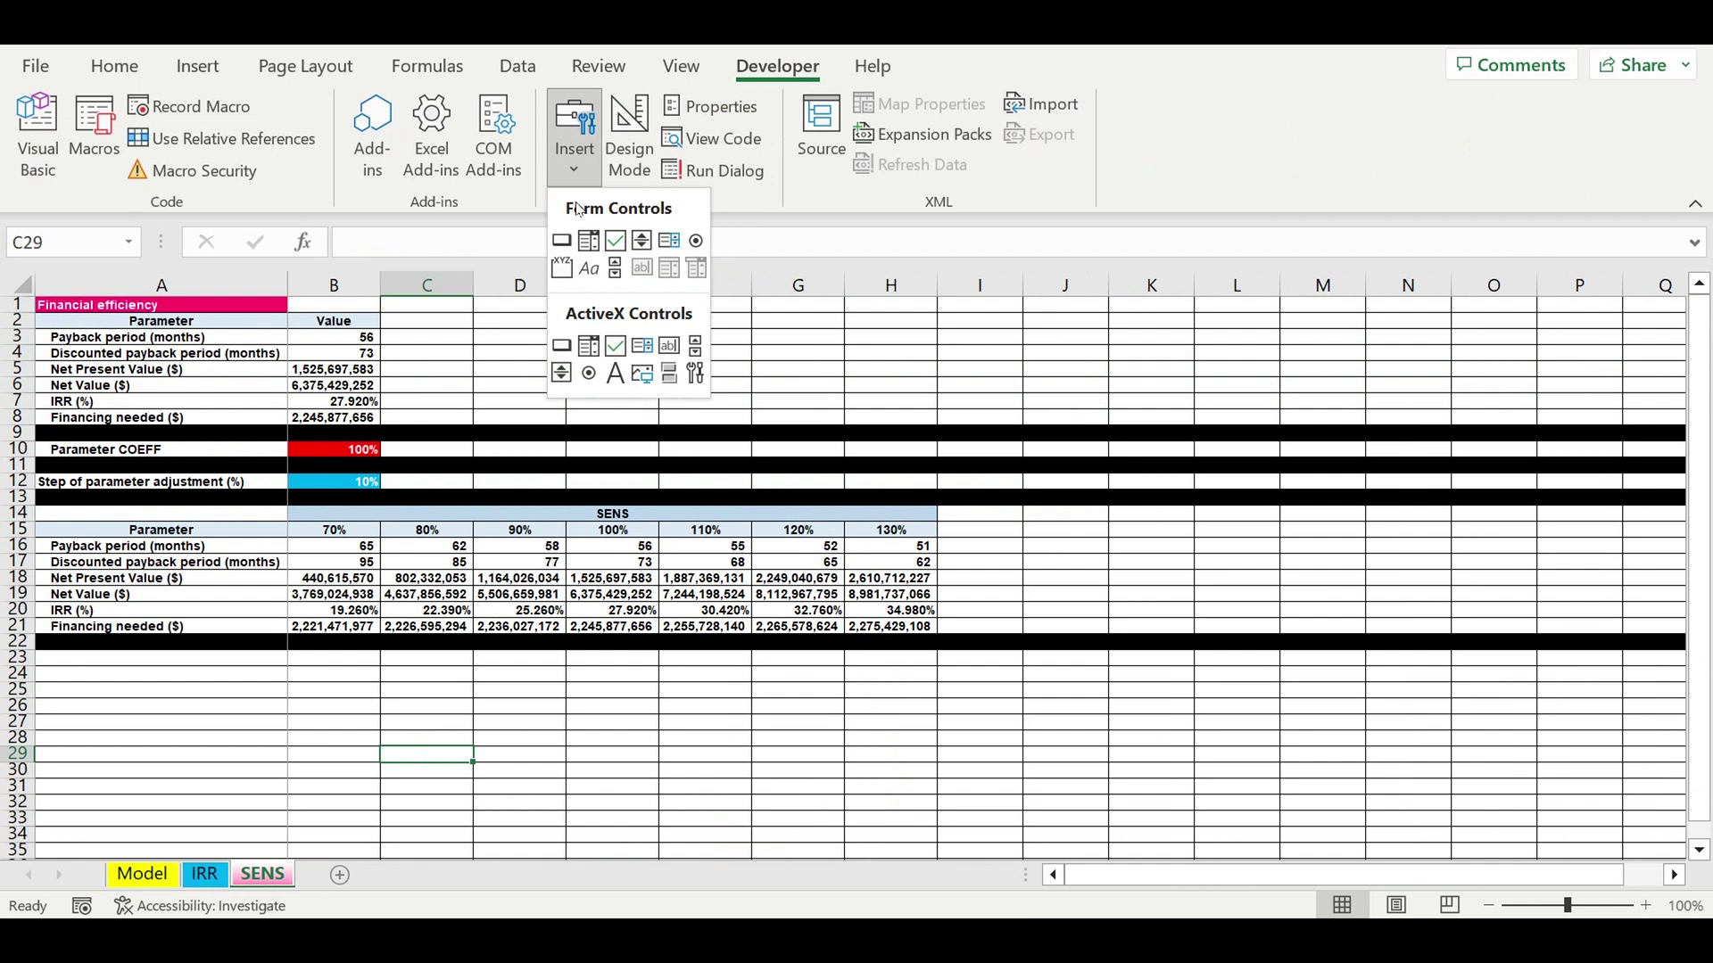
pyautogui.click(562, 240)
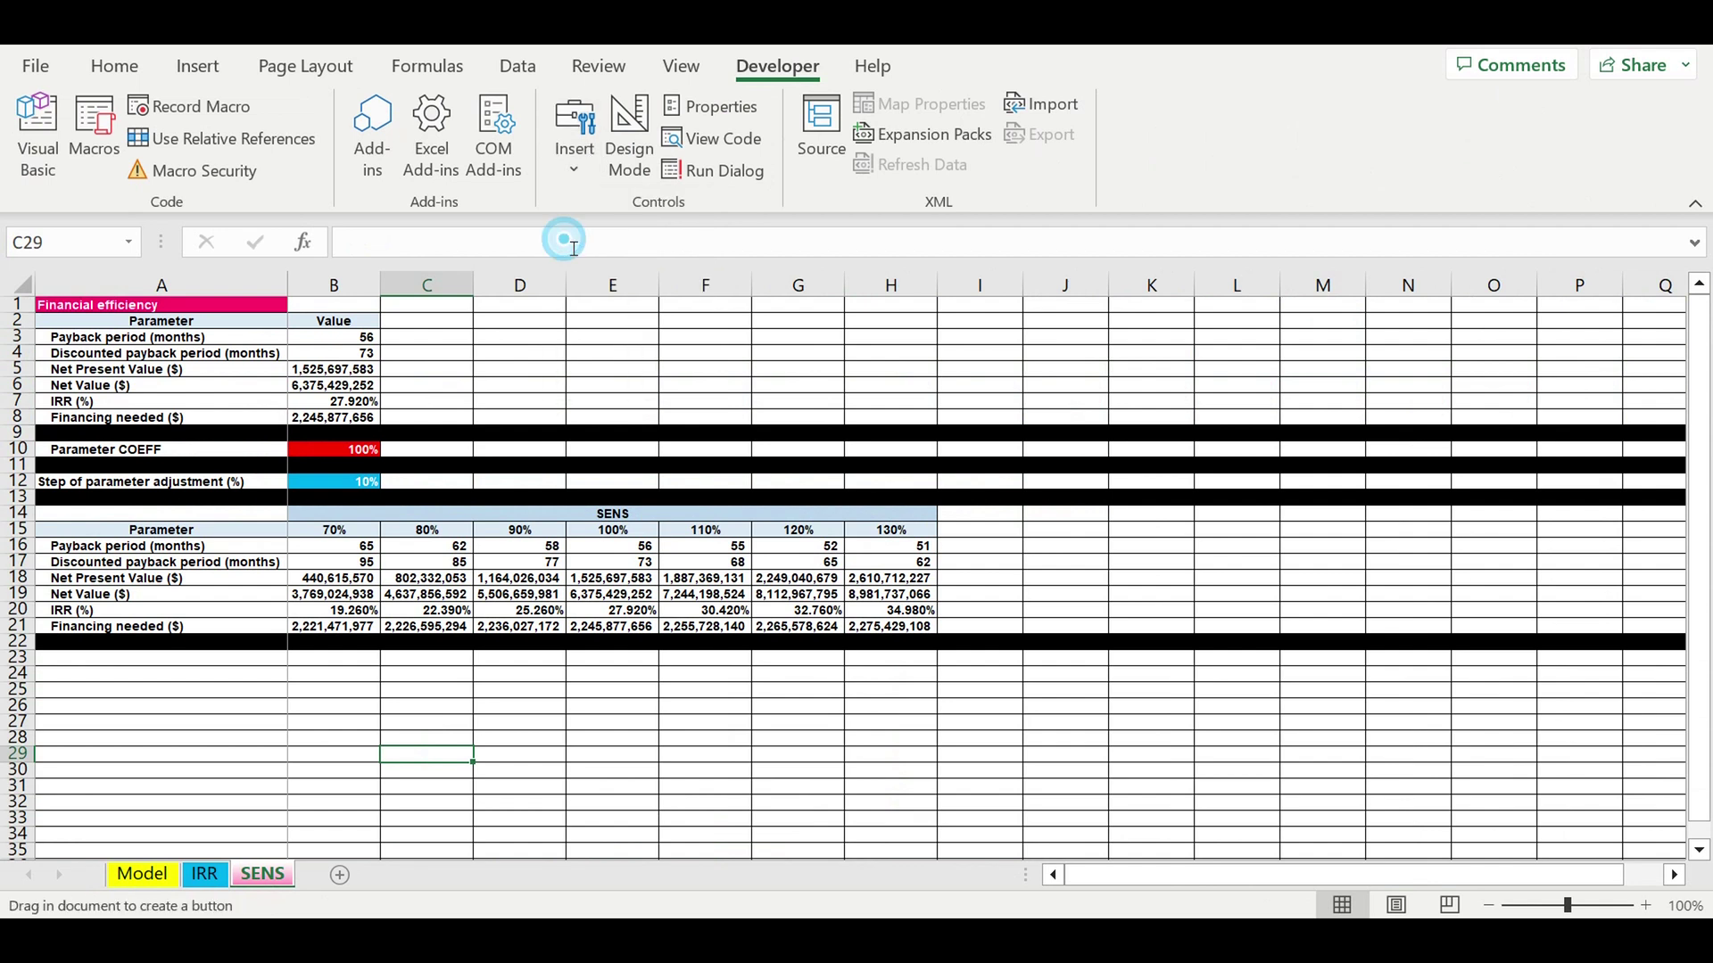
pyautogui.moveTo(485, 330); pyautogui.dragTo(720, 406)
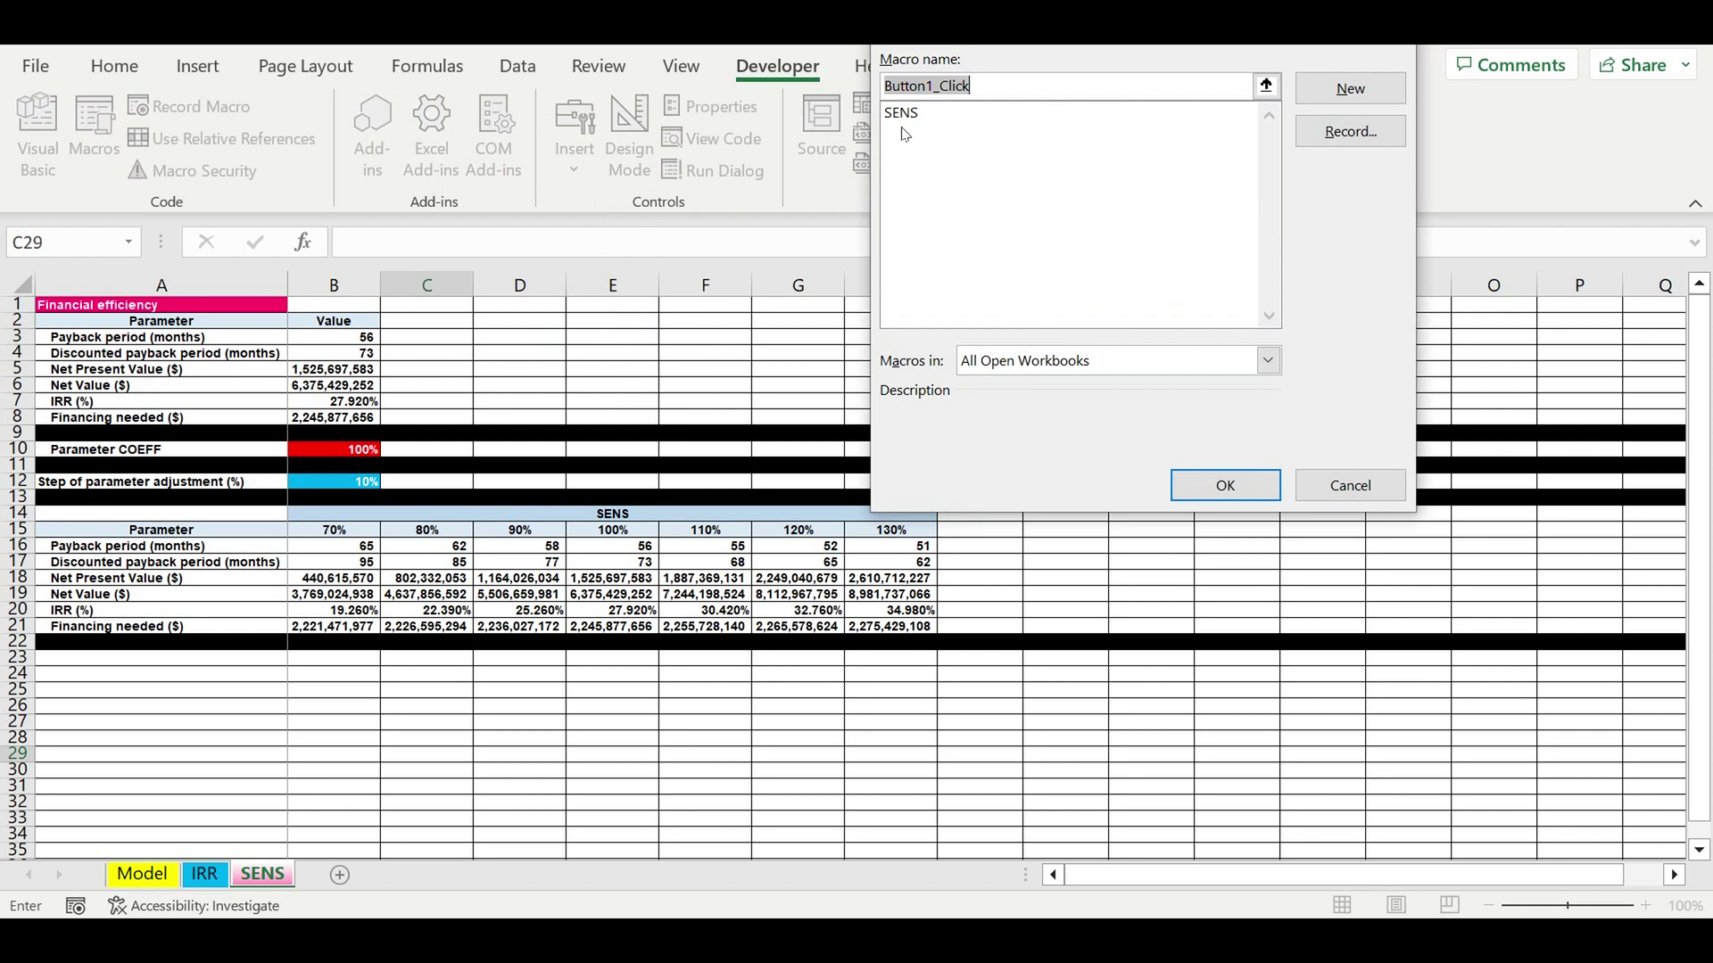
pyautogui.click(901, 114)
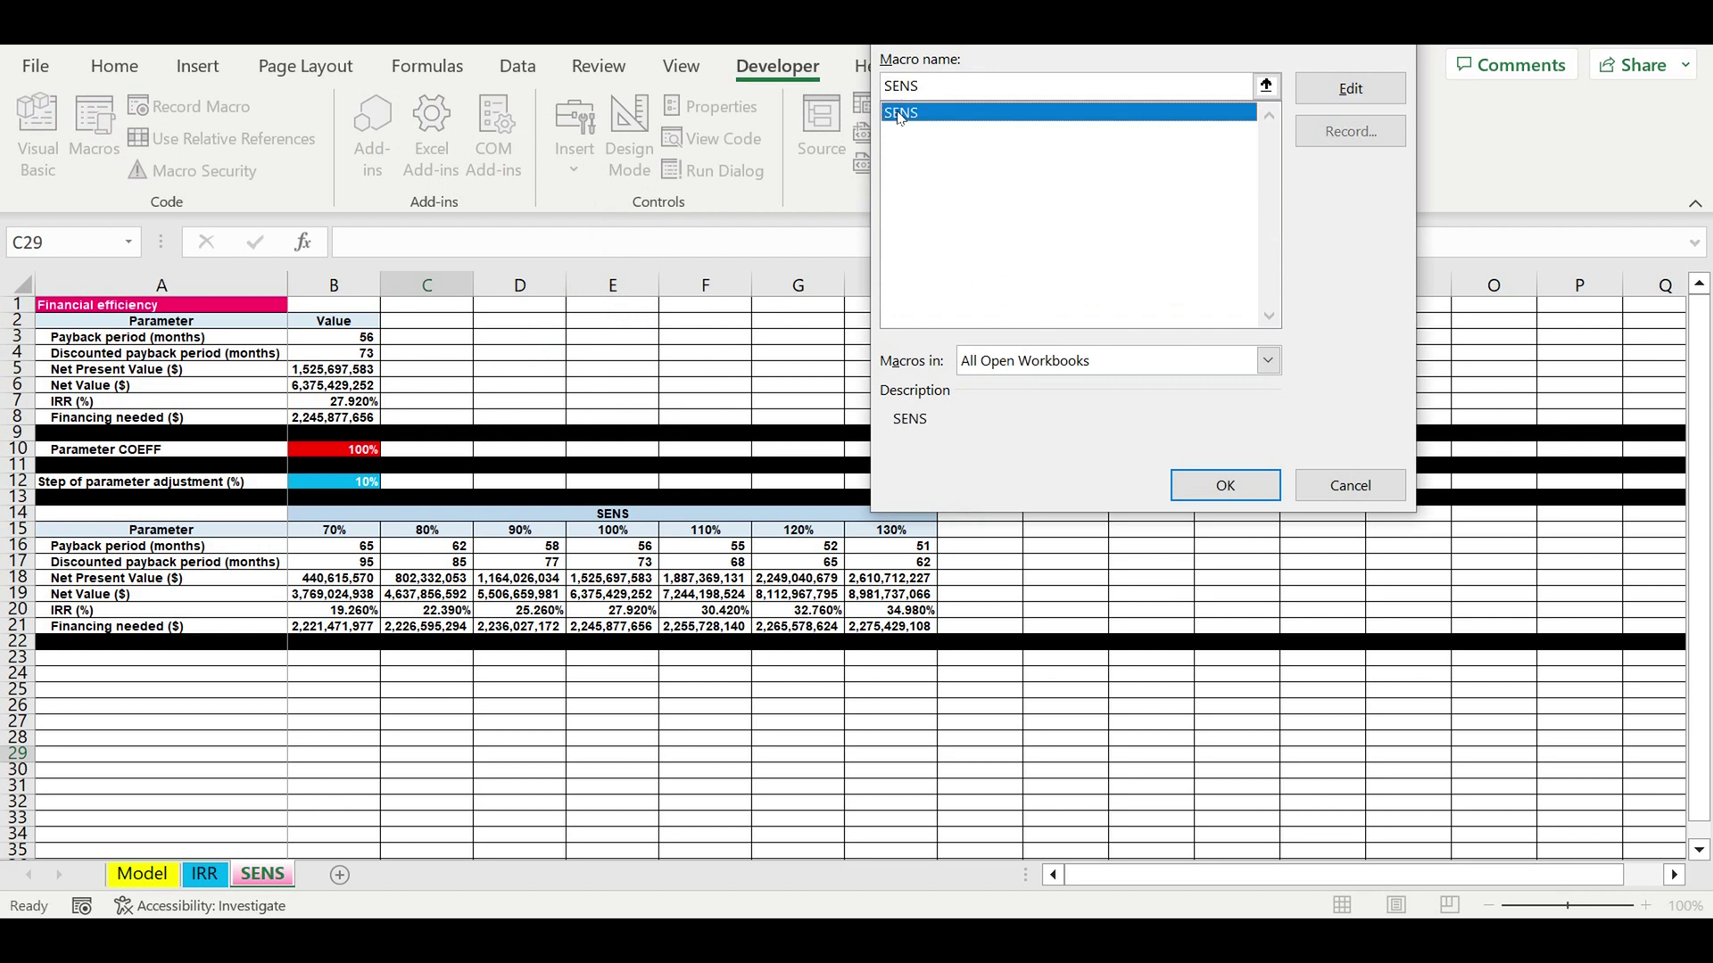
pyautogui.click(1223, 489)
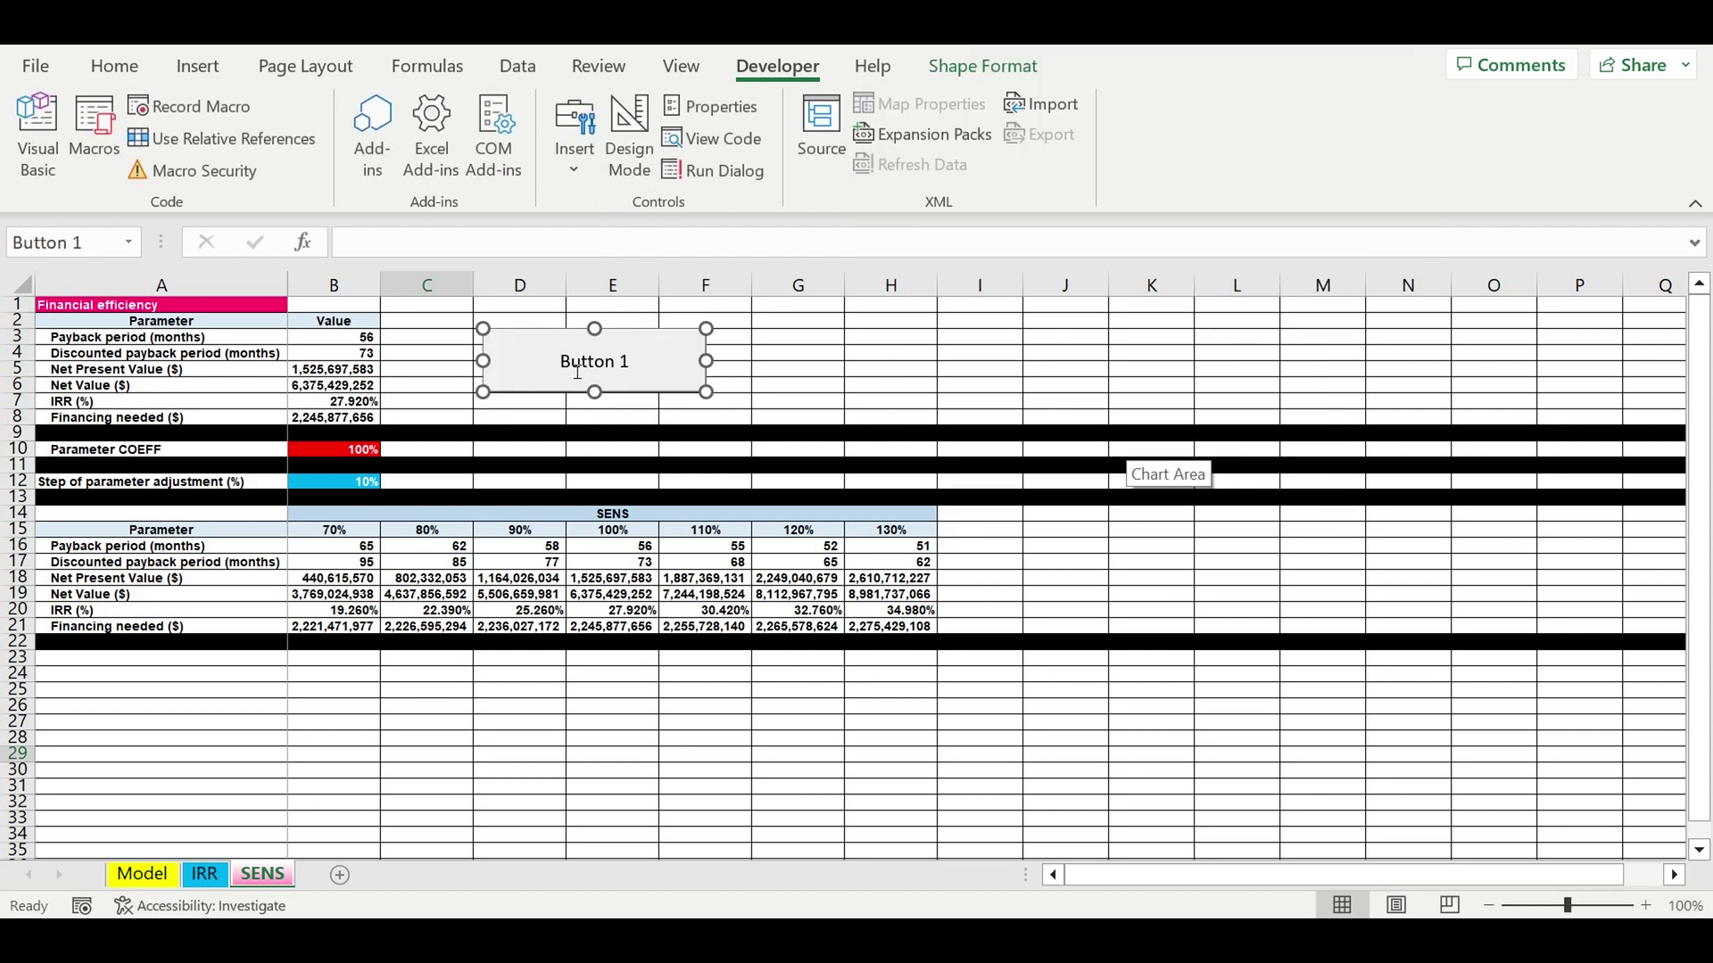
# - Change the new button's label to SENS and deselect it
pyautogui.click(566, 361)
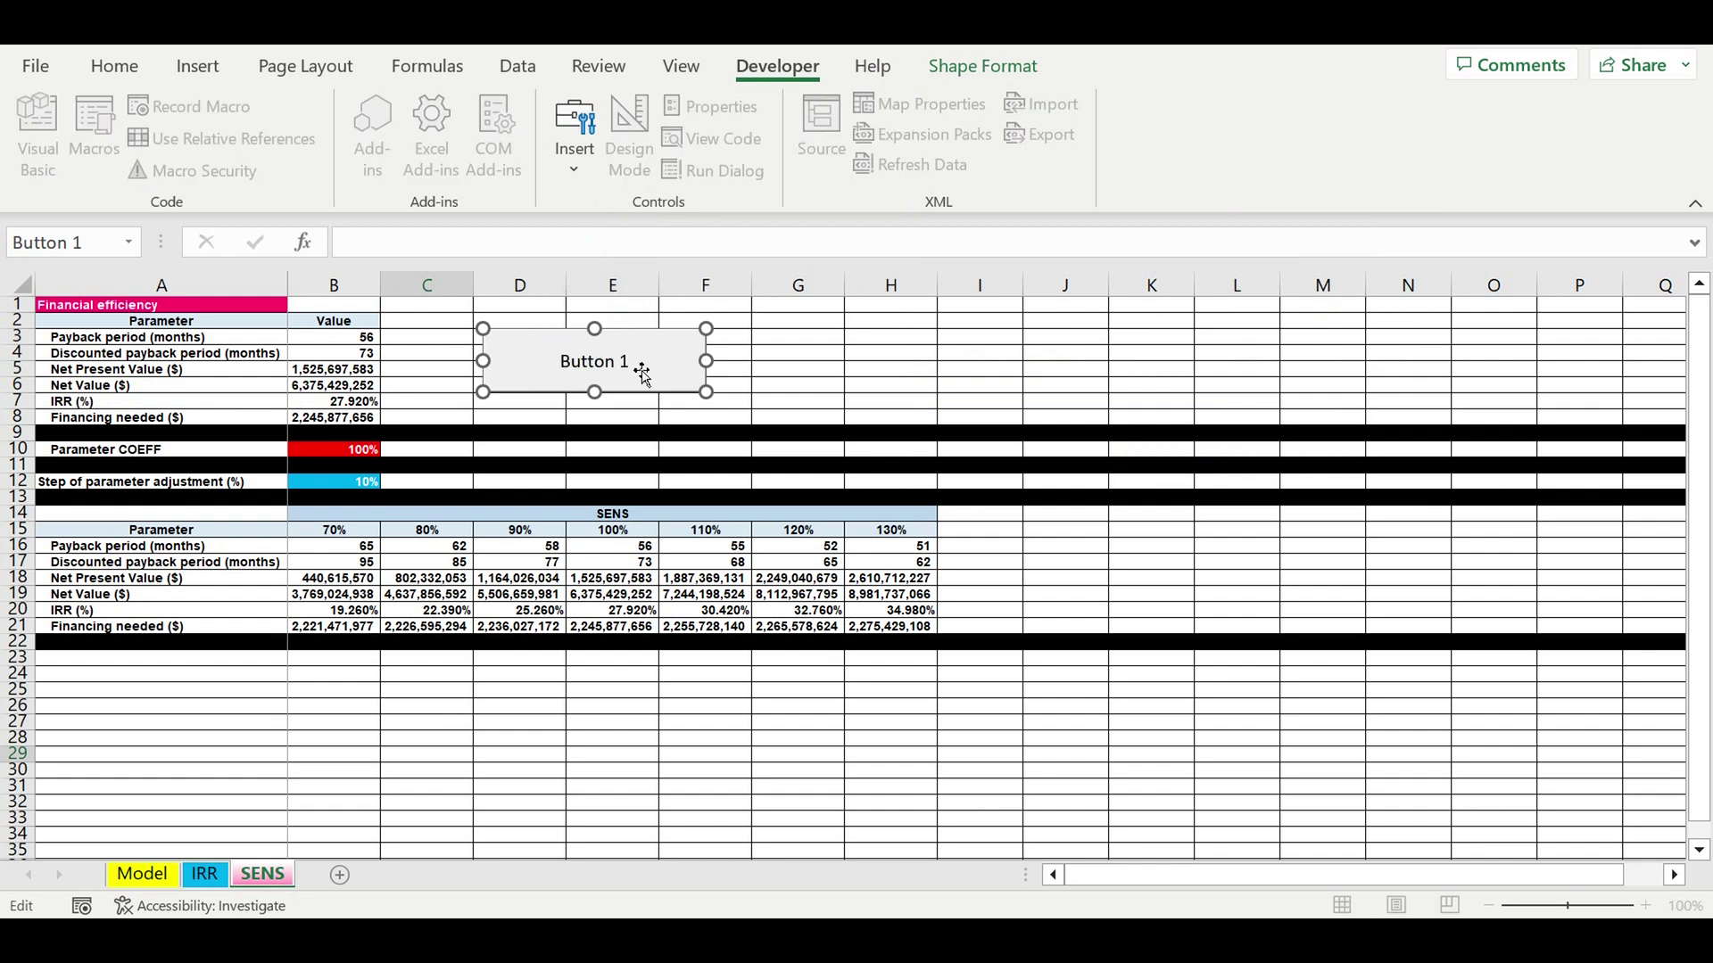
pyautogui.press('Right')
pyautogui.press('Left')
pyautogui.press('Left')
pyautogui.press('Right')
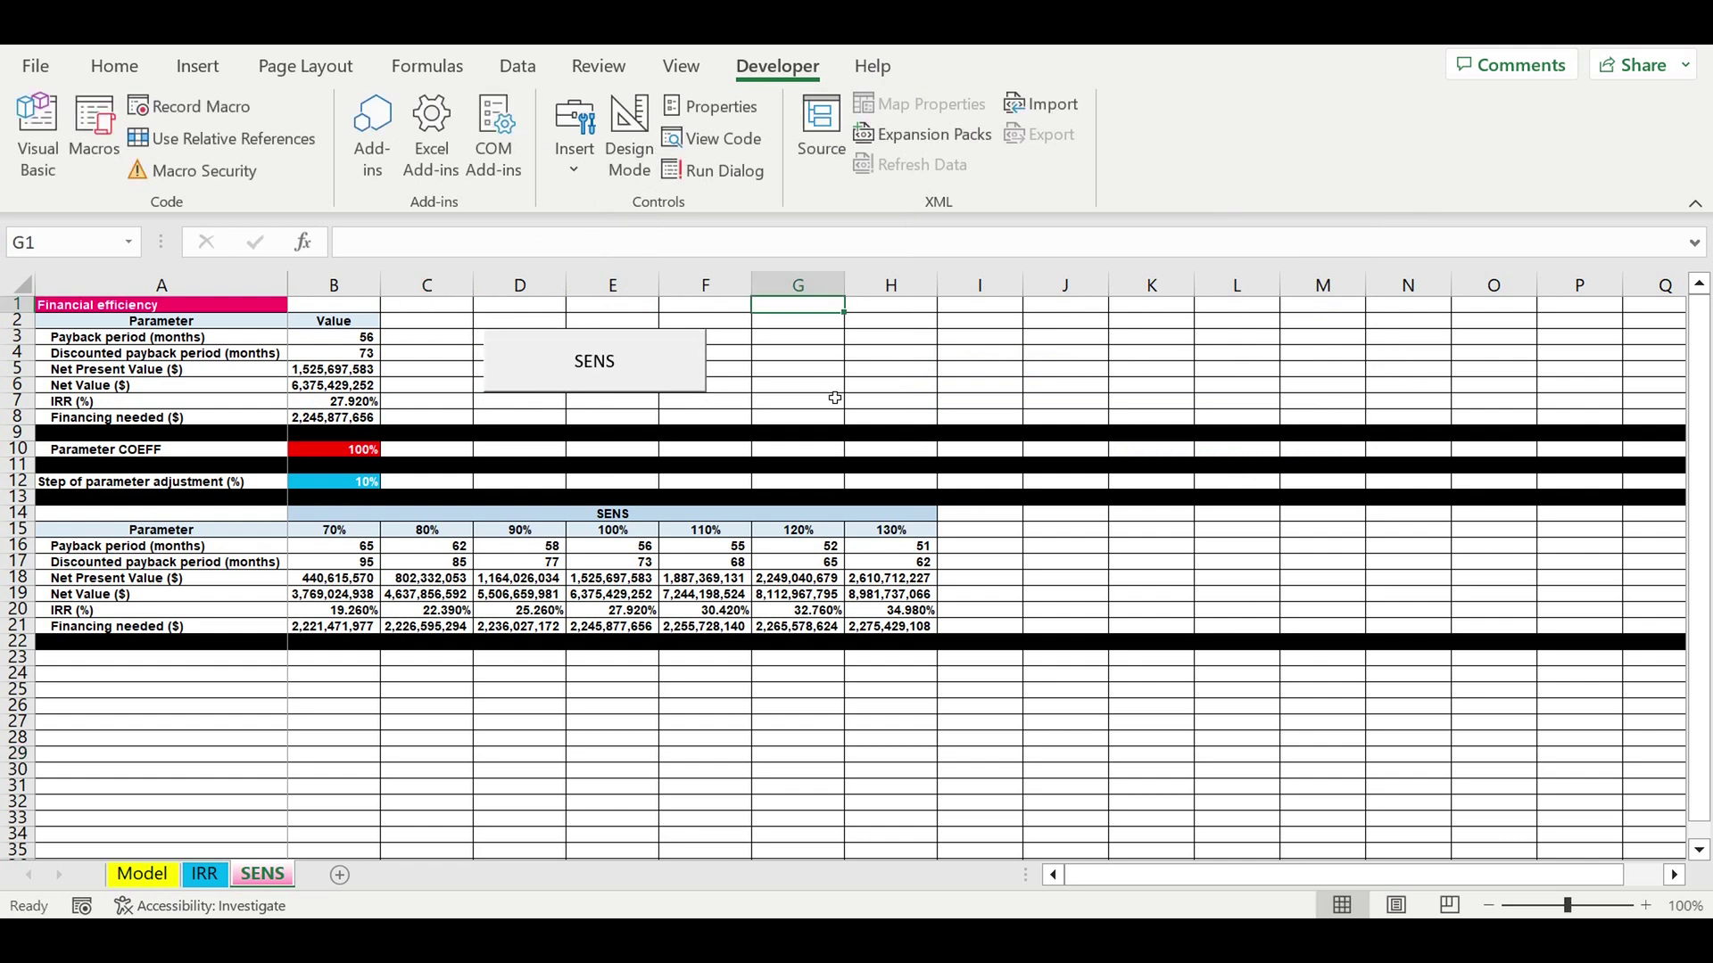
pyautogui.click(890, 336)
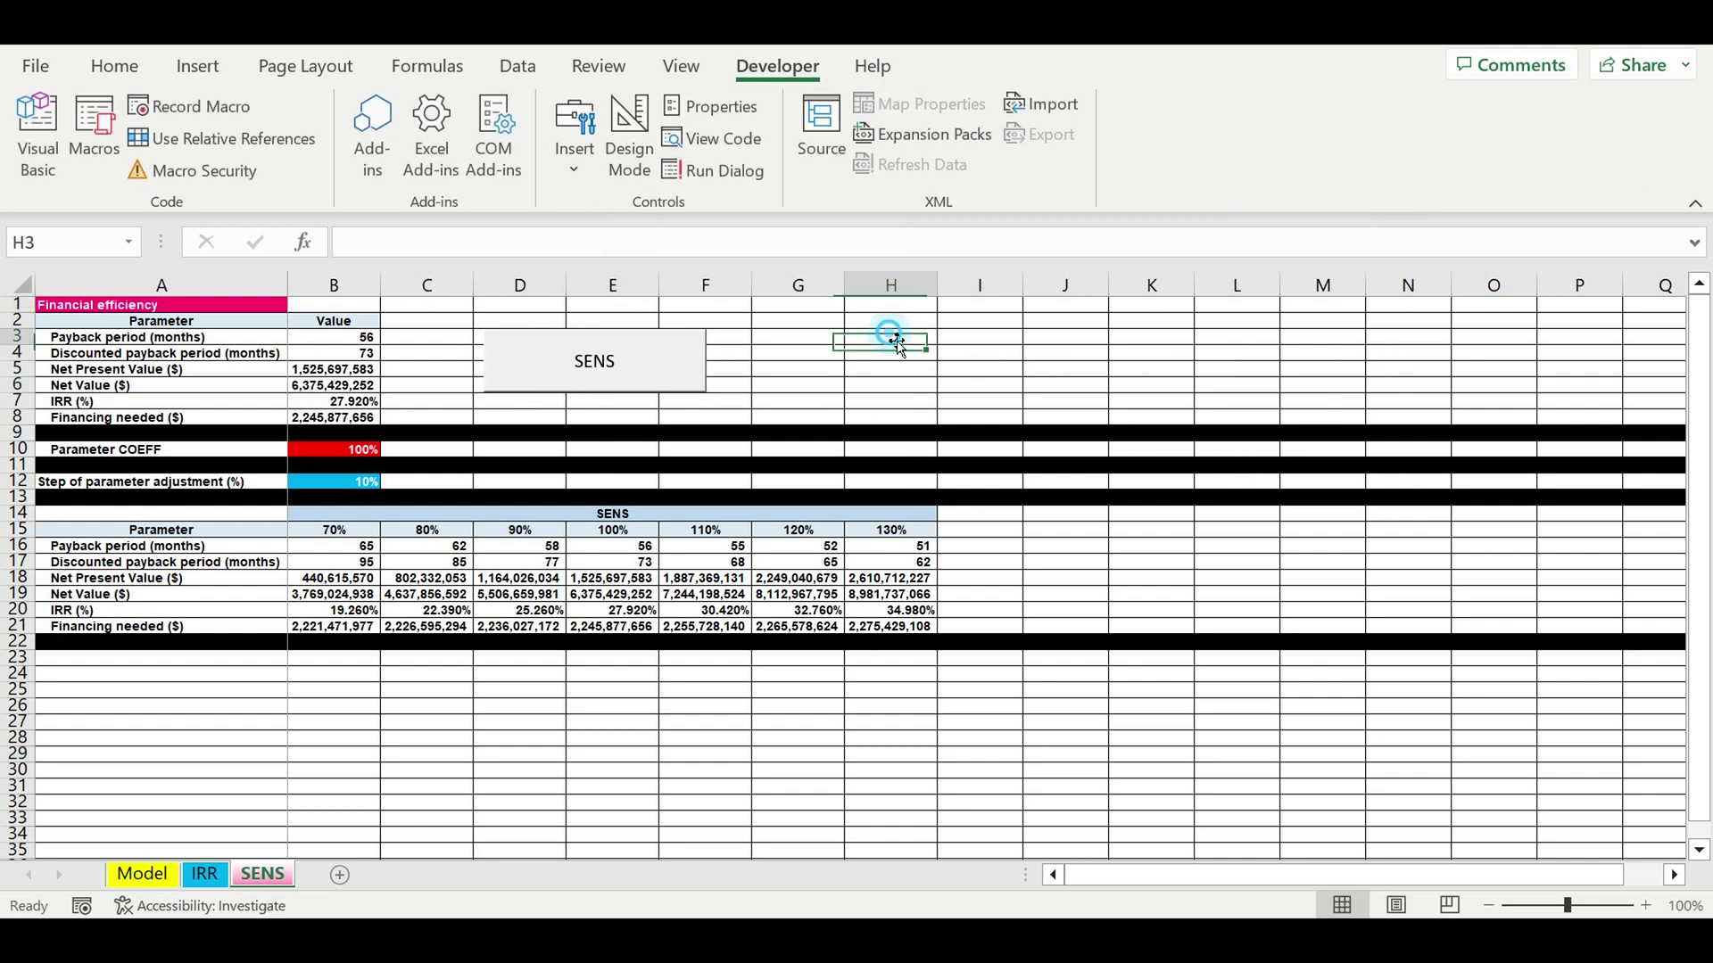
# - Run the macro from the SENS button and review the recalculated payback periods, NPV and net value for the higher coefficients
pyautogui.click(650, 359)
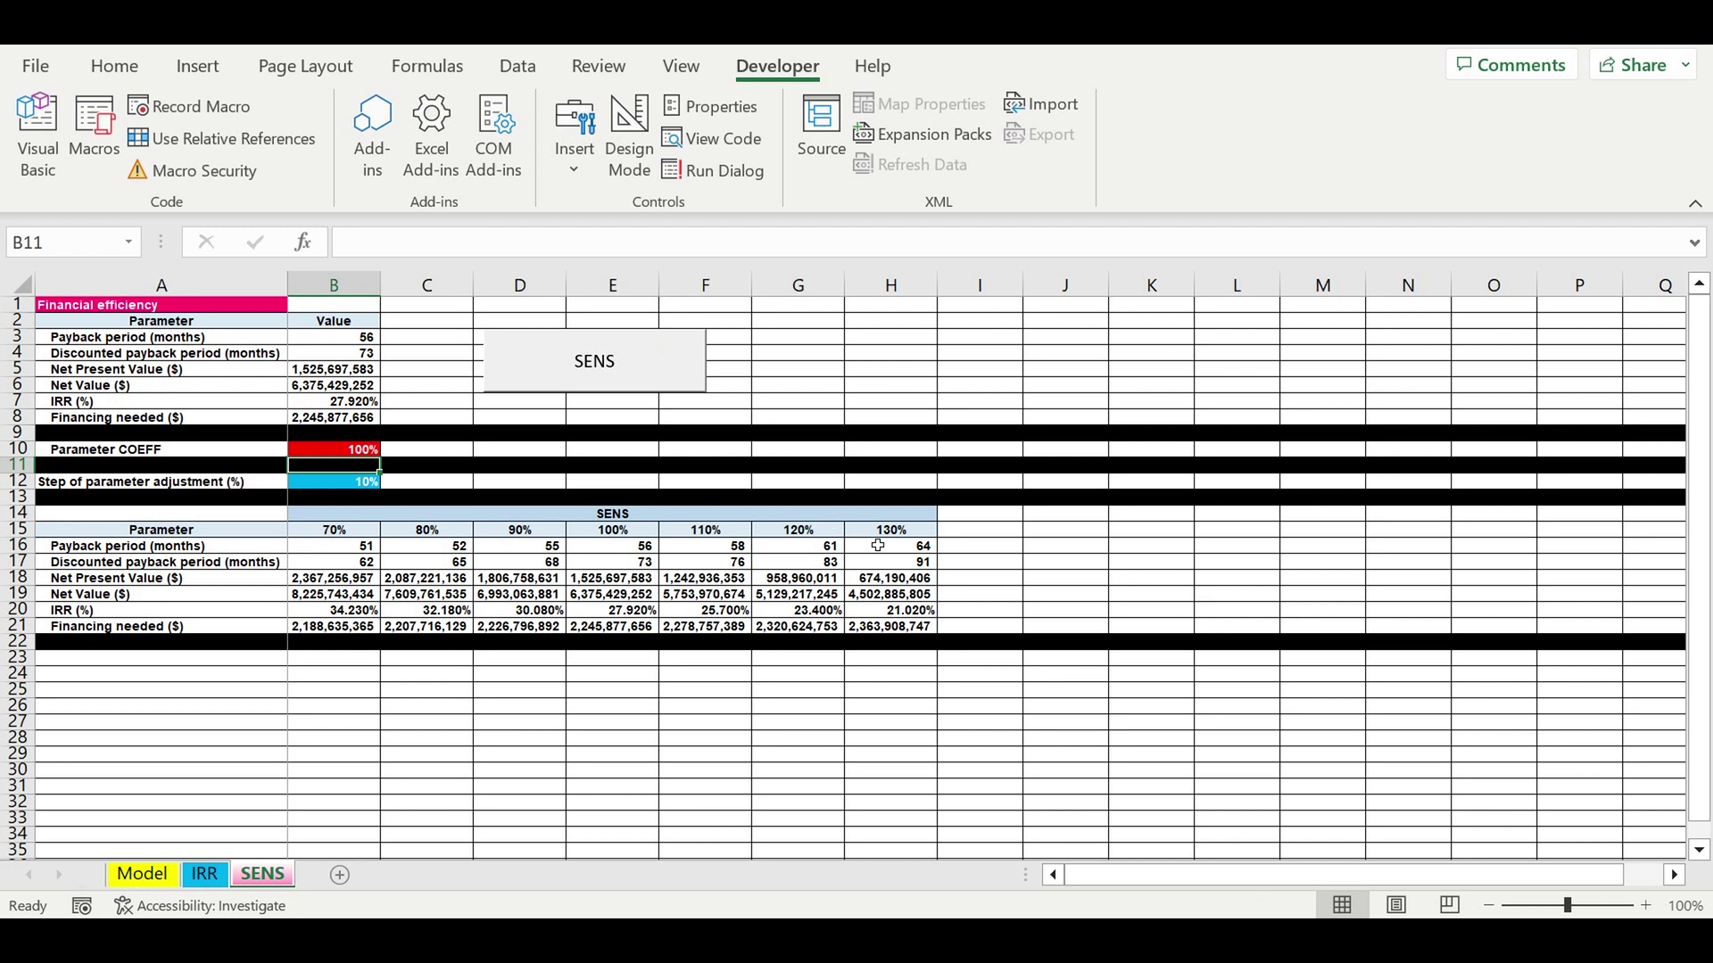
pyautogui.moveTo(911, 551); pyautogui.dragTo(910, 560)
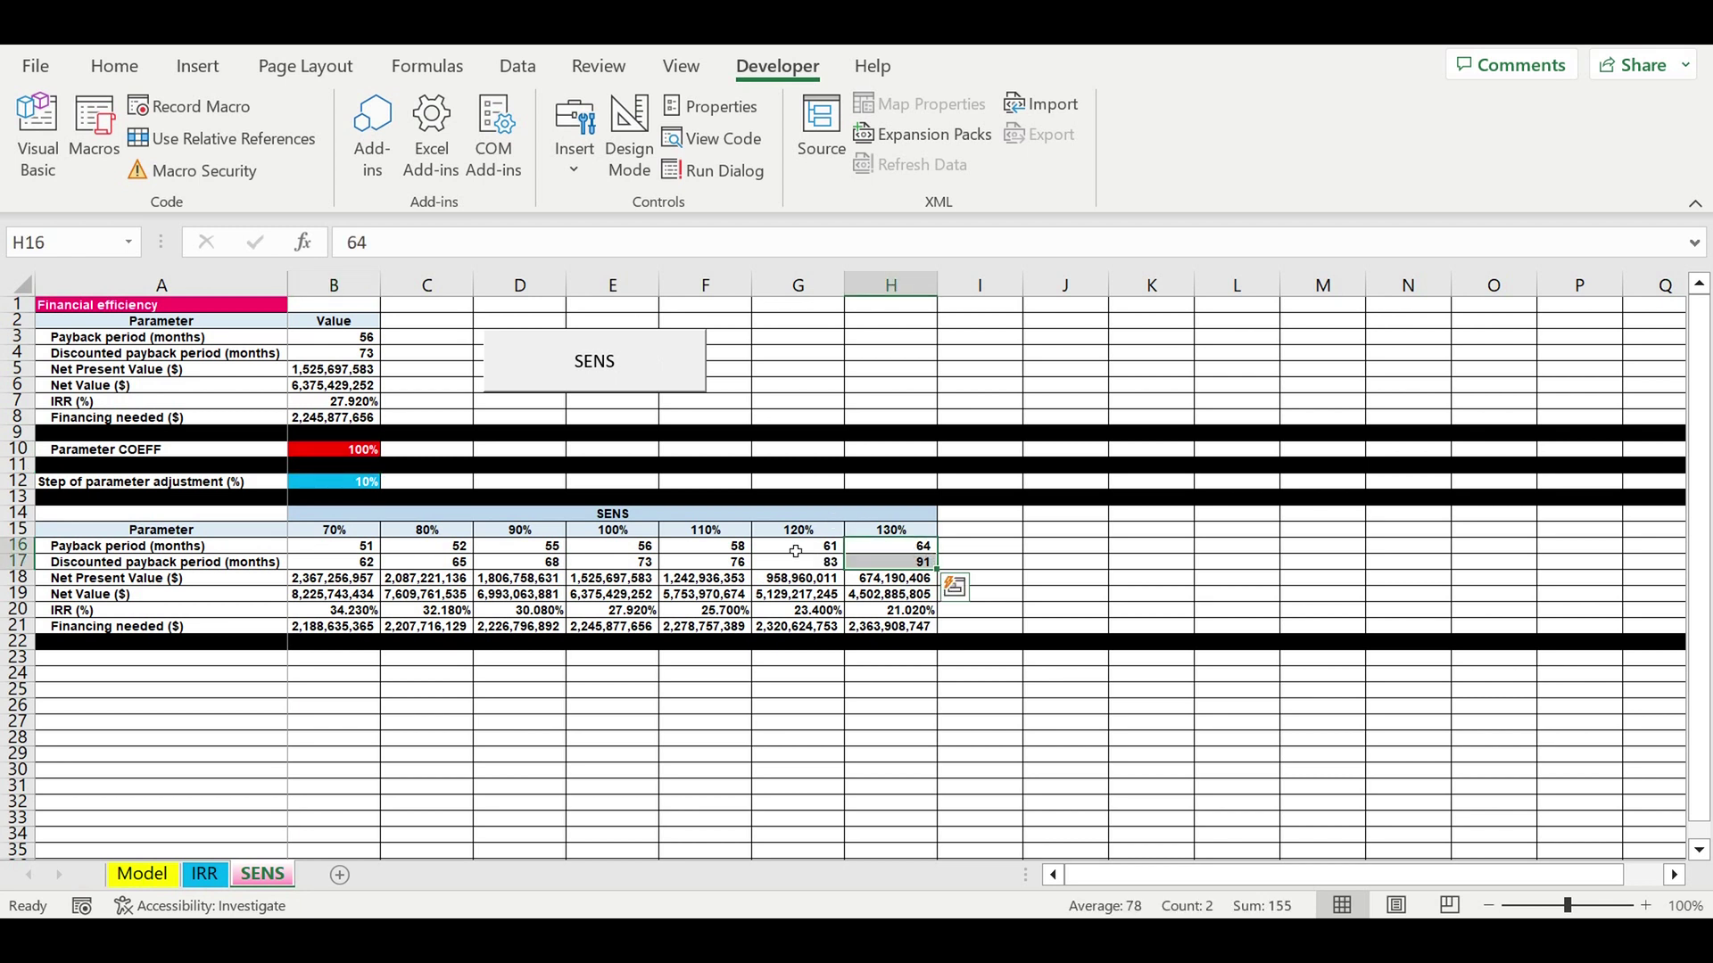
pyautogui.moveTo(796, 552); pyautogui.dragTo(795, 563)
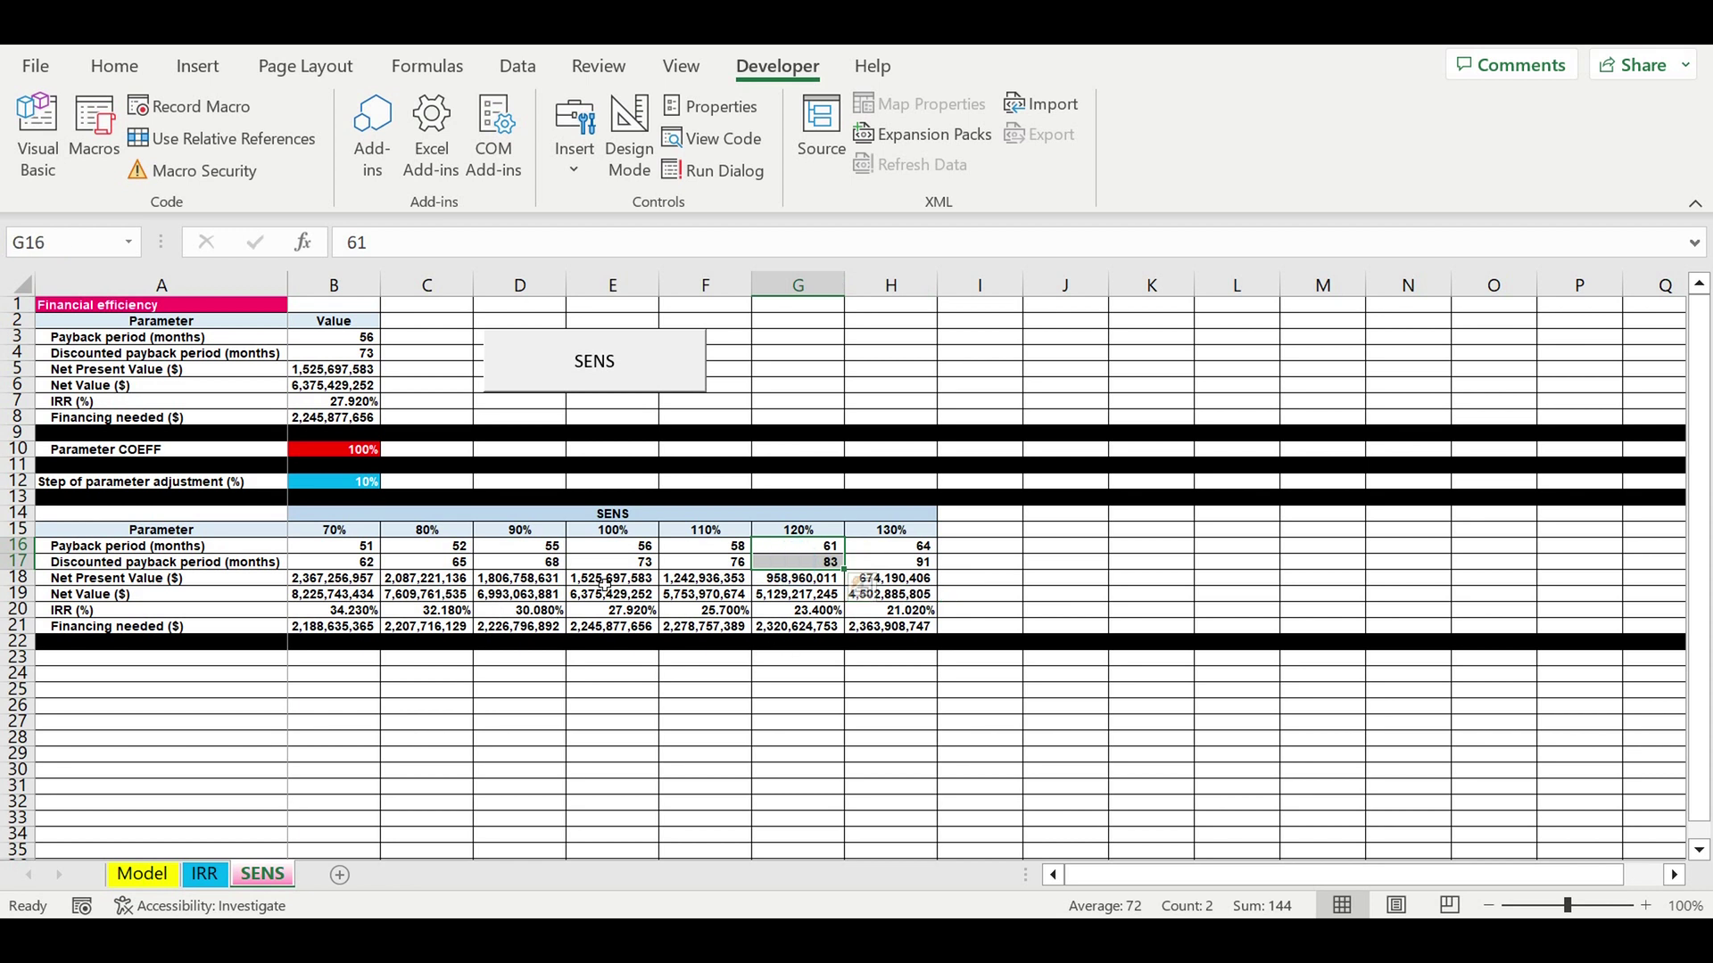
pyautogui.moveTo(603, 583); pyautogui.dragTo(896, 596)
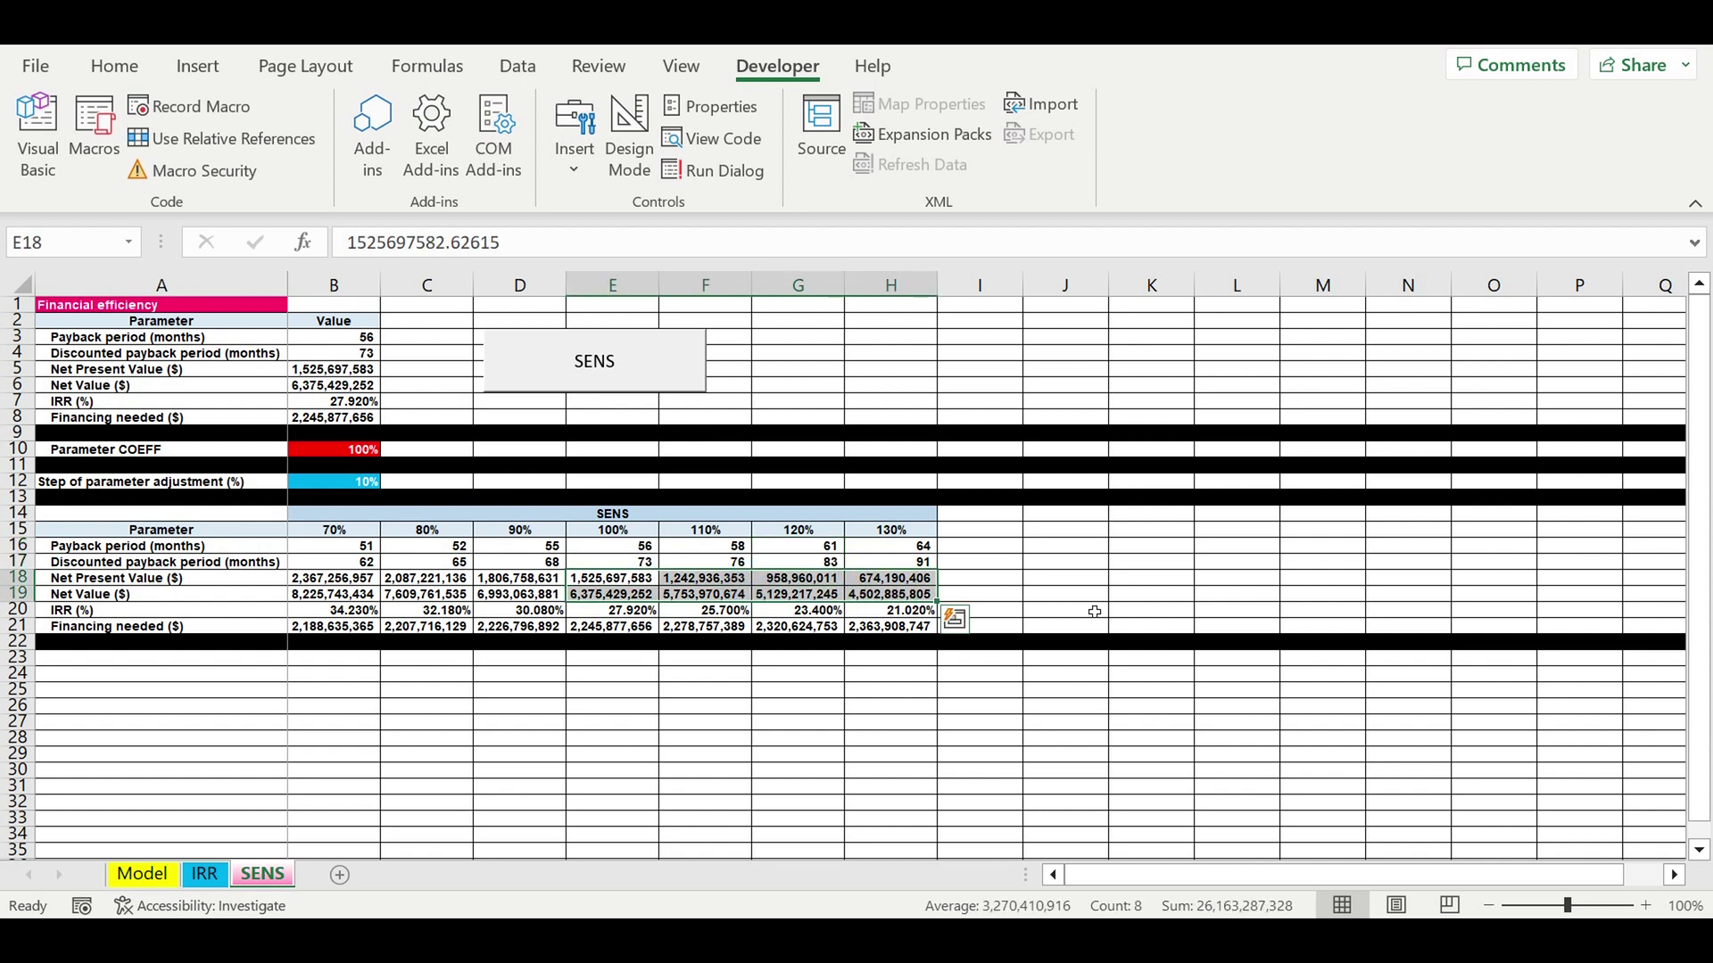
pyautogui.click(1094, 611)
# - Extend the Value header of the Financial efficiency table into C2 and rename the copy Target
pyautogui.click(373, 323)
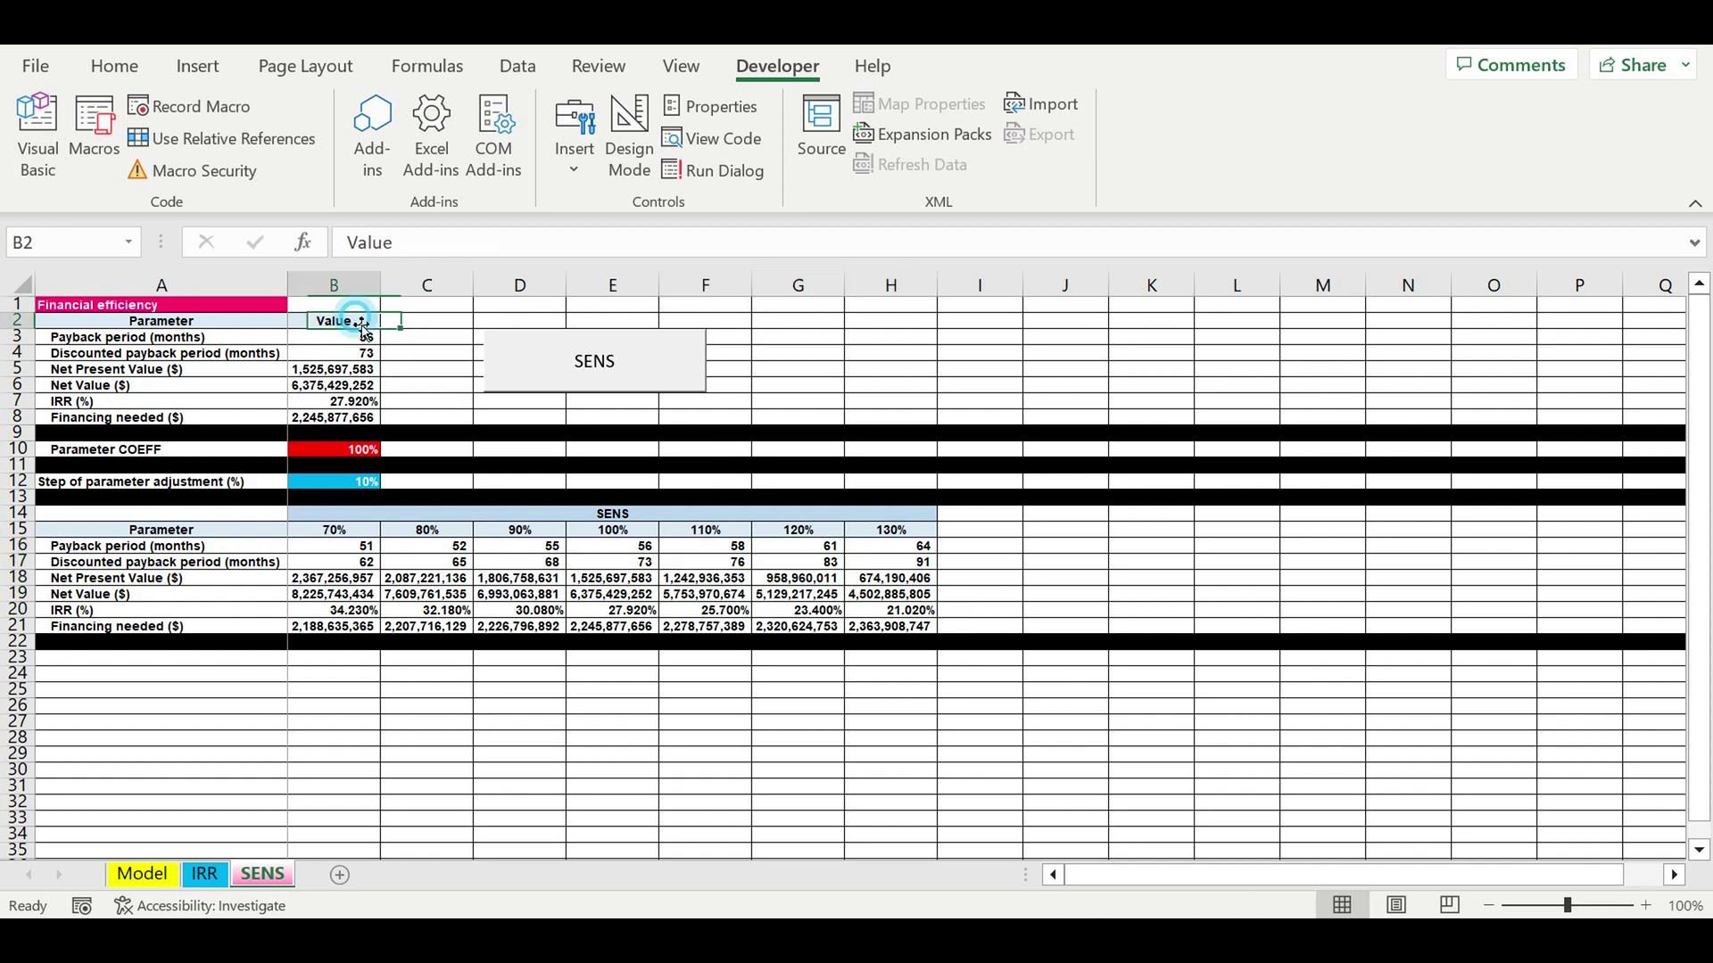
pyautogui.moveTo(378, 328); pyautogui.dragTo(466, 329)
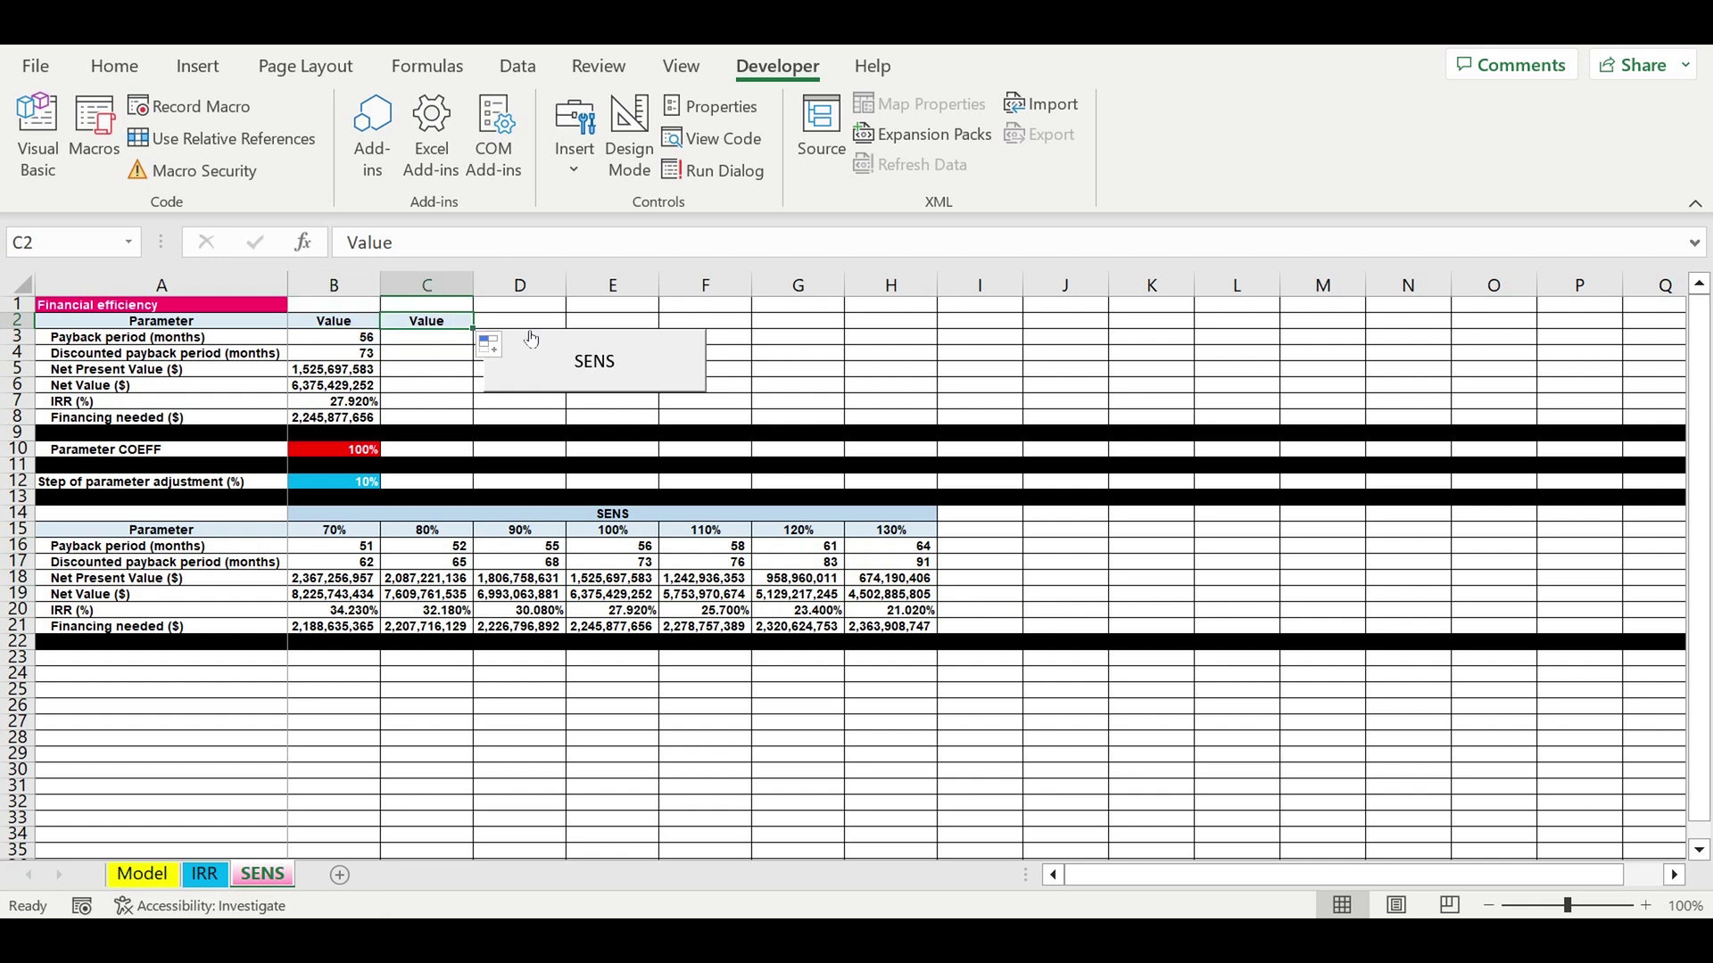
pyautogui.write('Target')
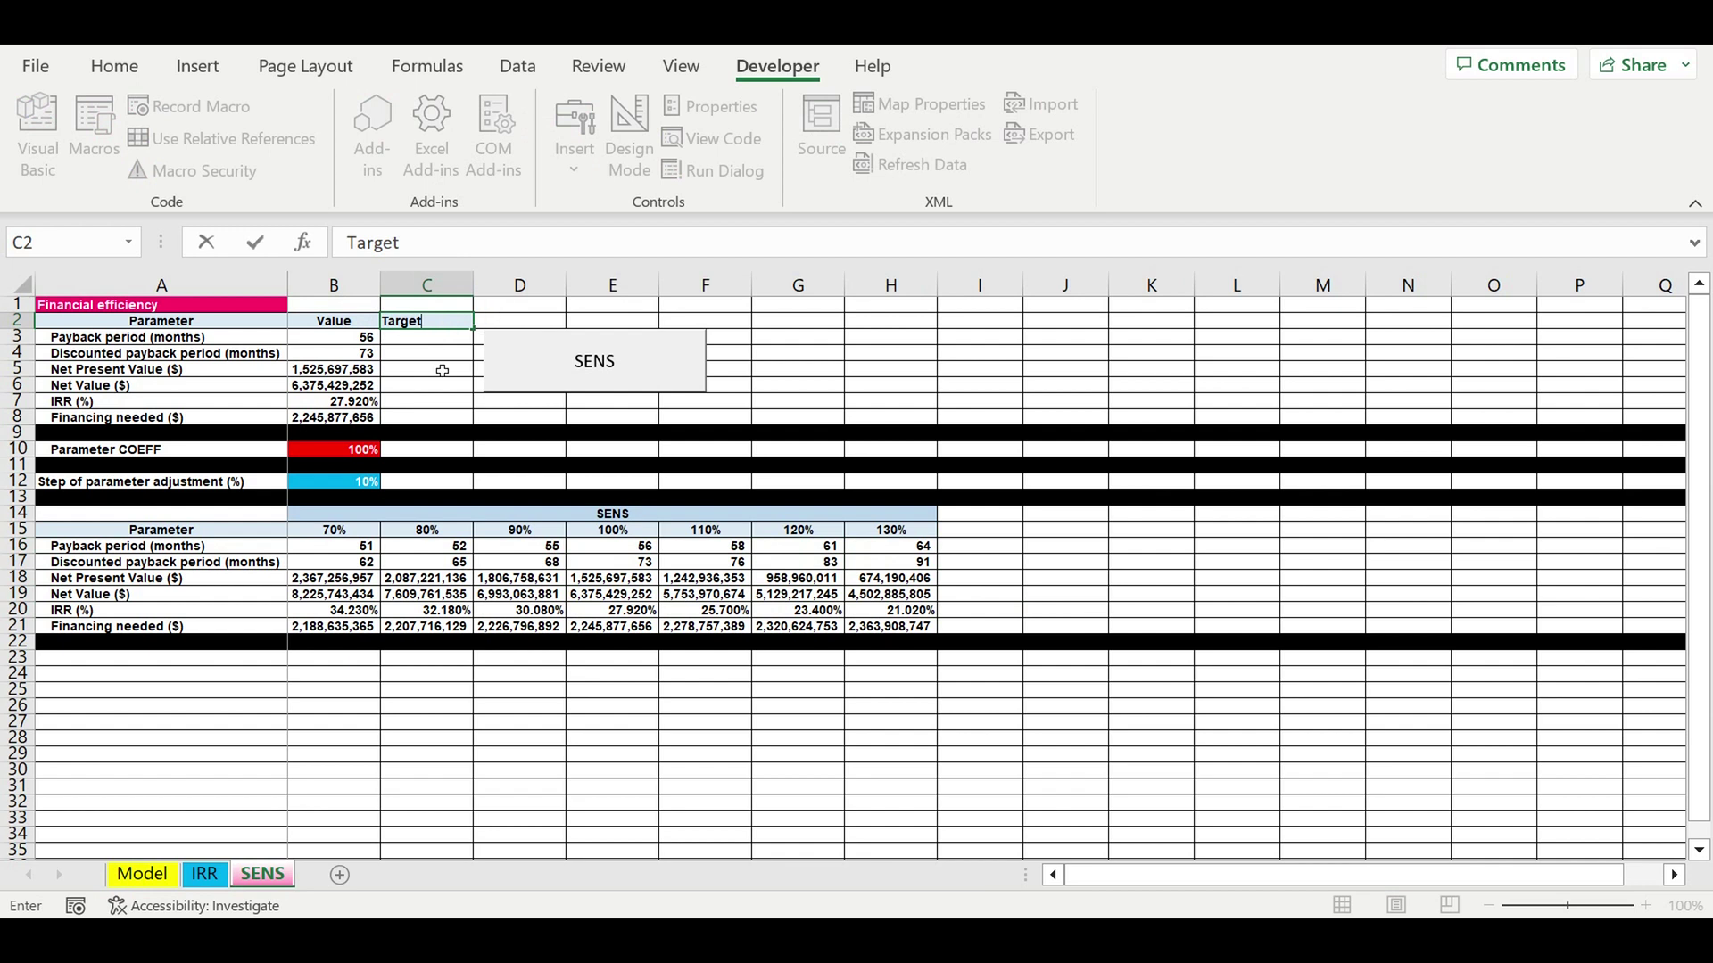
pyautogui.press('Return')
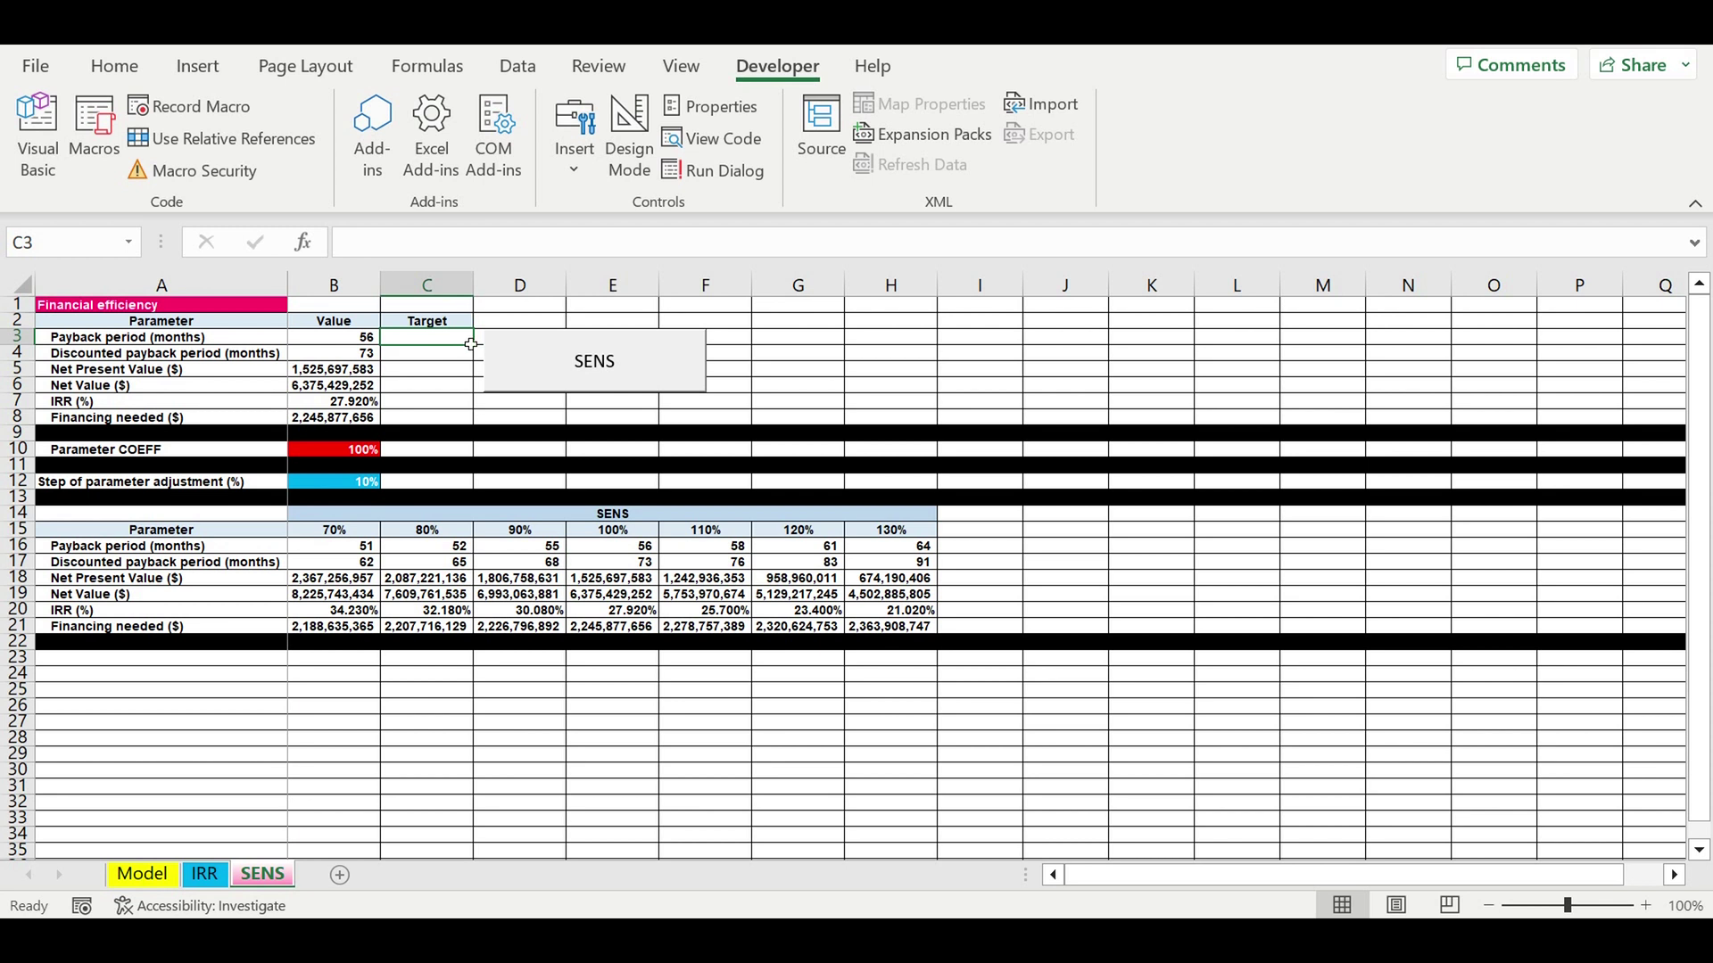
# - Enter a target of 50 months in C3 and C4 for the payback period and discounted payback period
pyautogui.write('5')
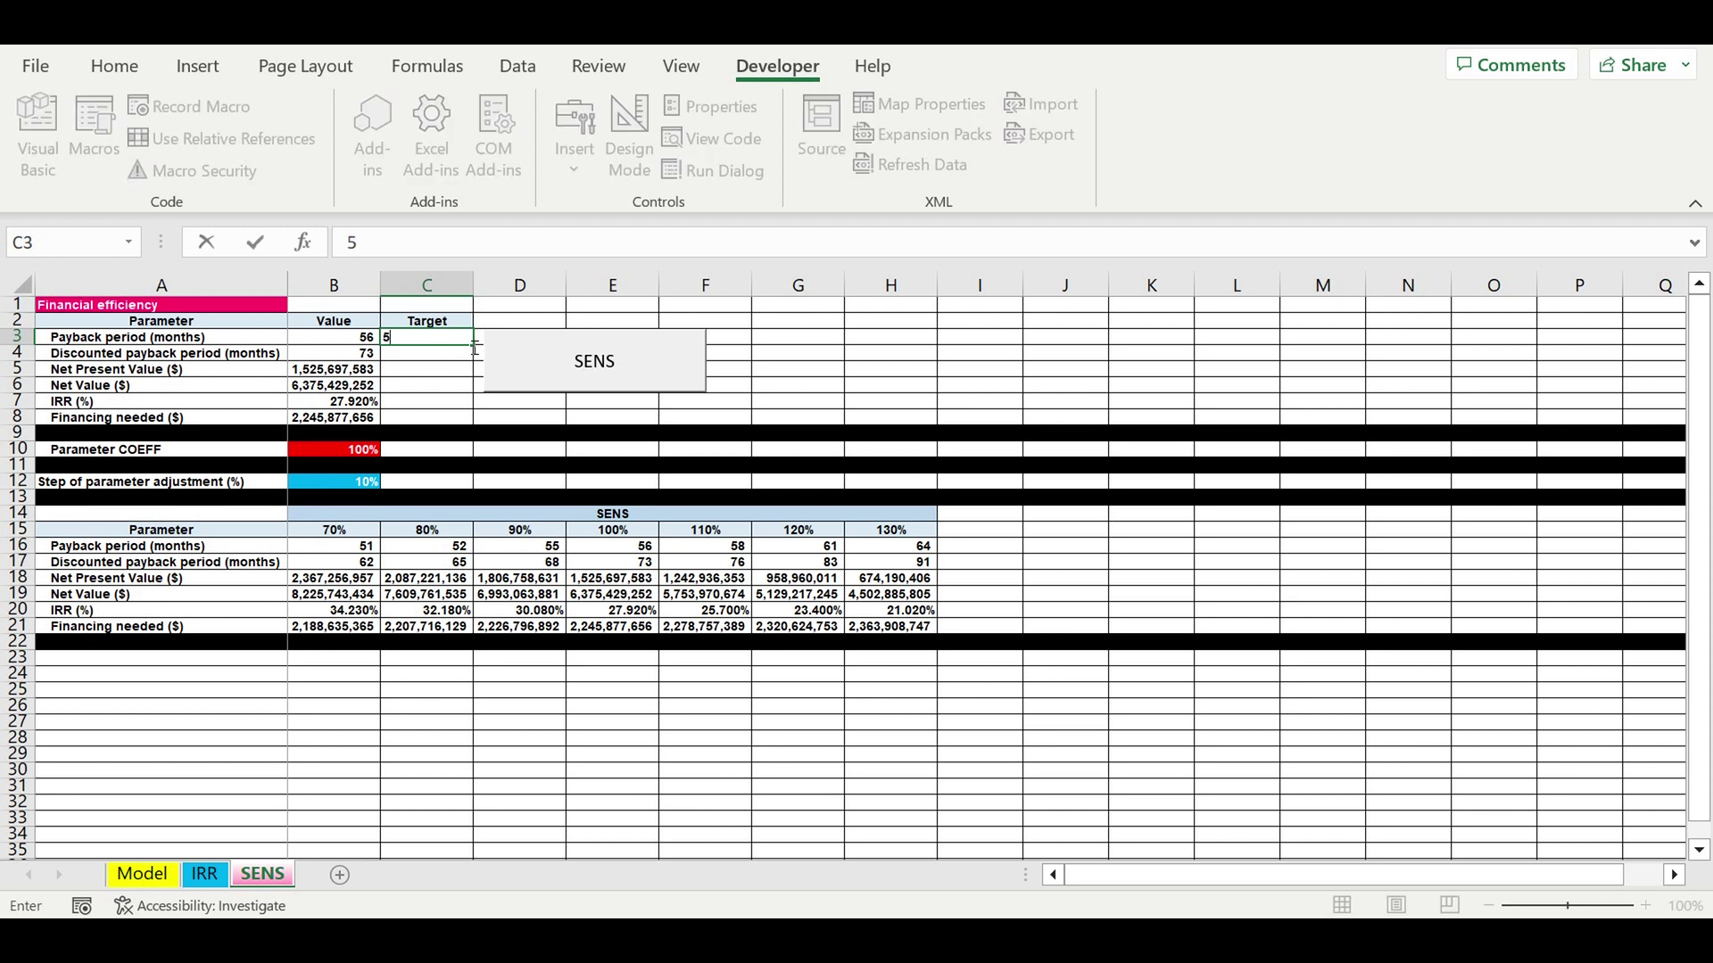
pyautogui.write('0')
pyautogui.hotkey('ctrl', 'Return')
pyautogui.moveTo(474, 345); pyautogui.dragTo(424, 384)
# - Fill the target cells C5:C6 for Net Present Value and Net Value with black
pyautogui.click(423, 400)
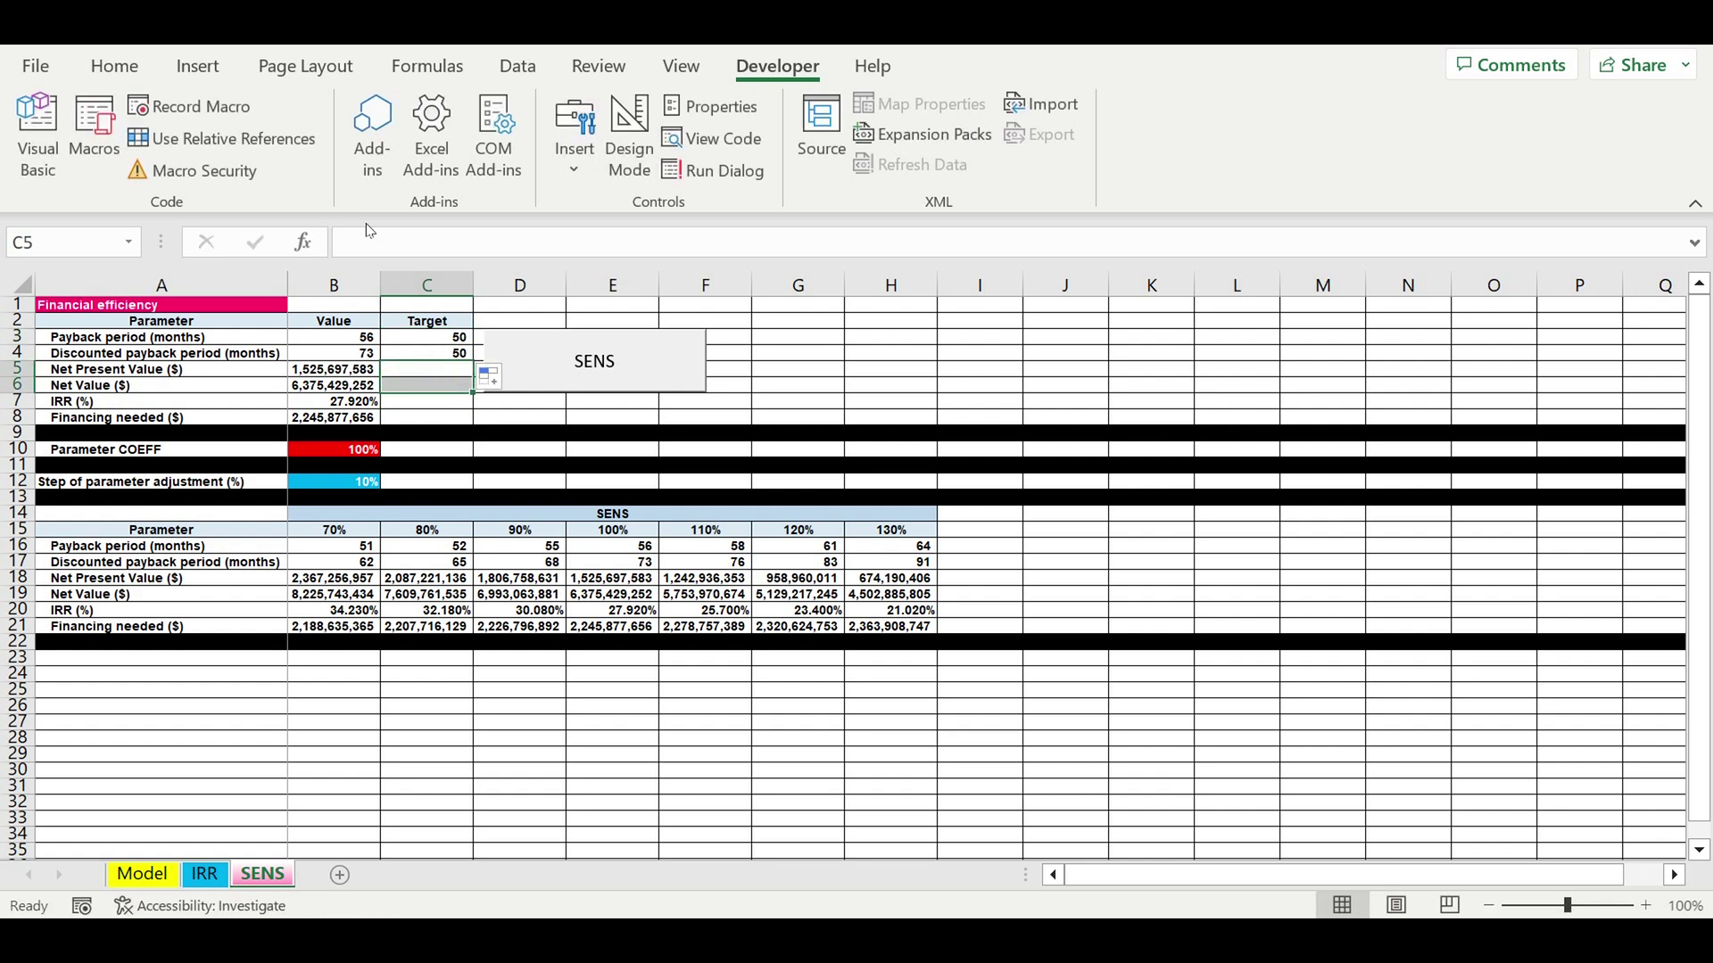
pyautogui.hotkey('alt', 'h')
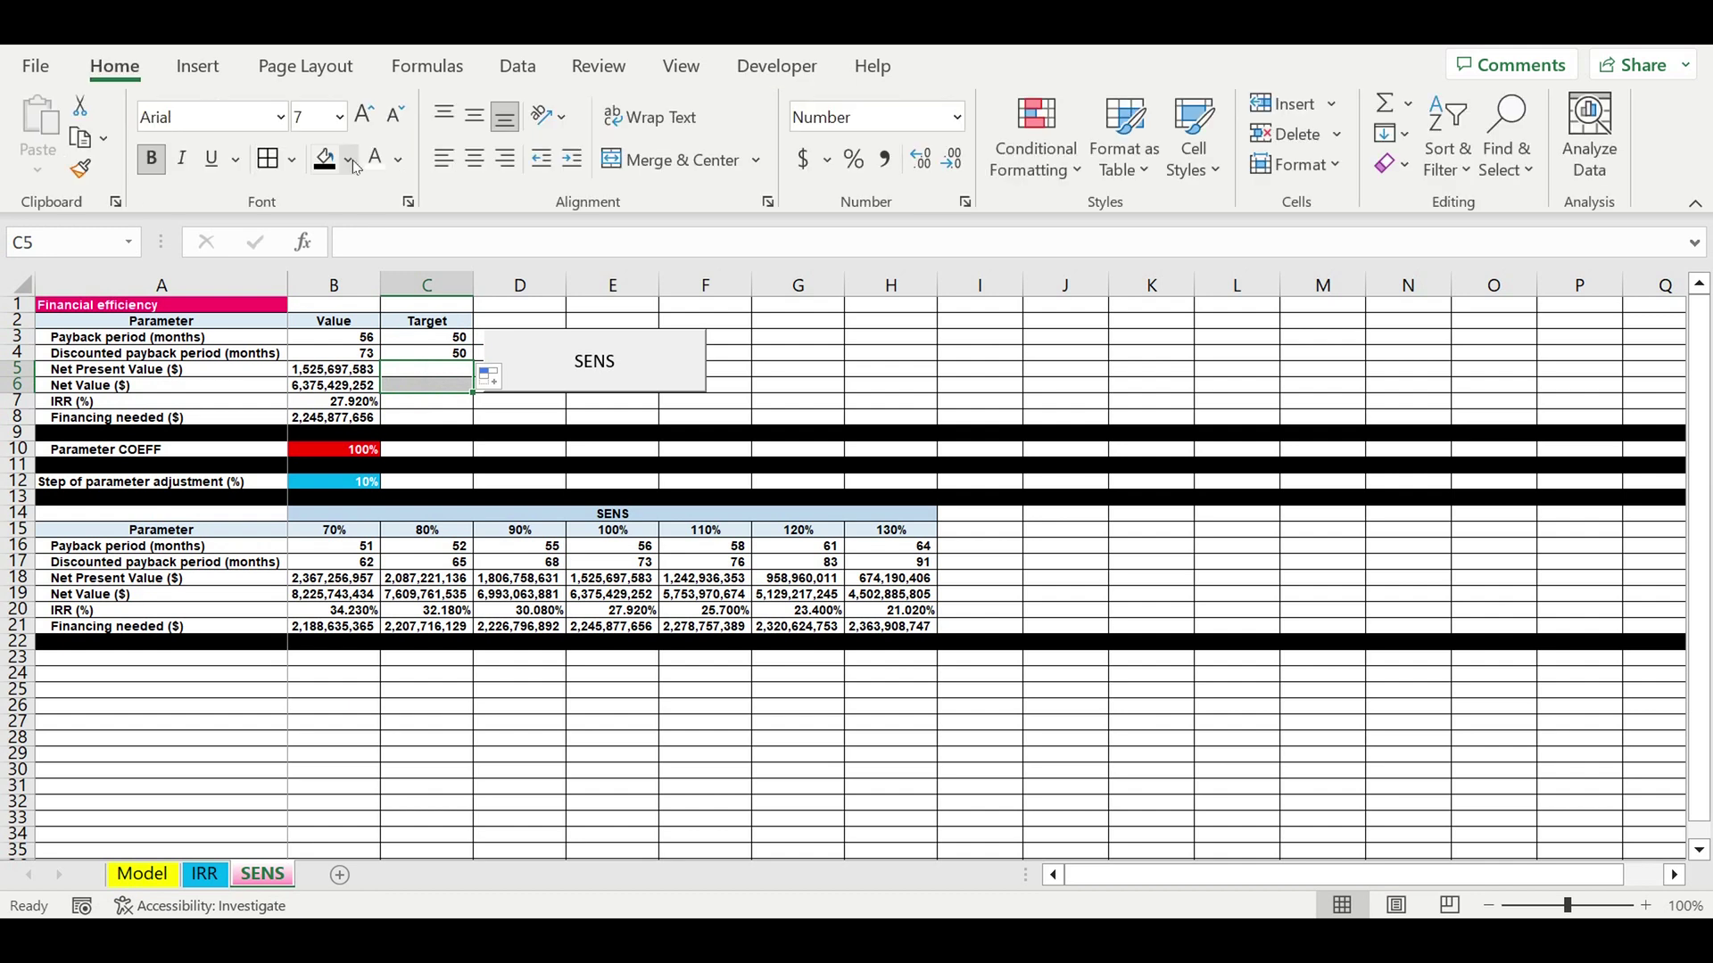
pyautogui.click(348, 158)
pyautogui.click(350, 231)
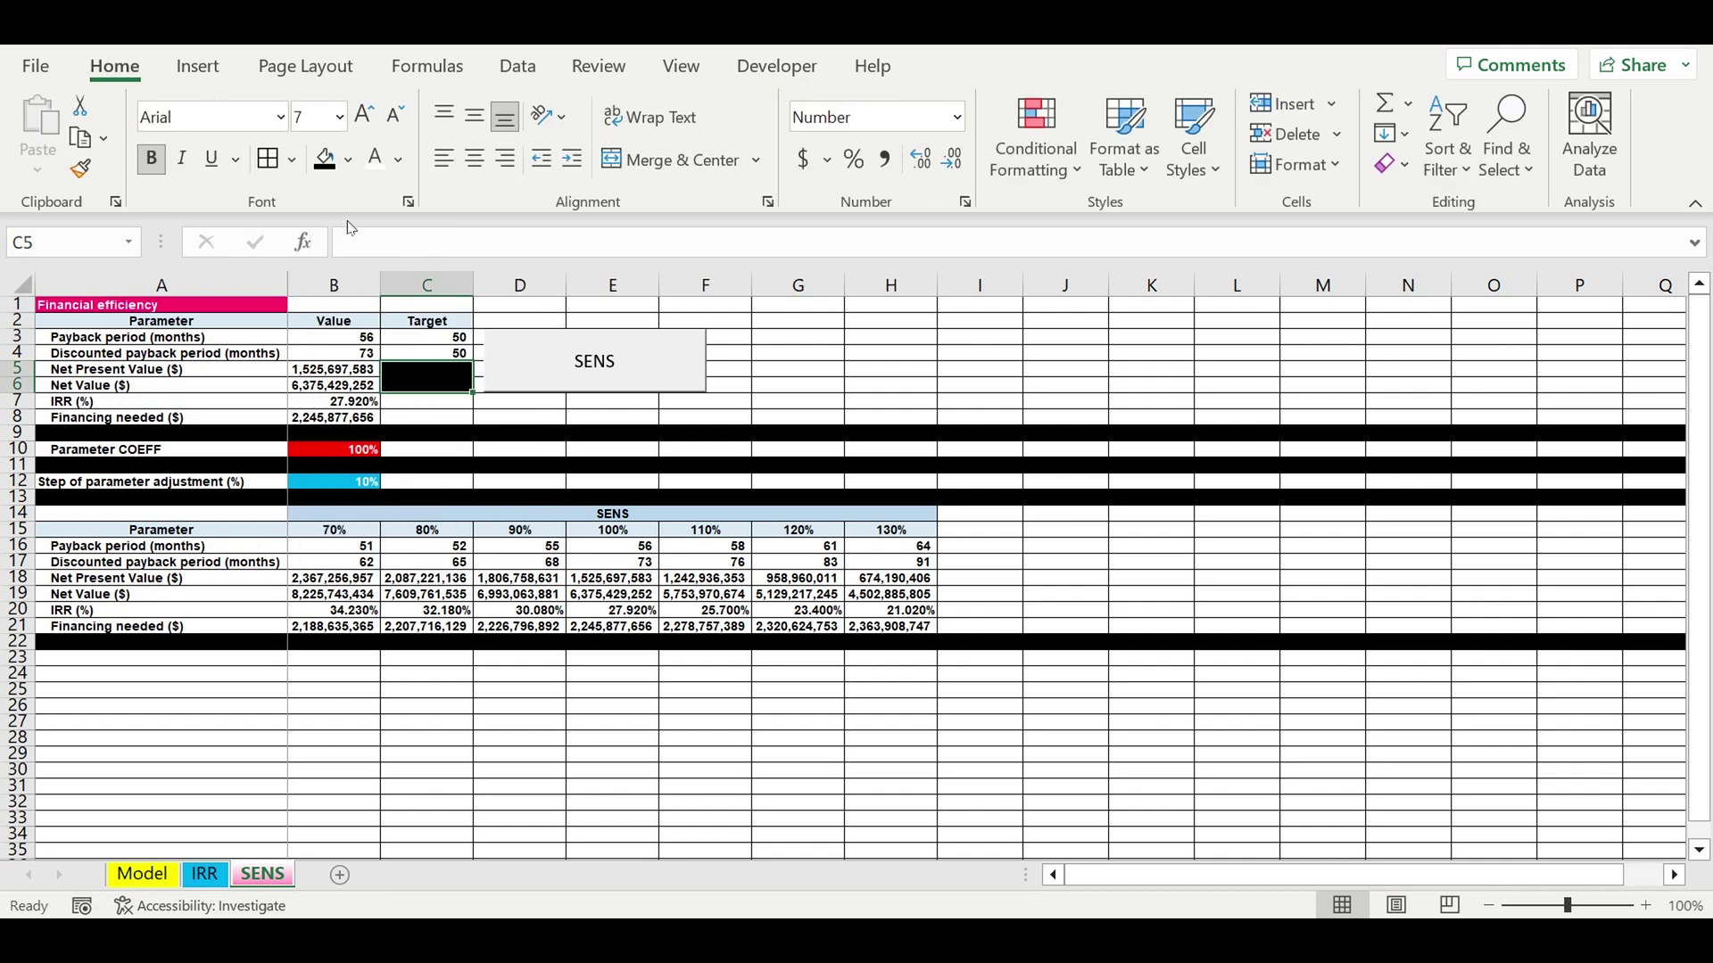
# - Format the IRR target cell C7 as a percentage and set it to 18%
pyautogui.click(439, 407)
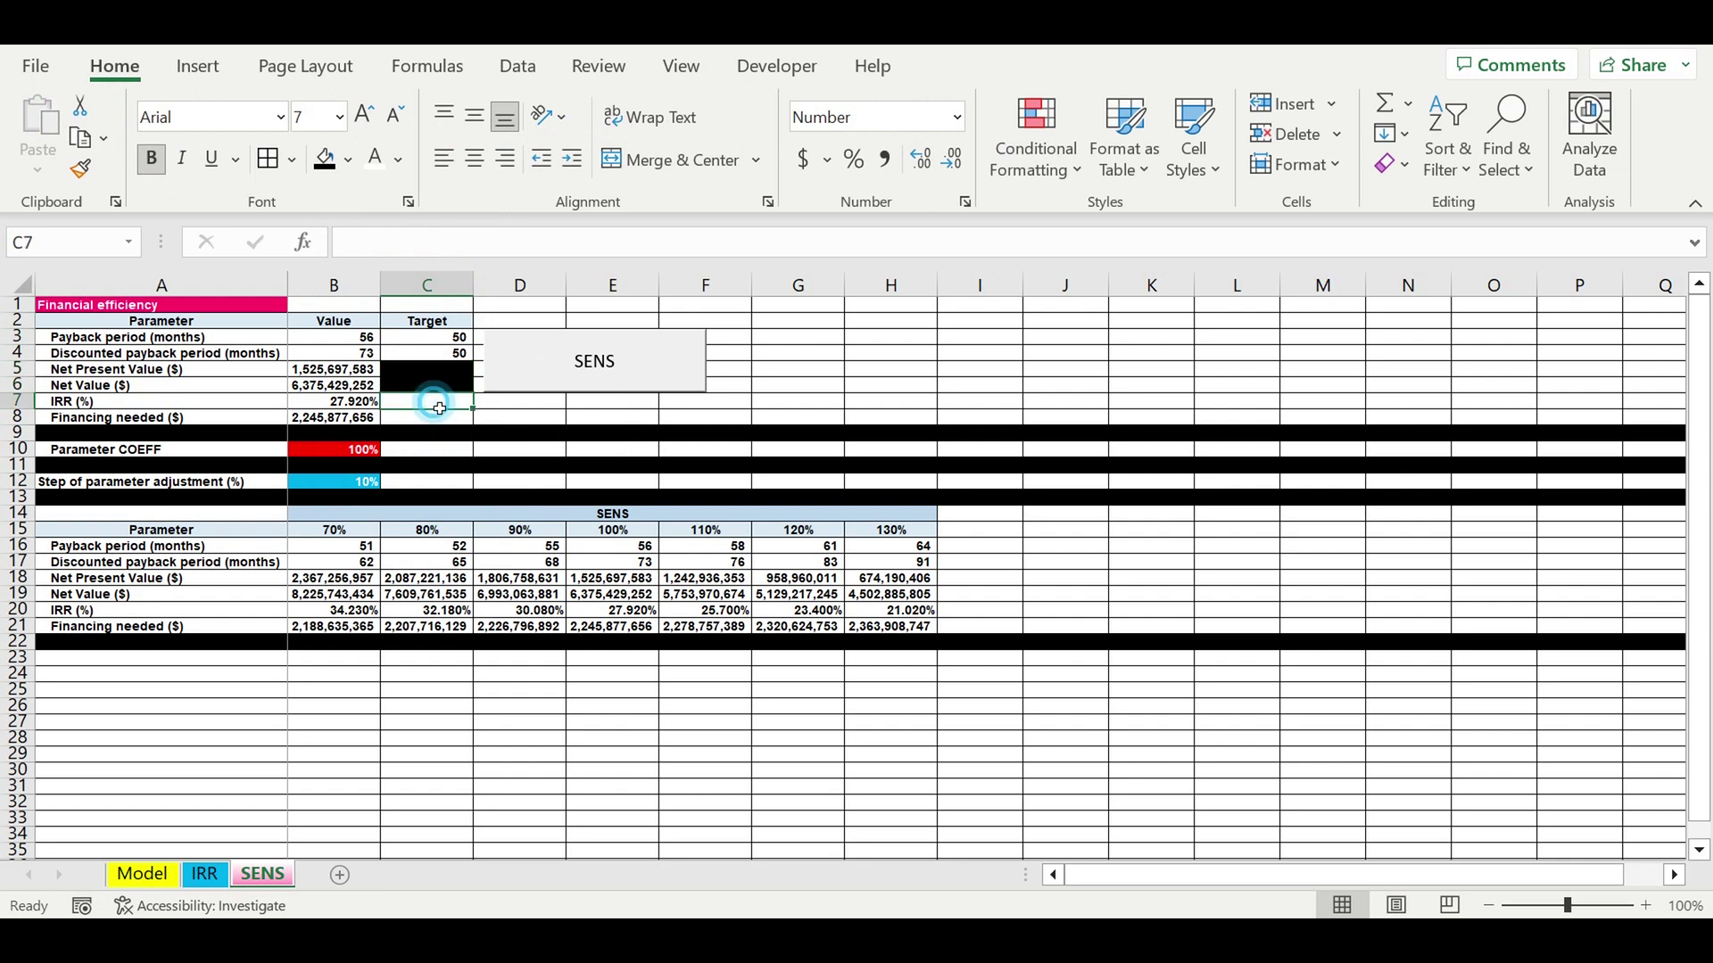
pyautogui.press('Left')
pyautogui.press('Right')
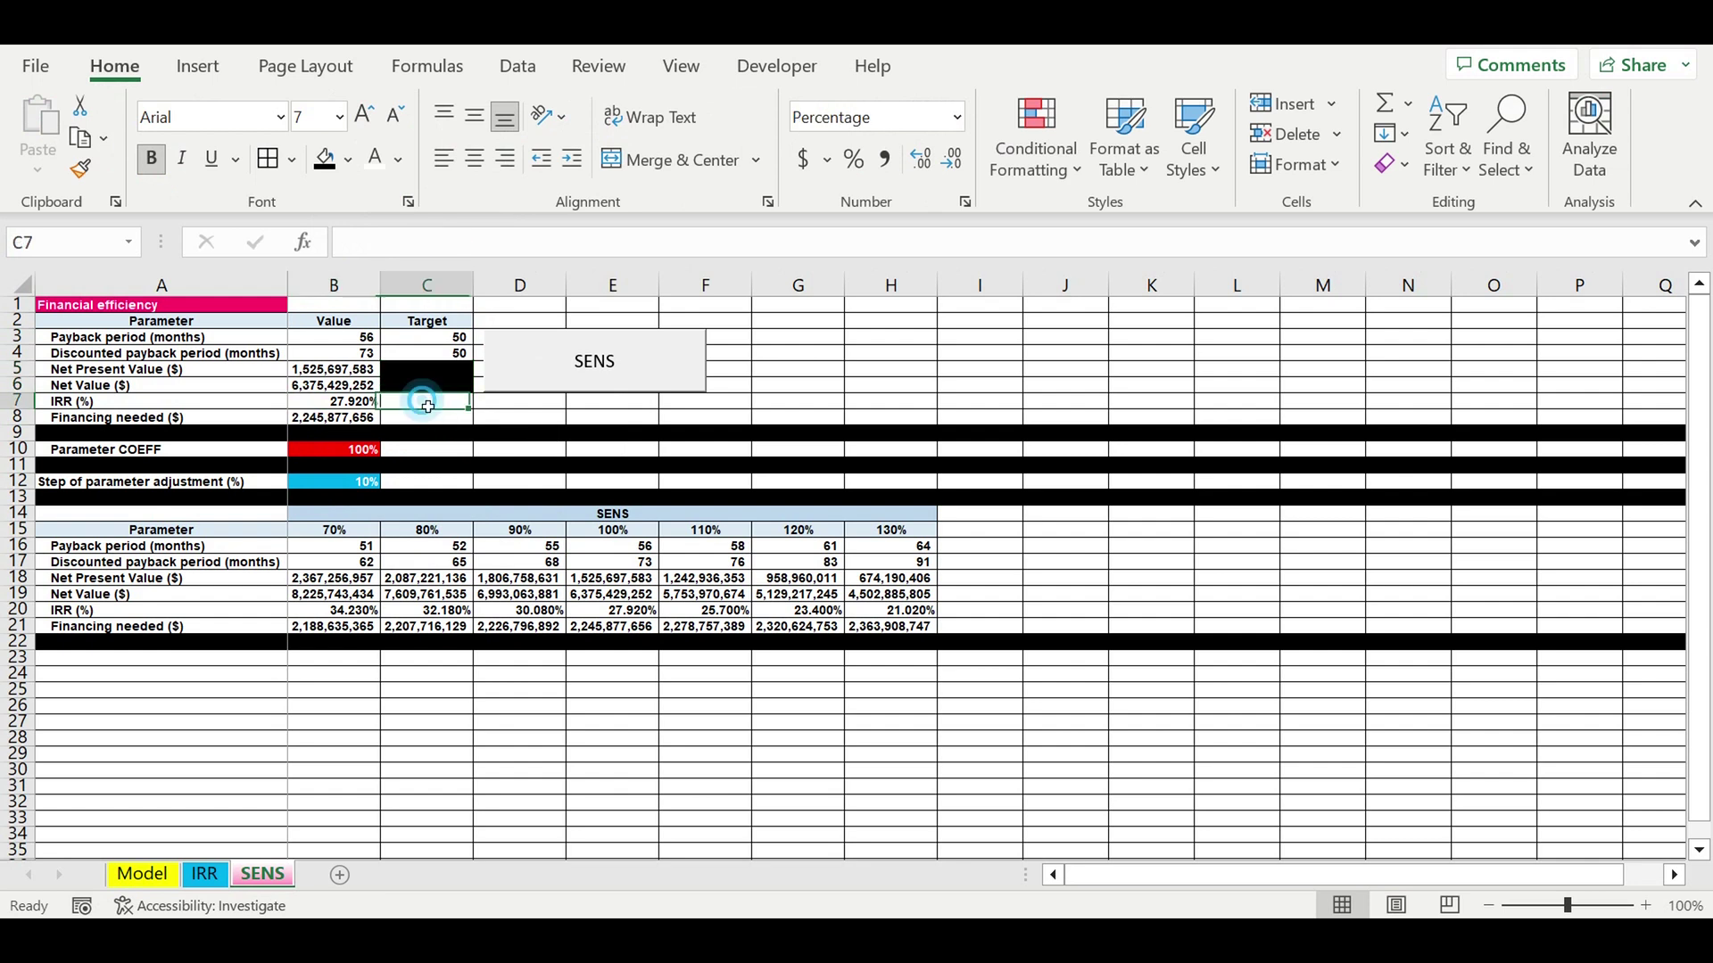
pyautogui.click(854, 158)
pyautogui.click(434, 407)
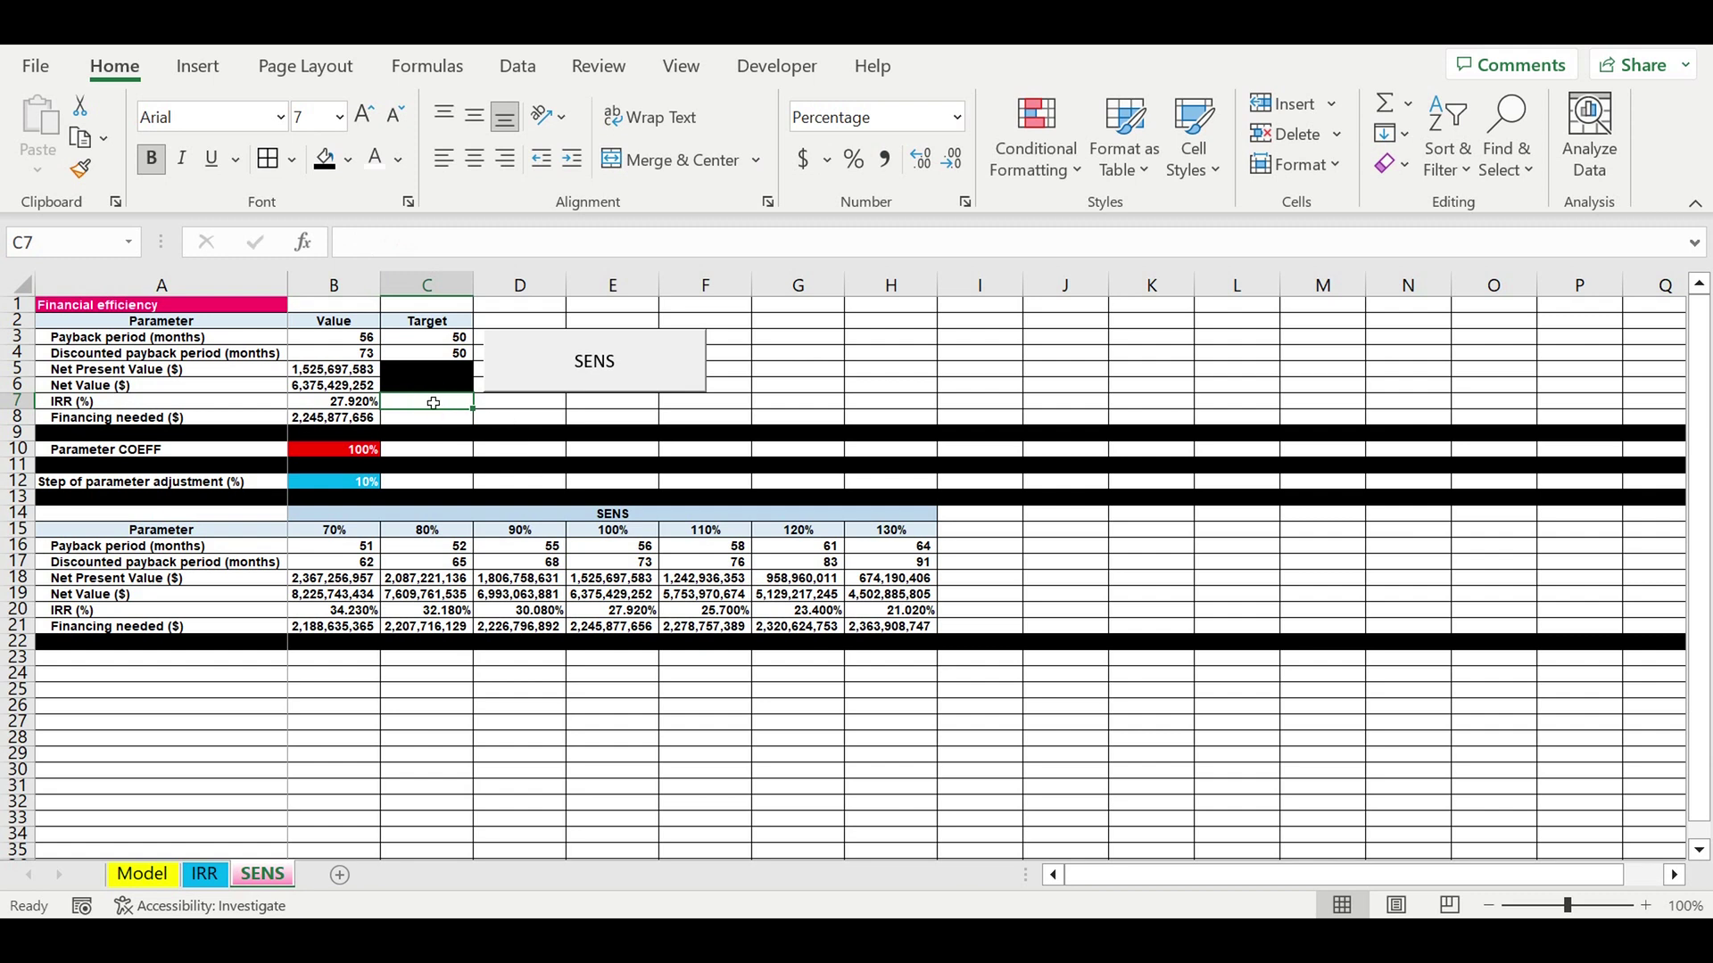
pyautogui.write('18')
pyautogui.press('Return')
pyautogui.click(446, 400)
# - Set the Financing needed target in C8 to 4,000,000,000
pyautogui.click(136, 418)
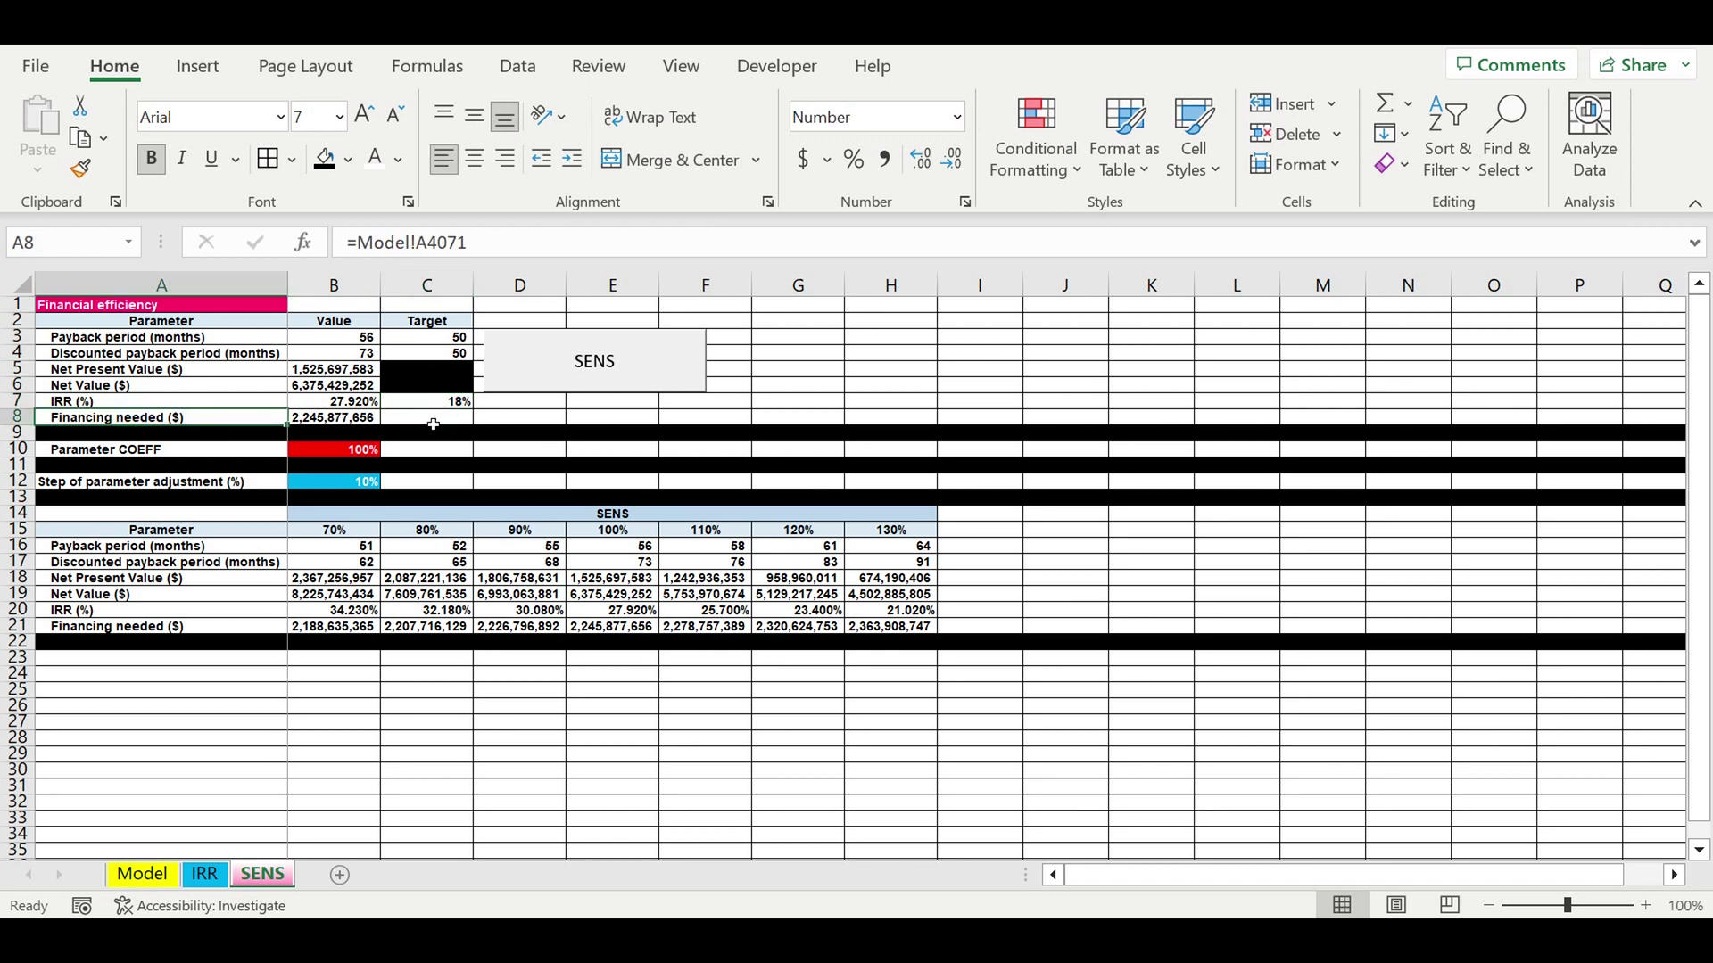
pyautogui.click(432, 420)
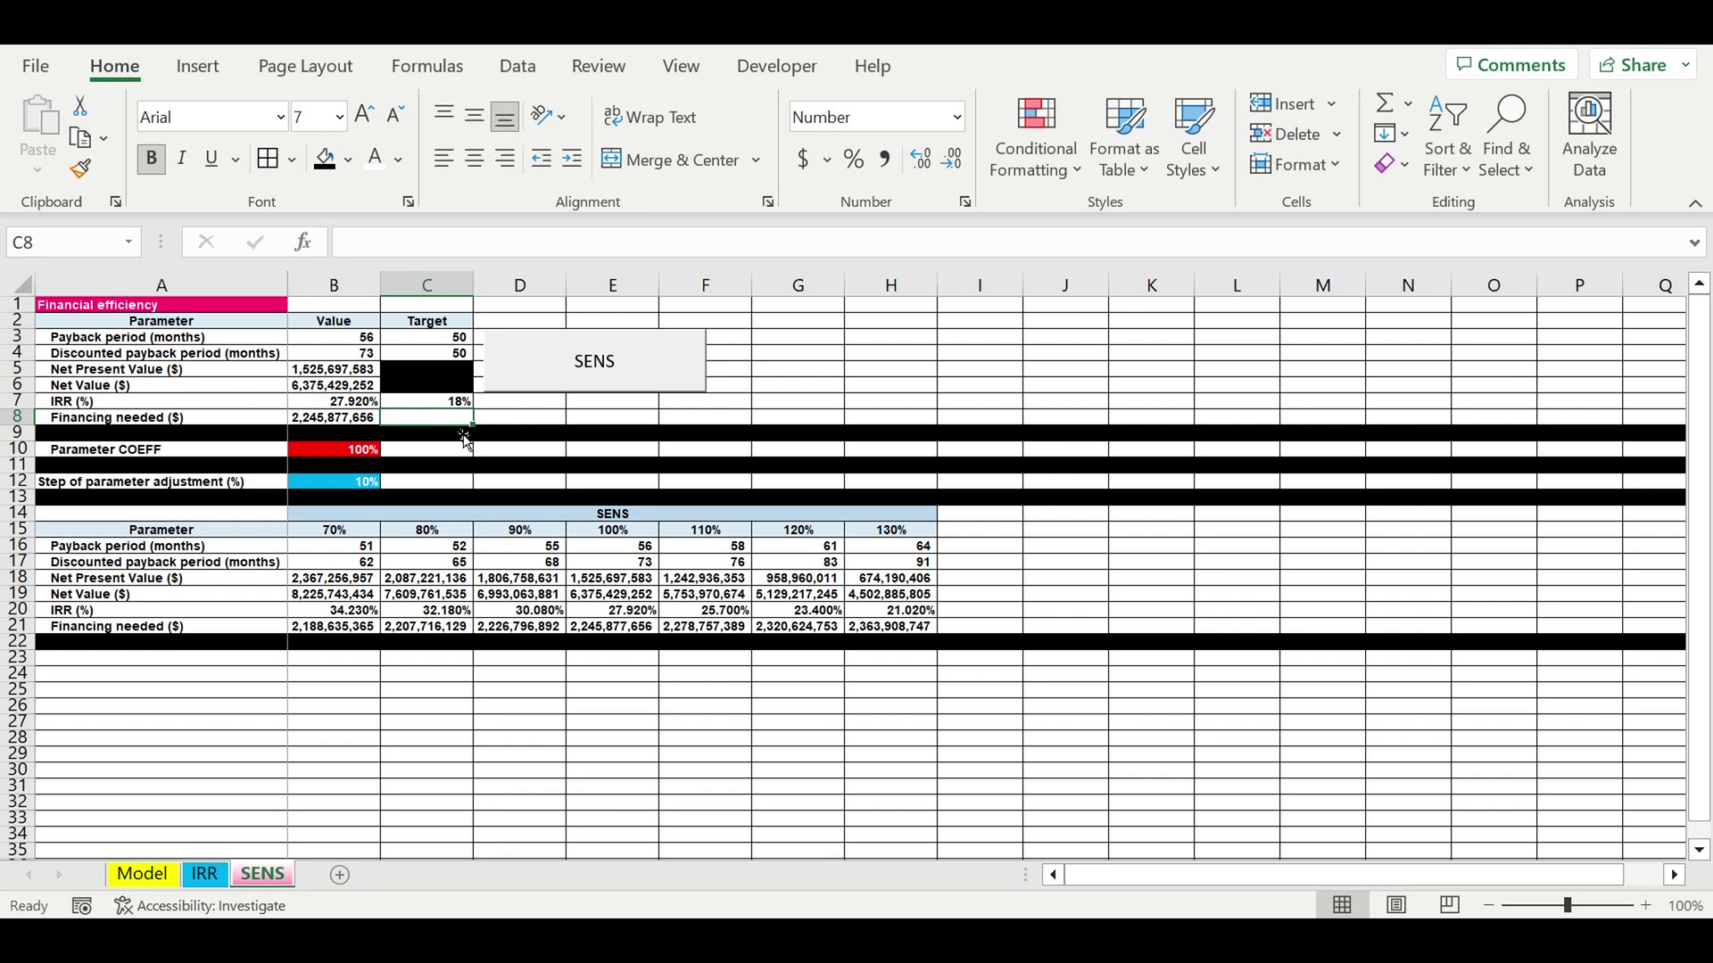
pyautogui.write('4,')
pyautogui.write('0')
pyautogui.write('00')
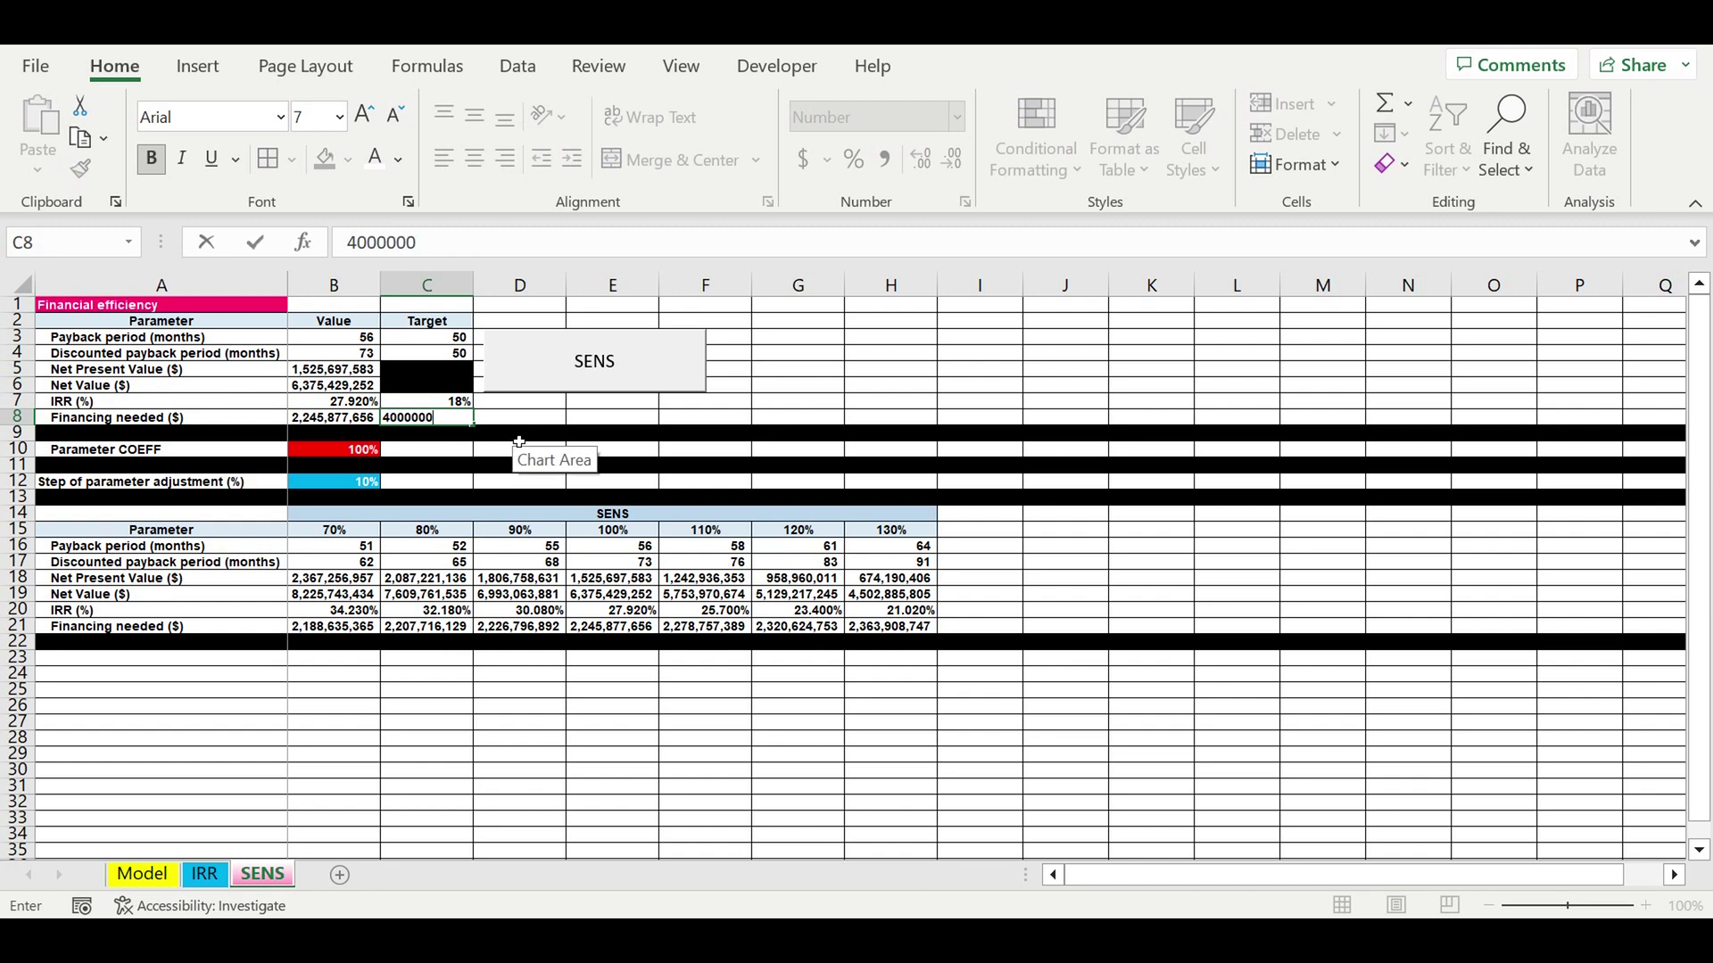
pyautogui.write(',000,000')
pyautogui.press('Tab')
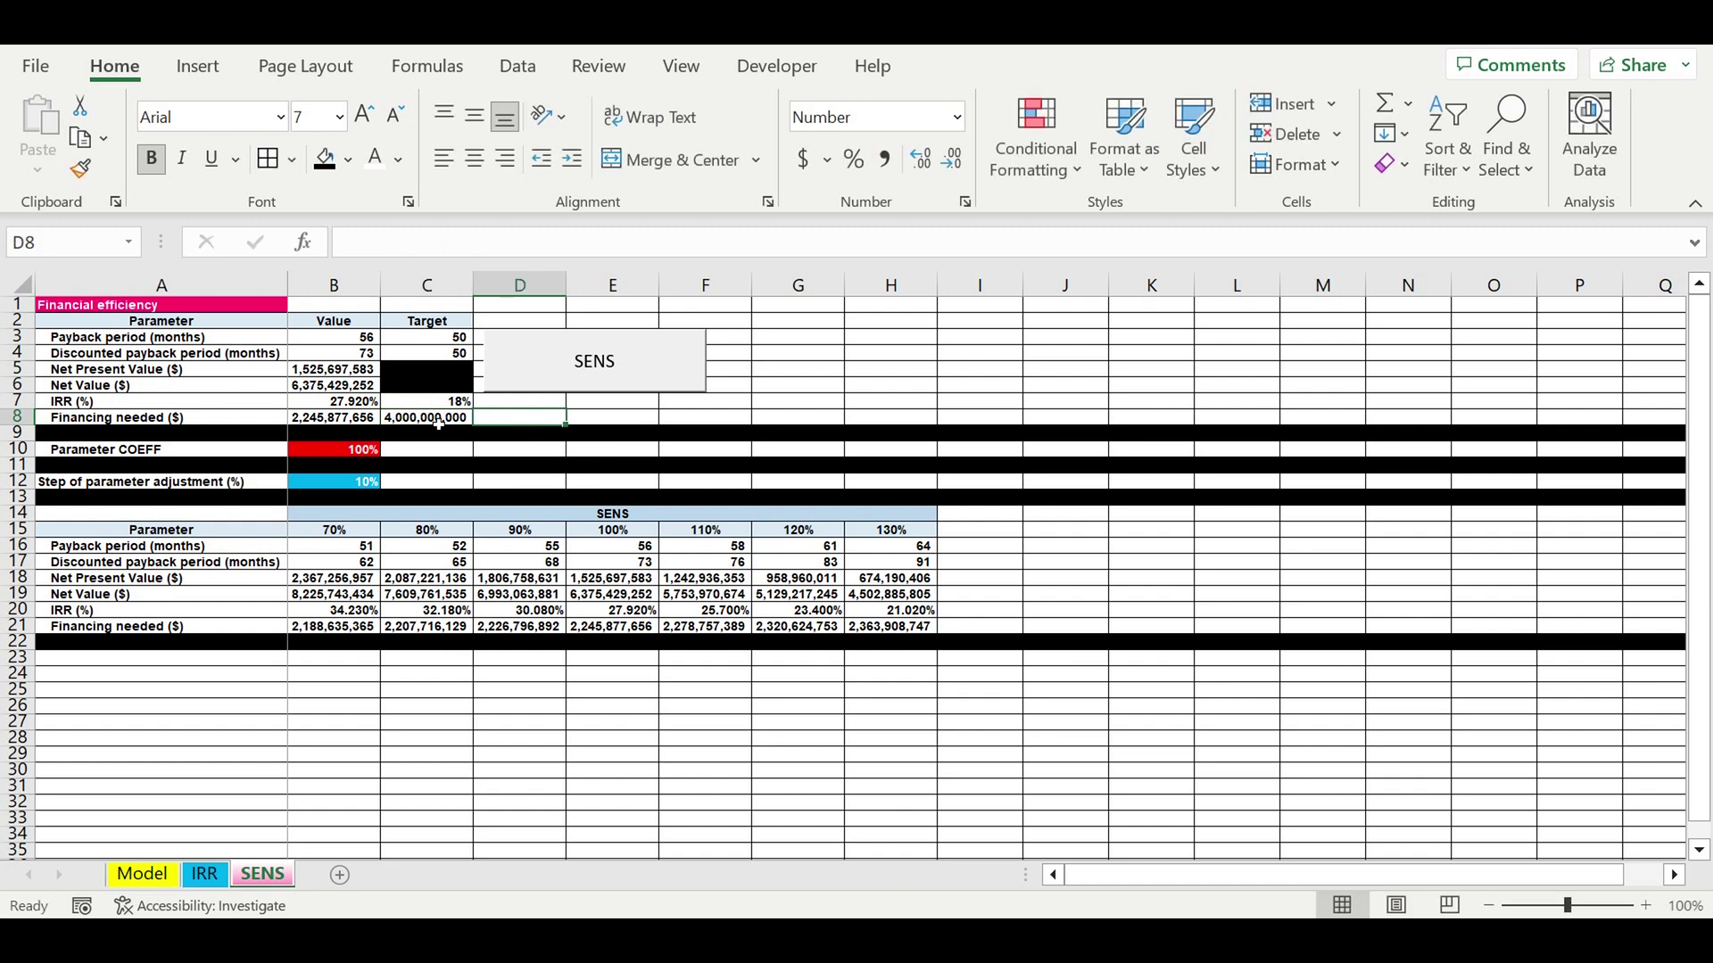
# - Give the target cells C3:C4 and C7:C8 a light blue fill with white text
pyautogui.click(438, 423)
pyautogui.moveTo(443, 406); pyautogui.dragTo(443, 417)
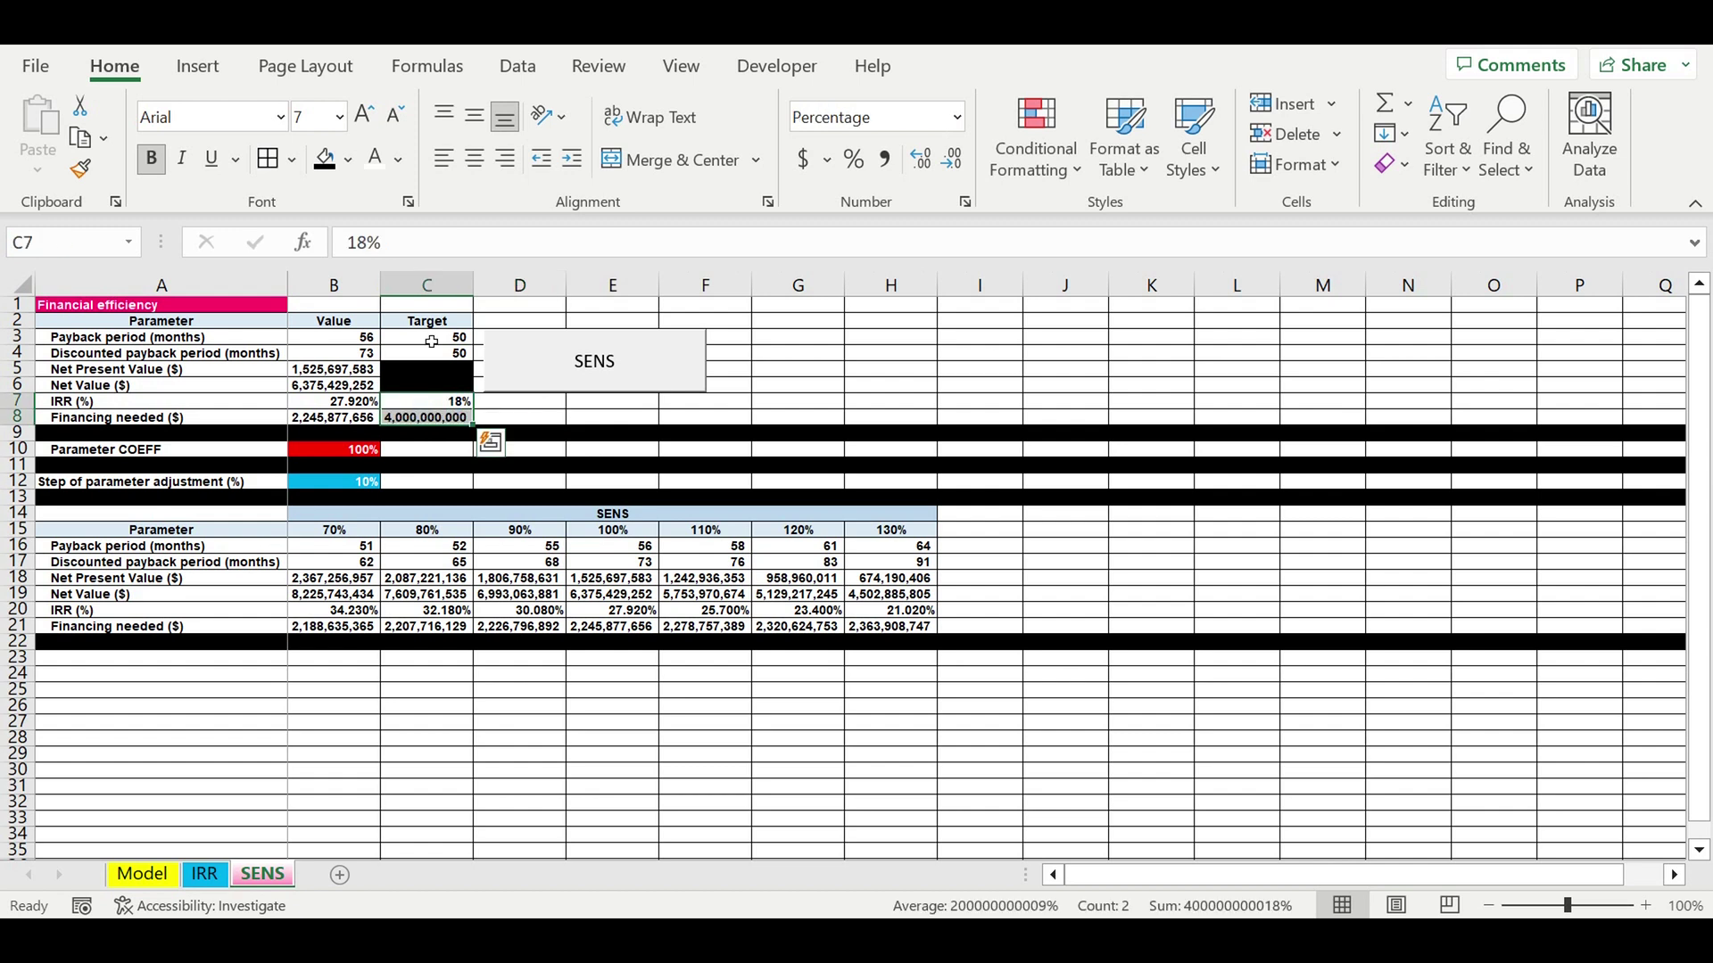
pyautogui.keyDown('ctrl'); pyautogui.moveTo(432, 342); pyautogui.dragTo(432, 354); pyautogui.keyUp('ctrl')
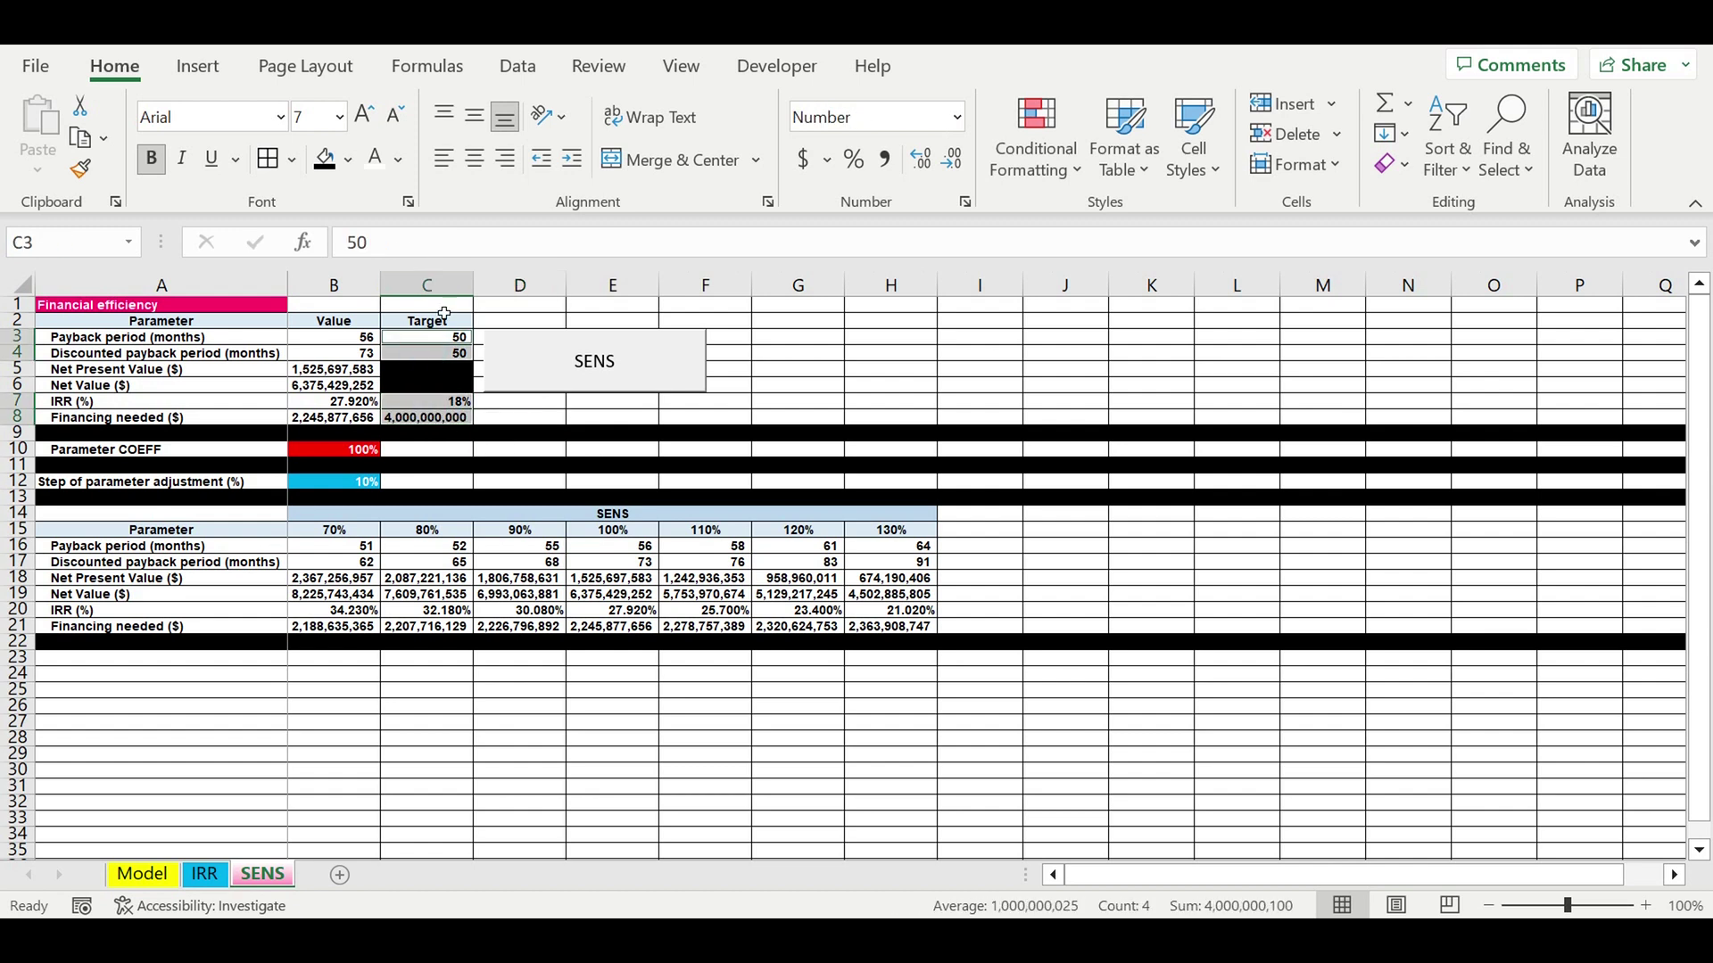
pyautogui.click(350, 165)
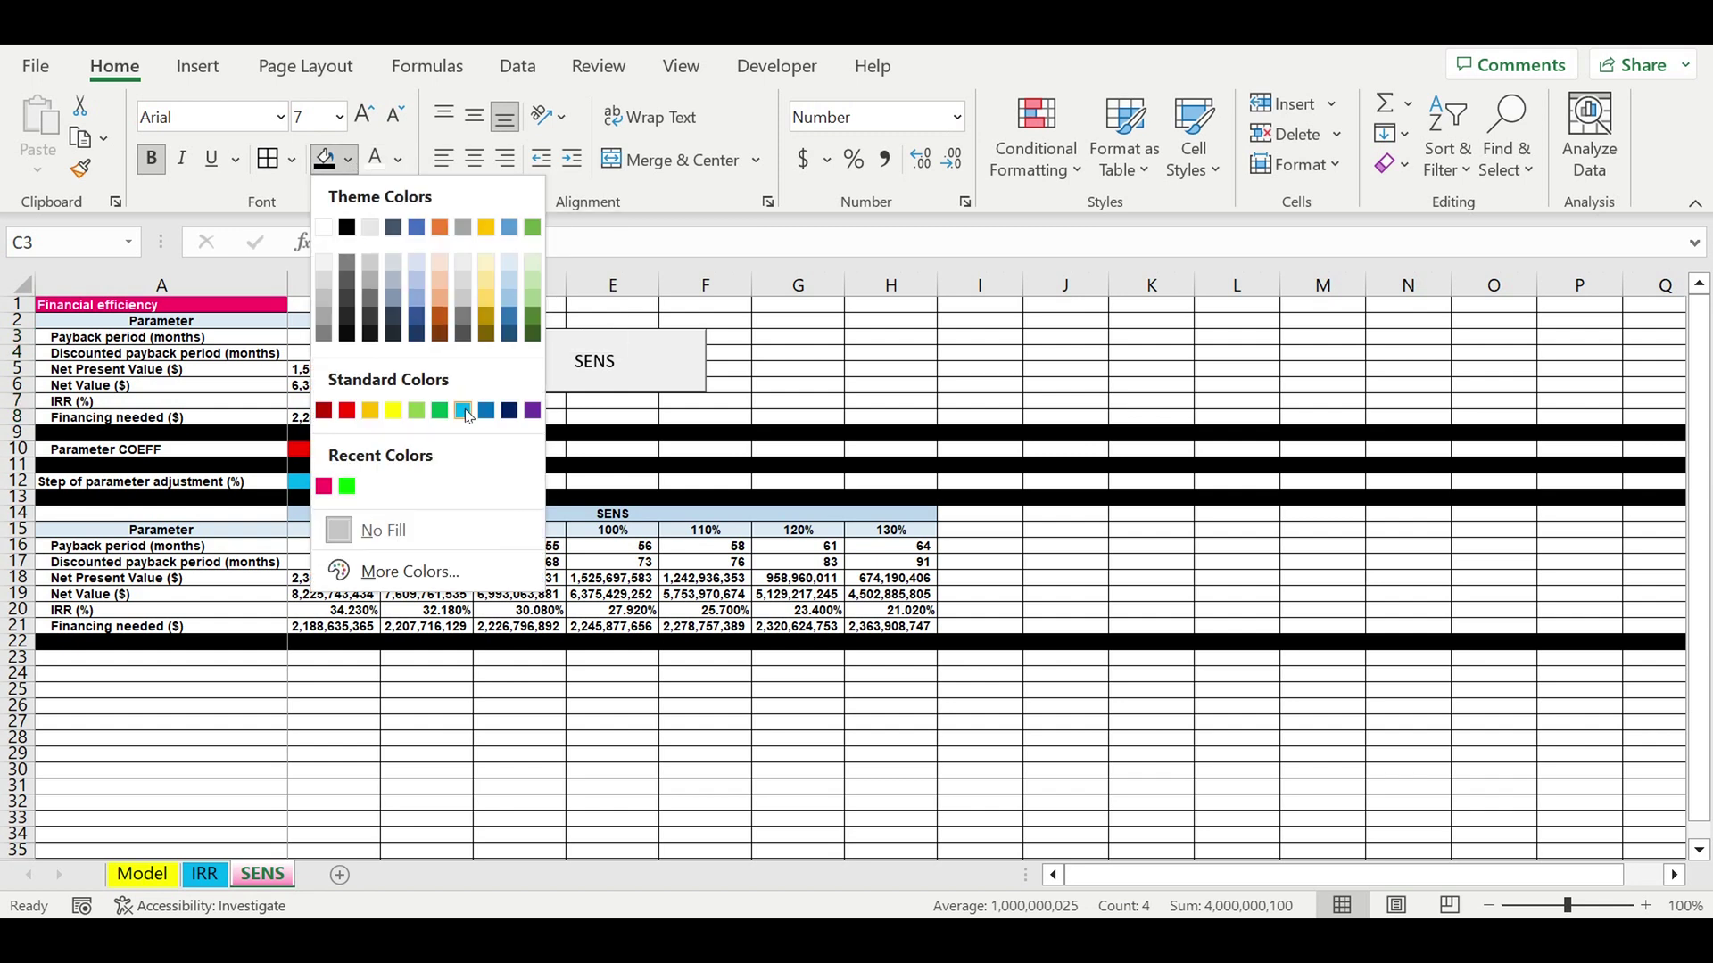
pyautogui.click(465, 405)
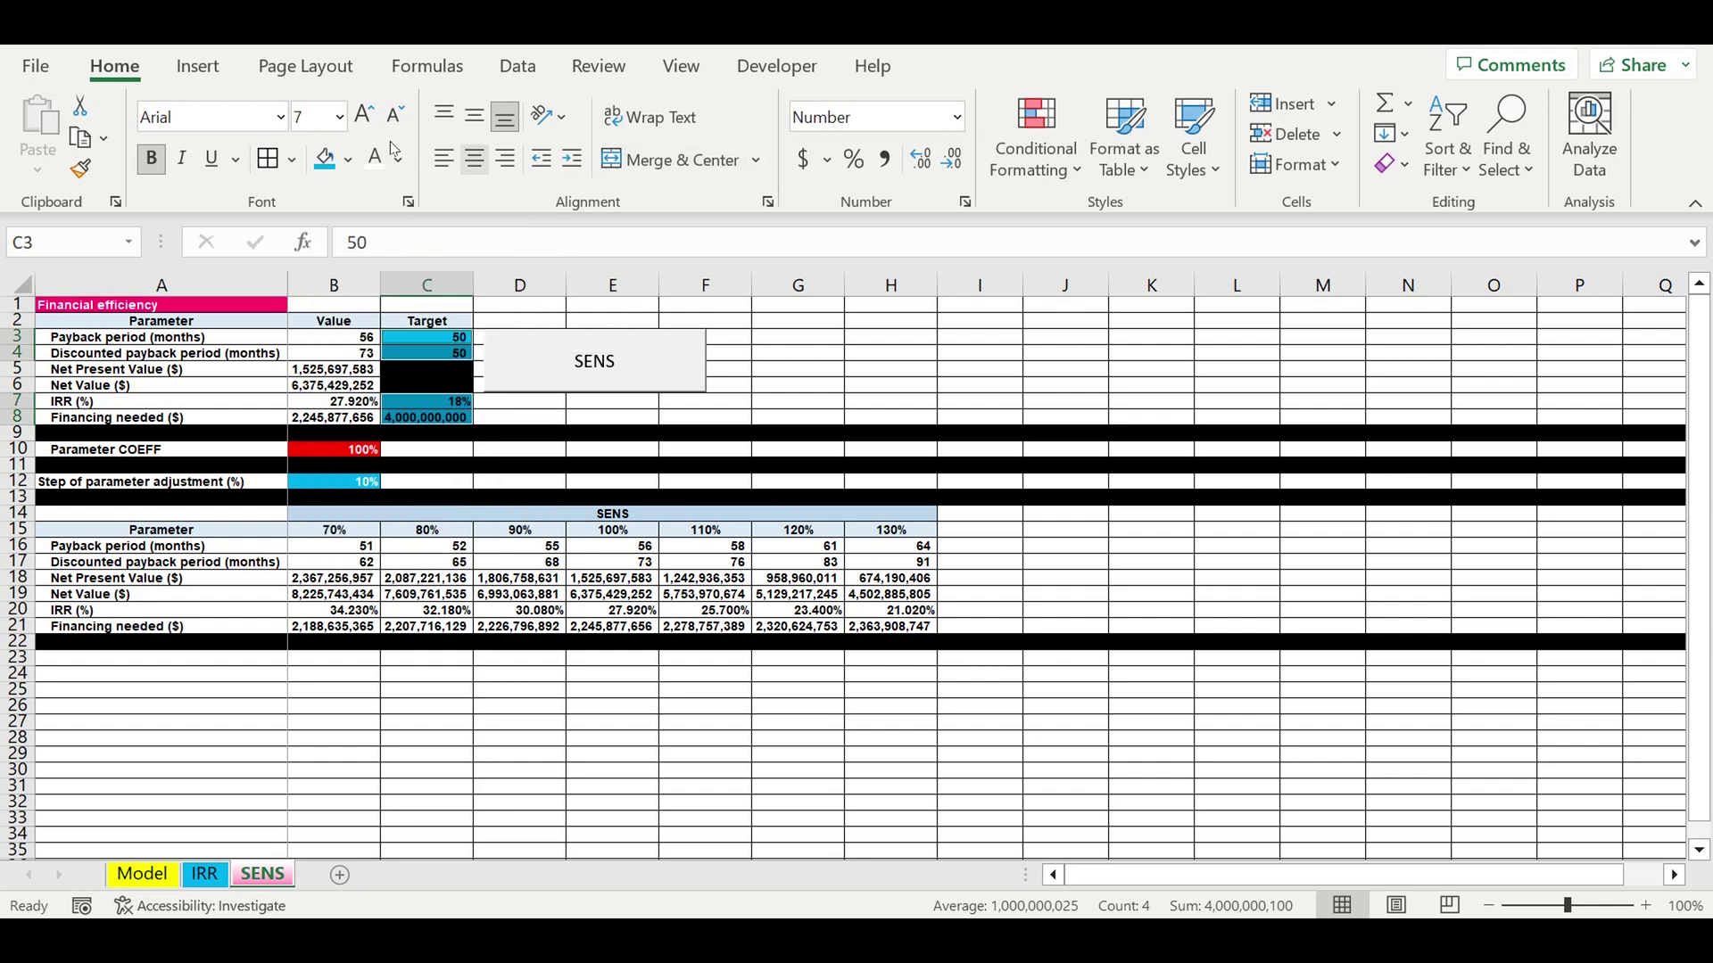
pyautogui.click(989, 376)
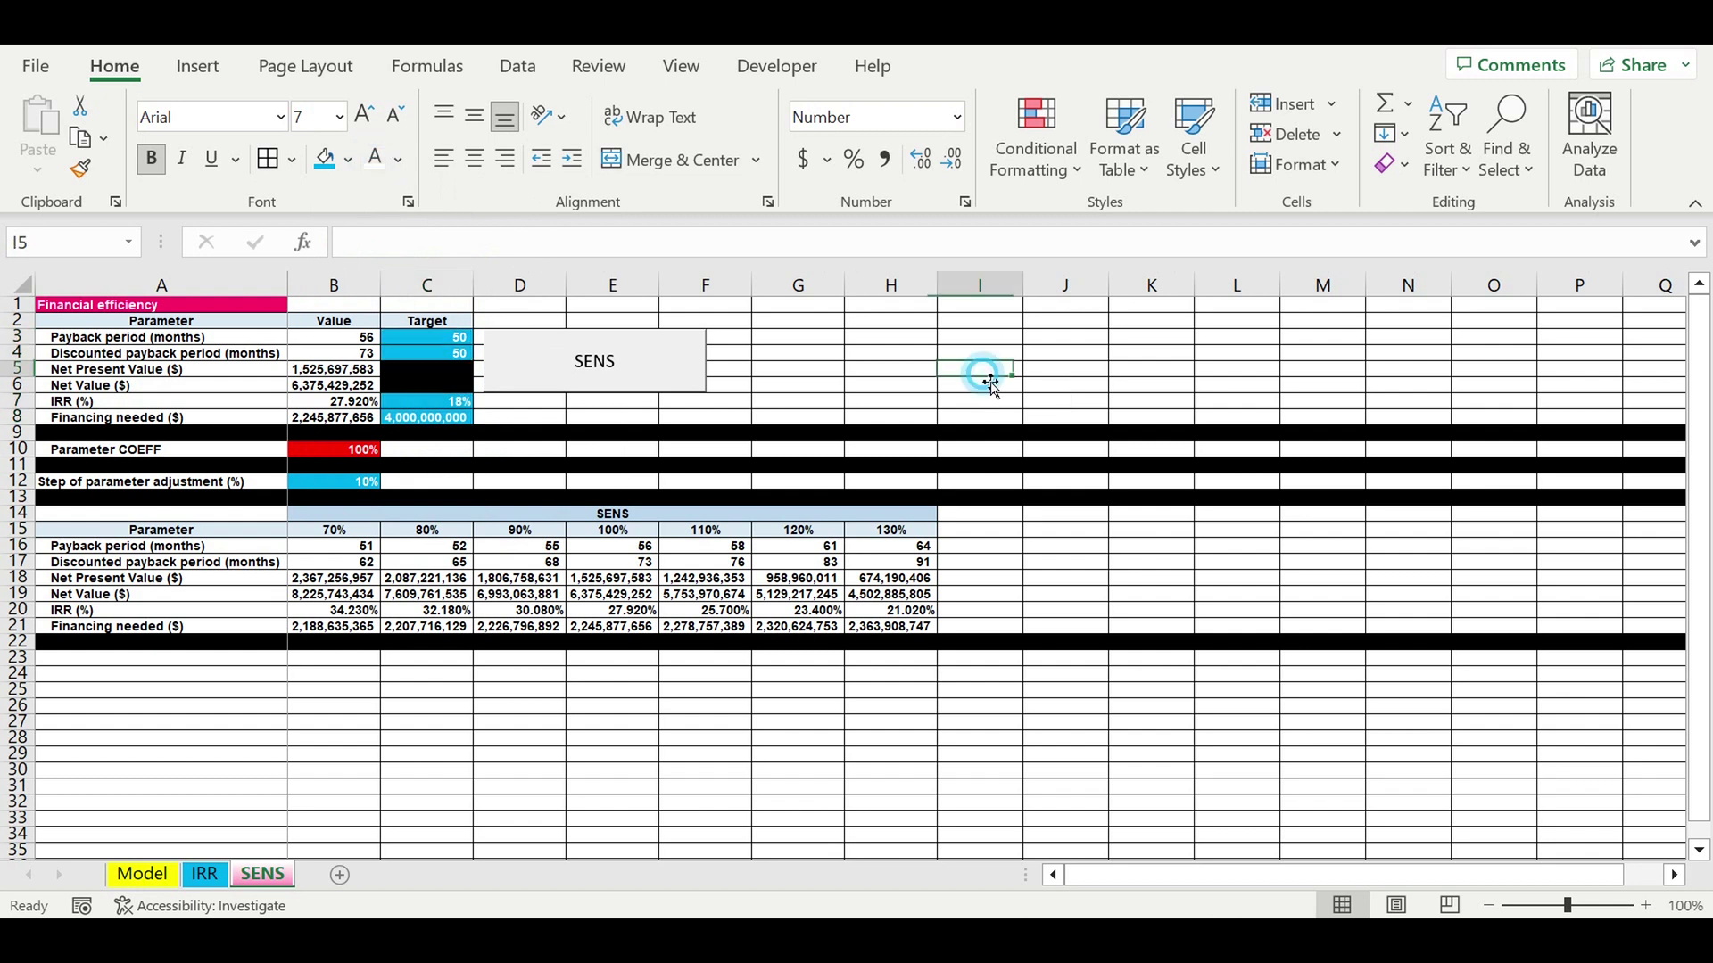
pyautogui.click(963, 354)
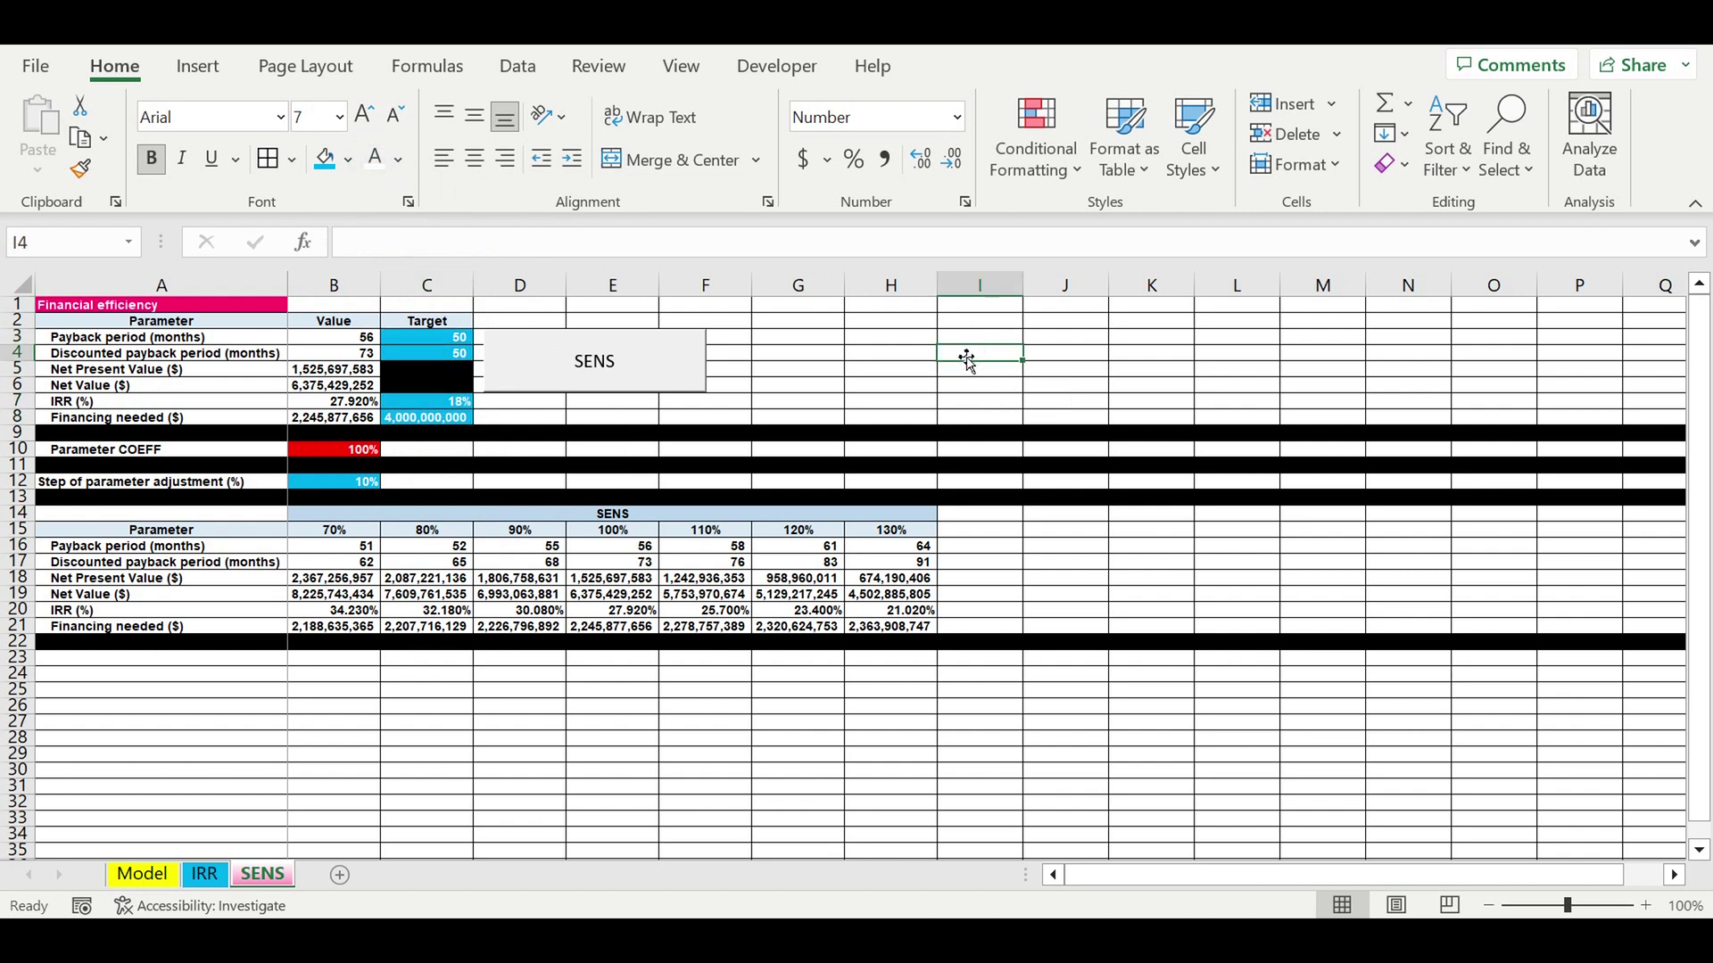
# - Start a formula-based conditional formatting rule for the 70% Payback period cell B16
pyautogui.moveTo(329, 550); pyautogui.dragTo(426, 626)
pyautogui.moveTo(656, 643); pyautogui.dragTo(929, 632)
pyautogui.click(356, 550)
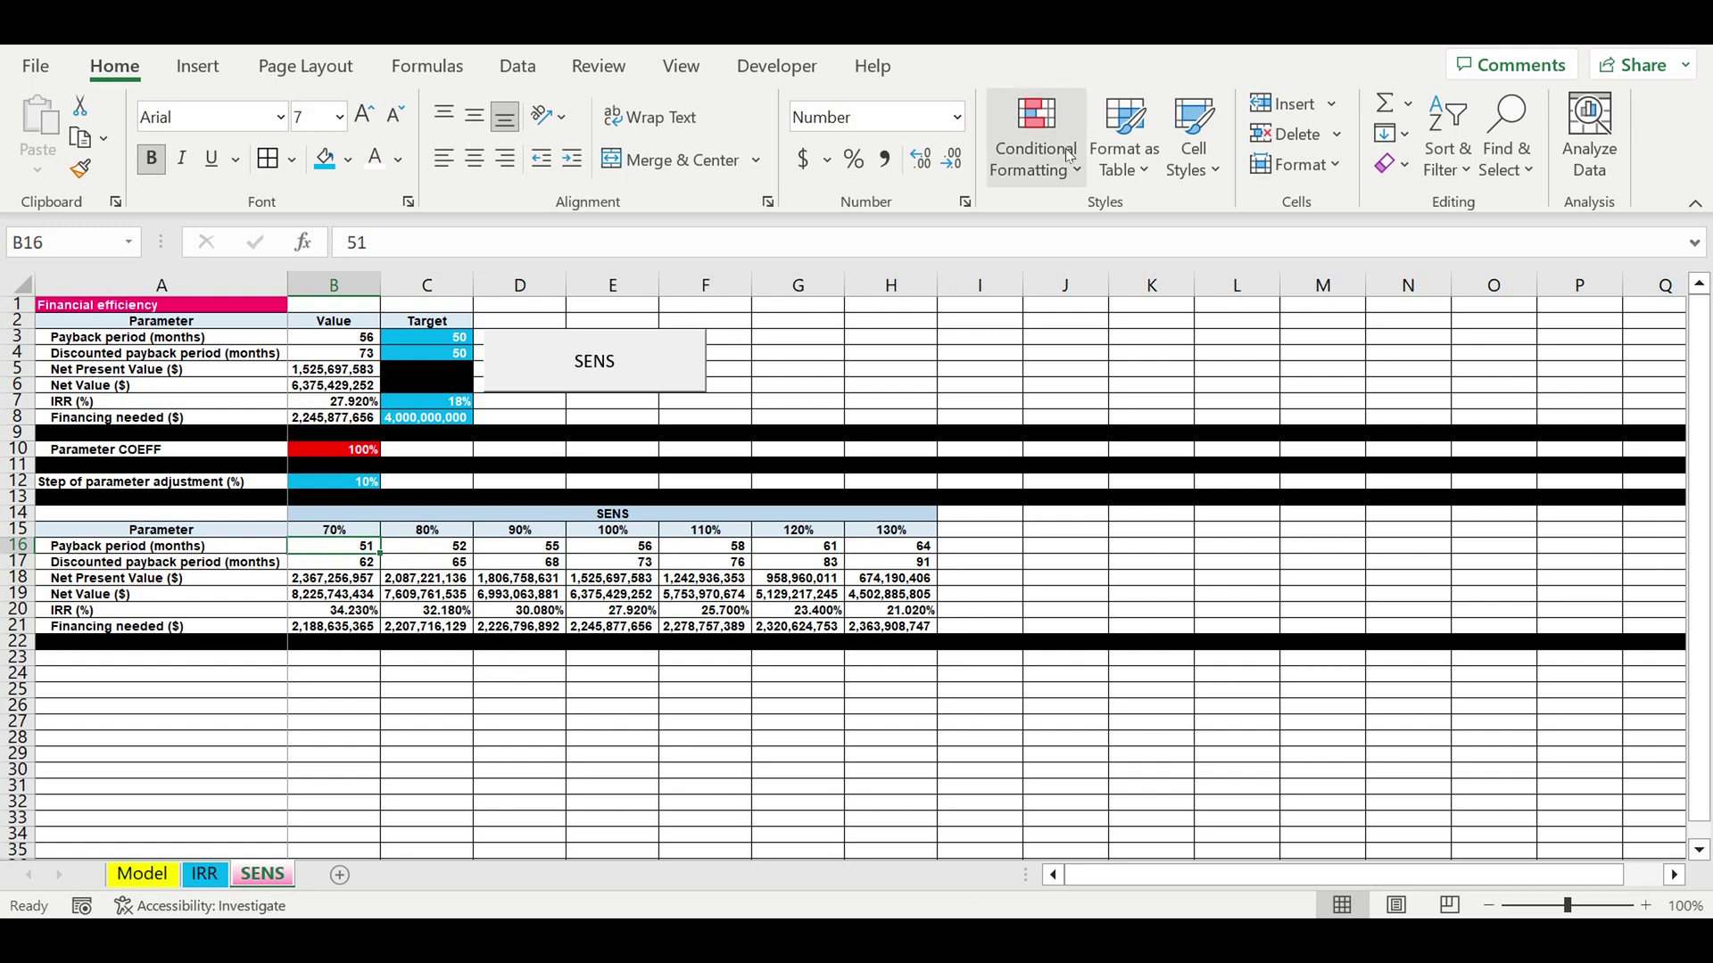
pyautogui.click(1070, 156)
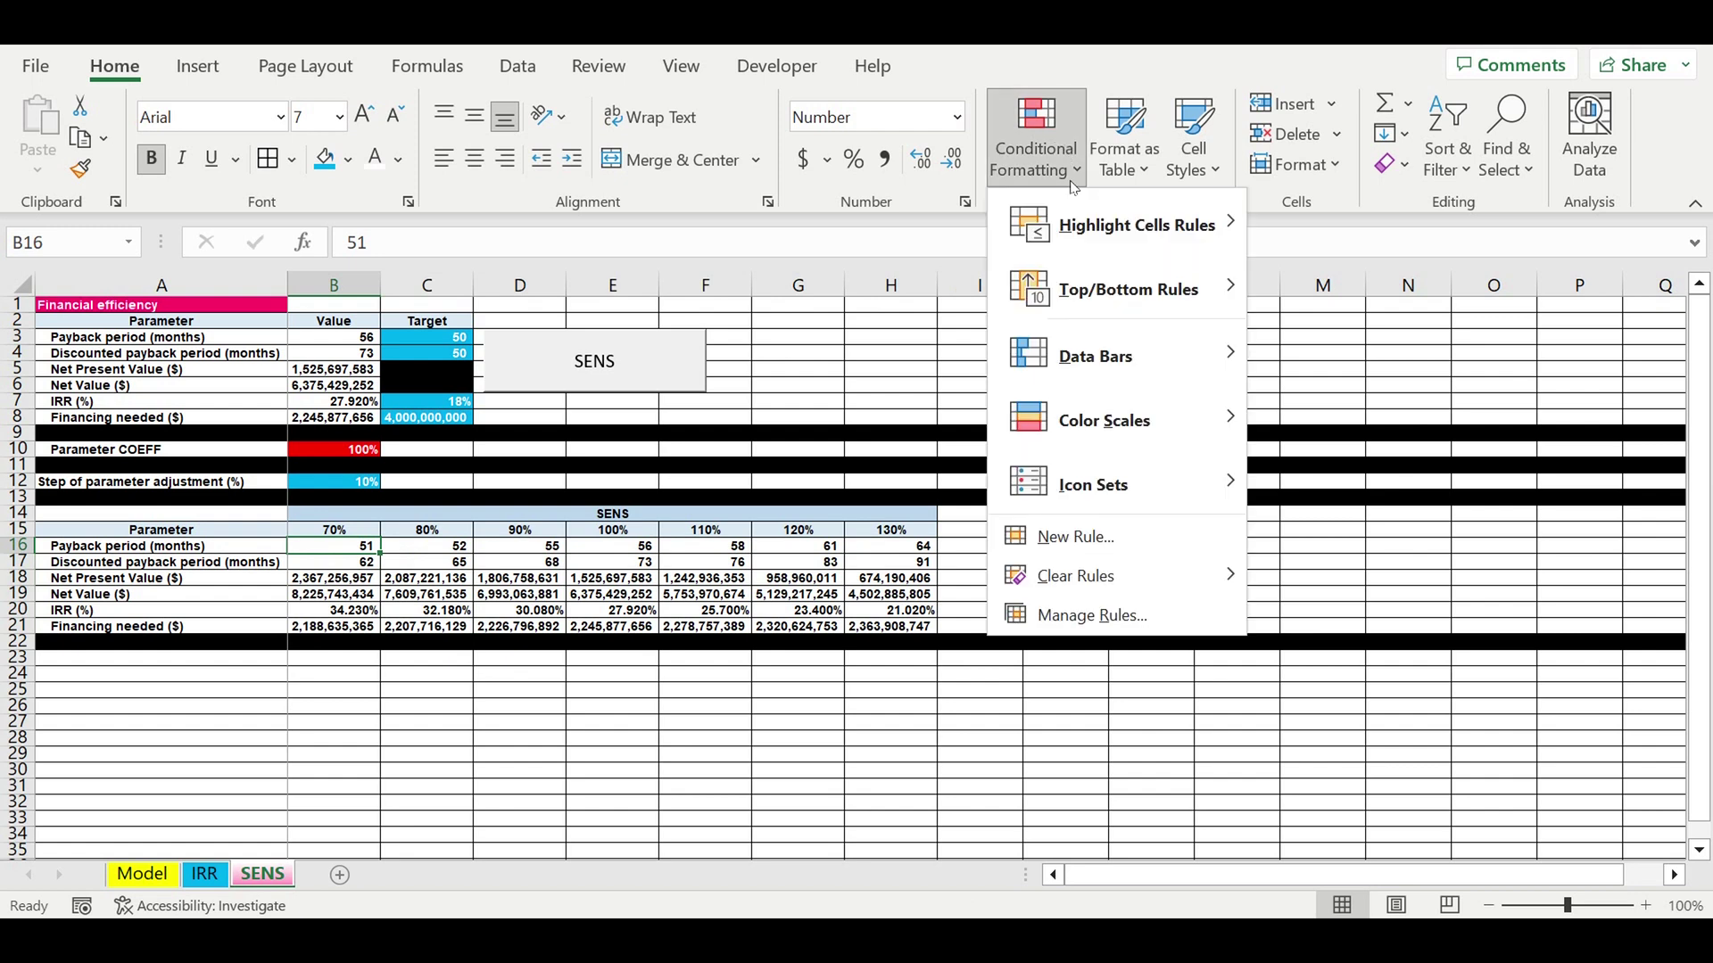
pyautogui.click(1087, 544)
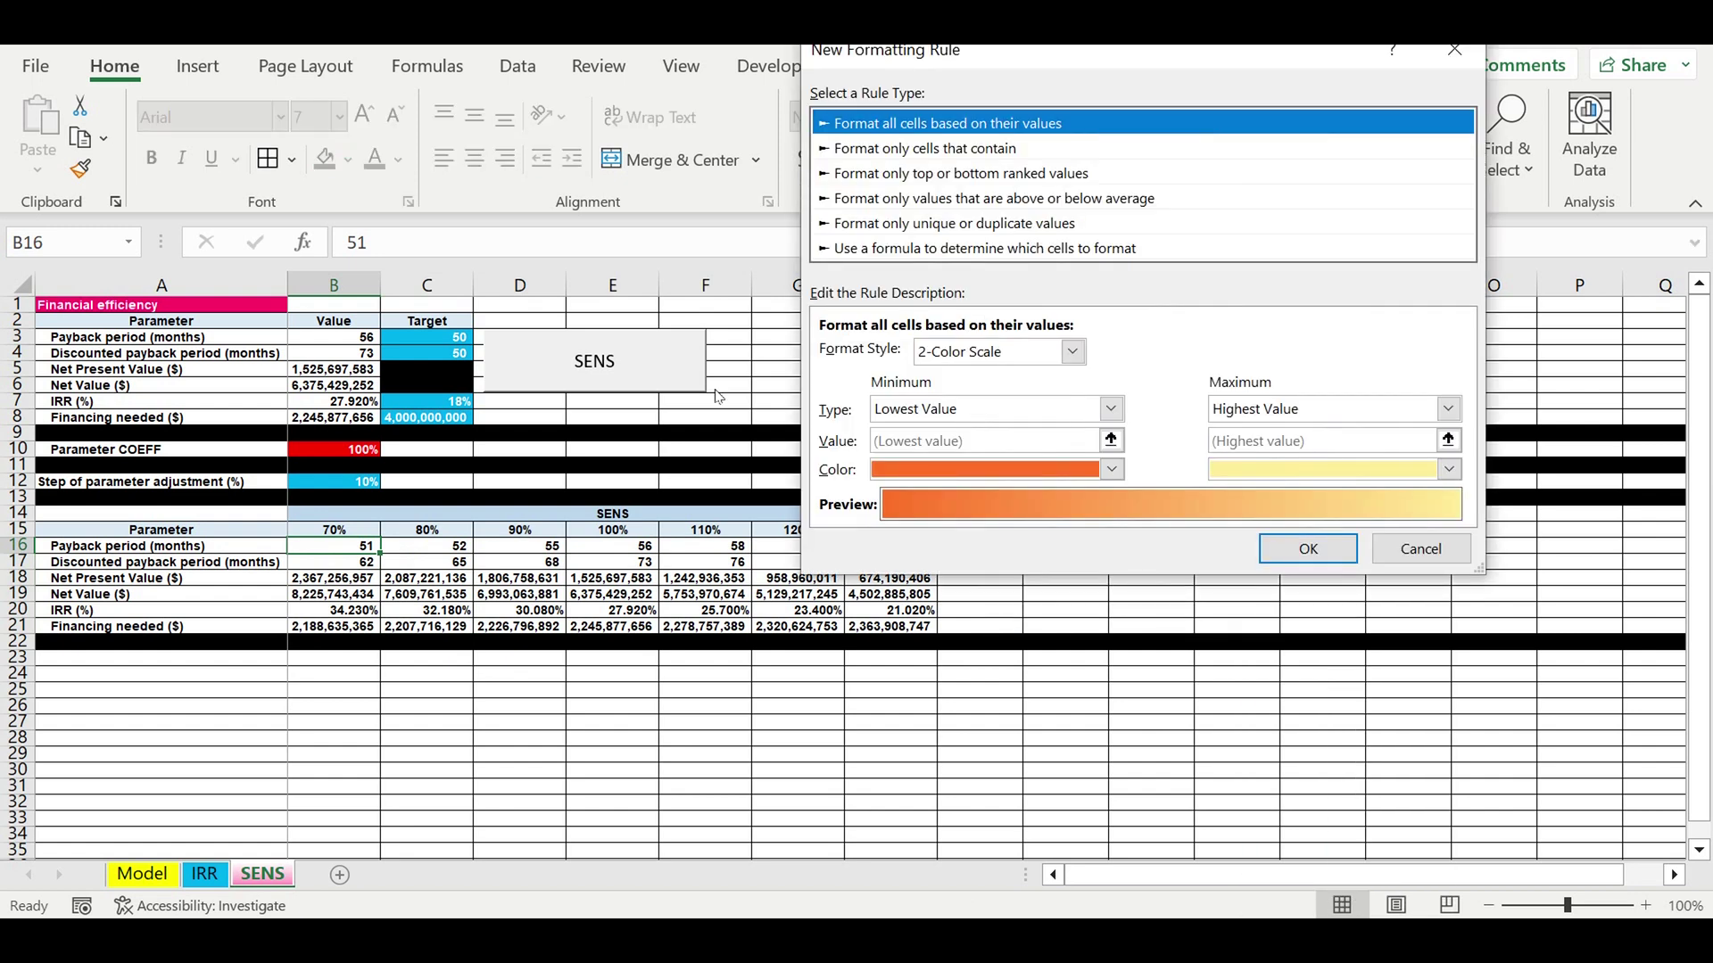
pyautogui.click(892, 251)
# - Set the rule's formula to =B16>$C$3, keeping B16 relative and the target reference absolute
pyautogui.click(842, 355)
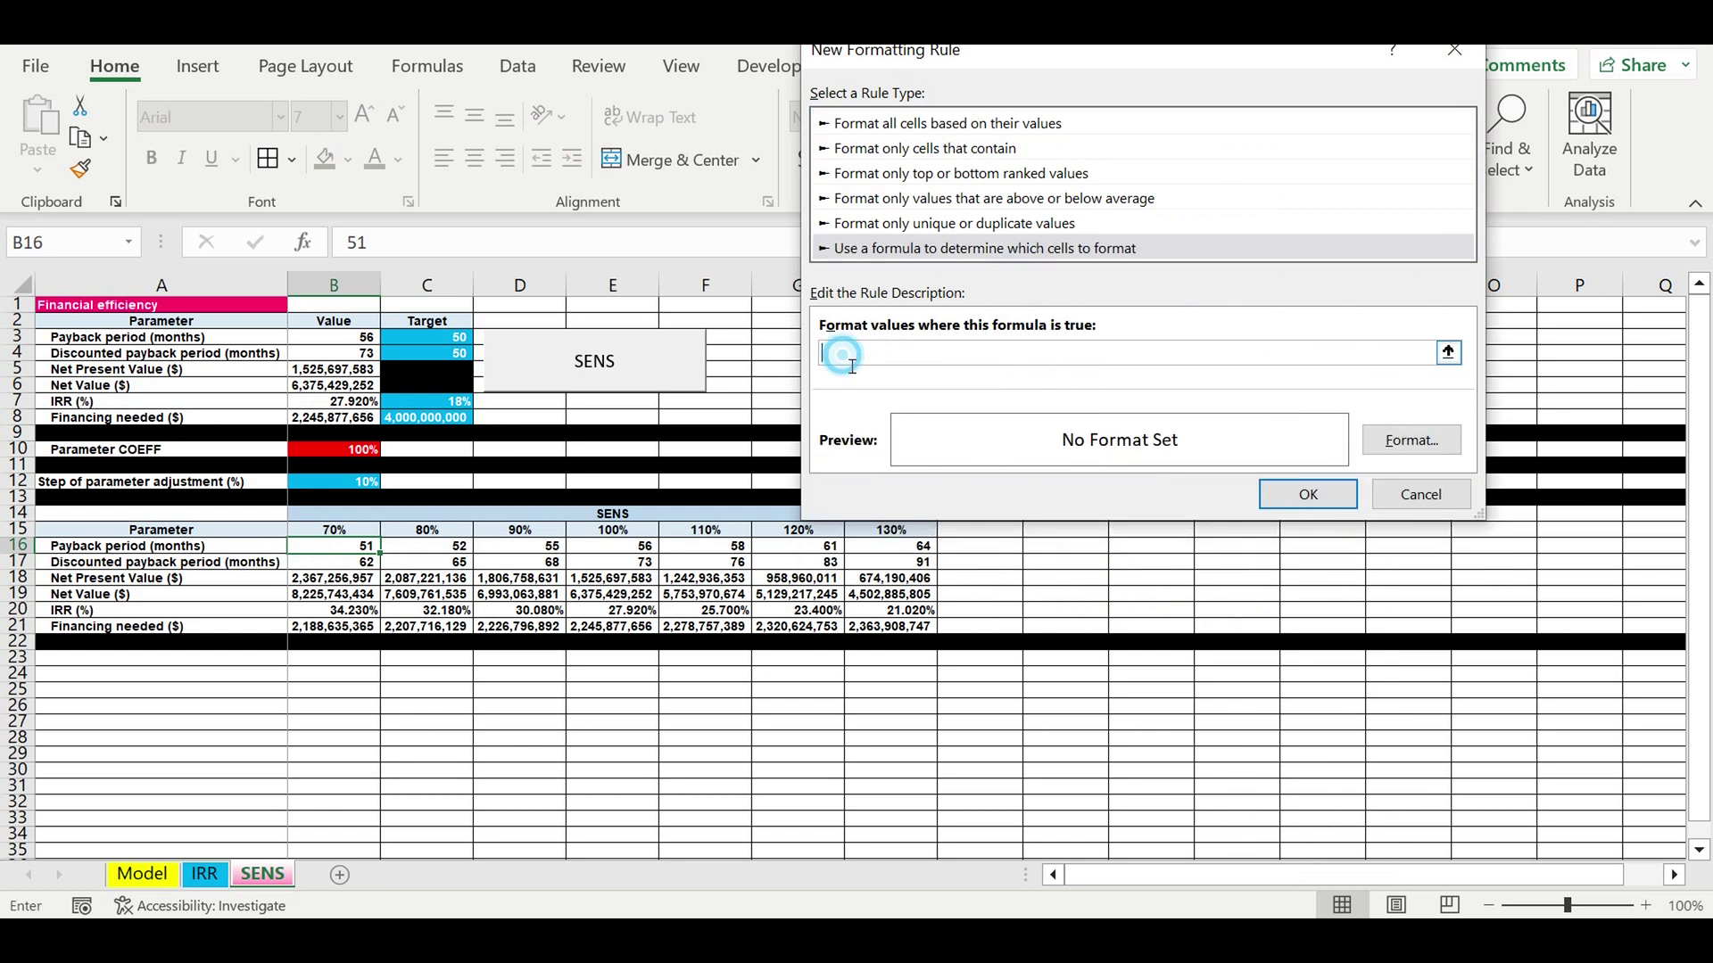
pyautogui.click(327, 551)
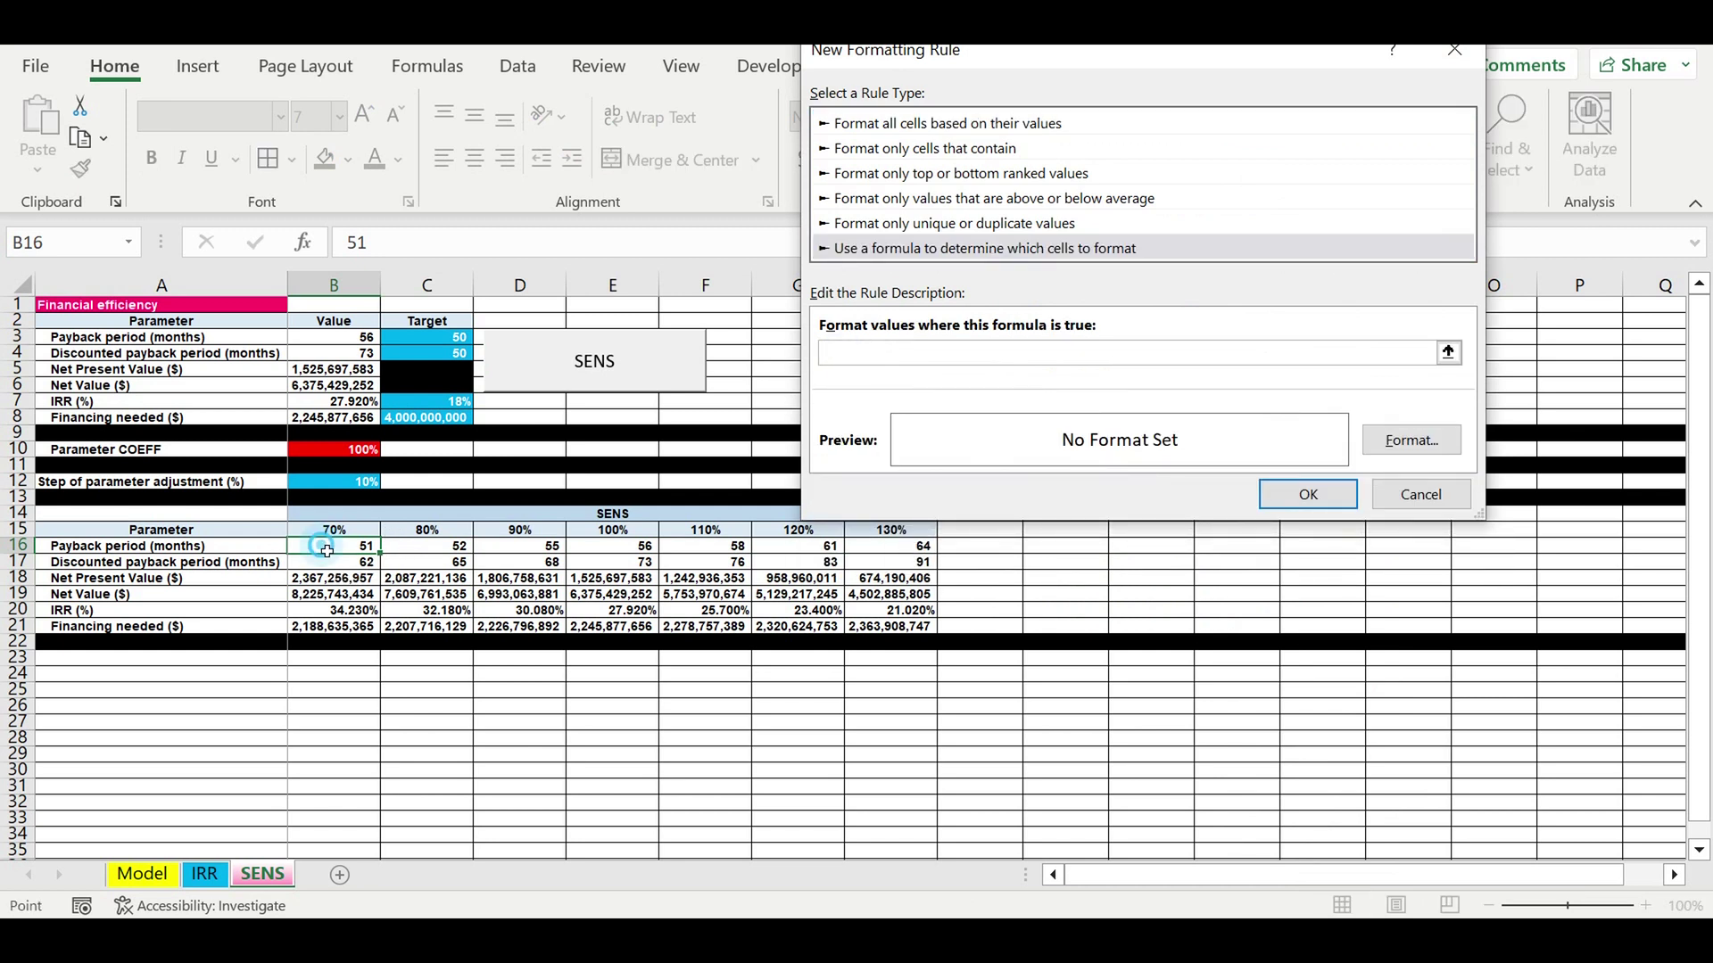
pyautogui.click(834, 357)
pyautogui.press('BackSpace')
pyautogui.click(848, 354)
pyautogui.press('BackSpace')
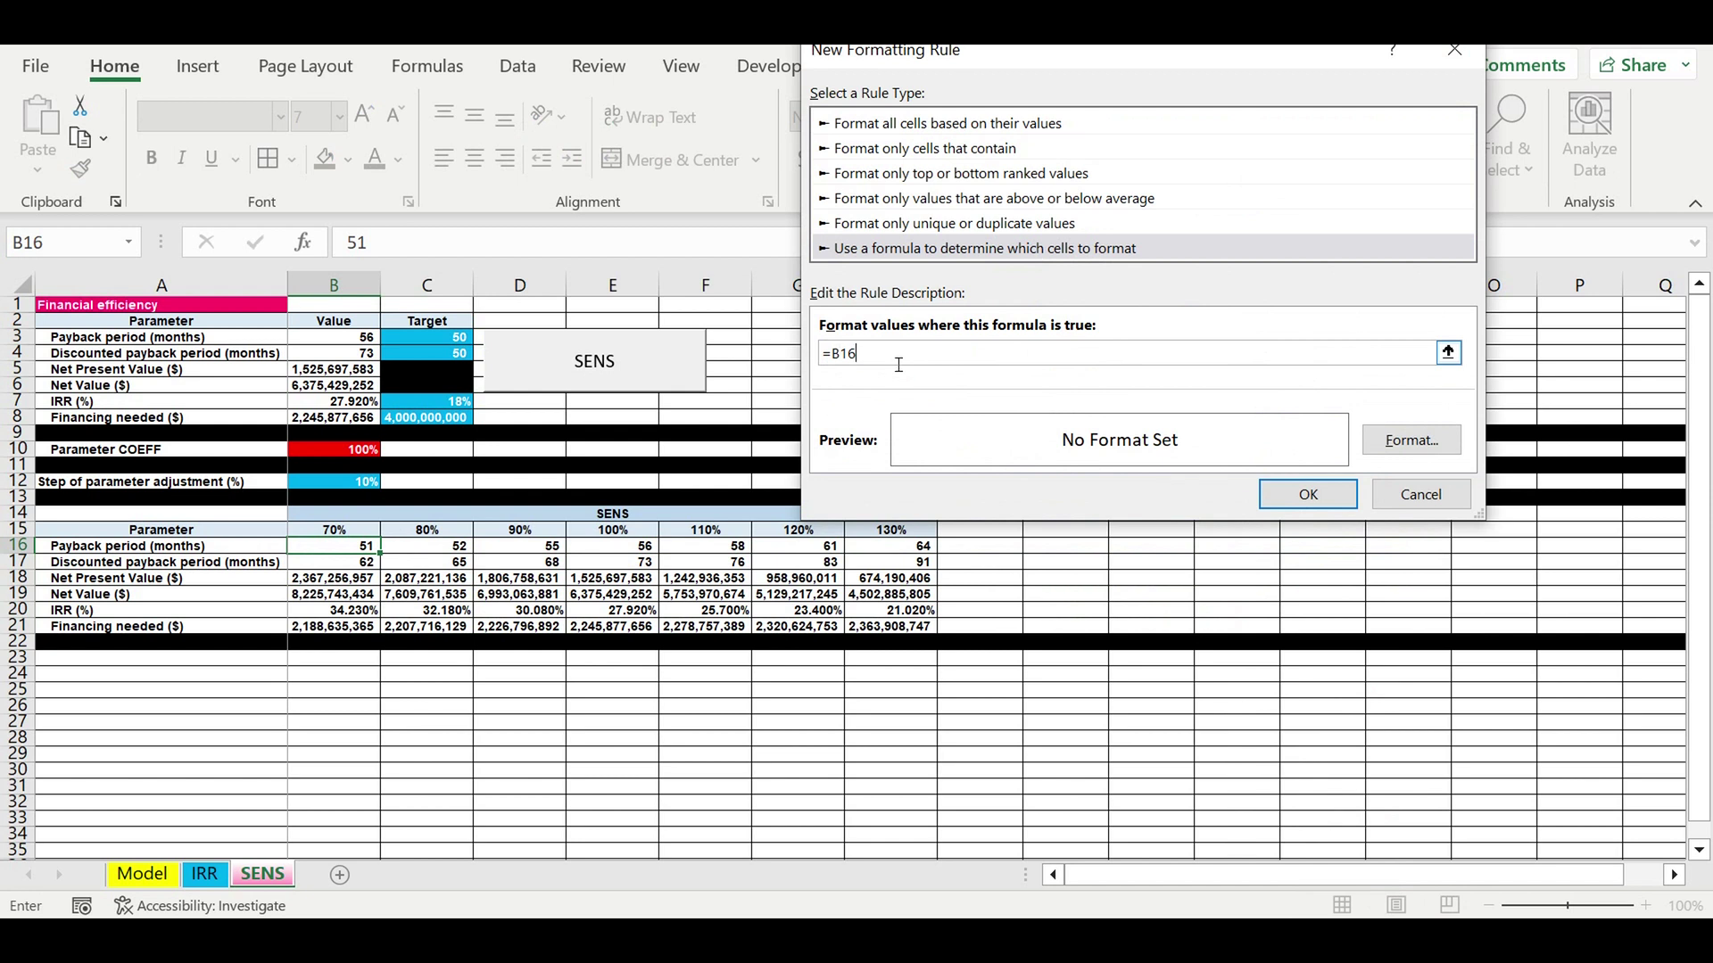
pyautogui.write('>=')
pyautogui.click(915, 353)
pyautogui.press('BackSpace')
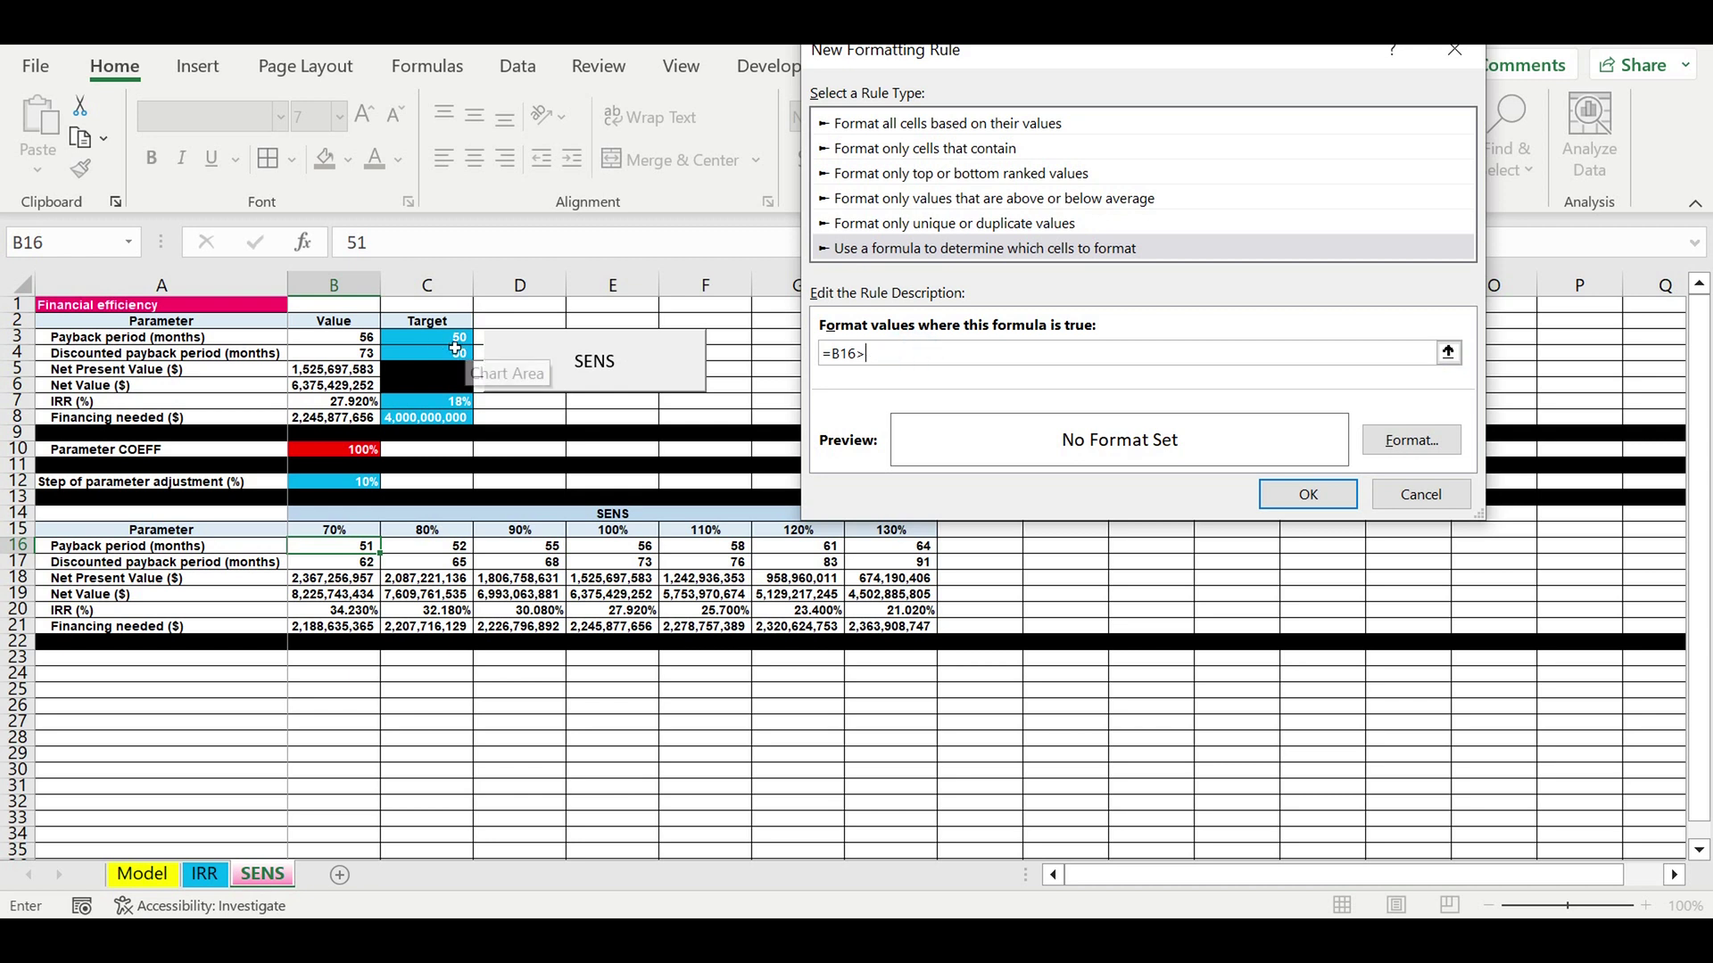
pyautogui.click(454, 343)
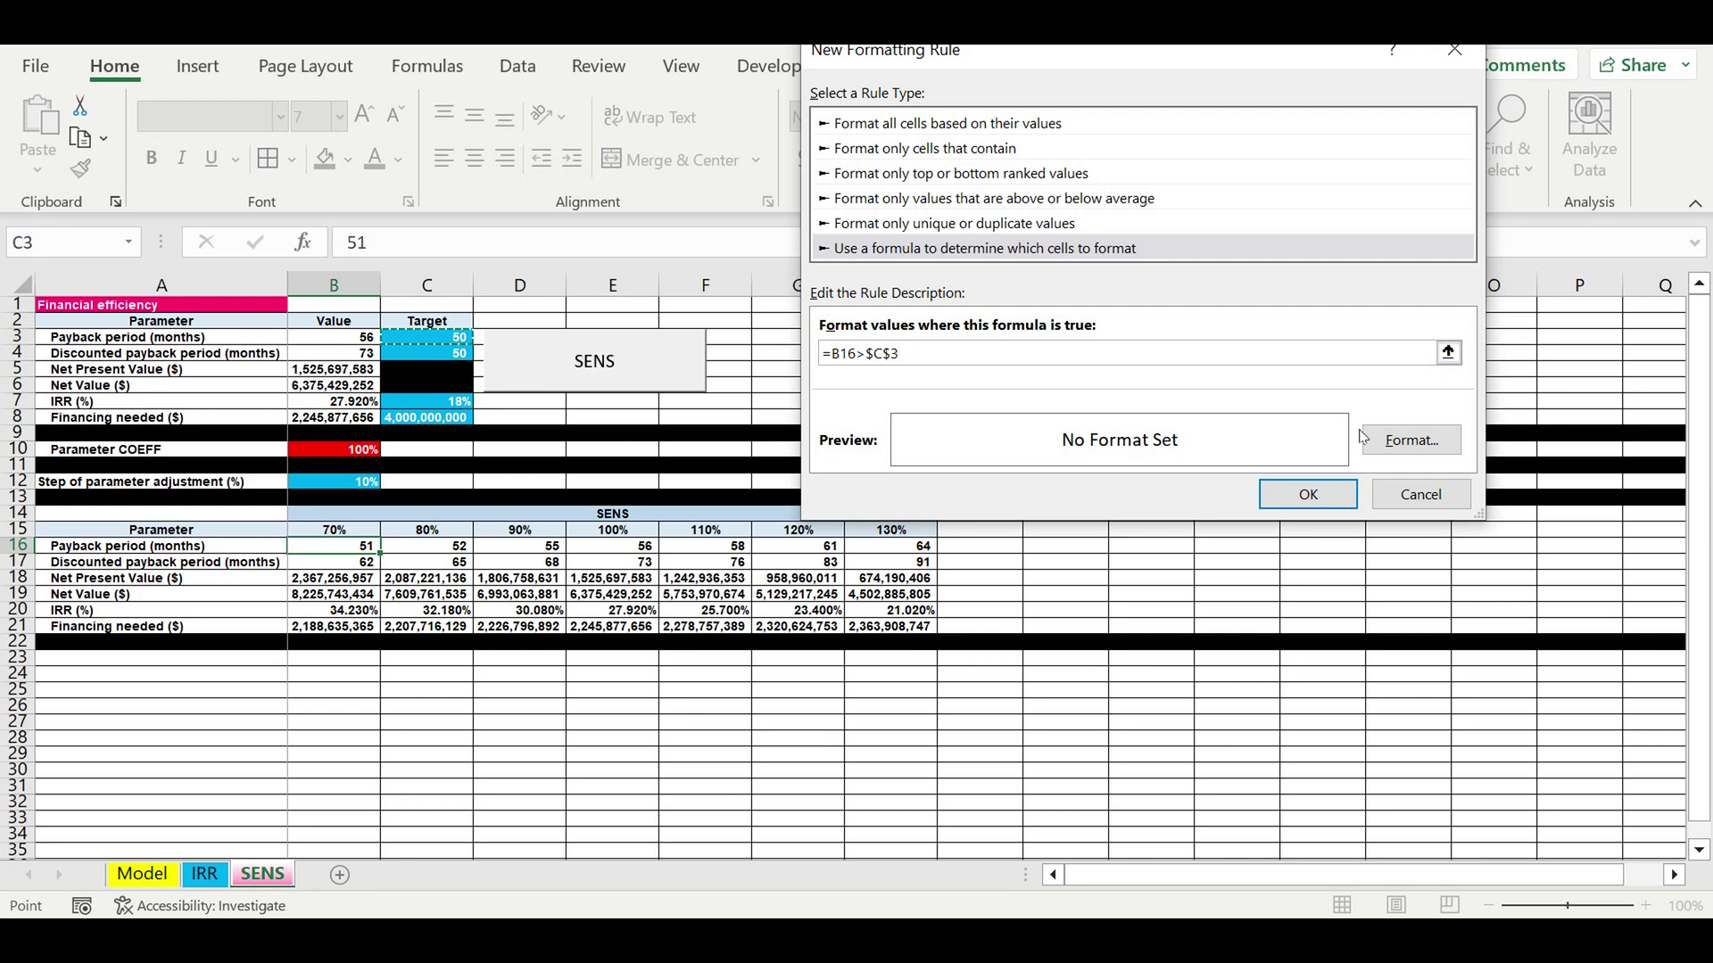
# - Give the B16 rule a red fill with white font and apply it
pyautogui.click(1421, 451)
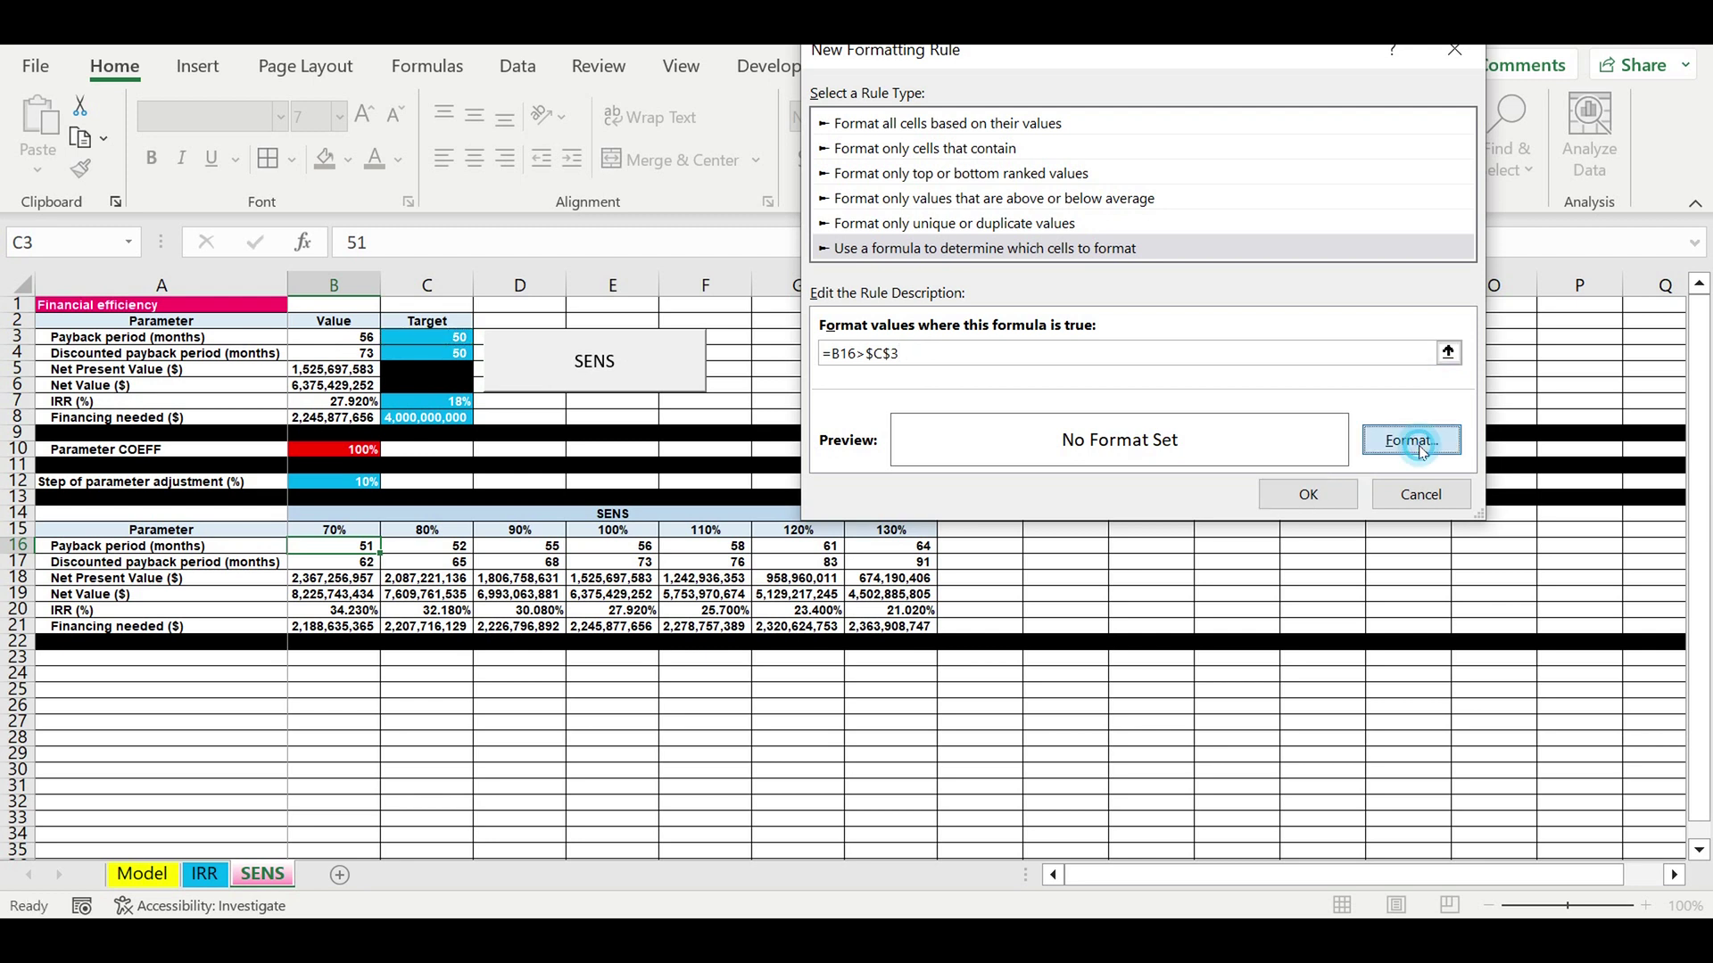
pyautogui.click(867, 314)
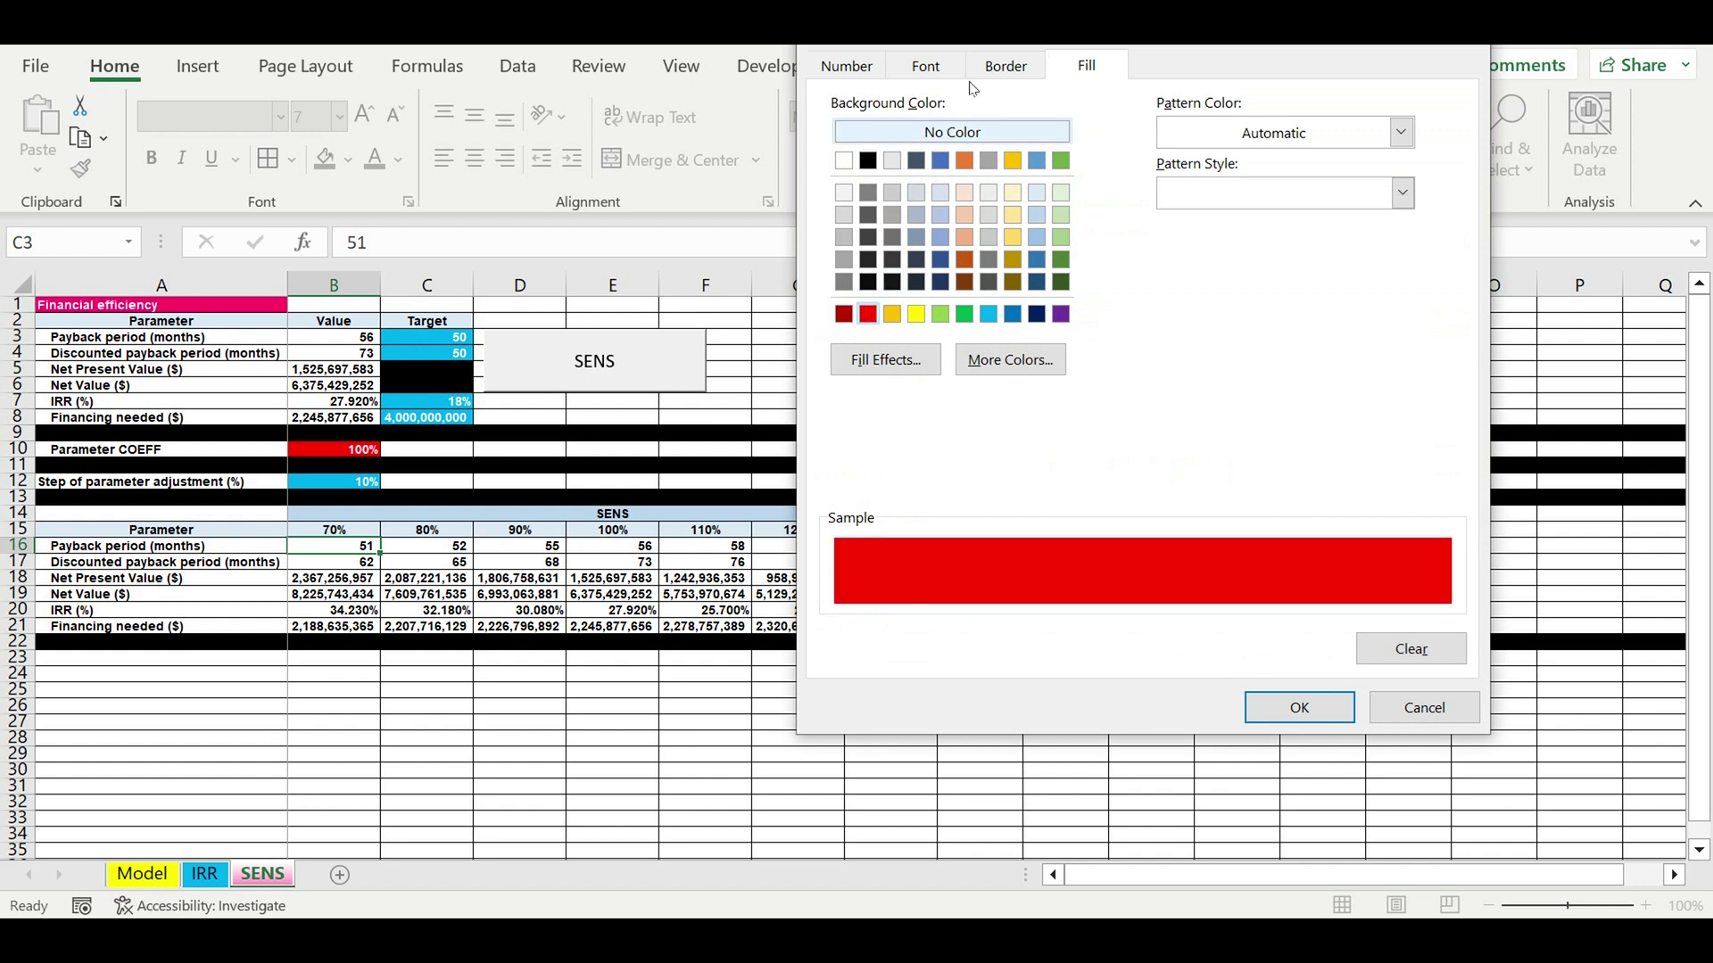
pyautogui.click(925, 65)
pyautogui.click(1280, 304)
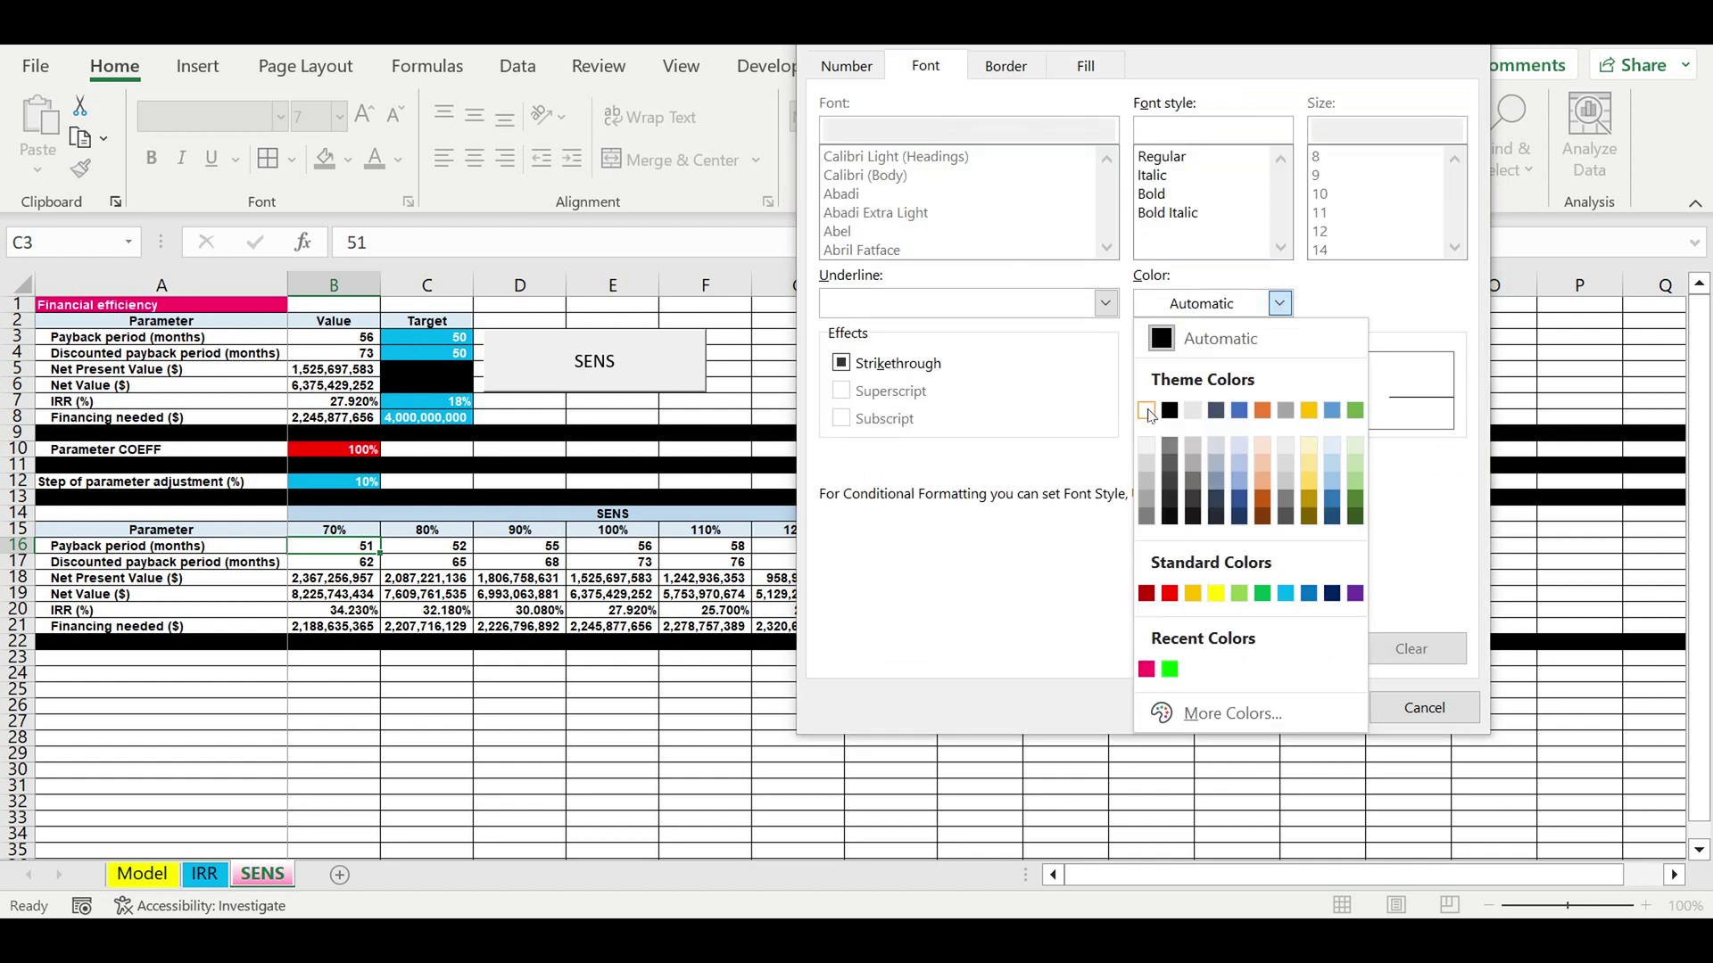
pyautogui.click(1148, 413)
pyautogui.click(1299, 708)
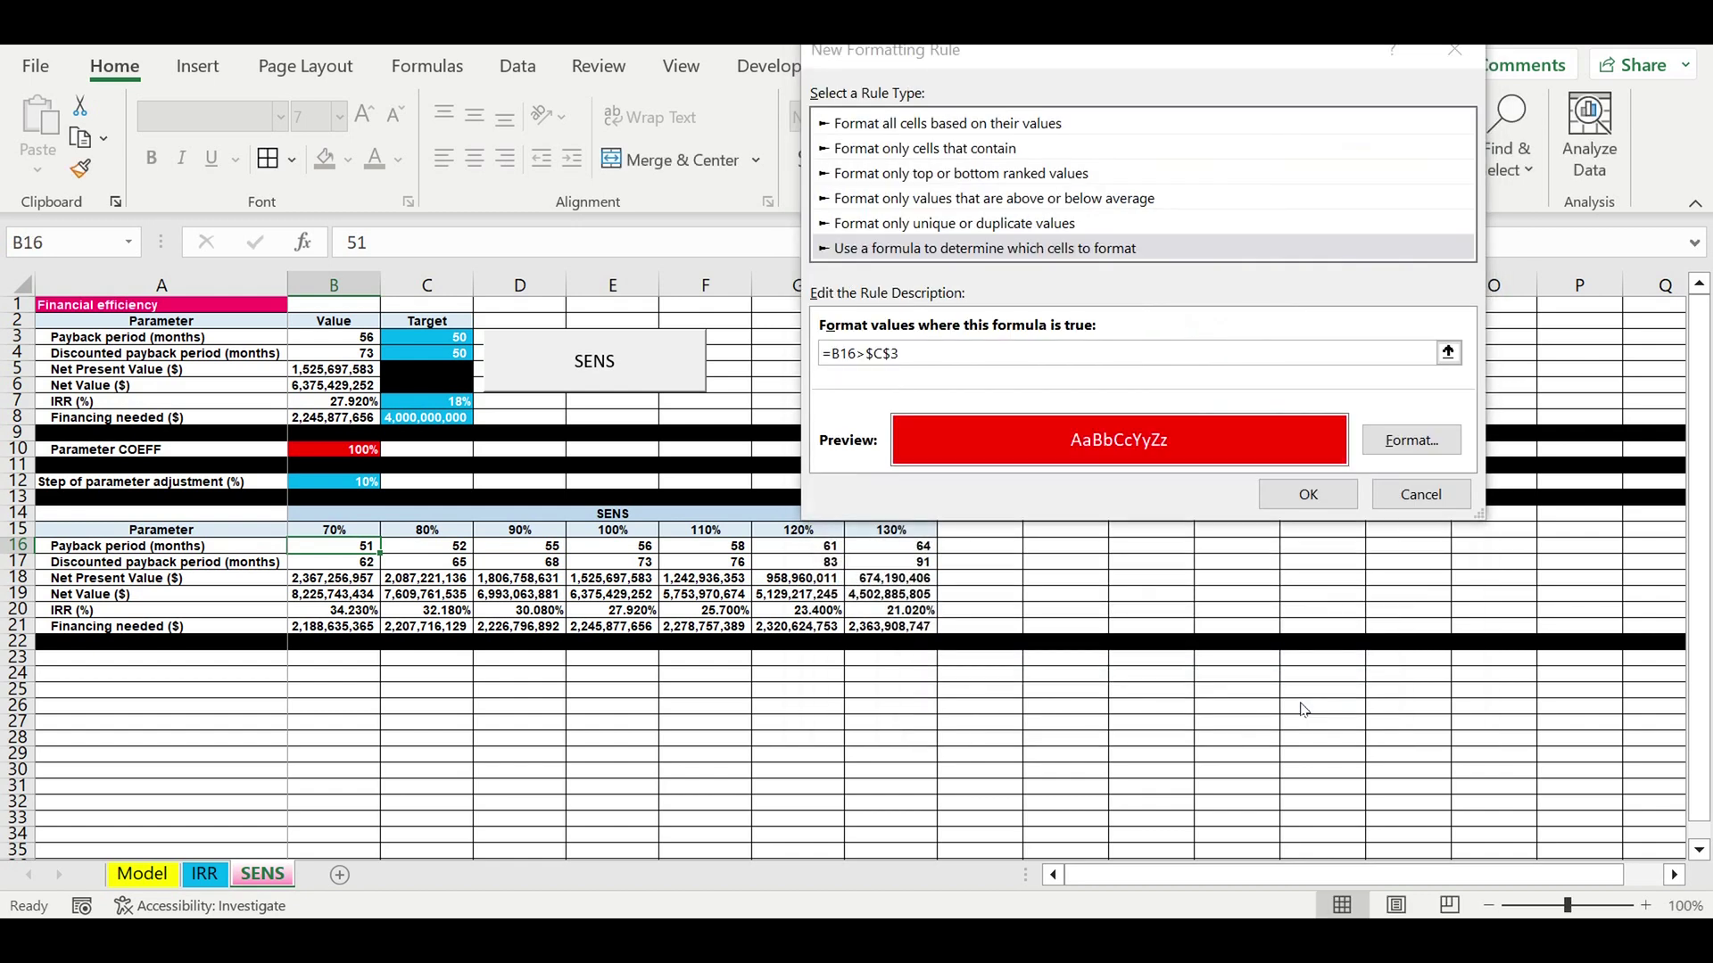
pyautogui.click(1309, 495)
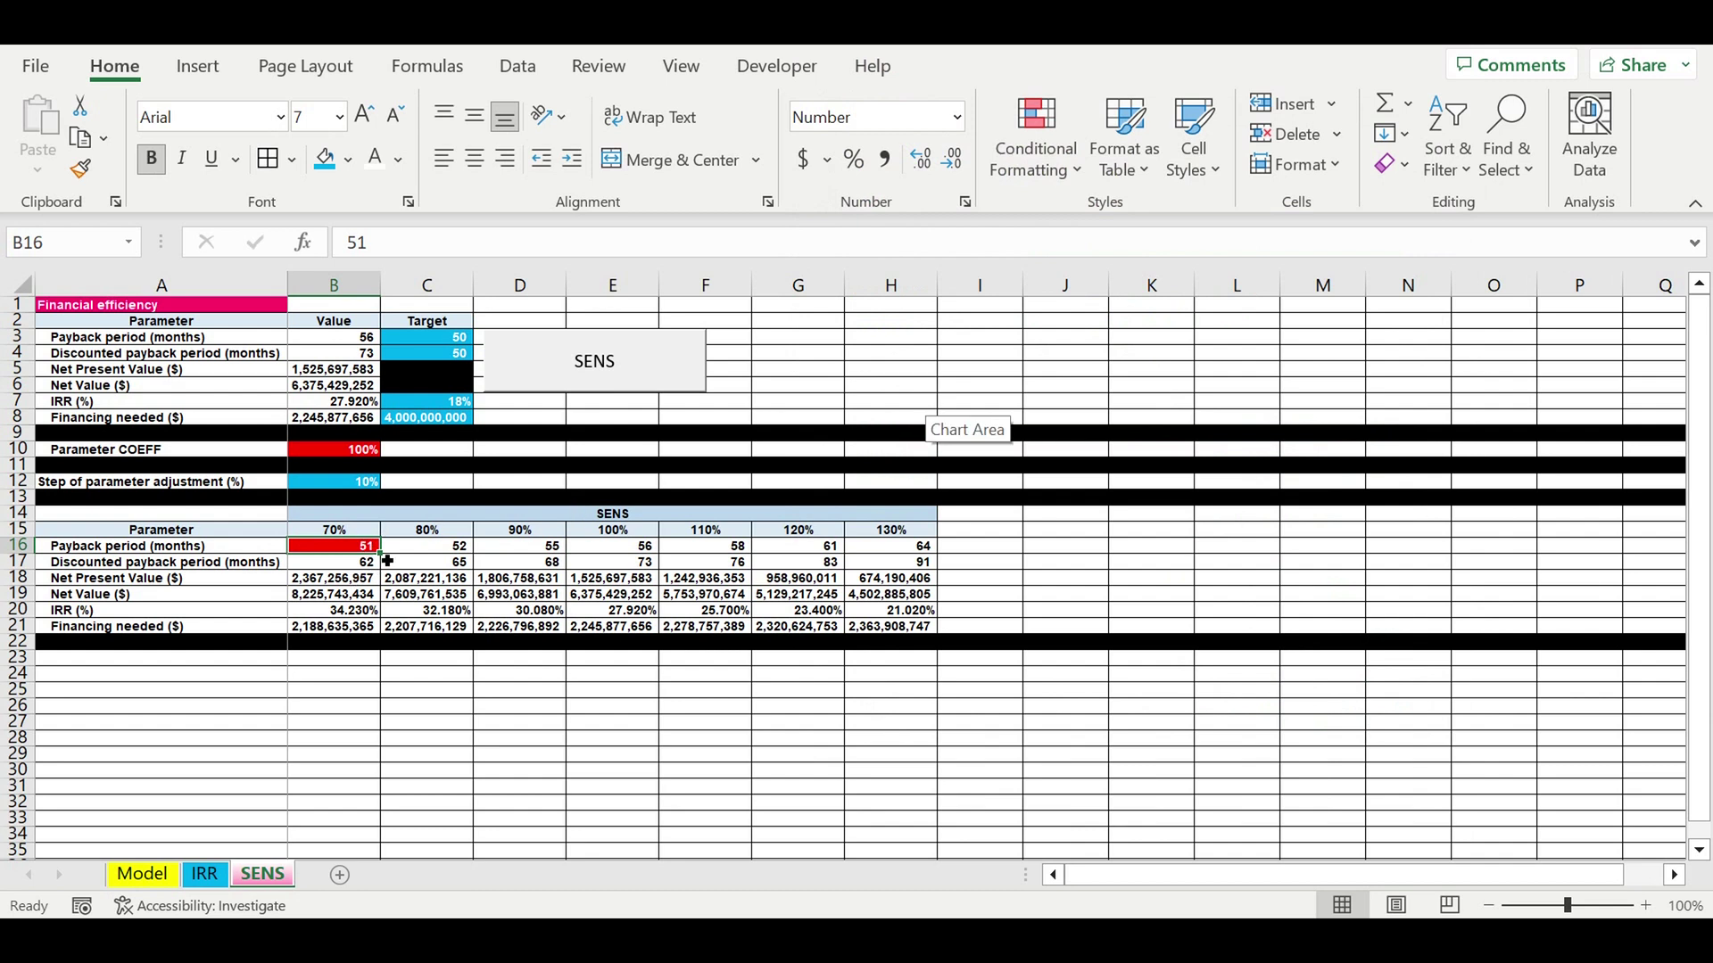
# - Fill B16 with its rule across to H16 and set the base fill of B16:H16 to bright green
pyautogui.moveTo(386, 561); pyautogui.dragTo(926, 603)
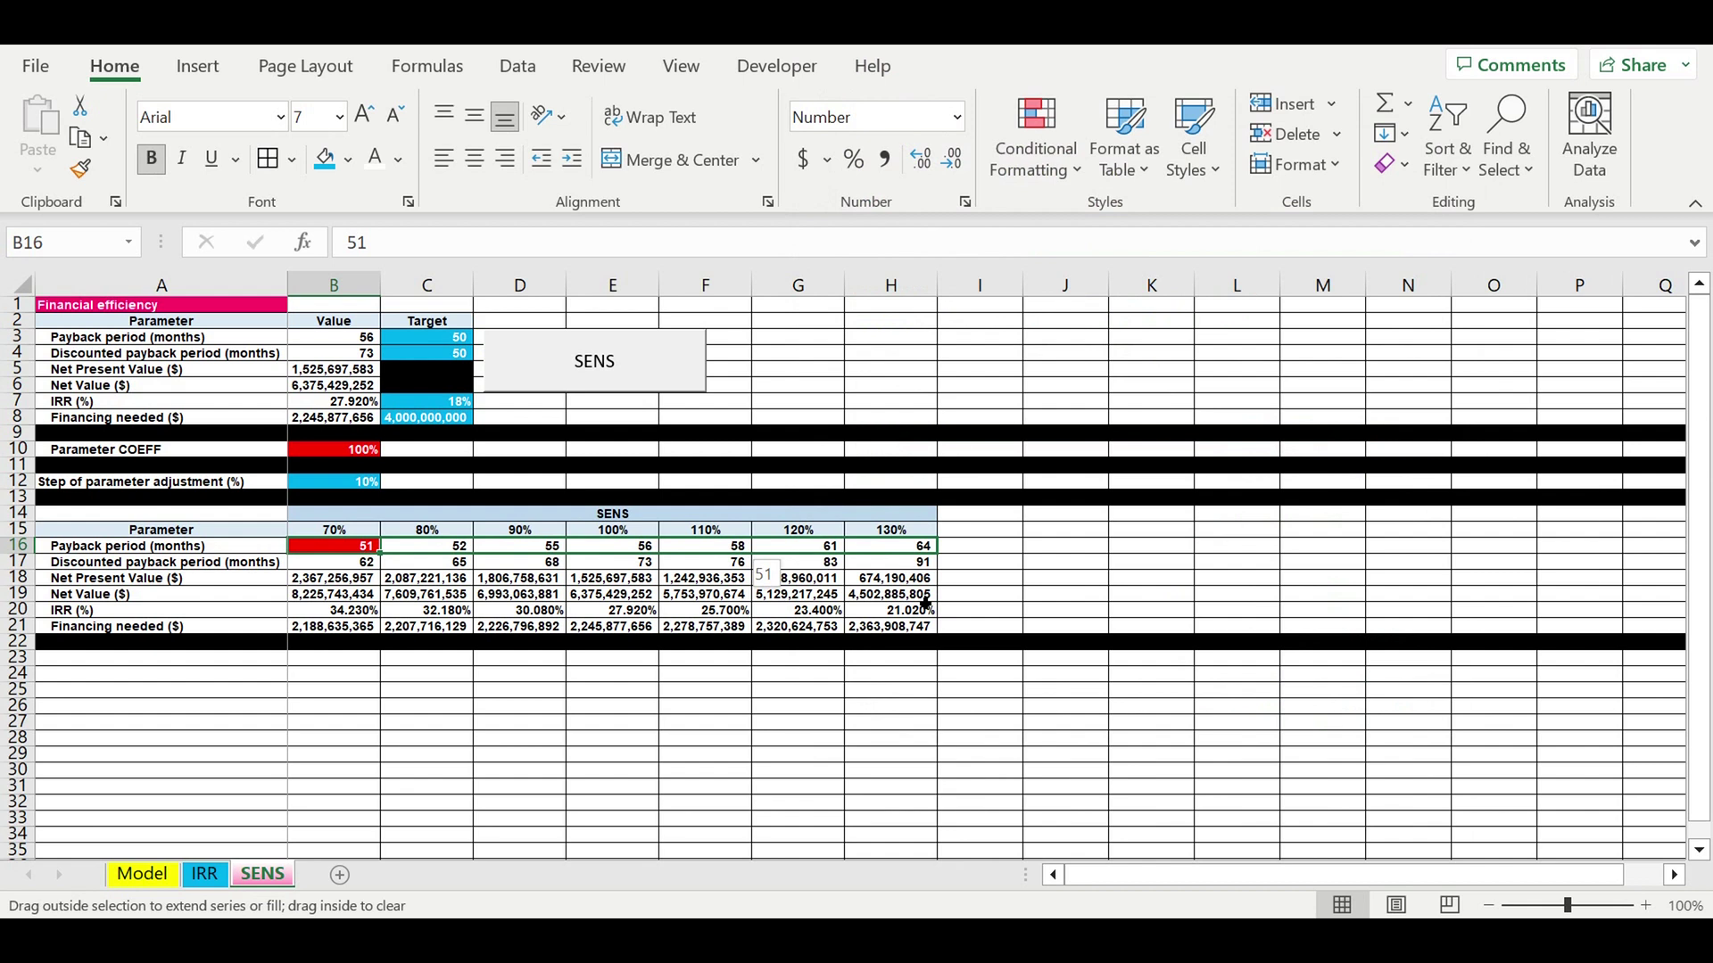
pyautogui.moveTo(926, 603); pyautogui.dragTo(924, 603)
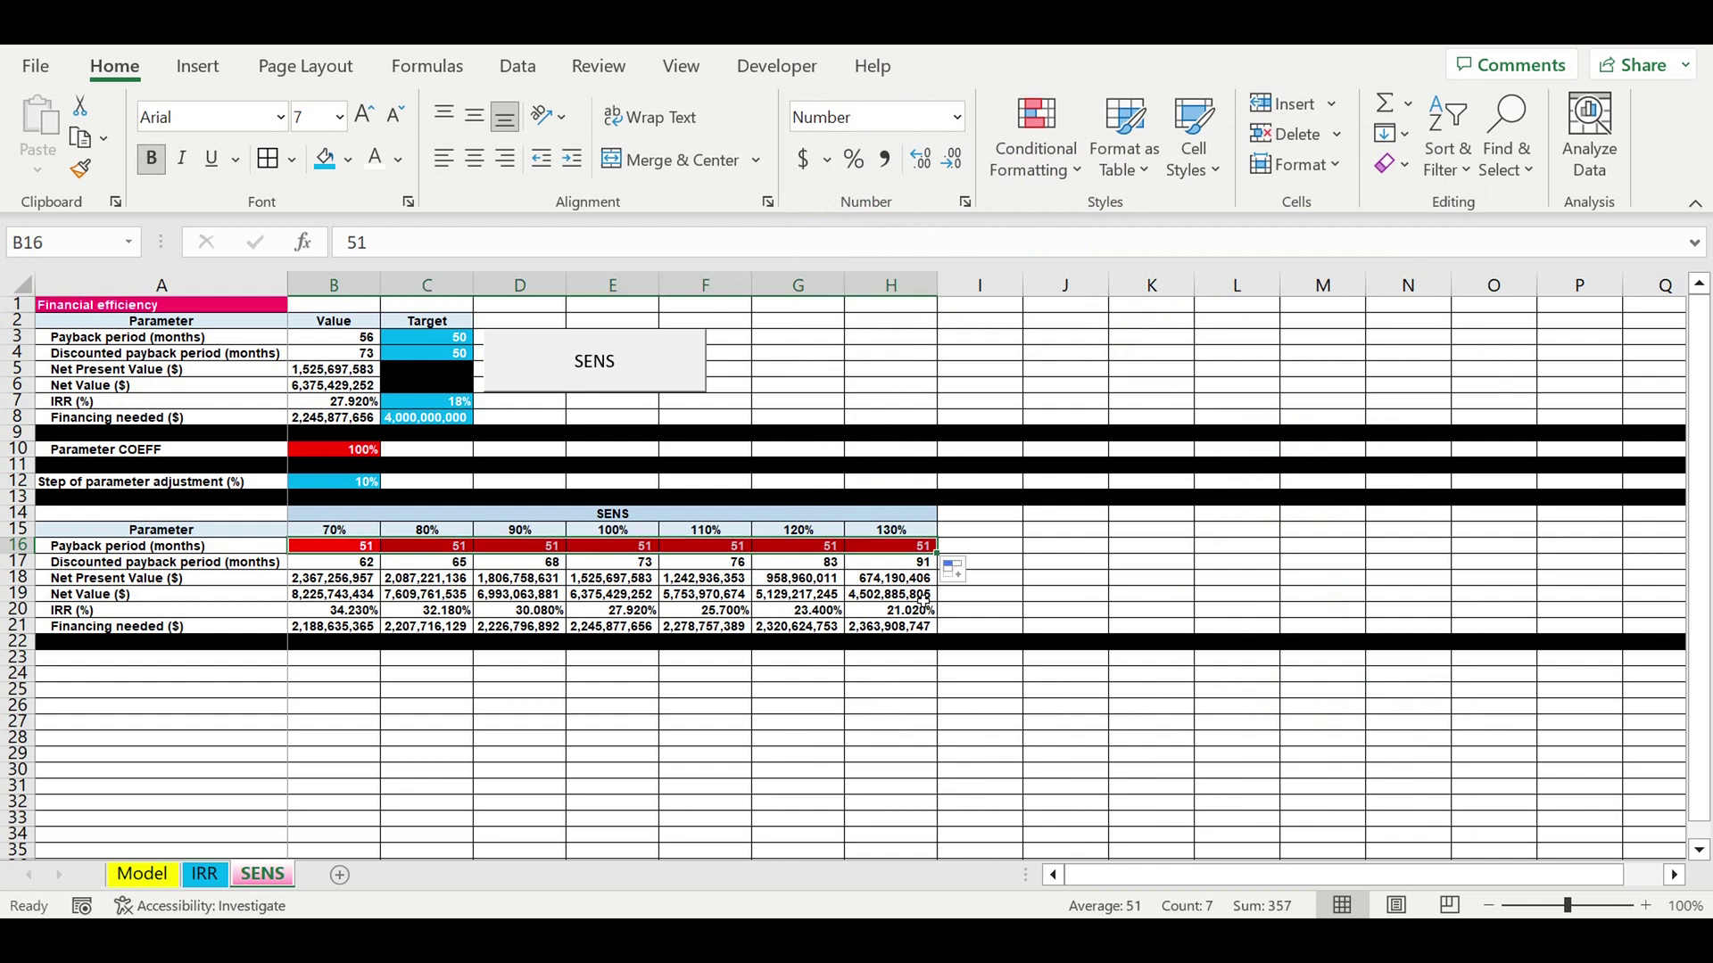
pyautogui.click(347, 160)
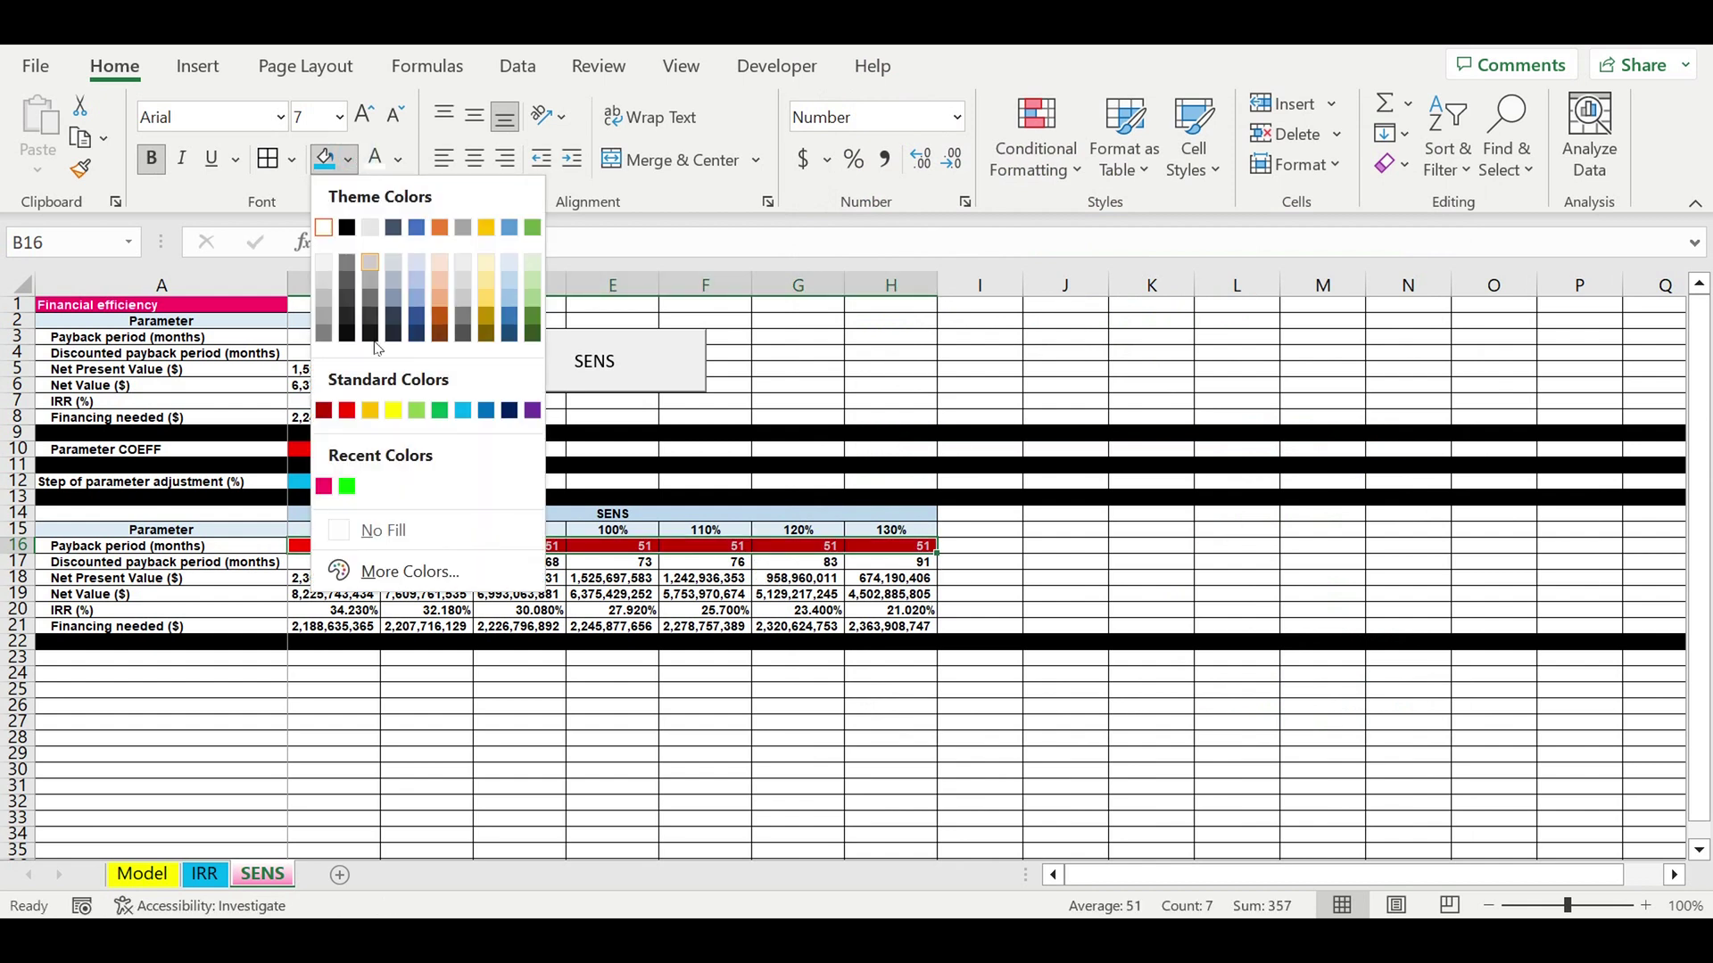
pyautogui.click(357, 482)
pyautogui.click(651, 511)
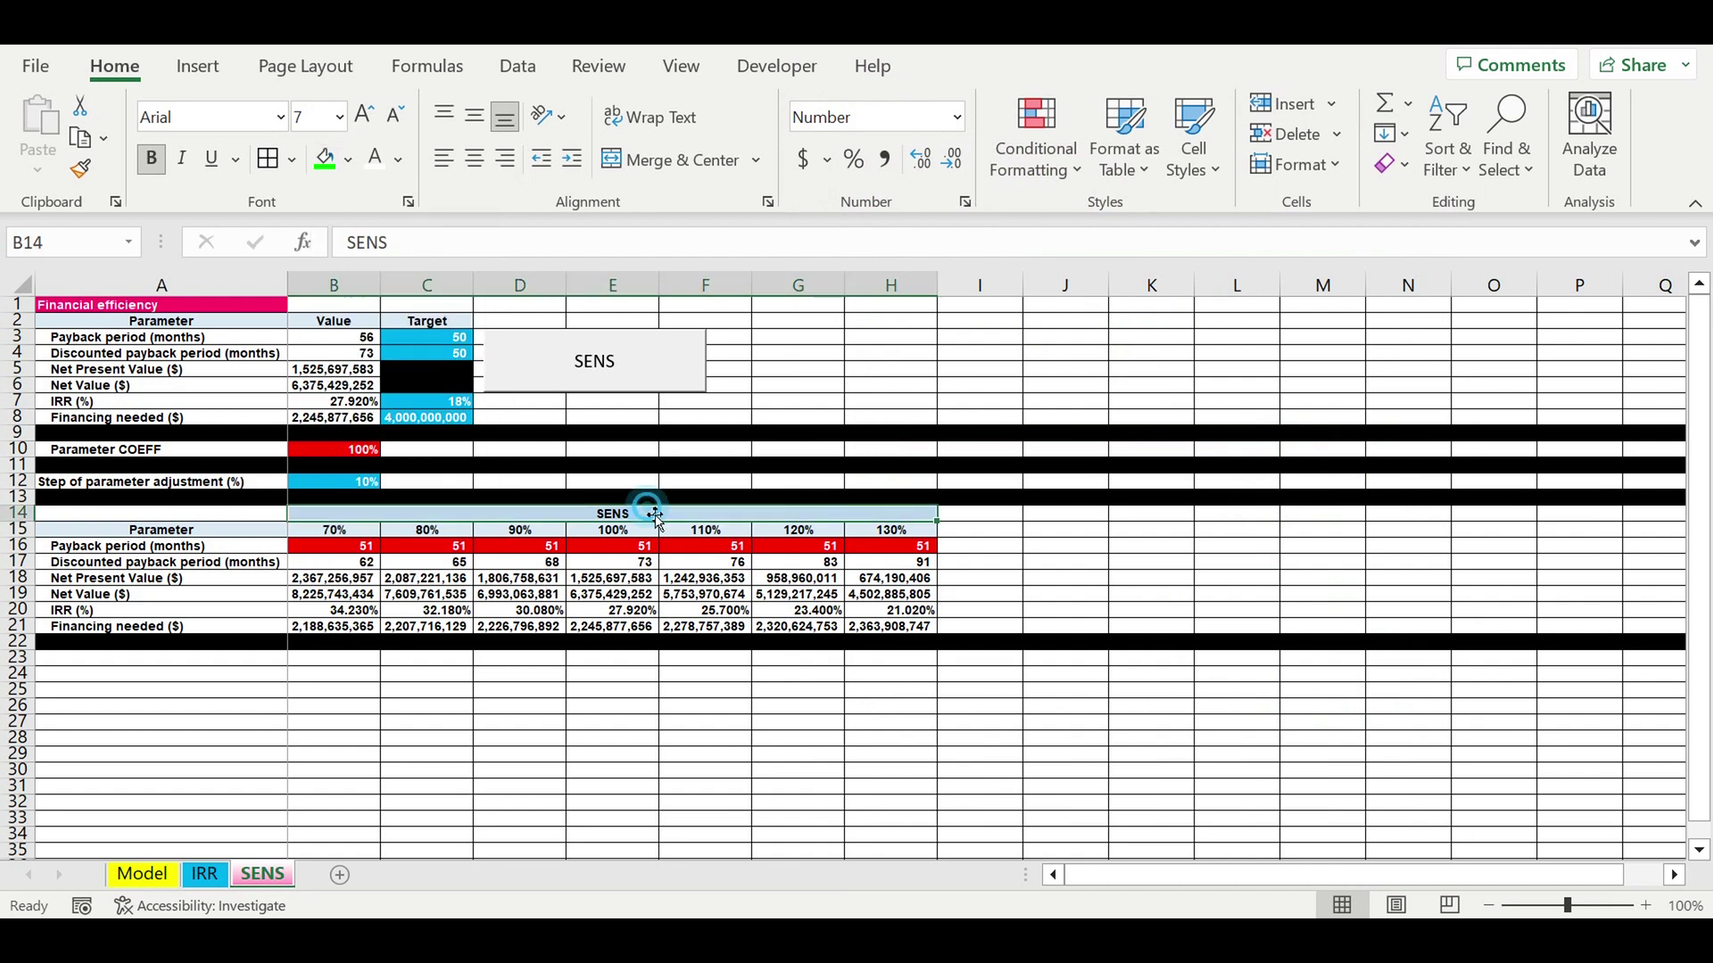
# - Set the base font color of the Payback period results B16:H16 to automatic black
pyautogui.click(452, 344)
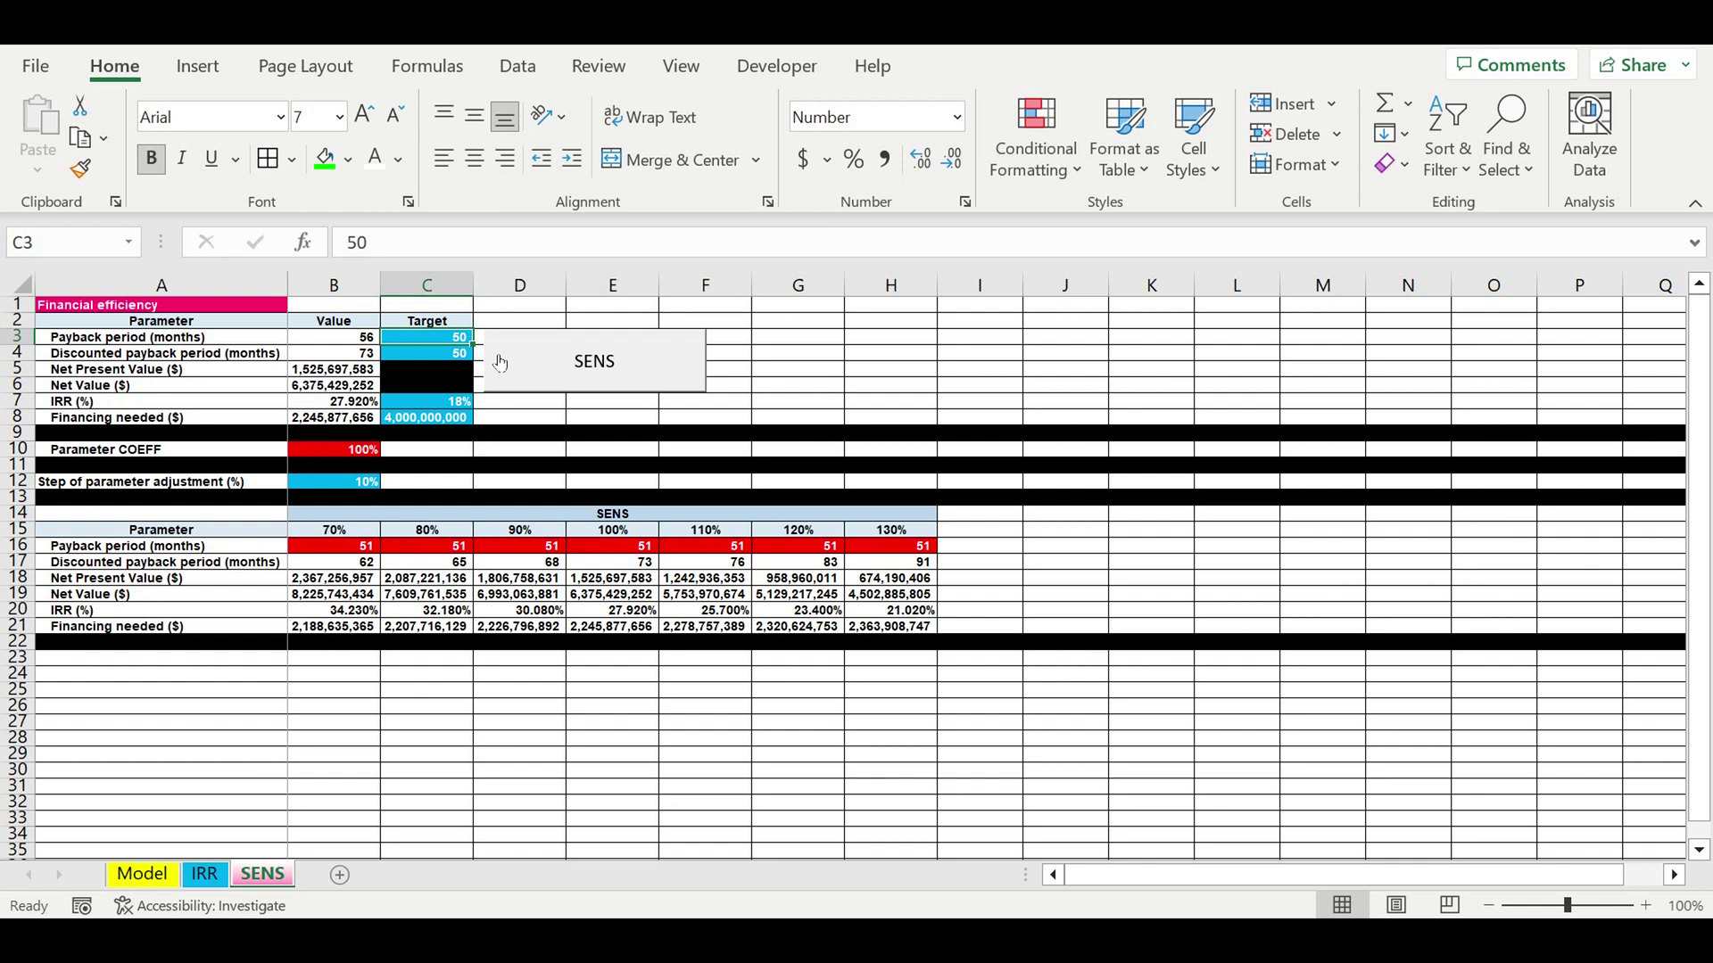
pyautogui.click(419, 594)
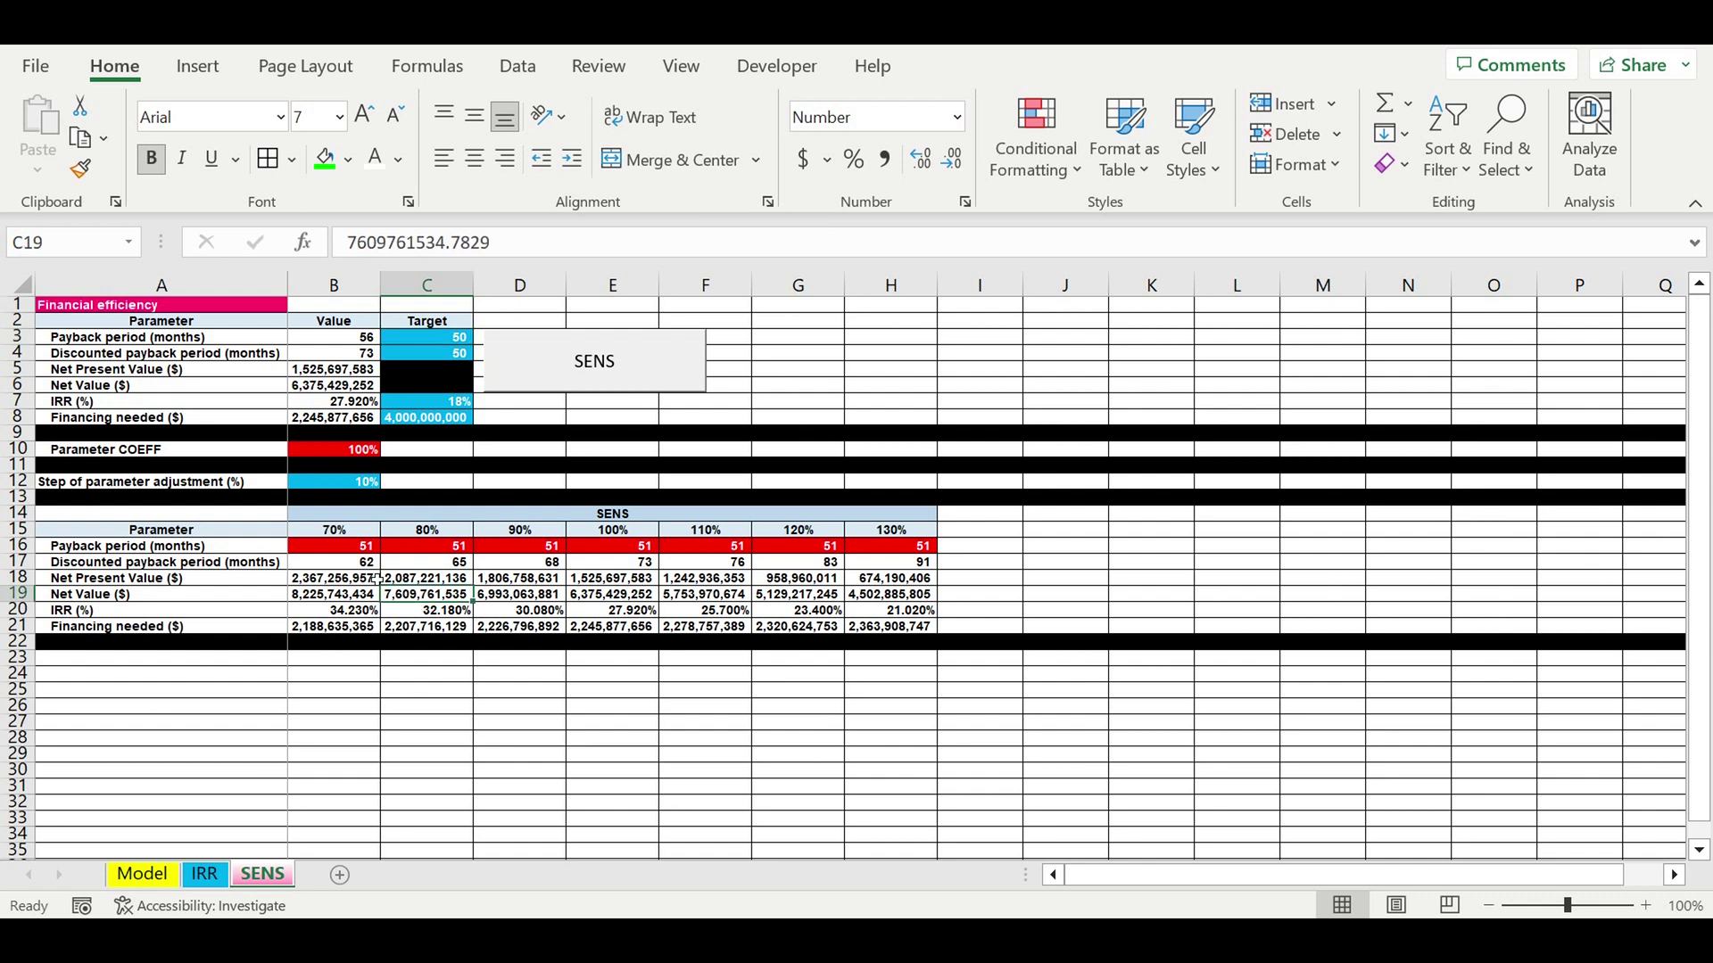
pyautogui.moveTo(335, 546); pyautogui.dragTo(892, 546)
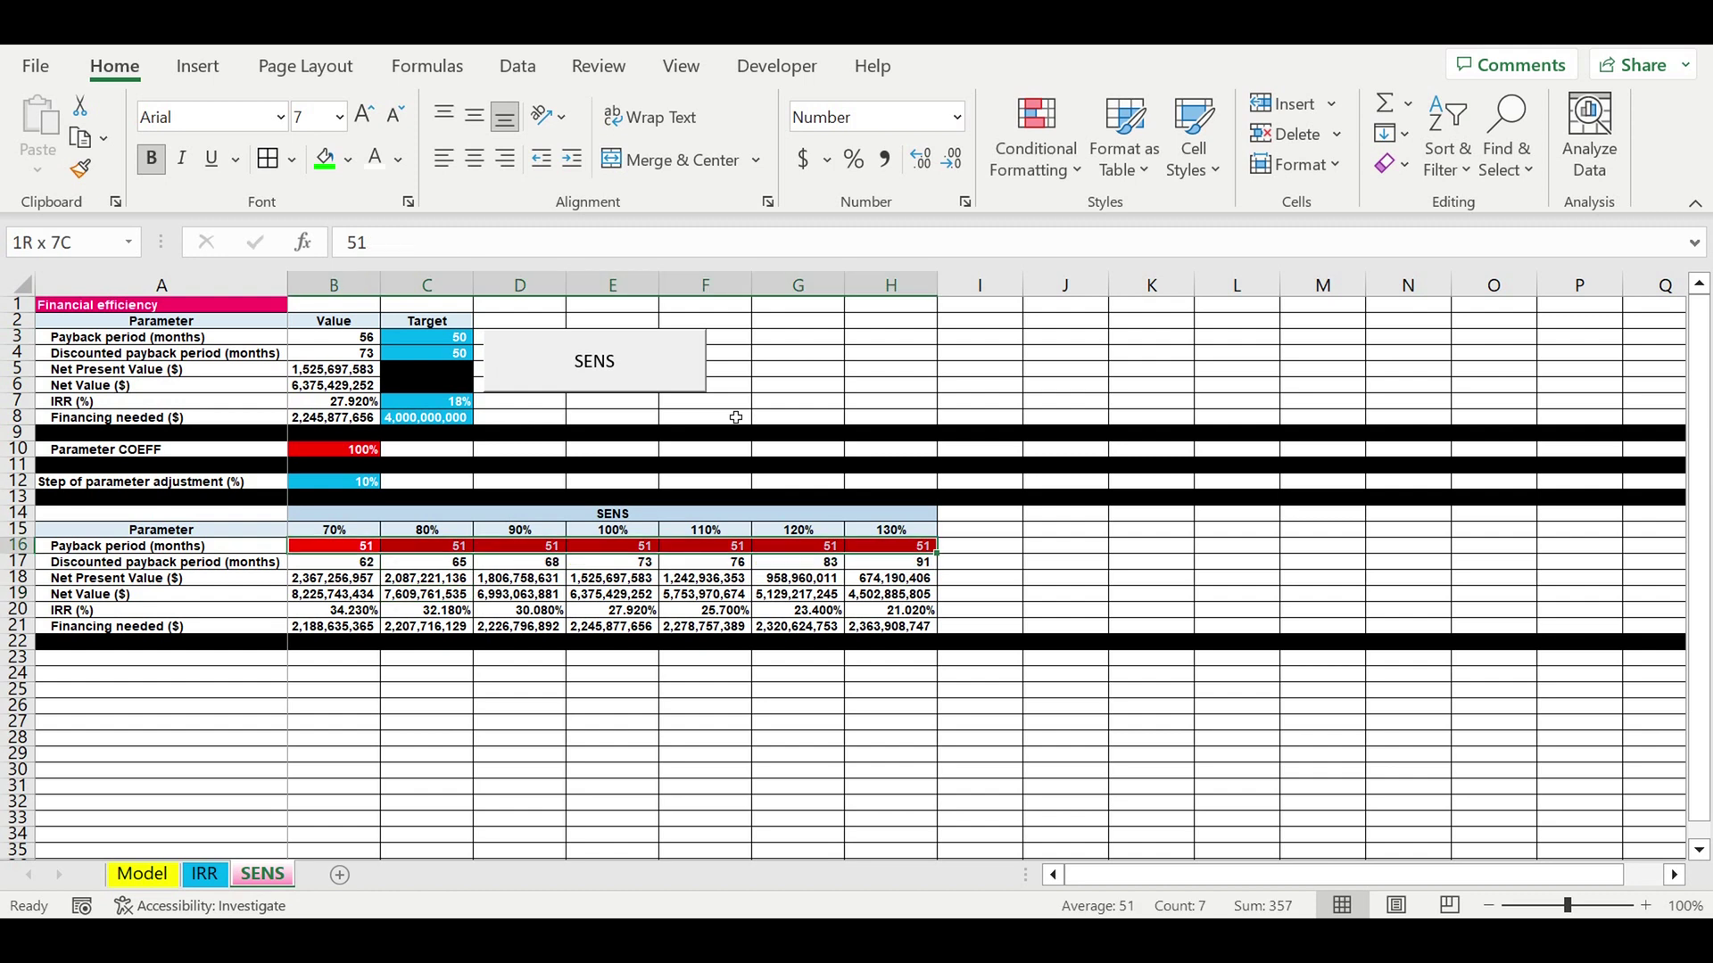
pyautogui.click(397, 160)
pyautogui.click(399, 194)
# - Fill the remaining sensitivity results B17:H21 with bright green
pyautogui.click(340, 563)
pyautogui.moveTo(472, 578); pyautogui.dragTo(932, 629)
pyautogui.click(324, 161)
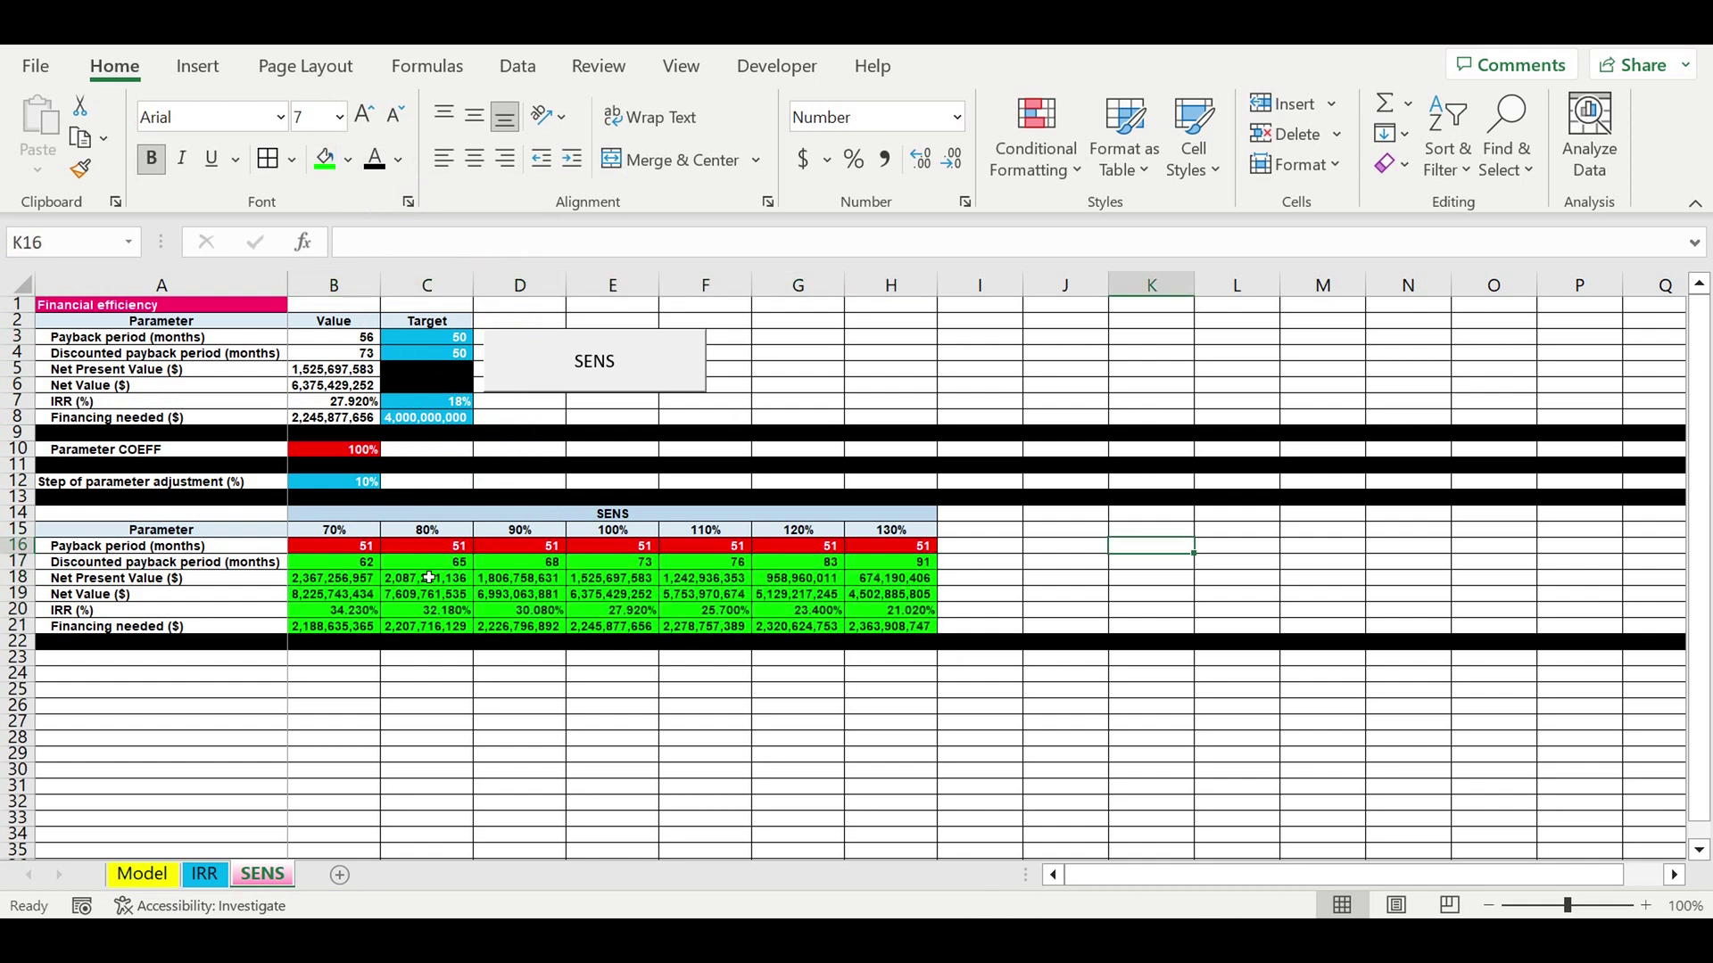
# - Start a formula-based conditional formatting rule for the 70% Discounted payback period cell B17
pyautogui.click(334, 562)
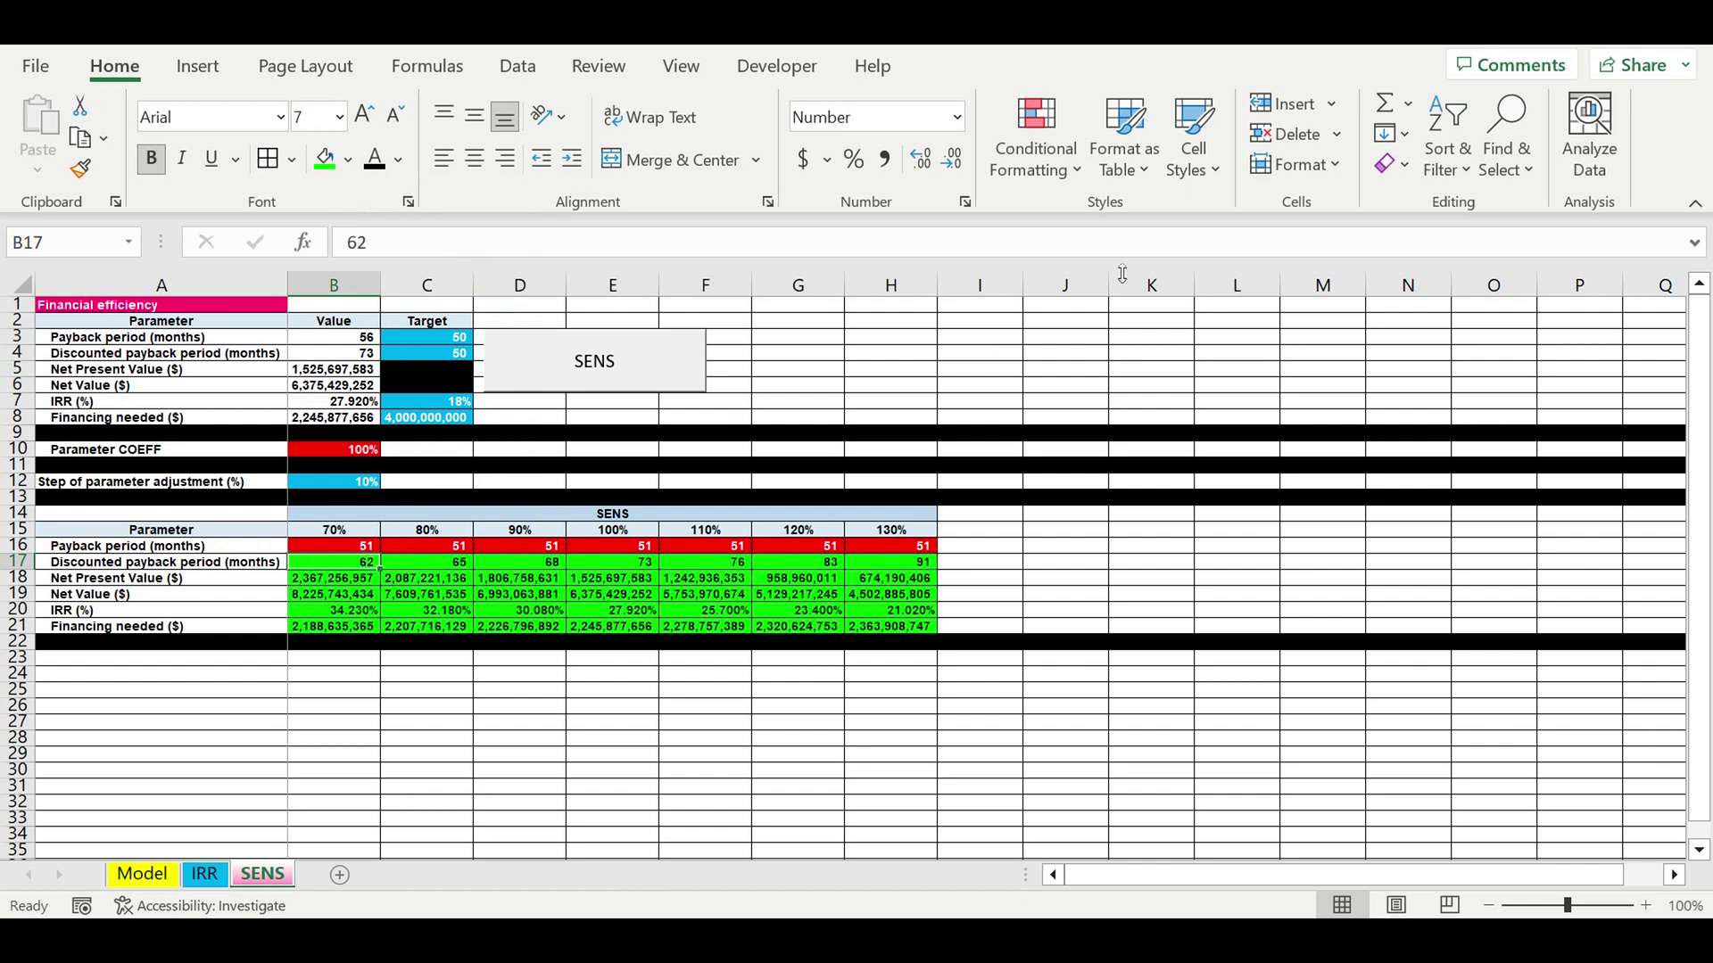
pyautogui.click(1035, 151)
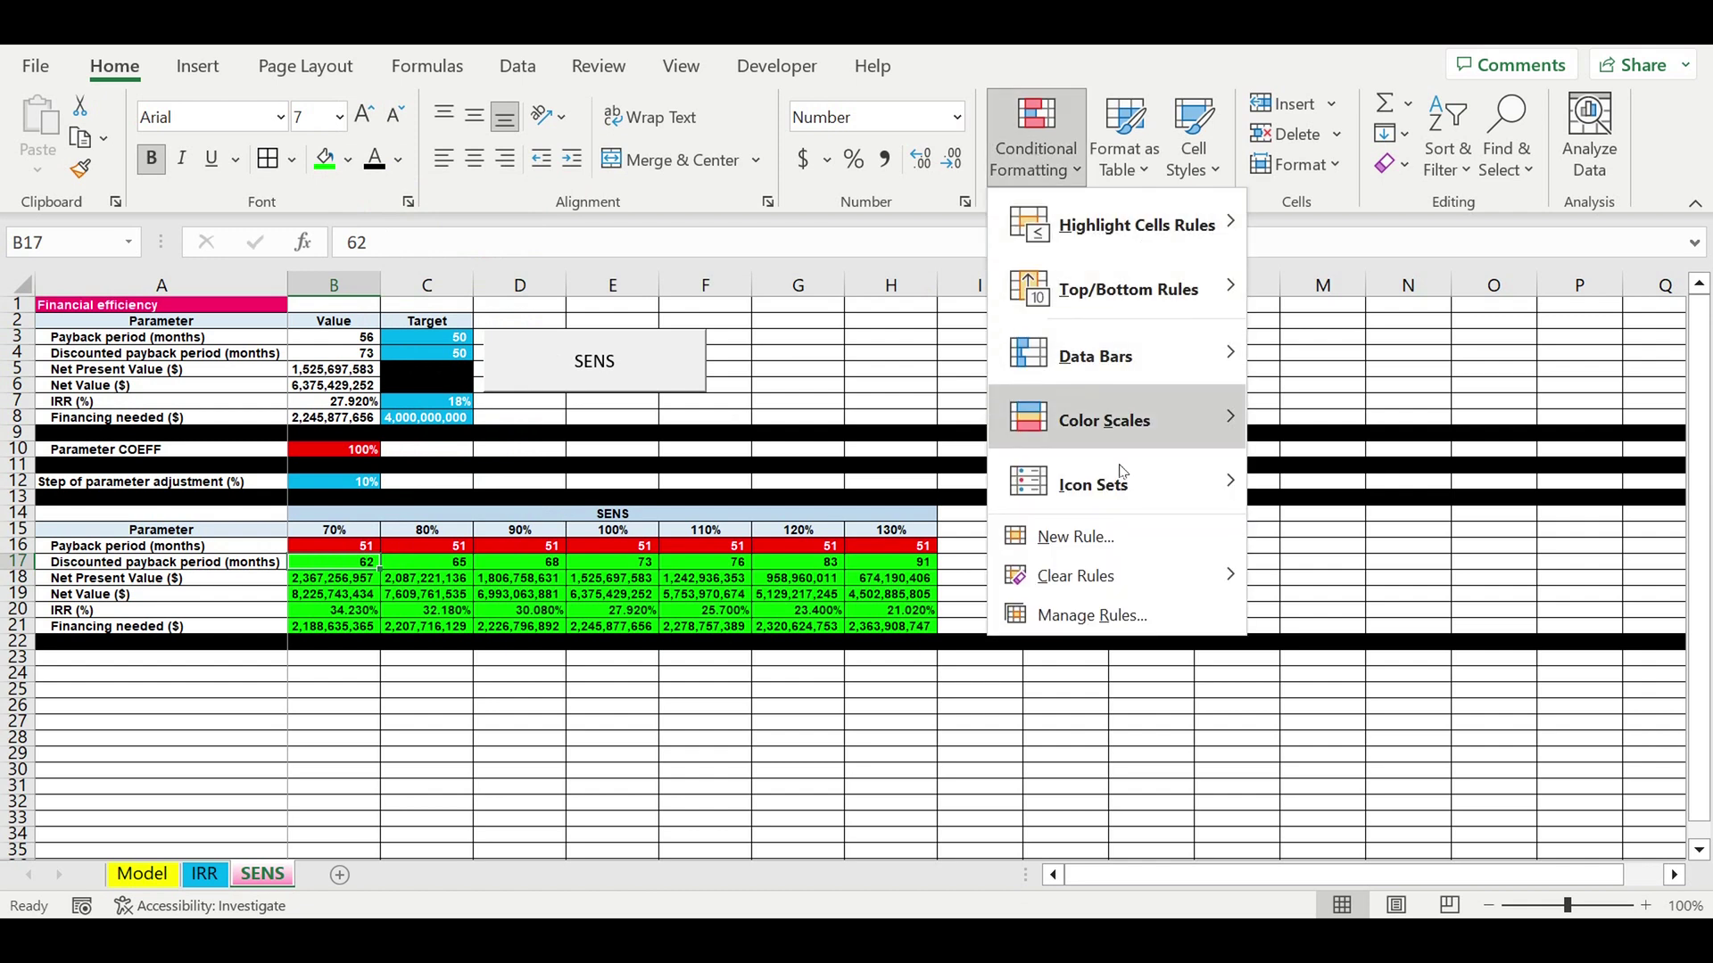
pyautogui.click(1074, 539)
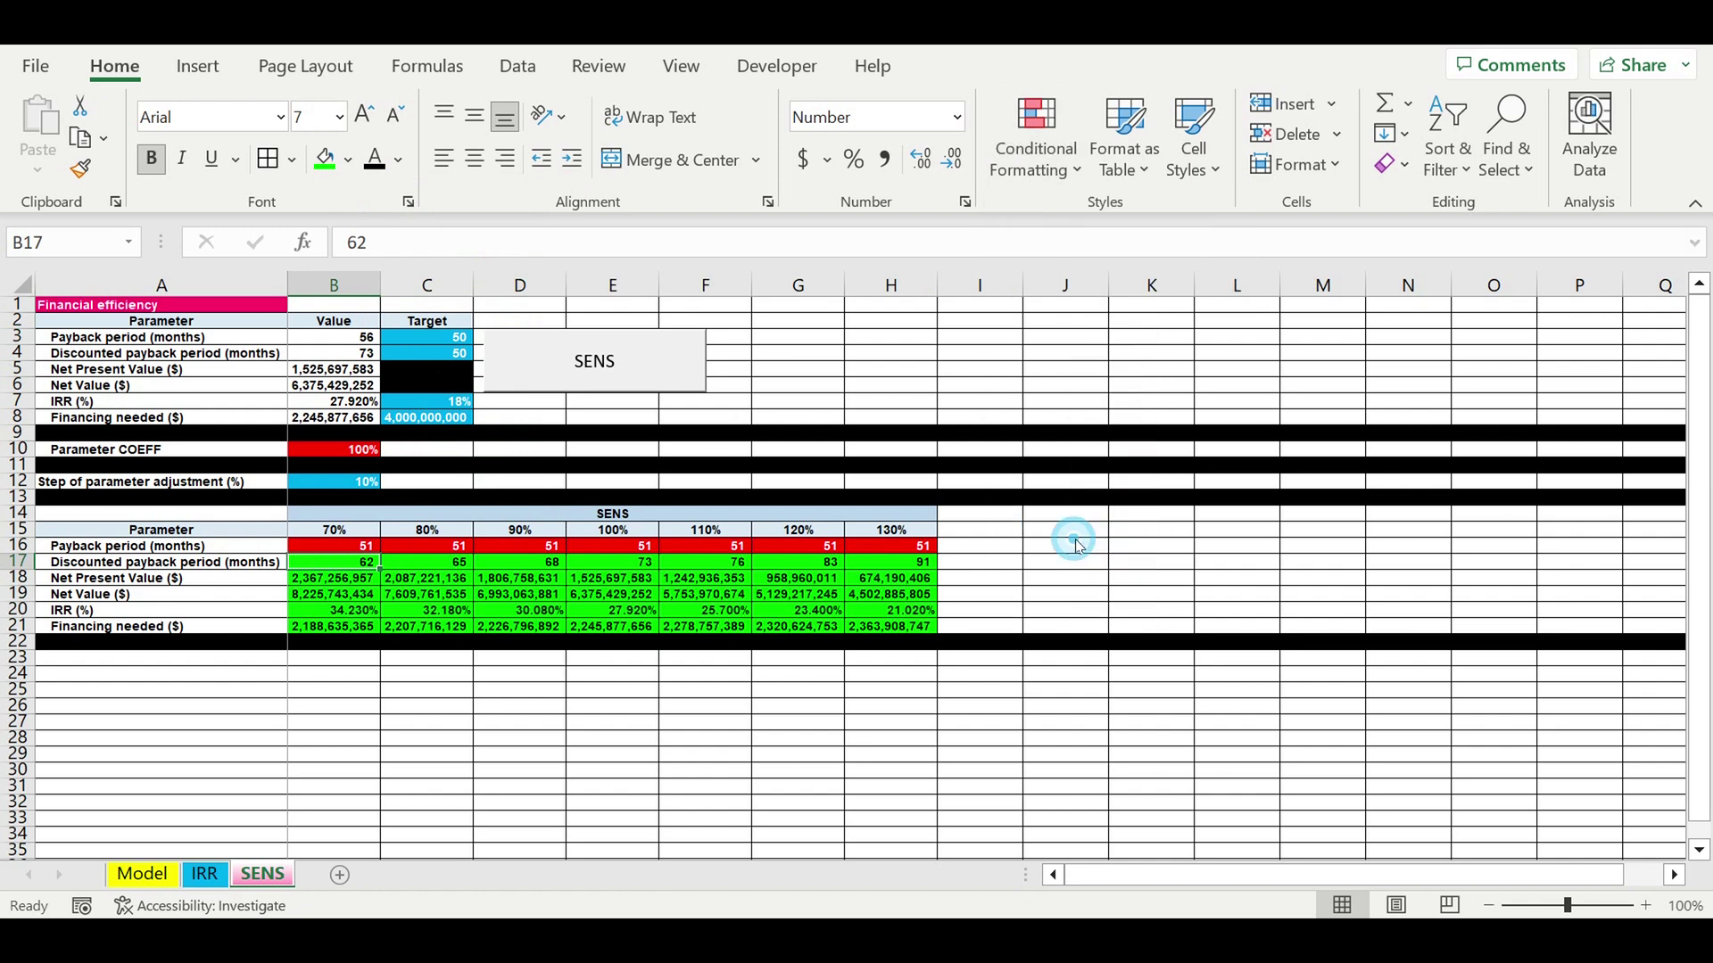
pyautogui.click(893, 222)
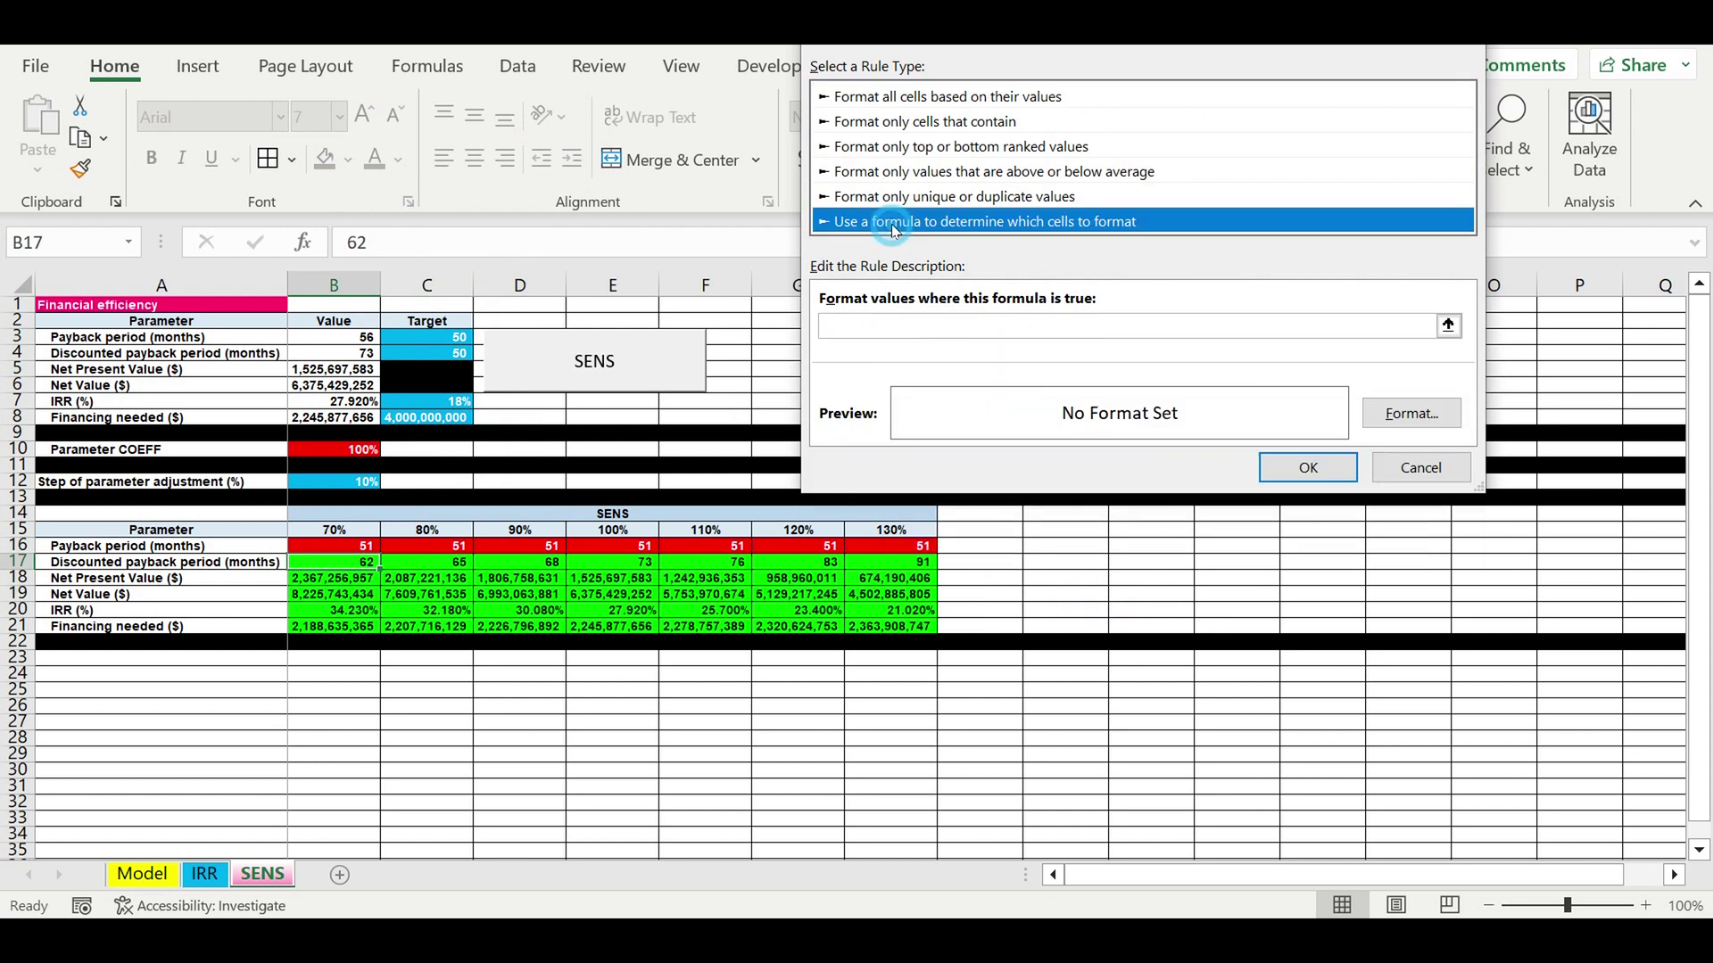
# - Set the rule's formula to test whether B17, as a relative reference, is greater than the target in C4
pyautogui.click(863, 328)
pyautogui.click(347, 567)
pyautogui.click(838, 327)
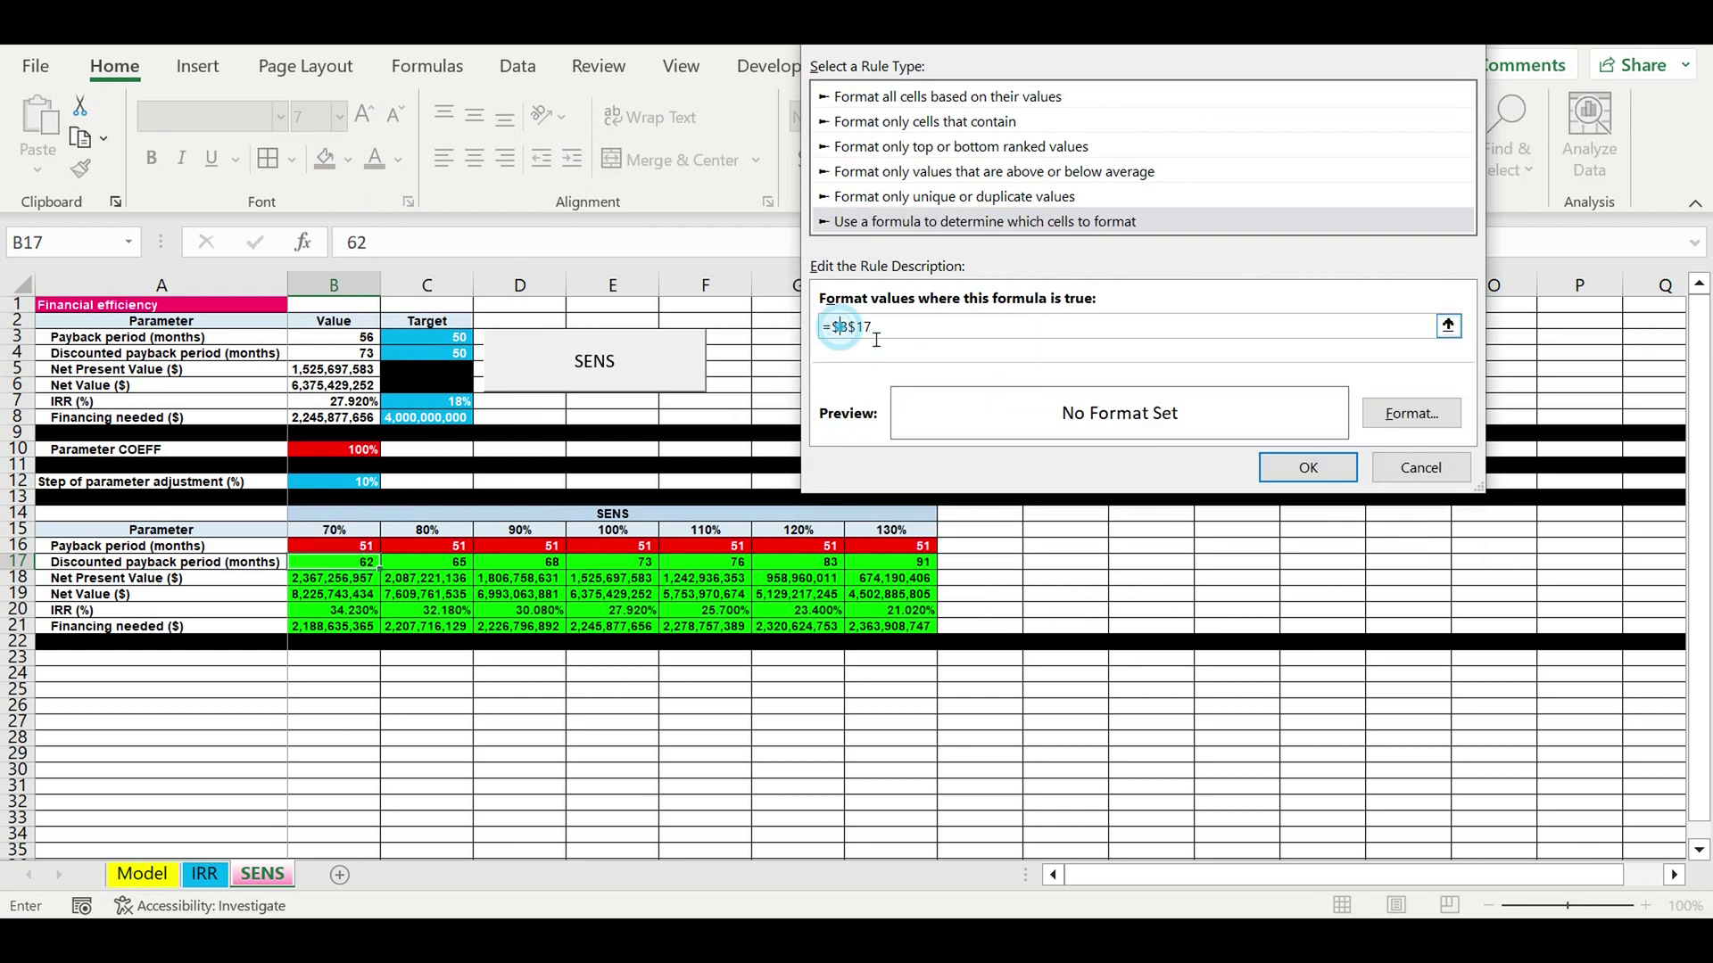
pyautogui.press('BackSpace')
pyautogui.click(850, 332)
pyautogui.press('BackSpace')
pyautogui.click(871, 338)
pyautogui.write('>')
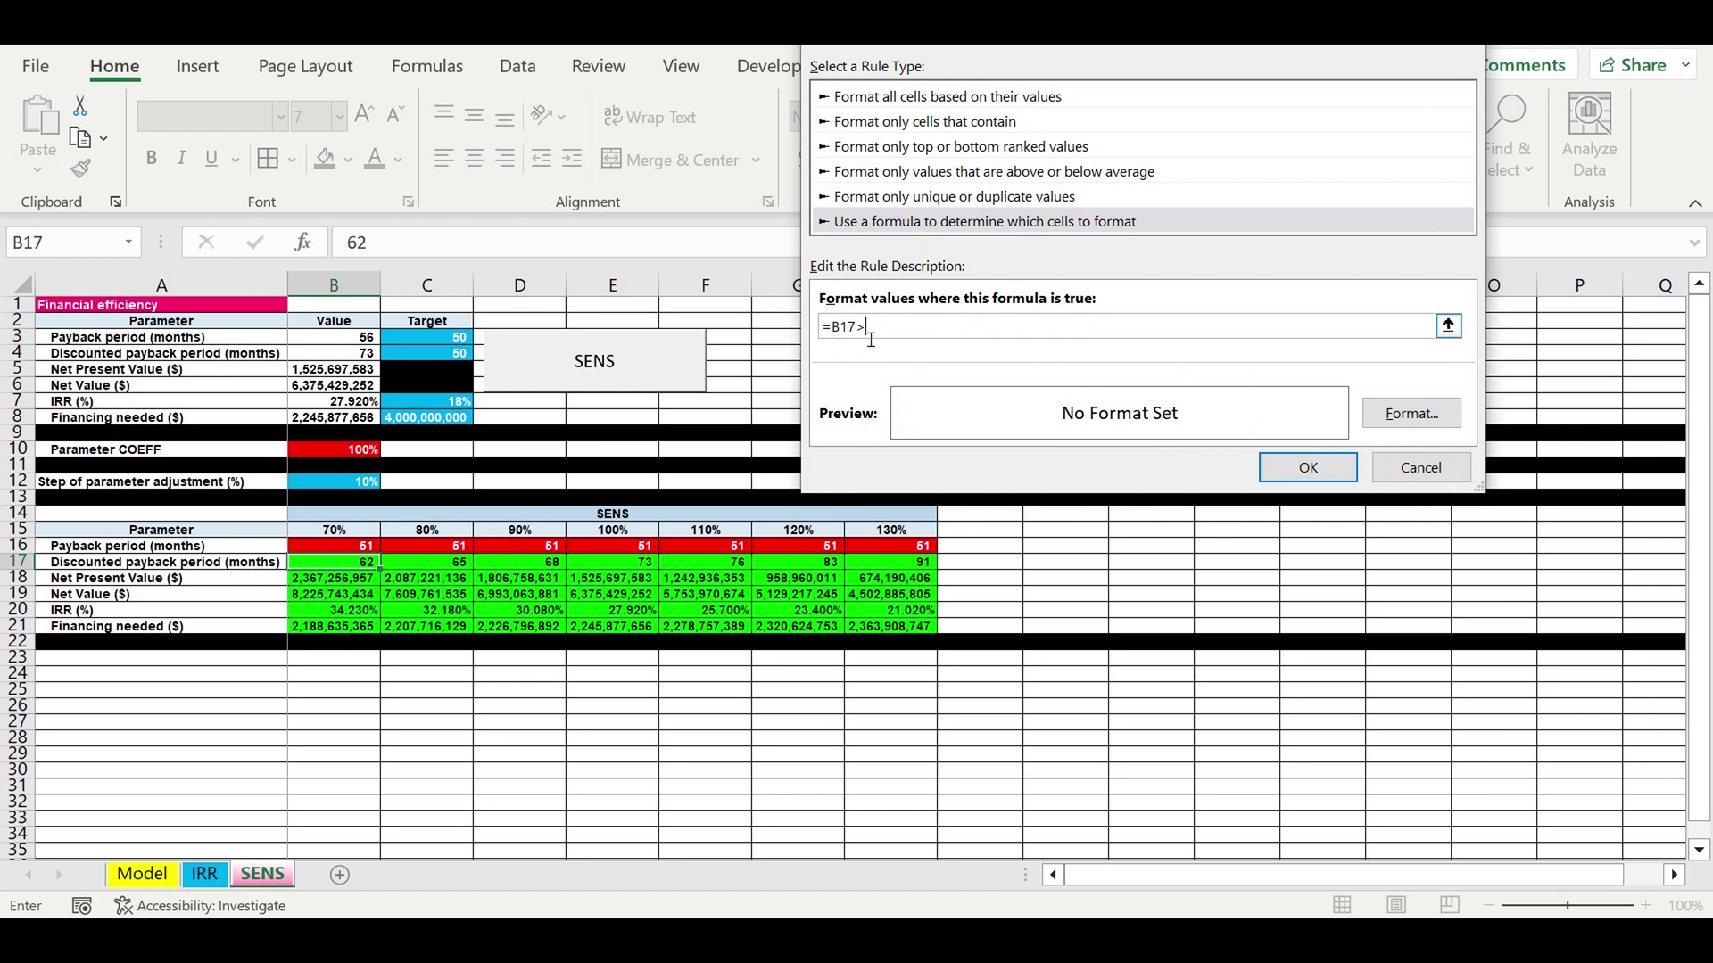
pyautogui.click(437, 357)
# - Give the B17 rule a red fill with white font, apply it, and fill B17 across to H17
pyautogui.click(1412, 413)
pyautogui.click(1084, 66)
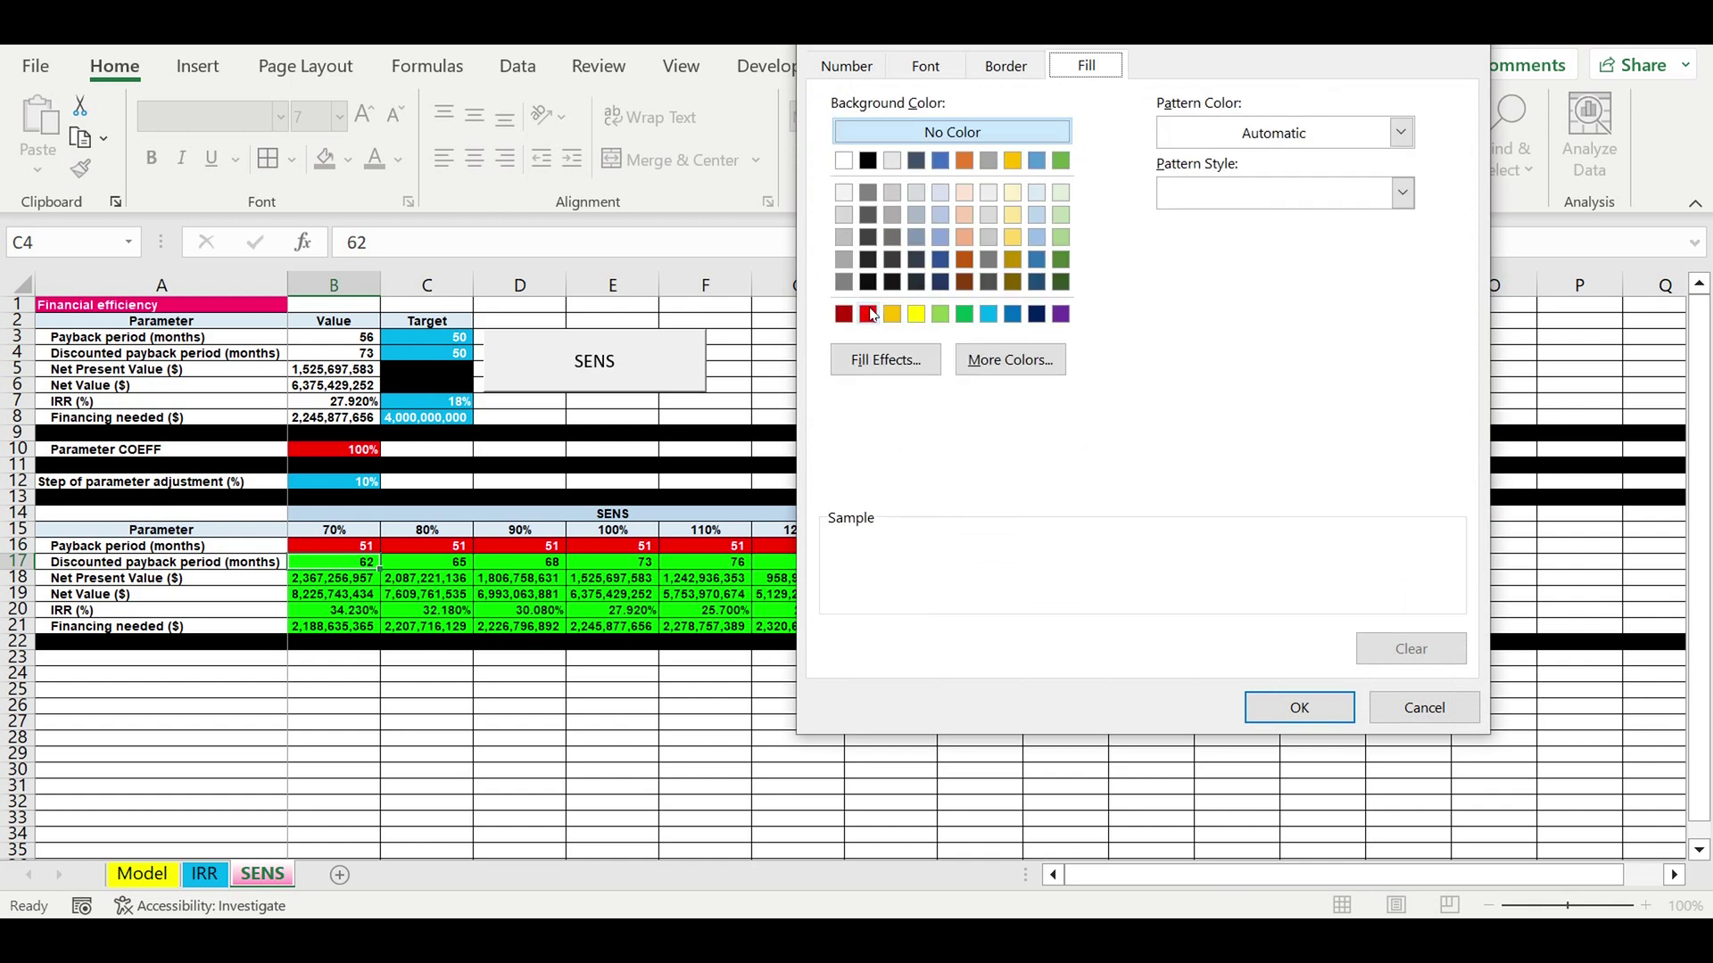
pyautogui.click(870, 319)
pyautogui.click(925, 66)
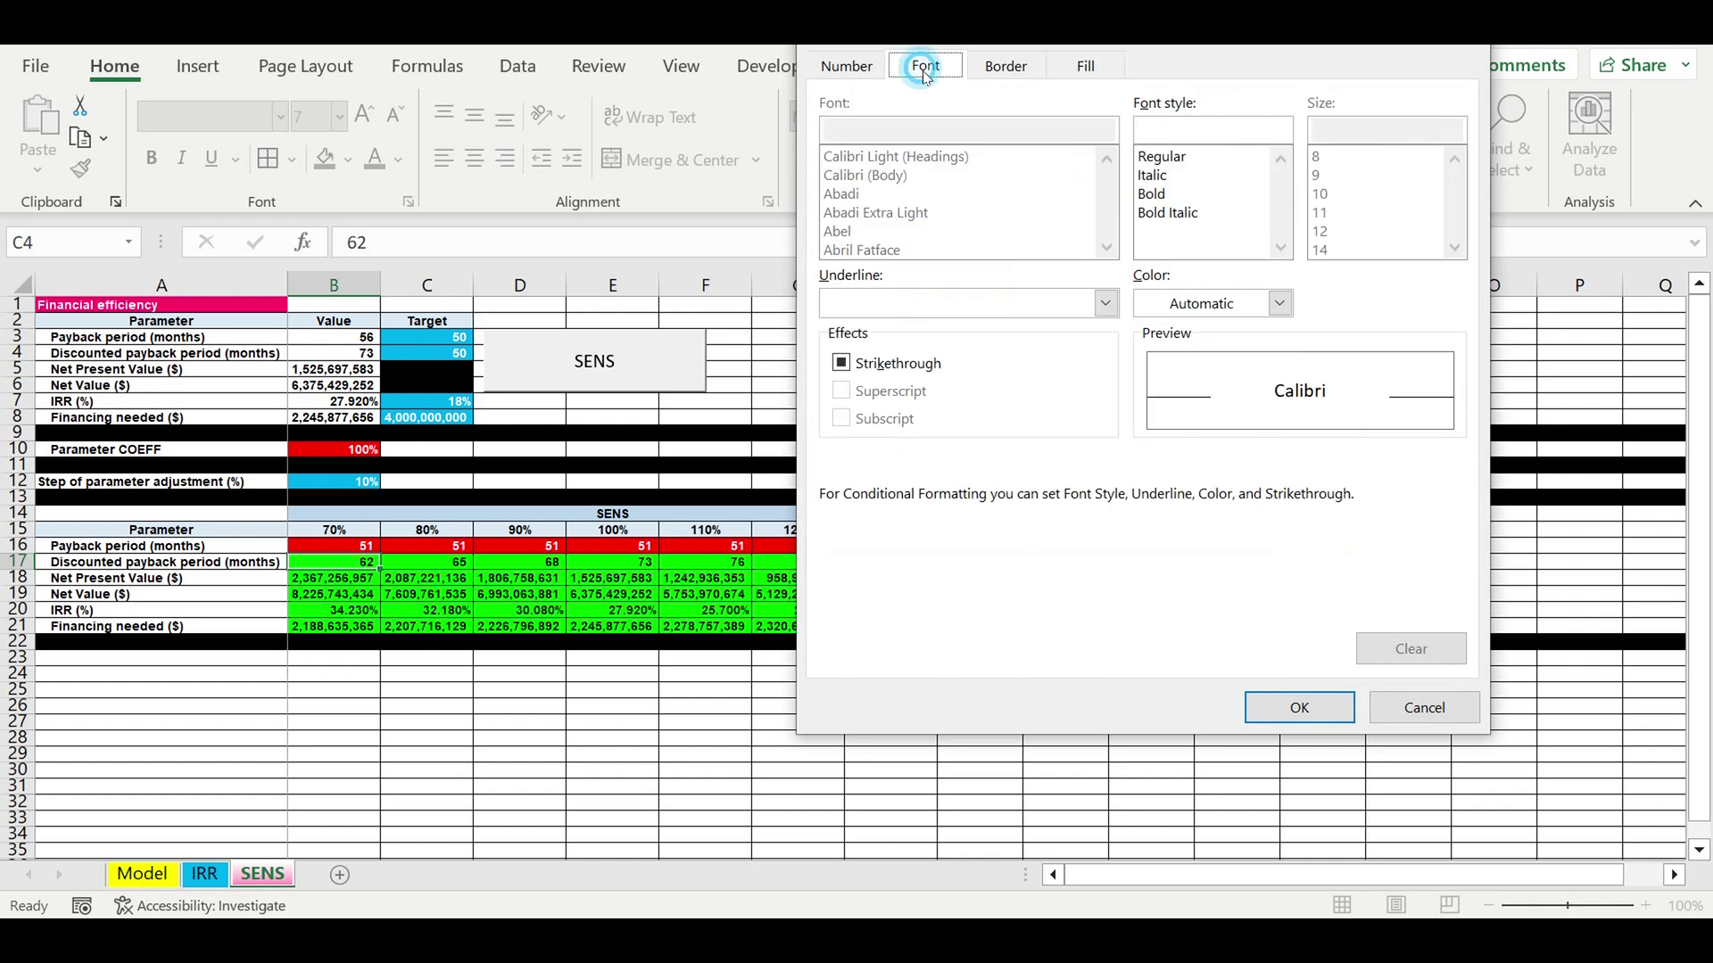
pyautogui.click(1279, 303)
pyautogui.click(1149, 407)
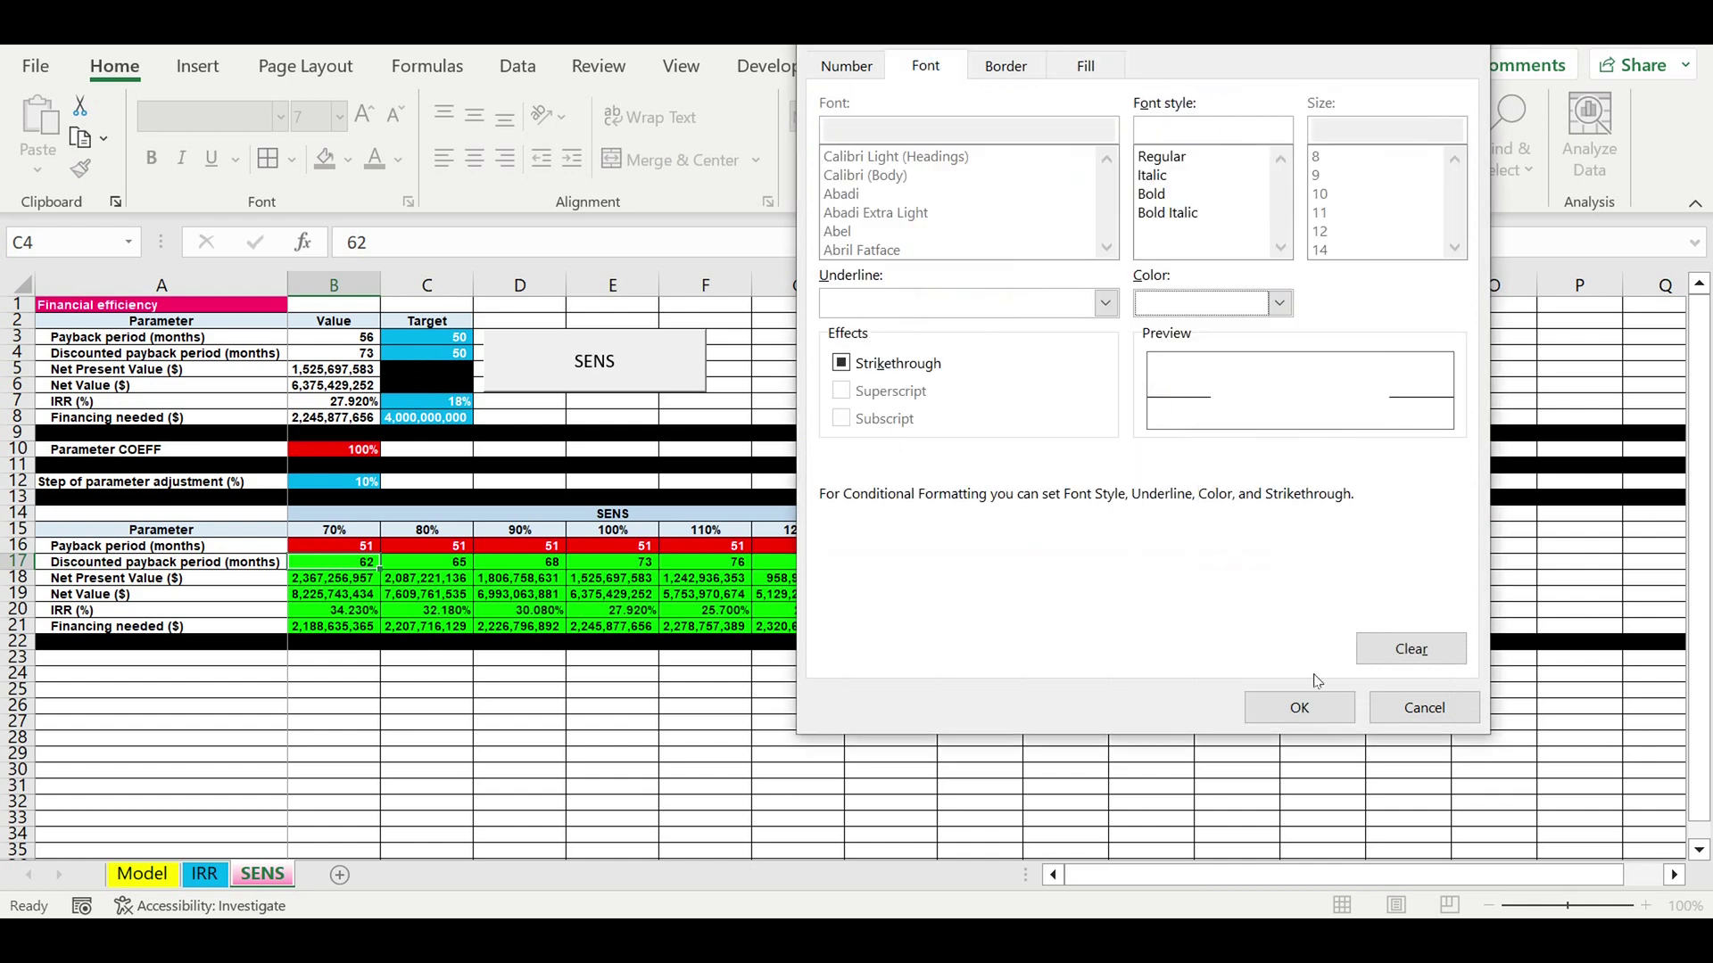
pyautogui.click(1308, 706)
pyautogui.click(1307, 467)
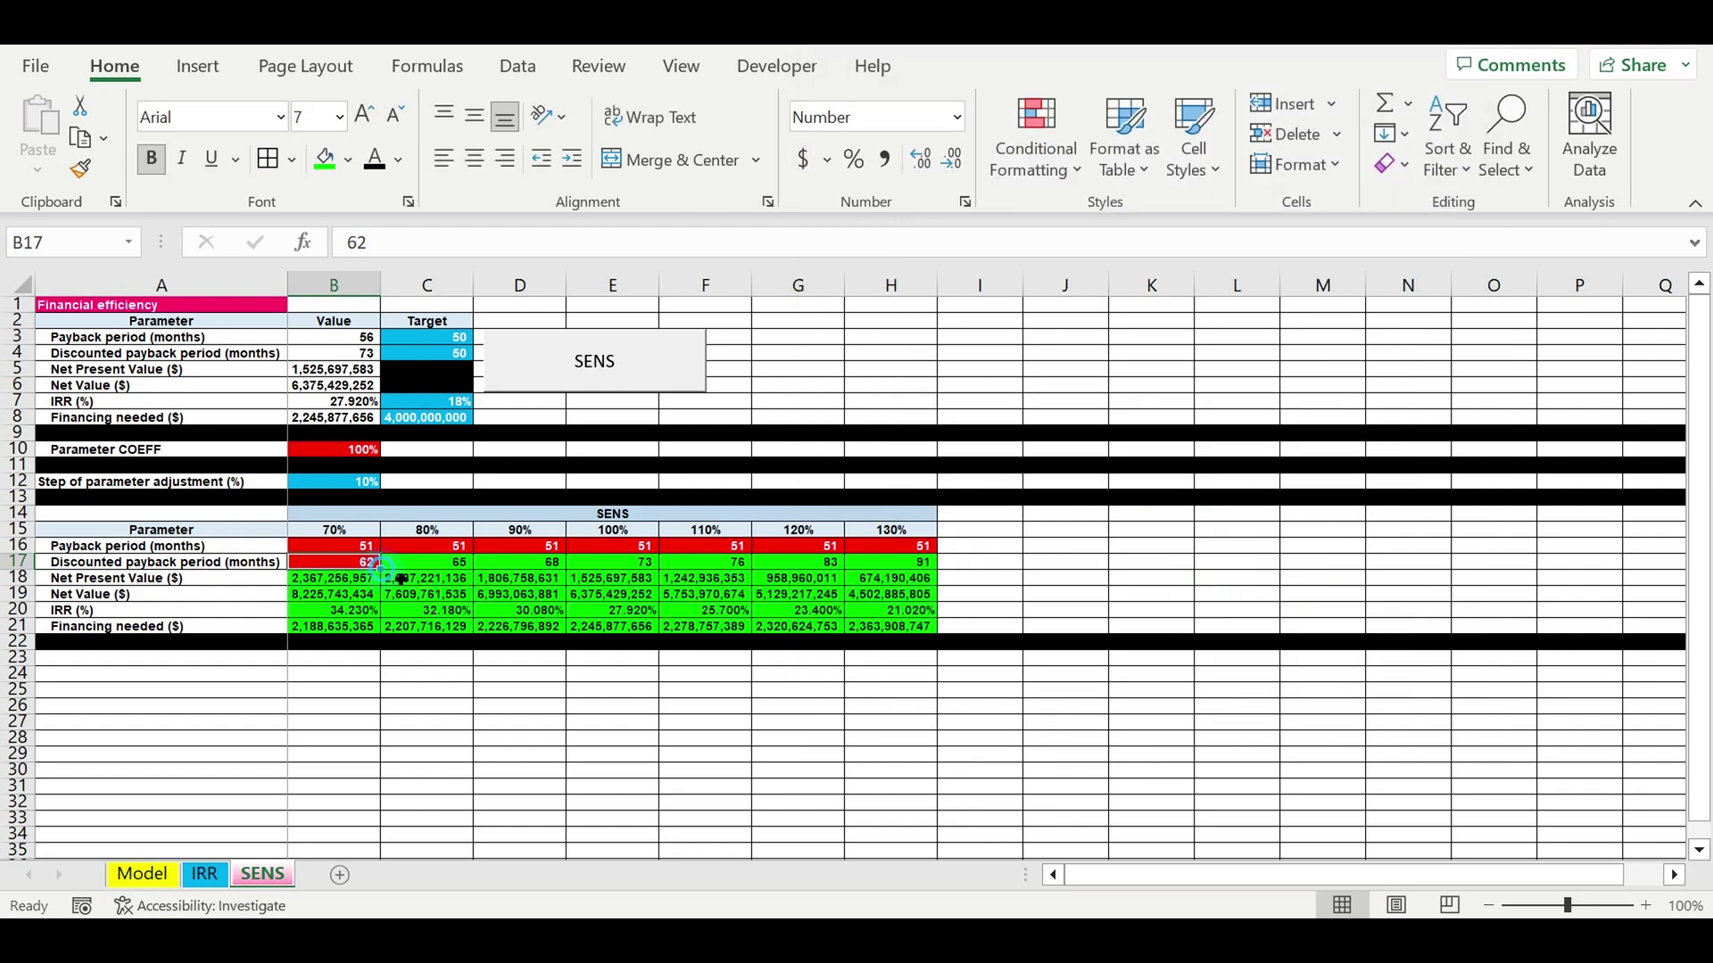
pyautogui.moveTo(380, 567); pyautogui.dragTo(892, 564)
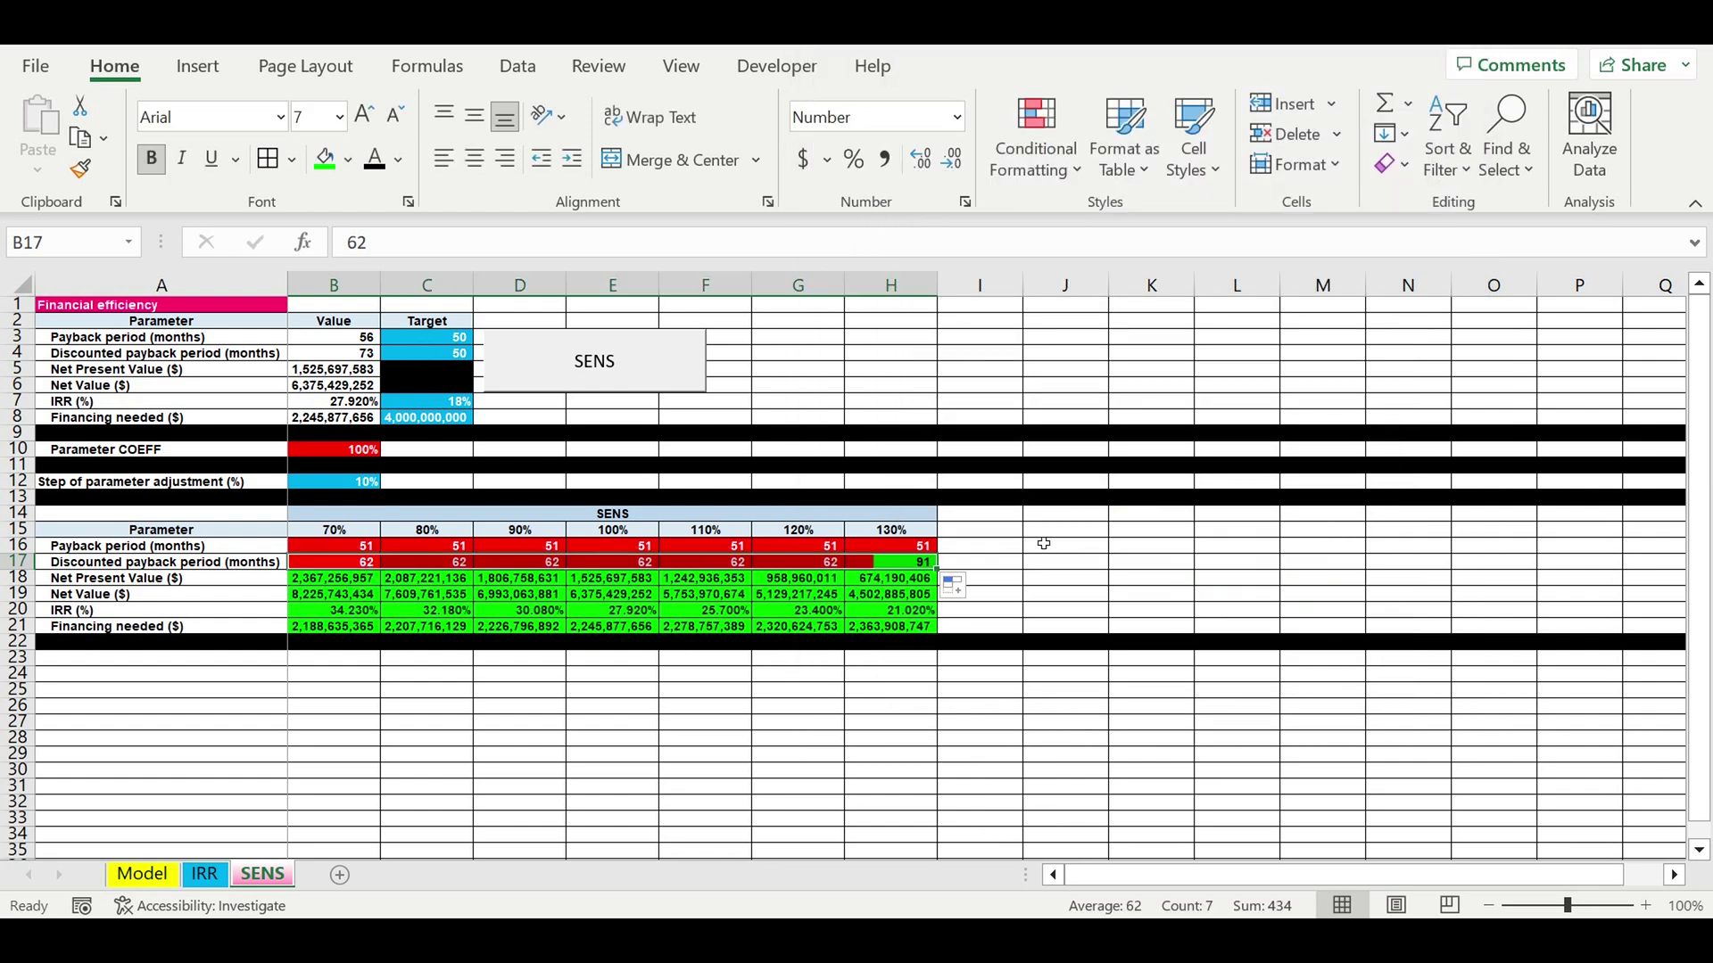
pyautogui.click(1127, 595)
# - Create a formula-based conditional formatting rule for the 70% Net Present Value cell B18 with the formula =B18<=0
pyautogui.click(334, 578)
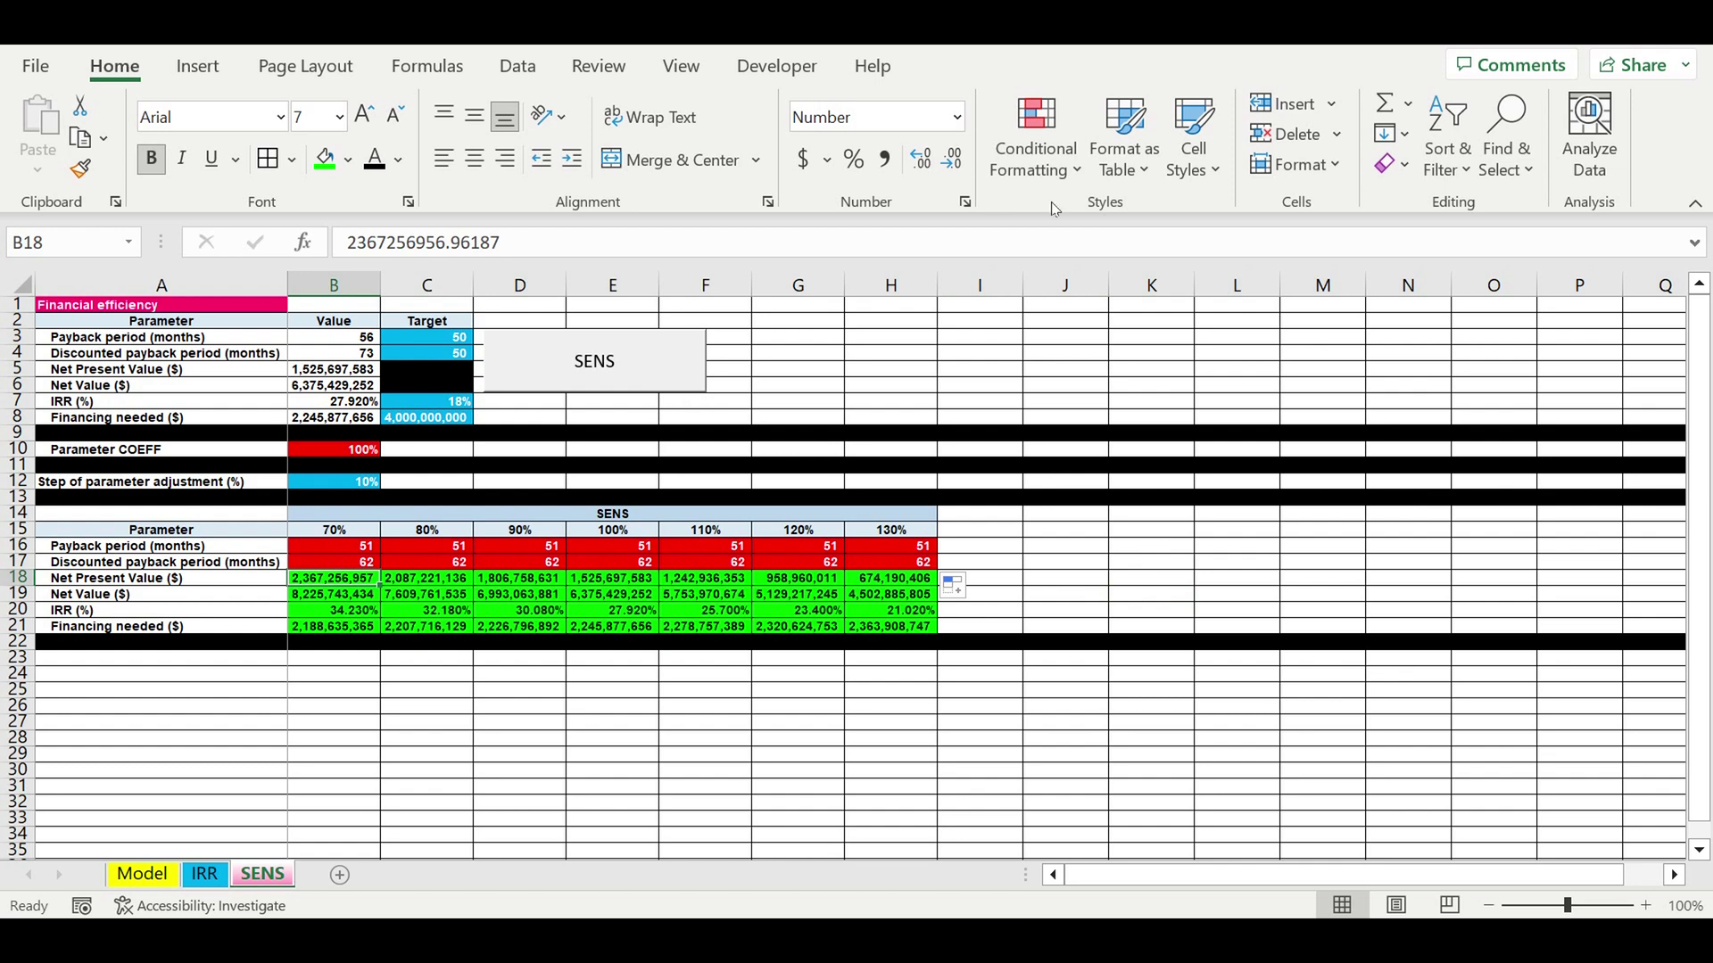
pyautogui.click(1035, 161)
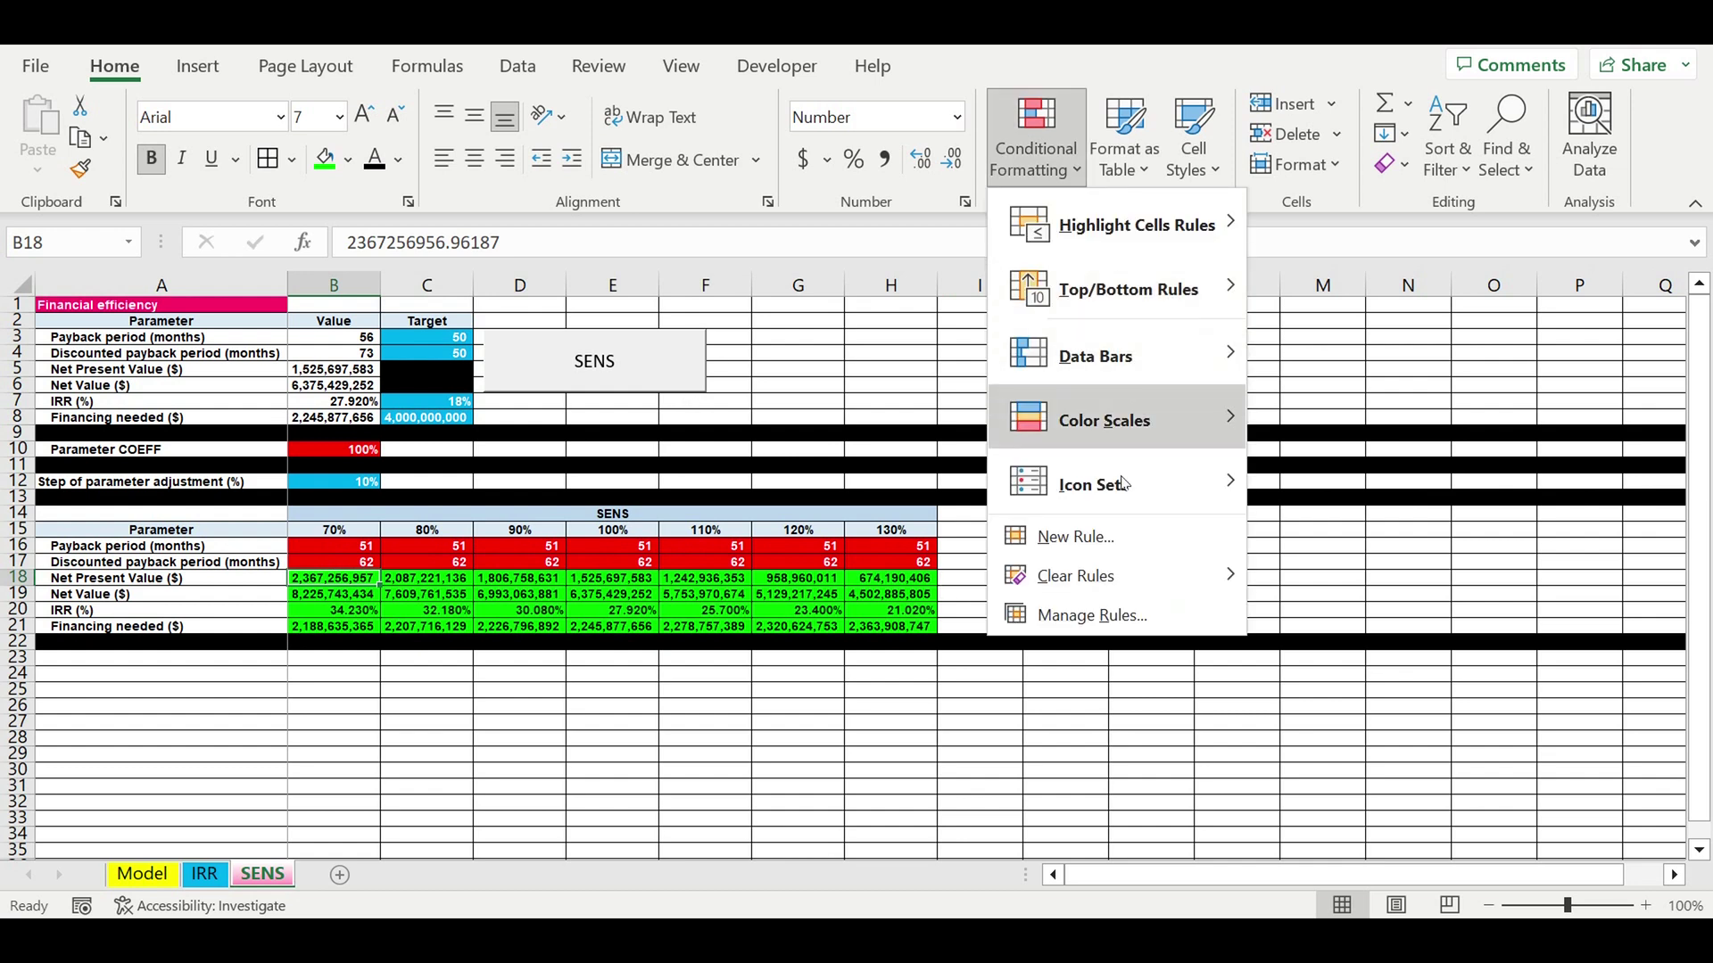
pyautogui.click(1103, 546)
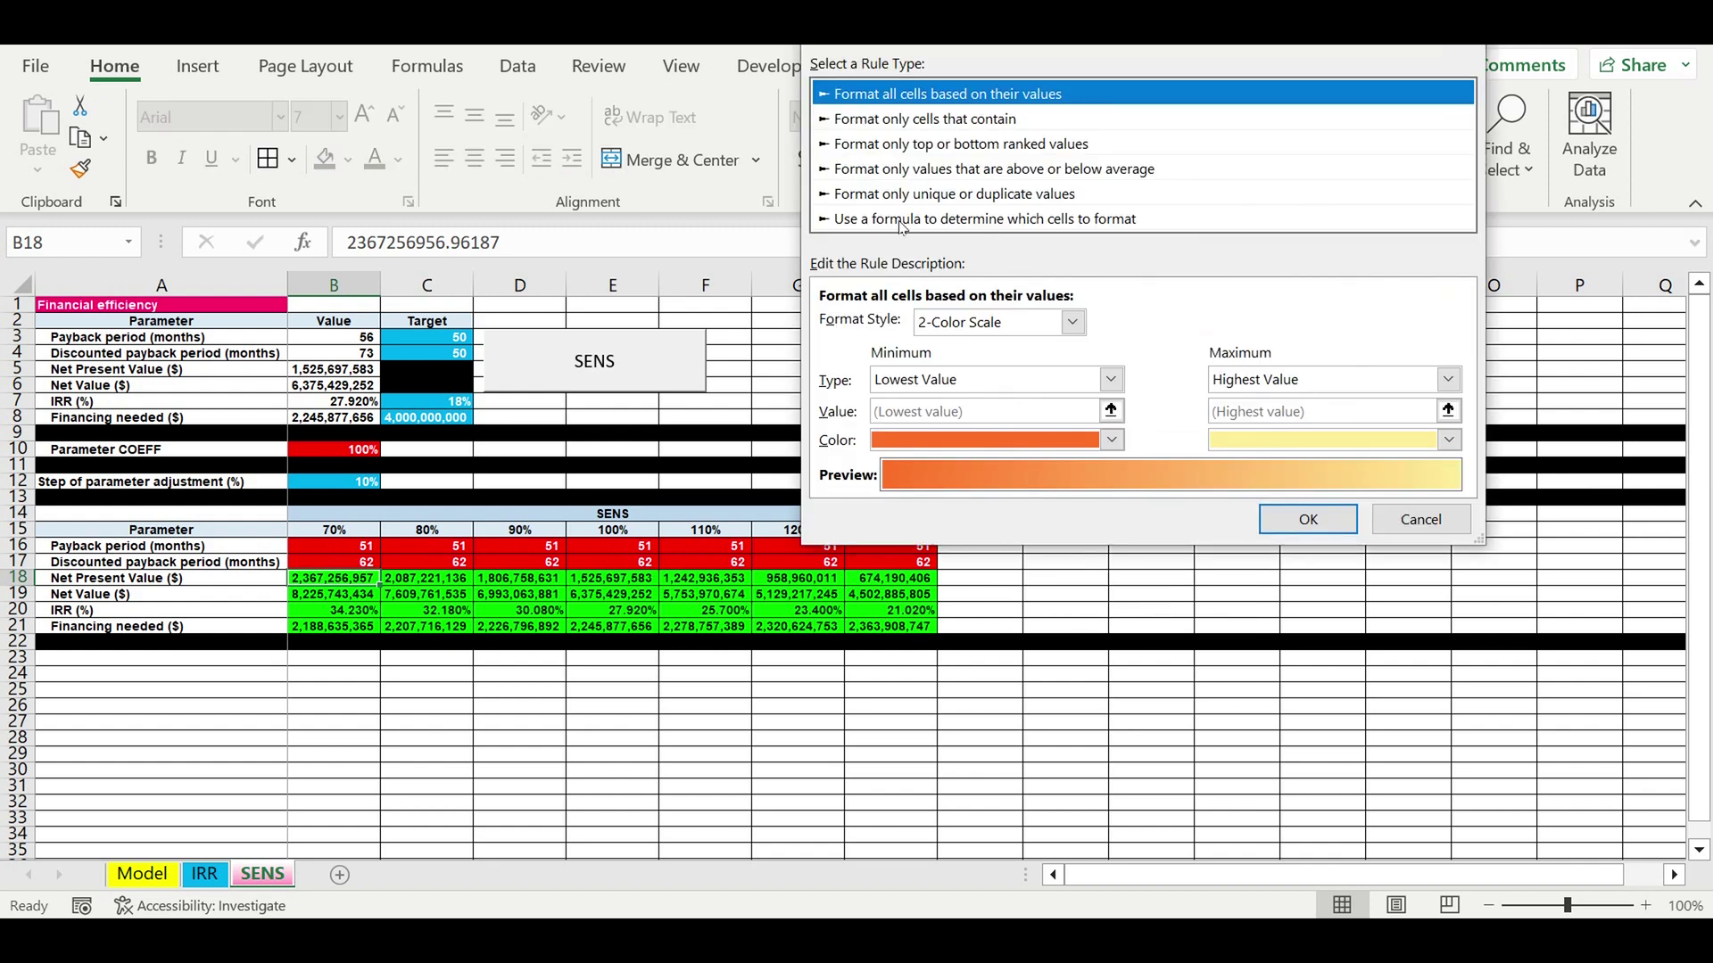
pyautogui.click(883, 220)
pyautogui.click(333, 579)
pyautogui.click(830, 318)
pyautogui.click(838, 324)
pyautogui.press('BackSpace')
pyautogui.press('BackSpace')
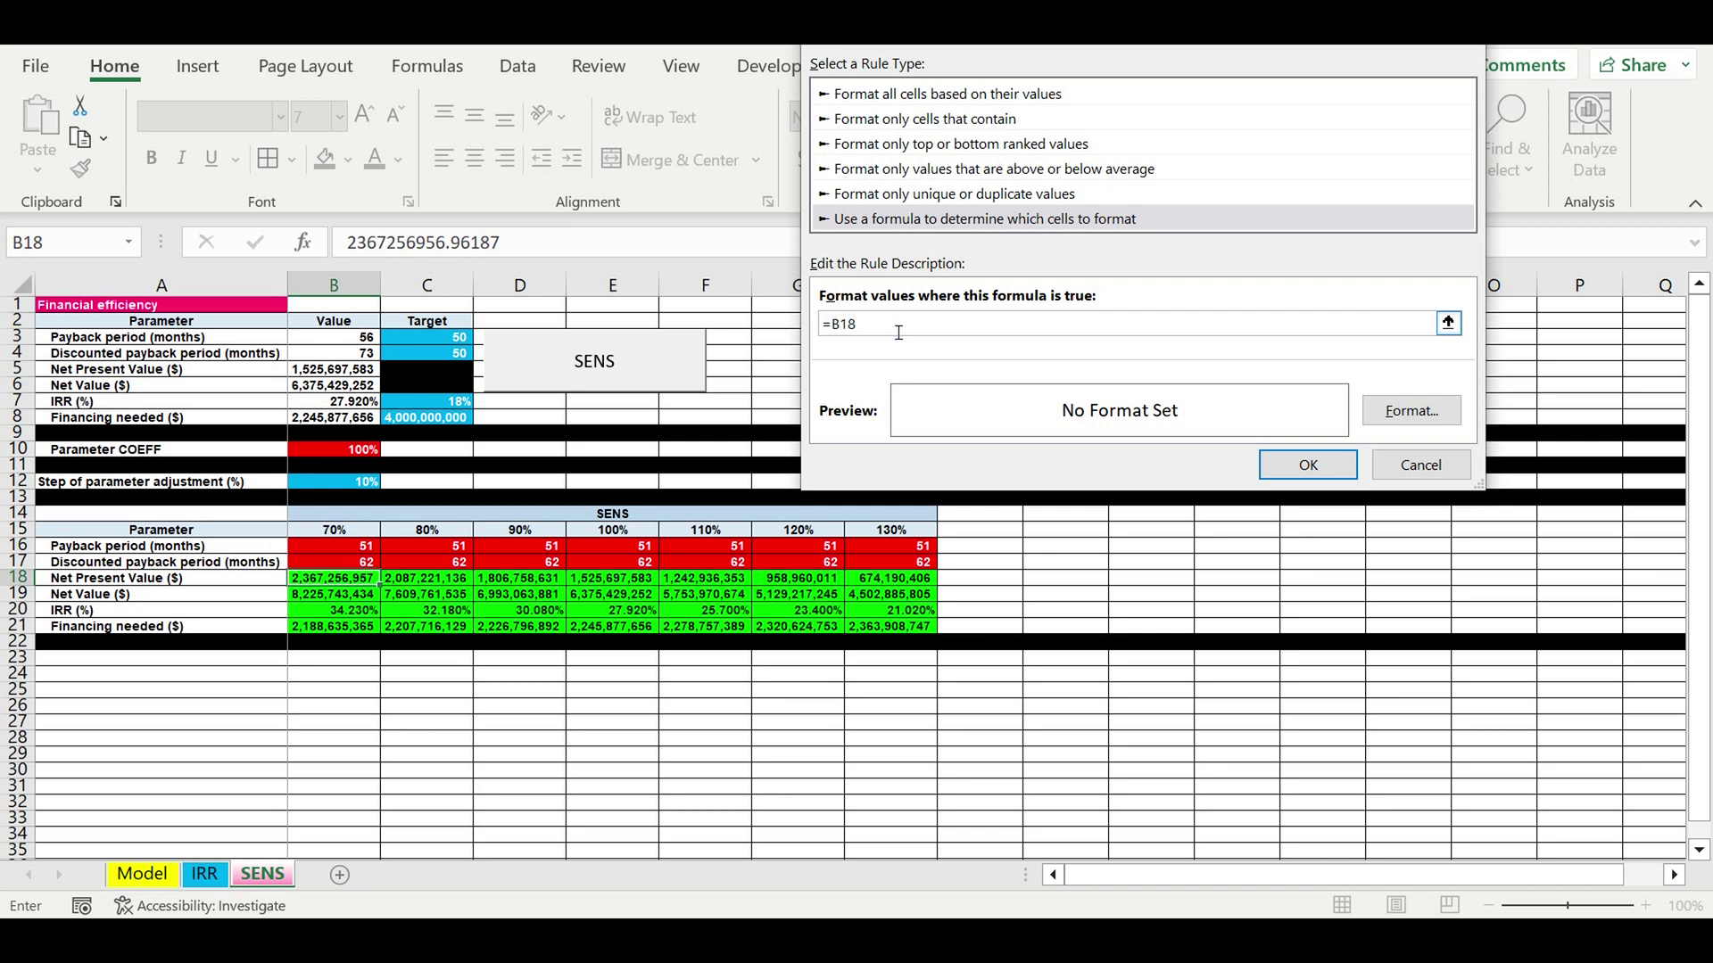
pyautogui.write('<=0')
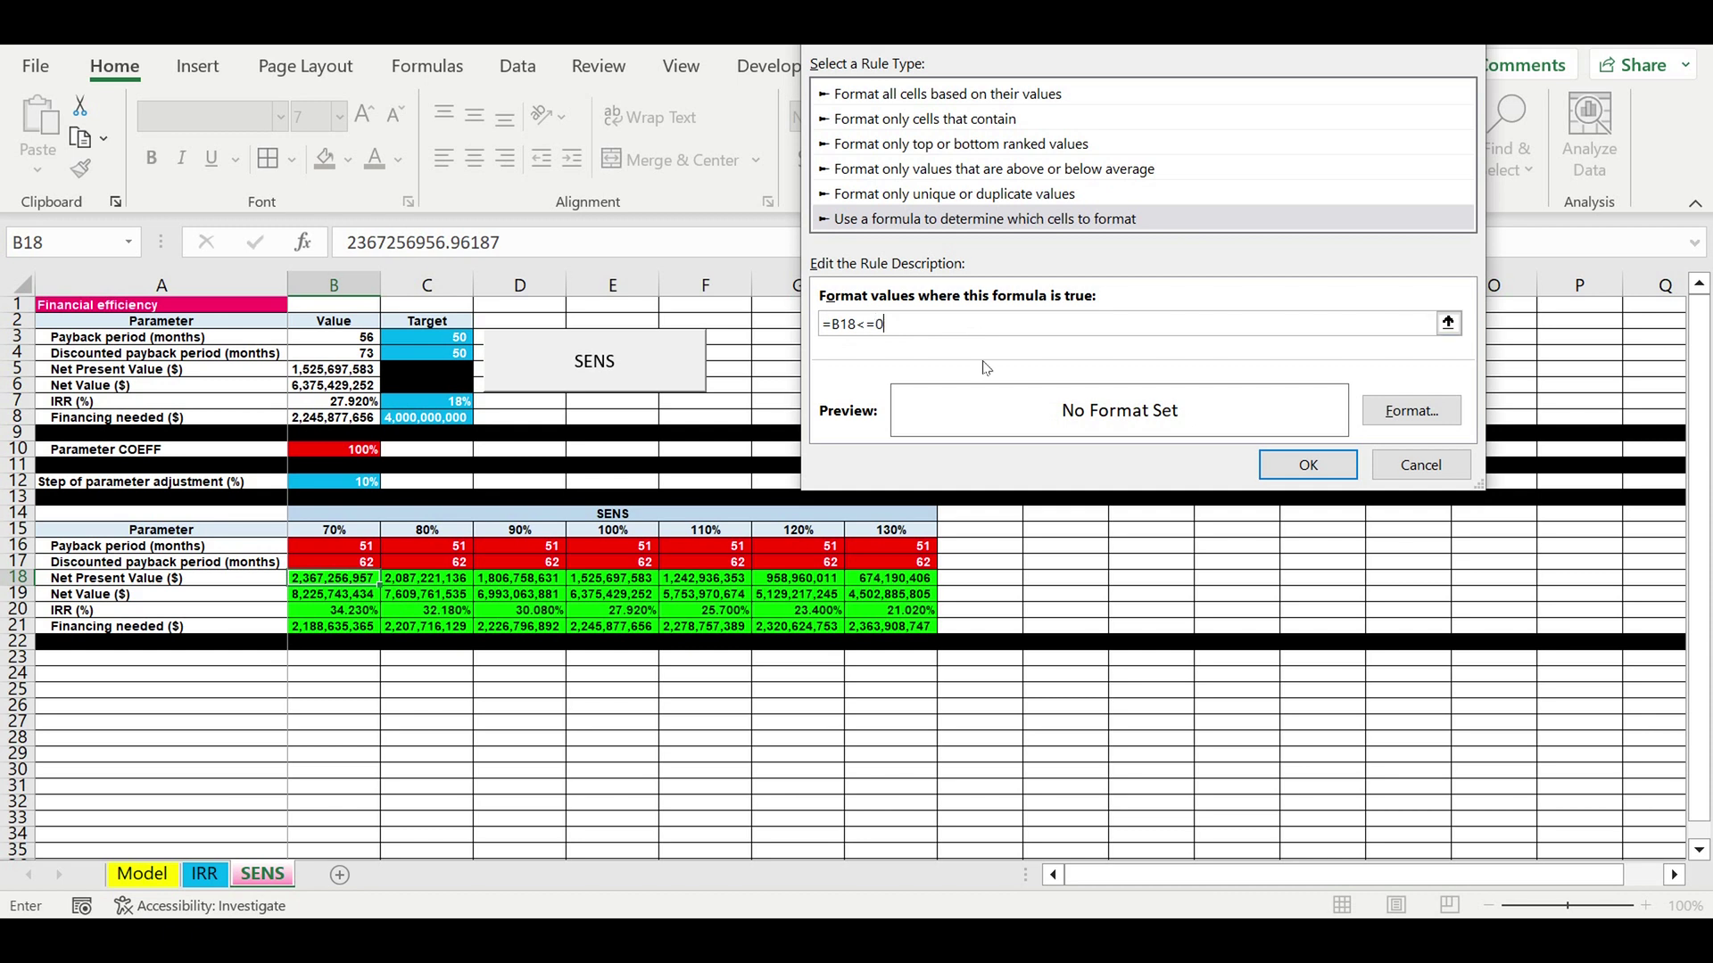
# - Give the B18 rule a red fill with white font and apply it
pyautogui.click(1409, 411)
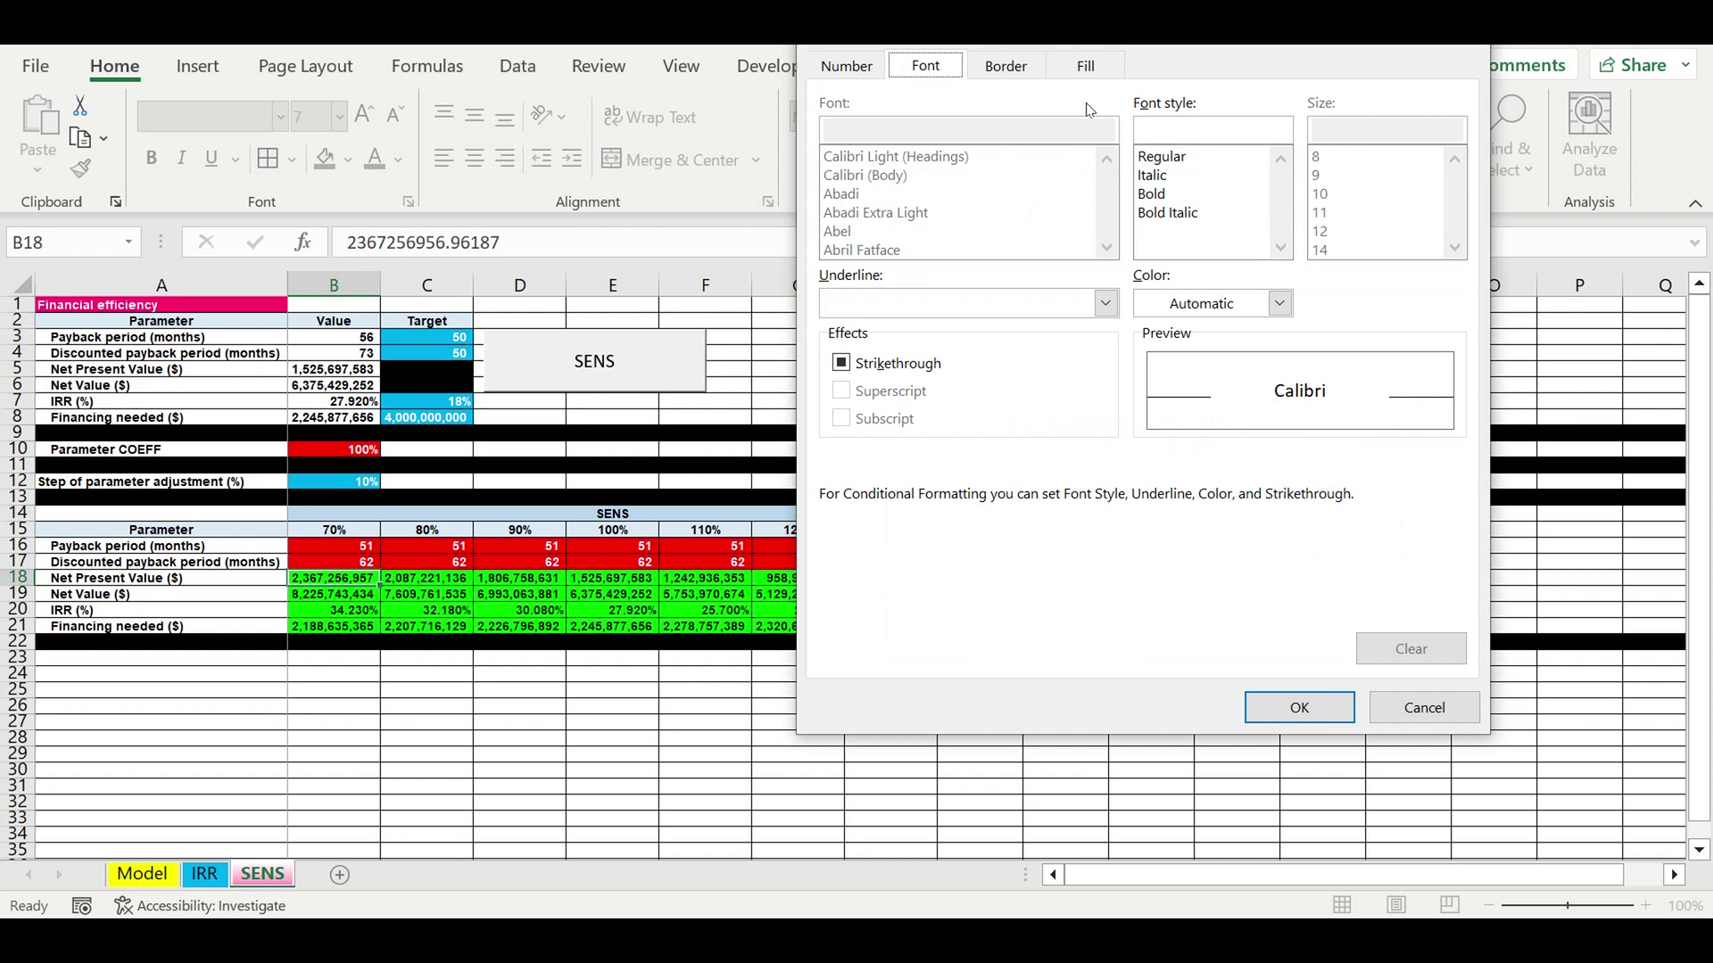
pyautogui.click(1085, 65)
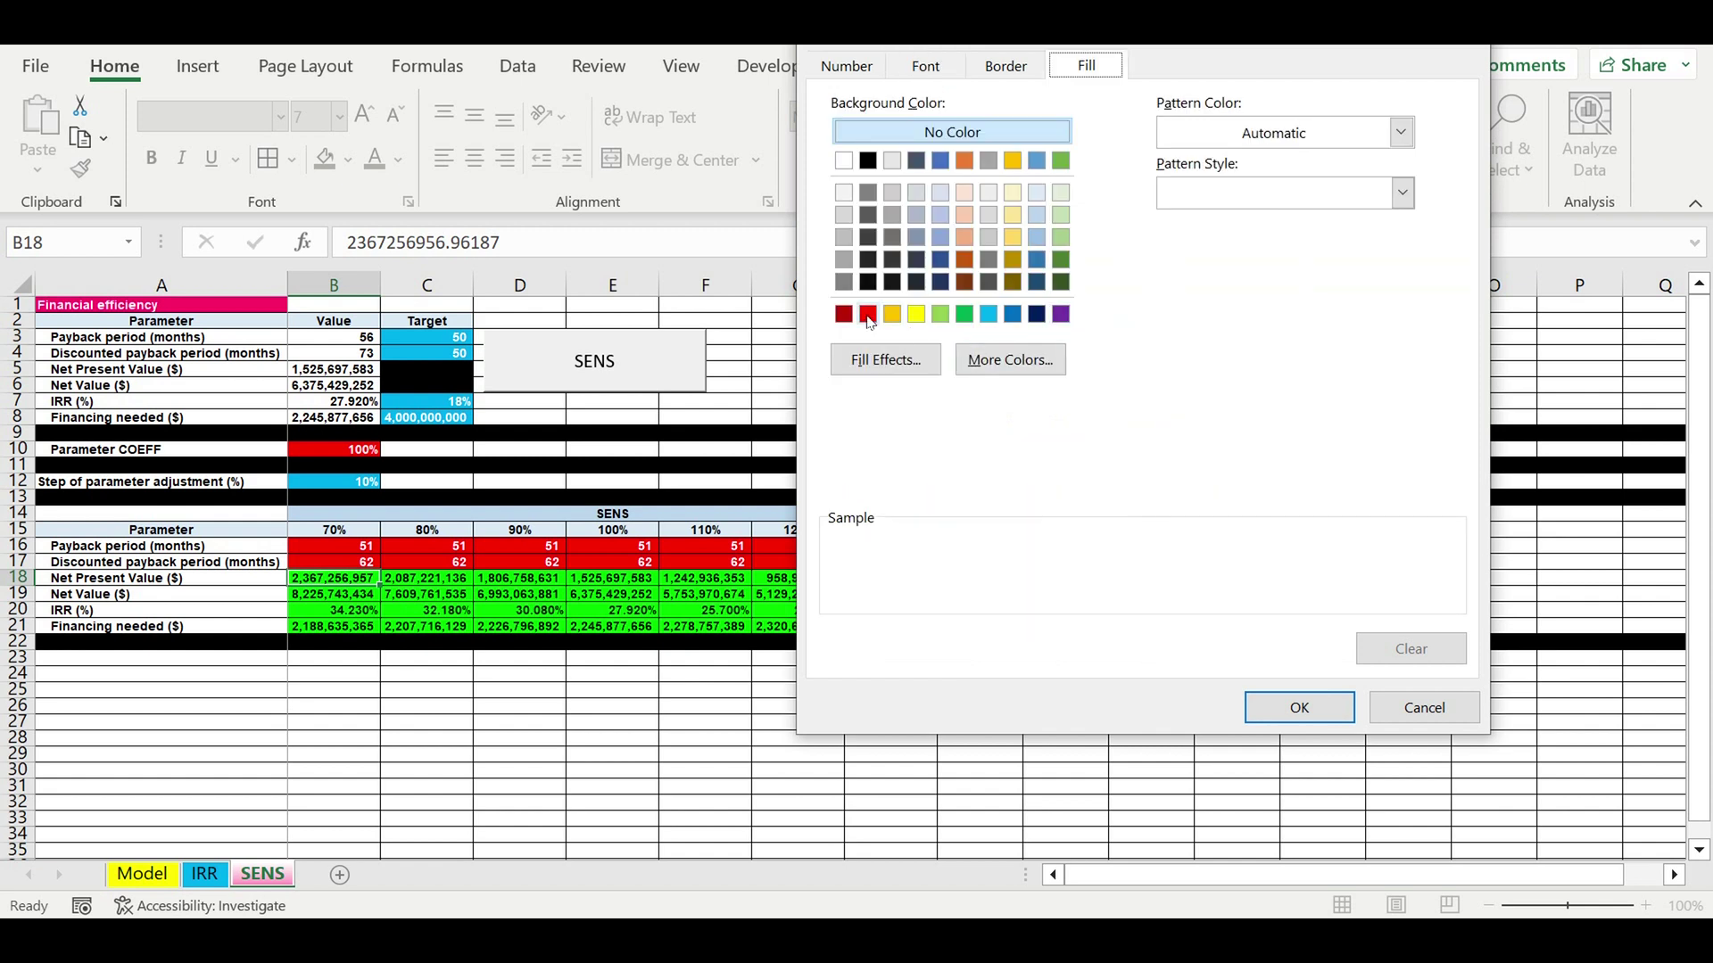
pyautogui.click(868, 314)
pyautogui.click(919, 71)
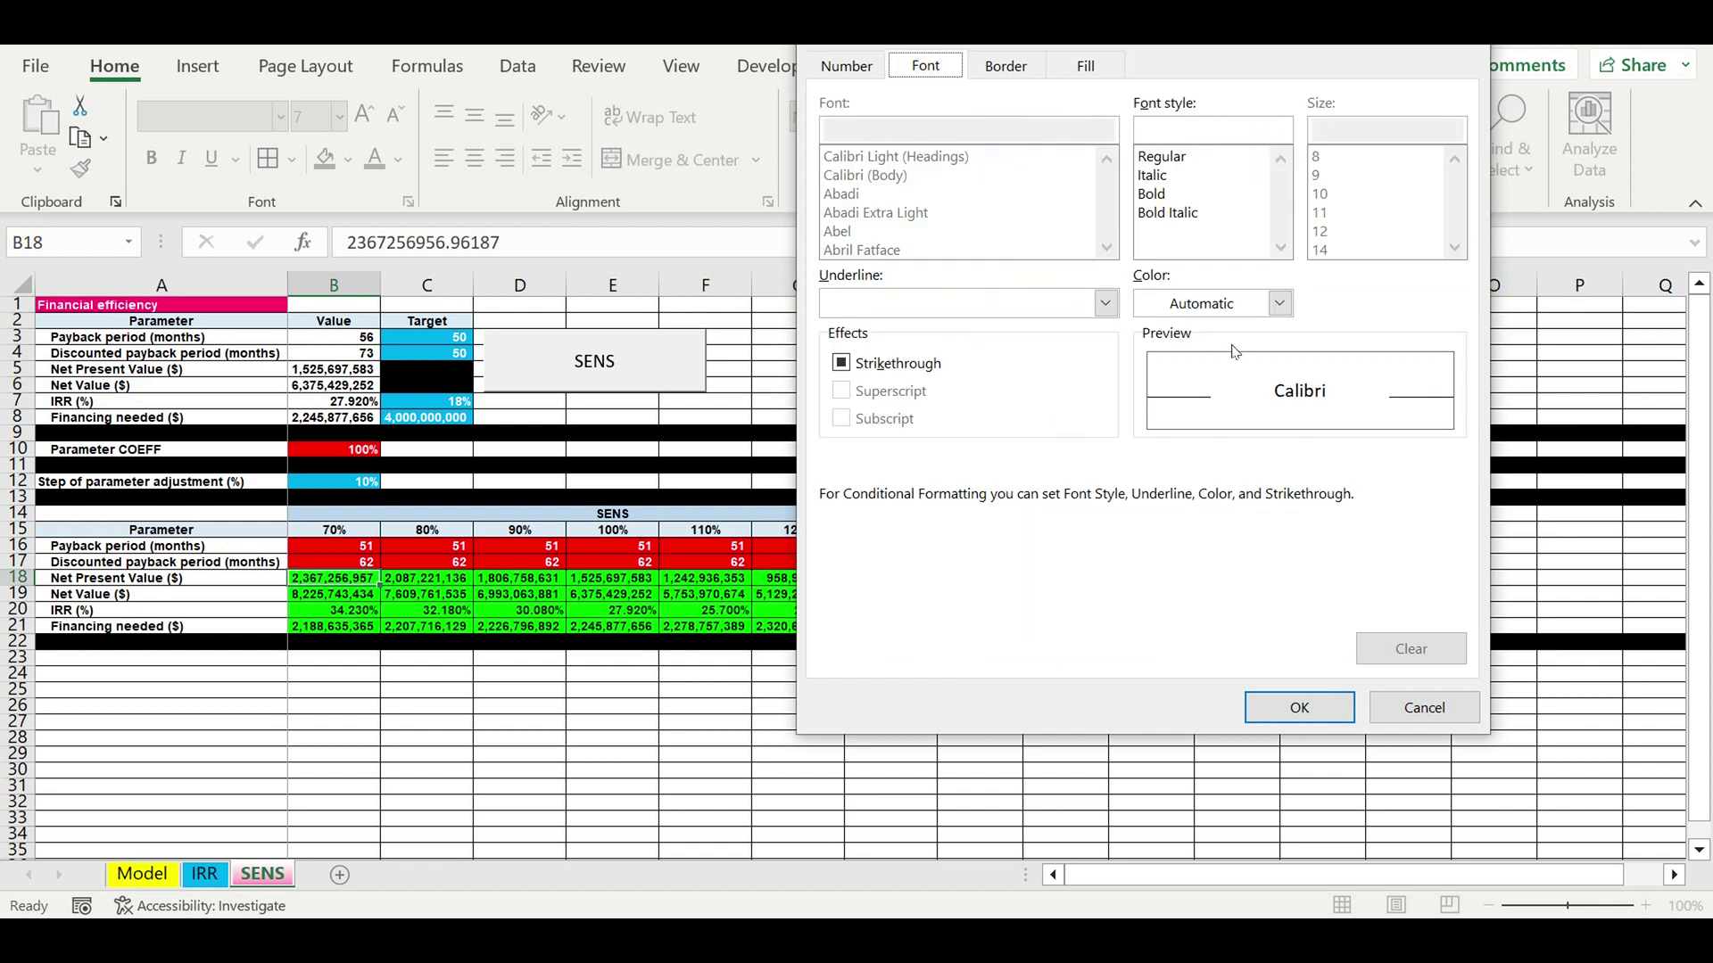
pyautogui.click(1279, 305)
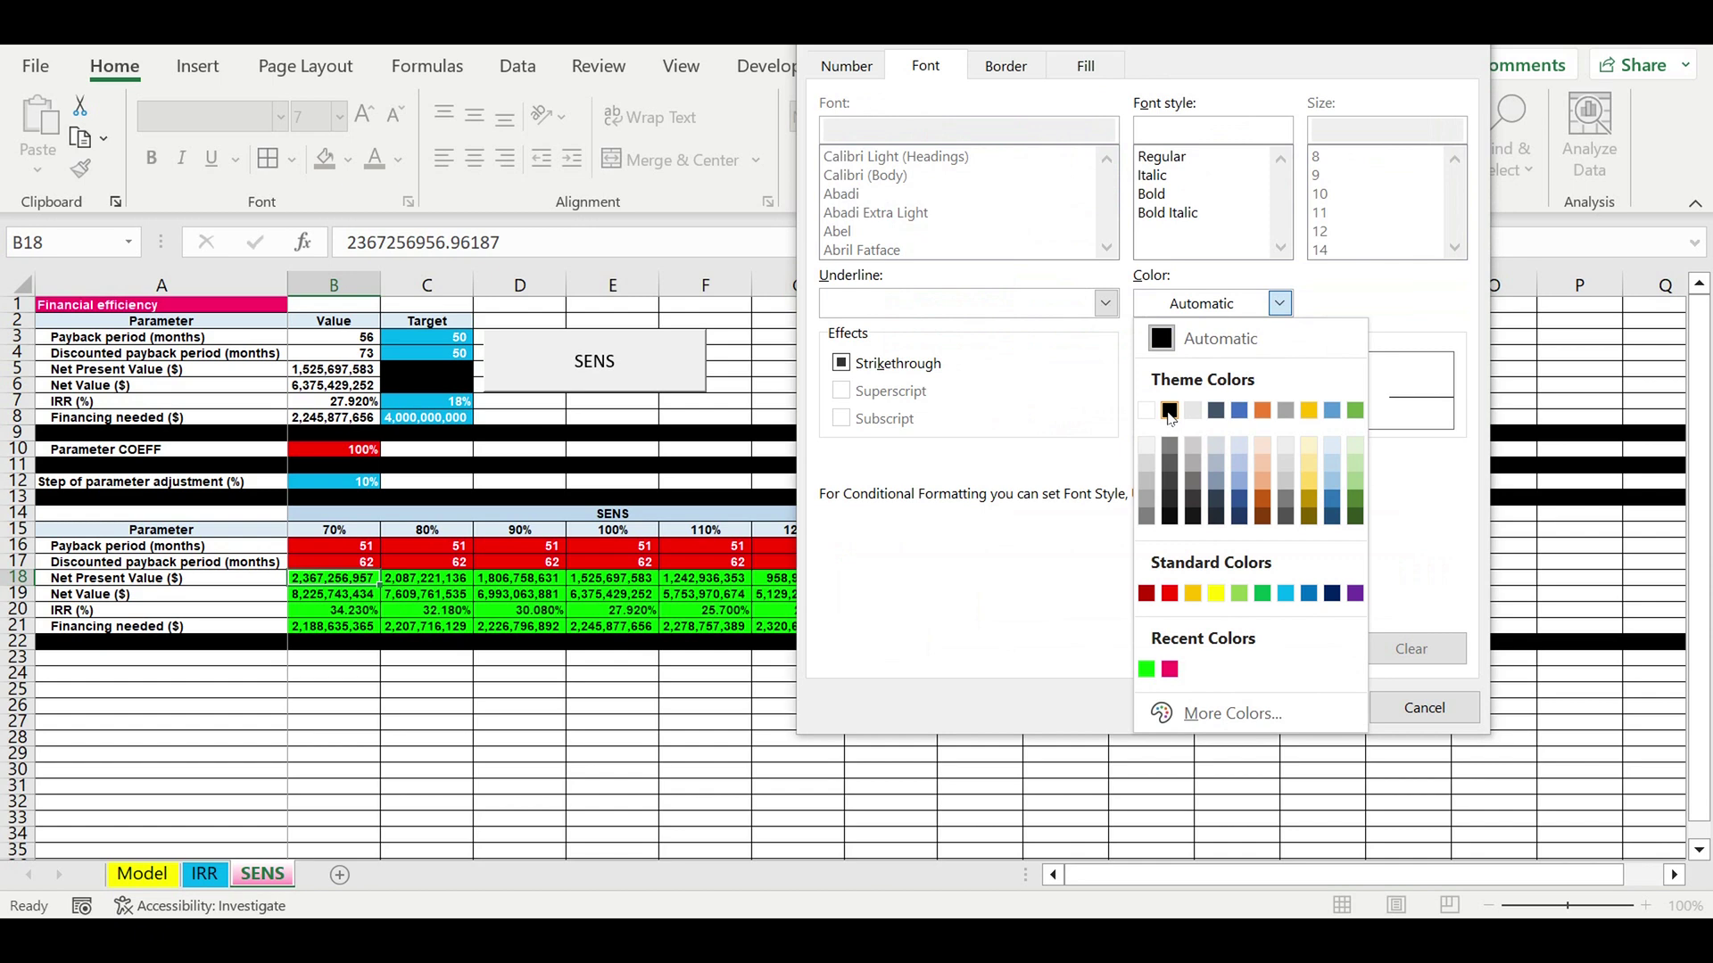
pyautogui.click(1169, 412)
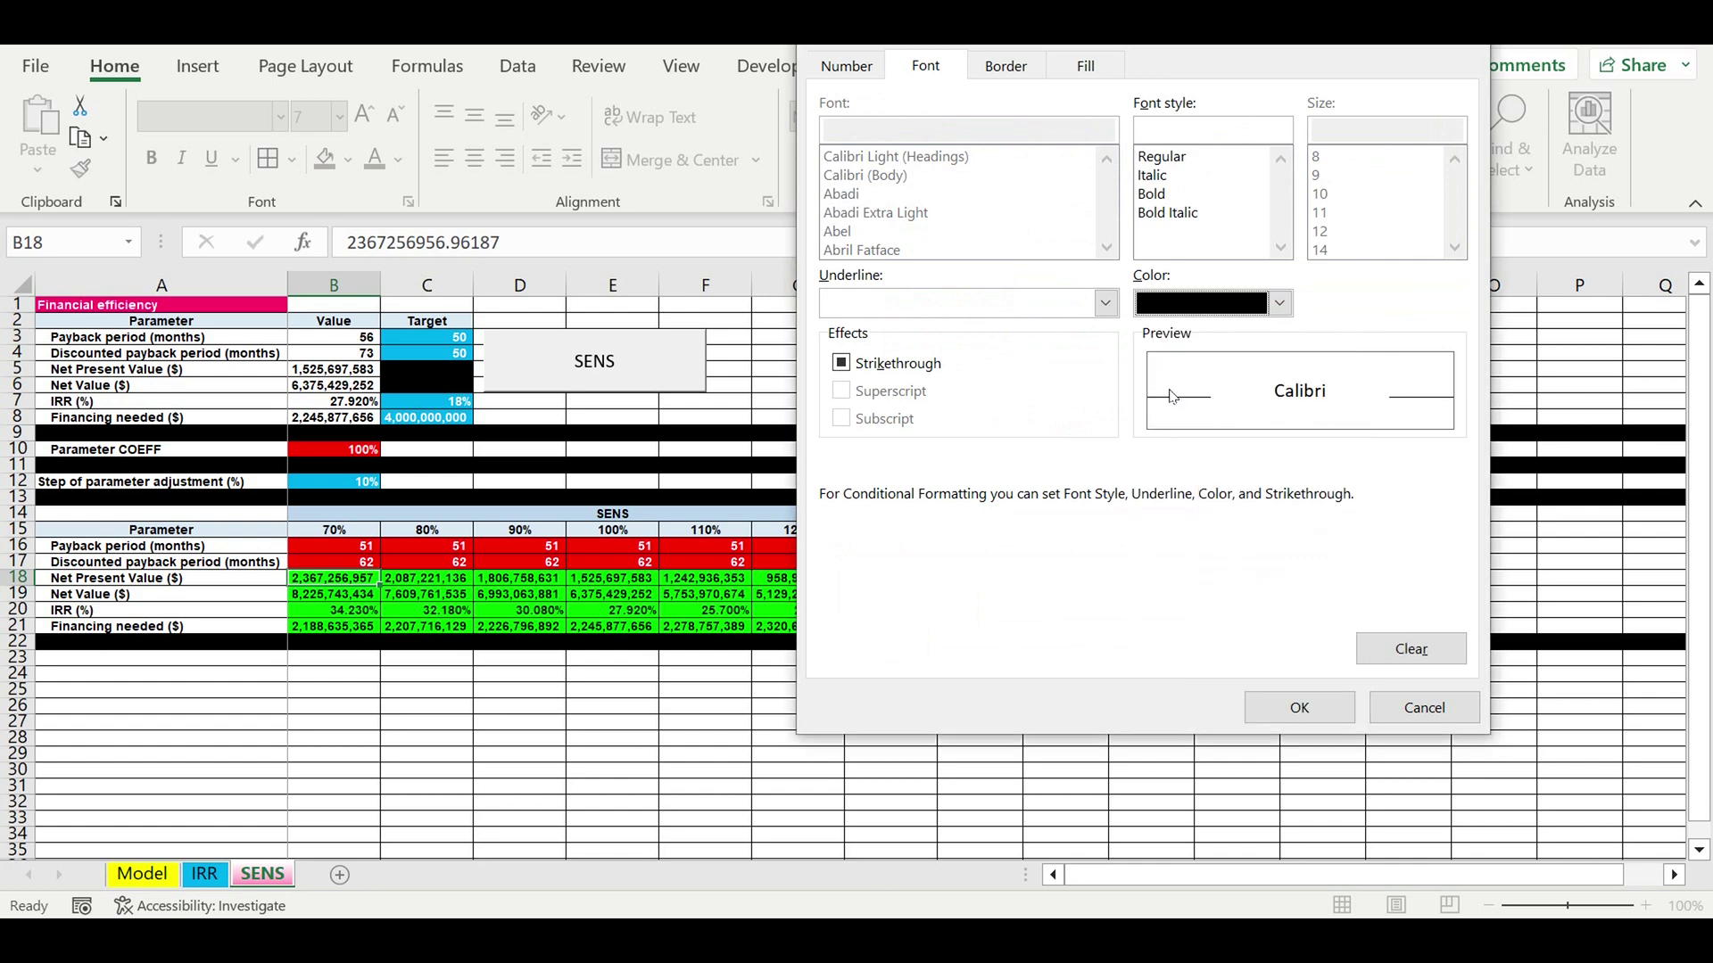
pyautogui.click(1304, 697)
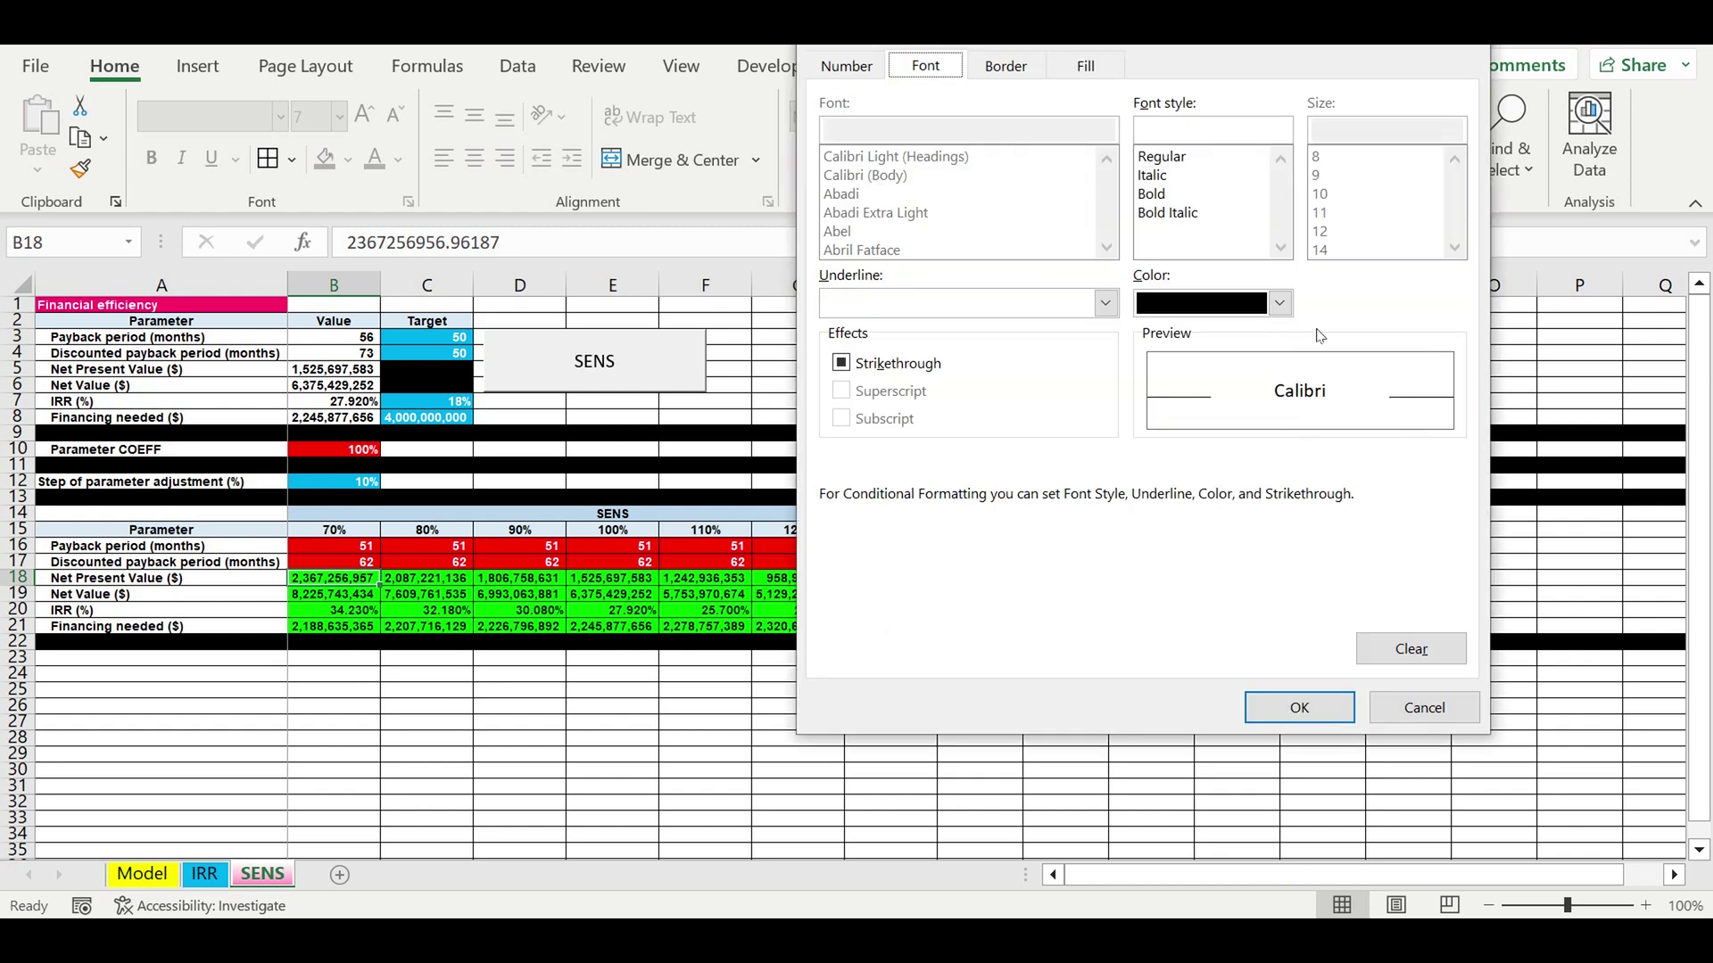
pyautogui.click(1287, 306)
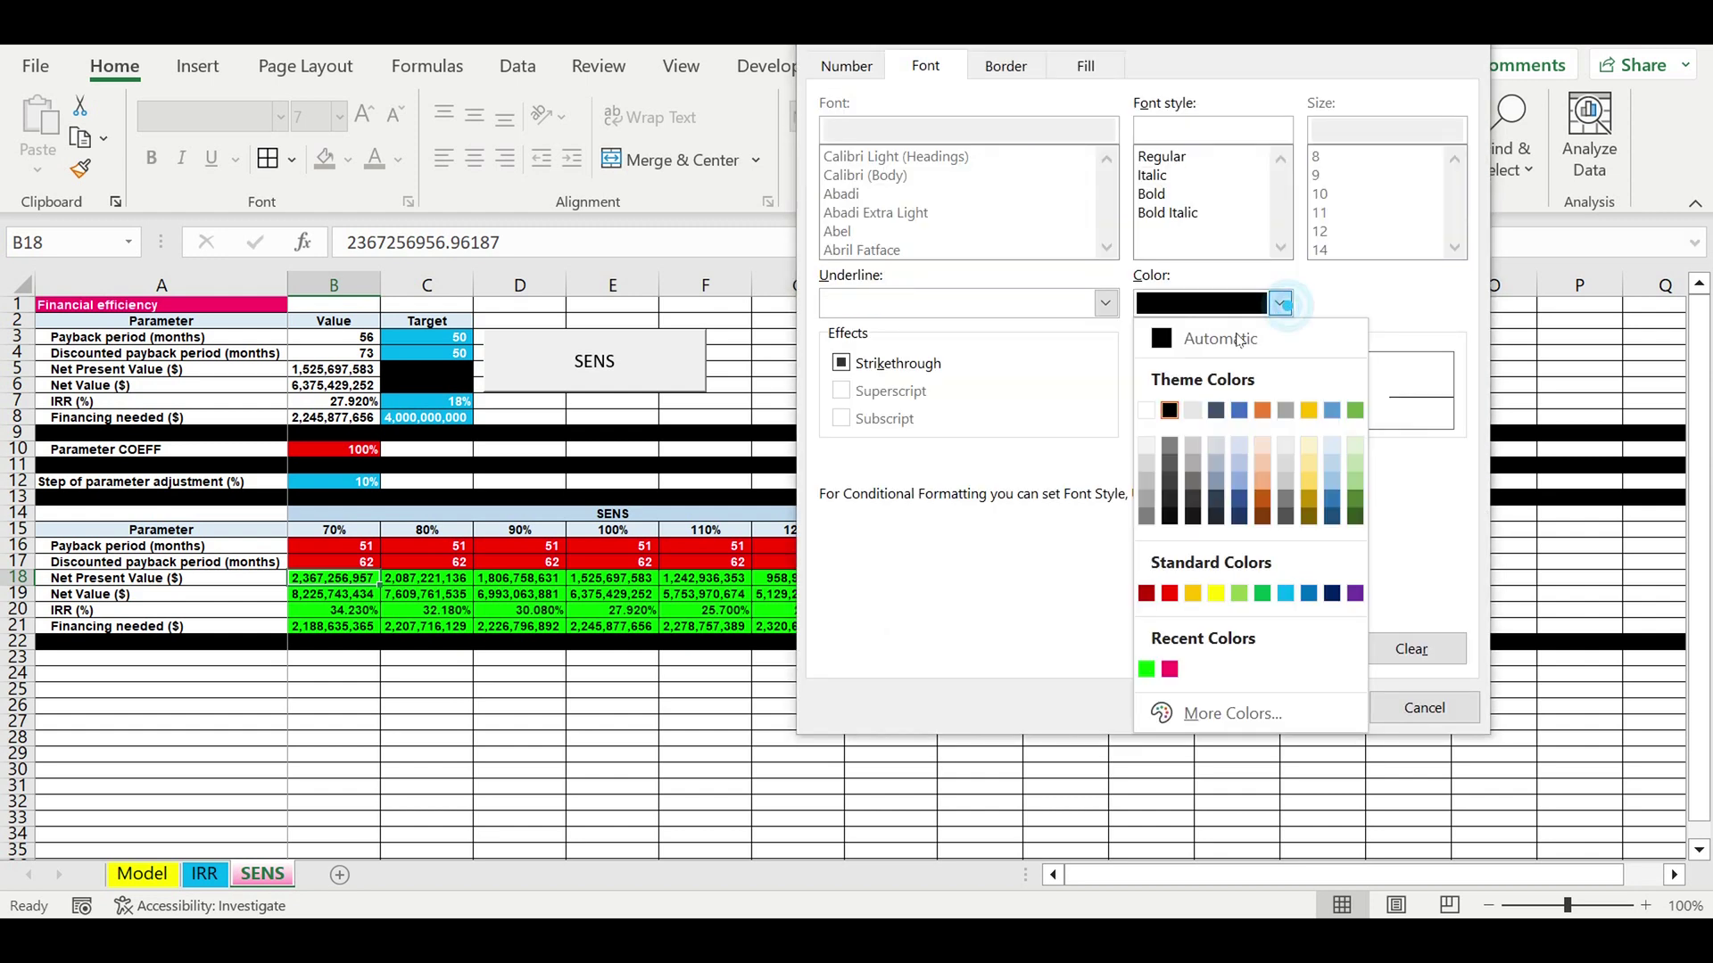
pyautogui.click(1238, 339)
pyautogui.click(1299, 708)
pyautogui.click(1325, 465)
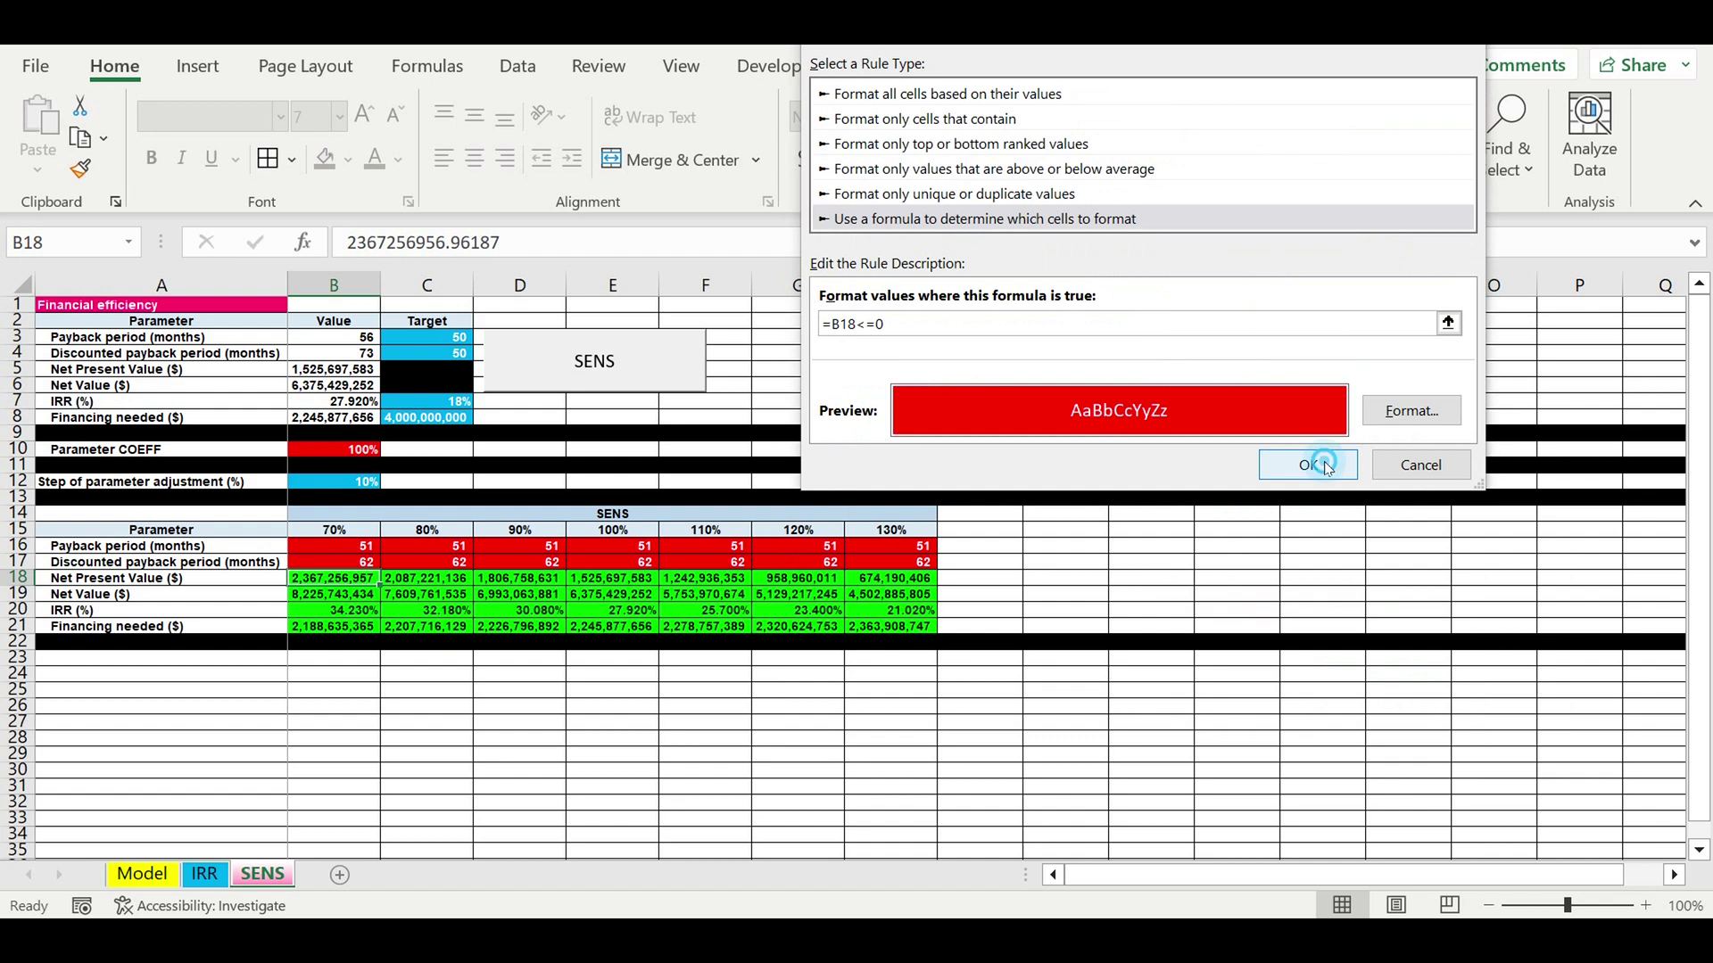
# - Fill B18 across to H18, then copy it down to B19 and across to H19 in the Net Value row
pyautogui.moveTo(381, 586); pyautogui.dragTo(923, 607)
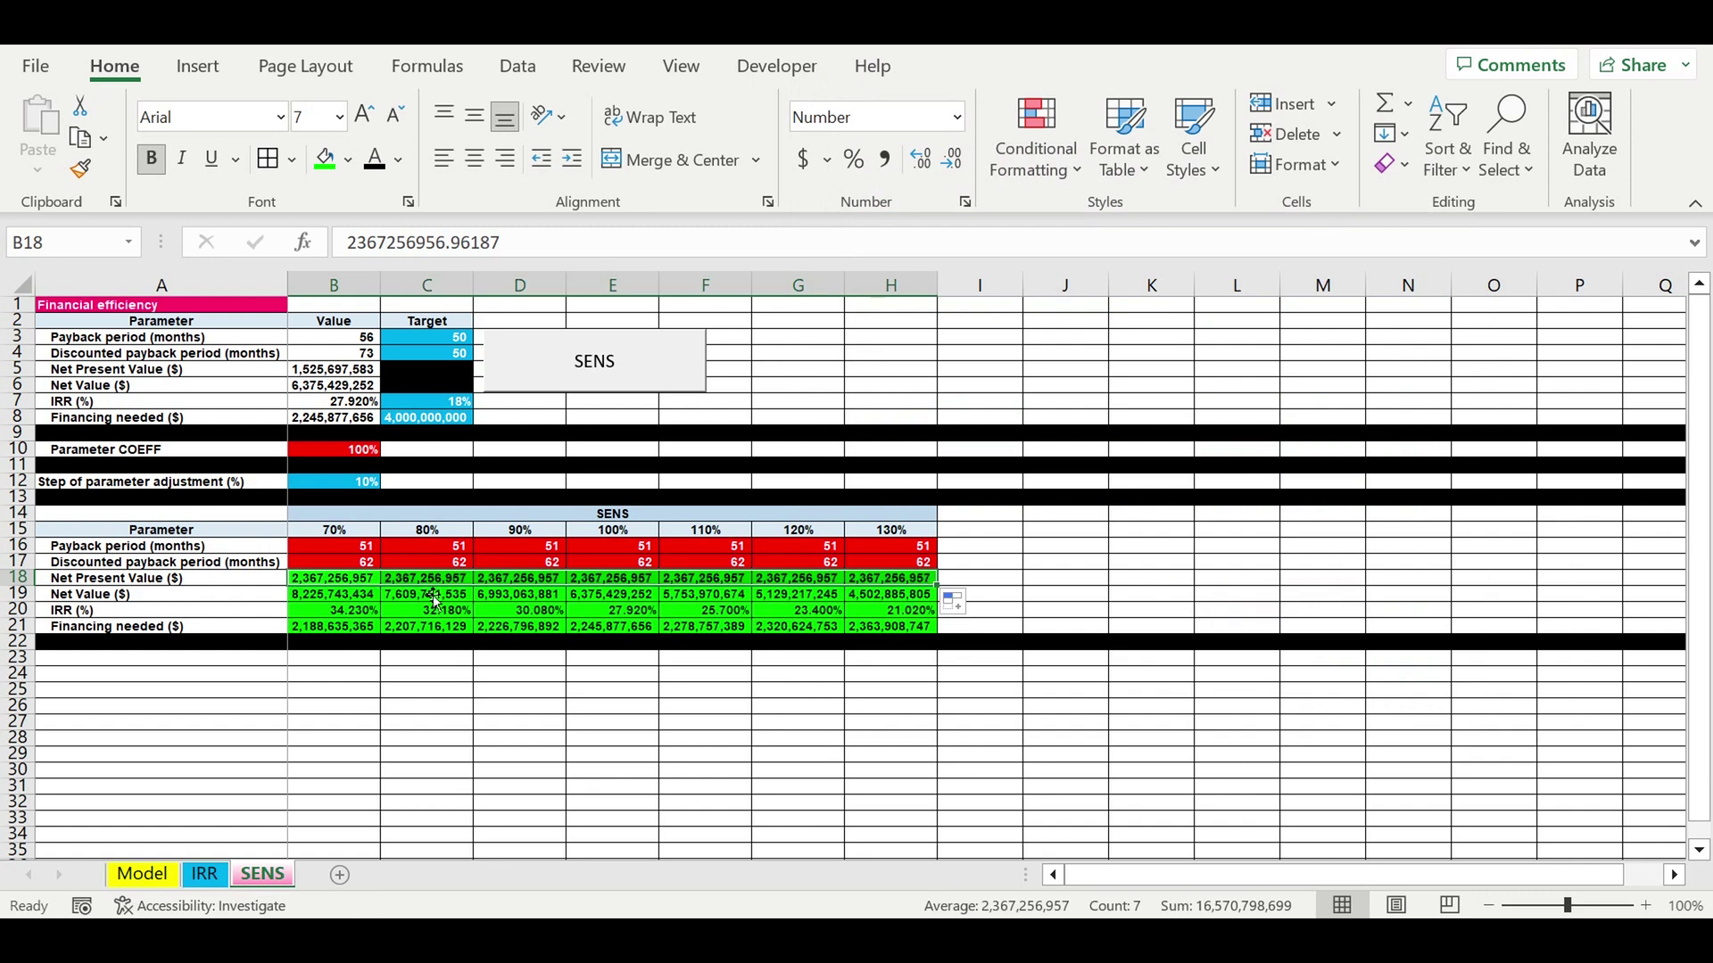
pyautogui.click(365, 594)
pyautogui.click(355, 580)
pyautogui.moveTo(381, 586); pyautogui.dragTo(919, 610)
pyautogui.click(348, 596)
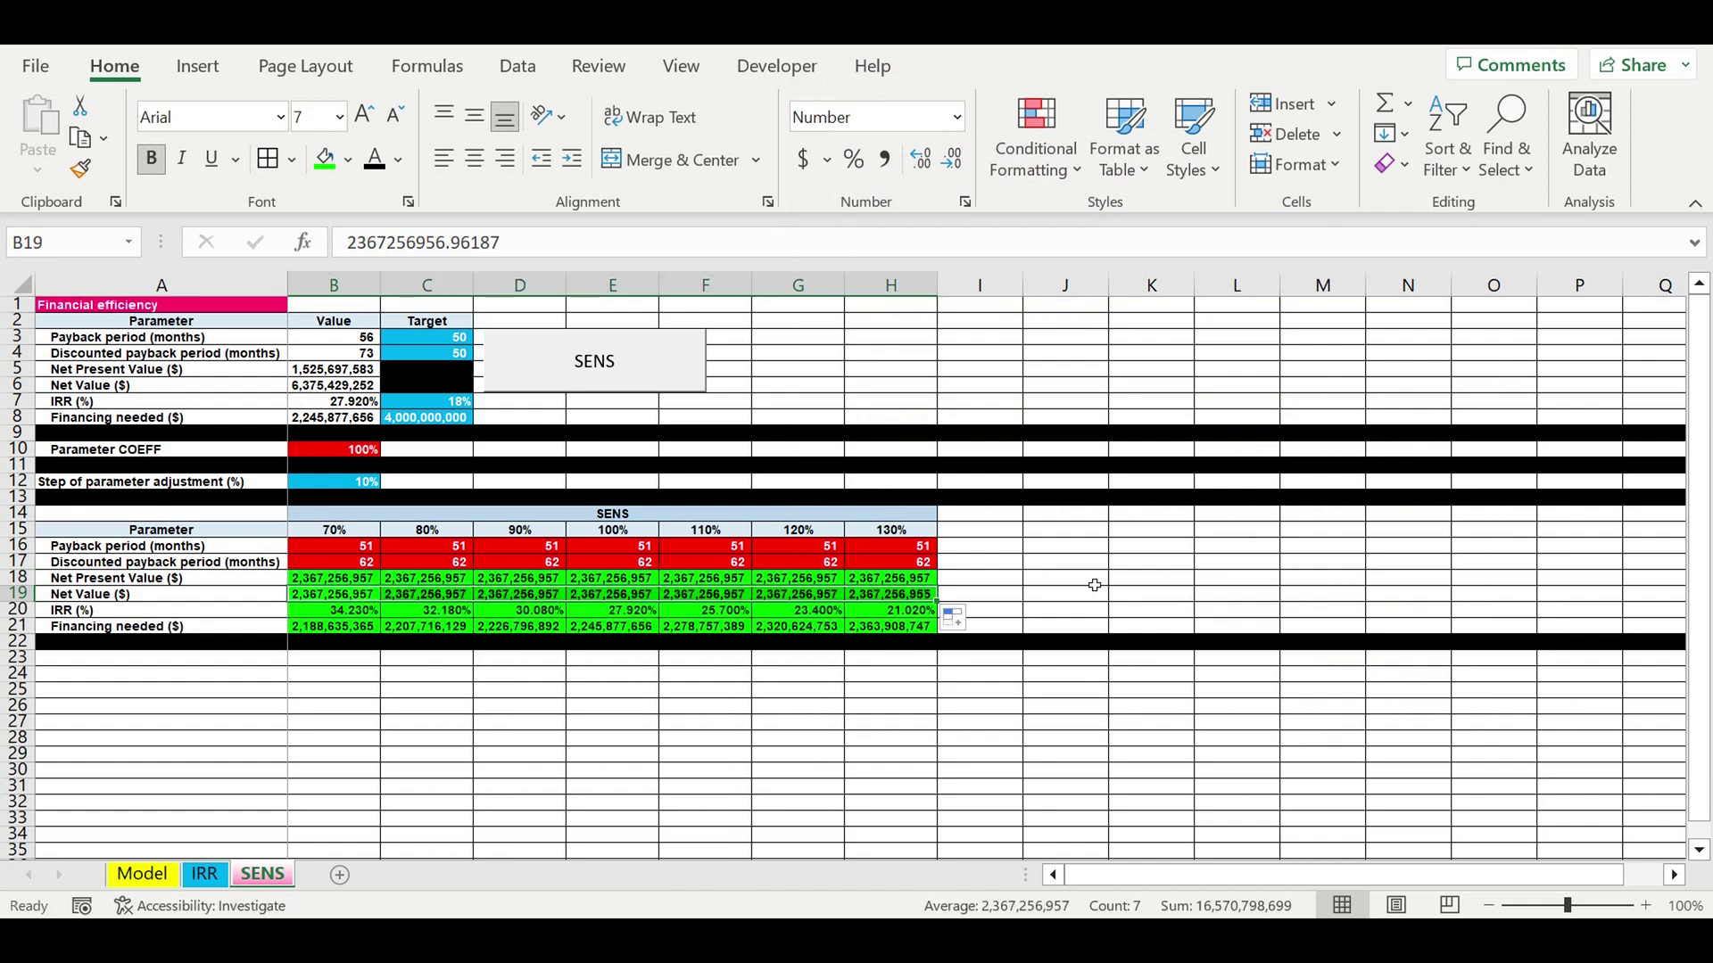
# - Create a formula-based conditional formatting rule for the 70% IRR cell B20 with the formula =B20<$C$7
pyautogui.click(332, 614)
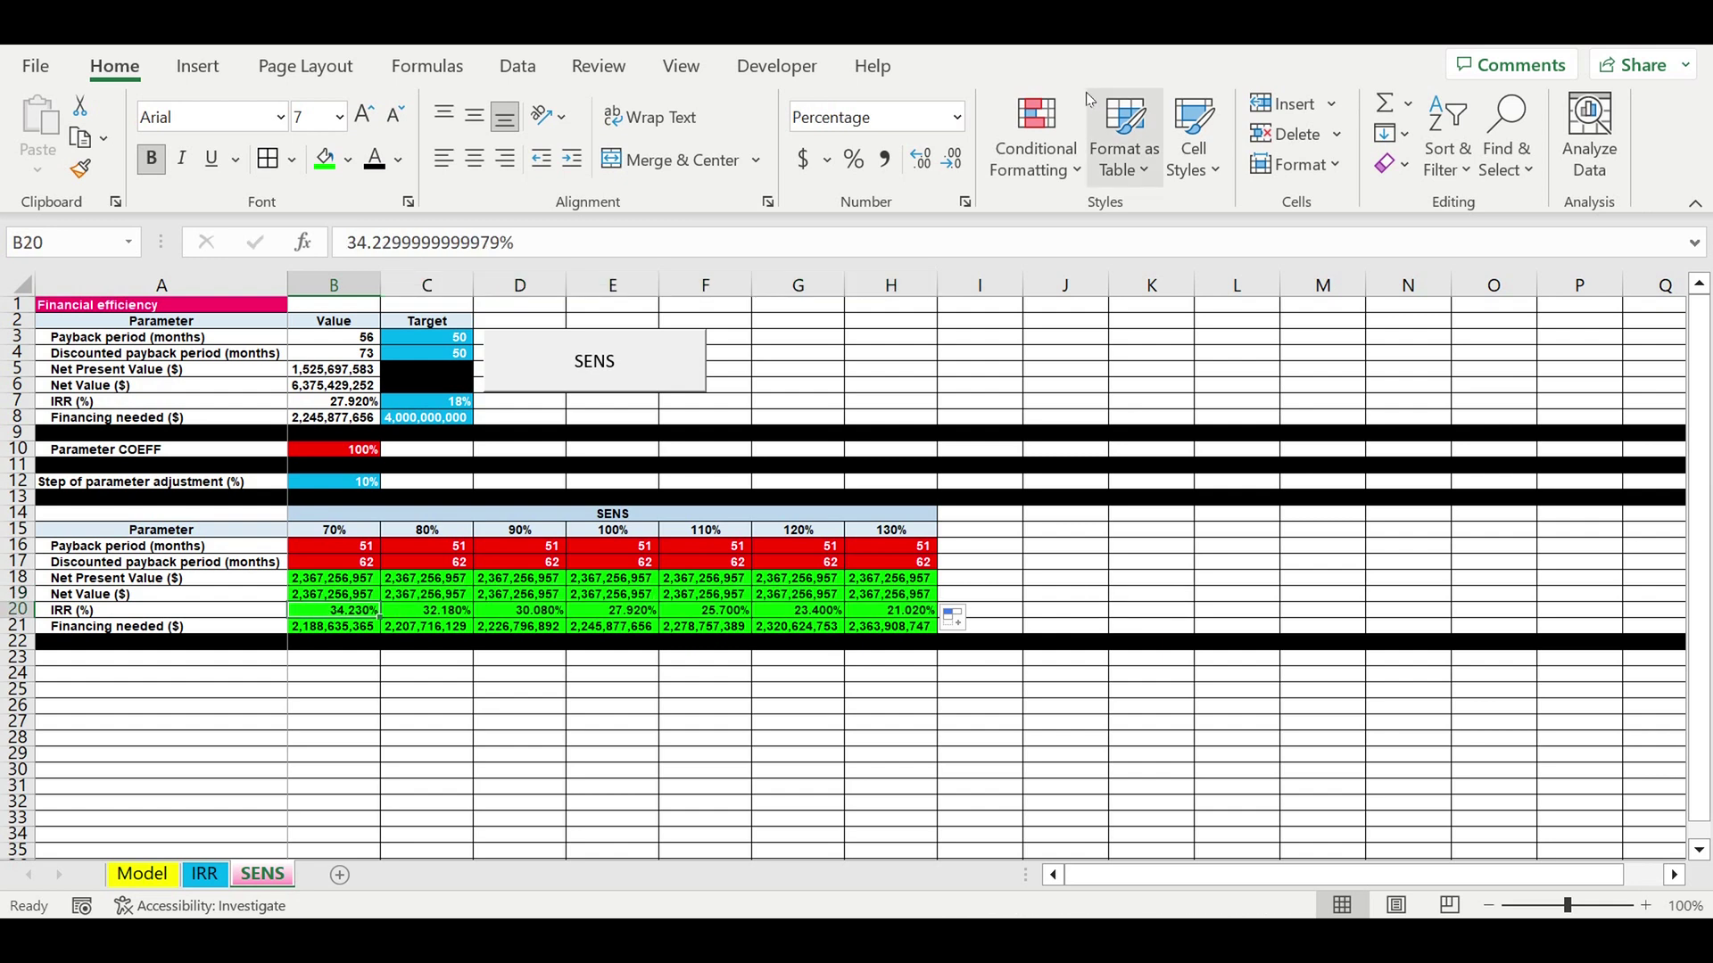
pyautogui.click(1035, 152)
pyautogui.click(1080, 533)
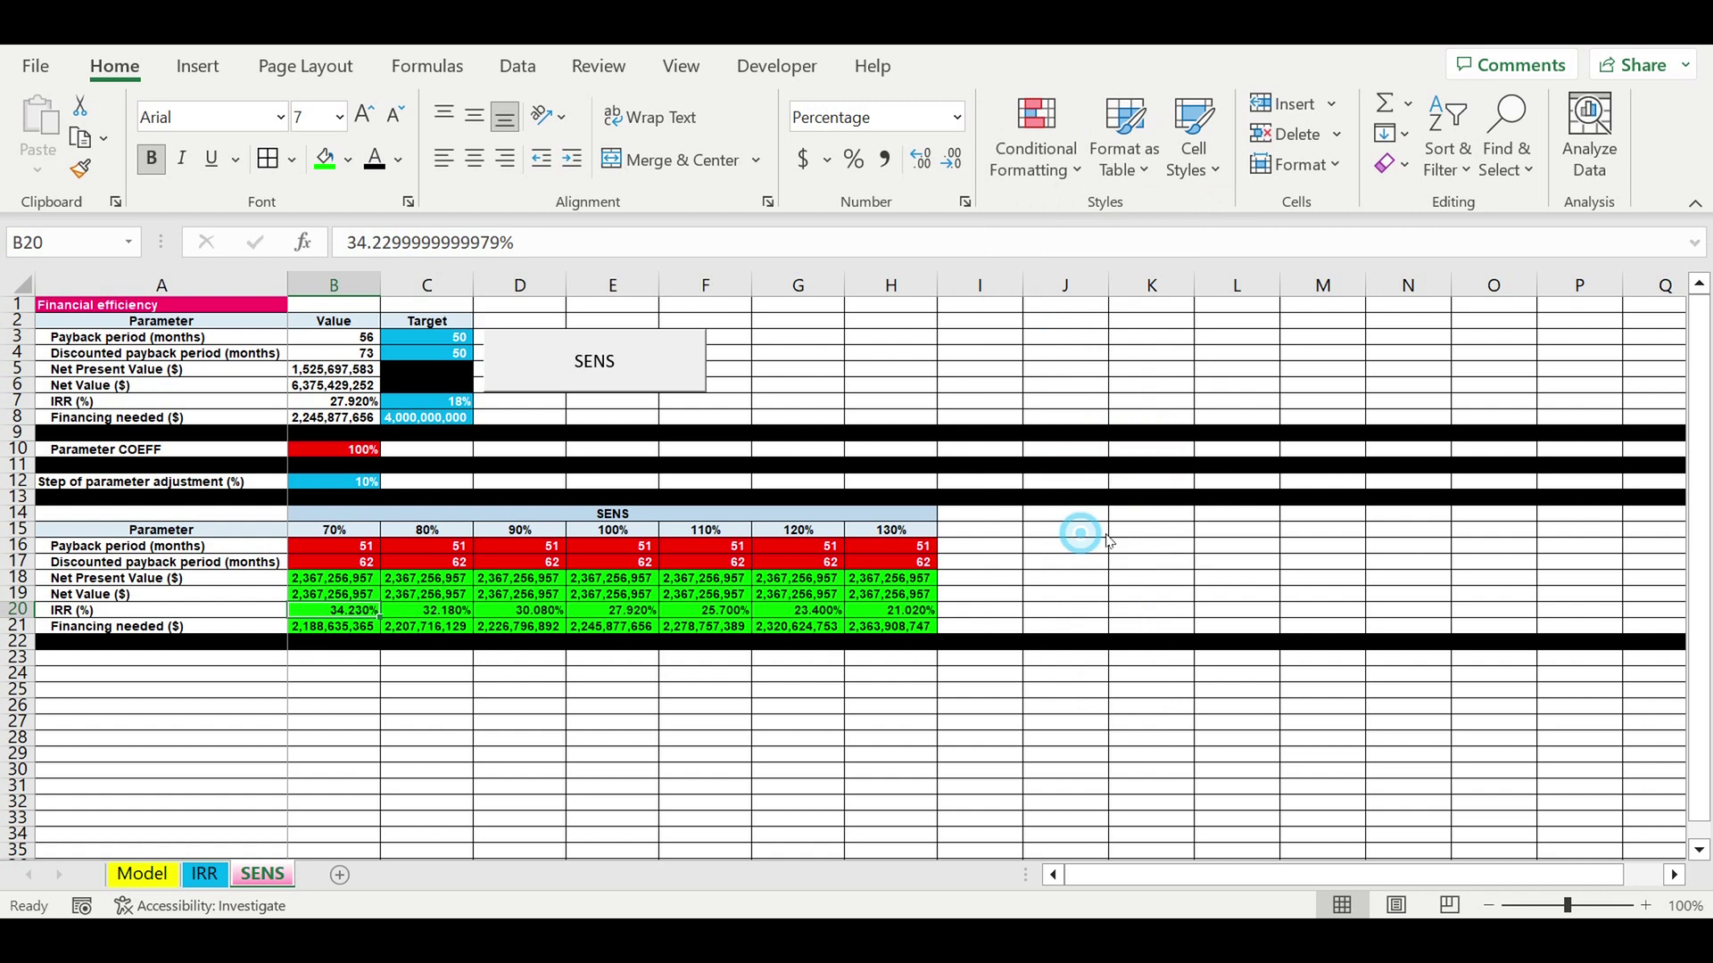
pyautogui.click(885, 219)
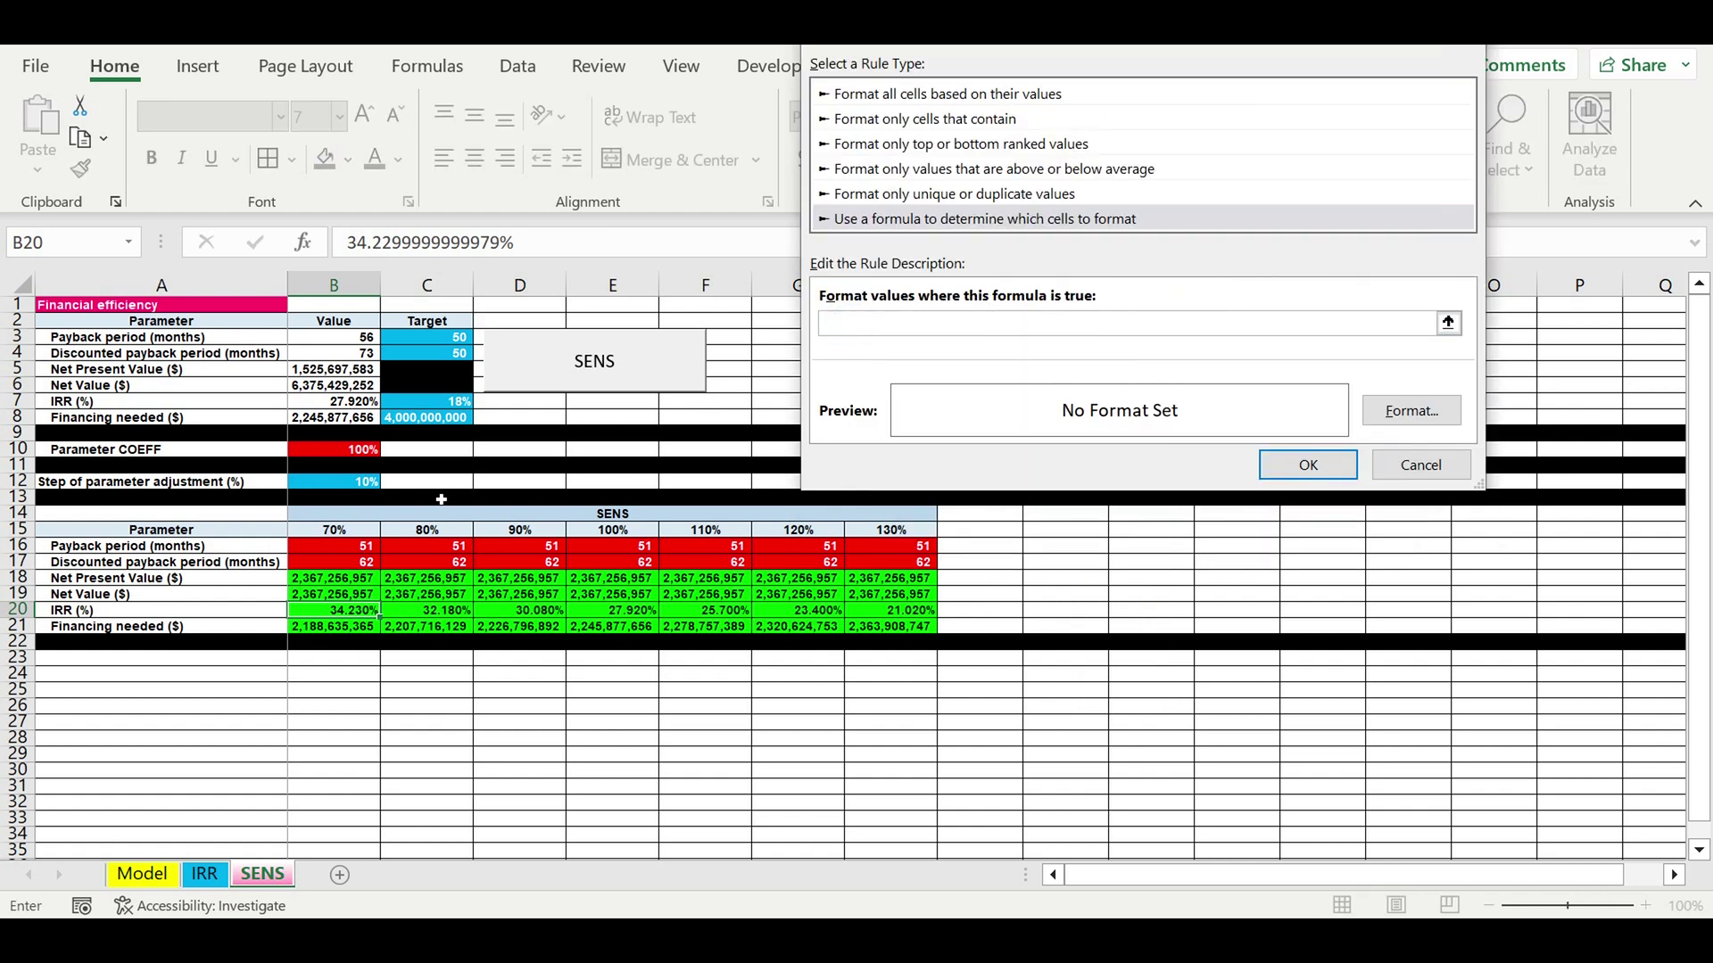
pyautogui.click(345, 616)
pyautogui.click(839, 323)
pyautogui.press('BackSpace')
pyautogui.press('BackSpace')
pyautogui.click(878, 325)
pyautogui.write('<')
pyautogui.click(438, 404)
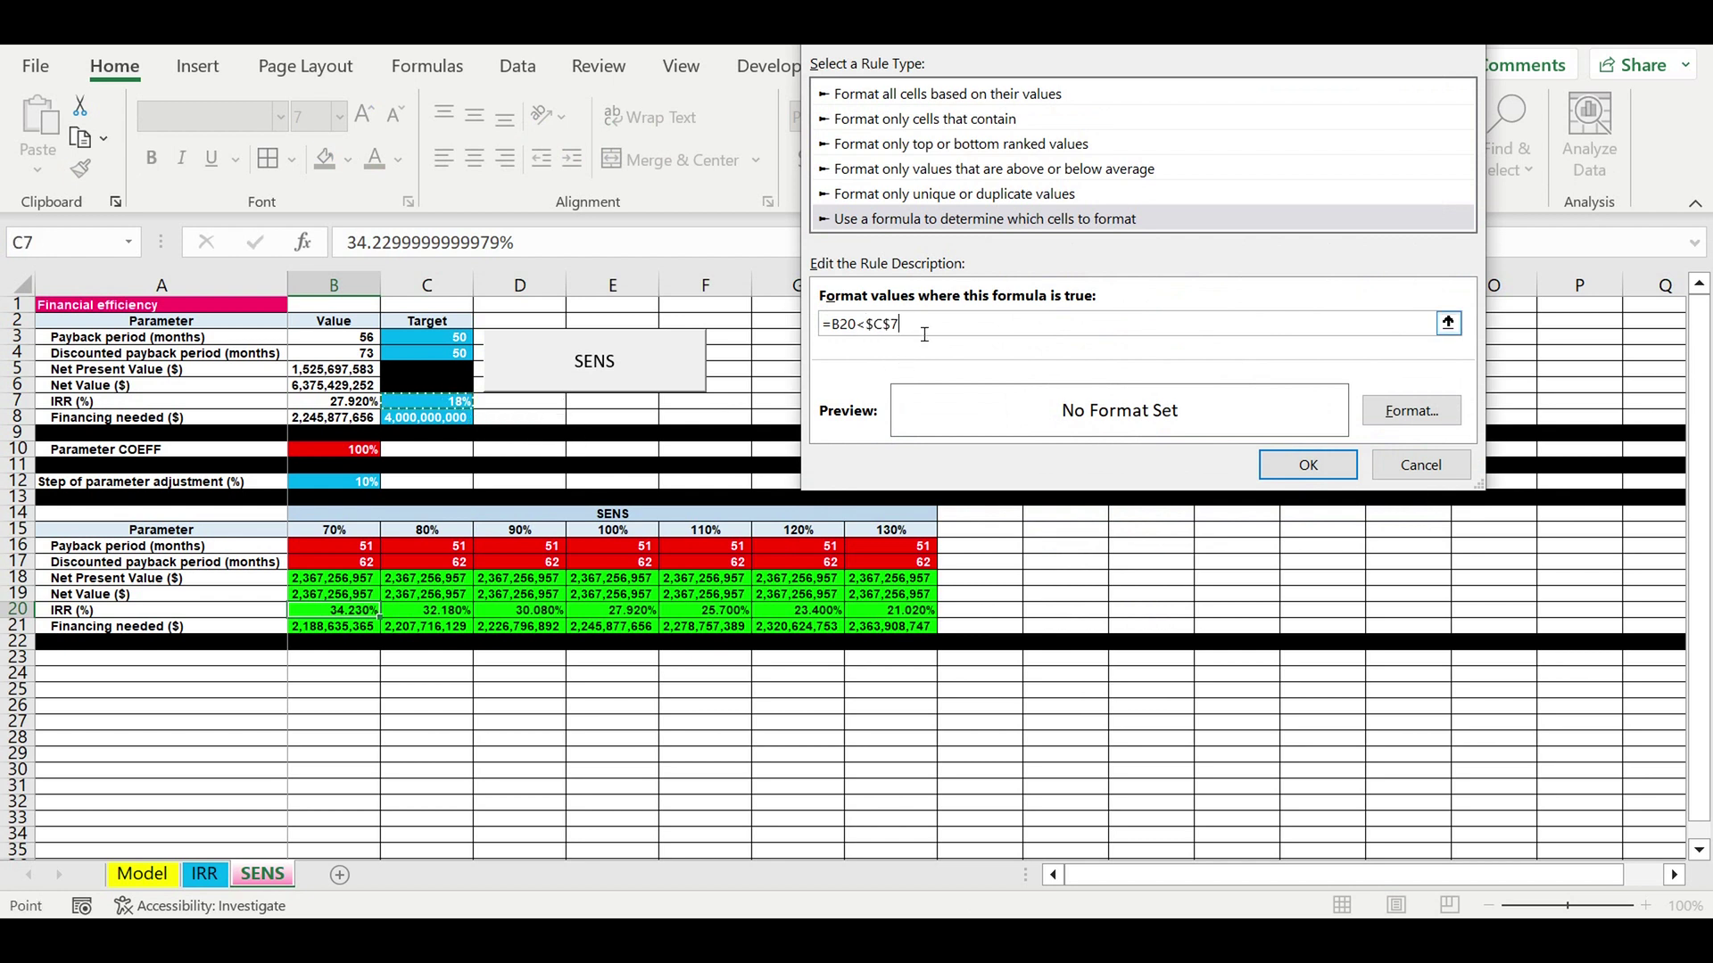
pyautogui.click(925, 334)
# - Apply a red fill with white font to the B20 rule and fill B20 across to H20
pyautogui.click(1402, 412)
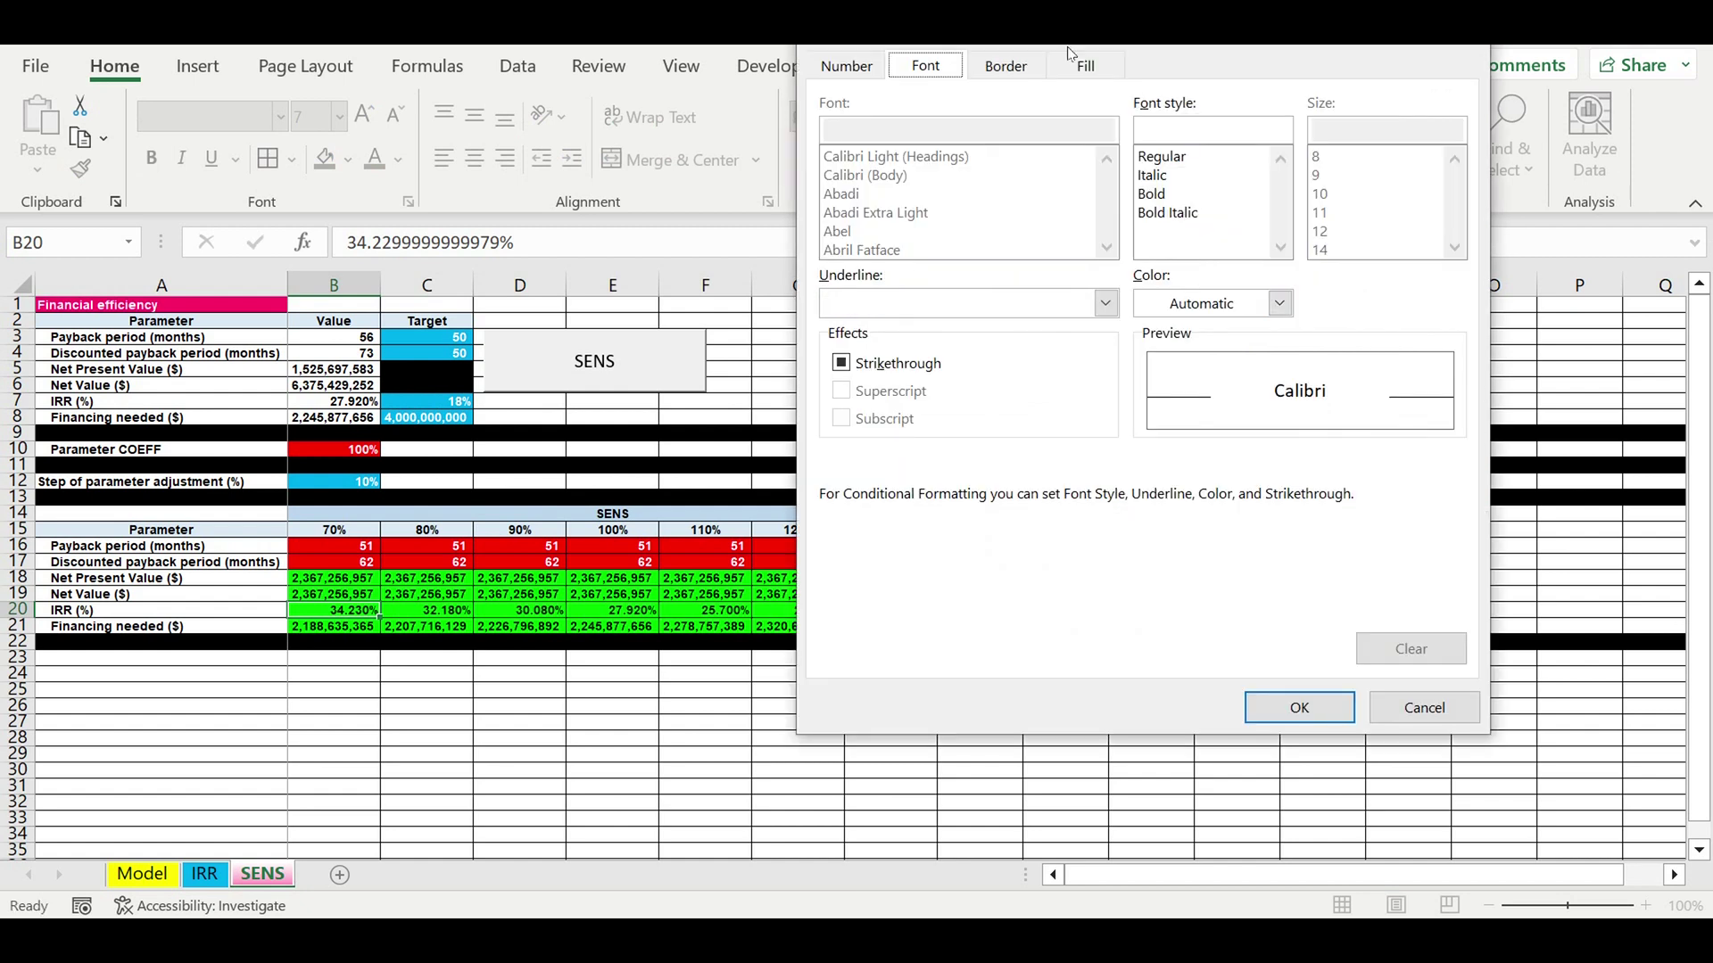
pyautogui.click(1081, 67)
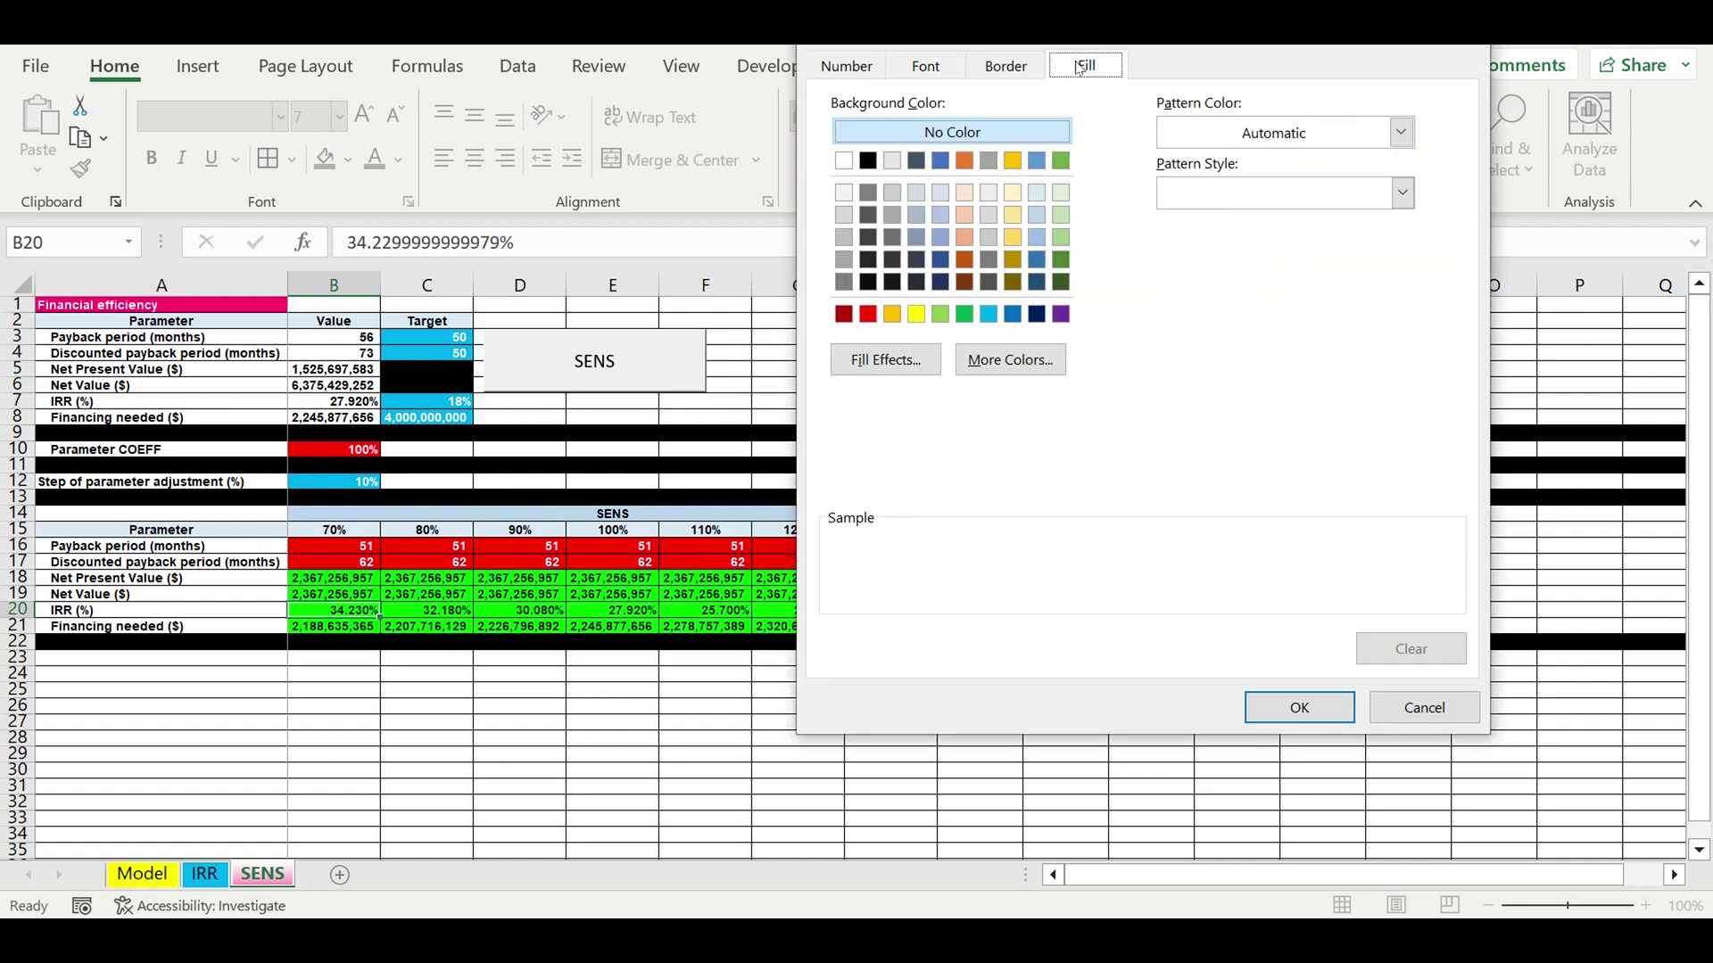
pyautogui.click(871, 318)
pyautogui.click(928, 70)
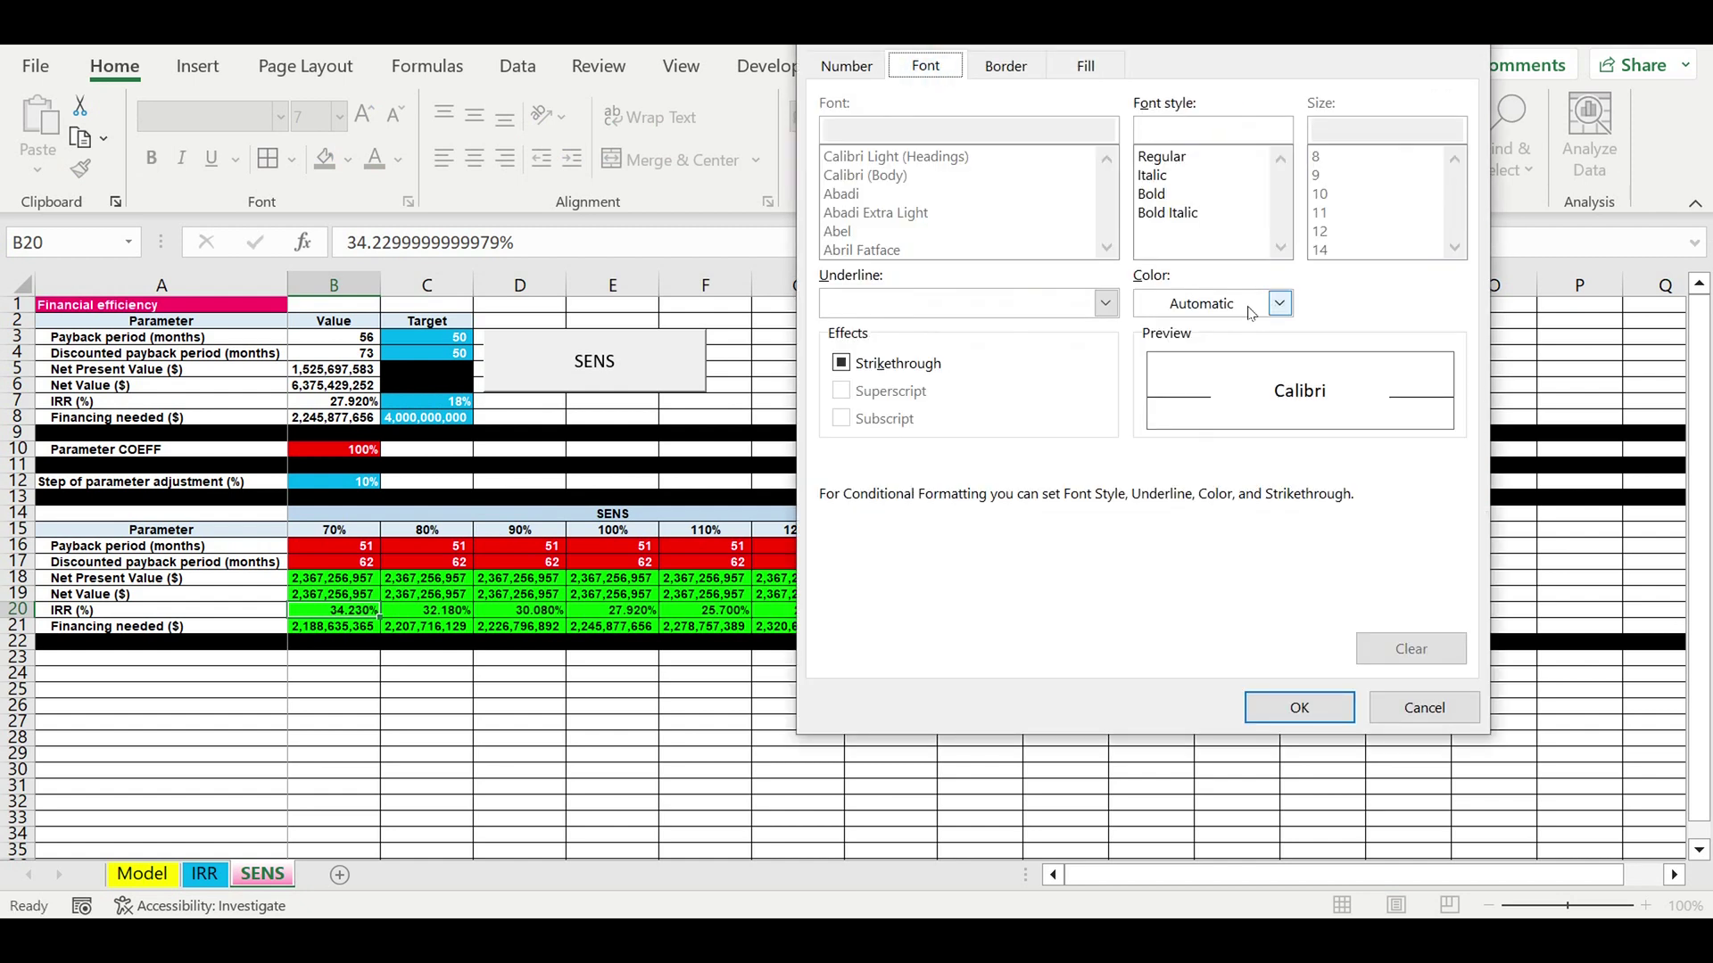
pyautogui.click(1252, 314)
pyautogui.click(1167, 412)
pyautogui.click(1296, 708)
pyautogui.click(1298, 471)
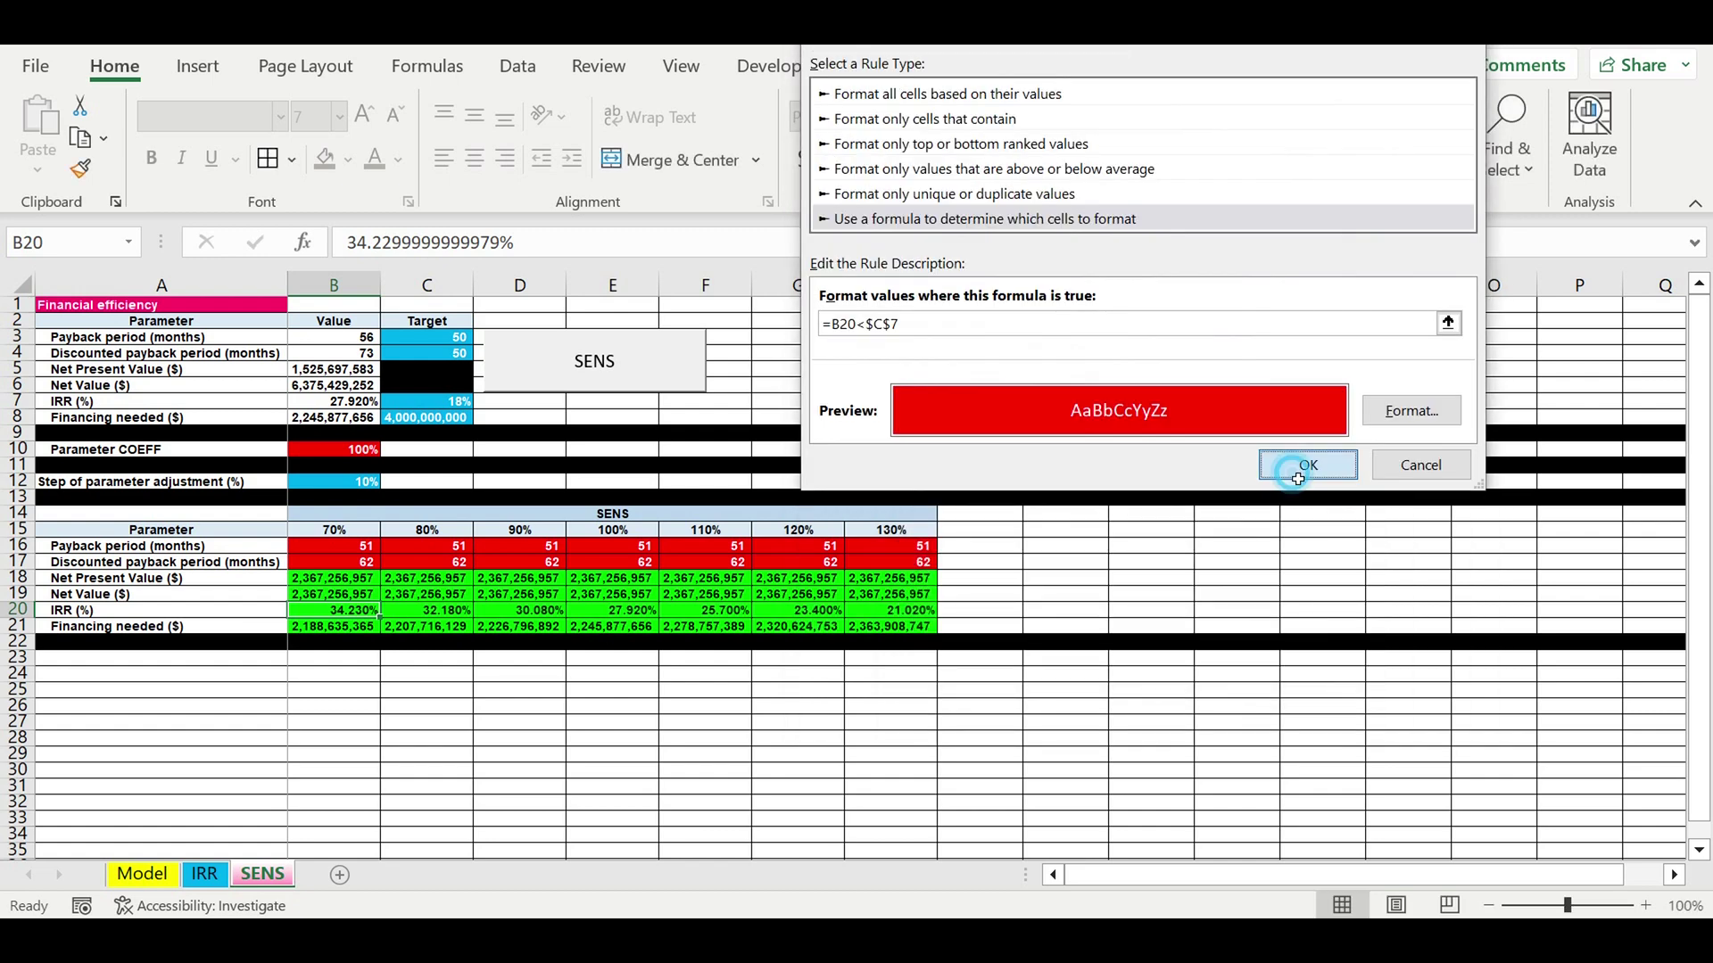
pyautogui.moveTo(380, 617); pyautogui.dragTo(943, 687)
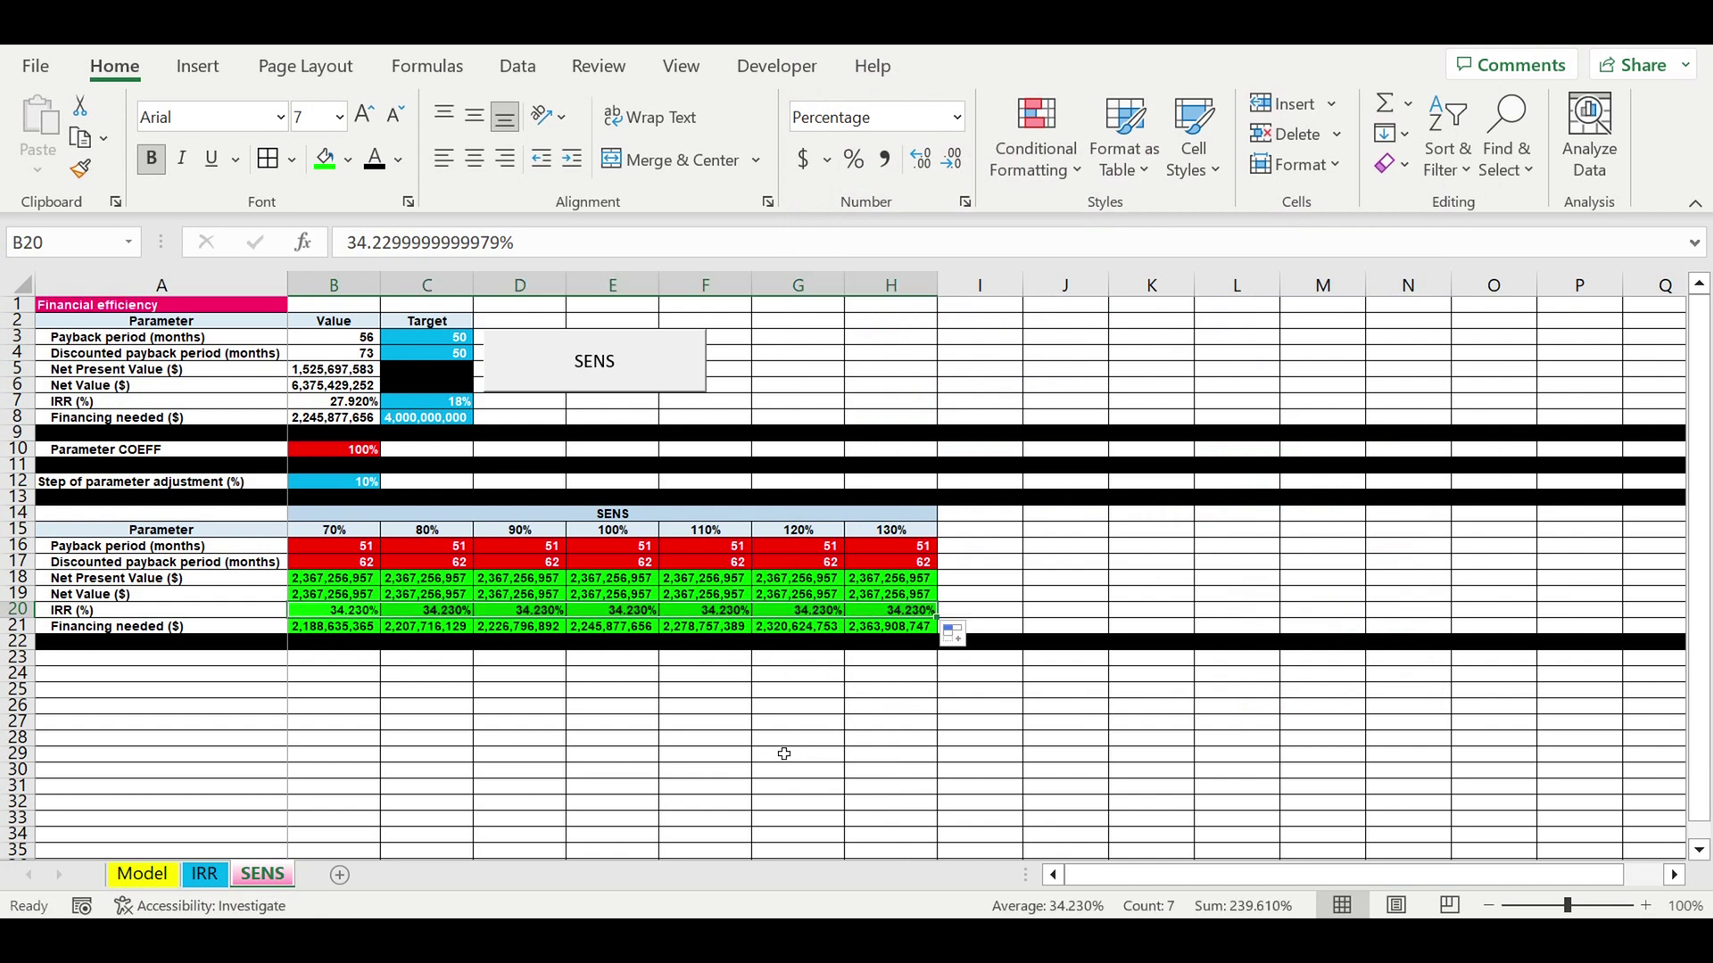
pyautogui.click(785, 755)
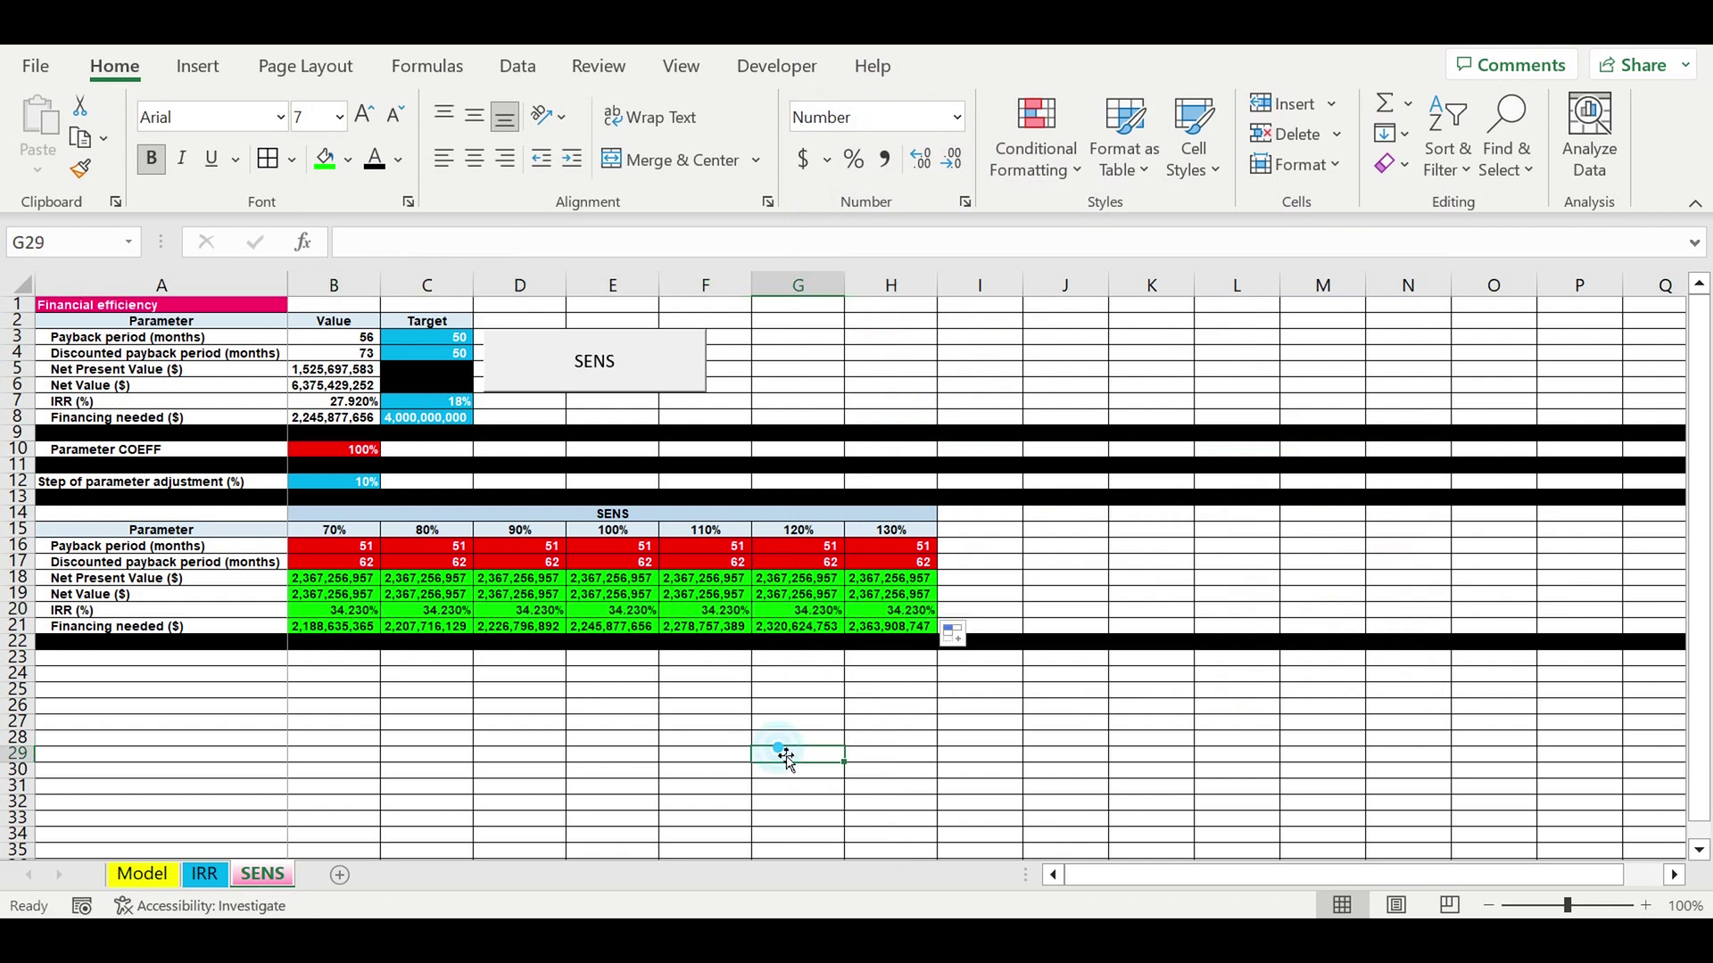
# - Create a formula-based conditional formatting rule for the 70% Financing needed cell B21 with the formula =B21>$C$8
pyautogui.click(338, 635)
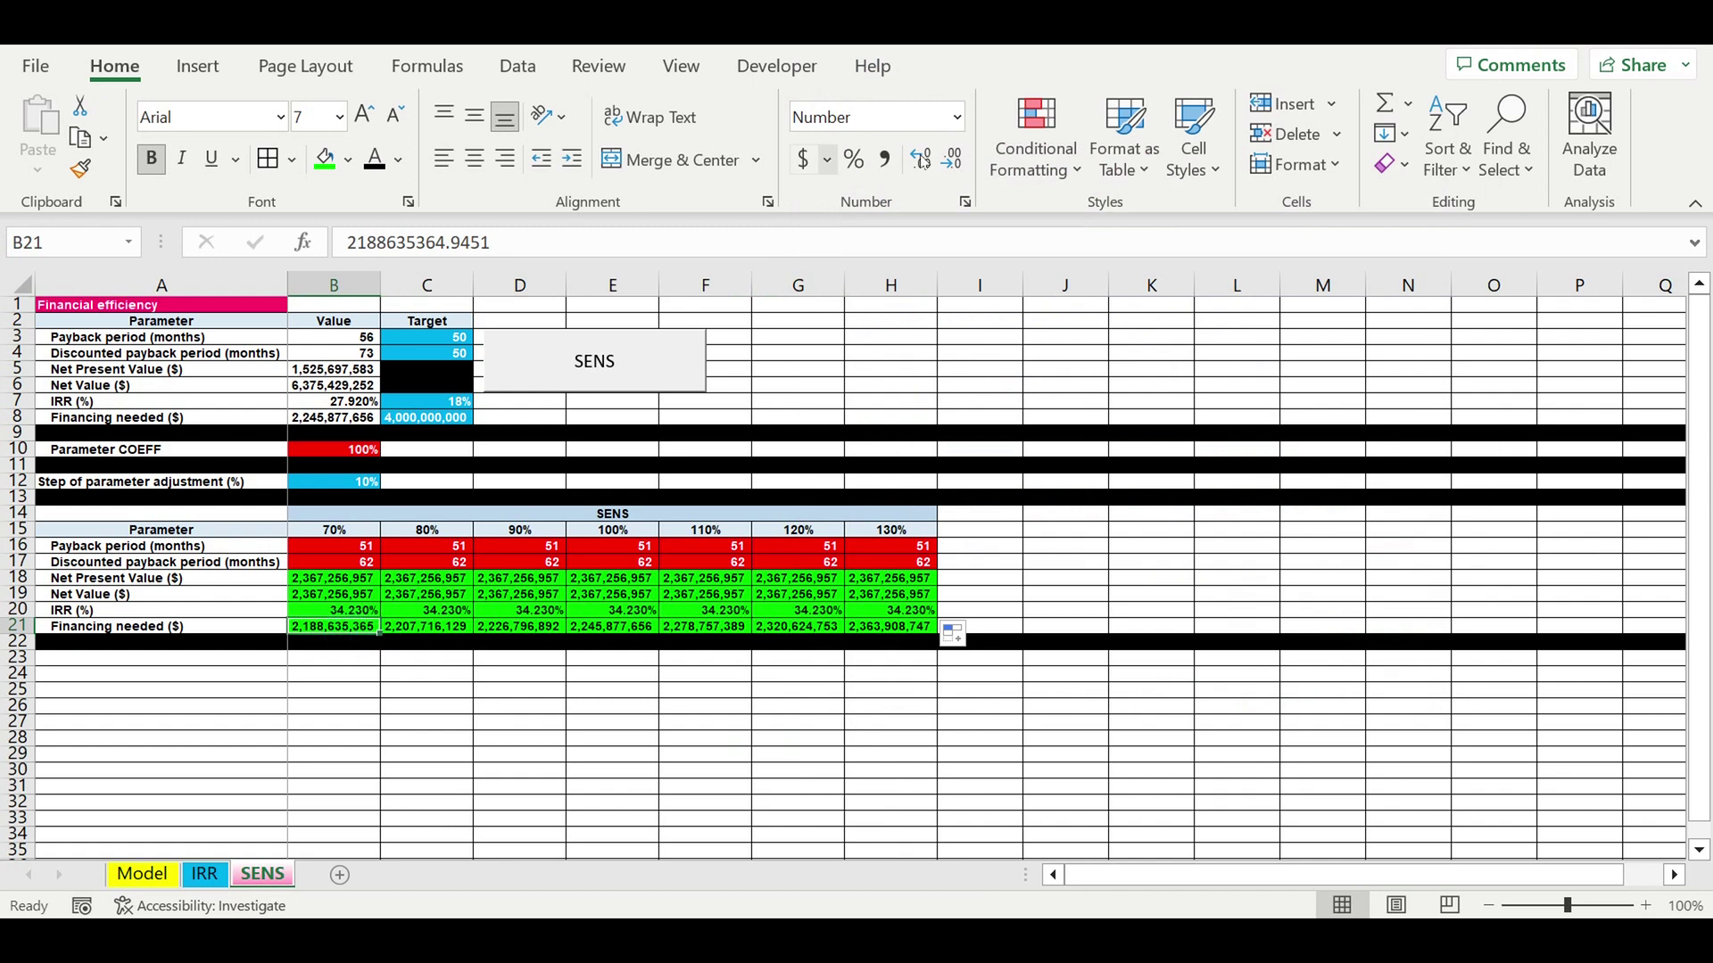
pyautogui.click(1042, 154)
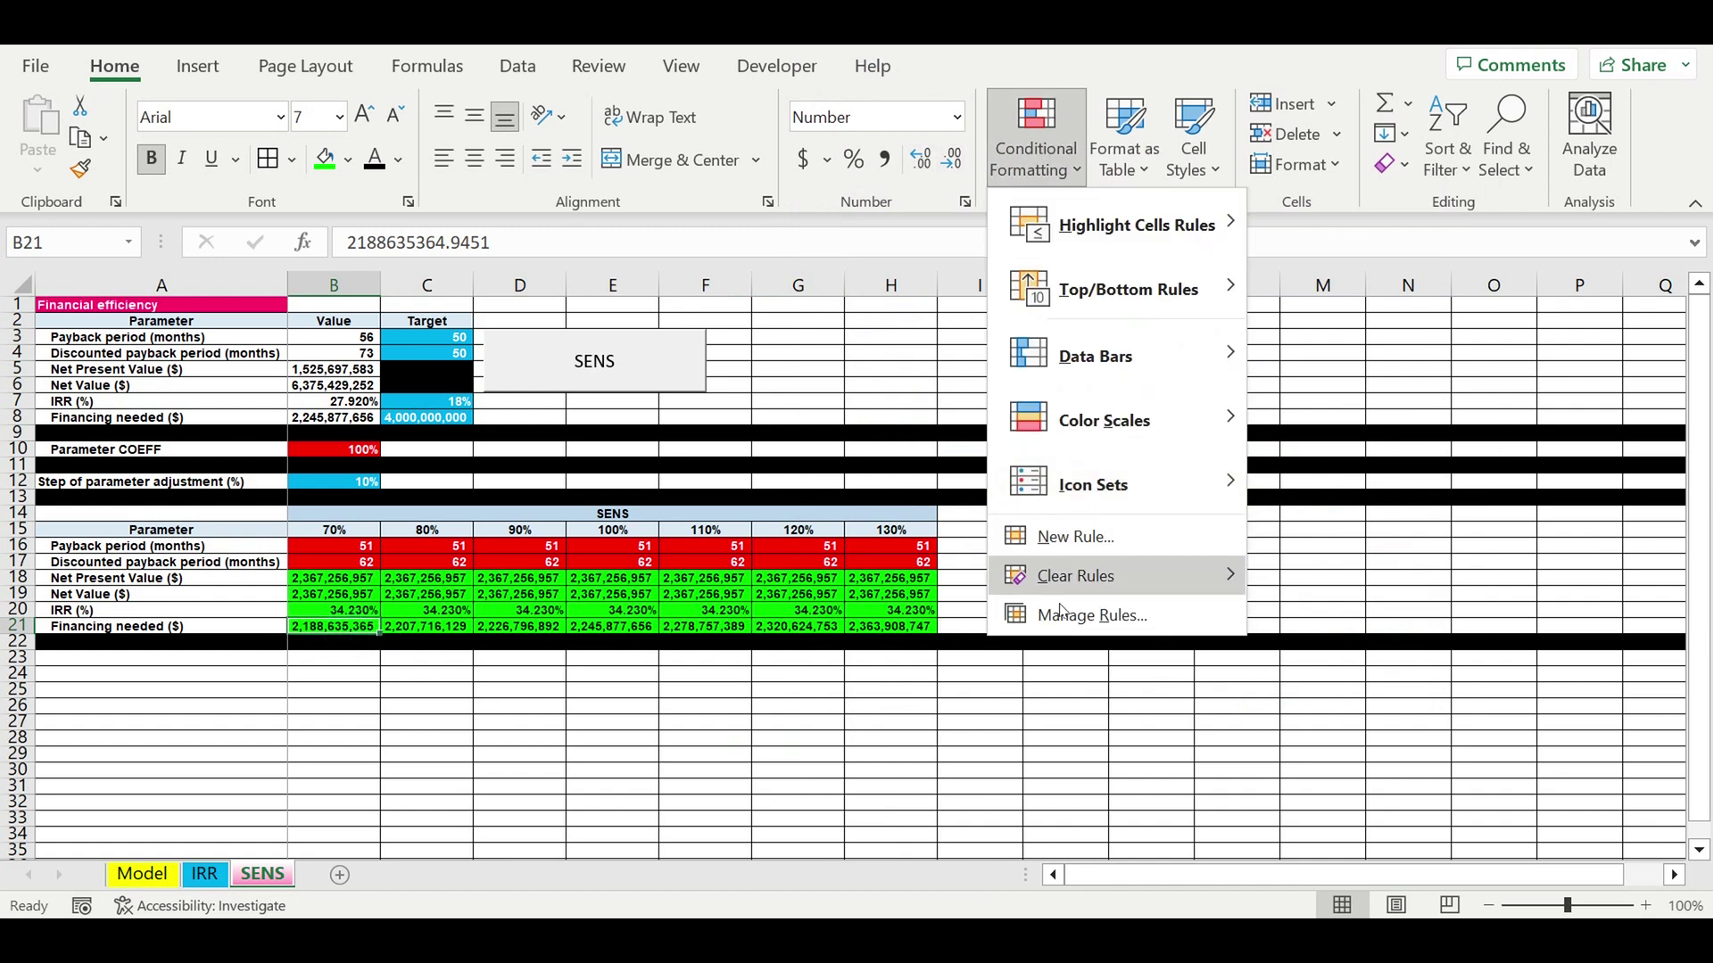
pyautogui.click(1061, 543)
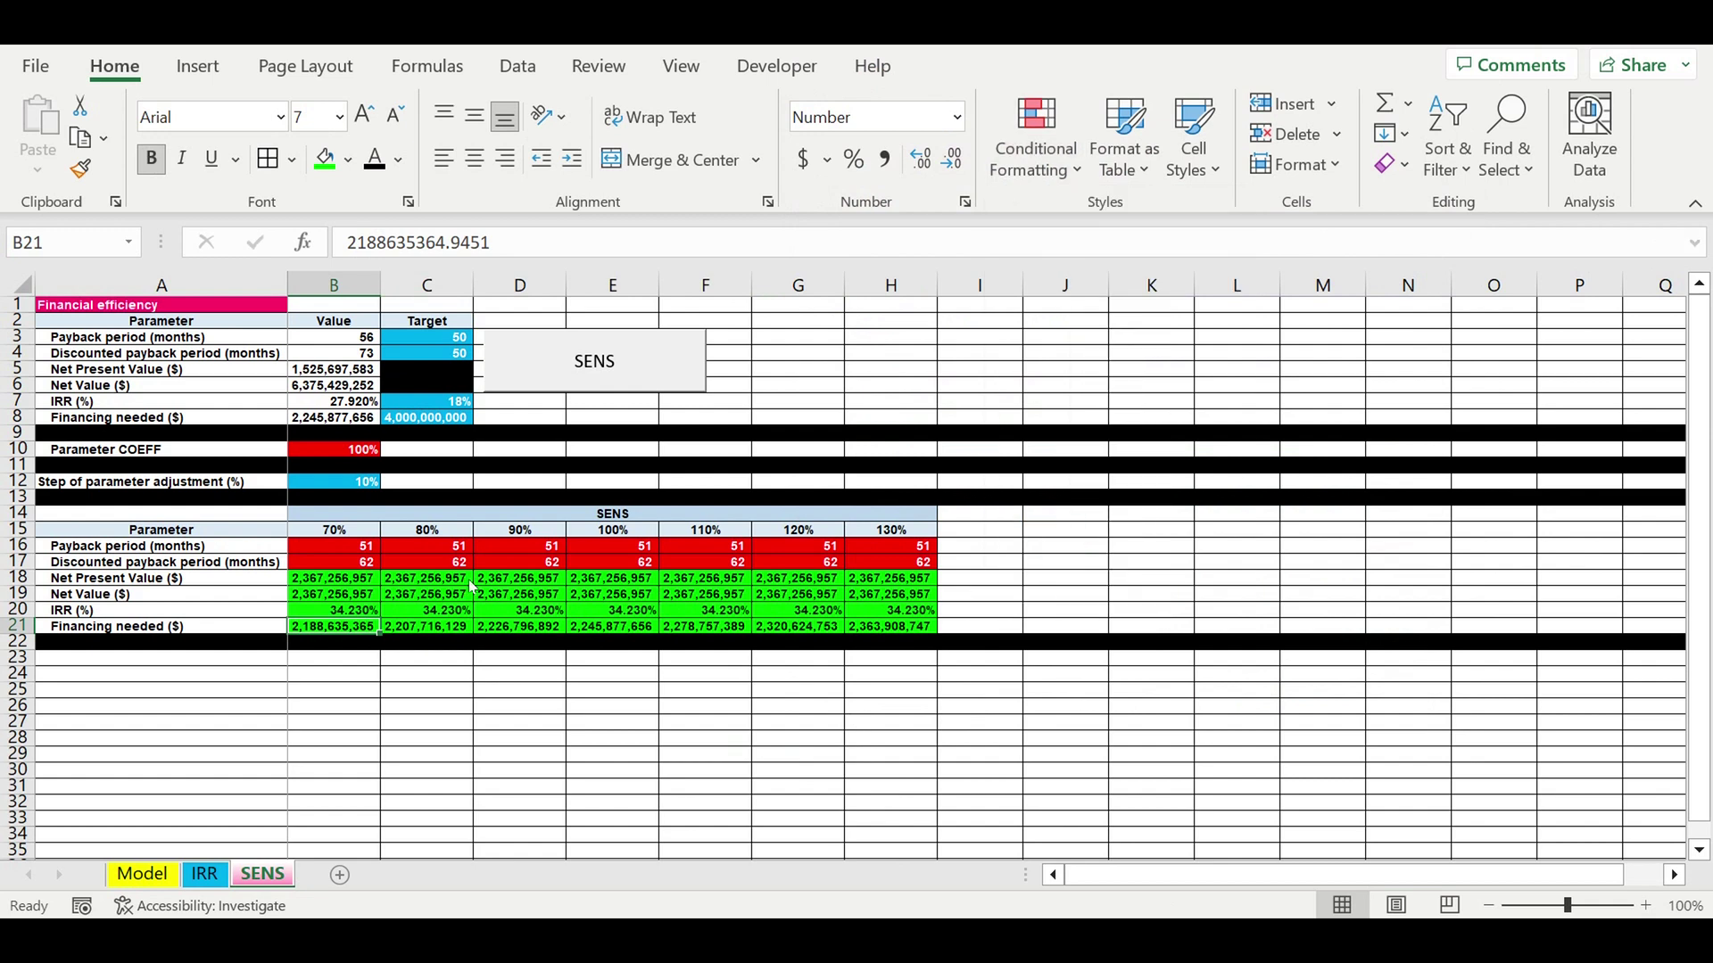
pyautogui.click(879, 220)
pyautogui.click(858, 323)
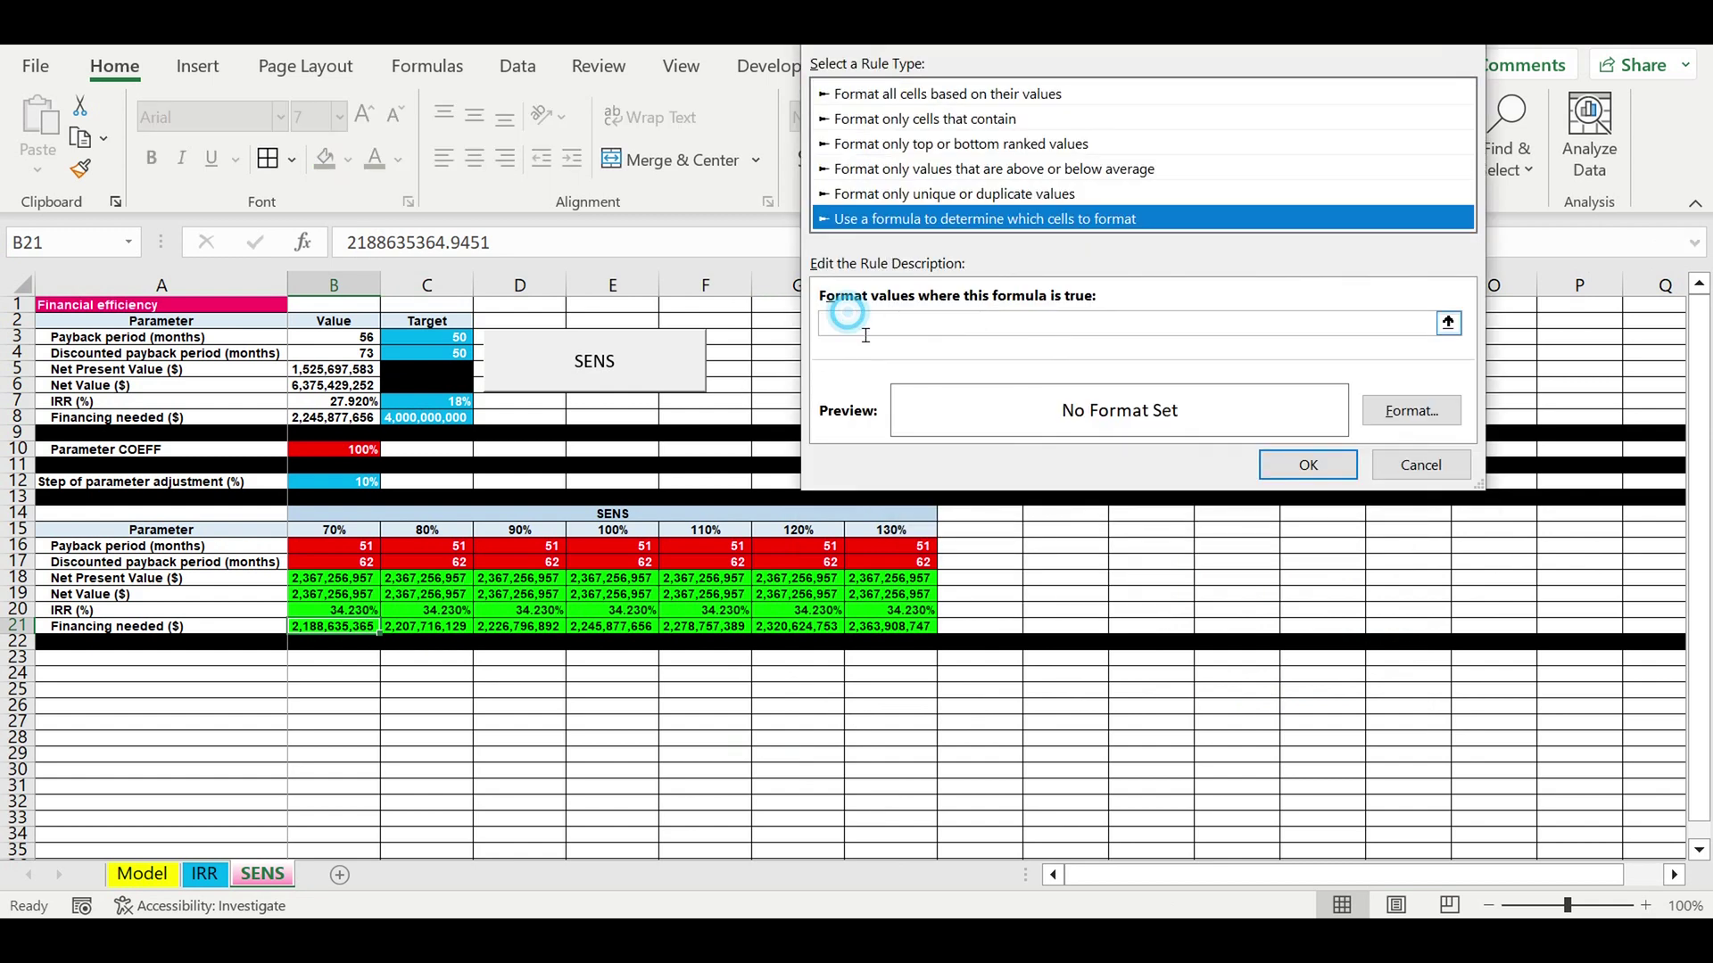
pyautogui.click(335, 630)
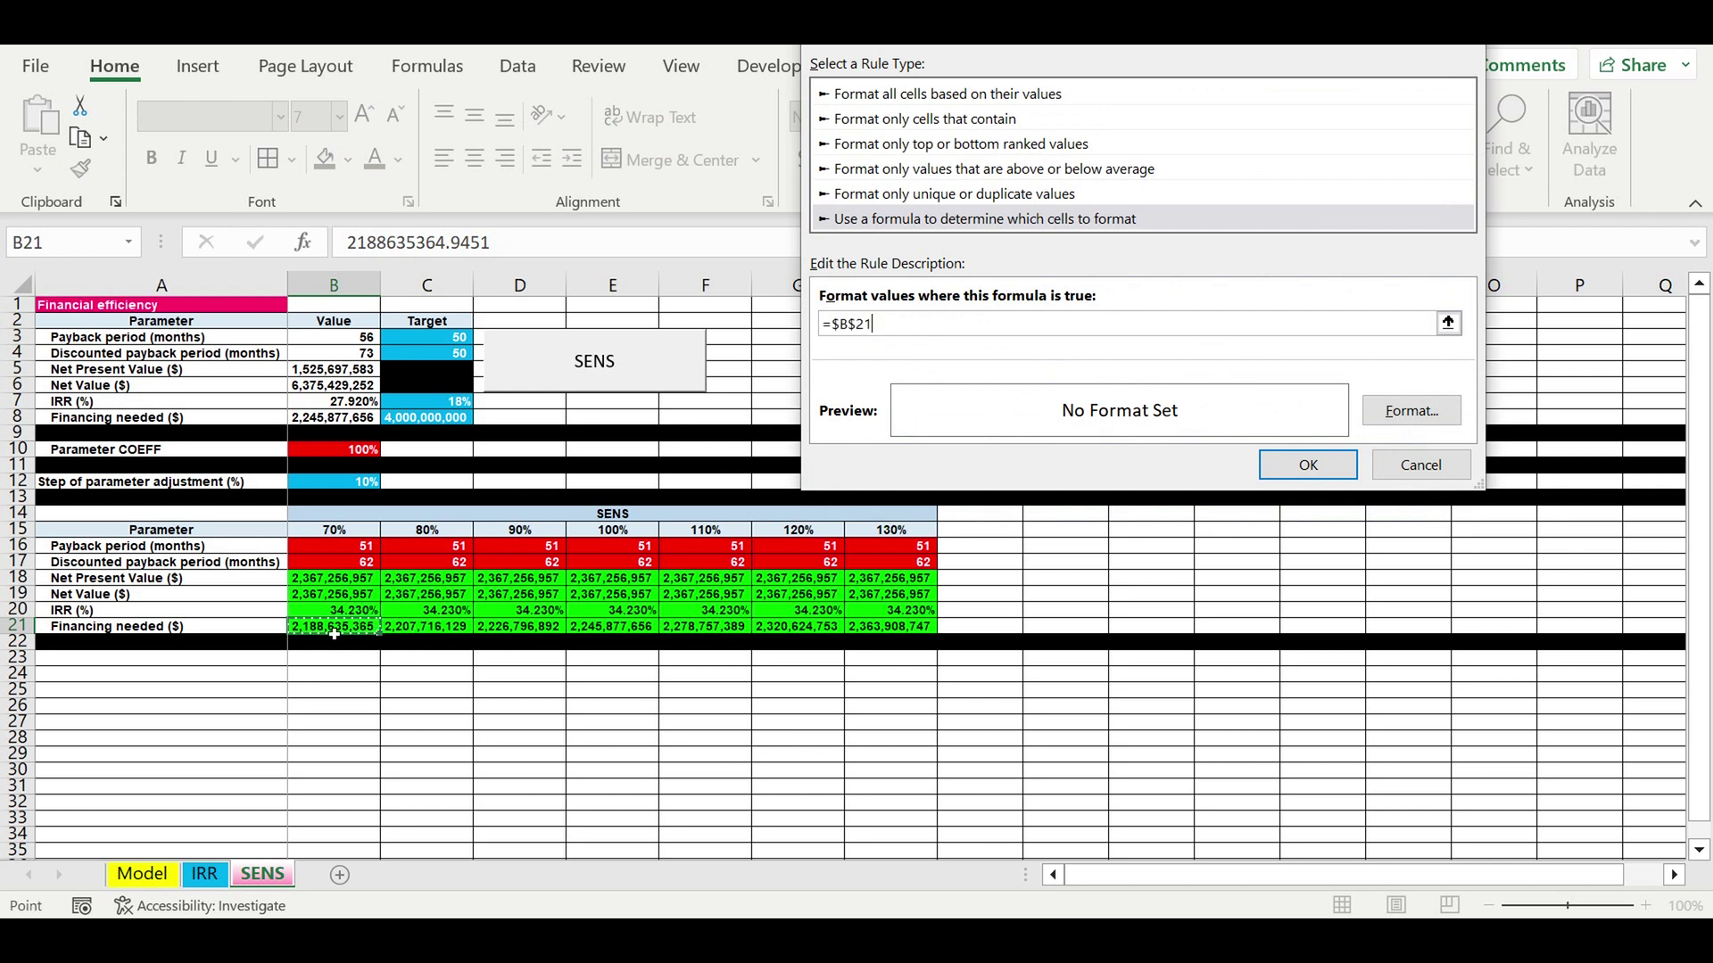
pyautogui.press('F4')
pyautogui.click(846, 324)
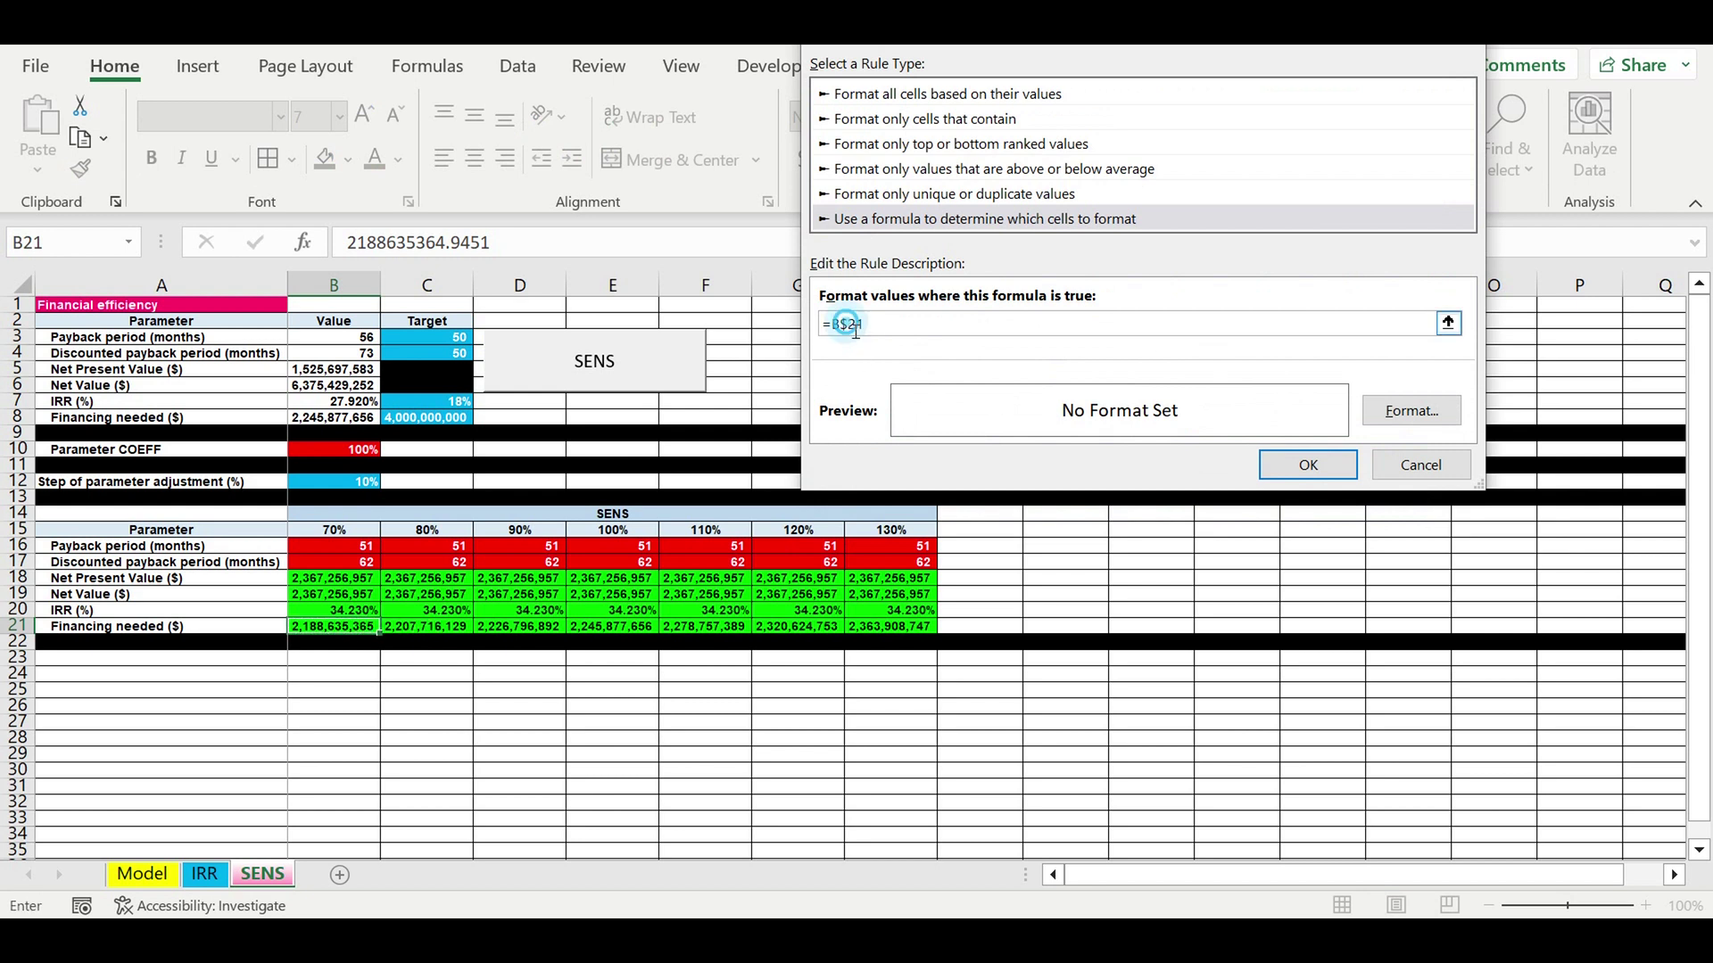
pyautogui.press('F4')
pyautogui.press('F4')
pyautogui.write('>')
pyautogui.click(431, 420)
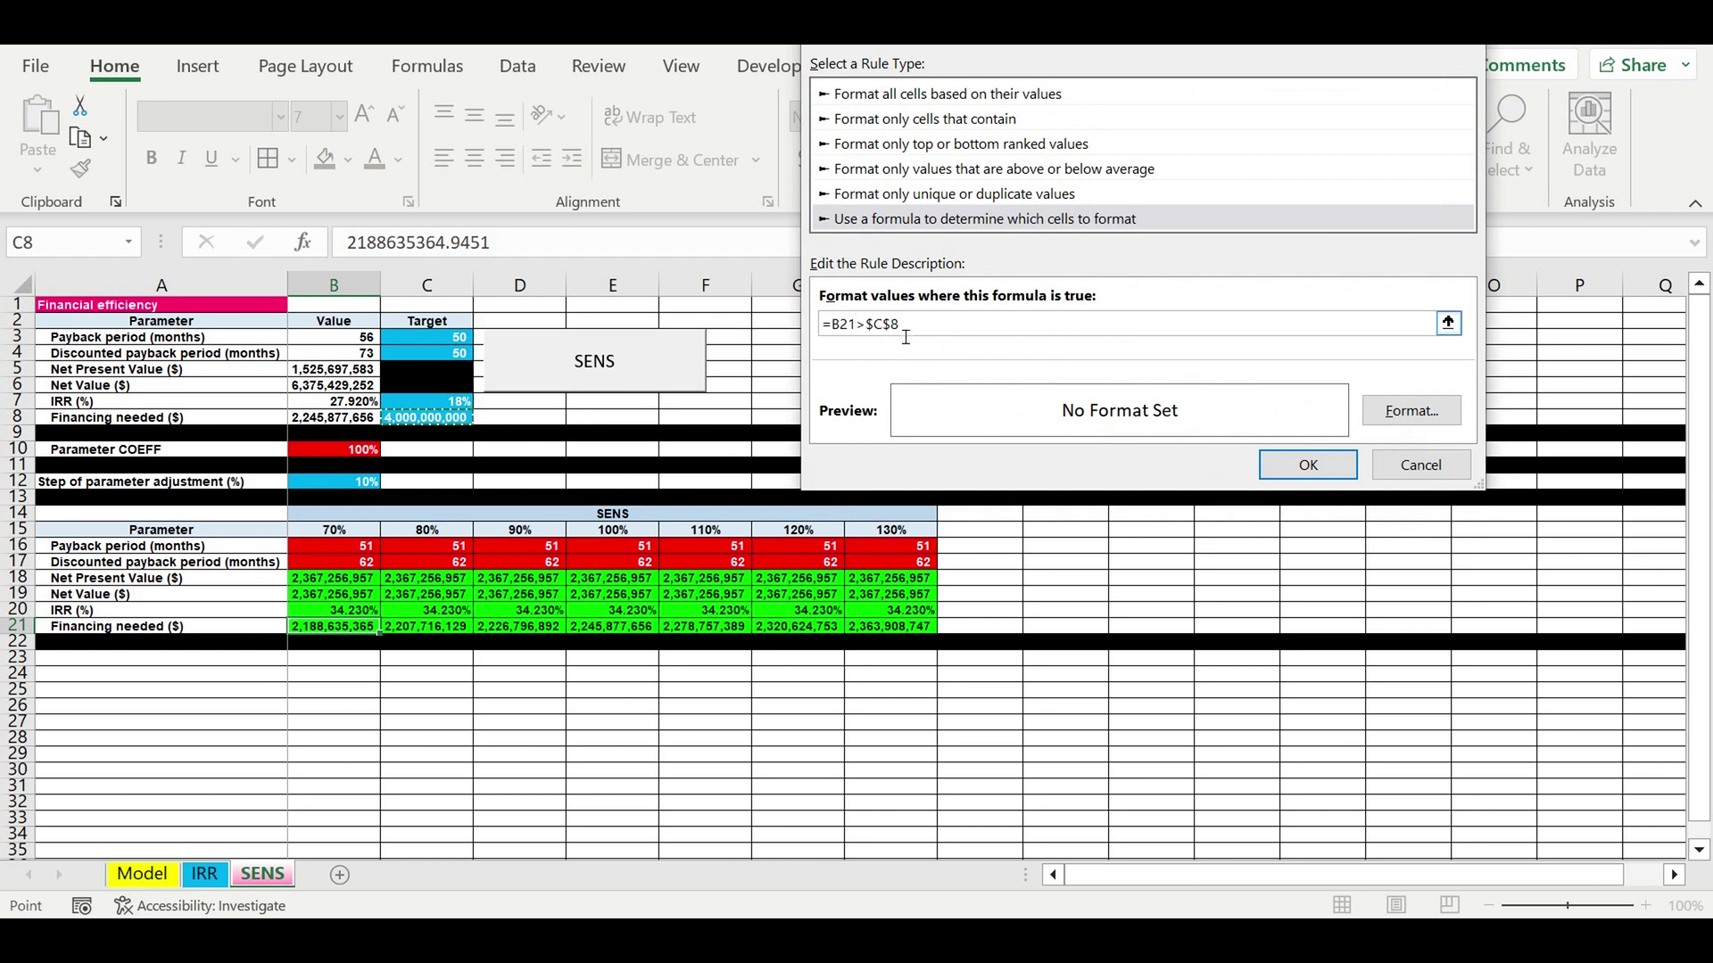
# - Apply a red fill with white font to the B21 rule and fill B21 across to H21 in the Financing needed row
pyautogui.click(1439, 415)
pyautogui.click(1087, 66)
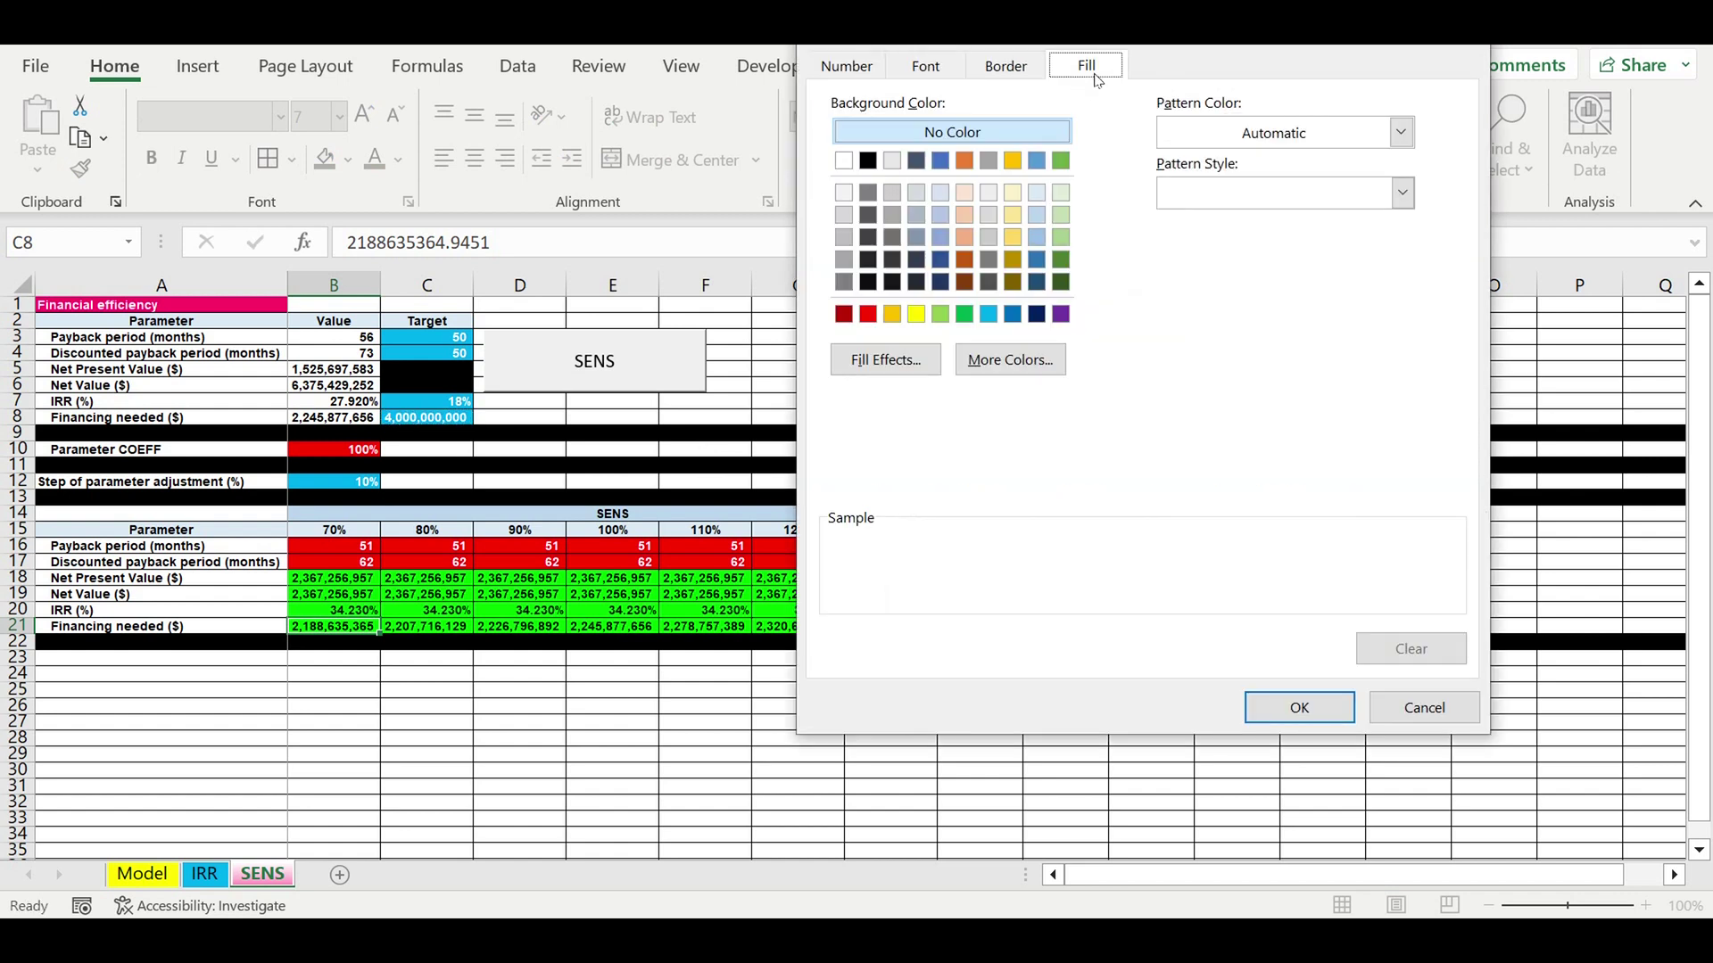
pyautogui.click(868, 314)
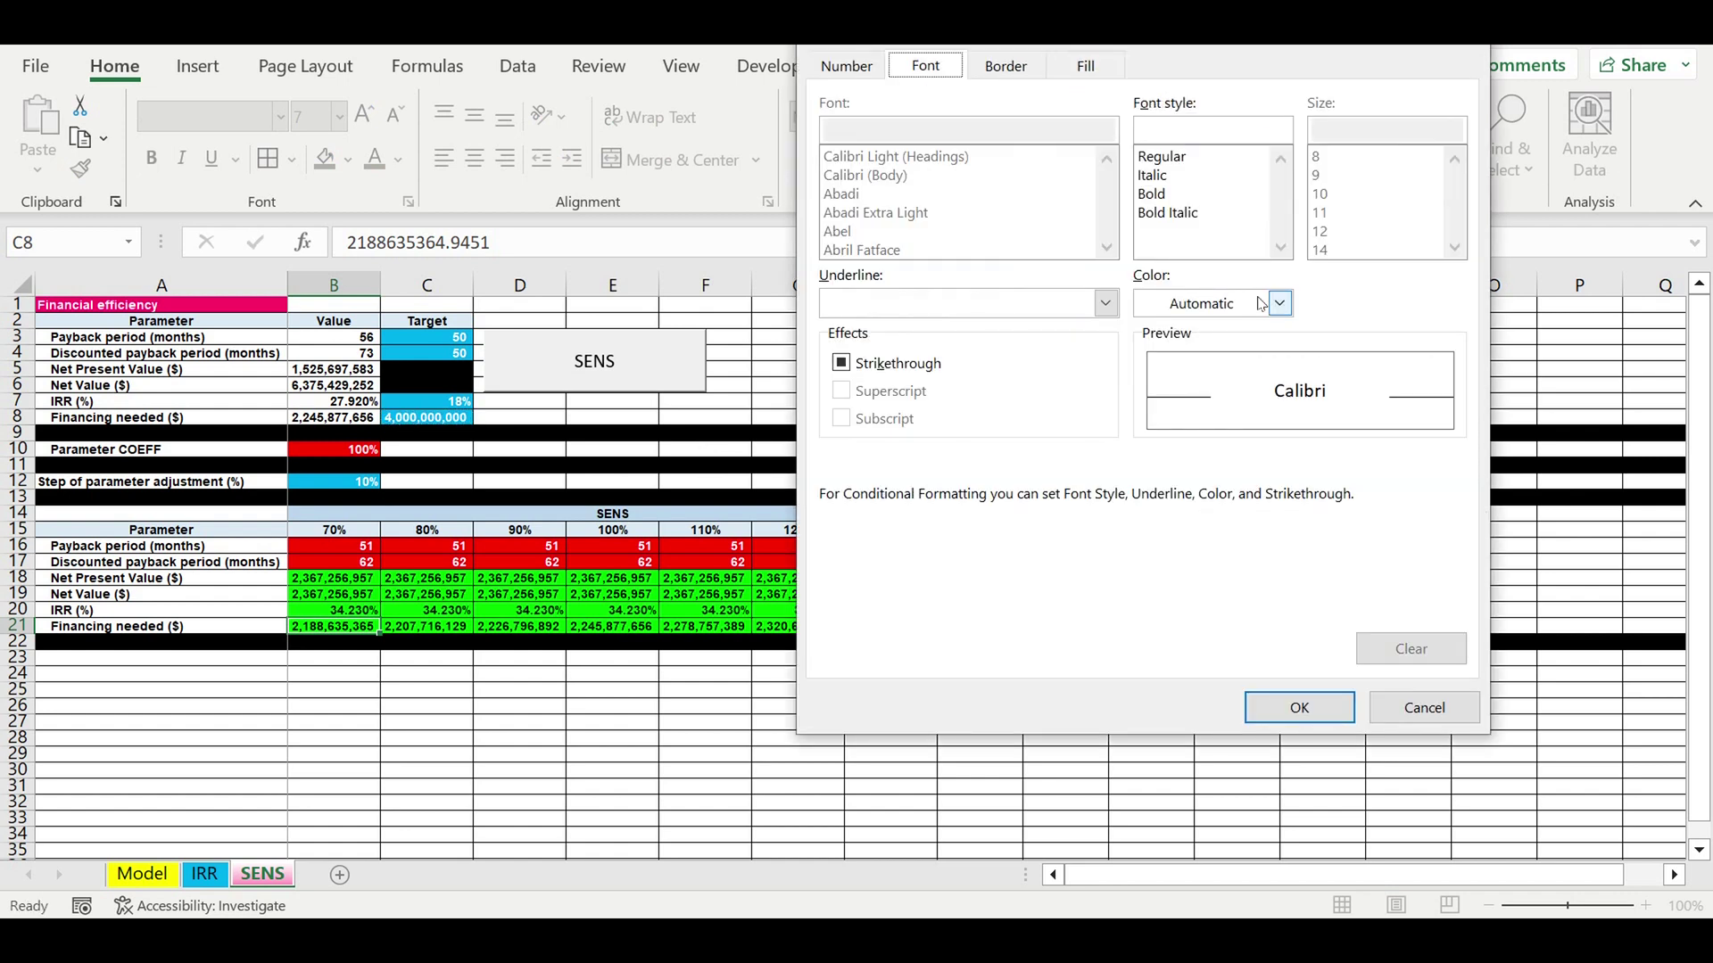
pyautogui.click(1279, 303)
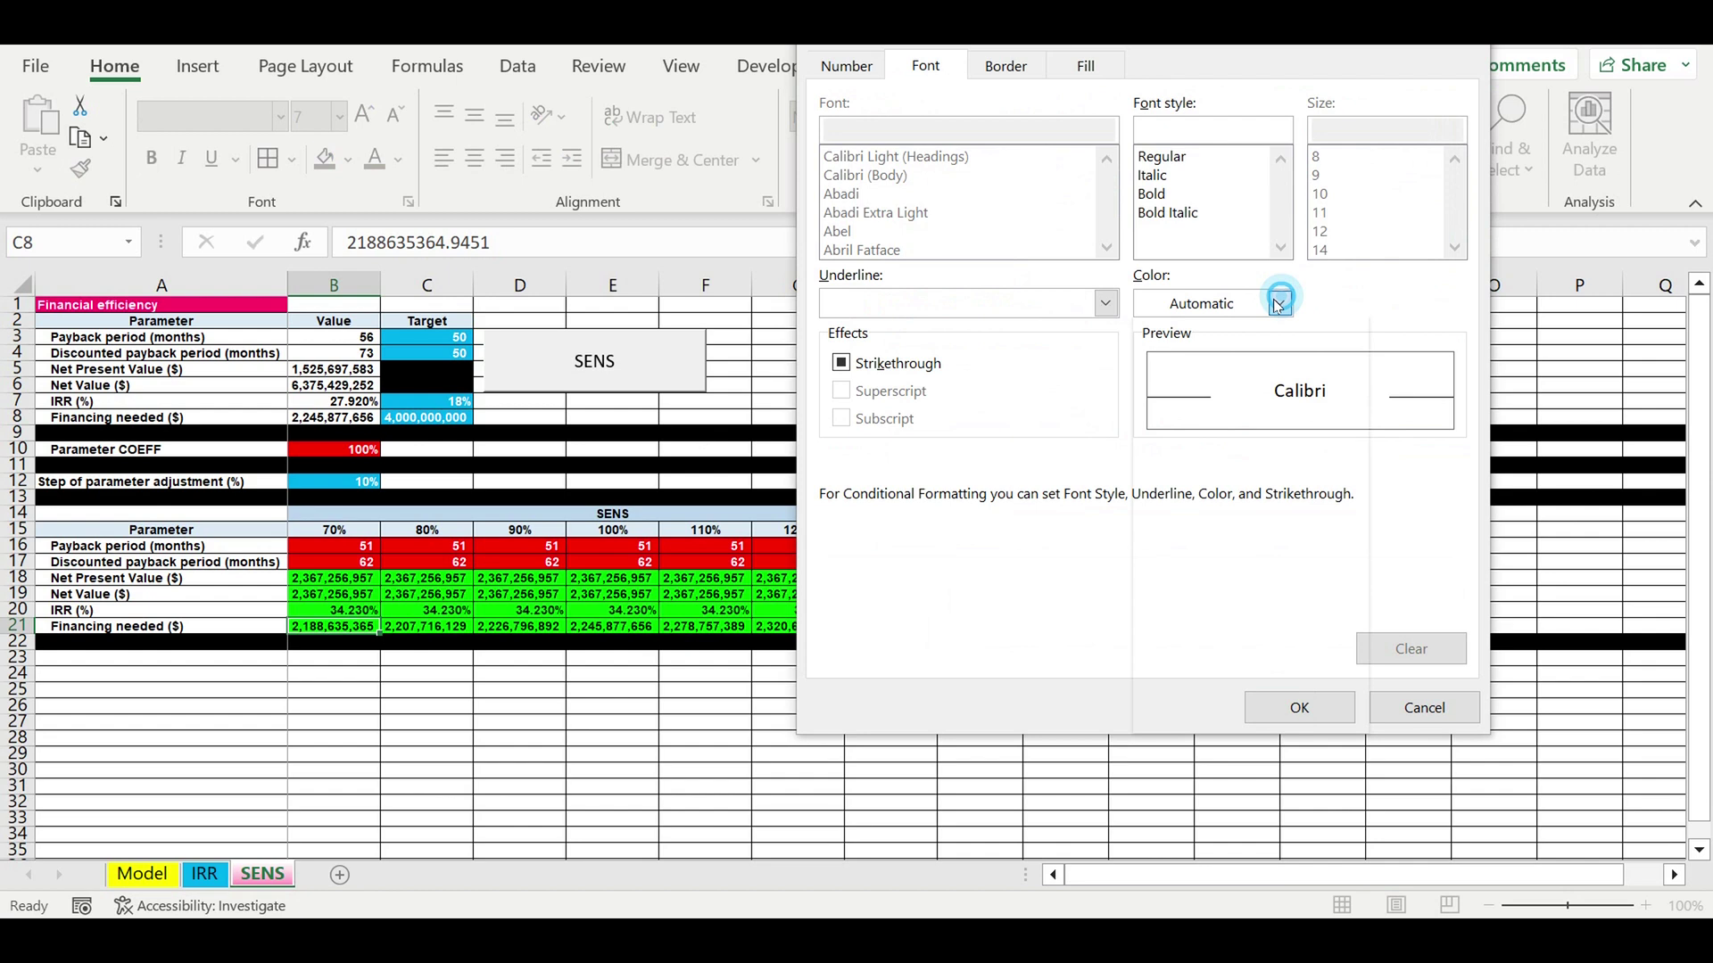
pyautogui.click(1147, 410)
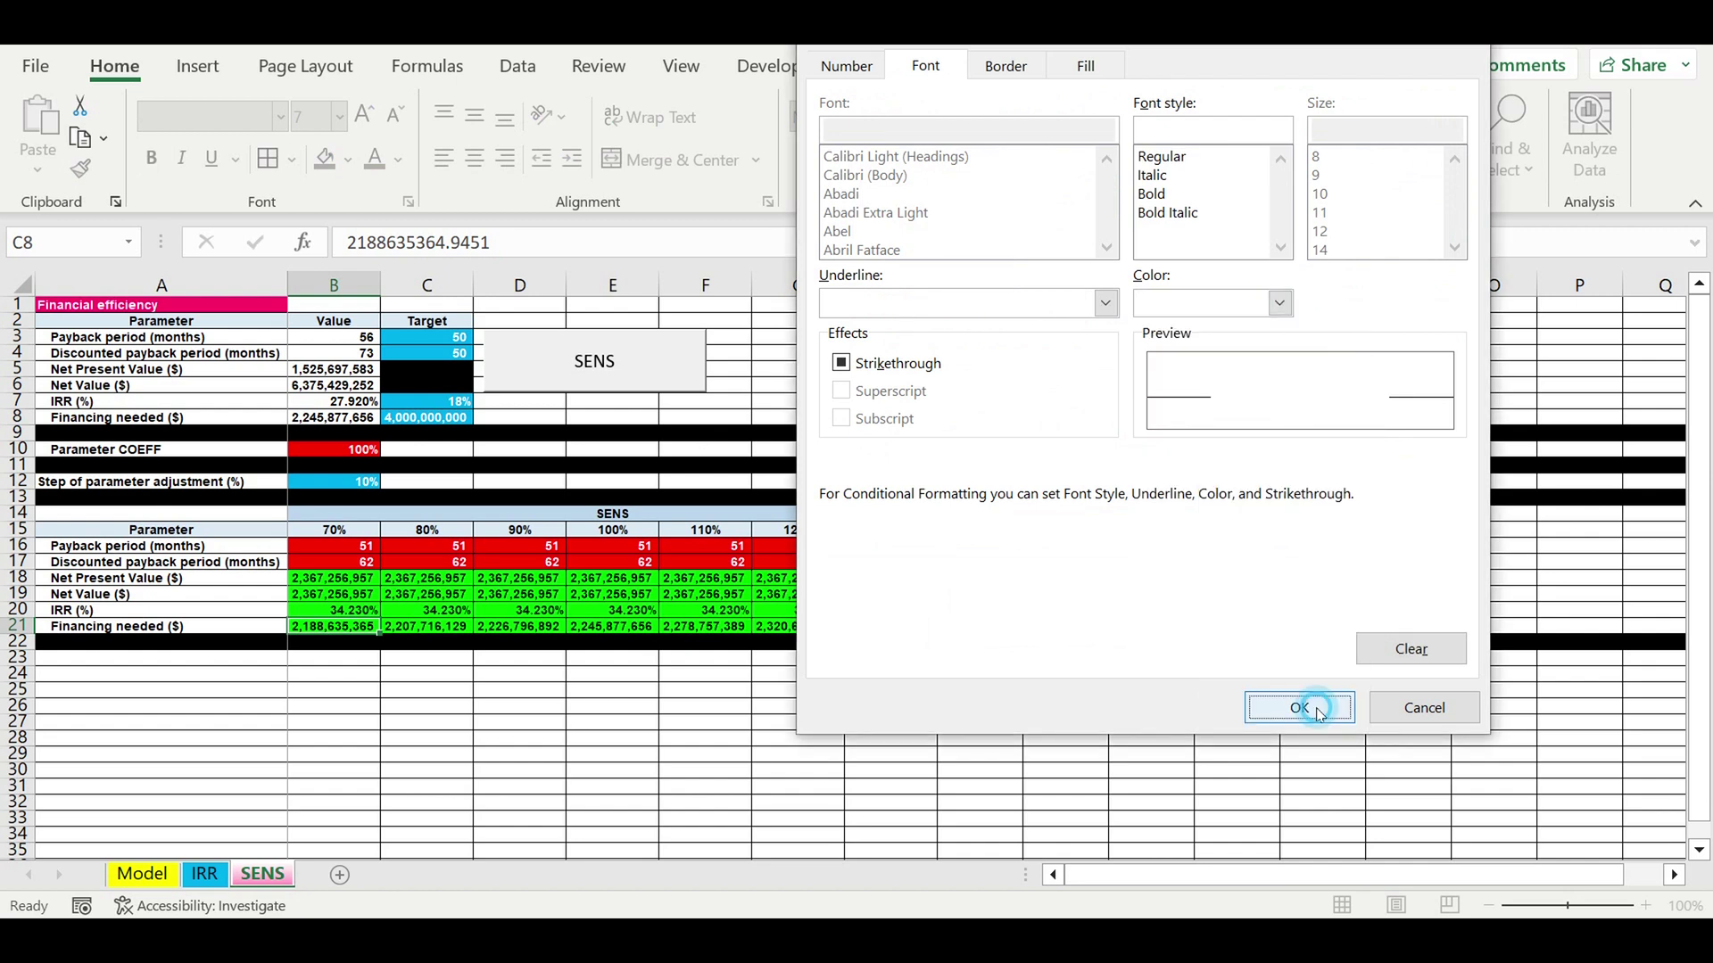
pyautogui.click(1312, 708)
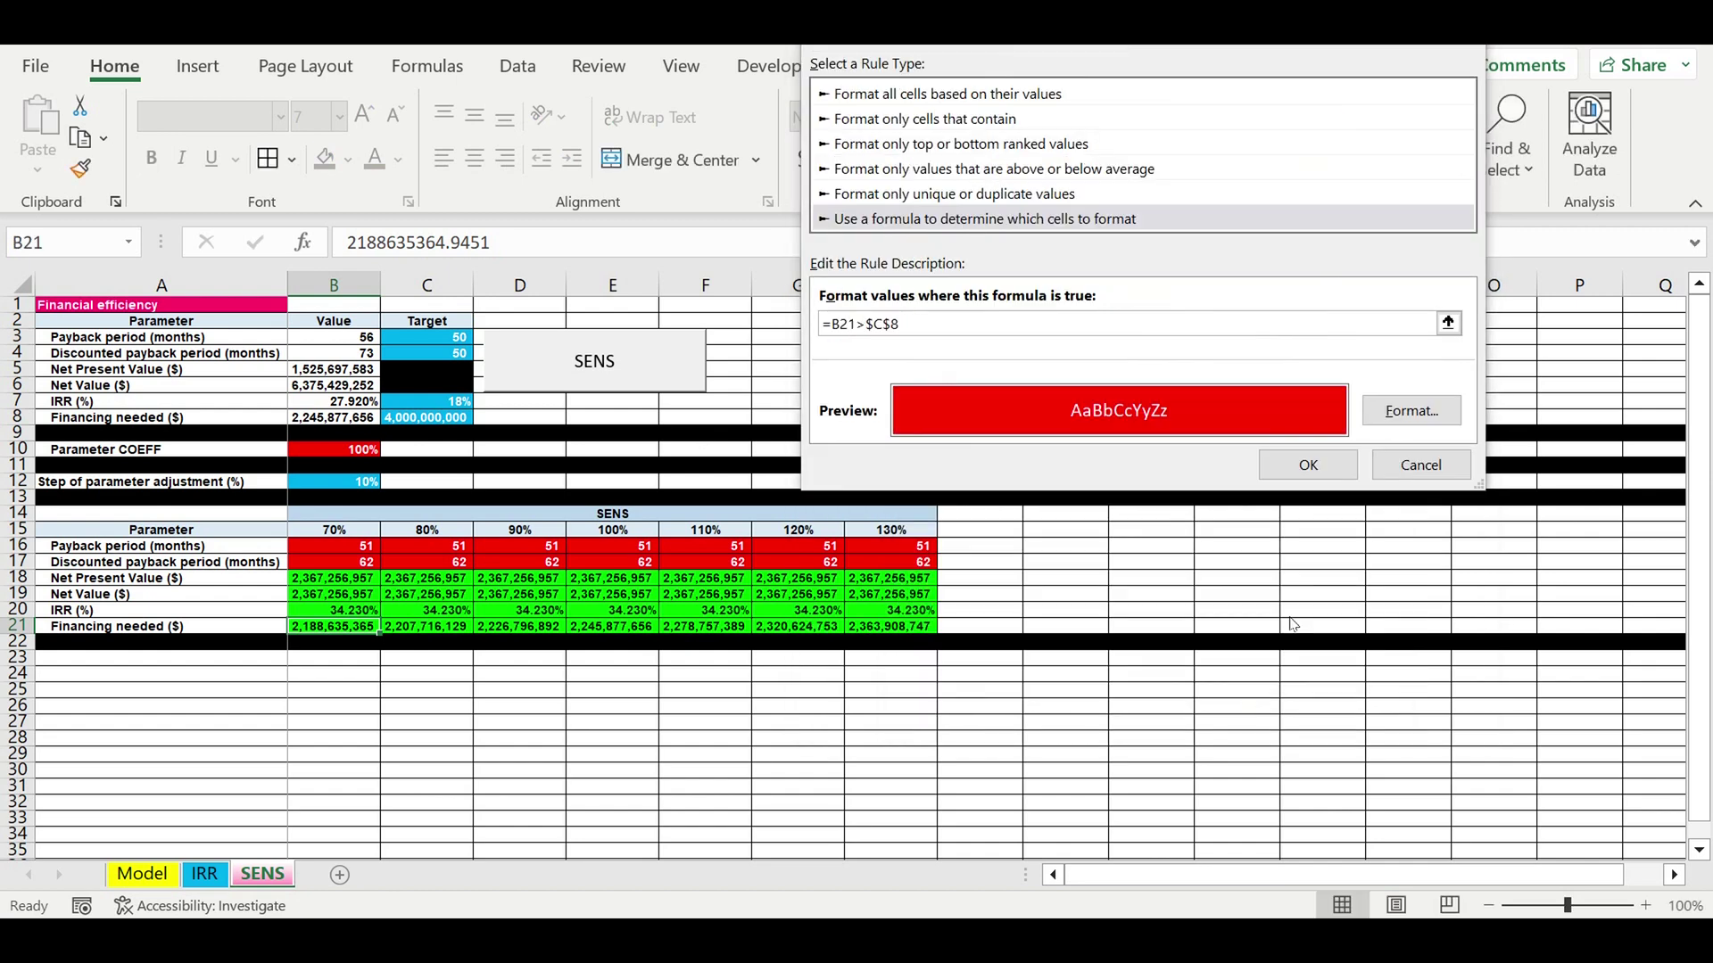
pyautogui.click(1304, 468)
pyautogui.moveTo(380, 635); pyautogui.dragTo(1012, 653)
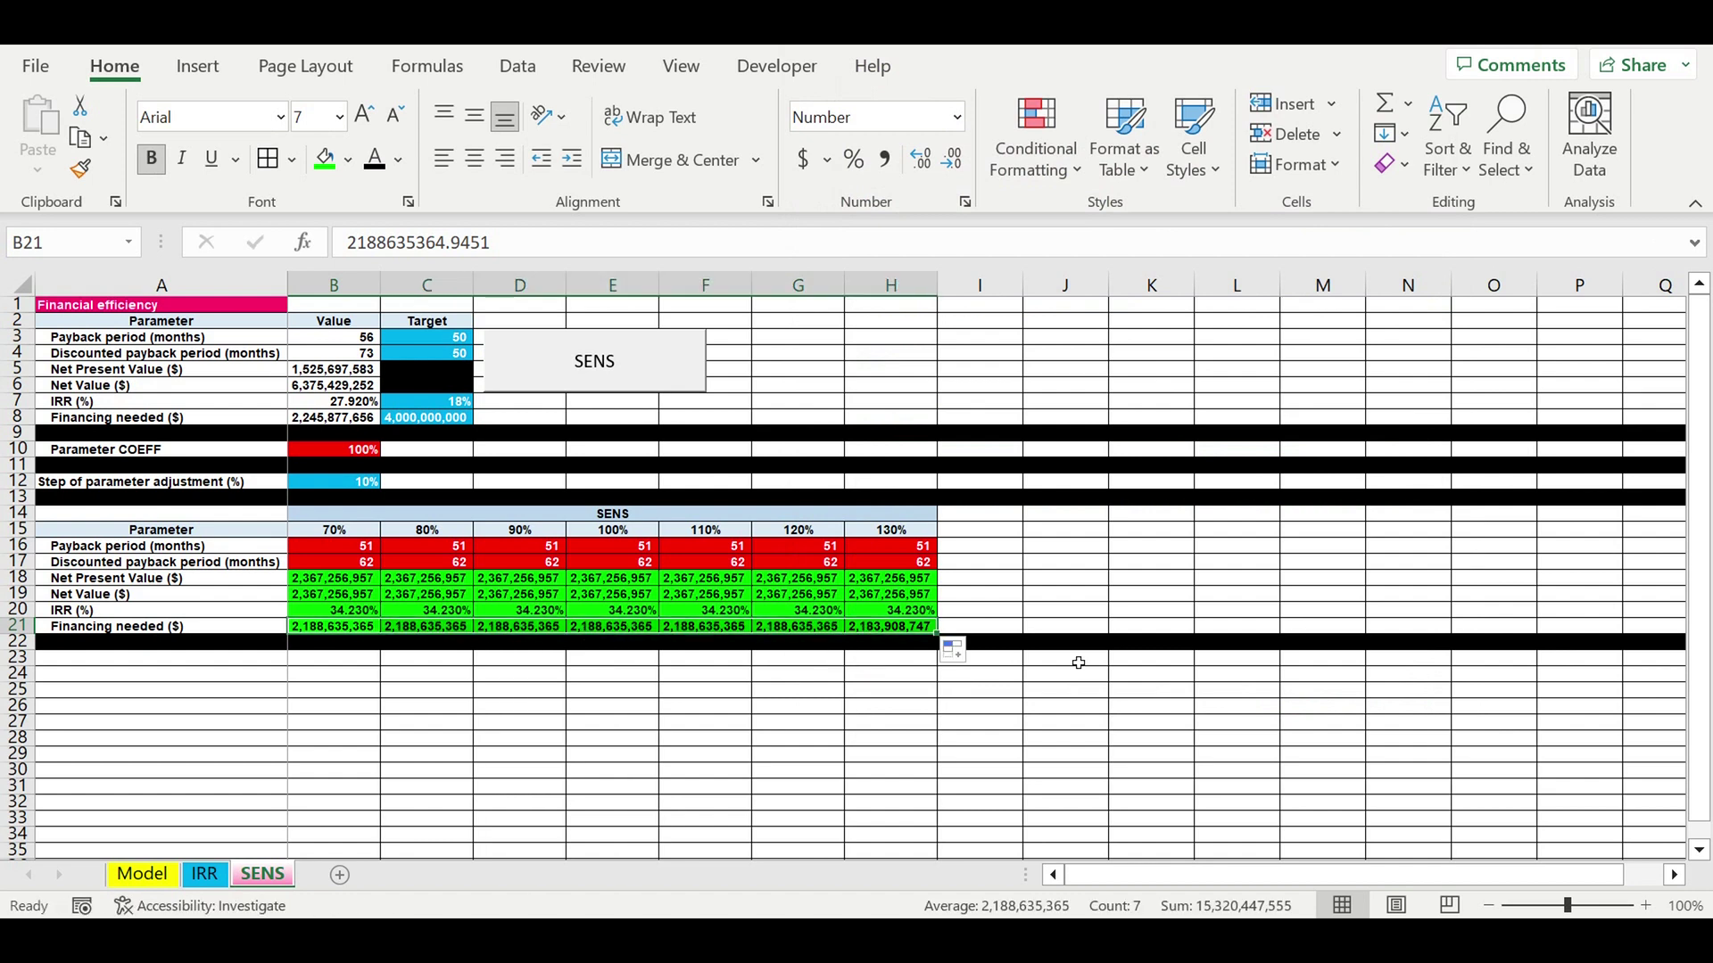
pyautogui.click(739, 727)
pyautogui.click(629, 720)
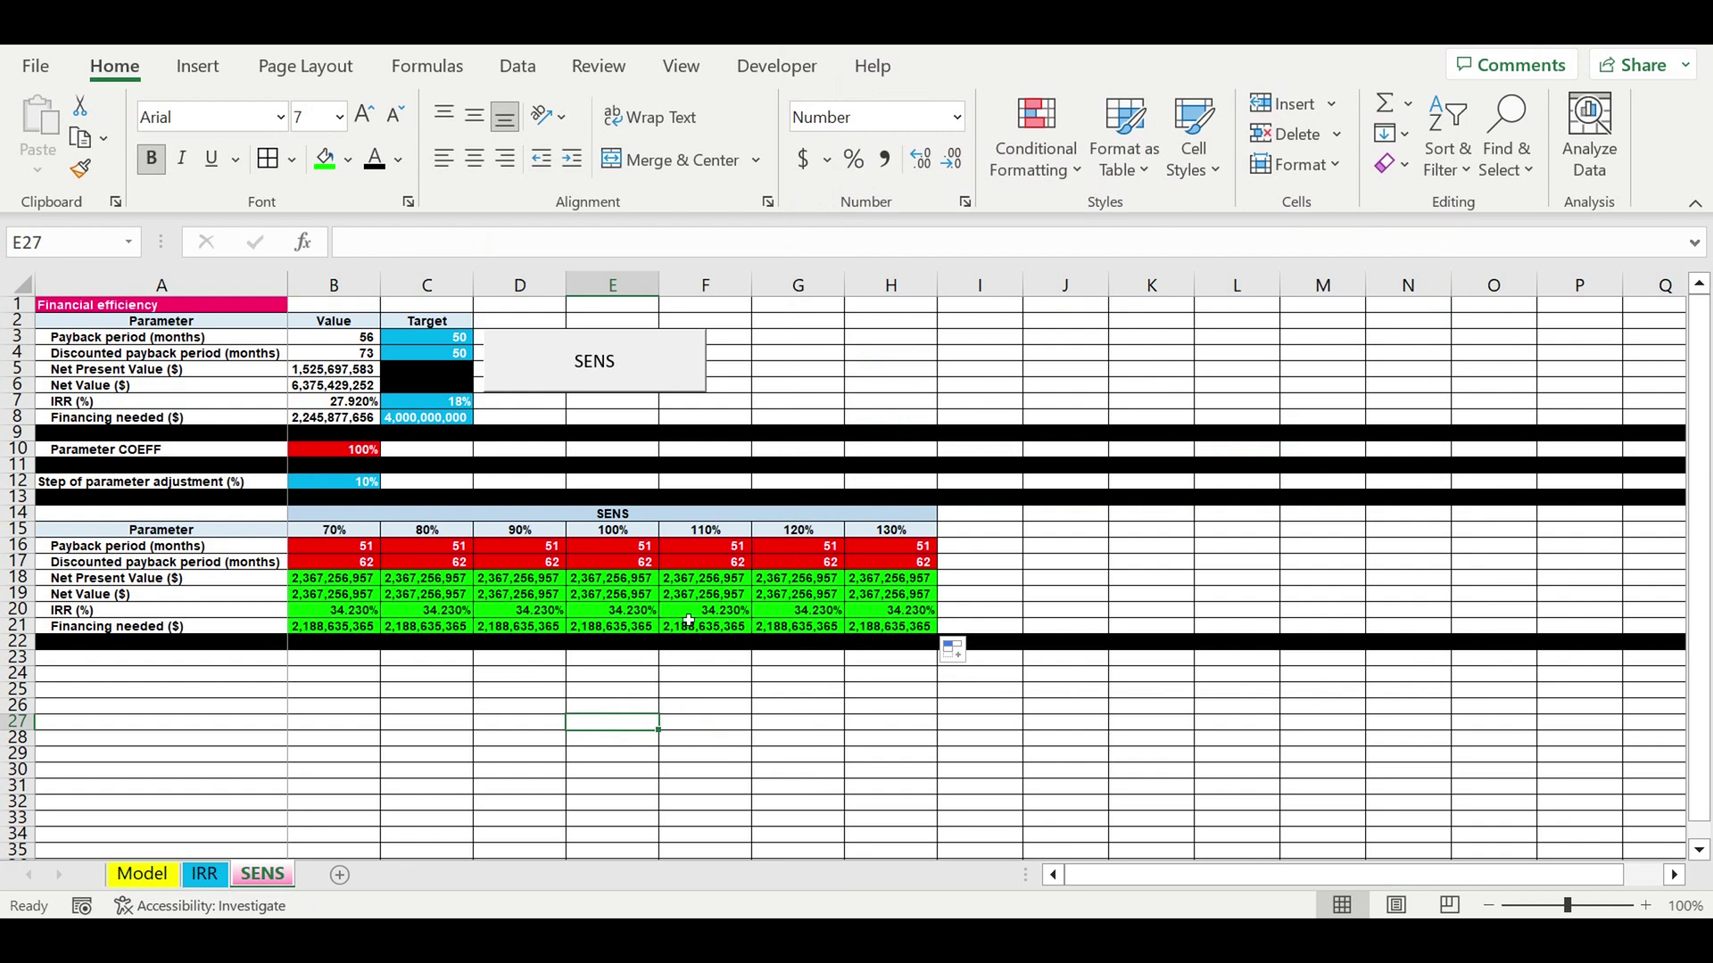
# - Set the step of parameter adjustment in B12 to 30% and run the SENS macro on the emptied results table
pyautogui.click(352, 483)
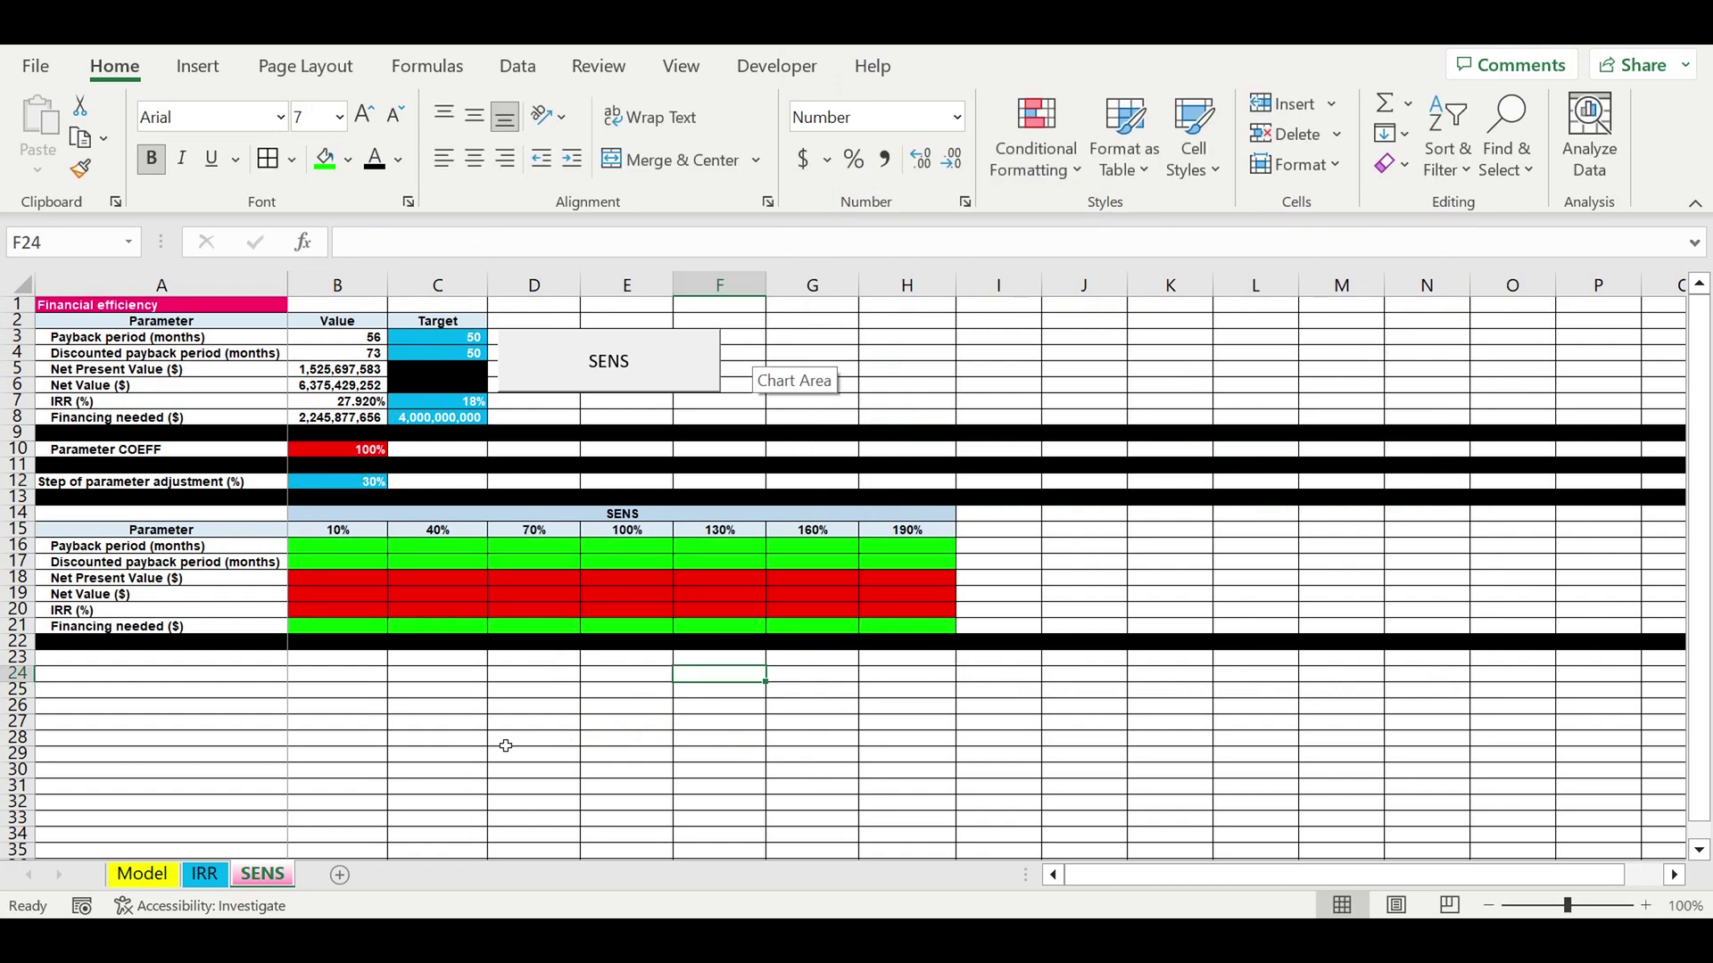
pyautogui.click(514, 743)
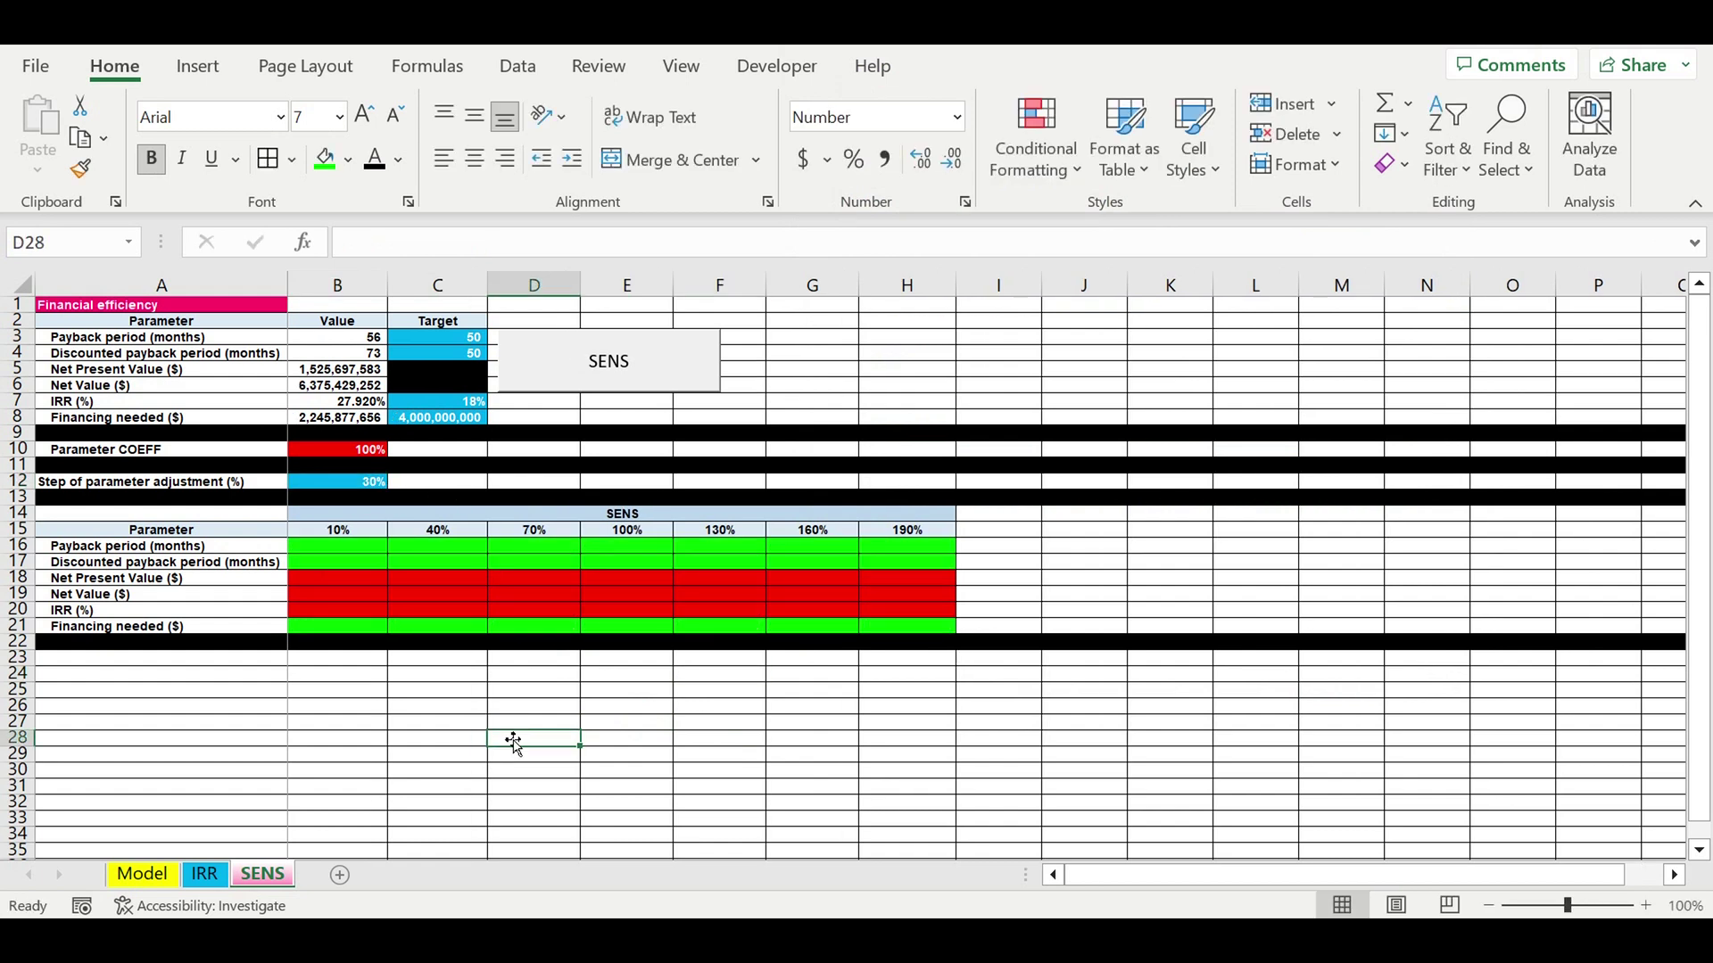
pyautogui.click(601, 371)
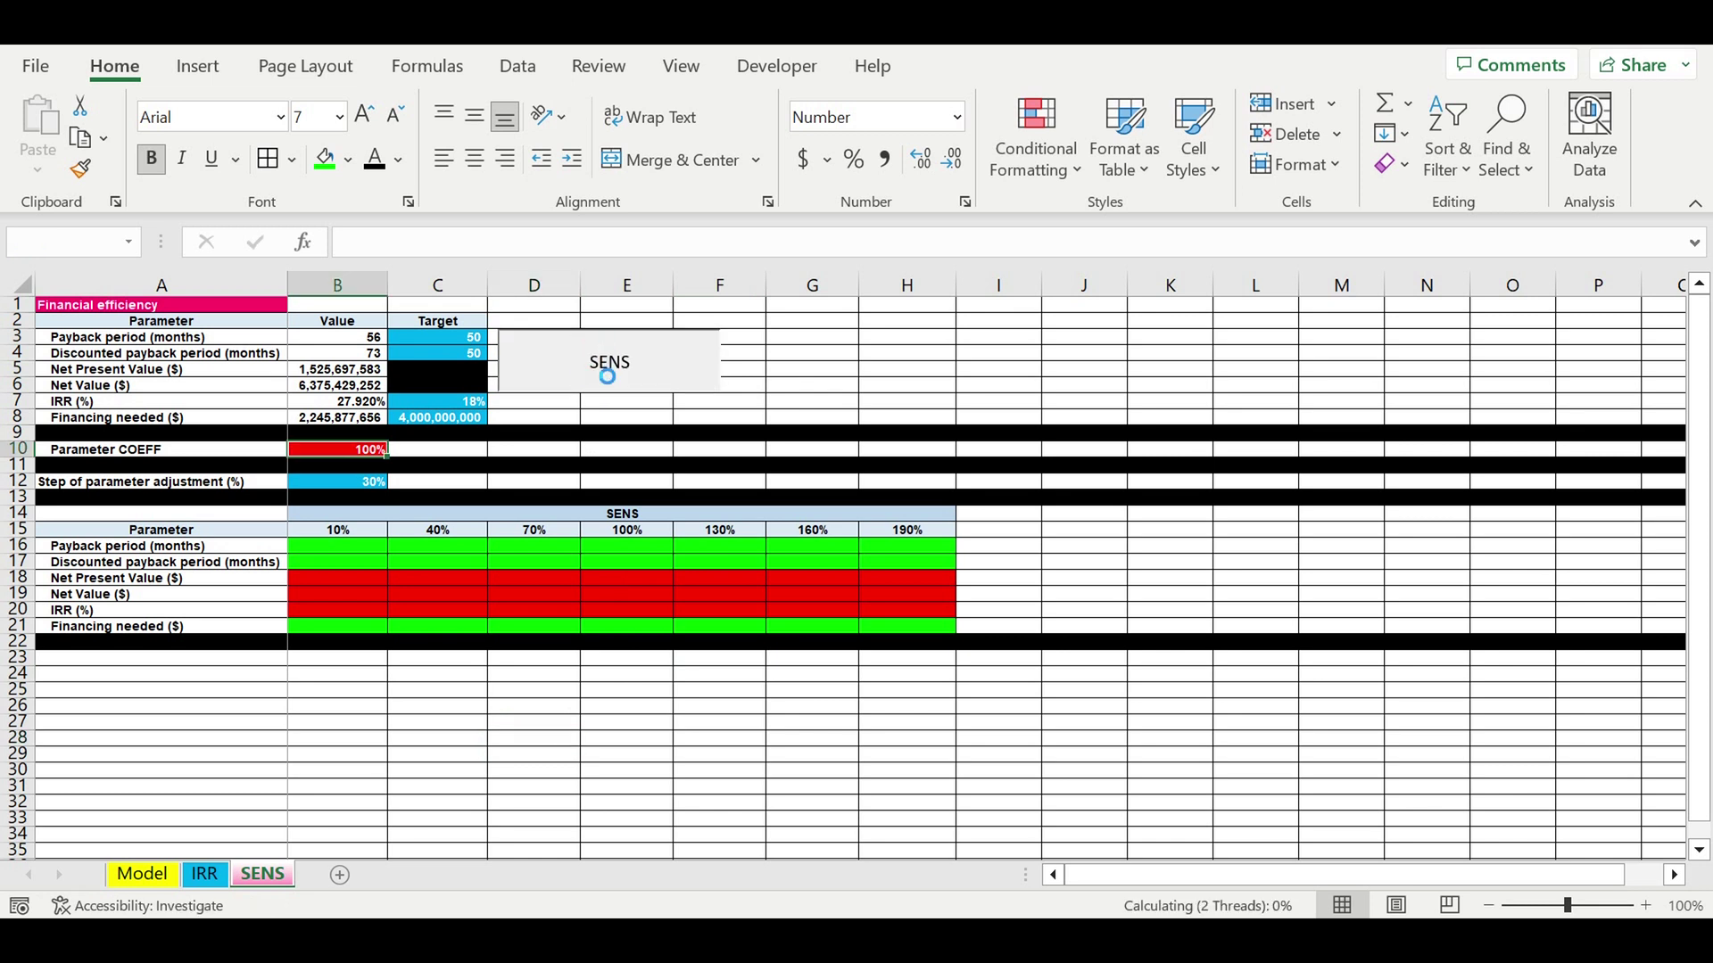
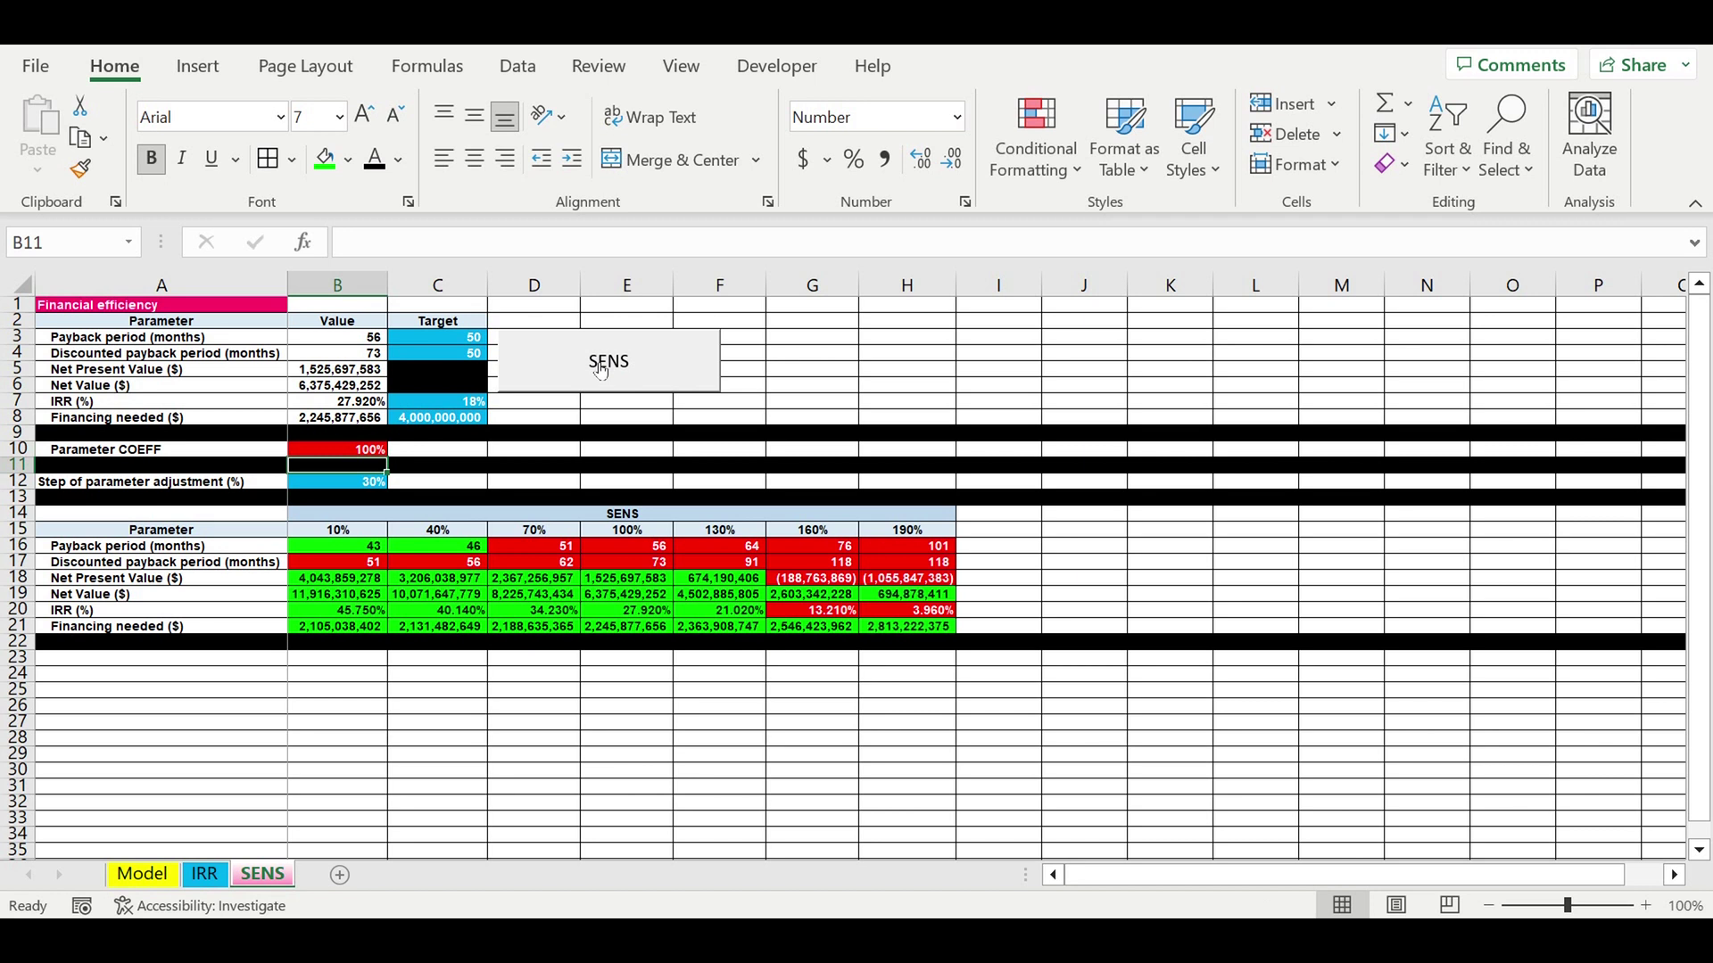
pyautogui.click(683, 708)
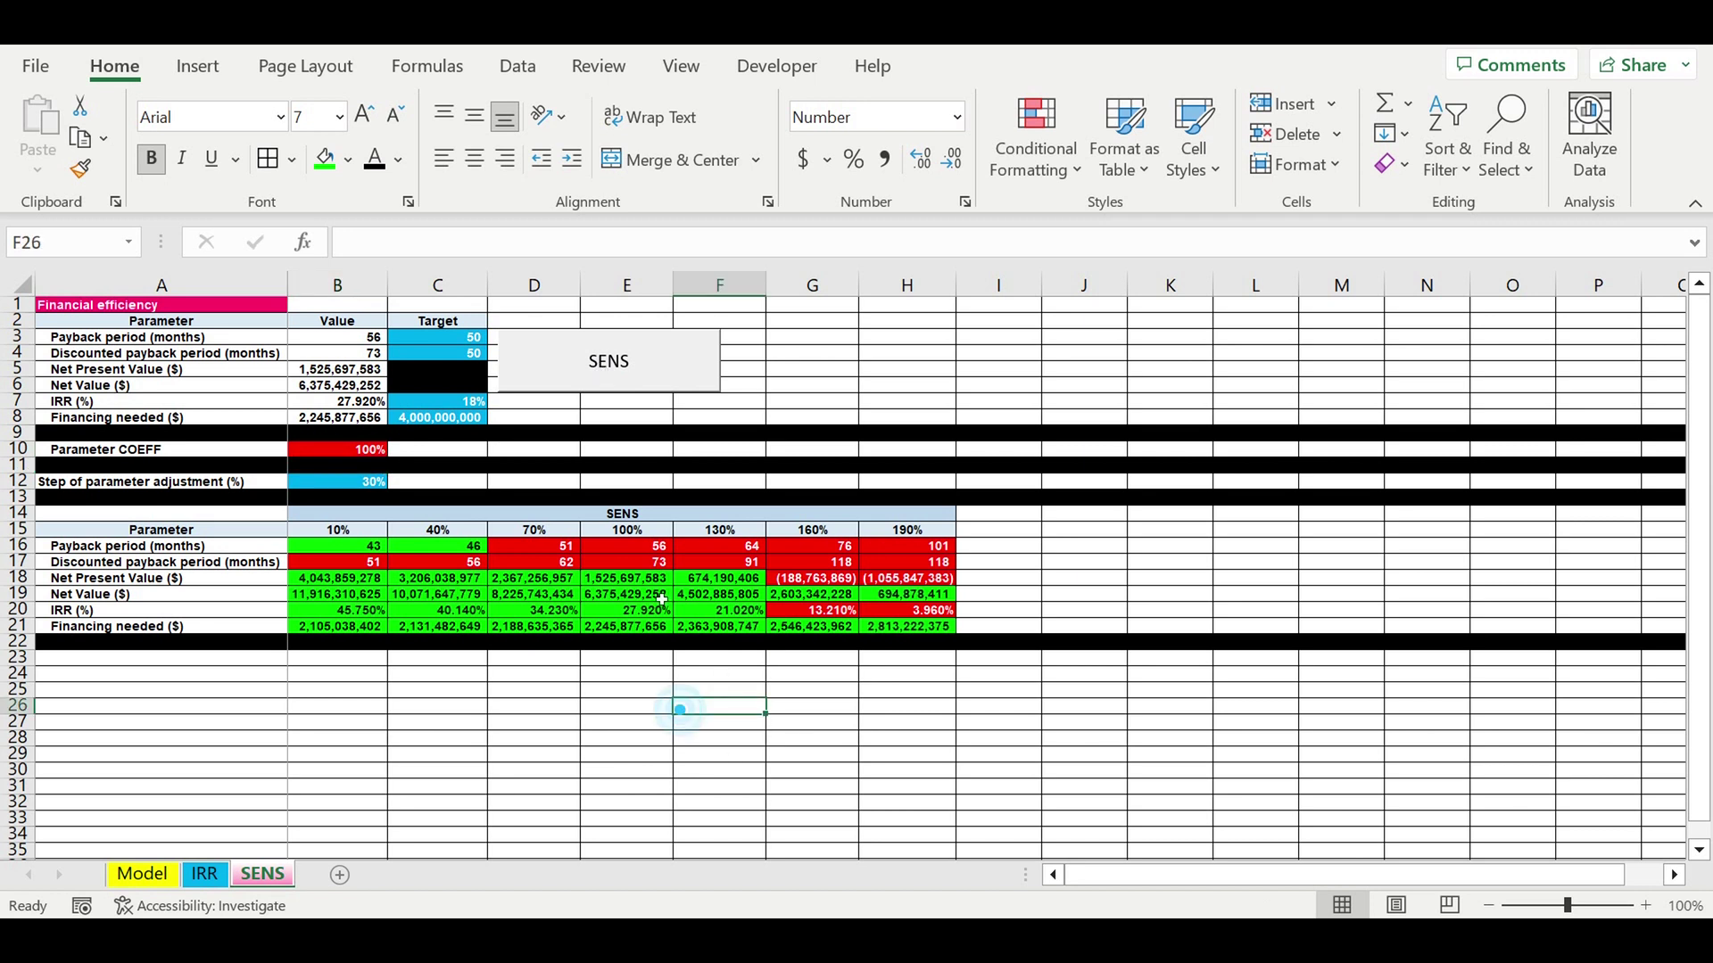
pyautogui.click(714, 578)
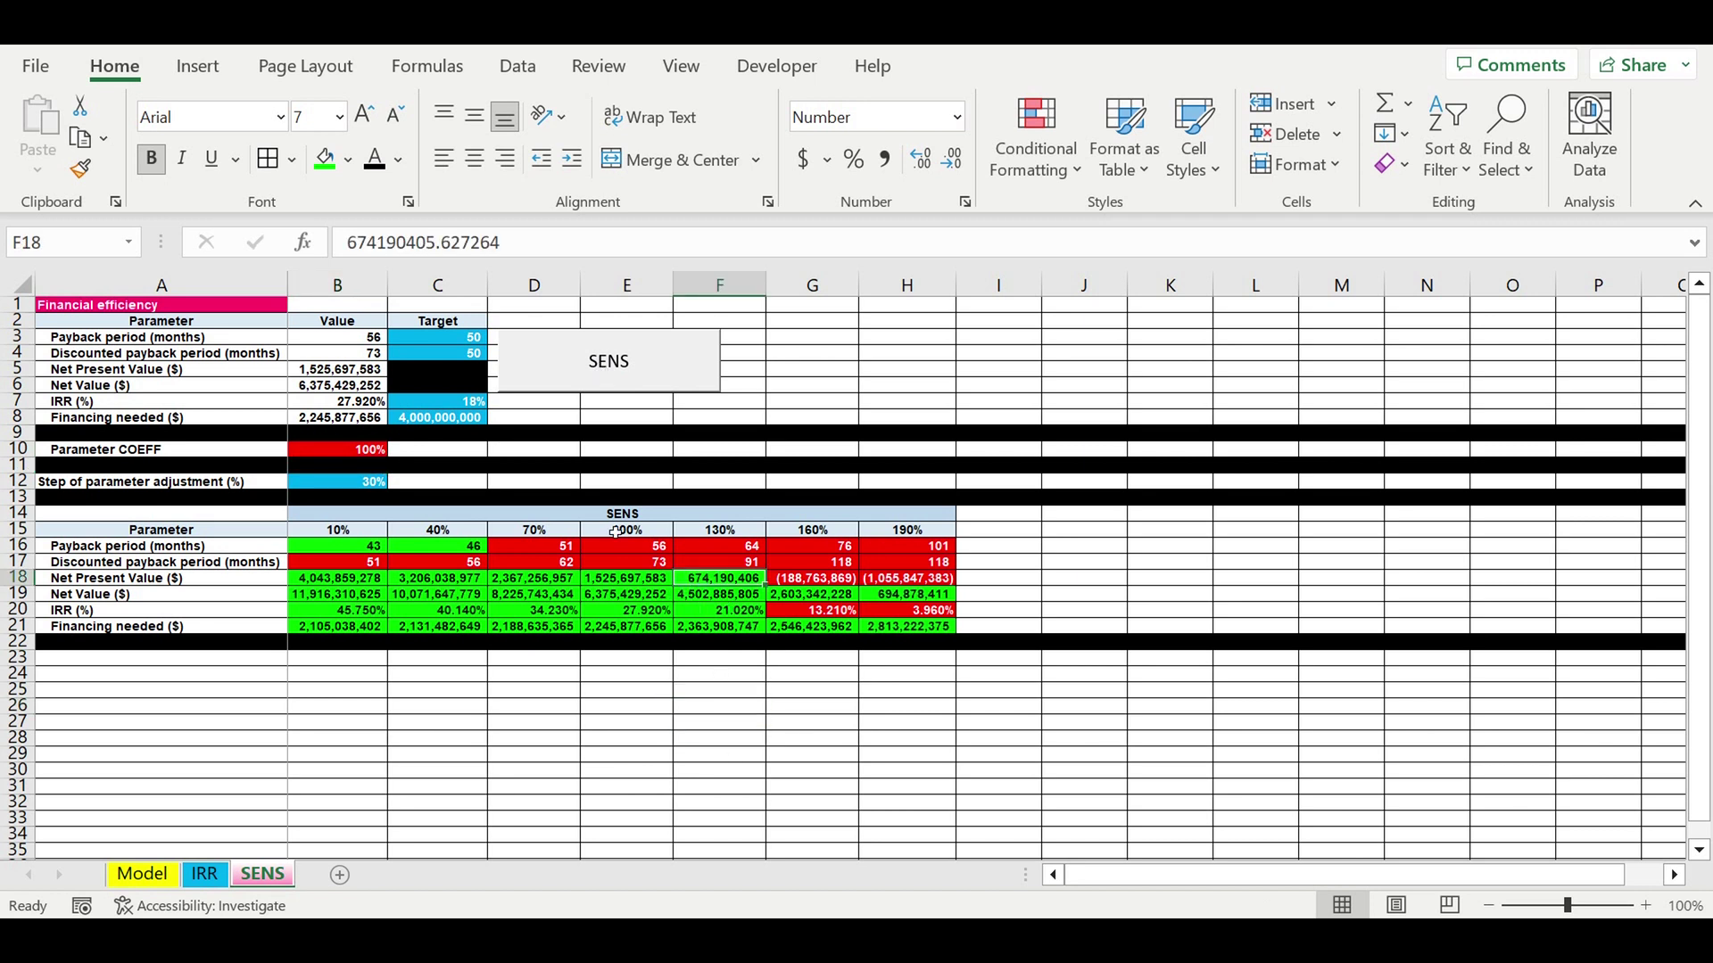
# - On the Model sheet, remove the SENS!B10 multiplier from the Direct cost Global COEFF cell D149, leaving =100%
pyautogui.click(146, 876)
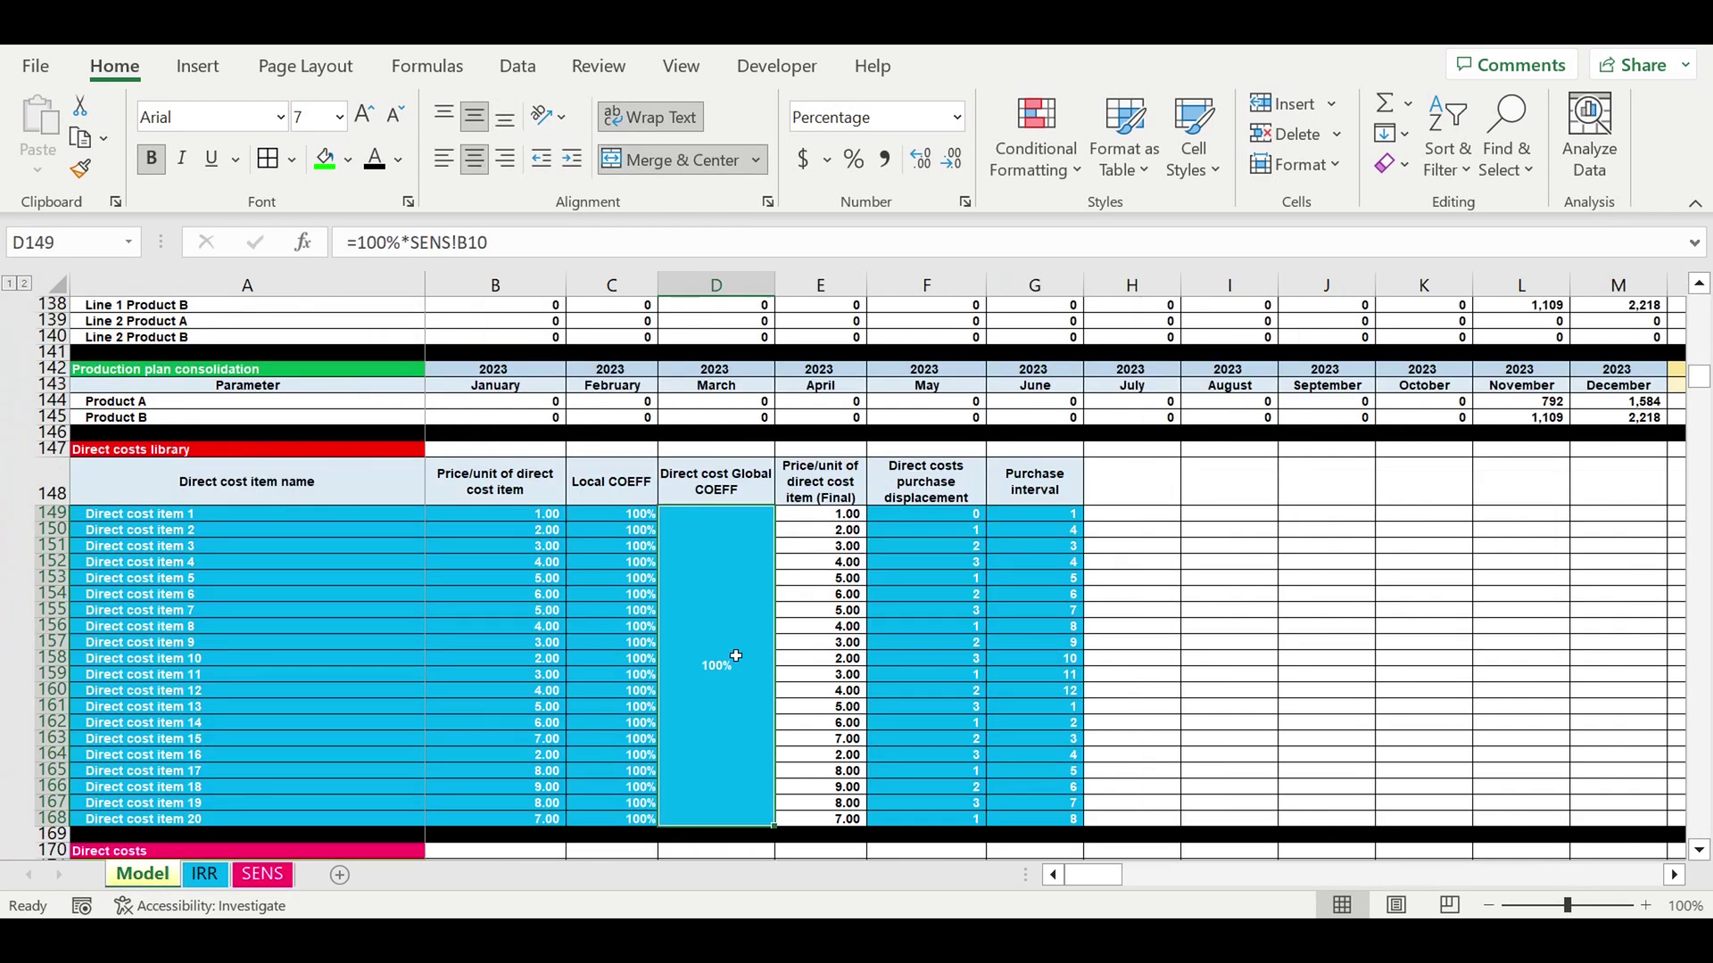
pyautogui.click(715, 652)
pyautogui.moveTo(400, 243); pyautogui.dragTo(630, 254)
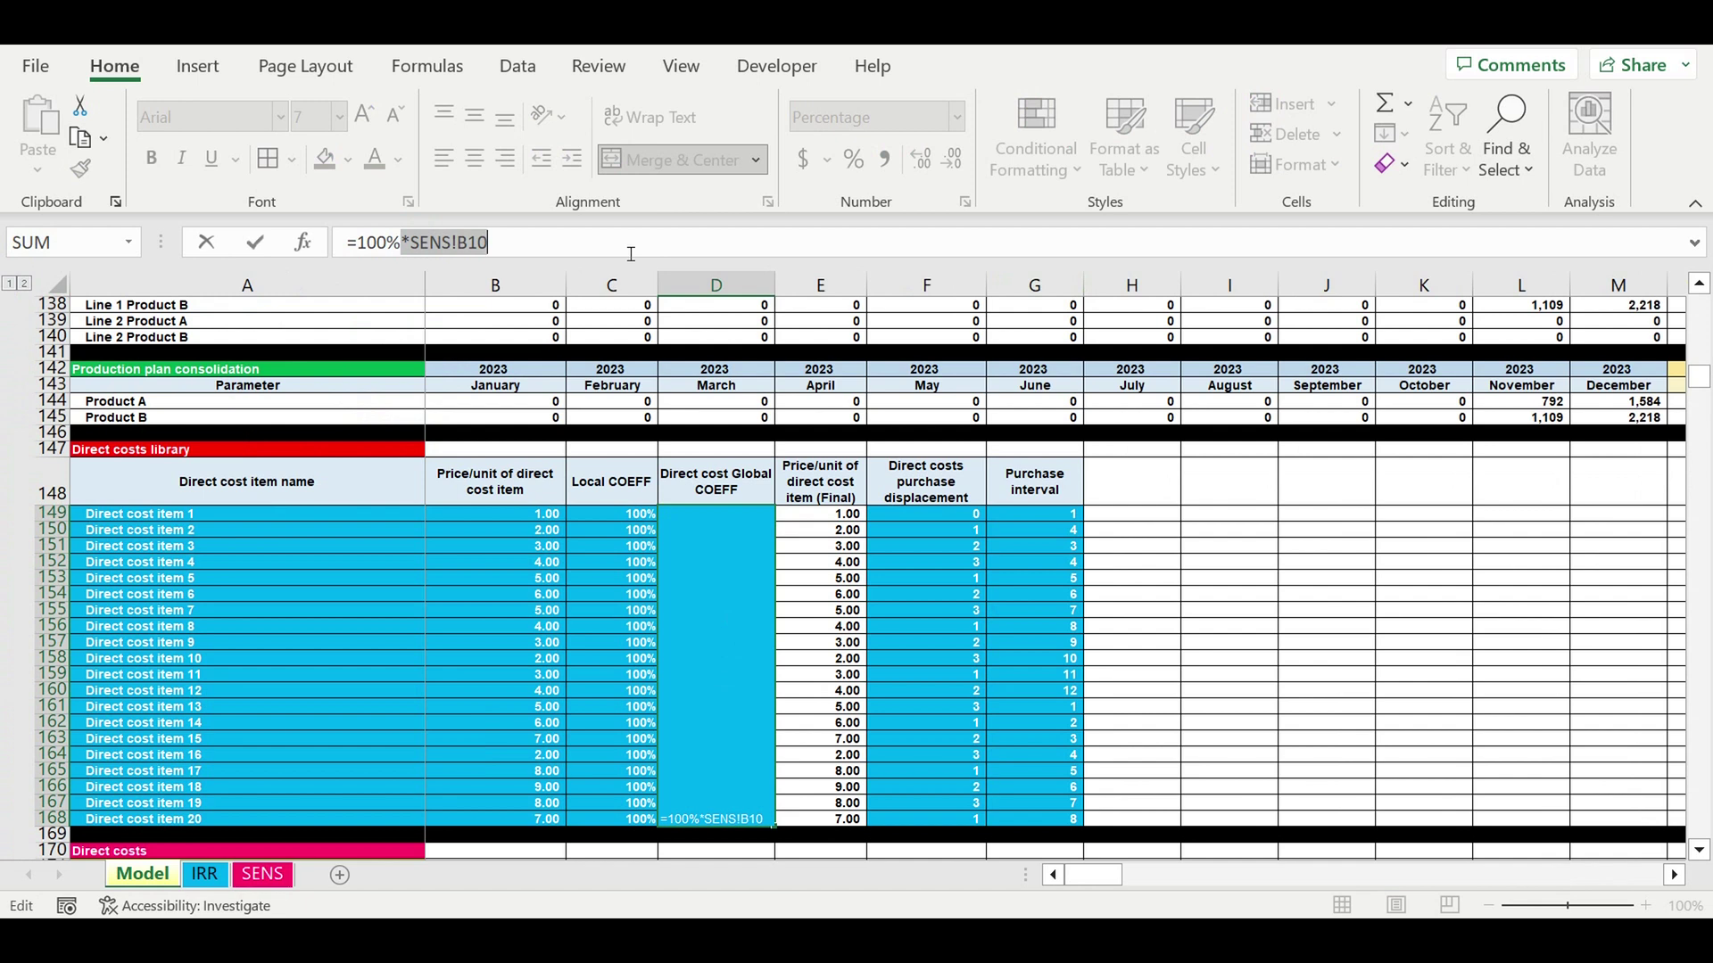
pyautogui.press('BackSpace')
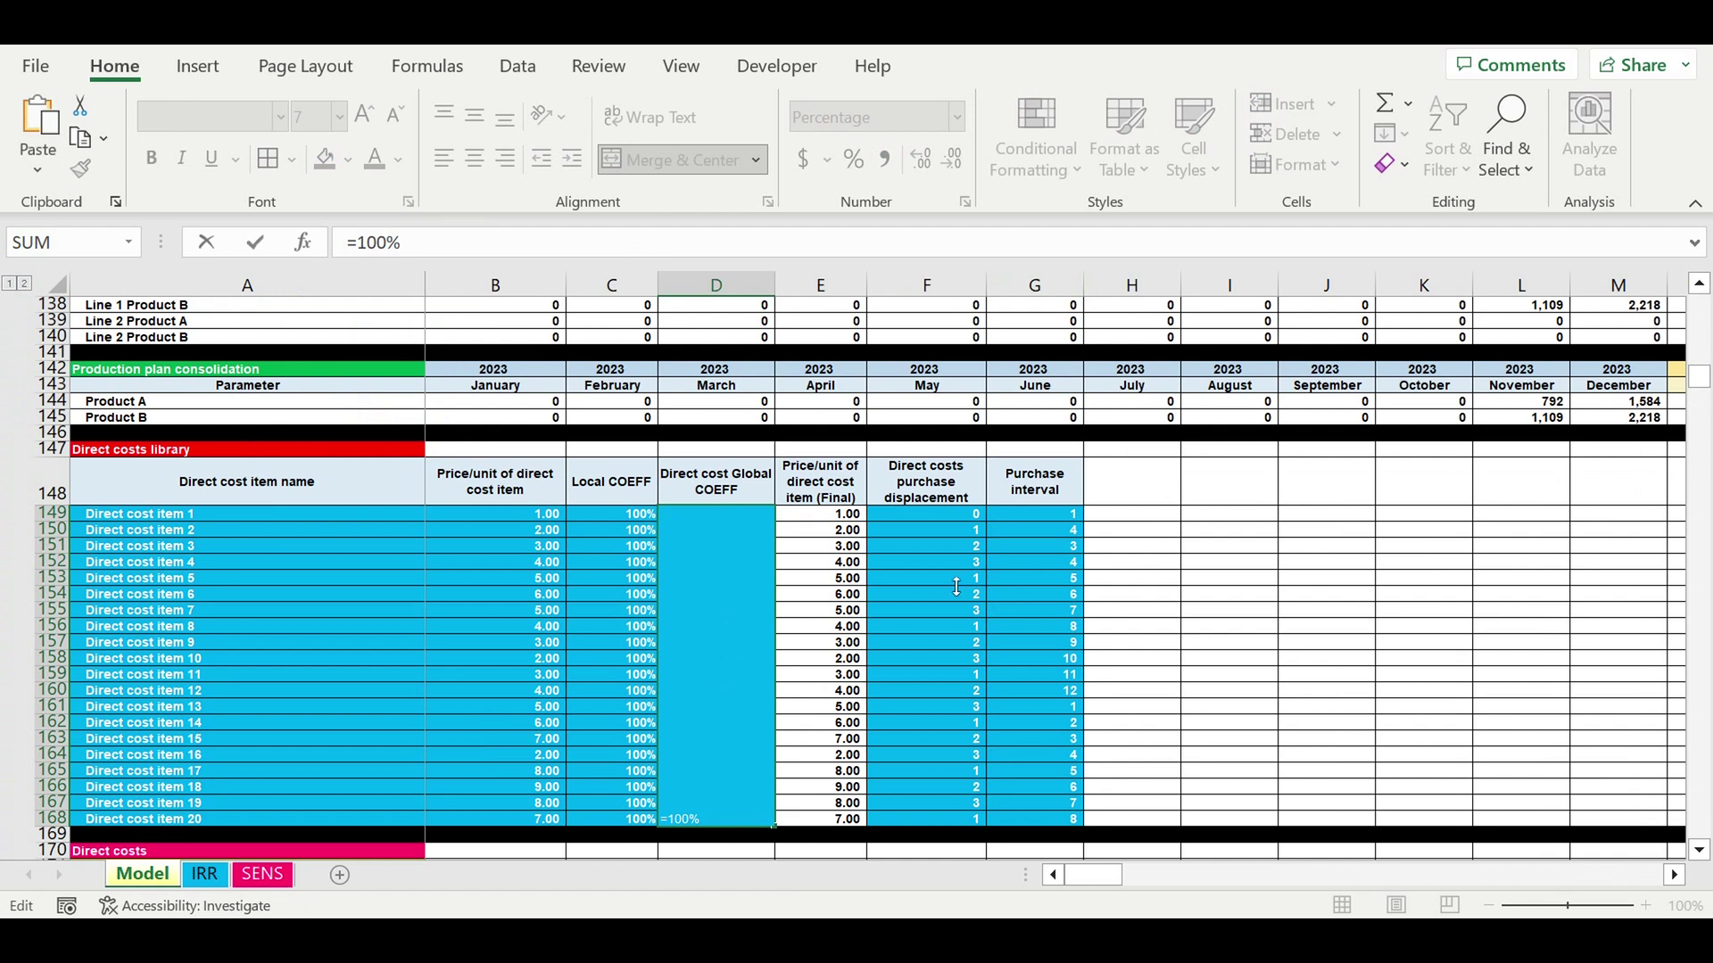
pyautogui.click(1133, 633)
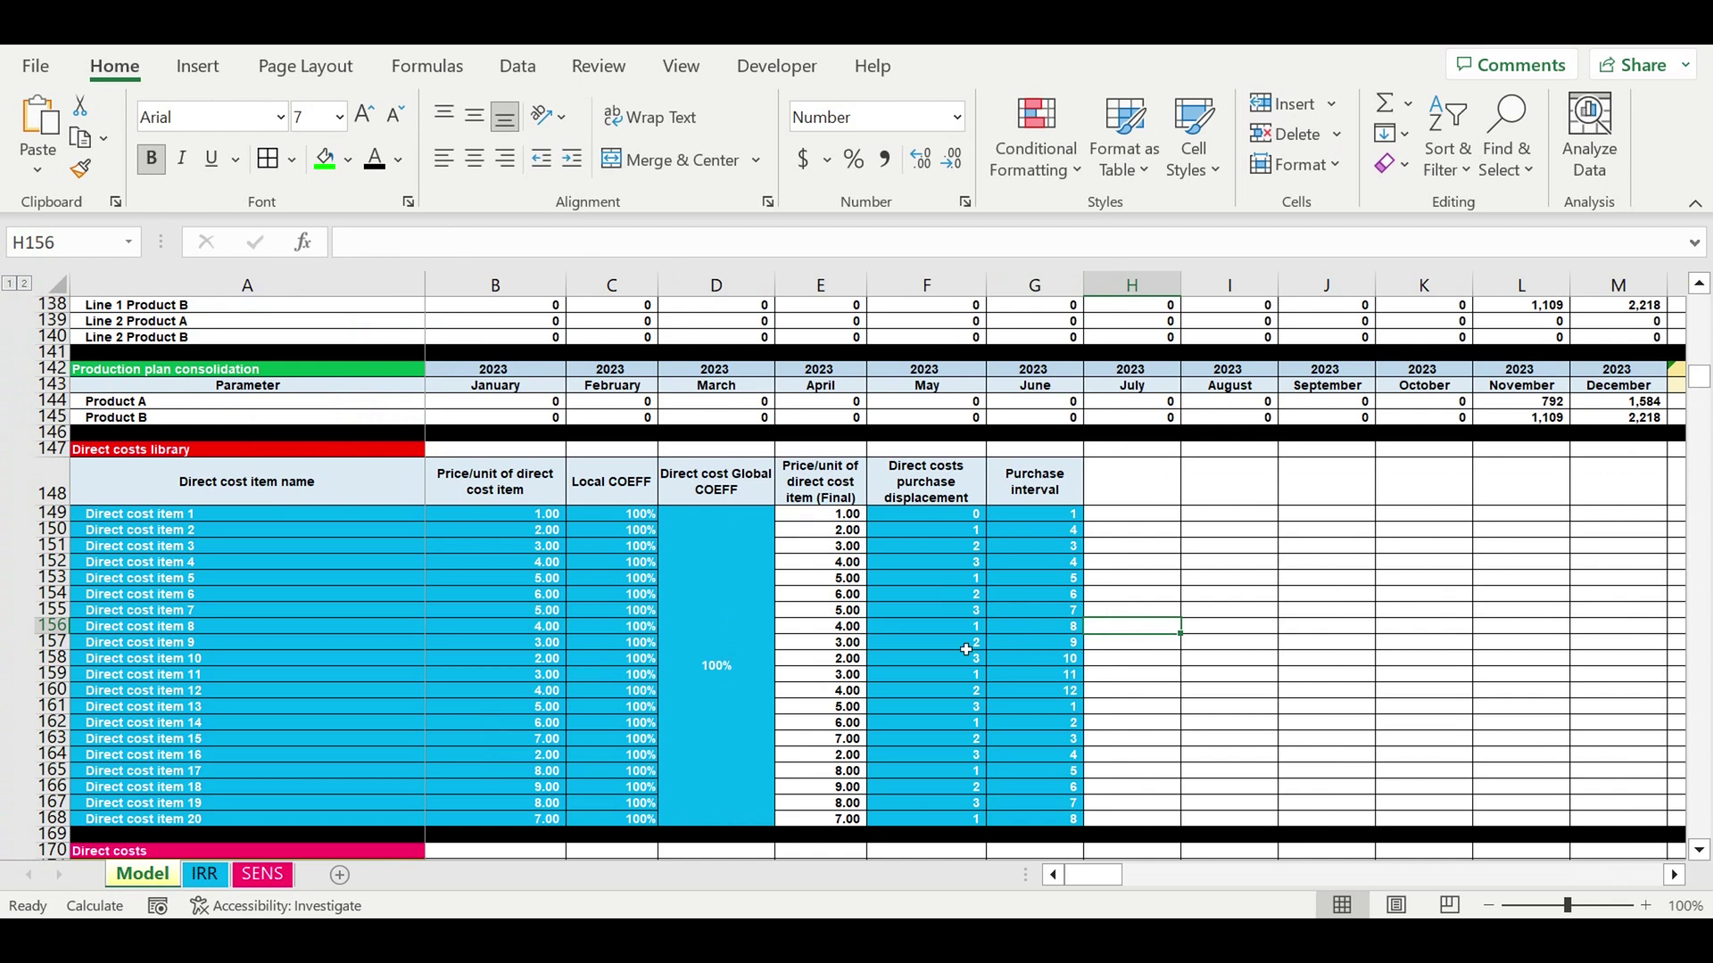
pyautogui.scroll(-1, 966, 649)
pyautogui.moveTo(1702, 381); pyautogui.dragTo(1705, 509)
pyautogui.click(1675, 876)
pyautogui.moveTo(1674, 876); pyautogui.dragTo(1675, 877)
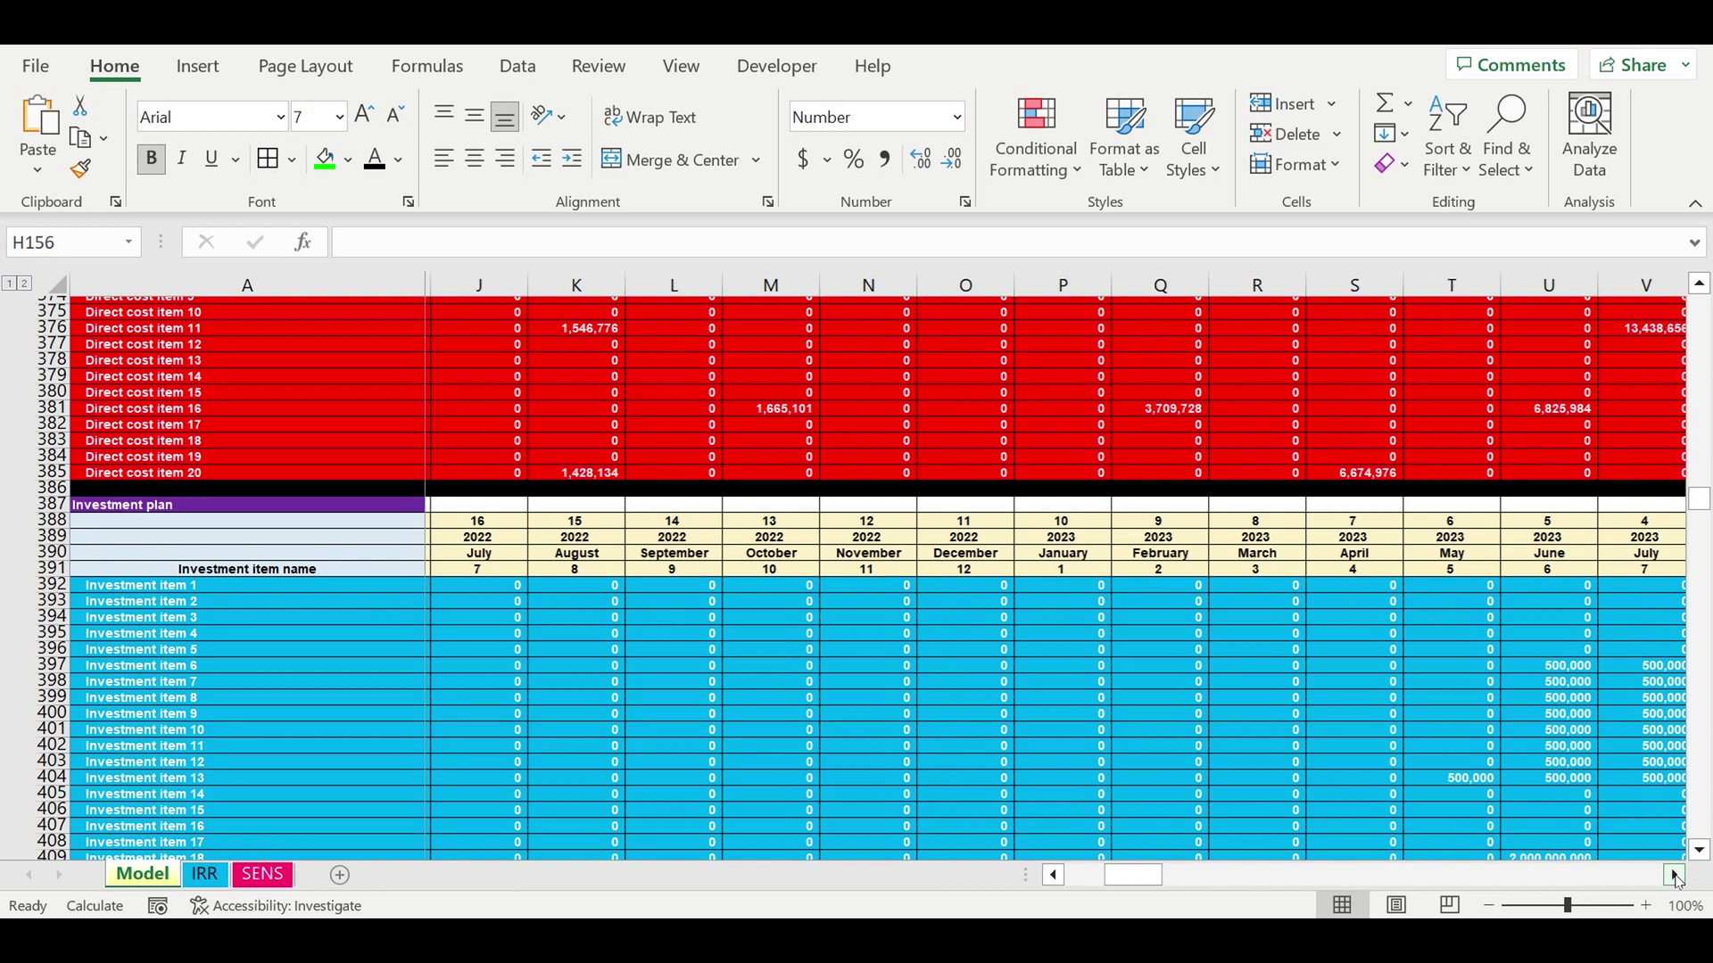
pyautogui.click(1676, 879)
pyautogui.click(1677, 878)
pyautogui.click(1676, 879)
pyautogui.scroll(-4, 1517, 723)
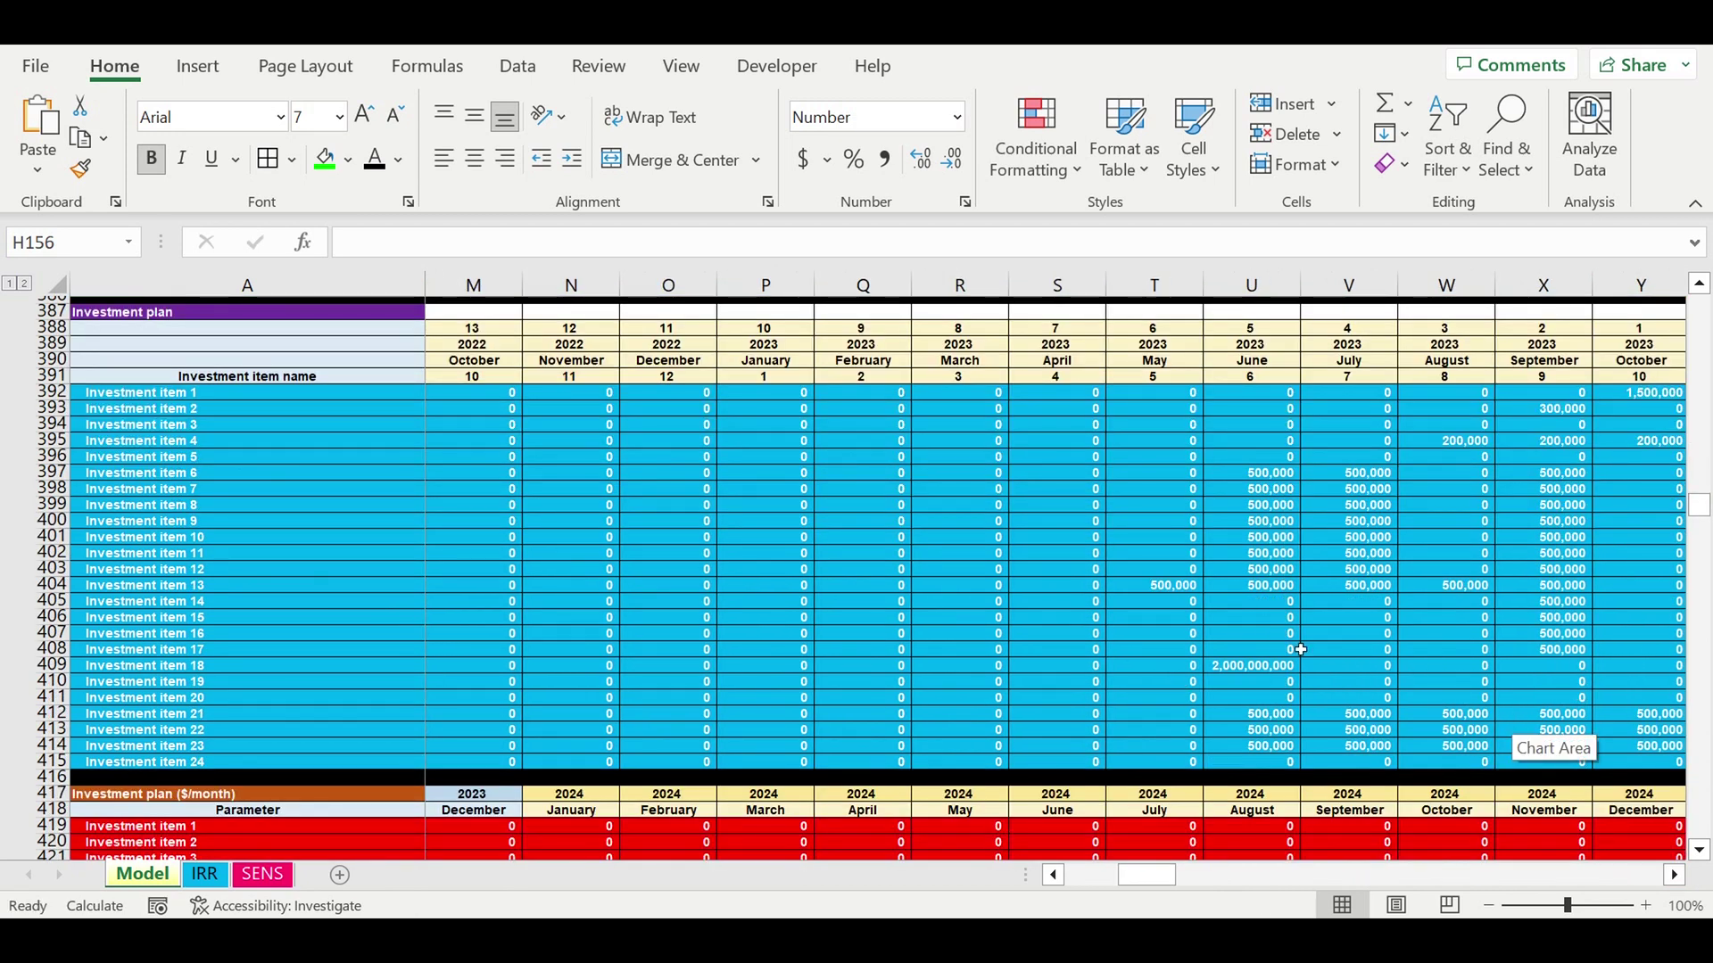
pyautogui.click(1253, 666)
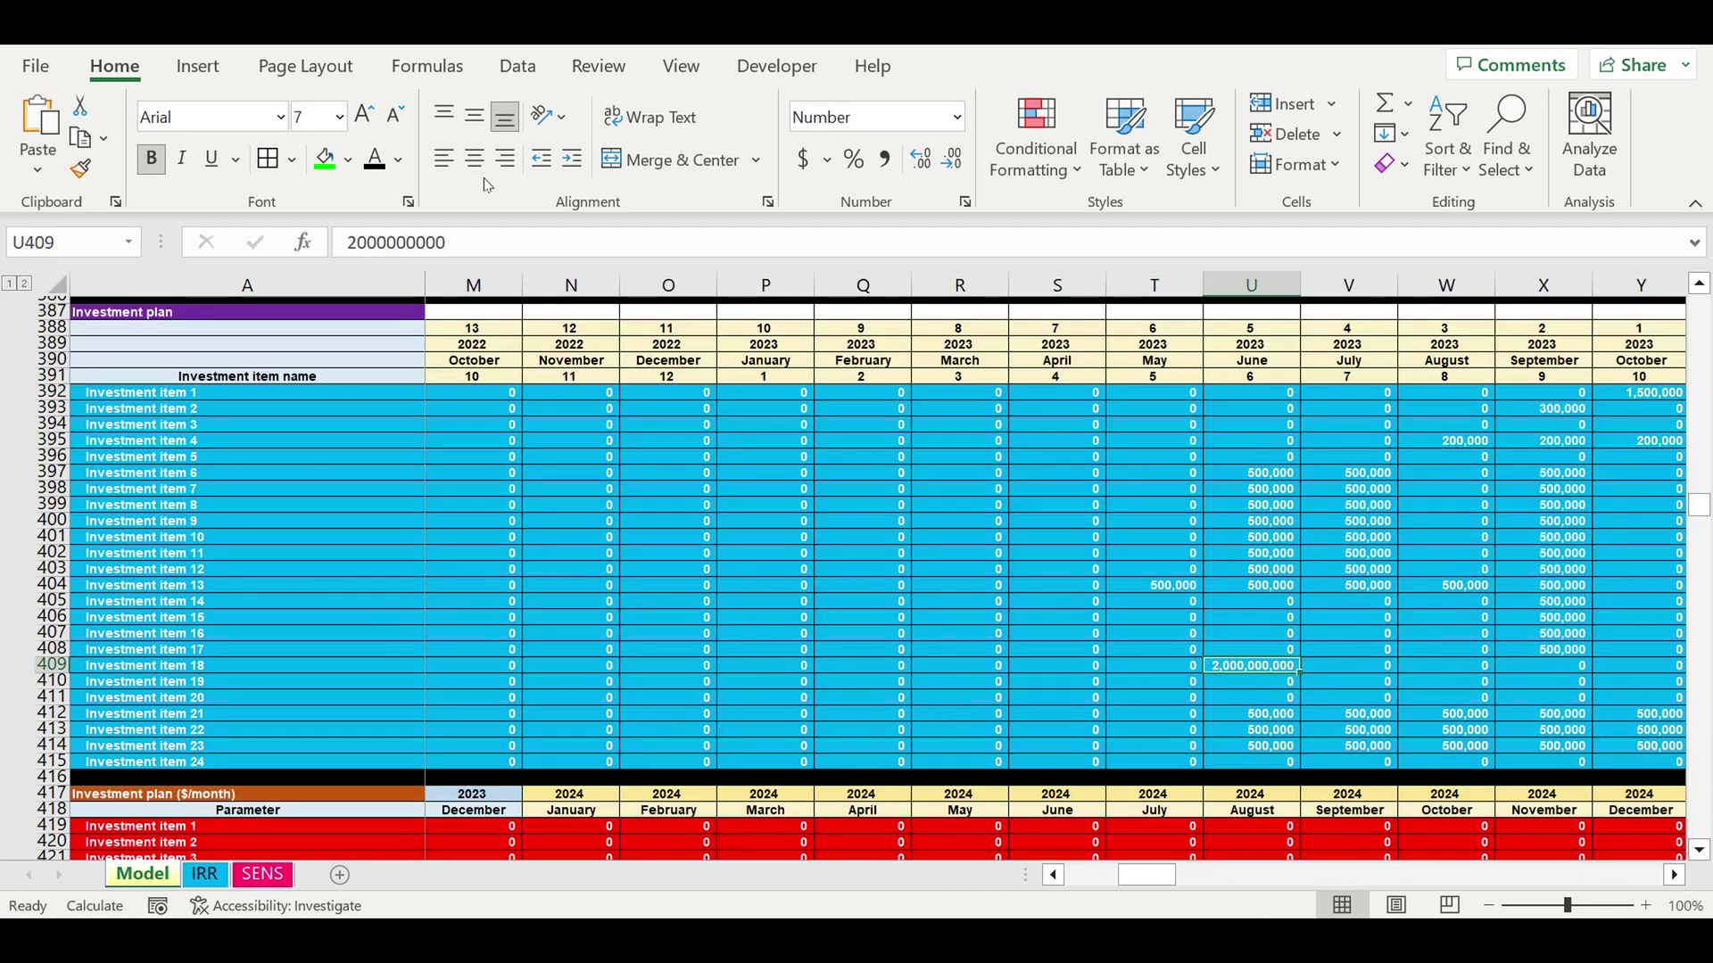
pyautogui.click(478, 250)
pyautogui.write('*SENS!B10')
pyautogui.press('Home')
pyautogui.write('=')
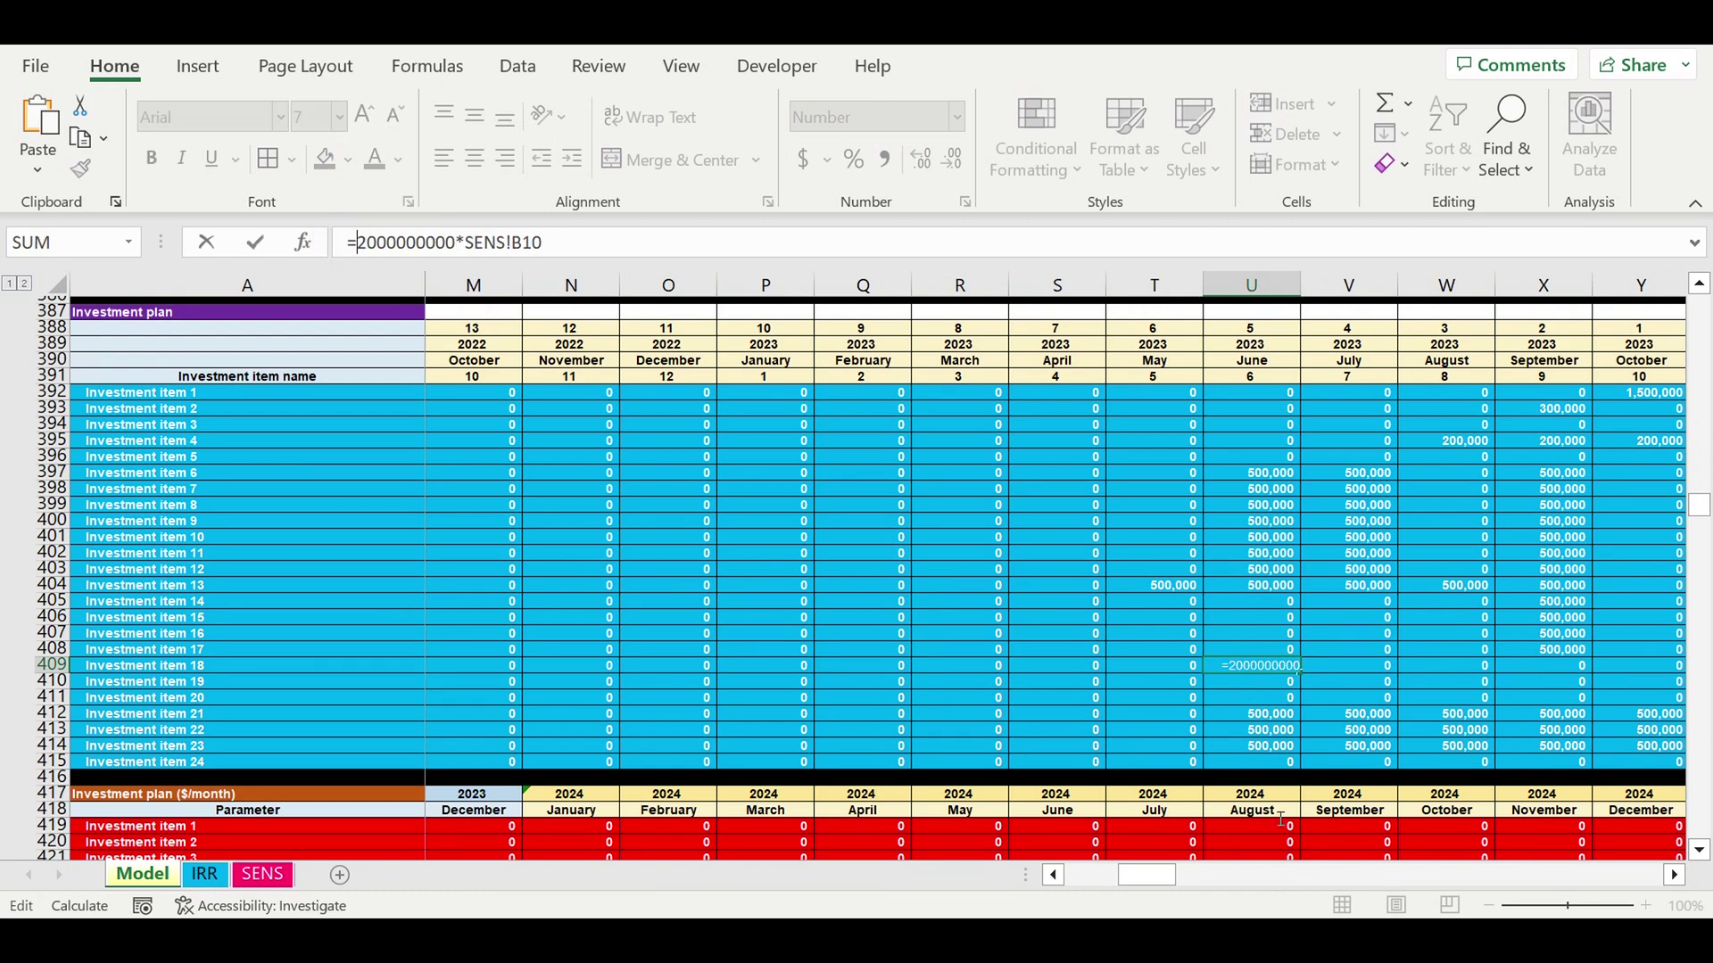
pyautogui.click(1284, 713)
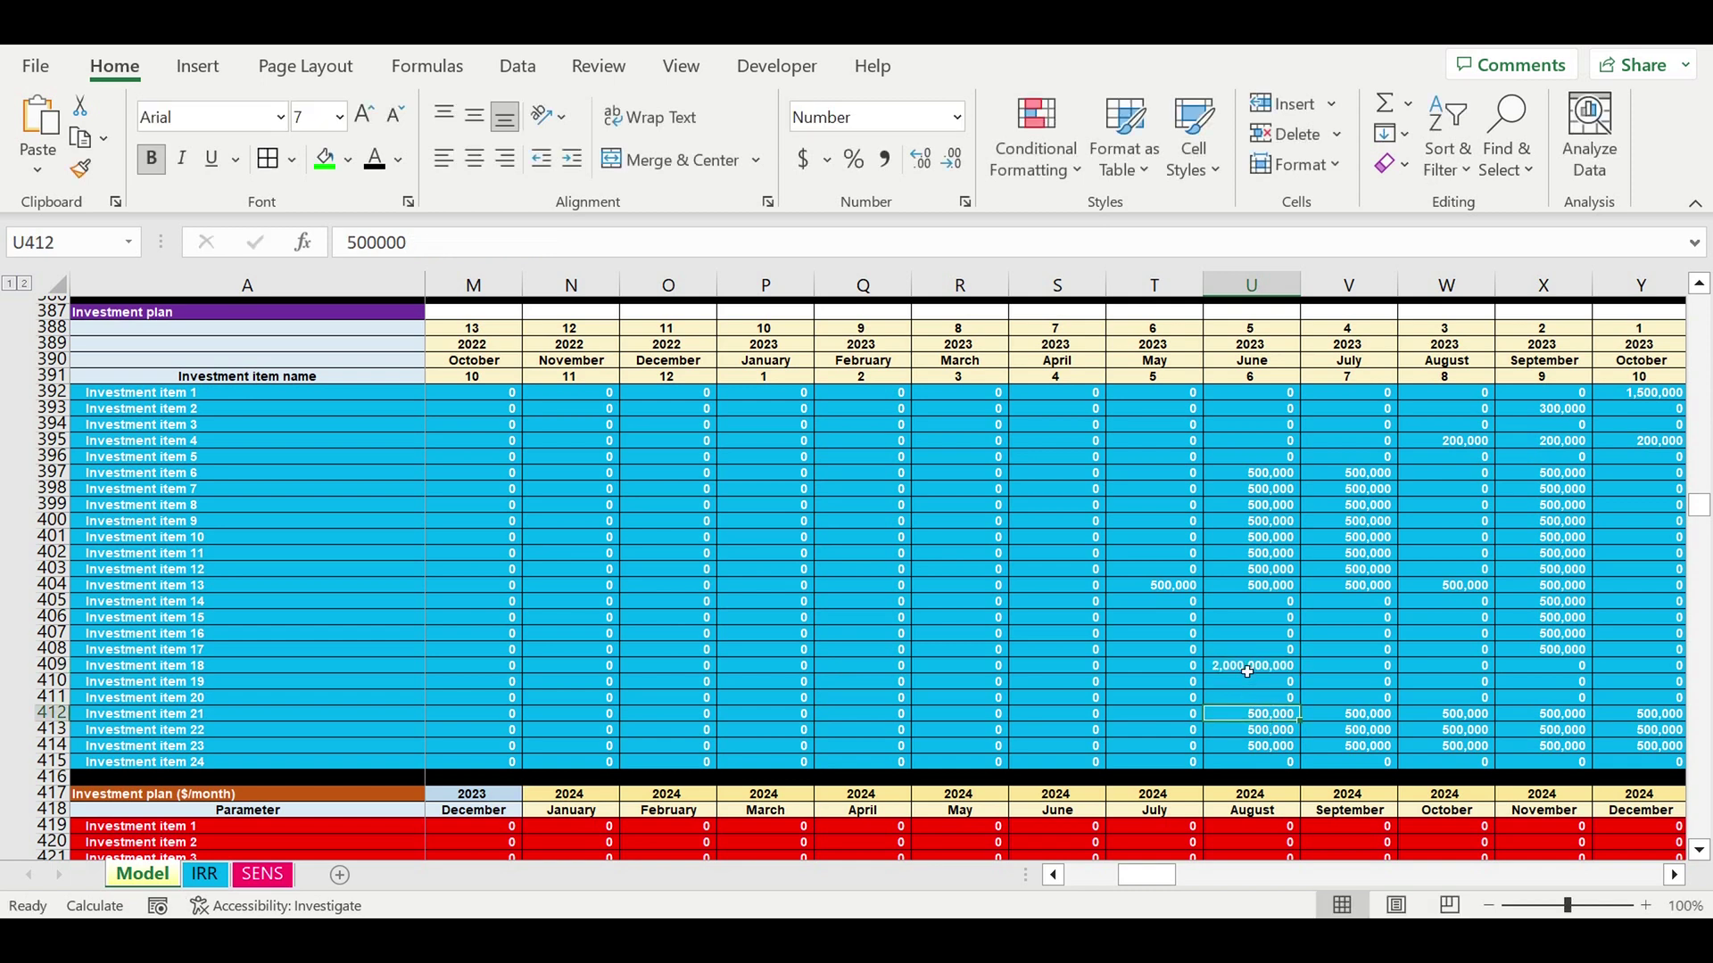
pyautogui.click(1255, 669)
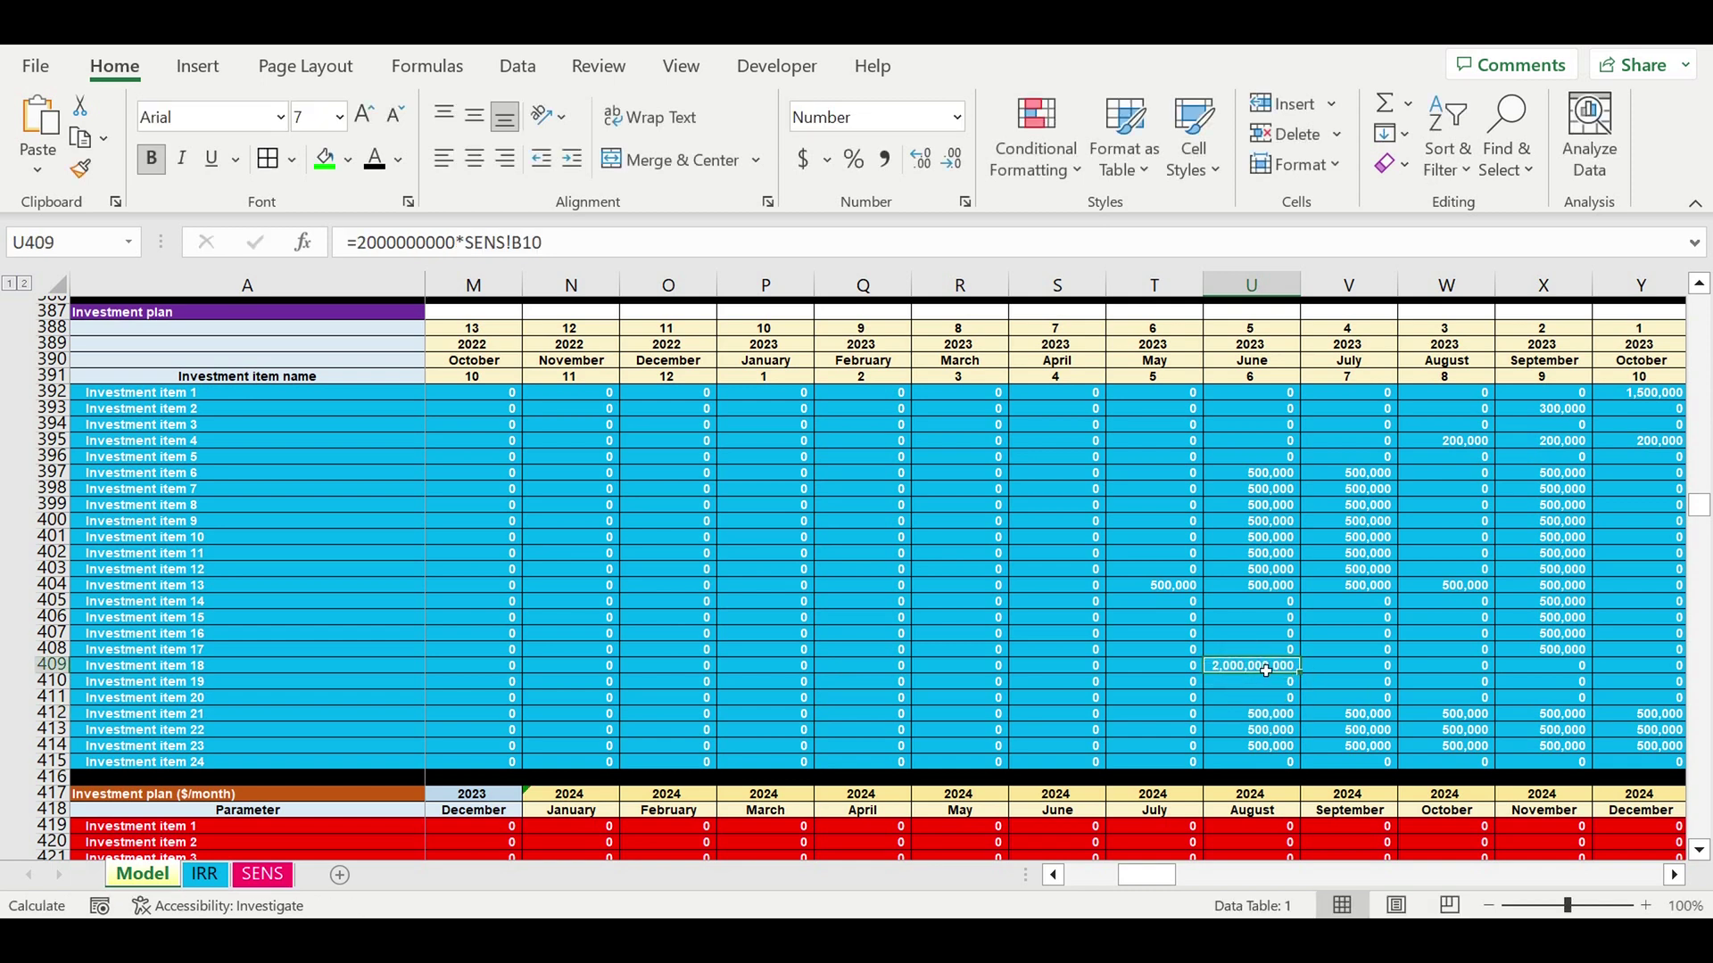
# - Clear the old results in B16:H21 on the SENS sheet and run the SENS macro again
pyautogui.click(265, 876)
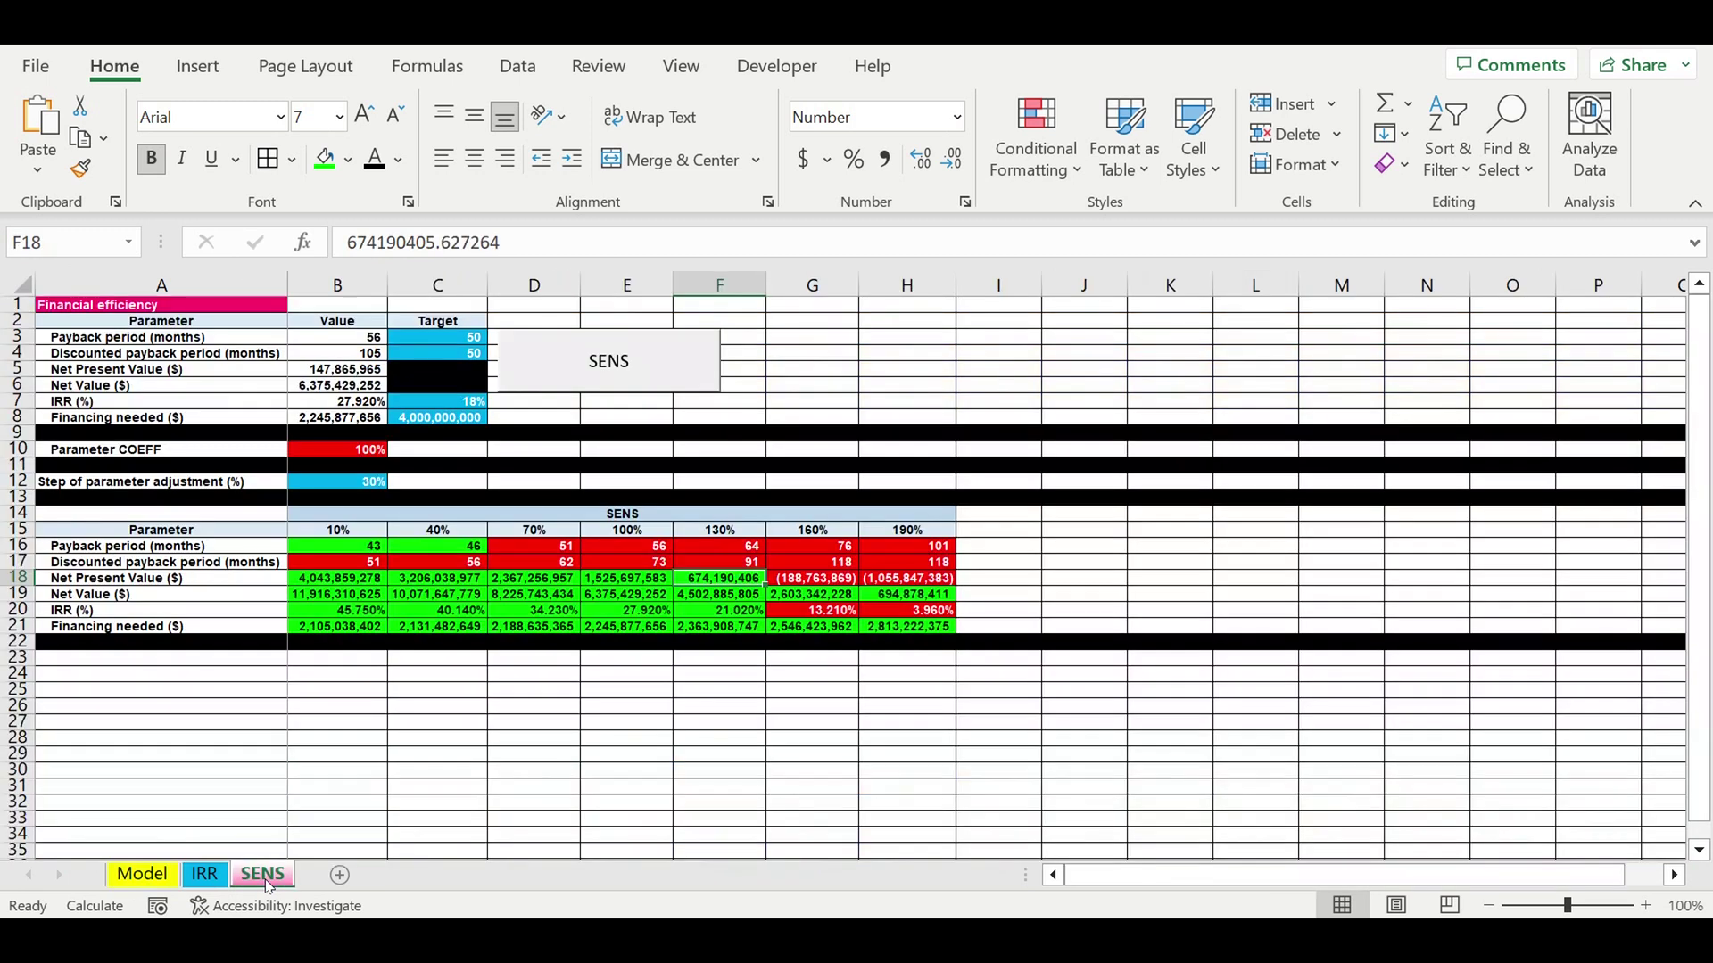
pyautogui.click(460, 723)
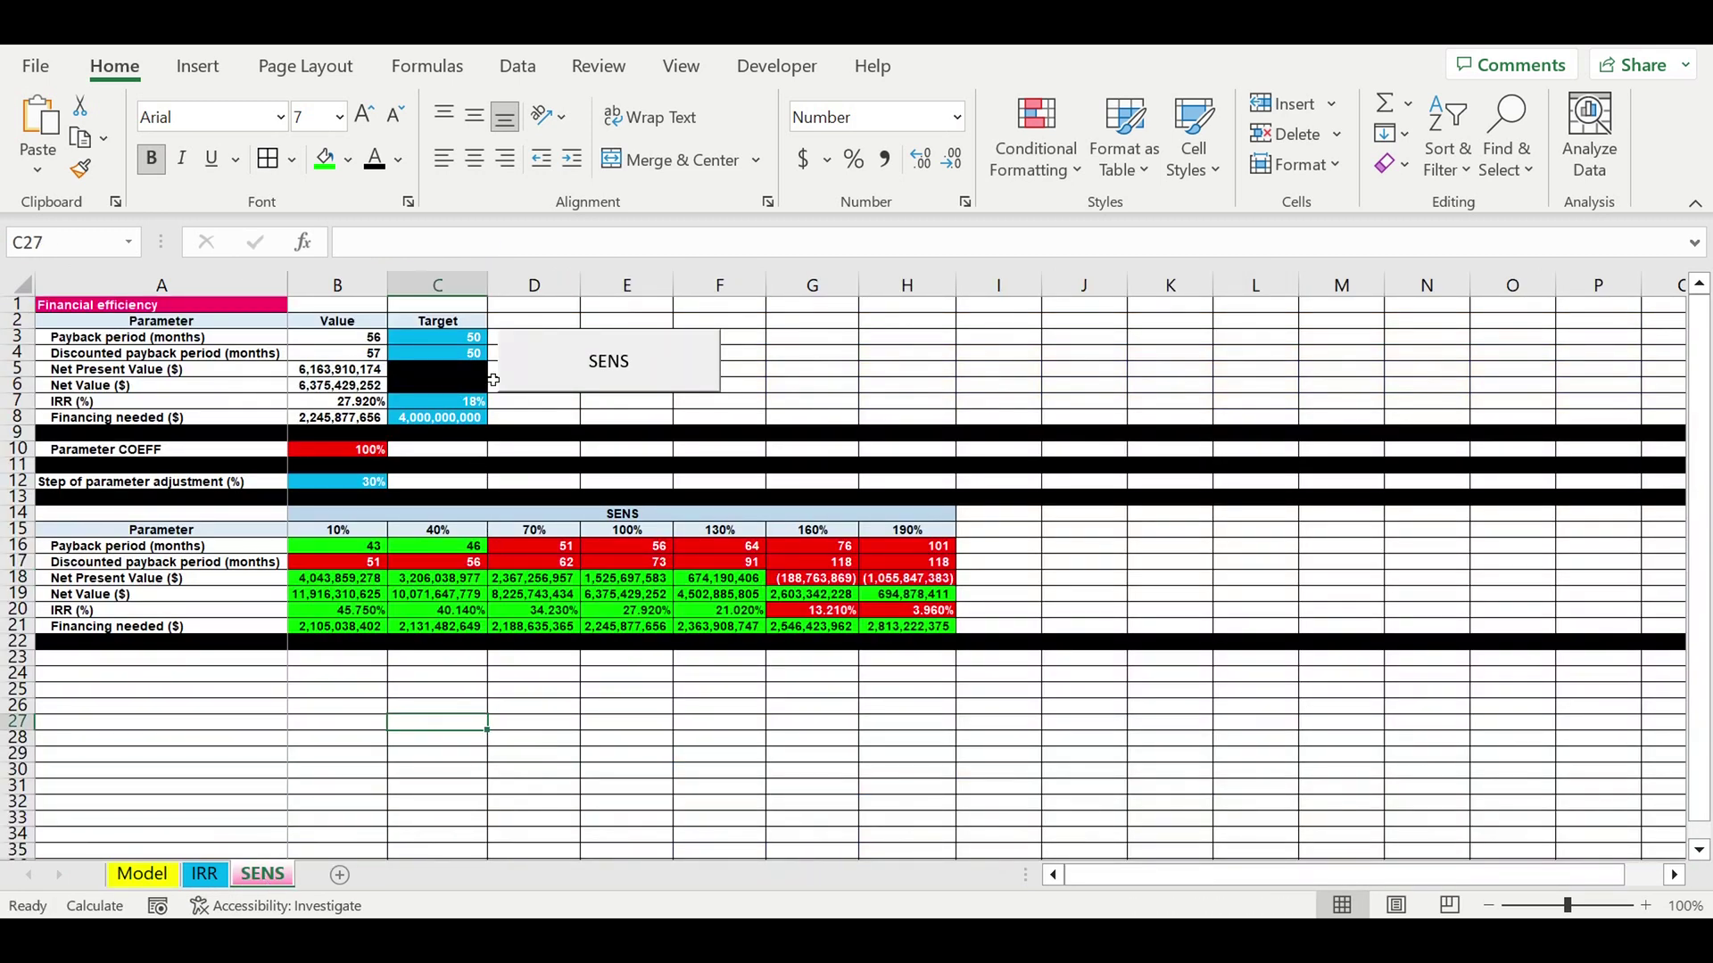
pyautogui.click(341, 550)
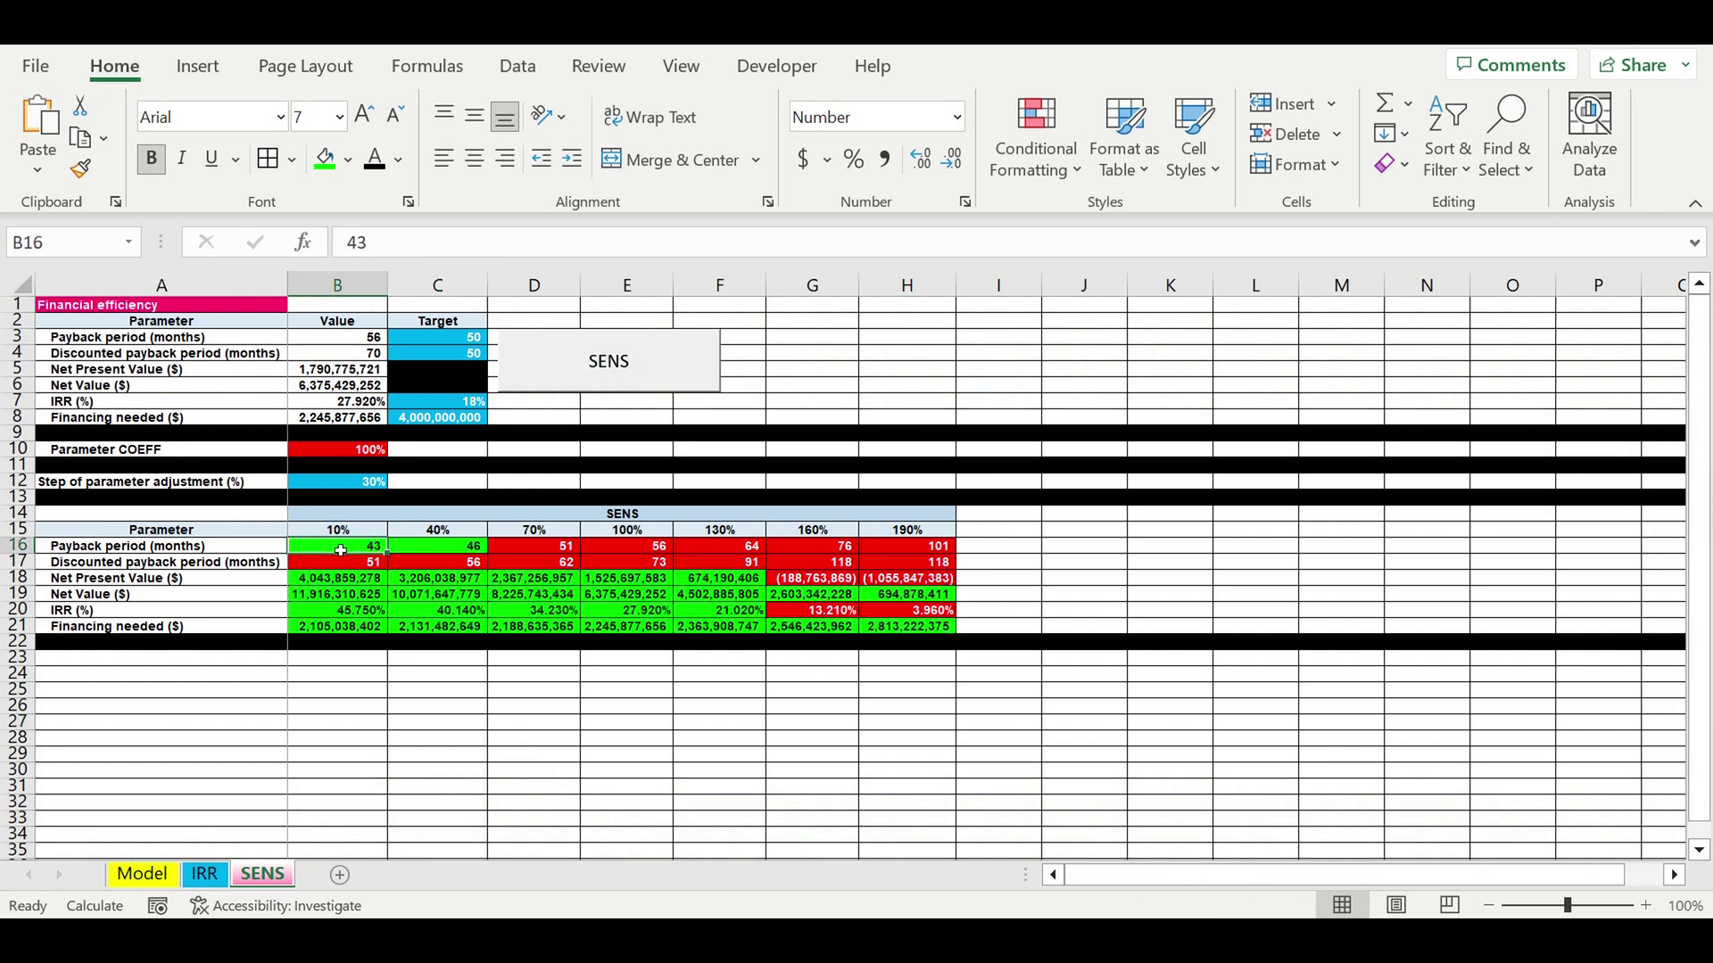
pyautogui.moveTo(341, 550); pyautogui.dragTo(953, 627)
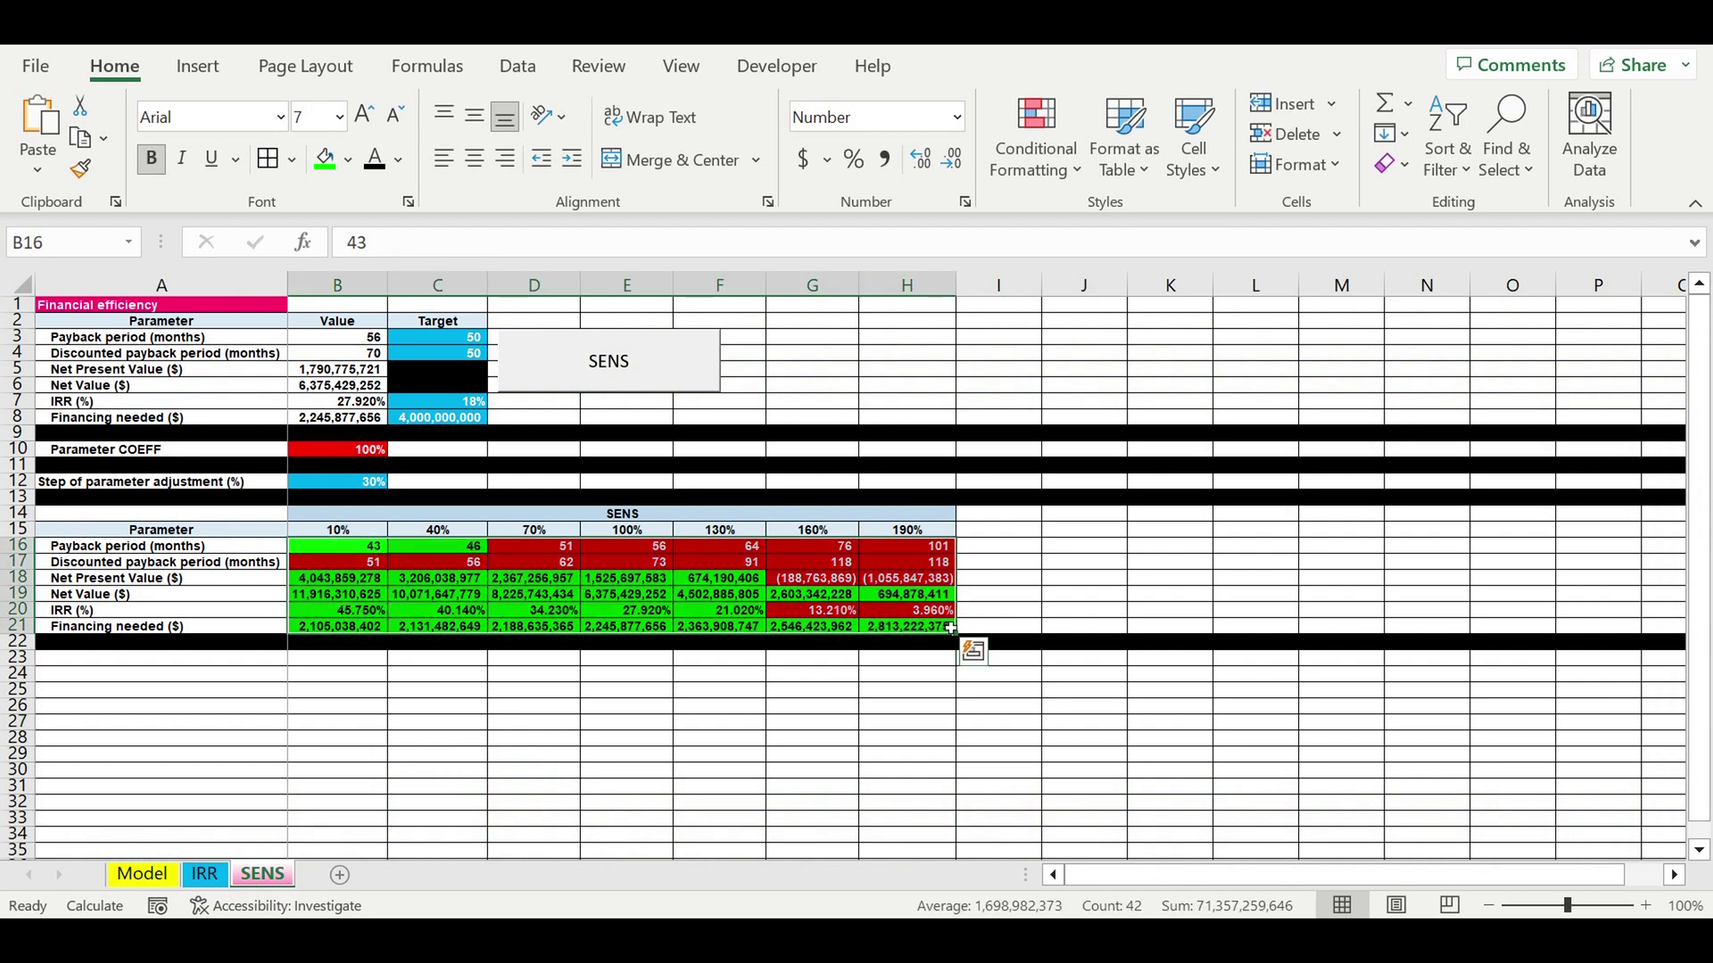
pyautogui.click(544, 706)
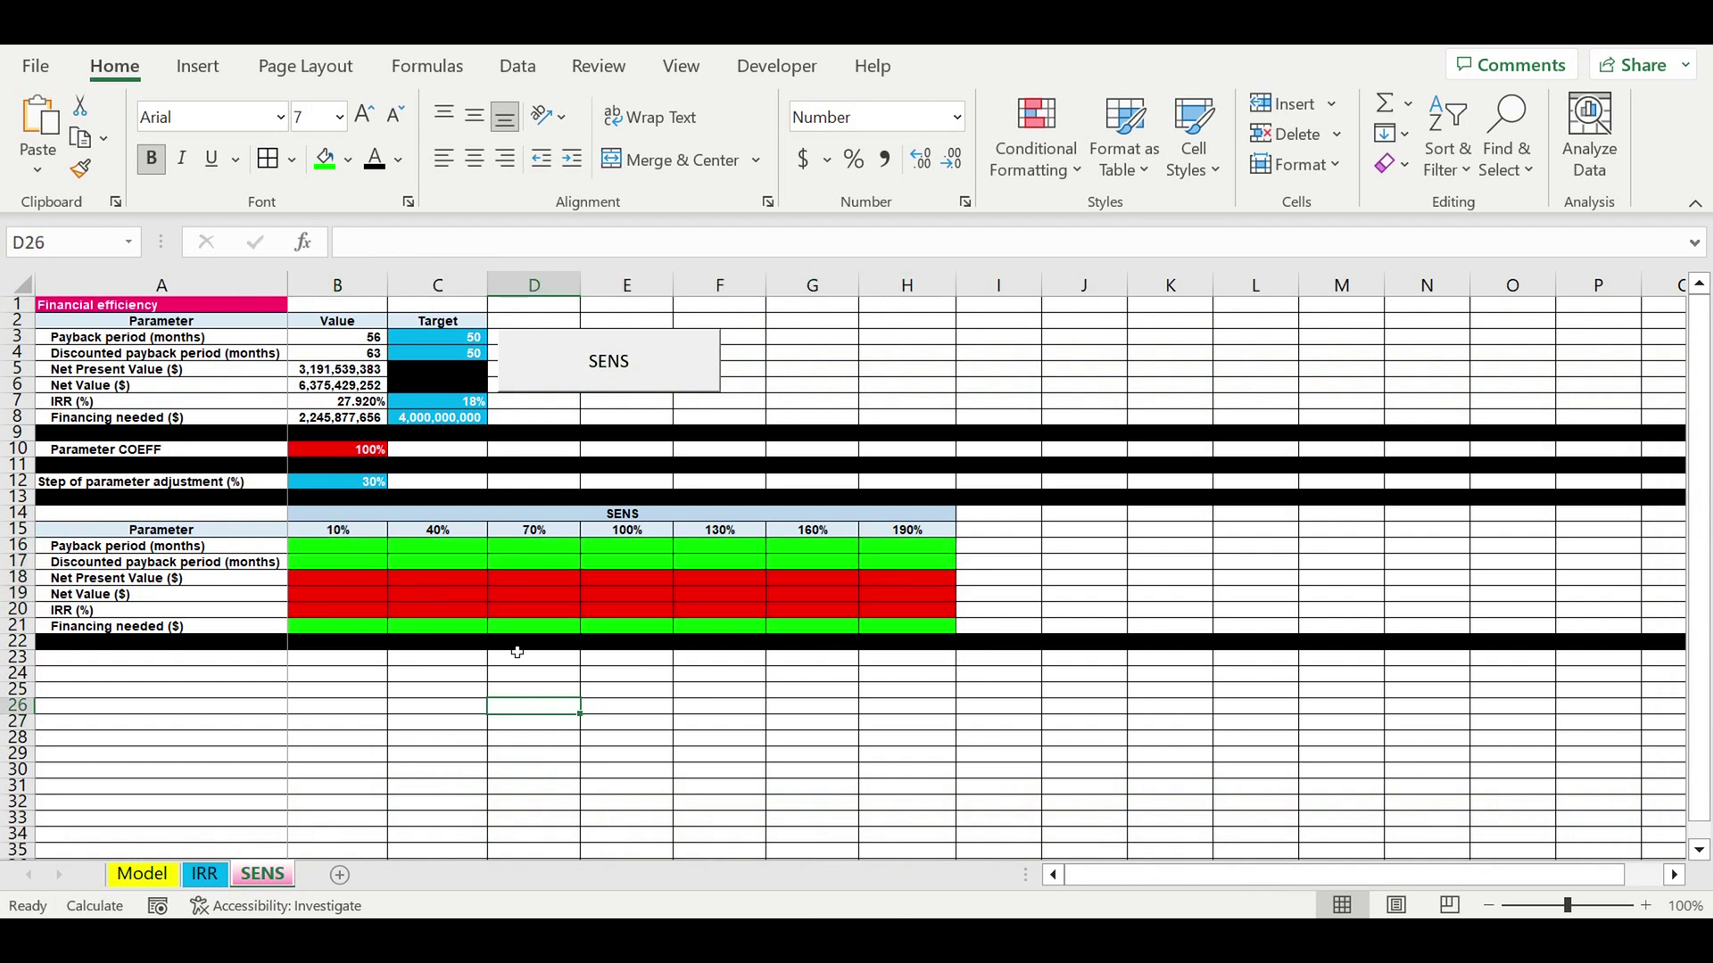
pyautogui.click(384, 694)
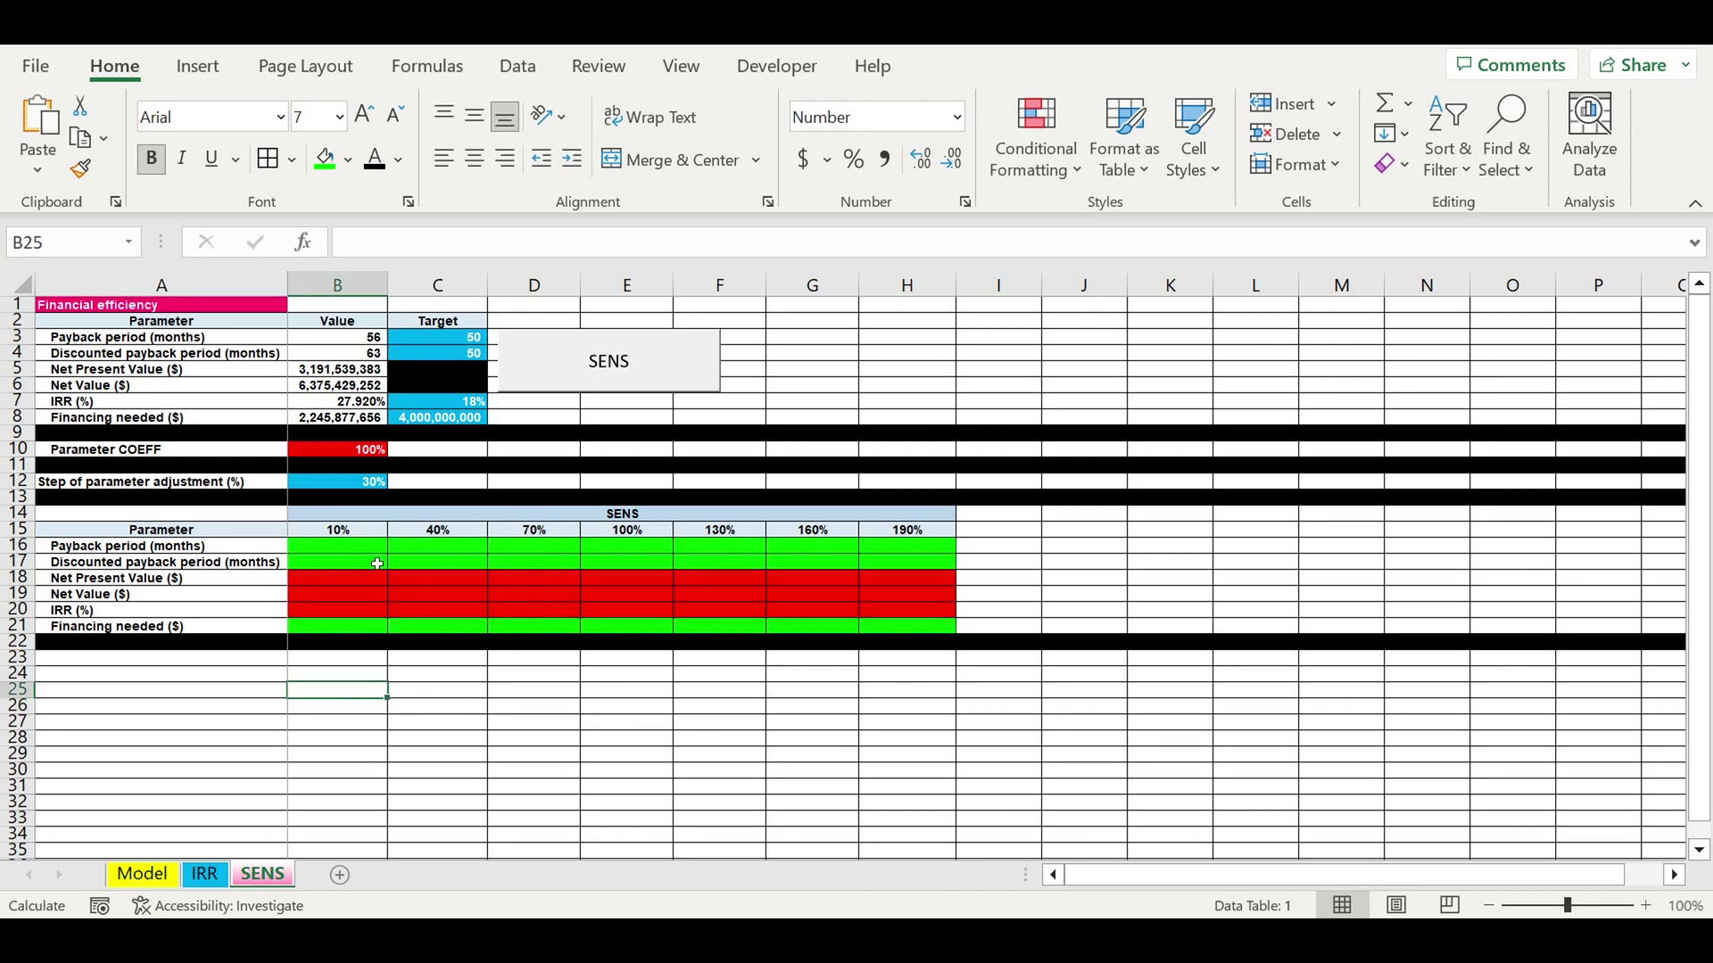
pyautogui.moveTo(343, 550); pyautogui.dragTo(946, 624)
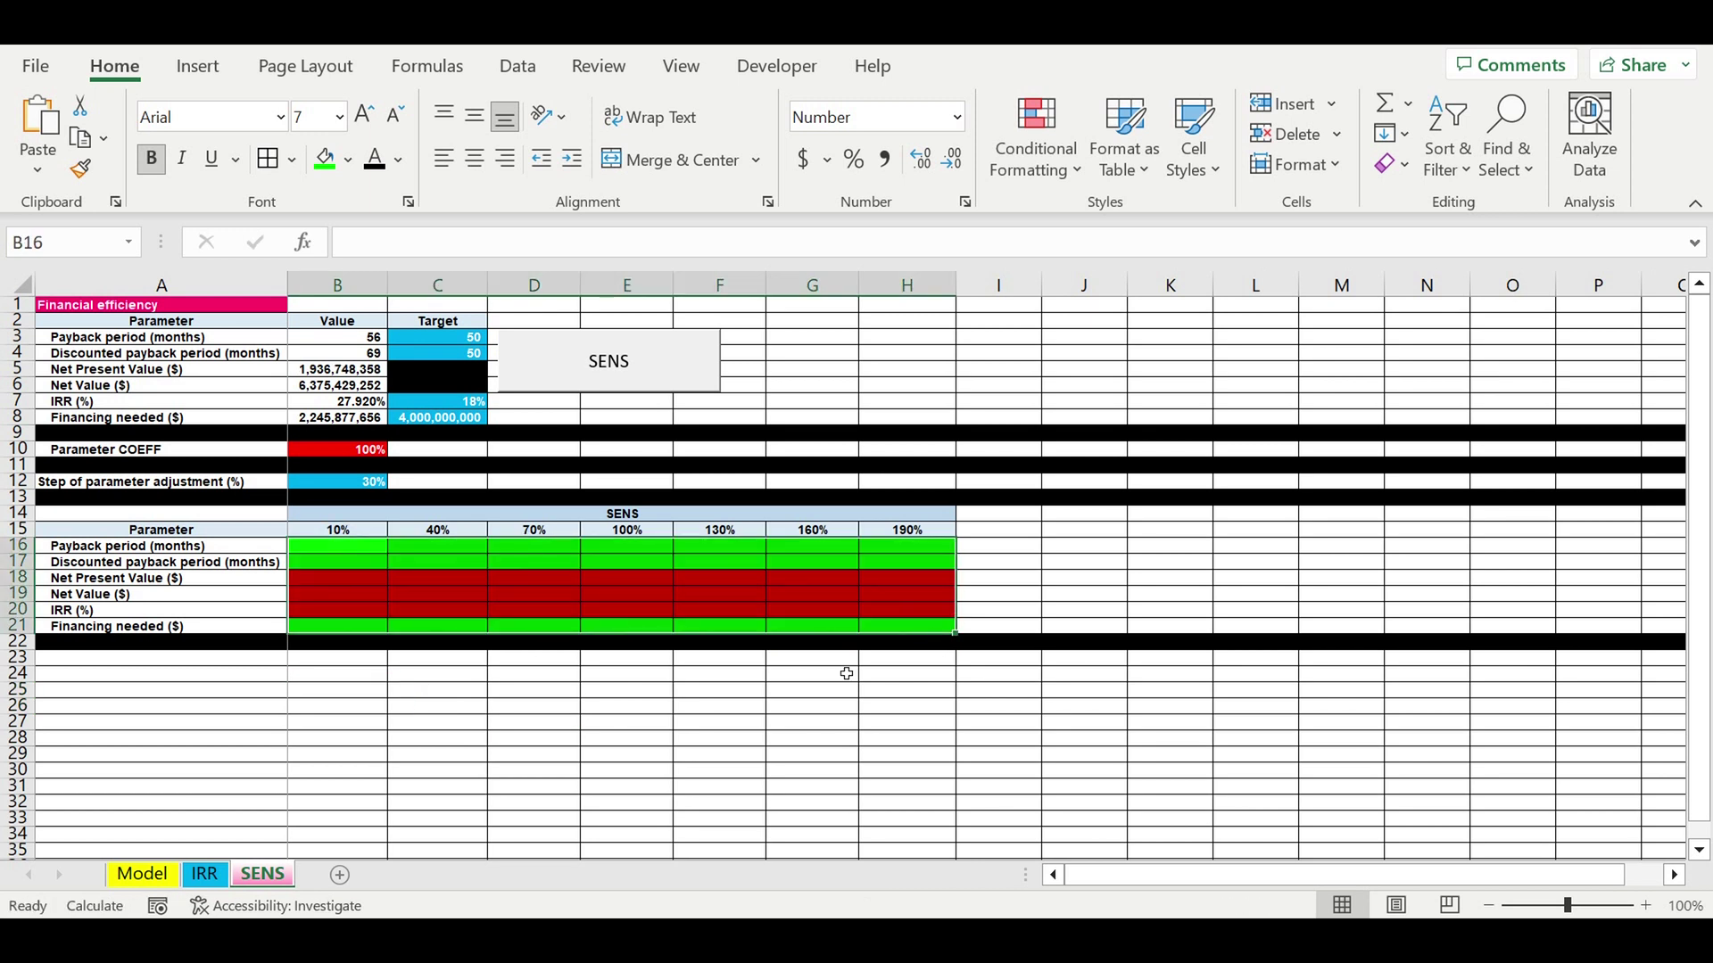
pyautogui.click(695, 711)
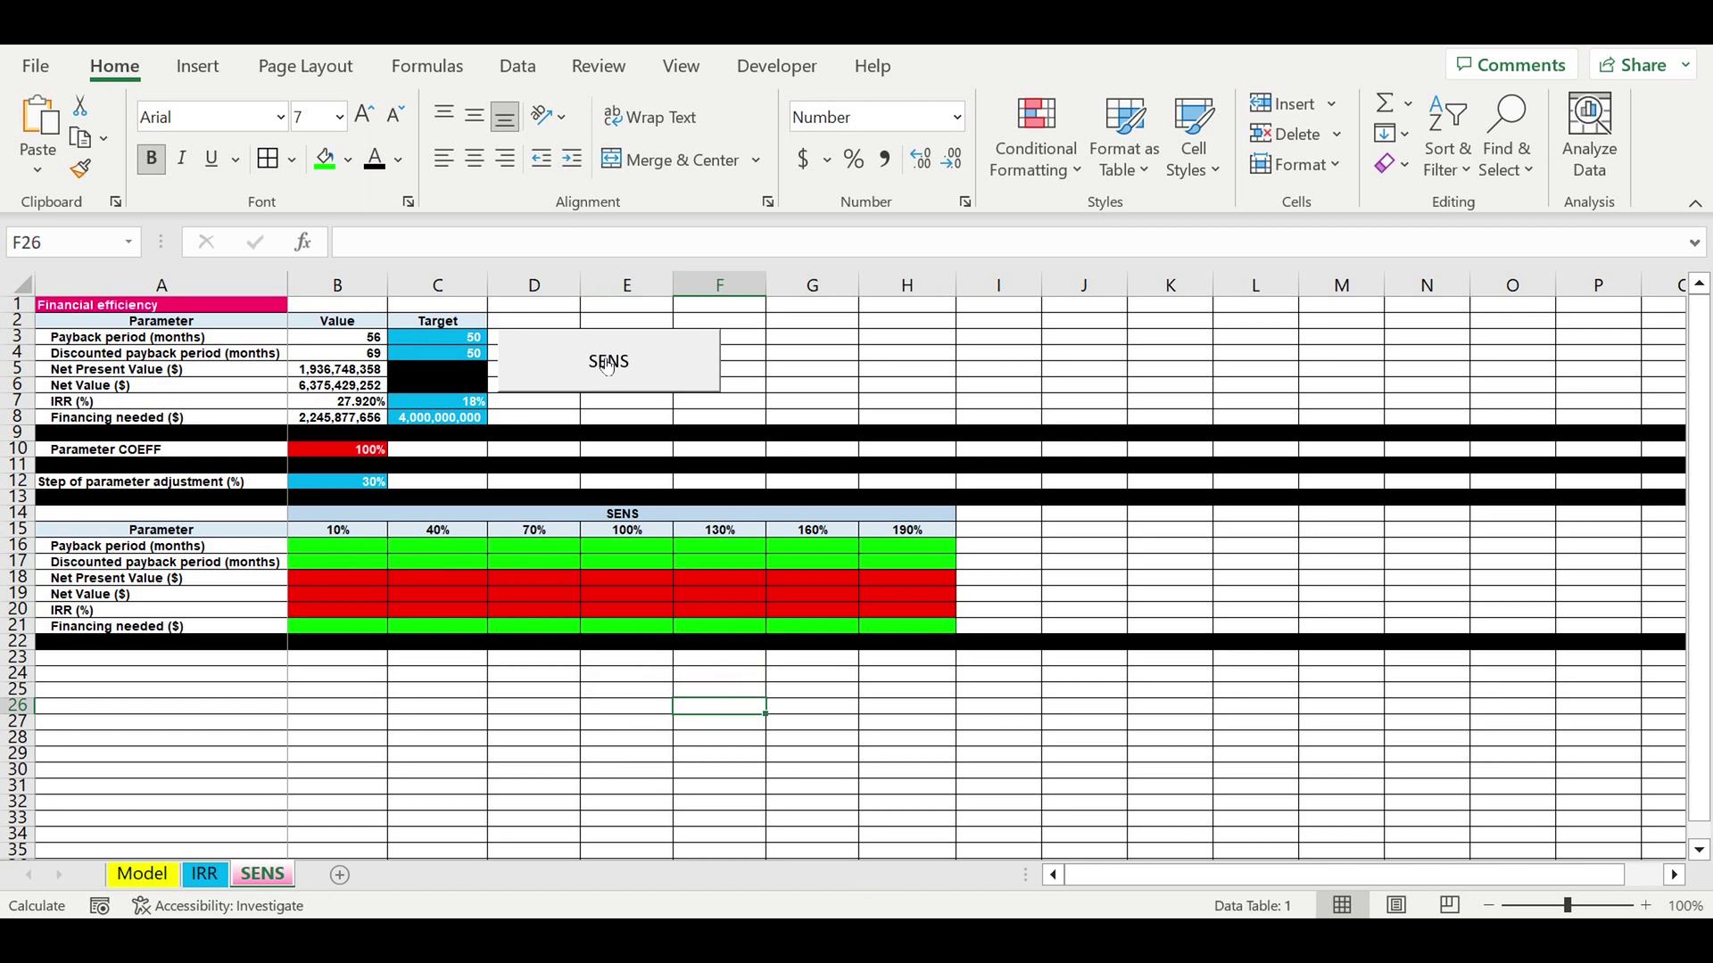
pyautogui.click(608, 364)
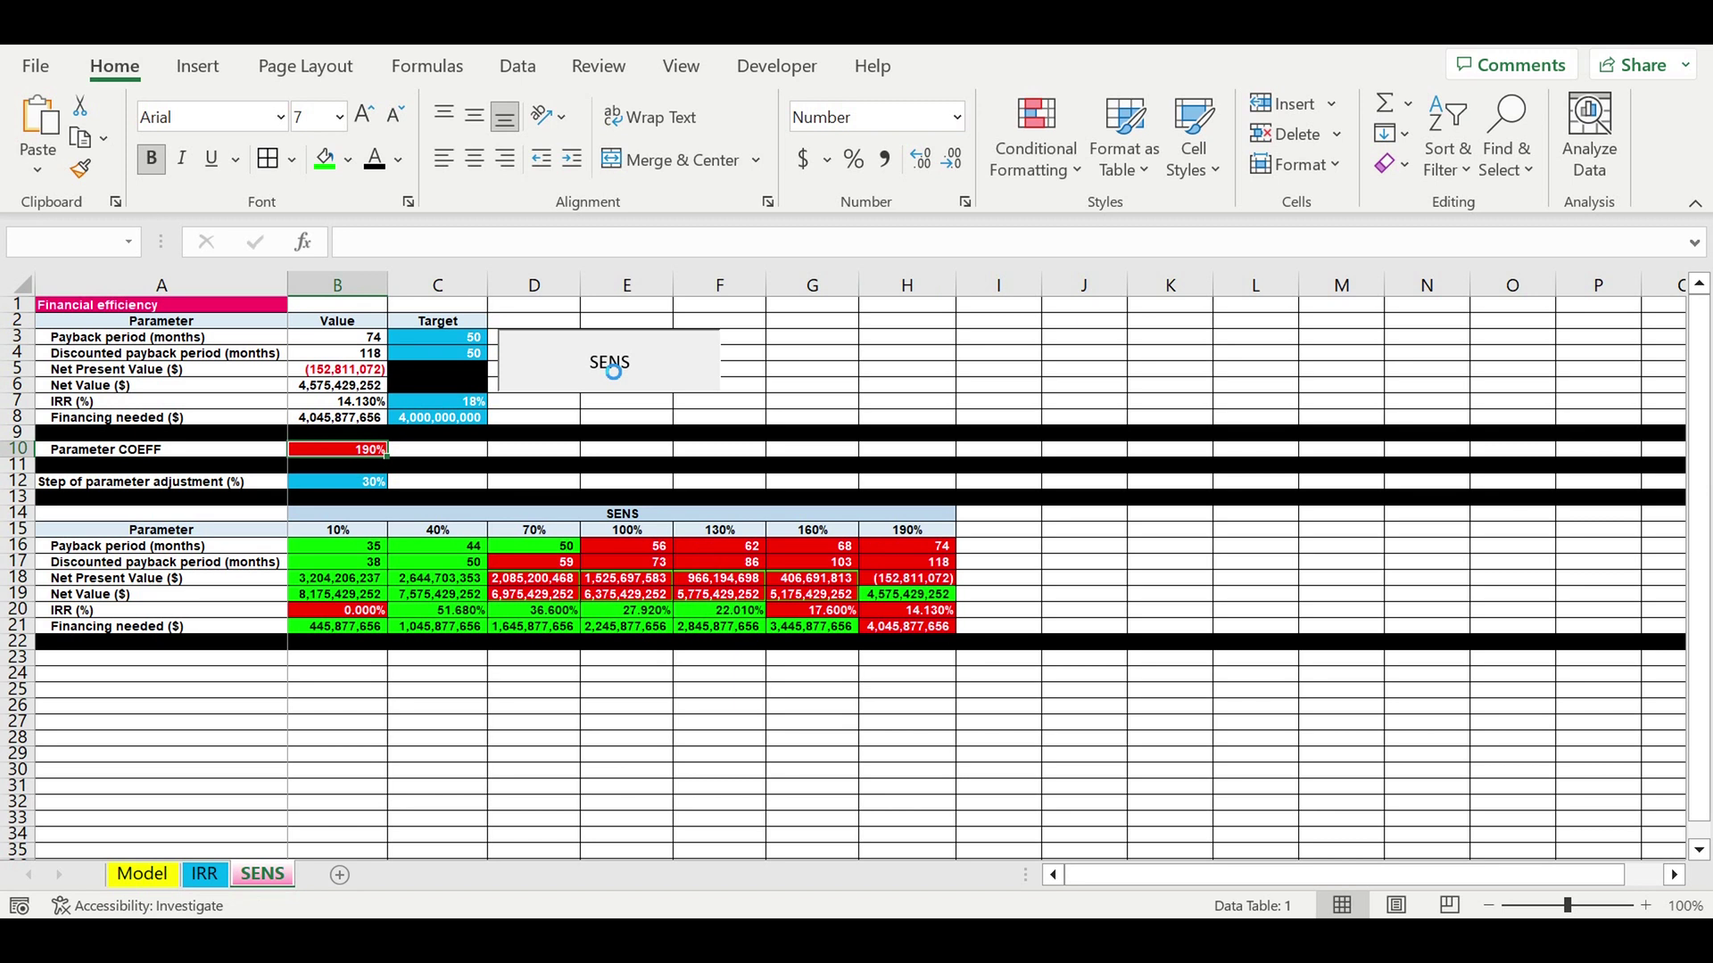
pyautogui.click(728, 708)
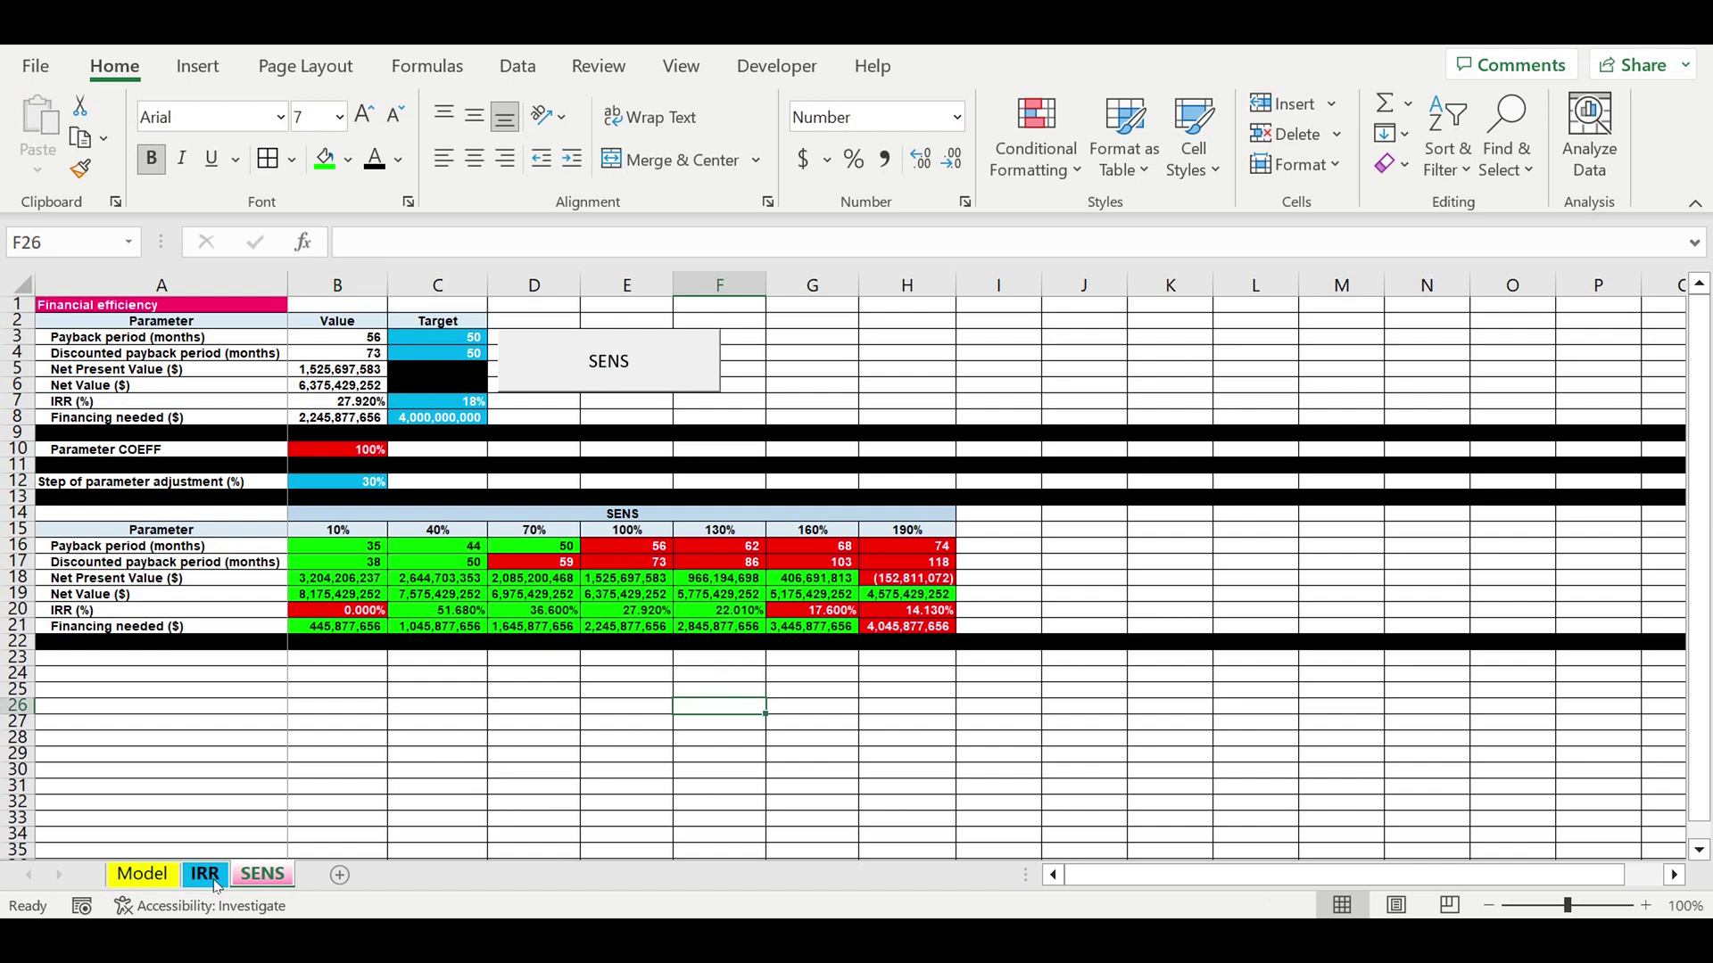
# - On the IRR sheet, set the discount rate step in B4 to 1%
pyautogui.click(346, 612)
pyautogui.click(259, 879)
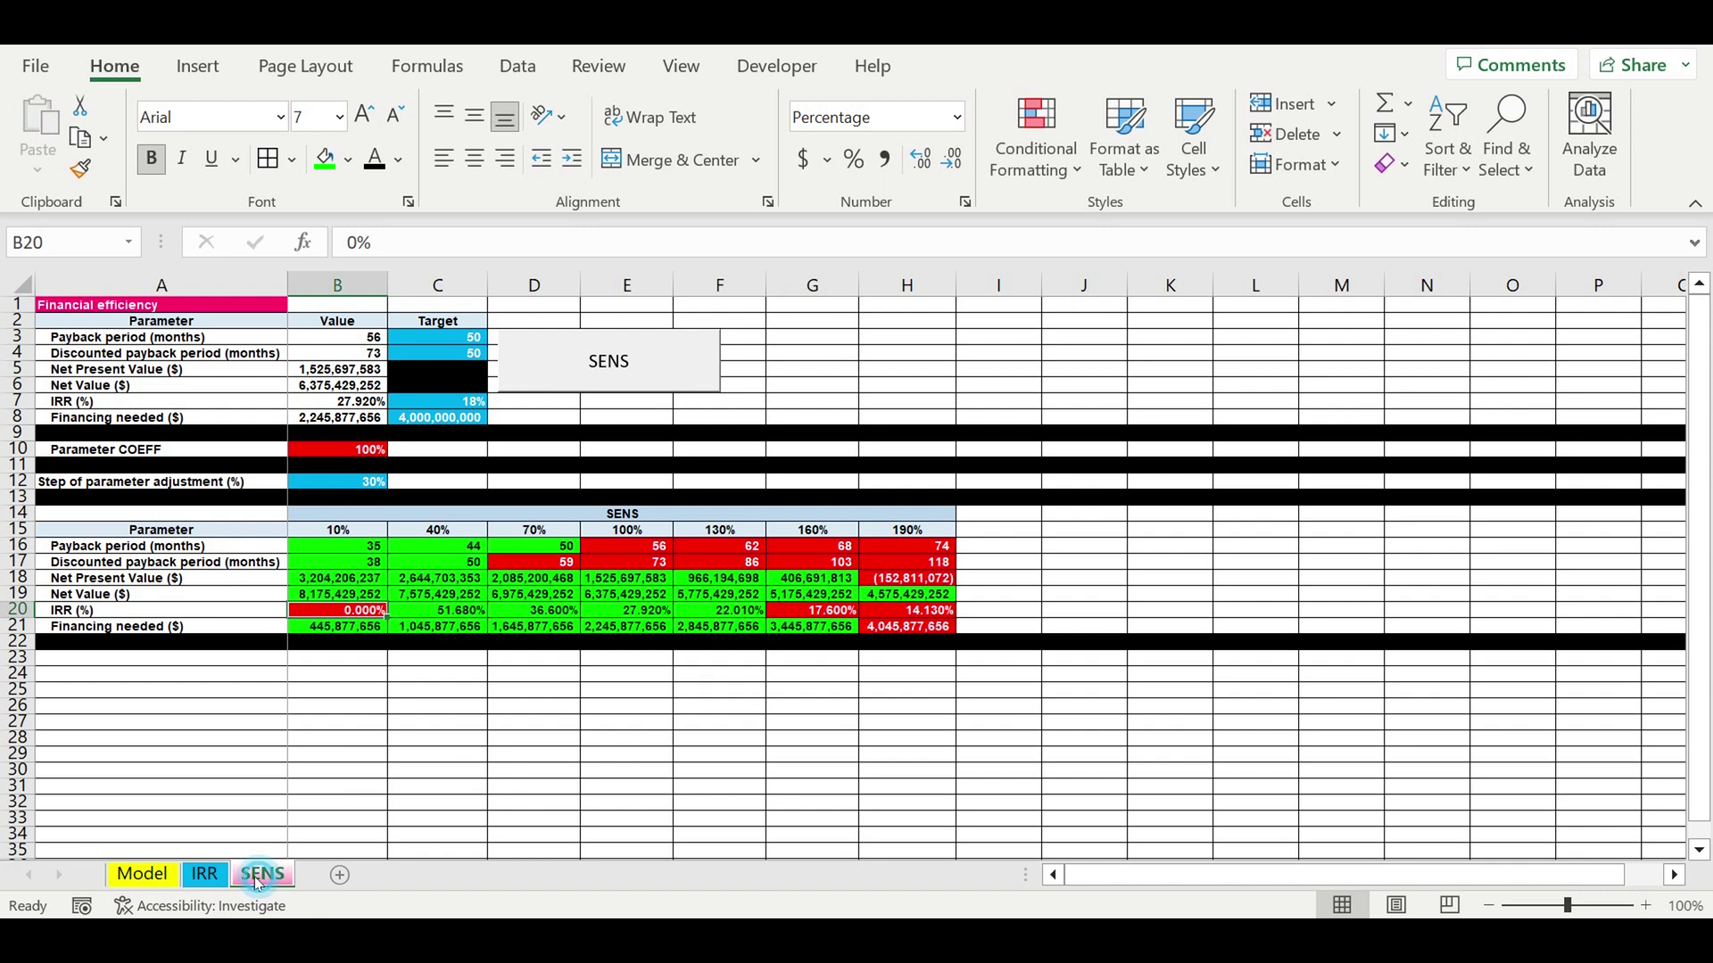
pyautogui.click(205, 874)
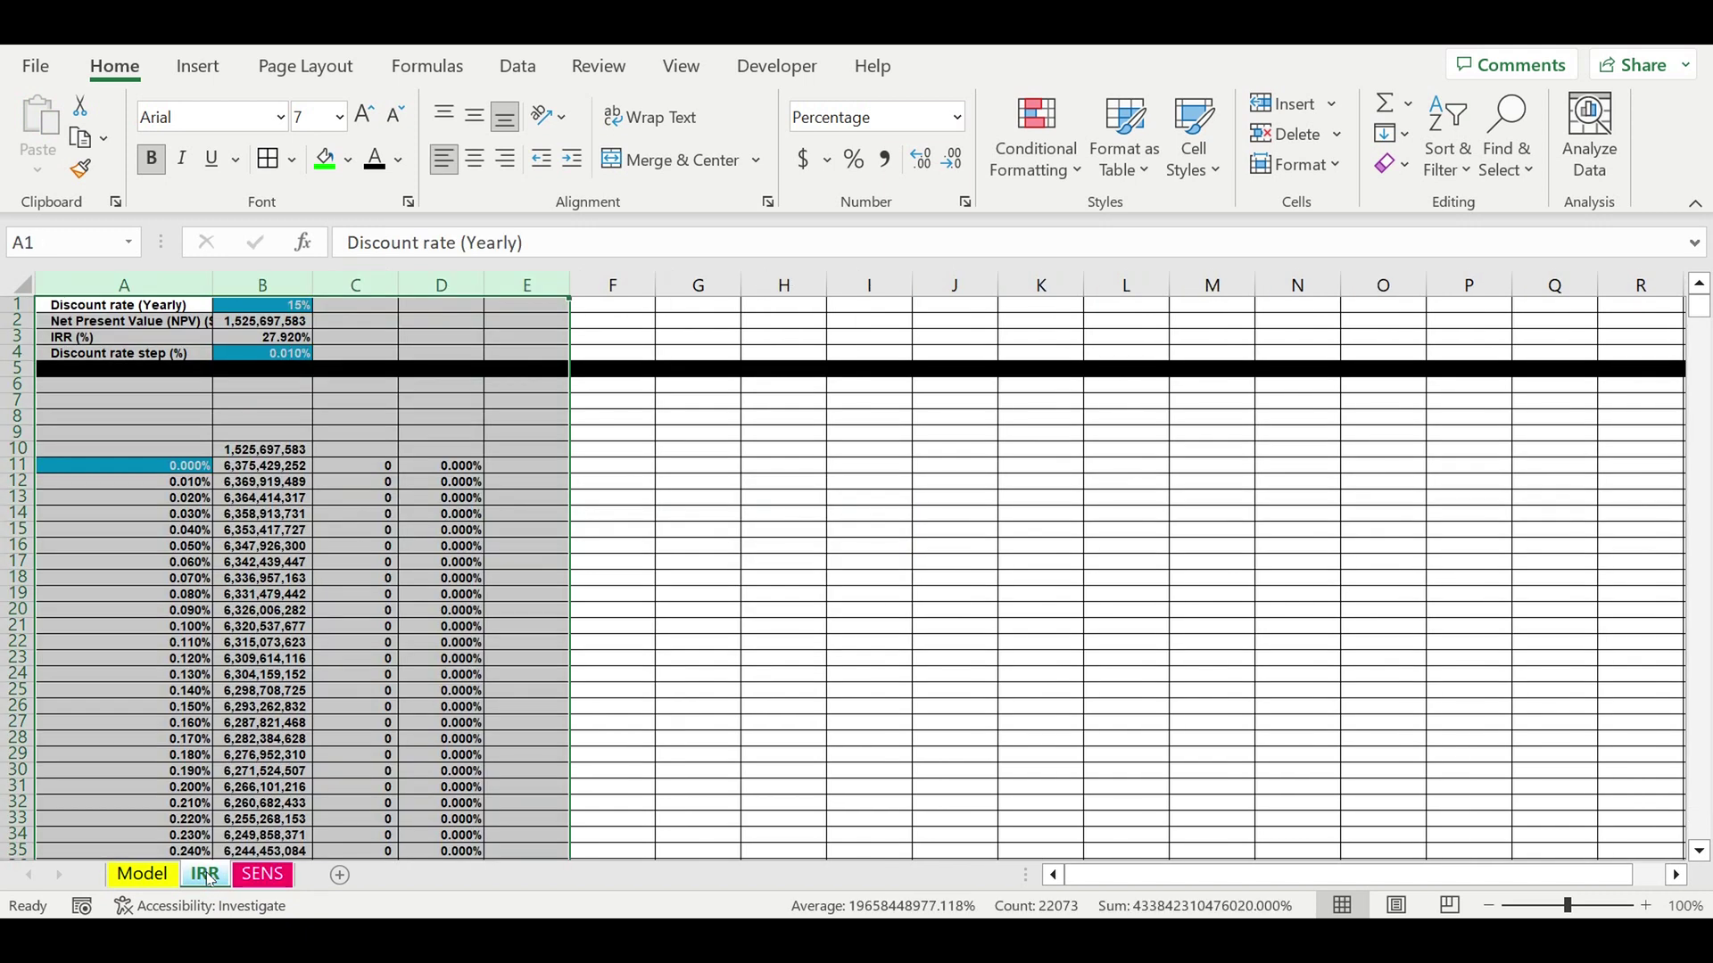
pyautogui.click(179, 466)
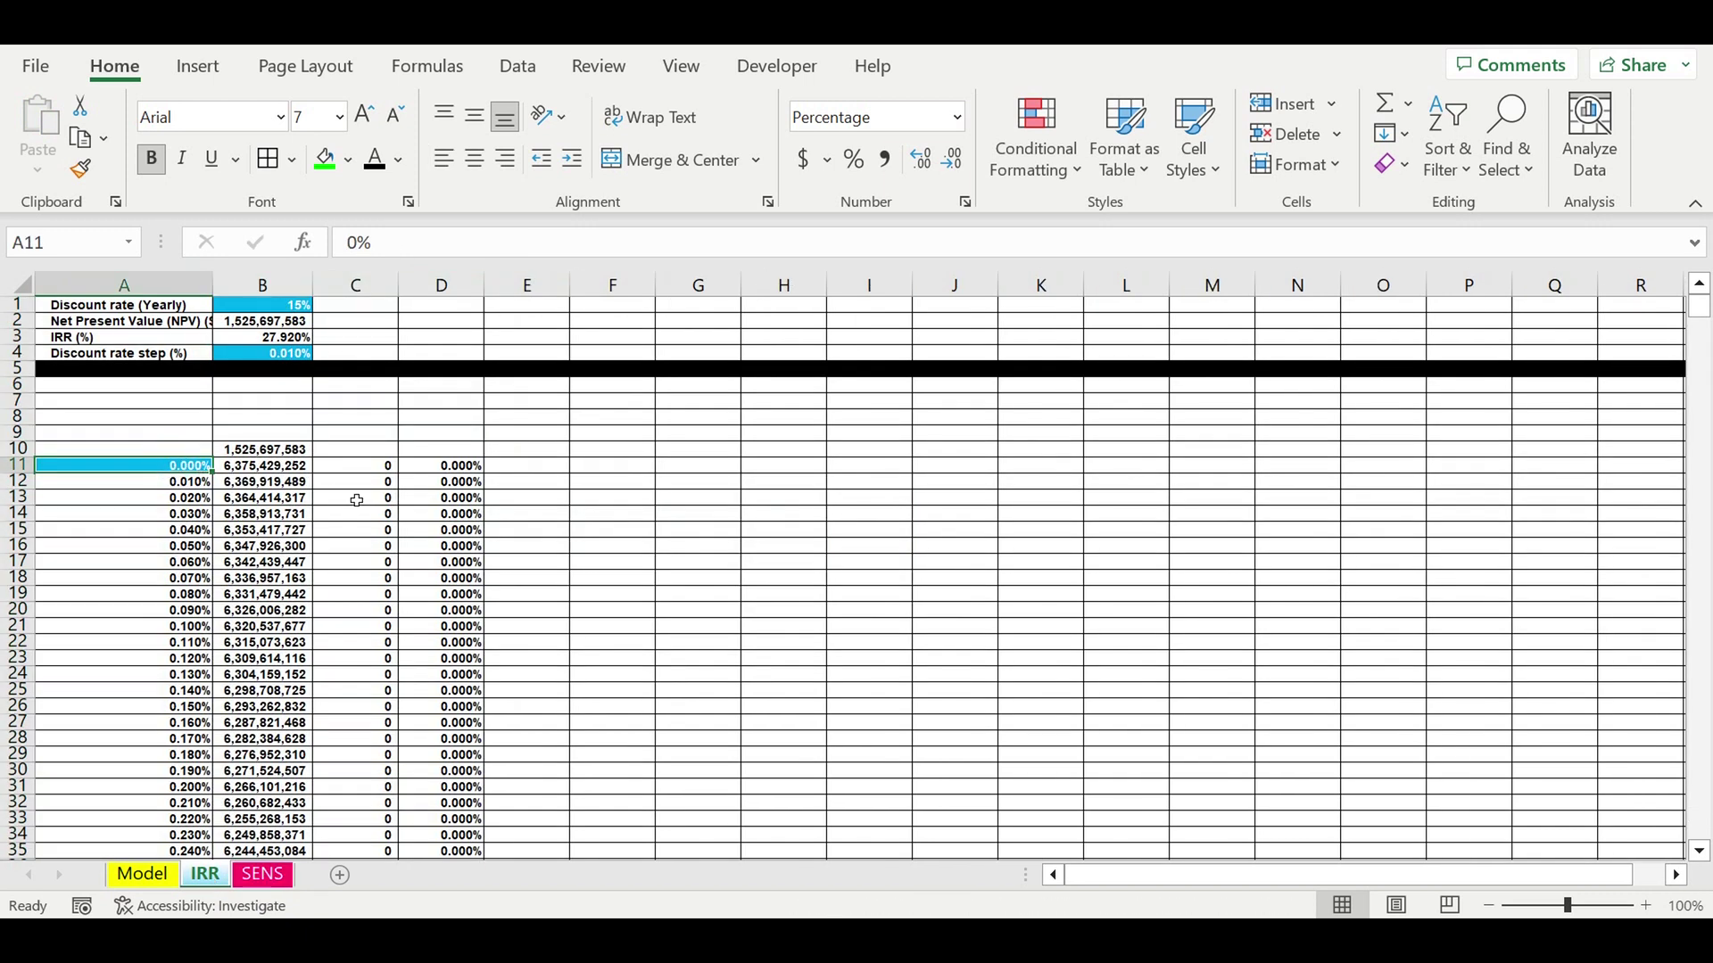
pyautogui.click(281, 357)
pyautogui.write('1')
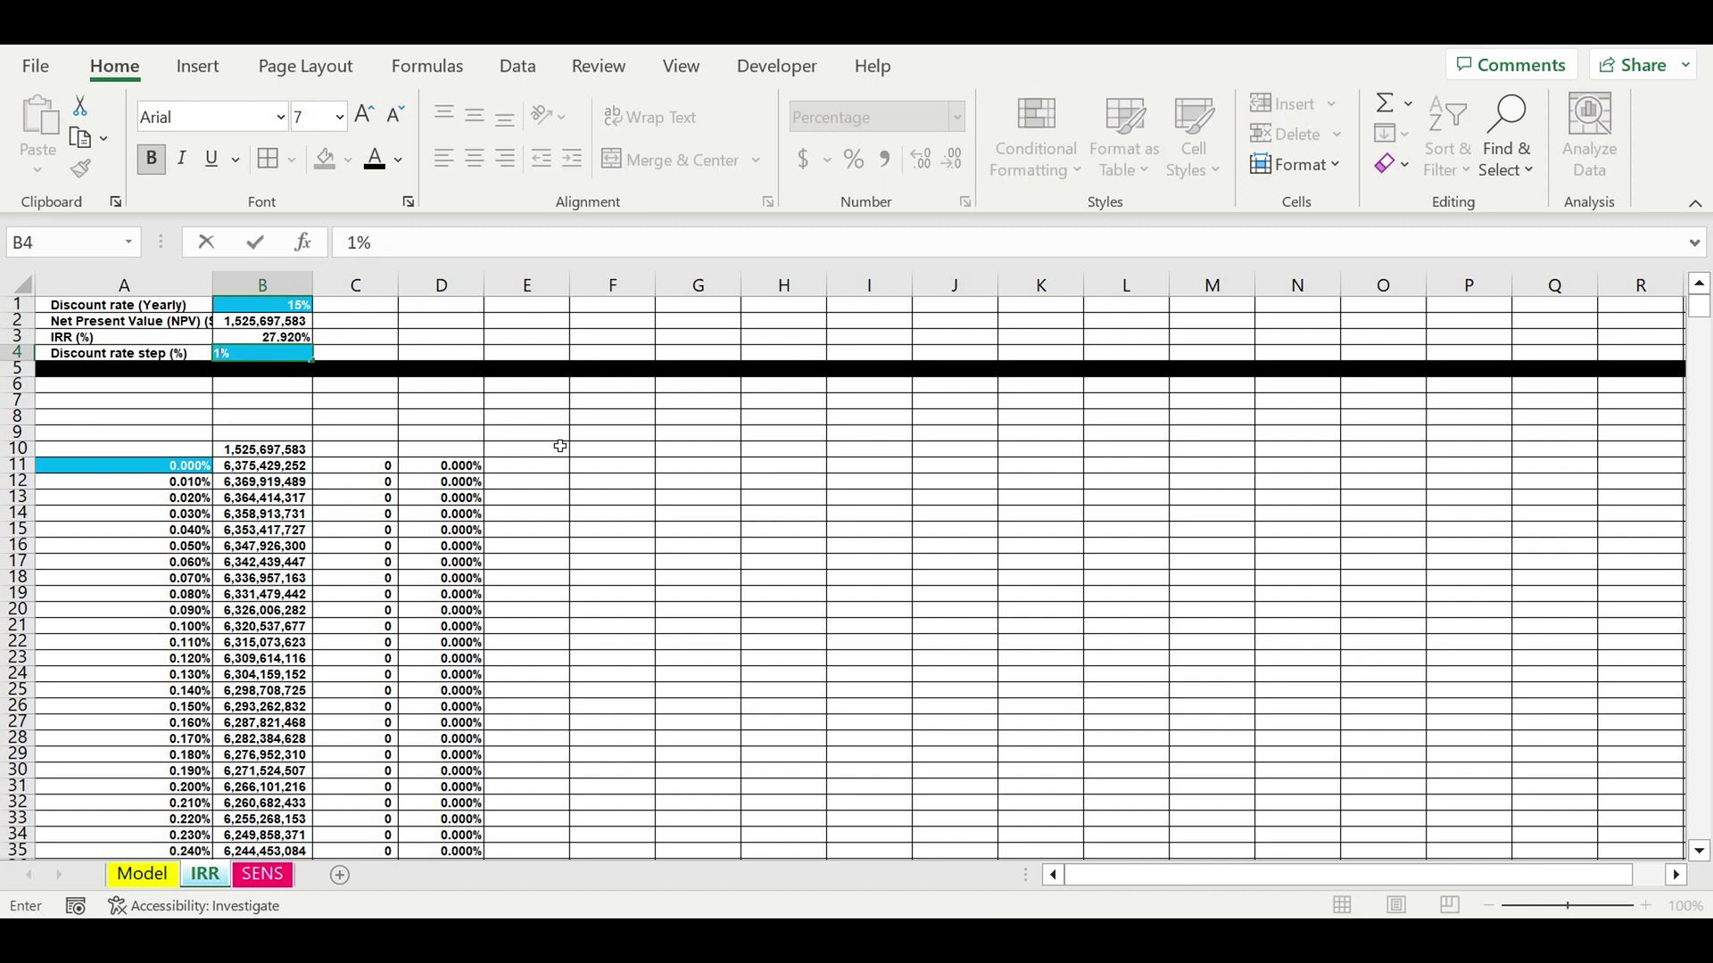
pyautogui.click(632, 482)
pyautogui.click(273, 359)
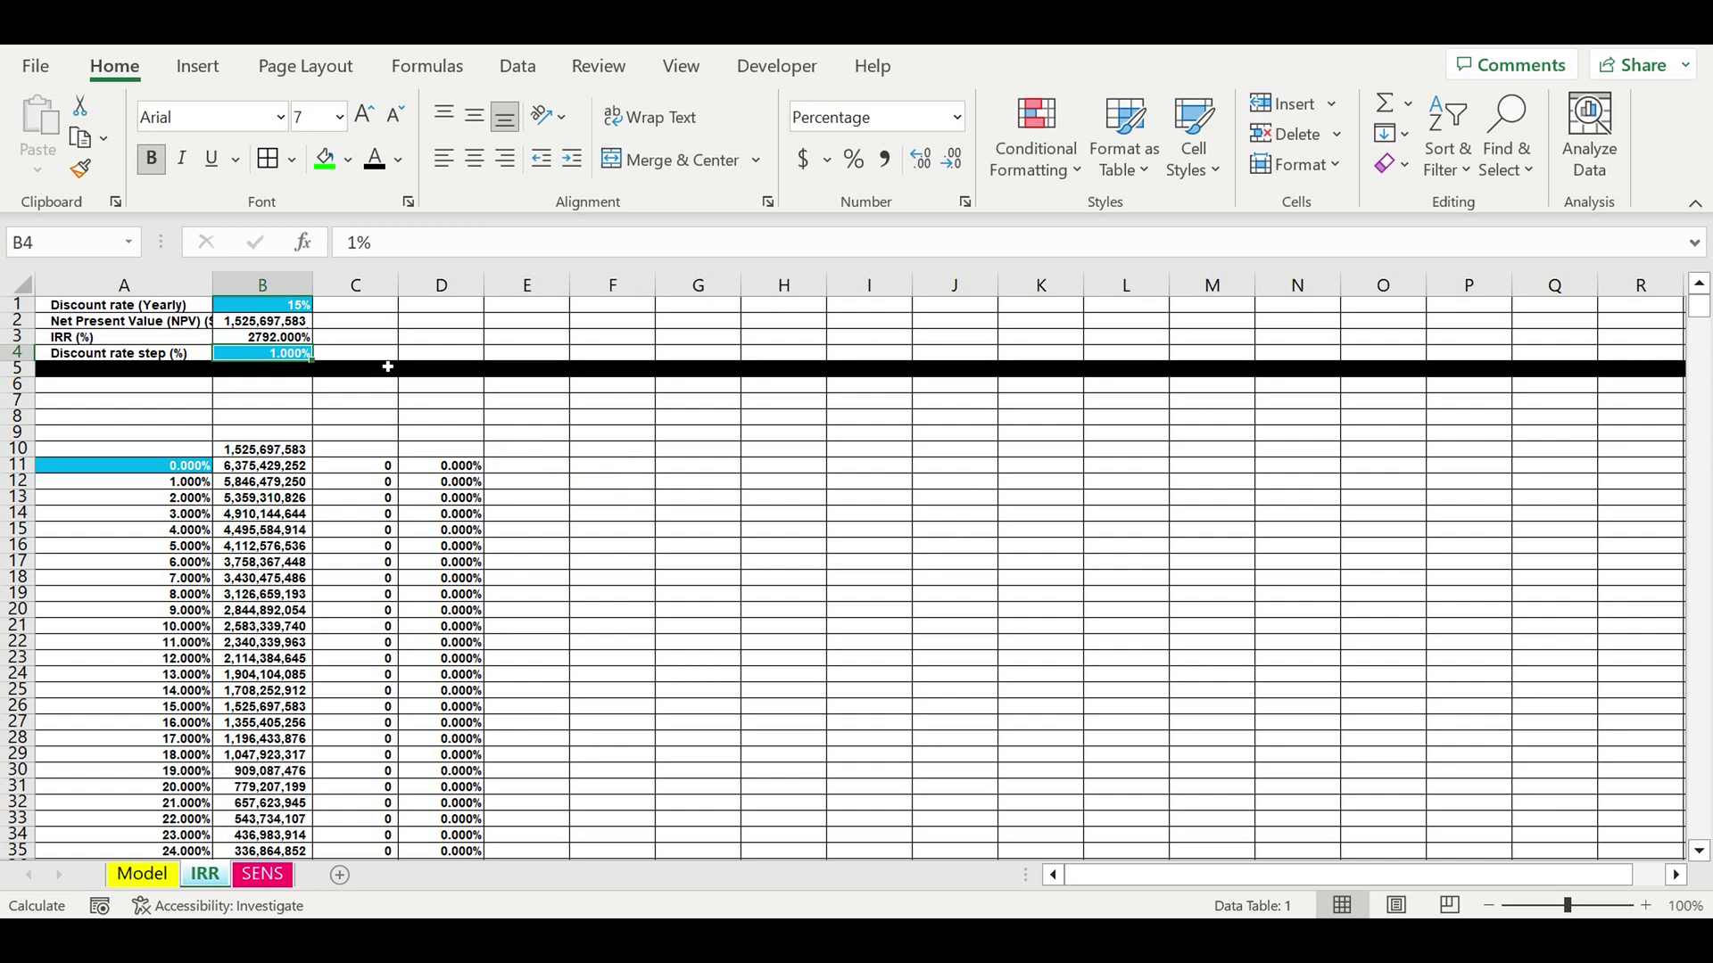
pyautogui.click(592, 436)
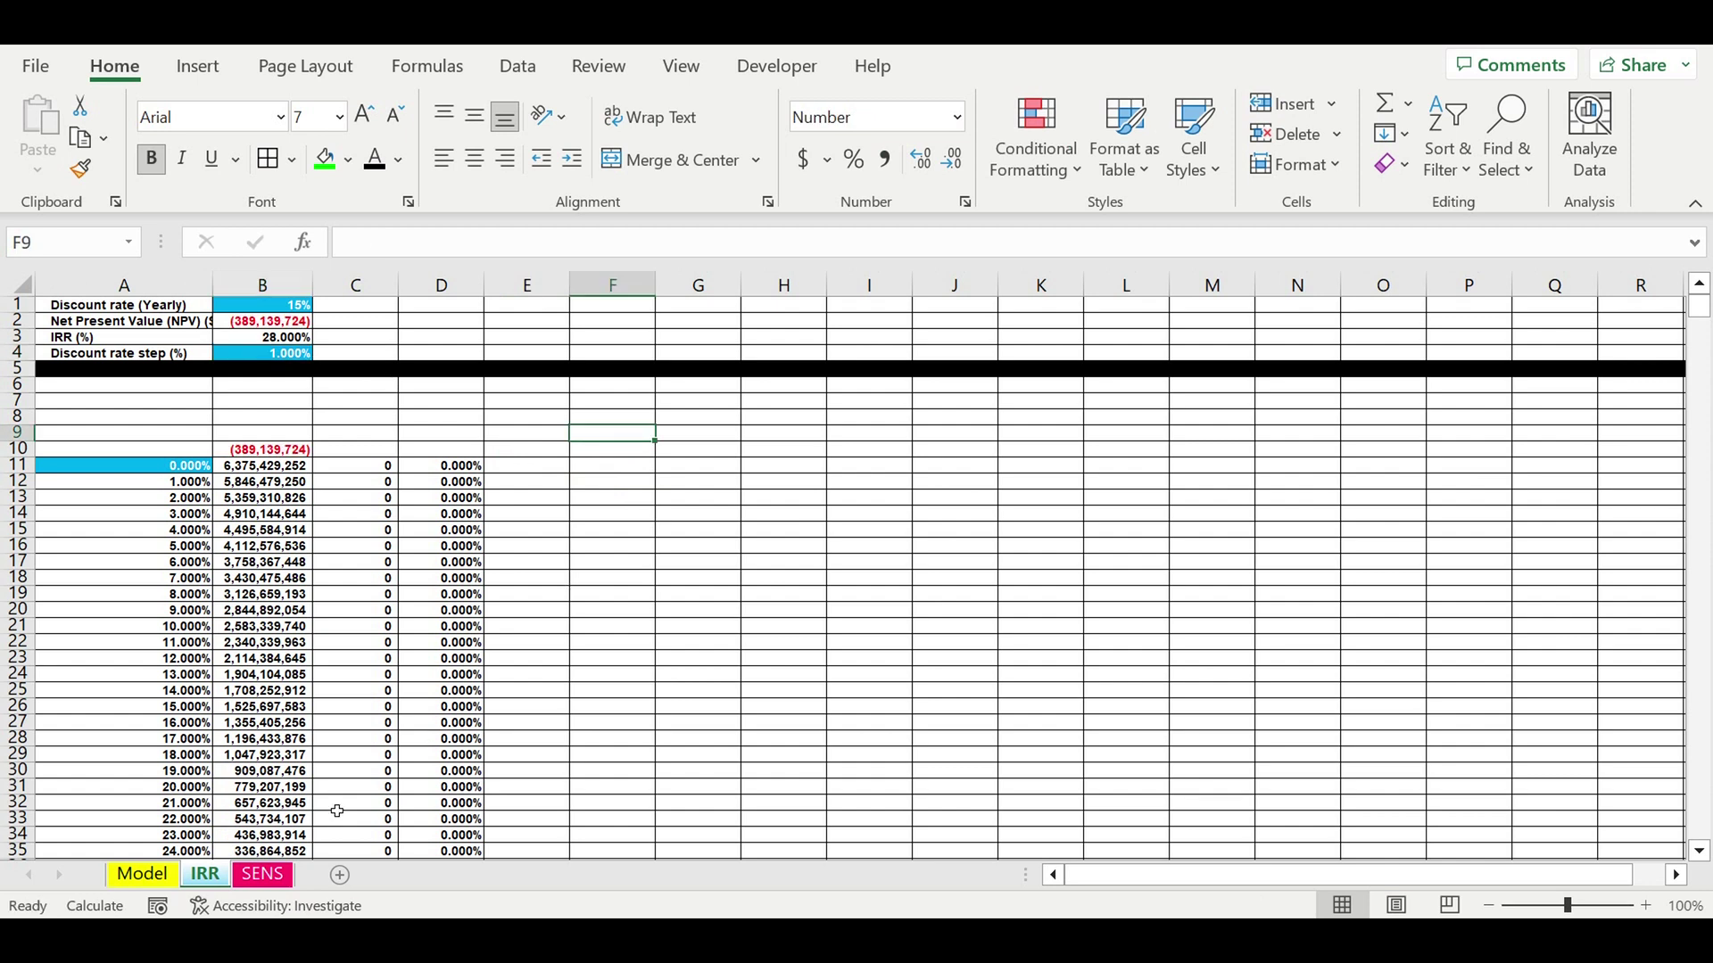
# - On the SENS sheet, set the step of parameter adjustment in B12 to 35% and run the SENS macro
pyautogui.click(264, 876)
pyautogui.click(628, 706)
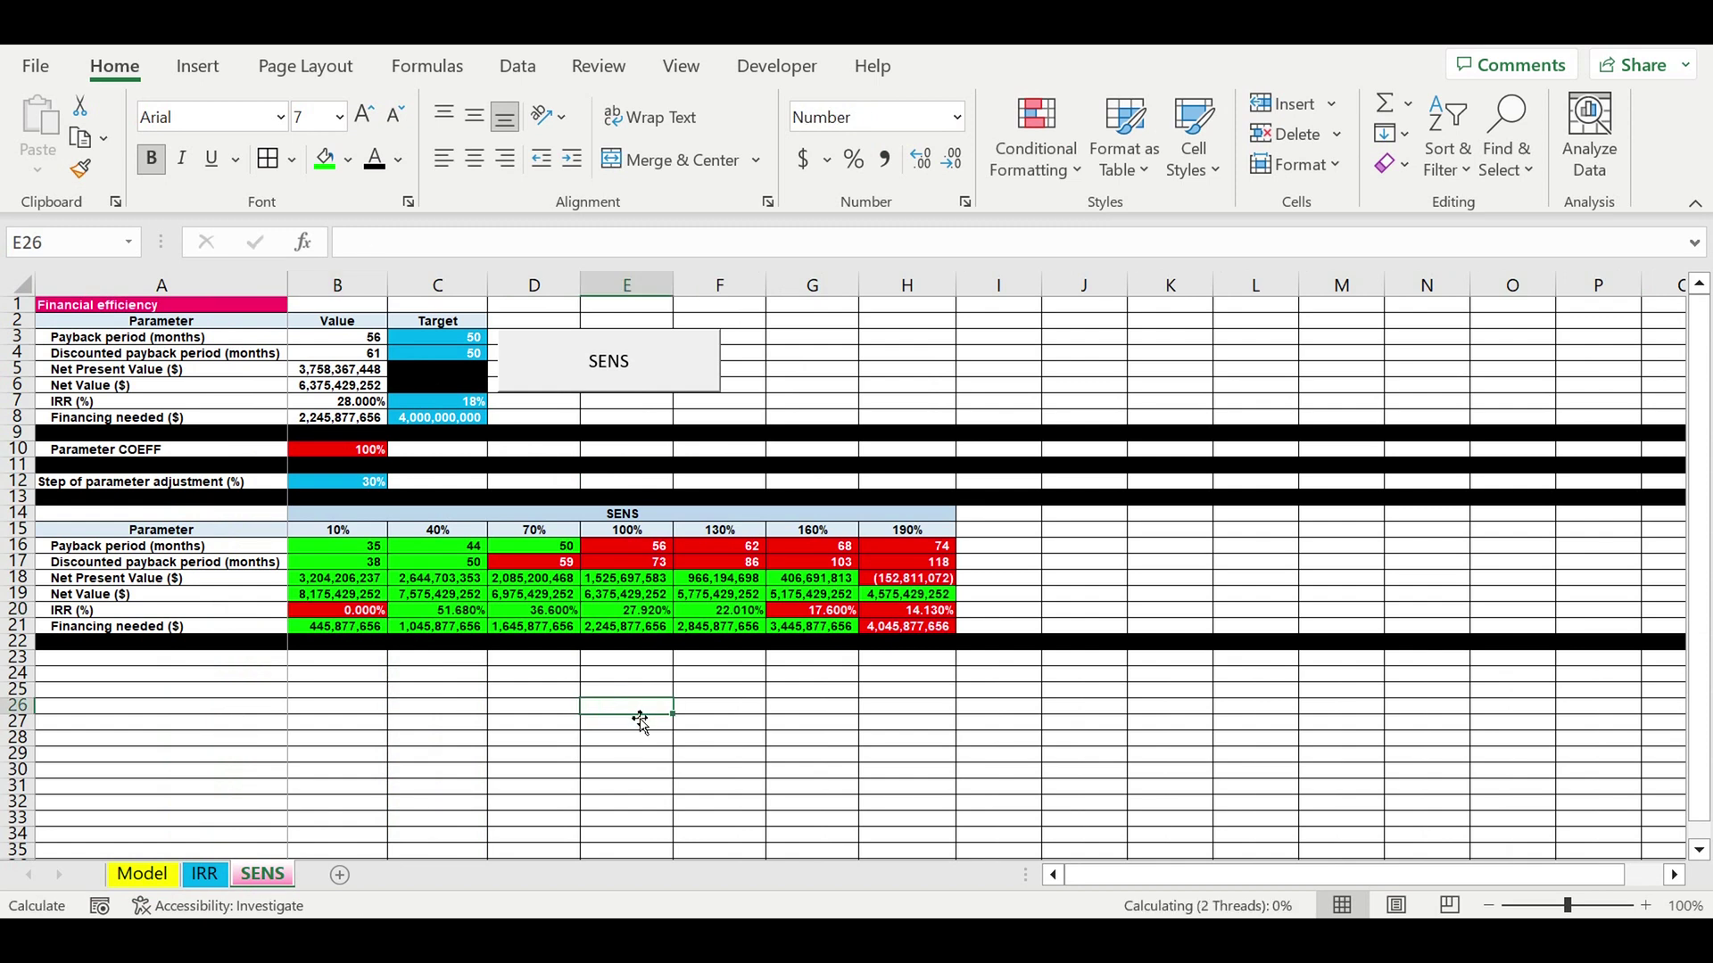
pyautogui.click(344, 486)
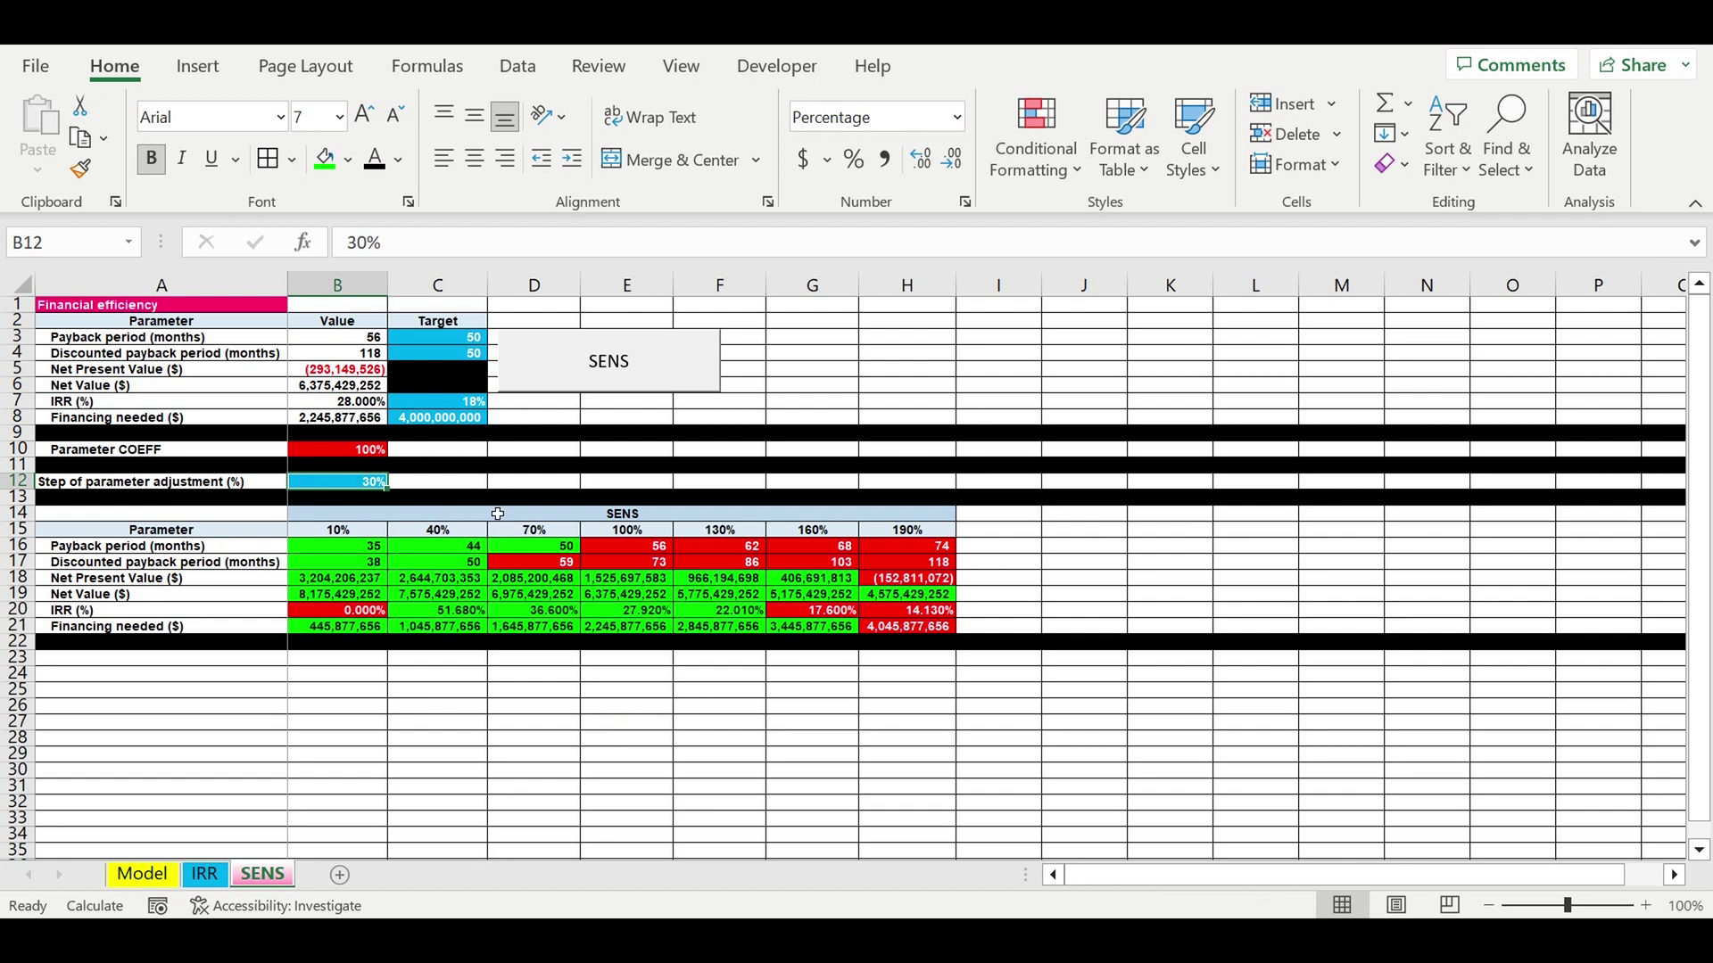
pyautogui.press('F2')
pyautogui.write('35')
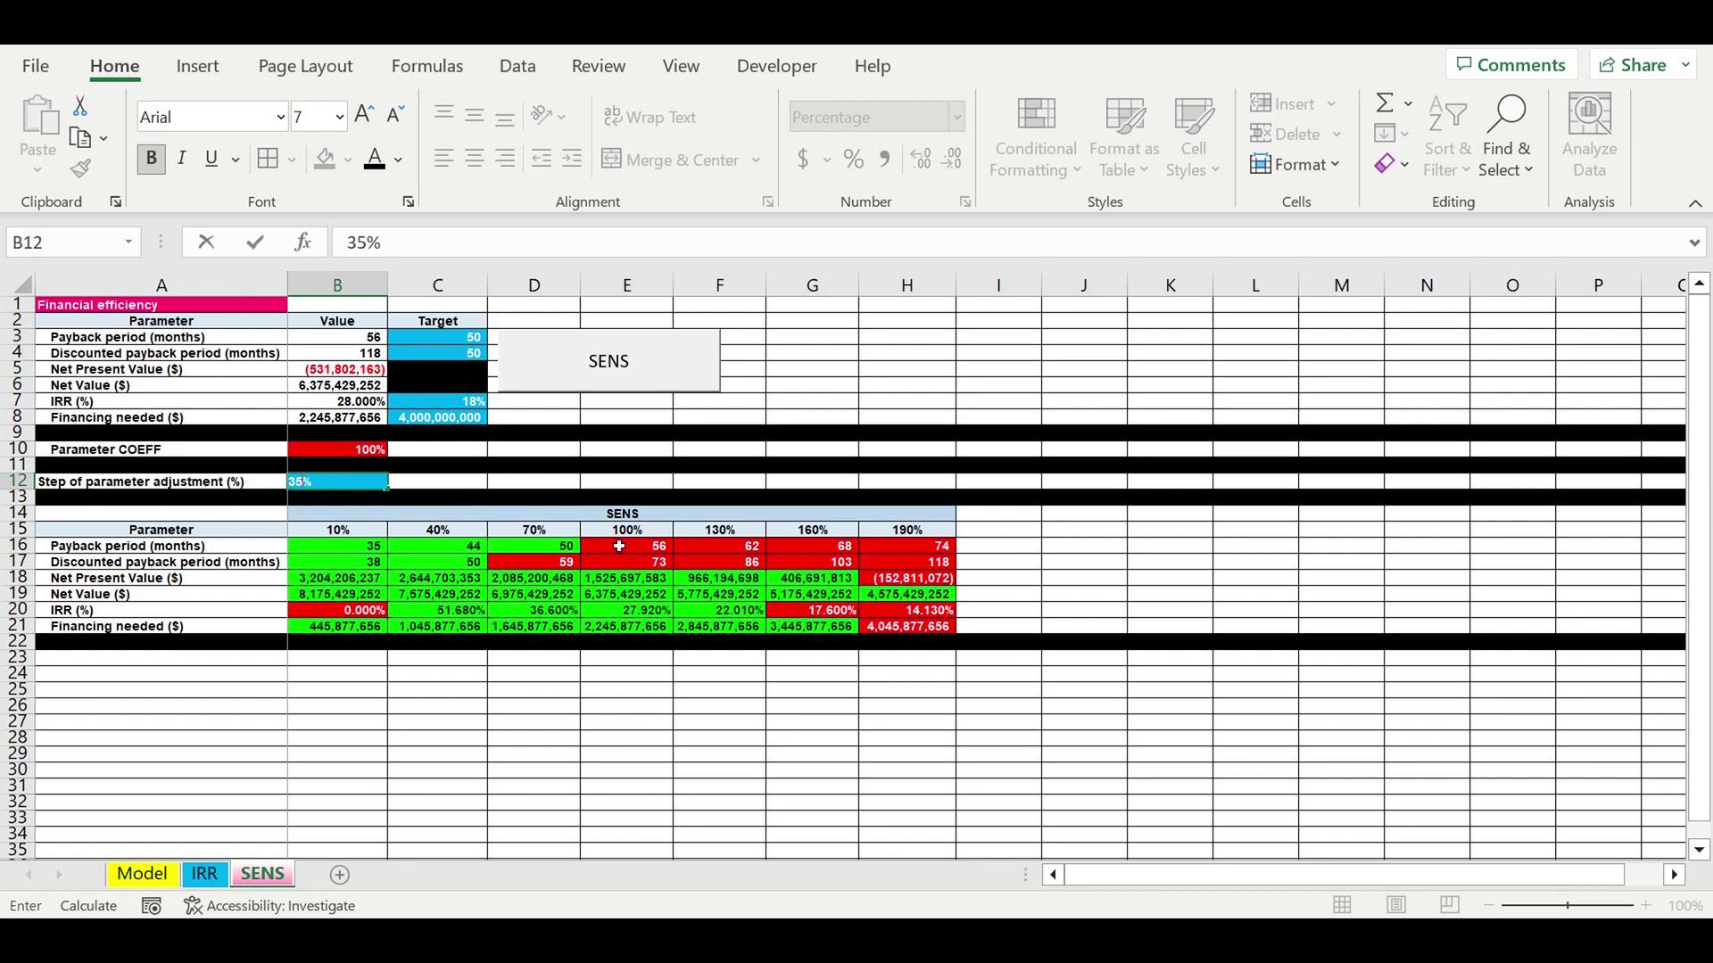
pyautogui.press('Return')
pyautogui.press('Return')
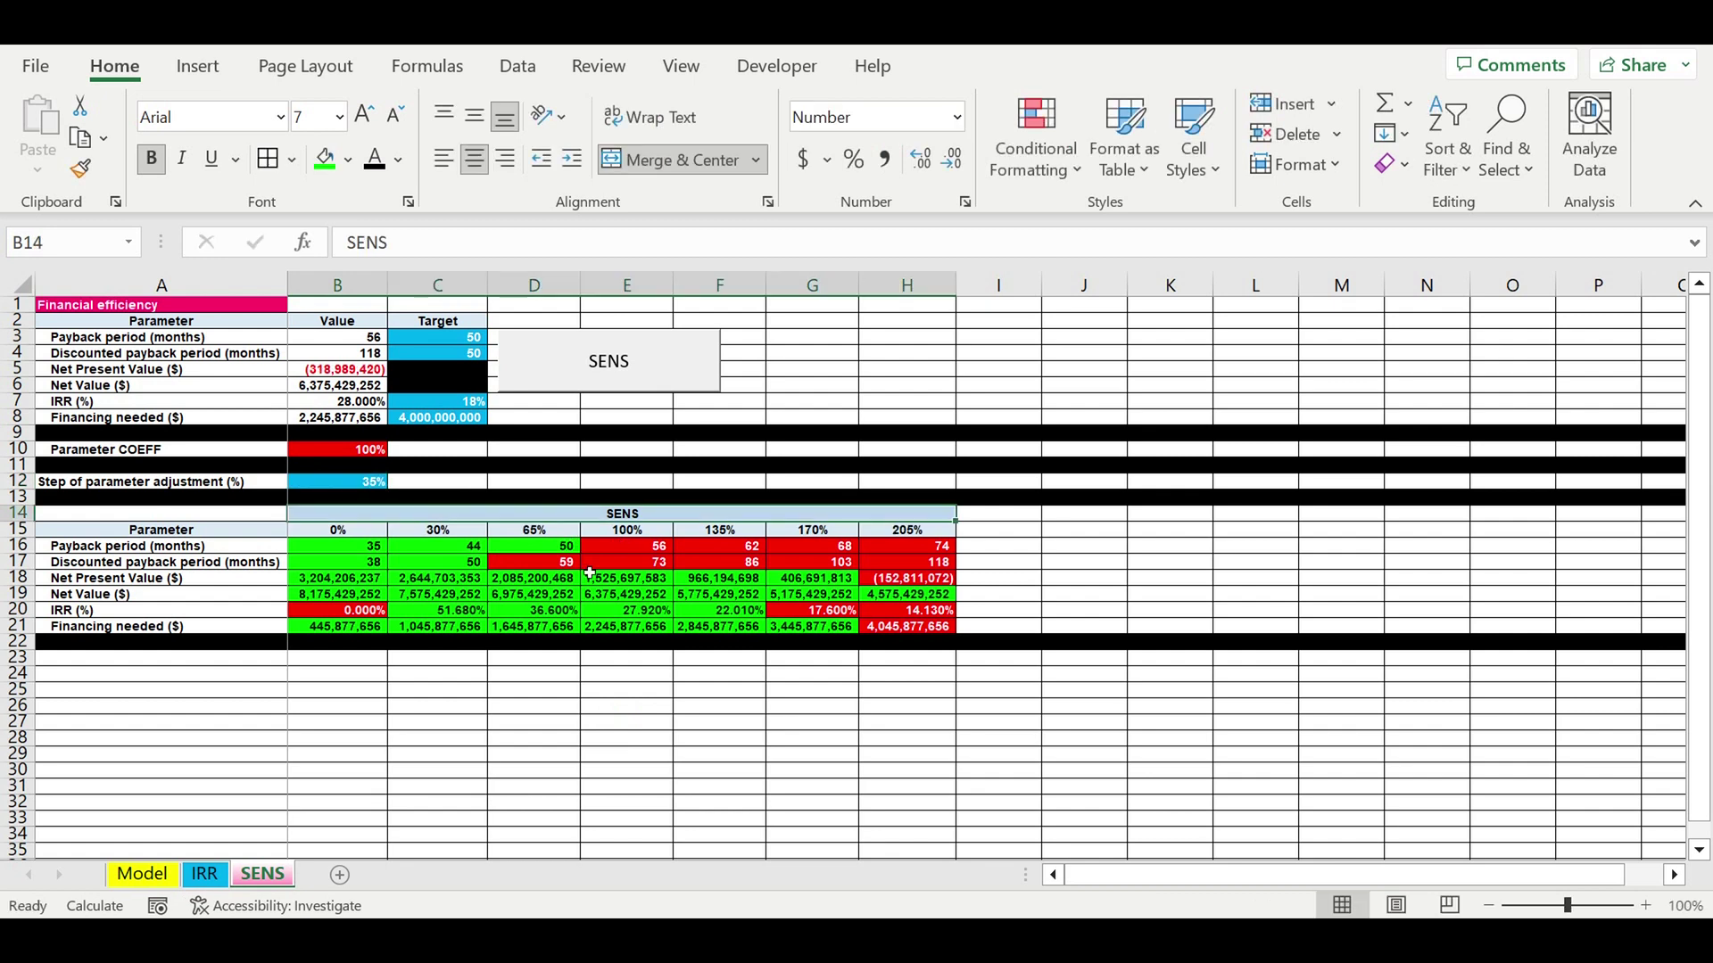
pyautogui.click(477, 691)
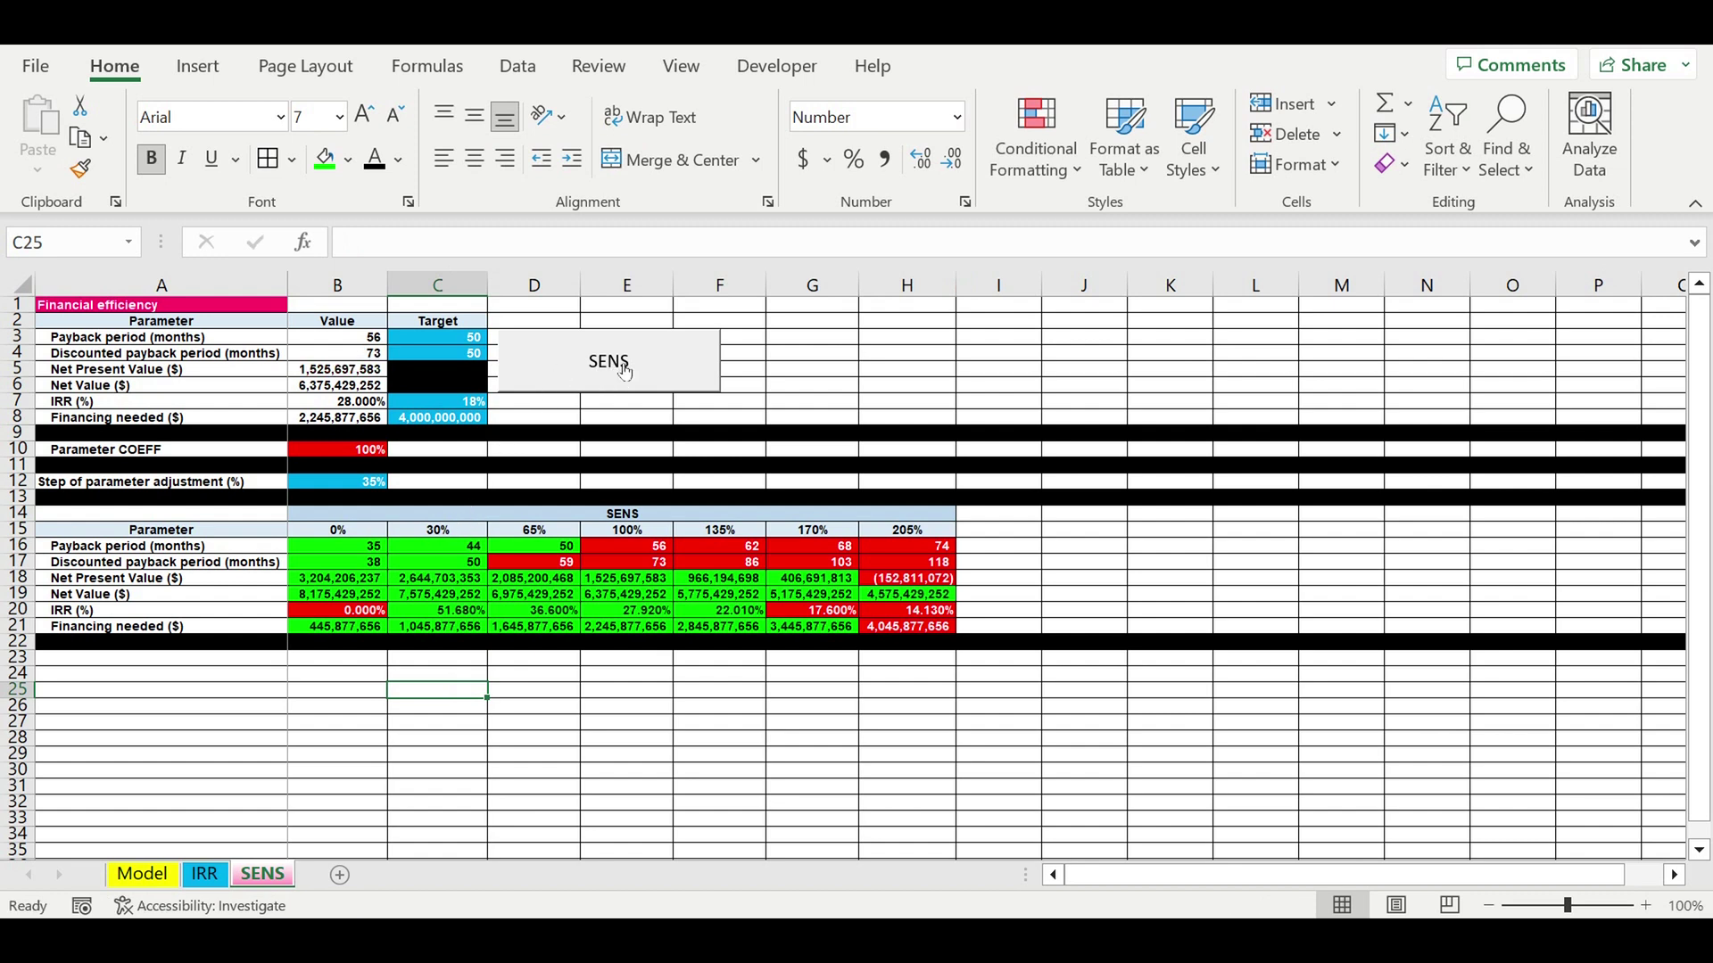
pyautogui.click(624, 372)
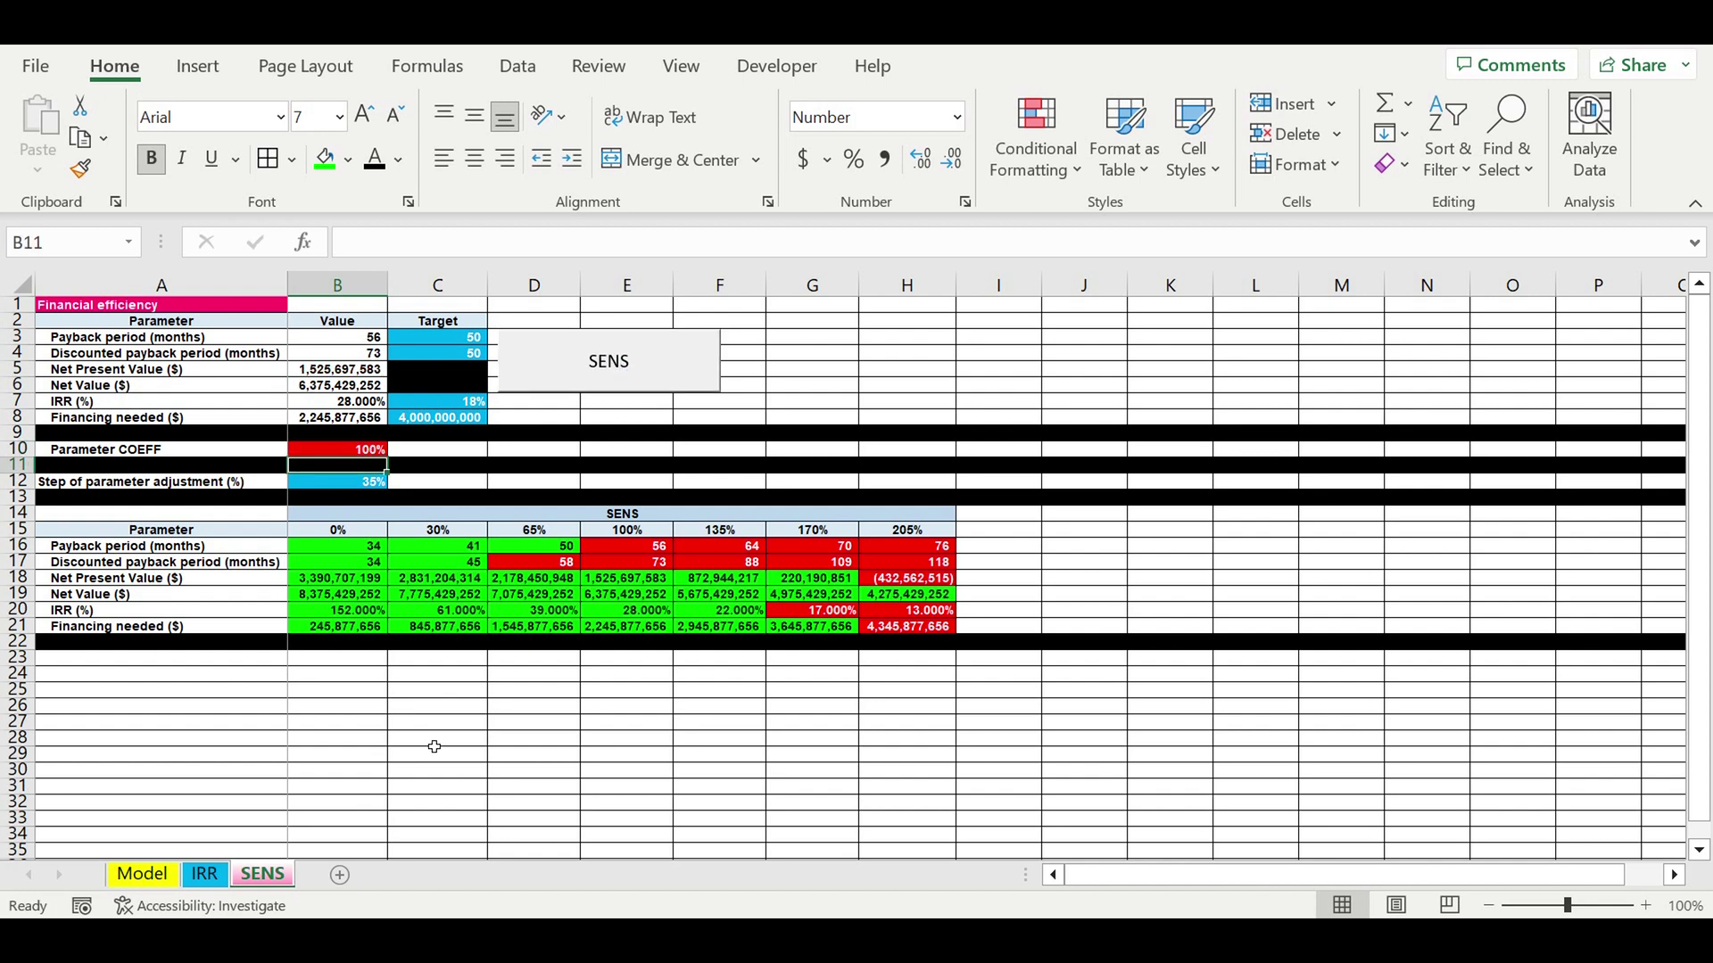
# - Try out a 2-D clustered column chart of the Payback period row A16:H16 below the results table, and delete it again
pyautogui.click(447, 721)
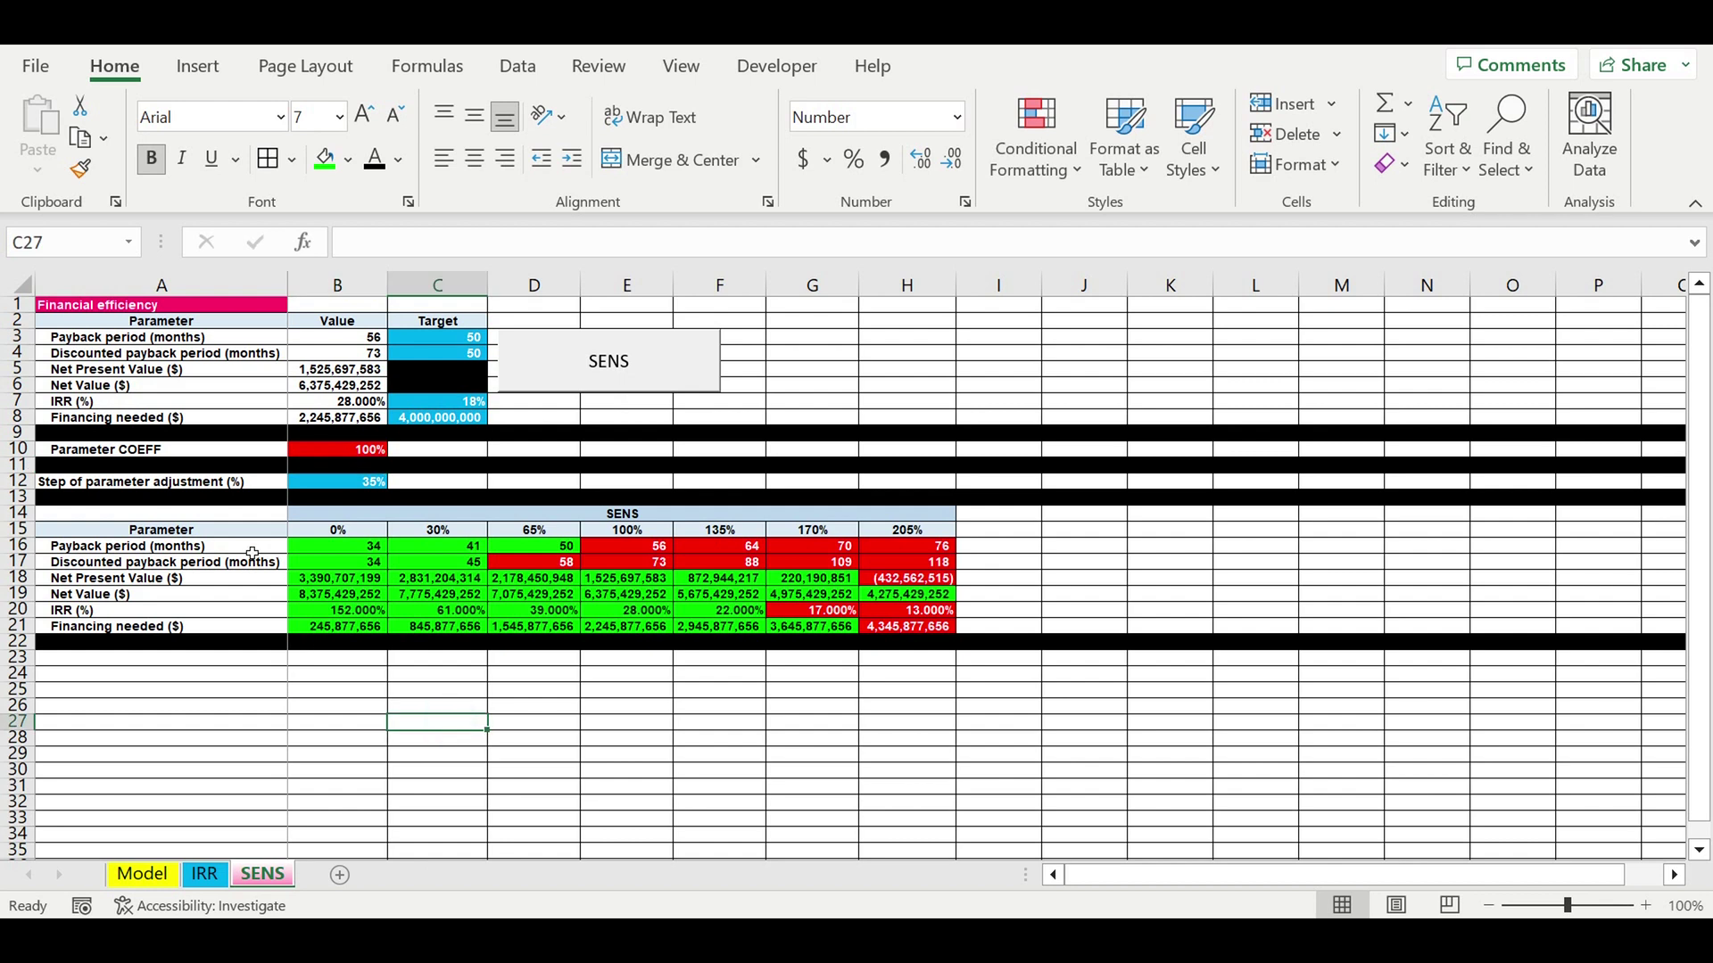
pyautogui.moveTo(259, 547); pyautogui.dragTo(910, 551)
pyautogui.click(199, 66)
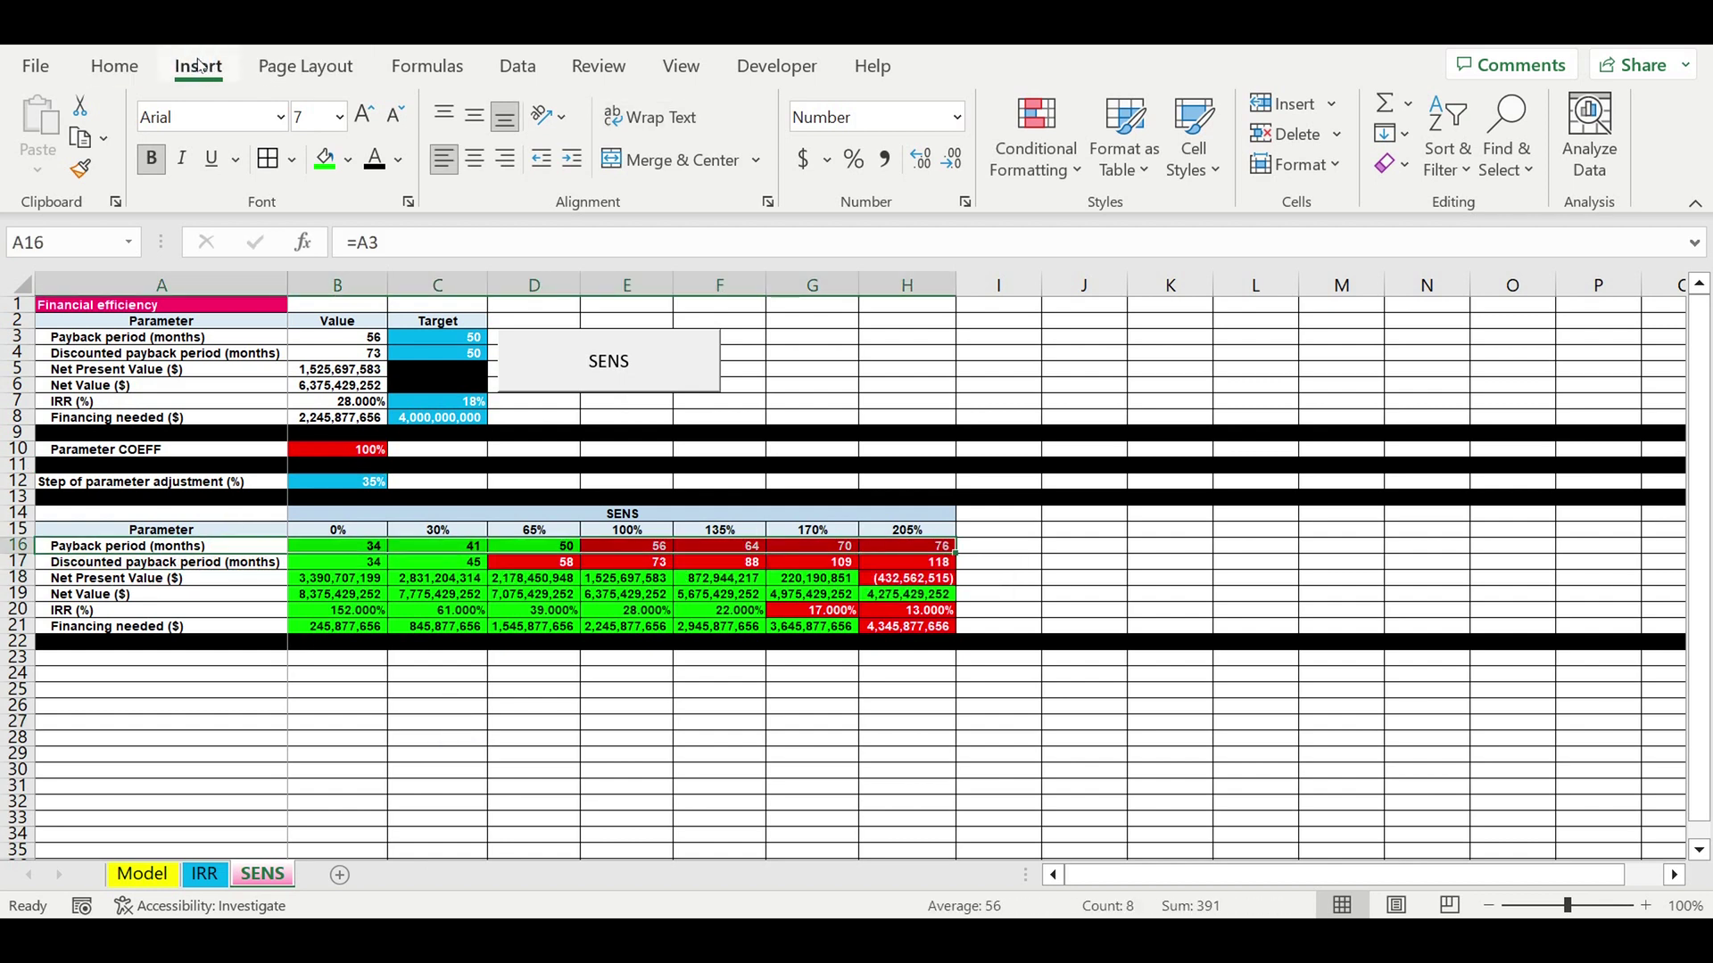
pyautogui.click(706, 116)
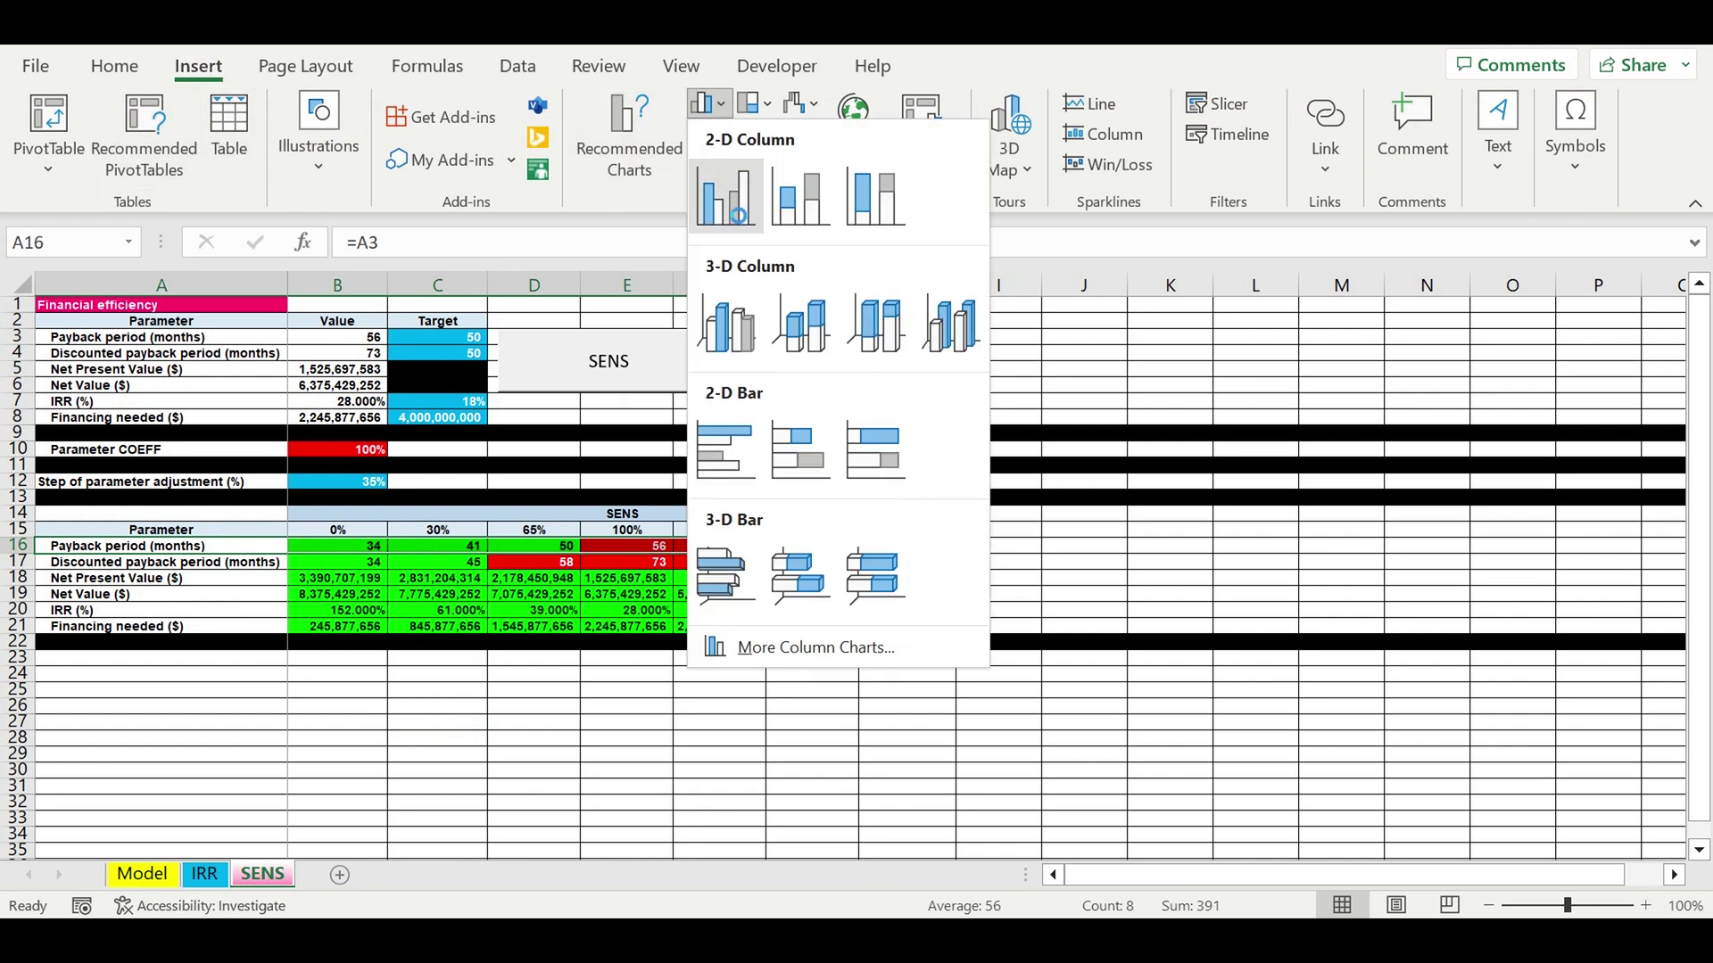
pyautogui.click(726, 195)
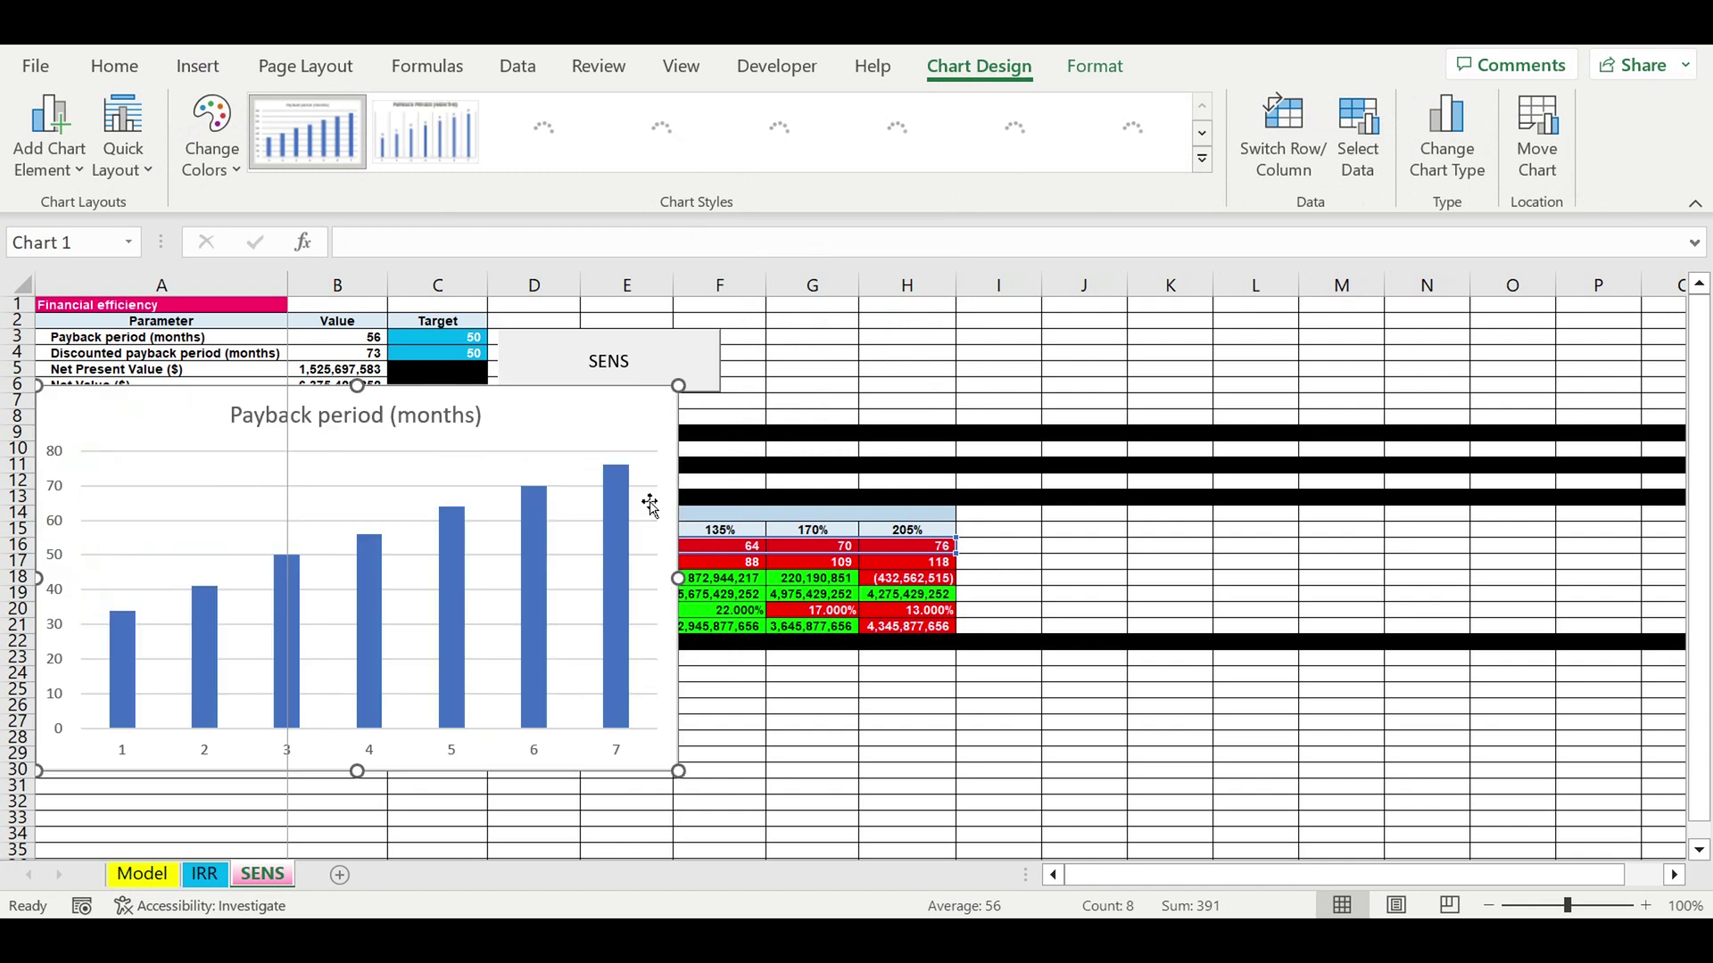
pyautogui.moveTo(612, 424); pyautogui.dragTo(658, 715)
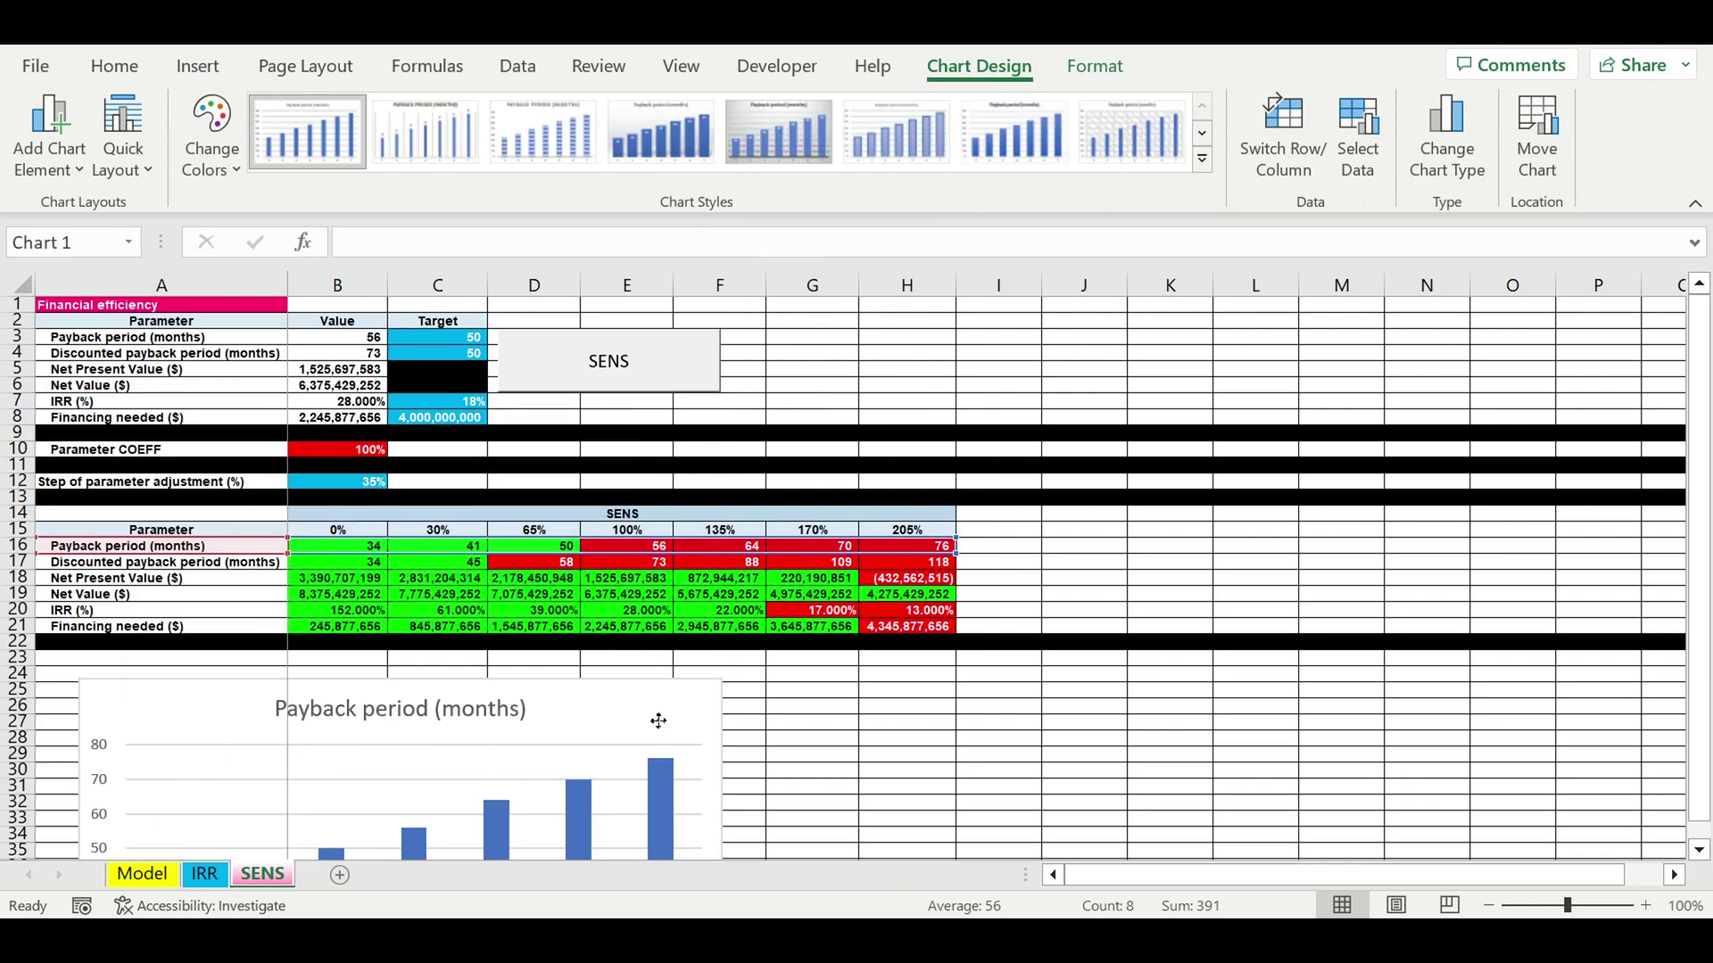
pyautogui.press('Delete')
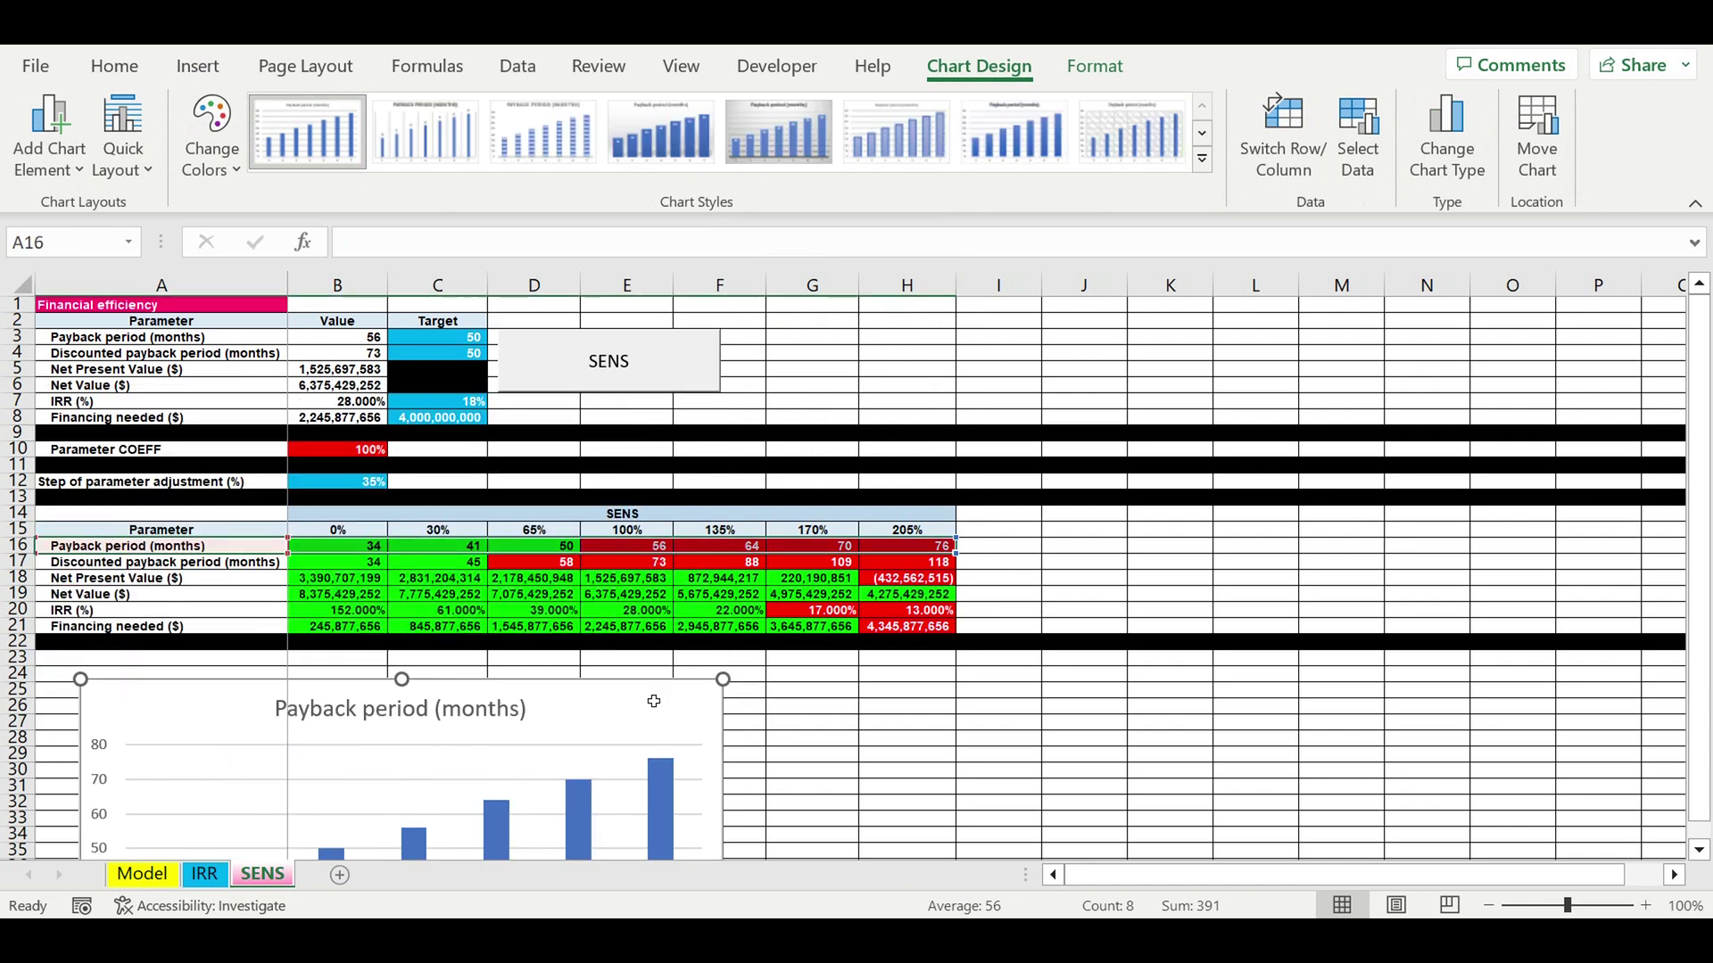
pyautogui.click(781, 691)
pyautogui.click(926, 701)
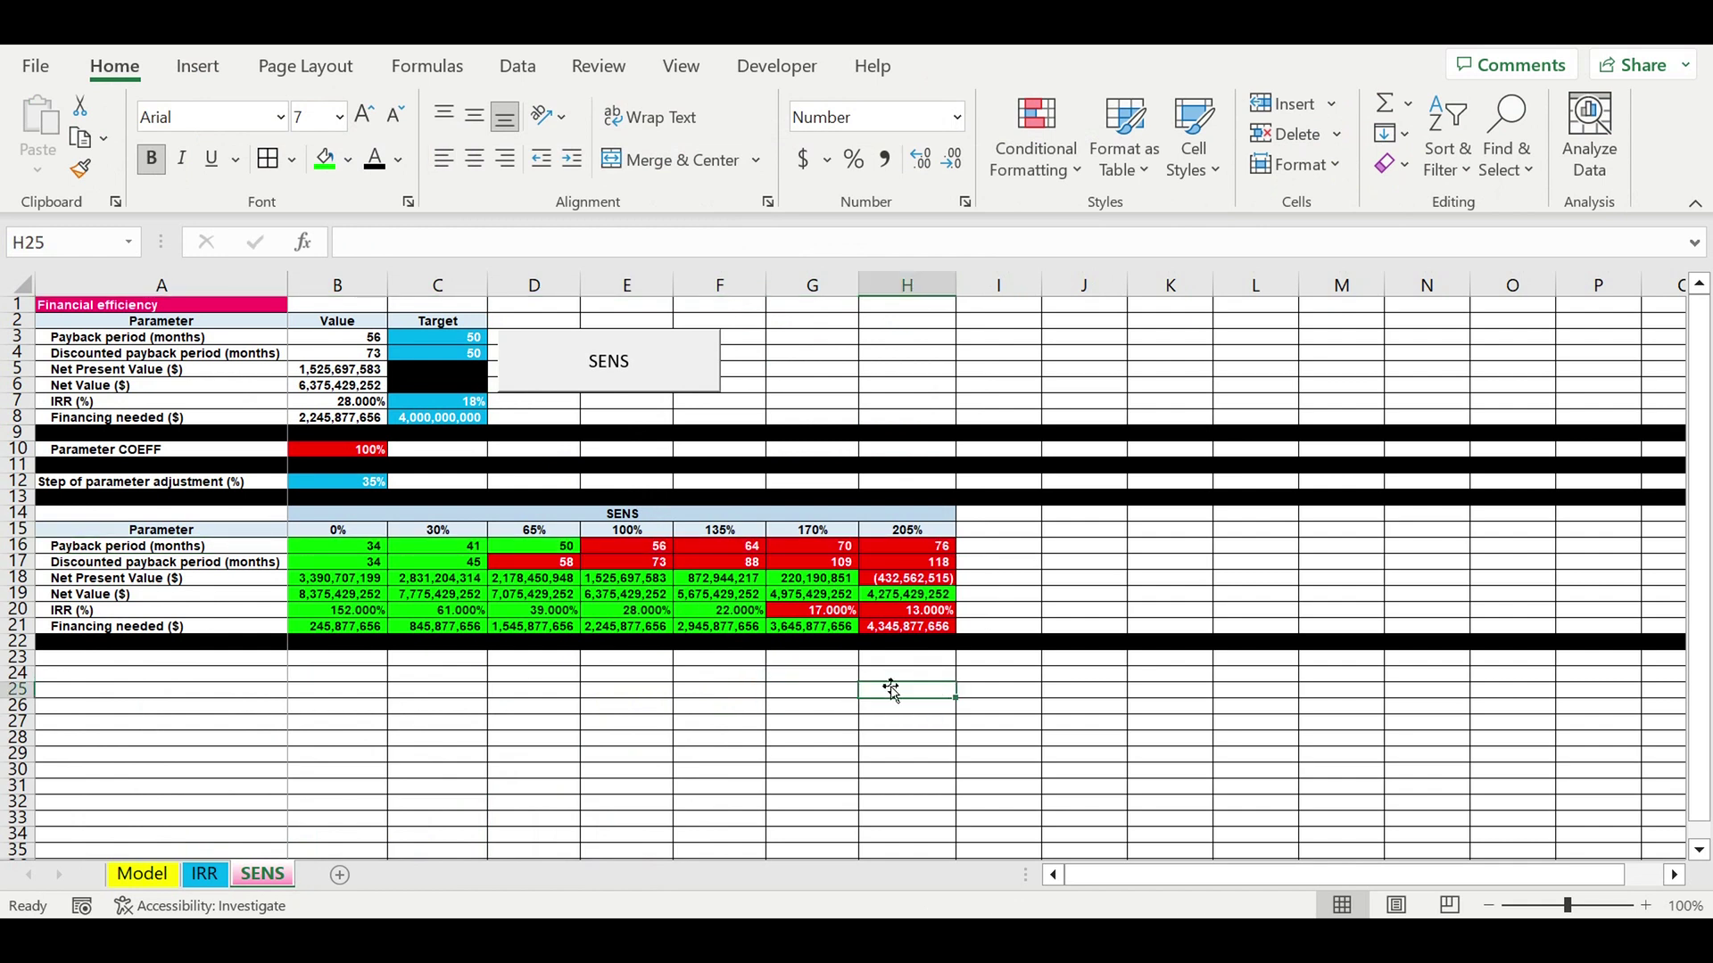
# - Examine the SENS results in the 100% and 205% columns and the Net Present Value row
pyautogui.click(693, 678)
pyautogui.scroll(-1, 705, 673)
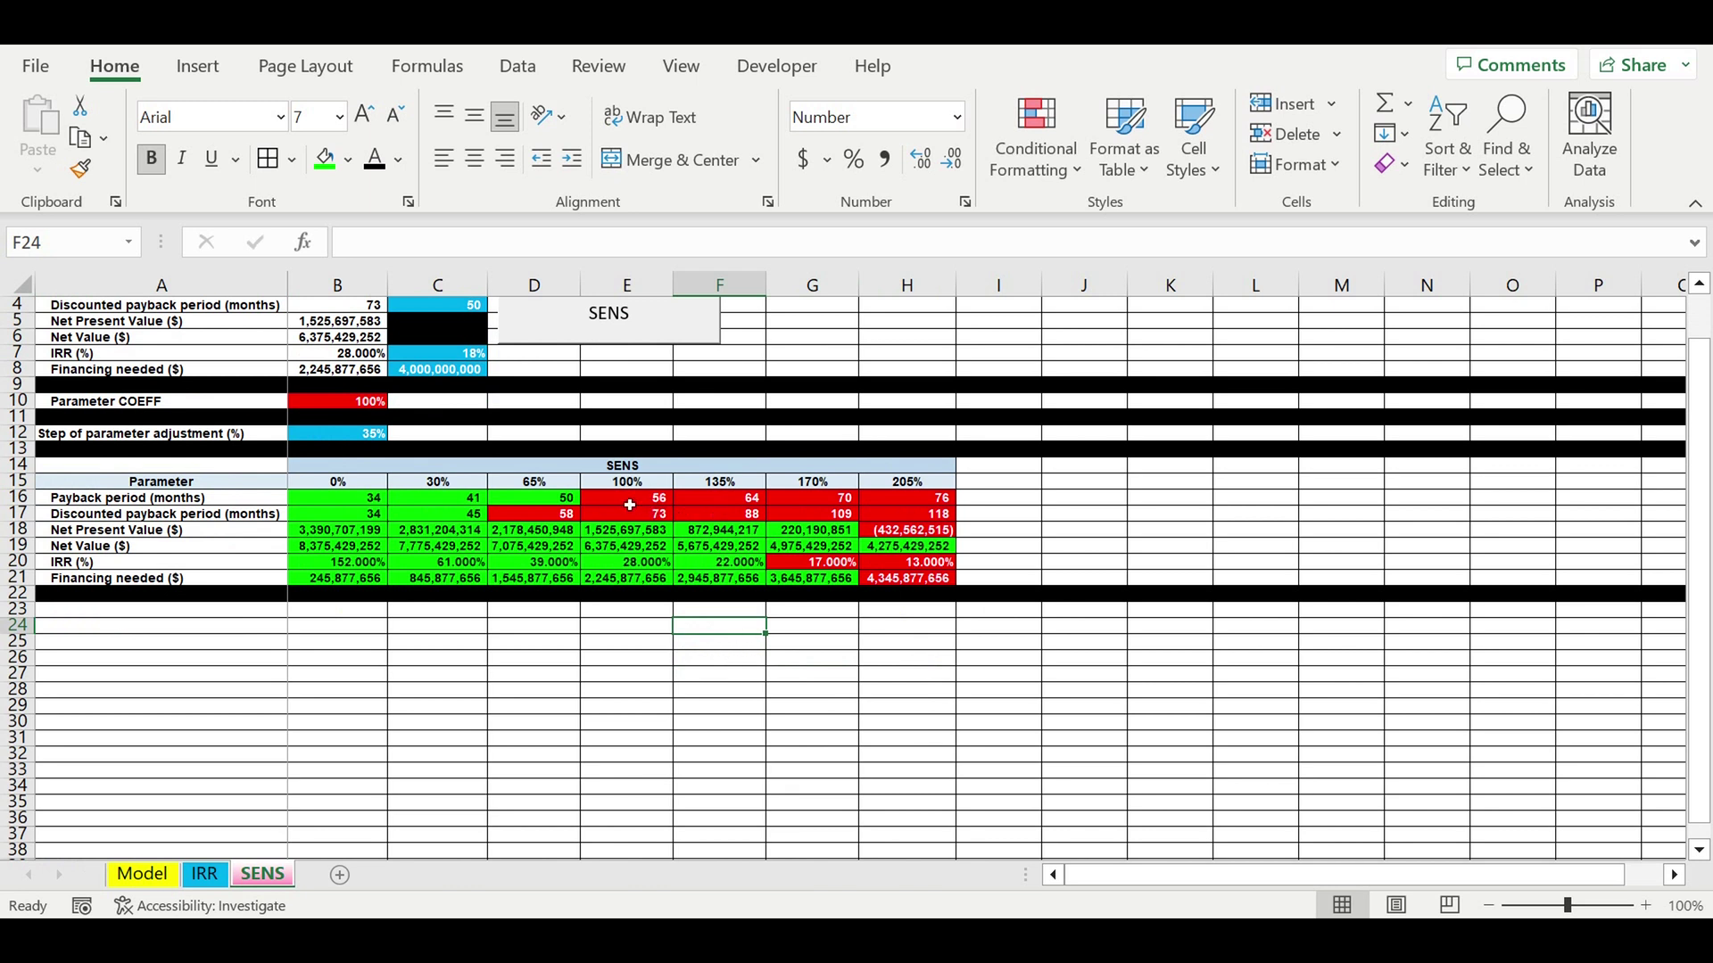
pyautogui.moveTo(630, 505); pyautogui.dragTo(642, 586)
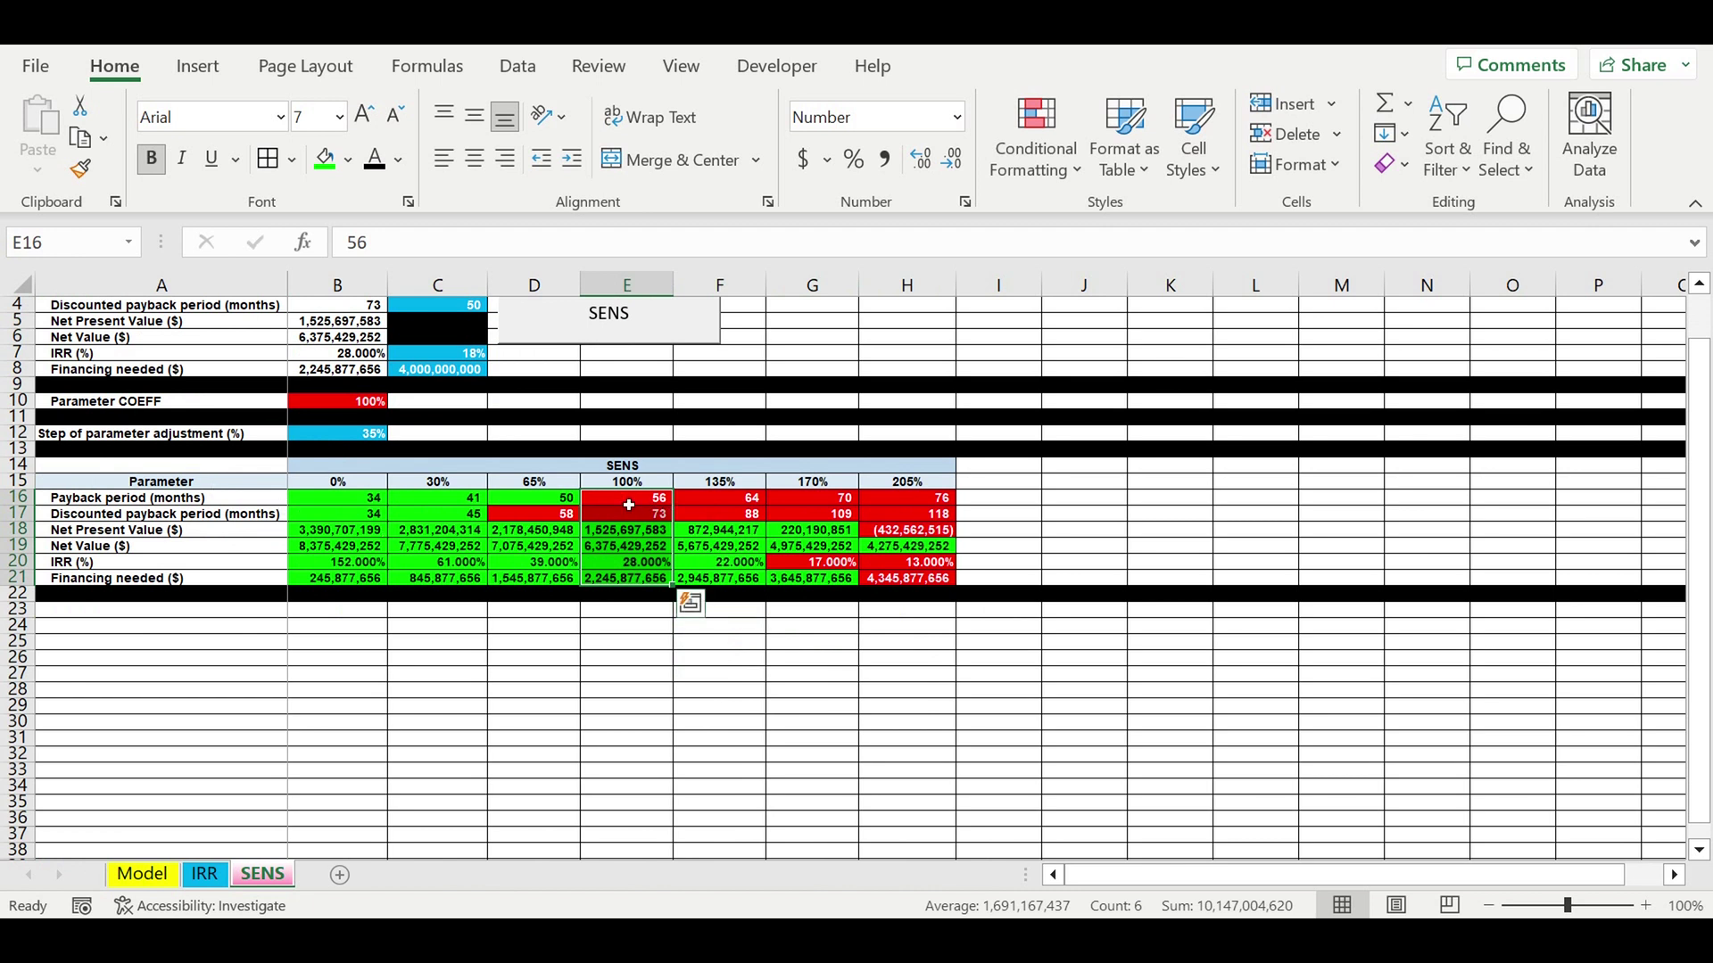
pyautogui.moveTo(629, 485); pyautogui.dragTo(638, 584)
pyautogui.moveTo(929, 505); pyautogui.dragTo(926, 578)
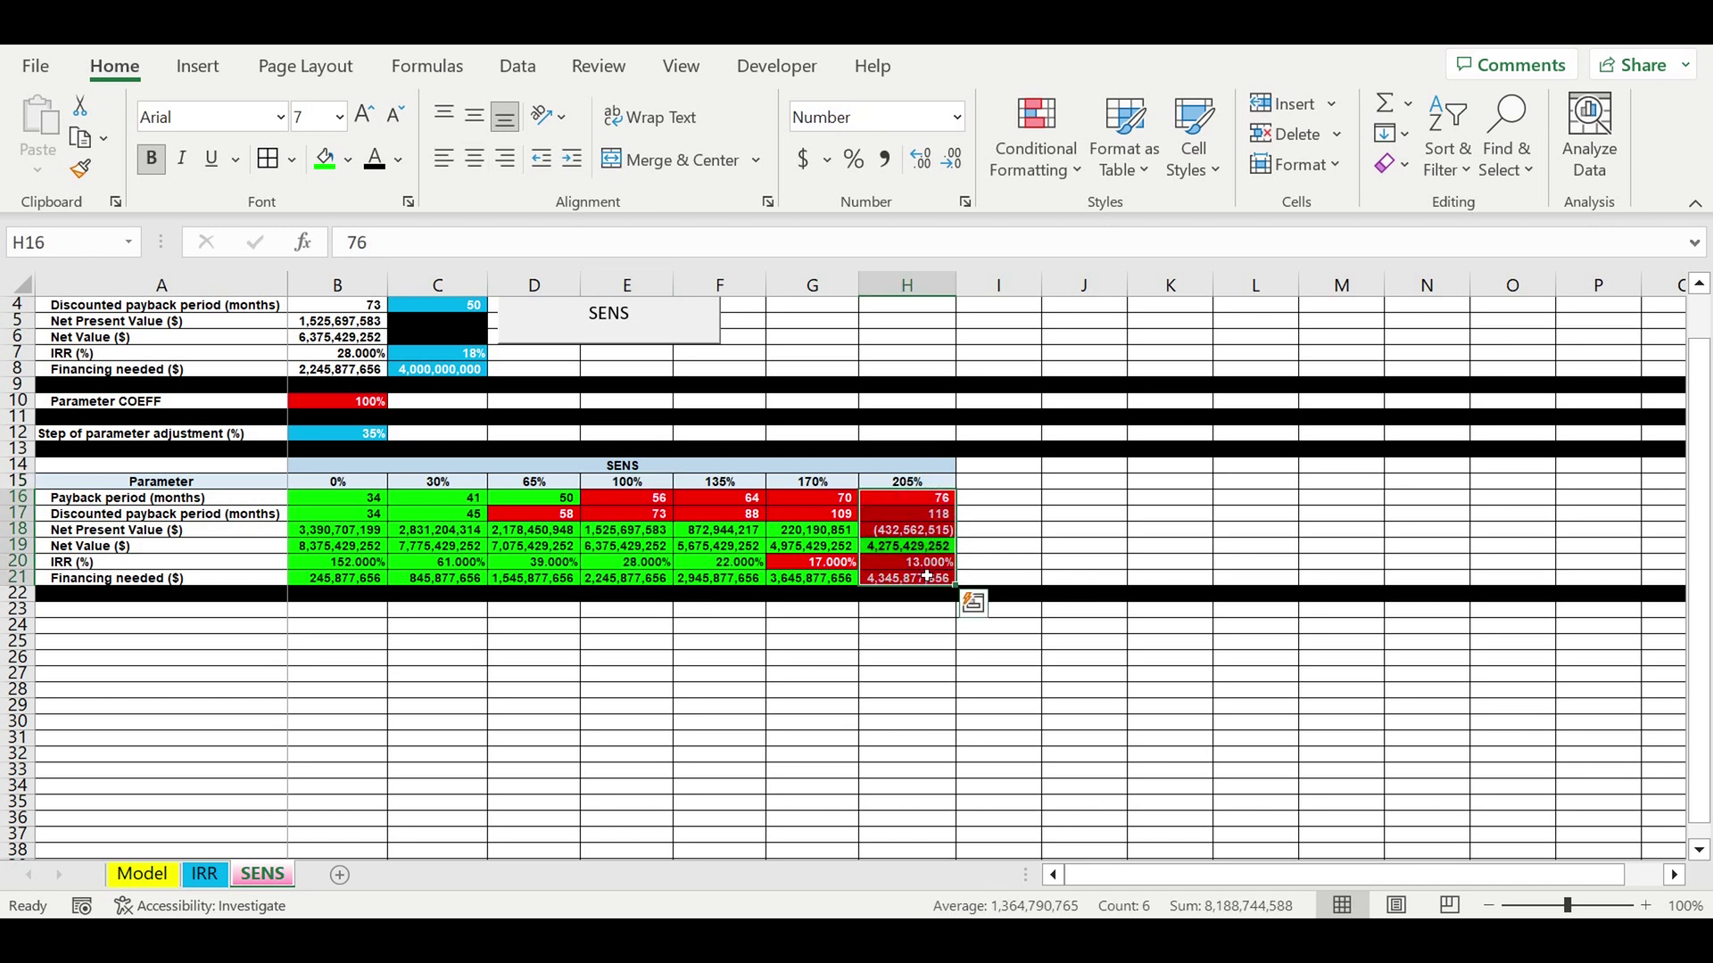
pyautogui.click(921, 531)
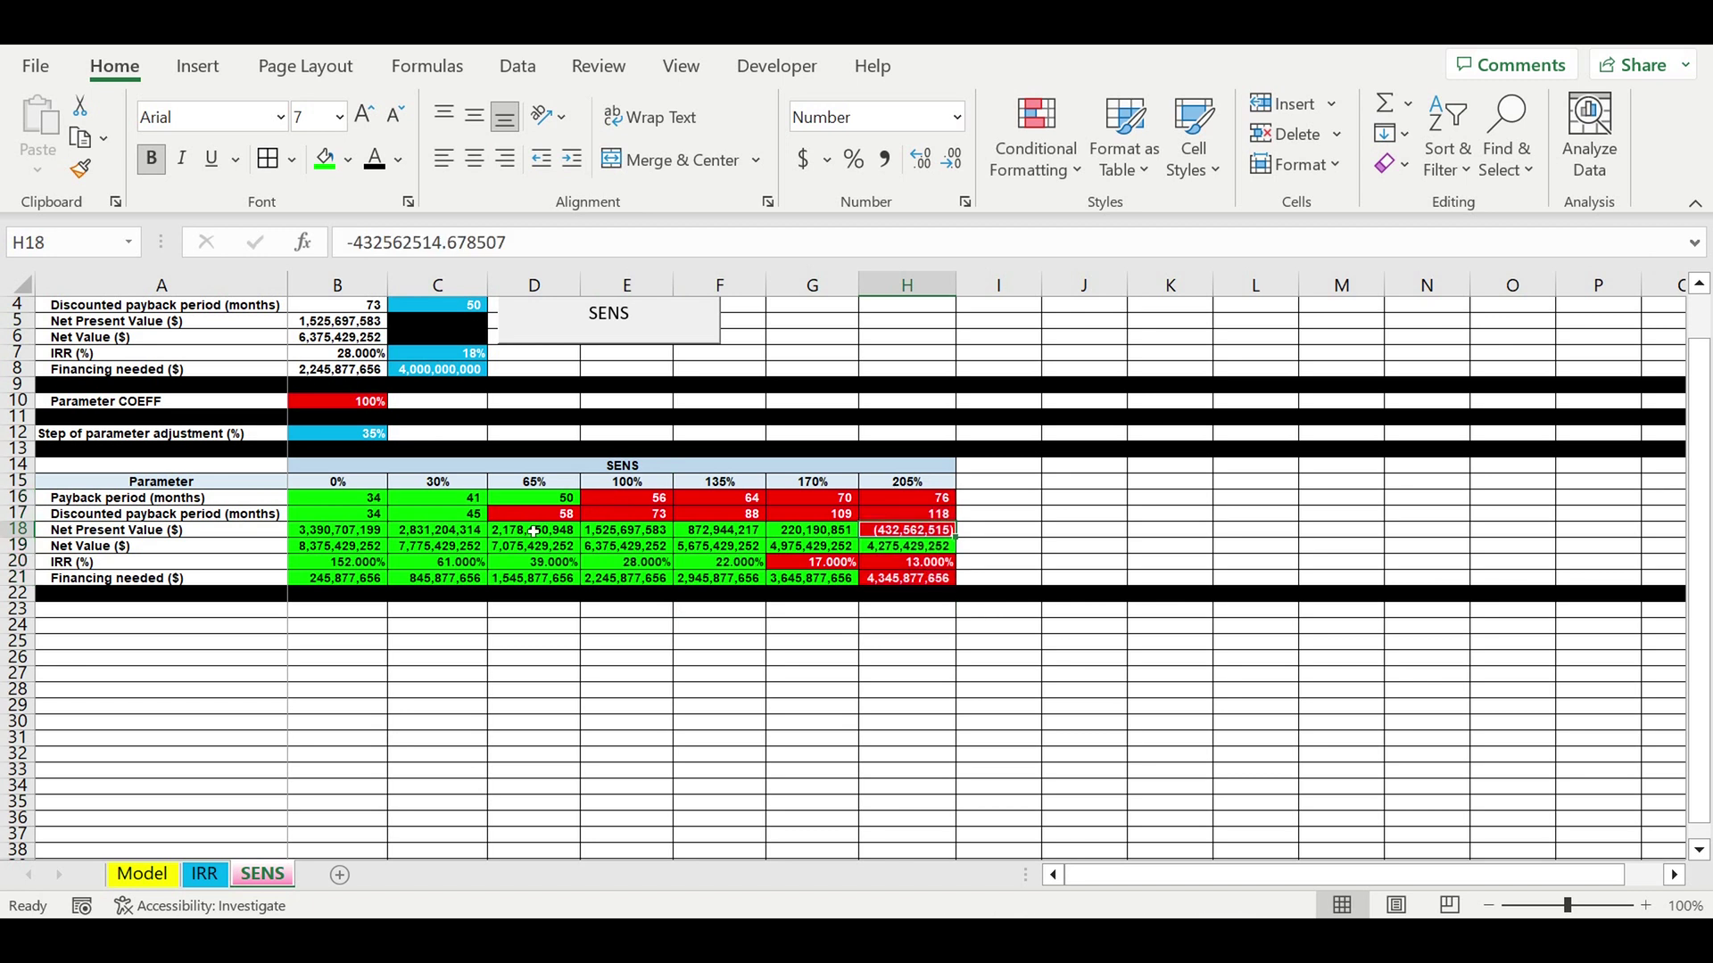
pyautogui.click(162, 533)
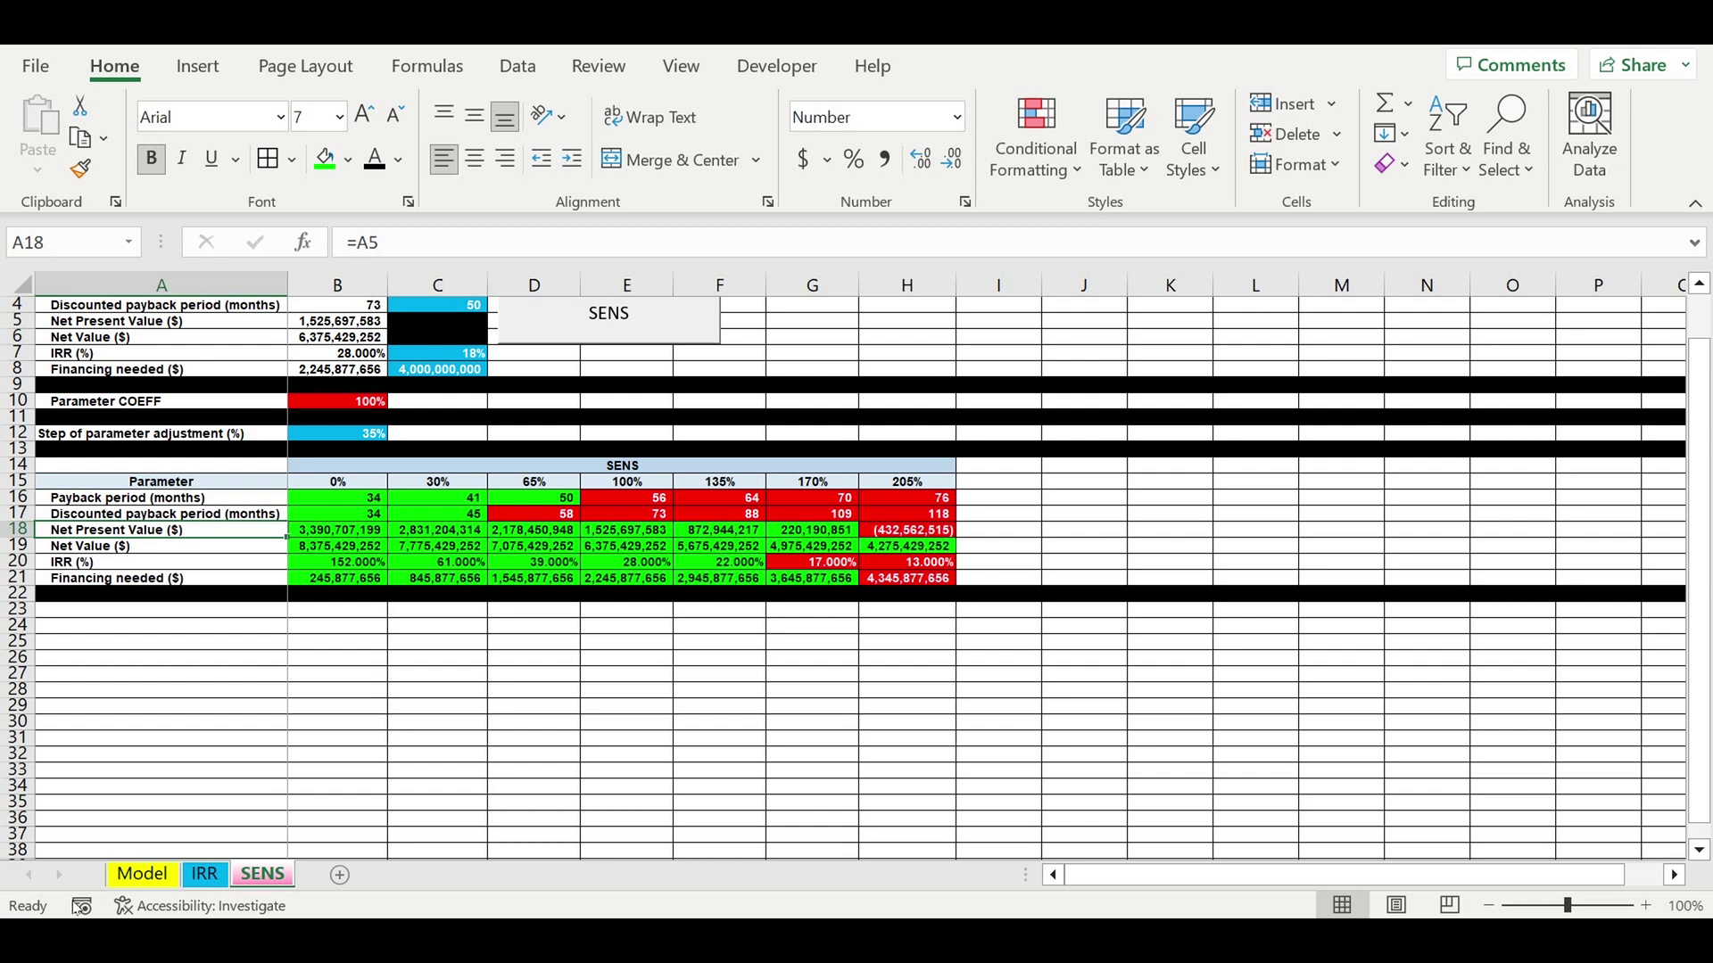
pyautogui.click(145, 880)
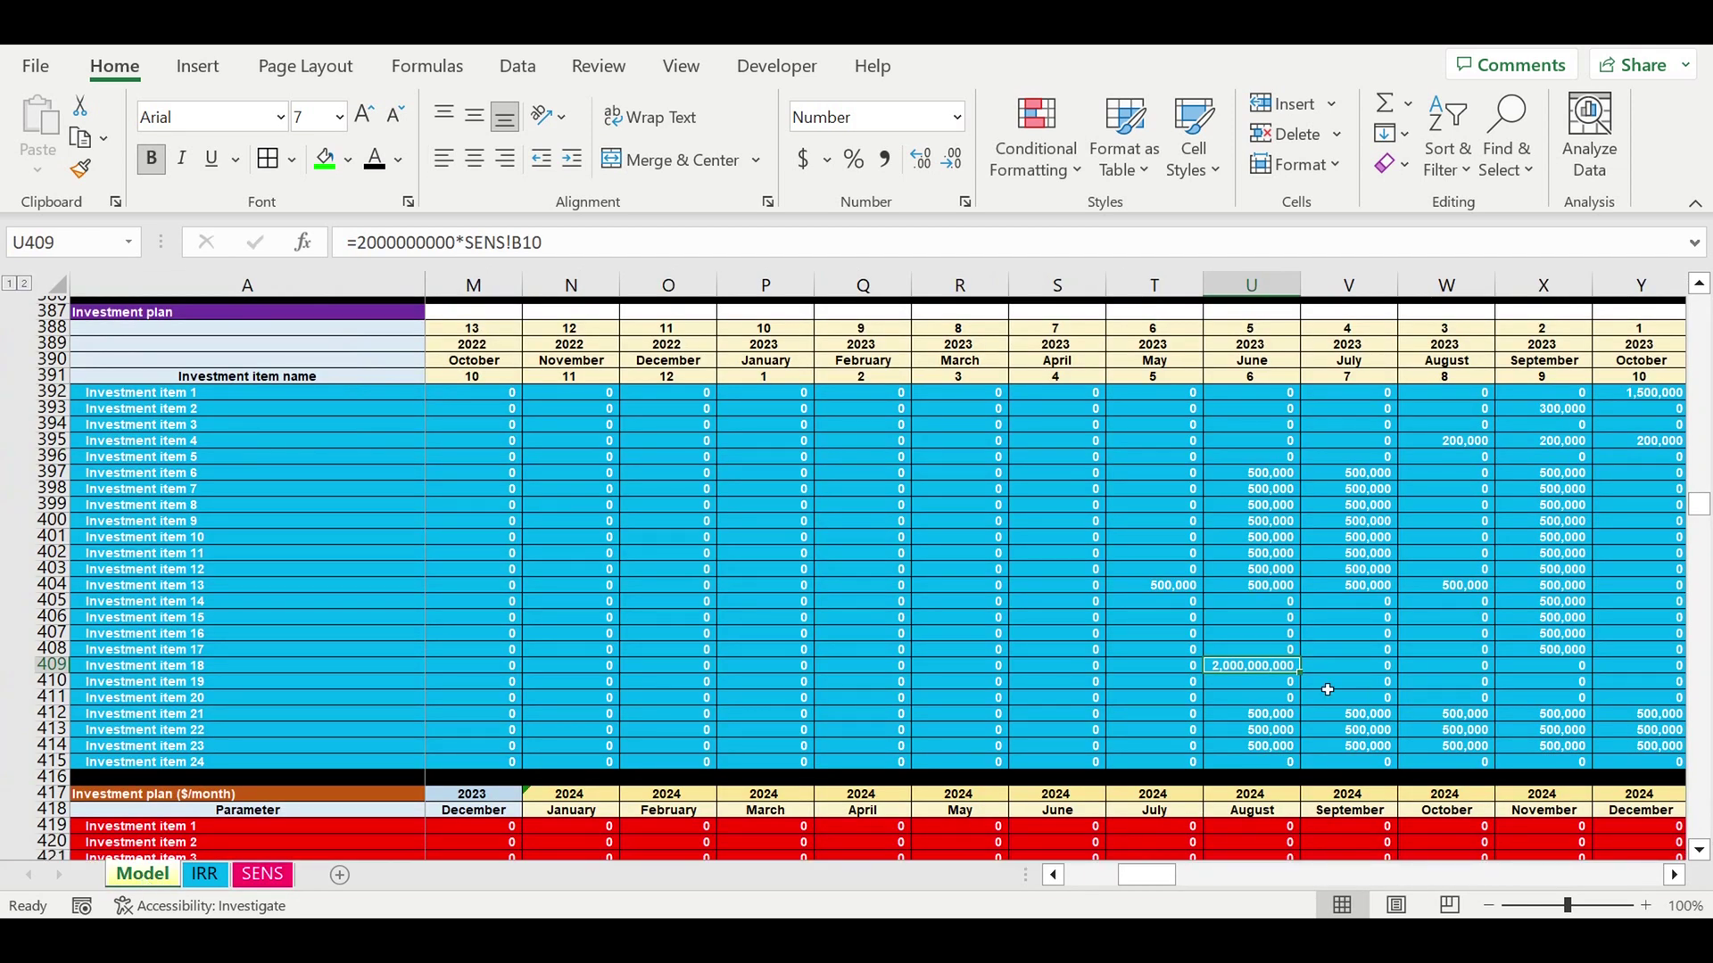
pyautogui.moveTo(456, 242); pyautogui.dragTo(704, 259)
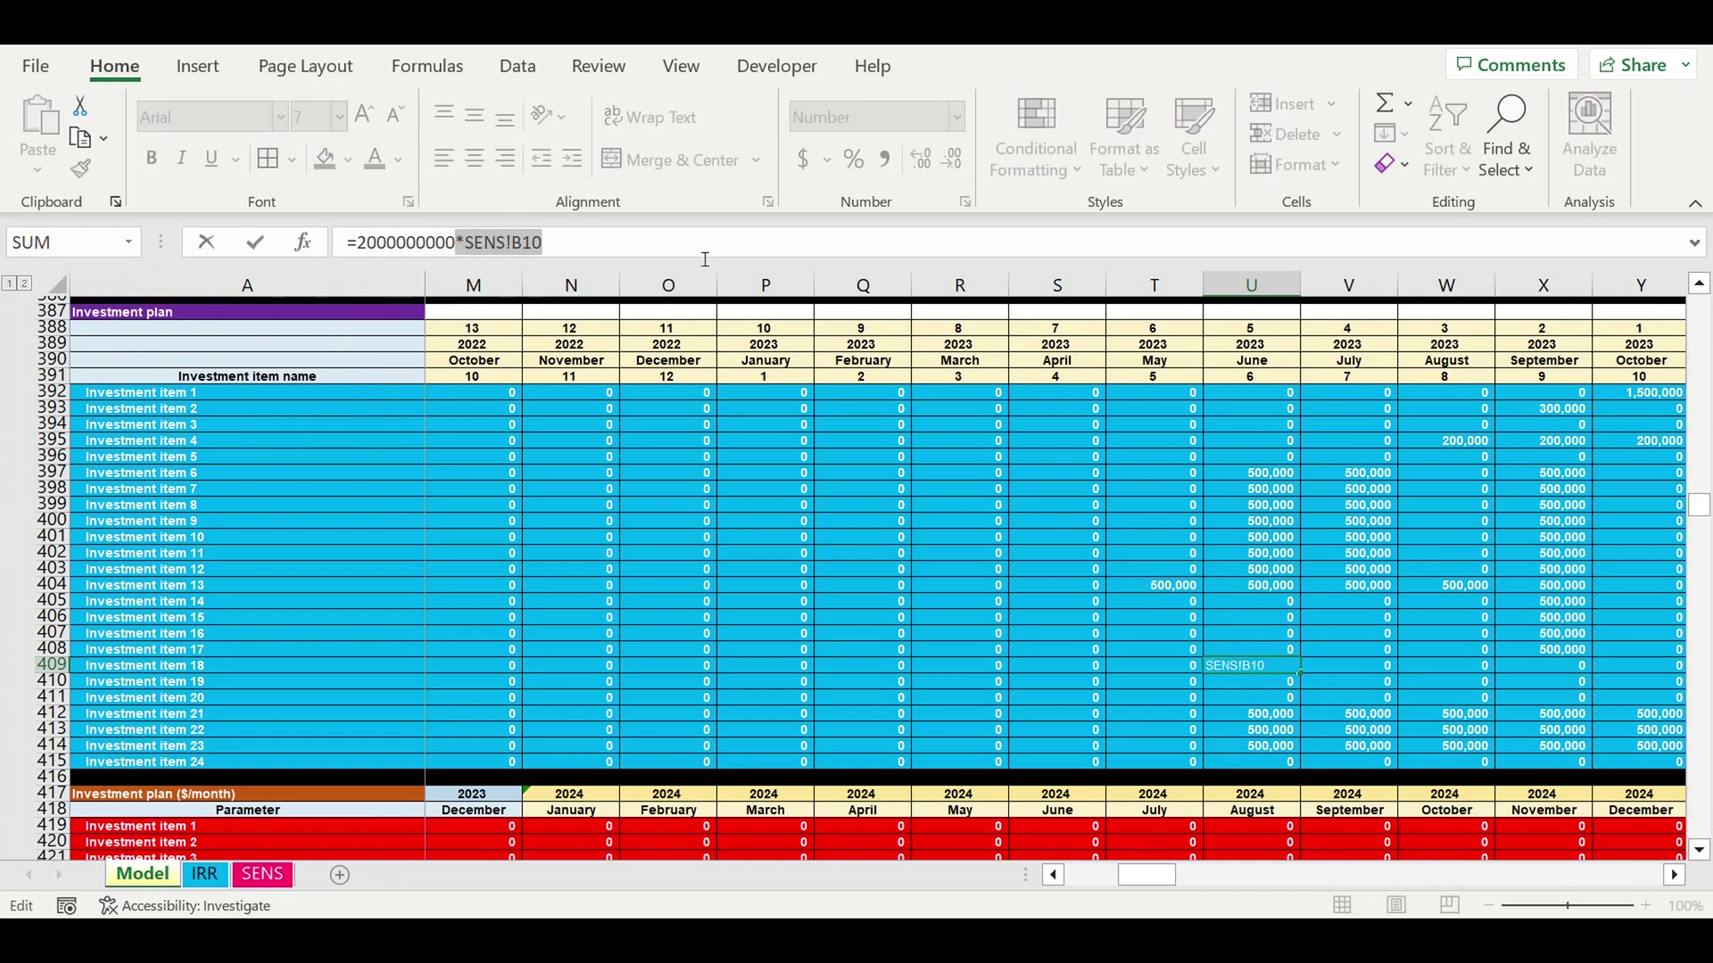
pyautogui.hotkey('ctrl', 'x')
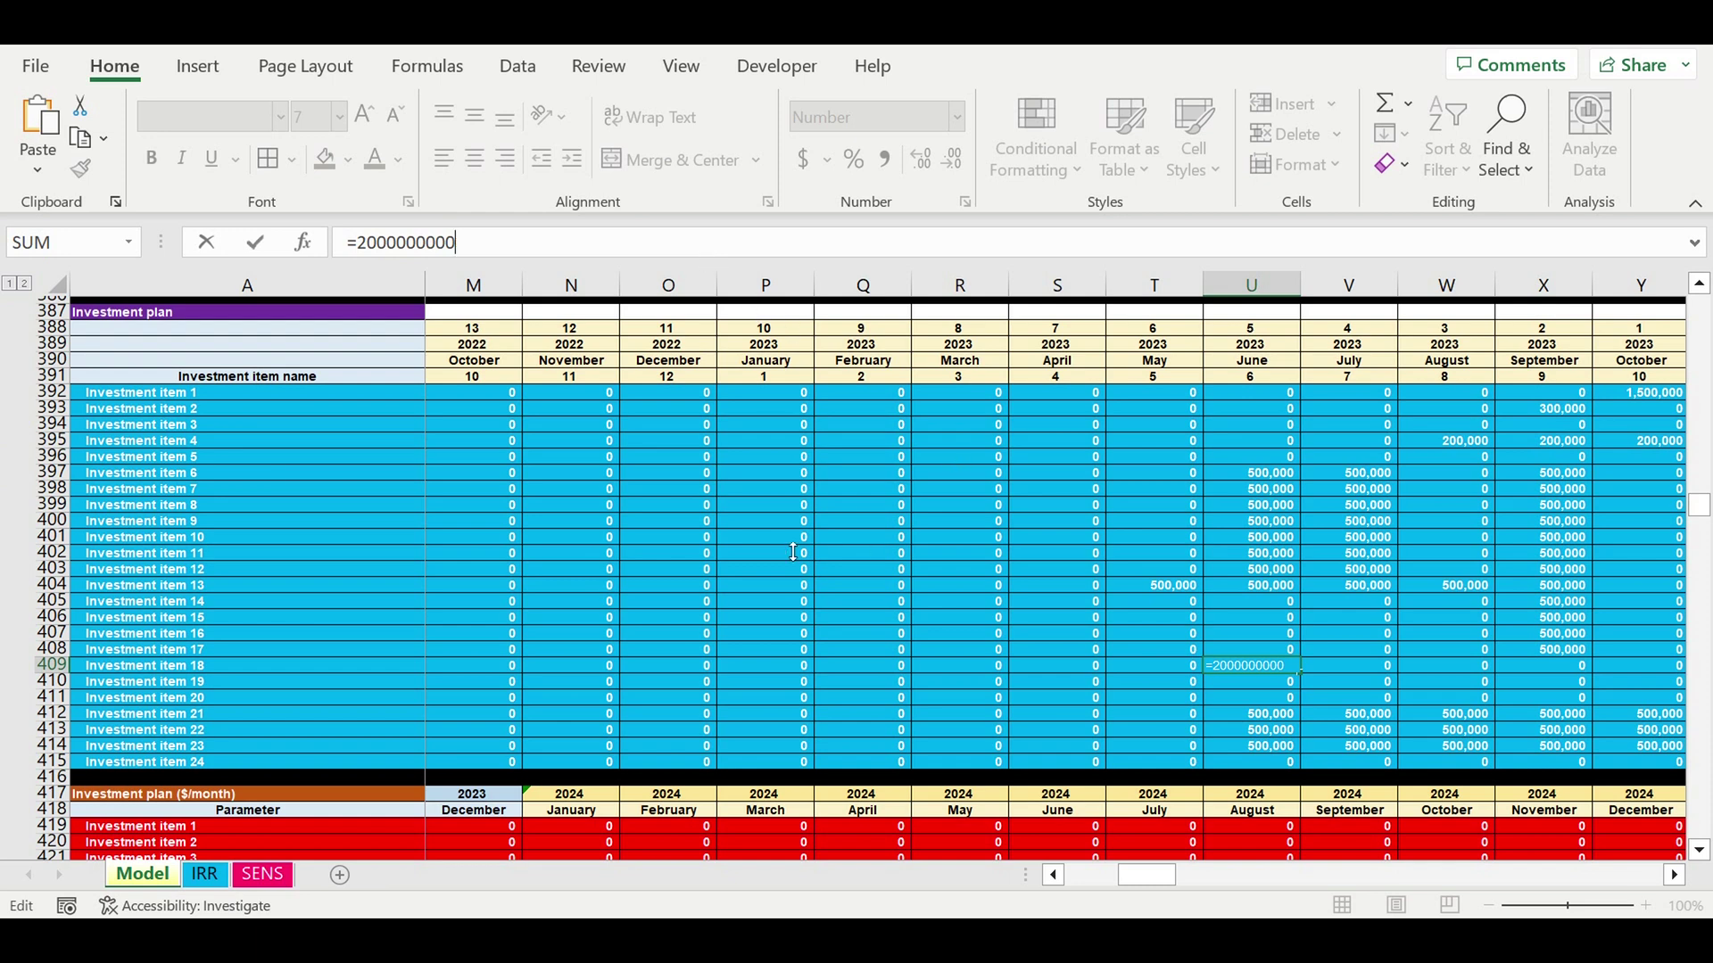
pyautogui.click(1287, 696)
pyautogui.click(1289, 671)
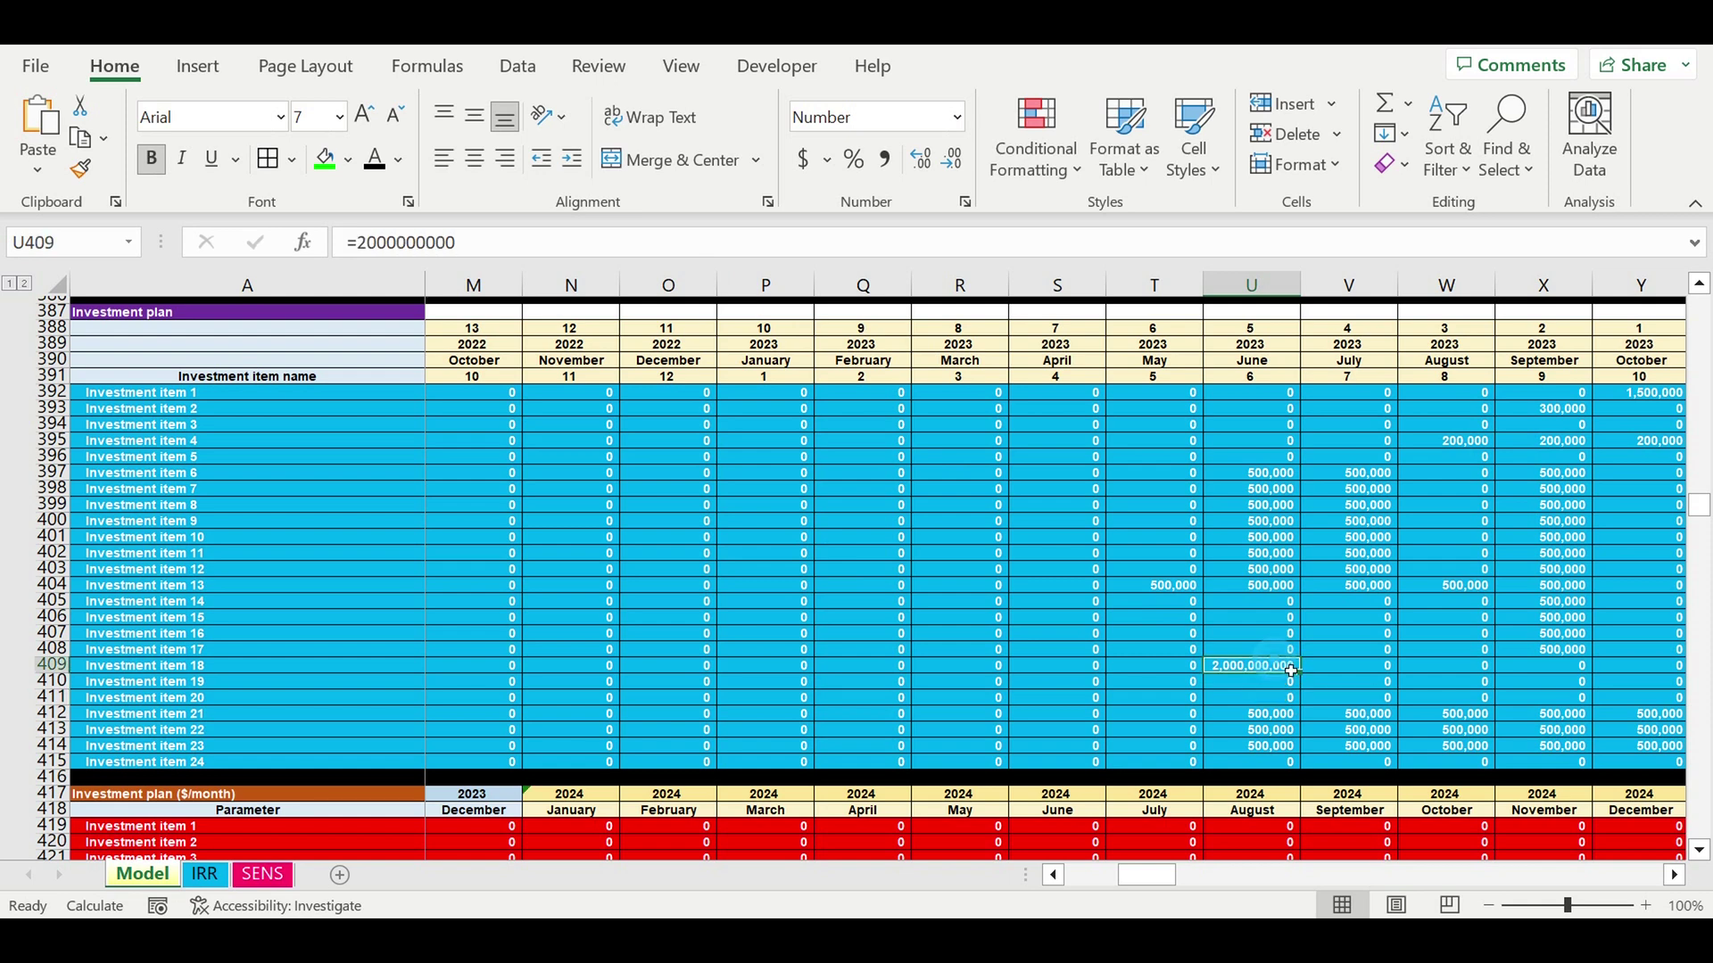
# - Change the Global Payroll COEFF in B444 to the formula =100%*SENS!B10
pyautogui.scroll(-6, 597, 585)
pyautogui.scroll(-11, 597, 586)
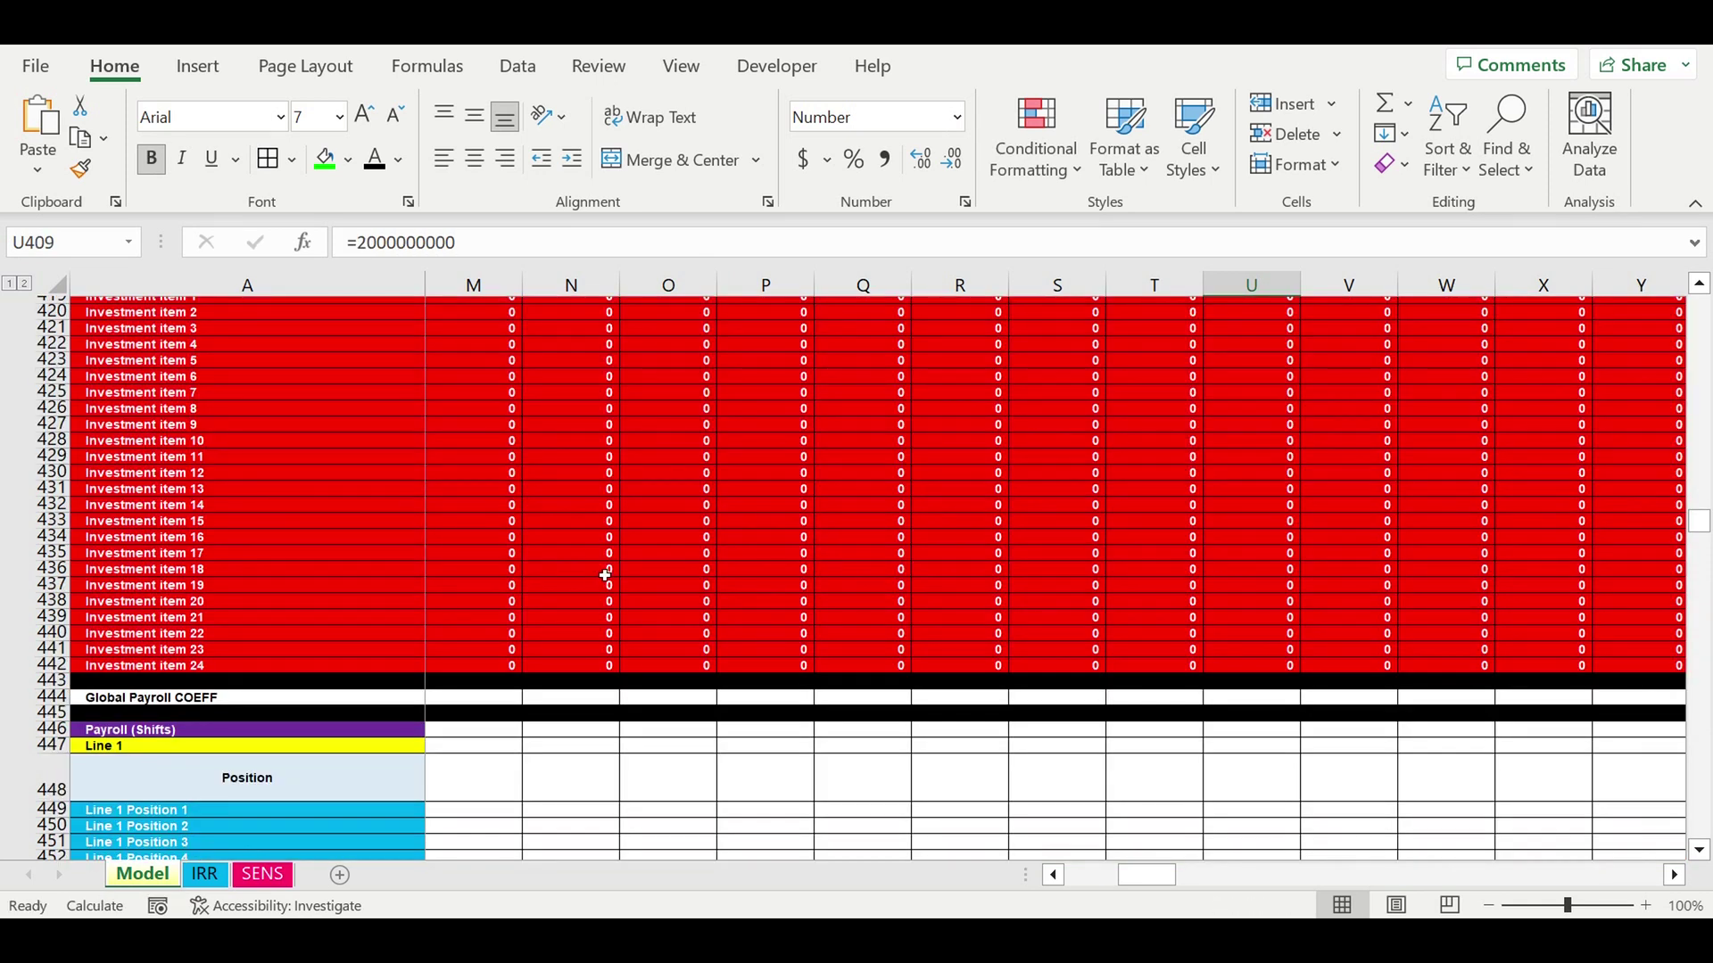
pyautogui.moveTo(1149, 879); pyautogui.dragTo(1082, 873)
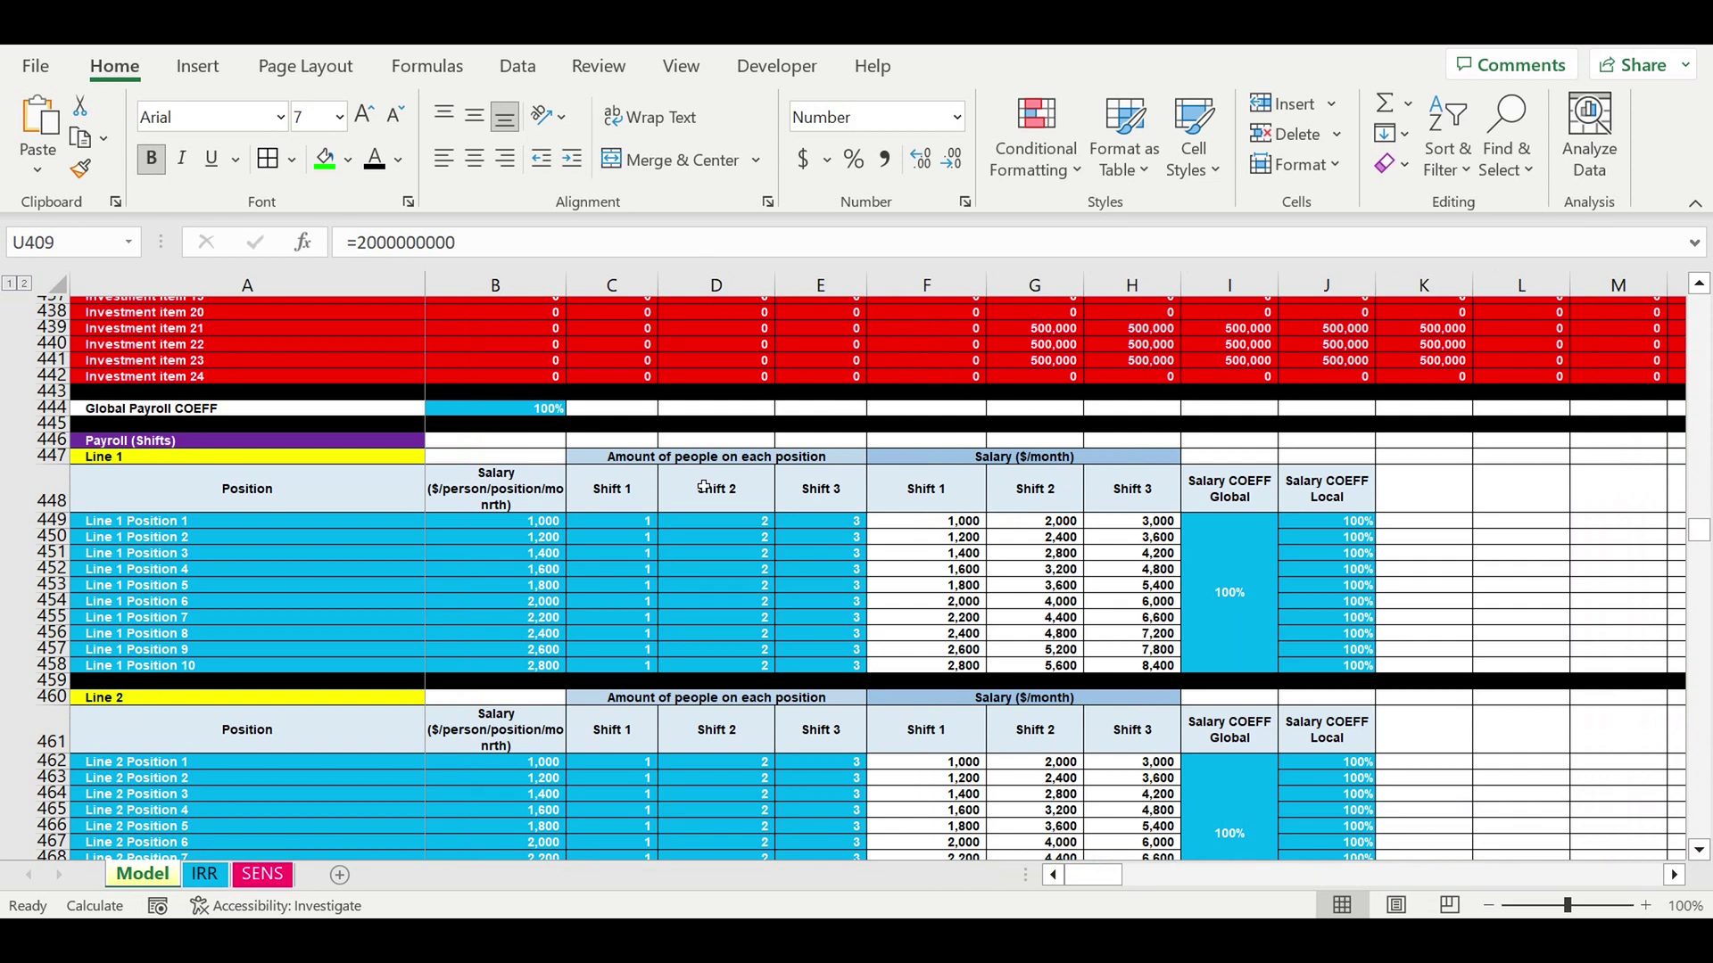
pyautogui.click(514, 412)
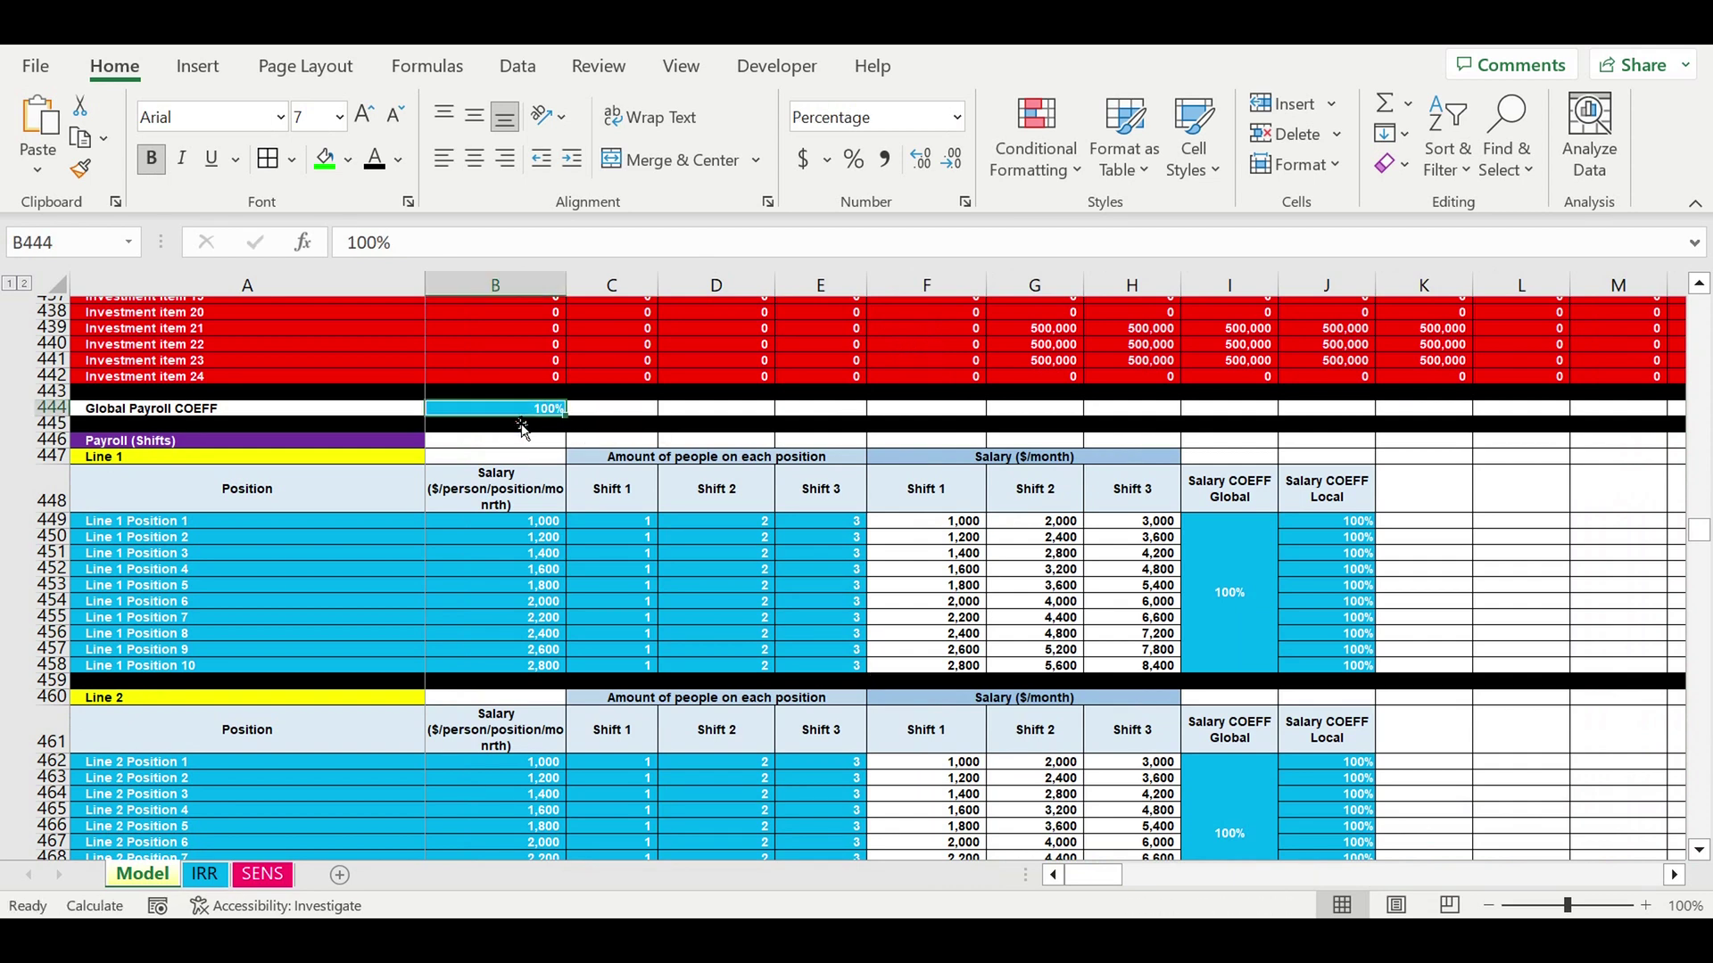
pyautogui.click(425, 241)
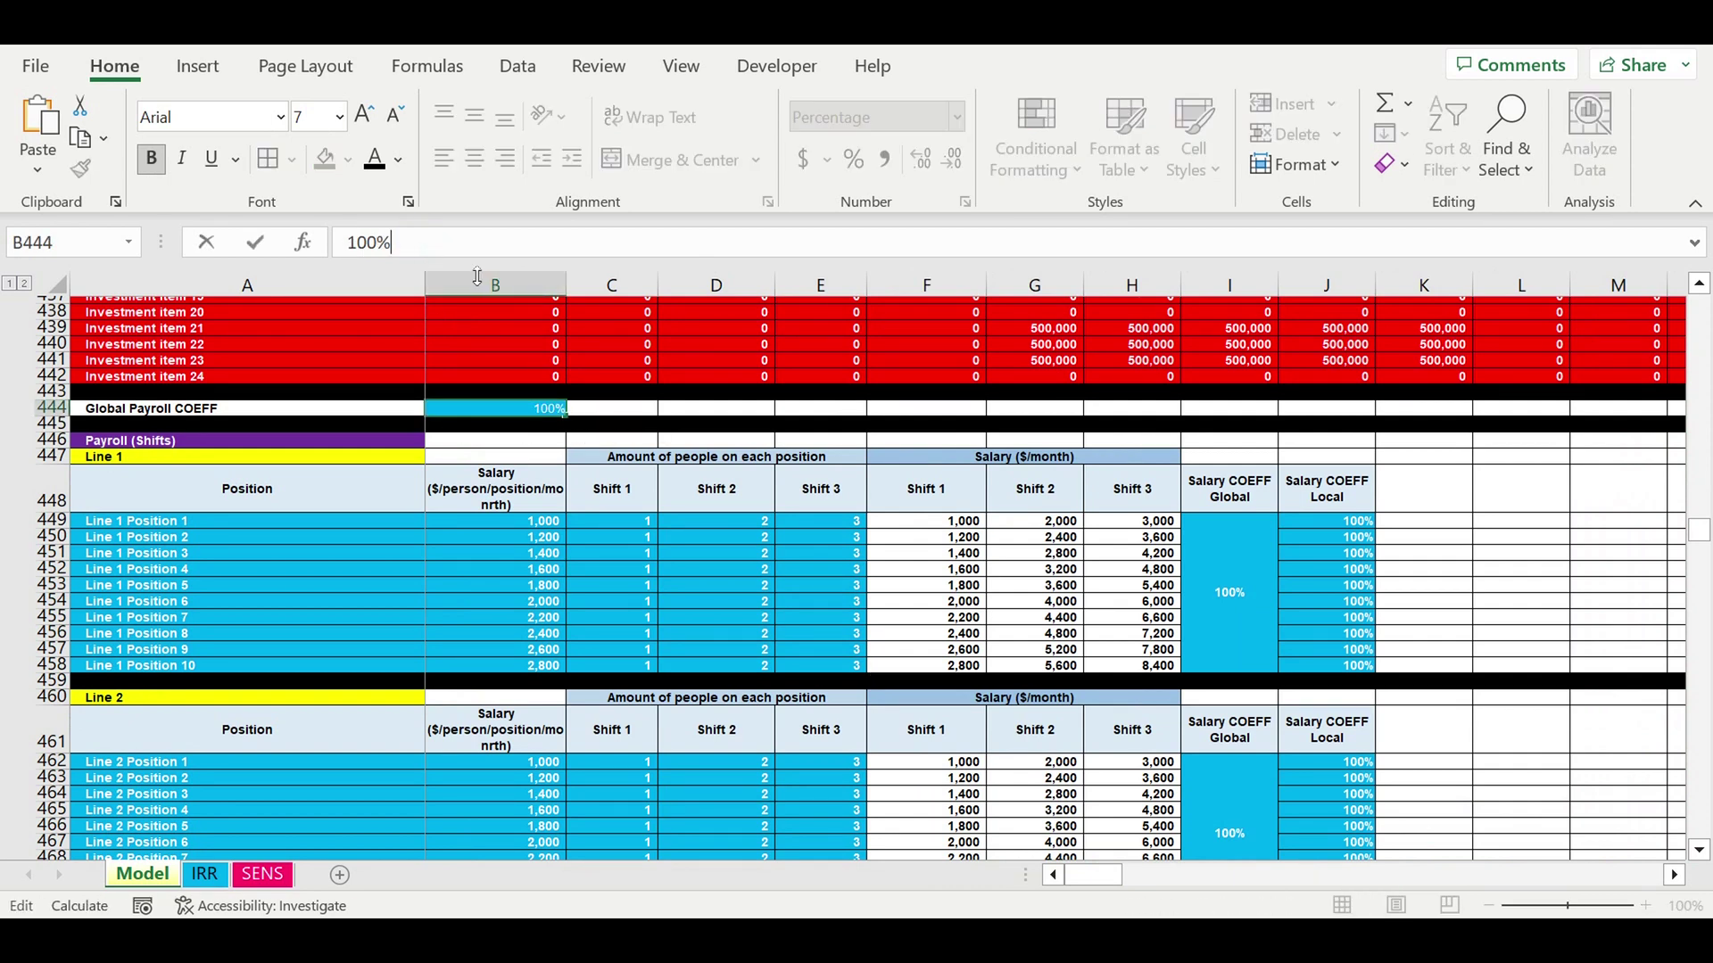
pyautogui.write('*SENS!B10')
pyautogui.click(346, 243)
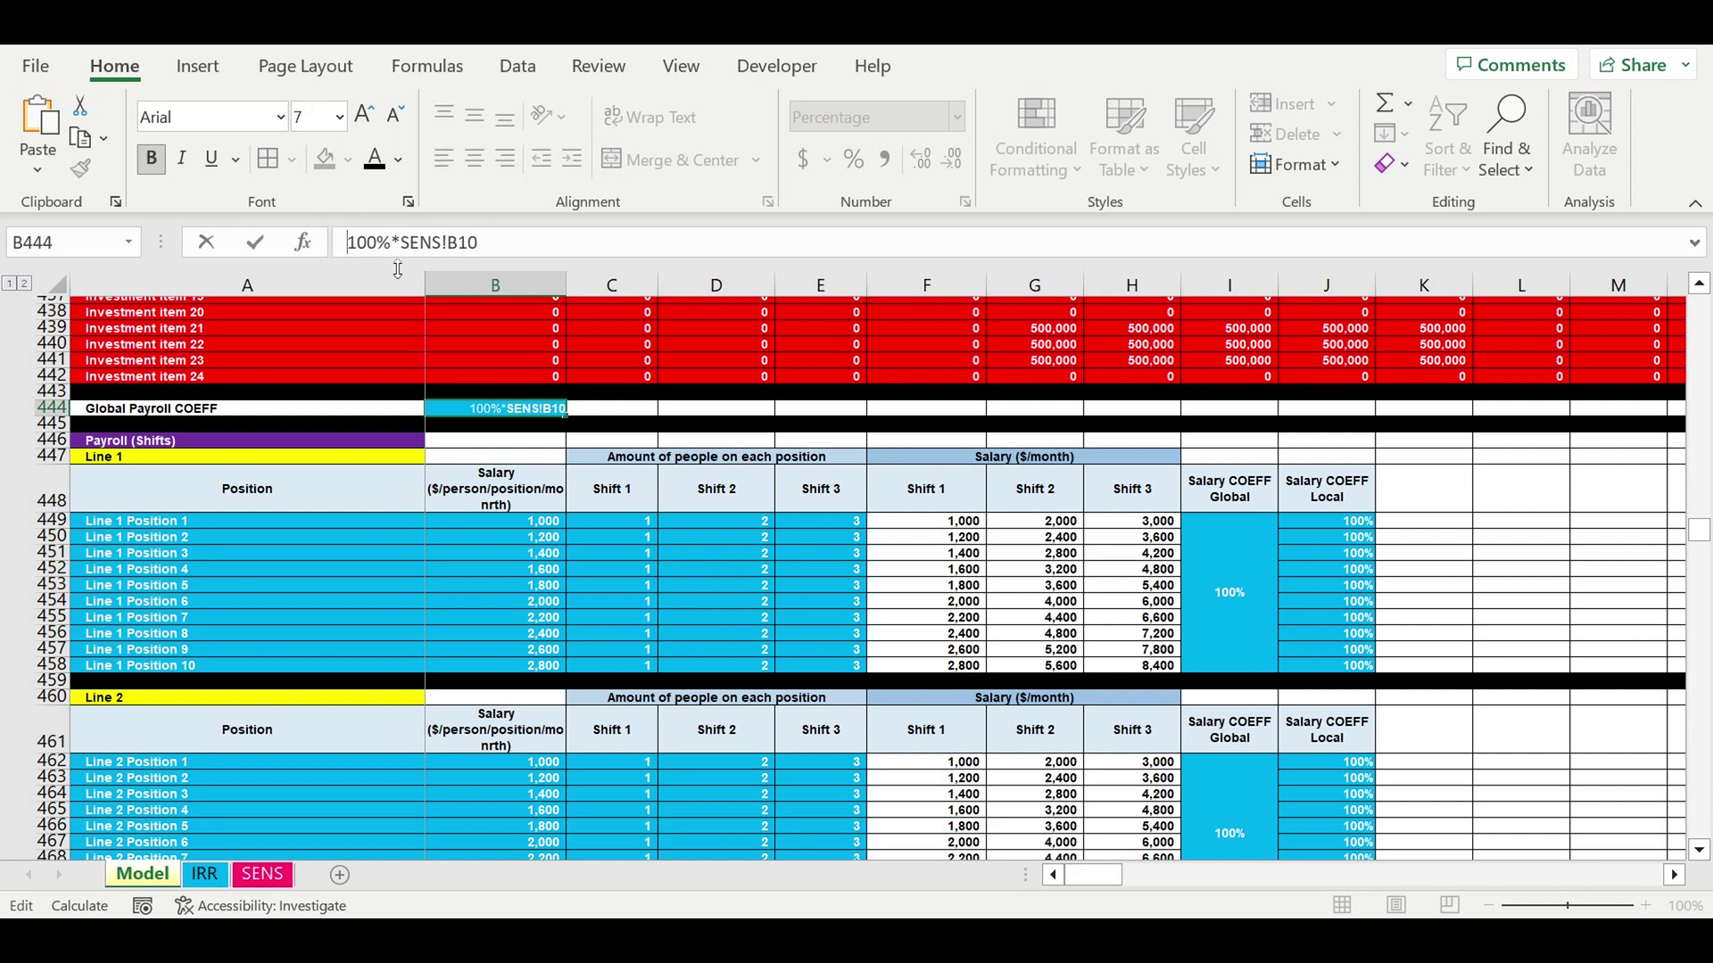
pyautogui.write('=')
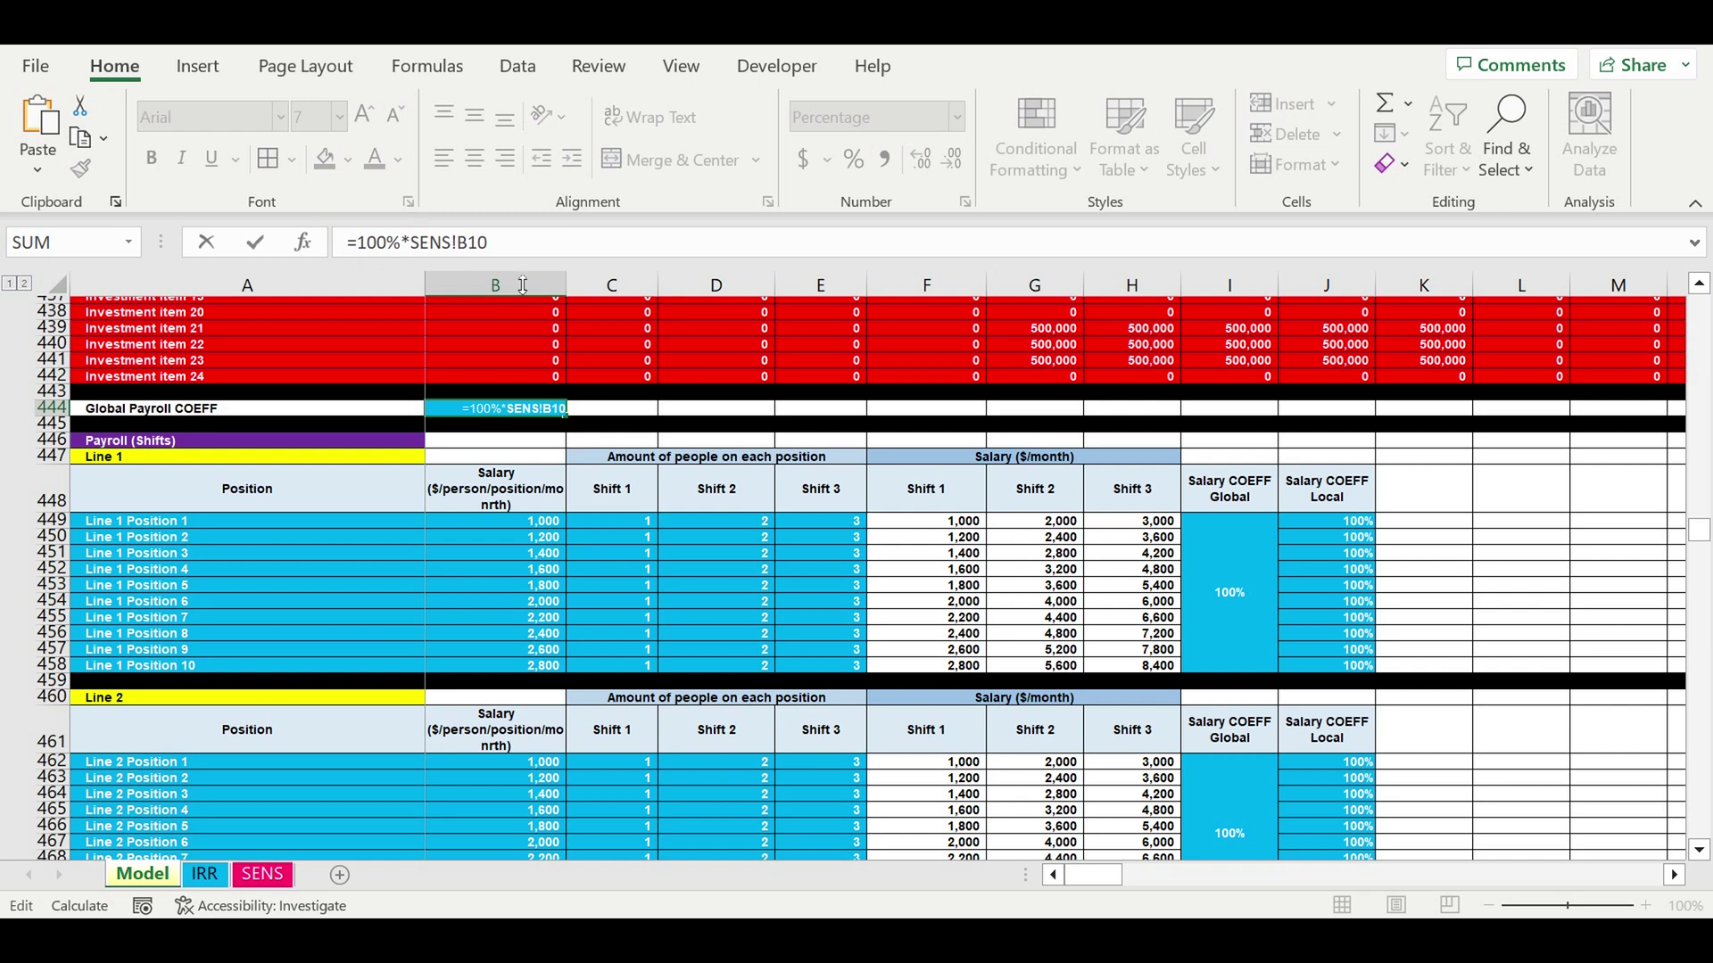
pyautogui.press('Return')
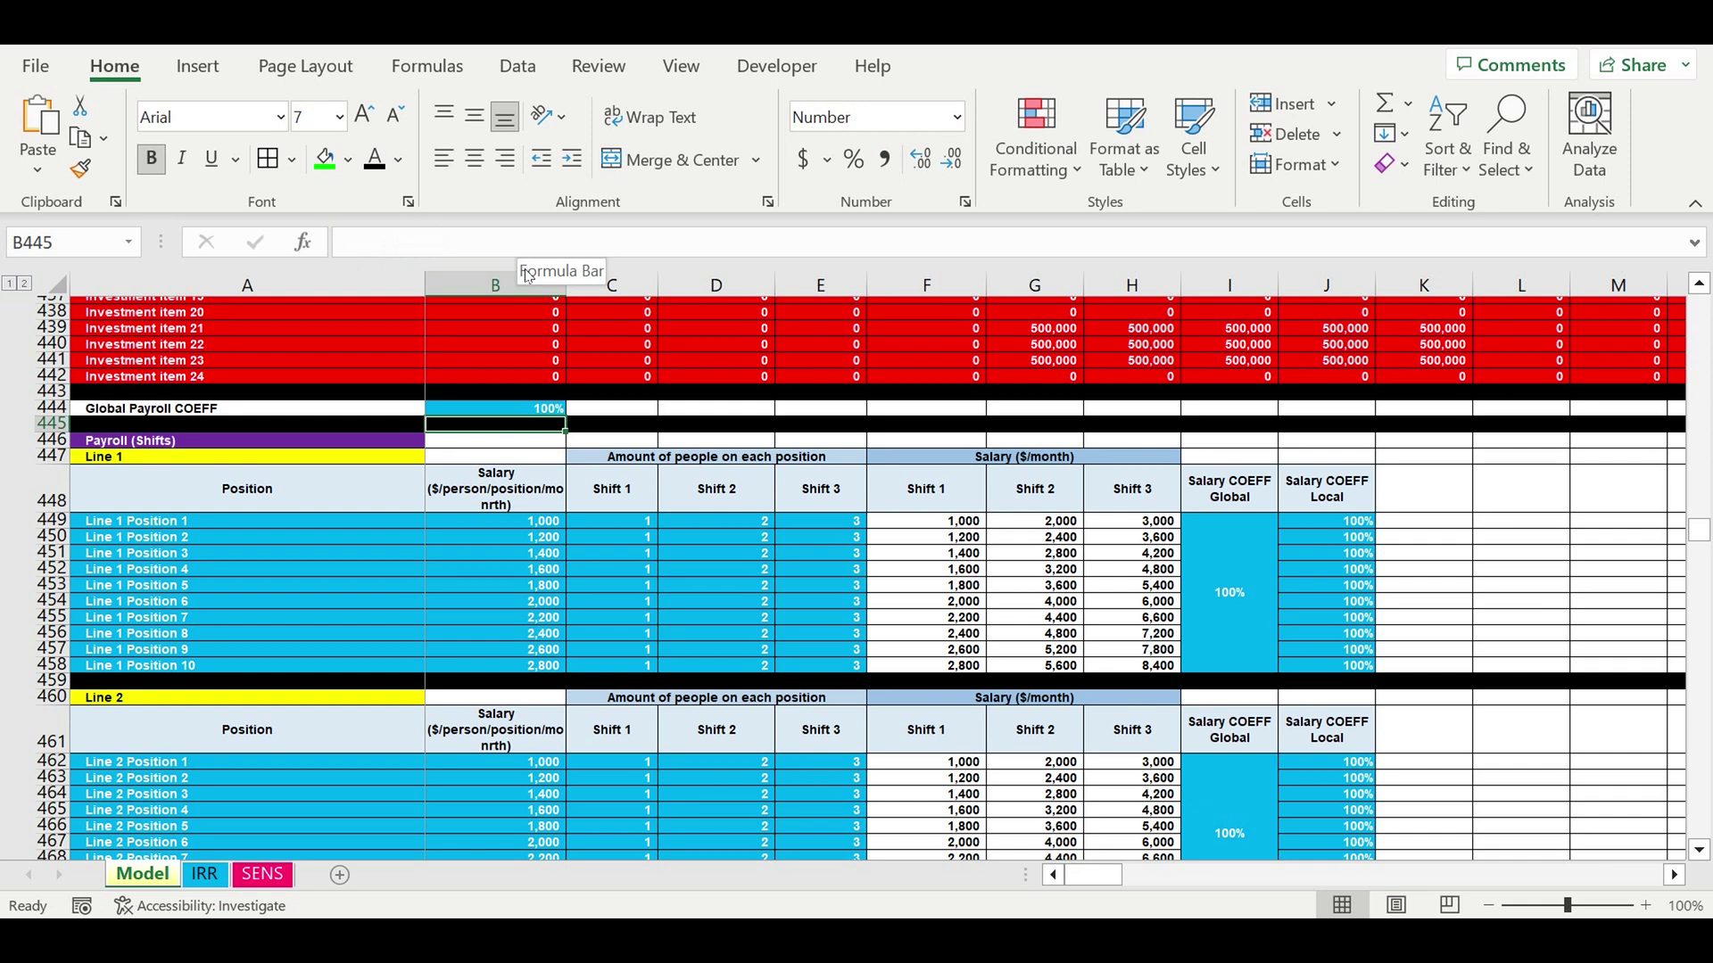
# - Run the SENS macro on the SENS sheet to fill the results table for the Global Payroll coefficient
pyautogui.click(275, 876)
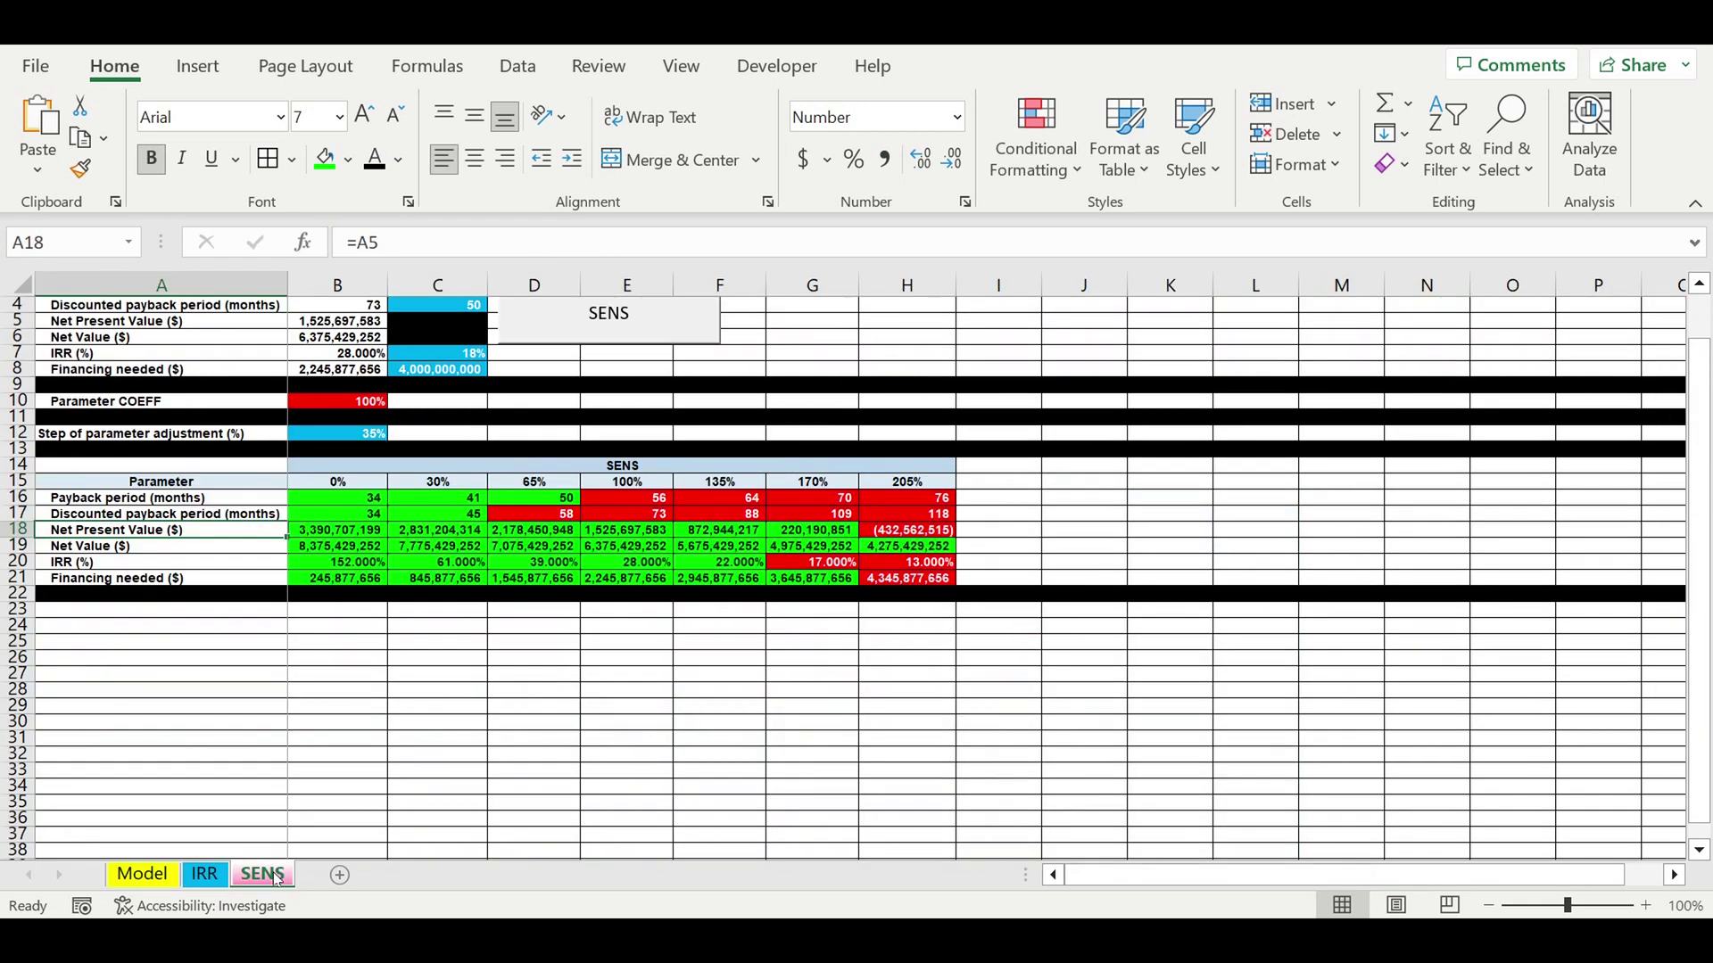
pyautogui.click(482, 704)
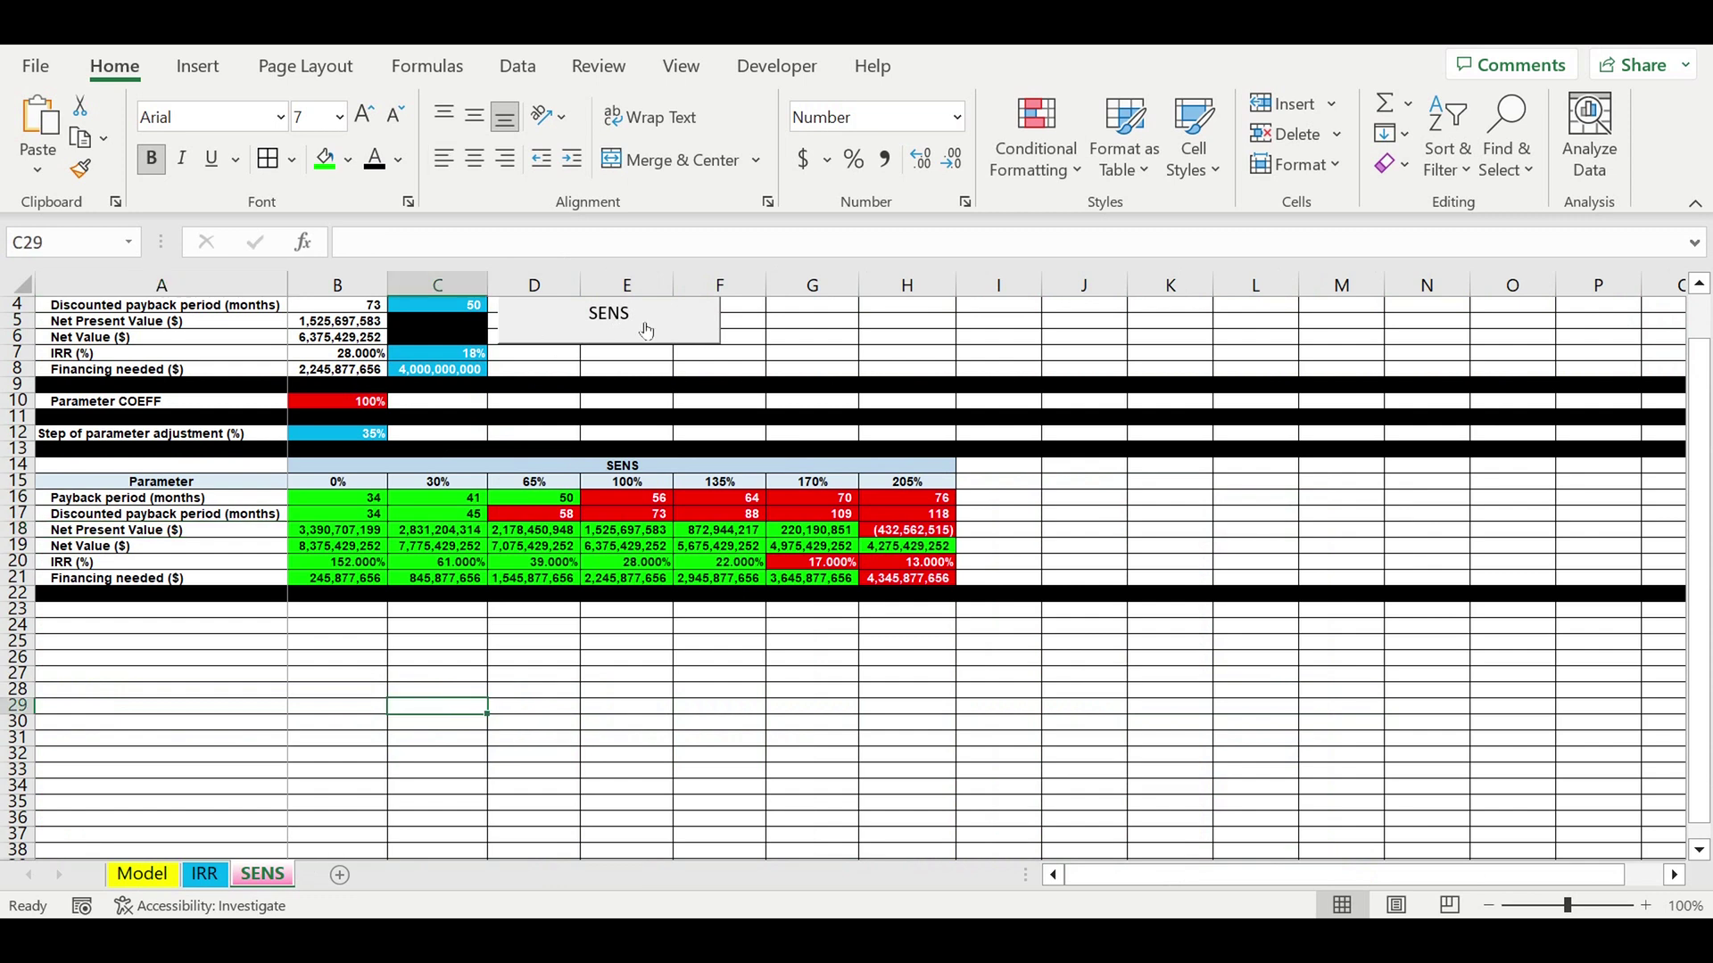
pyautogui.scroll(1, 642, 326)
pyautogui.click(609, 374)
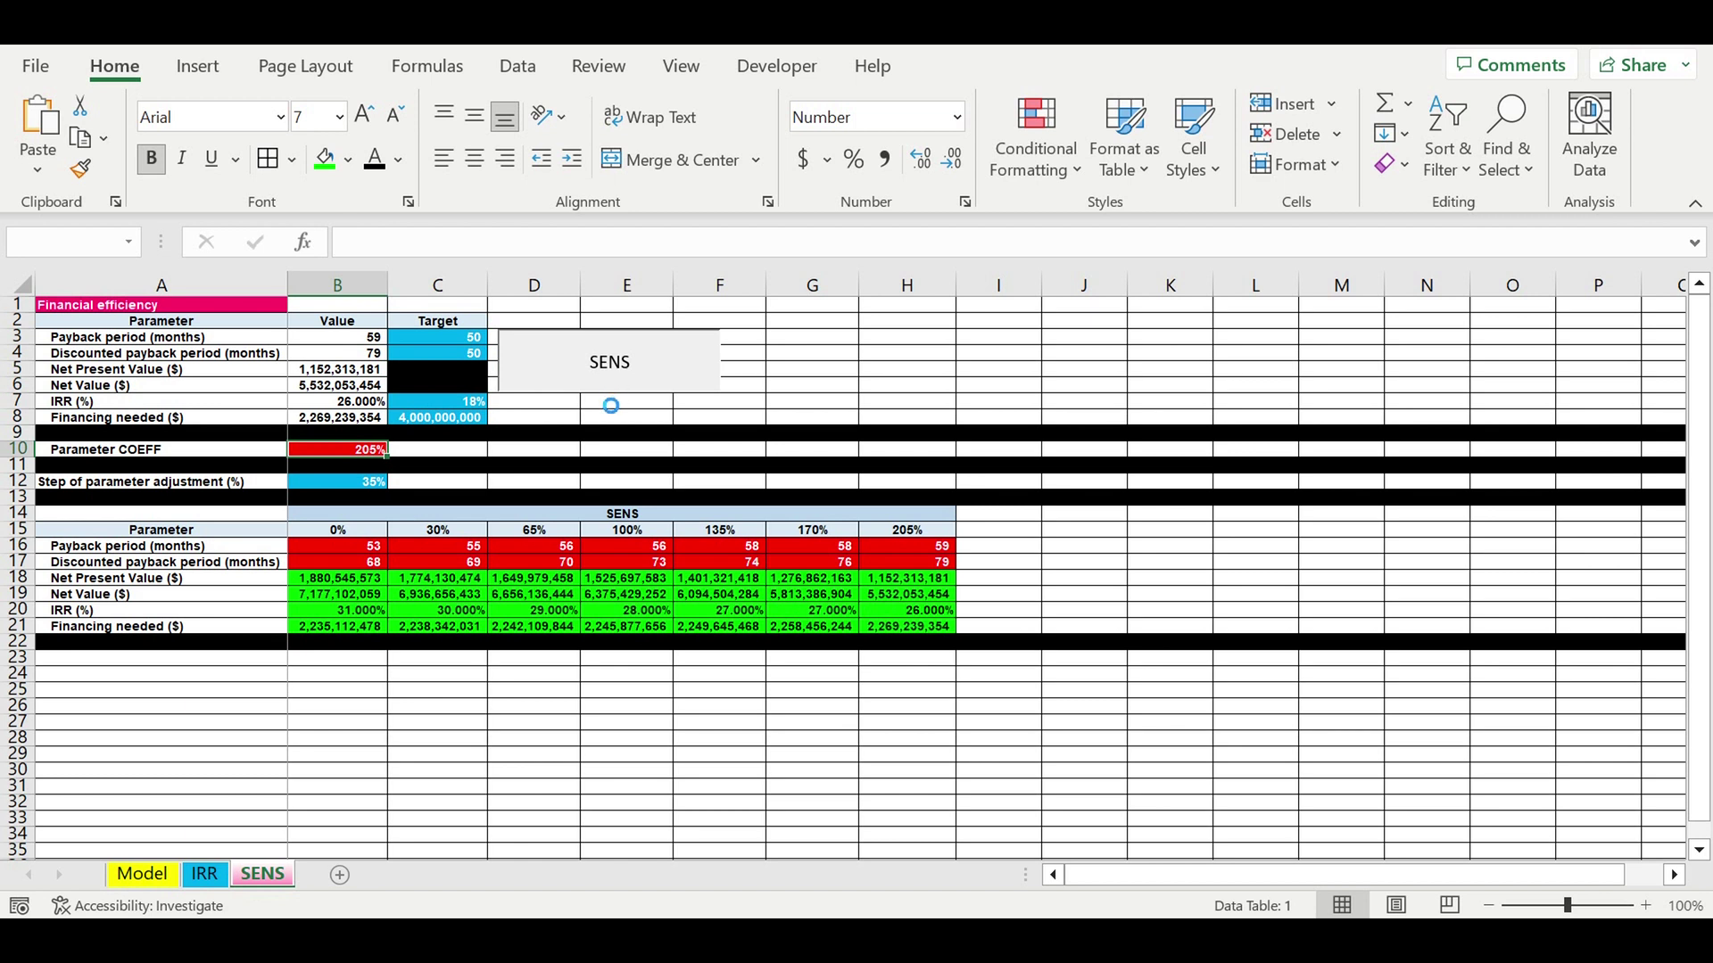
pyautogui.click(533, 454)
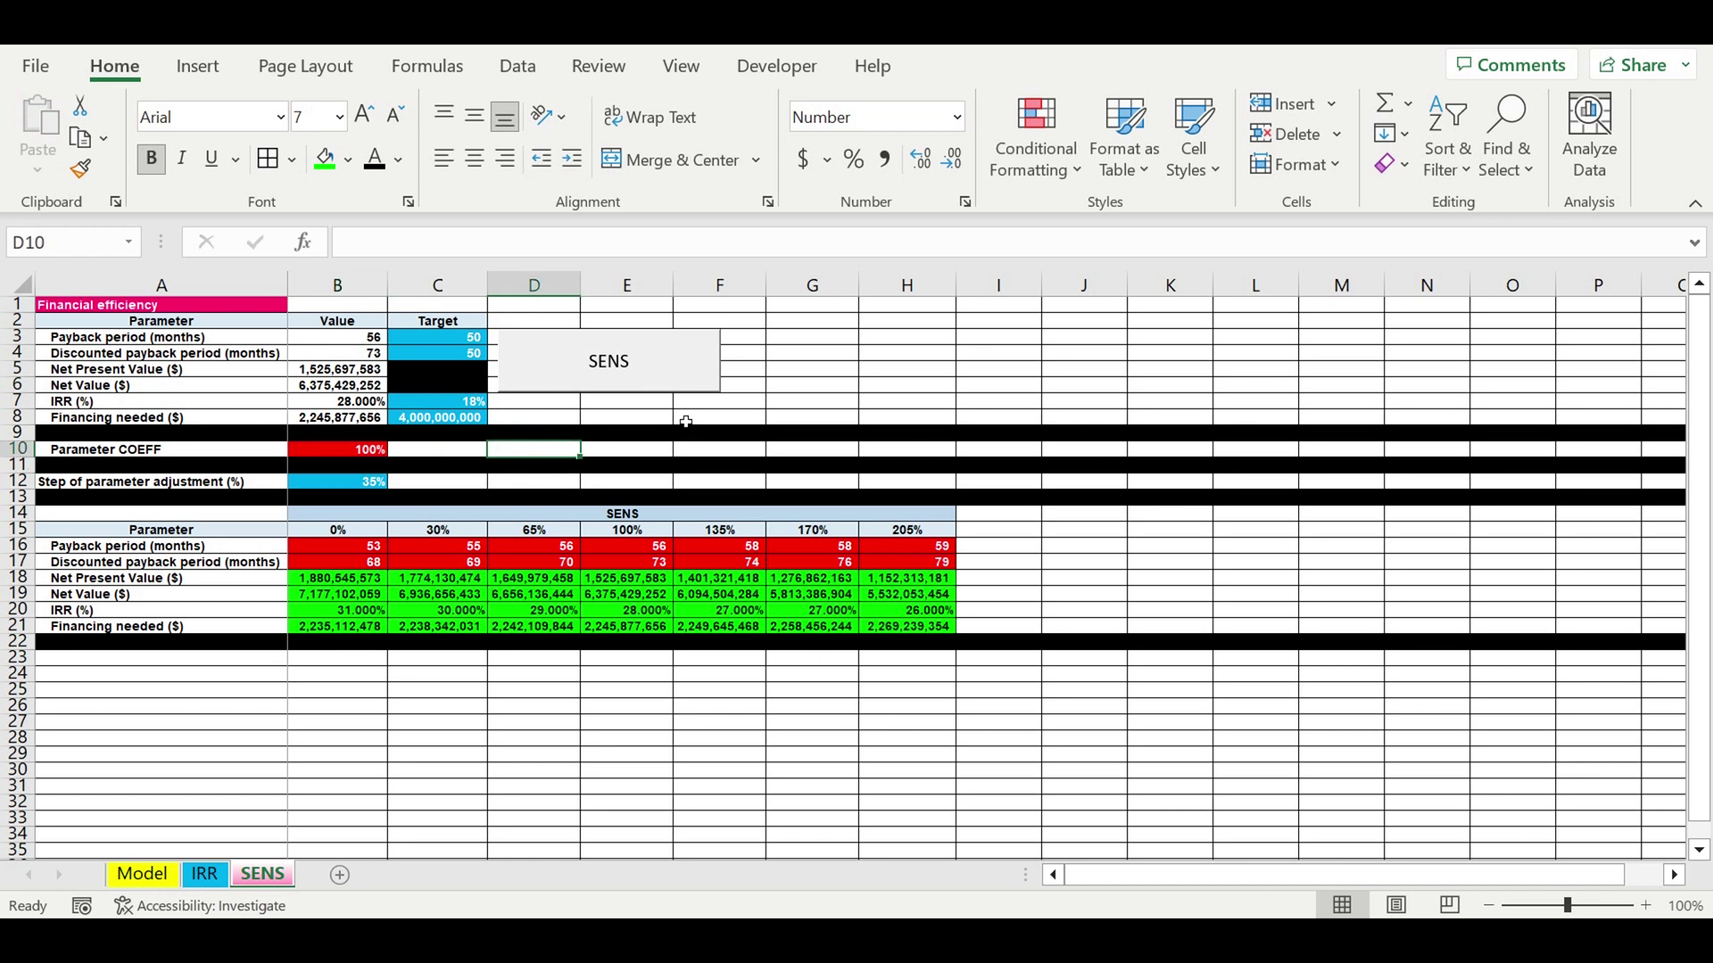
# - Set the Payback period target in C3 to 60 and copy it down to the Discounted payback period target in C4
pyautogui.click(442, 339)
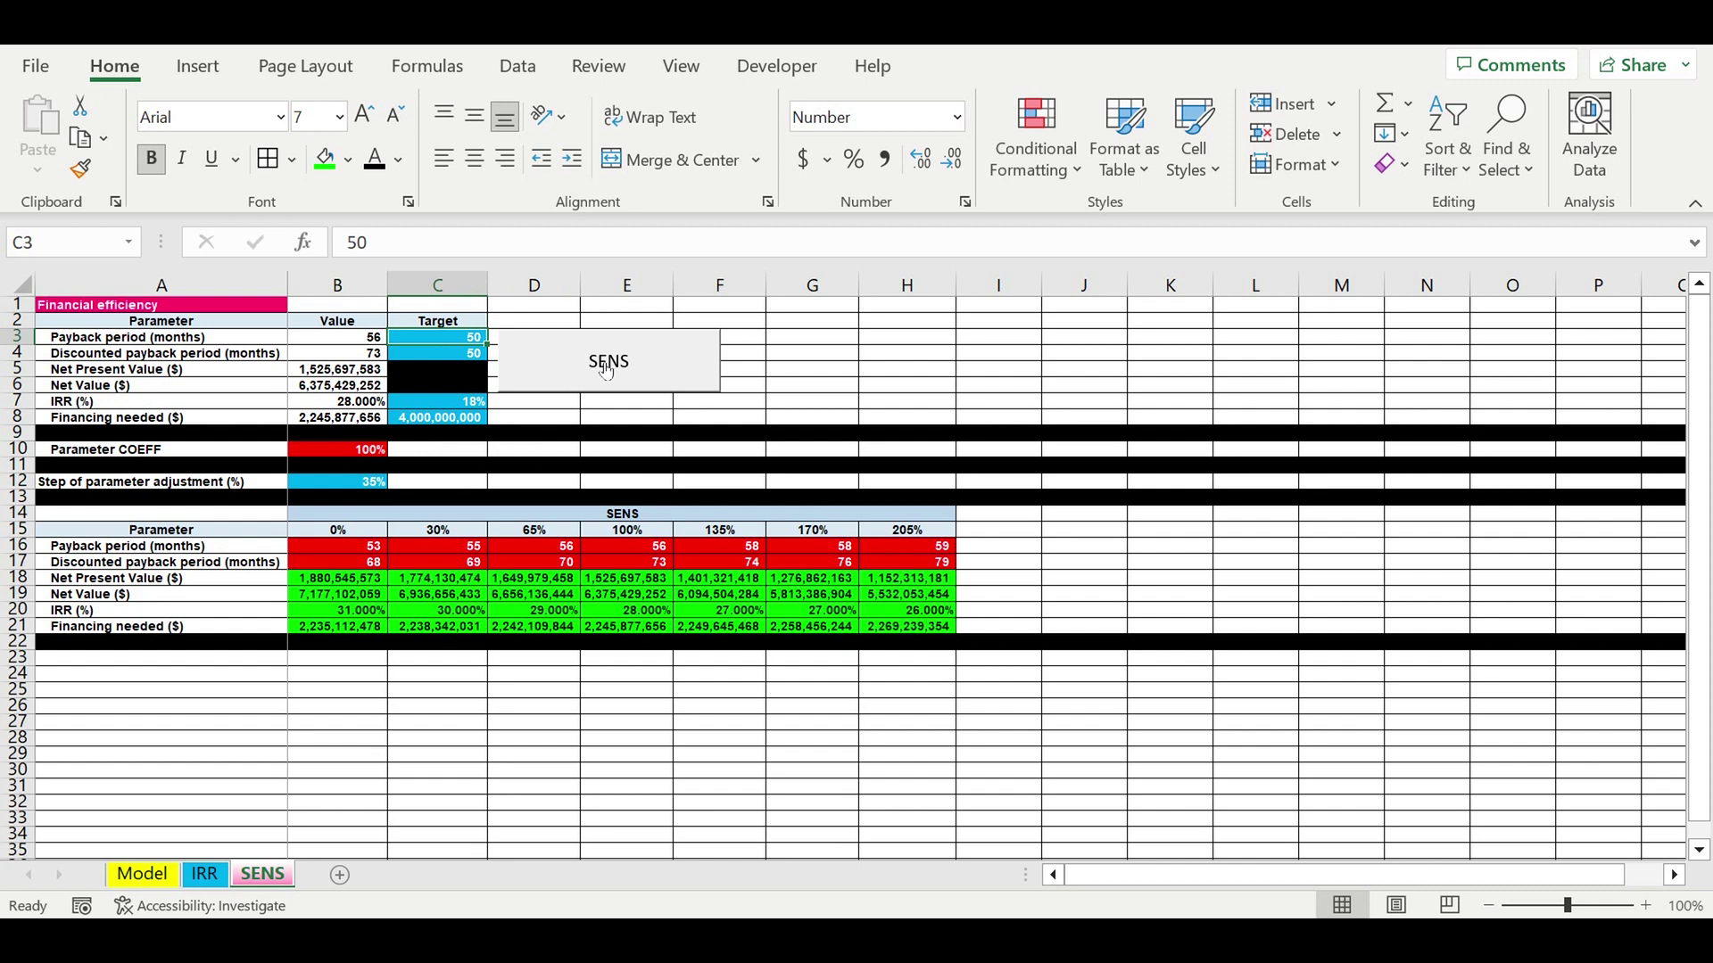
pyautogui.write('60')
pyautogui.press('Return')
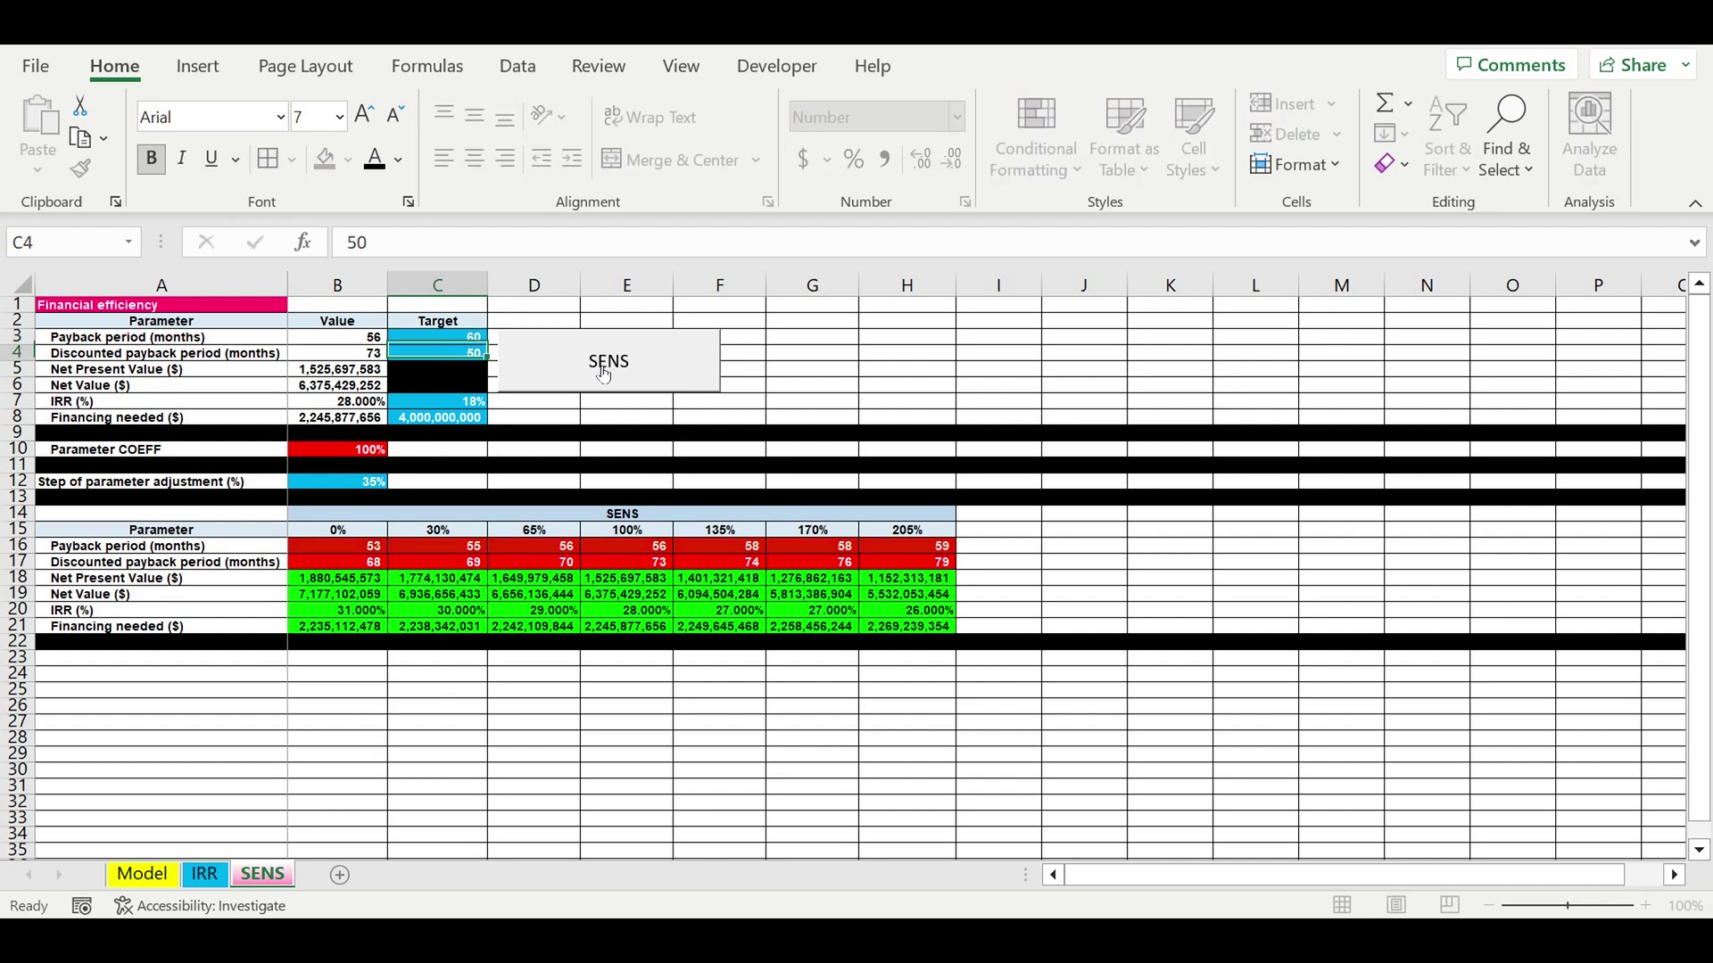
pyautogui.moveTo(457, 329); pyautogui.dragTo(473, 353)
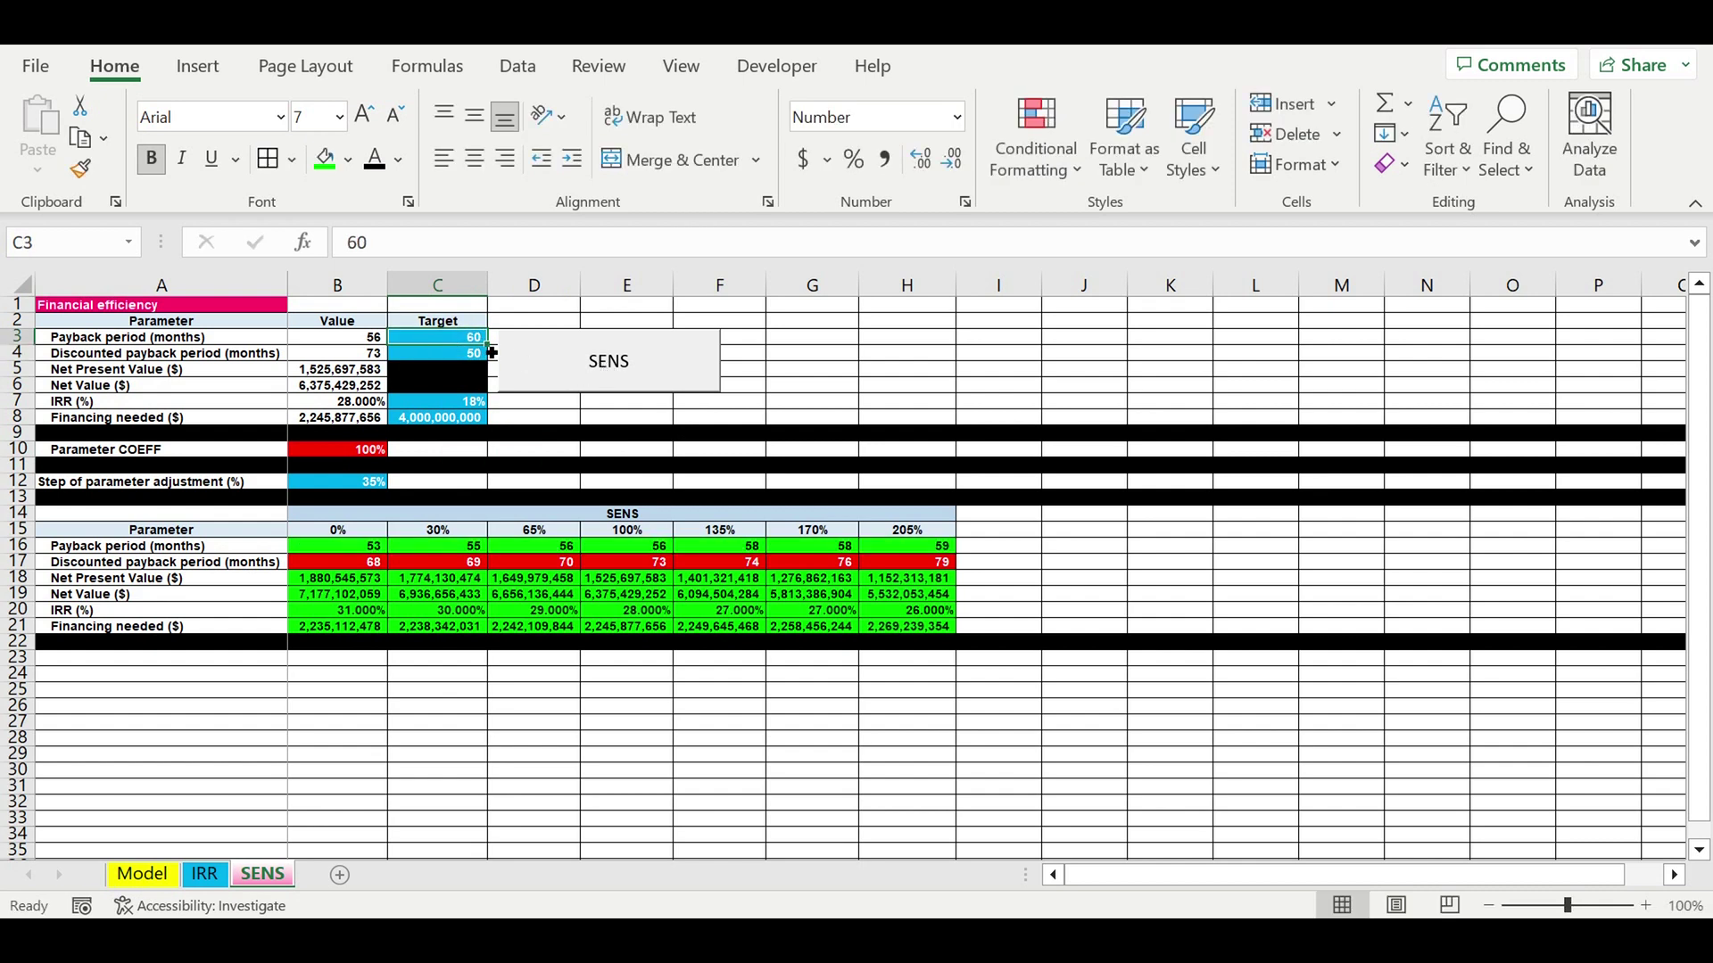
pyautogui.hotkey('ctrl', 'd')
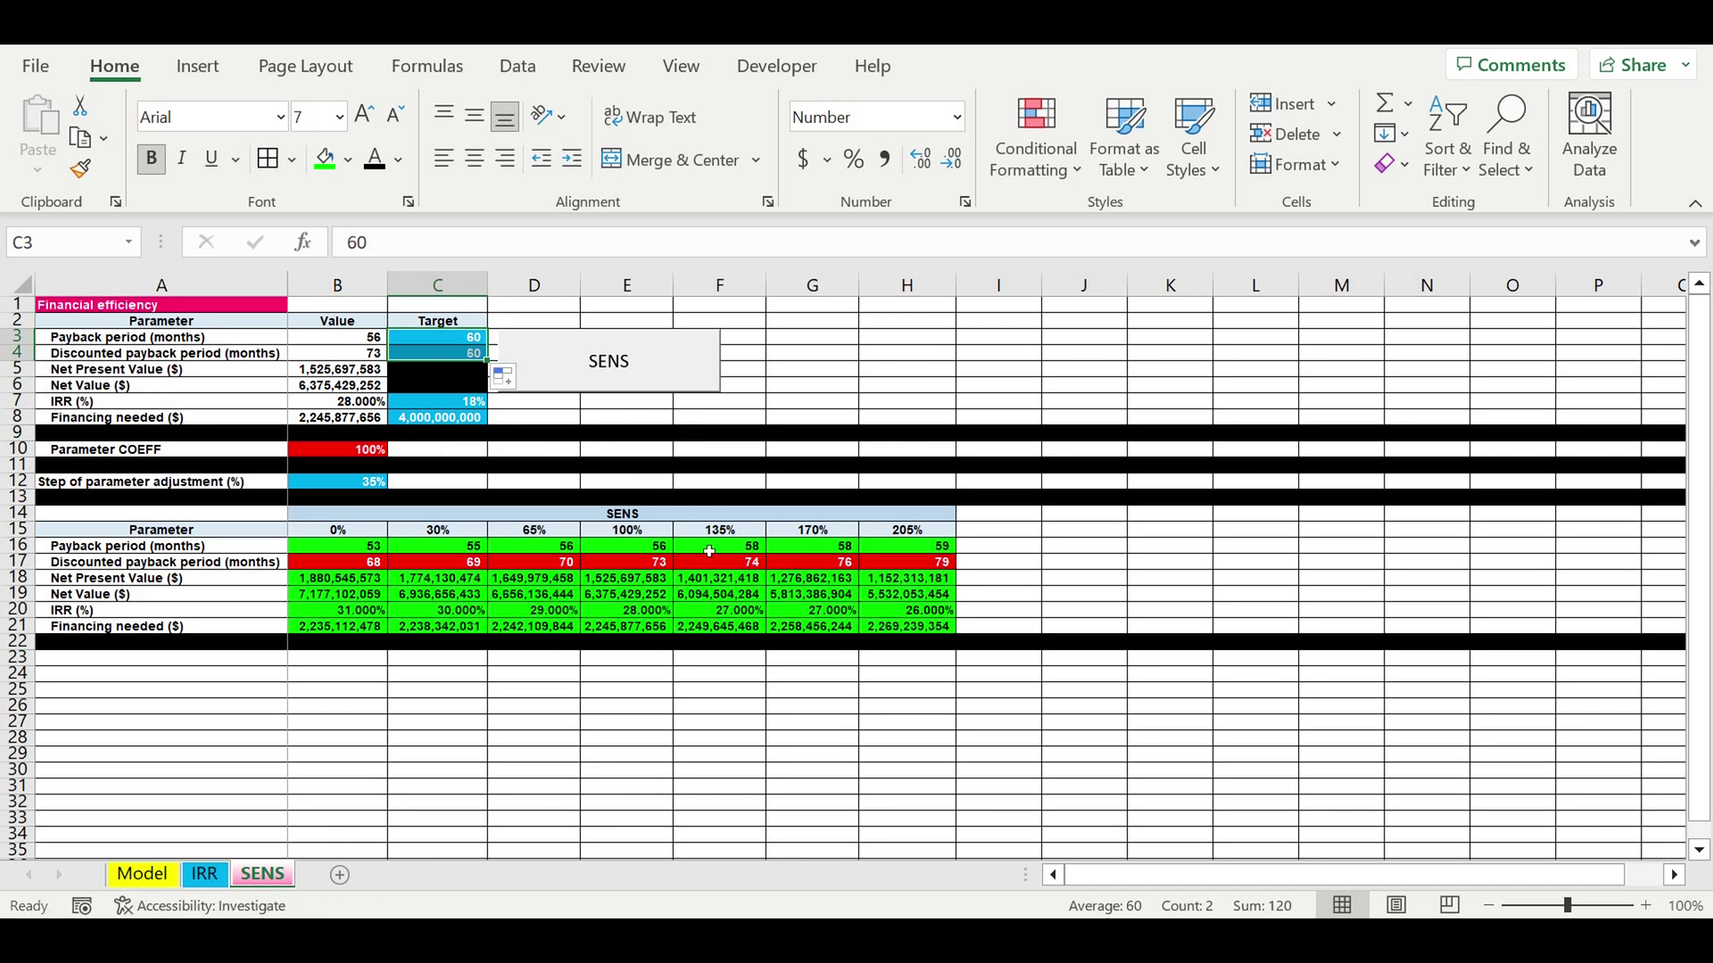
pyautogui.click(743, 593)
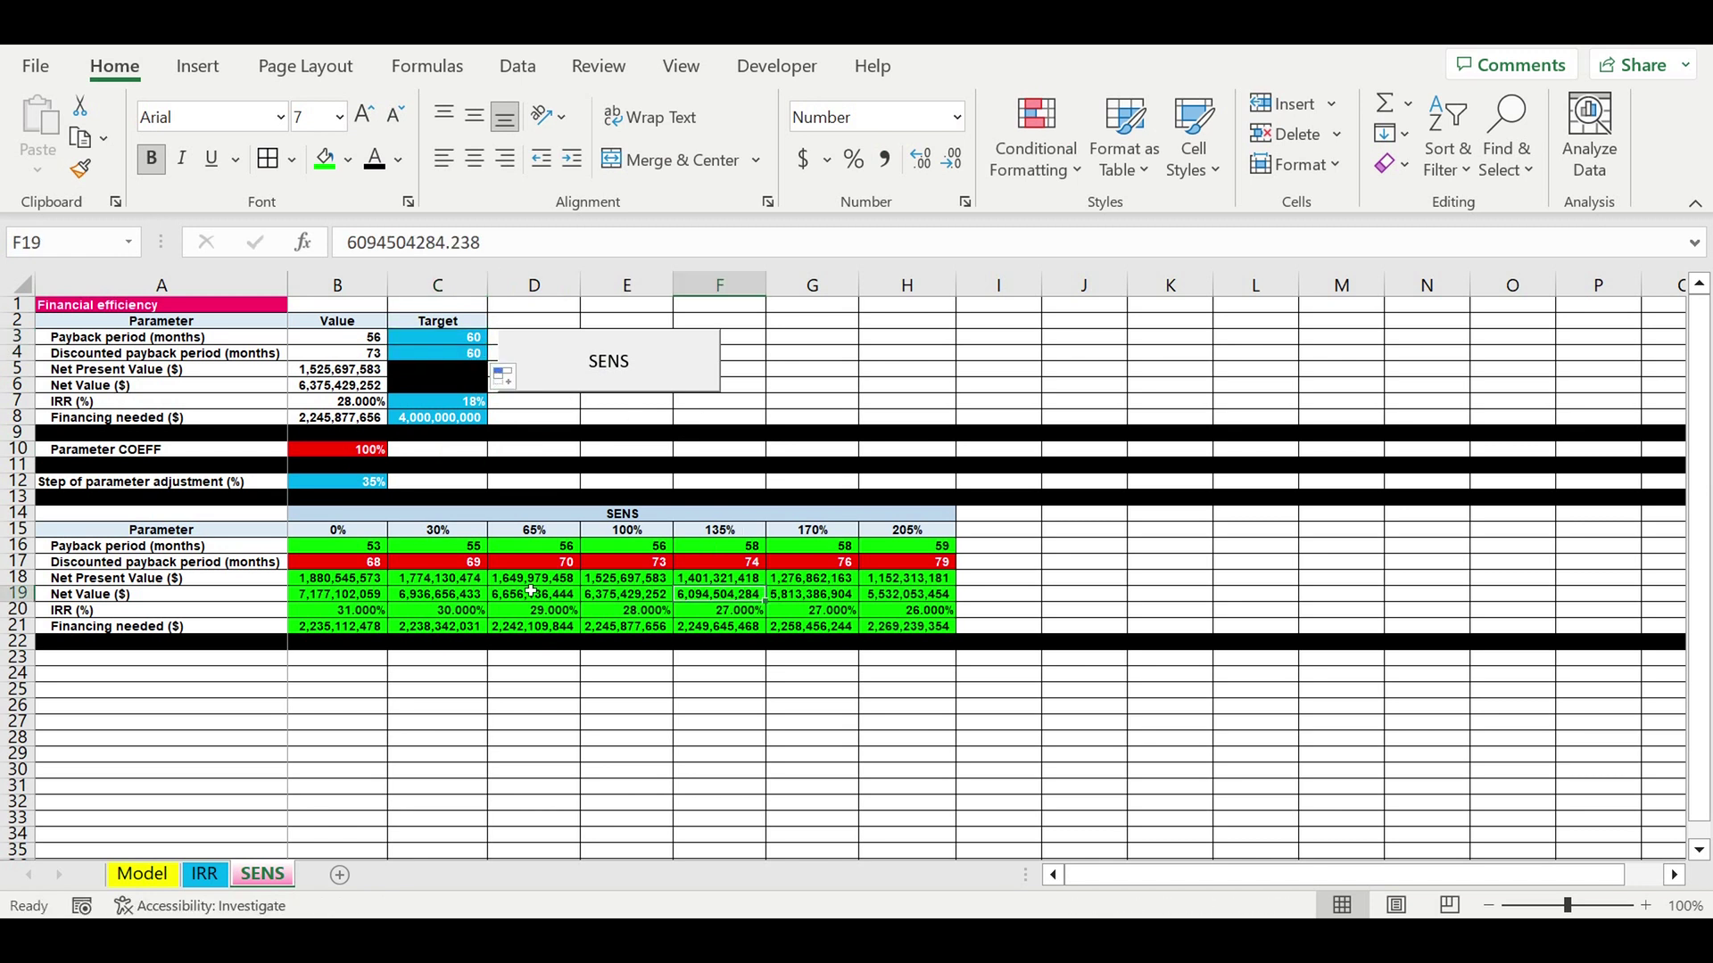
pyautogui.click(366, 564)
# - Set the Discounted payback period target in C4 to 70
pyautogui.click(454, 355)
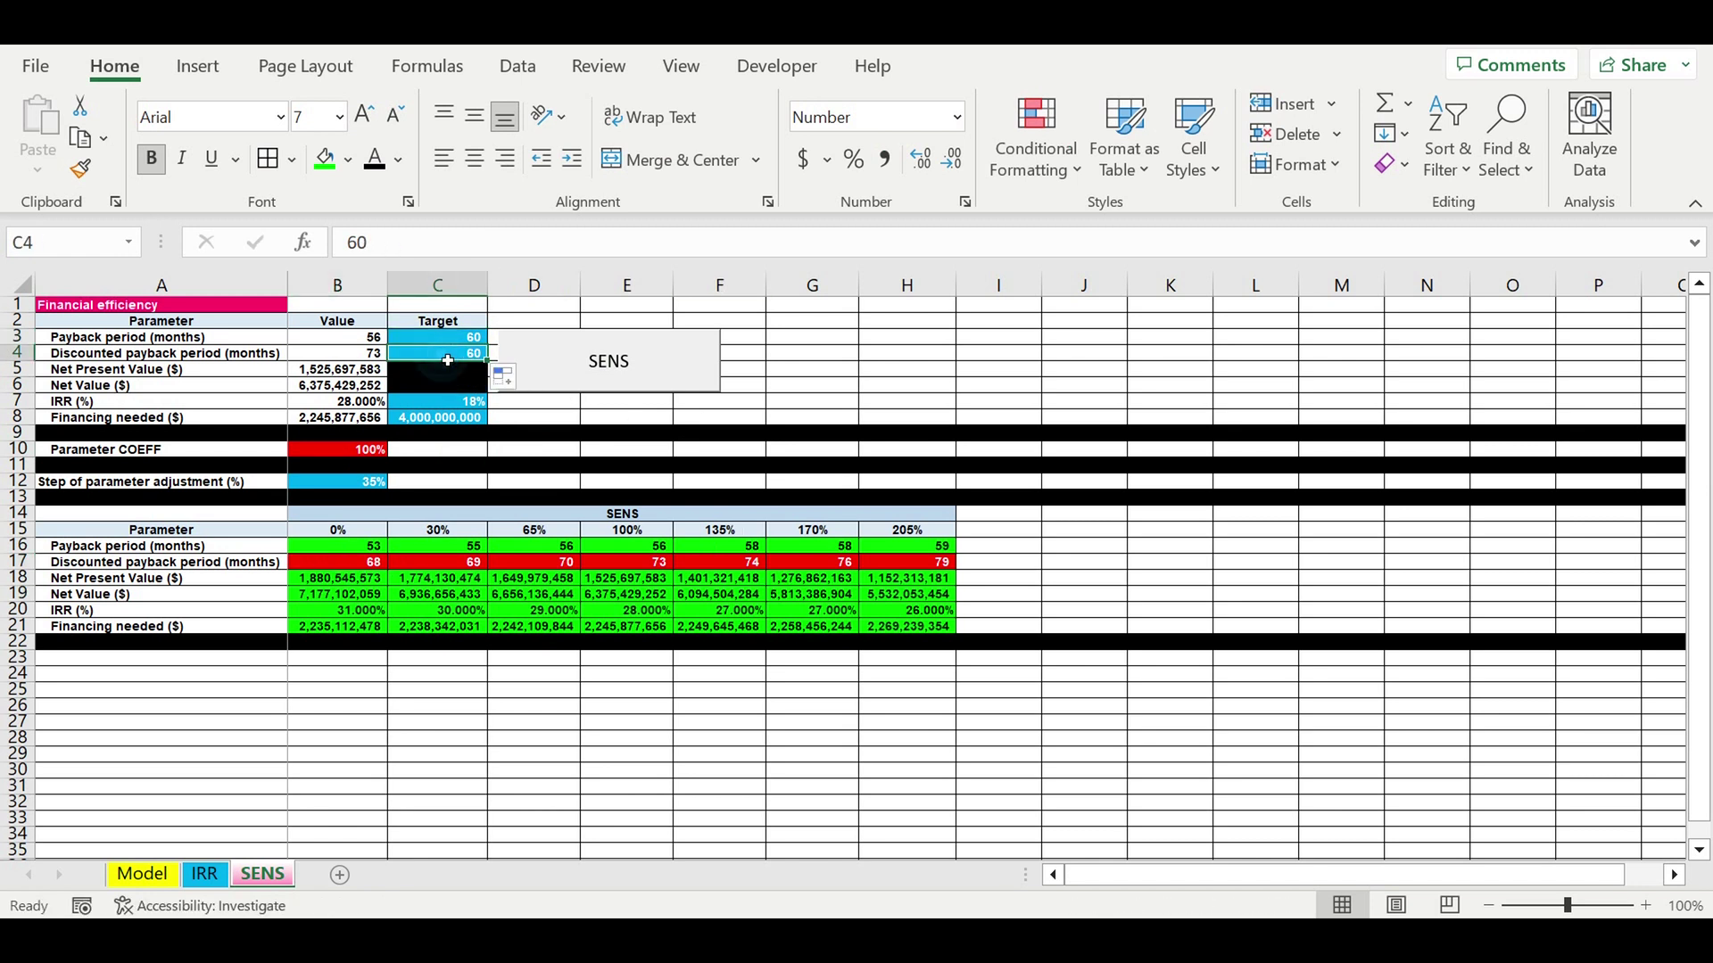
pyautogui.write('70')
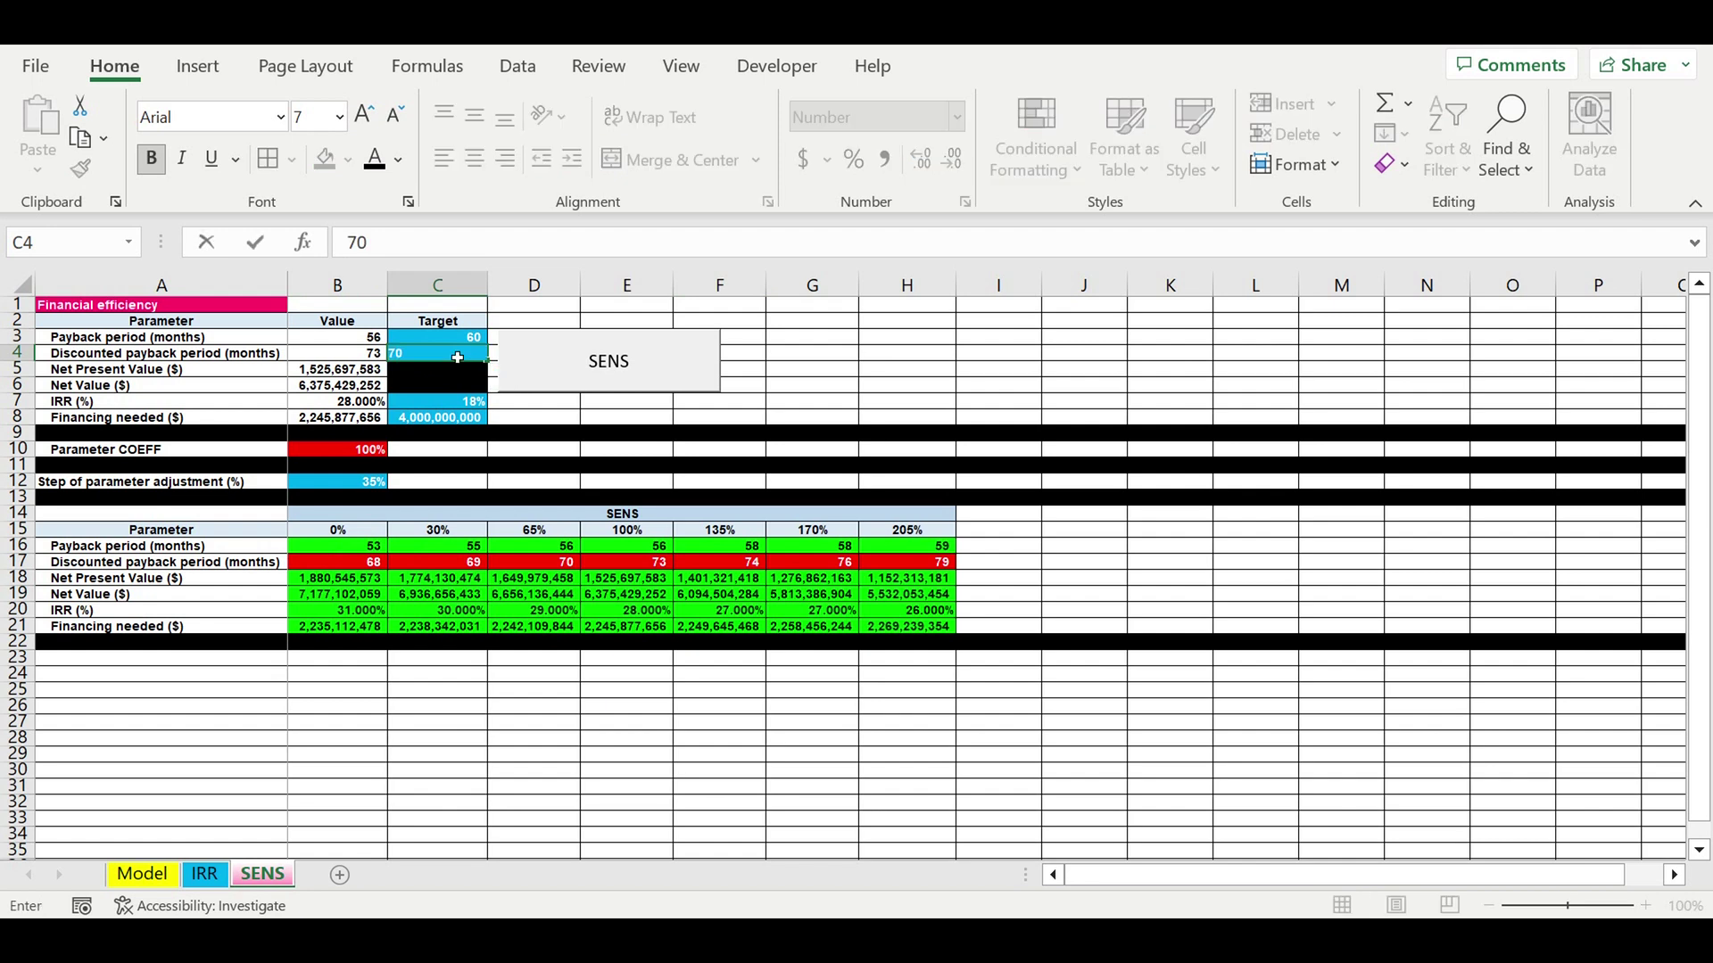
pyautogui.press('Return')
pyautogui.click(619, 591)
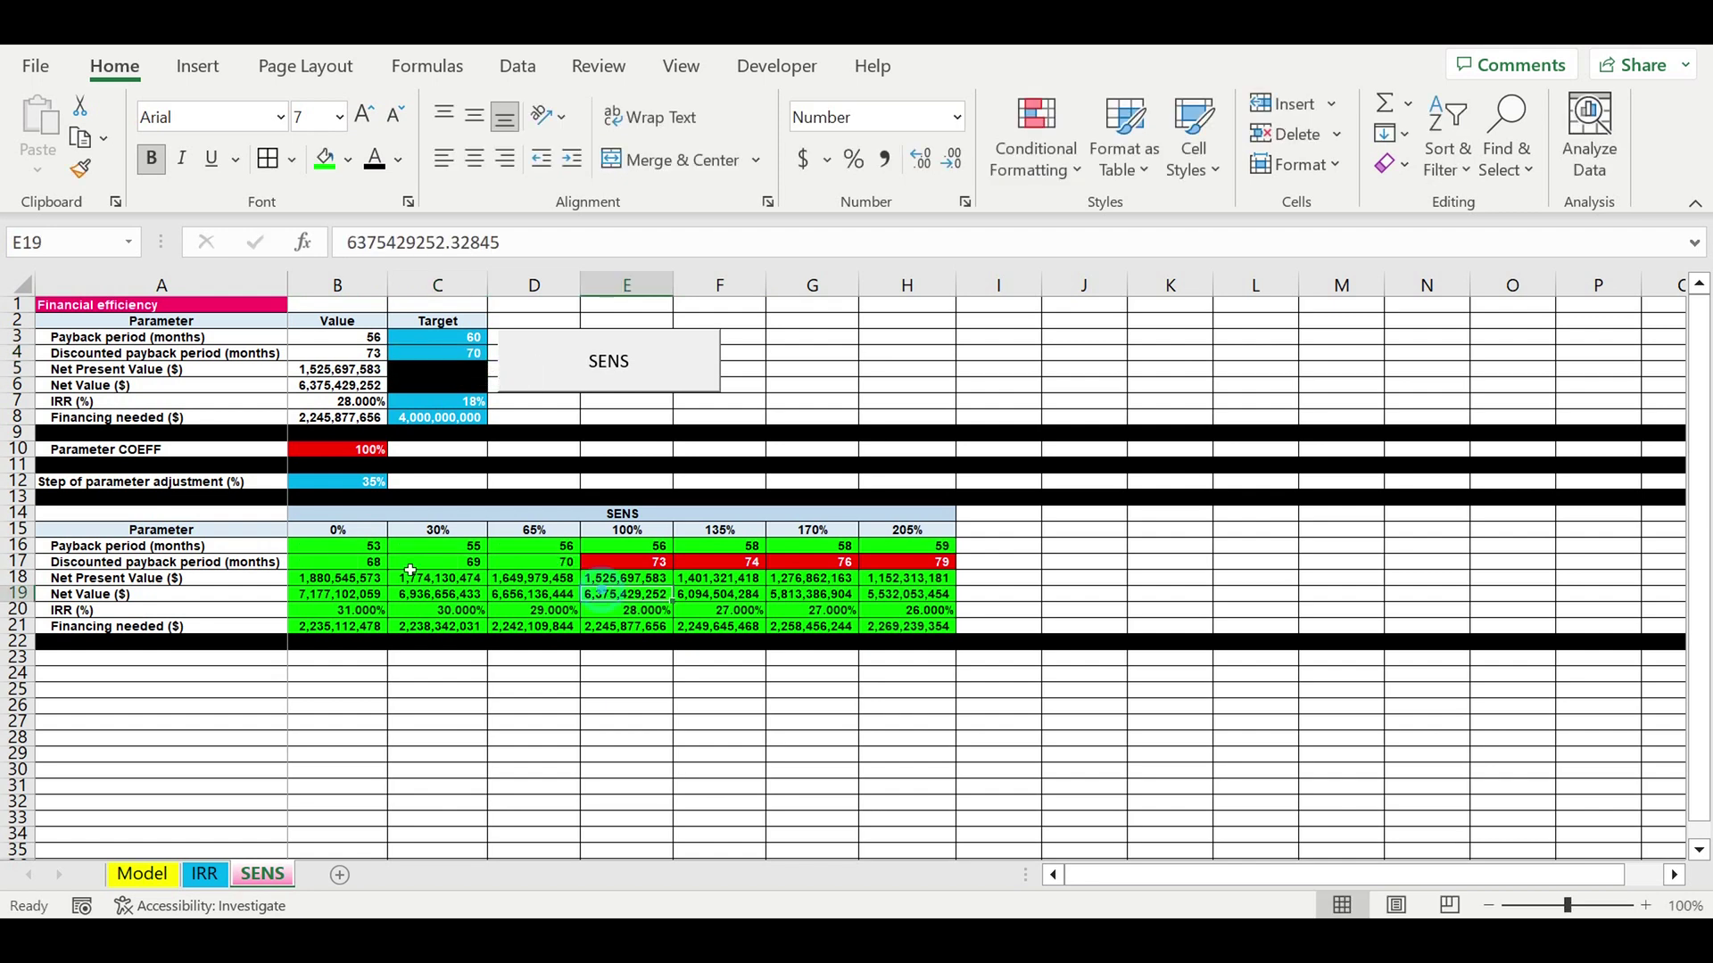
pyautogui.click(348, 580)
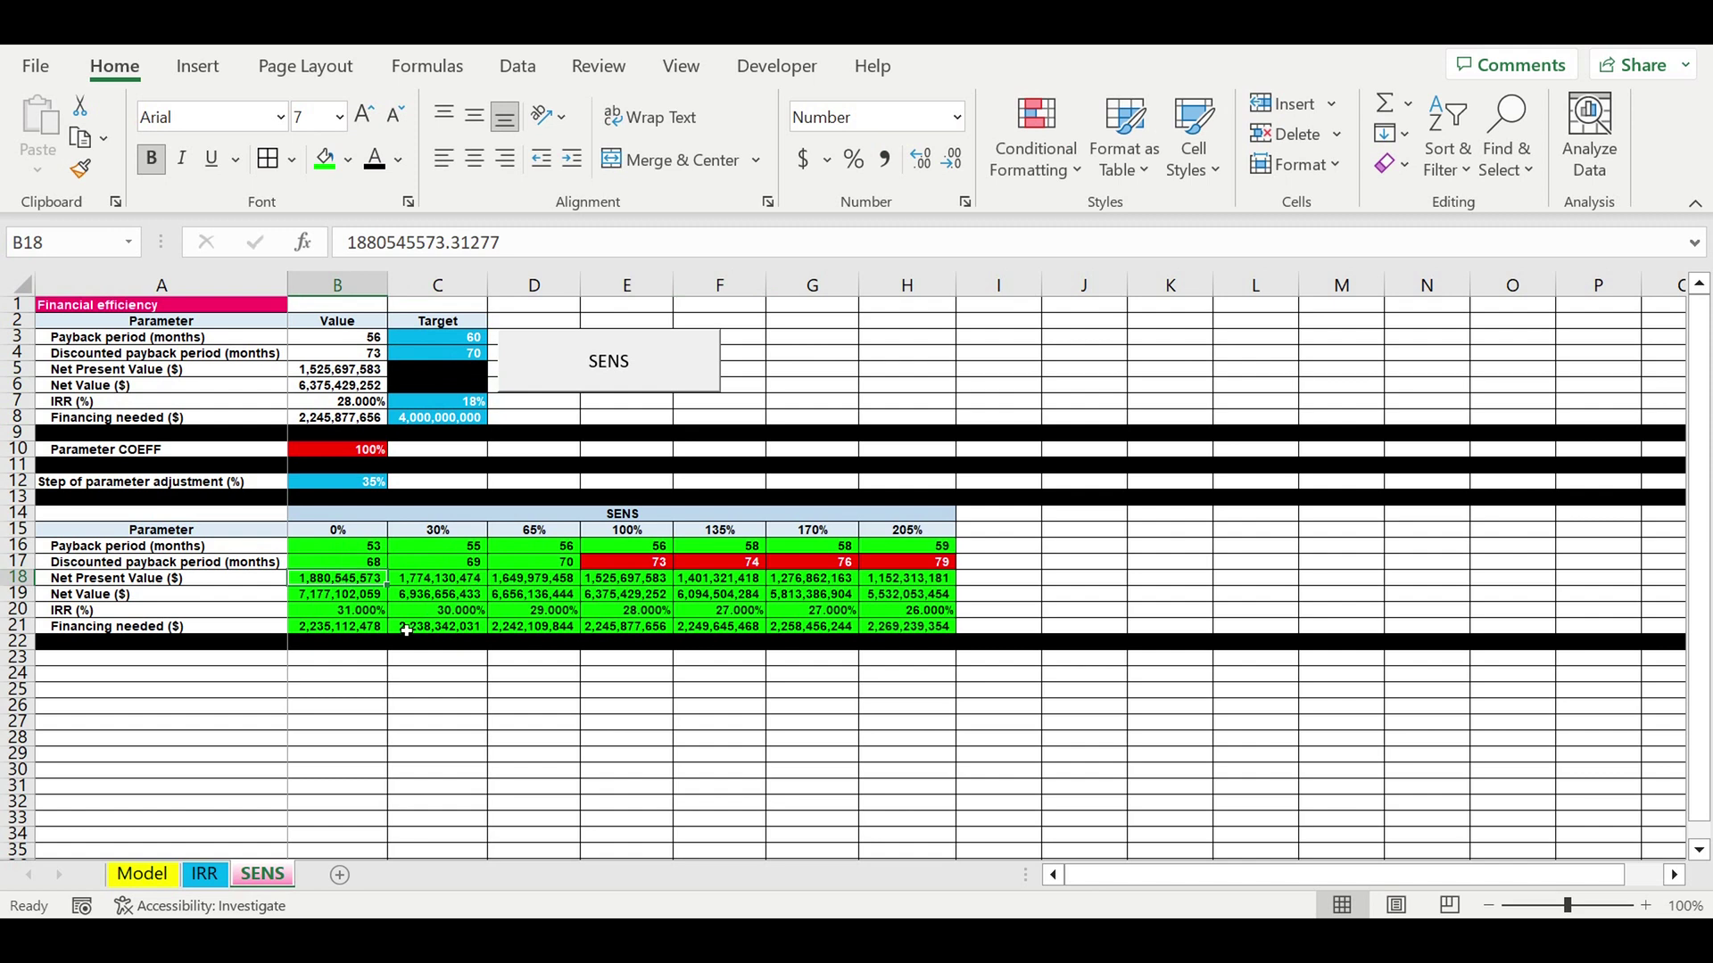
# - Set the IRR target in C7 to 30% and check the IRR row of the results table against it
pyautogui.click(20, 610)
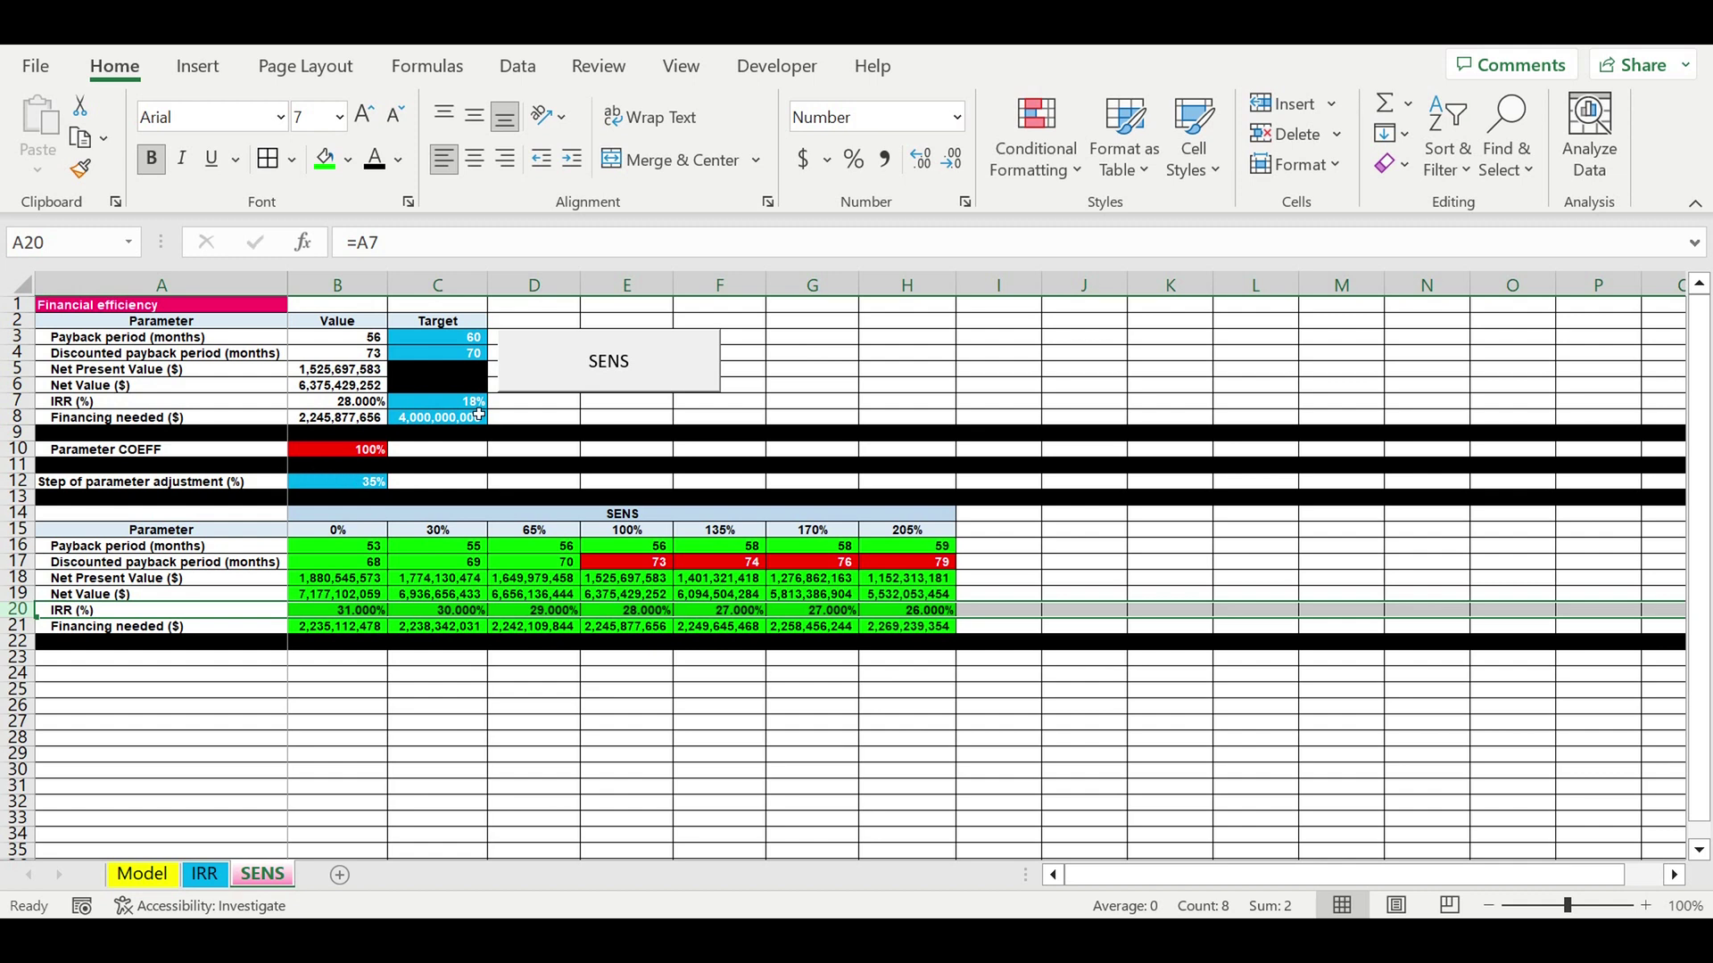
pyautogui.click(452, 402)
pyautogui.write('3')
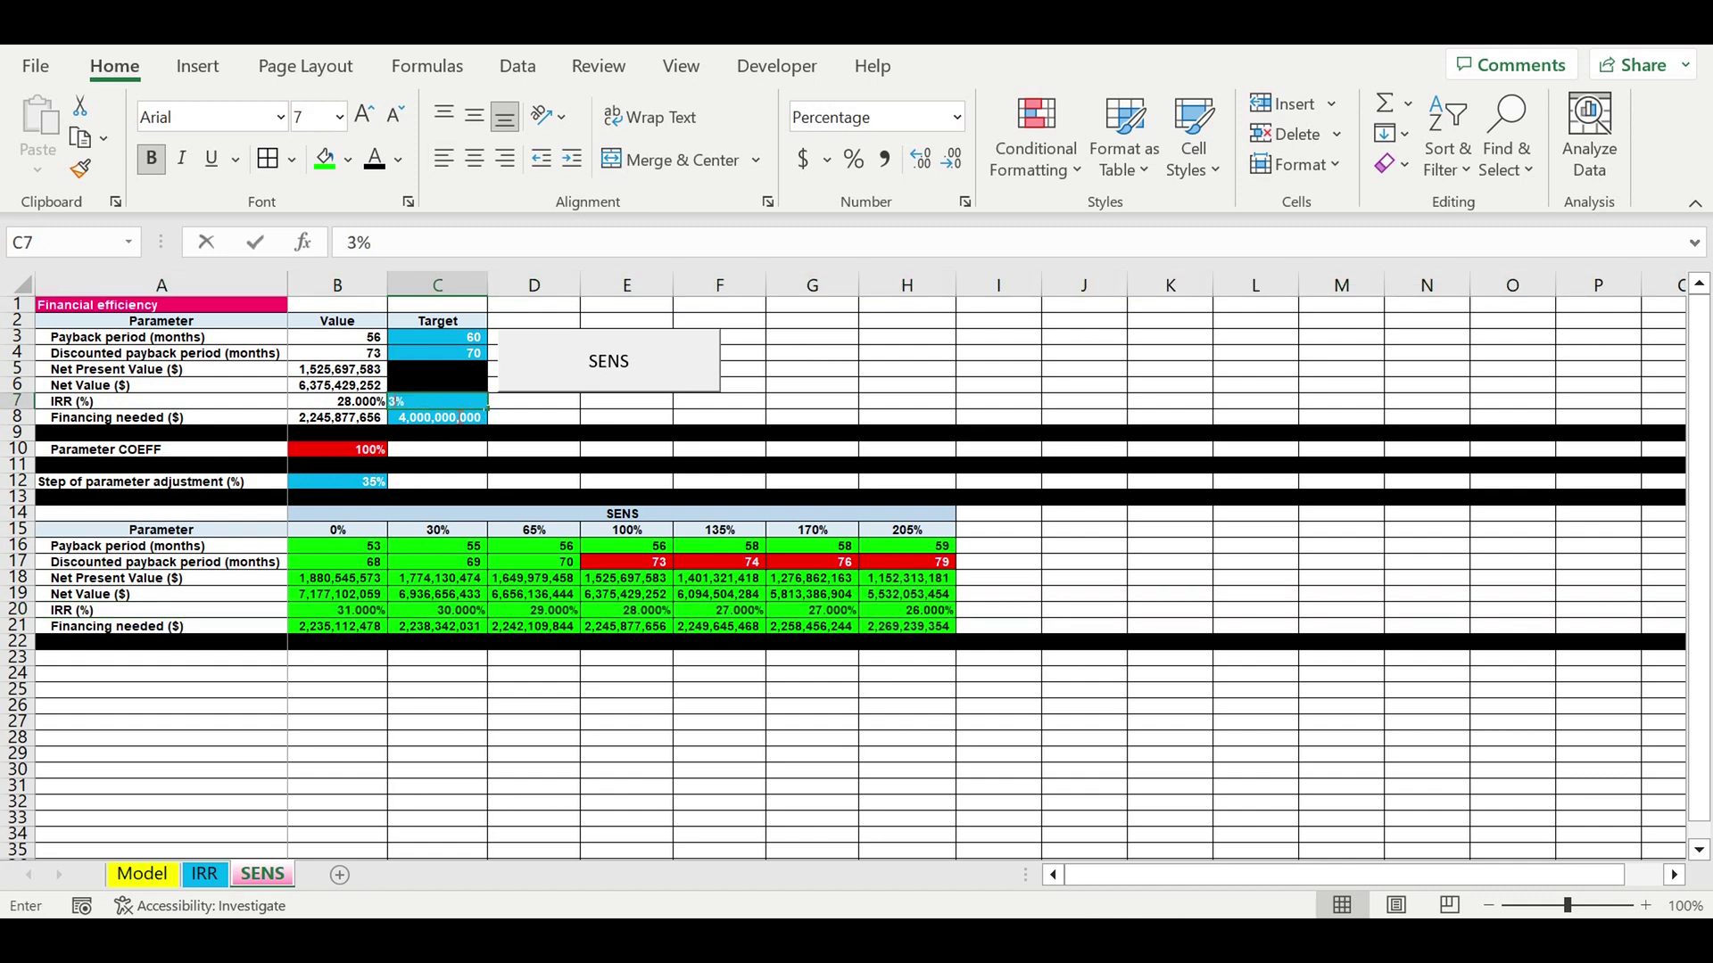
pyautogui.press('Return')
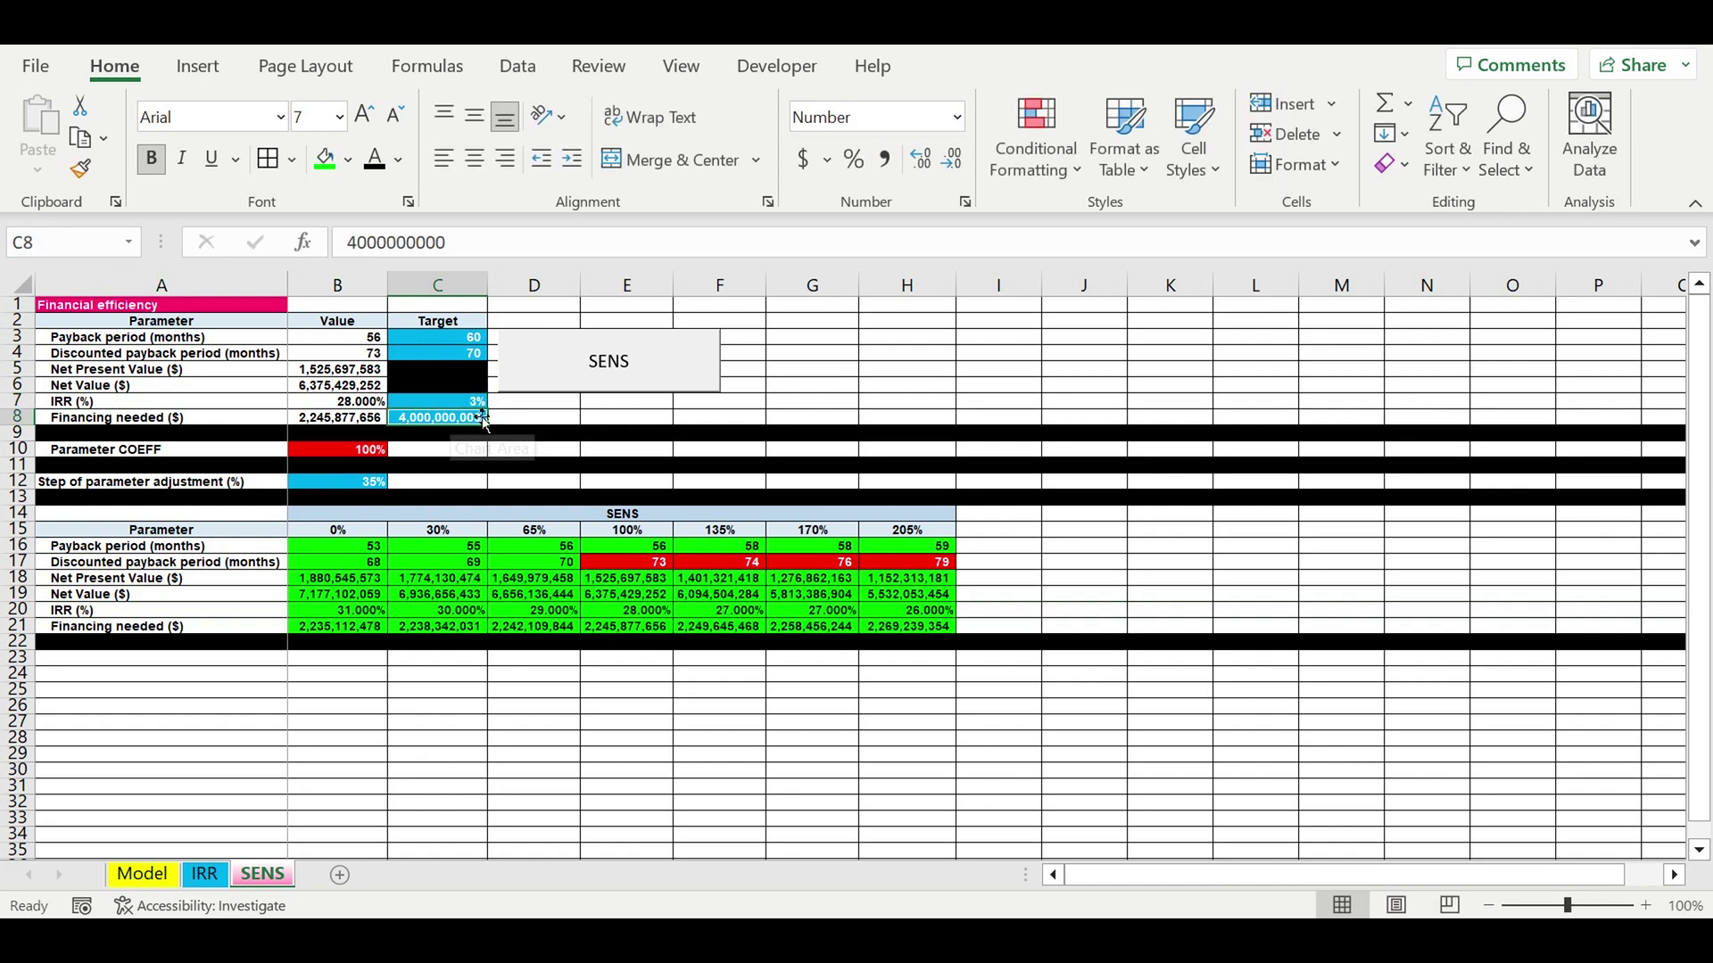
pyautogui.click(455, 402)
pyautogui.click(397, 249)
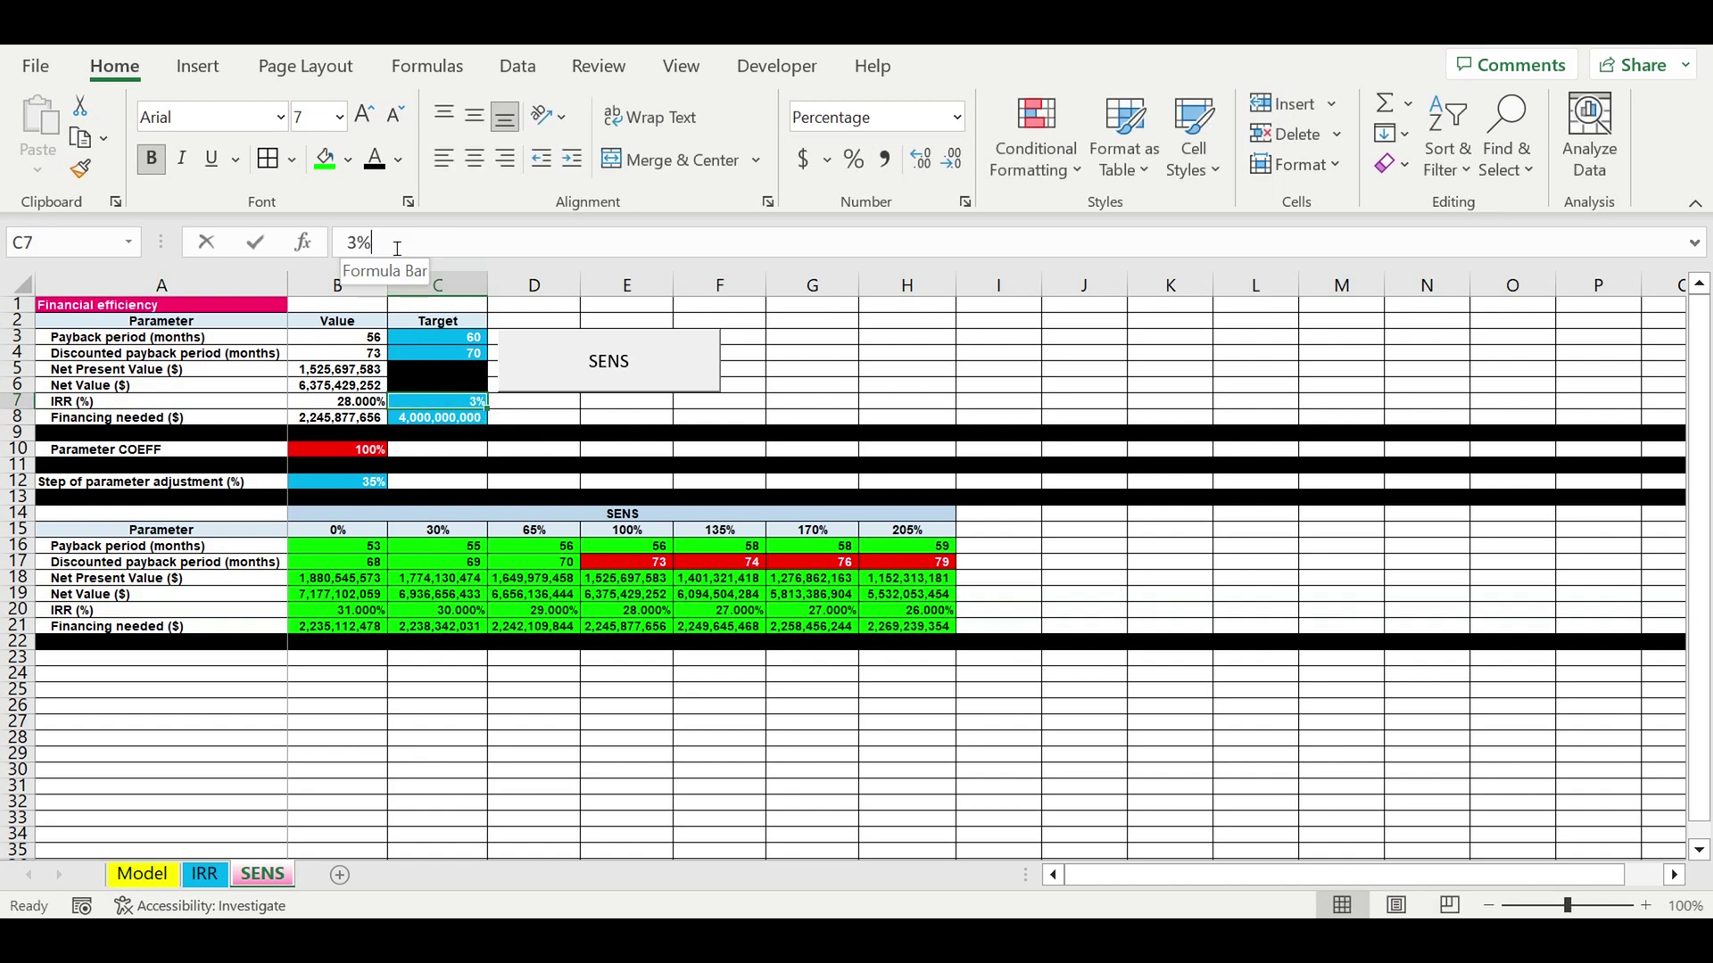
pyautogui.press('Left')
pyautogui.write('0')
pyautogui.press('Return')
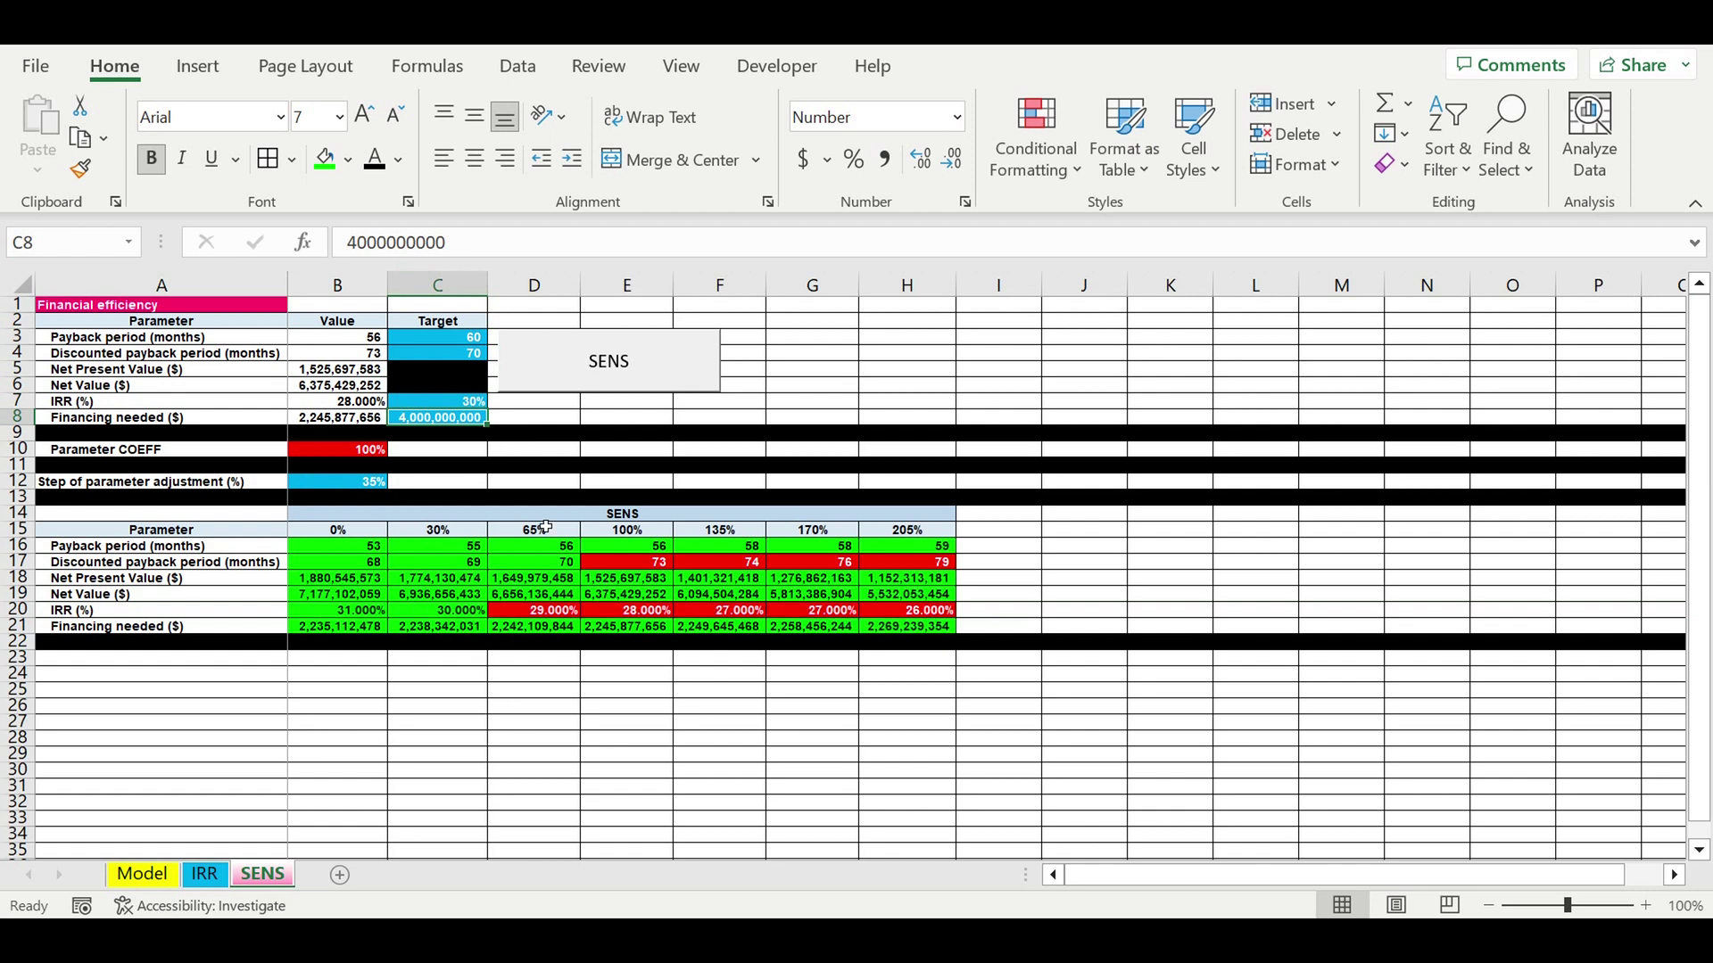
pyautogui.click(583, 691)
pyautogui.moveTo(546, 615); pyautogui.dragTo(924, 628)
pyautogui.click(191, 710)
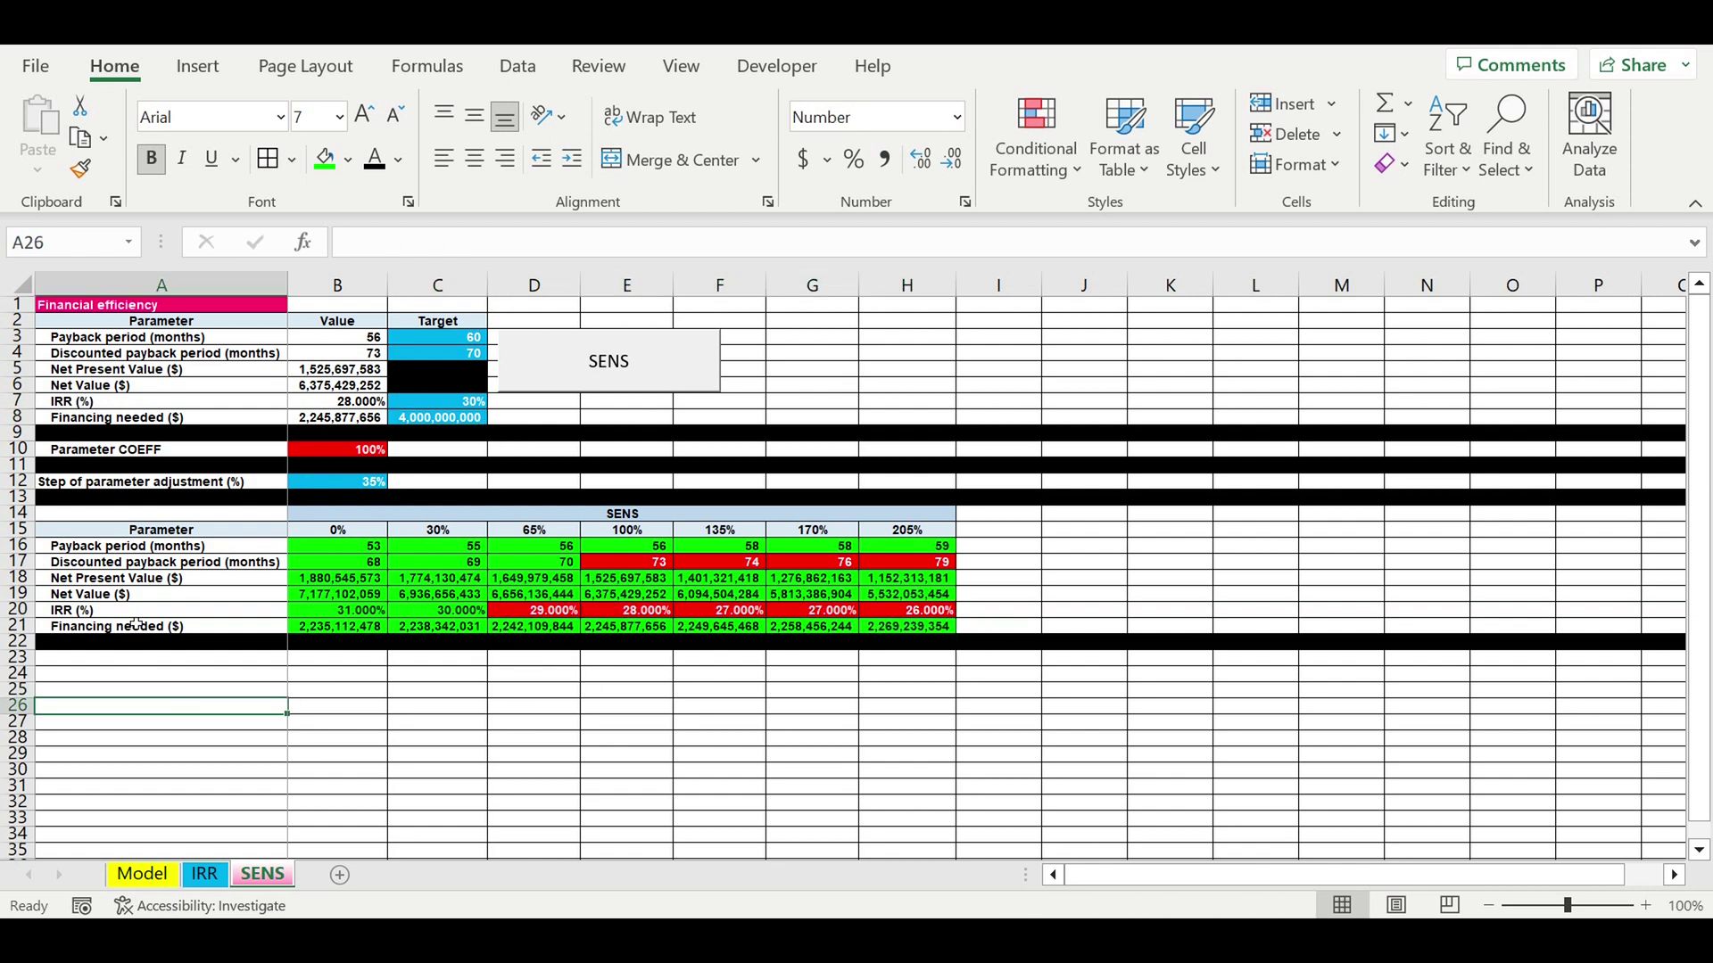
pyautogui.click(136, 616)
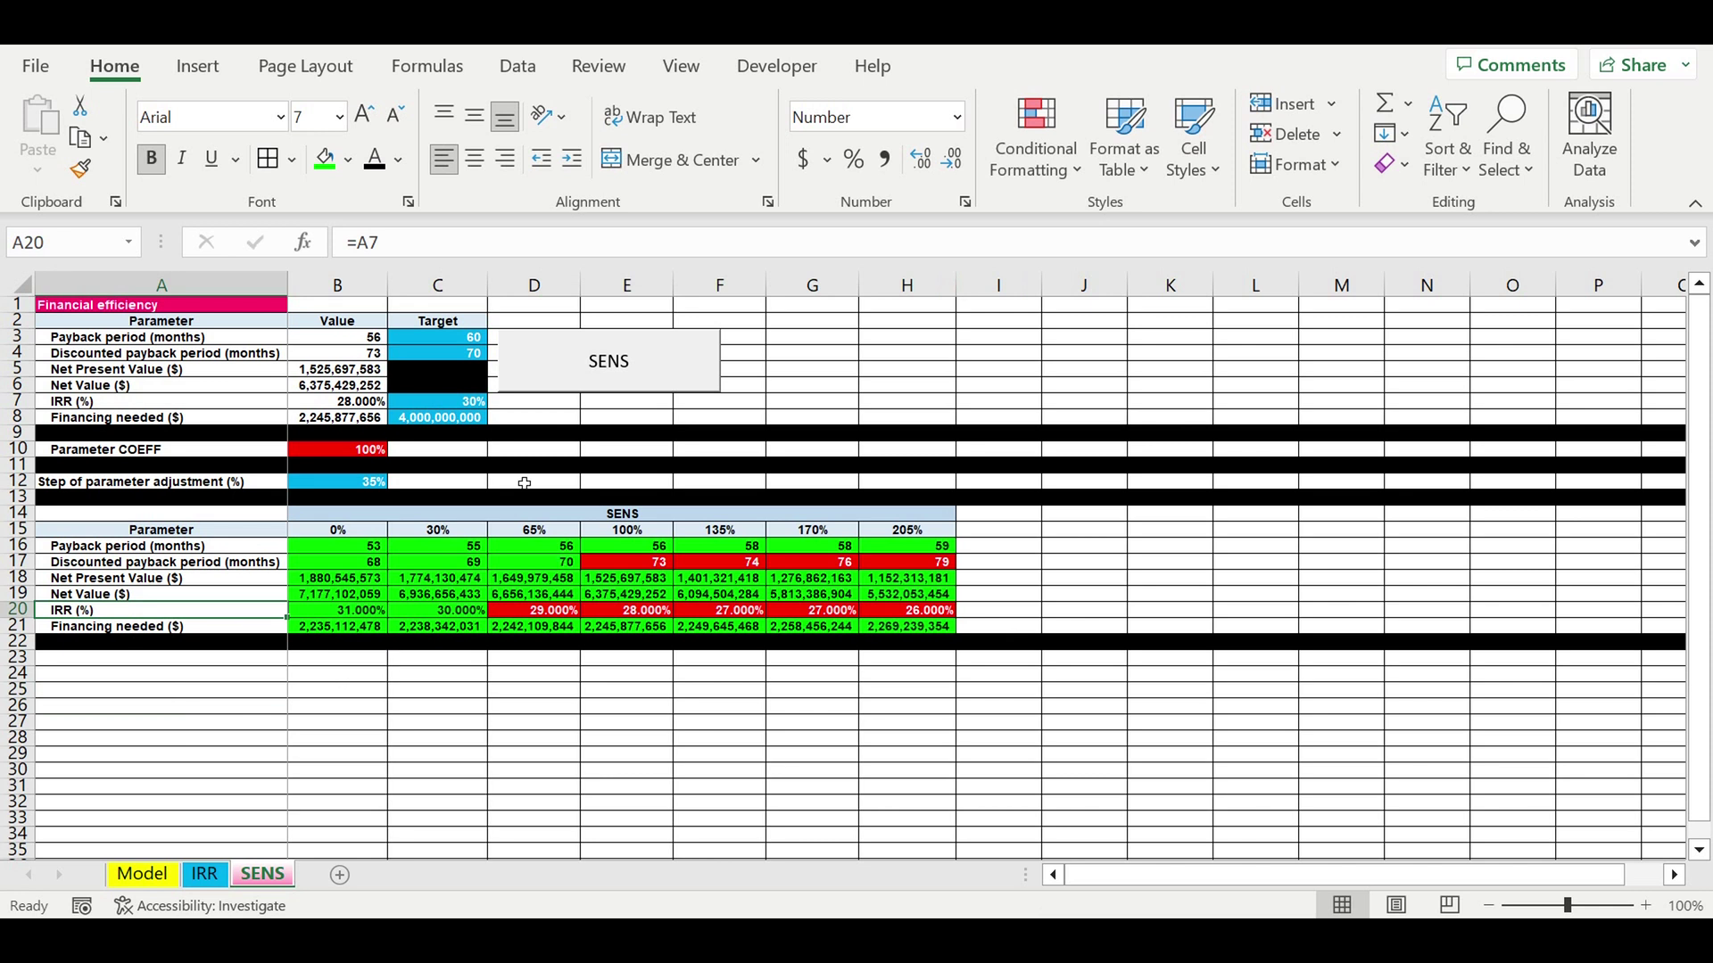
pyautogui.click(428, 418)
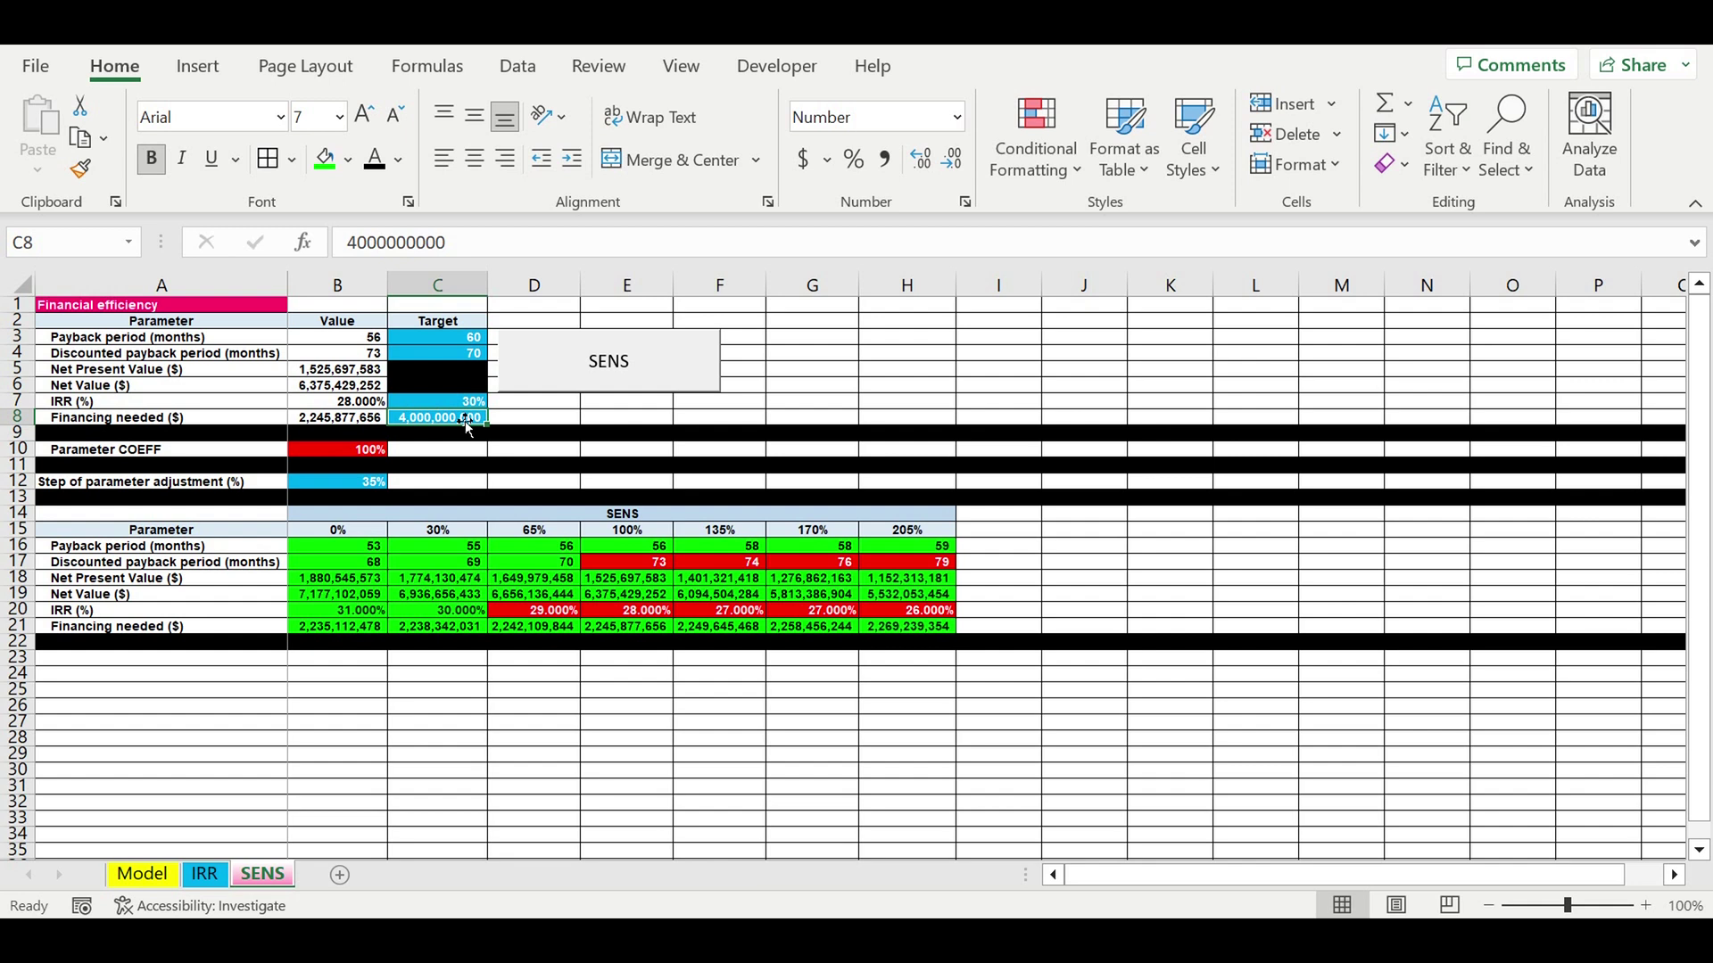
pyautogui.write('2210000000')
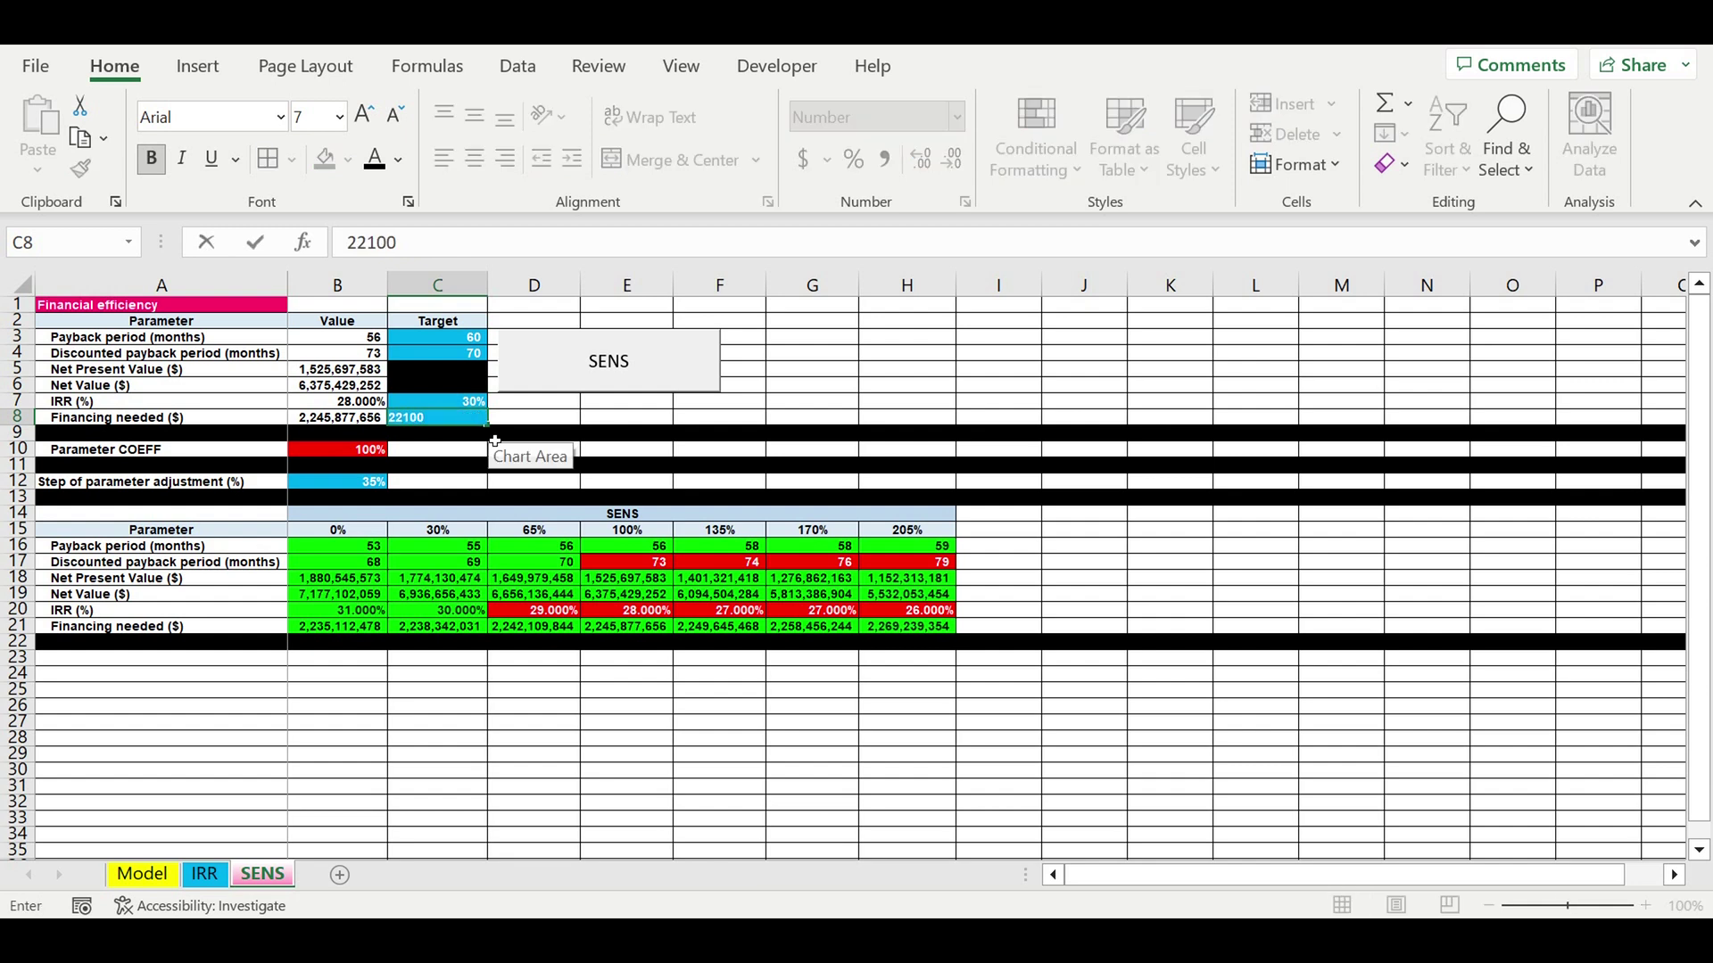
pyautogui.press('Return')
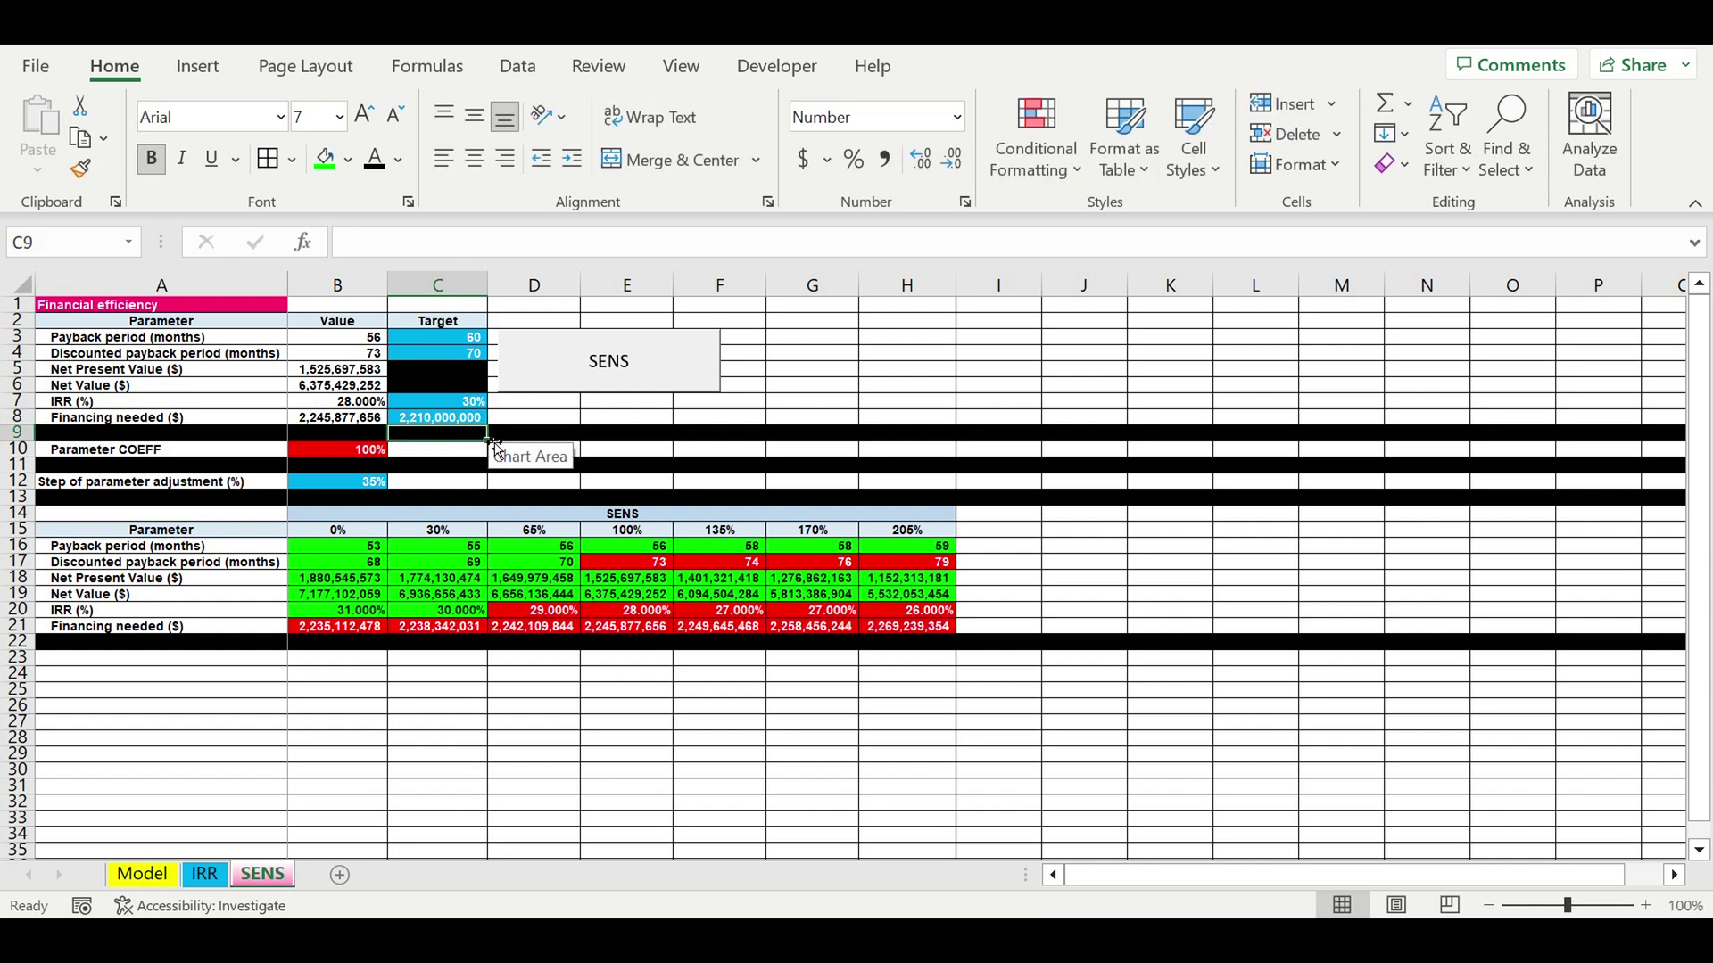
pyautogui.click(439, 422)
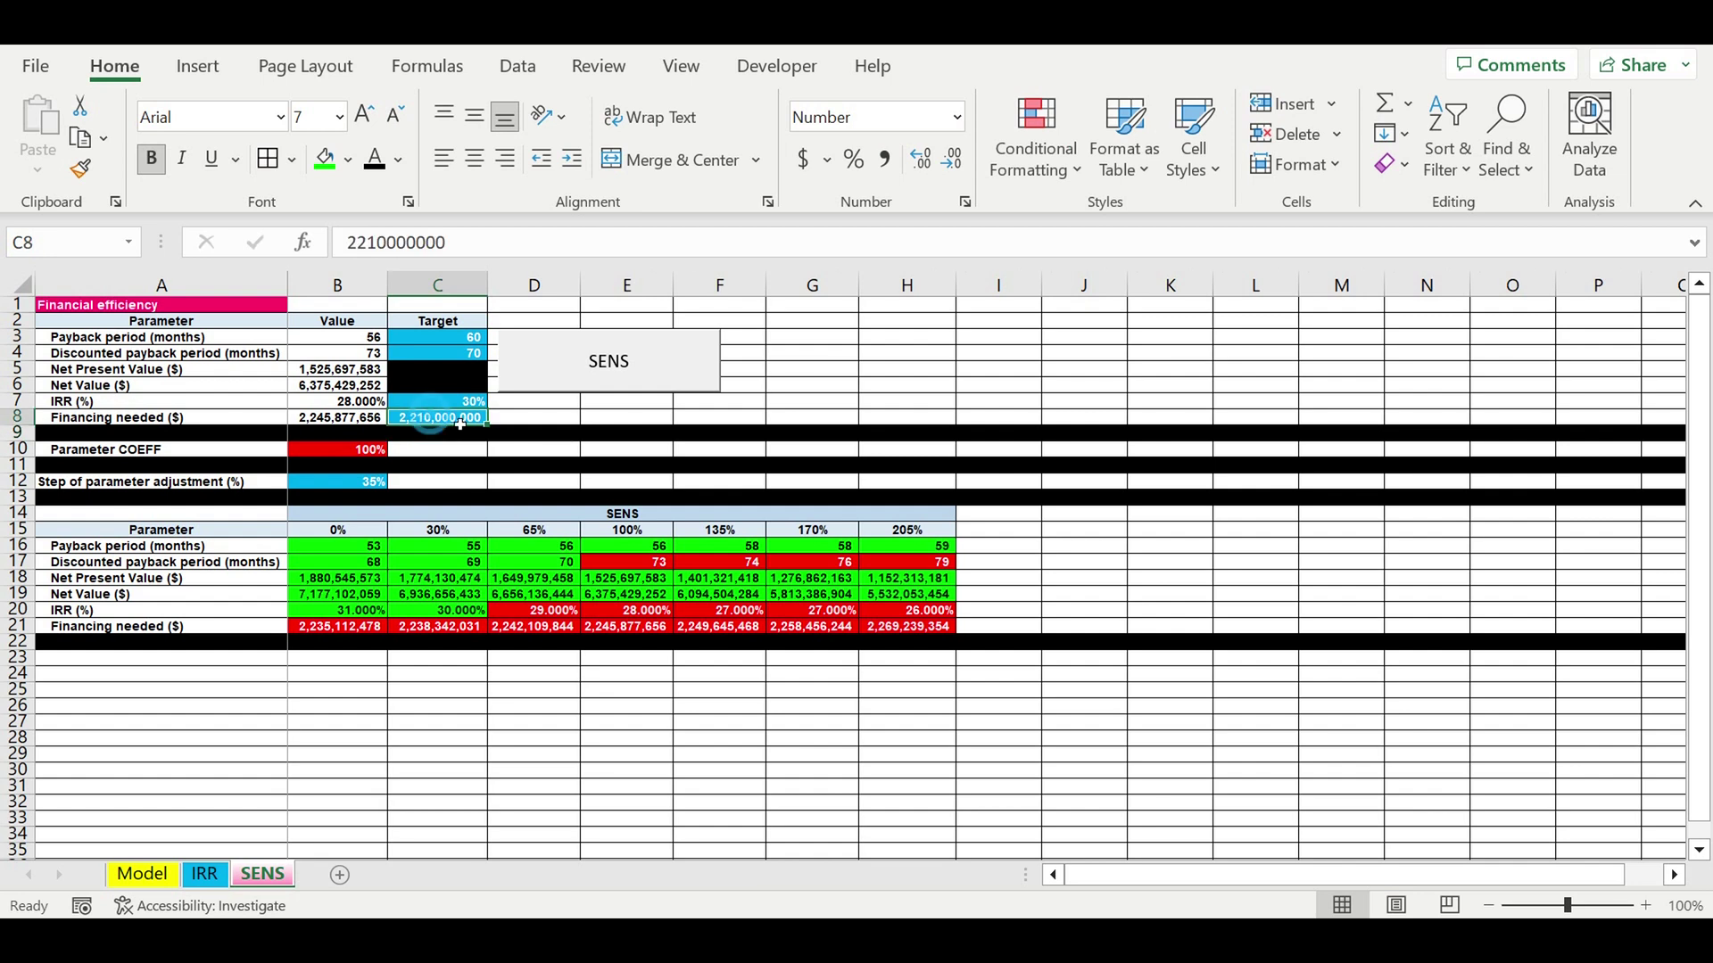
pyautogui.click(357, 243)
pyautogui.moveTo(367, 242); pyautogui.dragTo(378, 243)
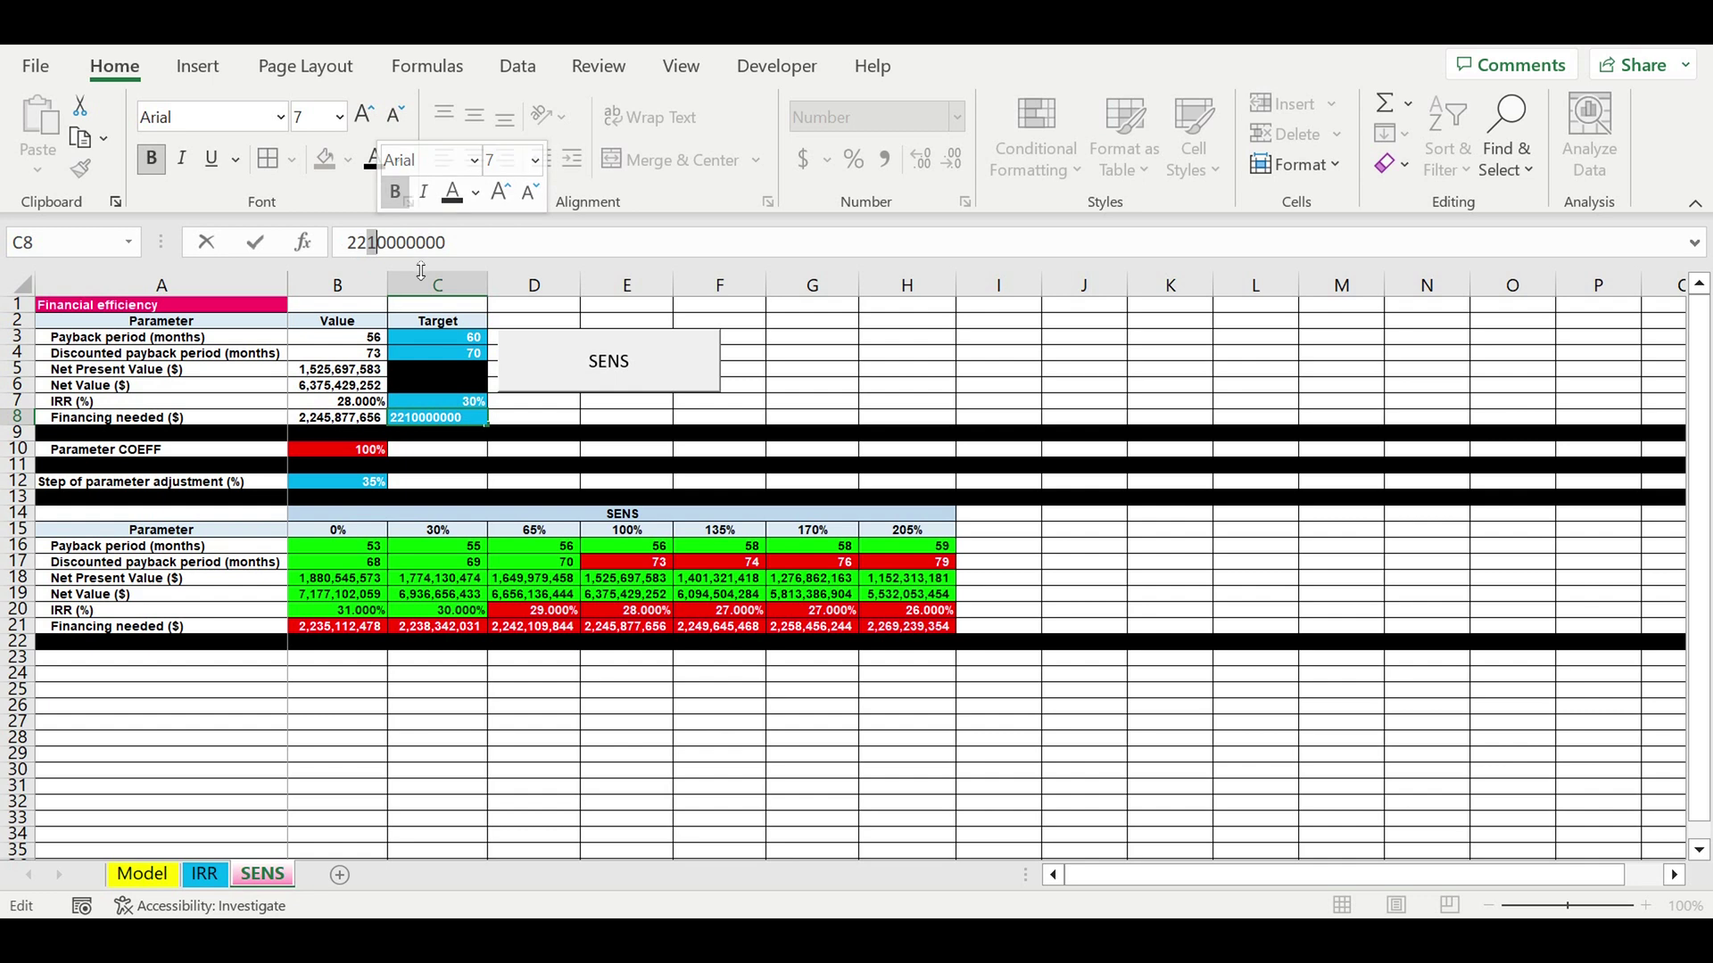
pyautogui.write('2')
pyautogui.press('Return')
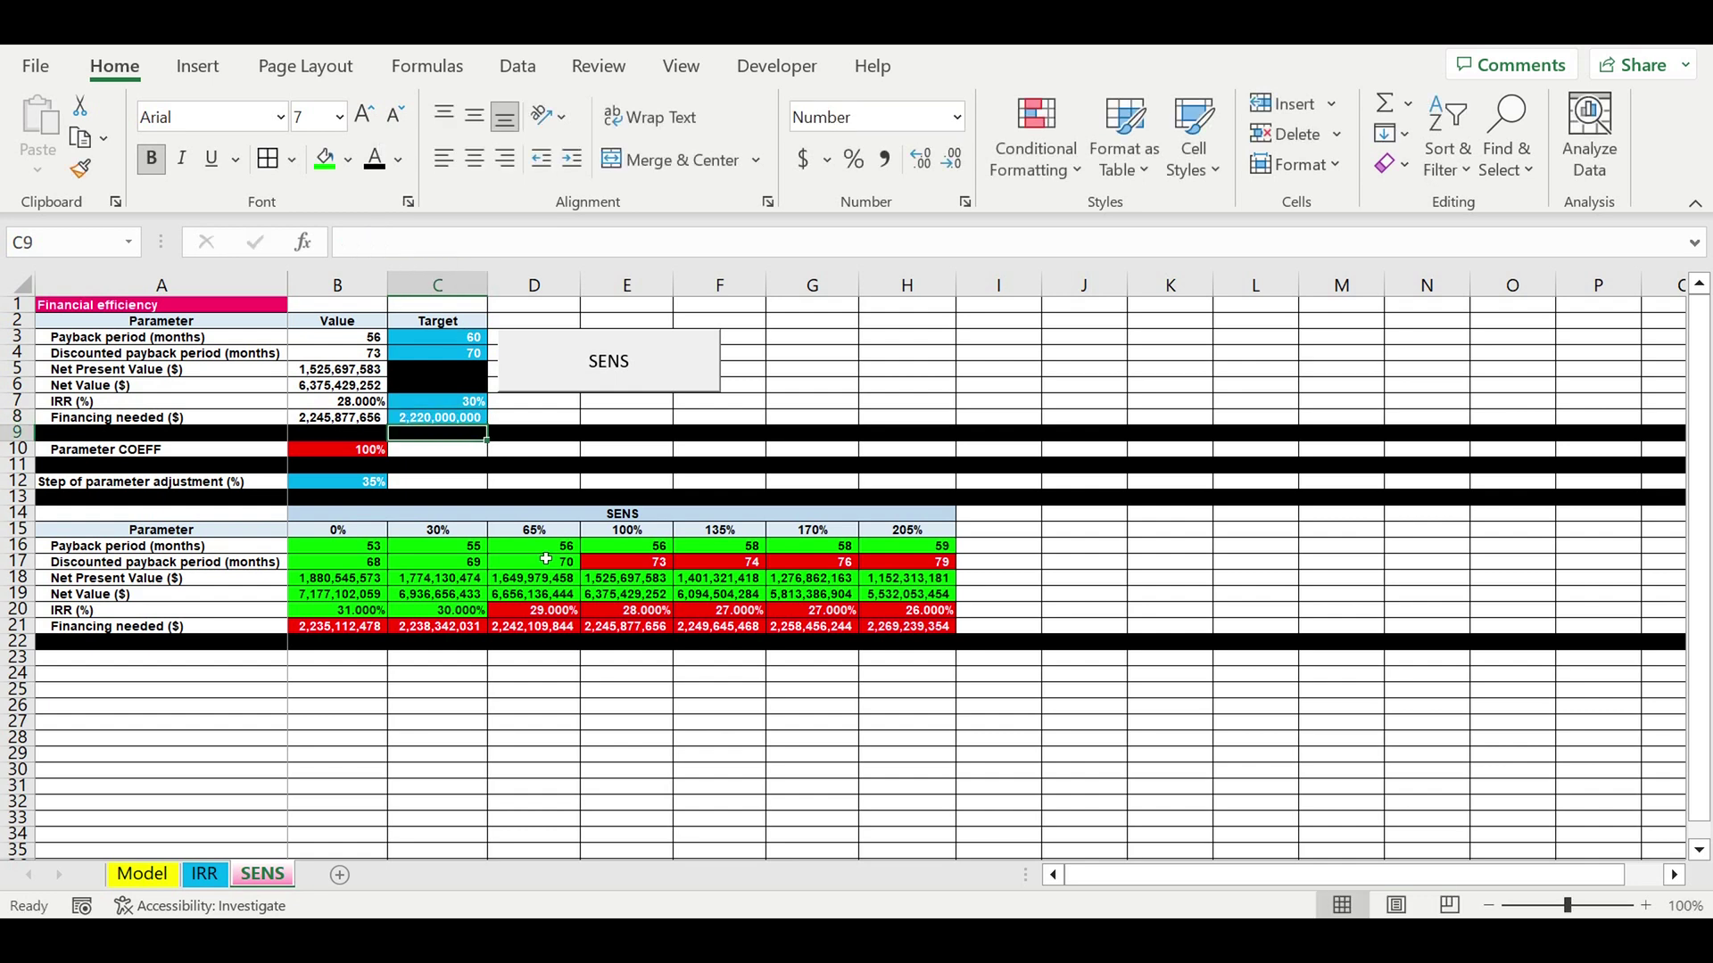
pyautogui.click(517, 679)
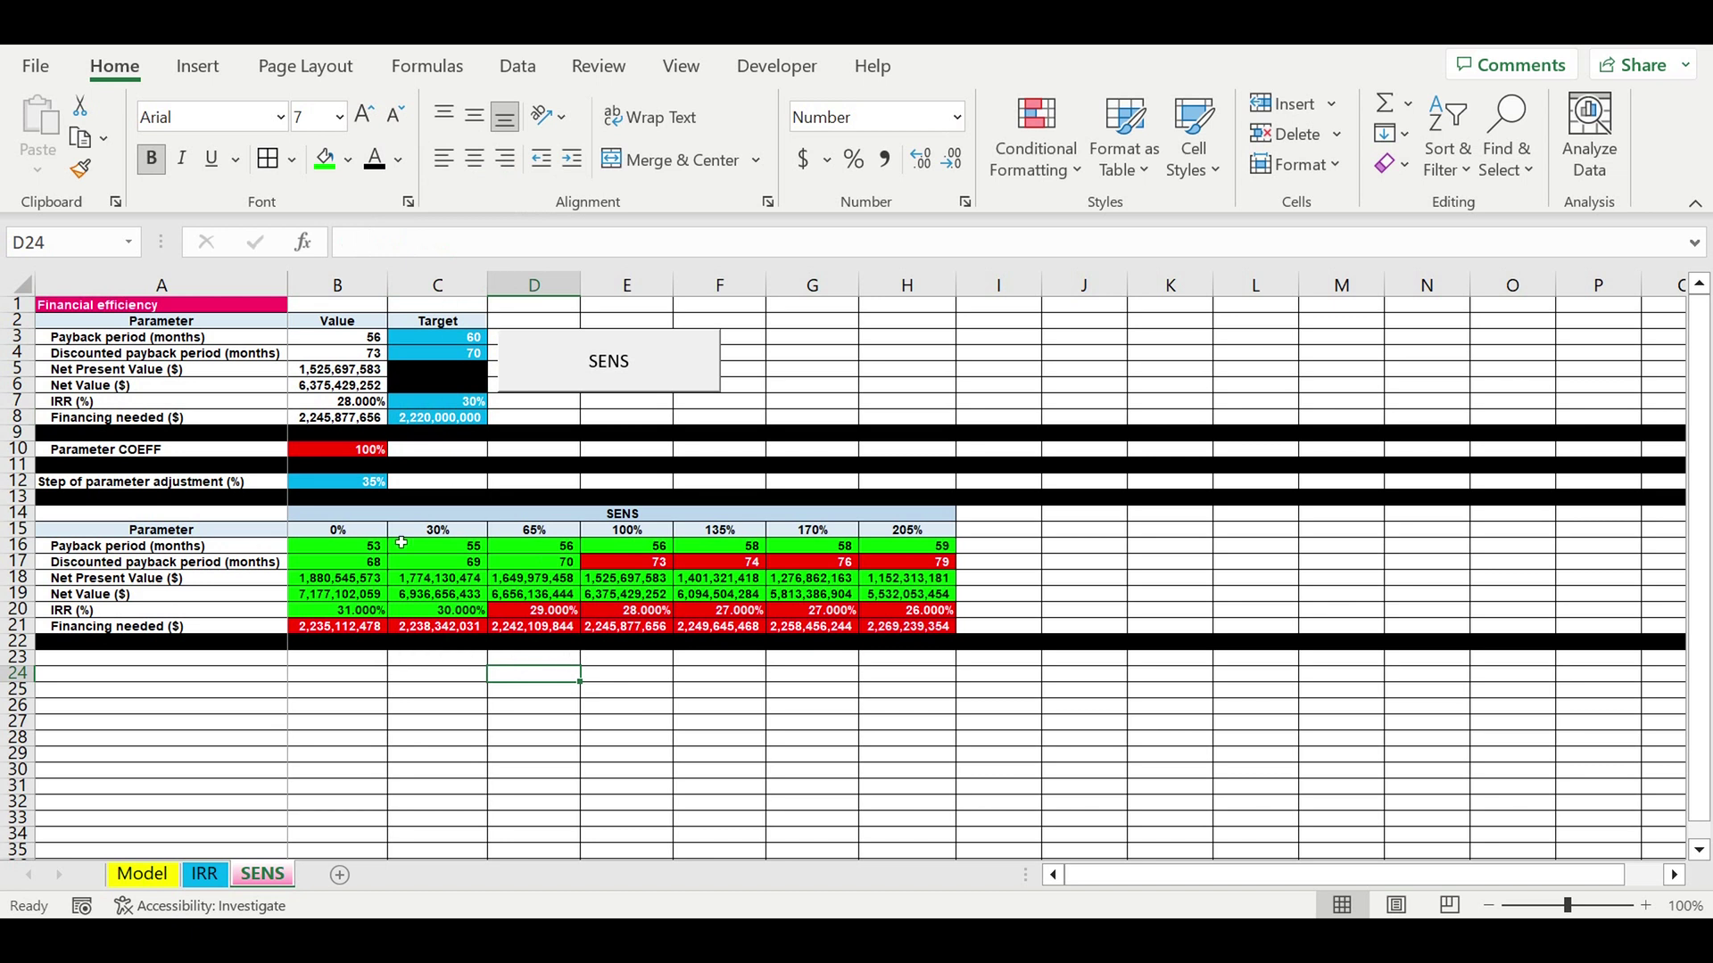
pyautogui.click(448, 418)
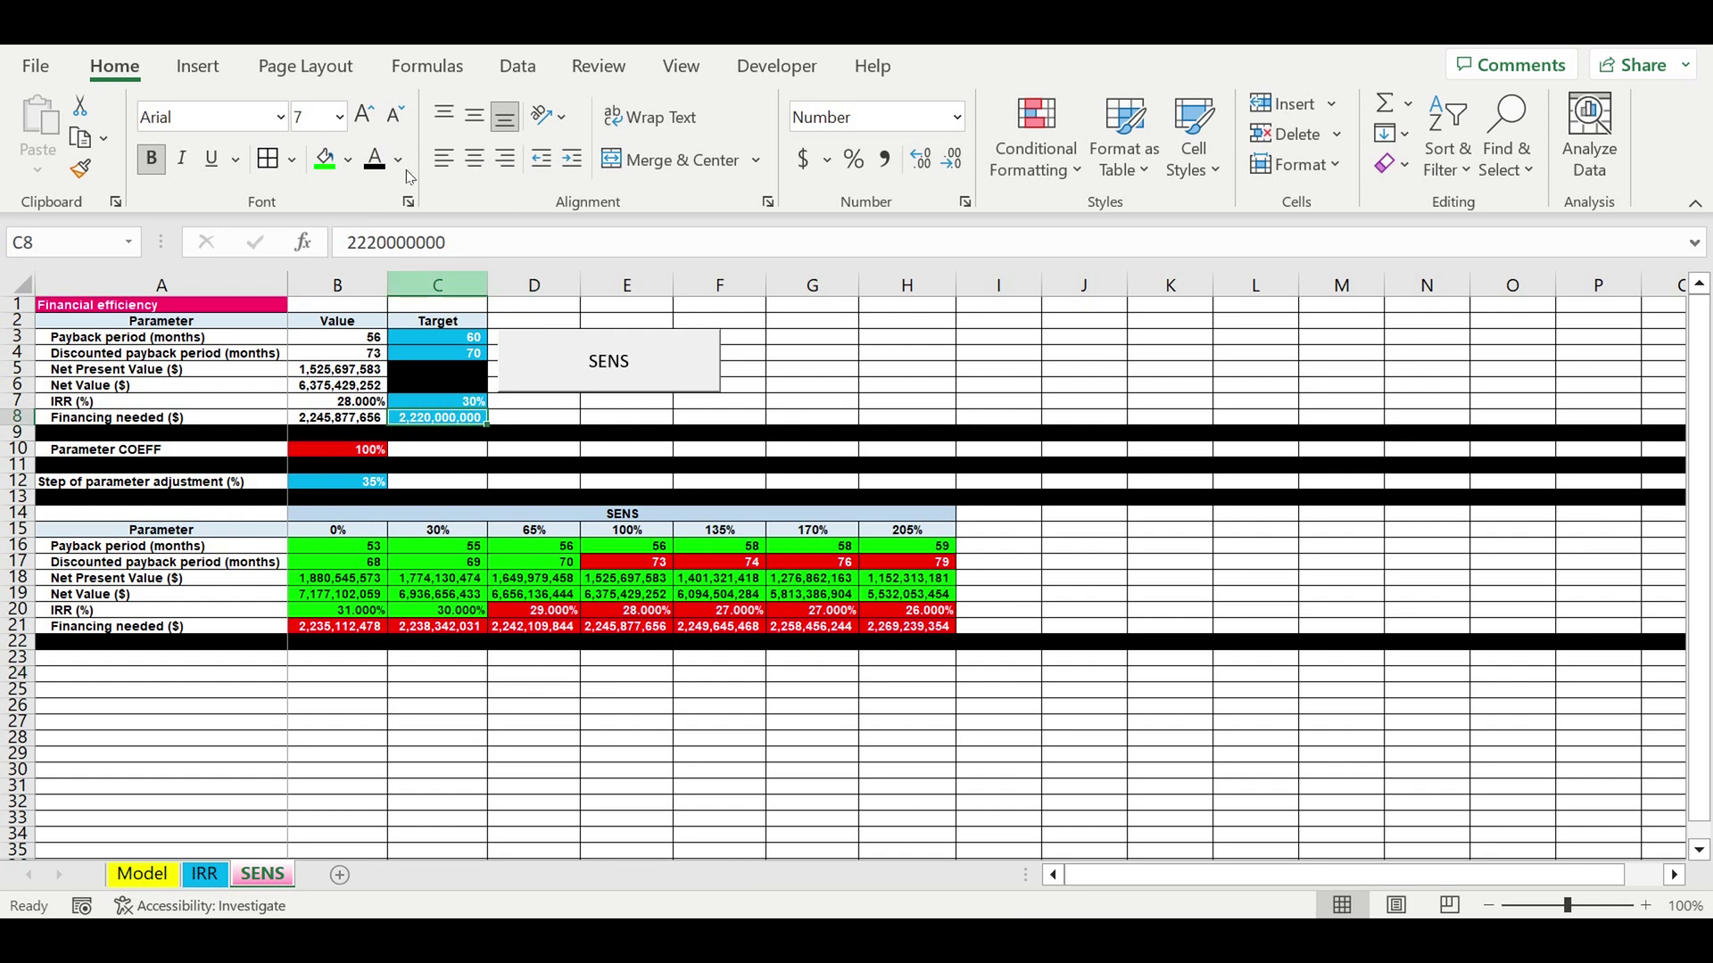
pyautogui.click(390, 248)
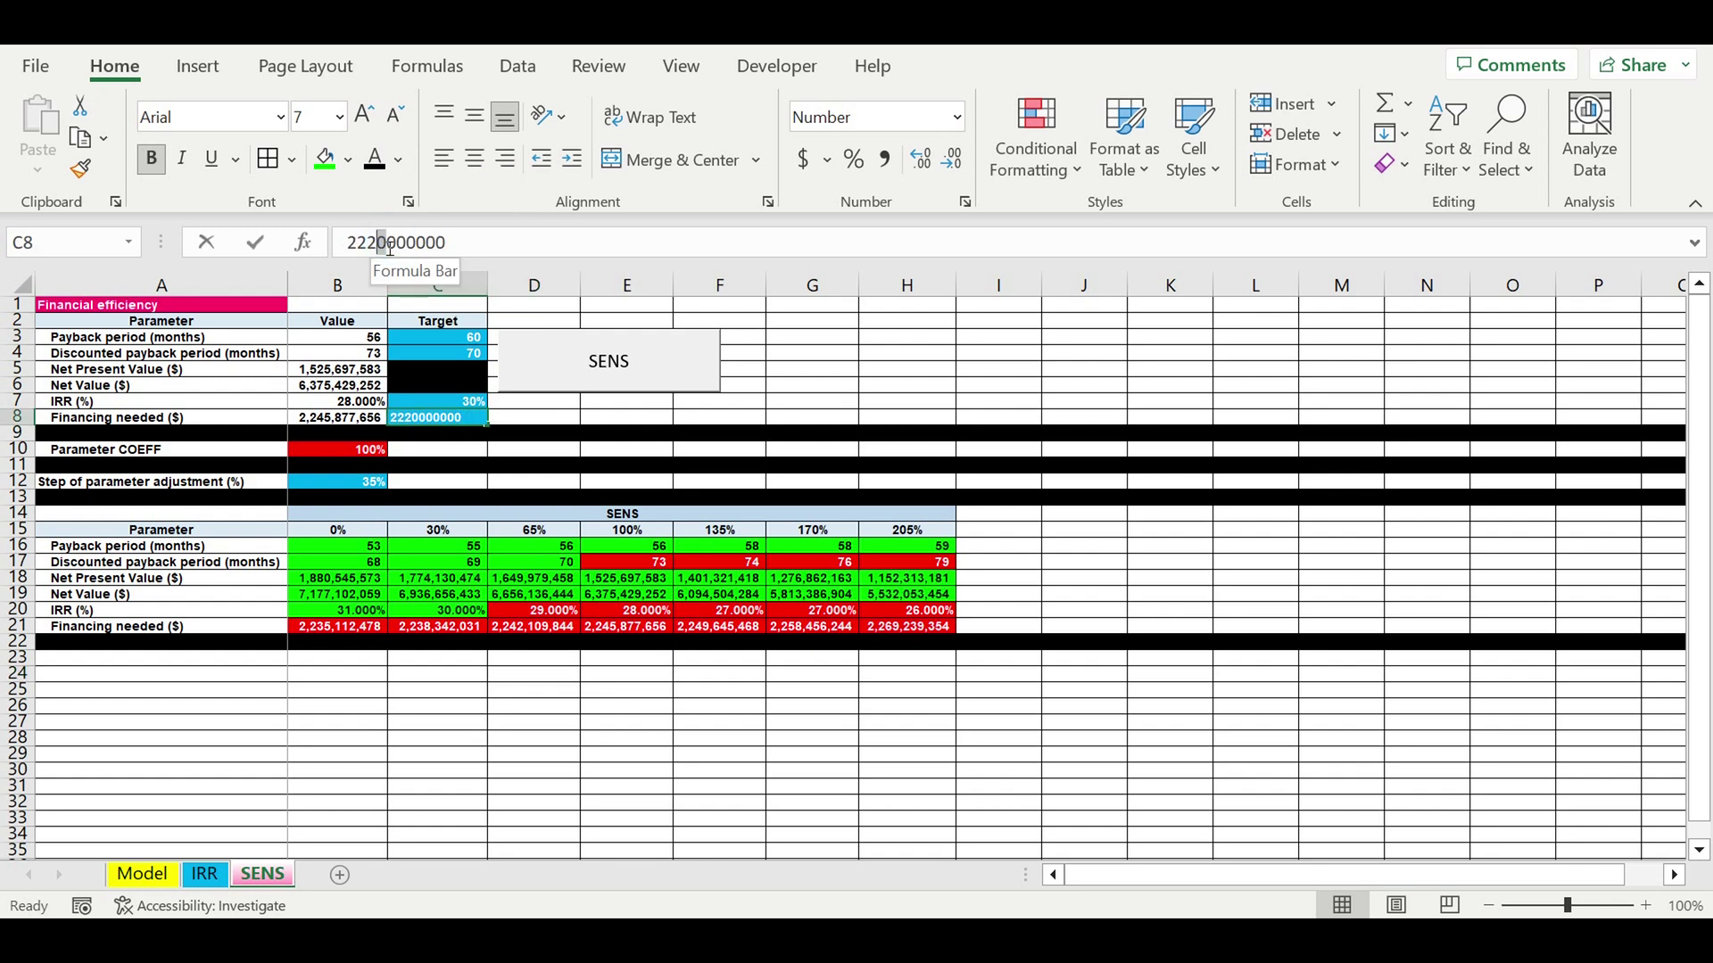
pyautogui.write('4')
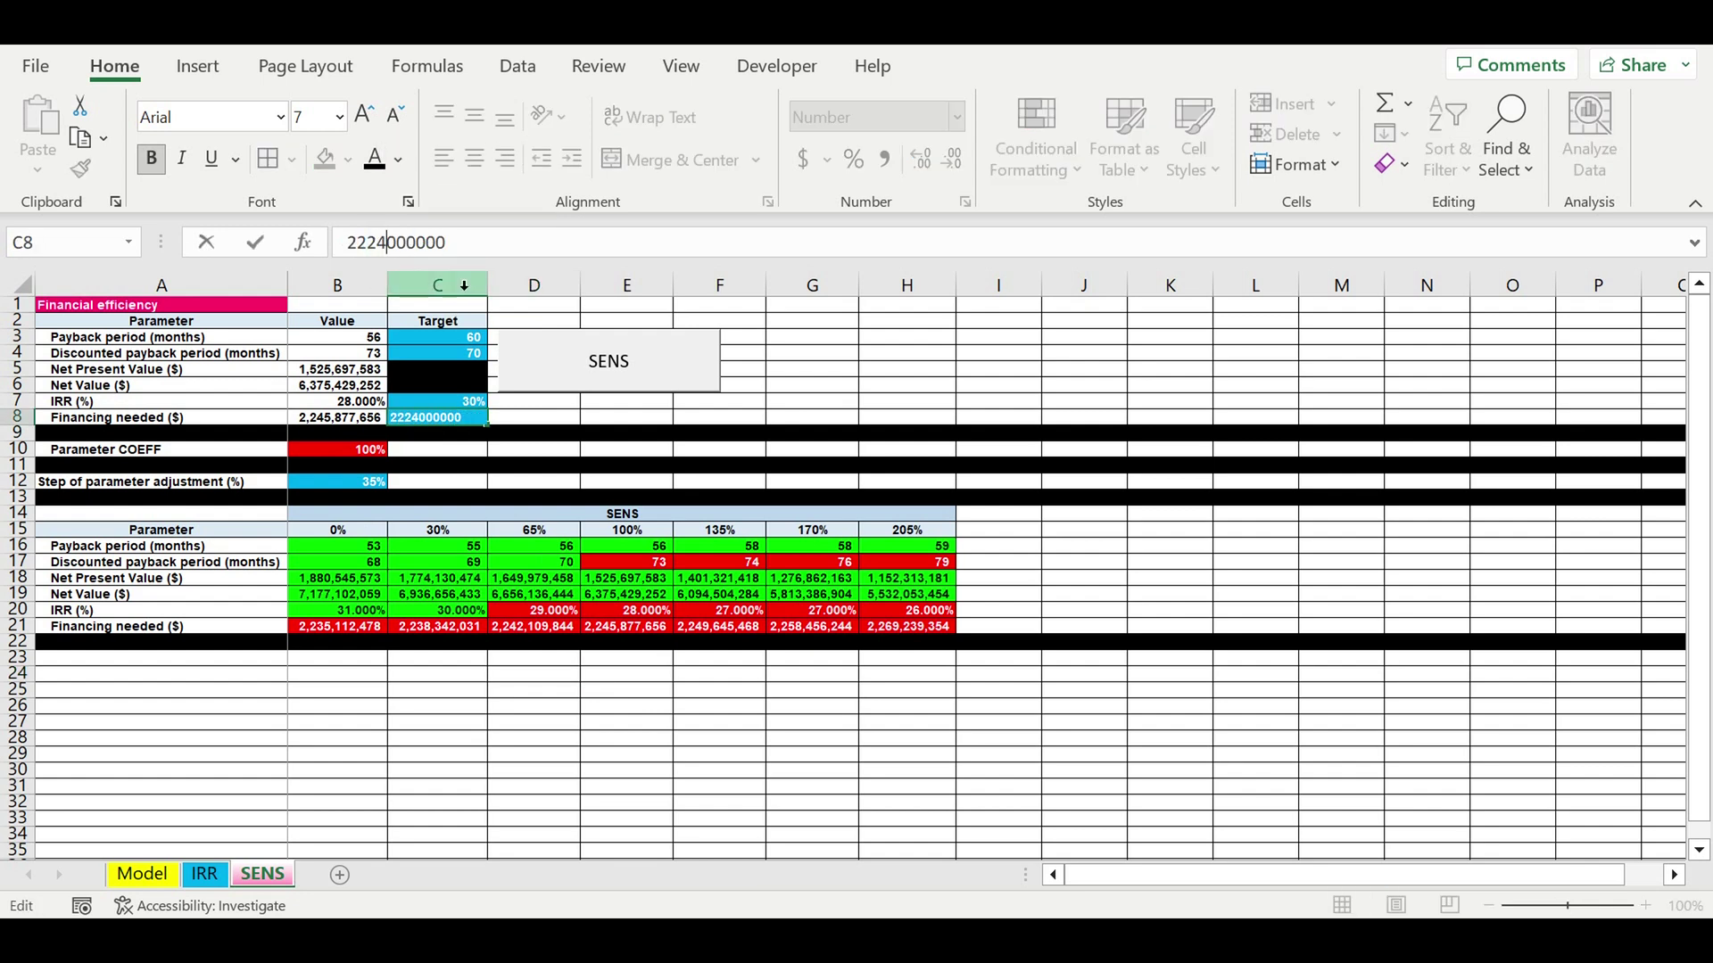
pyautogui.moveTo(385, 242); pyautogui.dragTo(369, 243)
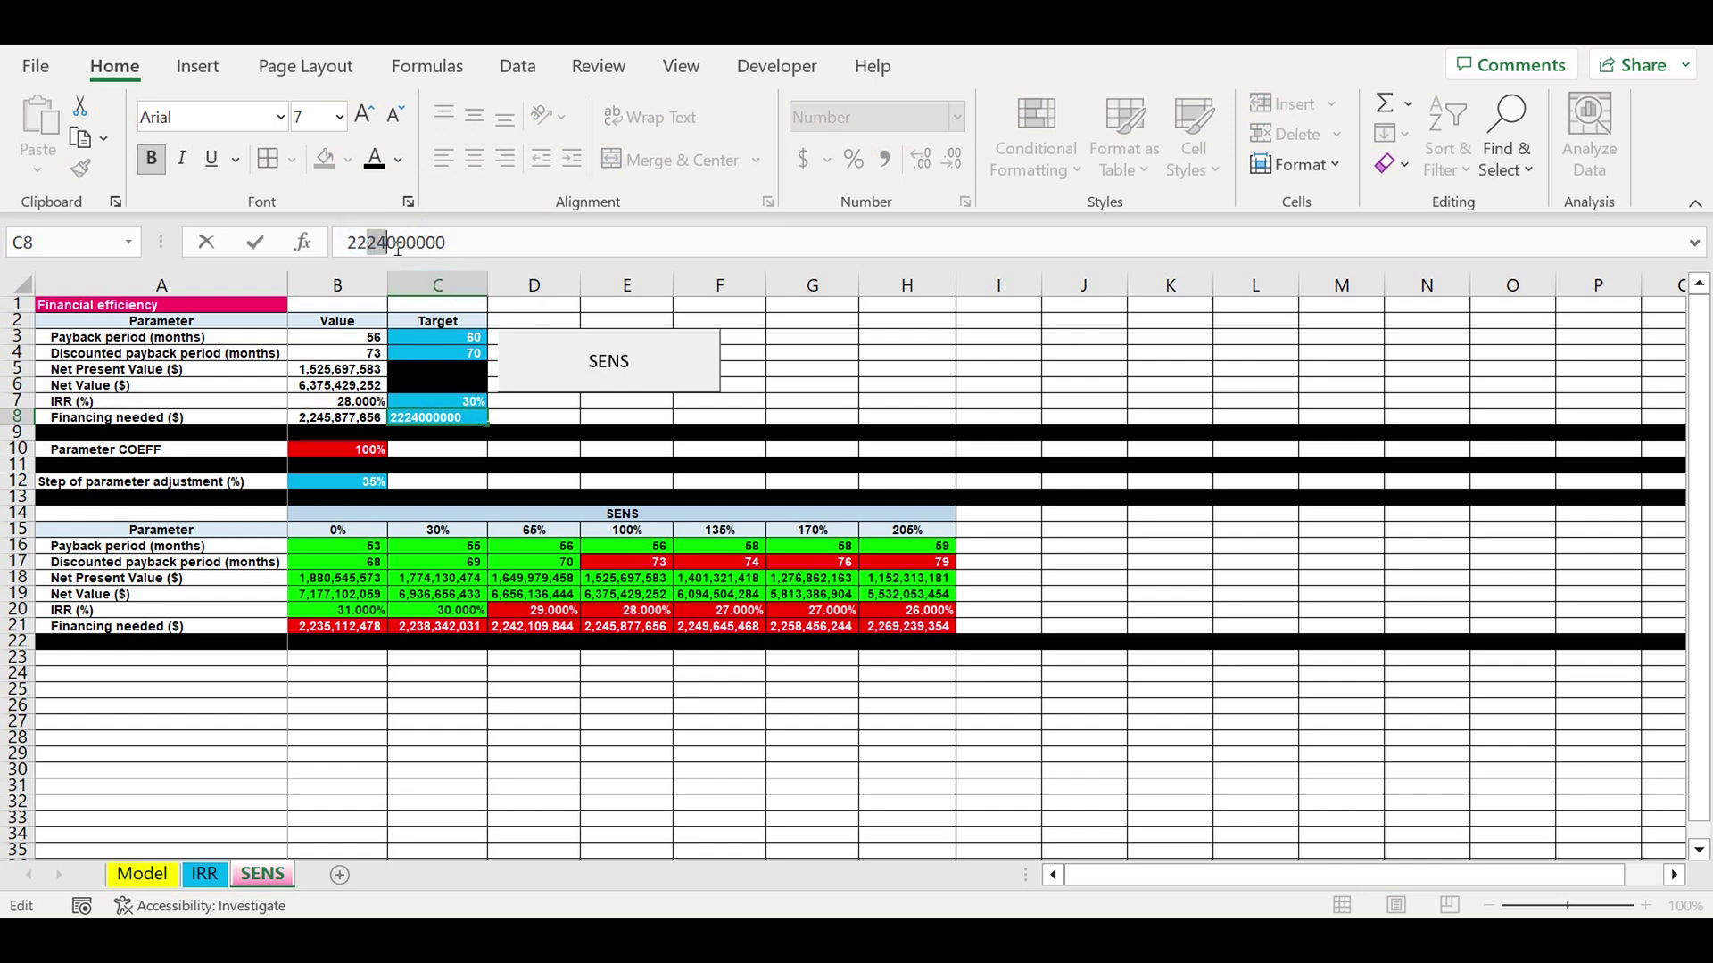
pyautogui.write('40')
pyautogui.press('Return')
pyautogui.click(562, 723)
# - Examine the SENS results, targets and adjustment step, along with Line 1's global salary coefficient on the Model sheet
pyautogui.moveTo(318, 630); pyautogui.dragTo(926, 555)
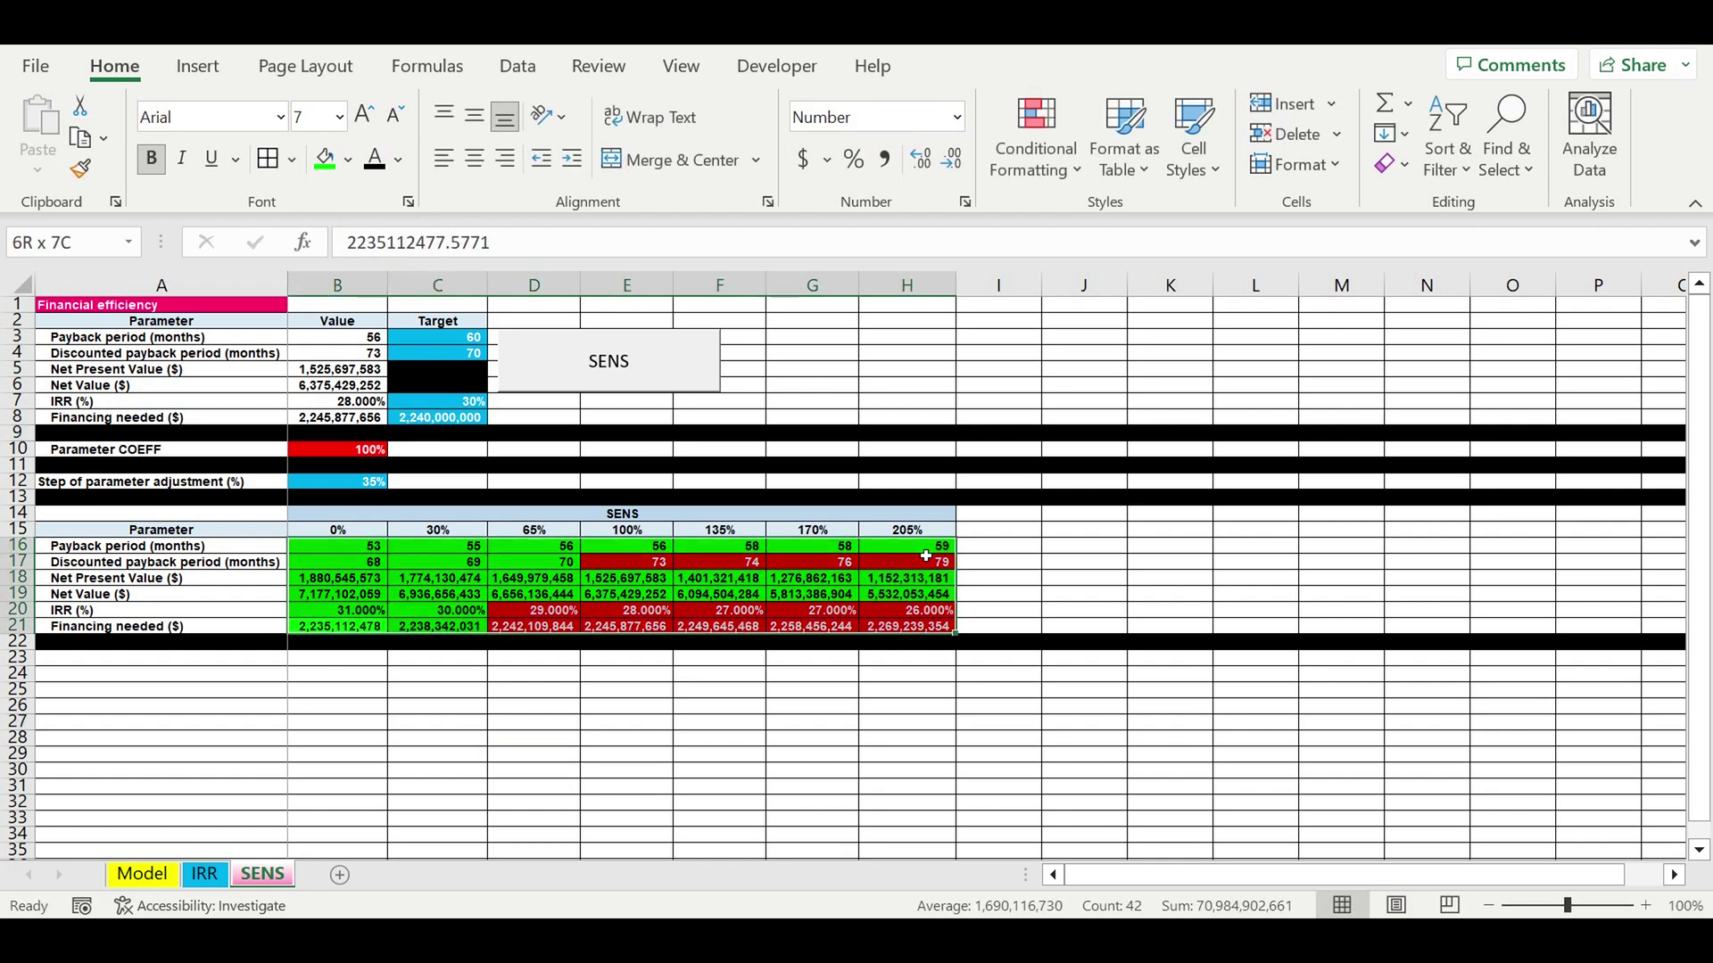
pyautogui.moveTo(453, 339); pyautogui.dragTo(450, 419)
pyautogui.click(352, 488)
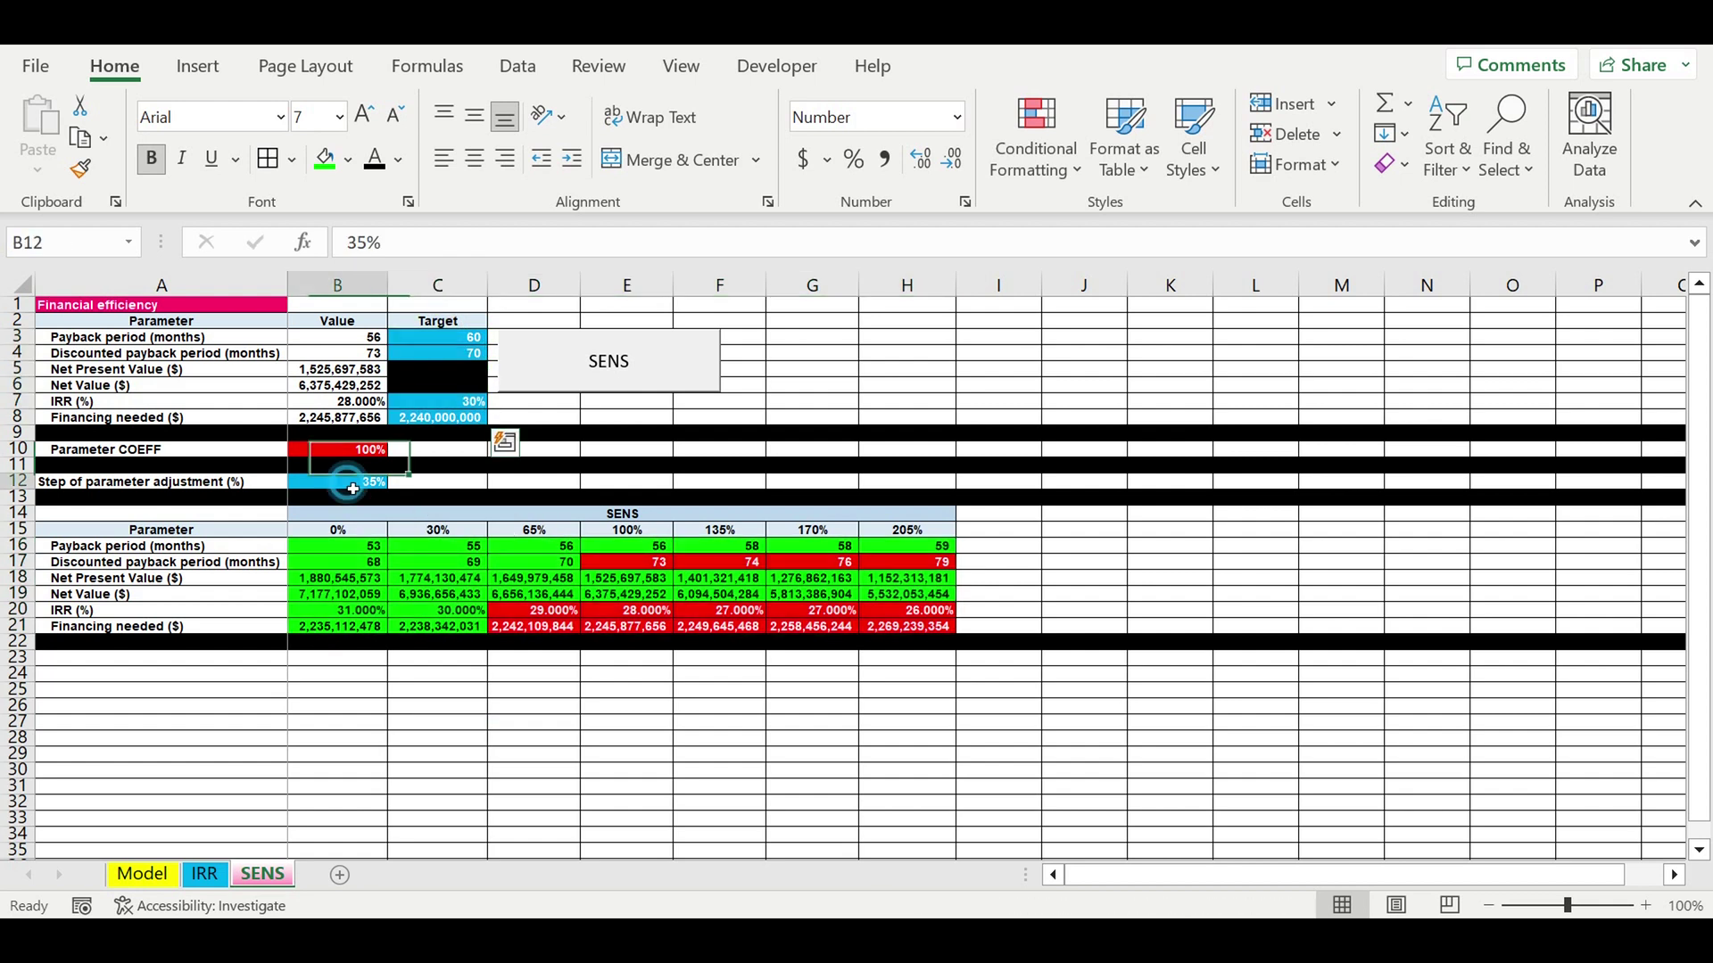
pyautogui.click(145, 876)
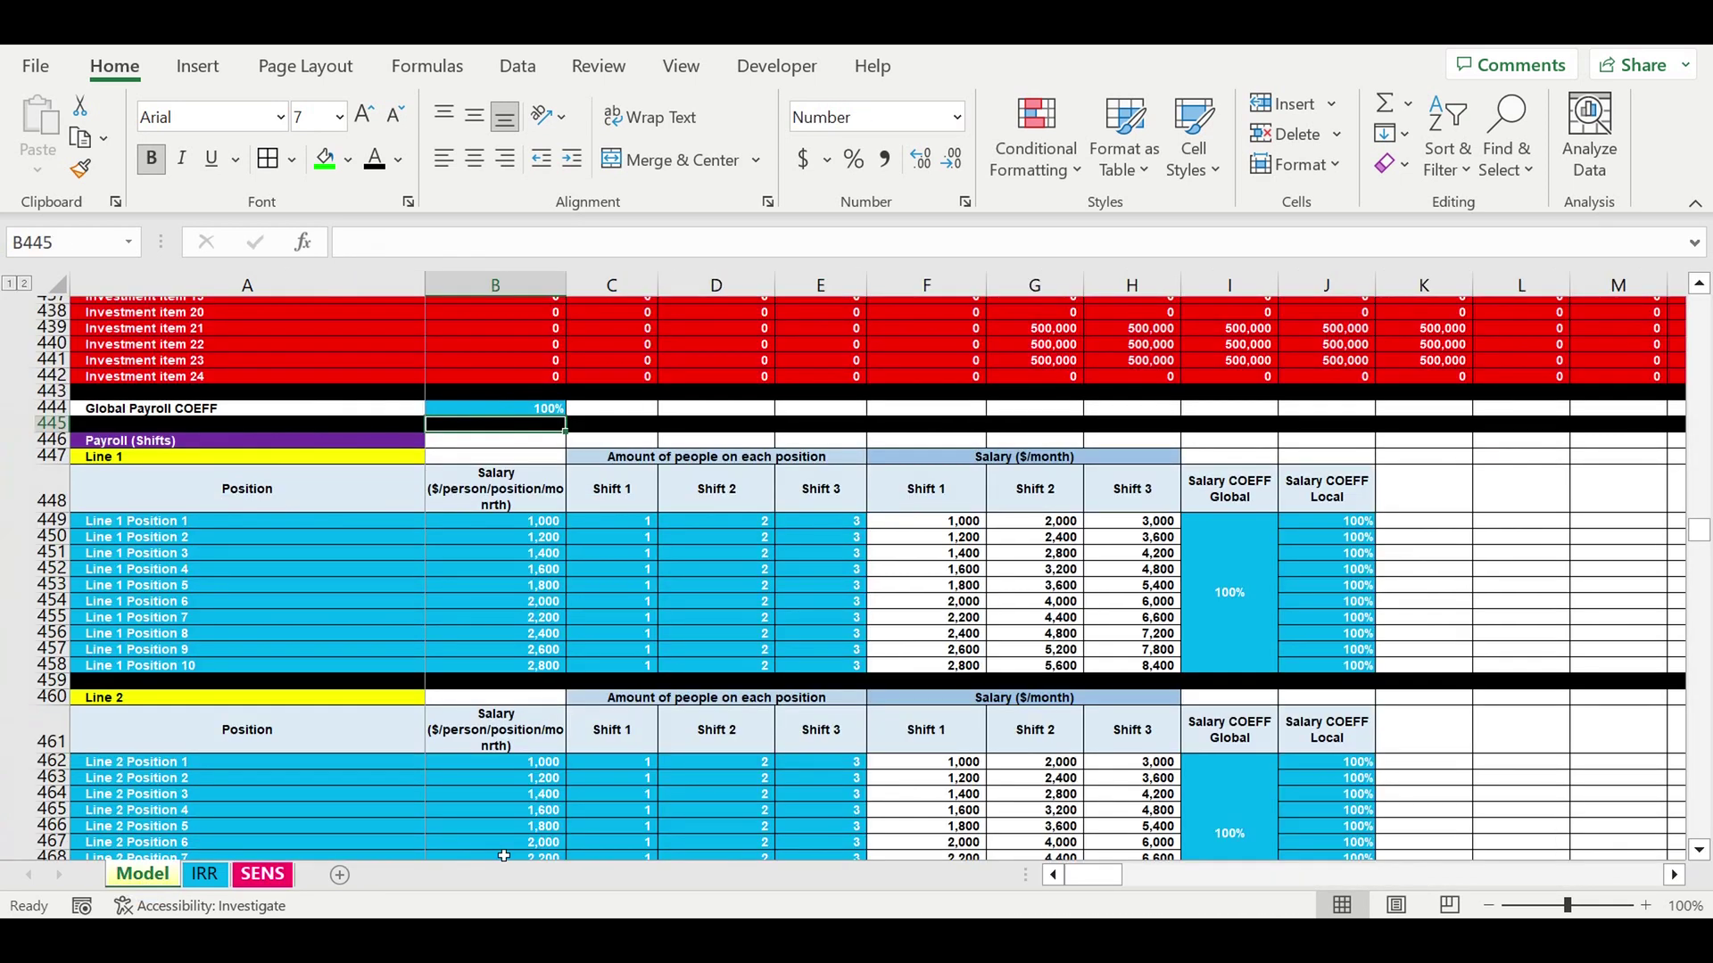
pyautogui.click(1249, 586)
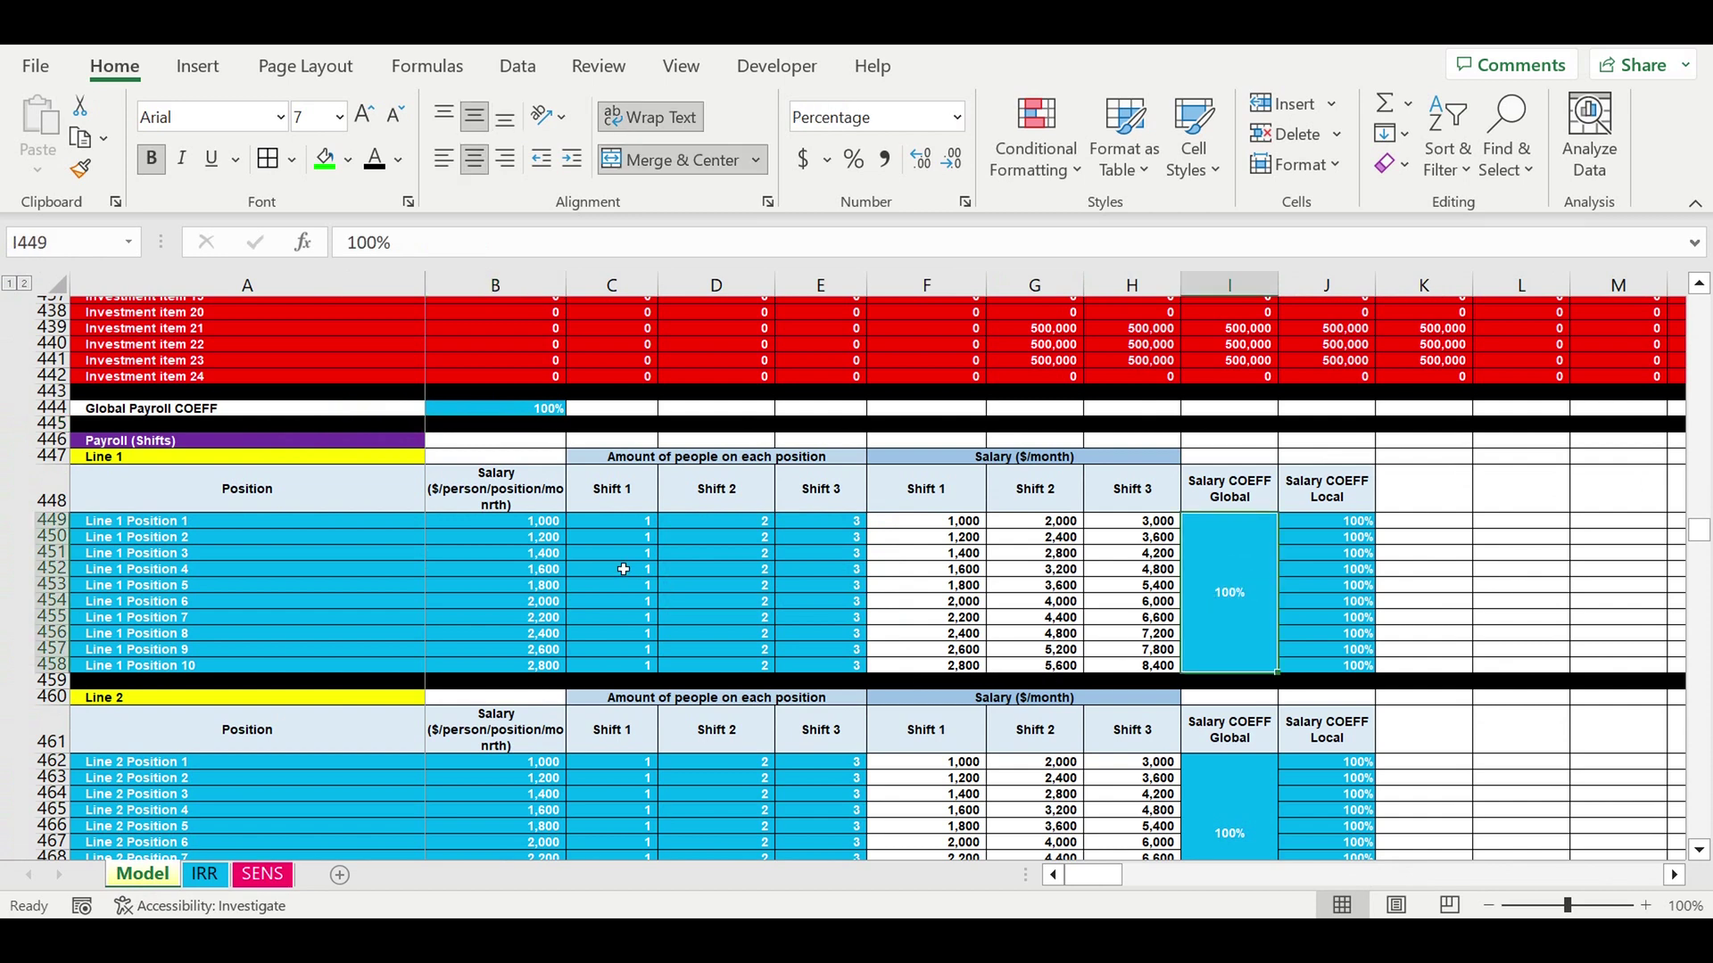
pyautogui.click(257, 885)
pyautogui.moveTo(60, 546); pyautogui.dragTo(70, 562)
pyautogui.click(85, 580)
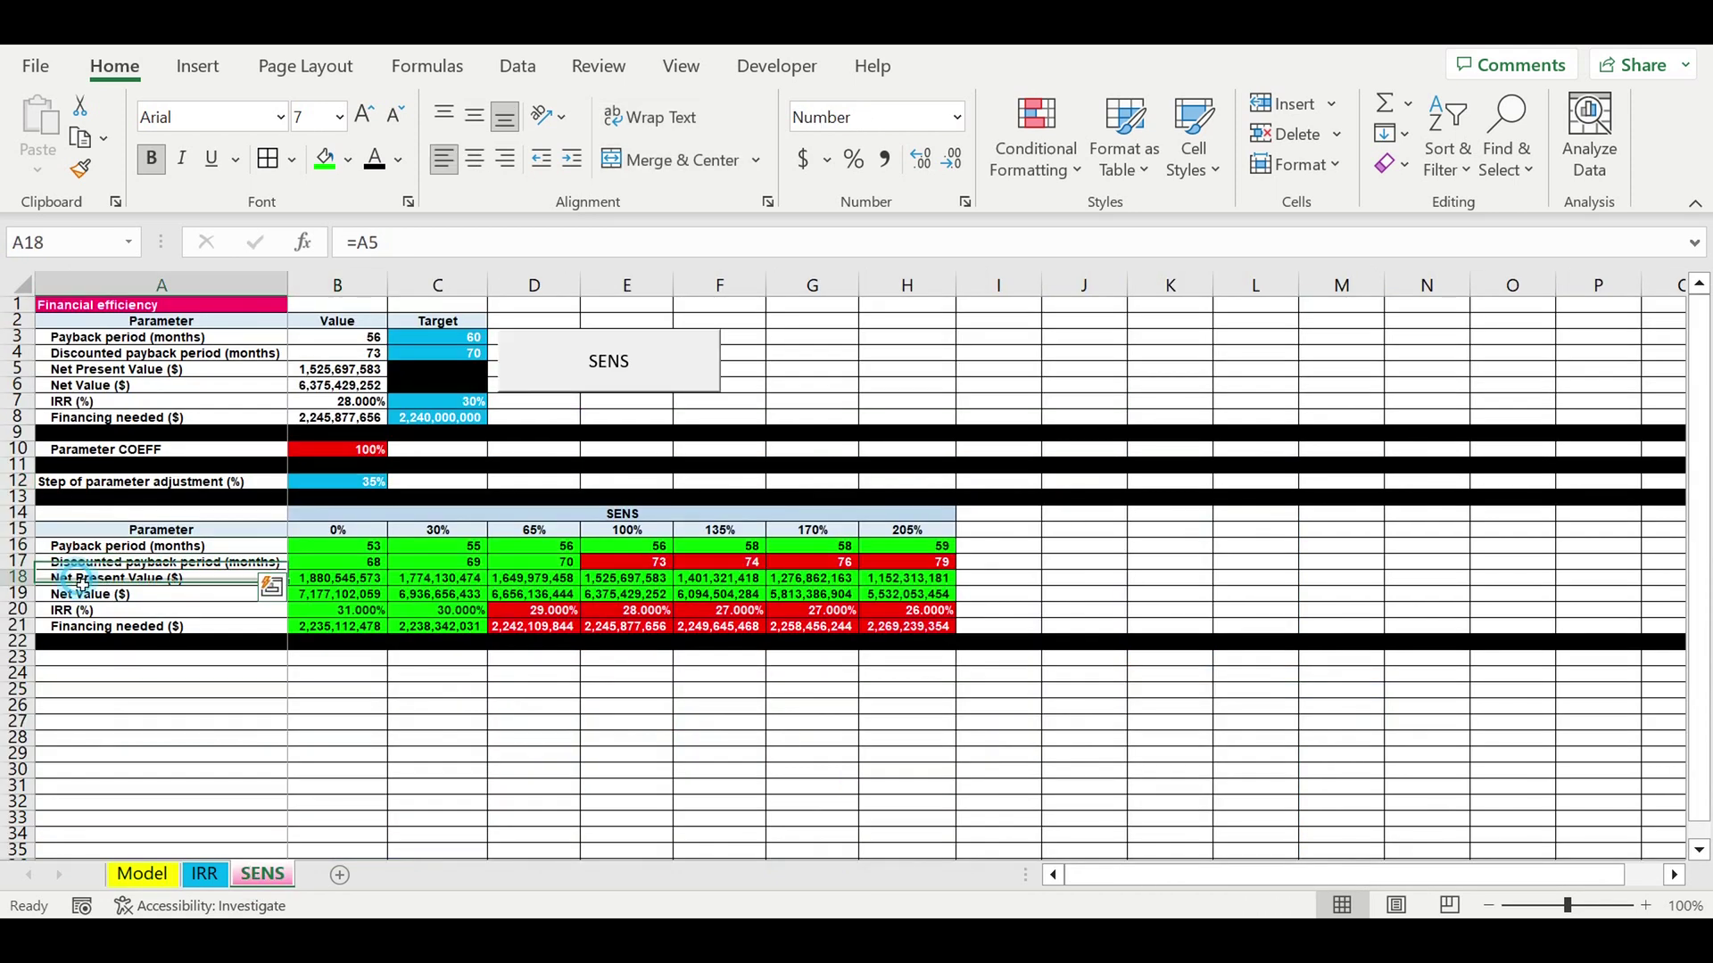
pyautogui.click(96, 595)
pyautogui.click(104, 614)
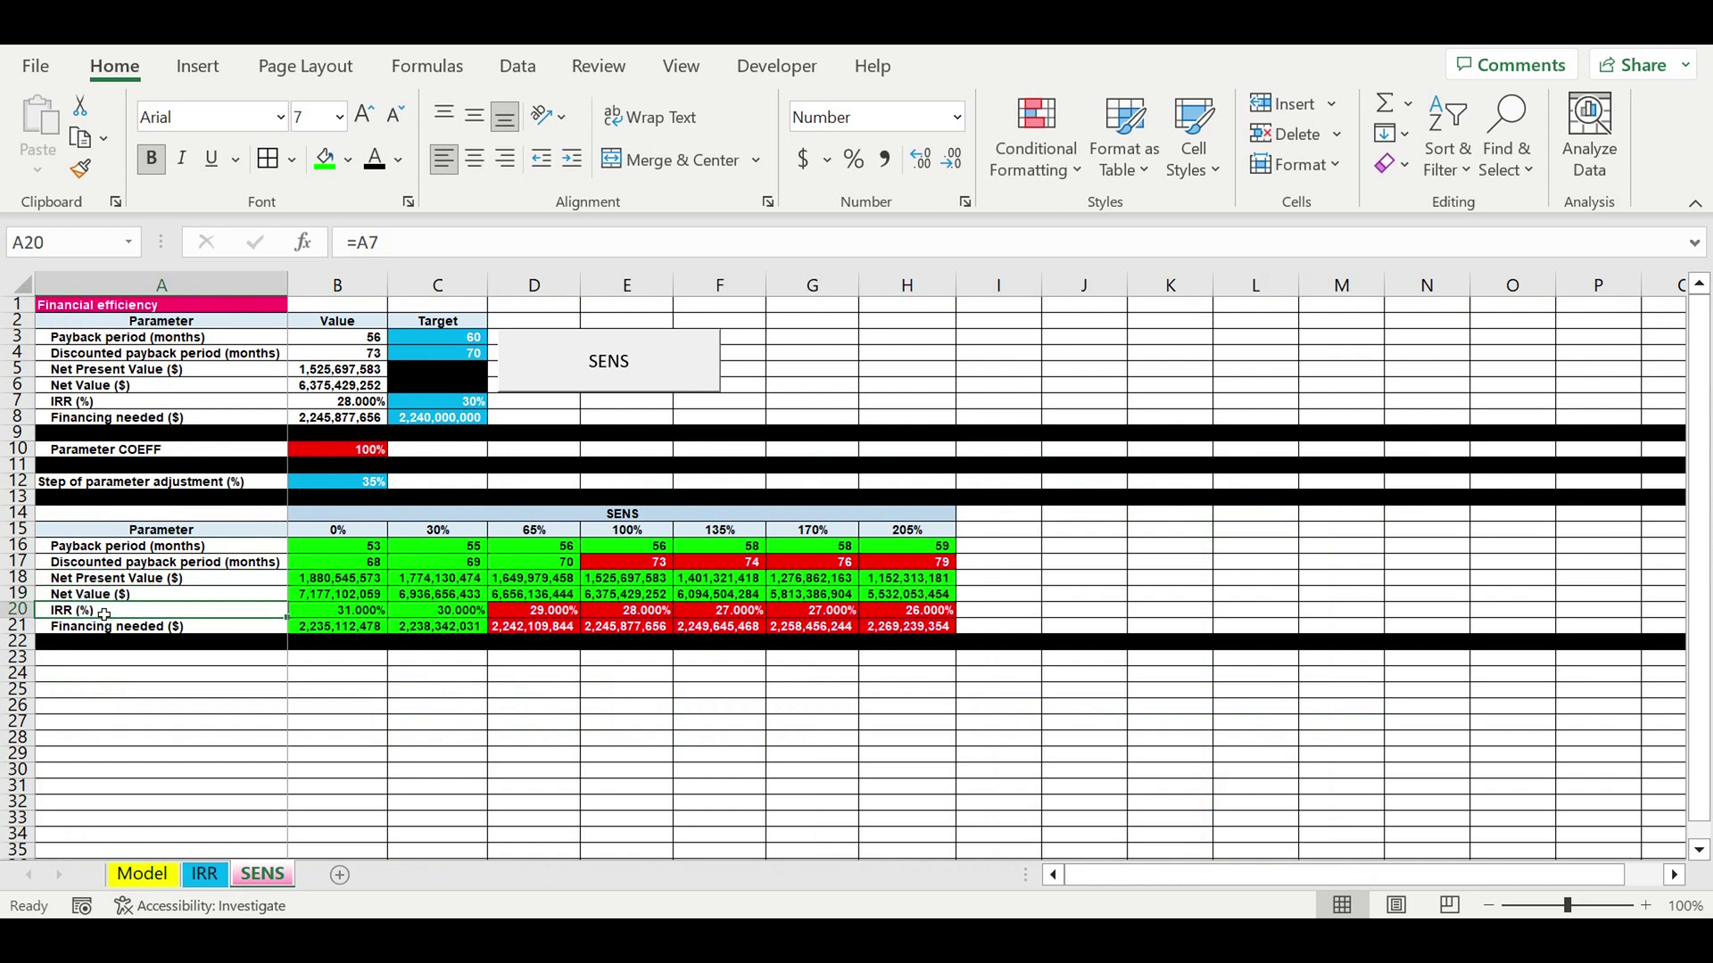
pyautogui.click(192, 650)
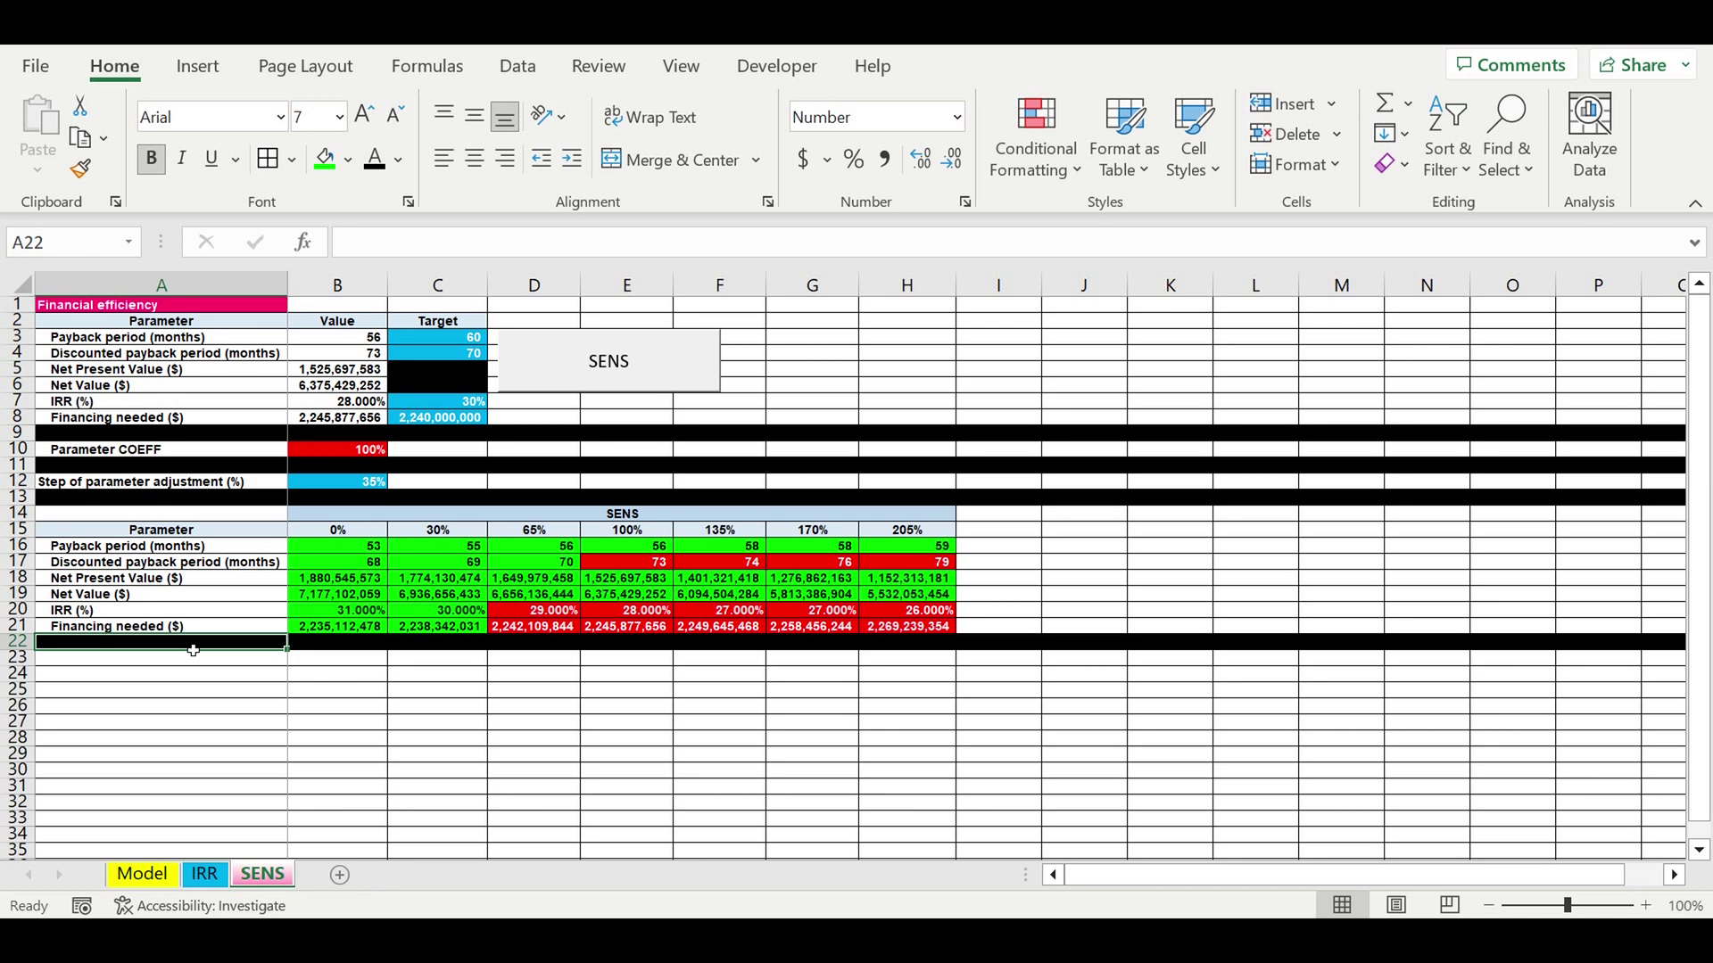
# - Look over the Model sheet again and check the Financing needed result in the 65% column on SENS
pyautogui.click(145, 874)
pyautogui.moveTo(277, 292); pyautogui.dragTo(1333, 301)
pyautogui.click(258, 876)
pyautogui.click(479, 712)
pyautogui.click(520, 630)
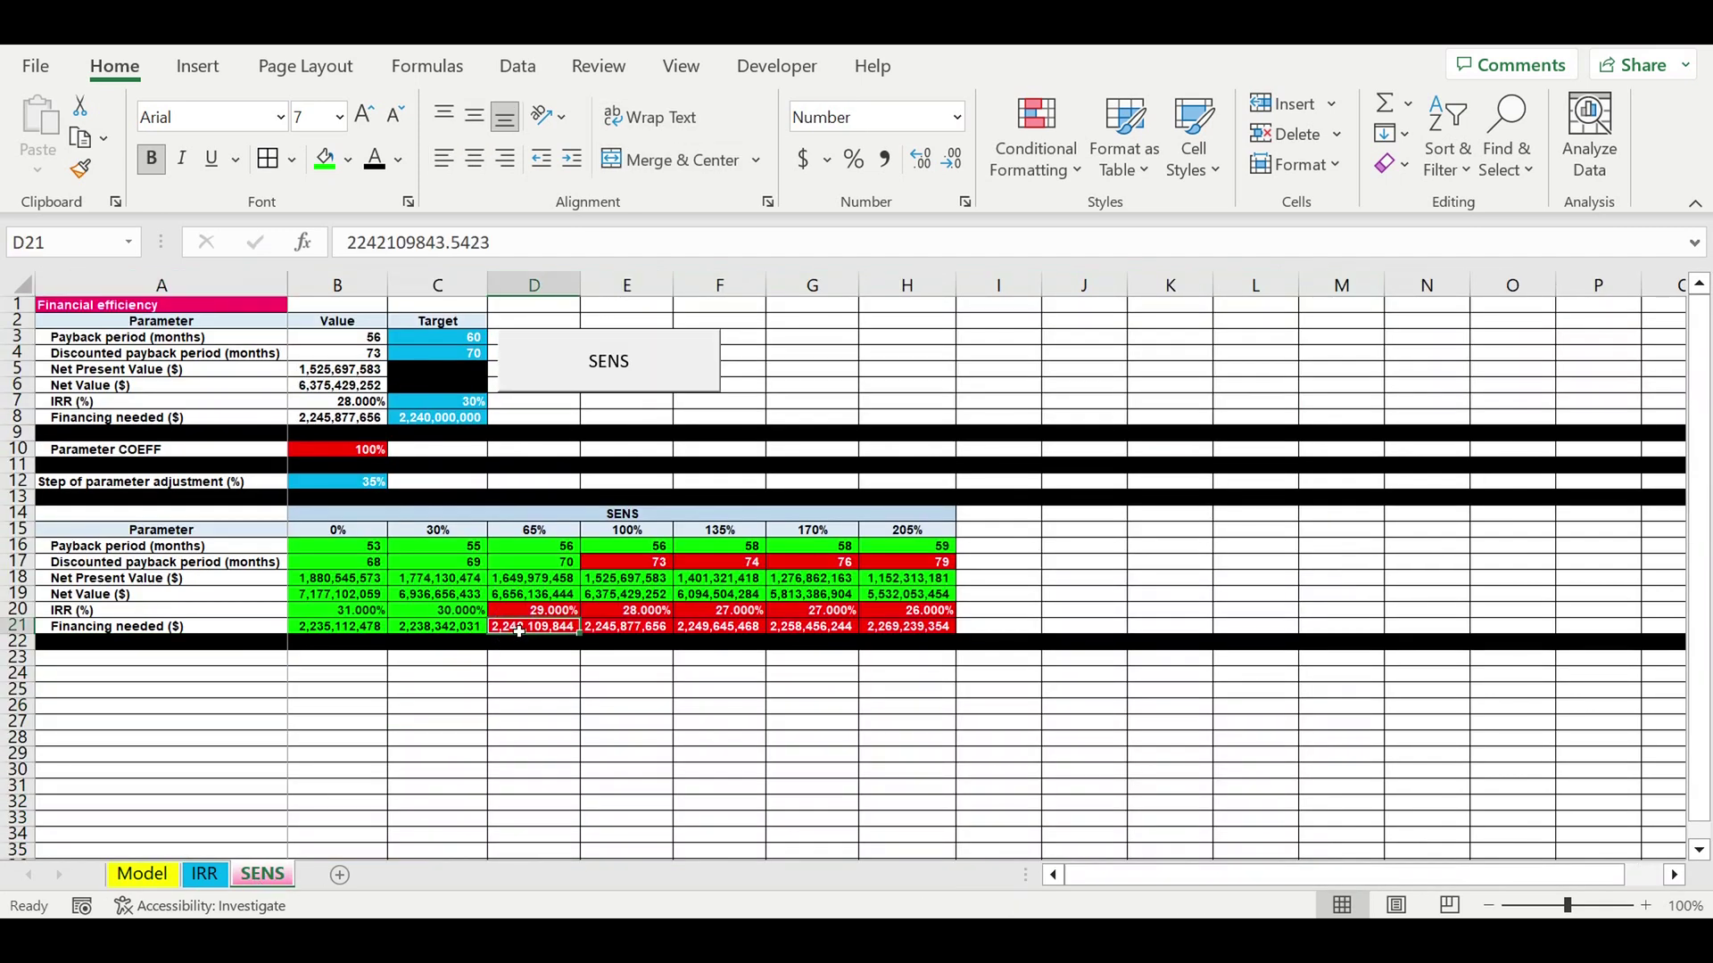